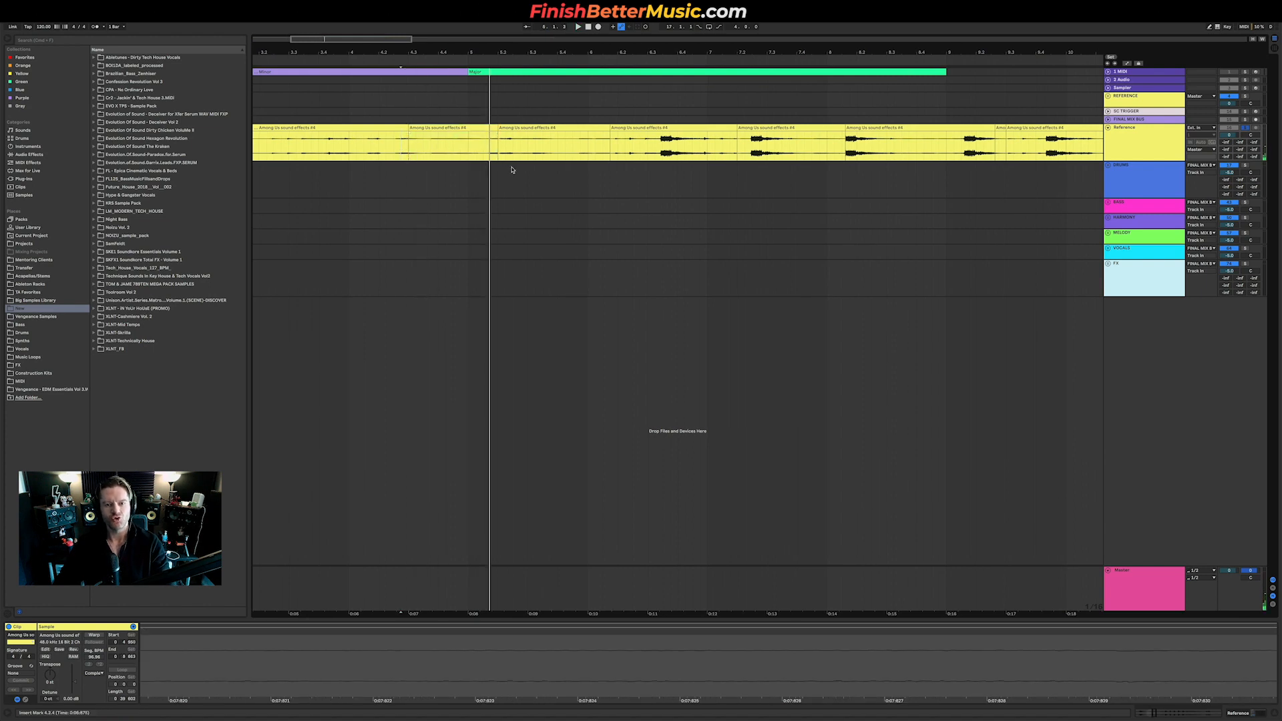
# Listen to the successive sound effect clips on the Reference track between about bars 5 and 10.
pyautogui.hscroll(2, 503, 153)
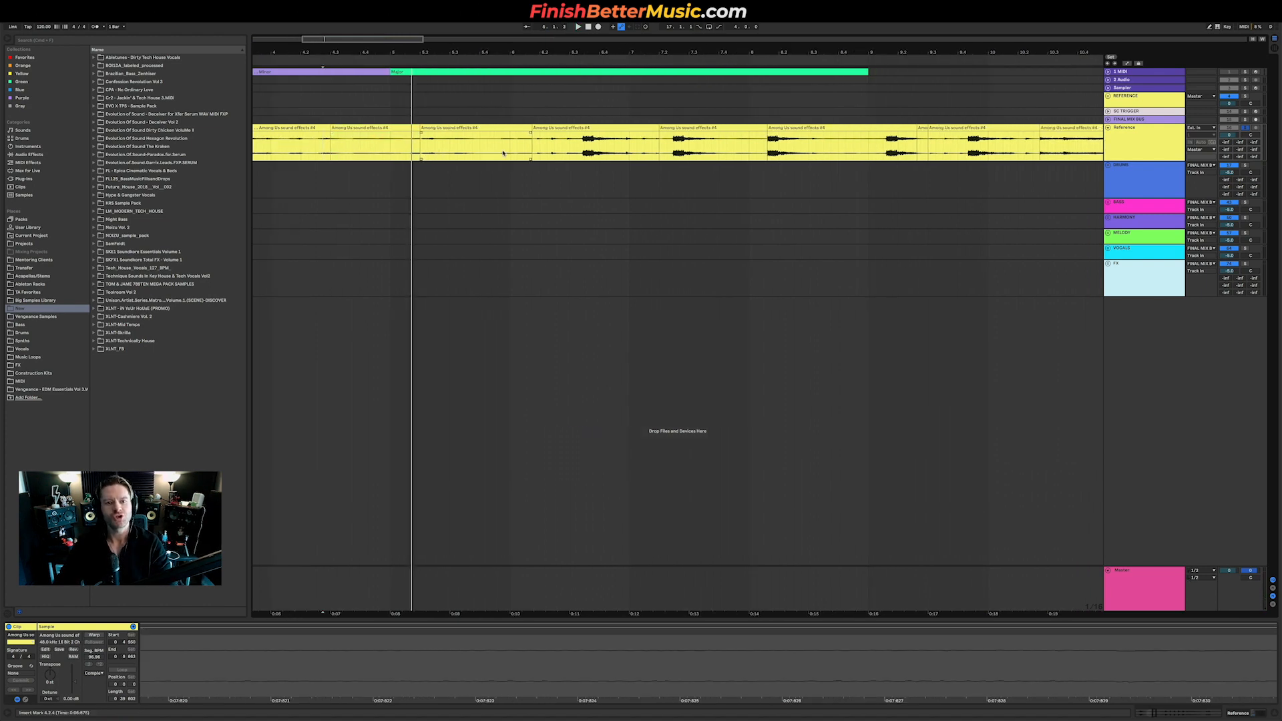
pyautogui.scroll(-5, 517, 149)
pyautogui.click(534, 138)
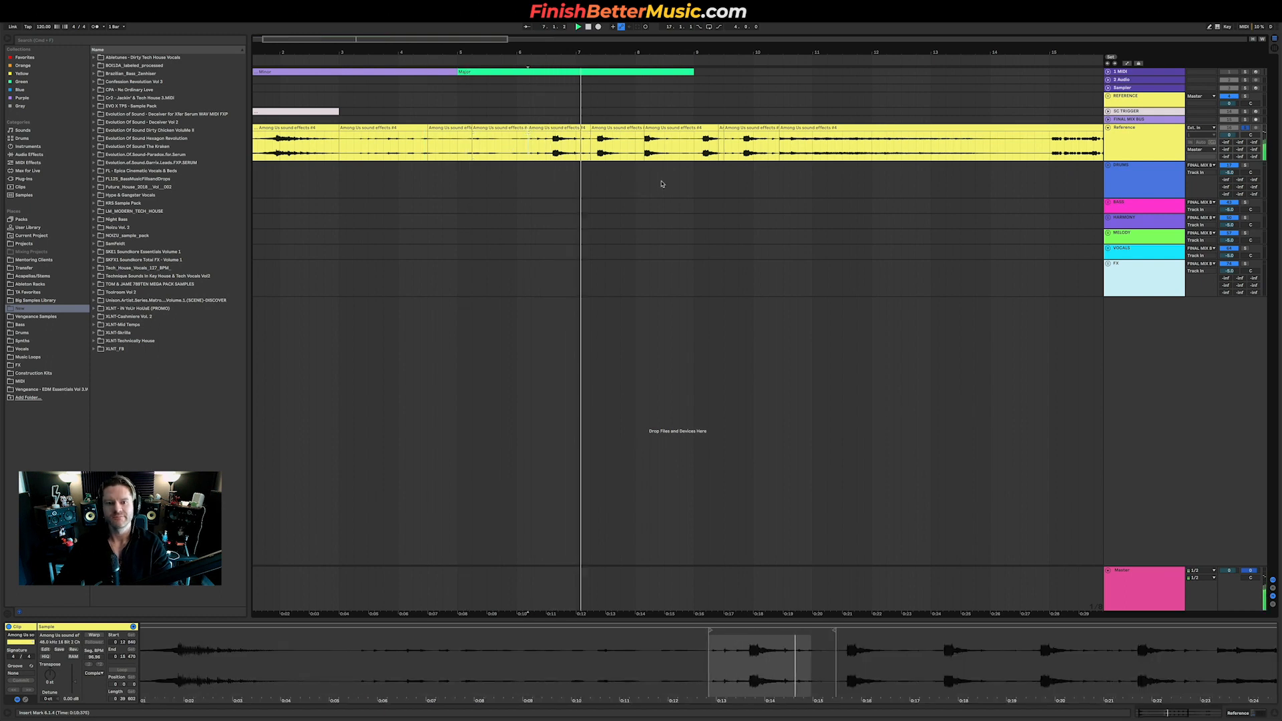
pyautogui.hscroll(2, 660, 185)
pyautogui.click(588, 140)
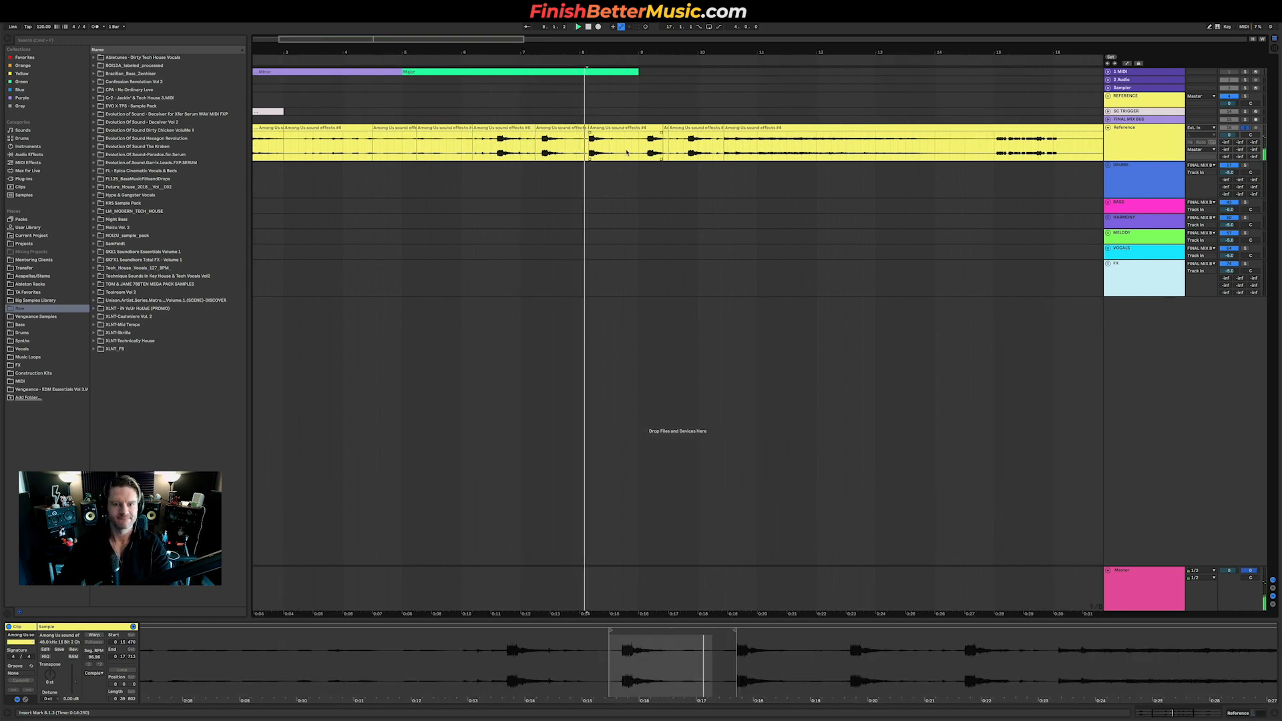
pyautogui.hscroll(2, 668, 148)
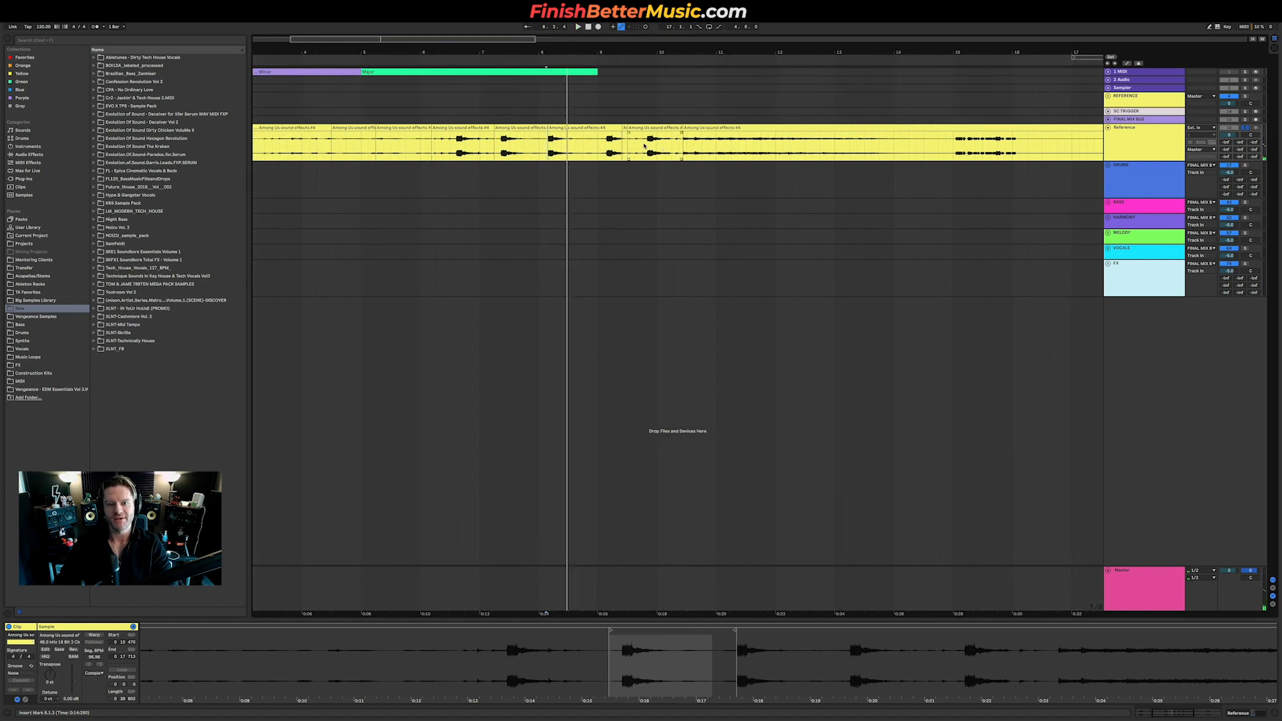
pyautogui.click(645, 141)
pyautogui.hscroll(2, 656, 164)
pyautogui.click(653, 166)
pyautogui.press('-')
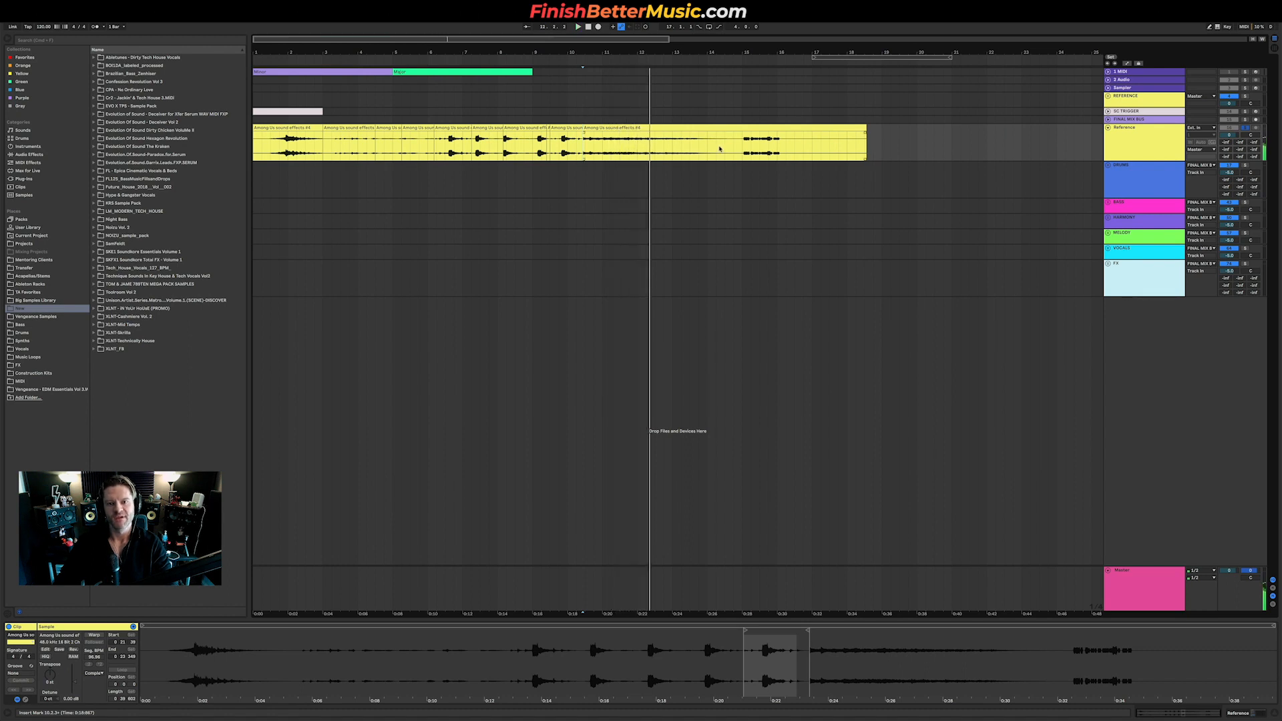
# Play the Reference track's last sounds from bar 15 and select the time range from 15.1.1 to 16.4.1.
pyautogui.click(743, 144)
pyautogui.press('space')
pyautogui.press('space')
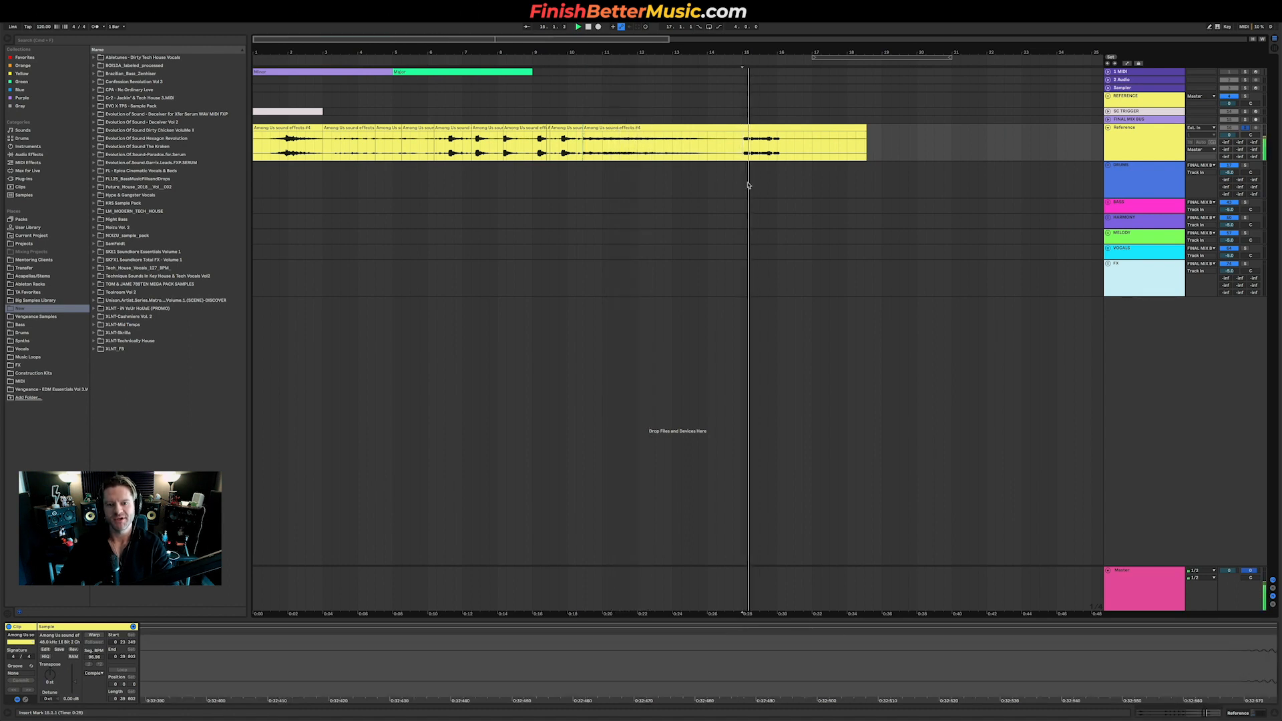
pyautogui.press('space')
pyautogui.moveTo(749, 147); pyautogui.dragTo(788, 154)
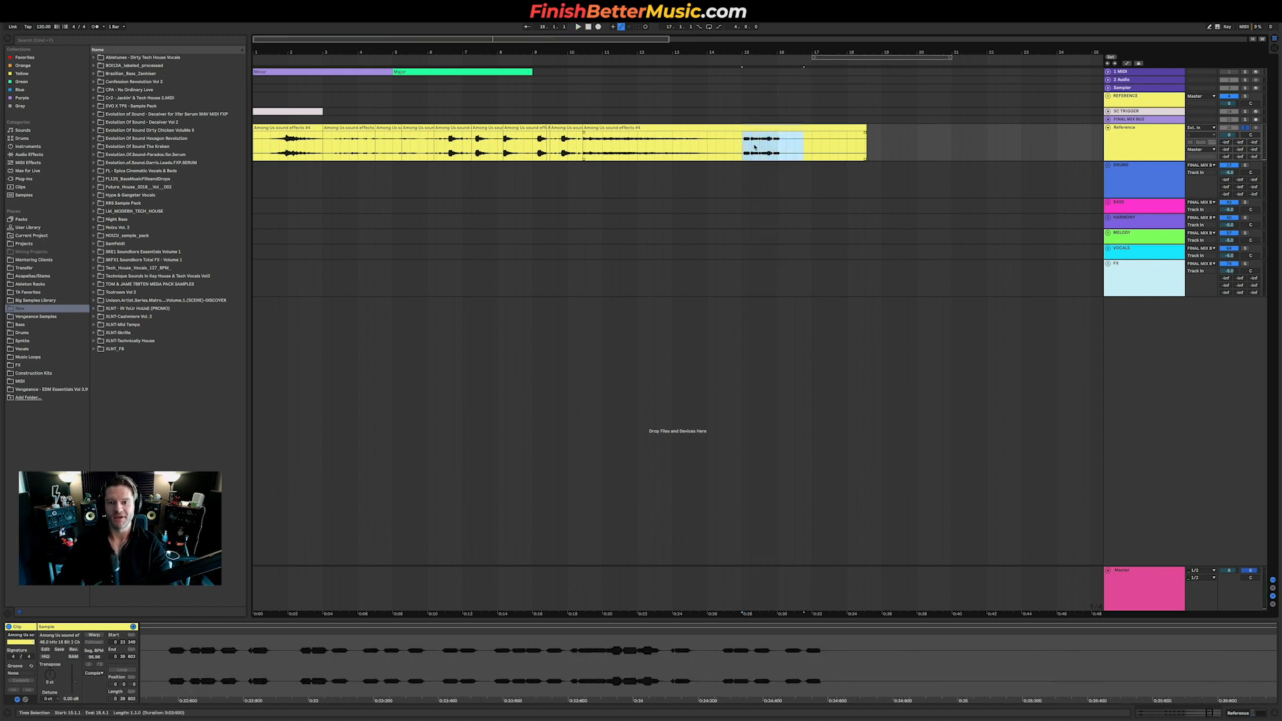
# Unfold the DRUMS group and its KICK track, and open the Drums folder of the XLNT-Technically House pack.
pyautogui.click(1116, 175)
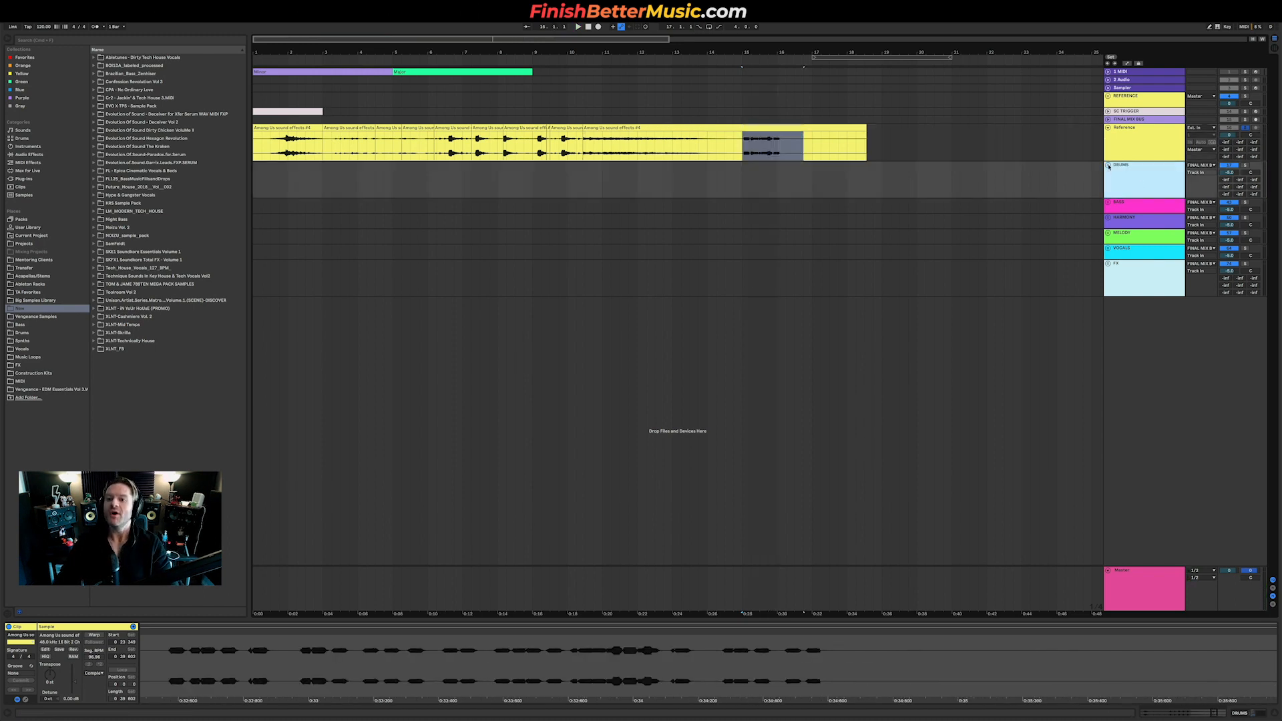
pyautogui.click(1108, 166)
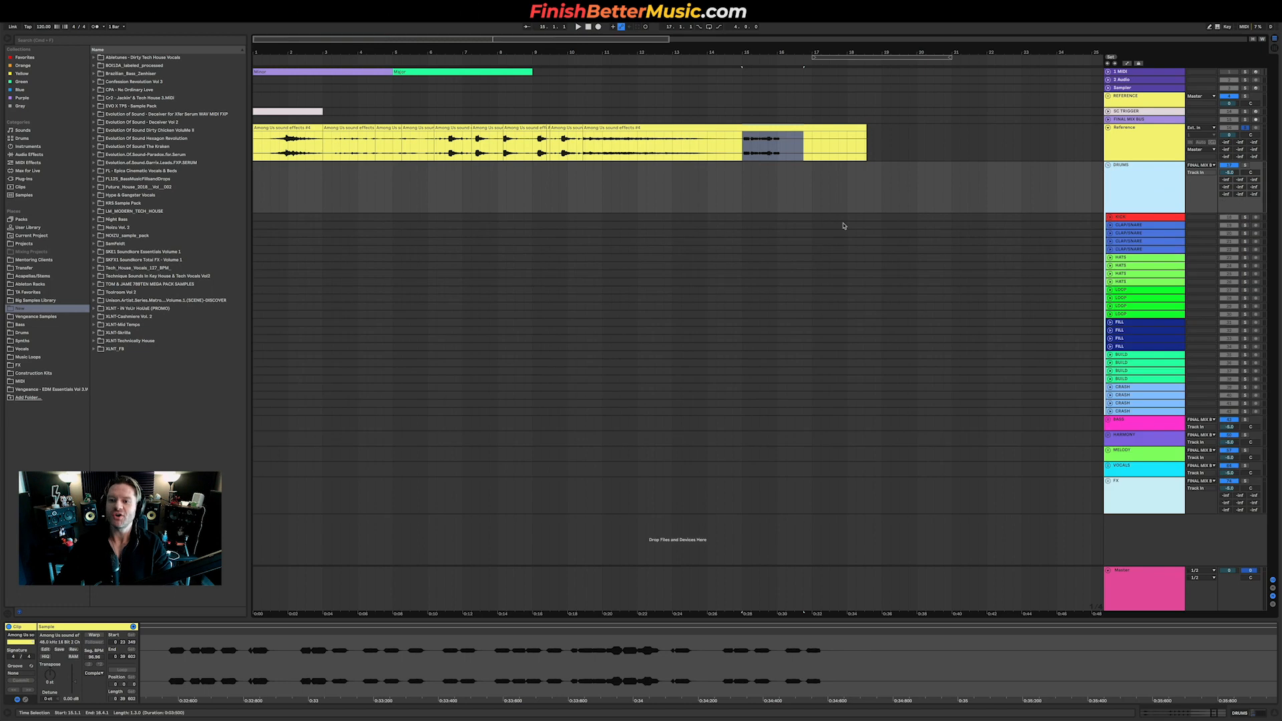
pyautogui.click(141, 340)
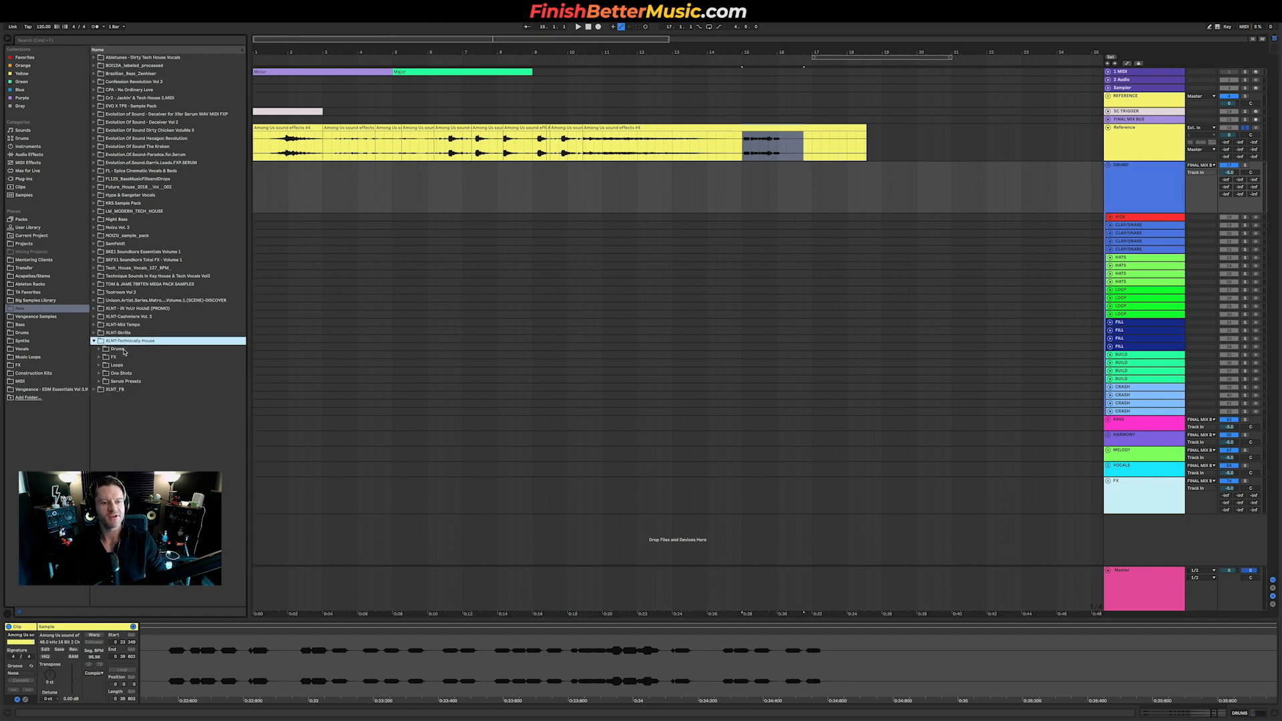
pyautogui.click(119, 350)
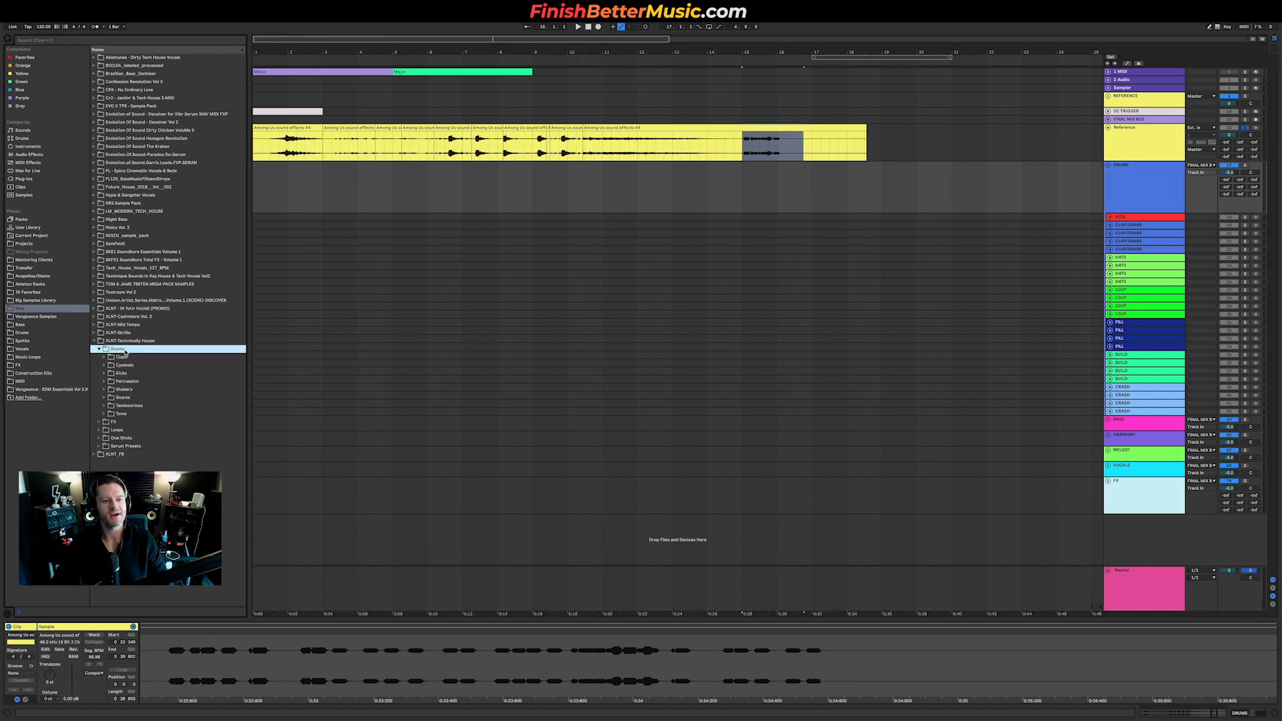
pyautogui.click(1111, 217)
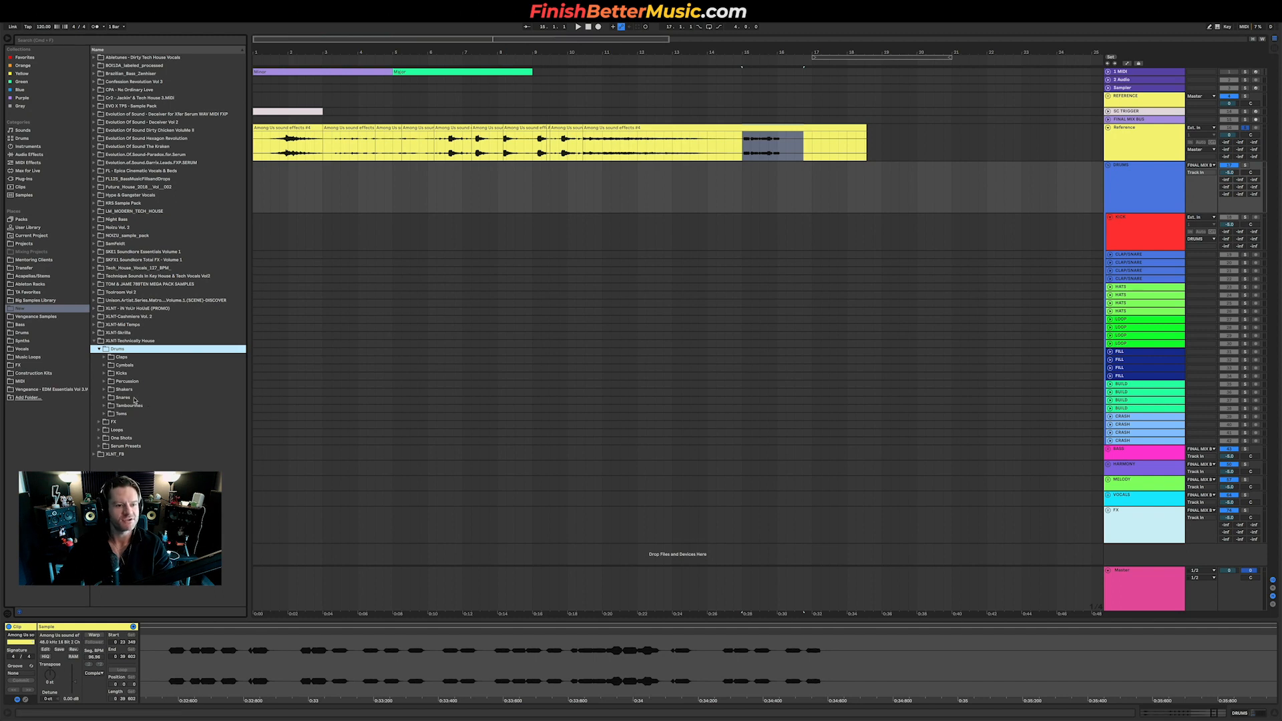
# Open the Punchy Kicks sample folder inside Kicks and audition several kicks starting from Punchy Kick 13.
pyautogui.click(119, 374)
pyautogui.press('Down')
pyautogui.press('Right')
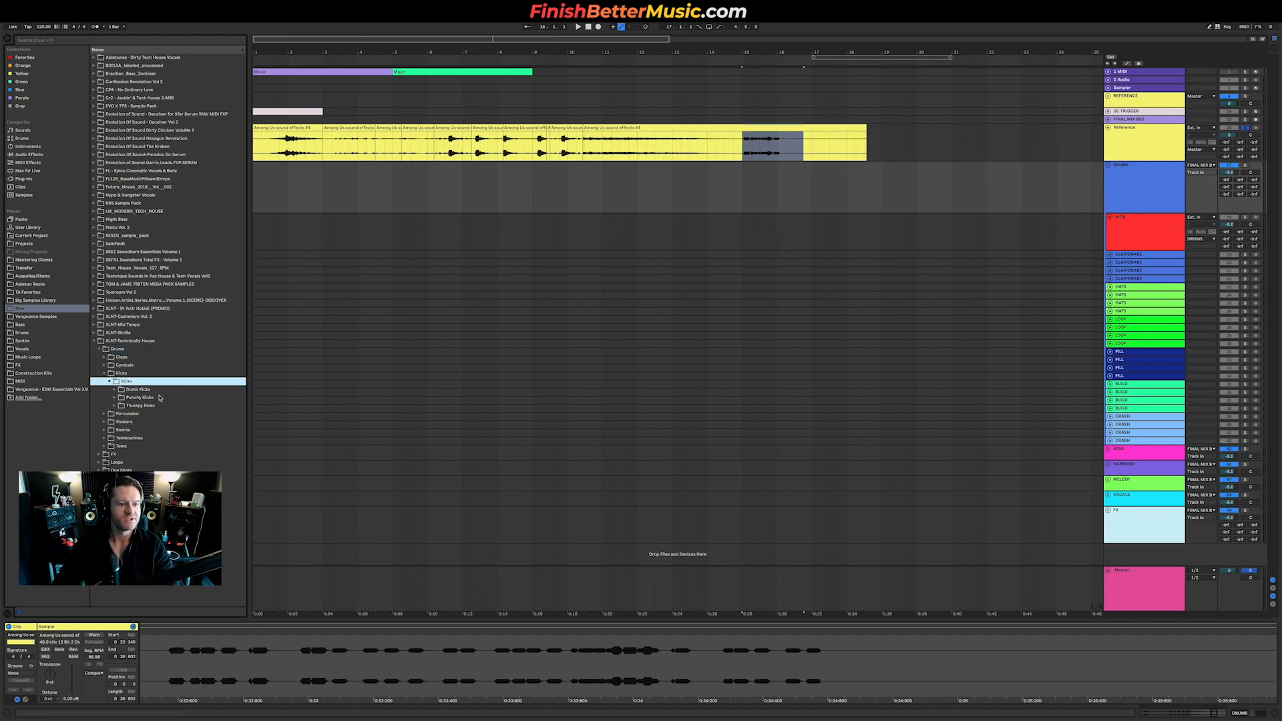
pyautogui.press('Down')
pyautogui.press('Right')
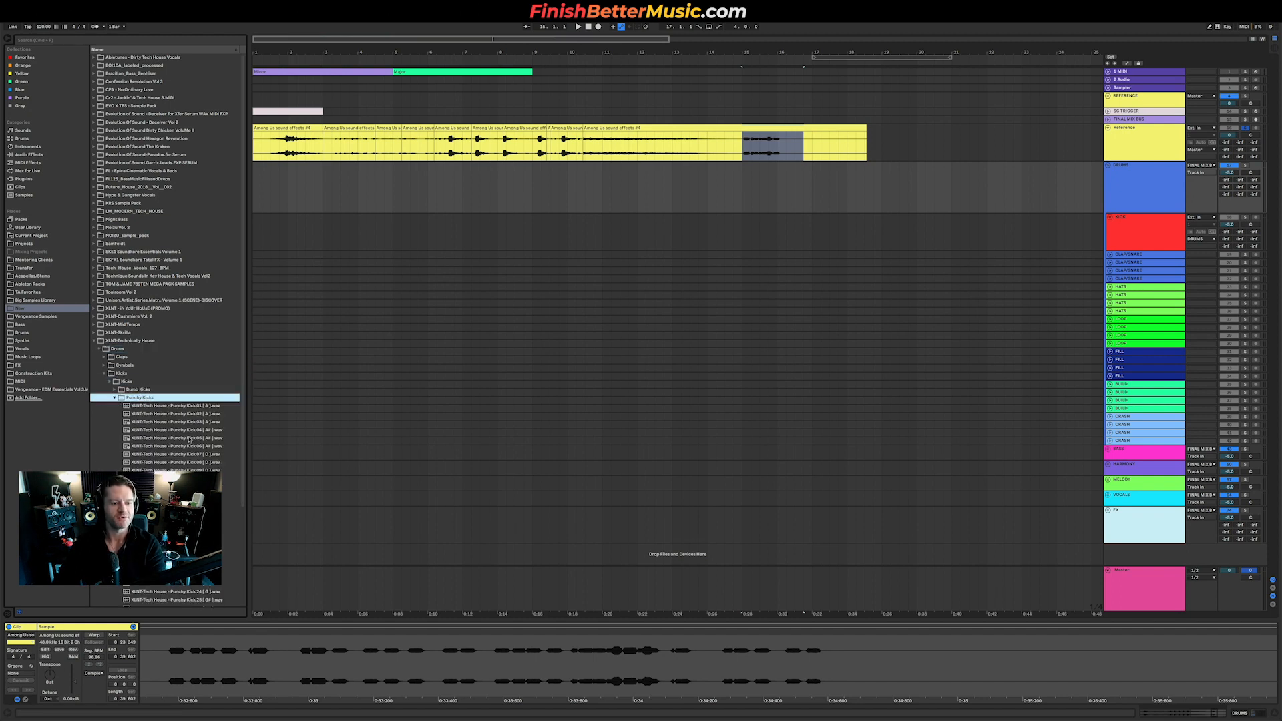
pyautogui.click(206, 458)
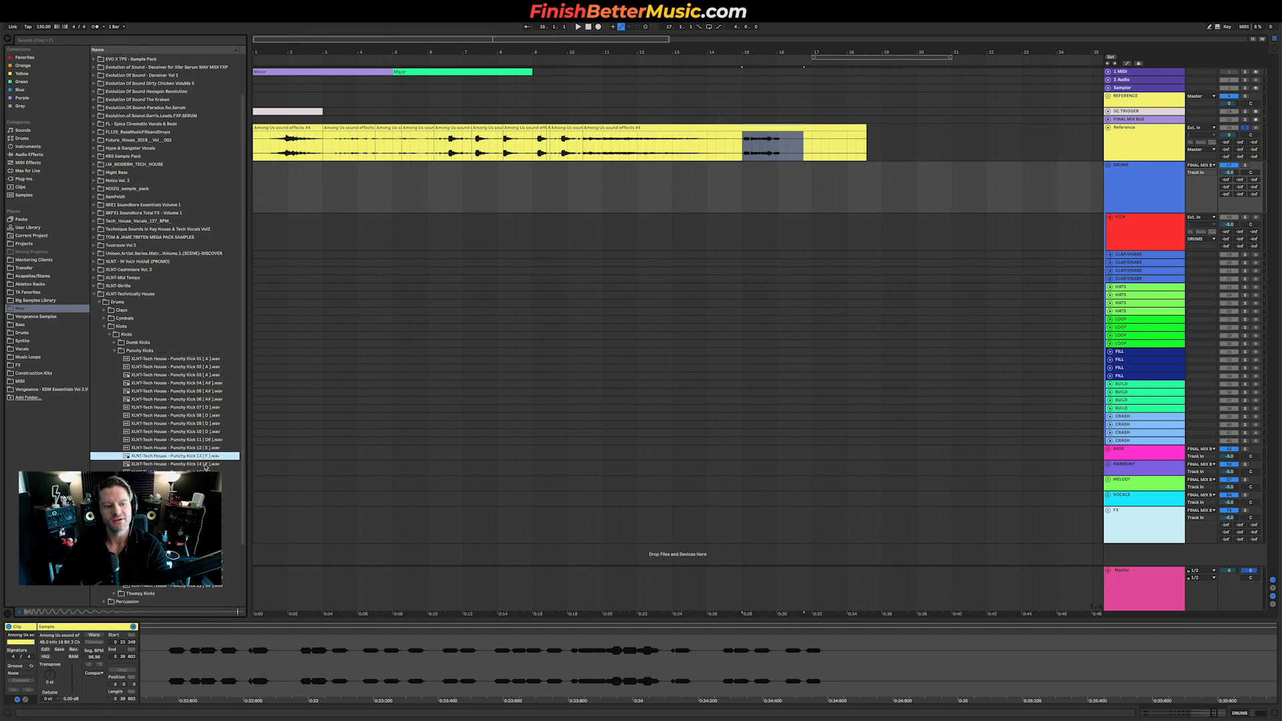
pyautogui.press('Down')
pyautogui.press('Down')
pyautogui.press('Down')
pyautogui.press('Down')
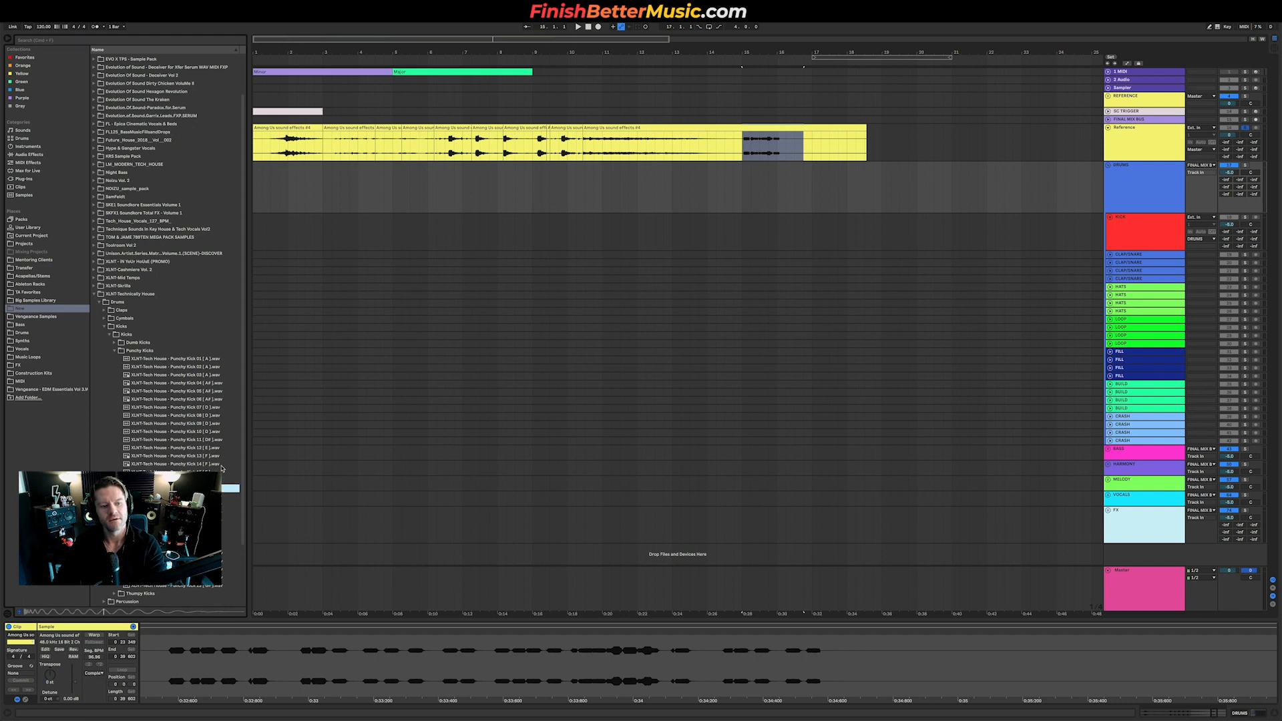
# Place the chosen punchy kick on the KICK track at bar 17 and set the project tempo to 124 BPM.
pyautogui.moveTo(201, 488); pyautogui.dragTo(607, 233)
pyautogui.press('-')
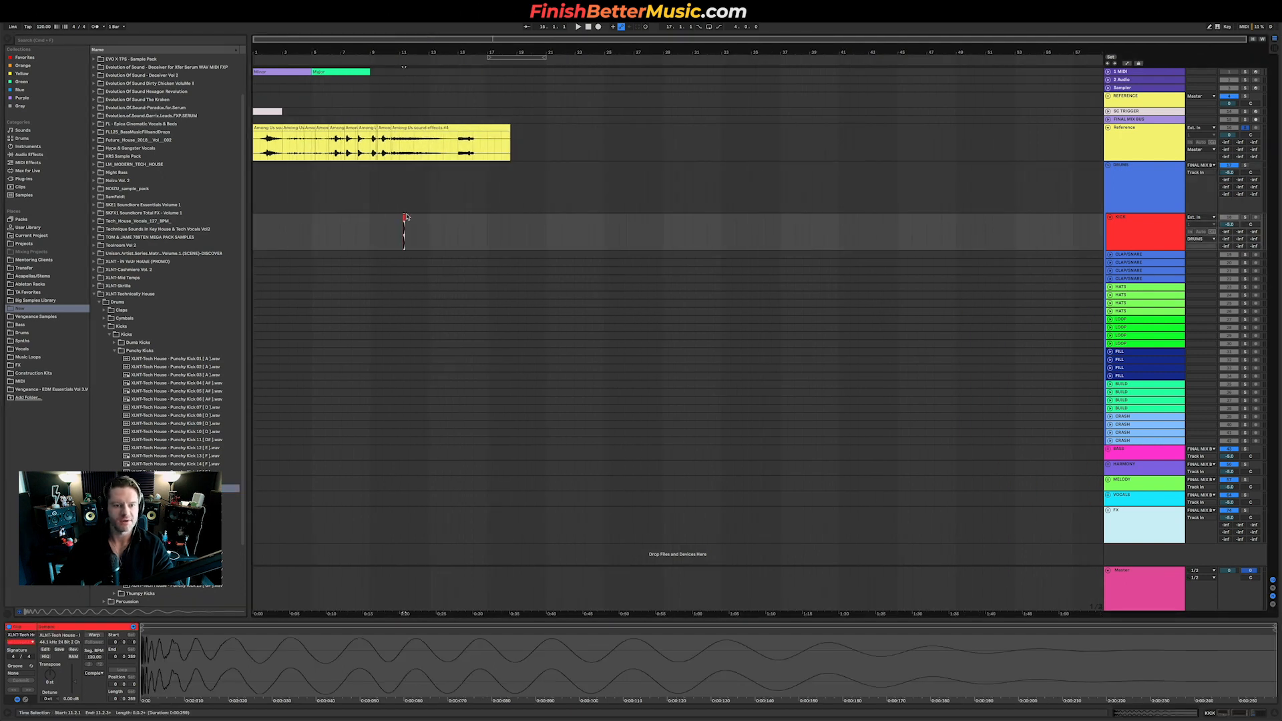
pyautogui.moveTo(404, 216); pyautogui.dragTo(488, 220)
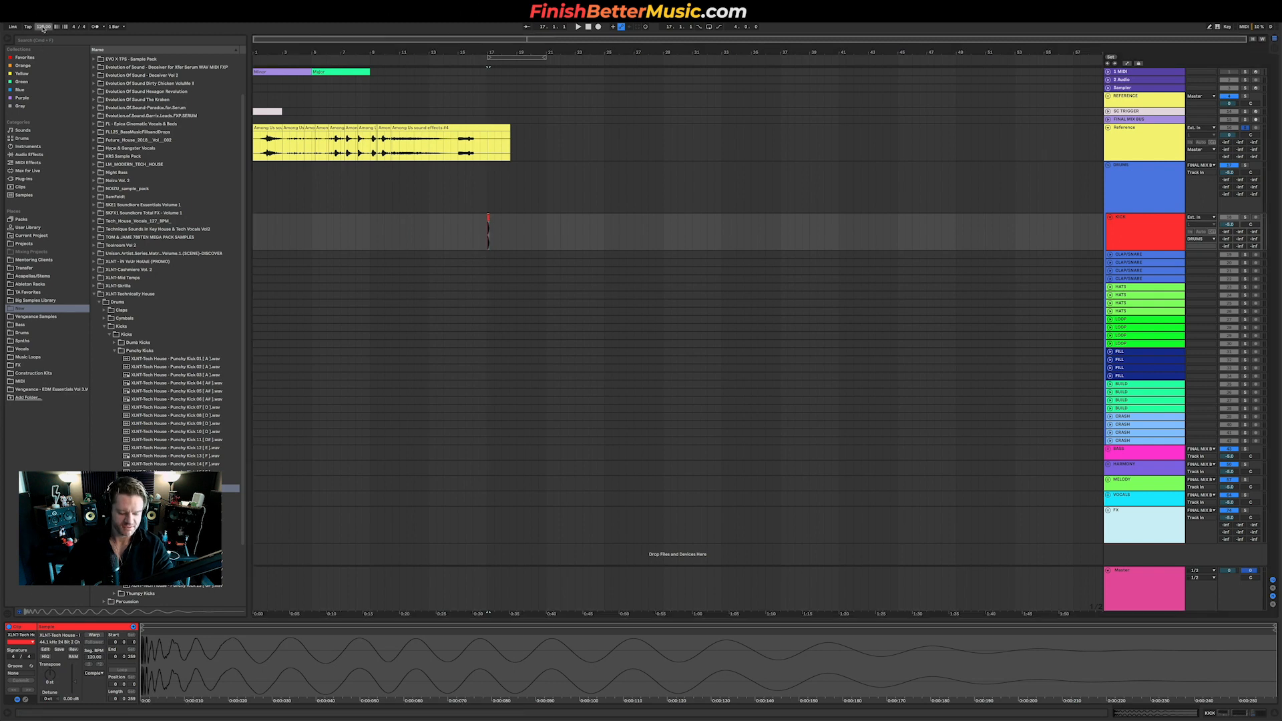
pyautogui.press('Return')
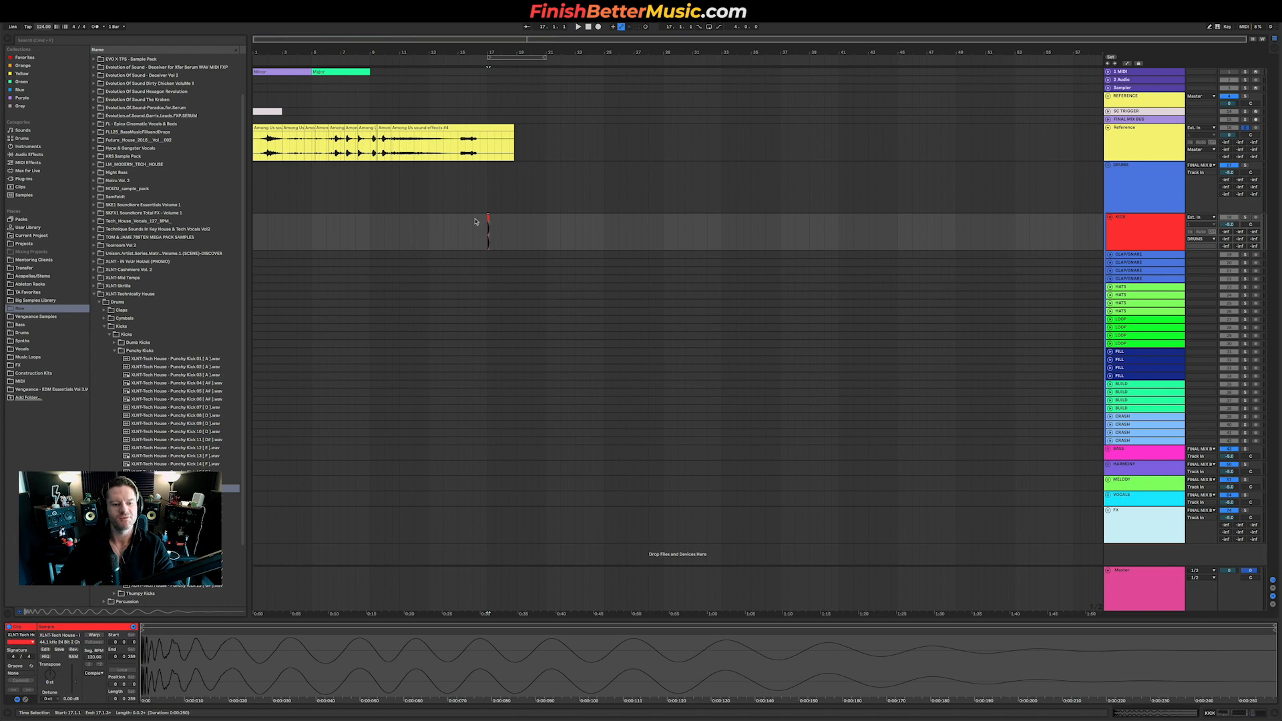
# Shorten the end of the kick clip at bar 17 to exactly half a beat, ending at 17.1.3.
pyautogui.scroll(3, 486, 232)
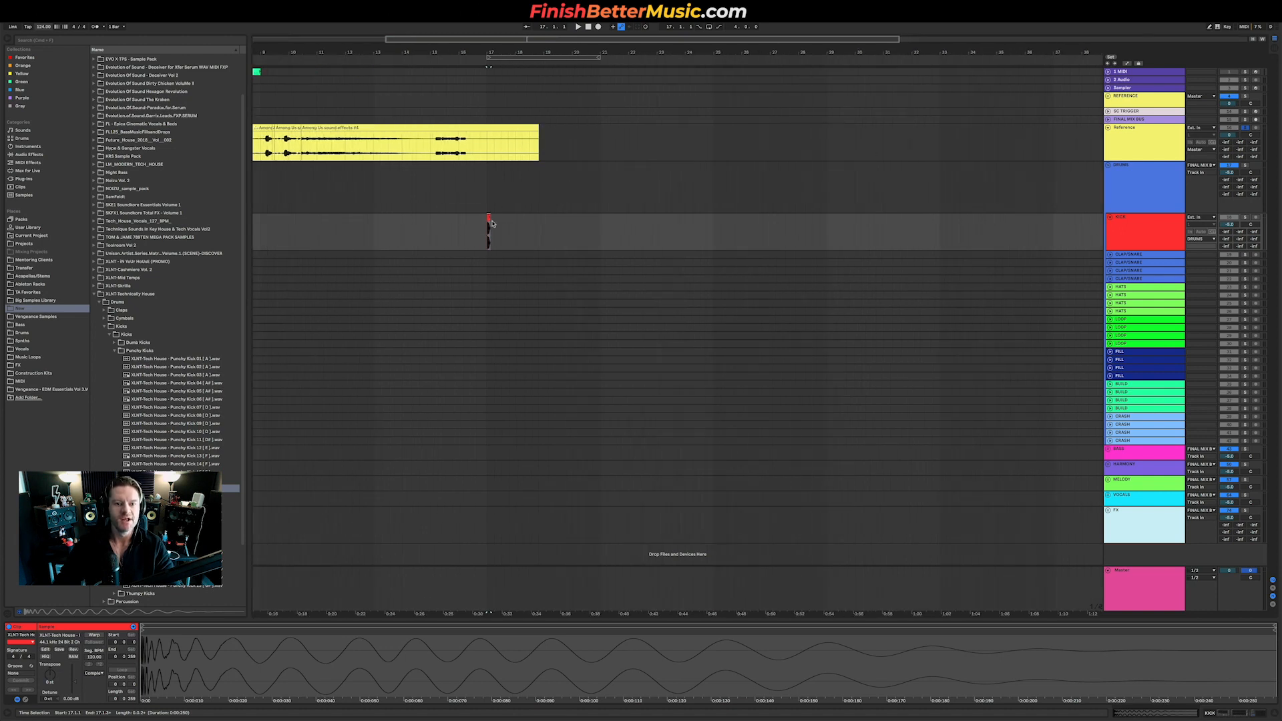
pyautogui.scroll(5, 490, 223)
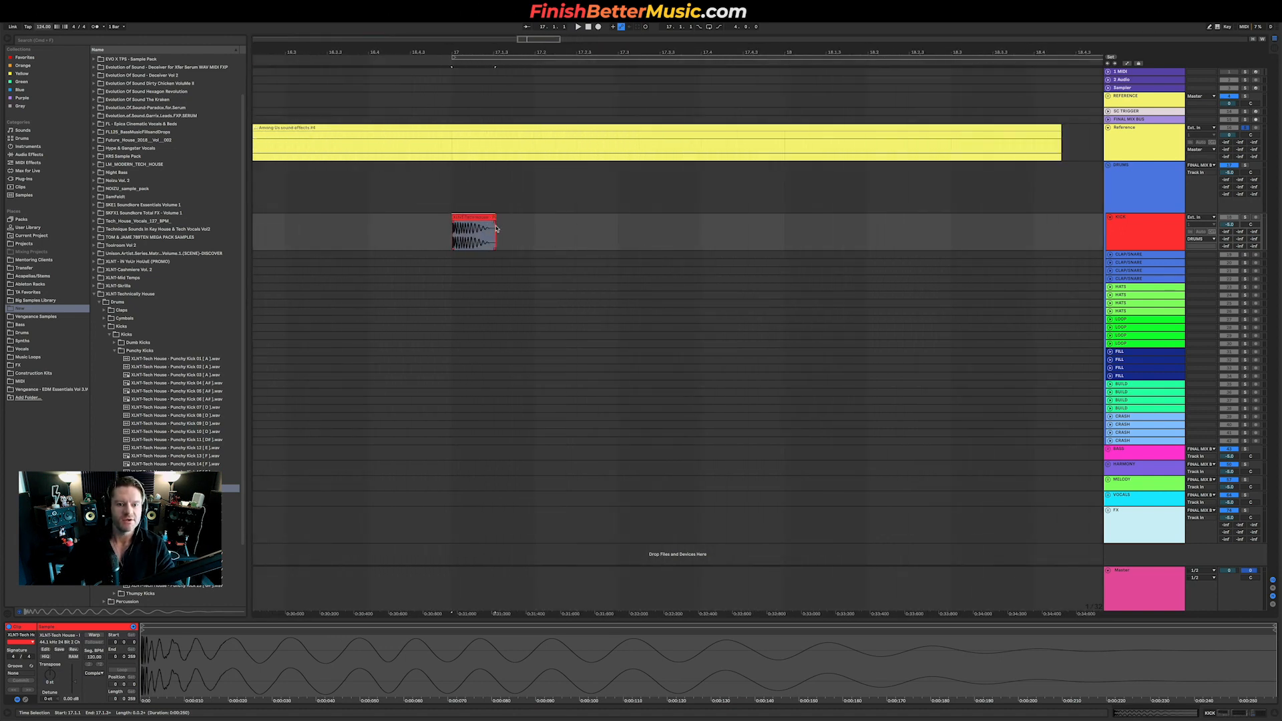
pyautogui.scroll(2, 495, 225)
pyautogui.moveTo(483, 215); pyautogui.dragTo(448, 227)
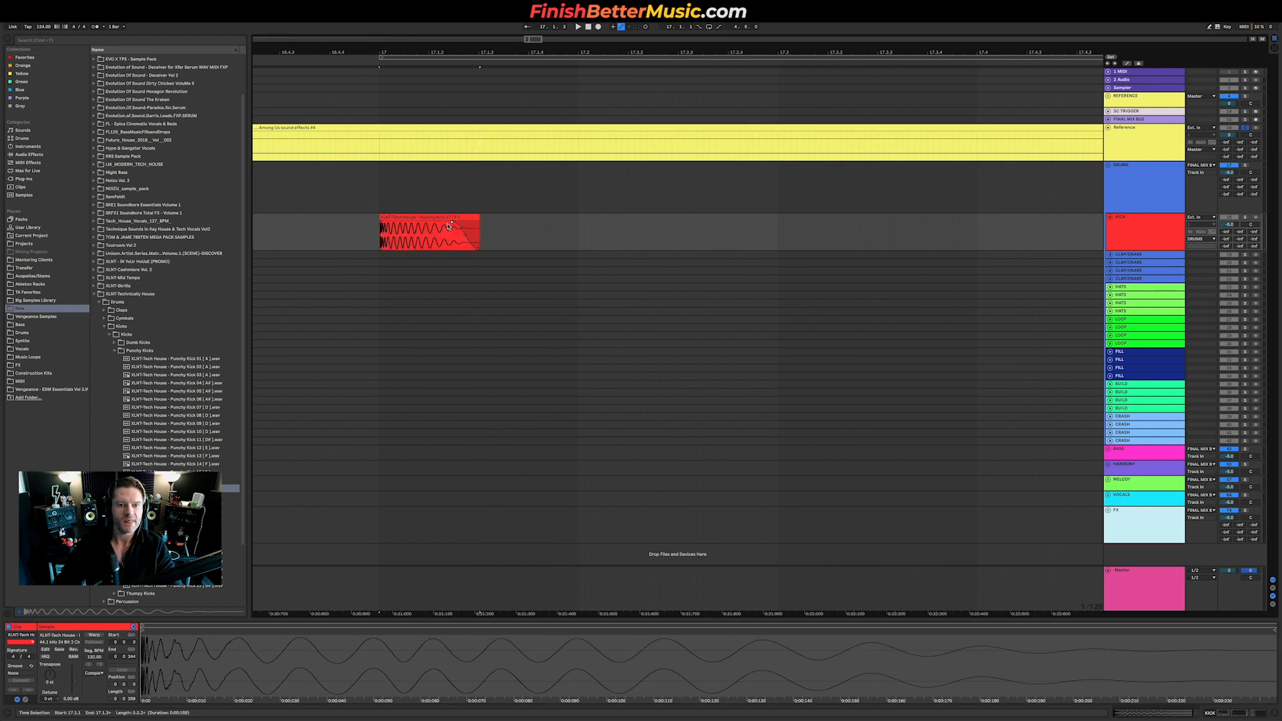
# Select the kick's full beat from 17.1.1 to 17.2.1 and duplicate it onto every beat of bars 17 and 18.
pyautogui.scroll(-2, 453, 231)
pyautogui.keyDown('shift'); pyautogui.click(487, 229); pyautogui.keyUp('shift')
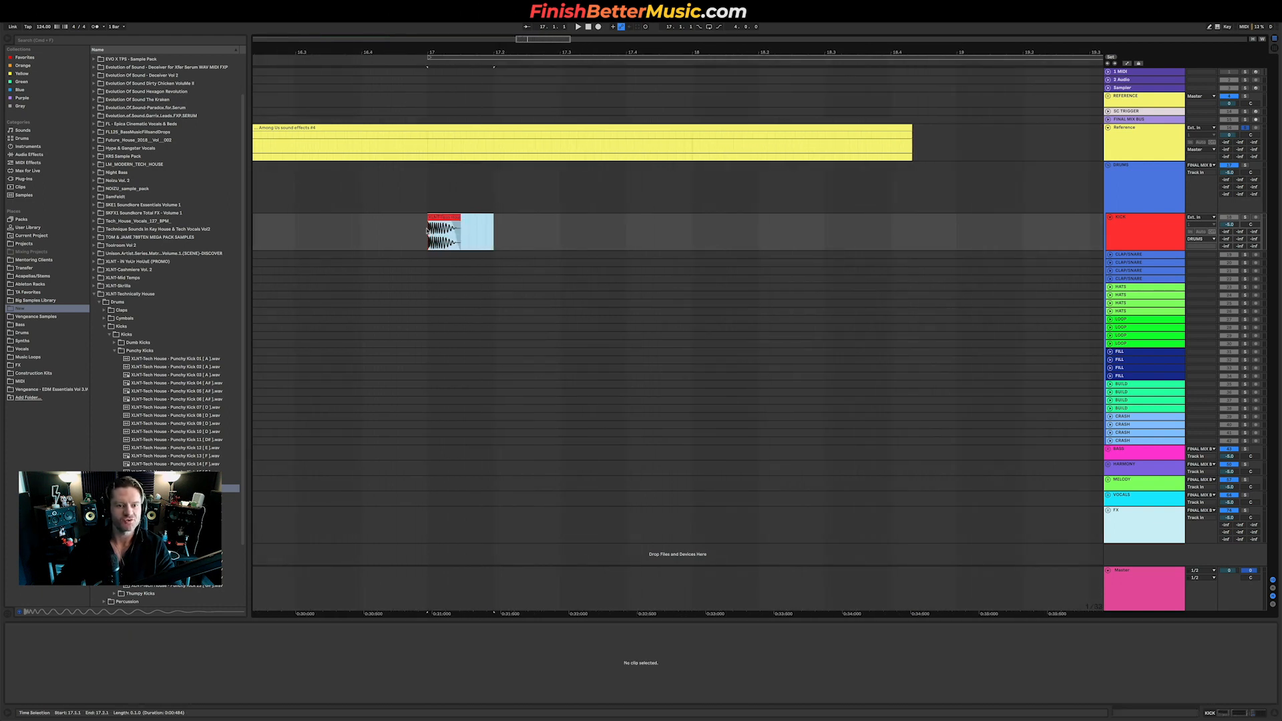
pyautogui.press('super+d')
pyautogui.press('super+d')
pyautogui.scroll(-1, 583, 275)
pyautogui.scroll(-1, 582, 274)
pyautogui.press('super+d')
pyautogui.press('super+d')
pyautogui.press('super+d')
pyautogui.press('super+d')
pyautogui.press('super+d')
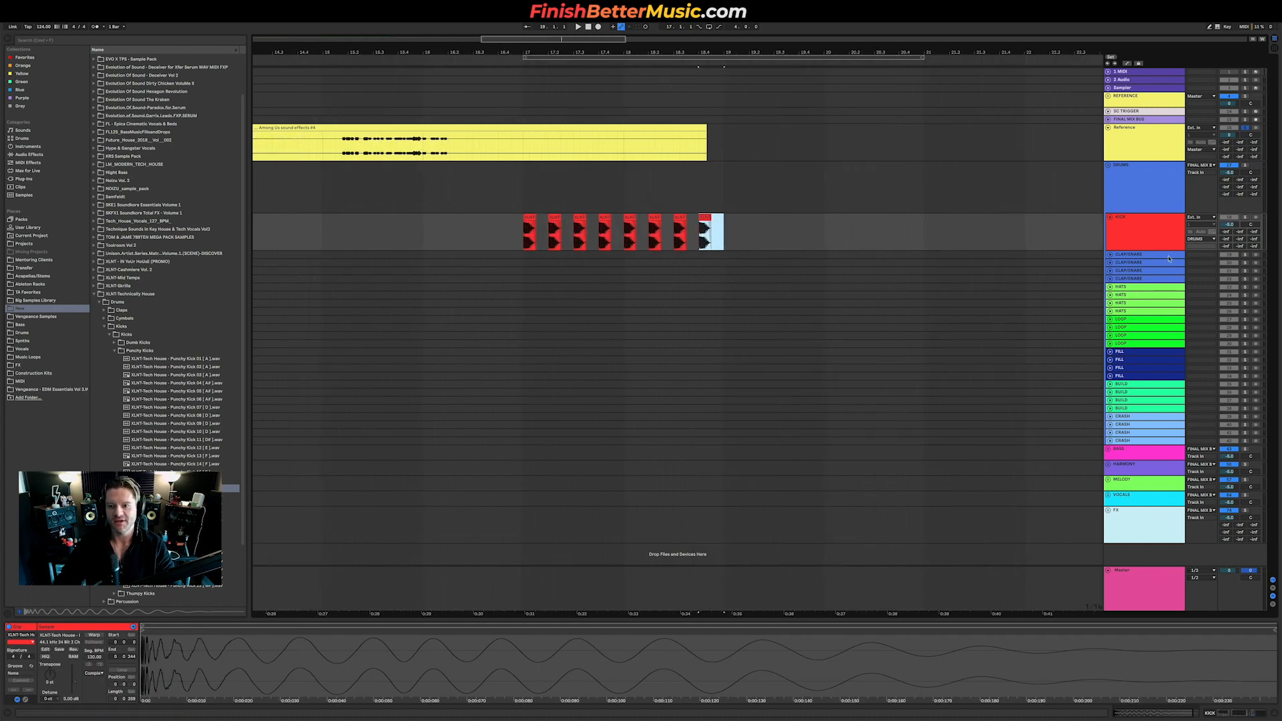
# Unfold the first CLAP/SNARE track and place Clap 06 from the Claps folder on it at beat 17.2.
pyautogui.click(1112, 256)
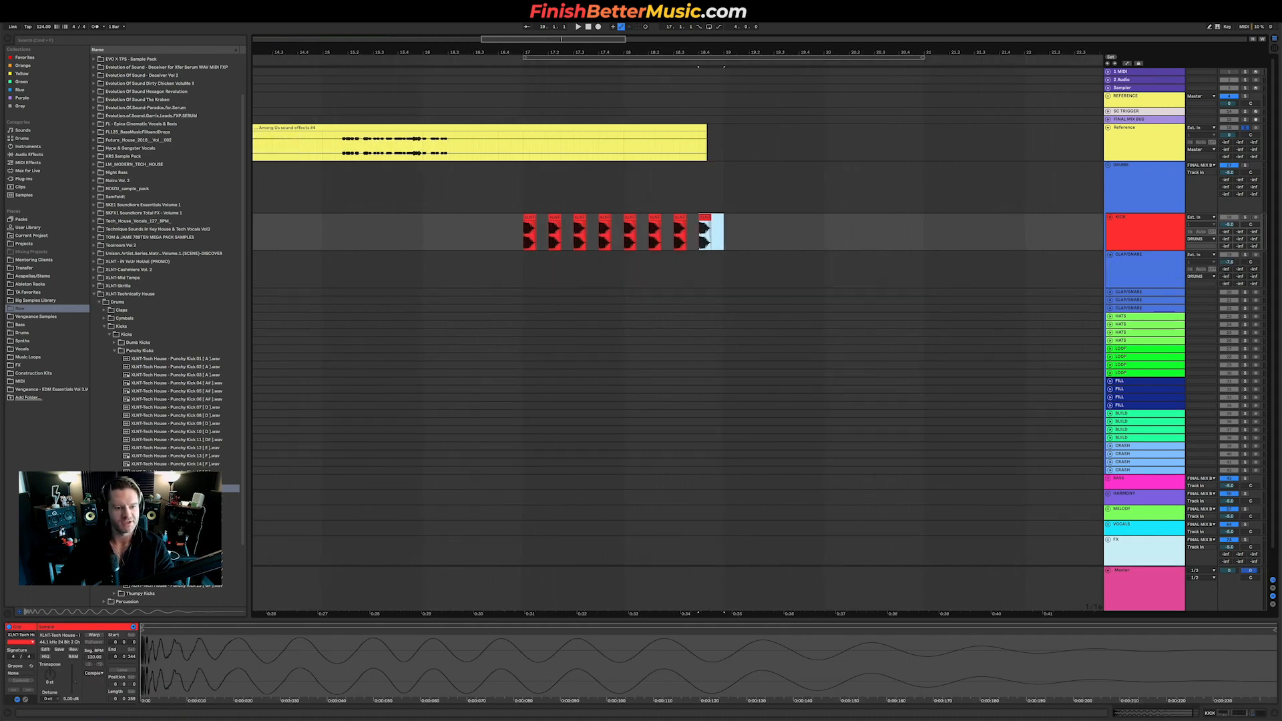
pyautogui.click(140, 352)
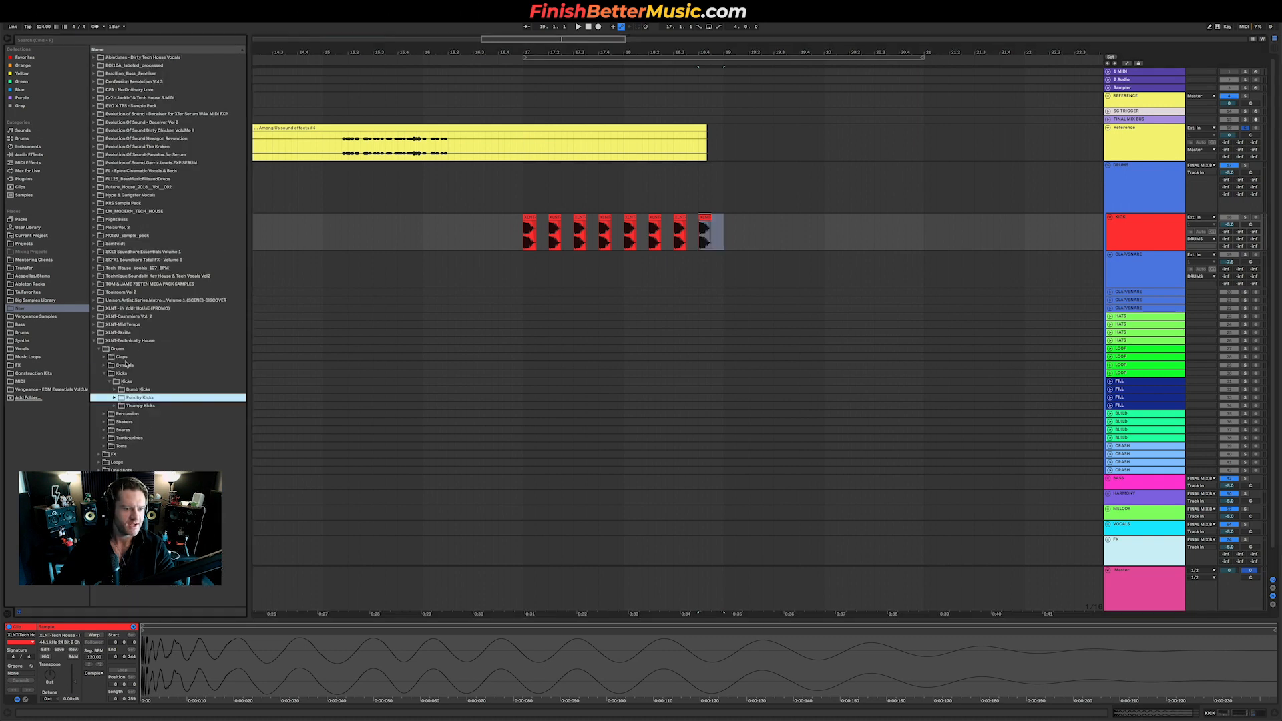
pyautogui.click(124, 359)
pyautogui.click(178, 405)
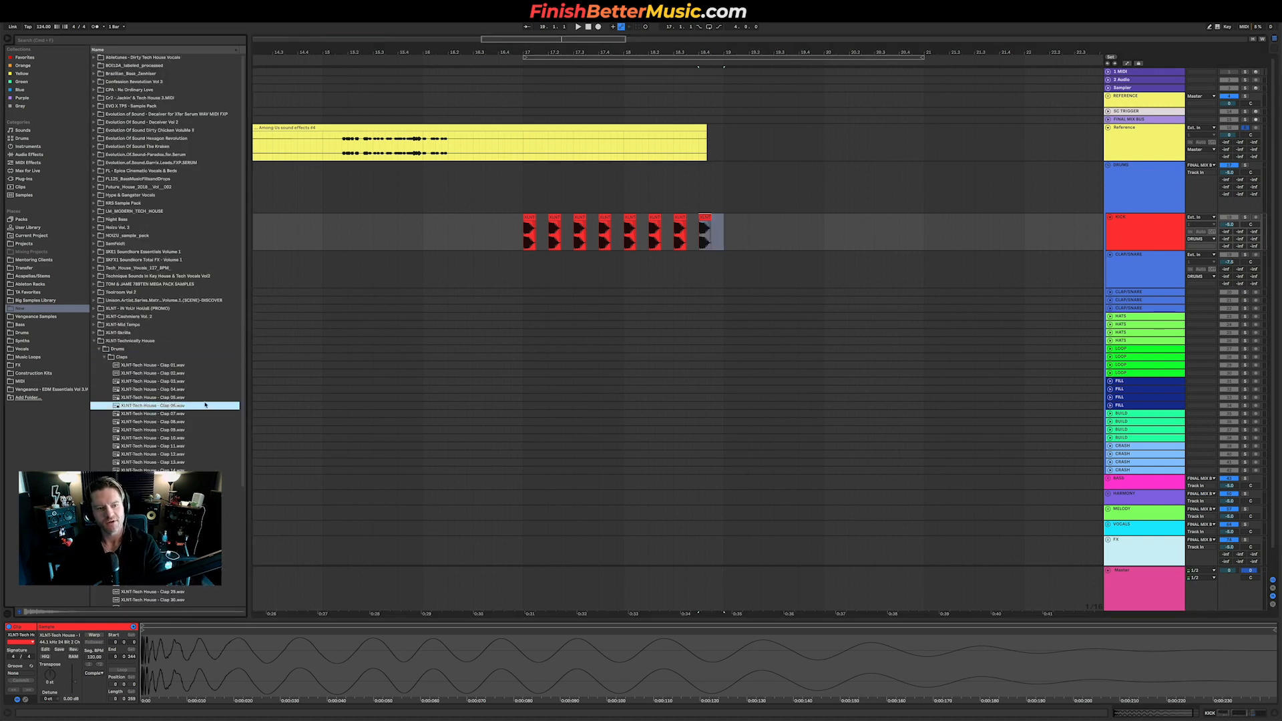
pyautogui.moveTo(178, 405); pyautogui.dragTo(555, 270)
pyautogui.press('z')
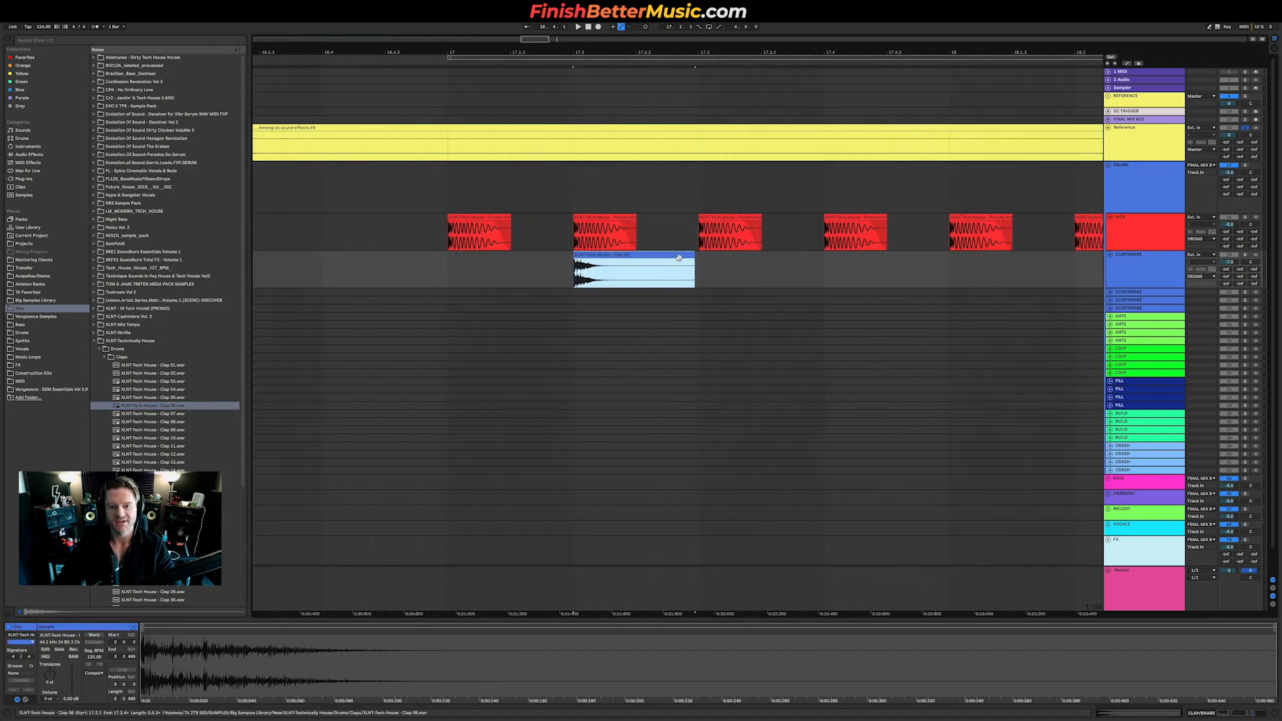
# Shorten the clap to about a third of a beat, repeat it every two beats through bars 17 and 18, and play the pattern.
pyautogui.moveTo(693, 267); pyautogui.dragTo(612, 267)
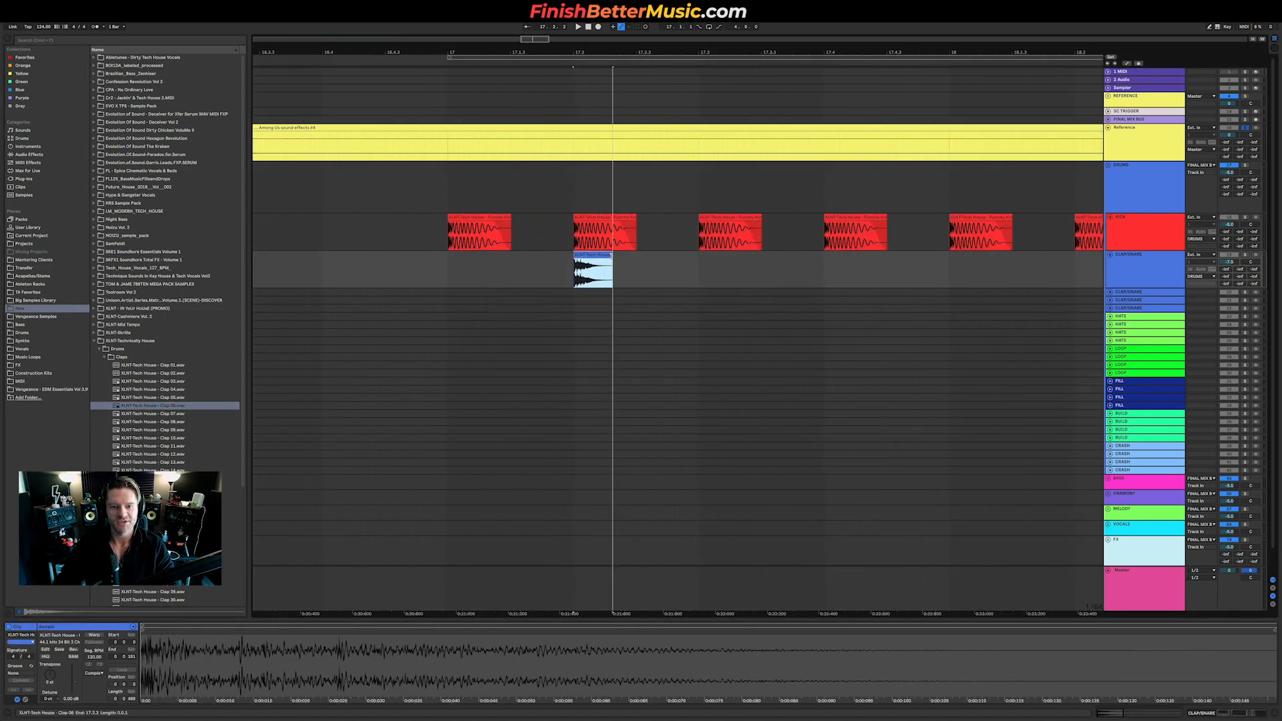
pyautogui.moveTo(690, 271); pyautogui.dragTo(447, 277)
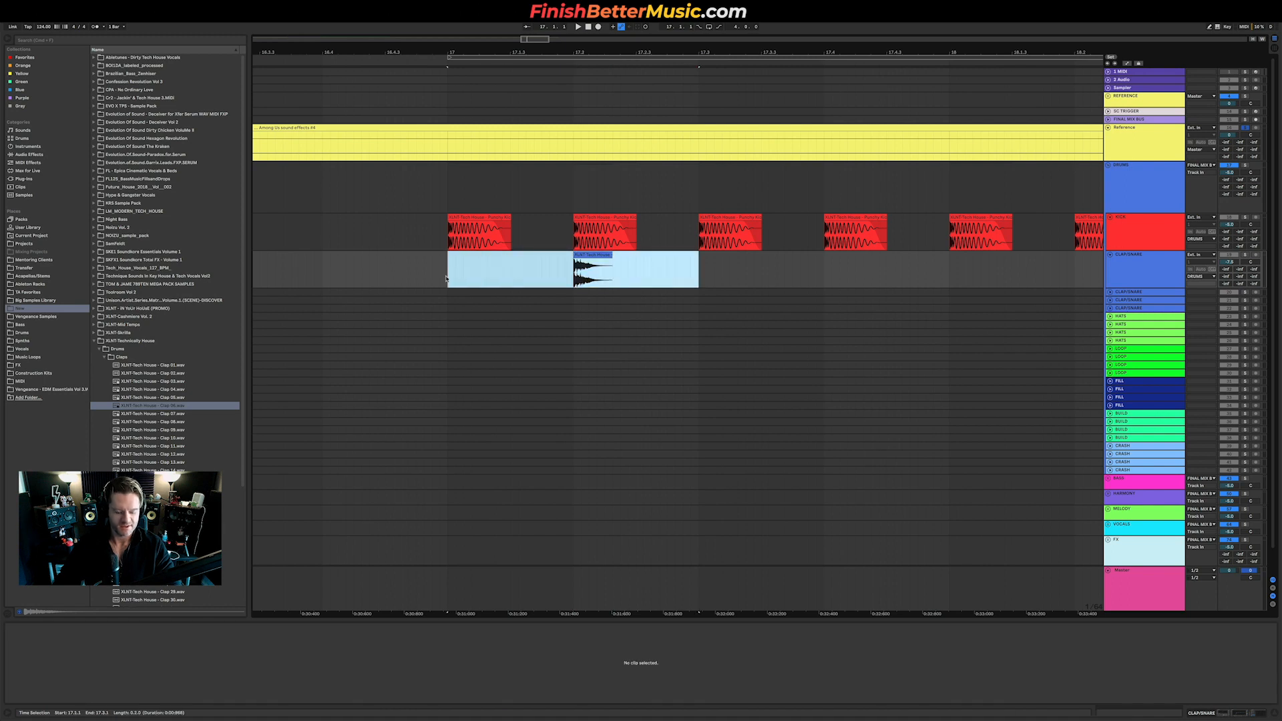
pyautogui.press('super+d')
pyautogui.press('super+d')
pyautogui.scroll(-3, 447, 279)
pyautogui.press('super+d')
pyautogui.click(441, 279)
pyautogui.press('space')
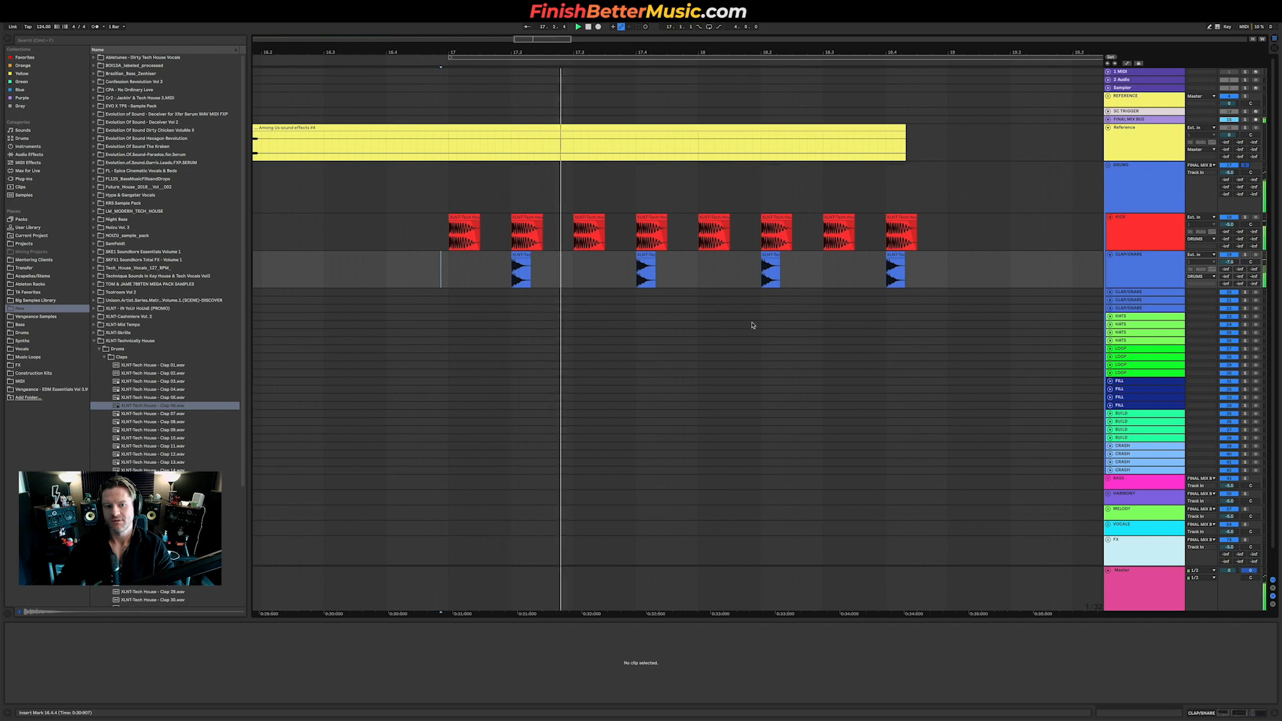
# Place the Clap 09 sample on the second CLAP/SNARE track at beat 17.4 and unfold that track.
pyautogui.click(196, 430)
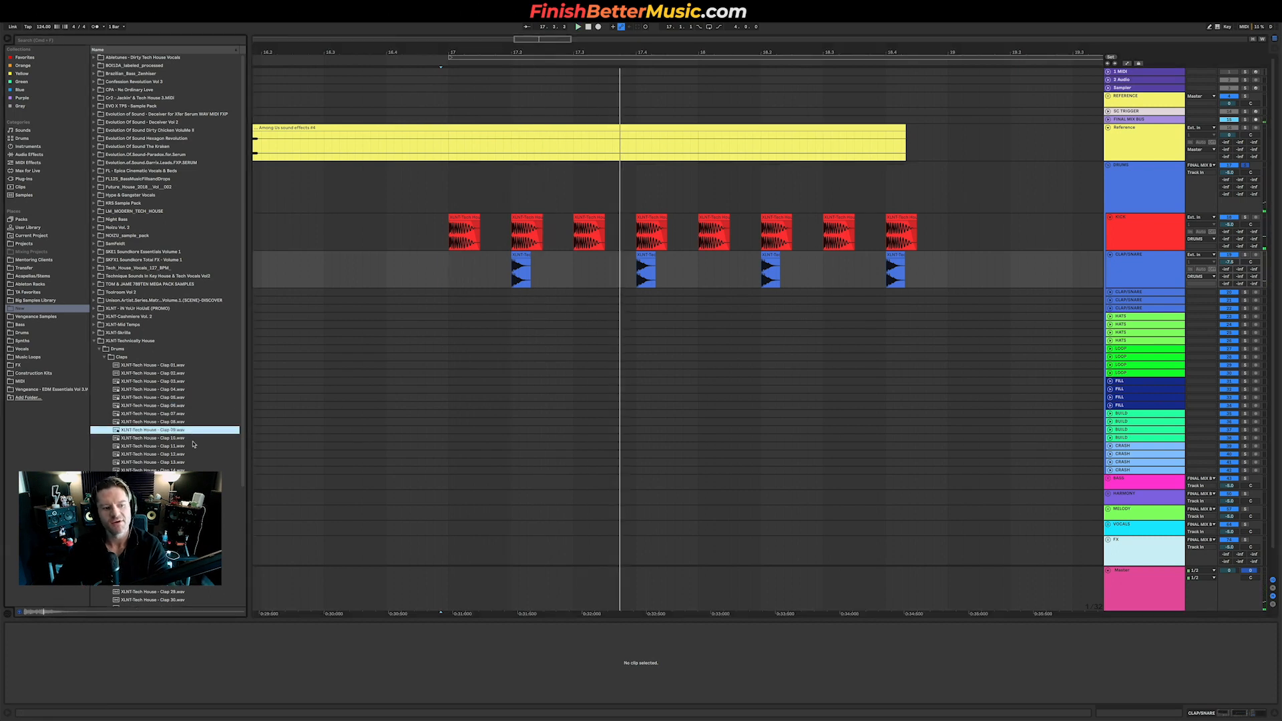
pyautogui.moveTo(154, 430); pyautogui.dragTo(636, 294)
pyautogui.click(1111, 294)
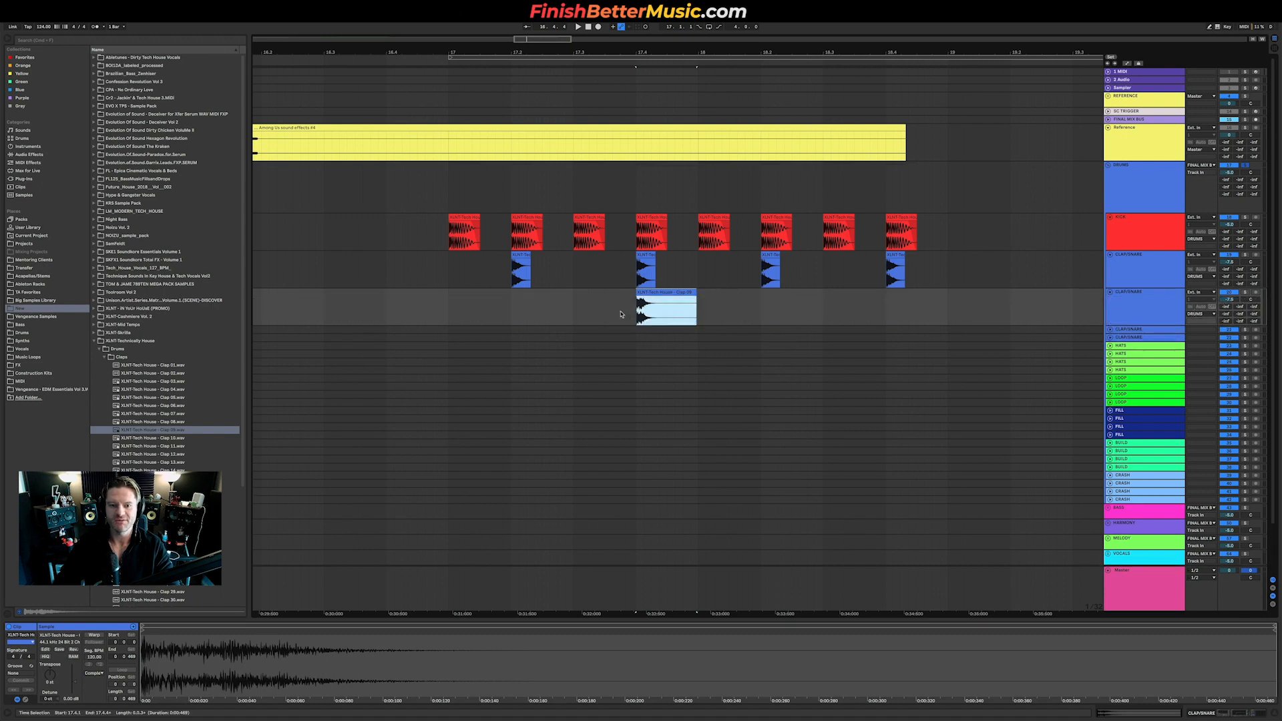
# Play the arrangement from beat 17.3 to hear the layered claps together with the kicks.
pyautogui.scroll(3, 622, 314)
pyautogui.click(607, 309)
pyautogui.click(555, 314)
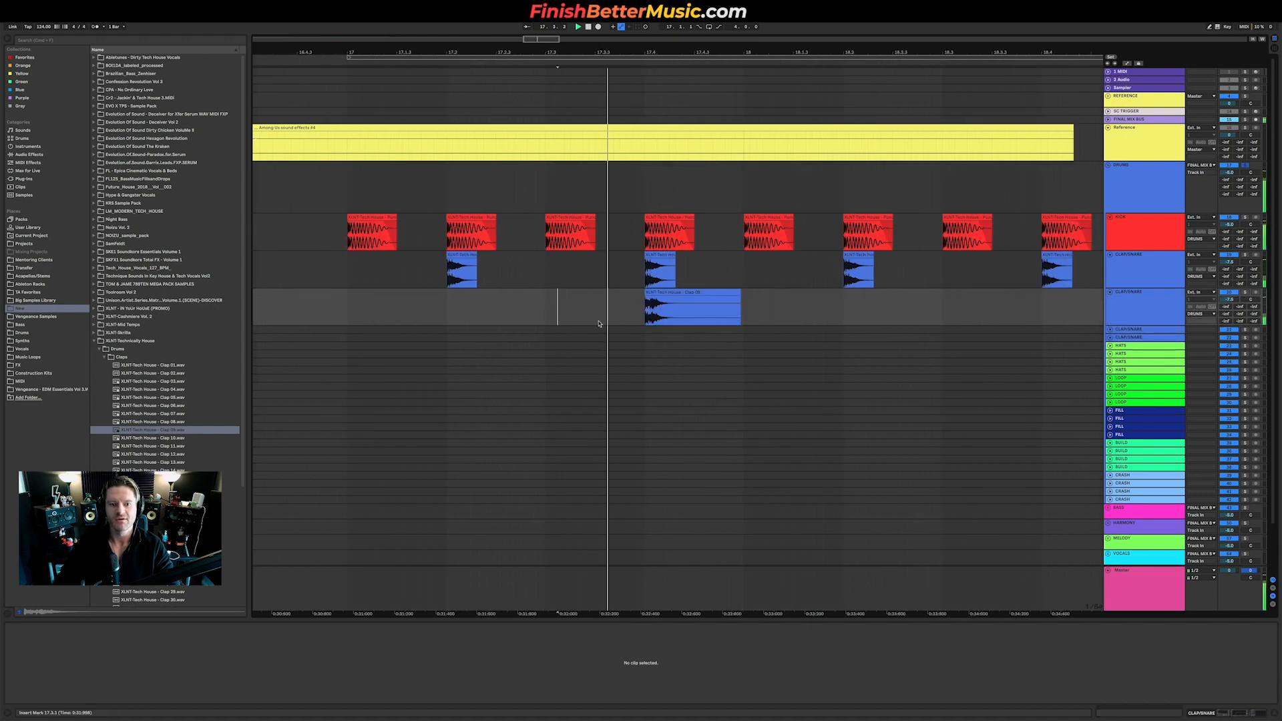
pyautogui.scroll(3, 615, 321)
pyautogui.scroll(-3, 749, 309)
pyautogui.scroll(-3, 749, 309)
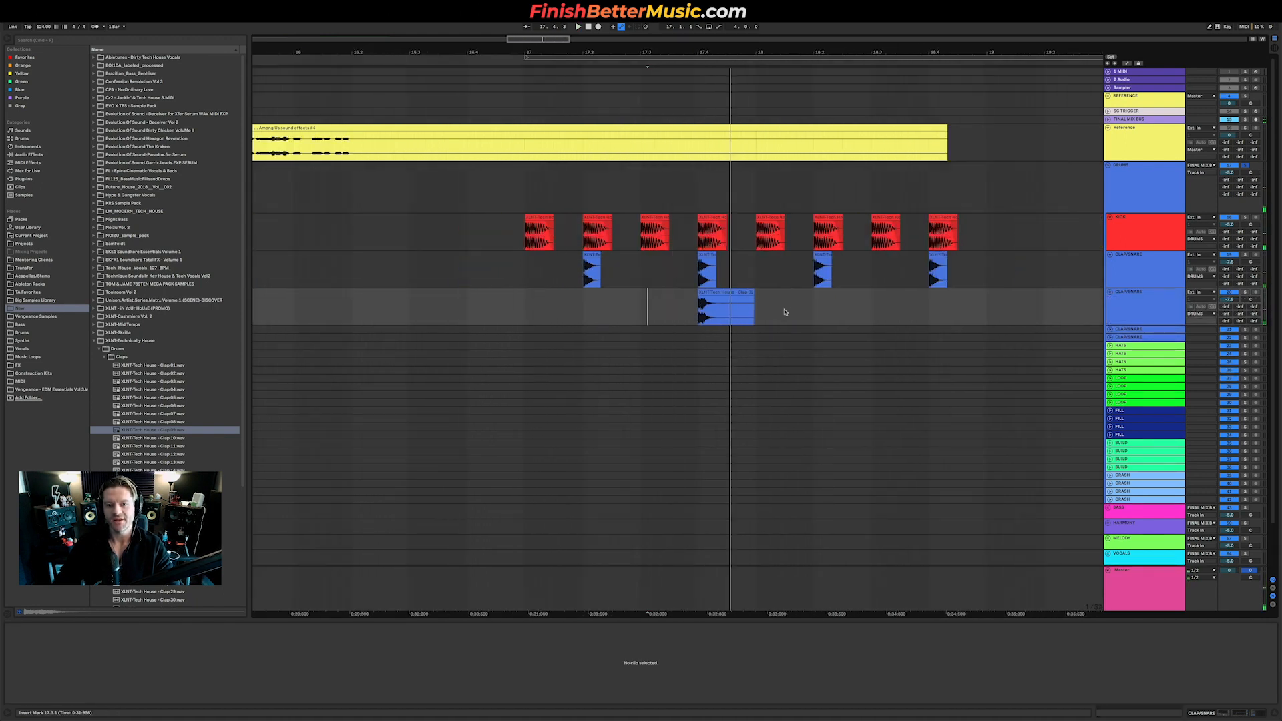
# Audition further samples in the Claps folder and place Clap 23 on the second CLAP/SNARE track at about beat 18.4.
pyautogui.click(157, 462)
pyautogui.press('Down')
pyautogui.press('Down')
pyautogui.press('Down')
pyautogui.press('Down')
pyautogui.press('Down')
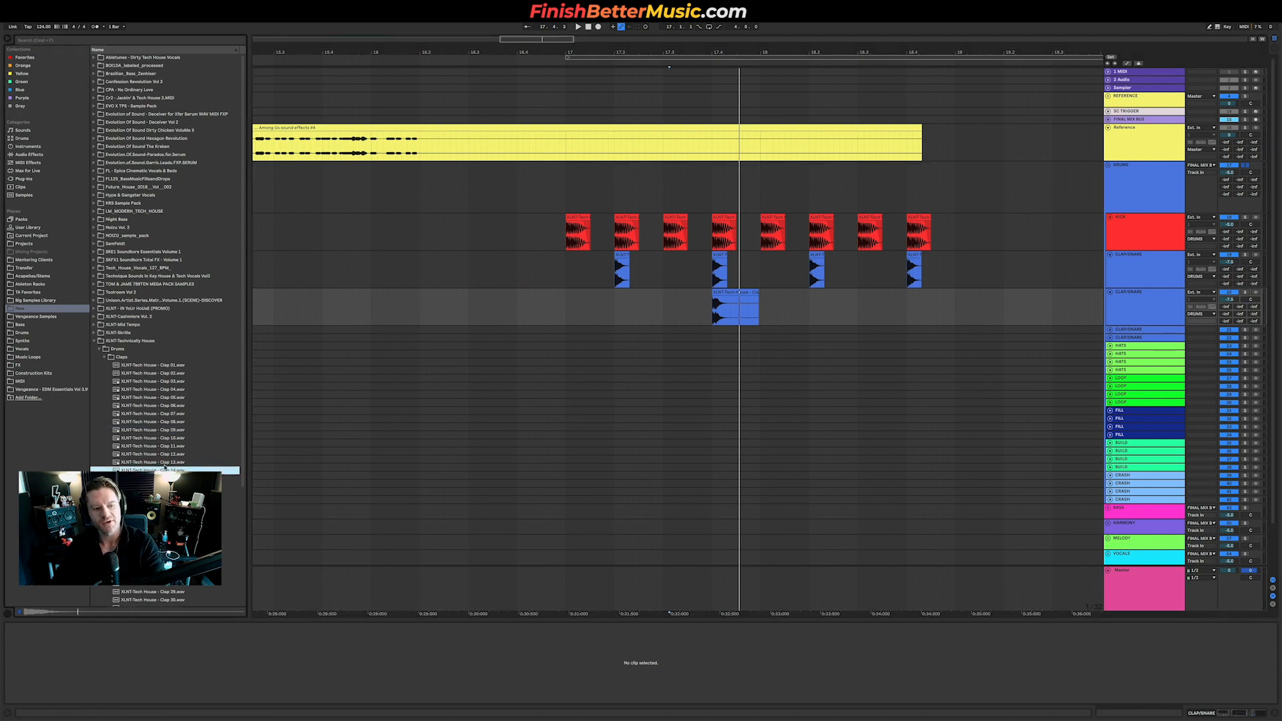
pyautogui.press('Up')
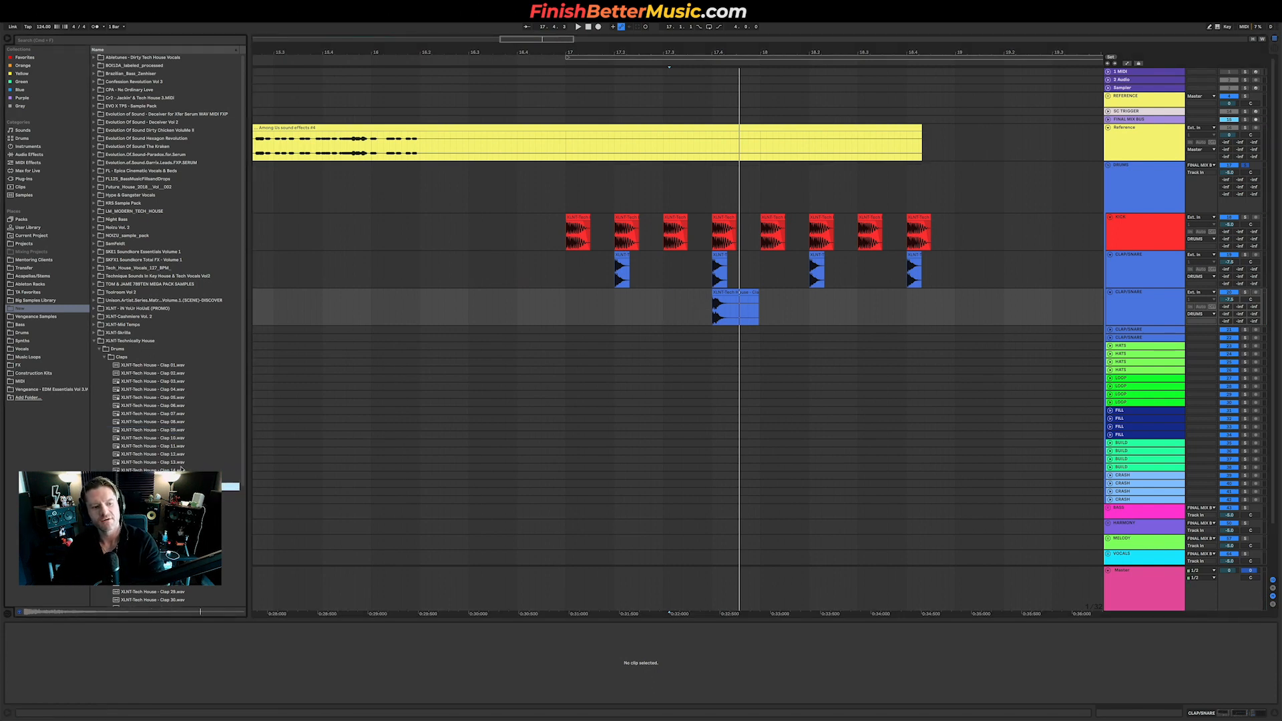
pyautogui.press('Down')
pyautogui.press('Down')
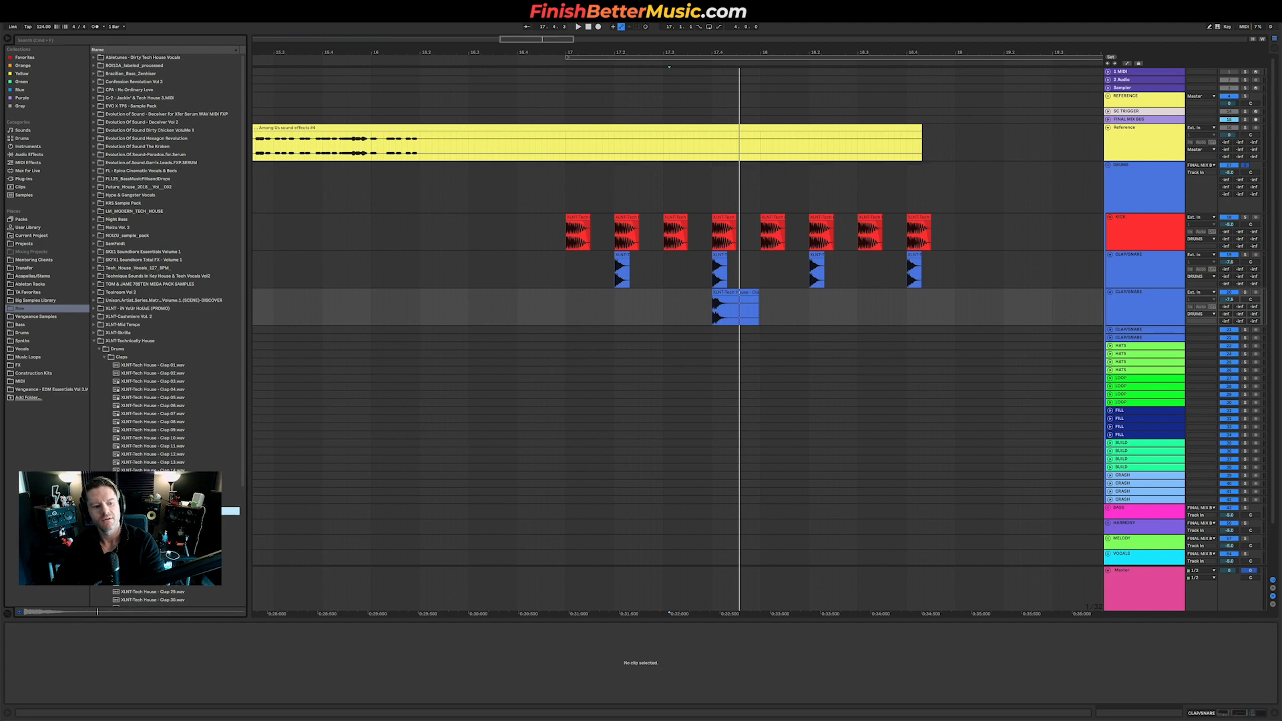
pyautogui.press('Down')
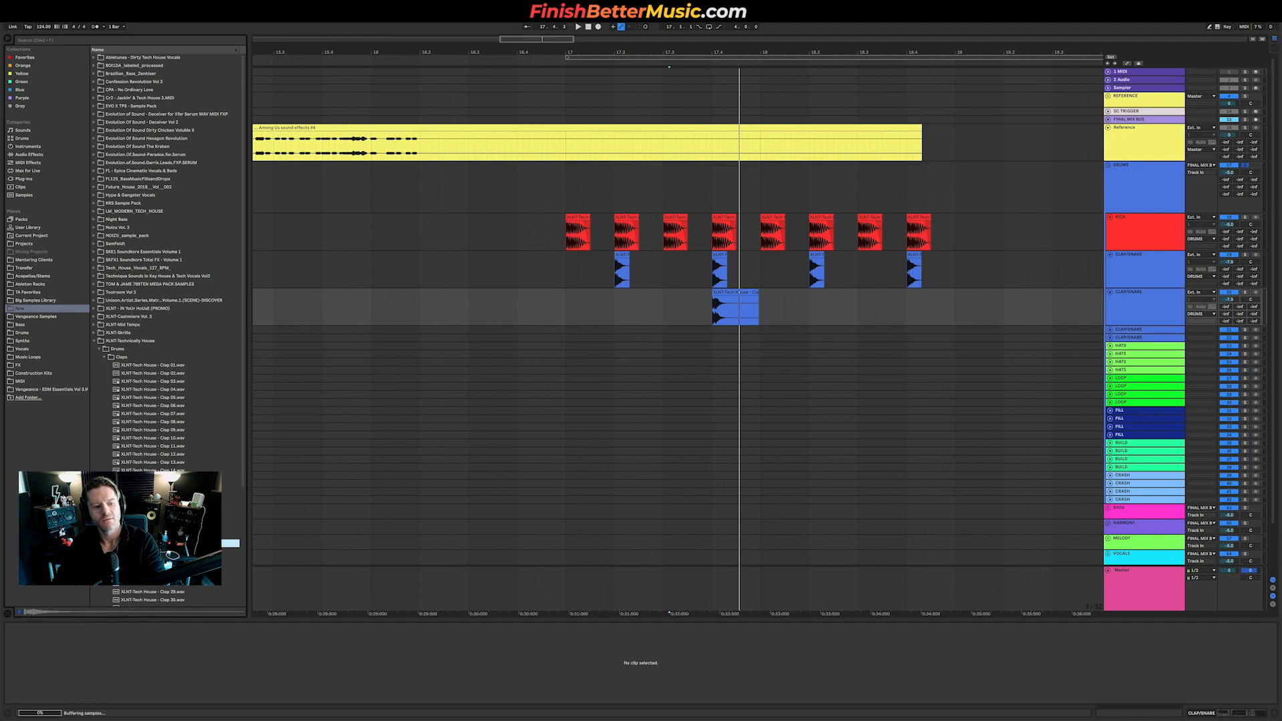
pyautogui.moveTo(161, 544); pyautogui.dragTo(947, 295)
# Shift Clap 23 slightly later towards the kick at beat 18.4, playing the pattern from beat 18.3 before and after.
pyautogui.scroll(10, 902, 309)
pyautogui.click(691, 297)
pyautogui.press('space')
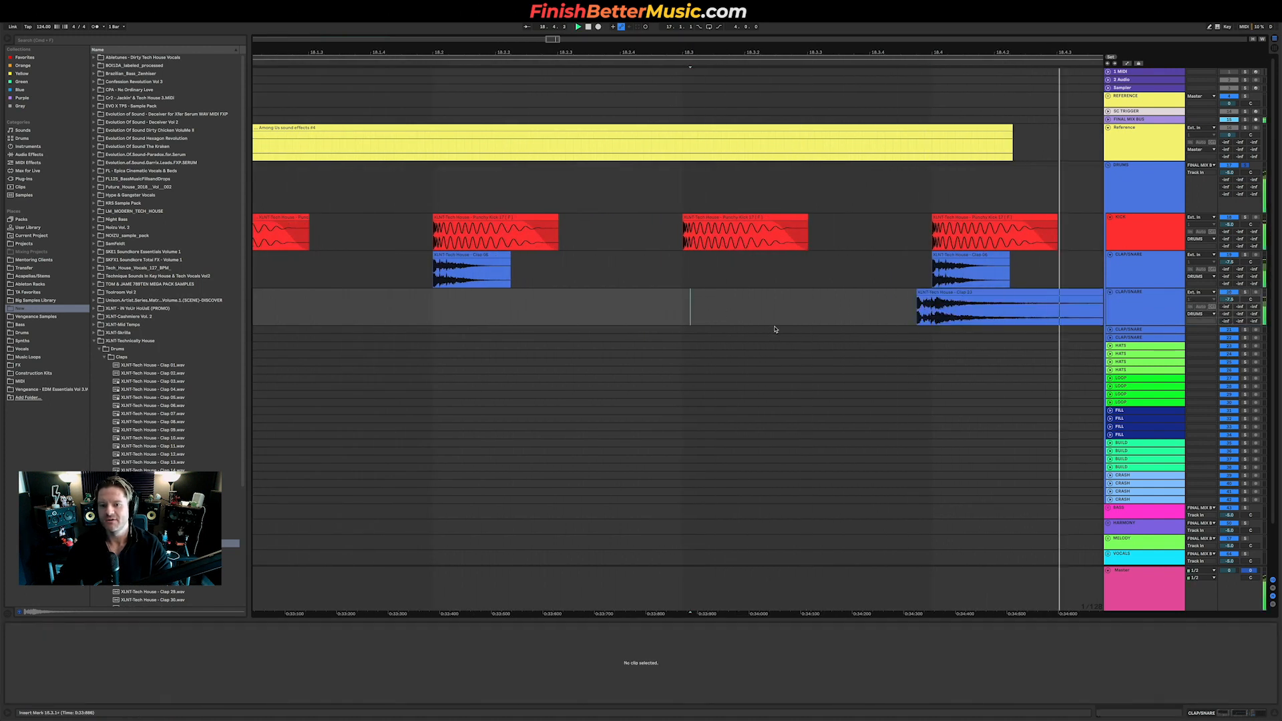
pyautogui.scroll(-3, 768, 329)
pyautogui.scroll(-3, 775, 329)
pyautogui.scroll(8, 773, 323)
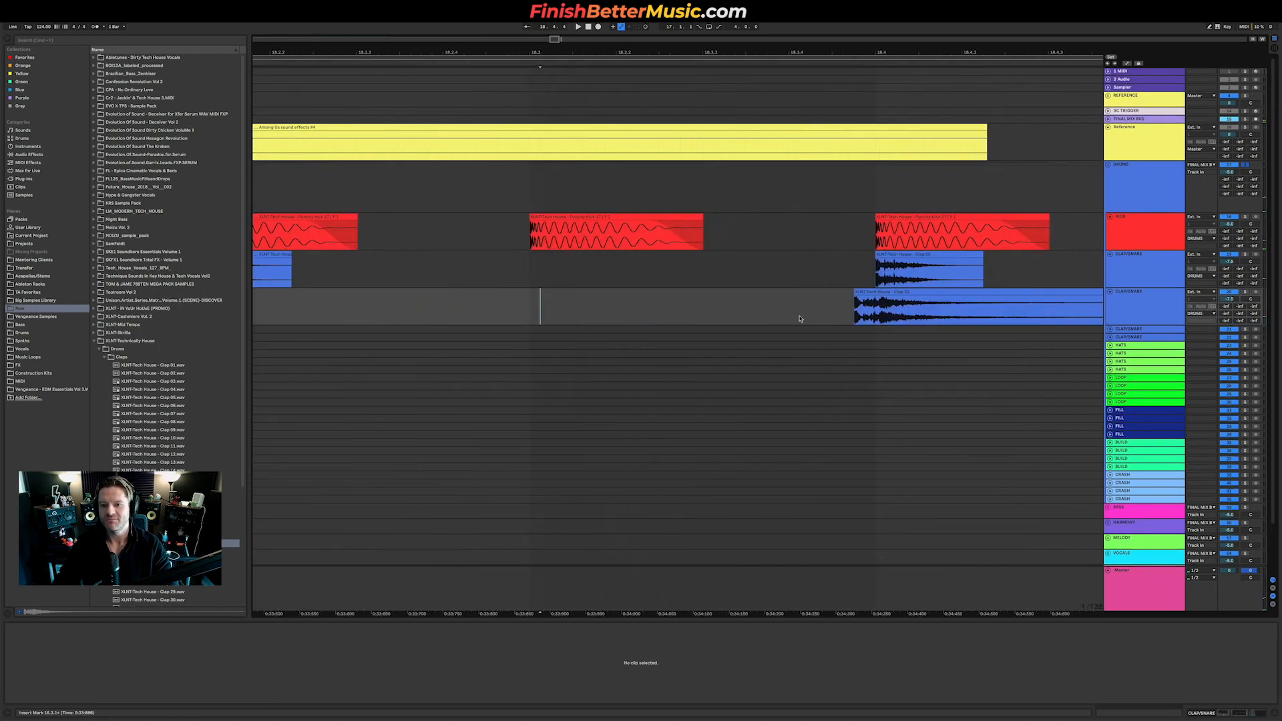
pyautogui.moveTo(880, 295); pyautogui.dragTo(890, 295)
pyautogui.click(682, 307)
pyautogui.press('space')
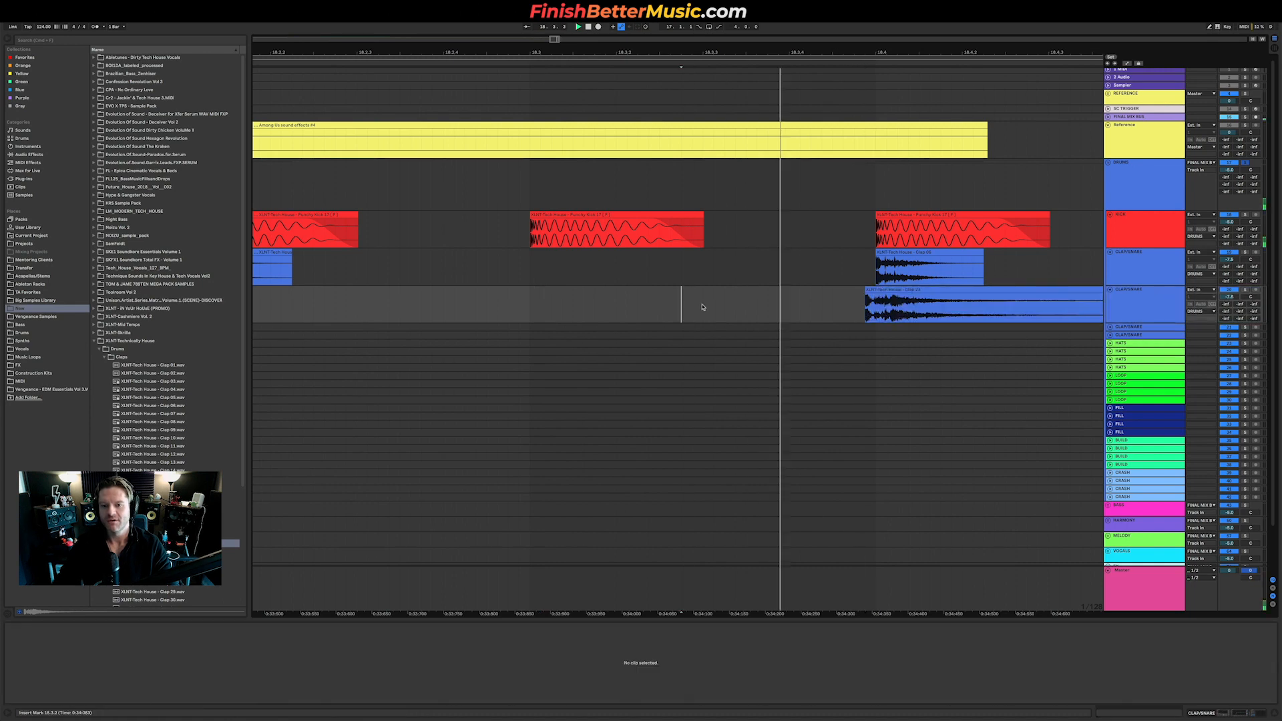
# Trim Clap 23 to end at bar 19 with a fade-out, and play bars 17 and 18 as a loop.
pyautogui.scroll(-5, 703, 304)
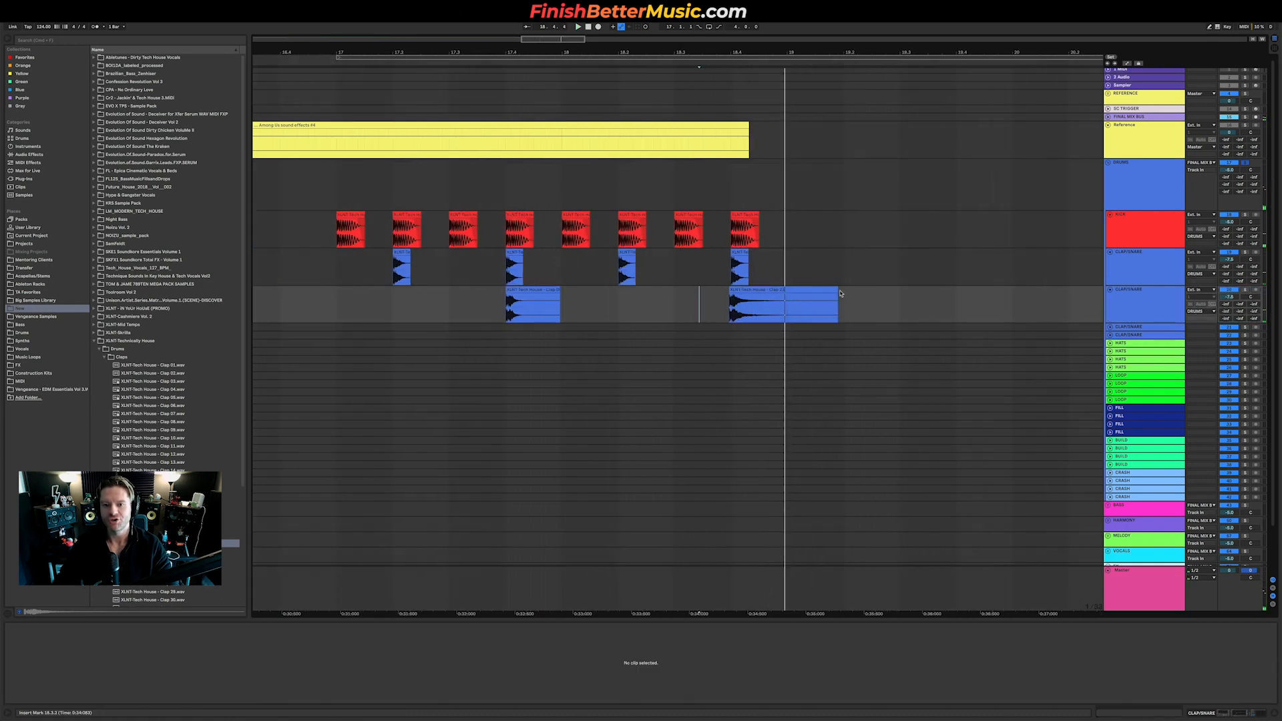
pyautogui.moveTo(835, 290); pyautogui.dragTo(732, 298)
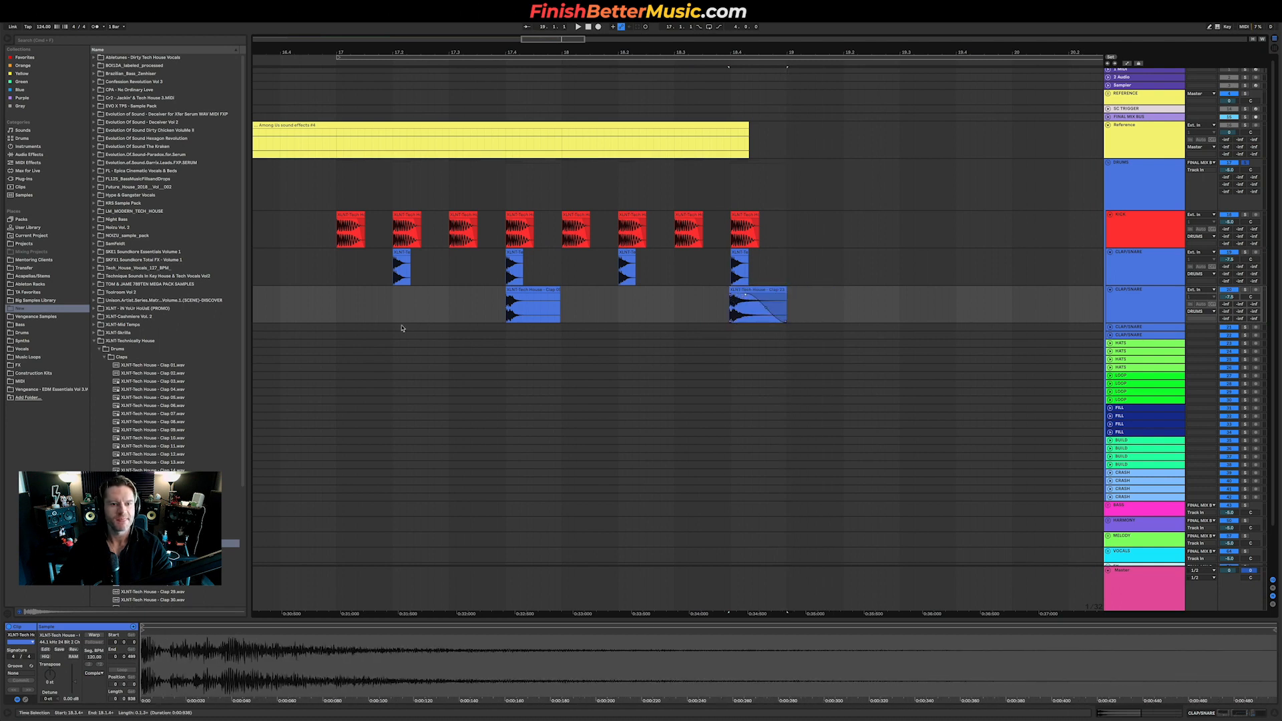
pyautogui.moveTo(339, 310); pyautogui.dragTo(794, 307)
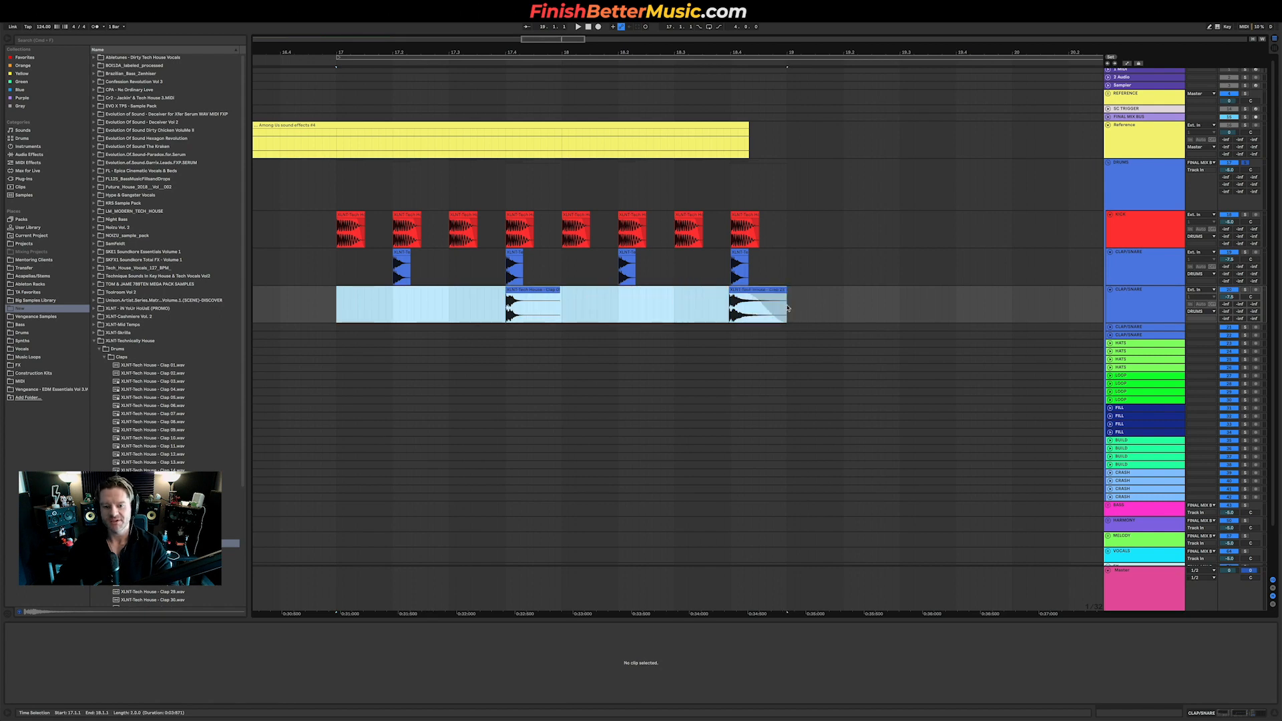
pyautogui.press('super+l')
pyautogui.press('space')
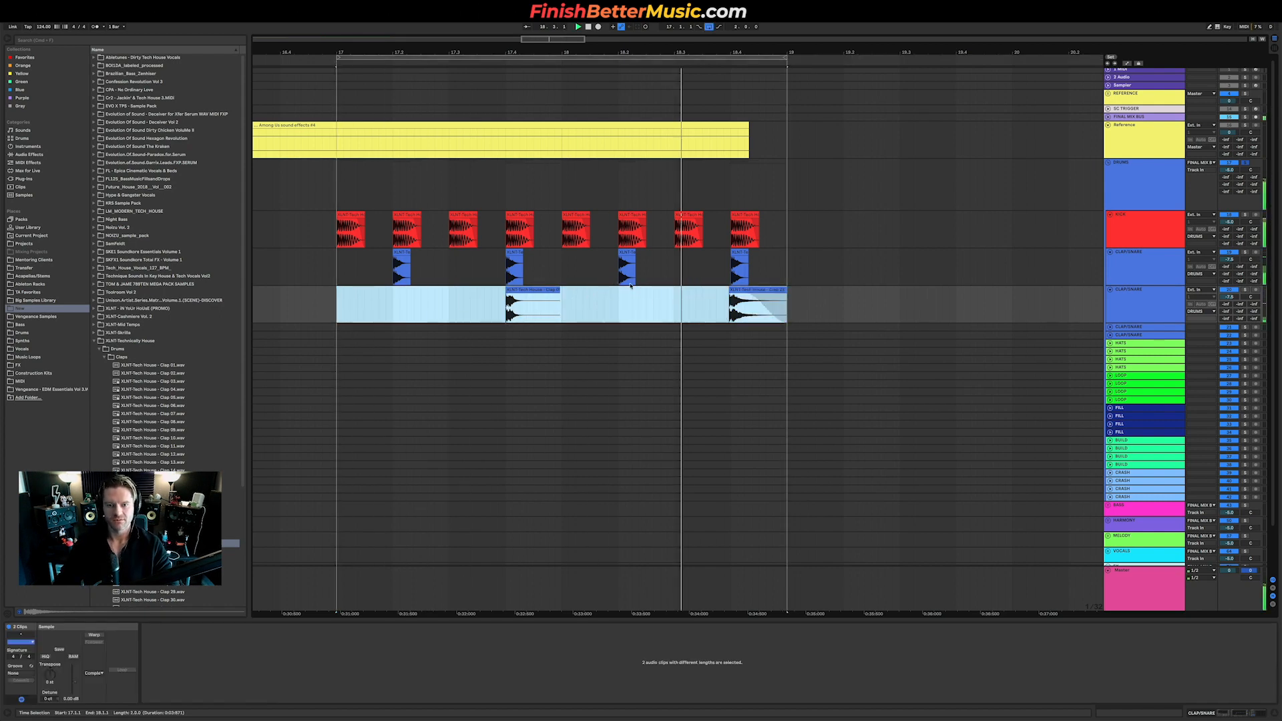
# Move Clap 09 slightly ahead of the kick at beat 17.4 and play the loop to hear the timing.
pyautogui.press('z')
pyautogui.scroll(10, 502, 306)
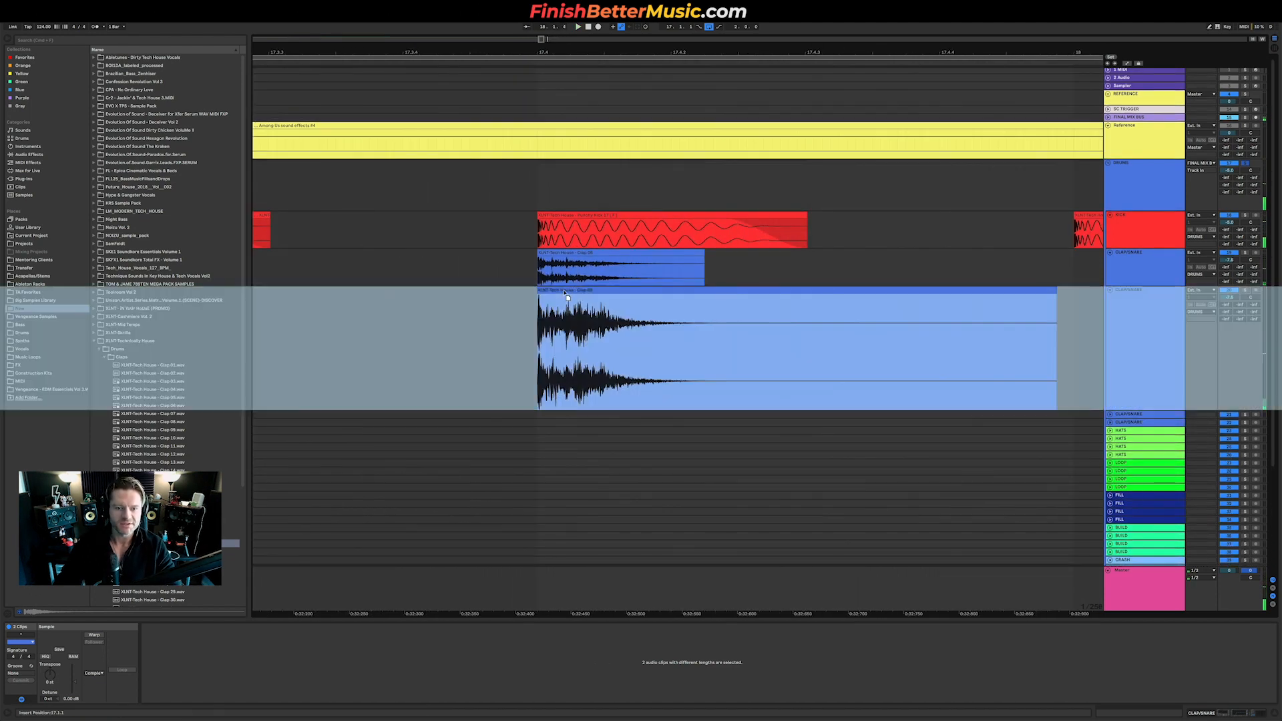
pyautogui.scroll(-5, 565, 294)
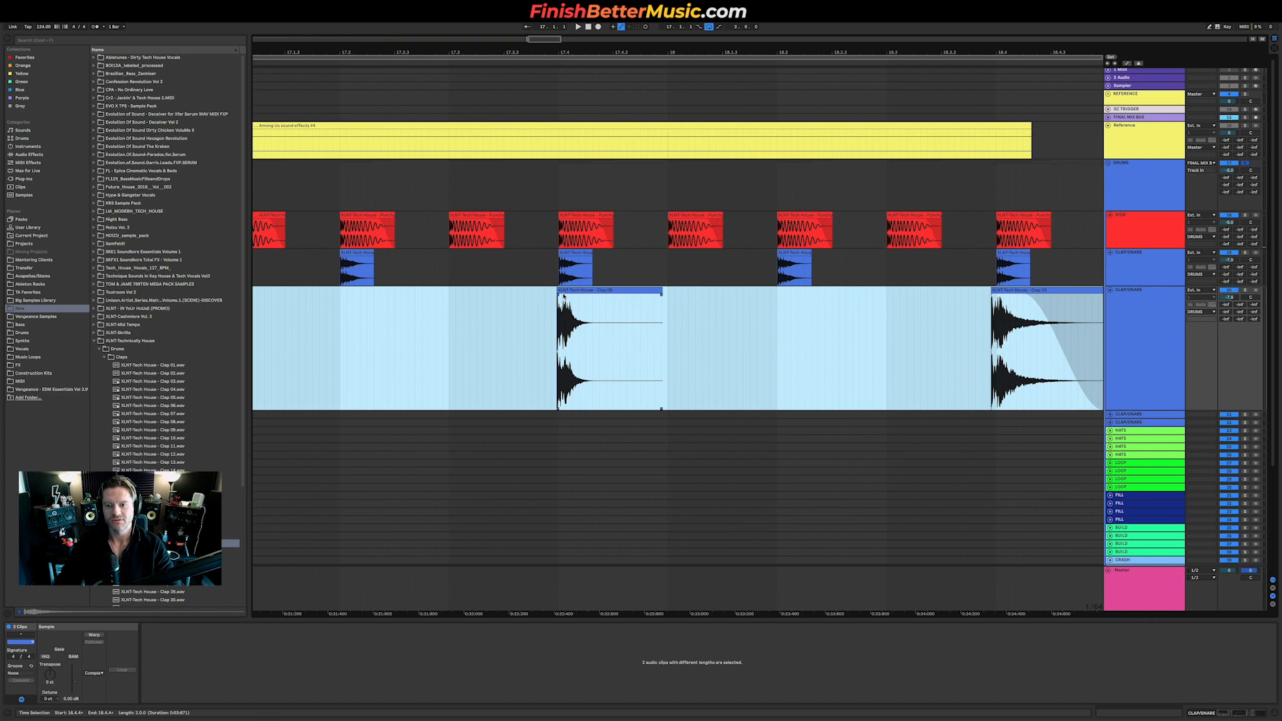
pyautogui.click(564, 294)
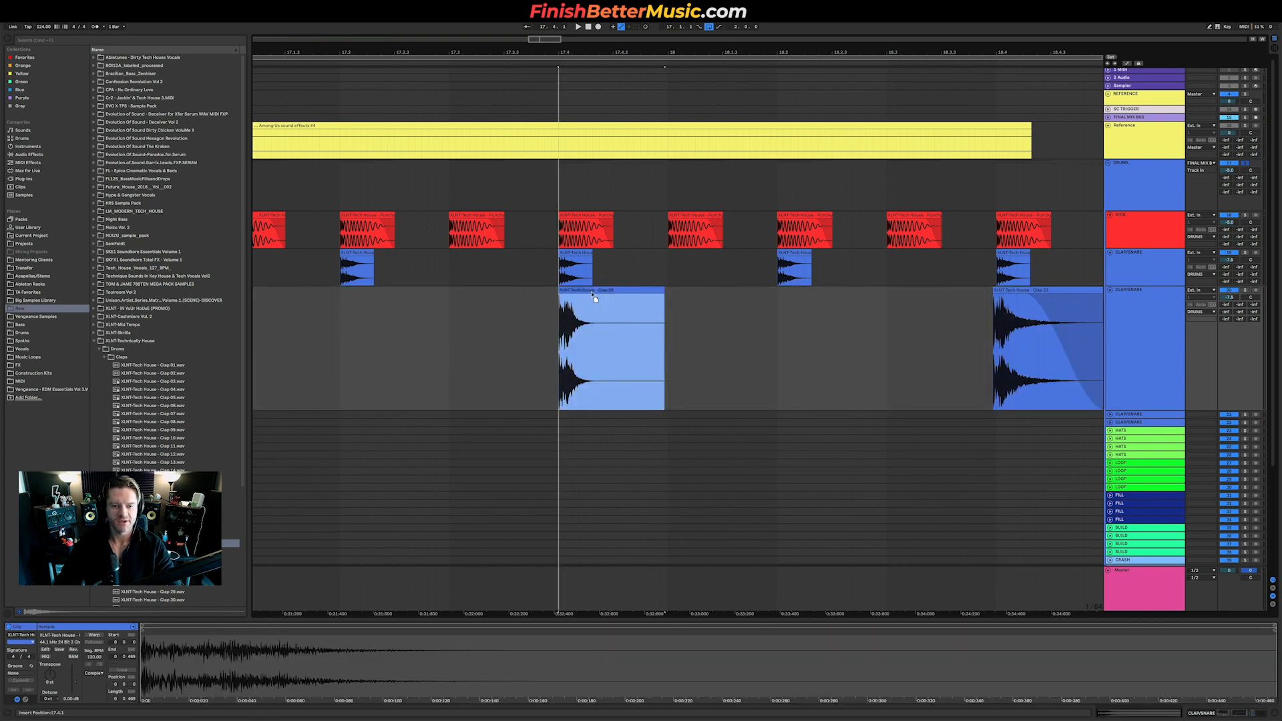
pyautogui.scroll(6, 595, 297)
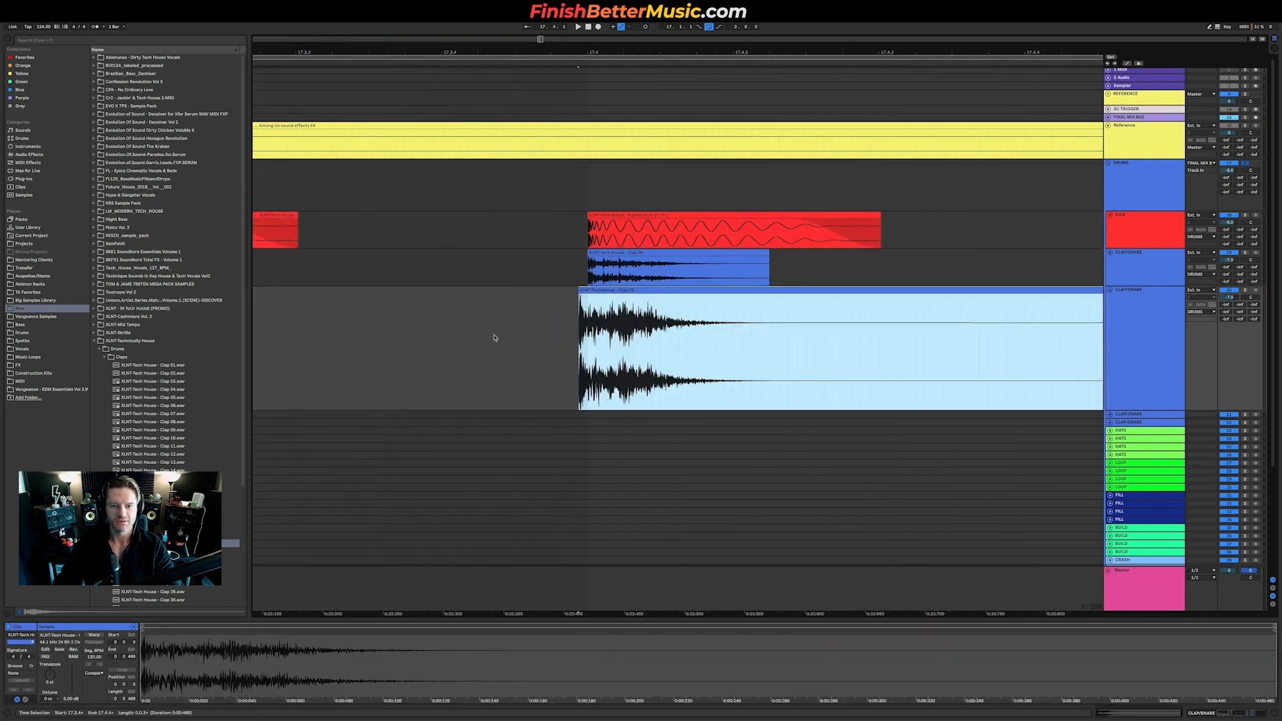
pyautogui.click(492, 338)
pyautogui.press('space')
pyautogui.scroll(-5, 472, 342)
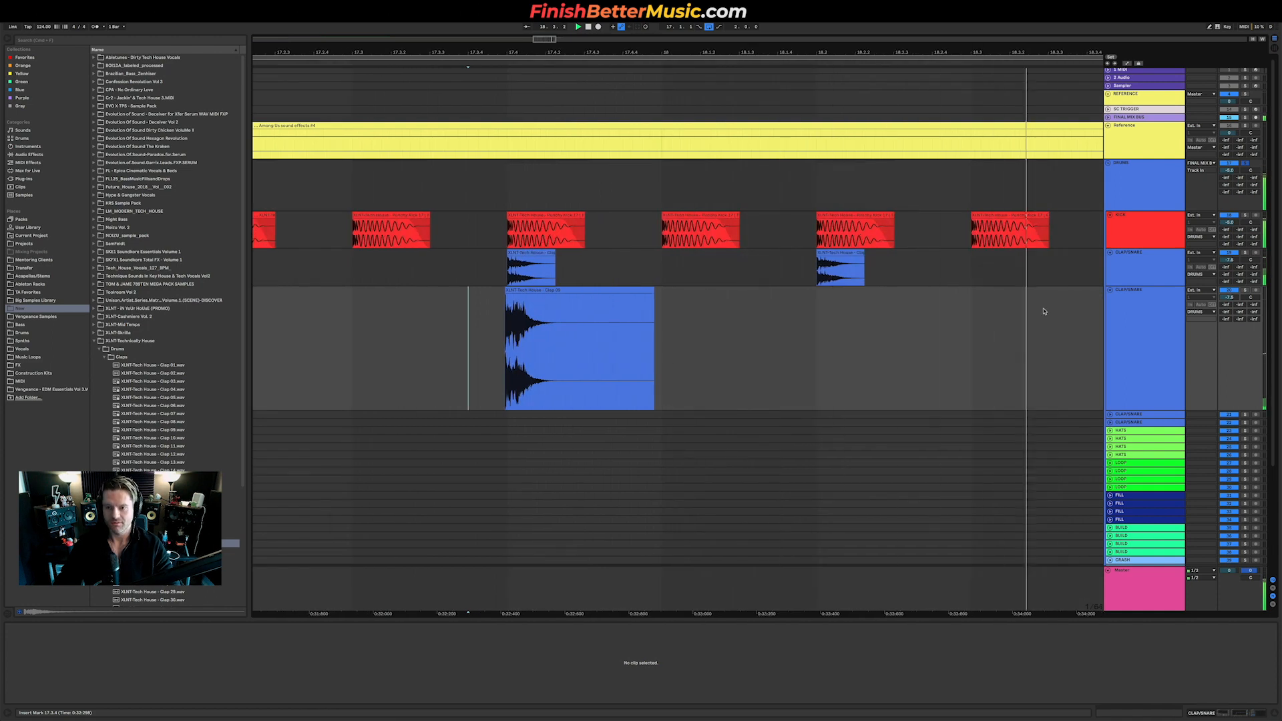
# Fold the second CLAP/SNARE track and open the Open Hihats folder under Cymbals in the sample library.
pyautogui.click(1110, 291)
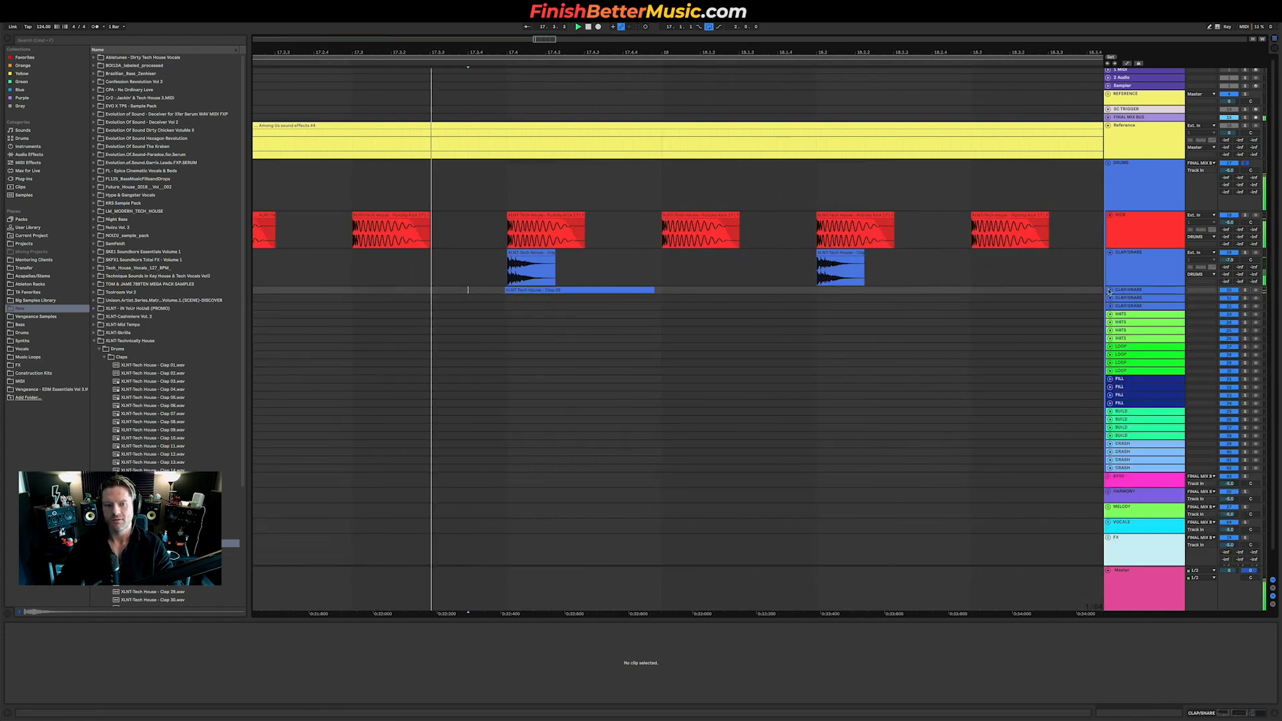
pyautogui.scroll(-3, 566, 287)
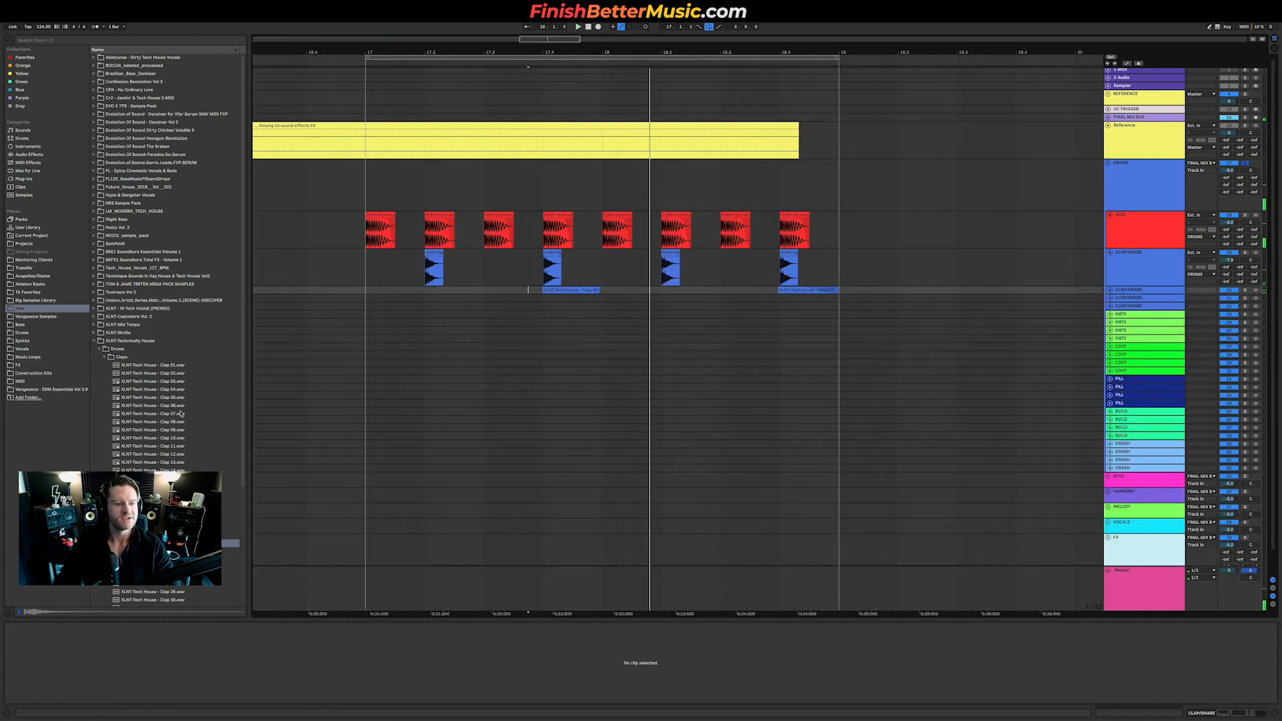
pyautogui.click(133, 359)
pyautogui.click(135, 365)
pyautogui.click(136, 390)
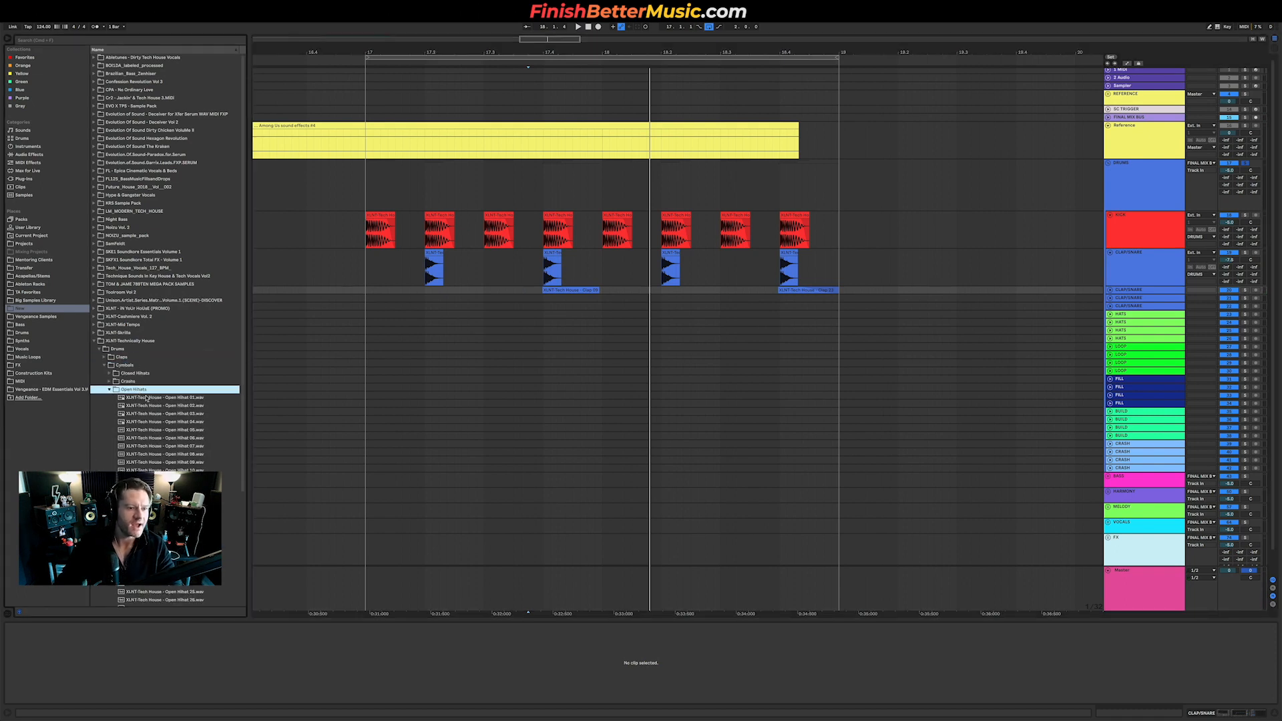
# Audition several open hi-hat samples in the Open Hihats folder, comparing neighbouring ones from about number 23 onwards.
pyautogui.scroll(-5, 172, 453)
pyautogui.click(175, 449)
pyautogui.press('Down')
pyautogui.press('Down')
pyautogui.press('Down')
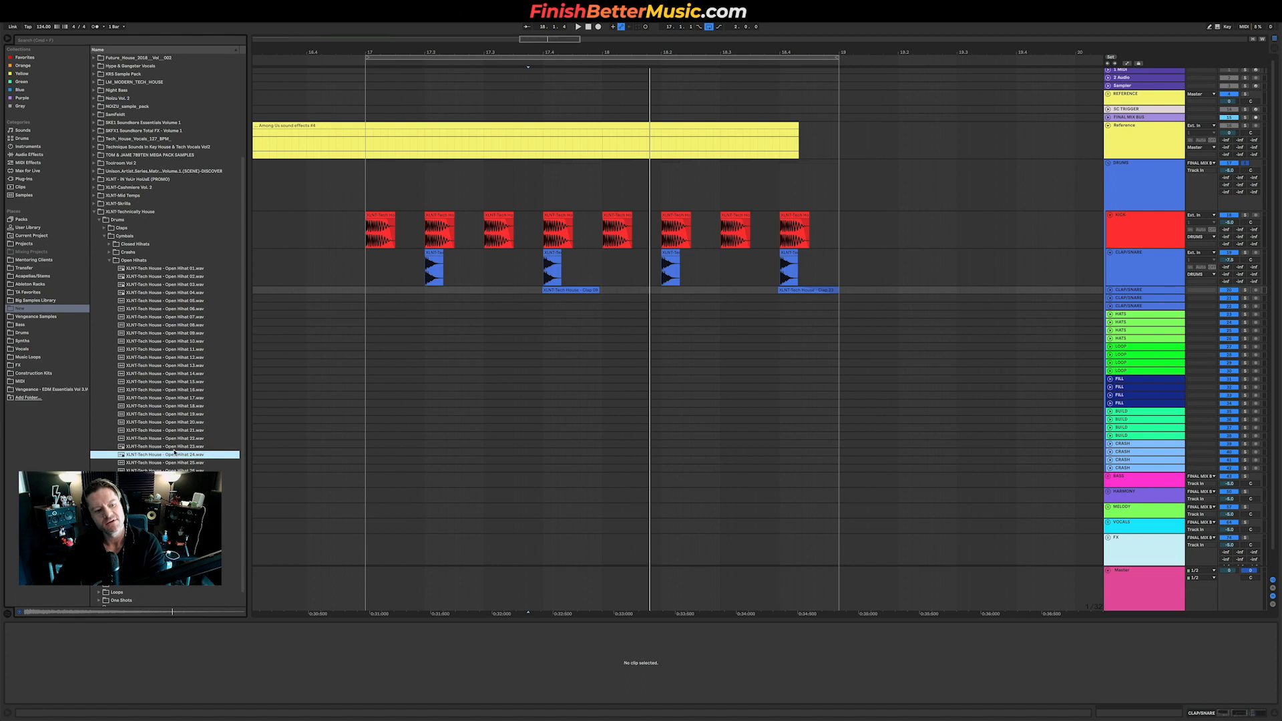
pyautogui.press('Up')
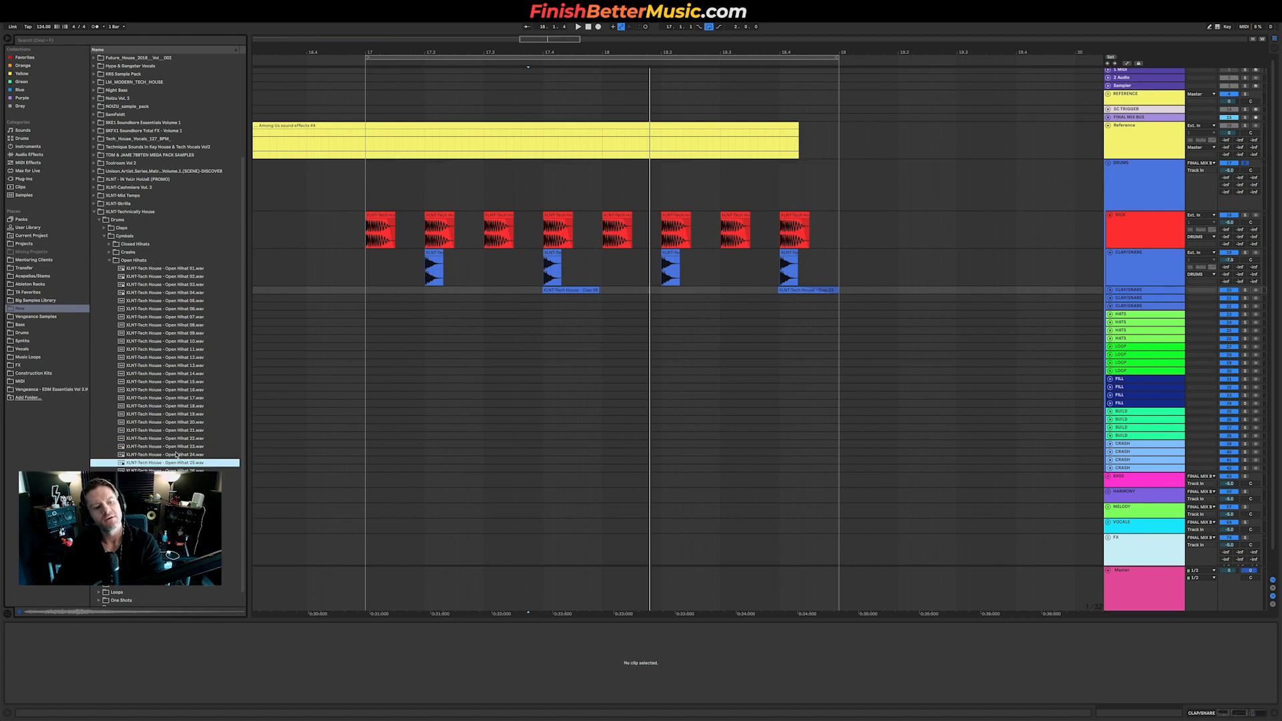
pyautogui.press('Up')
pyautogui.press('Down')
pyautogui.press('Down')
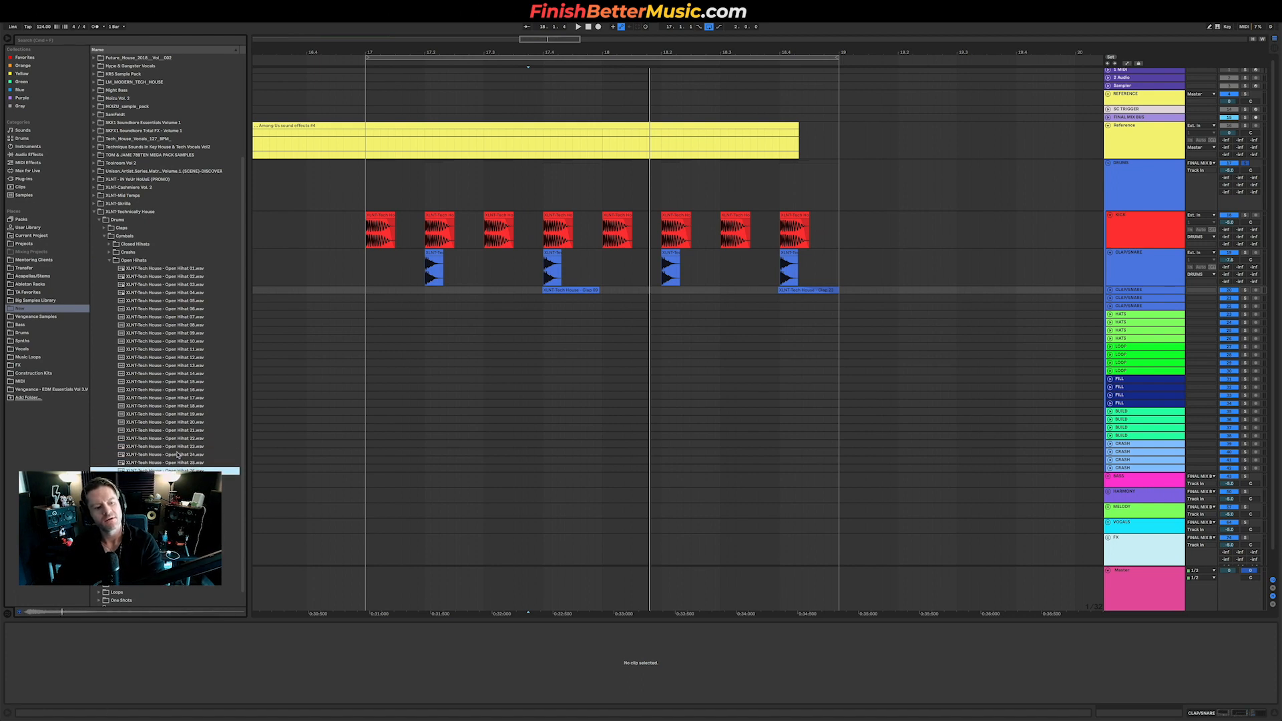
pyautogui.press('Down')
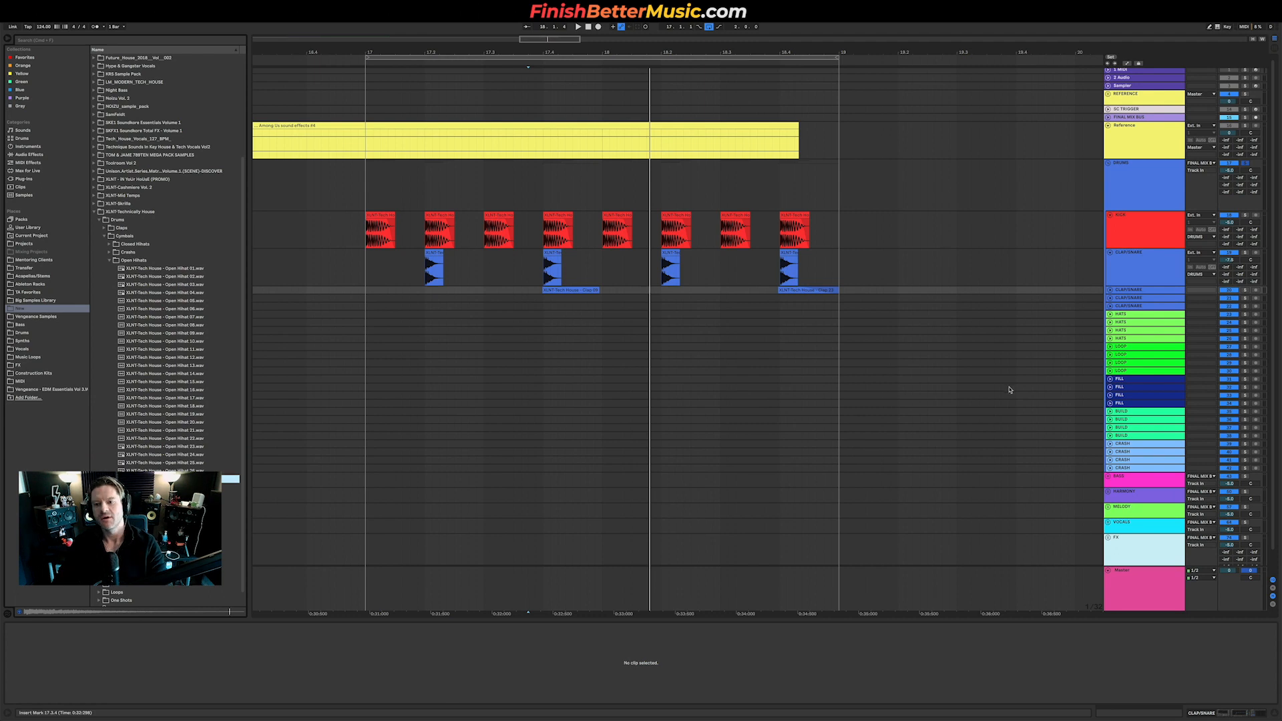
# Unfold the first HATS track, place Open Hihat 26 on the offbeat at 17.1.3, and select beat 17.1 to 17.2.
pyautogui.click(1111, 315)
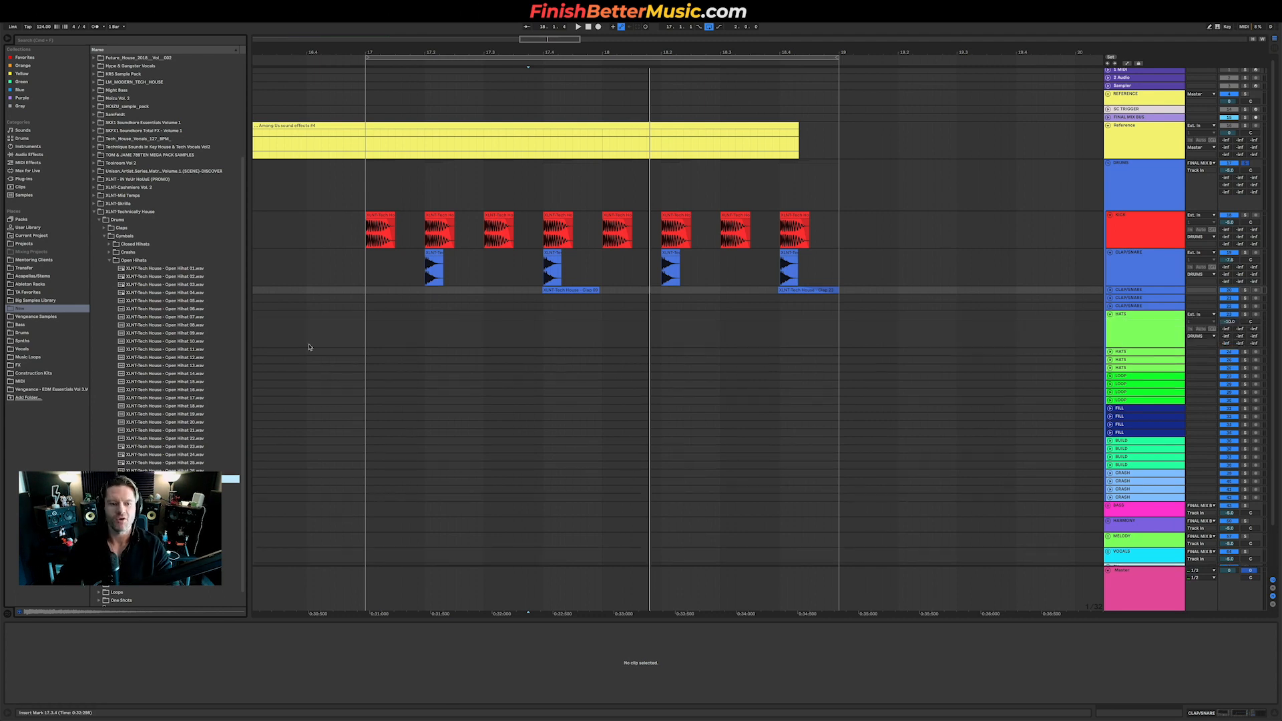
pyautogui.scroll(5, 332, 364)
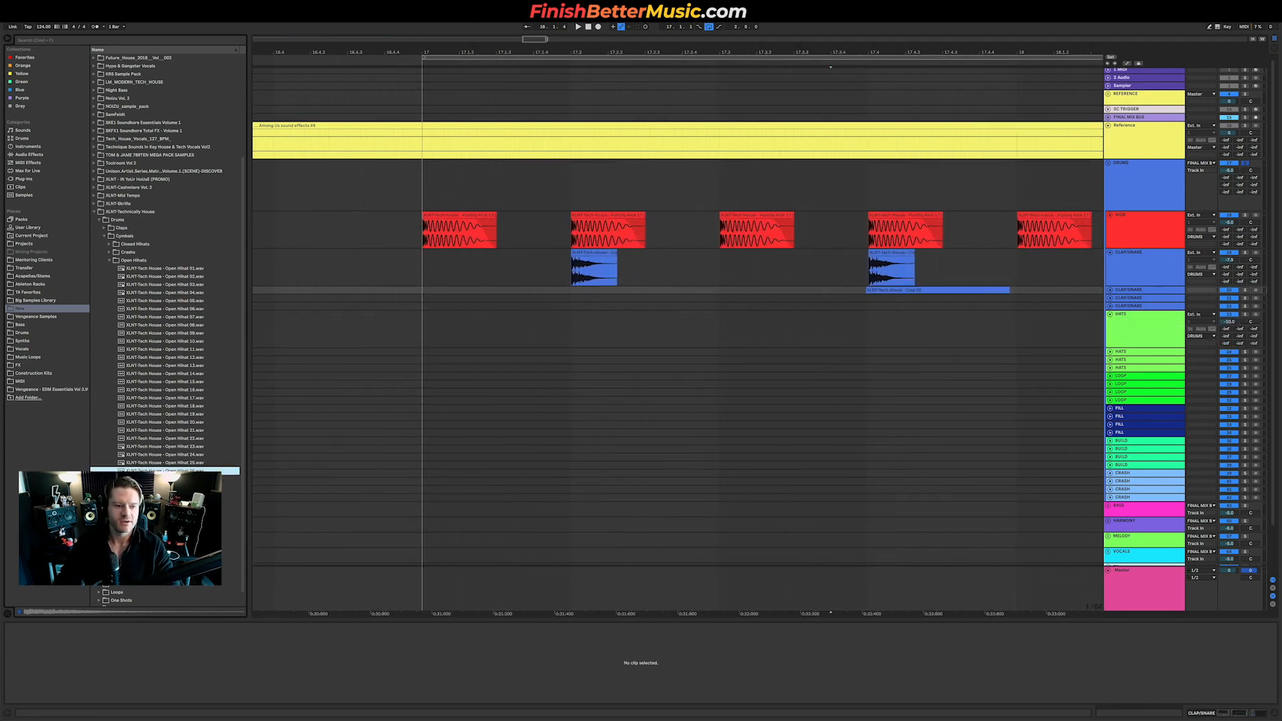
pyautogui.hotkey('shift', 'Up')
pyautogui.hotkey('shift', 'Up')
pyautogui.click(167, 470)
pyautogui.moveTo(167, 471); pyautogui.dragTo(571, 330)
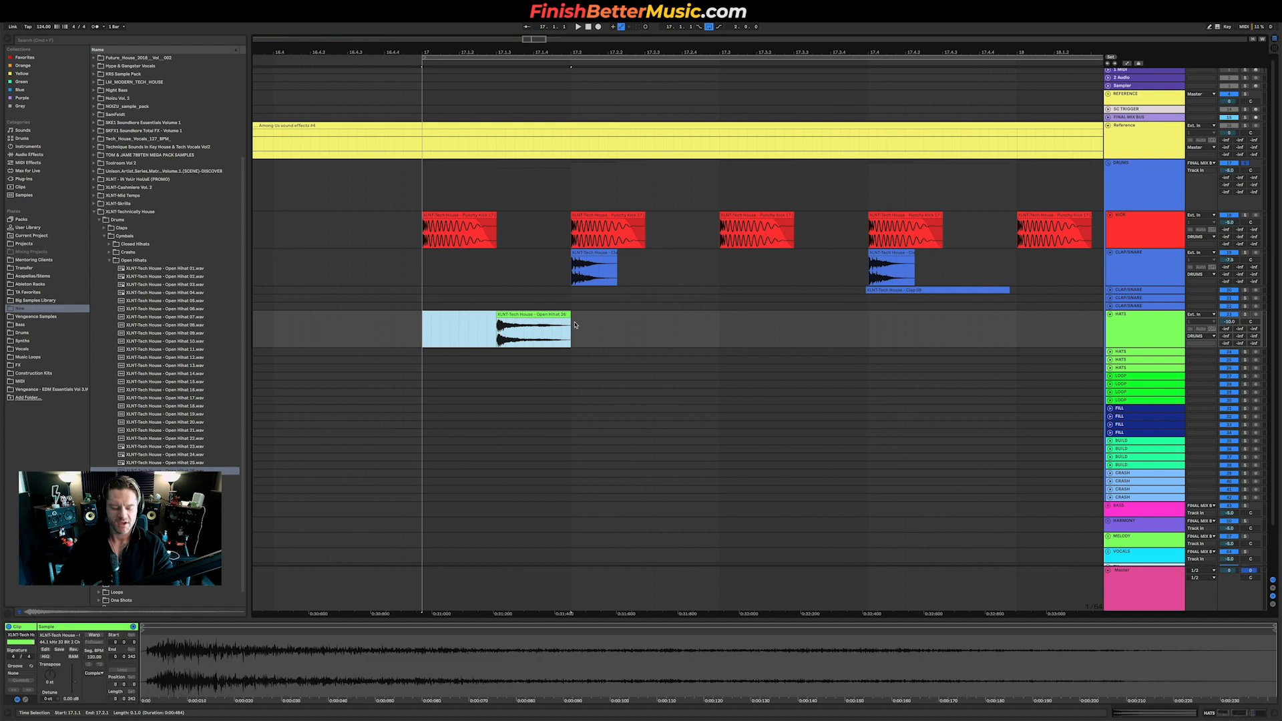
# Repeat the offbeat open hi-hat on every beat through bars 17 and 18, and play the loop from bar 17.
pyautogui.press('super+d')
pyautogui.press('super+d')
pyautogui.scroll(-2, 675, 331)
pyautogui.press('super+d')
pyautogui.press('super+d')
pyautogui.press('super+d')
pyautogui.press('super+d')
pyautogui.press('super+d')
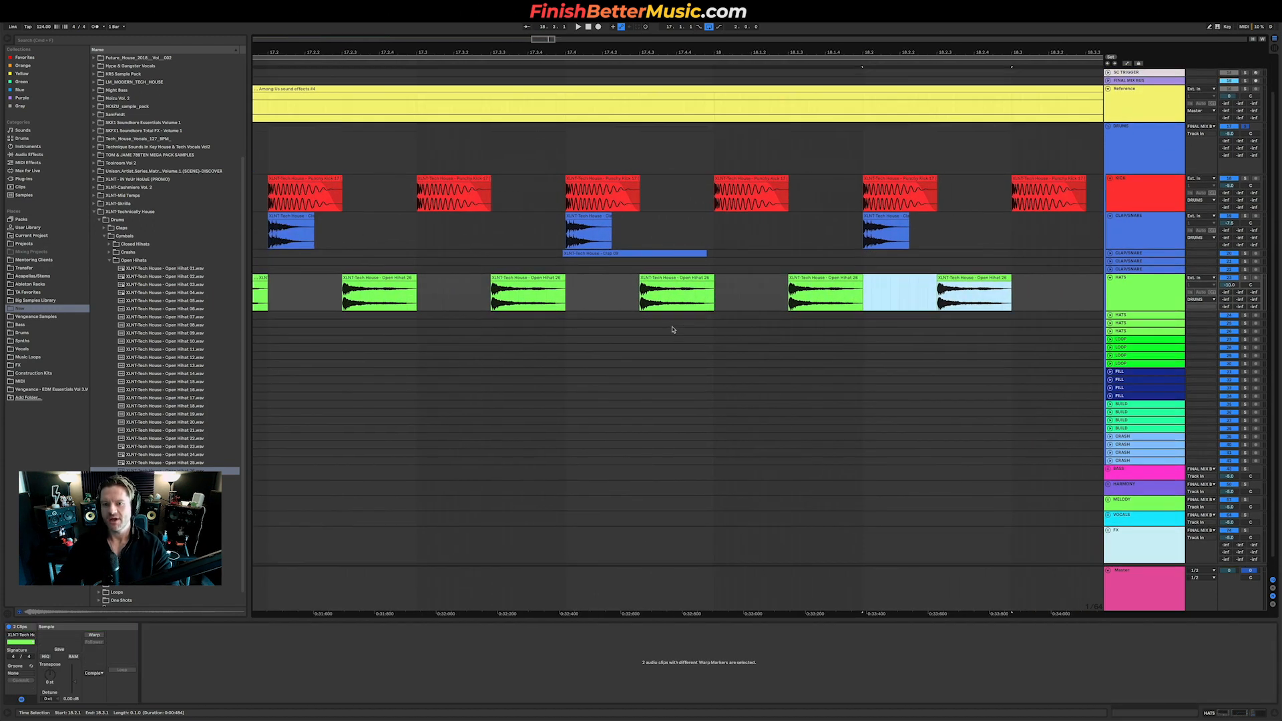
pyautogui.press('-')
pyautogui.press('-')
pyautogui.click(514, 297)
pyautogui.press('space')
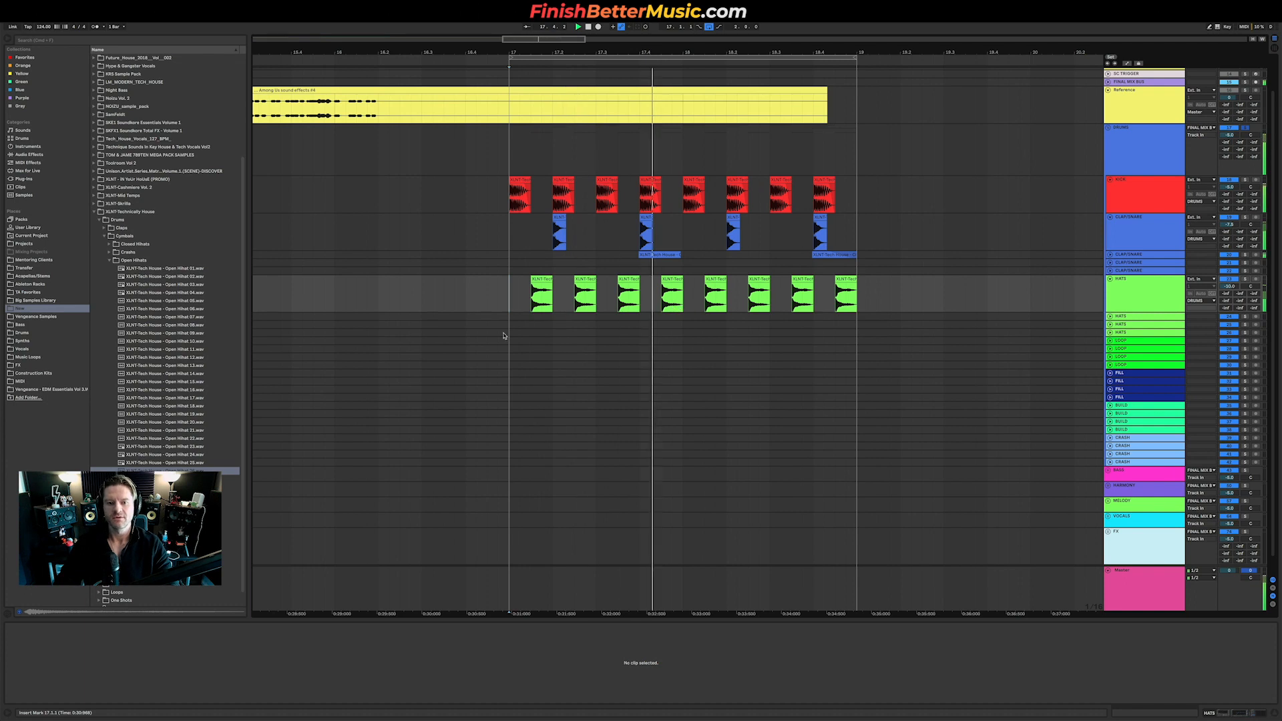
# Audition more open hi-hats, unfold the second HATS track and place Open Hihat 32 on it at 17.1.3.
pyautogui.press('space')
pyautogui.click(164, 487)
pyautogui.press('Down')
pyautogui.press('Down')
pyautogui.press('Down')
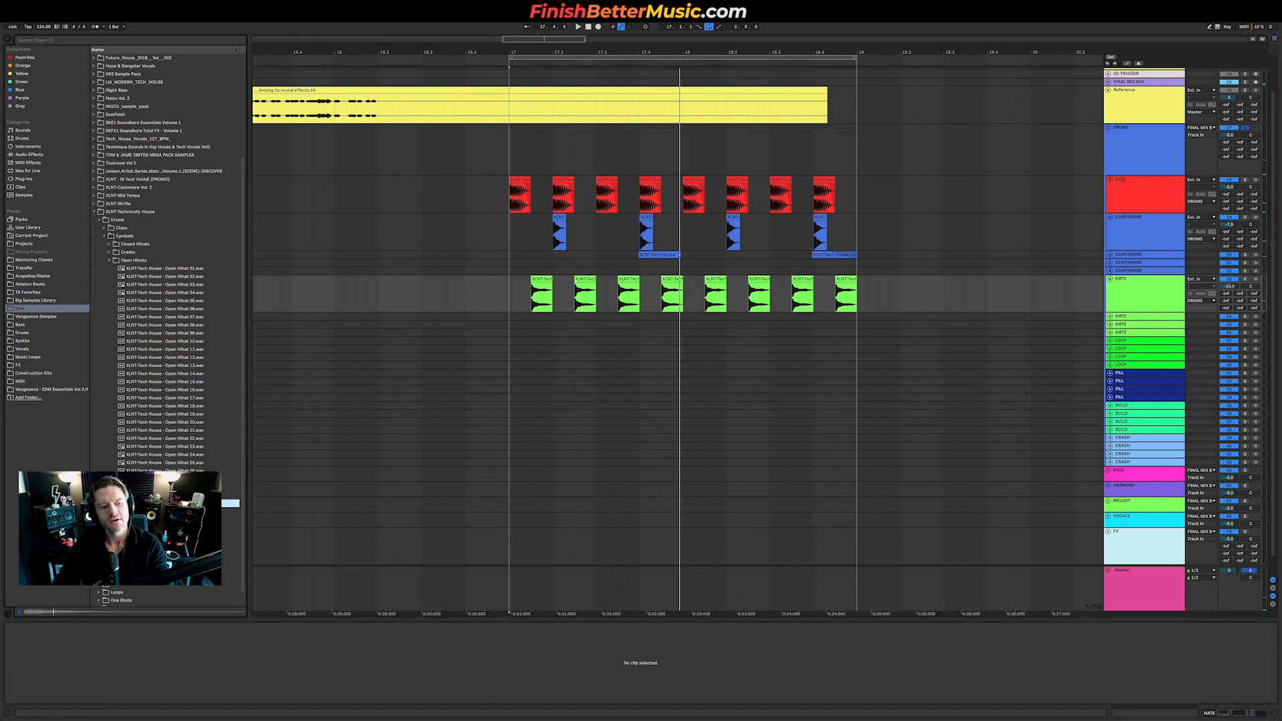
pyautogui.press('Down')
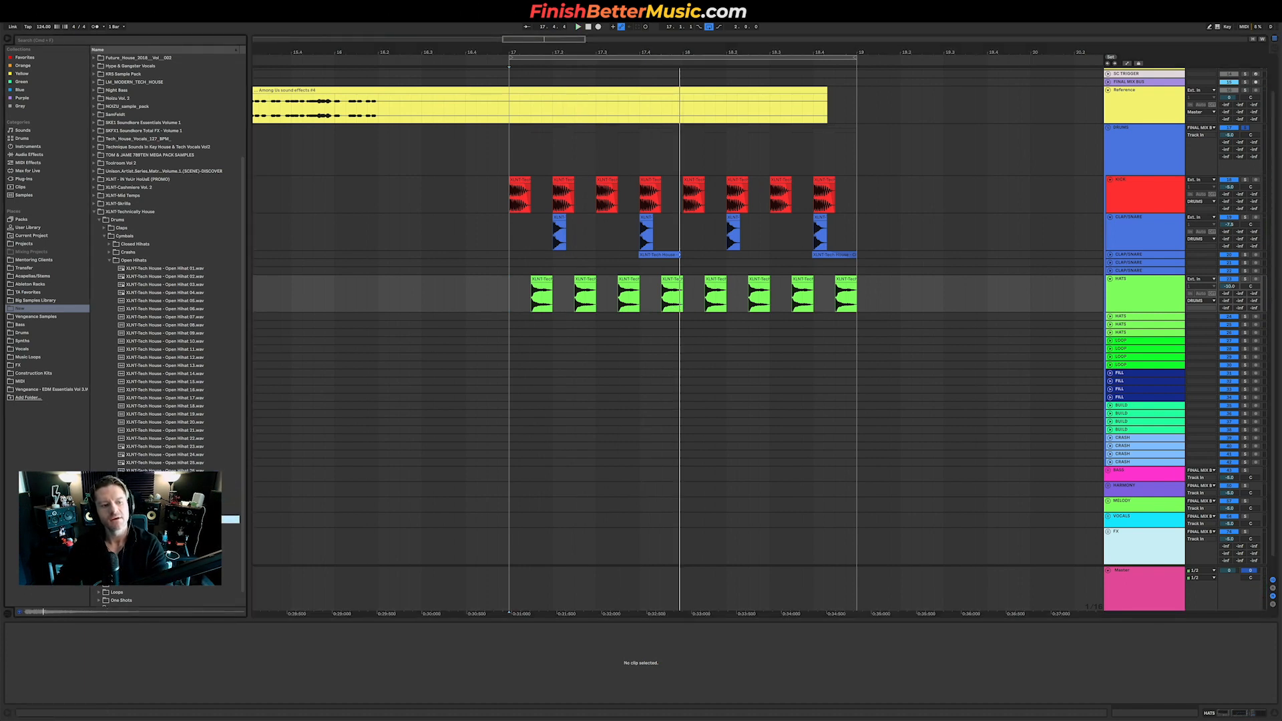
pyautogui.click(1110, 316)
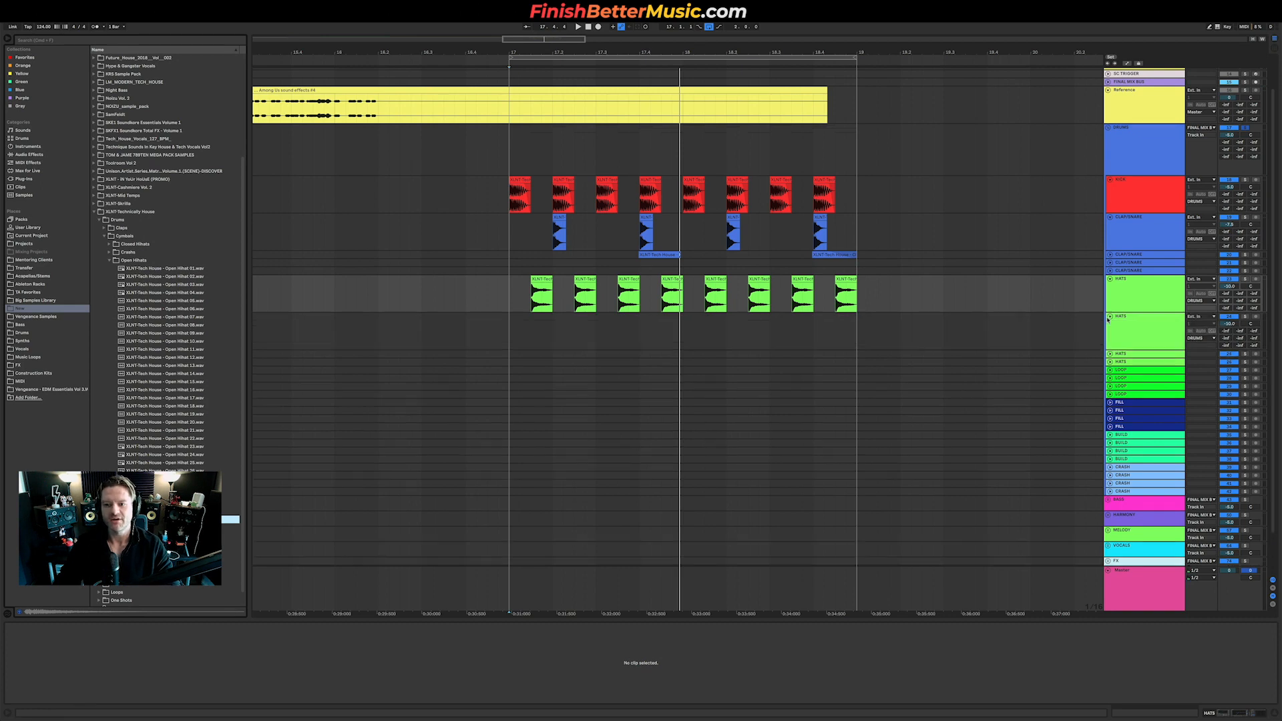
pyautogui.moveTo(231, 520); pyautogui.dragTo(530, 334)
pyautogui.scroll(3, 524, 339)
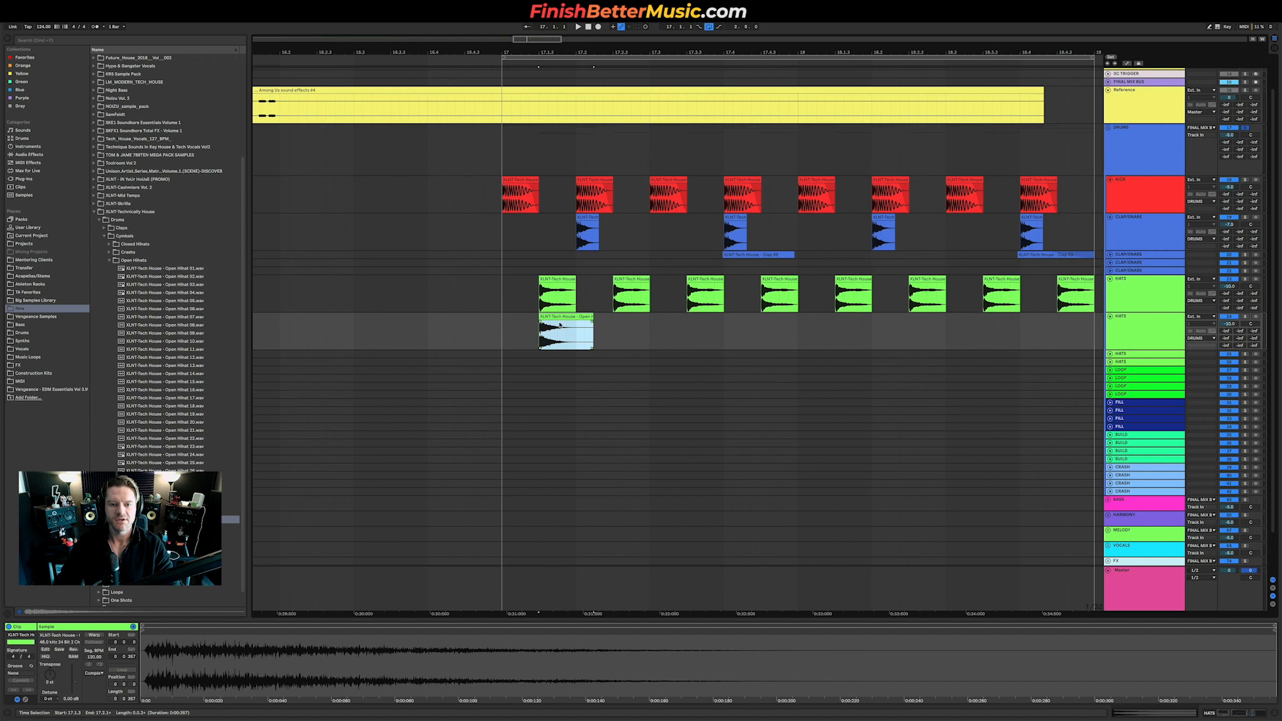
# Copy Open Hihat 32 one beat later to 17.2.3 and trim the copy to end at beat 17.3 with a fade-out.
pyautogui.moveTo(559, 325); pyautogui.dragTo(633, 326)
pyautogui.click(506, 332)
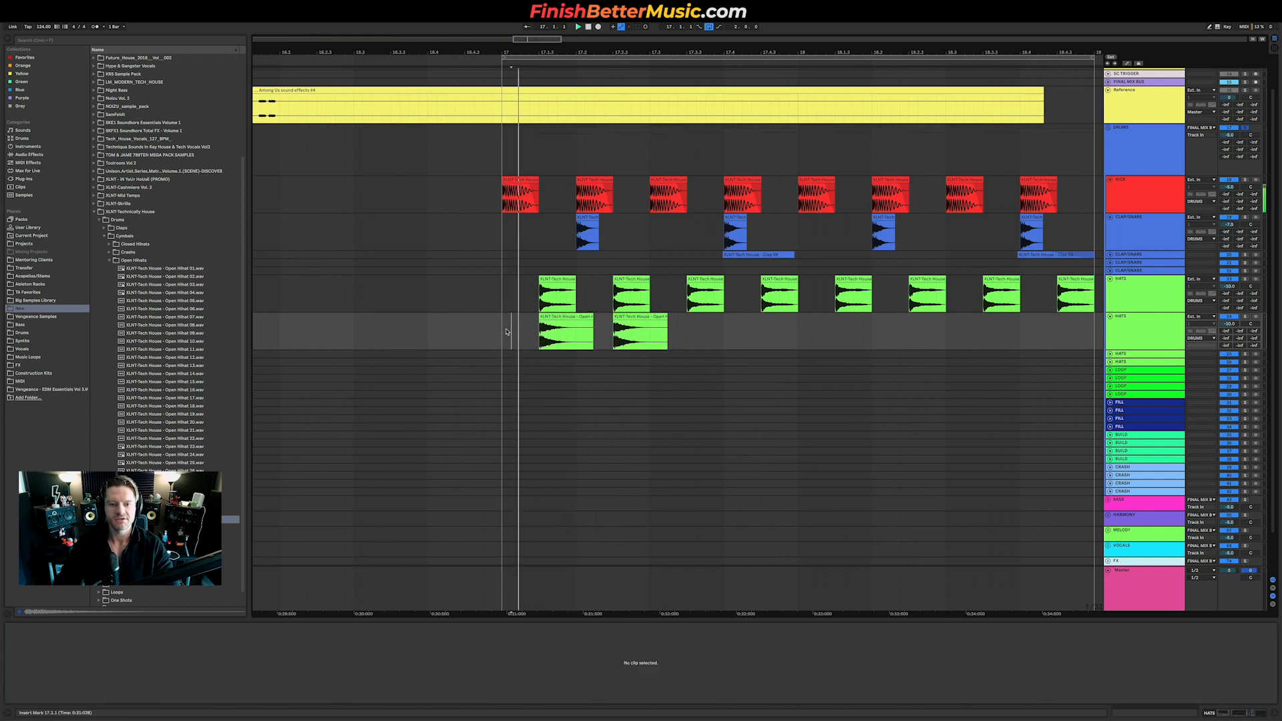
pyautogui.moveTo(667, 331); pyautogui.dragTo(650, 330)
pyautogui.click(651, 326)
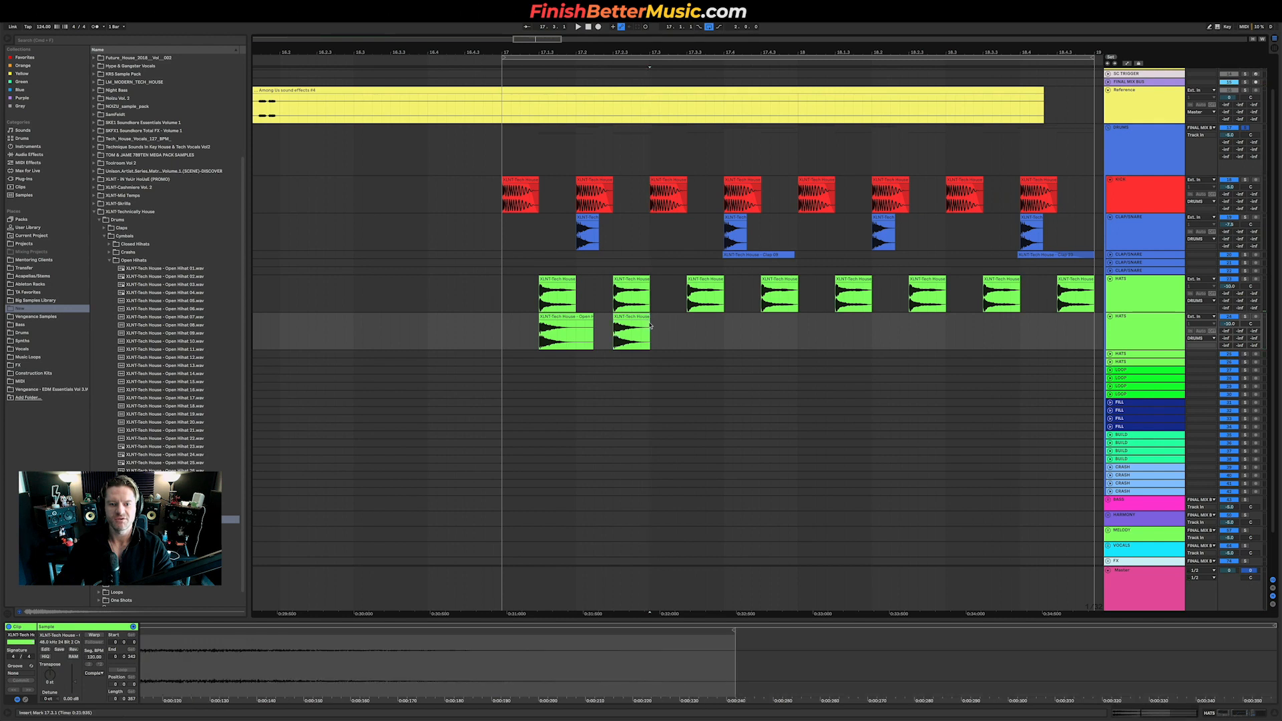
pyautogui.moveTo(611, 324); pyautogui.dragTo(626, 324)
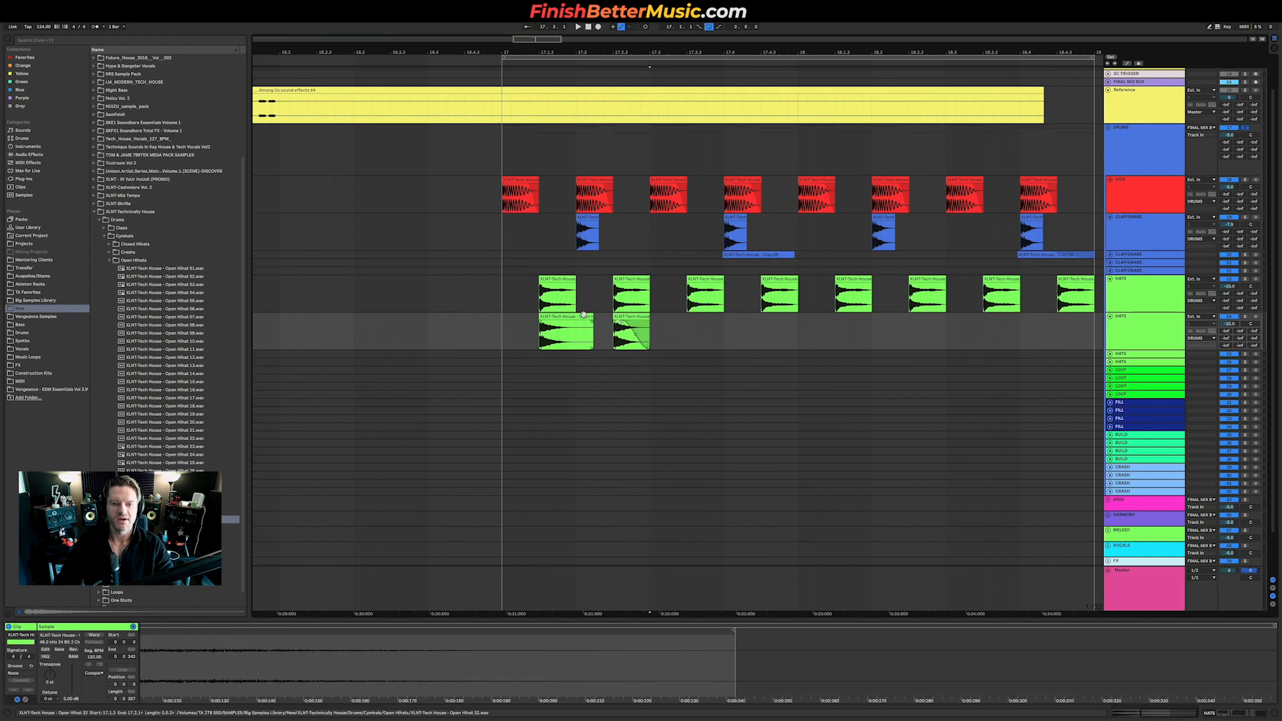
# Repeat Open Hihat 32 on every offbeat of bars 17 and 18 on the second HATS track, and play the loop.
pyautogui.moveTo(593, 325); pyautogui.dragTo(637, 330)
pyautogui.hotkey('ctrl', 'd')
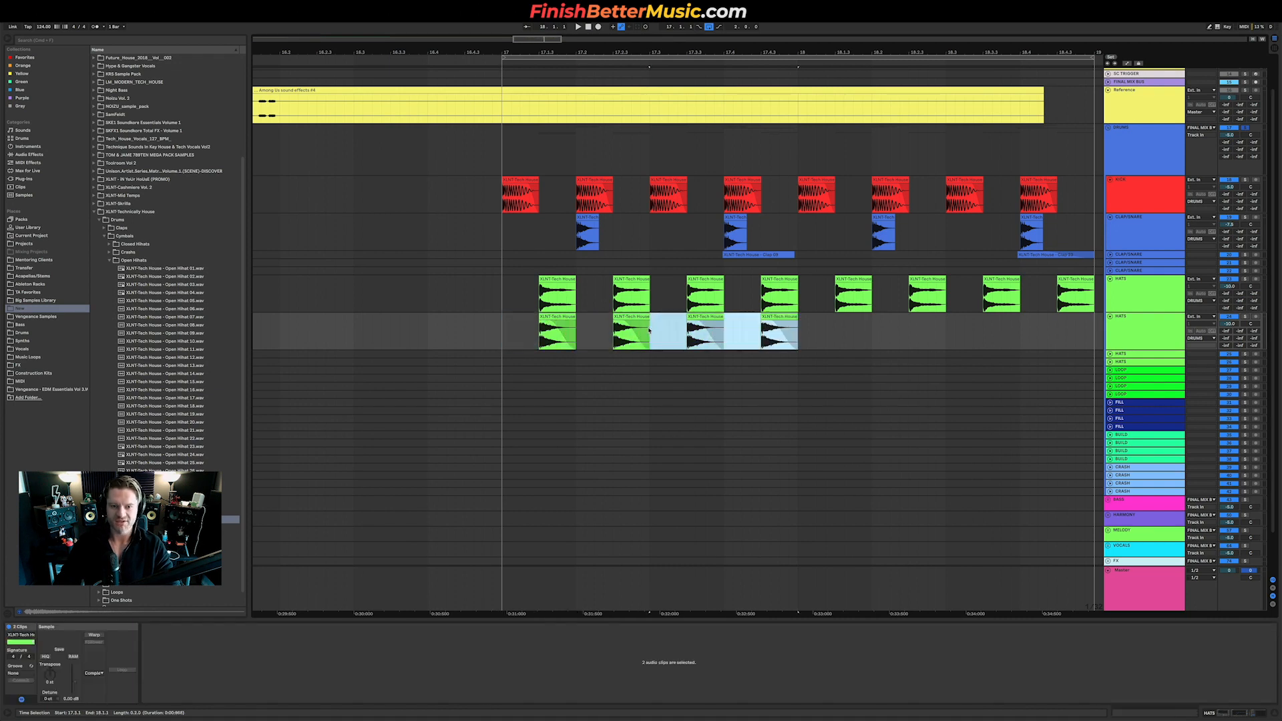
pyautogui.hotkey('ctrl', 'd')
pyautogui.hotkey('ctrl', 'd')
pyautogui.press('-')
pyautogui.click(580, 328)
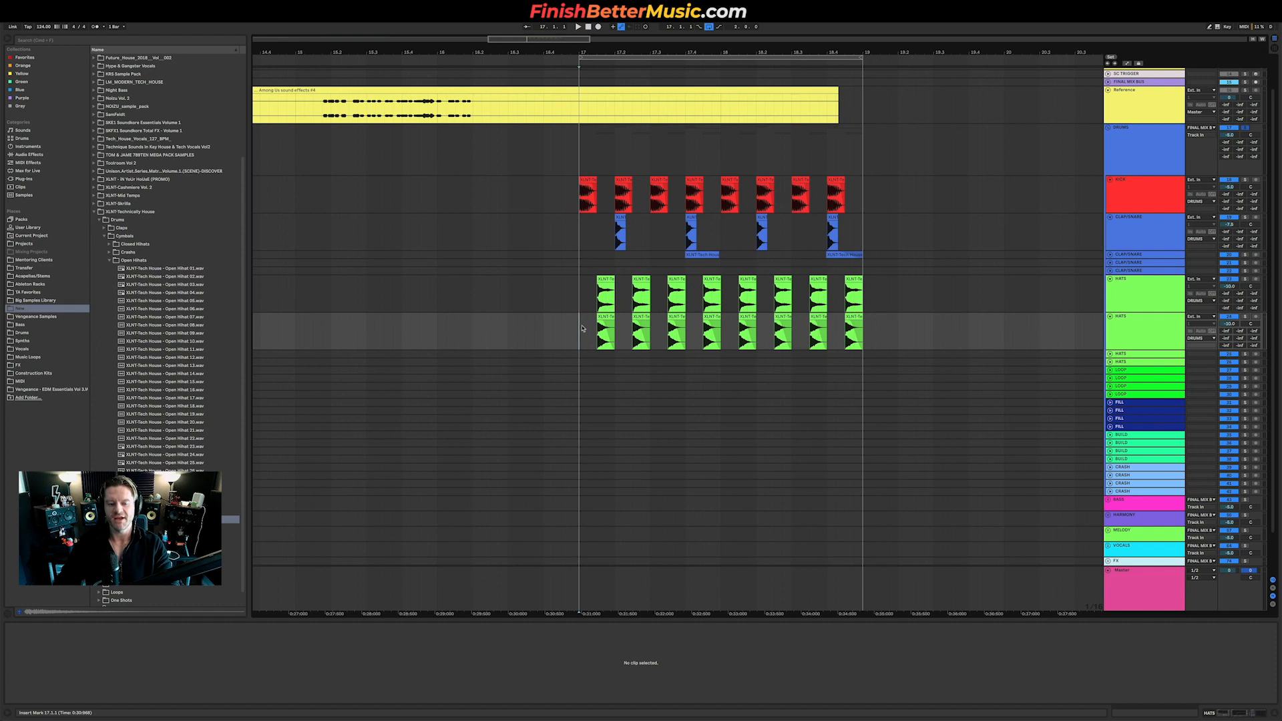
pyautogui.press('space')
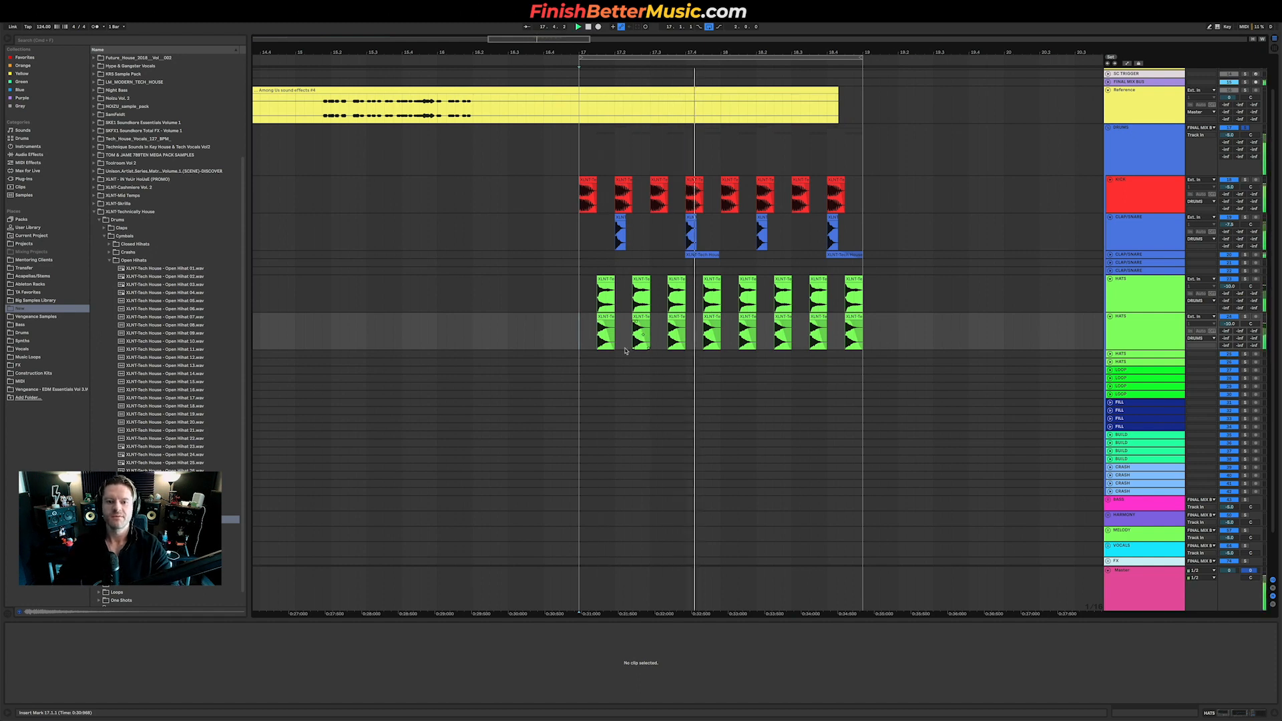
# Shorten the first Open Hihat 26 clip to end before beat 17.2 with a fade-out, and play it from bar 17.
pyautogui.press('+')
pyautogui.moveTo(658, 284); pyautogui.dragTo(613, 285)
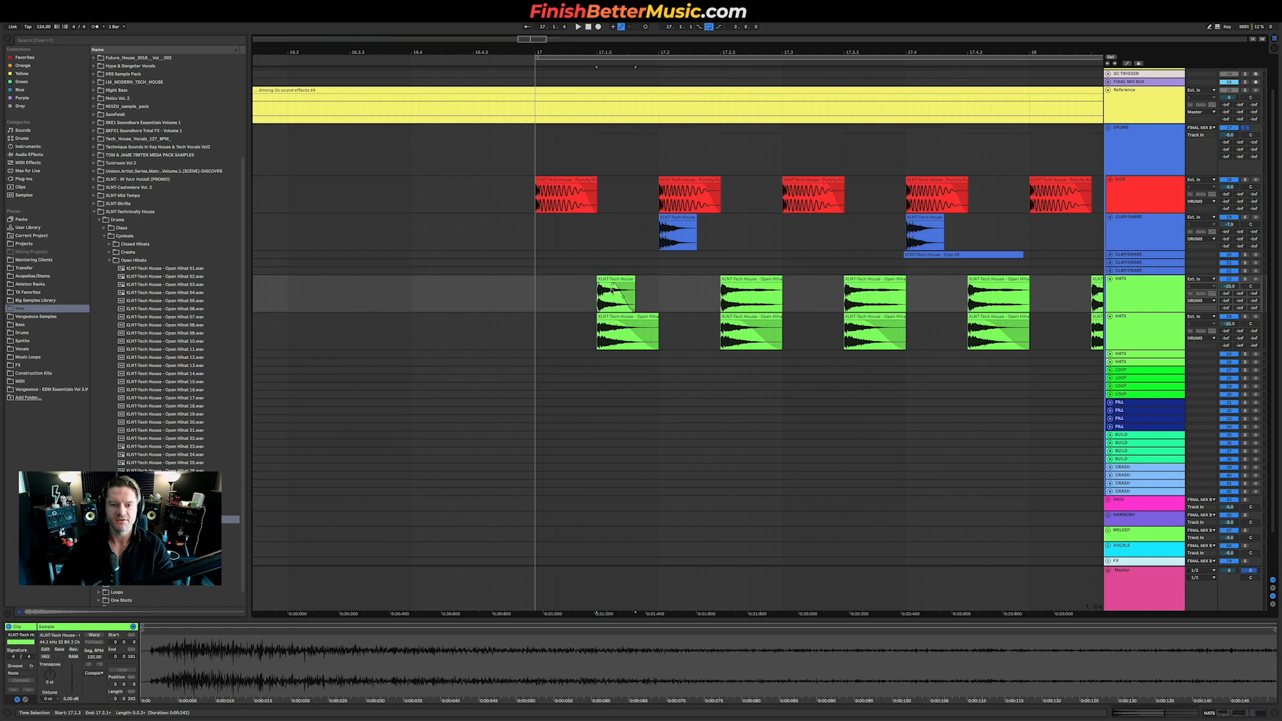
pyautogui.click(534, 296)
pyautogui.press('space')
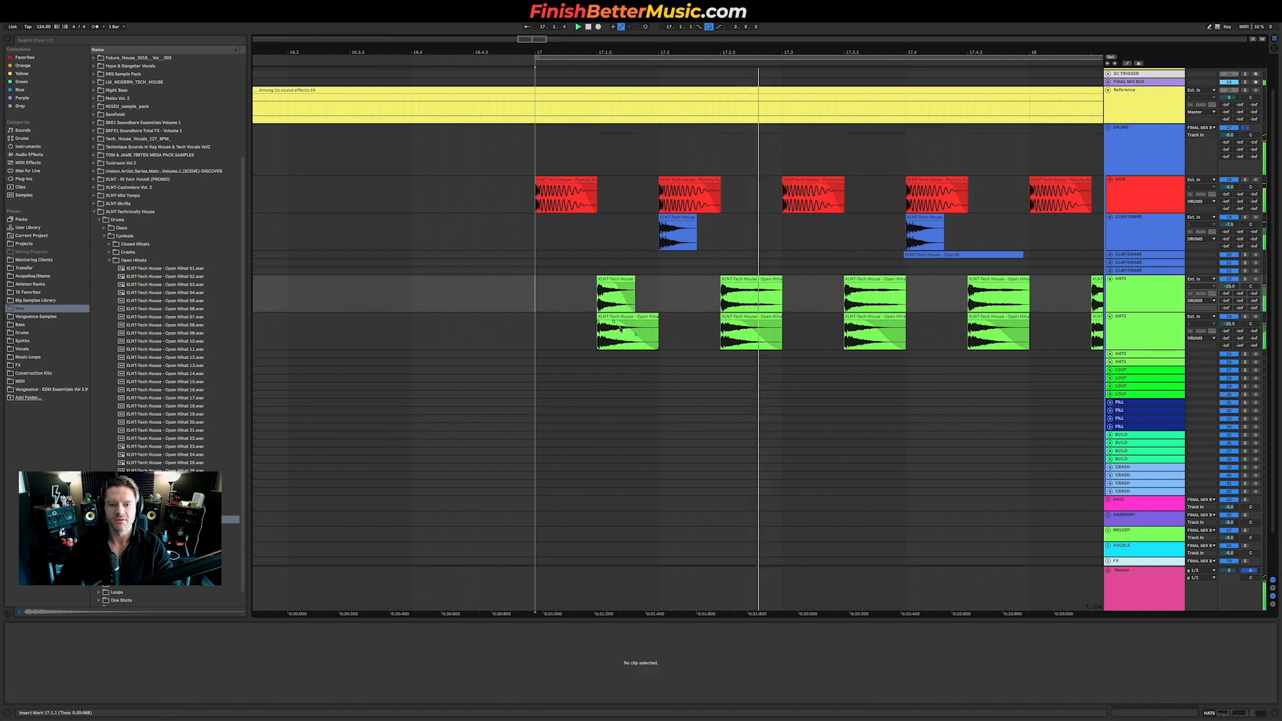
# Repeat beat 17.1 to 17.2 of both HATS tracks through bars 17 and 18, and play the loop.
pyautogui.press('-')
pyautogui.press('-')
pyautogui.moveTo(859, 320); pyautogui.dragTo(646, 326)
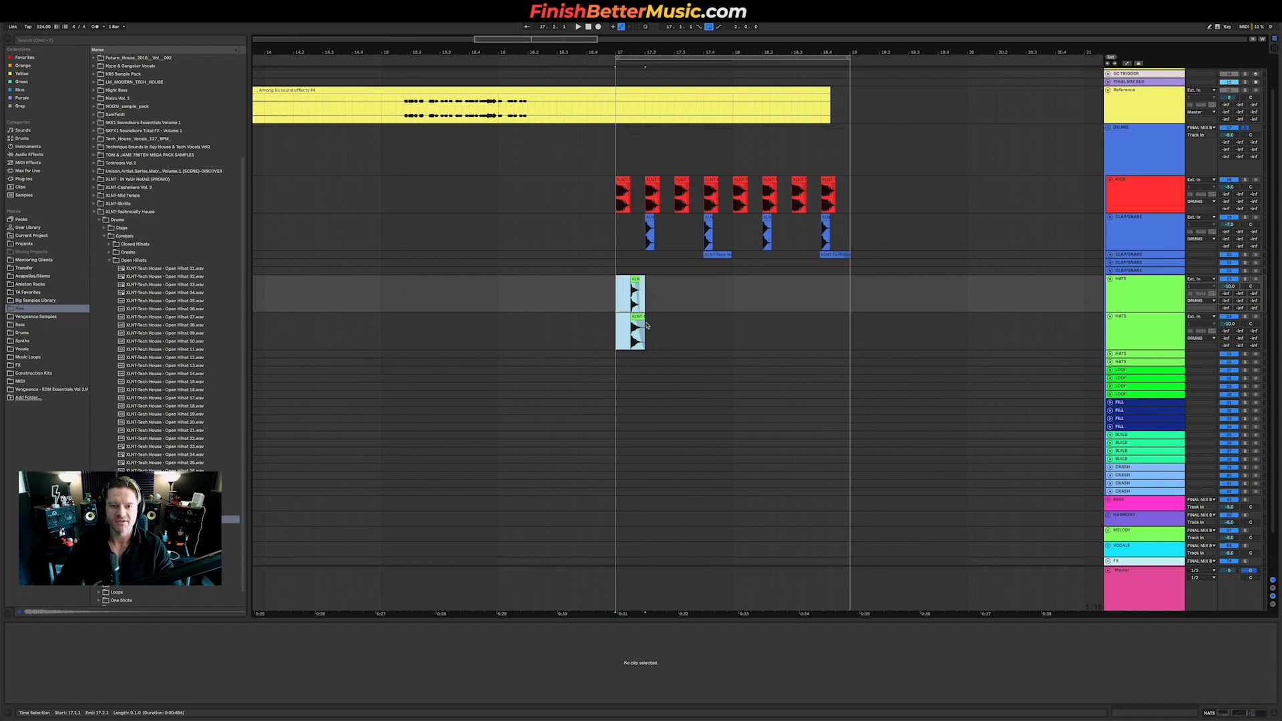
pyautogui.press('super+d')
pyautogui.press('super+d')
pyautogui.press('super+d')
pyautogui.press('super+d')
pyautogui.press('super+d')
pyautogui.press('super+d')
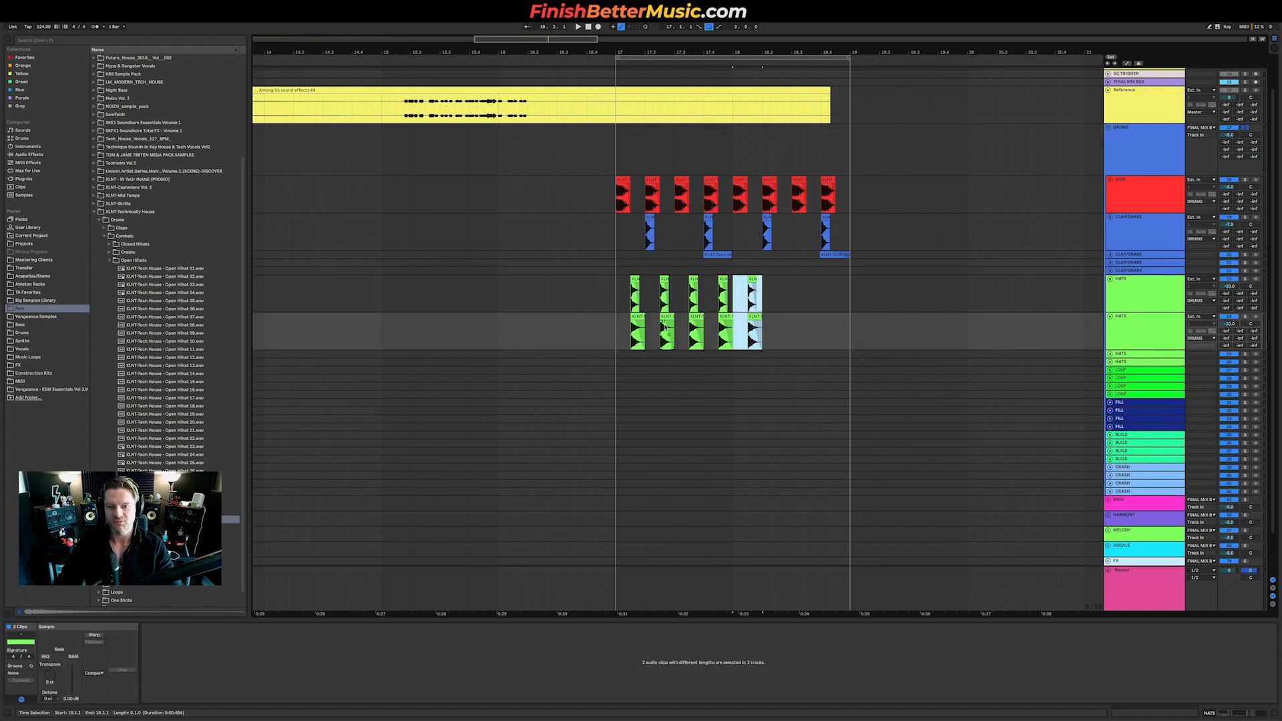
pyautogui.press('super+d')
pyautogui.click(621, 364)
pyautogui.press('space')
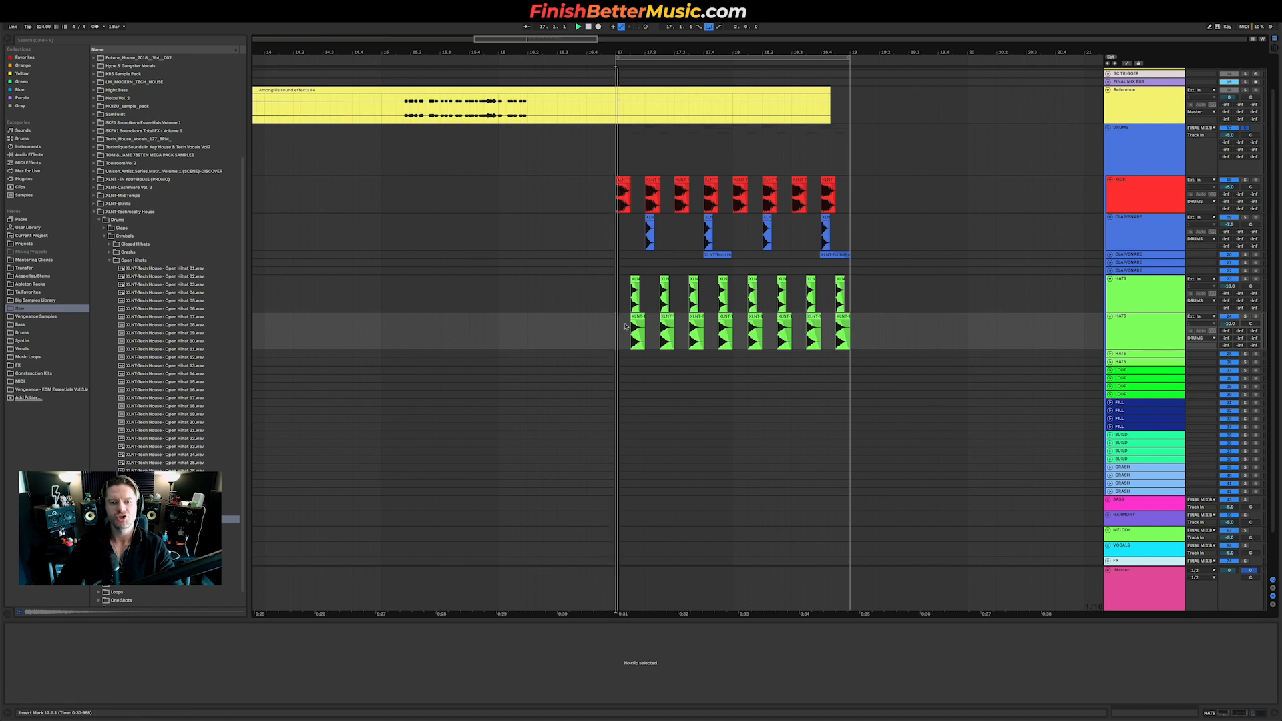
# Audition loops from the pack's Hihat Loop folder, unfold the first LOOP track and place Hihat Loop 14 on it at bar 17.
pyautogui.click(134, 260)
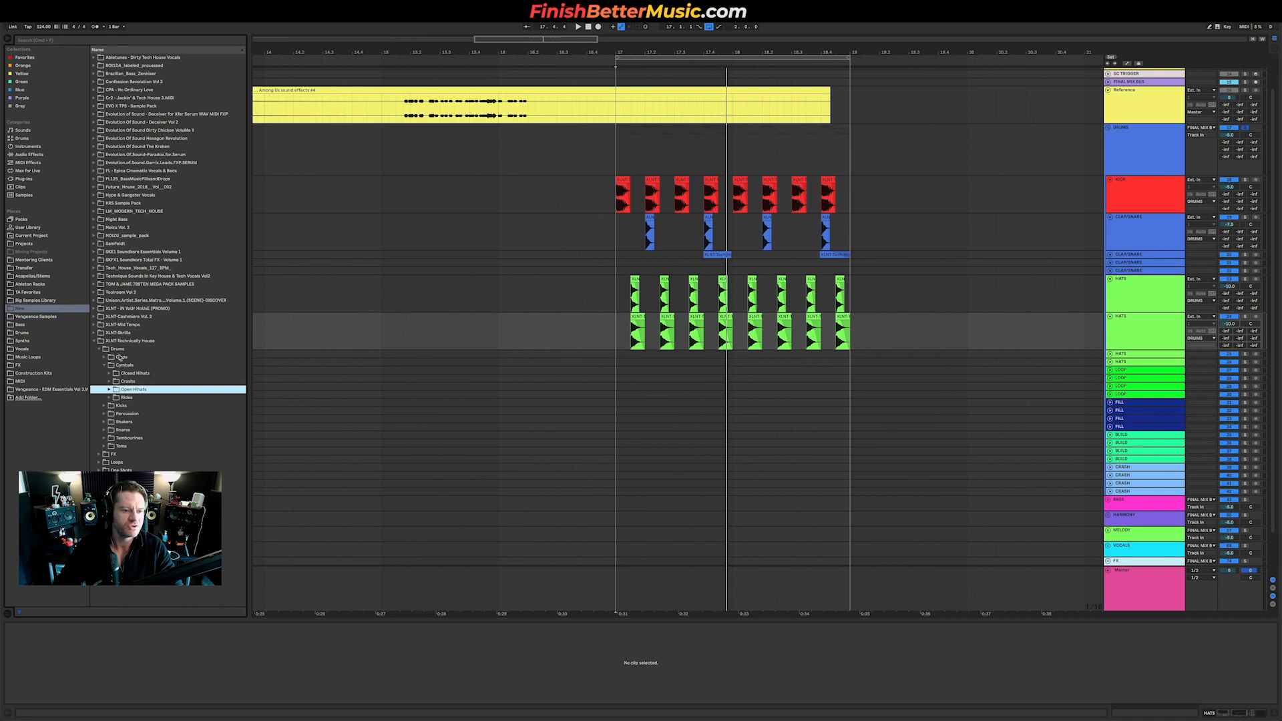
pyautogui.click(117, 463)
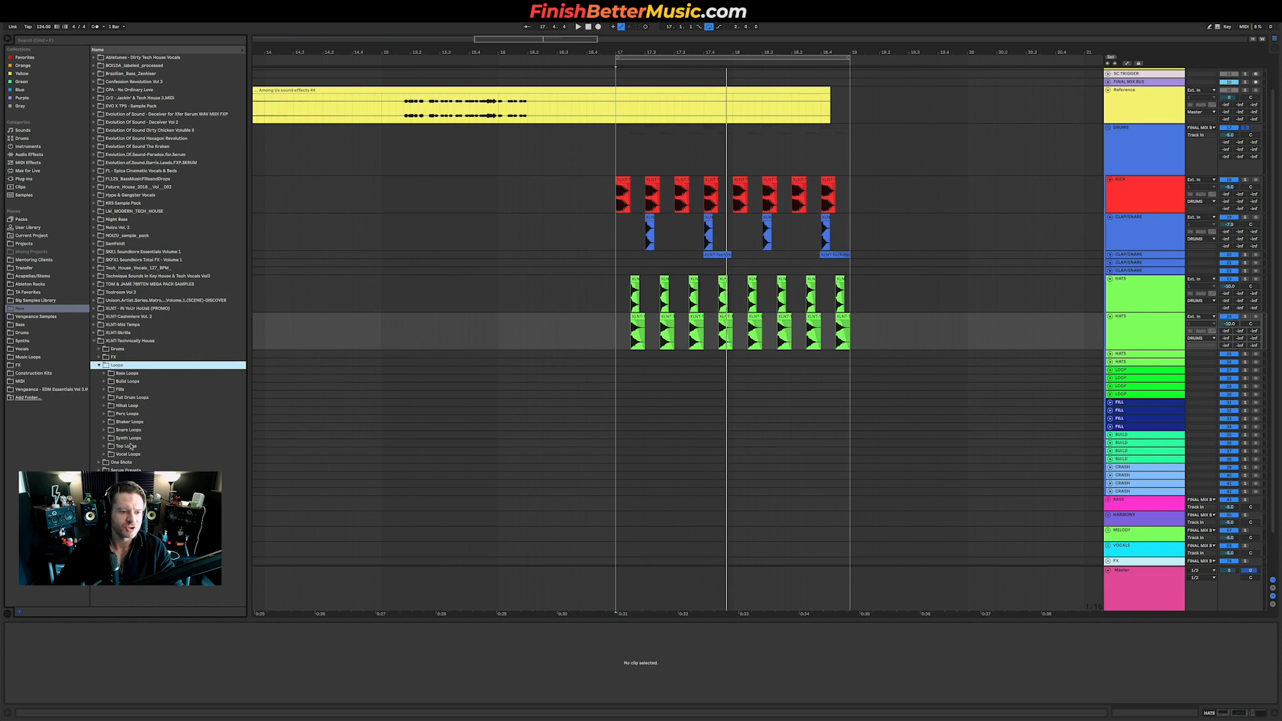
pyautogui.doubleClick(127, 406)
pyautogui.click(170, 438)
pyautogui.scroll(-4, 179, 436)
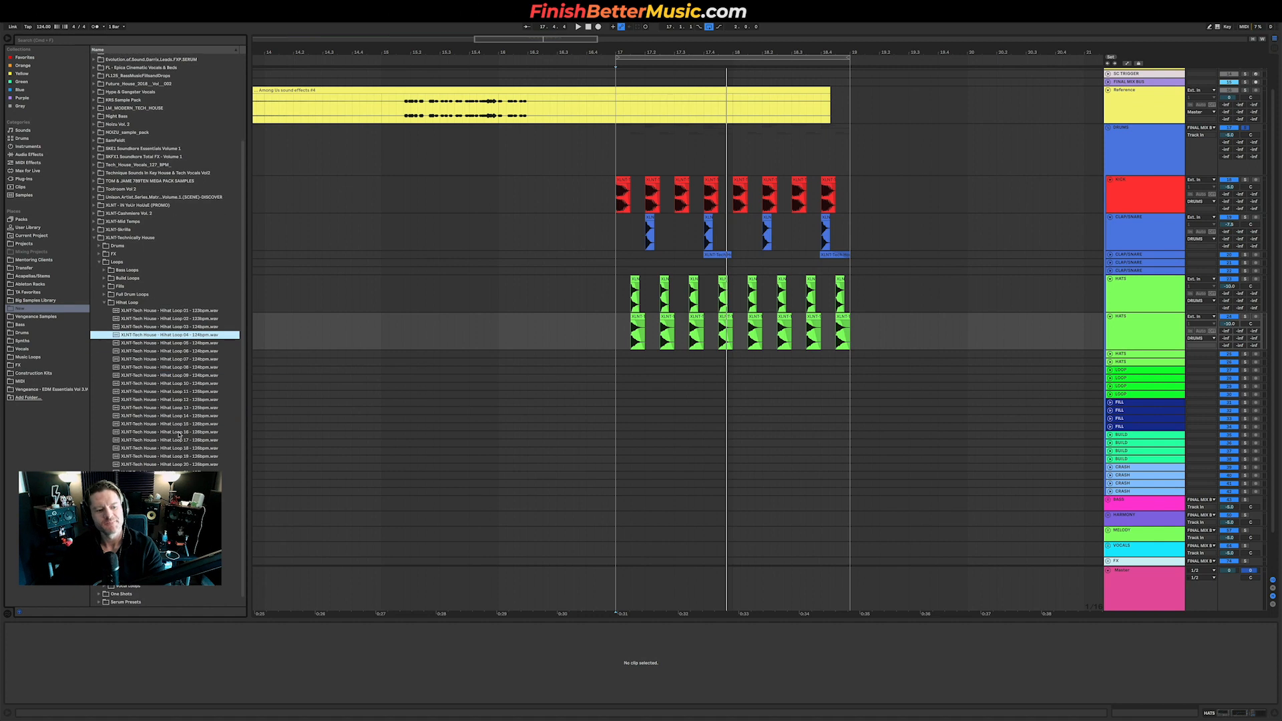
pyautogui.click(176, 424)
pyautogui.press('Up')
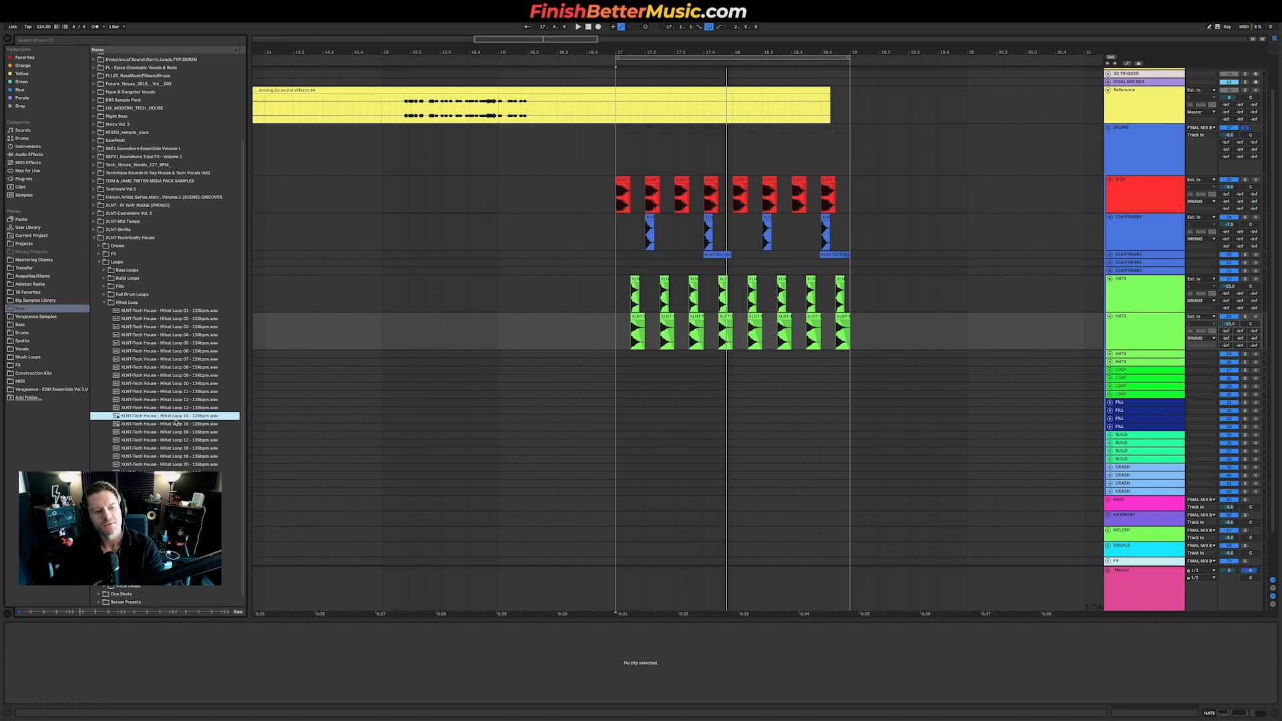
pyautogui.click(1110, 370)
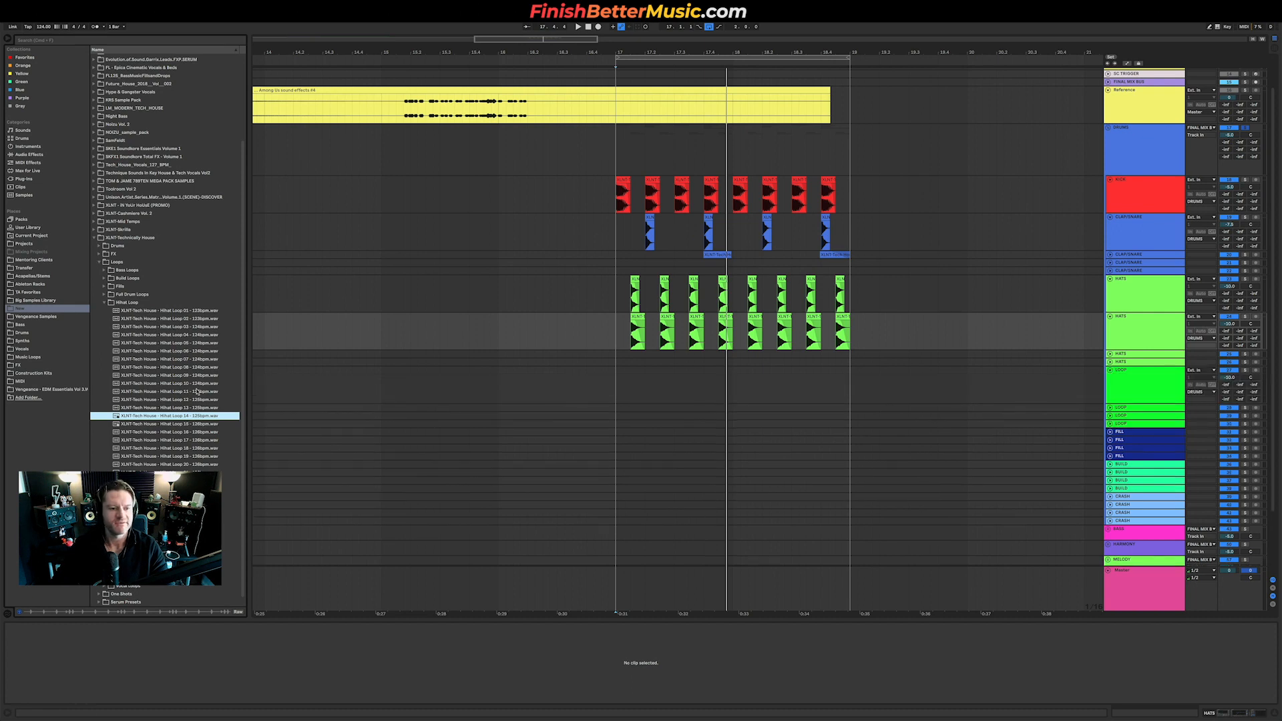
pyautogui.moveTo(196, 416); pyautogui.dragTo(616, 394)
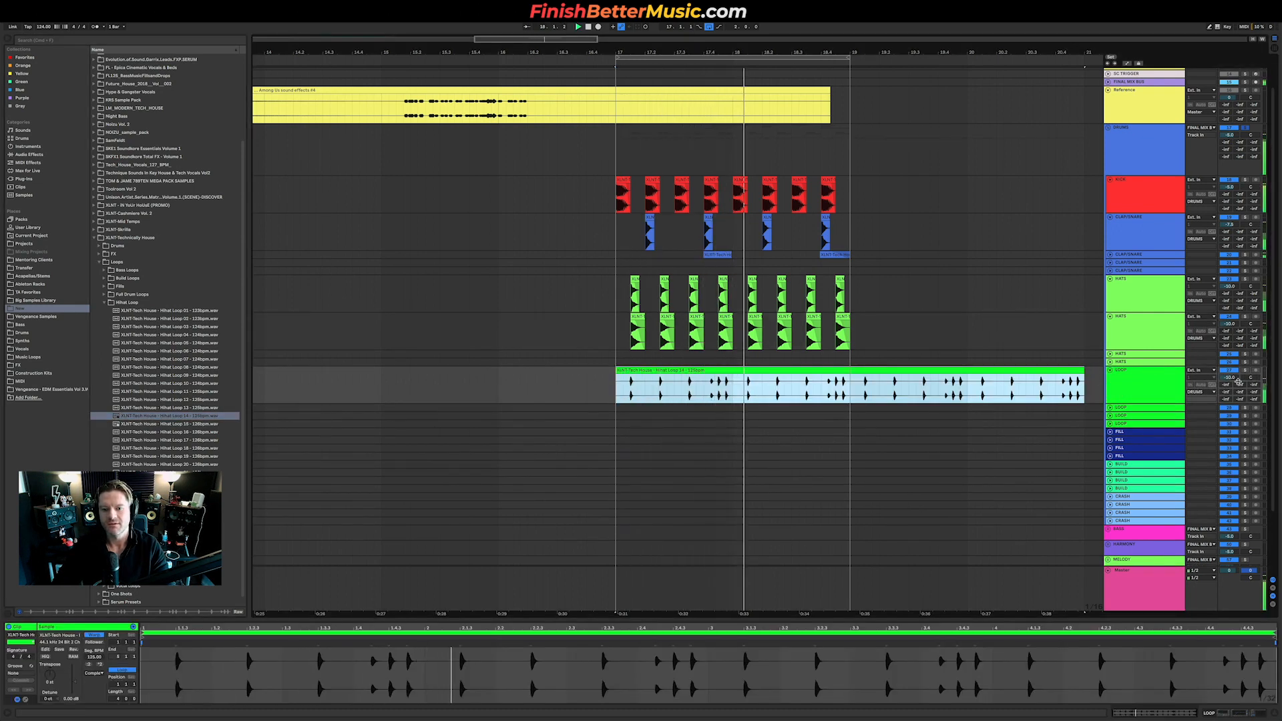
# Audition further hi-hat loops and replace the clip on the first LOOP track with Hihat Loop 19 at bar 17.
pyautogui.click(270, 455)
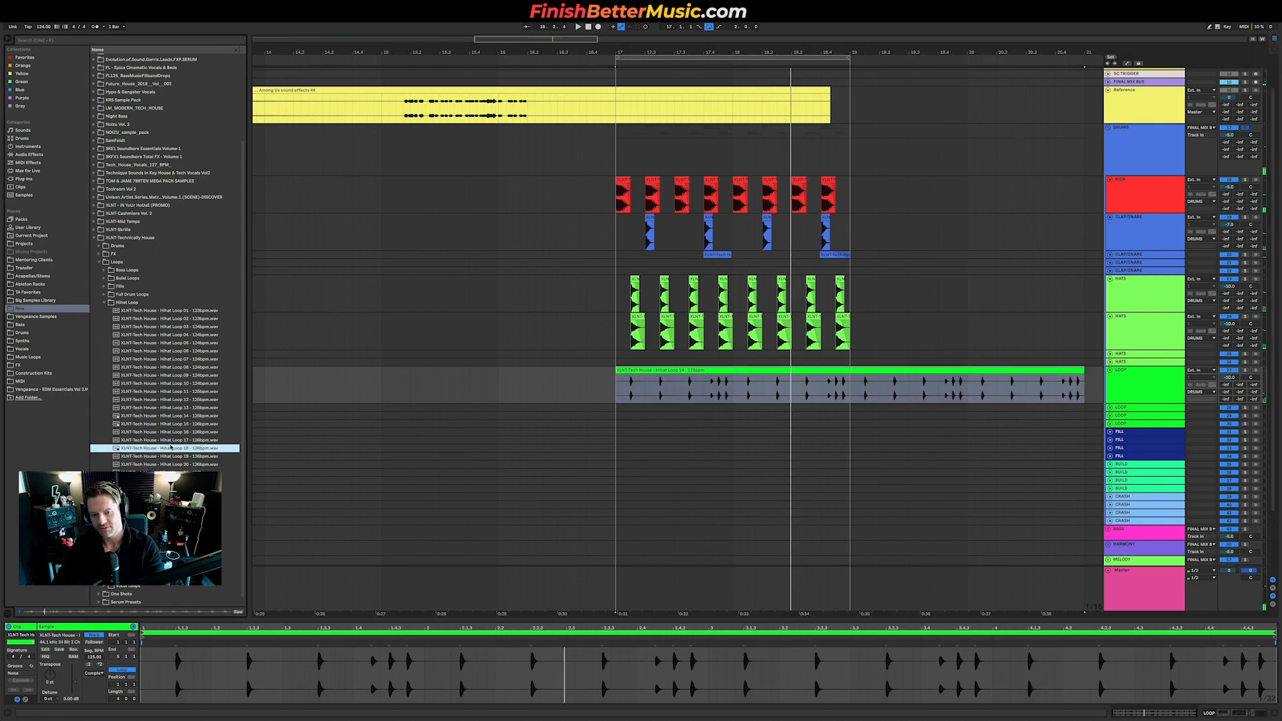
pyautogui.click(169, 456)
pyautogui.moveTo(171, 456); pyautogui.dragTo(661, 395)
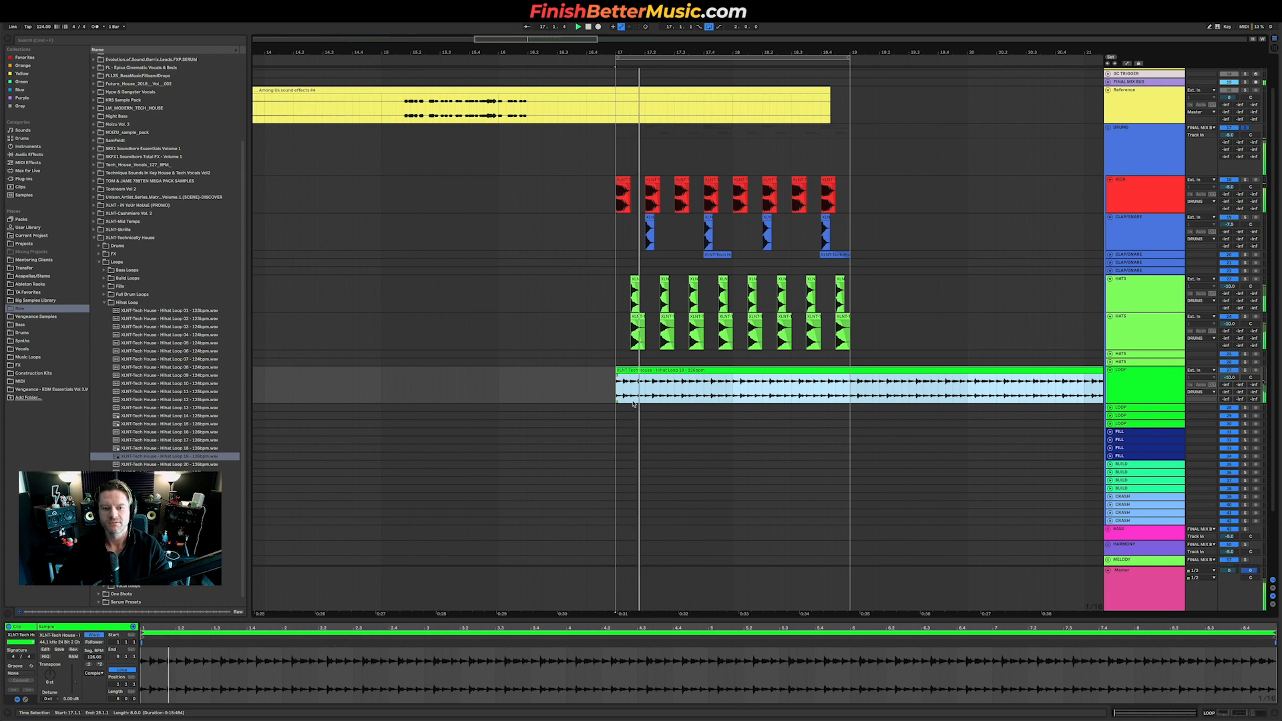
pyautogui.press('-')
pyautogui.press('-')
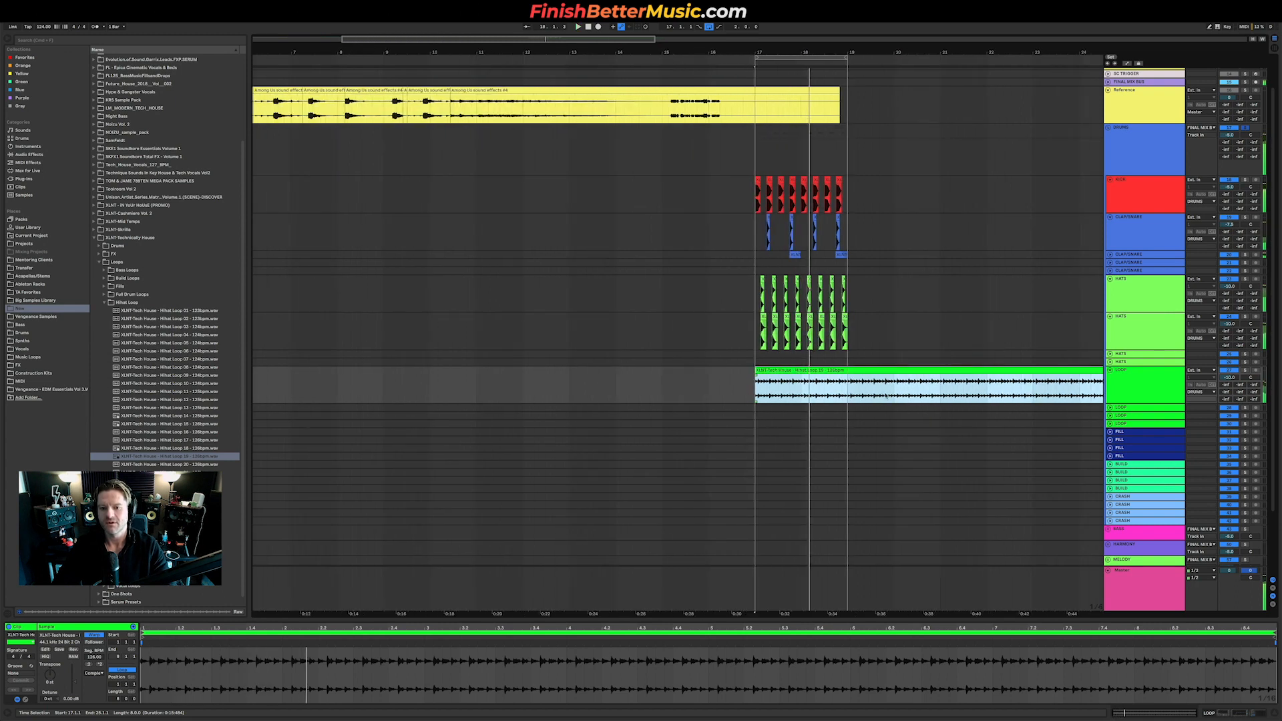
pyautogui.scroll(-2, 887, 395)
pyautogui.click(809, 349)
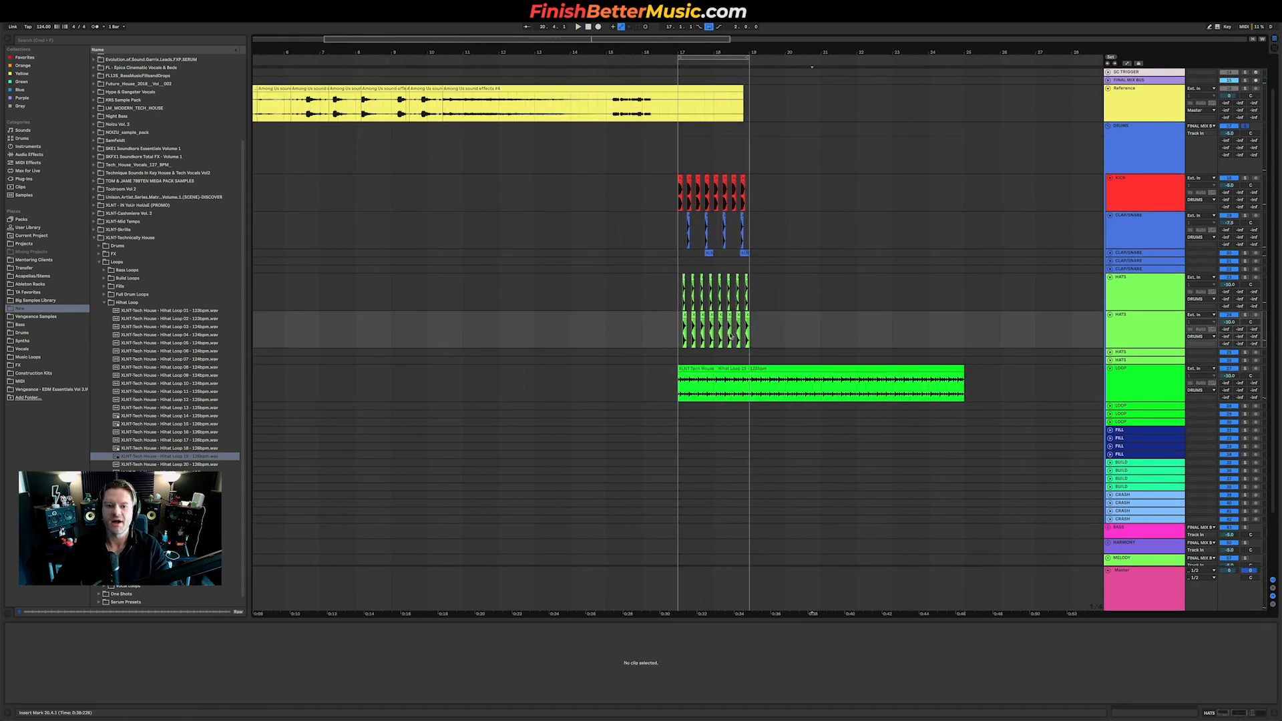
# Browse to the Reverse Crash folder in the Vengeance EDM Essentials Vol 3 cymbals and audition Reverse Crash 07.
pyautogui.click(126, 304)
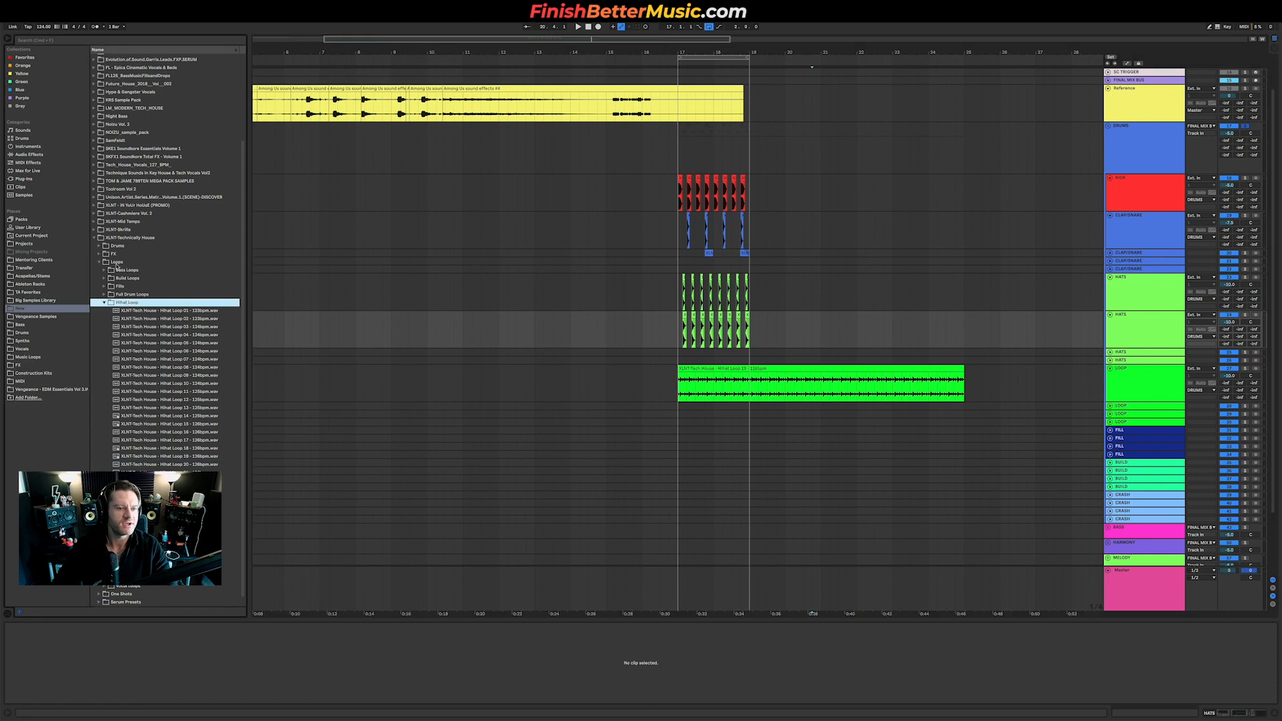
pyautogui.click(119, 247)
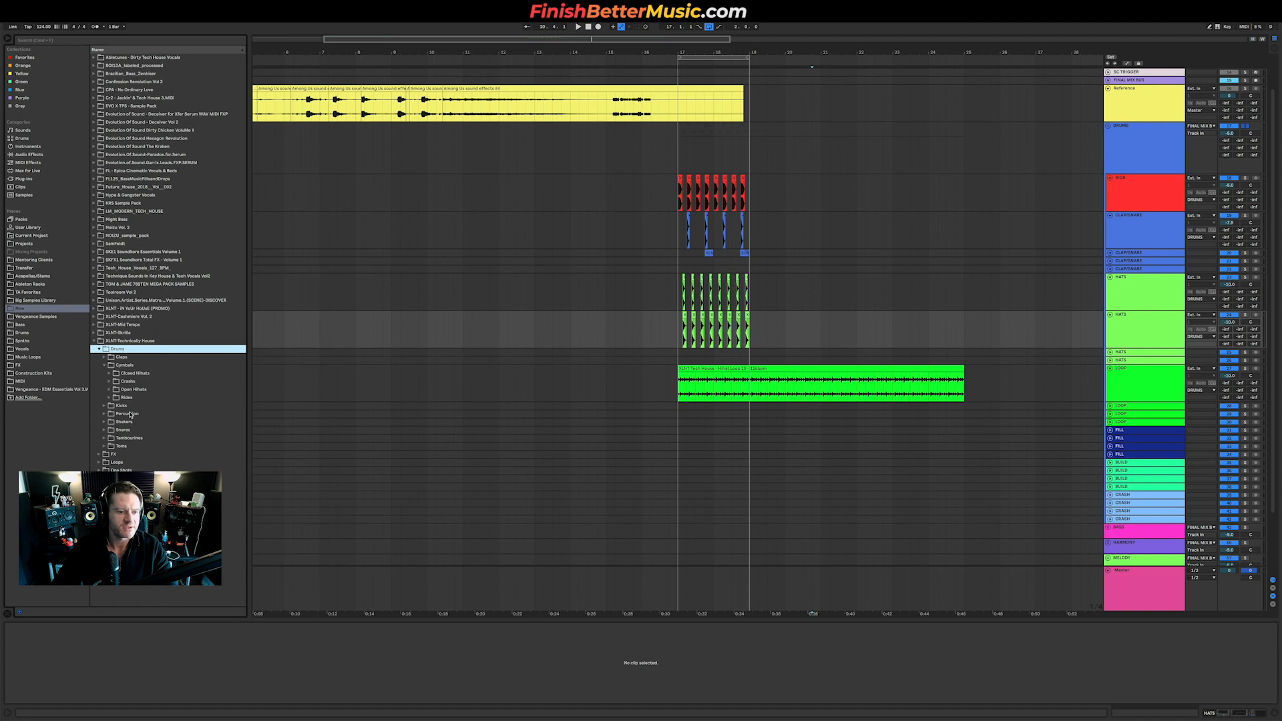
pyautogui.click(54, 390)
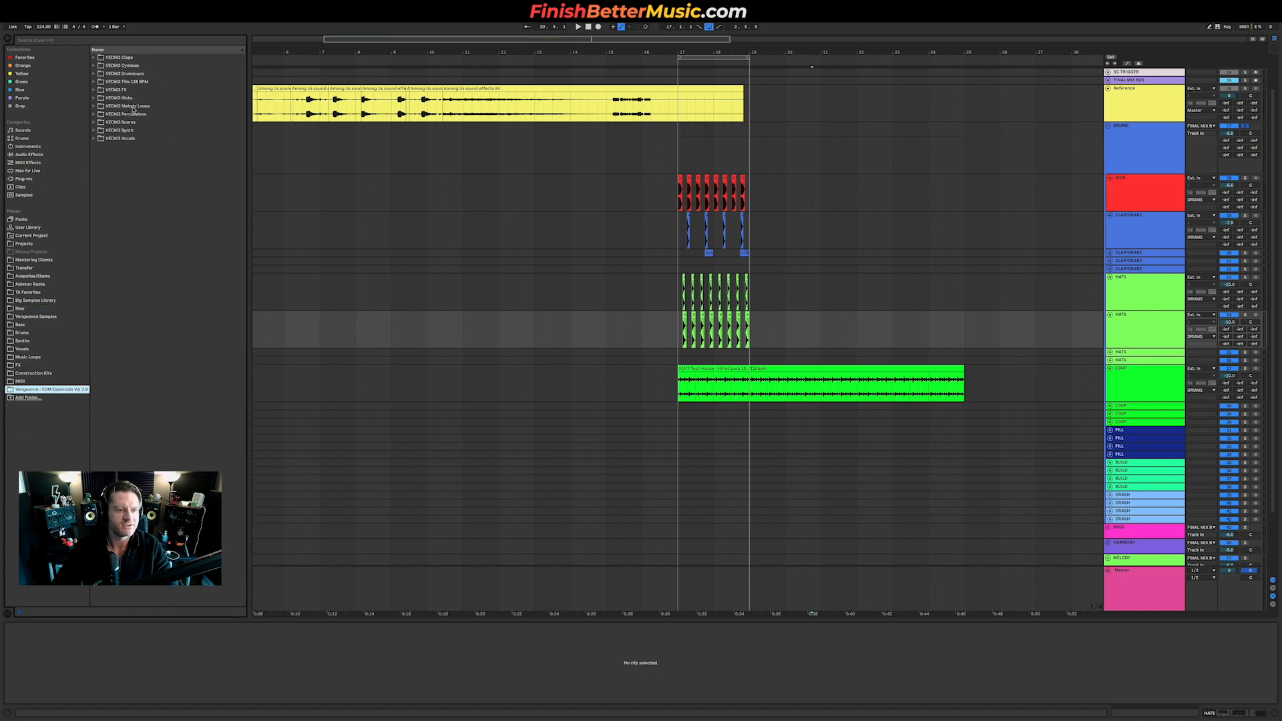
pyautogui.click(135, 66)
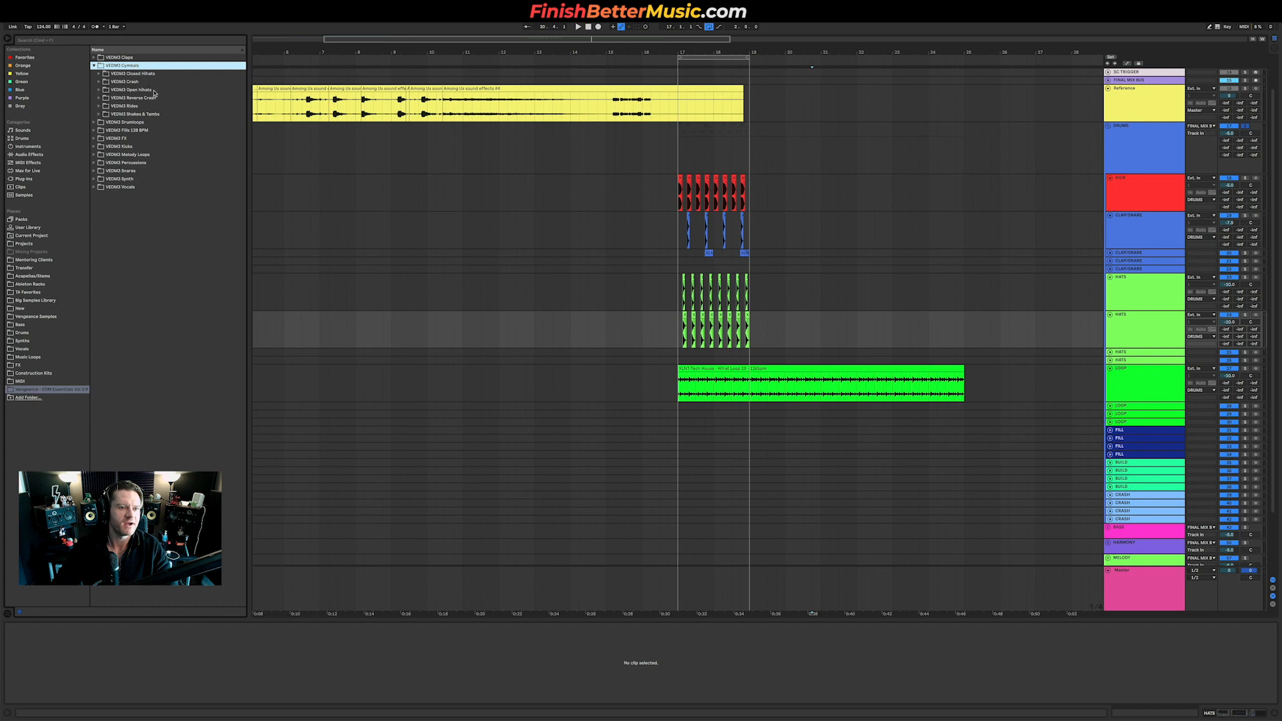
pyautogui.click(133, 98)
pyautogui.click(146, 155)
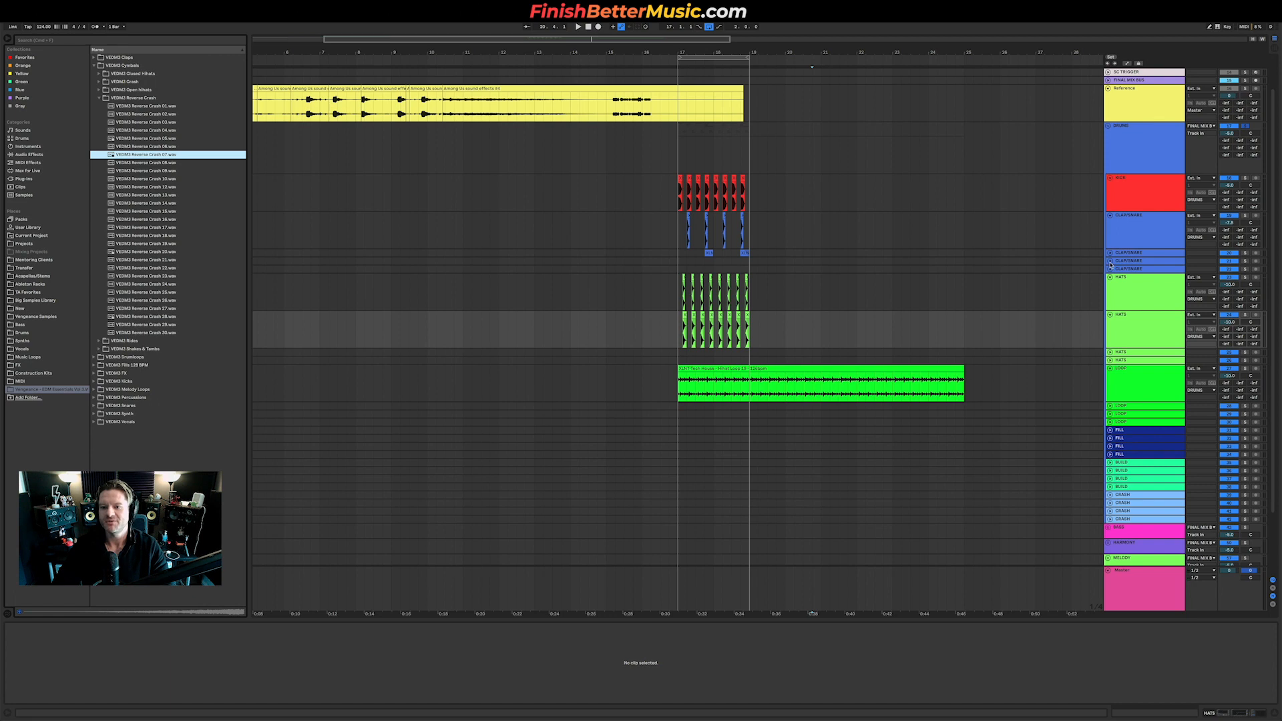
# Unfold the third CLAP/SNARE track, place Reverse Crash 07 from 18.2.3 to end on beat 18.4, and play the loop.
pyautogui.click(1110, 262)
pyautogui.scroll(5, 787, 304)
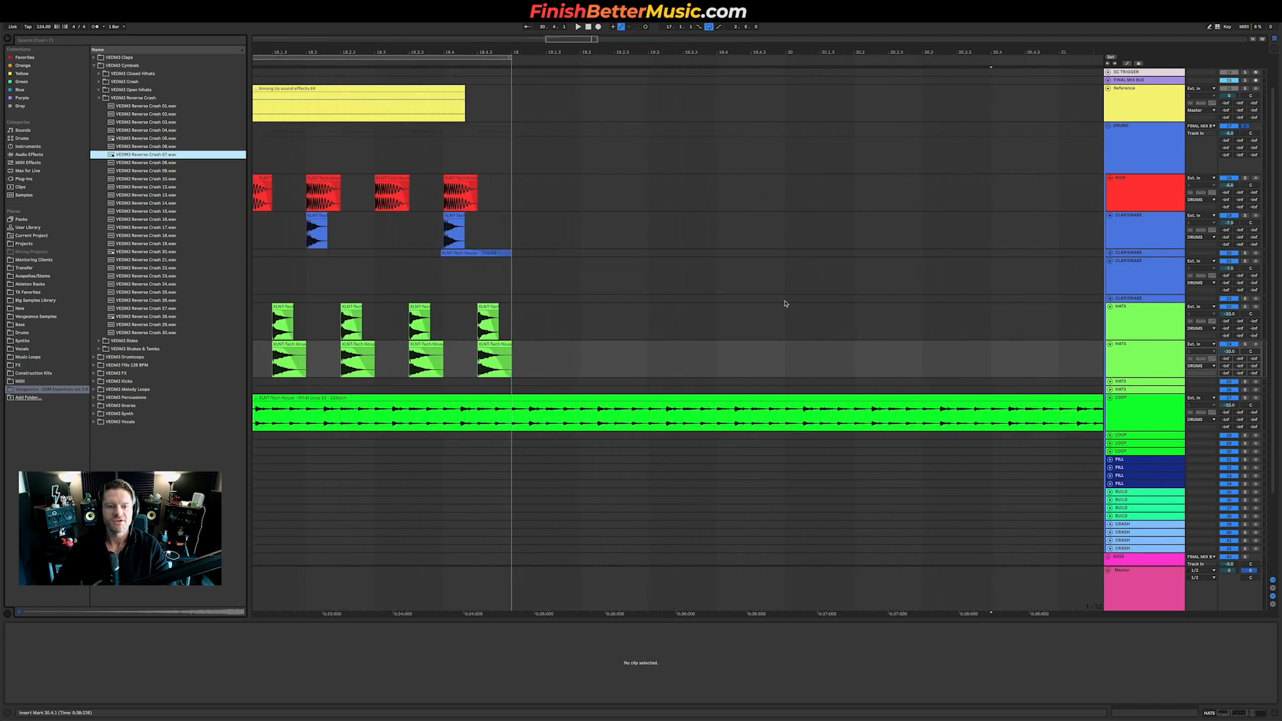
pyautogui.scroll(-5, 785, 304)
pyautogui.moveTo(137, 157); pyautogui.dragTo(691, 277)
pyautogui.scroll(5, 718, 284)
pyautogui.click(647, 285)
pyautogui.press('space')
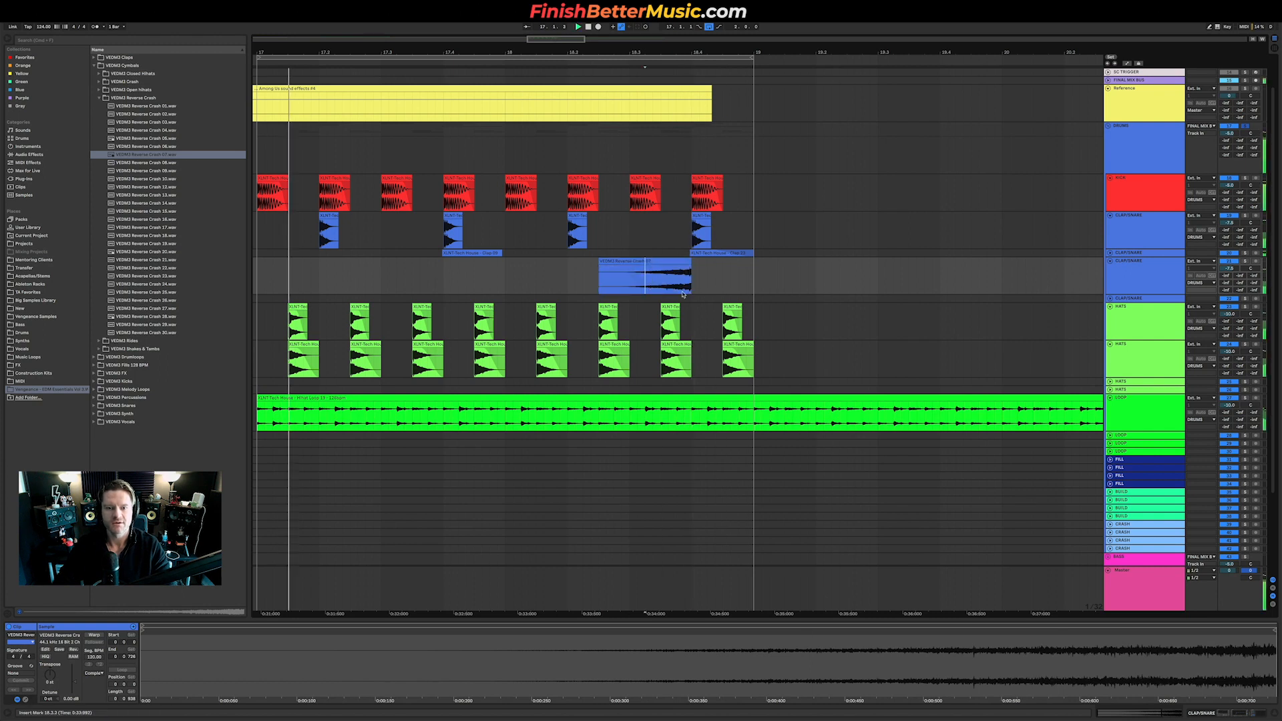
pyautogui.scroll(-5, 671, 289)
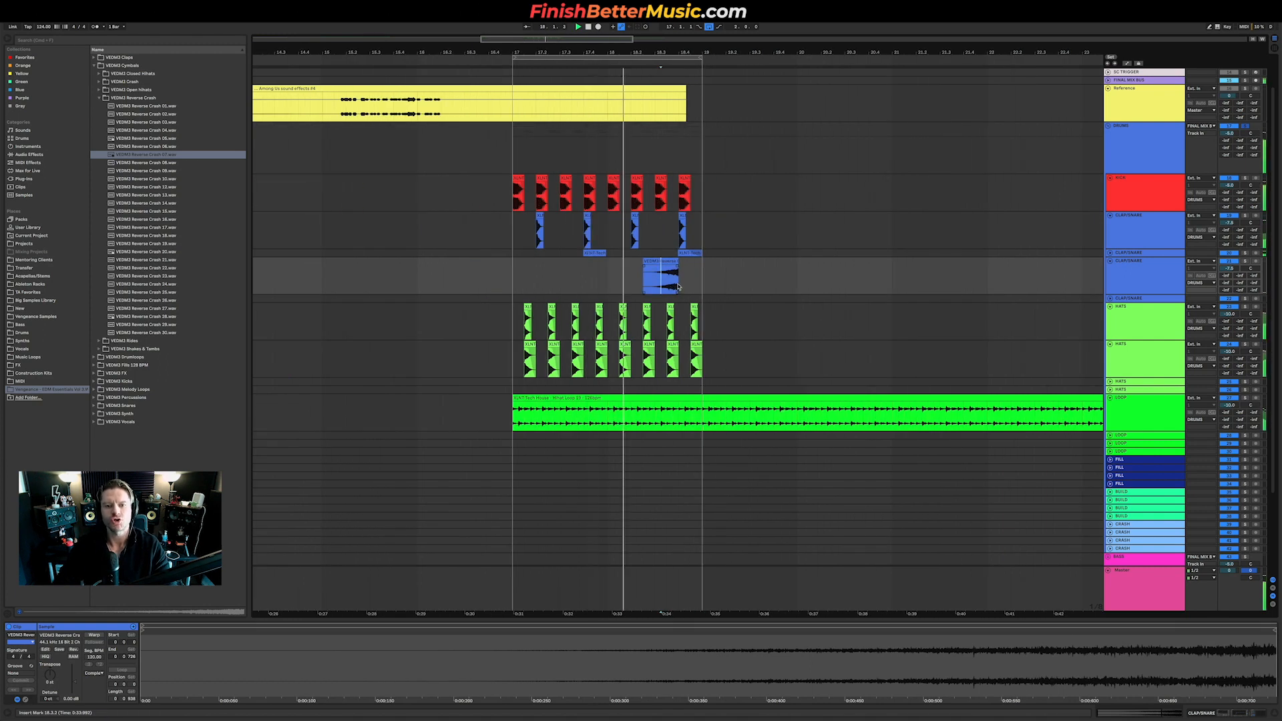
pyautogui.press('space')
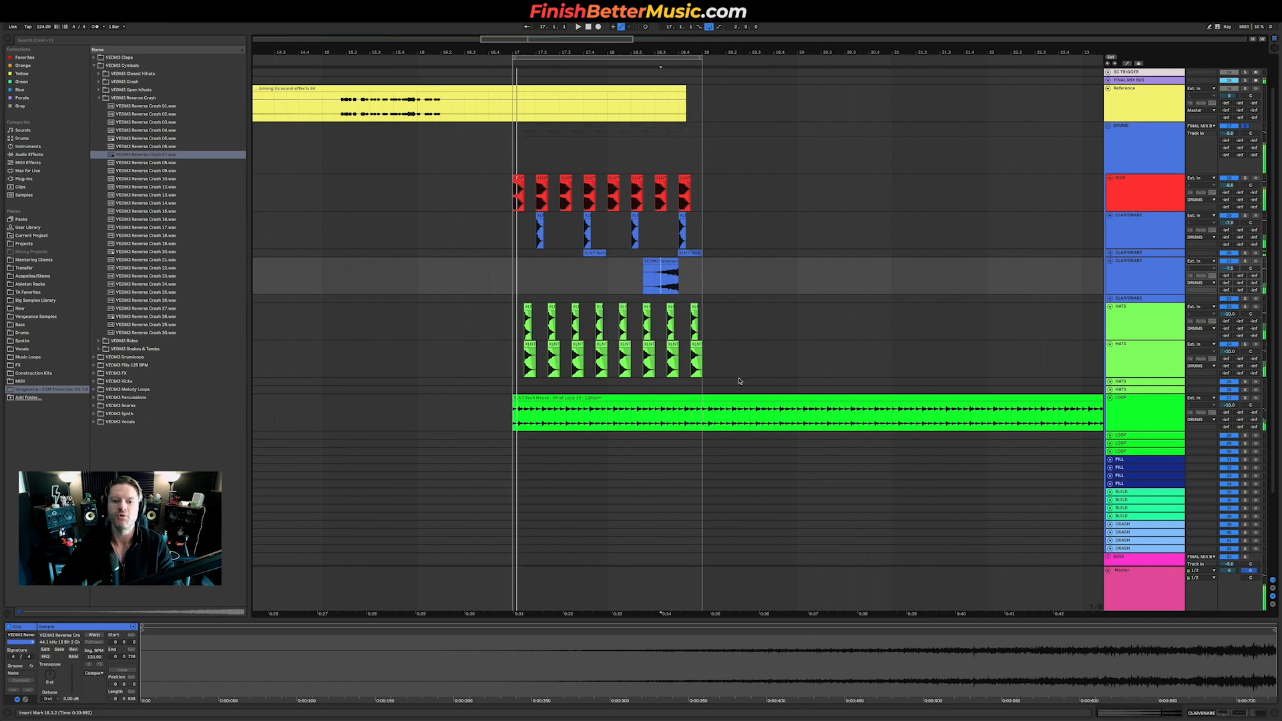
# Duplicate the kick, clap, reverse crash and hat clips of bars 17 and 18 to bars 19 and 20.
pyautogui.click(520, 188)
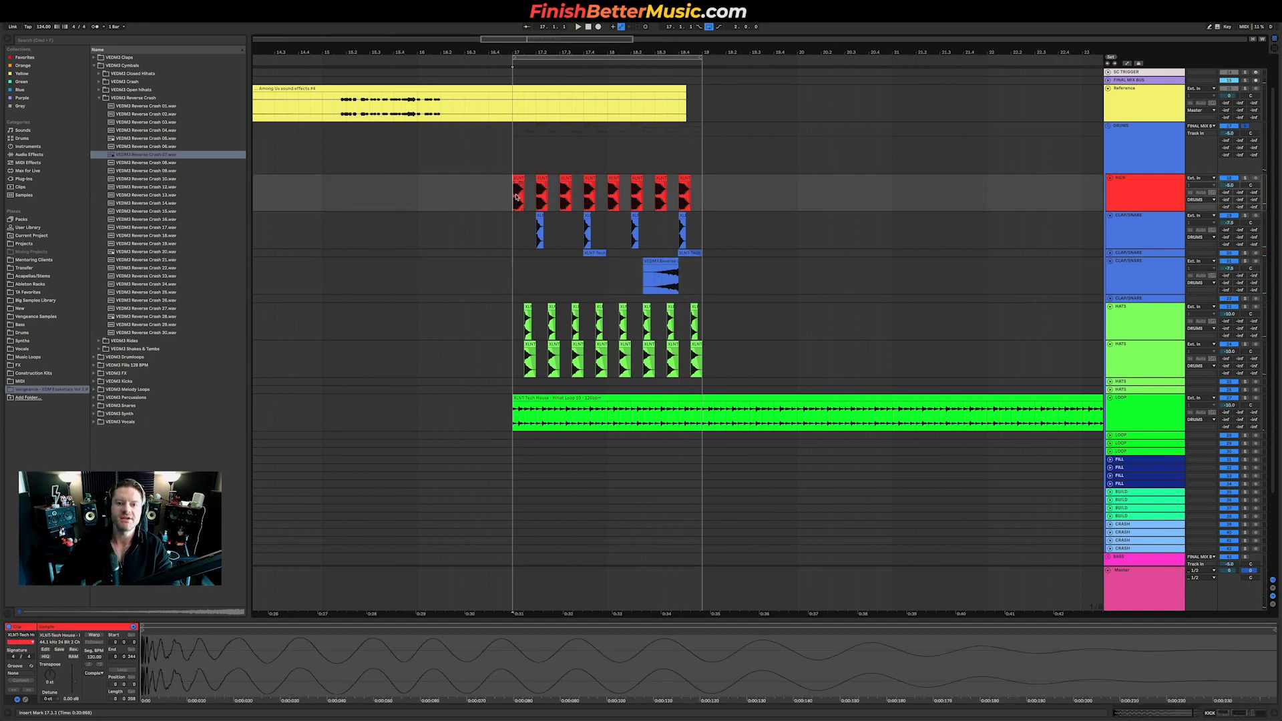
pyautogui.moveTo(520, 188); pyautogui.dragTo(694, 358)
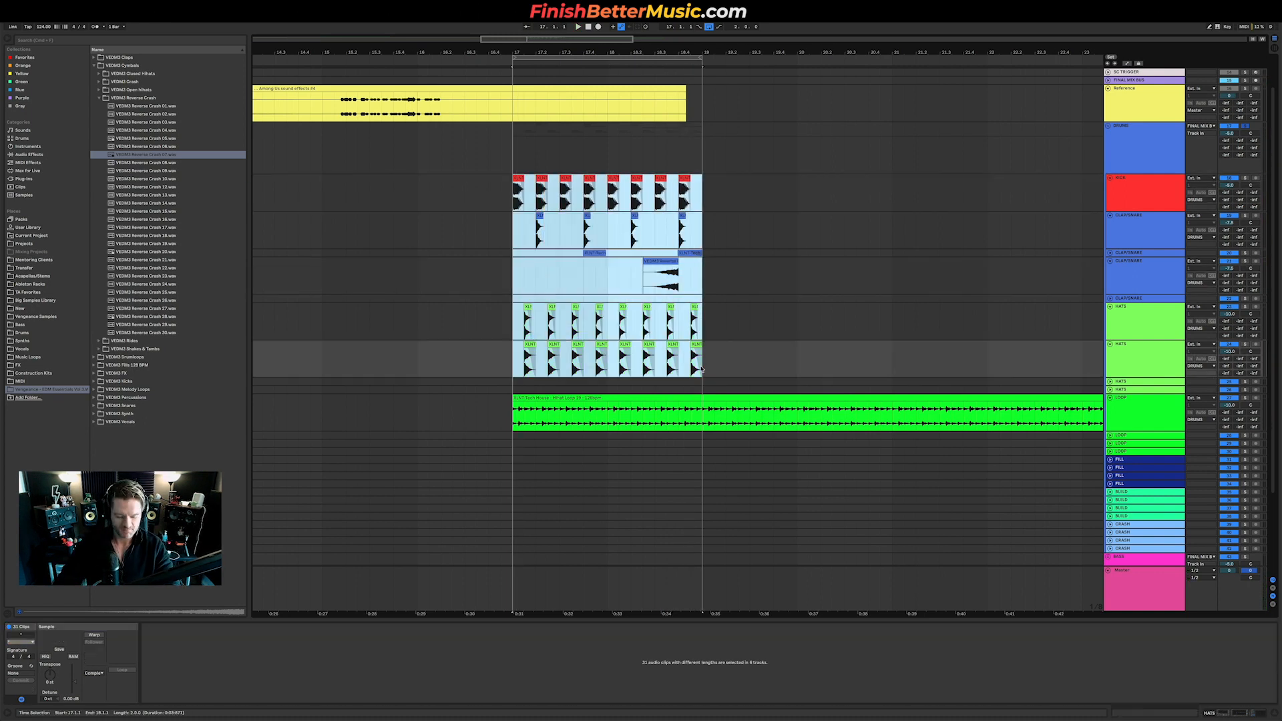
pyautogui.press('super+d')
pyautogui.scroll(-4, 689, 356)
pyautogui.scroll(-1, 690, 357)
pyautogui.hscroll(3, 852, 316)
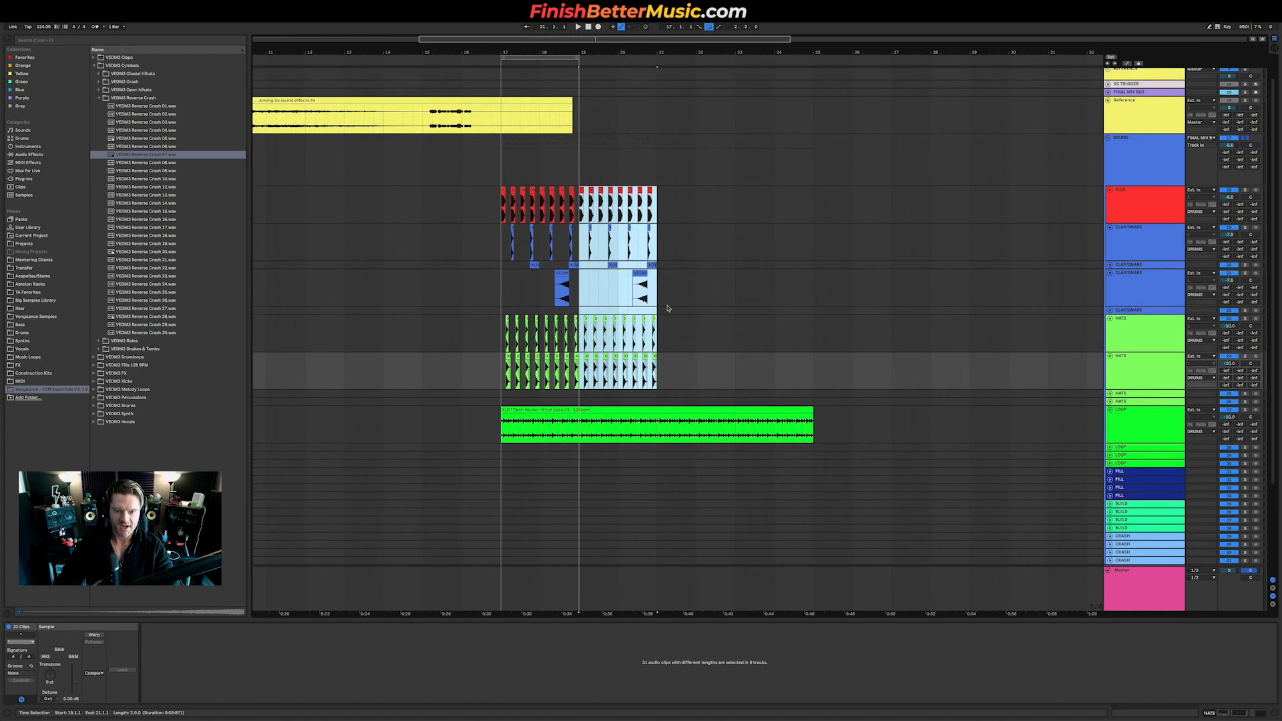
pyautogui.click(562, 287)
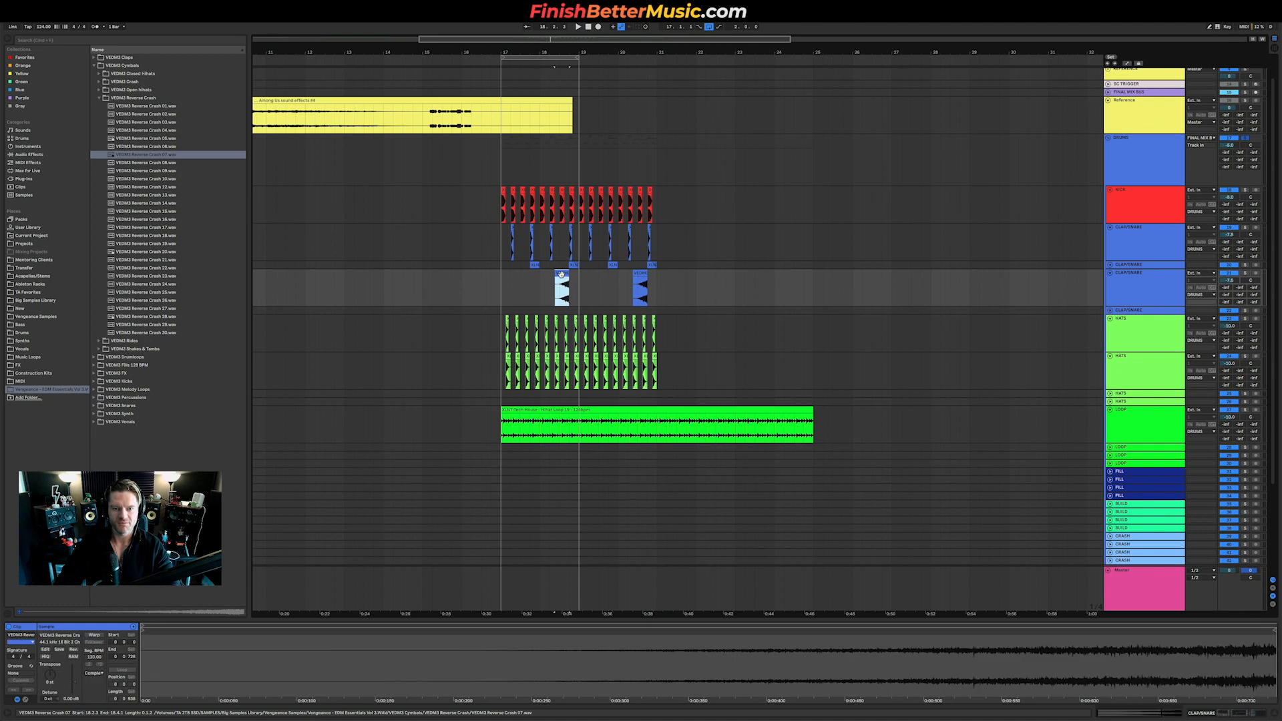
pyautogui.press('Delete')
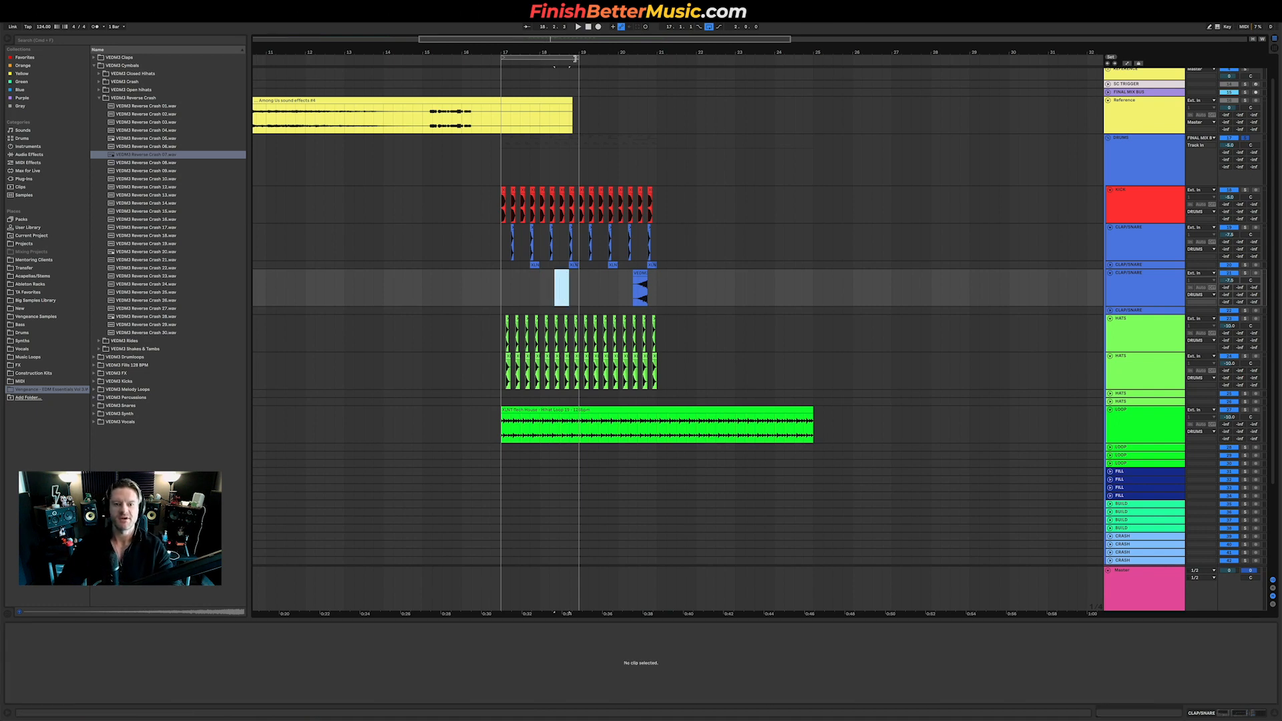
pyautogui.press('super+z')
# Extend the loop range to four bars from bar 17, and duplicate its kick, clap, crash and hat clips to bar 21.
pyautogui.moveTo(575, 58); pyautogui.dragTo(657, 62)
pyautogui.click(656, 61)
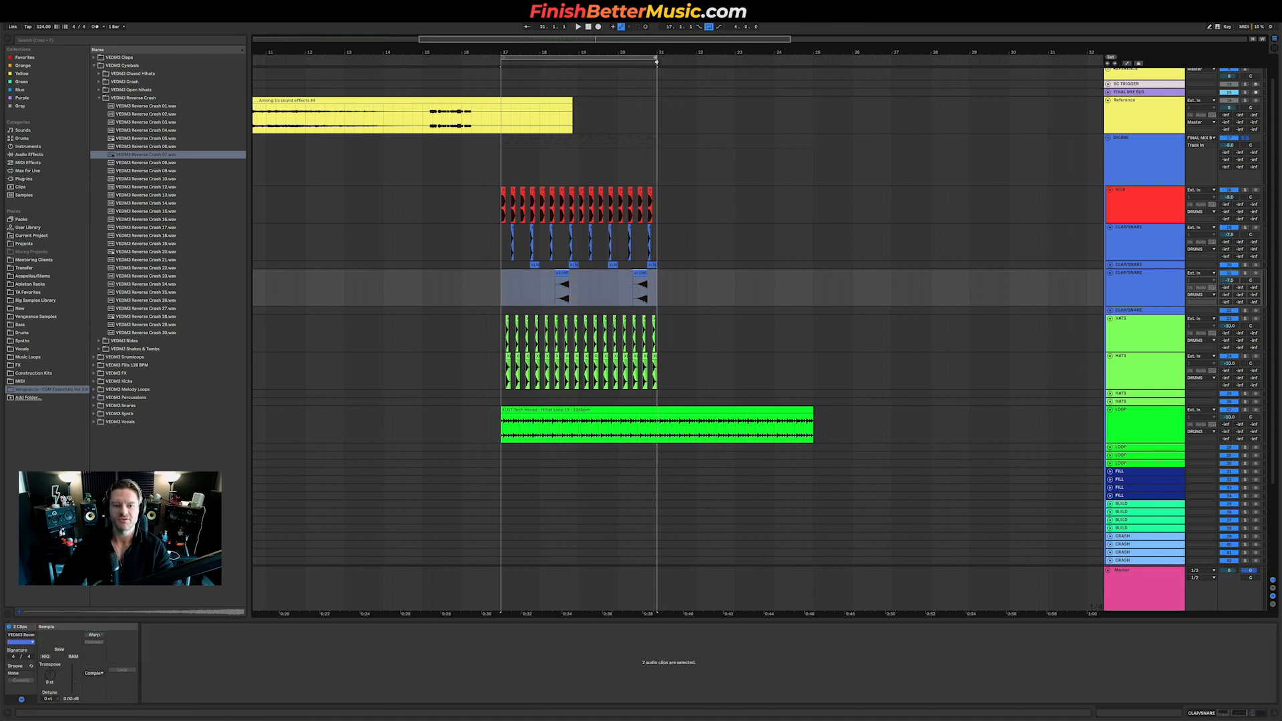
pyautogui.moveTo(660, 383); pyautogui.dragTo(502, 194)
pyautogui.press('super+d')
pyautogui.press('-')
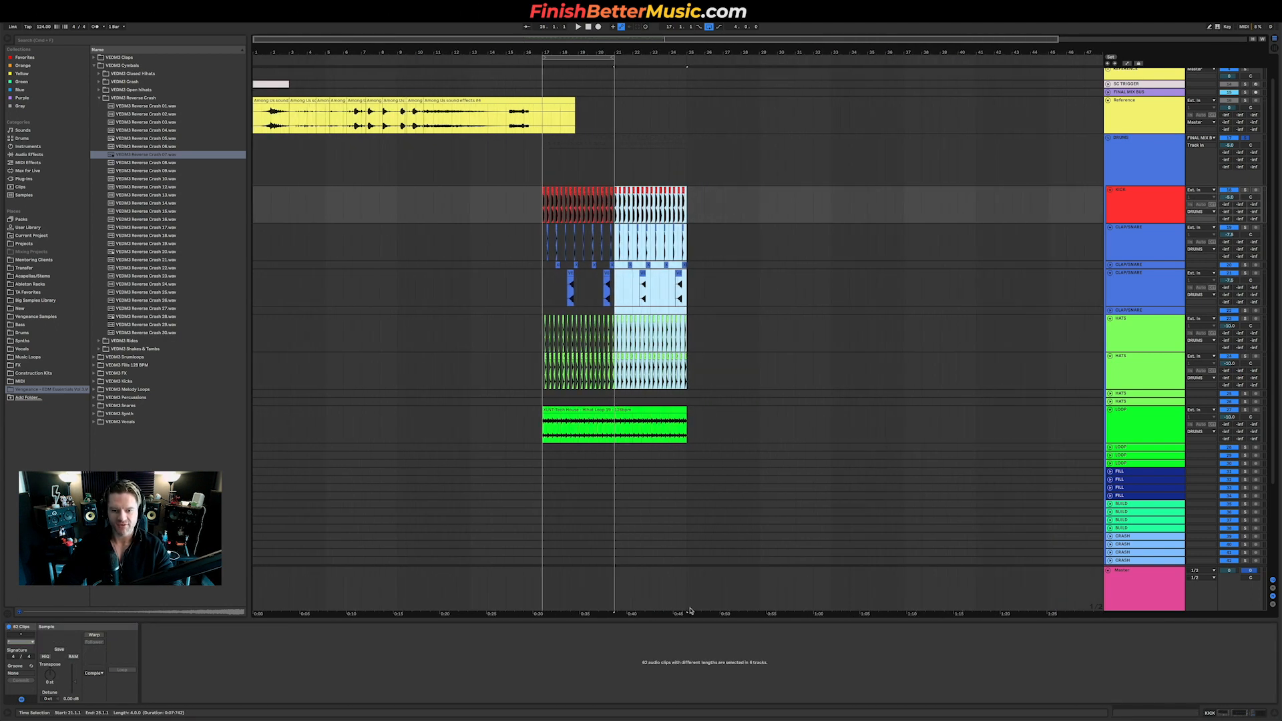
# Duplicate all drum clips of bars 17 to 24 to bar 25, and delete the reverse crashes in bars 18, 22, 26 and 30.
pyautogui.moveTo(560, 218); pyautogui.dragTo(688, 437)
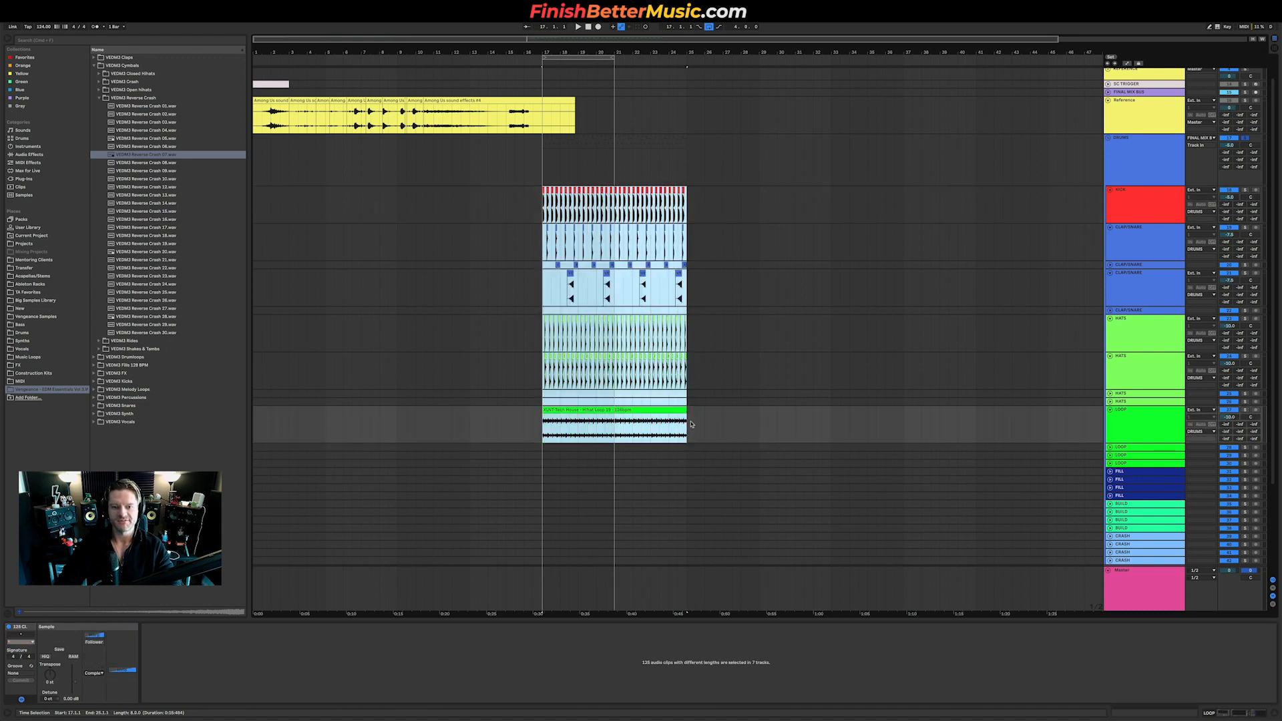
pyautogui.press('super+d')
pyautogui.moveTo(559, 287); pyautogui.dragTo(668, 282)
pyautogui.press('Delete')
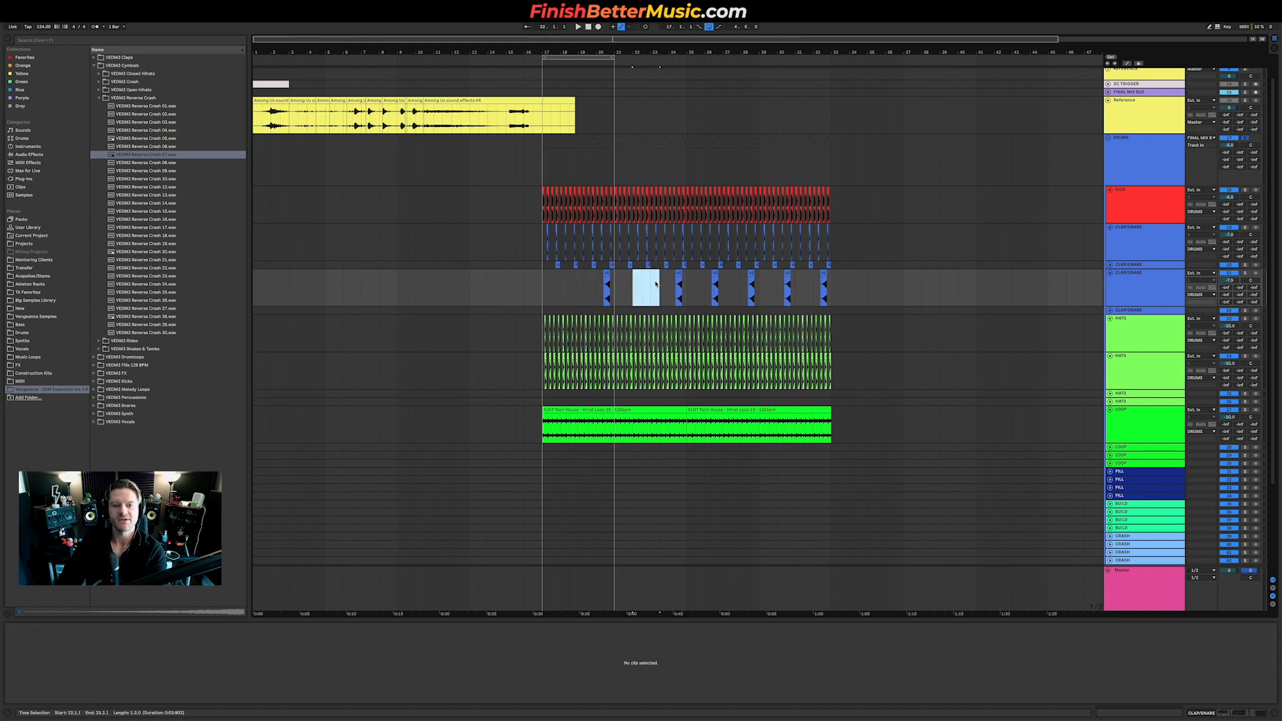
pyautogui.moveTo(706, 285); pyautogui.dragTo(804, 289)
pyautogui.press('Delete')
pyautogui.press('Delete')
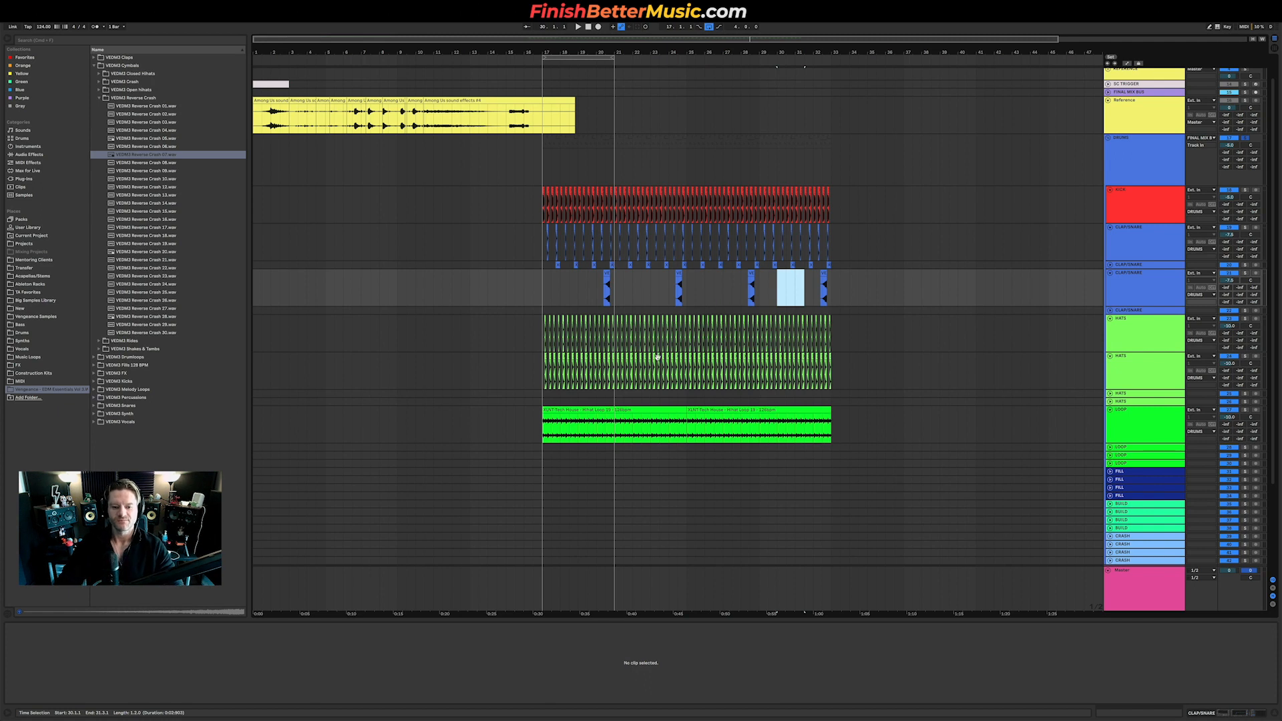
# Delete the kick clips in bar 24 and in bar 32.
pyautogui.scroll(5, 679, 158)
pyautogui.moveTo(663, 171); pyautogui.dragTo(695, 219)
pyautogui.press('Delete')
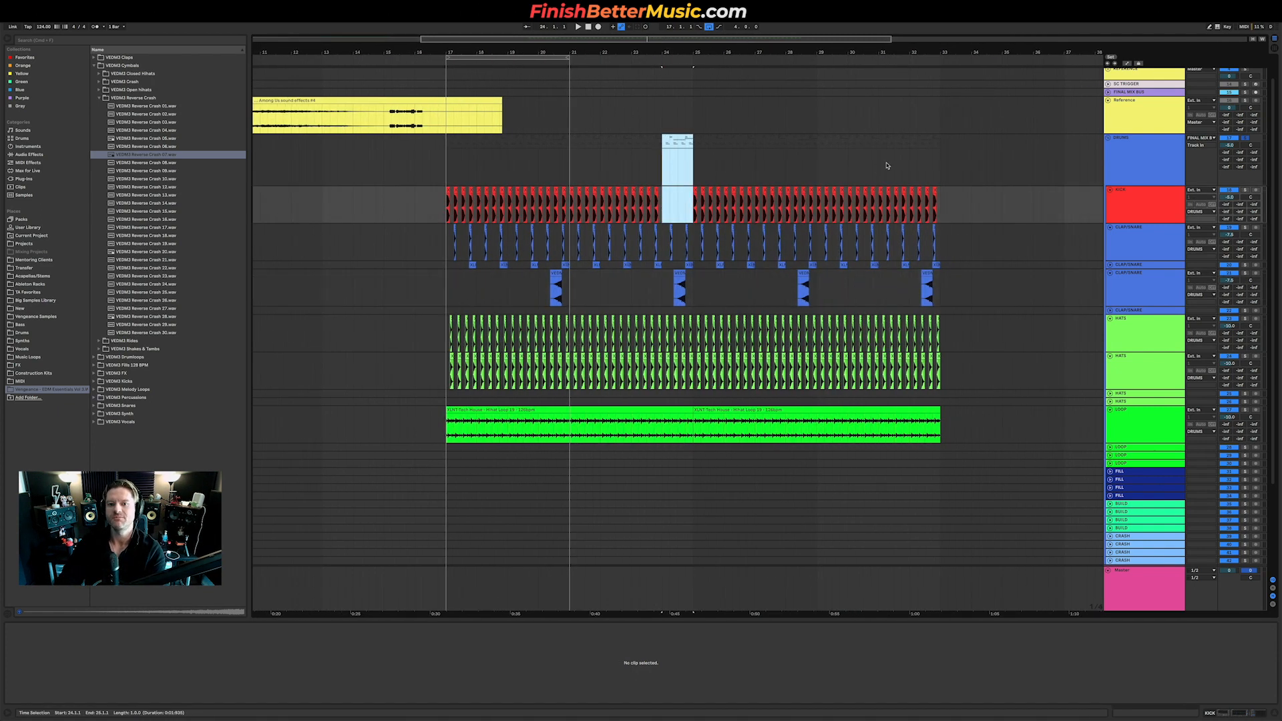
pyautogui.moveTo(912, 163); pyautogui.dragTo(939, 219)
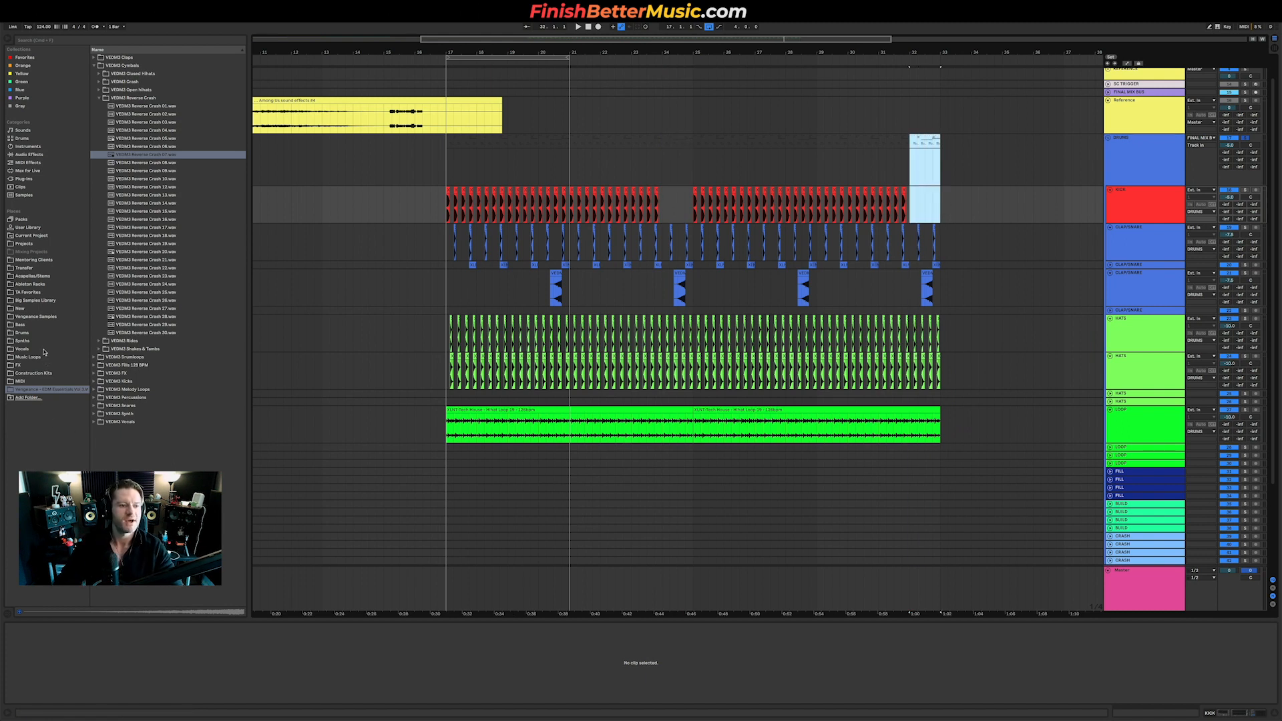
# Browse to the Fills folder in the loops of the XLNT-Technically House pack and audition Fill 04.
pyautogui.click(30, 309)
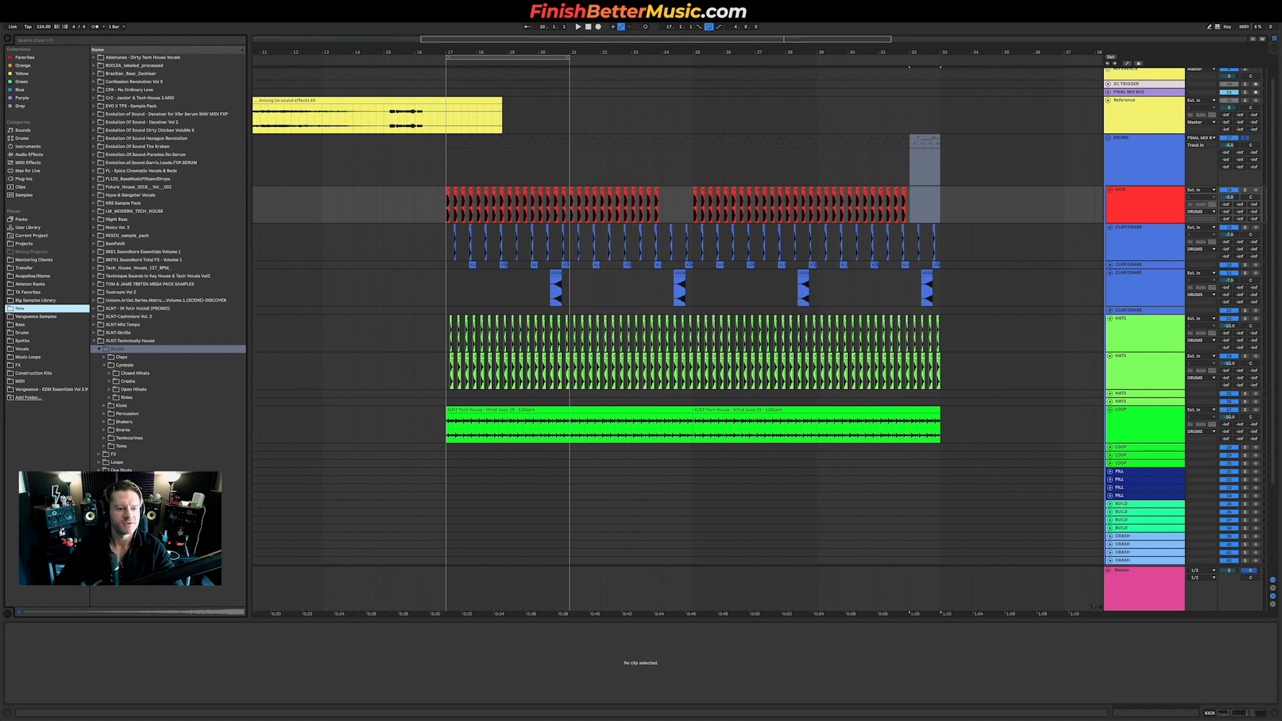
pyautogui.click(126, 366)
pyautogui.click(128, 430)
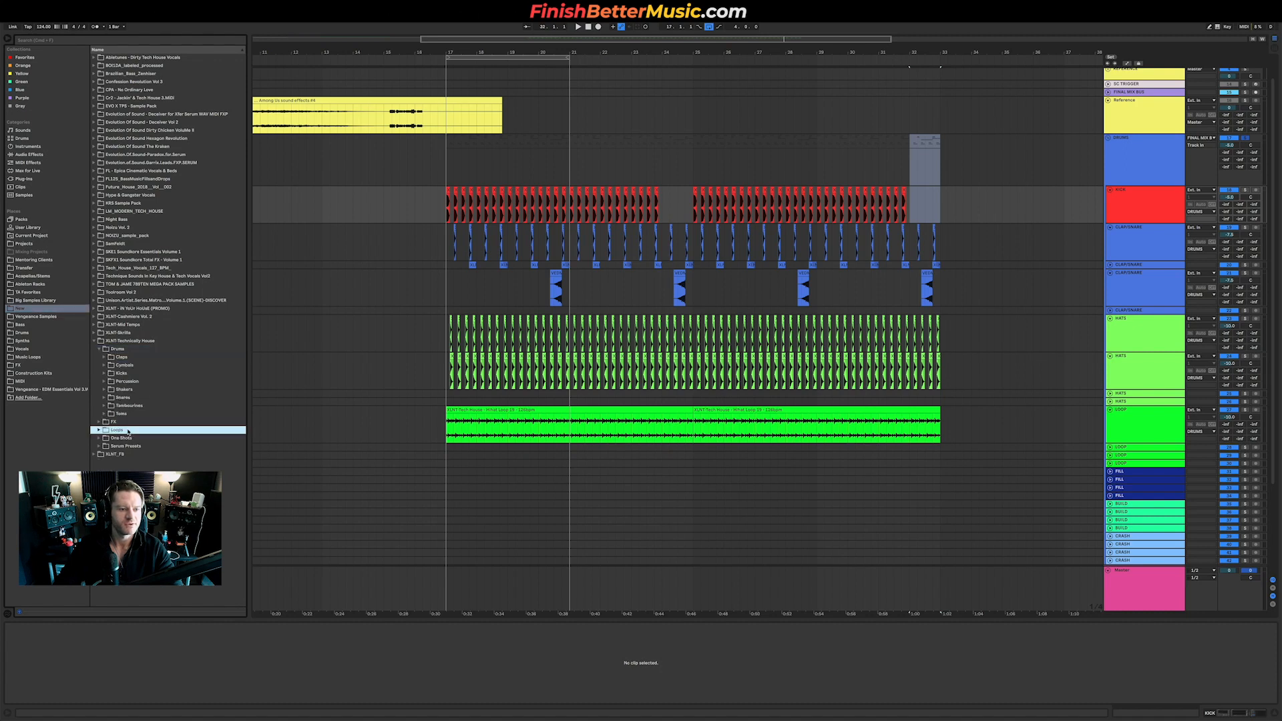
pyautogui.click(136, 429)
pyautogui.click(120, 389)
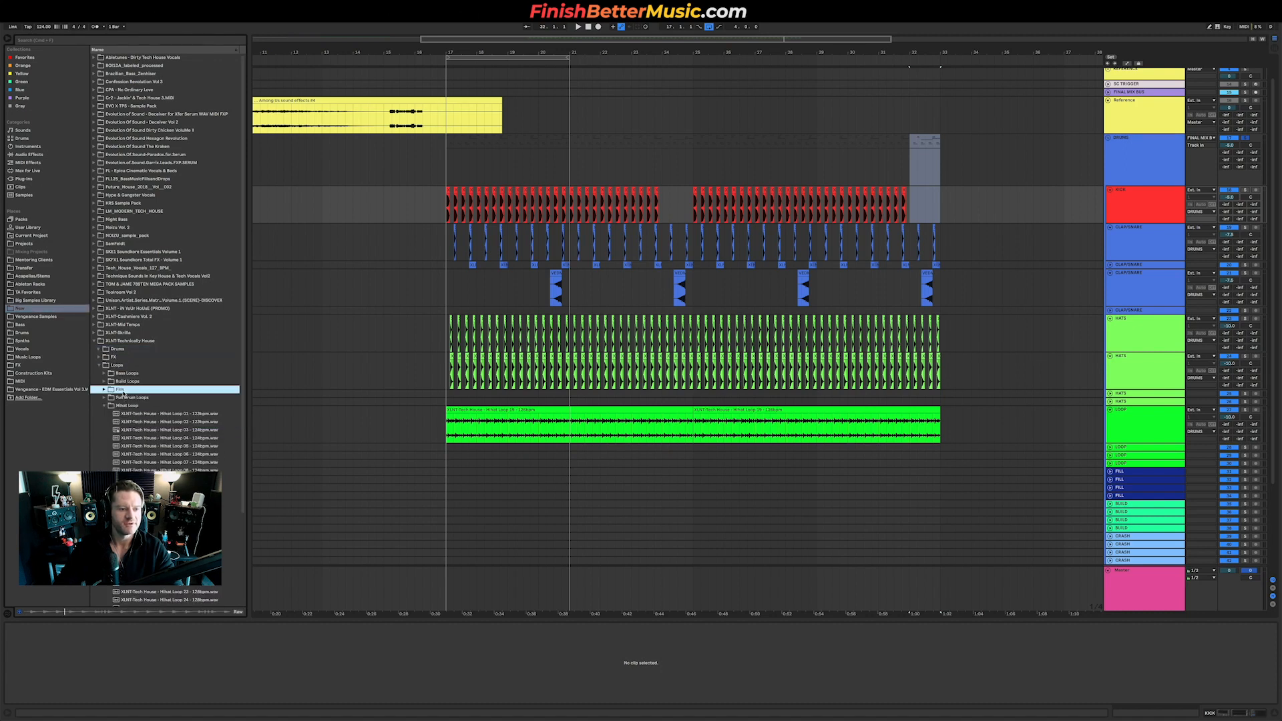
pyautogui.click(167, 422)
pyautogui.press('space')
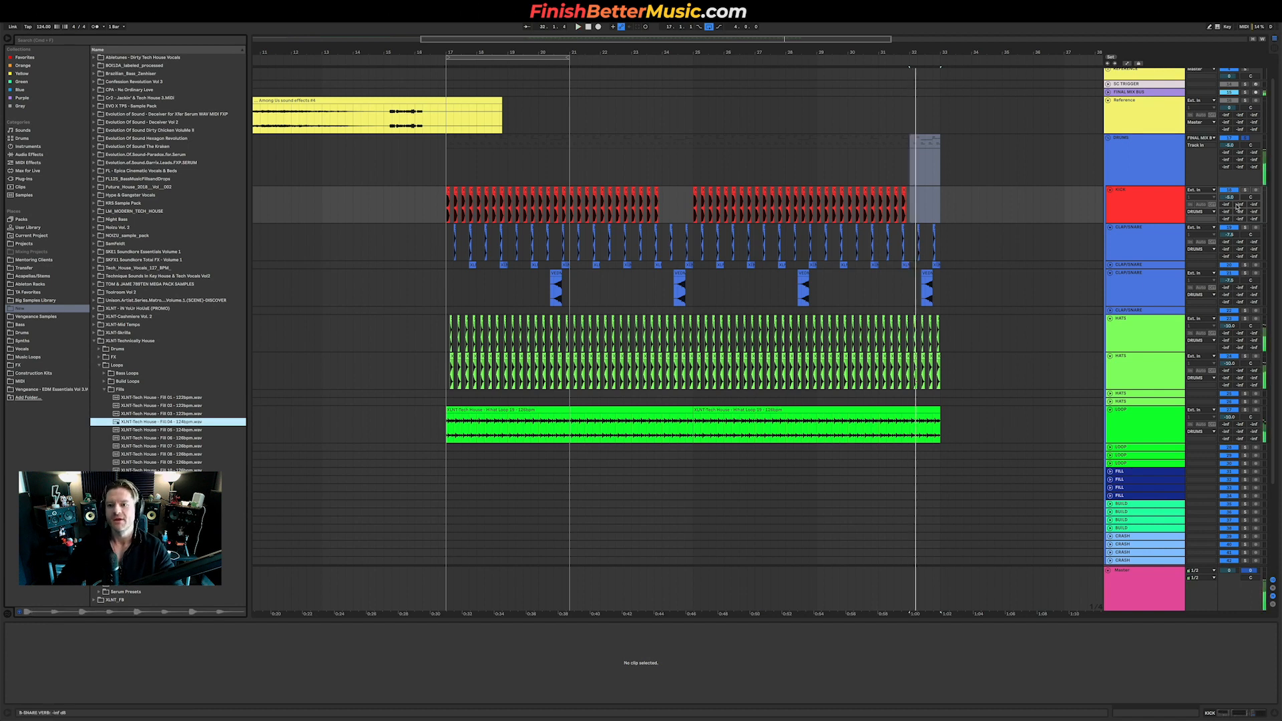
# Unfold the first FILL track and place Fill 04 from beat 24.3 so that it ends at bar 25.
pyautogui.click(1110, 471)
pyautogui.scroll(5, 688, 518)
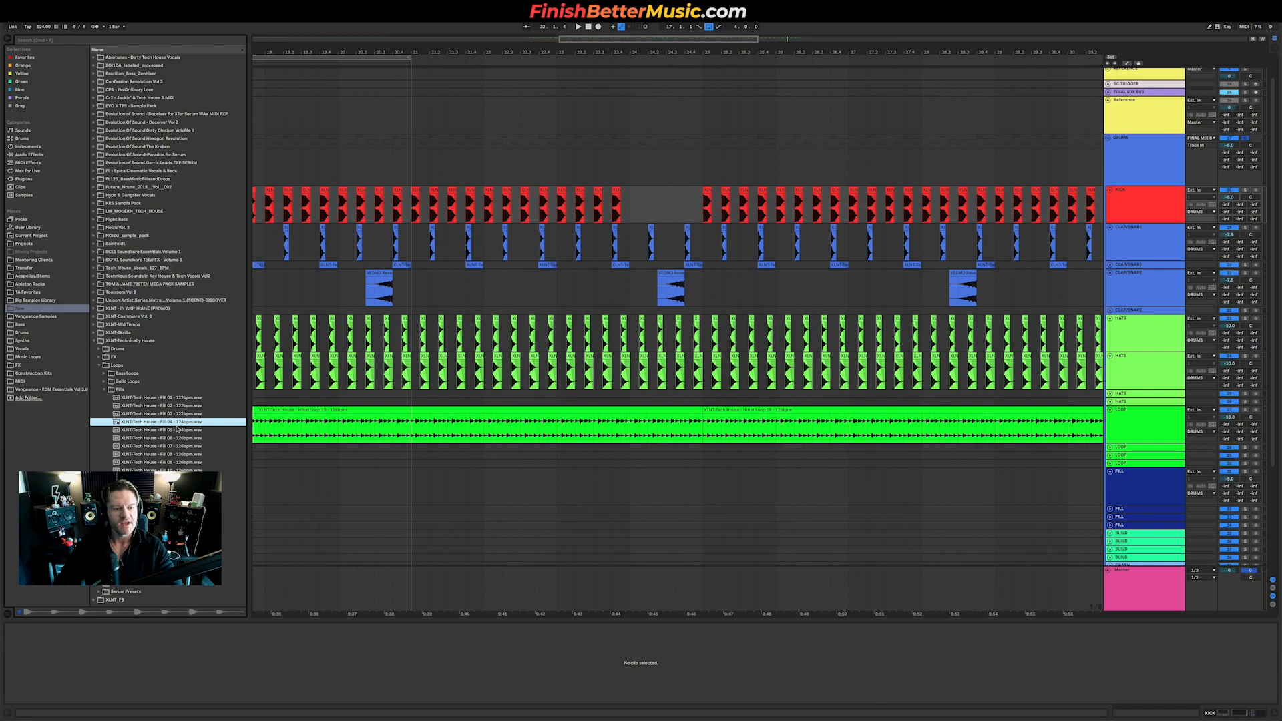
pyautogui.moveTo(174, 422); pyautogui.dragTo(669, 493)
pyautogui.scroll(-5, 669, 492)
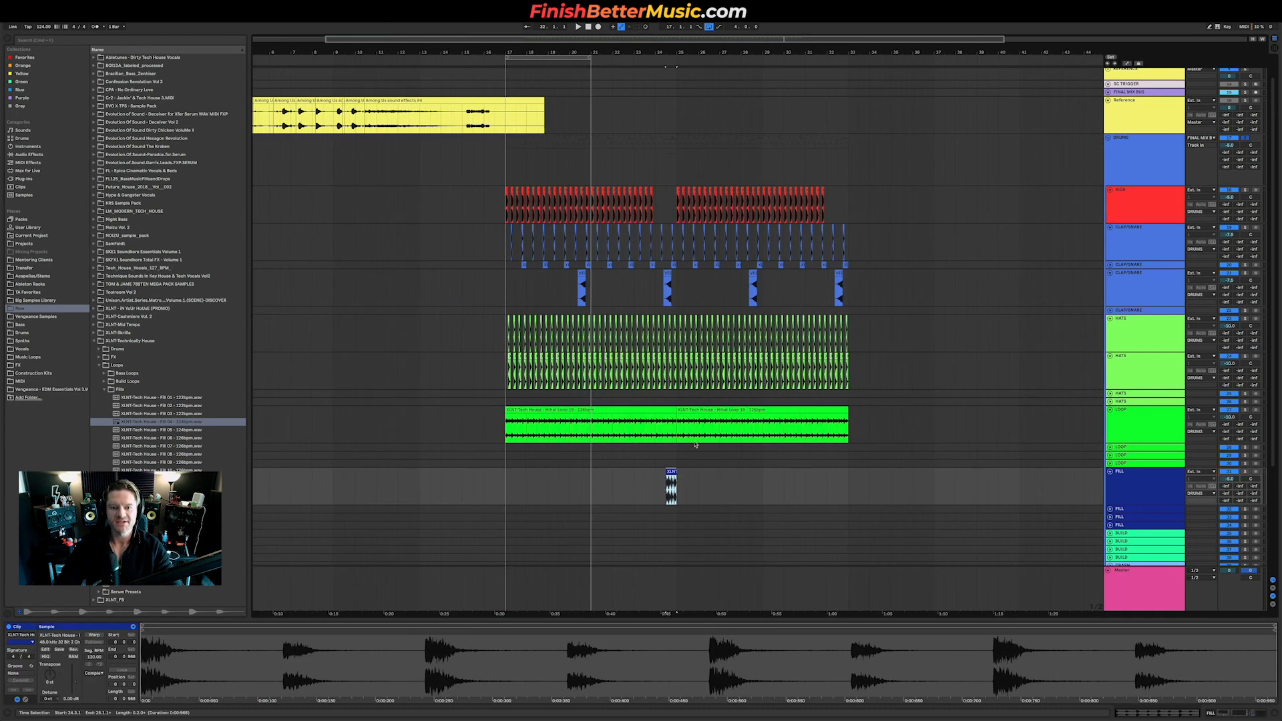
# Audition Fills 06 to 08 and place Fill 08 on the first FILL track across bar 32.
pyautogui.click(189, 438)
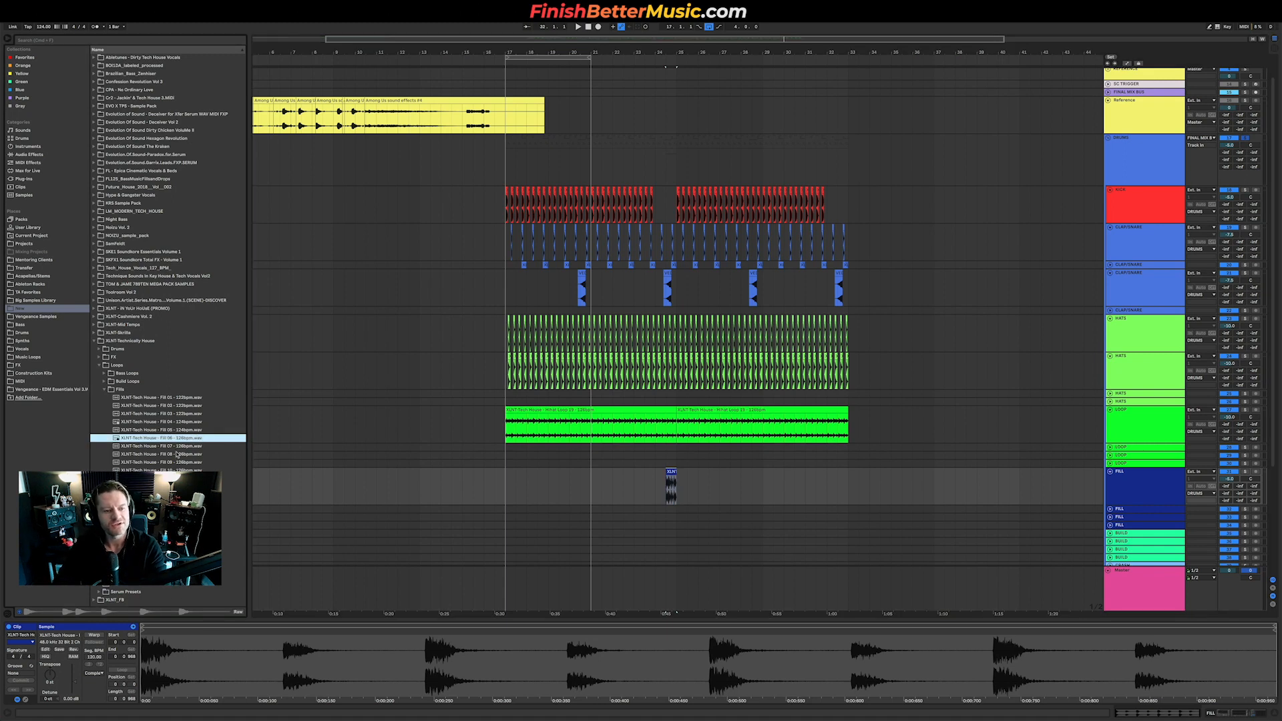
pyautogui.press('Down')
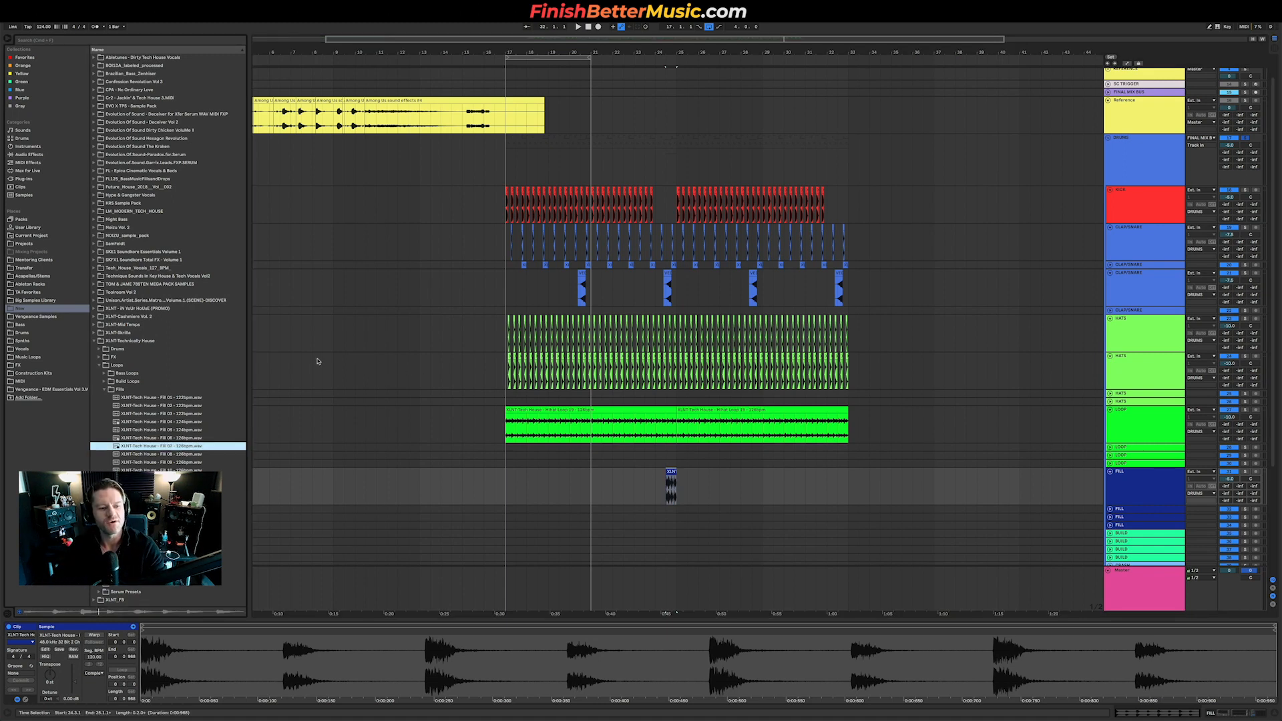
pyautogui.press('Down')
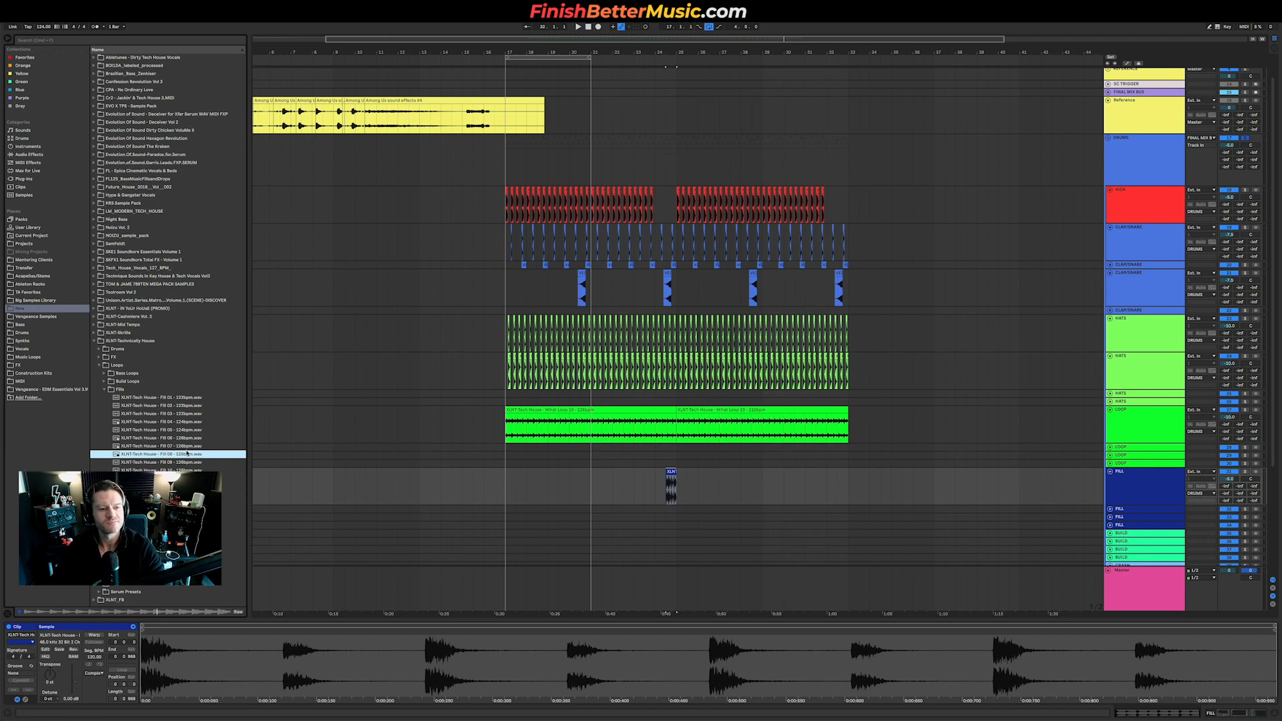
pyautogui.moveTo(188, 456); pyautogui.dragTo(831, 483)
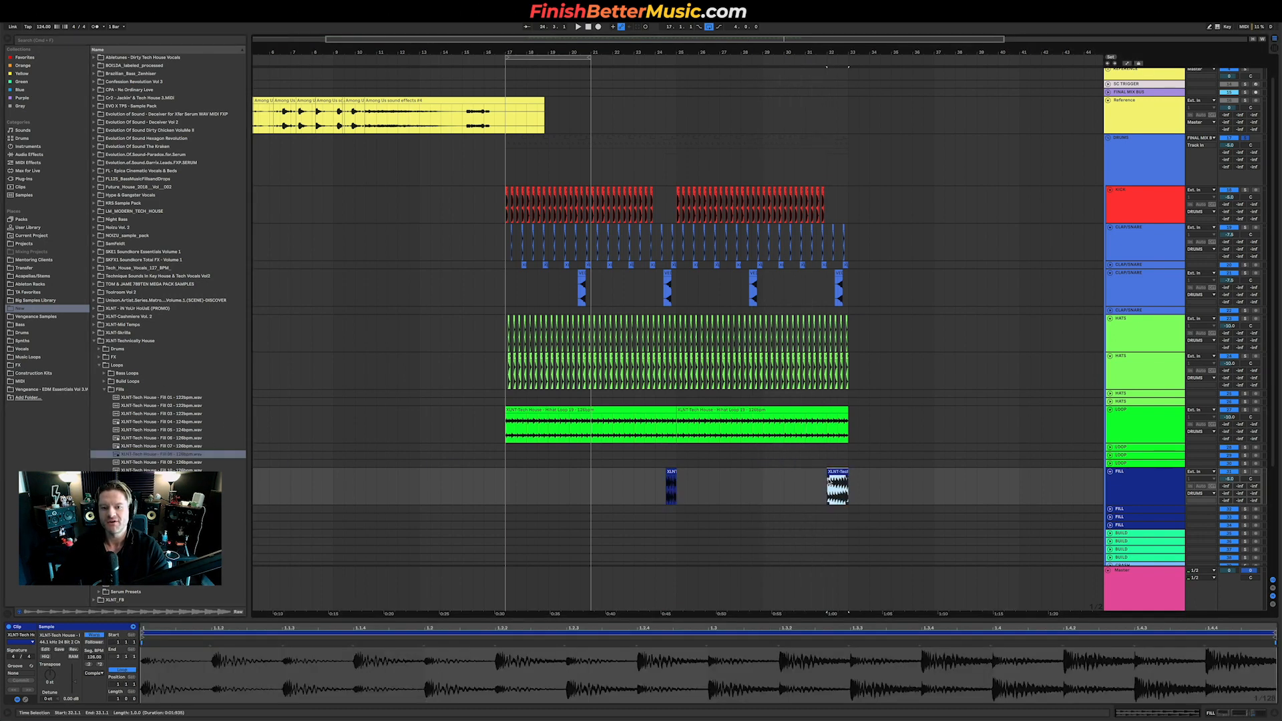
# Extend the loop range to run from bar 17 to bar 33, and play from bar 24 through the first fill.
pyautogui.moveTo(830, 213); pyautogui.dragTo(853, 254)
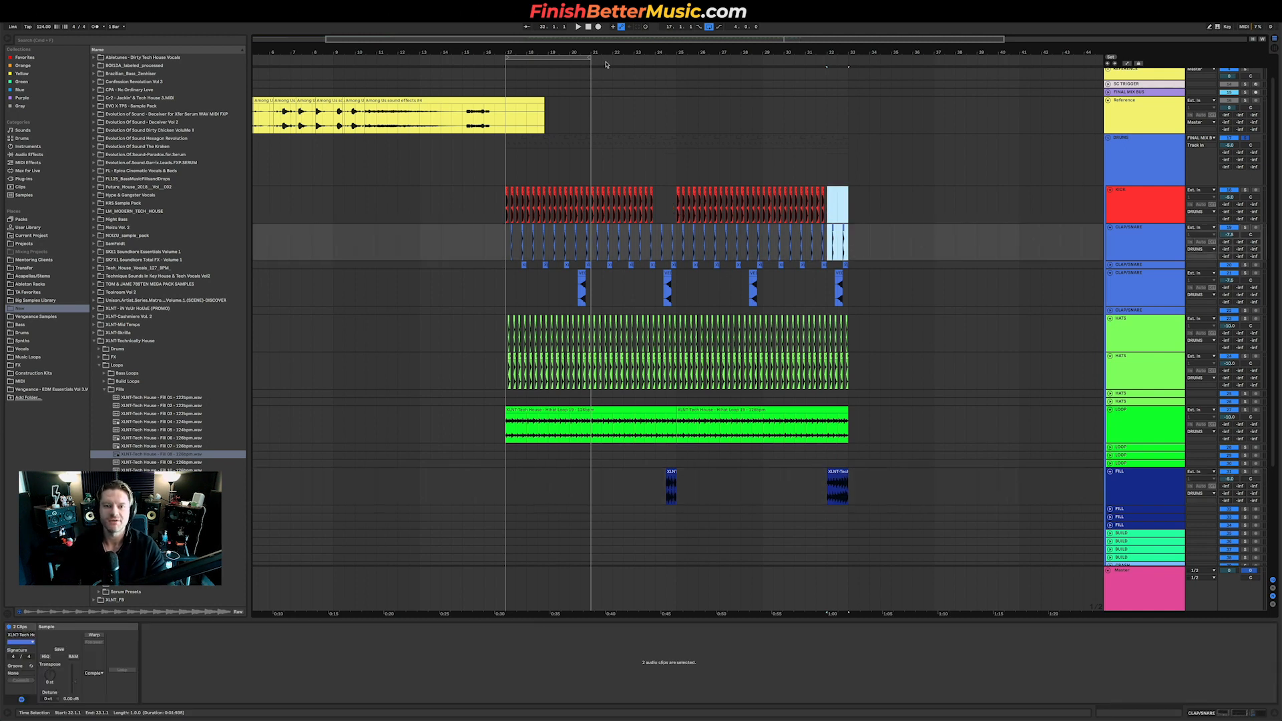
pyautogui.moveTo(590, 58); pyautogui.dragTo(848, 58)
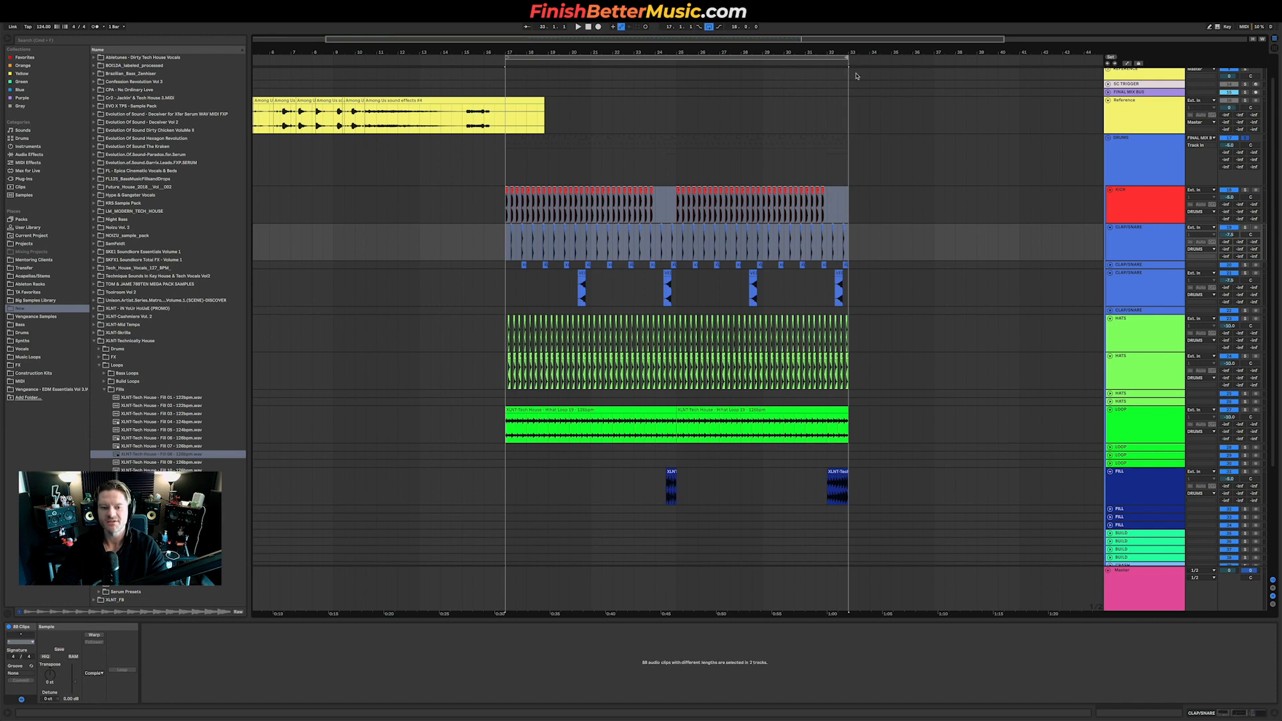
pyautogui.click(655, 491)
pyautogui.press('space')
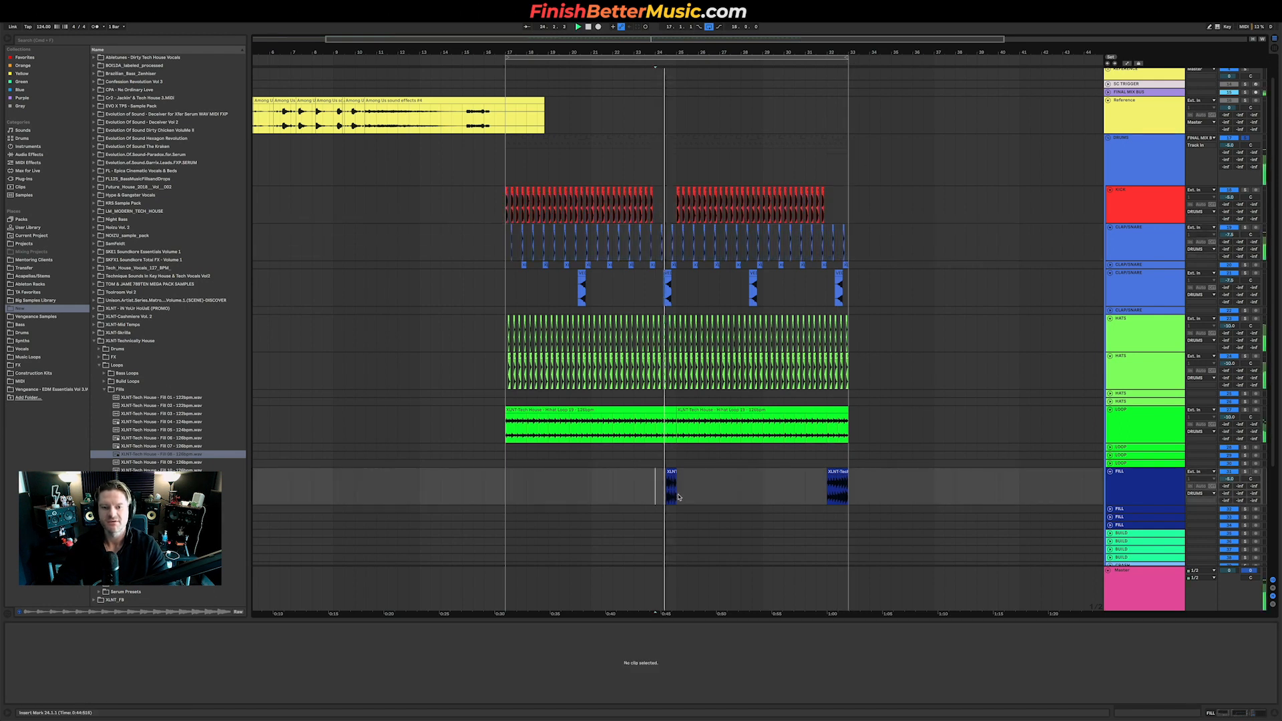
pyautogui.press('+')
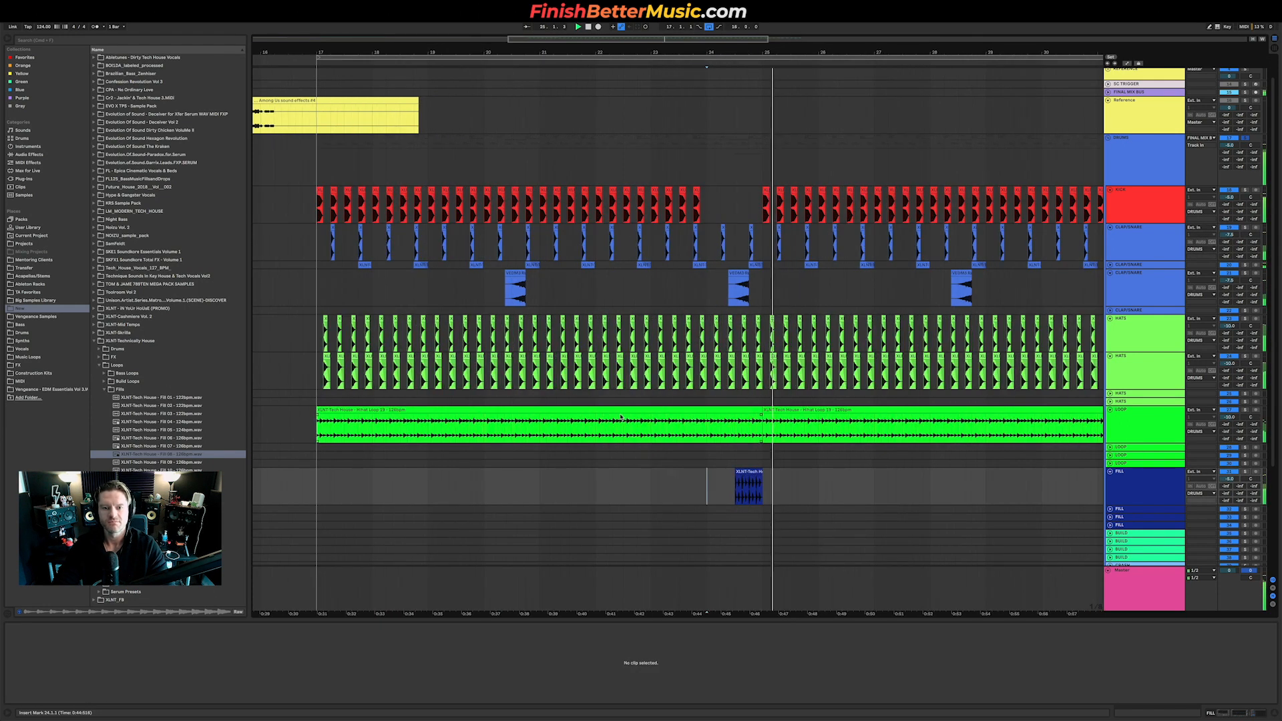
# Move the reverse crash in bar 24 so that it ends exactly at the start of bar 25.
pyautogui.click(856, 308)
pyautogui.moveTo(744, 275); pyautogui.dragTo(756, 275)
pyautogui.press('super+z')
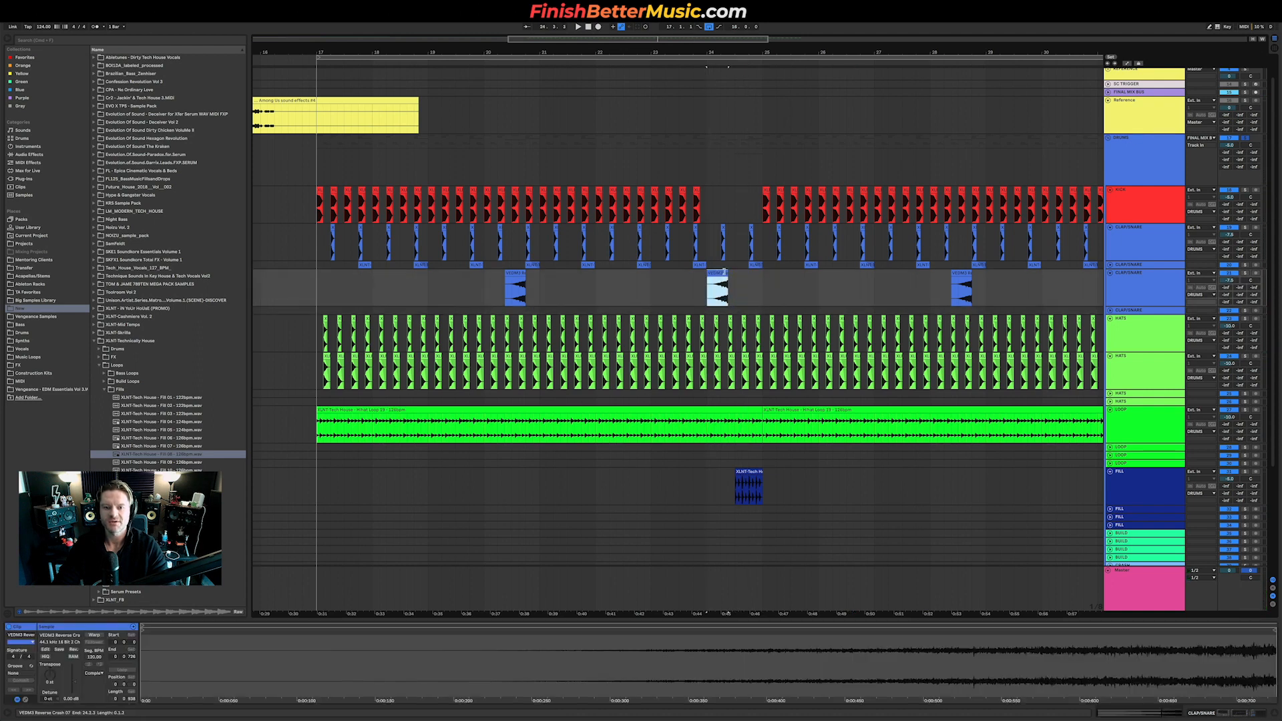
pyautogui.scroll(5, 744, 289)
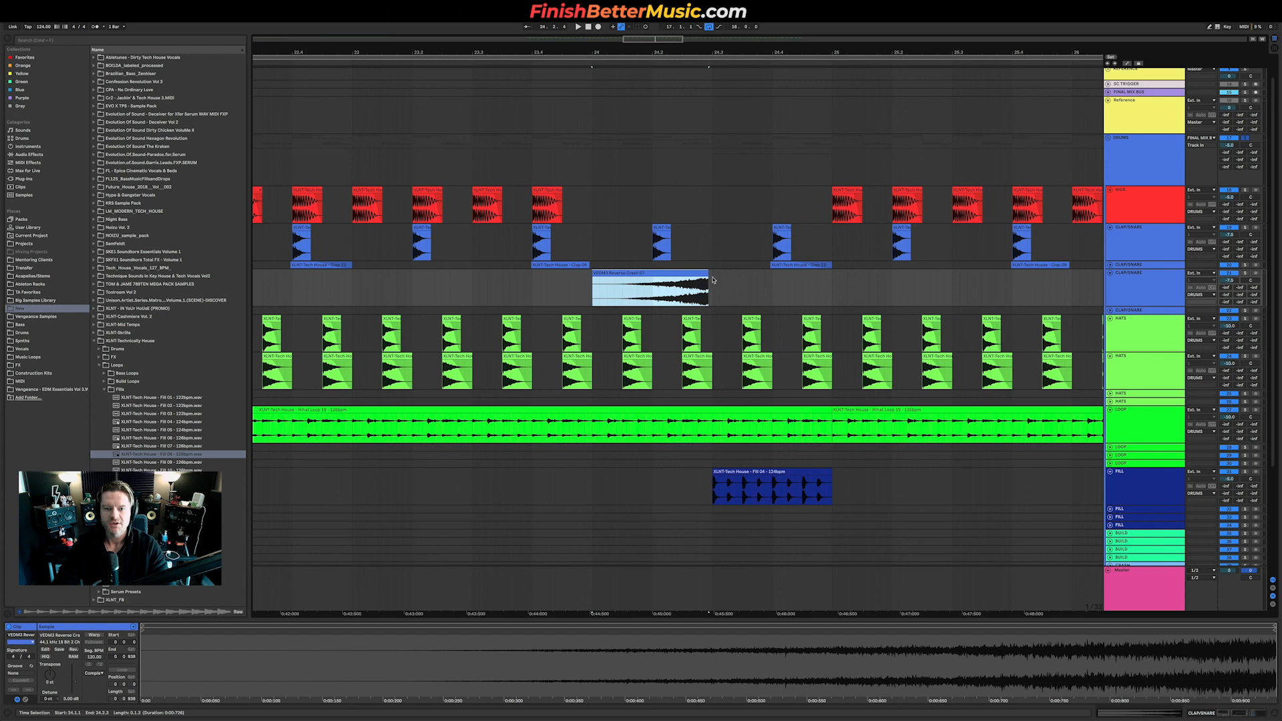
pyautogui.moveTo(701, 275); pyautogui.dragTo(831, 276)
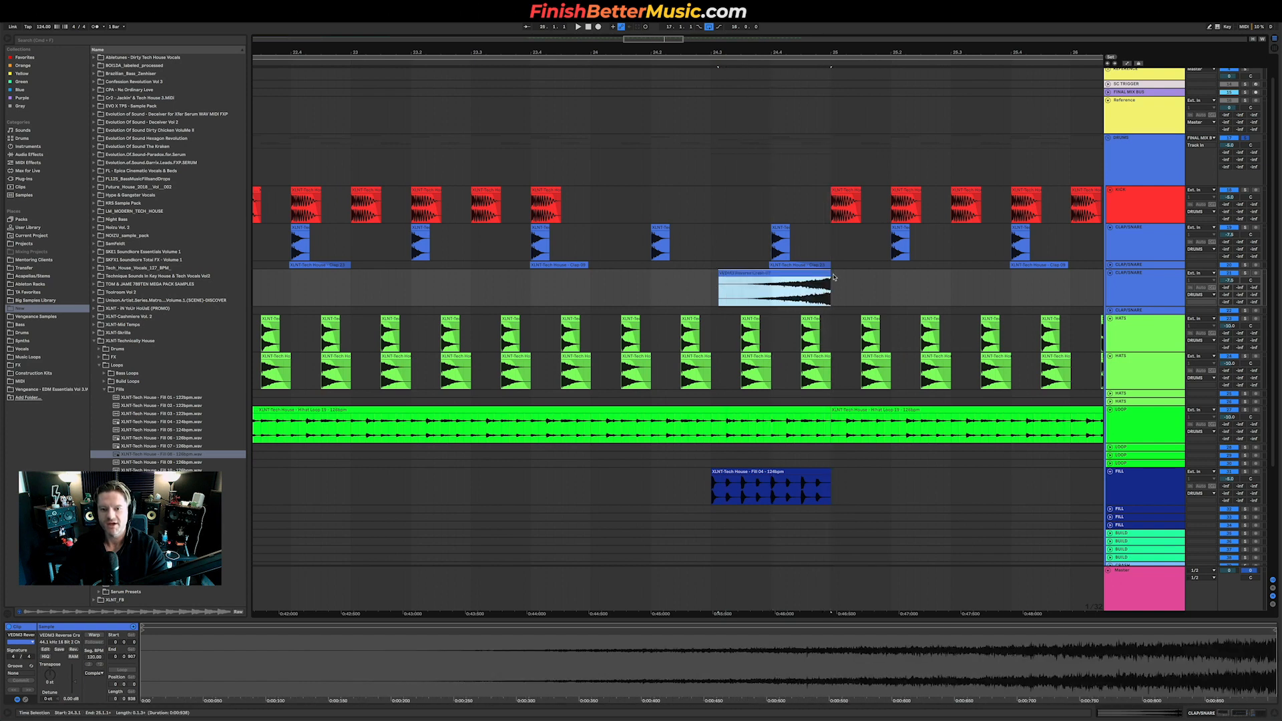
# Delete the claps in the last two beats of bar 24, and play the transition from bar 23.
pyautogui.press('-')
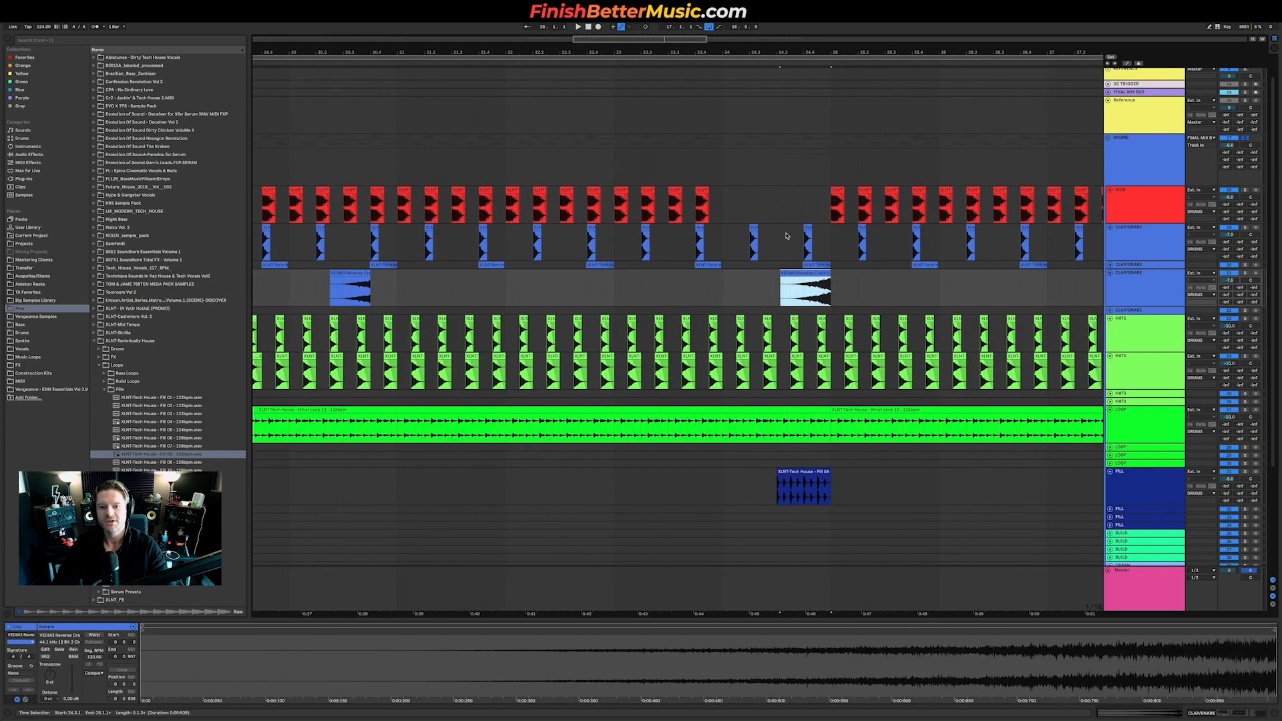
pyautogui.moveTo(787, 236); pyautogui.dragTo(831, 241)
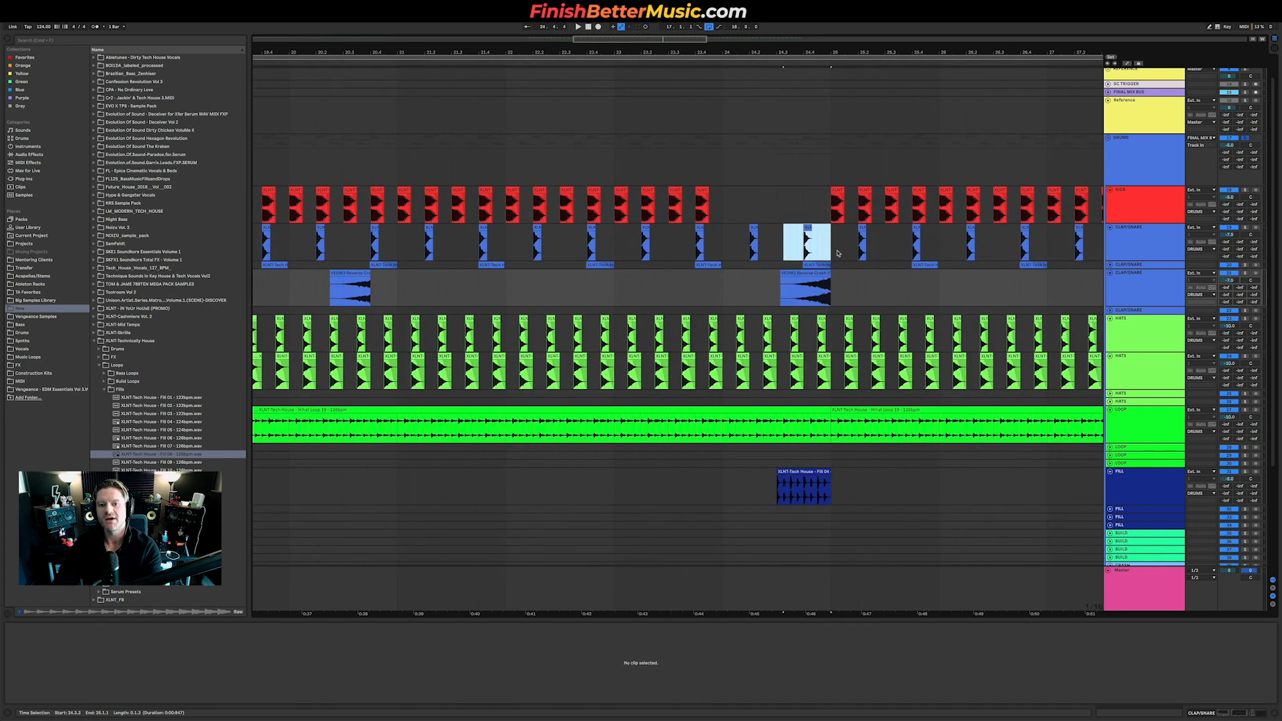
pyautogui.click(690, 289)
pyautogui.press('space')
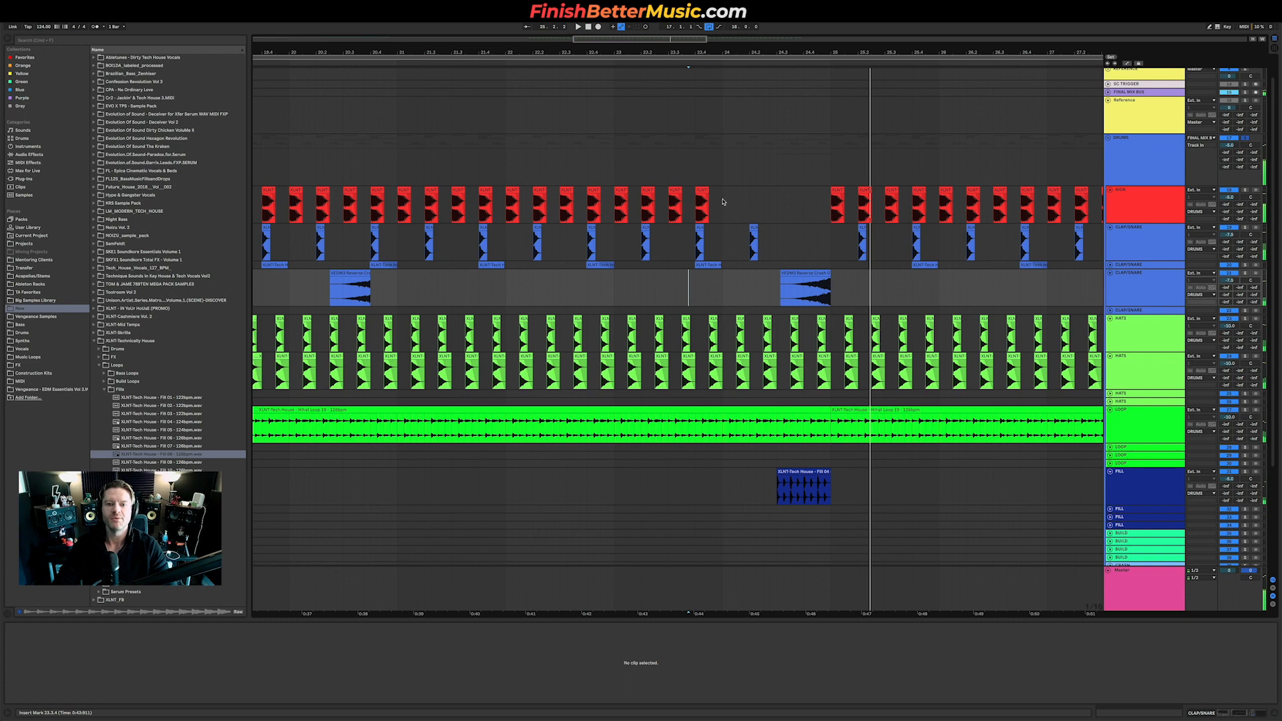
# Duplicate the last two kicks of bar 23 into the first half of bar 24, and play the transition.
pyautogui.moveTo(722, 204); pyautogui.dragTo(670, 204)
pyautogui.press('super+d')
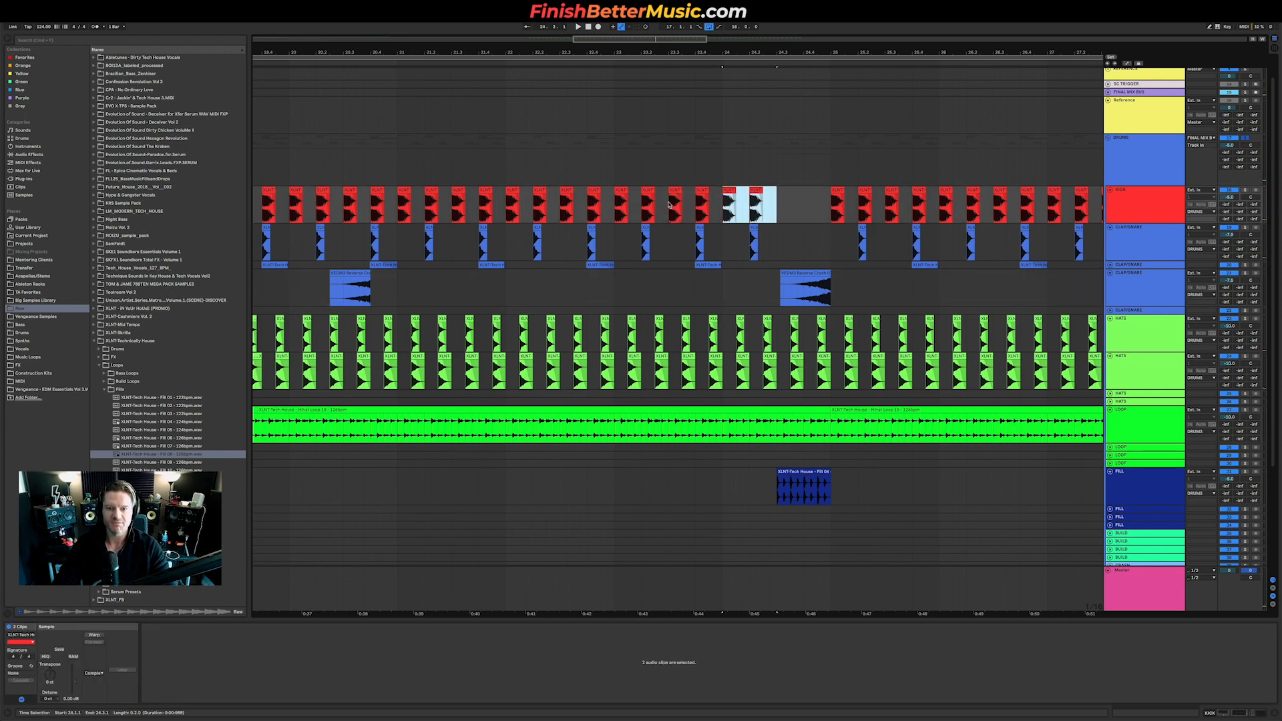
pyautogui.click(669, 205)
pyautogui.press('space')
pyautogui.scroll(-5, 805, 386)
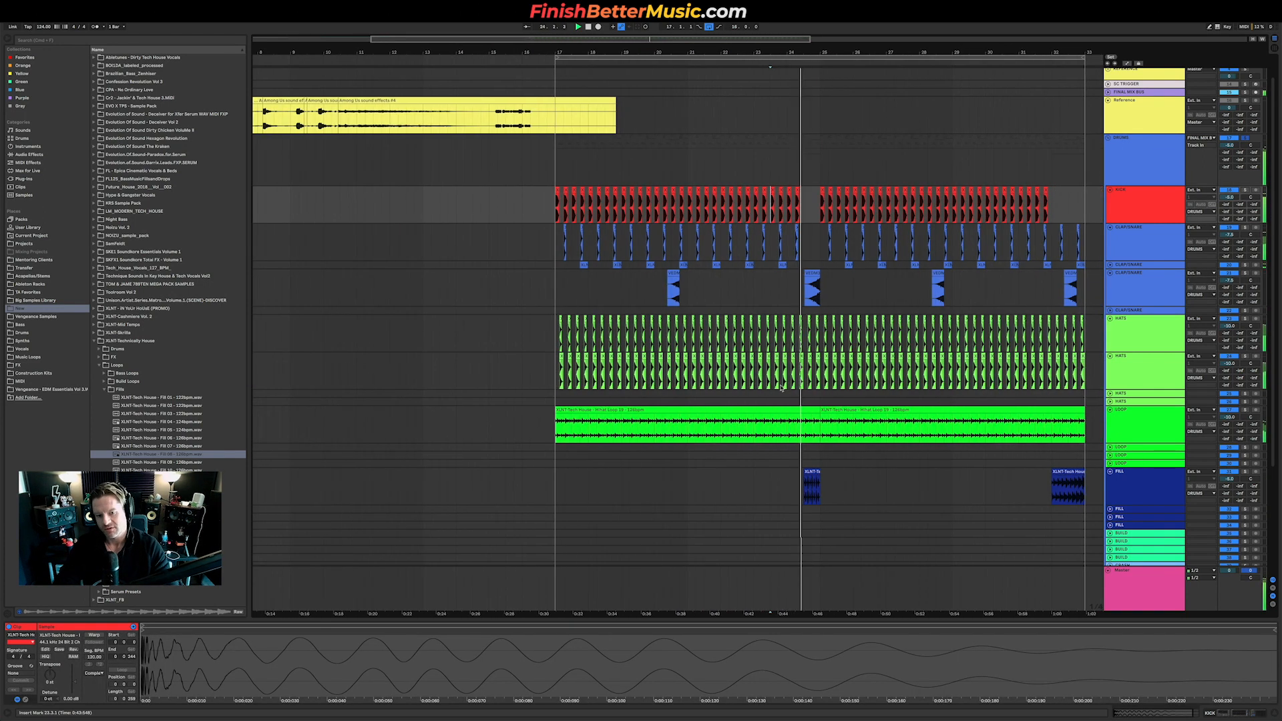
pyautogui.hscroll(3, 805, 386)
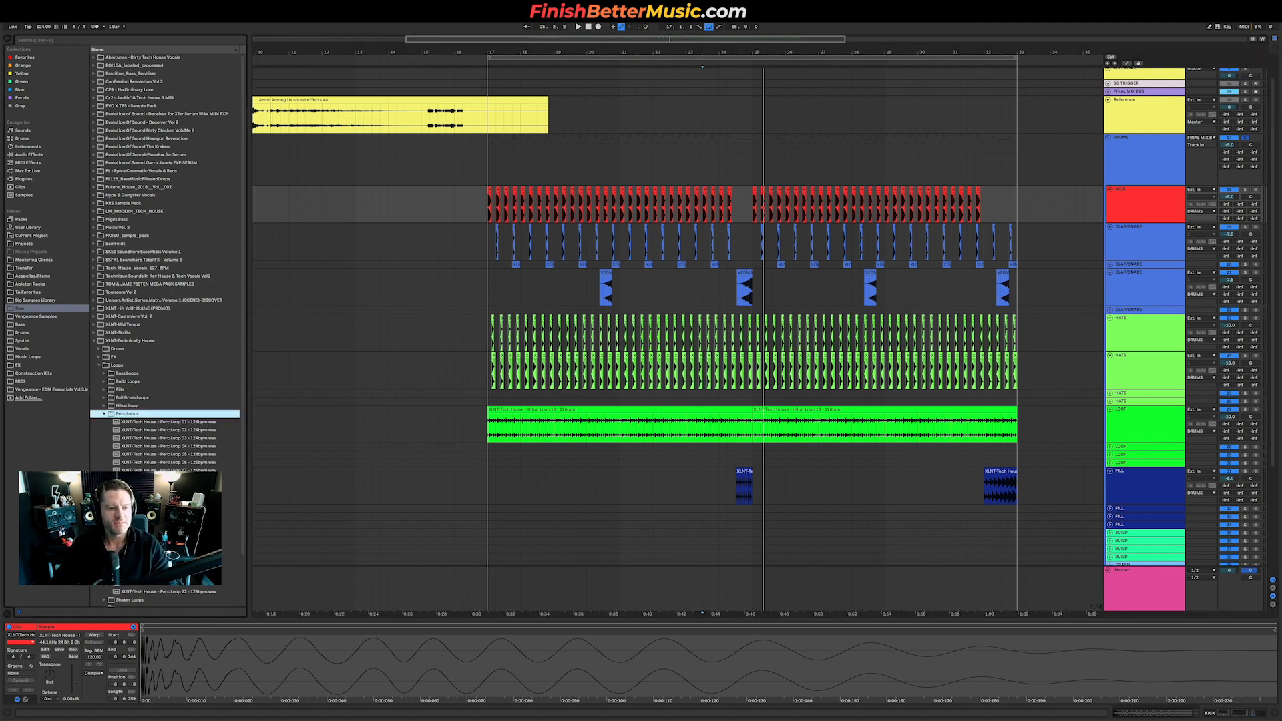
# Audition the XLNT perc loops, and place Perc Loop 08 on the second LOOP track from bar 25, extended to bar 33.
pyautogui.click(167, 495)
pyautogui.press('Up')
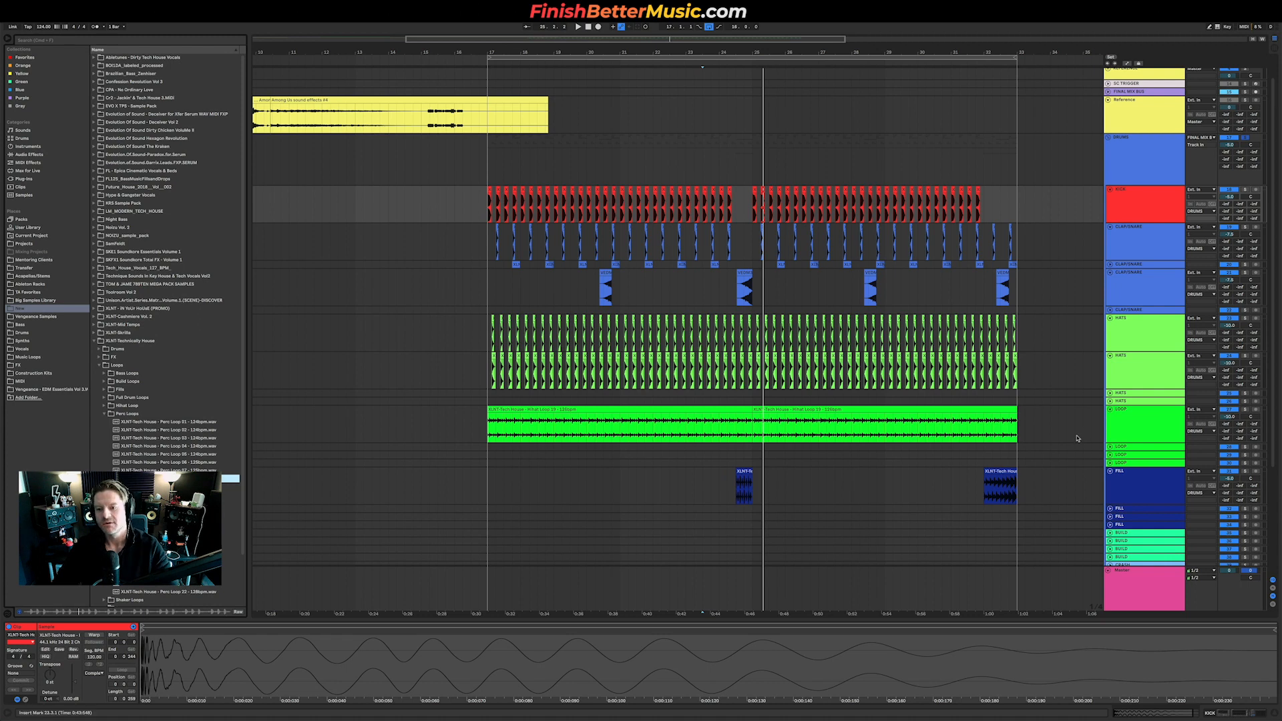
pyautogui.click(1110, 446)
pyautogui.moveTo(231, 479); pyautogui.dragTo(758, 471)
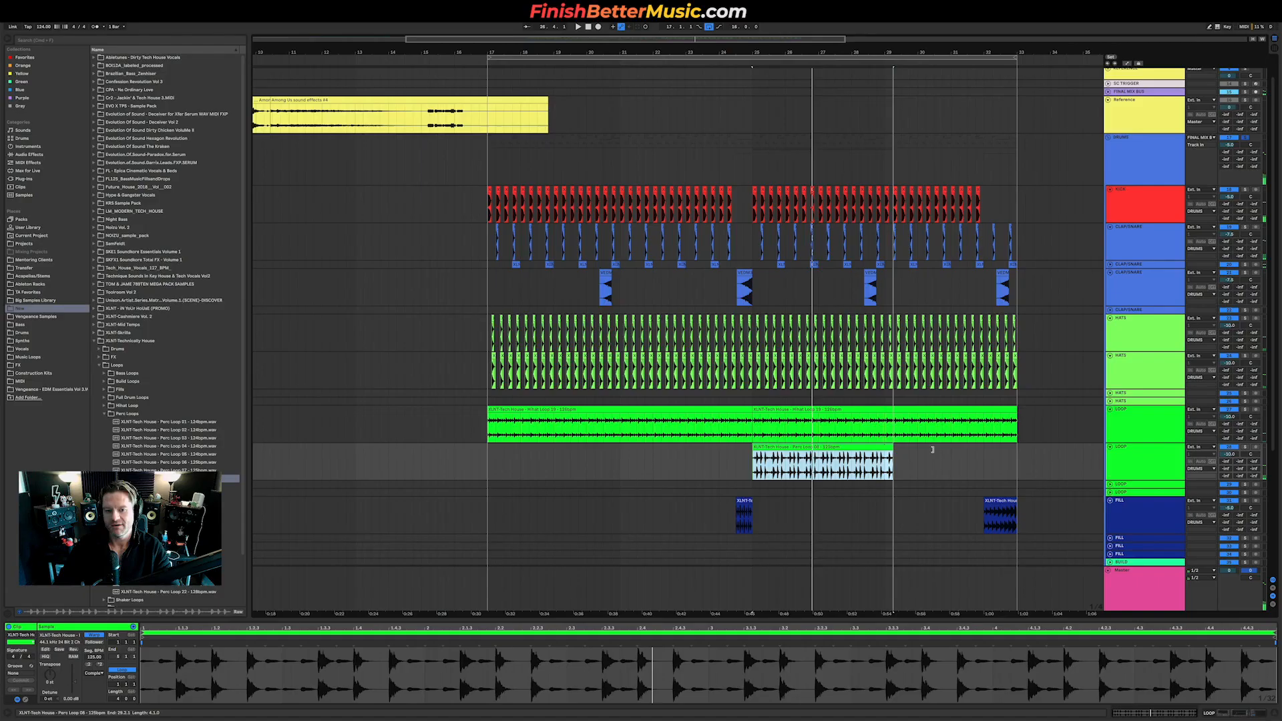
pyautogui.moveTo(891, 450); pyautogui.dragTo(1019, 450)
pyautogui.scroll(-4, 771, 107)
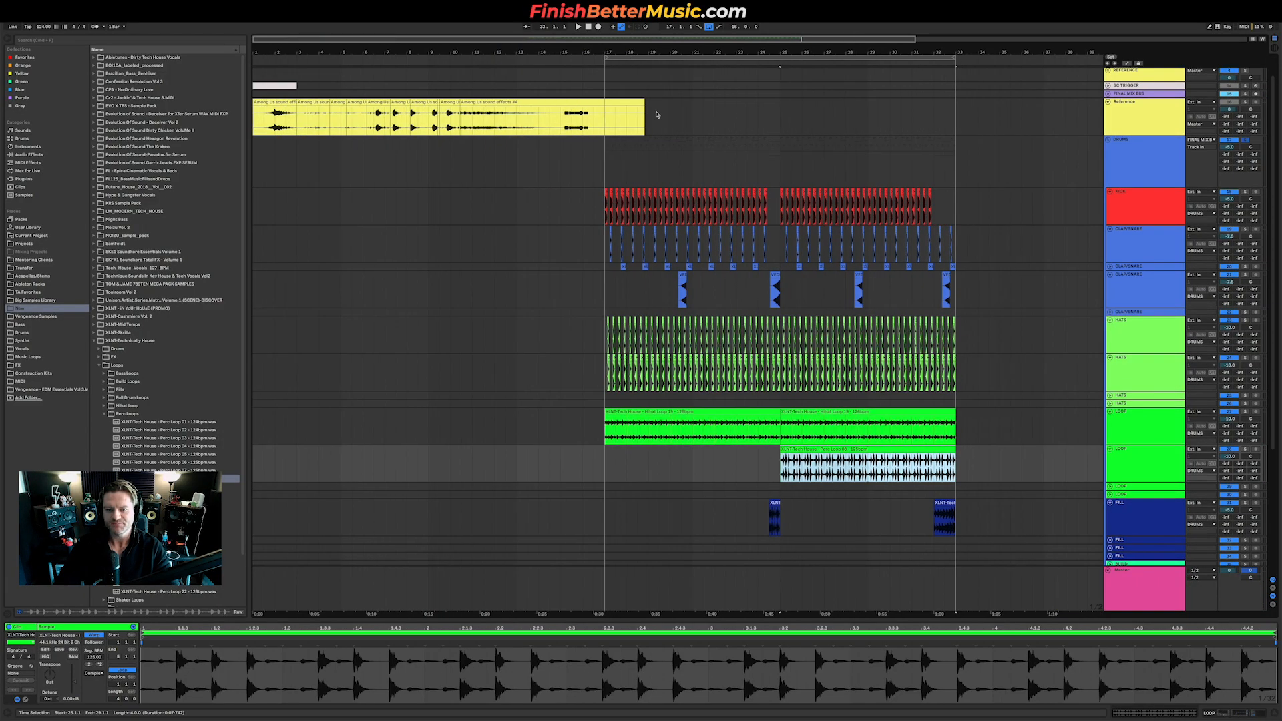
# Show the perc loop track's effects and play from bar 25 to examine its frequencies in the Spectrum.
pyautogui.moveTo(782, 472); pyautogui.dragTo(955, 478)
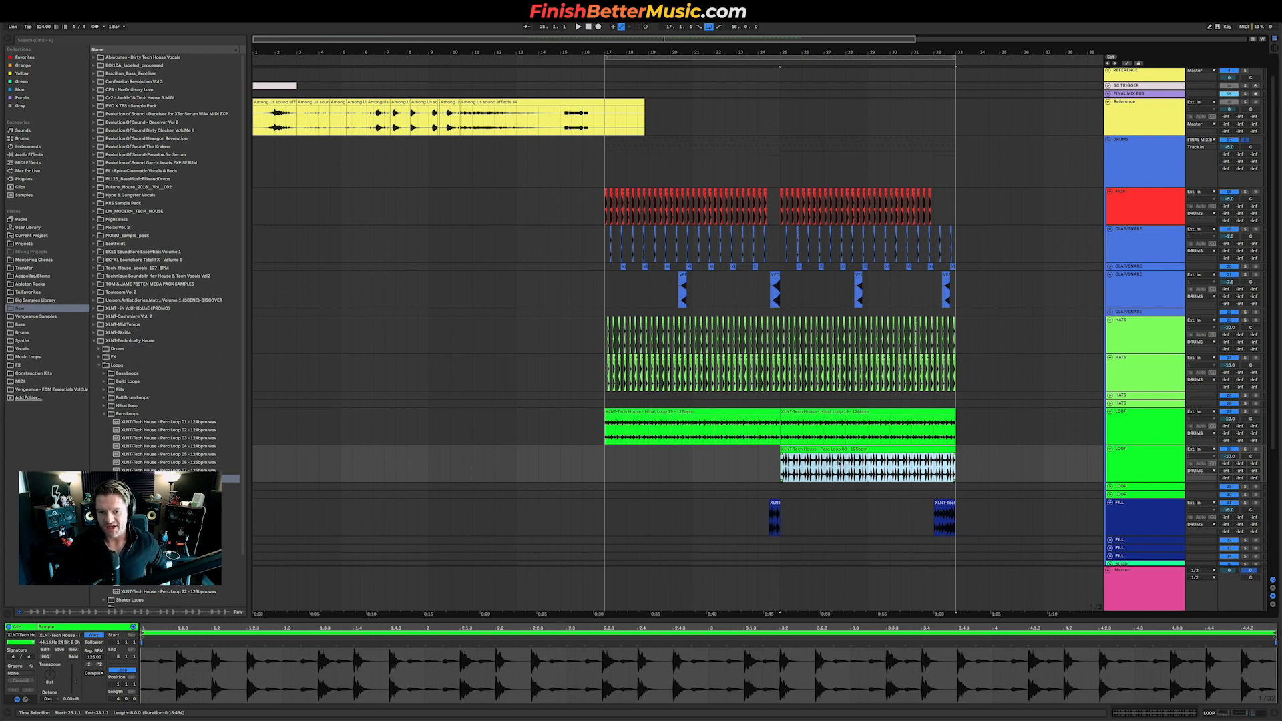
pyautogui.hotkey('shift', 'Tab')
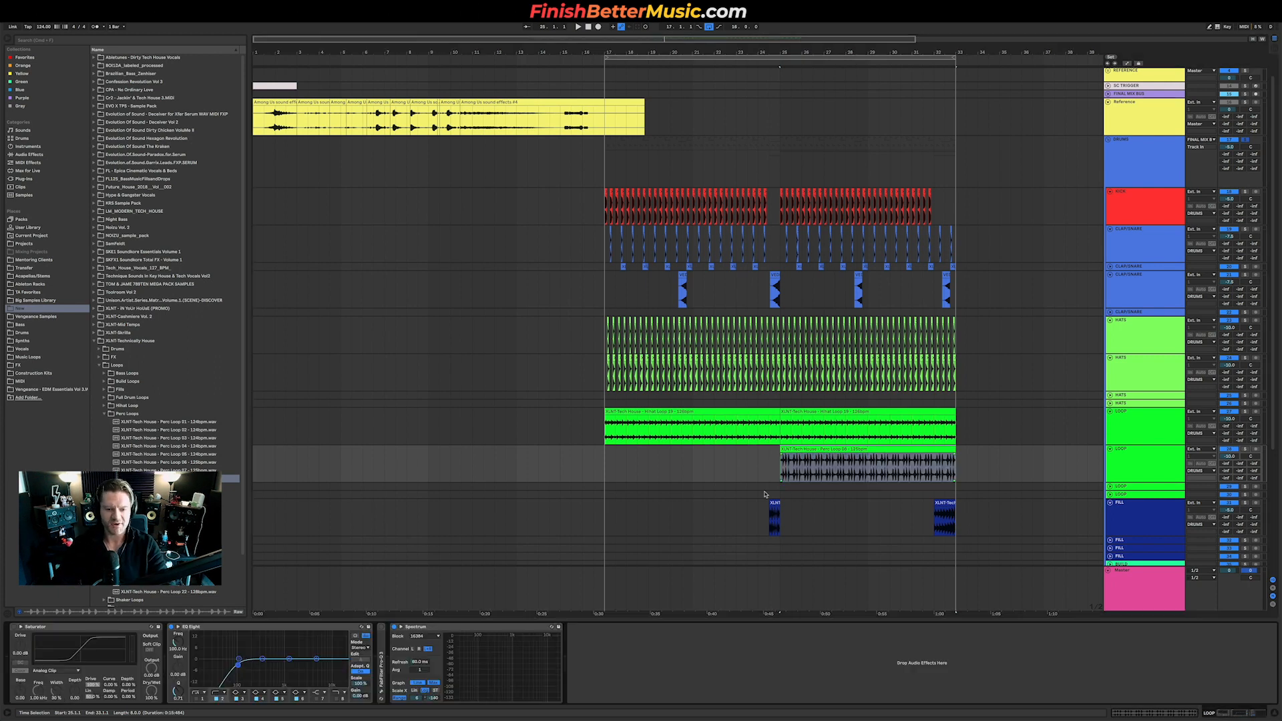
pyautogui.press('space')
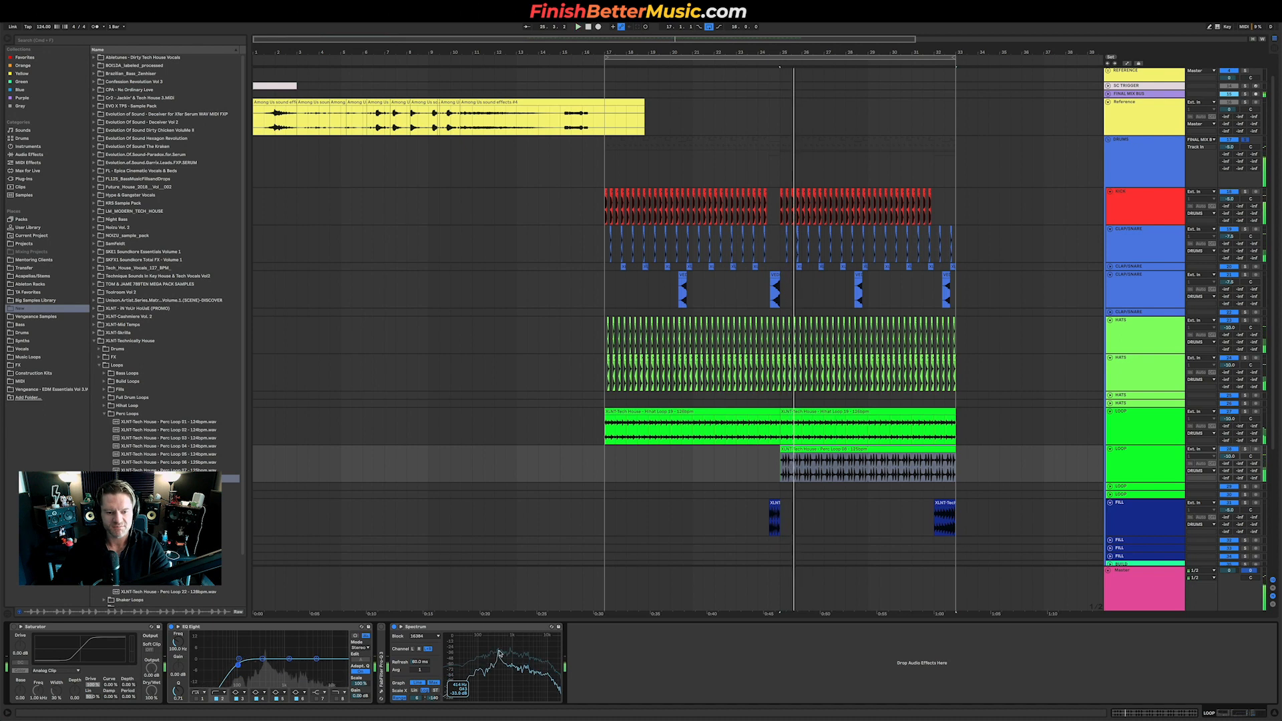
pyautogui.press('space')
pyautogui.press('space')
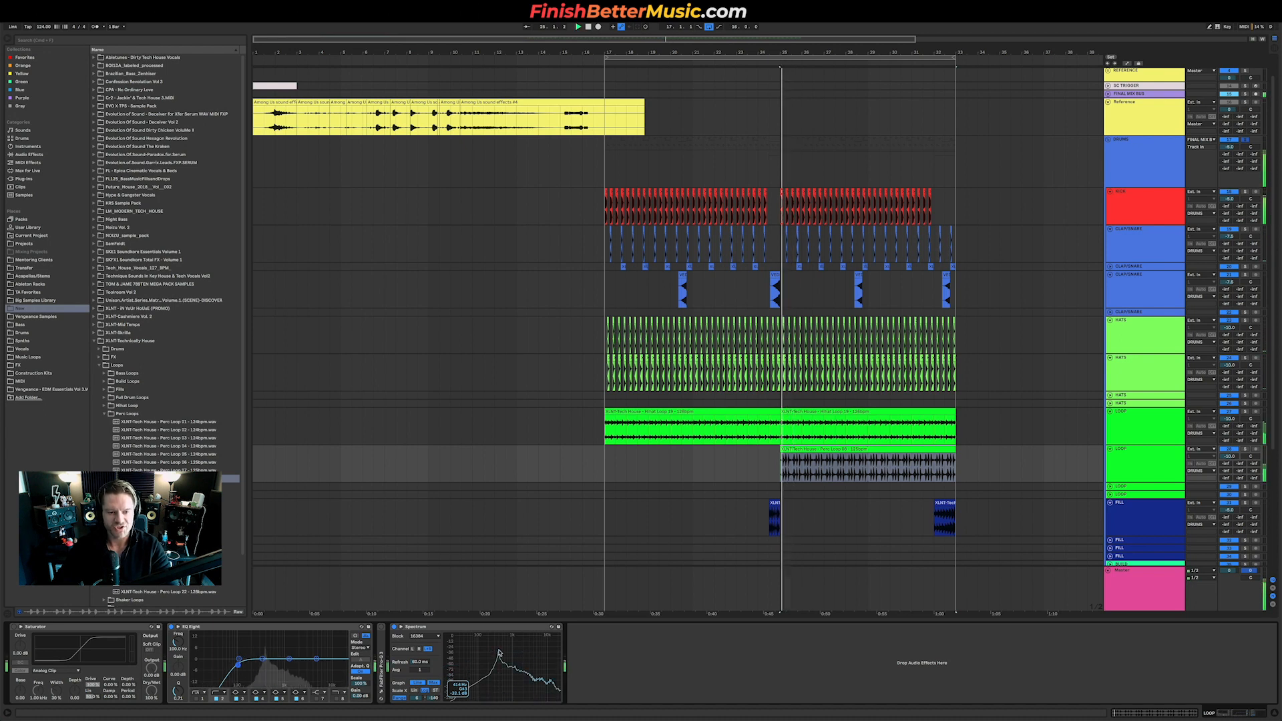
# Collapse the Perc Loops folder, and play from bar 24 into the perc loop's entry at bar 25.
pyautogui.click(835, 447)
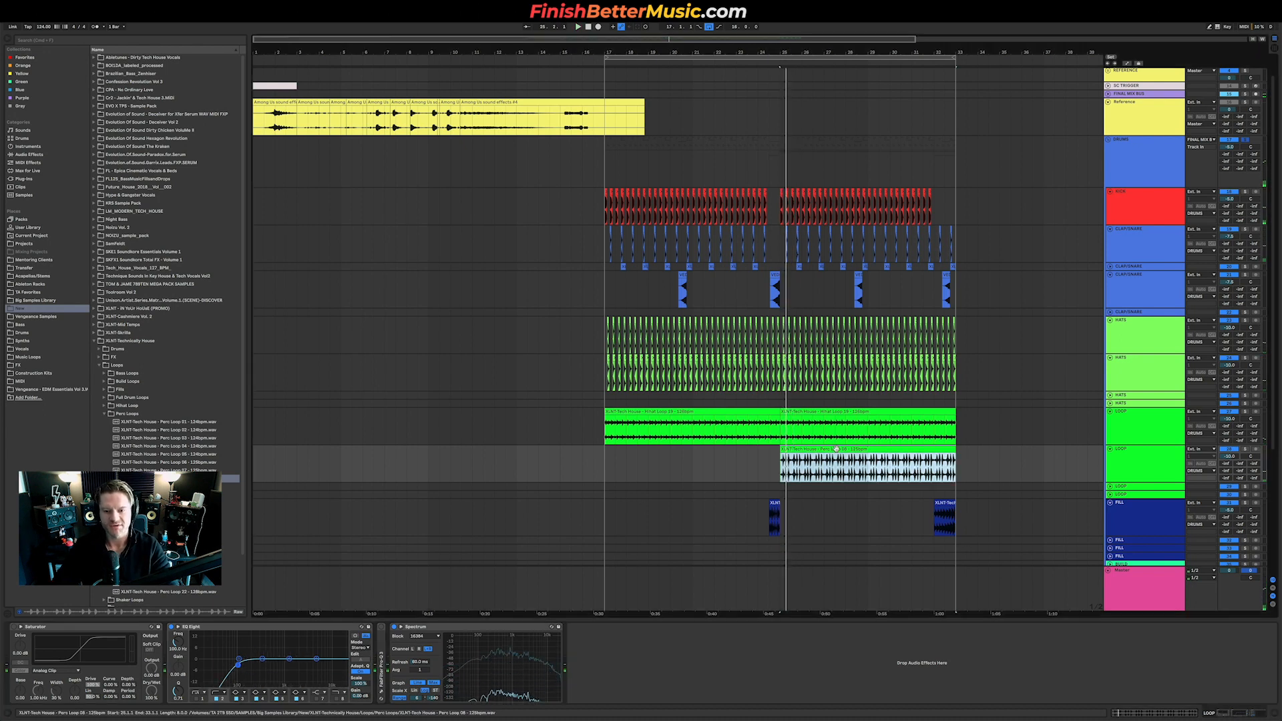
pyautogui.click(147, 415)
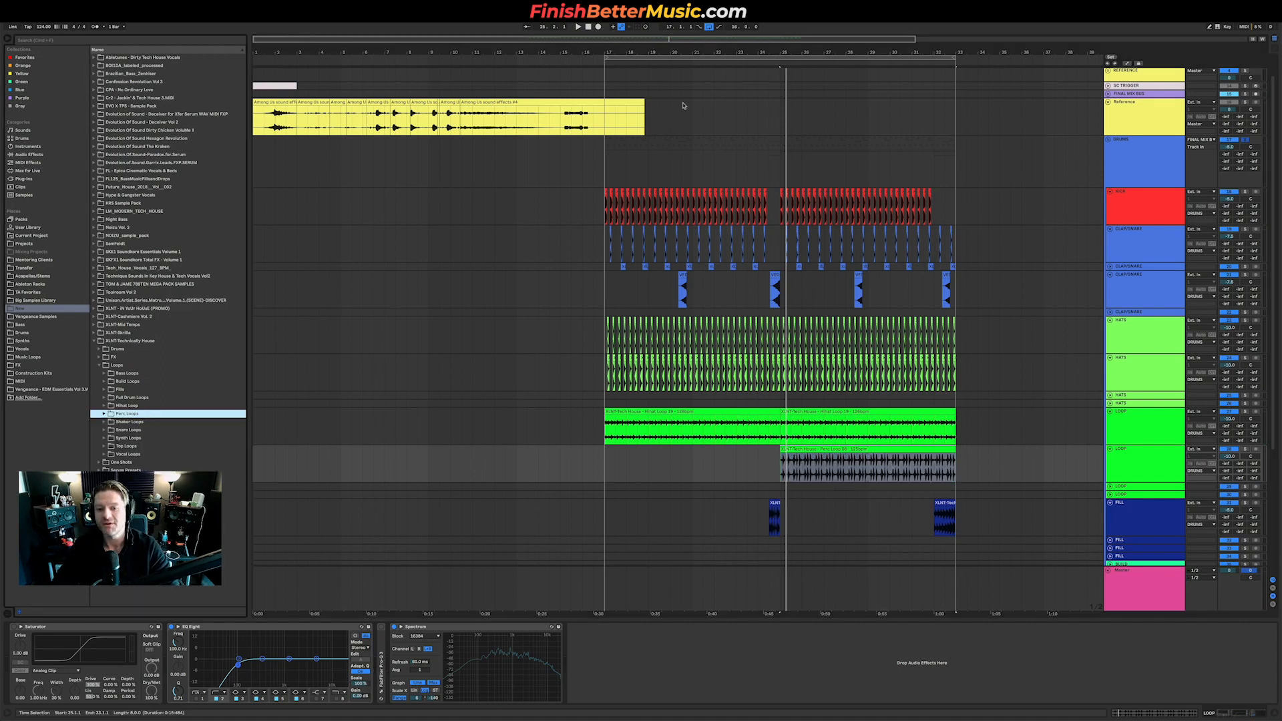
pyautogui.scroll(-2, 571, 347)
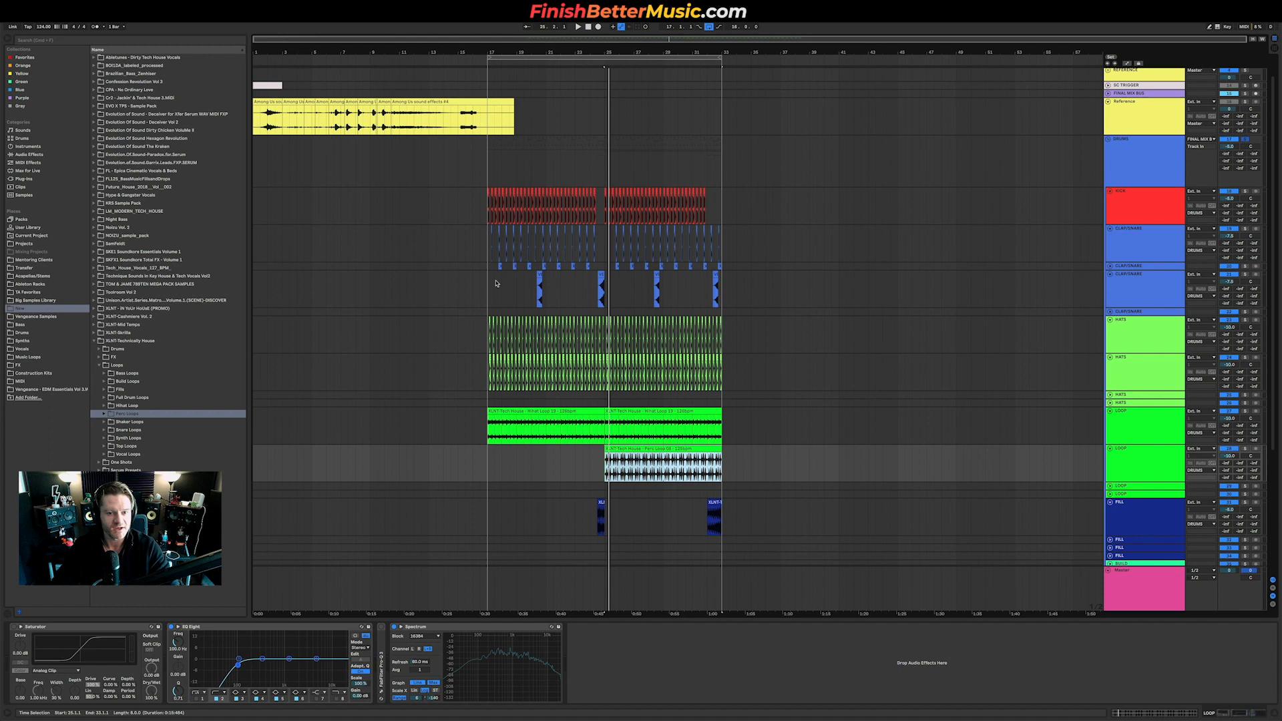
pyautogui.scroll(2, 529, 318)
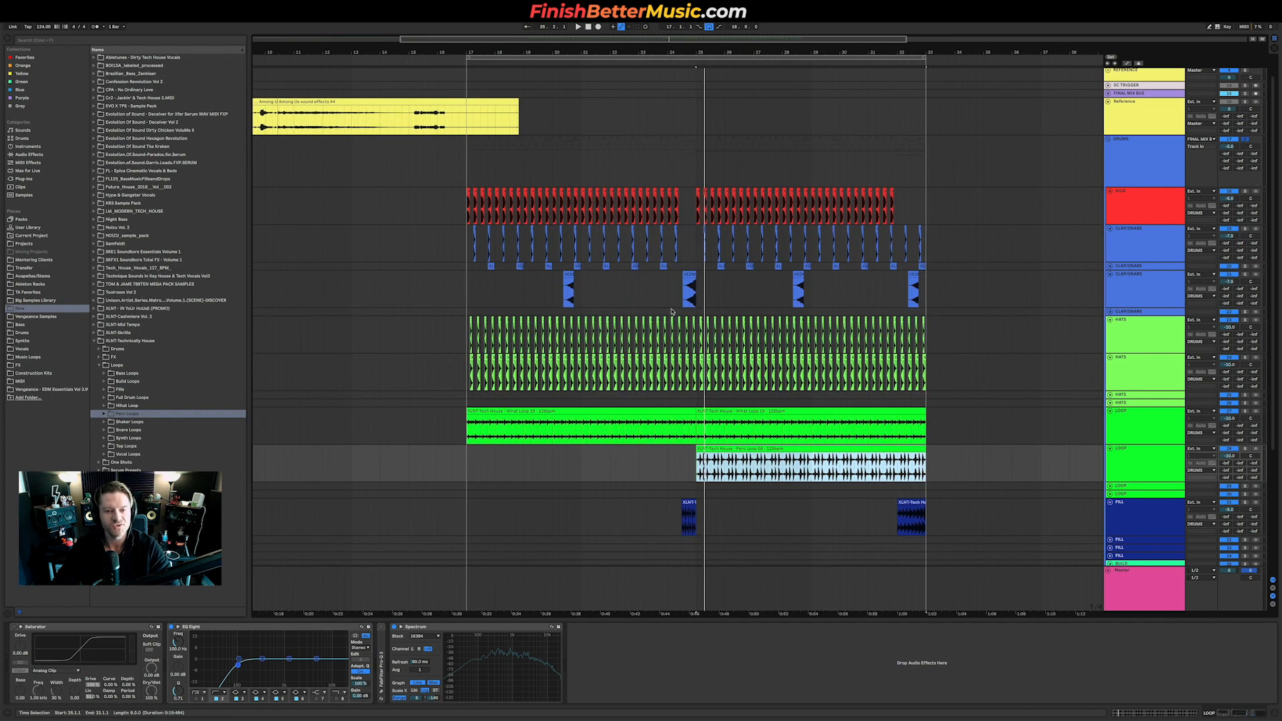
pyautogui.click(658, 455)
pyautogui.click(672, 448)
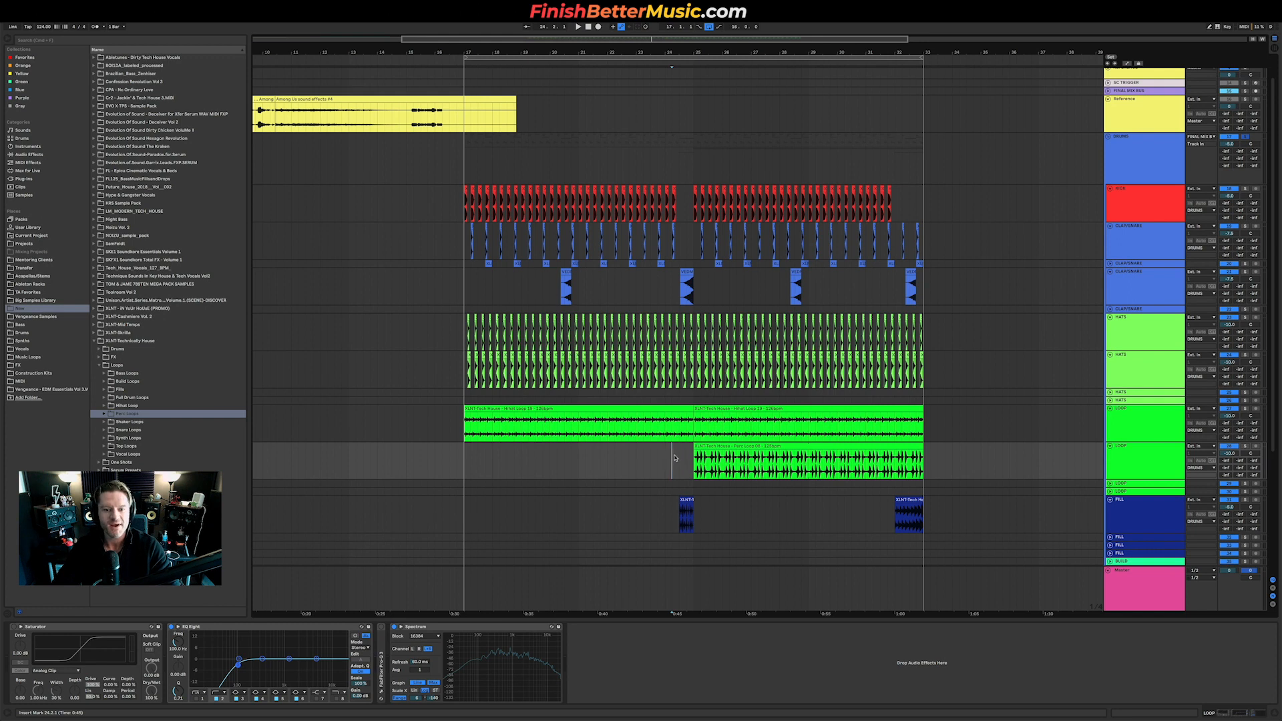
pyautogui.moveTo(669, 455); pyautogui.dragTo(684, 457)
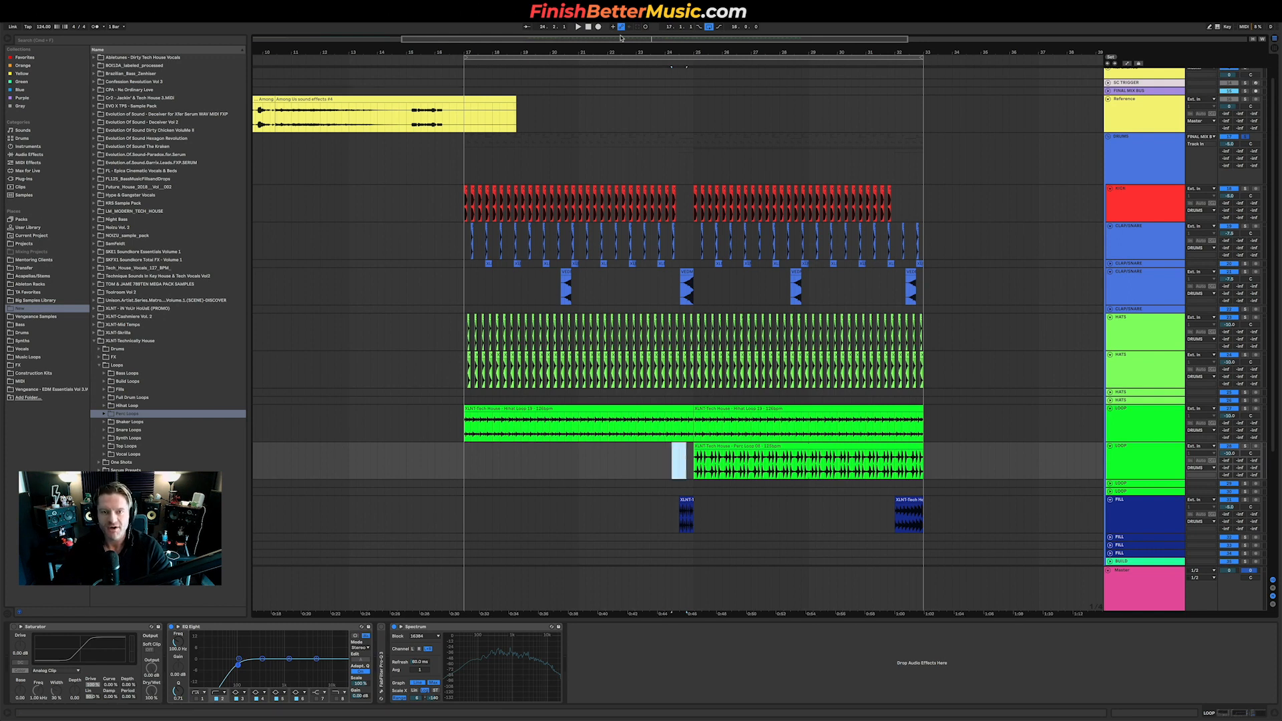
pyautogui.click(693, 461)
pyautogui.press('space')
# Audition the crash samples in the XLNT pack's Drums > Cymbals > Crashes folder.
pyautogui.scroll(-3, 698, 459)
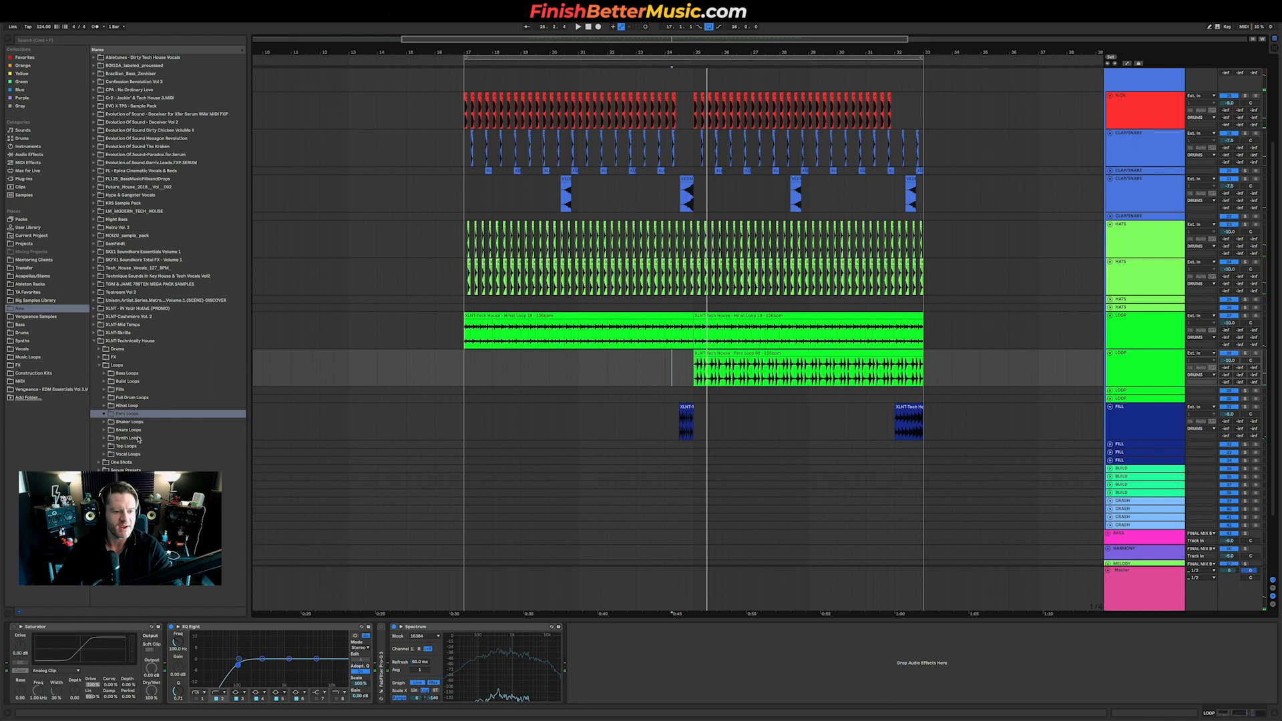
pyautogui.click(130, 462)
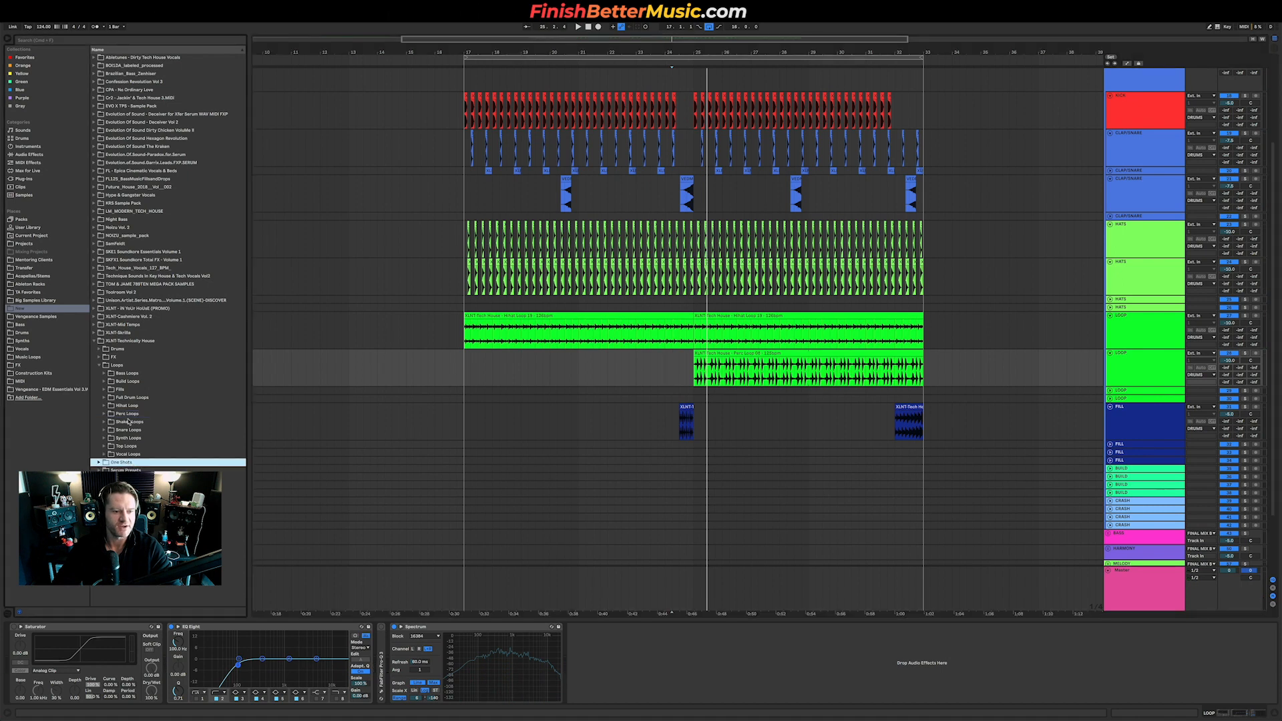
pyautogui.click(122, 348)
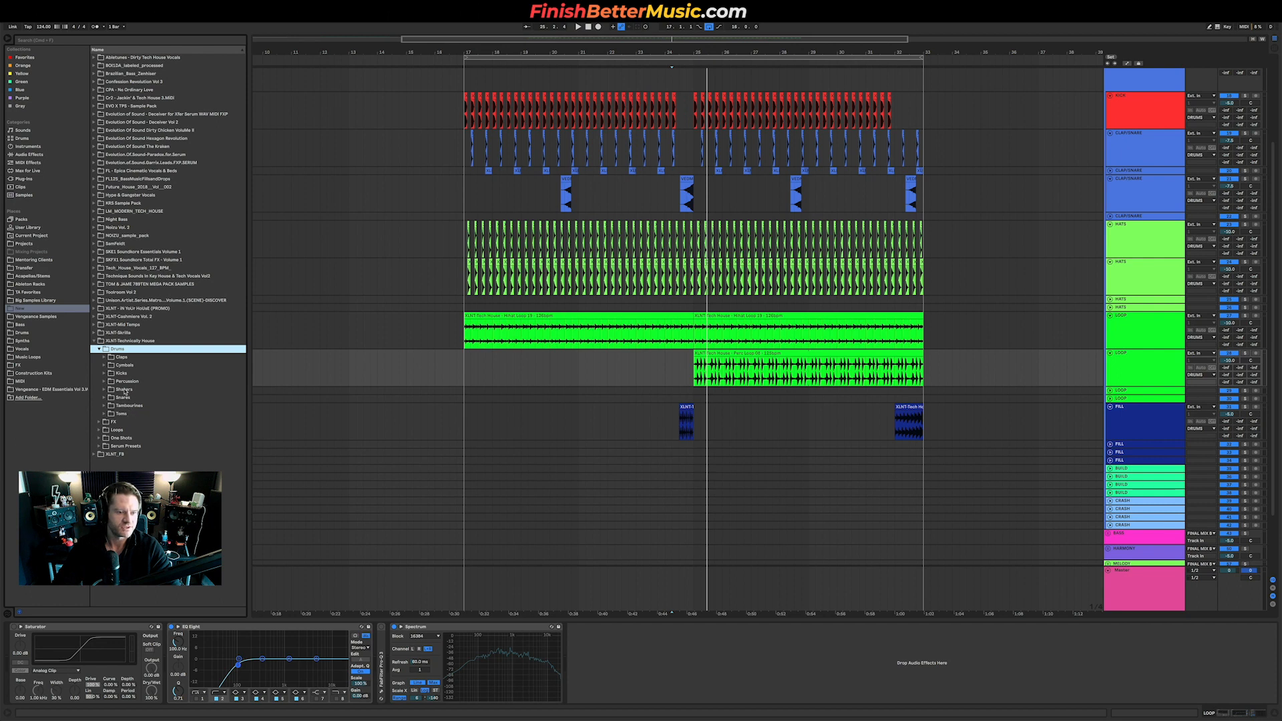
pyautogui.click(124, 366)
pyautogui.click(128, 381)
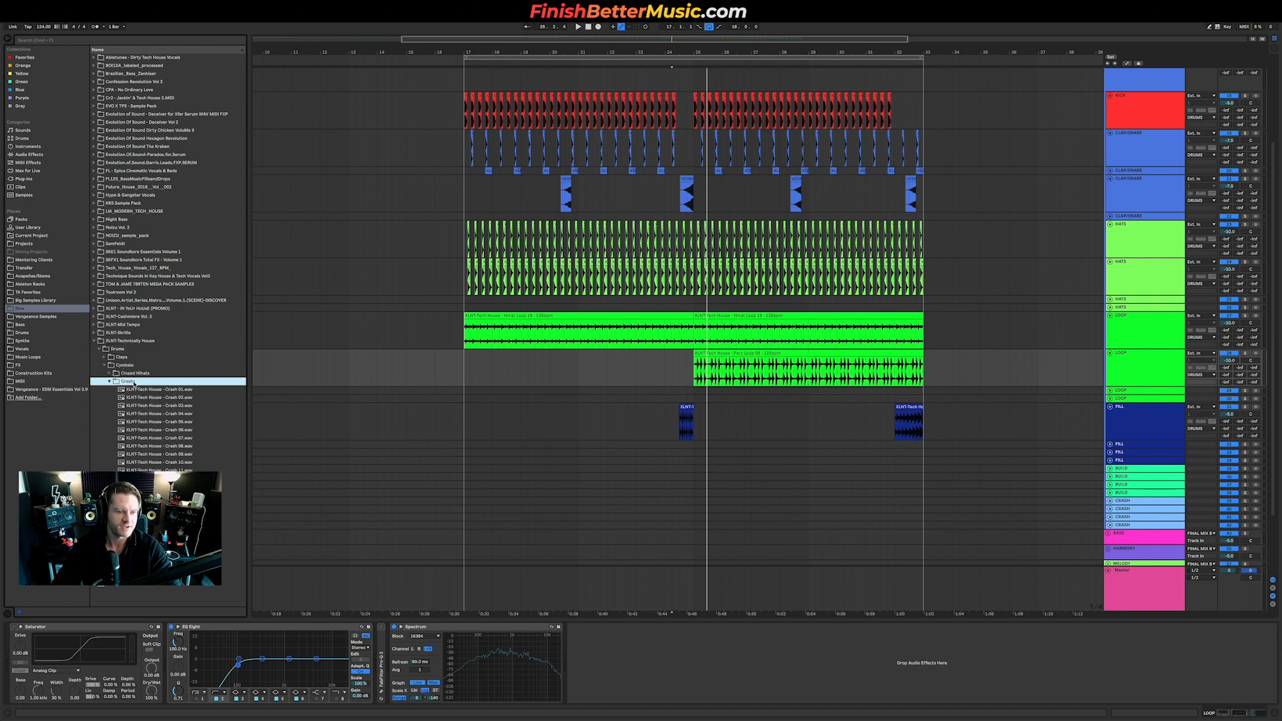
pyautogui.click(160, 406)
pyautogui.click(182, 454)
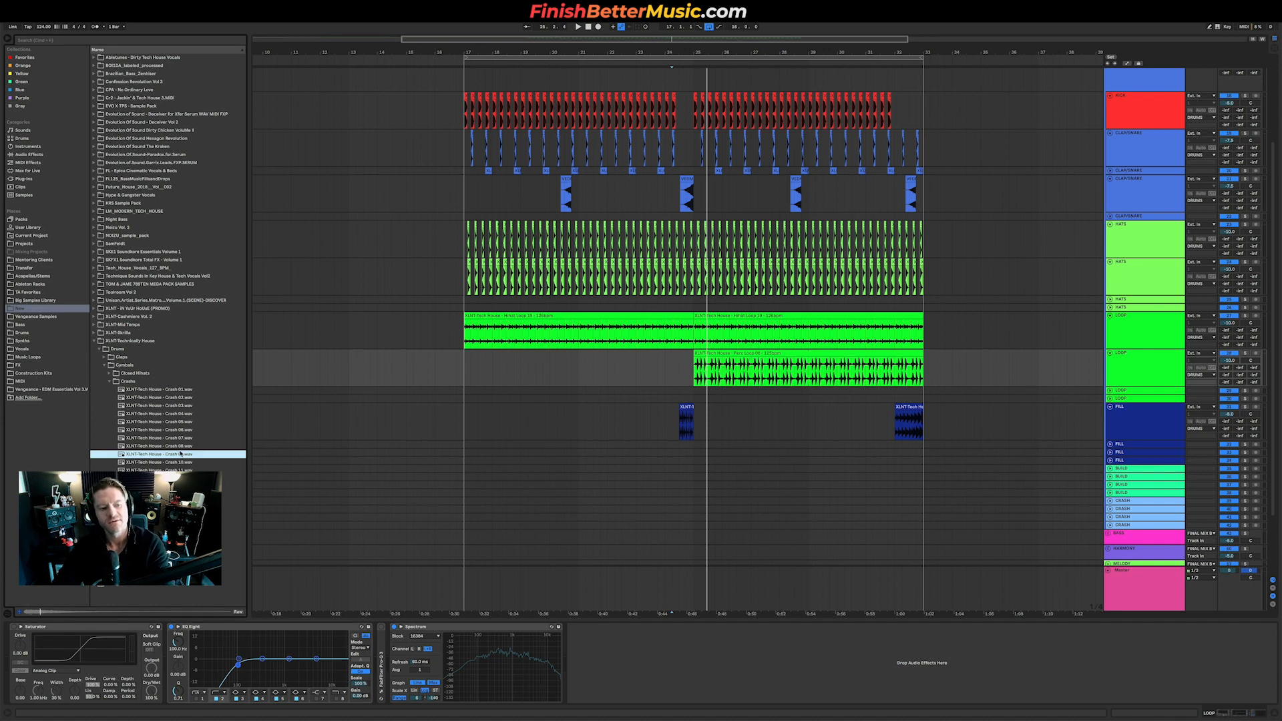
# Place XLNT Crash 09 on the first CRASH track at bars 17 and 25, and collapse the expanded drum tracks.
pyautogui.click(1109, 501)
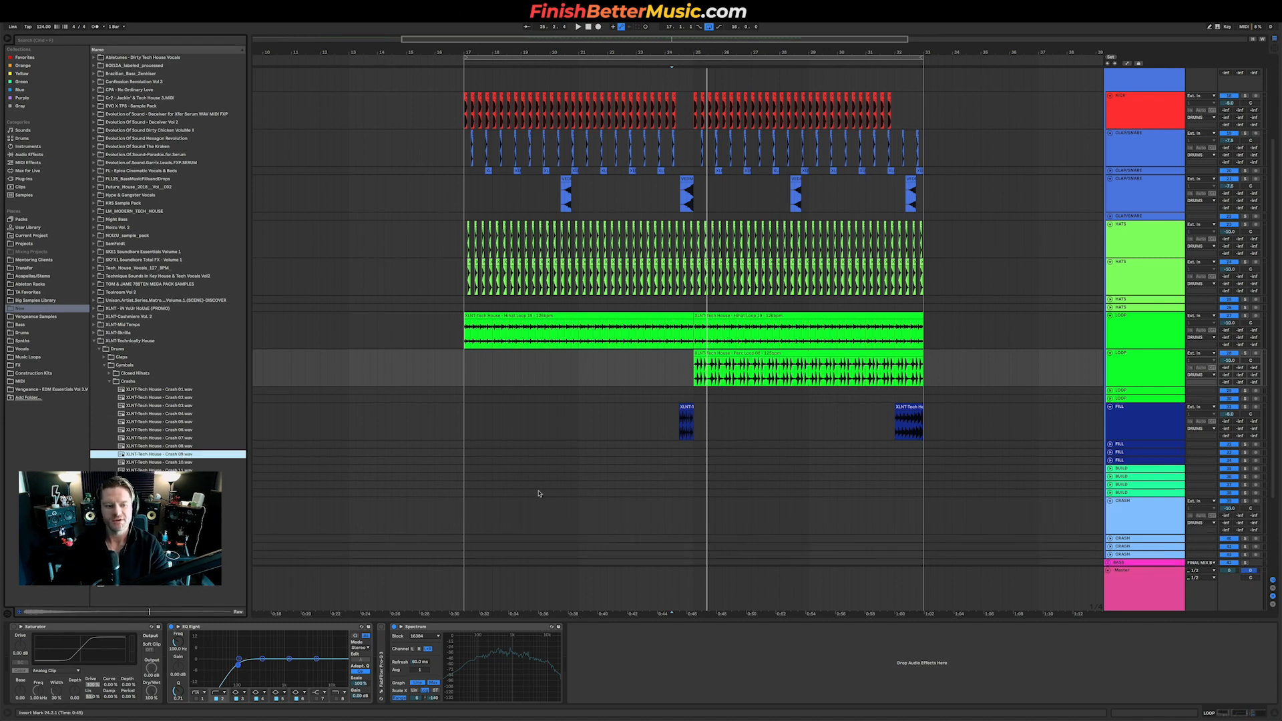
pyautogui.moveTo(179, 461); pyautogui.dragTo(469, 516)
pyautogui.click(180, 462)
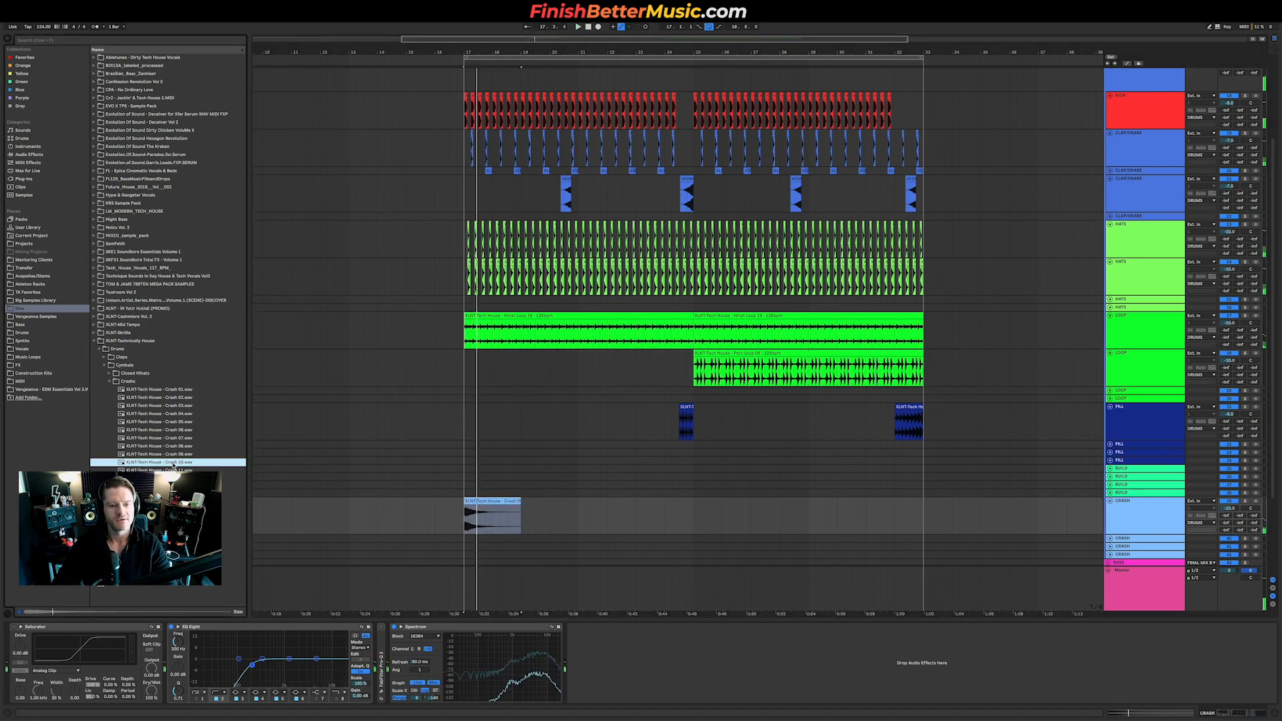
pyautogui.moveTo(180, 454); pyautogui.dragTo(697, 512)
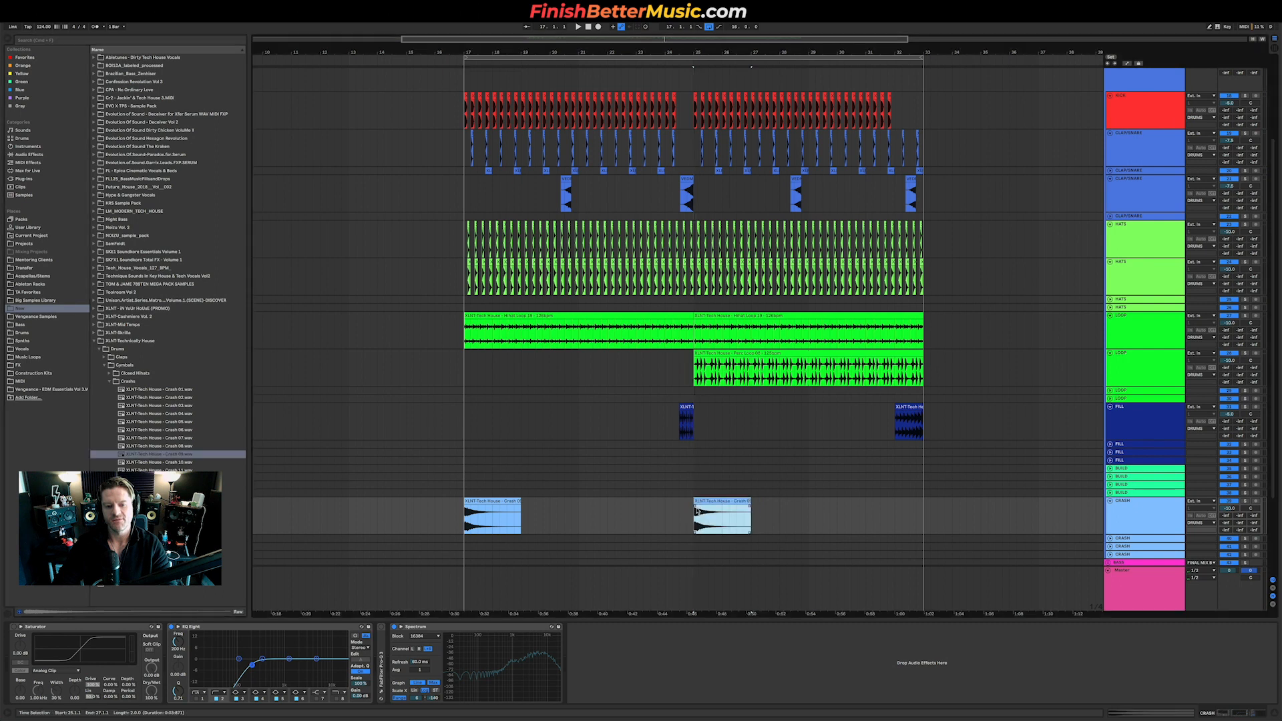
pyautogui.scroll(-3, 606, 476)
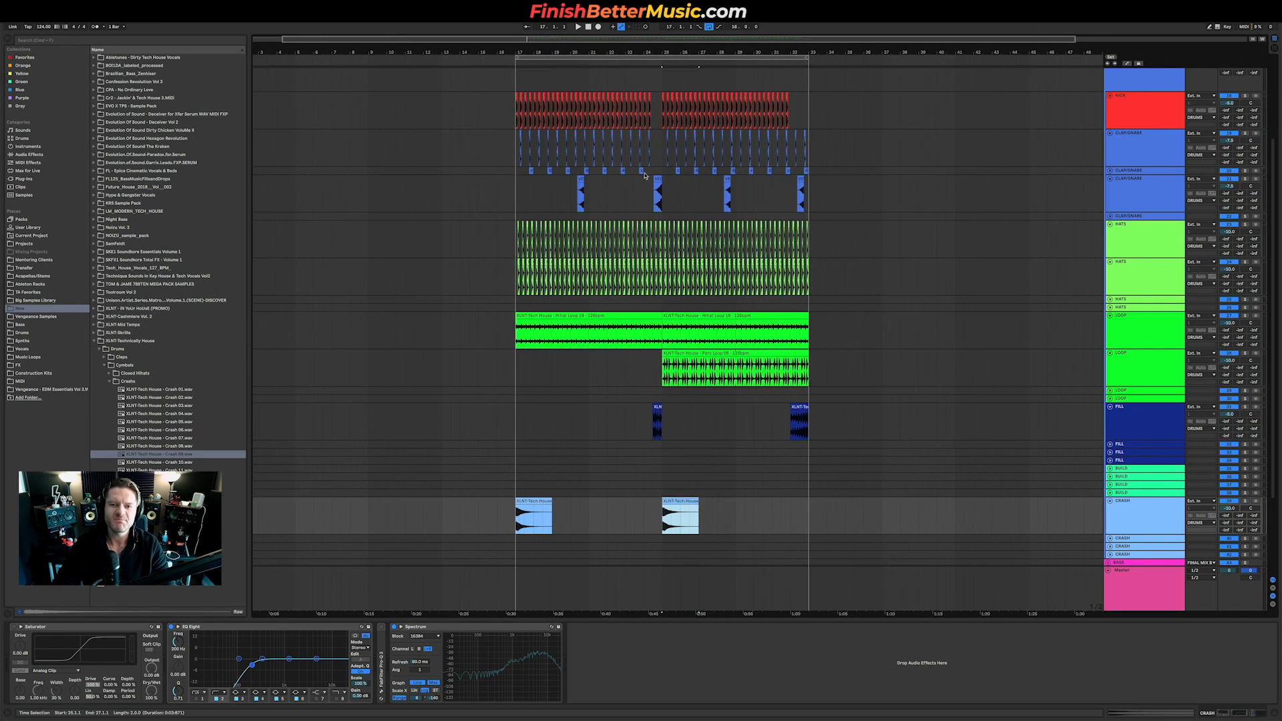
pyautogui.keyDown('alt'); pyautogui.click(1110, 181); pyautogui.keyUp('alt')
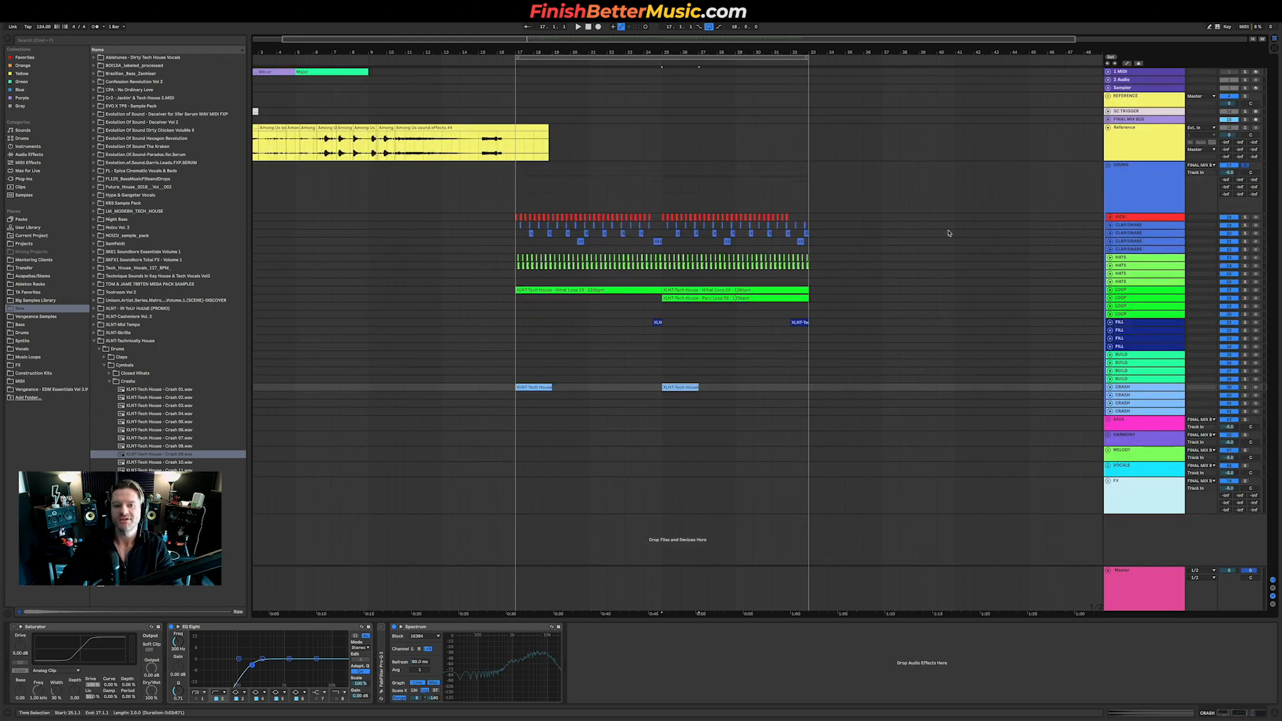
# Audition the full drum loops in the XLNT pack's Loops folder.
pyautogui.click(138, 382)
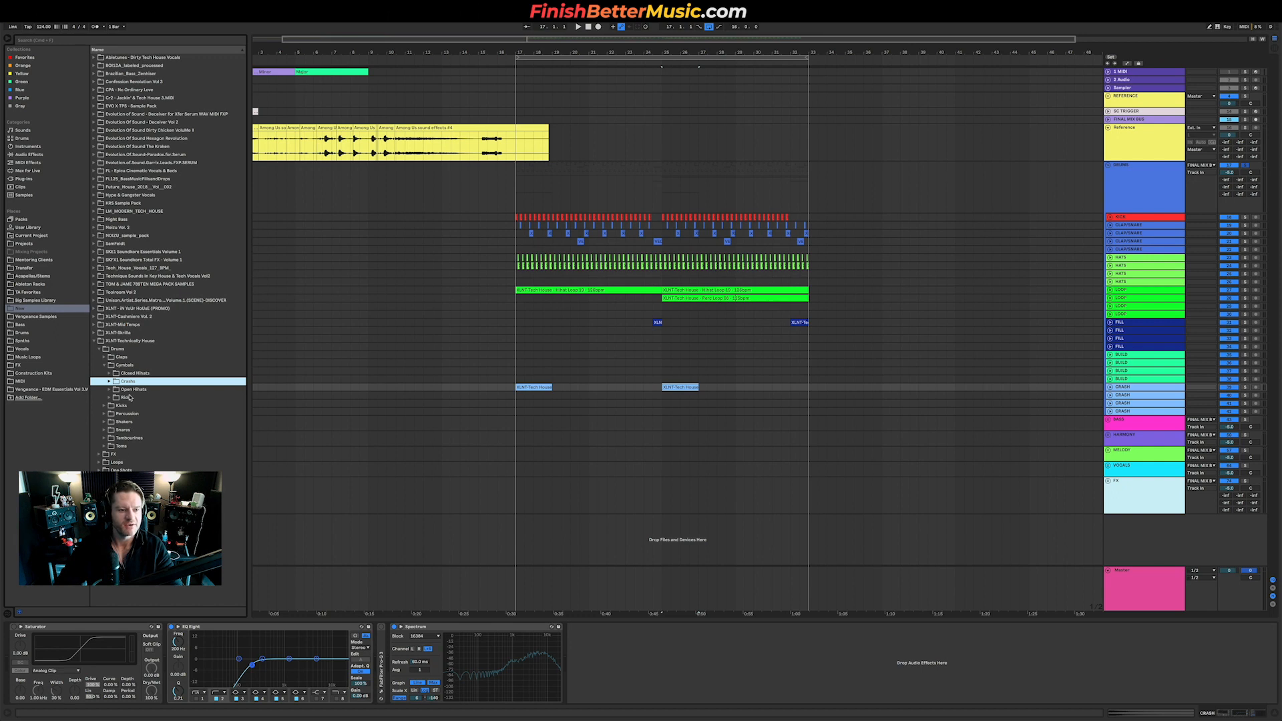
pyautogui.click(126, 462)
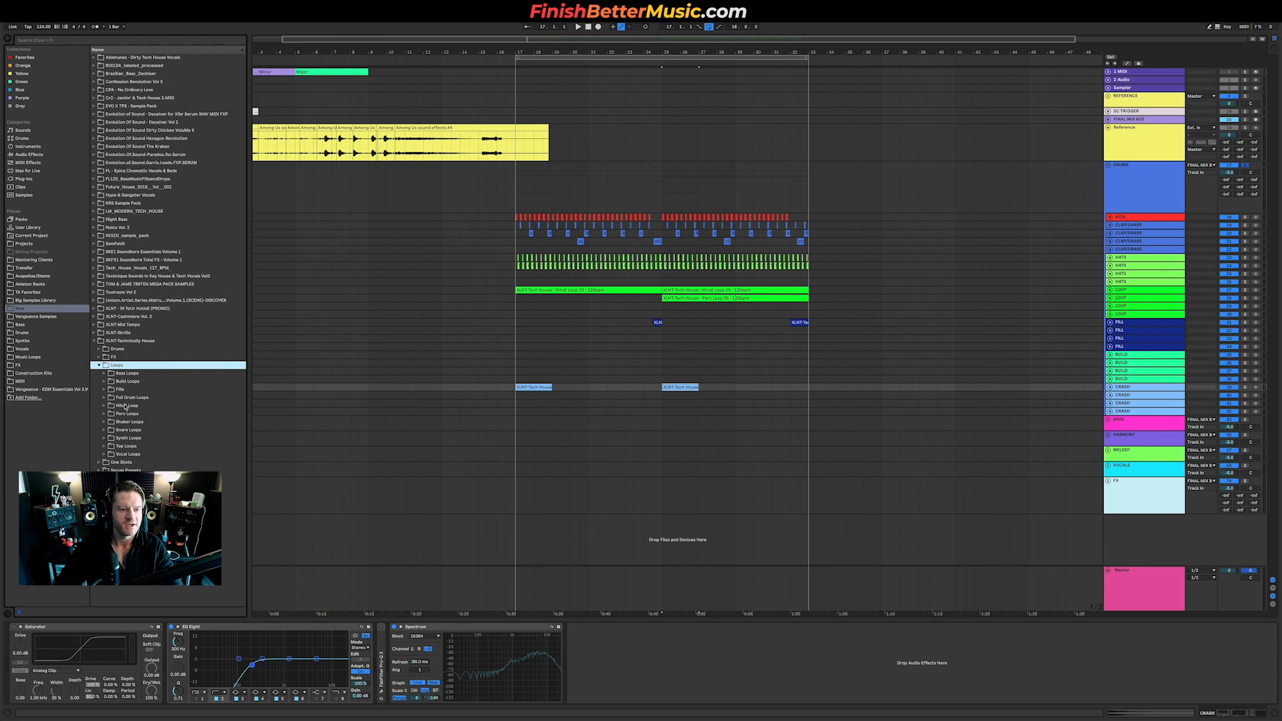
pyautogui.click(134, 401)
pyautogui.click(167, 429)
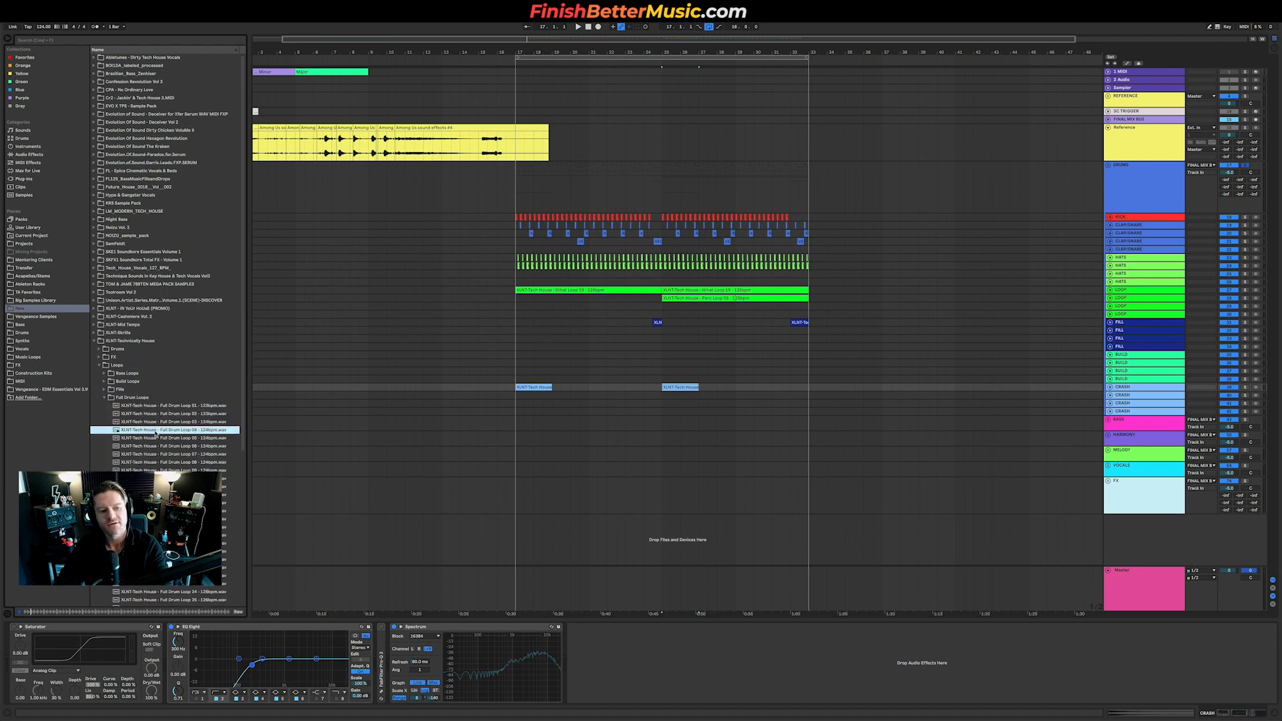
pyautogui.click(145, 398)
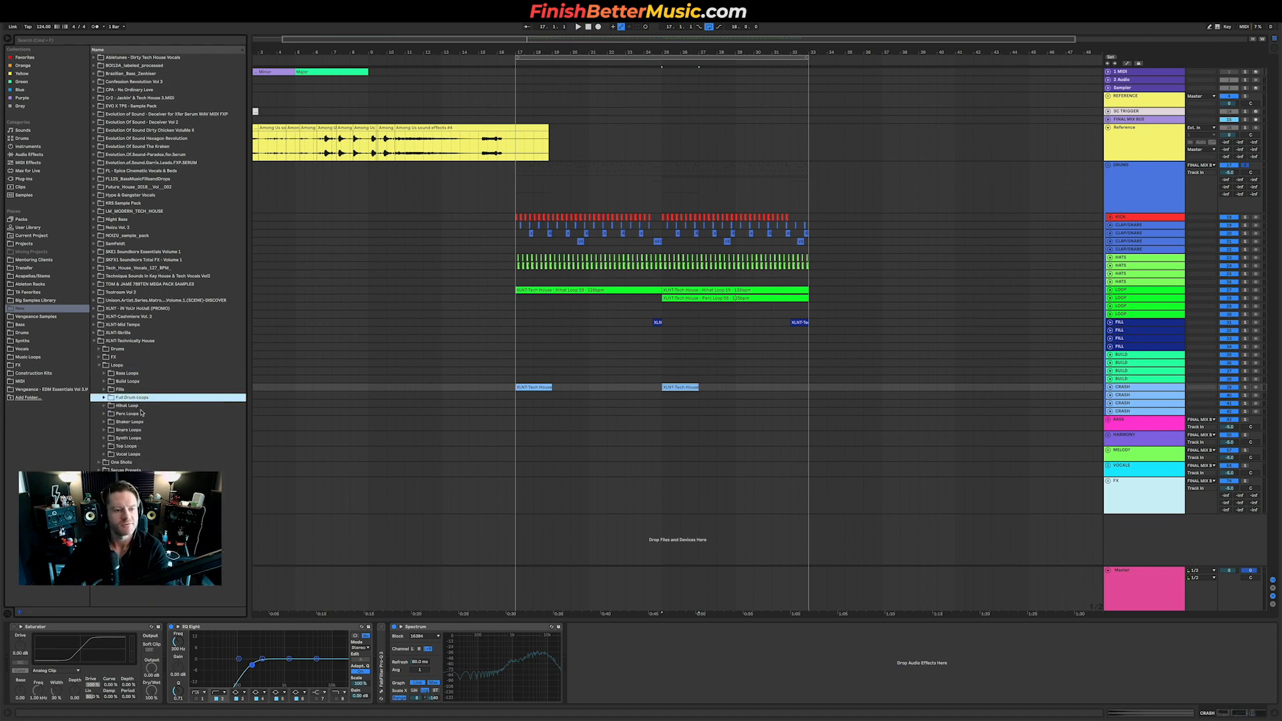
# Audition several fills from the XLNT pack's Fills folder.
pyautogui.click(125, 390)
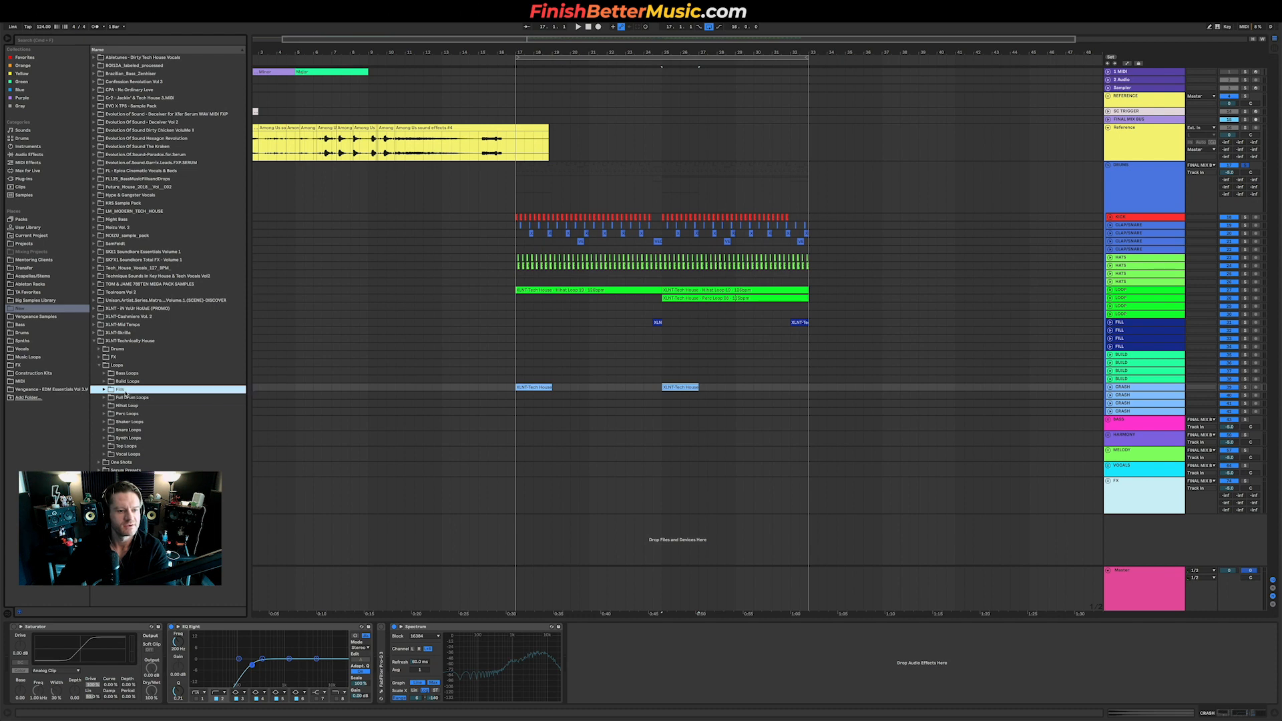
pyautogui.click(144, 503)
pyautogui.press('Down')
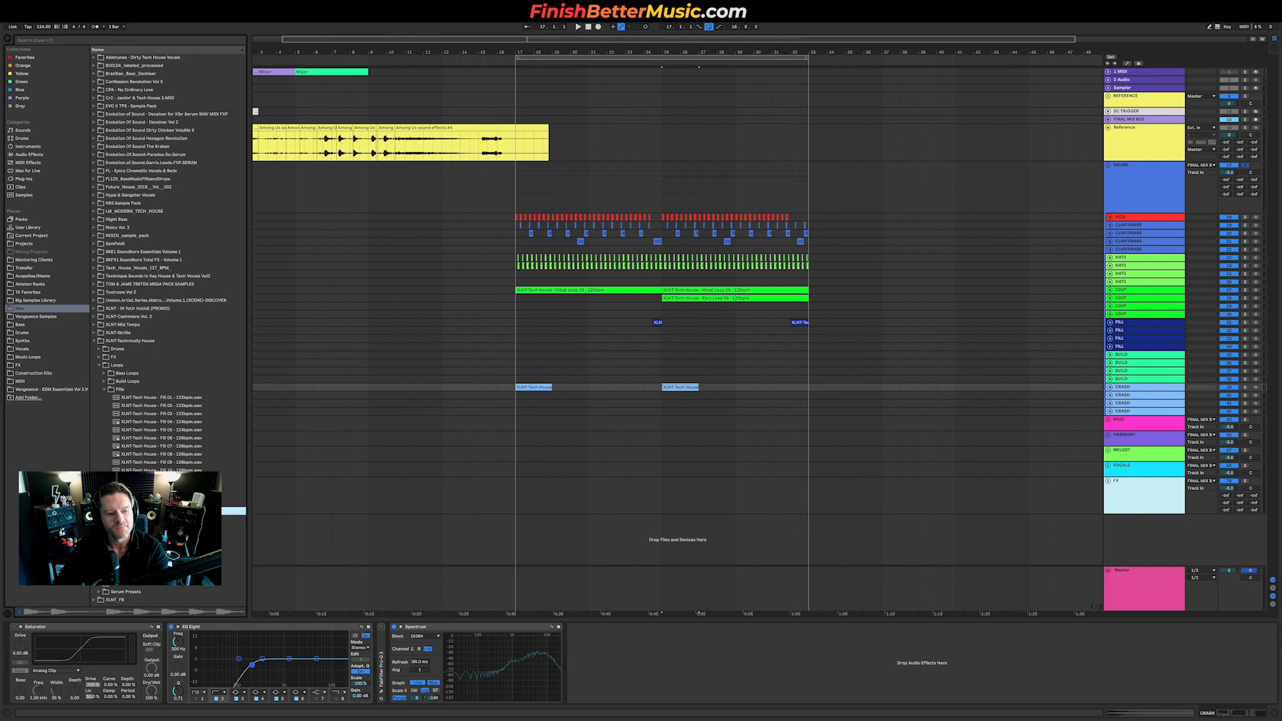
pyautogui.click(137, 575)
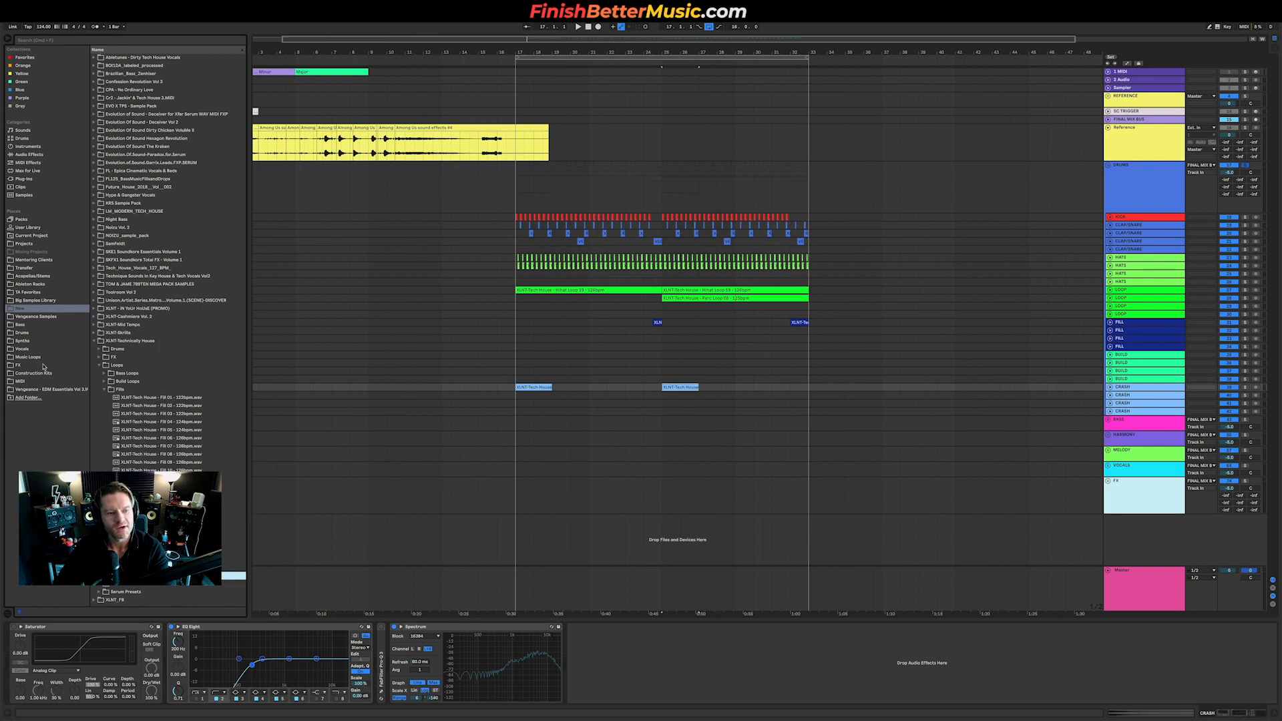
# Place VEDM2 Long Fill 005 from the Vengeance EDM Essentials long fills on the third BUILD track at bar 9.
pyautogui.click(50, 389)
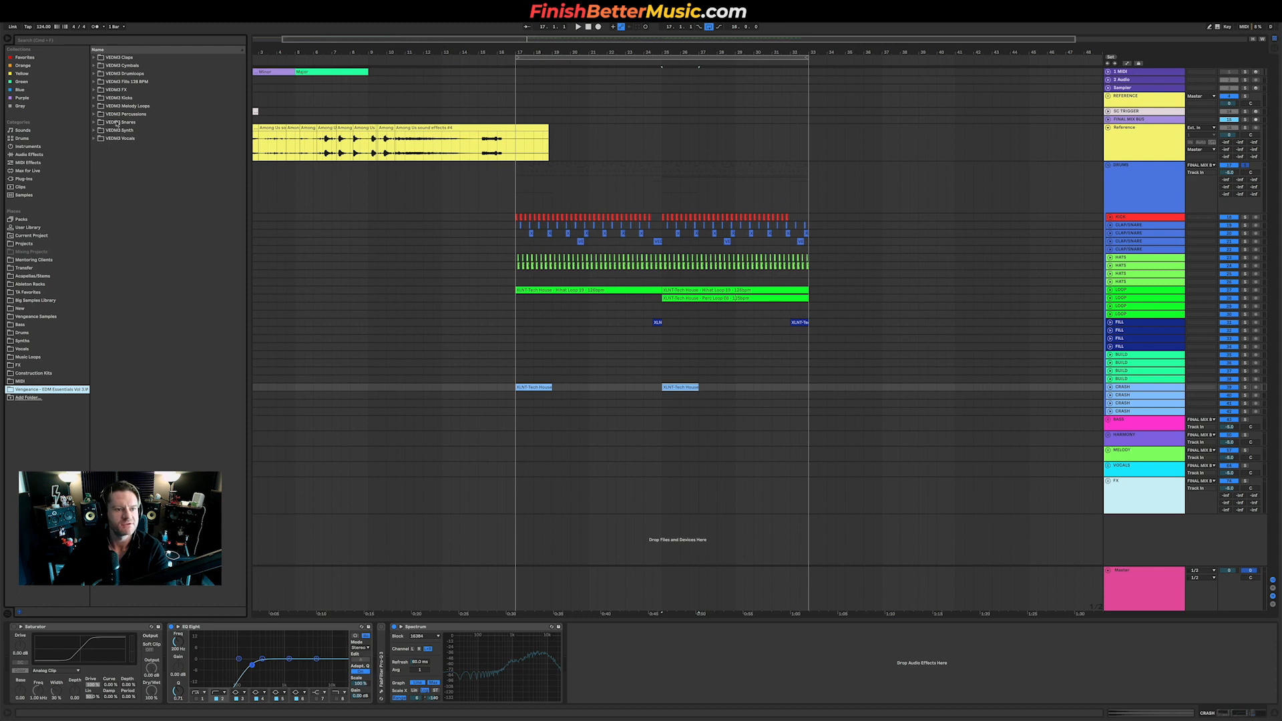
pyautogui.doubleClick(131, 83)
pyautogui.doubleClick(143, 92)
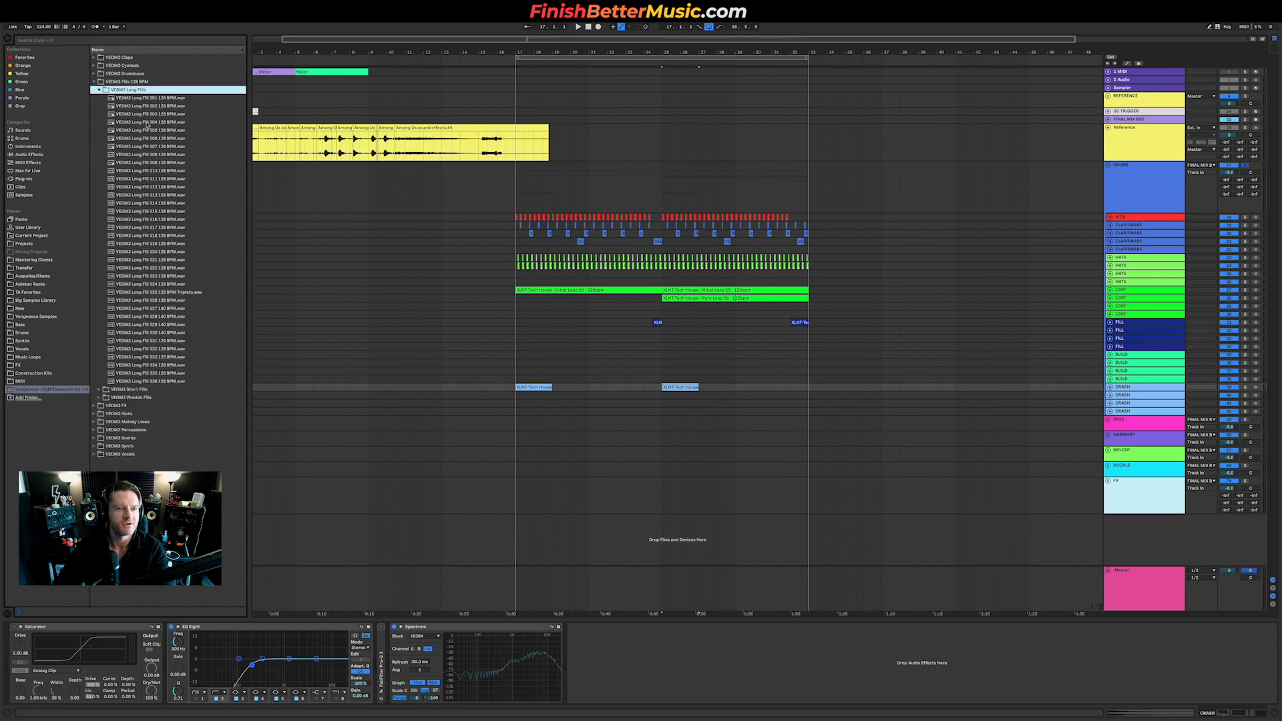
pyautogui.click(143, 130)
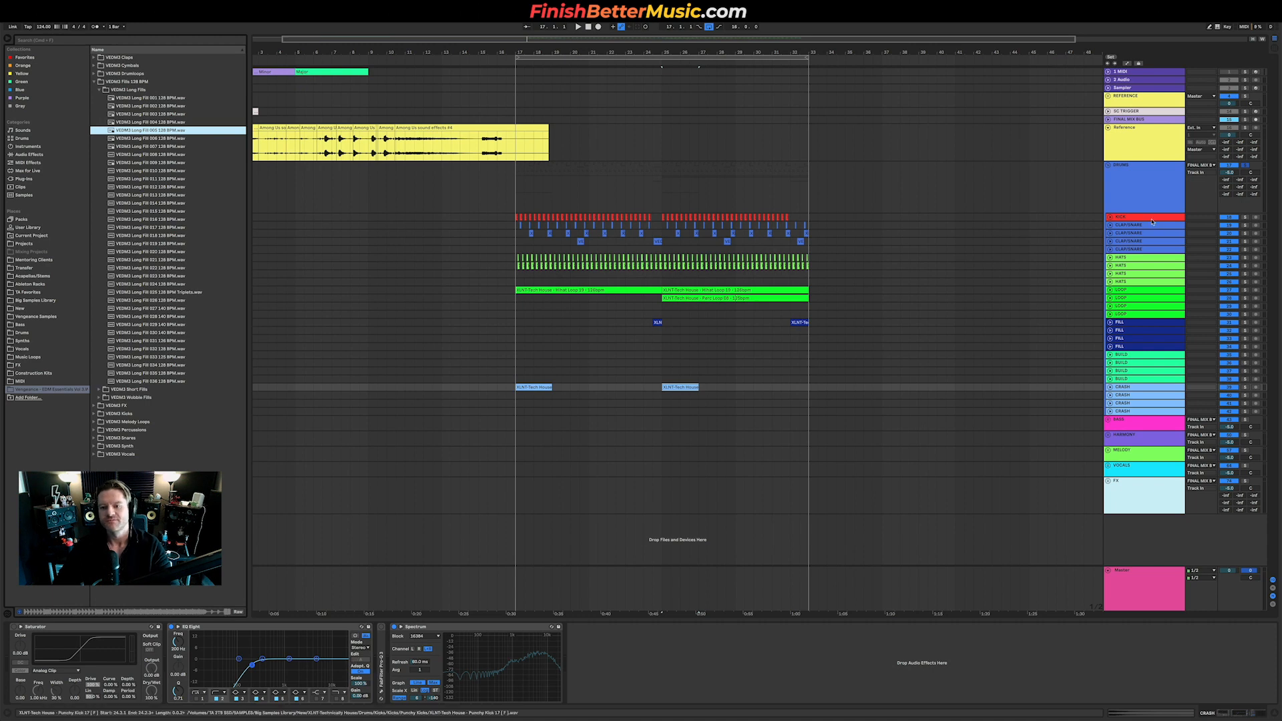
pyautogui.click(1110, 371)
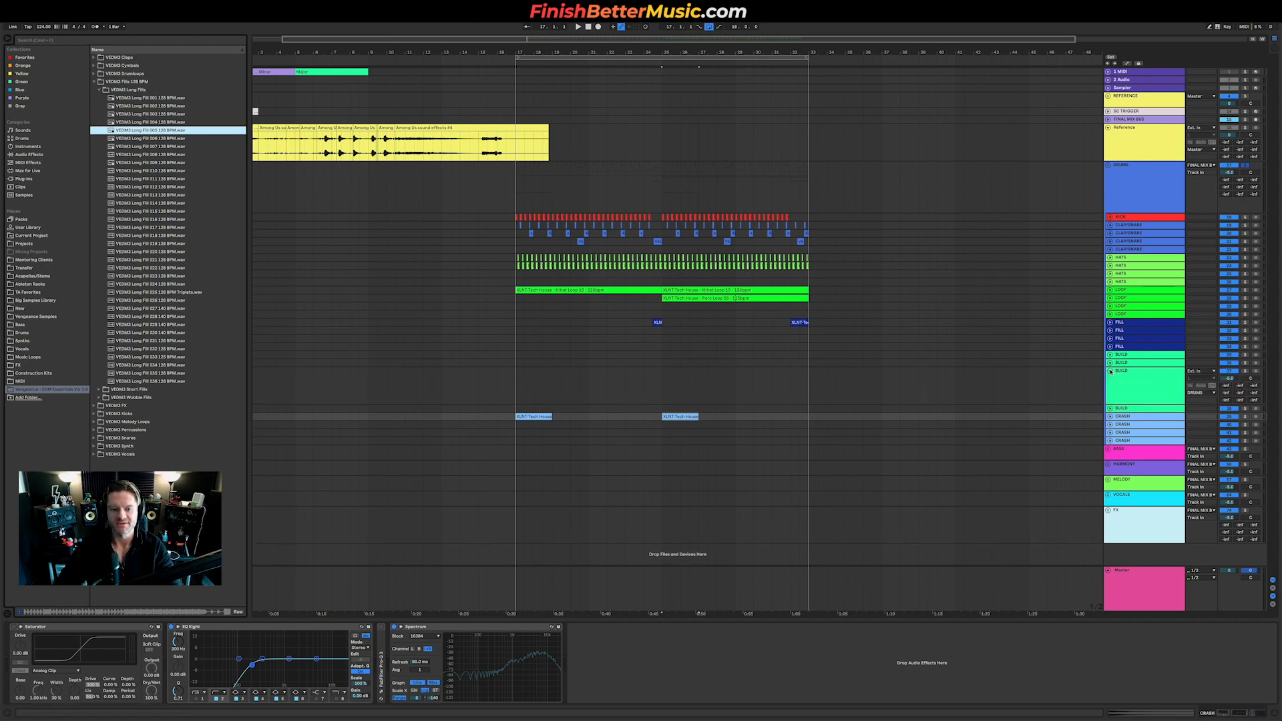
pyautogui.moveTo(175, 134); pyautogui.dragTo(386, 394)
# Play the build-up into the drums at bar 17, lowering the BUILD track's volume and the system volume.
pyautogui.click(434, 392)
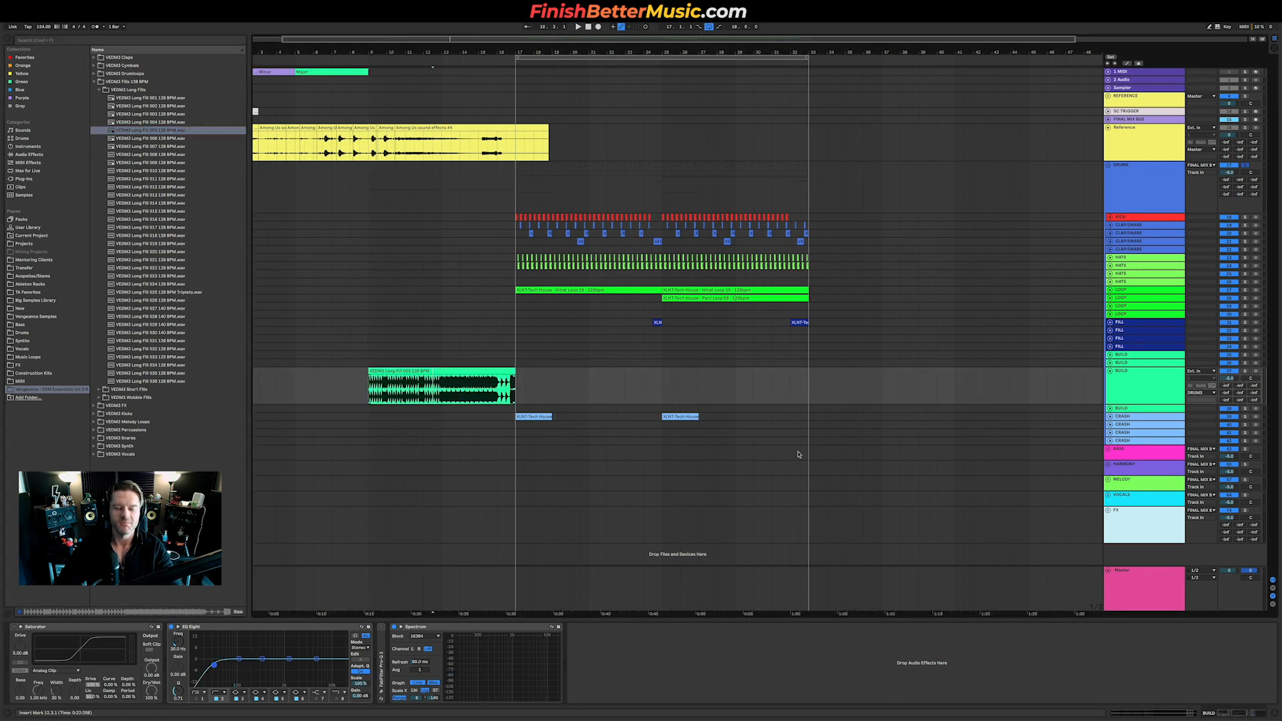
pyautogui.press('space')
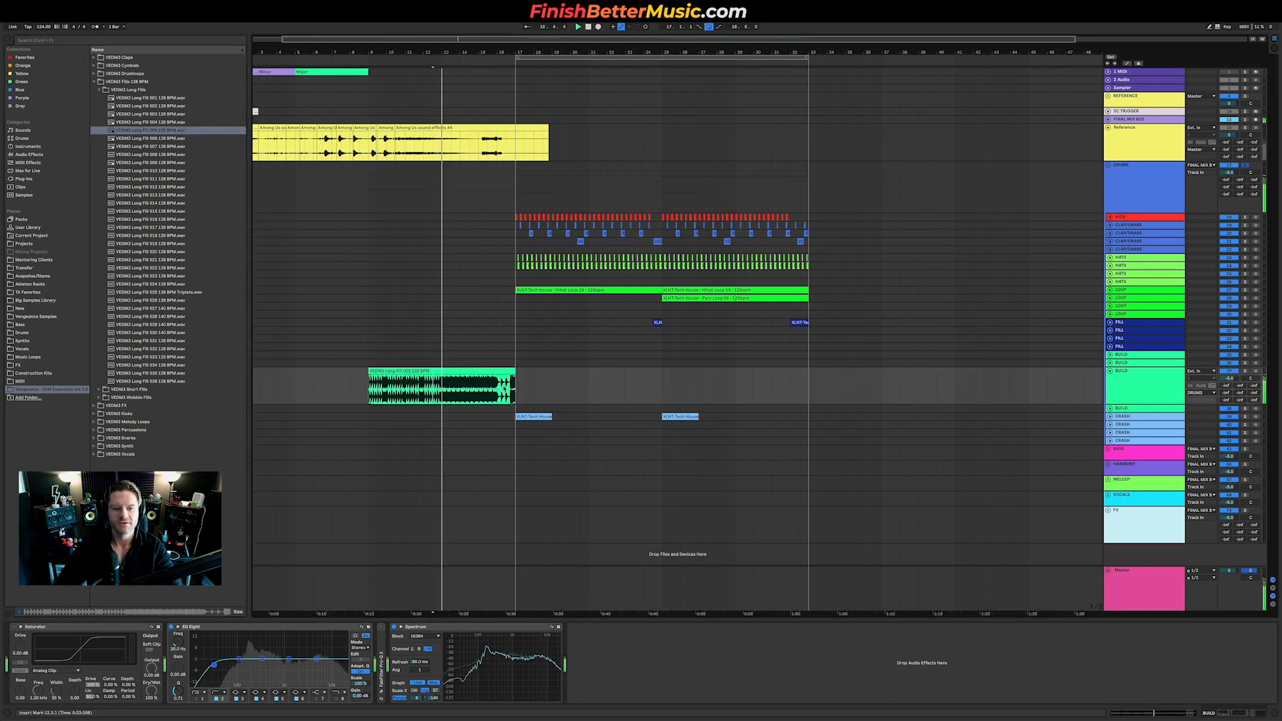
pyautogui.moveTo(1230, 379); pyautogui.dragTo(1230, 403)
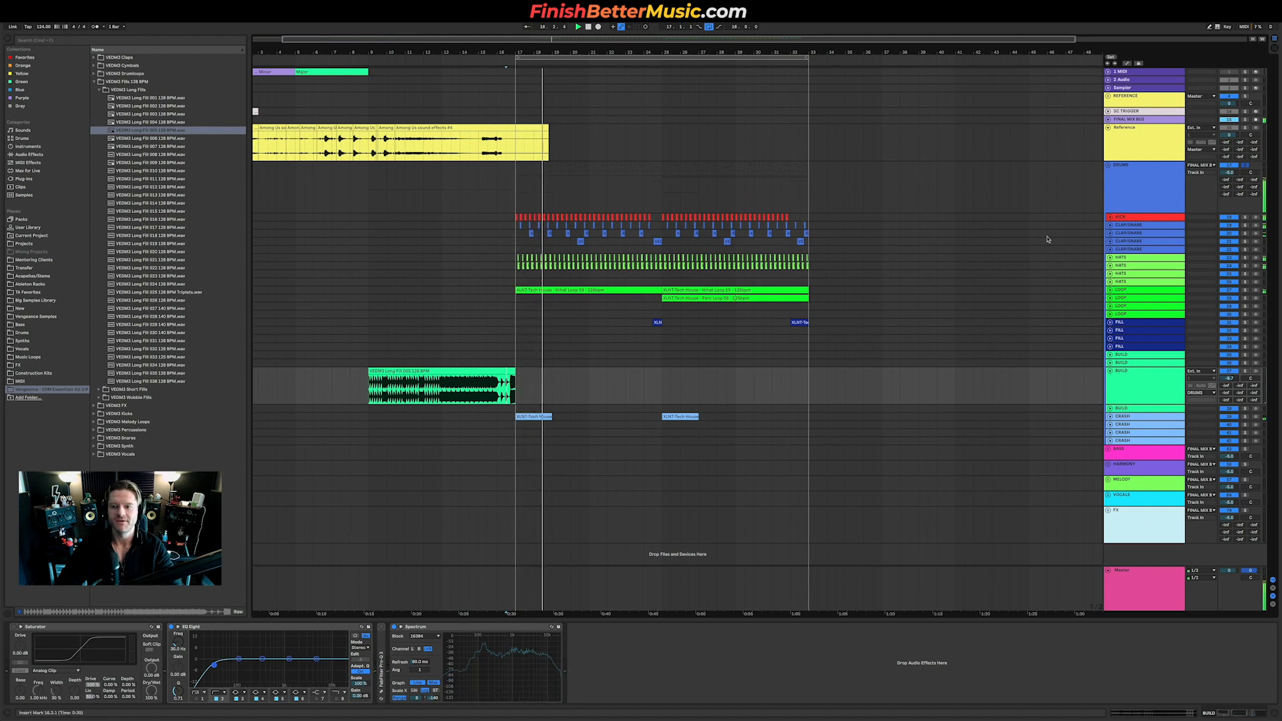
pyautogui.press('XF86AudioLowerVolume')
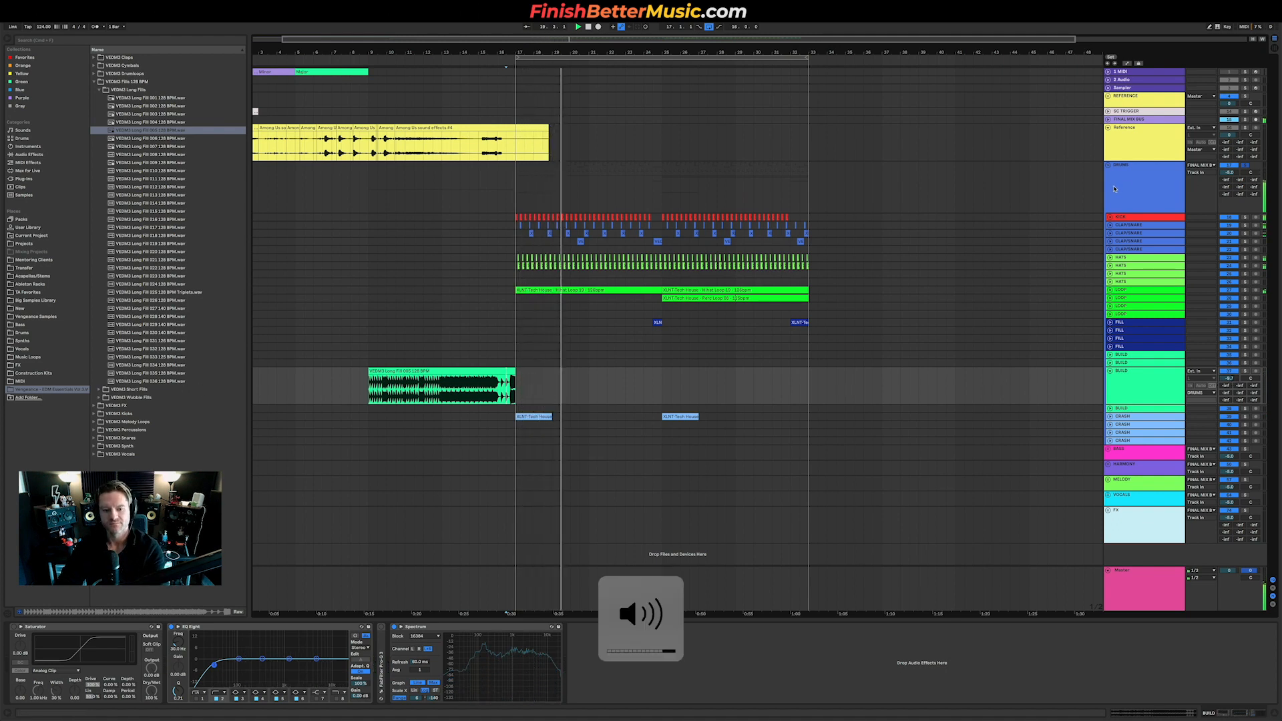
# Fold and unfold the DRUMS group, and collapse the third BUILD track.
pyautogui.hscroll(-2, 730, 88)
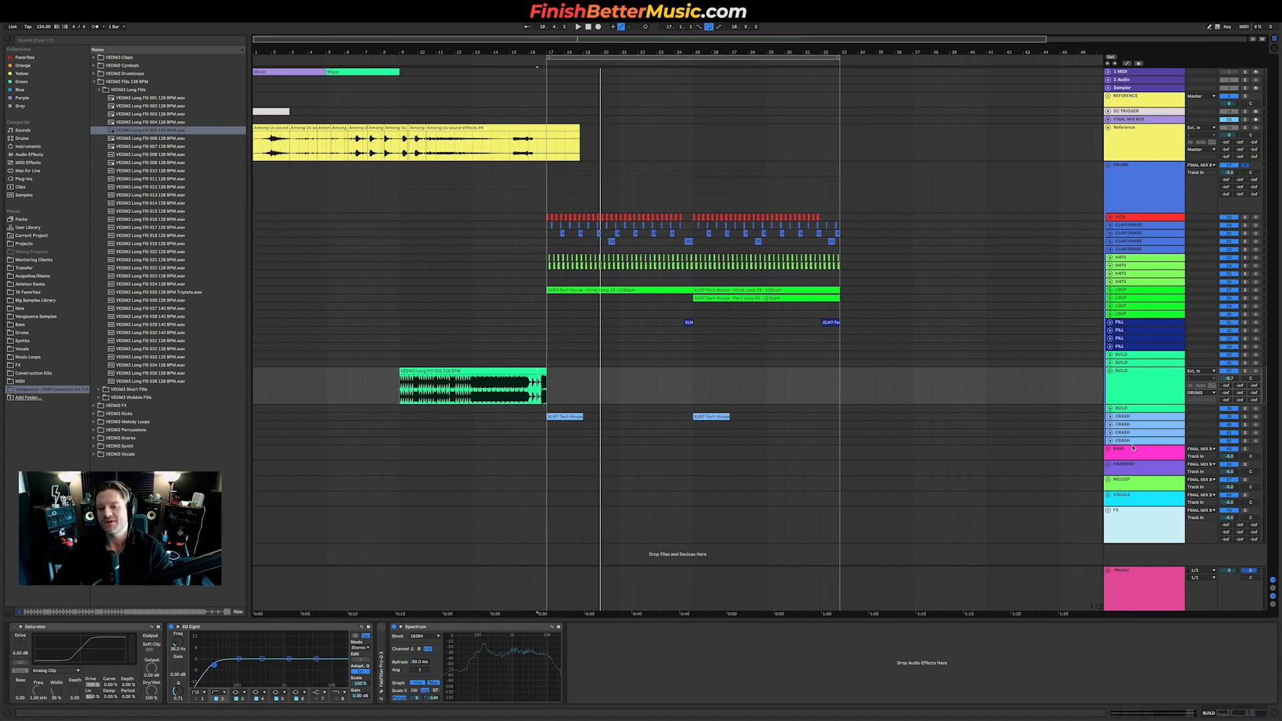
pyautogui.click(1108, 165)
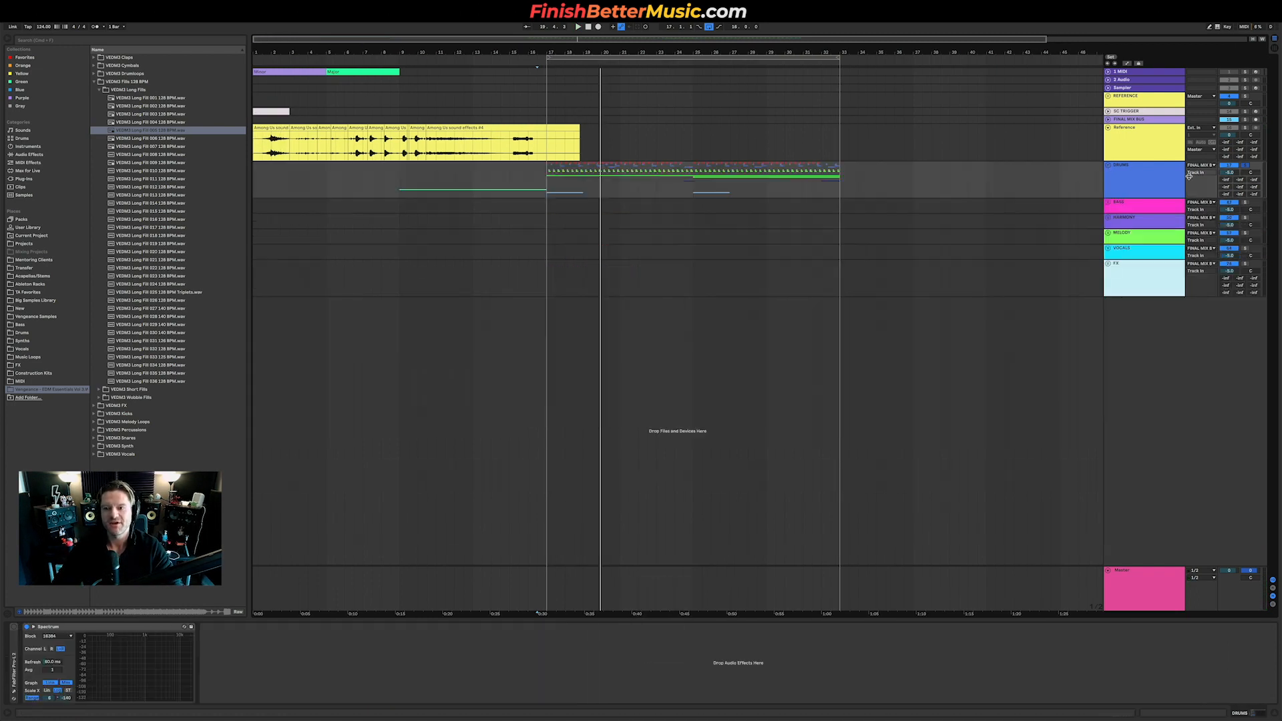
pyautogui.click(1131, 173)
pyautogui.click(1109, 166)
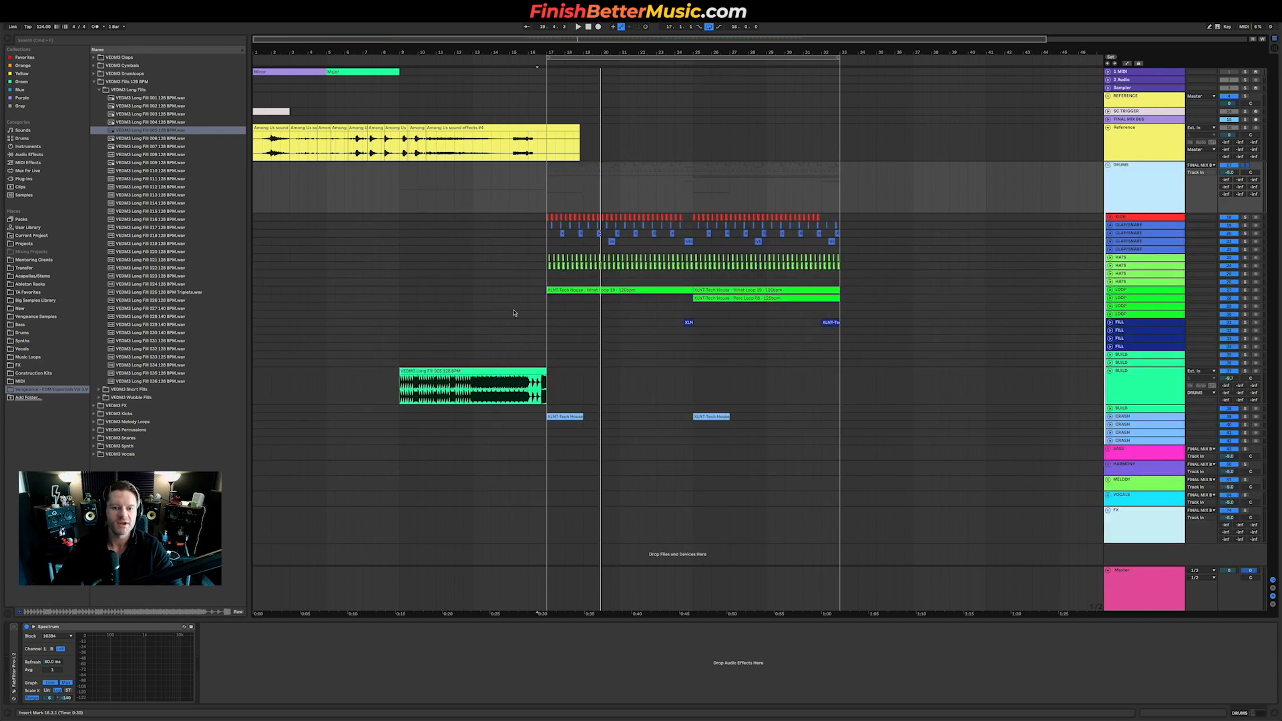
pyautogui.click(1109, 371)
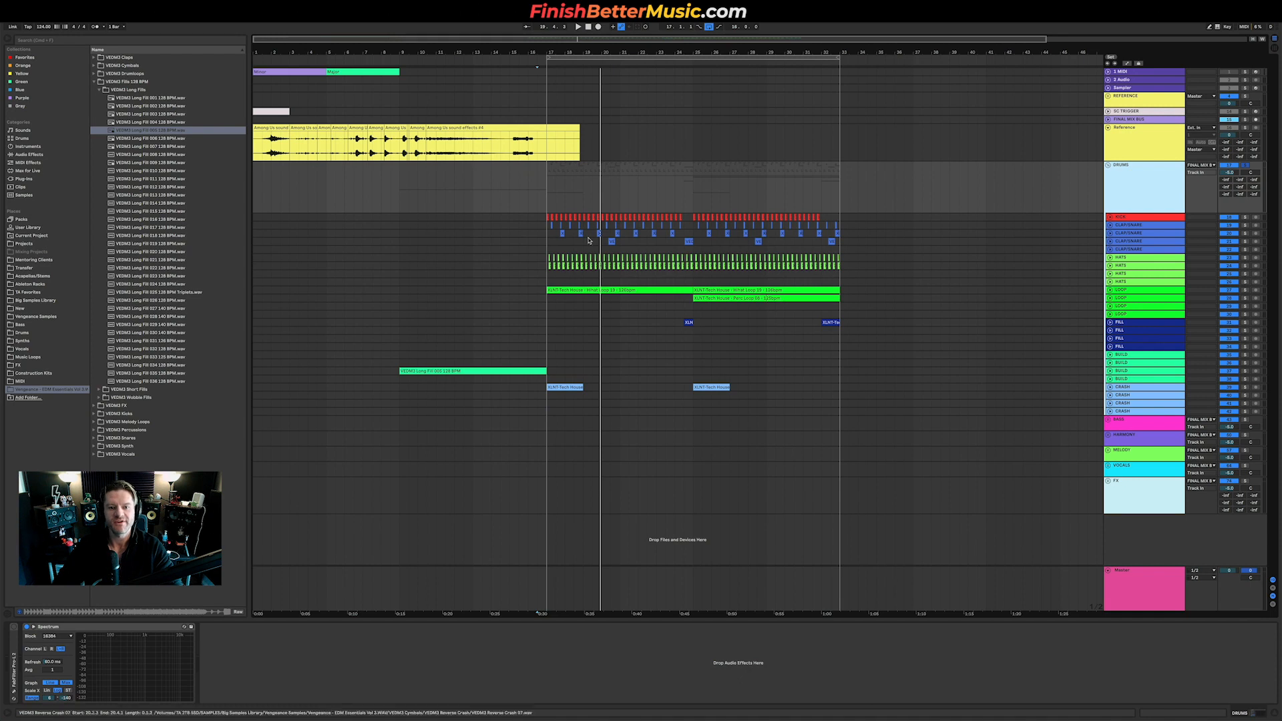
# Copy the kick-to-loop clips of bars 17–25 to bars 1–9 and 9–17, and clear the drums in bars 15–17.
pyautogui.moveTo(542, 196); pyautogui.dragTo(547, 219)
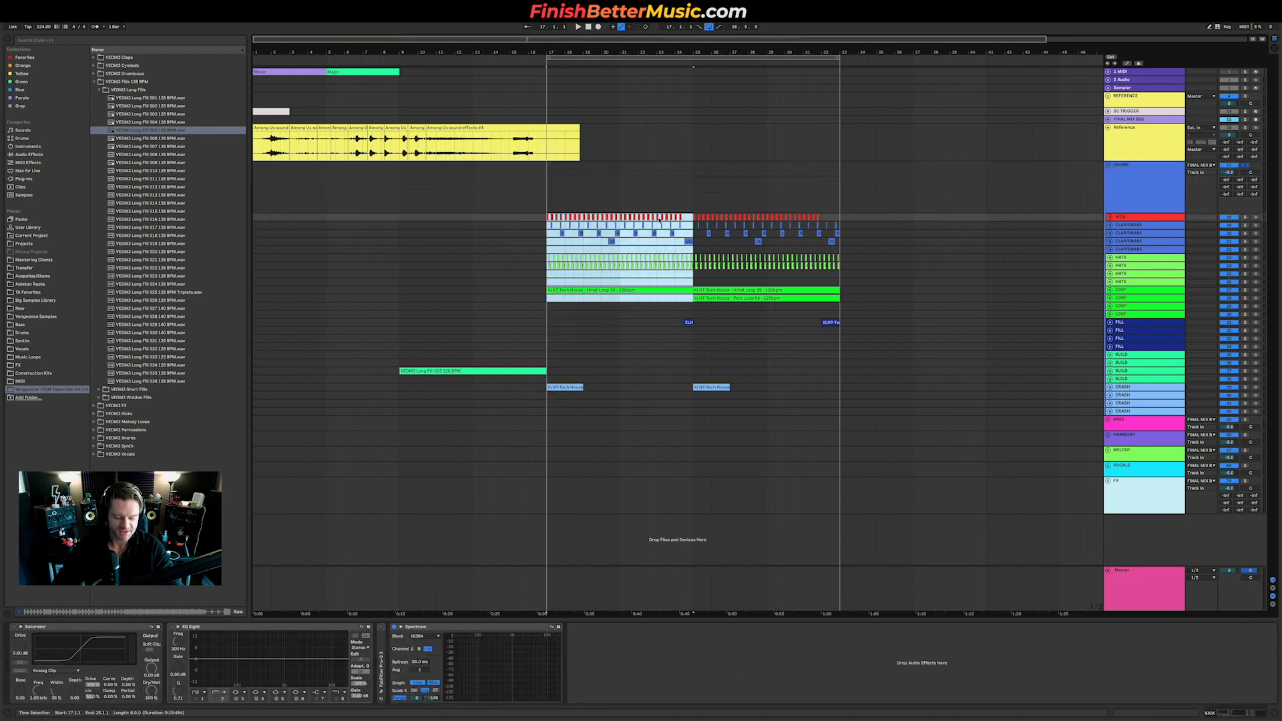
pyautogui.click(253, 220)
pyautogui.press('super+v')
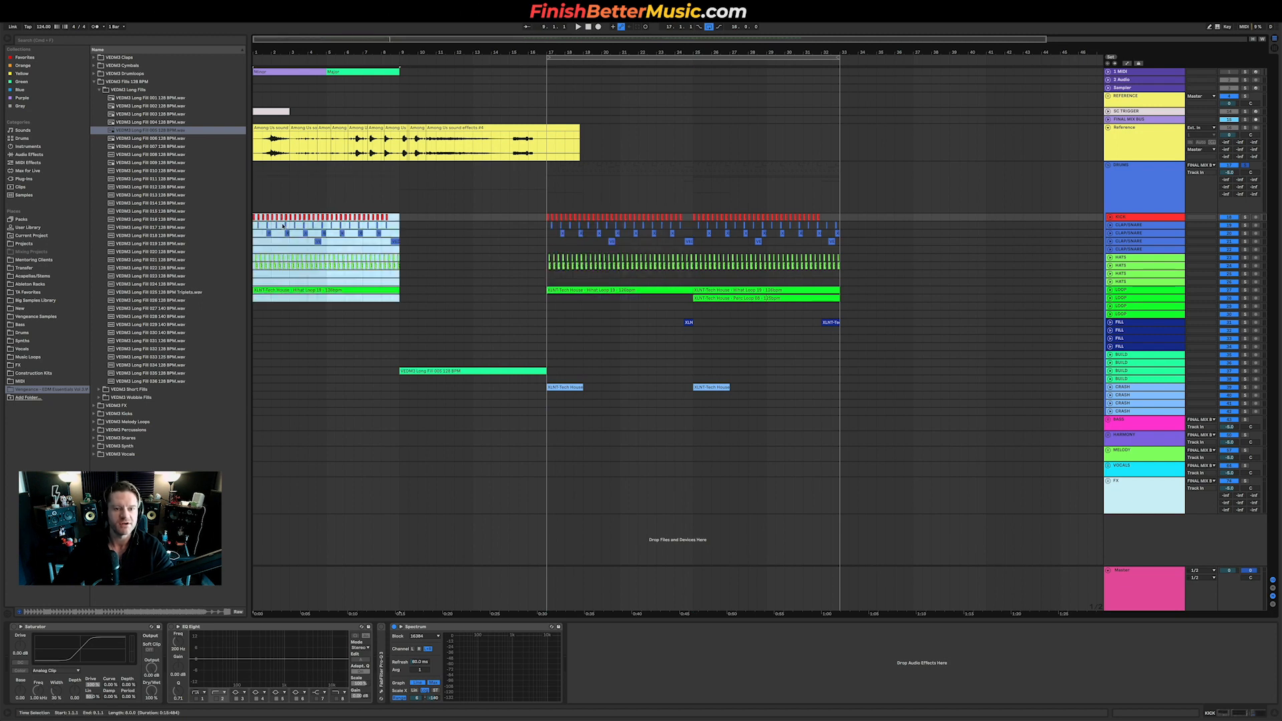
pyautogui.press('super+d')
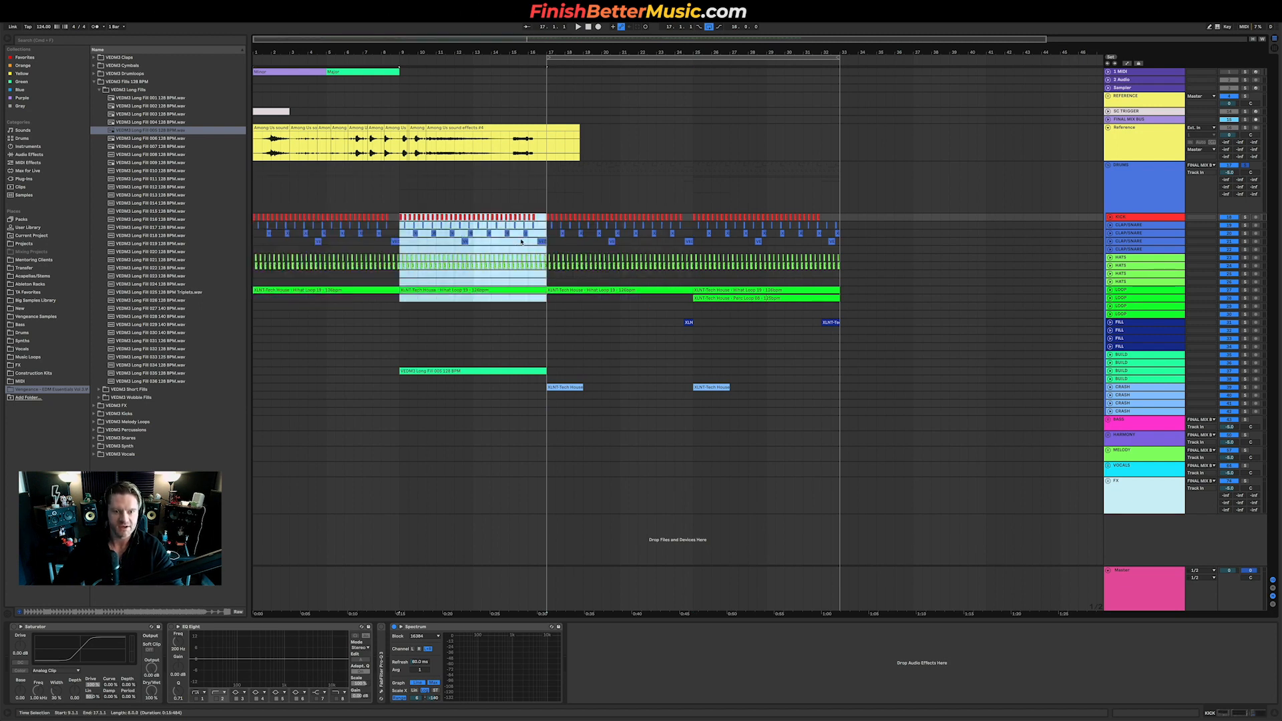
pyautogui.moveTo(546, 324); pyautogui.dragTo(510, 216)
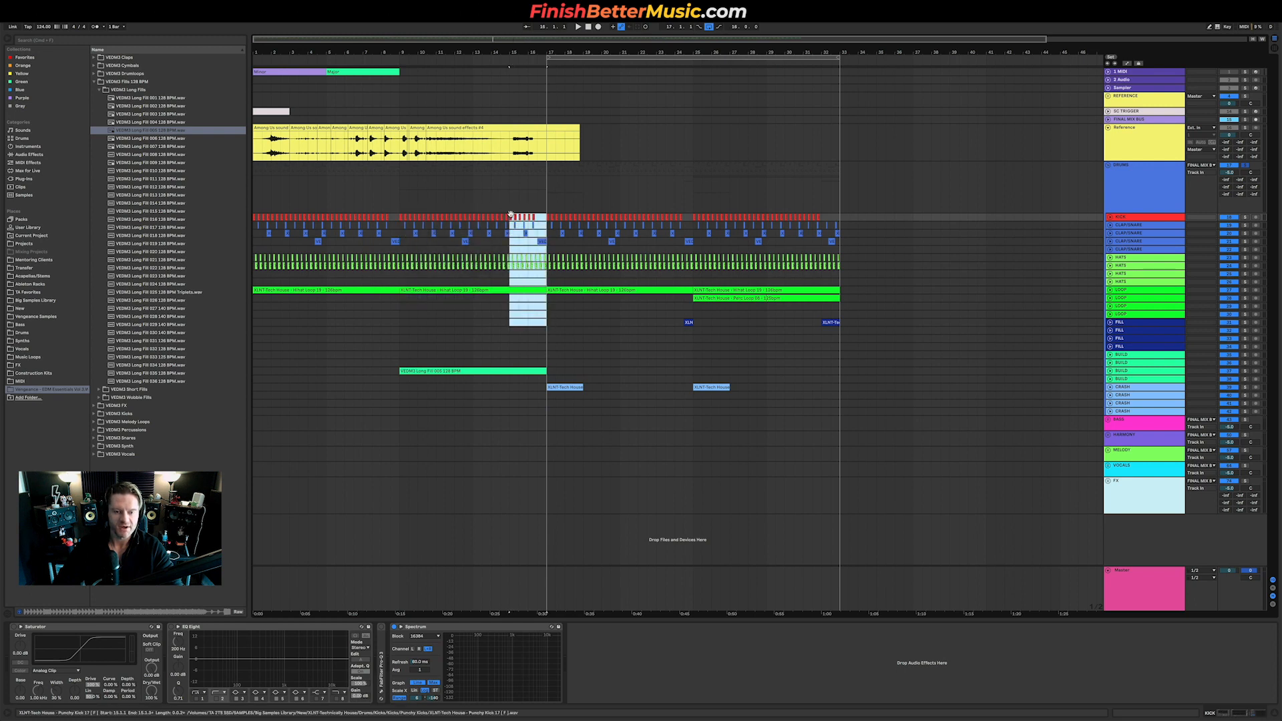
pyautogui.press('Delete')
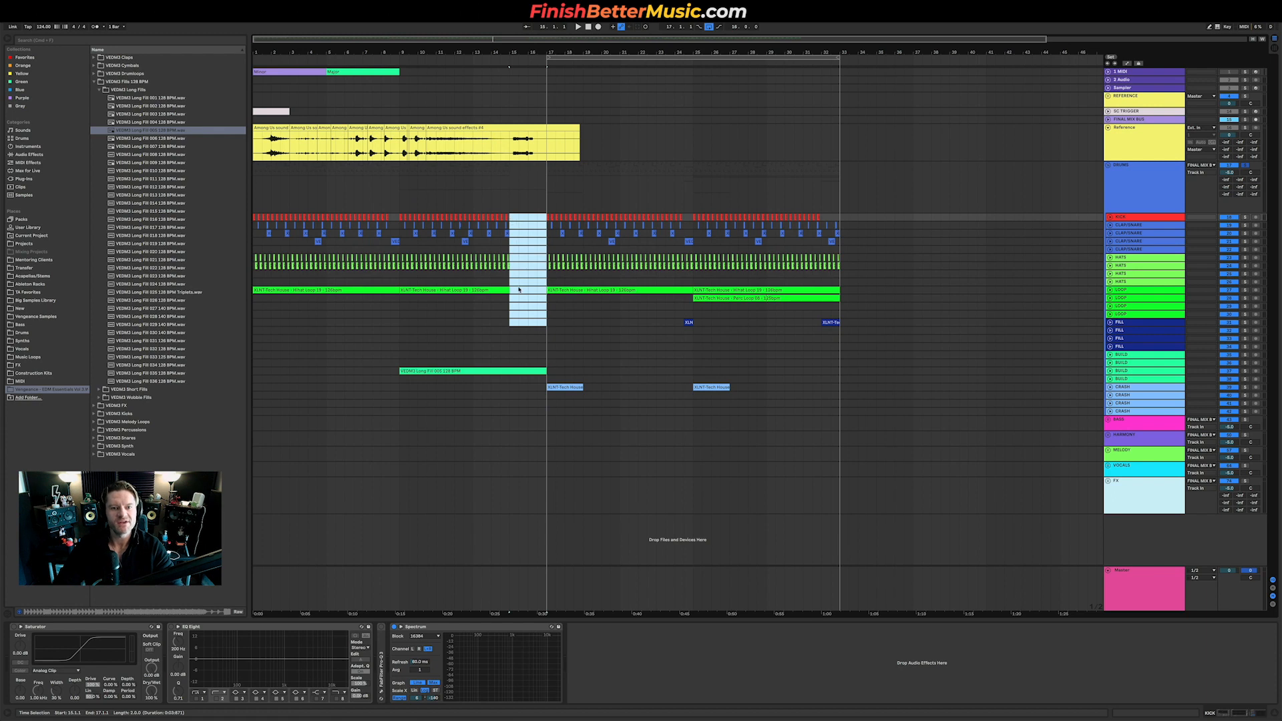
# Move all the clips in the DRUMS group 16 bars later so the arrangement starts at bar 17.
pyautogui.press('-')
pyautogui.moveTo(721, 407); pyautogui.dragTo(190, 215)
pyautogui.moveTo(406, 368); pyautogui.dragTo(524, 372)
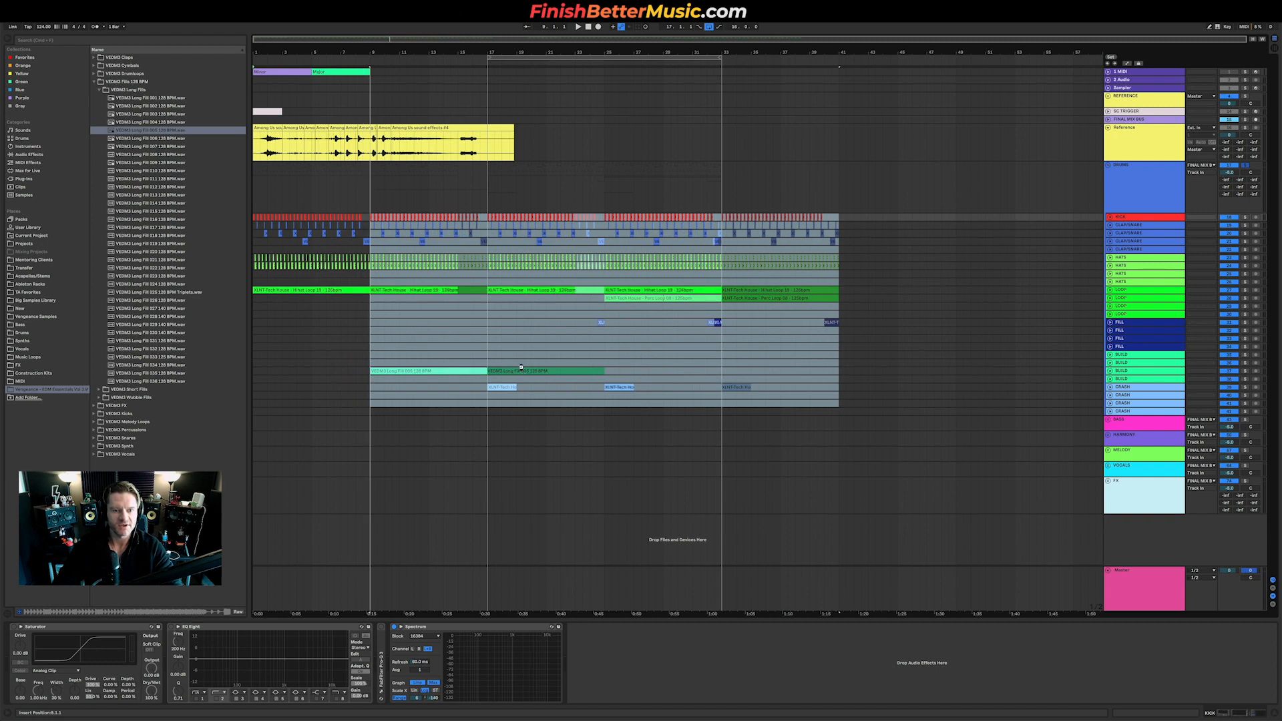
pyautogui.moveTo(522, 370); pyautogui.dragTo(523, 370)
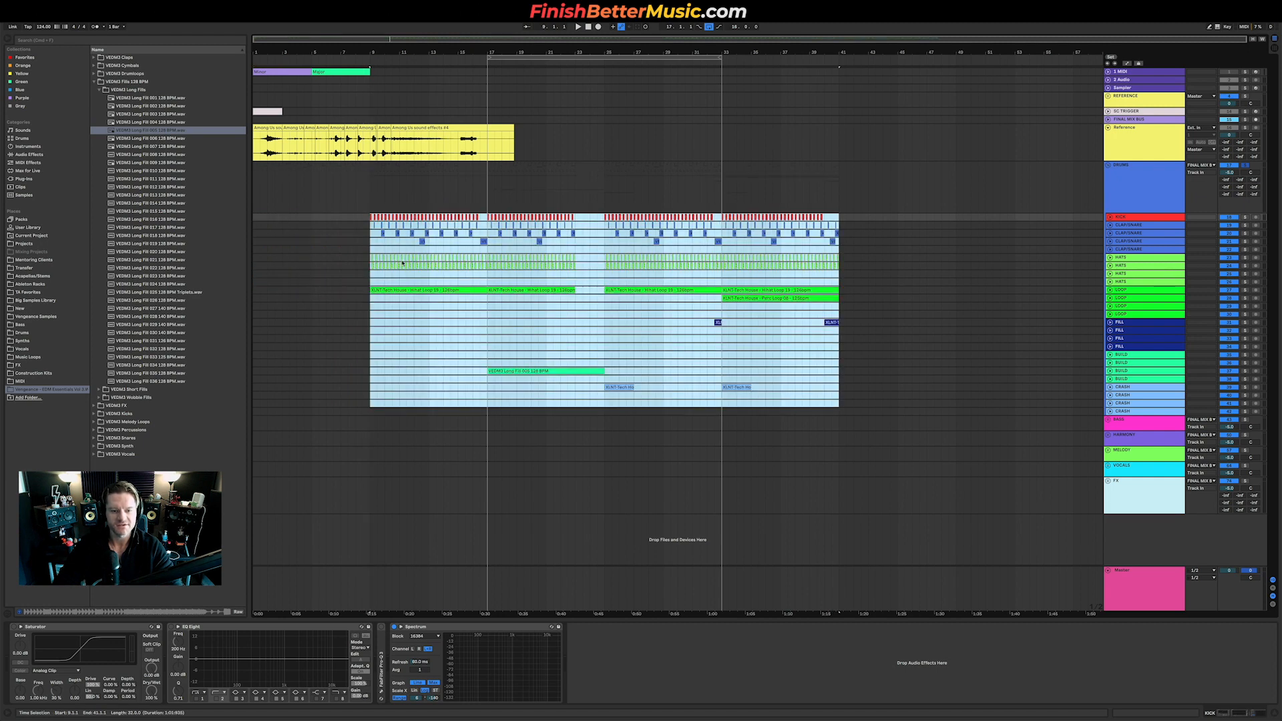
pyautogui.scroll(4, 494, 368)
pyautogui.scroll(-4, 495, 368)
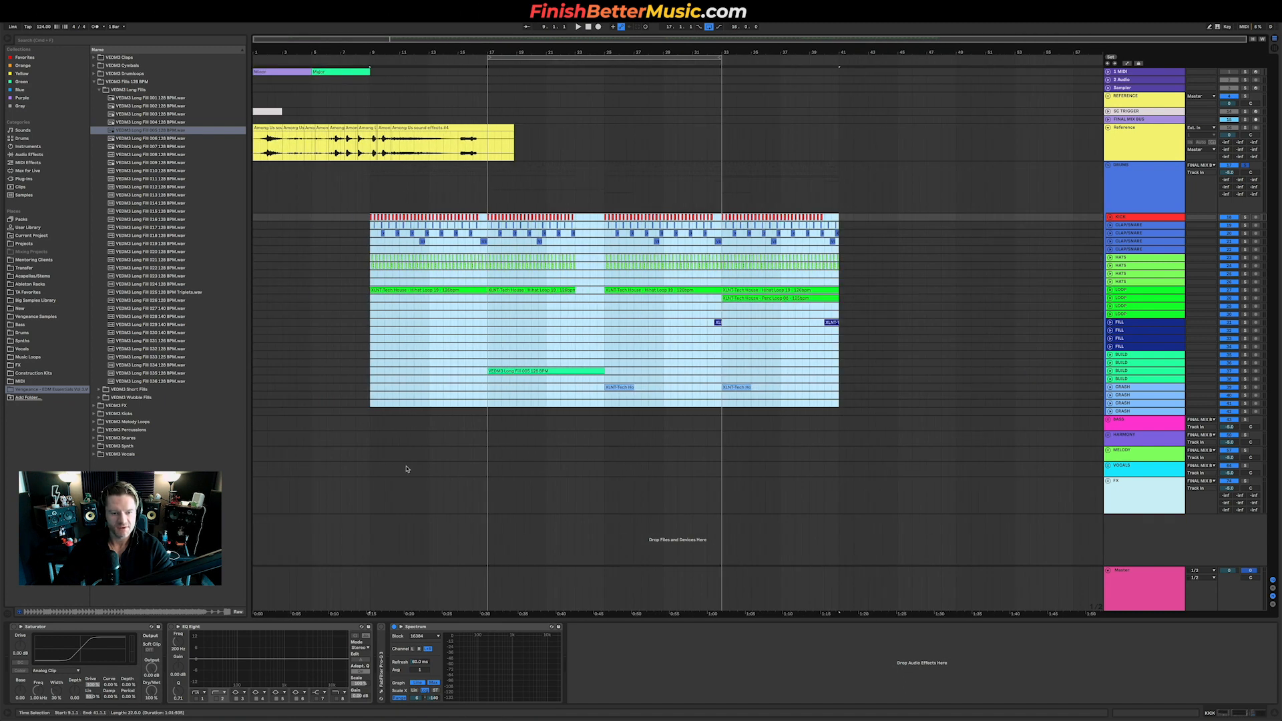
pyautogui.click(531, 369)
pyautogui.moveTo(531, 369); pyautogui.dragTo(651, 370)
pyautogui.click(1008, 339)
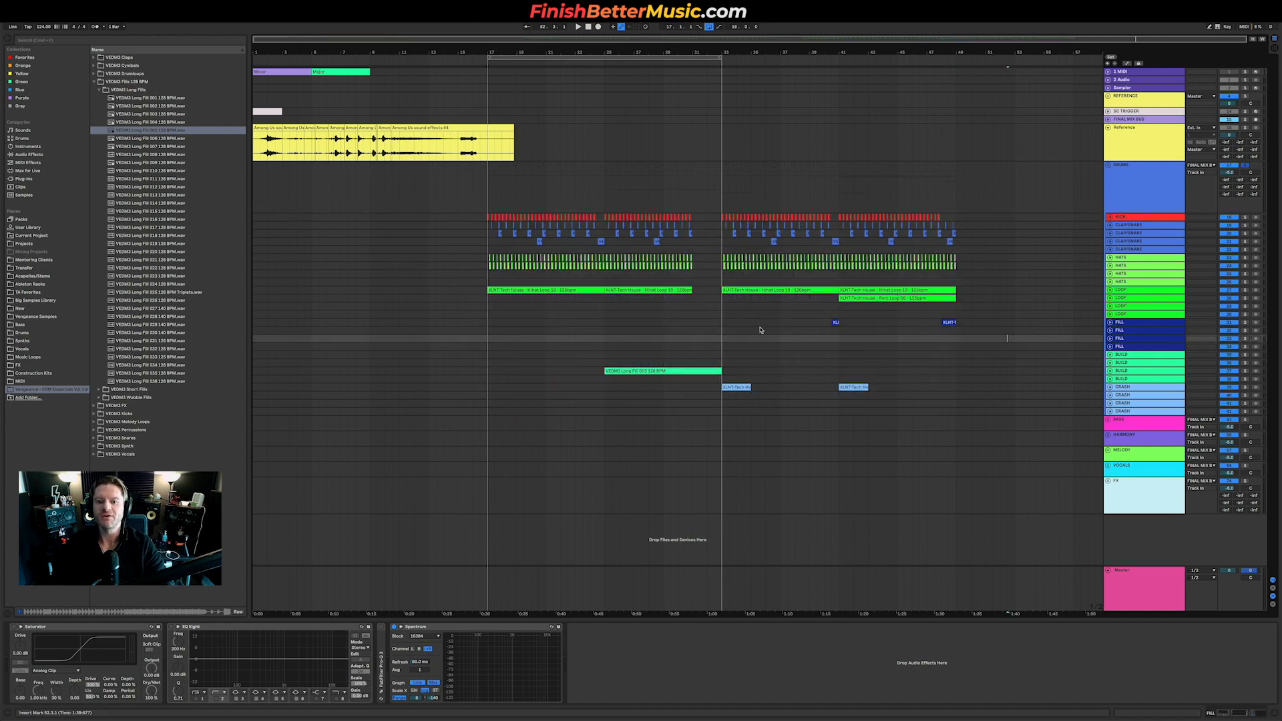
# Add EQ Eight before Spectrum on the DRUMS group, cut the lows and highs, and audition the filtered drums from bar 17.
pyautogui.click(1132, 186)
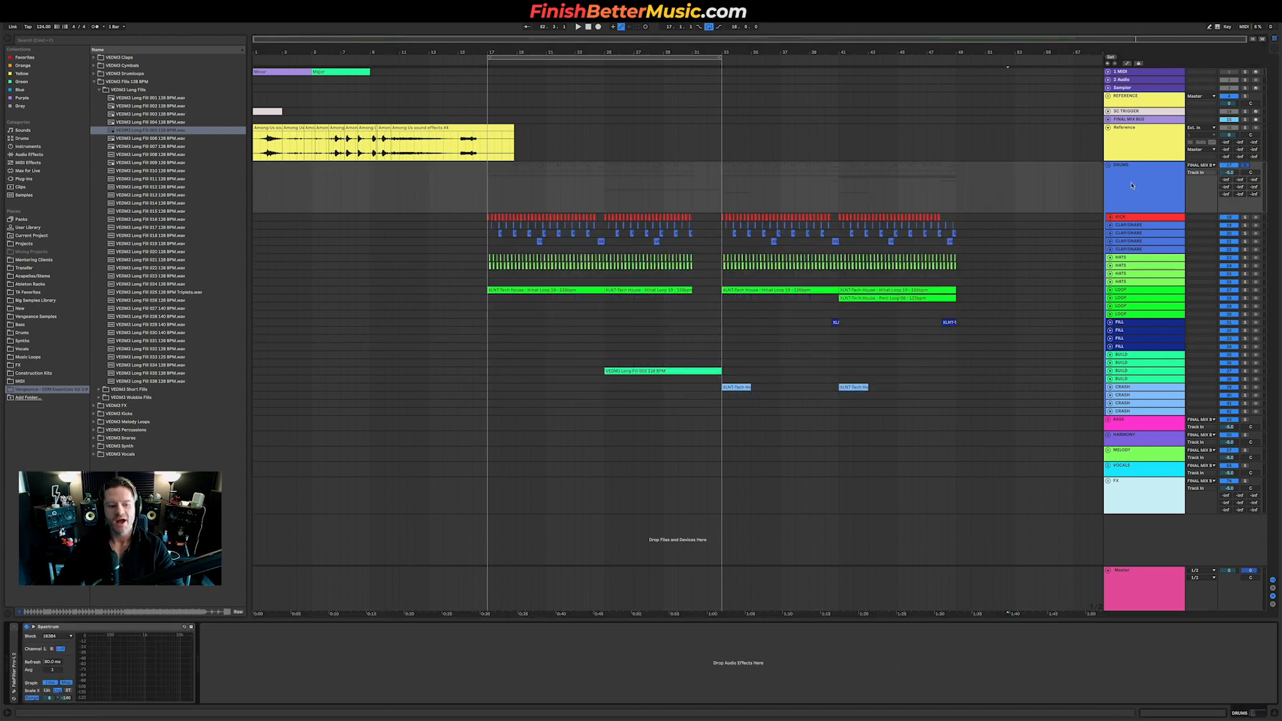
pyautogui.click(29, 155)
pyautogui.click(115, 171)
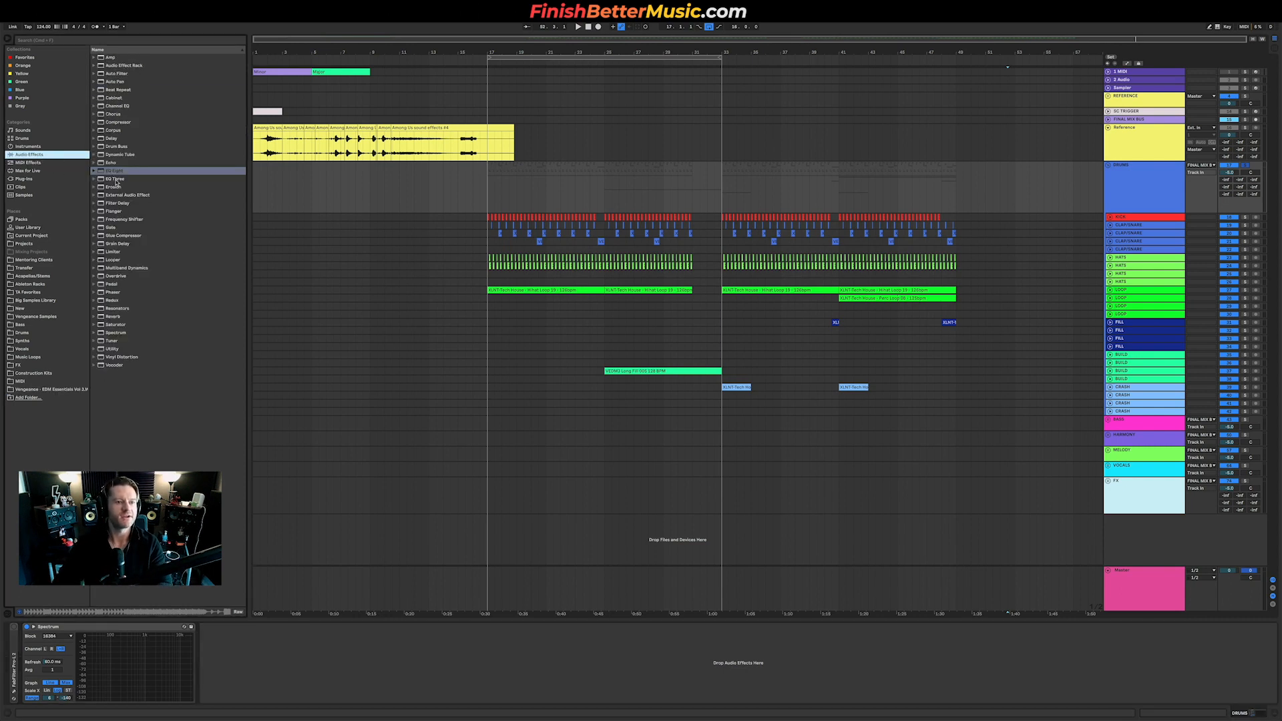
pyautogui.moveTo(114, 171); pyautogui.dragTo(41, 682)
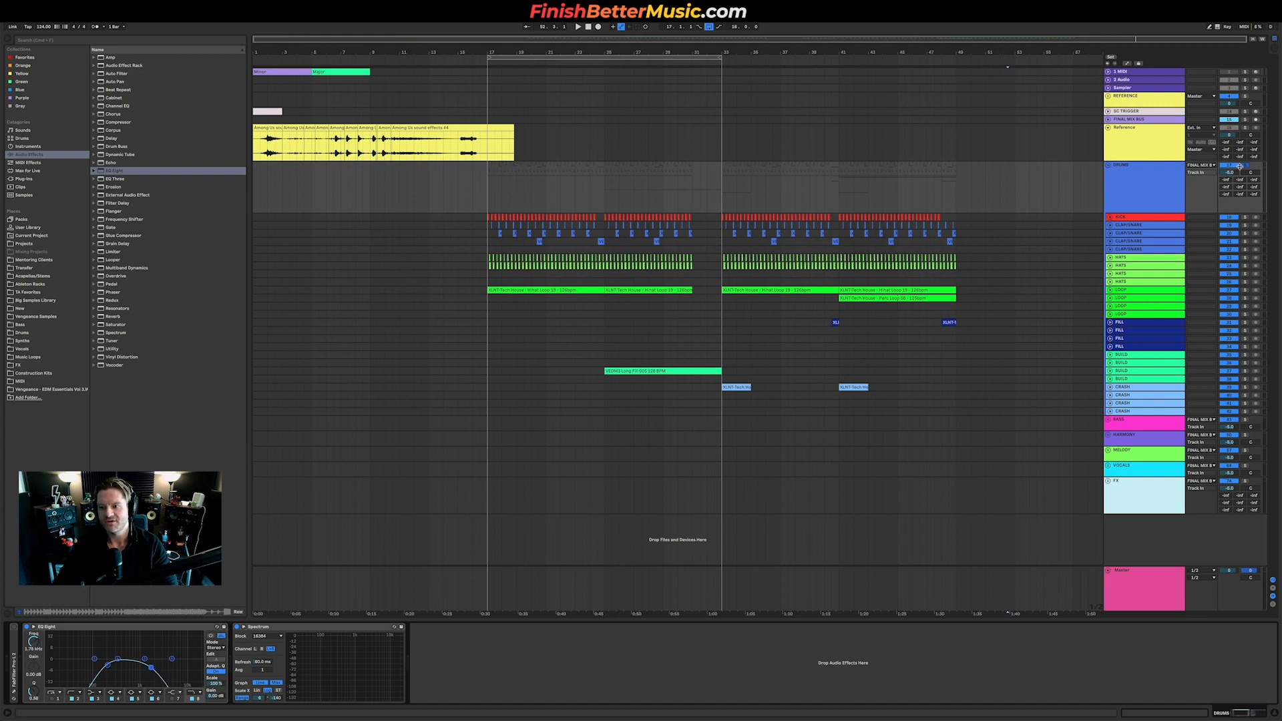
pyautogui.press('space')
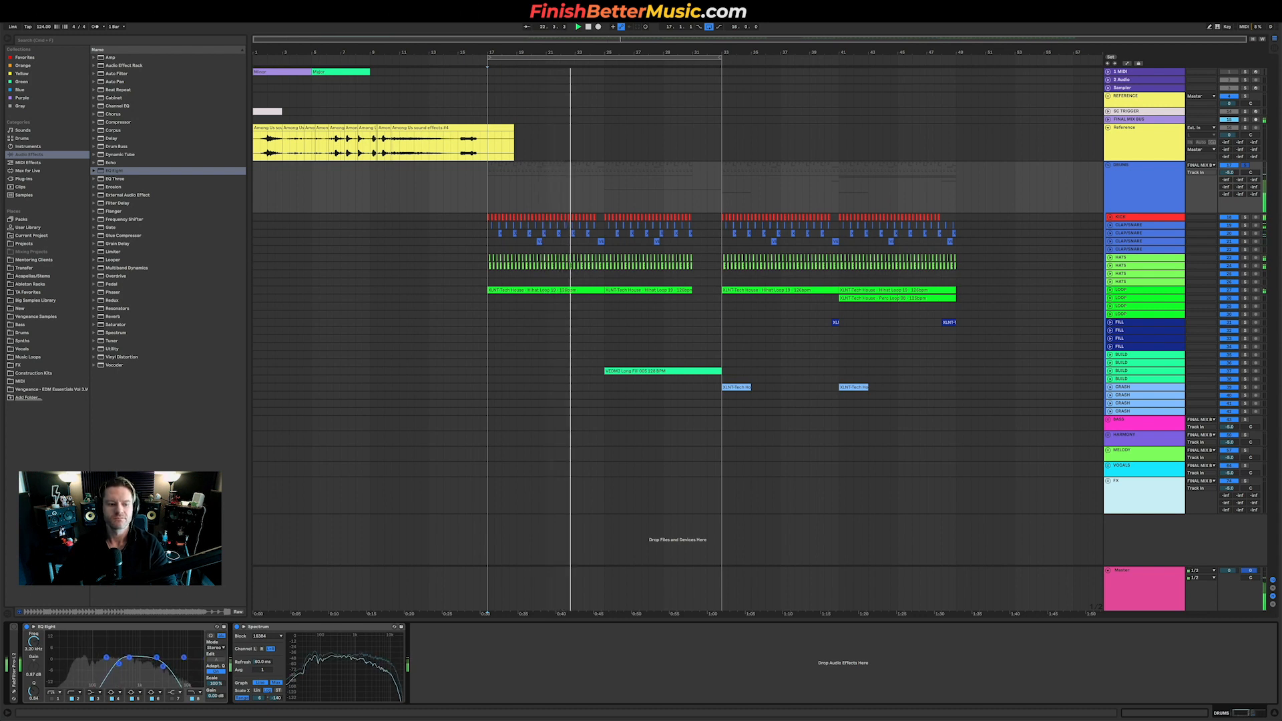
pyautogui.press('space')
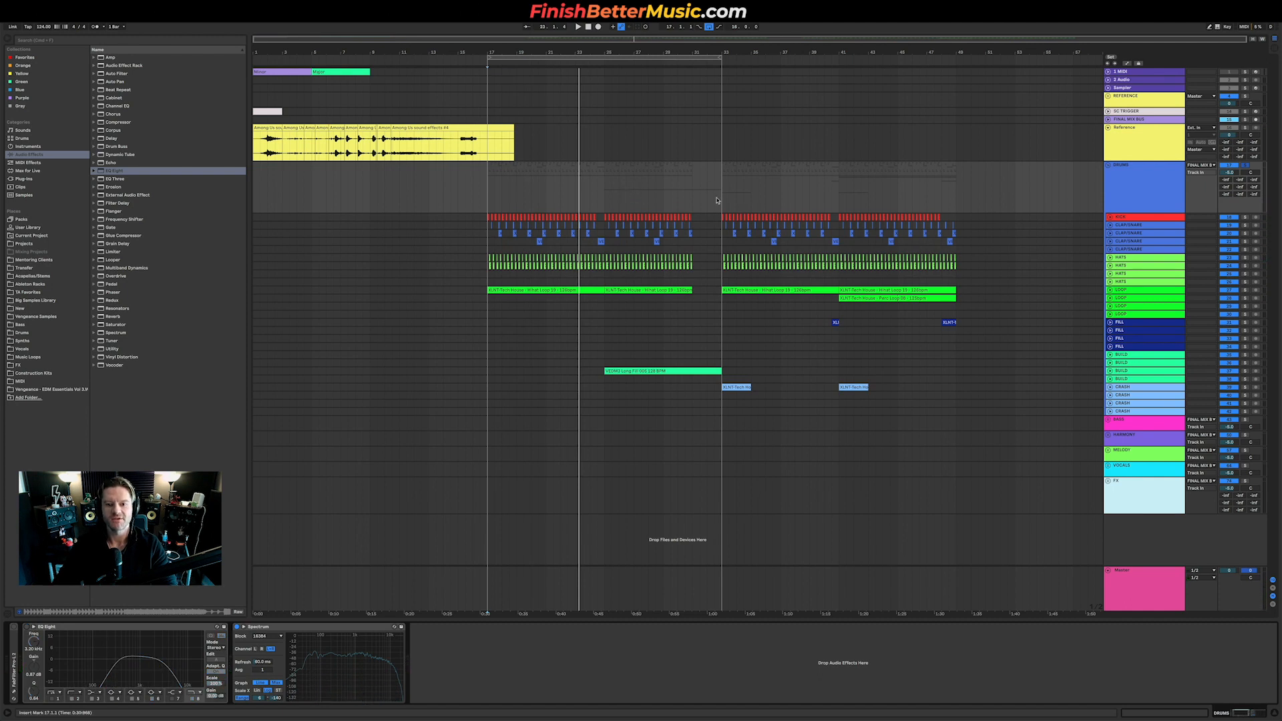
# Group the tracks from KICK through the first LOOP track and move EQ Eight from DRUMS onto the new group.
pyautogui.moveTo(720, 197); pyautogui.dragTo(486, 193)
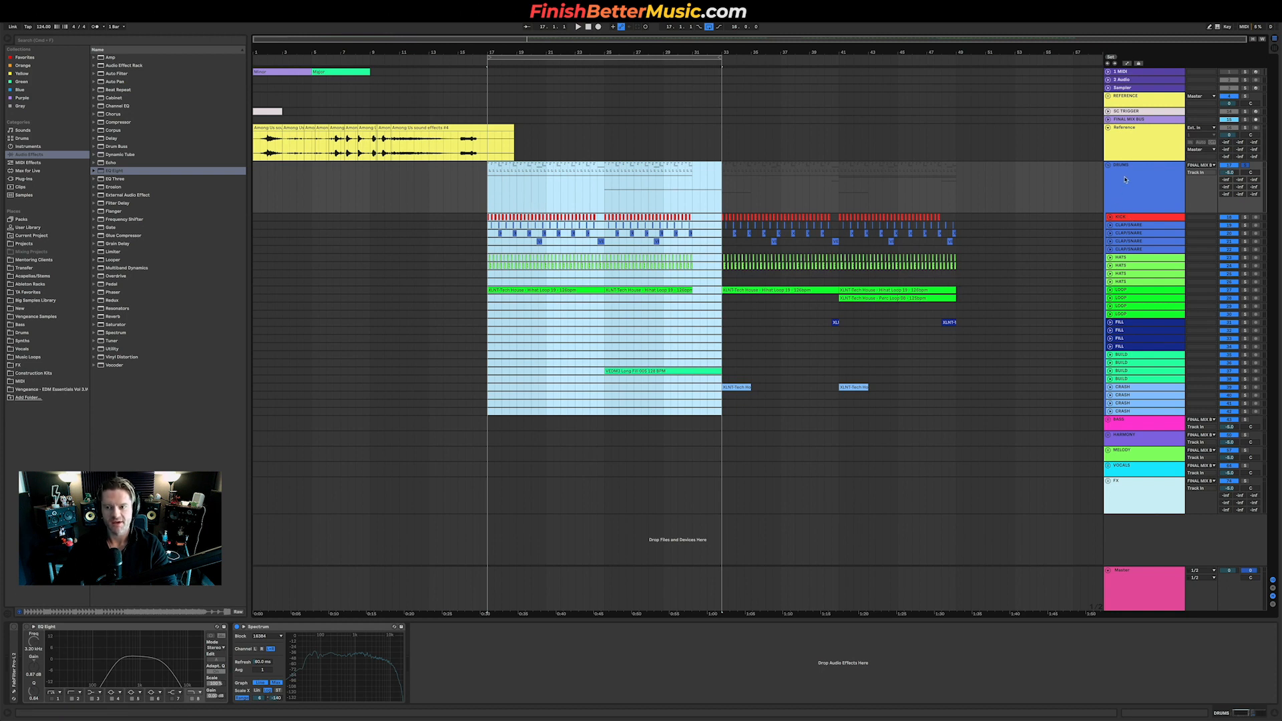
pyautogui.click(1138, 218)
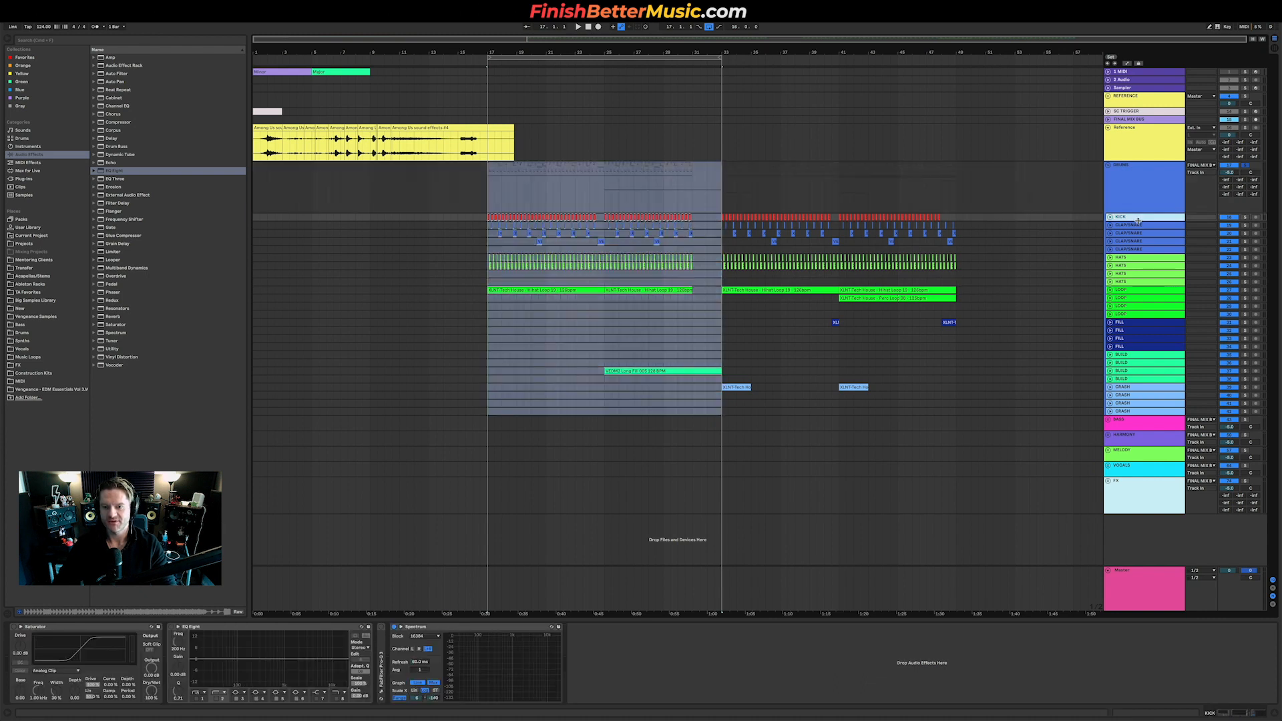
pyautogui.keyDown('shift'); pyautogui.click(1126, 292); pyautogui.keyUp('shift')
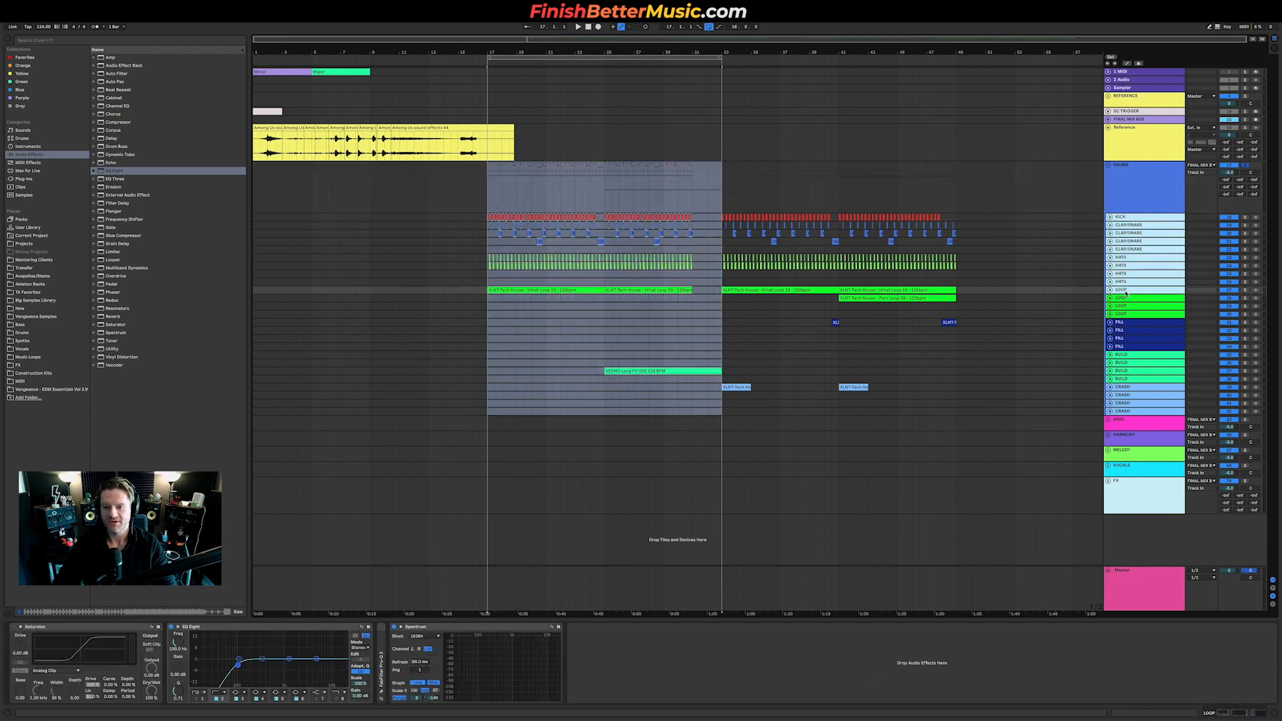
pyautogui.press('super+g')
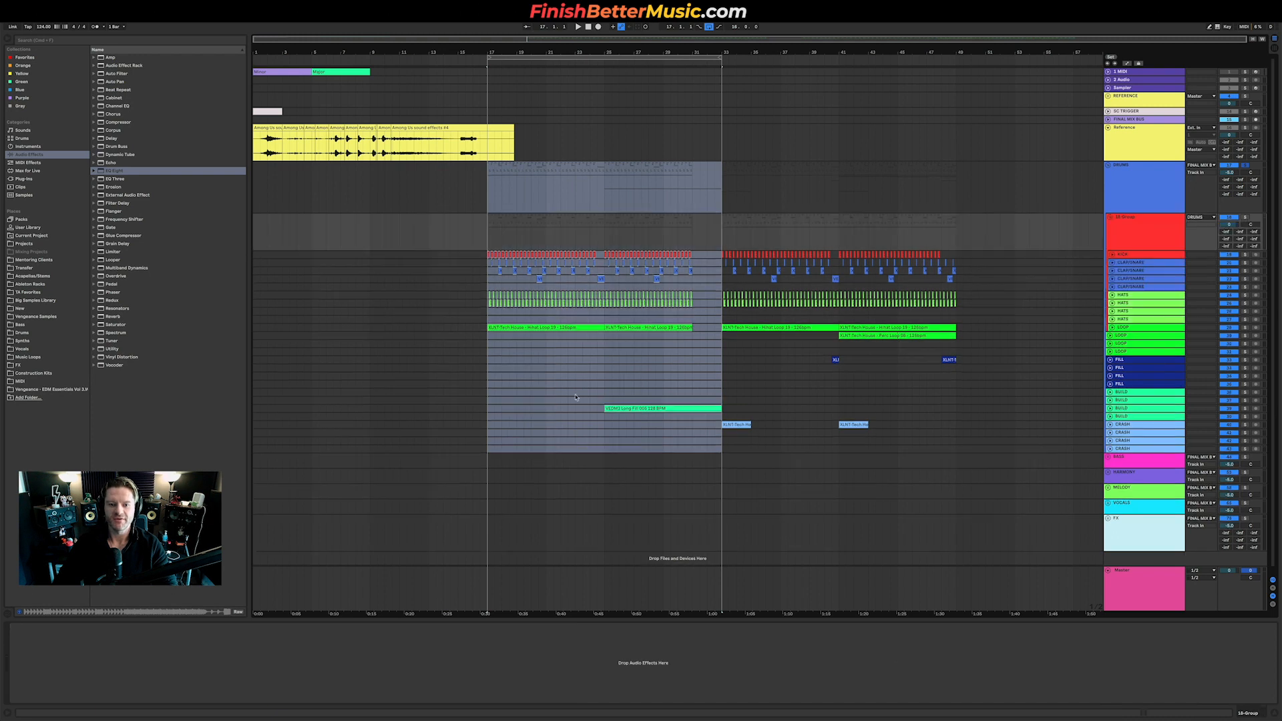
pyautogui.click(1145, 219)
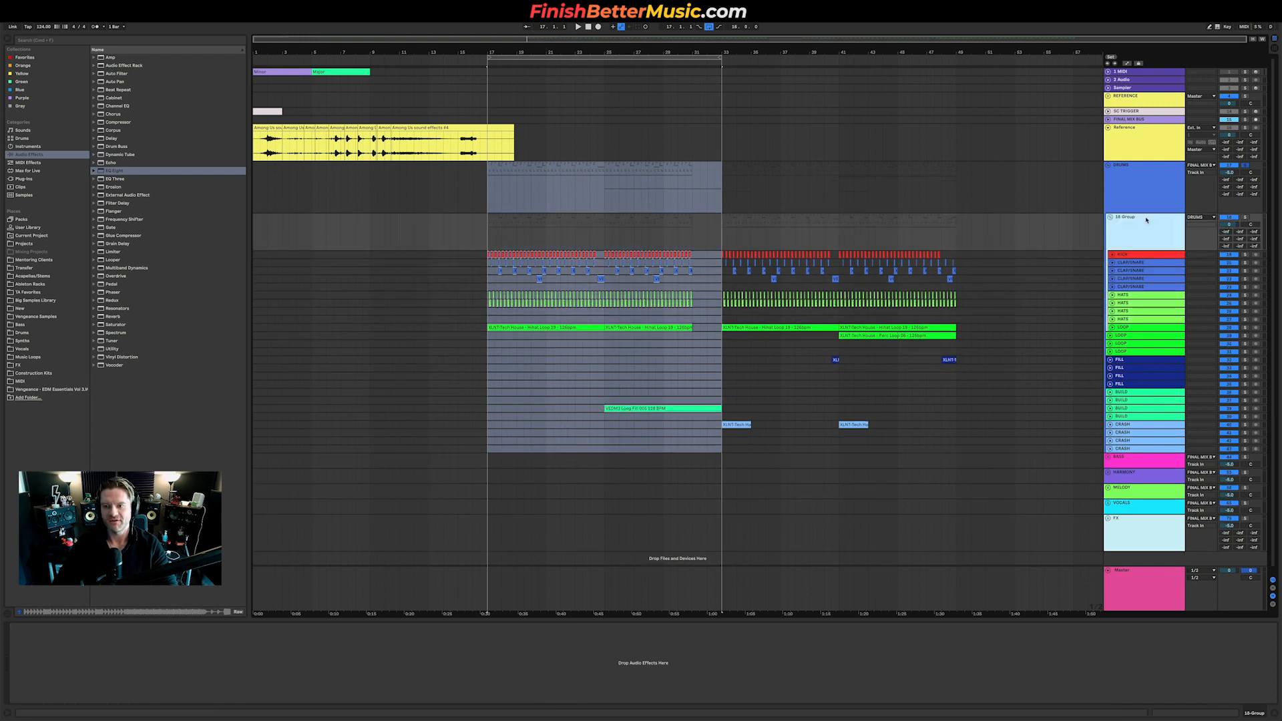
pyautogui.click(1110, 172)
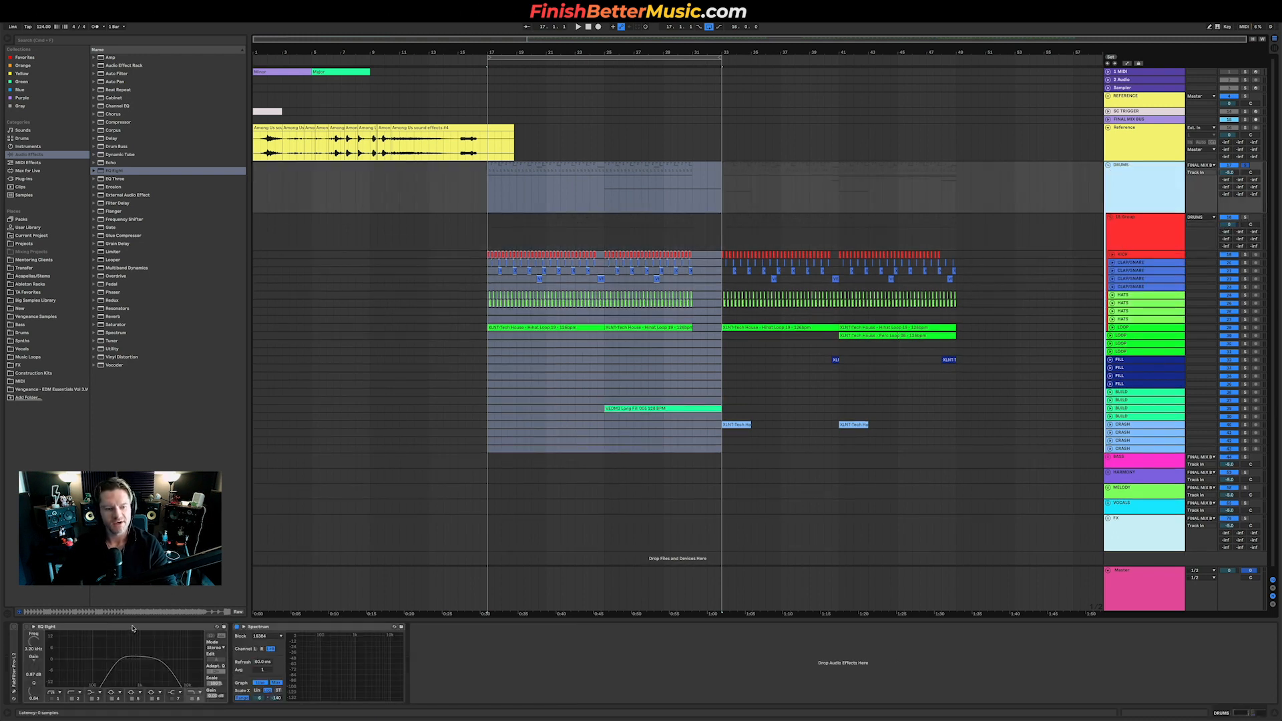
pyautogui.click(621, 220)
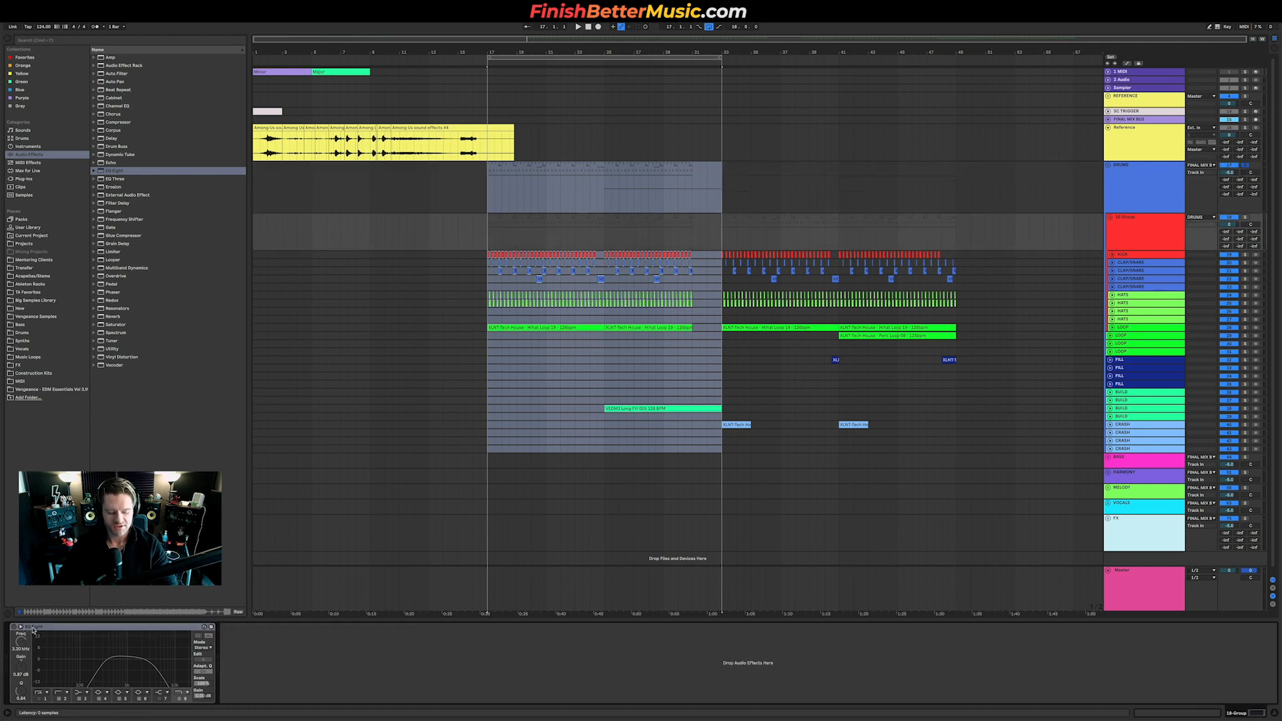
# Automate the new group's EQ Eight to be on only from bar 17 to just past bar 31, and play the start.
pyautogui.press('a')
pyautogui.moveTo(719, 239); pyautogui.dragTo(481, 235)
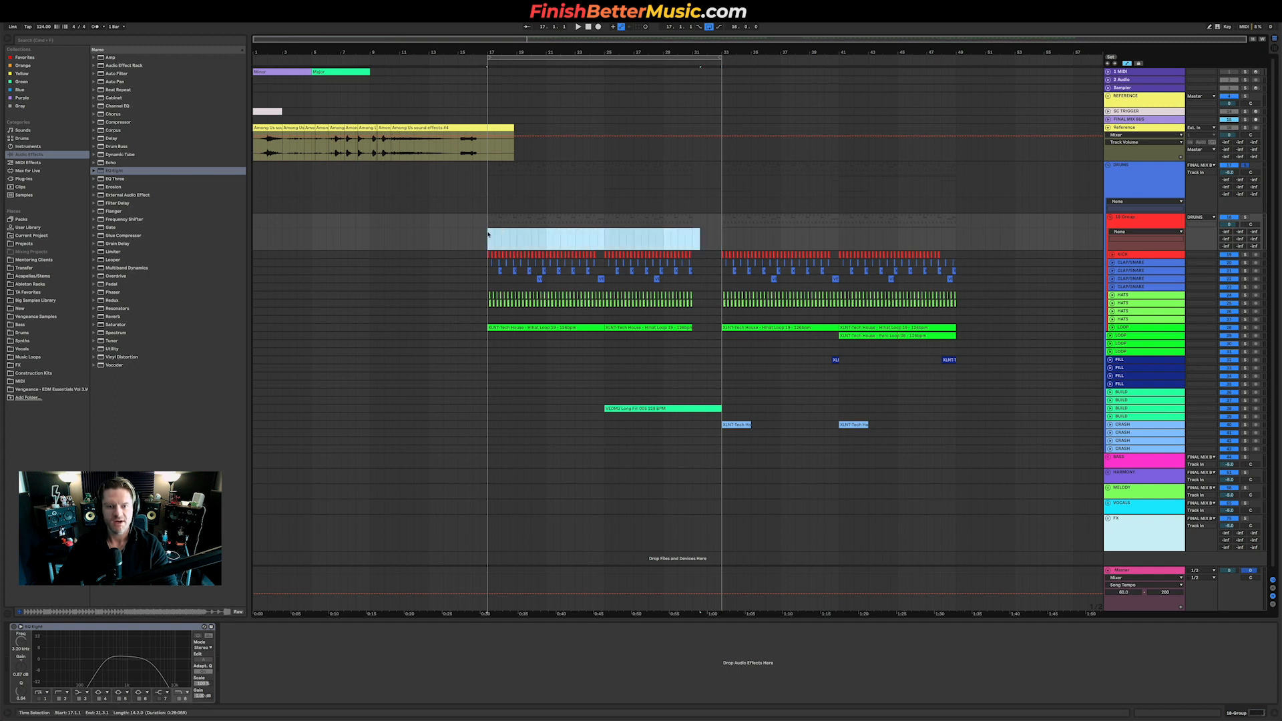
pyautogui.click(12, 628)
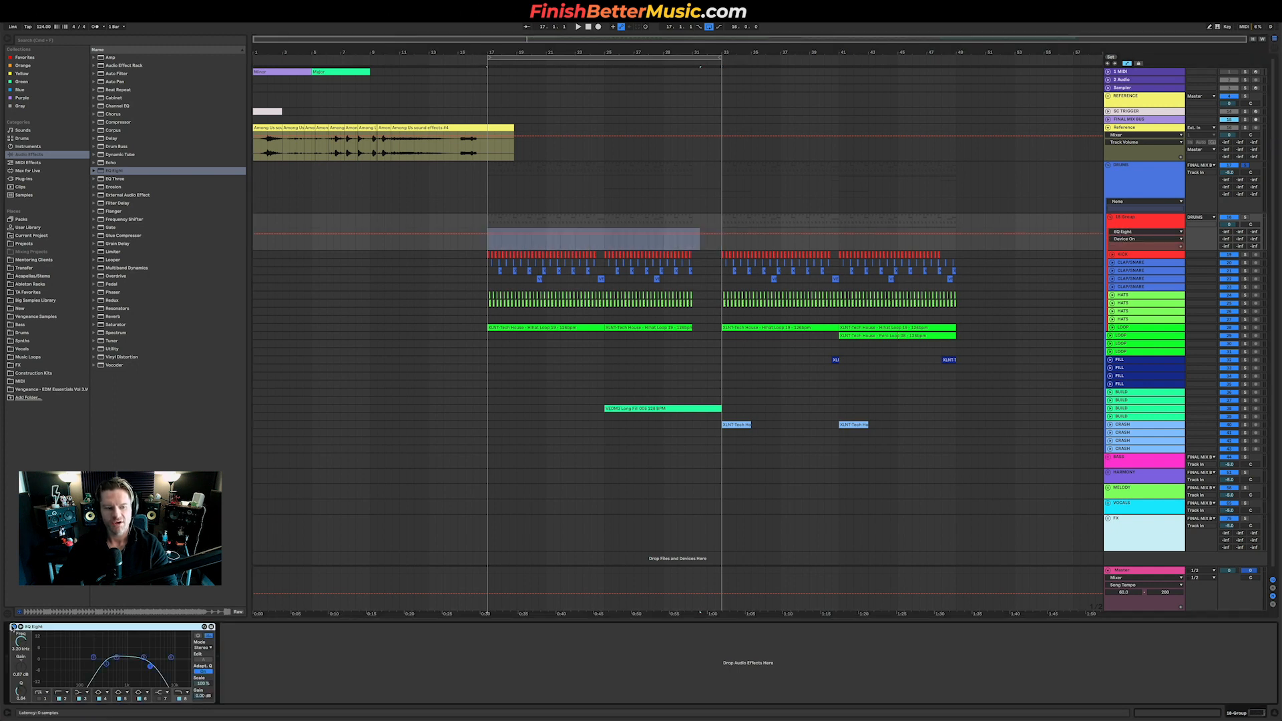
pyautogui.click(518, 242)
pyautogui.press('space')
pyautogui.press('space')
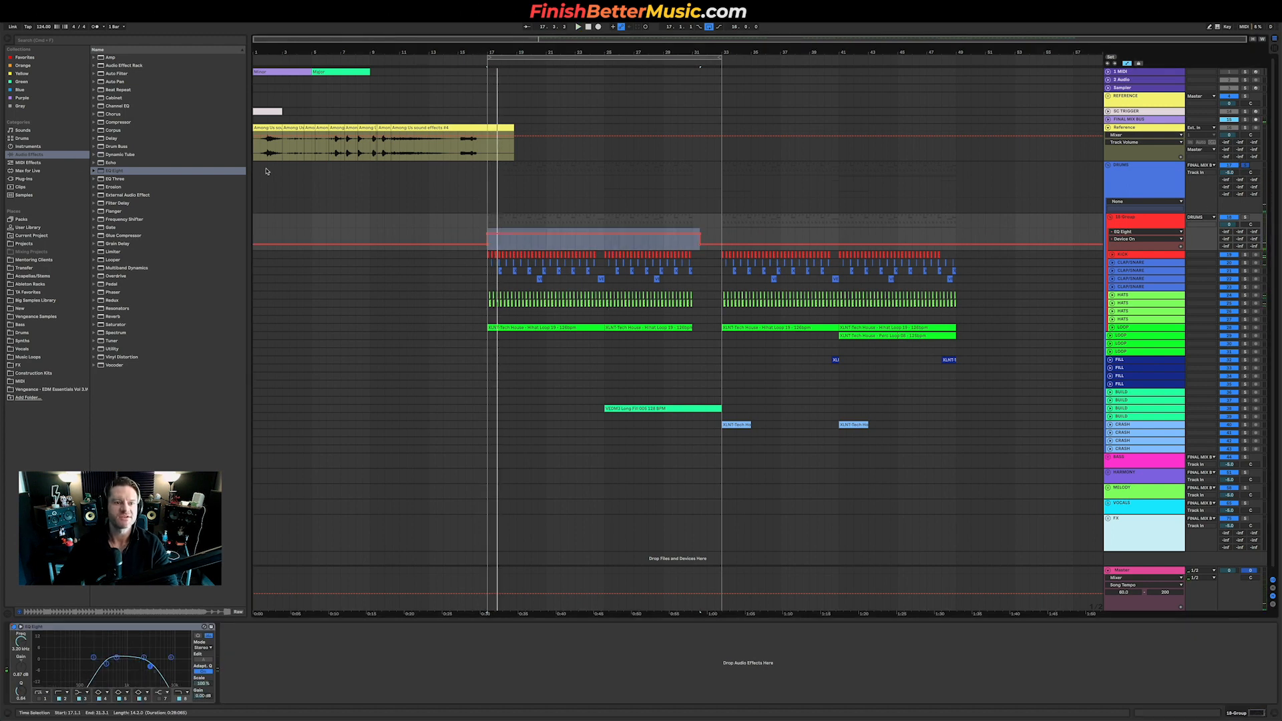
# Select all the clips on the Reference track and turn on Warp for them.
pyautogui.click(257, 147)
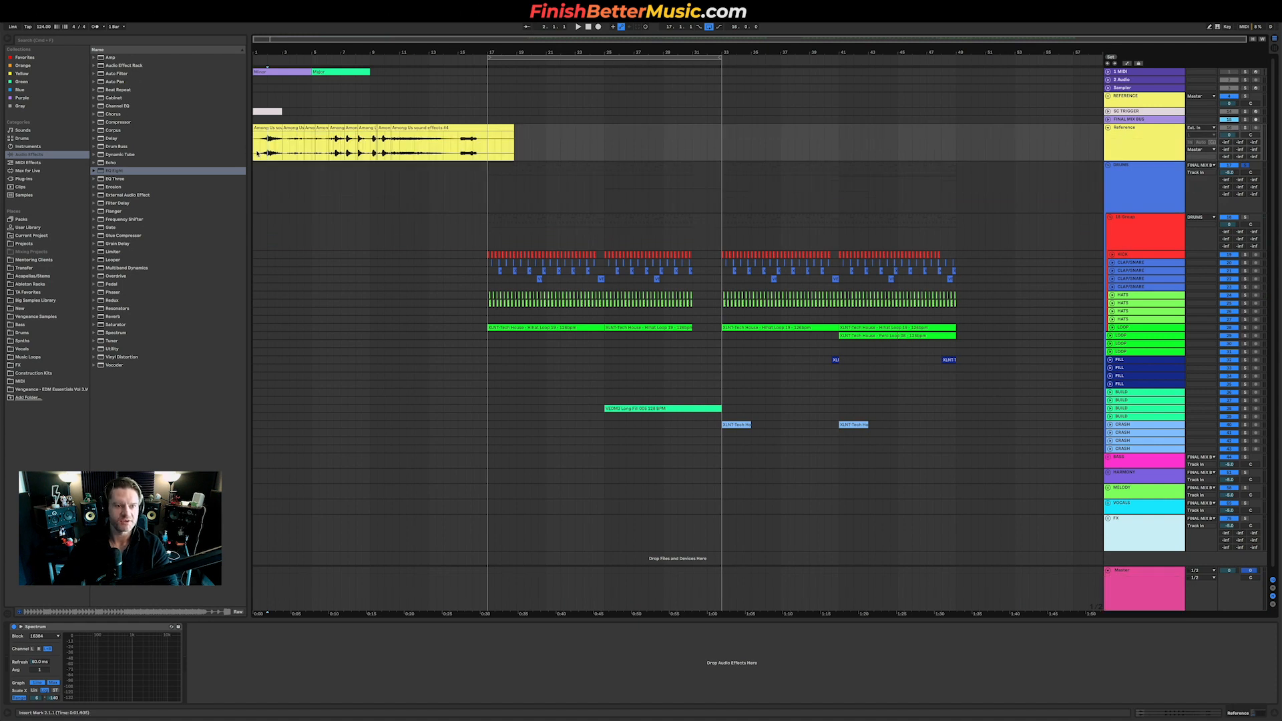
pyautogui.scroll(5, 257, 154)
pyautogui.moveTo(830, 148); pyautogui.dragTo(227, 164)
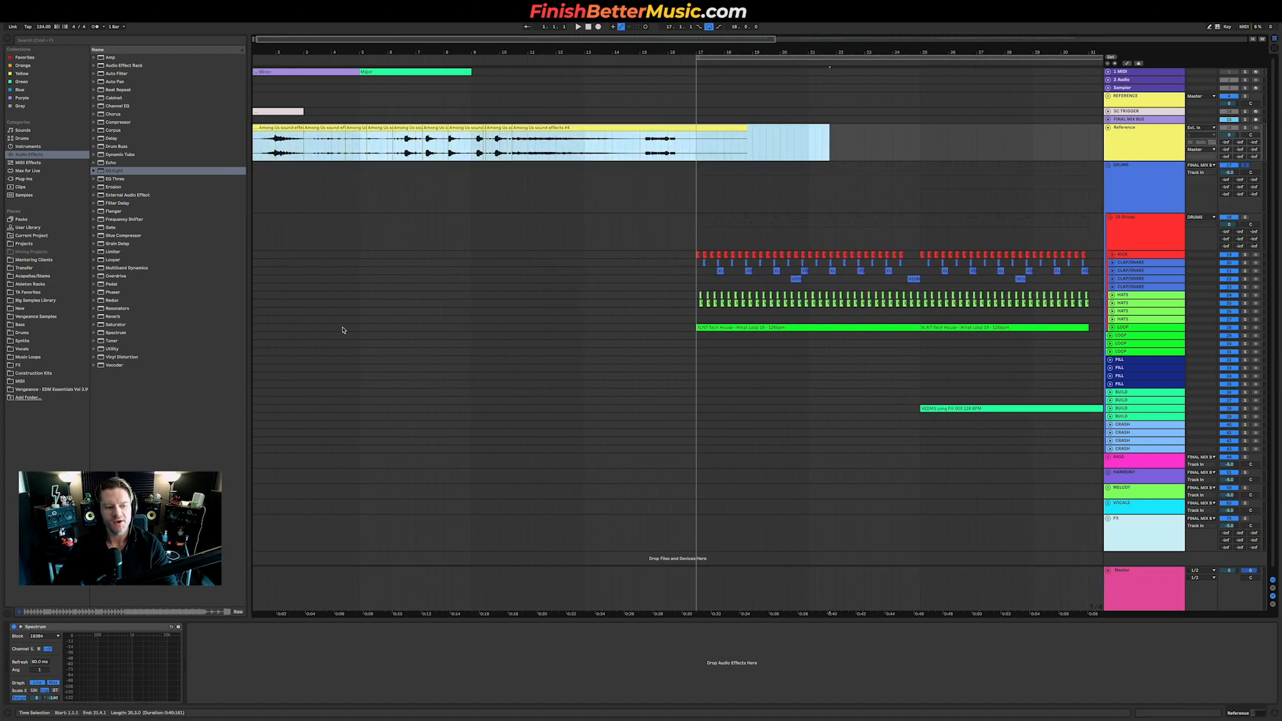
pyautogui.hotkey('shift', 'Tab')
pyautogui.click(95, 635)
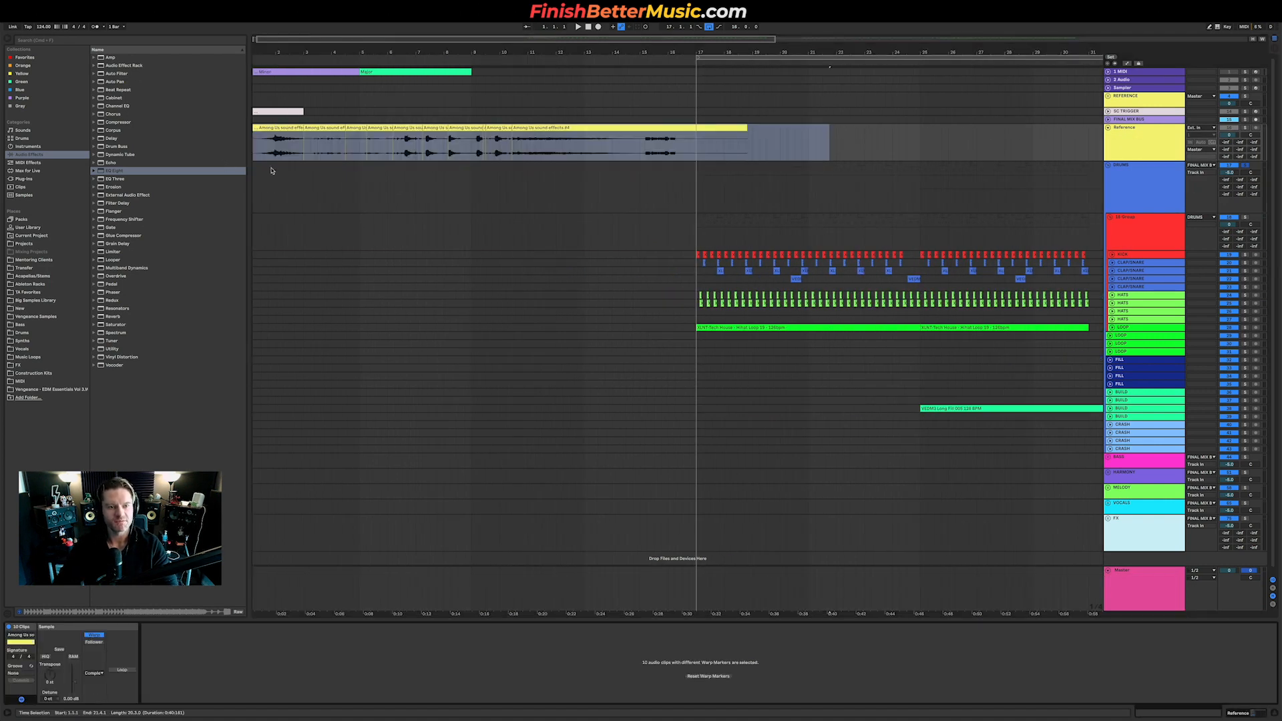
pyautogui.scroll(8, 280, 143)
pyautogui.scroll(-10, 281, 149)
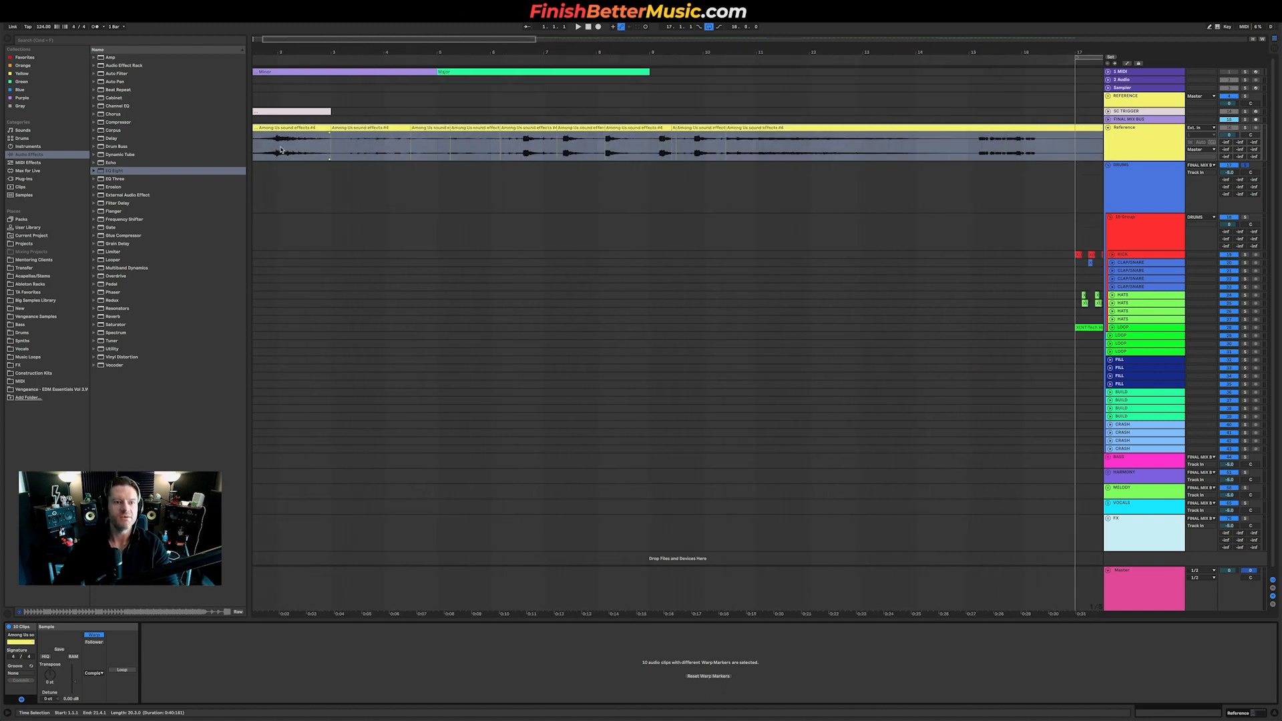
# Play the soloed Reference track from around bar 2 and inspect the waveform of its first clip up close.
pyautogui.click(289, 153)
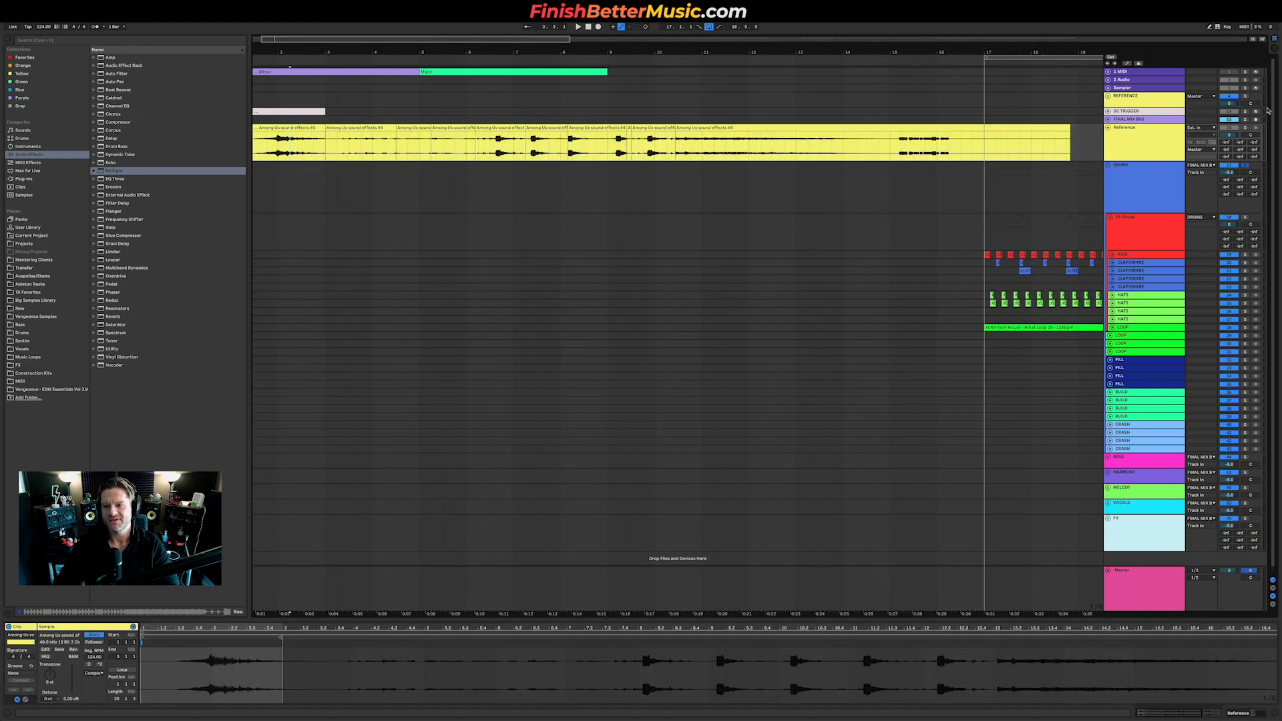
pyautogui.press('space')
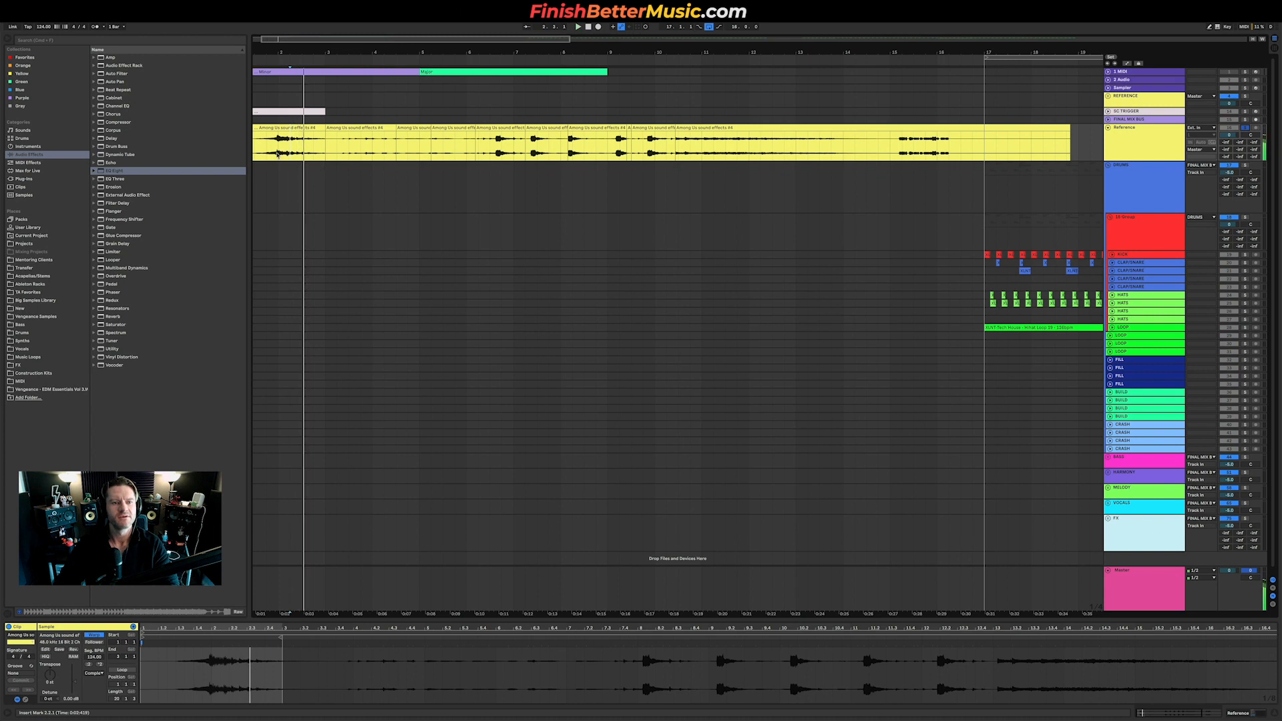
pyautogui.press('space')
pyautogui.click(335, 172)
pyautogui.scroll(8, 281, 150)
pyautogui.moveTo(282, 151); pyautogui.dragTo(365, 150)
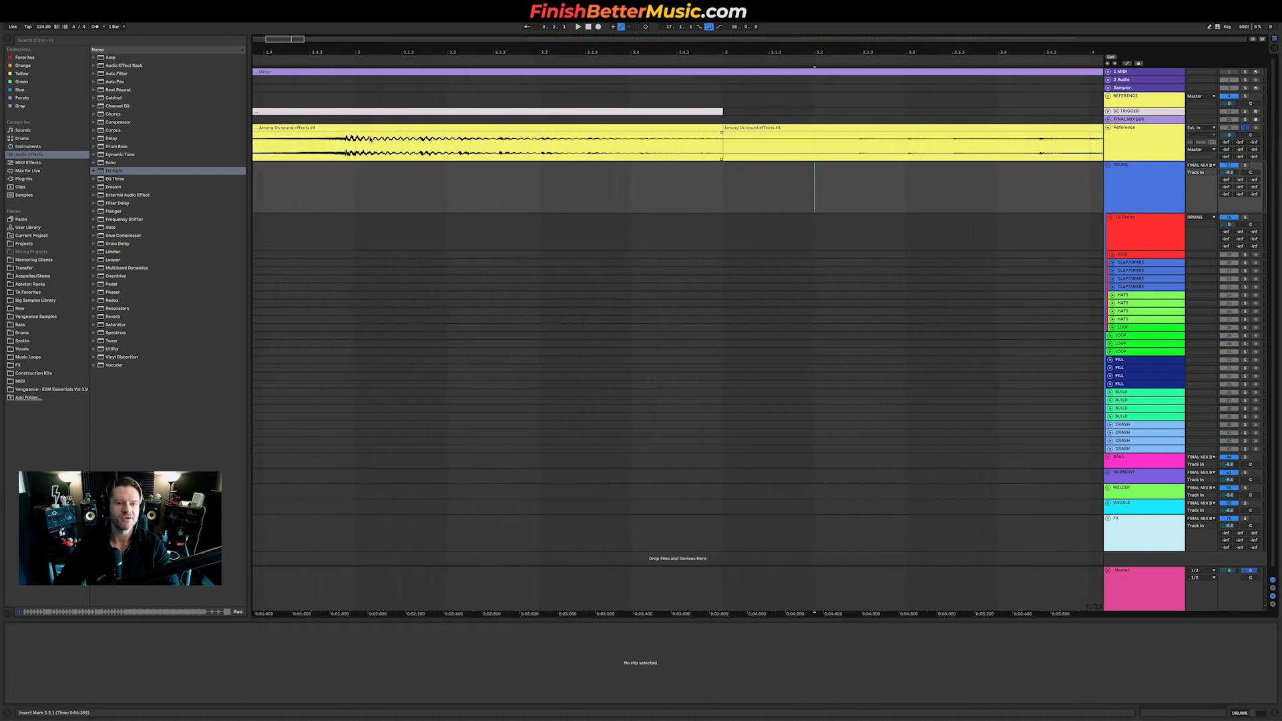
pyautogui.click(361, 128)
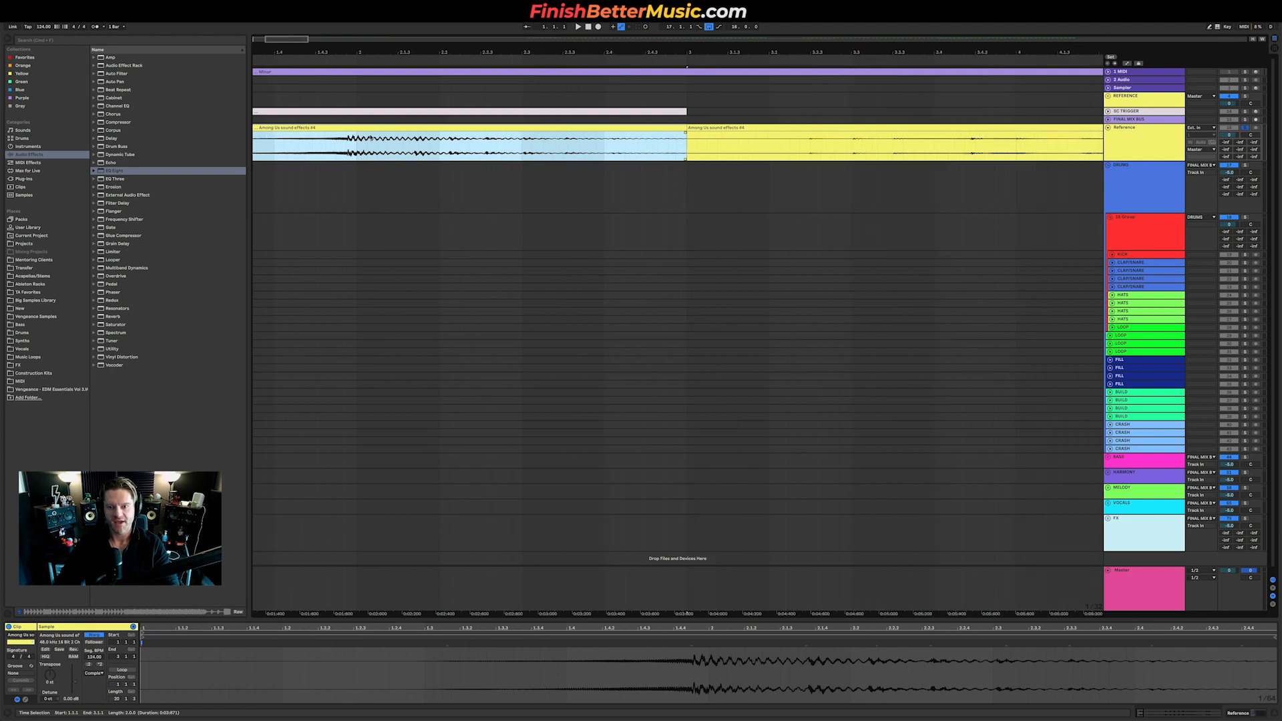
pyautogui.scroll(-10, 724, 67)
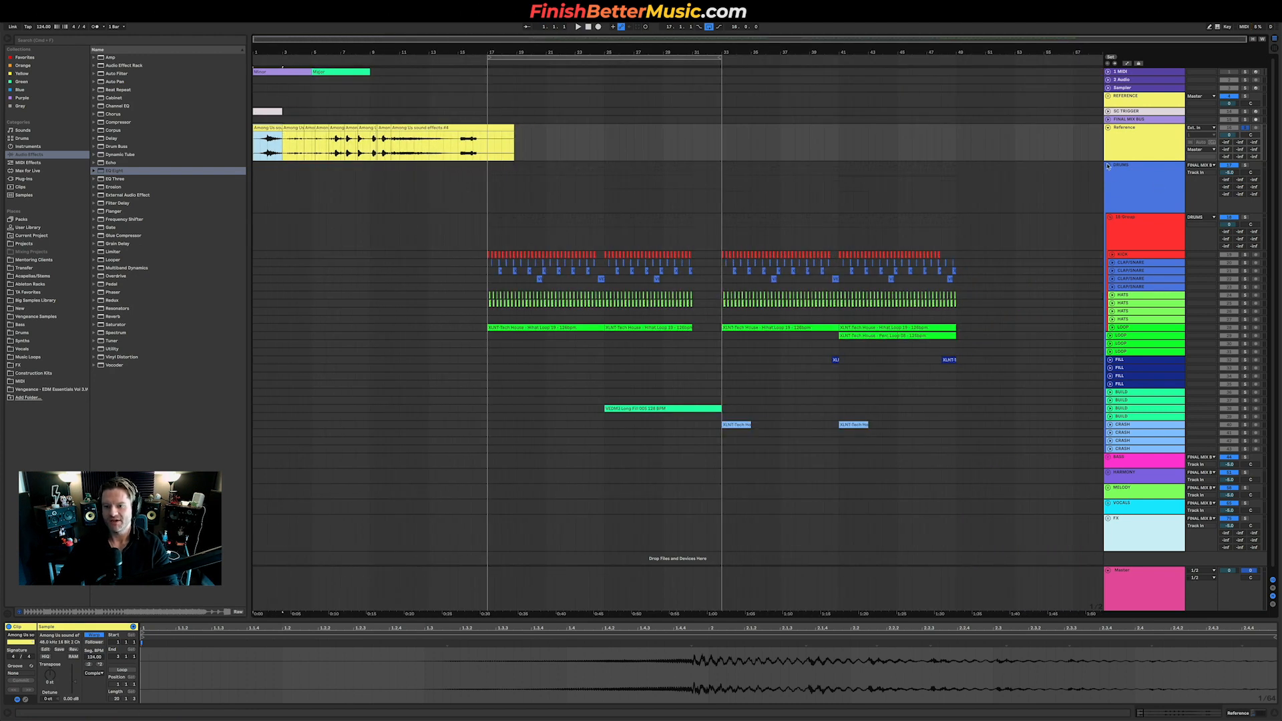
# Fold the DRUMS group and move the FX group directly below it with its tracks unfolded.
pyautogui.click(1108, 165)
pyautogui.moveTo(1129, 275); pyautogui.dragTo(1131, 208)
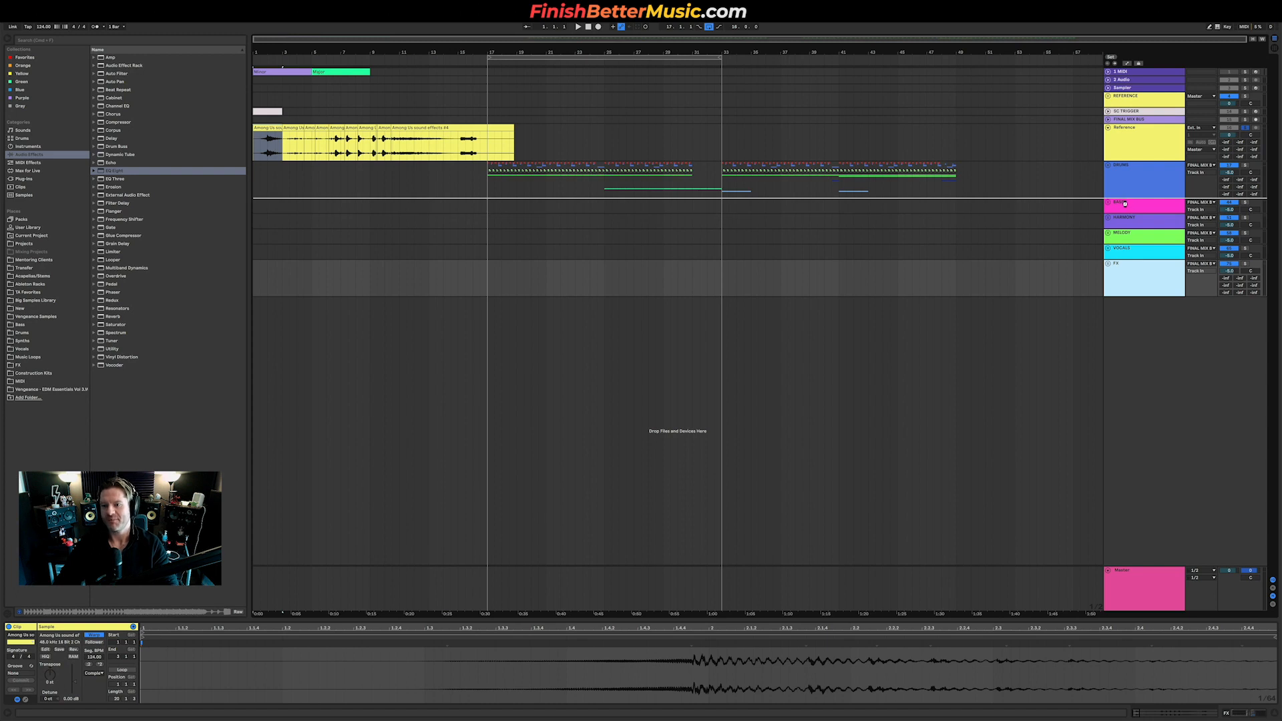
pyautogui.moveTo(1126, 206); pyautogui.dragTo(1125, 207)
pyautogui.click(1108, 203)
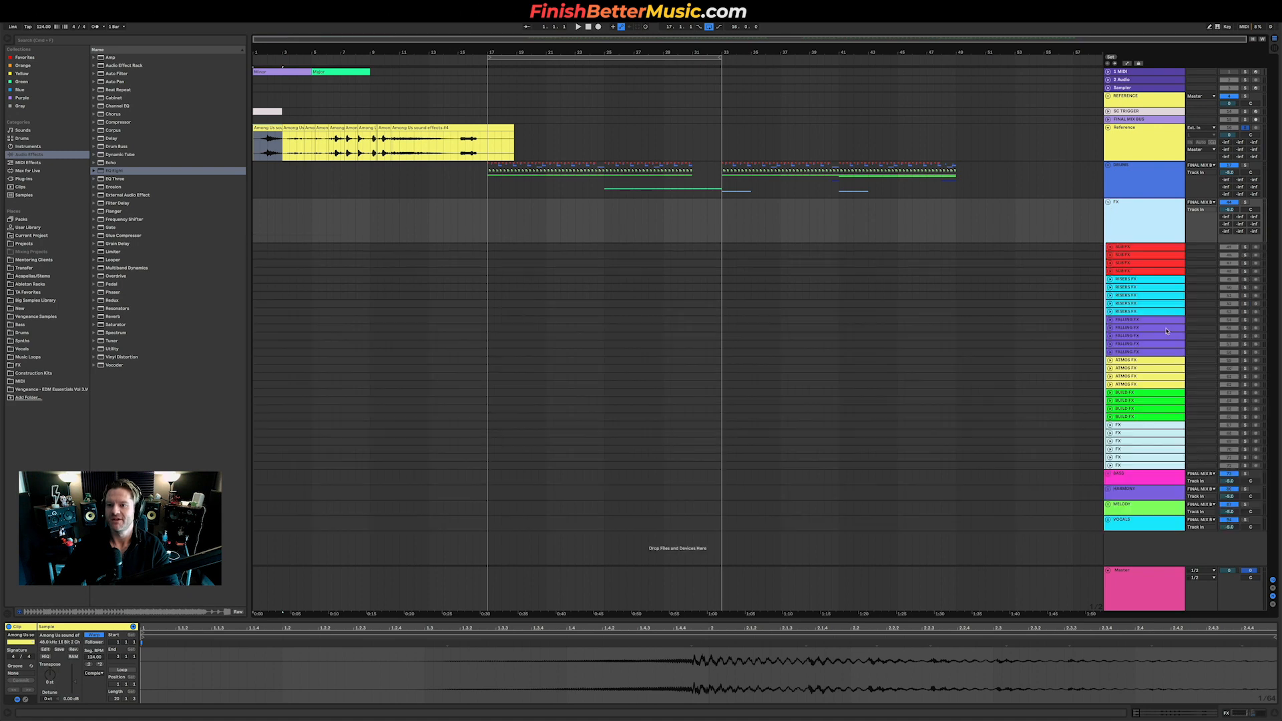
# Unfold the first SUB FX track and copy the first Reference clip onto it around bar 30, opening its sample waveform.
pyautogui.moveTo(268, 143); pyautogui.dragTo(707, 228)
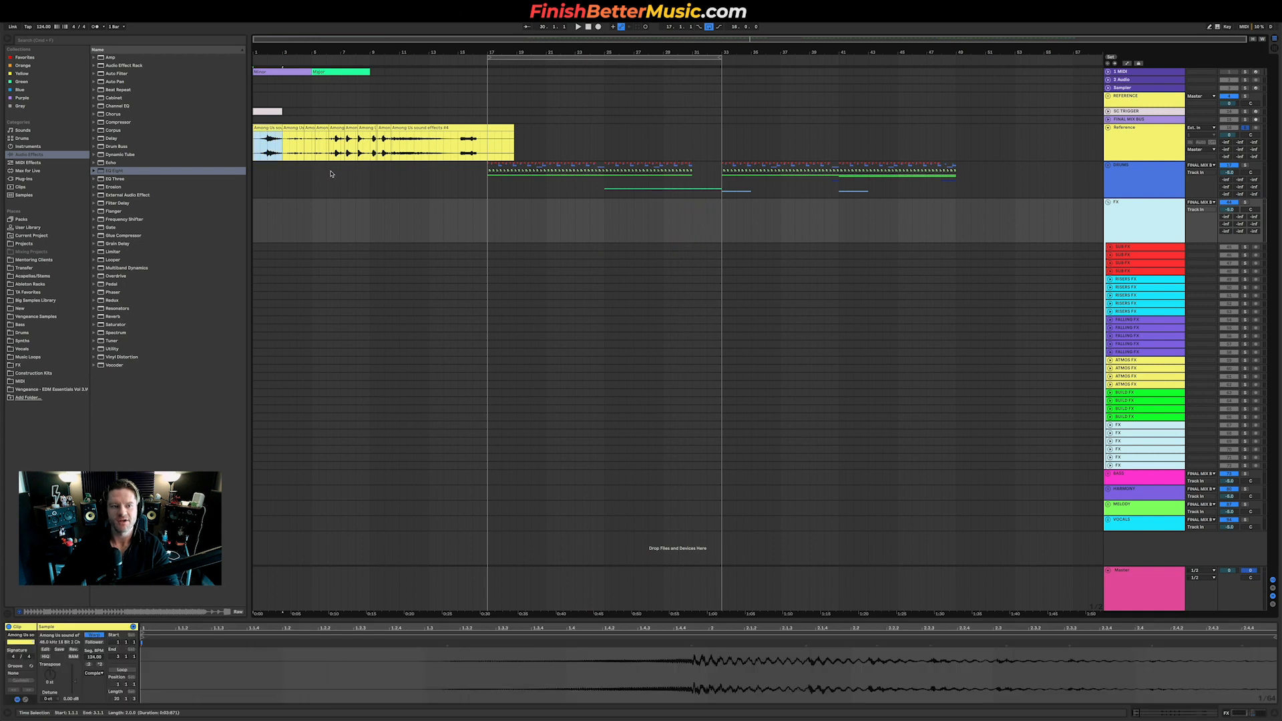
pyautogui.click(1110, 247)
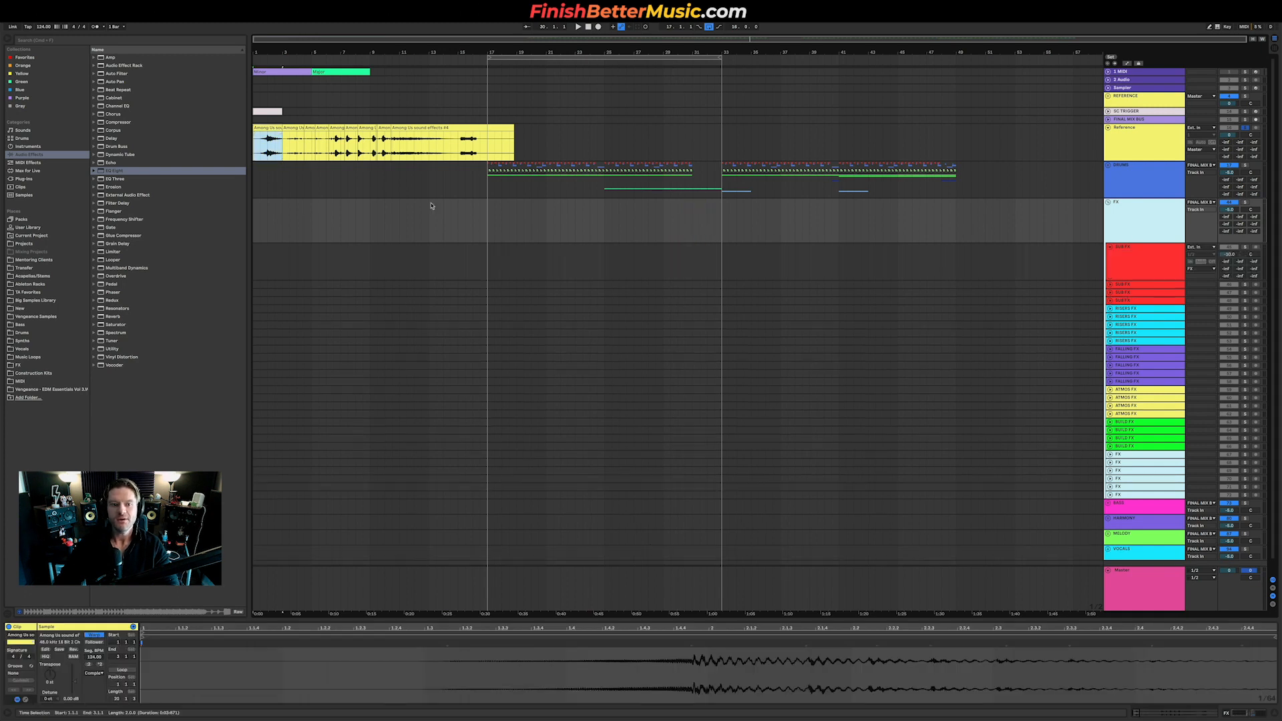
pyautogui.moveTo(264, 129); pyautogui.dragTo(699, 246)
pyautogui.doubleClick(699, 246)
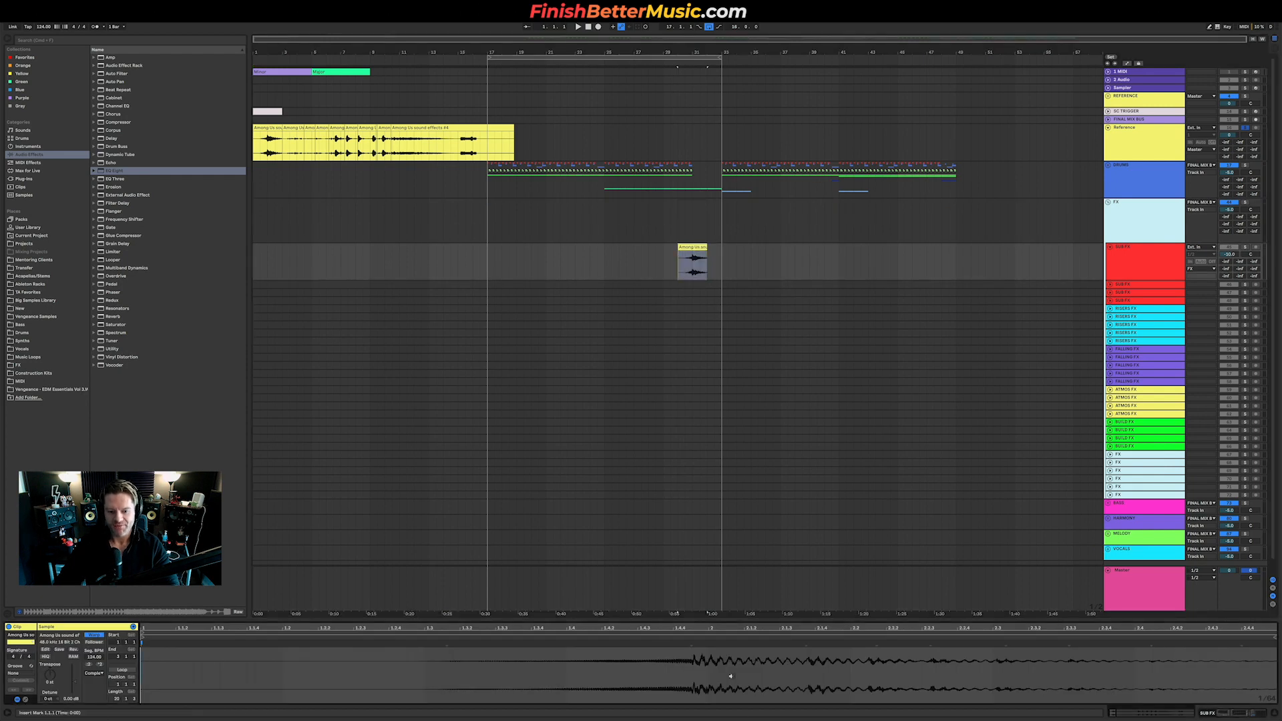
# Place a warp marker on the copied clip's main hit and shift it forward onto the nearby beat line.
pyautogui.click(692, 644)
pyautogui.moveTo(691, 643); pyautogui.dragTo(709, 644)
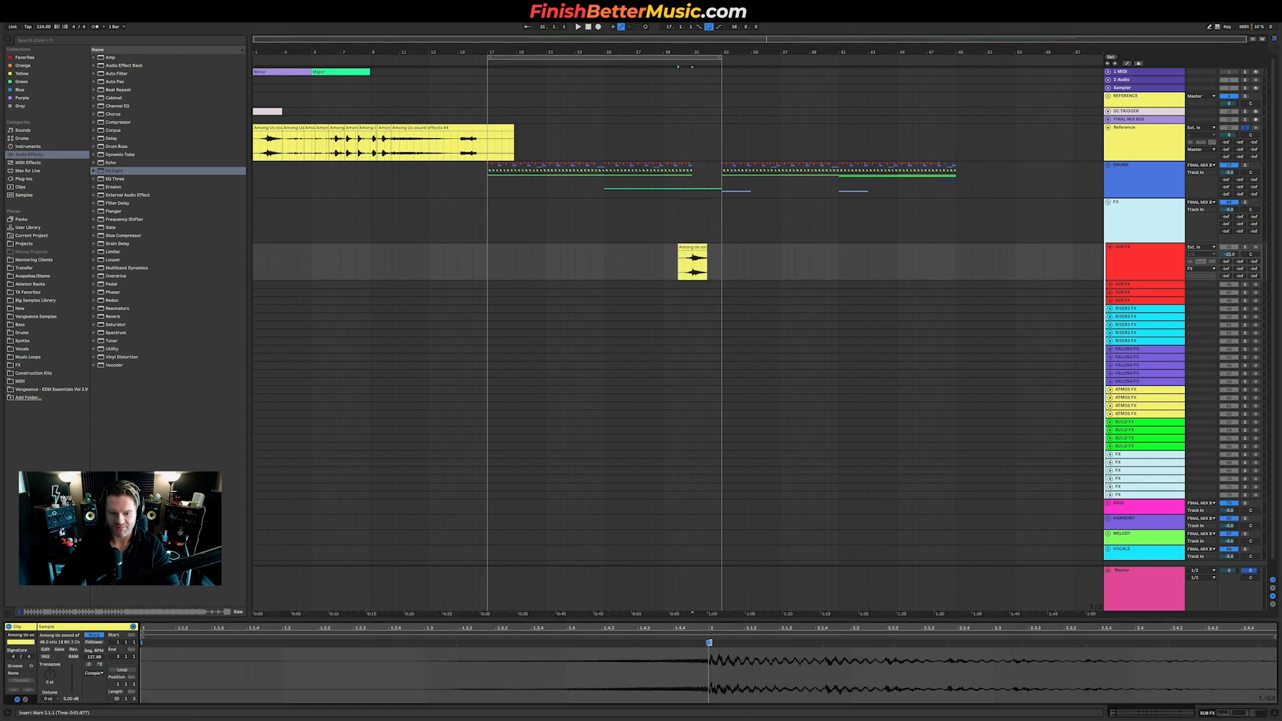
pyautogui.scroll(-5, 826, 672)
# Clear the Reference track's solo and play the copied effect together with the drums.
pyautogui.press('space')
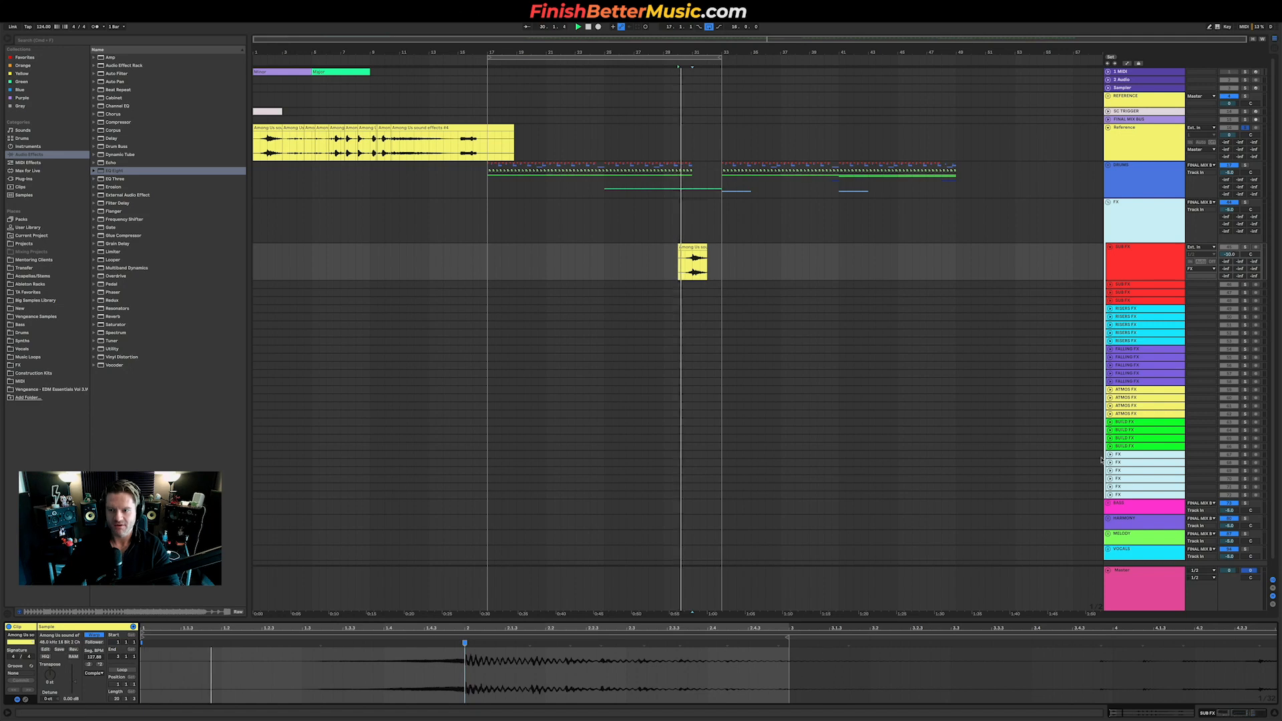
pyautogui.doubleClick(1246, 247)
pyautogui.press('space')
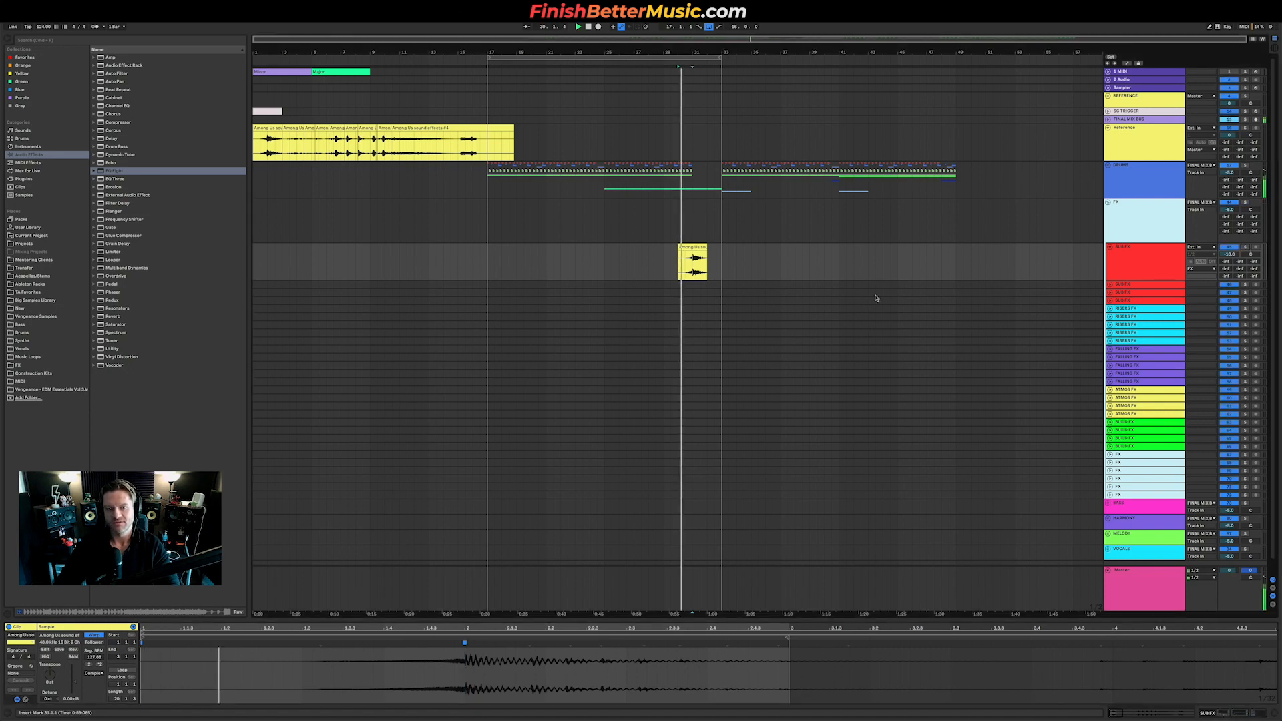
# Move the effect clip so it spans bars 31 to 33, audition it, and set the first SUB FX track's volume to 0 dB.
pyautogui.scroll(5, 830, 298)
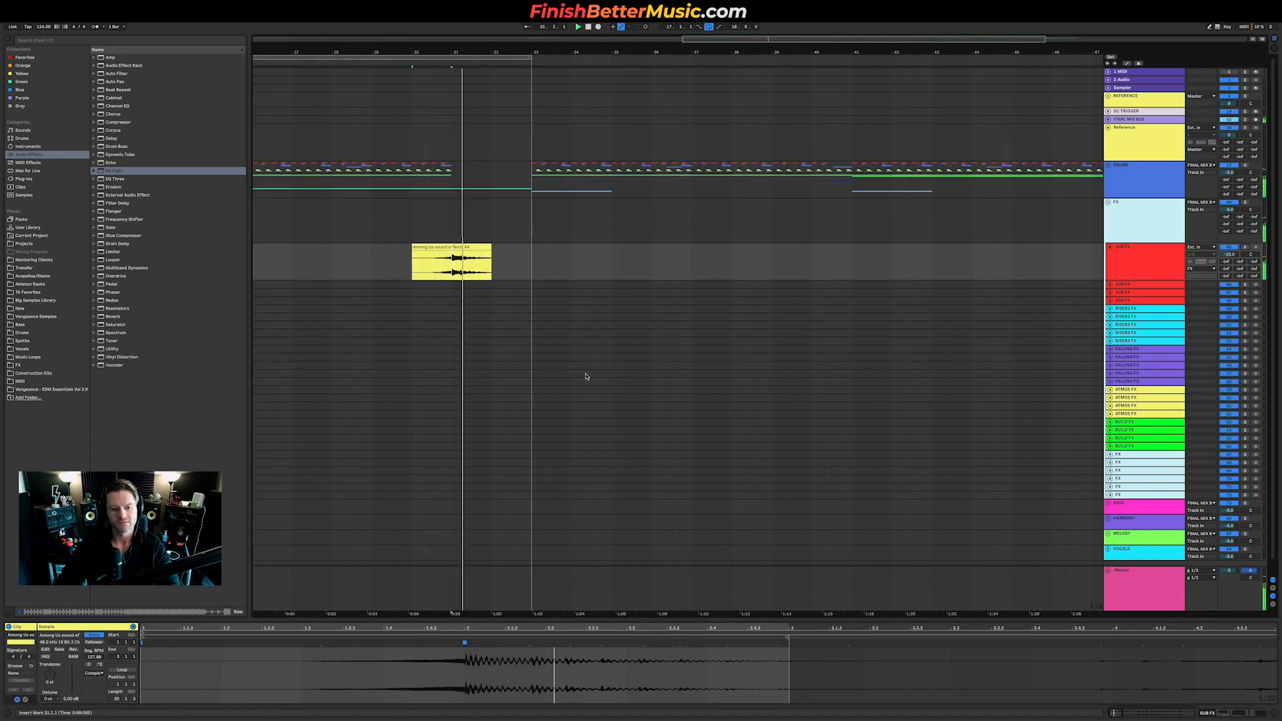
pyautogui.moveTo(426, 268); pyautogui.dragTo(466, 268)
pyautogui.press('space')
pyautogui.click(463, 268)
pyautogui.press('space')
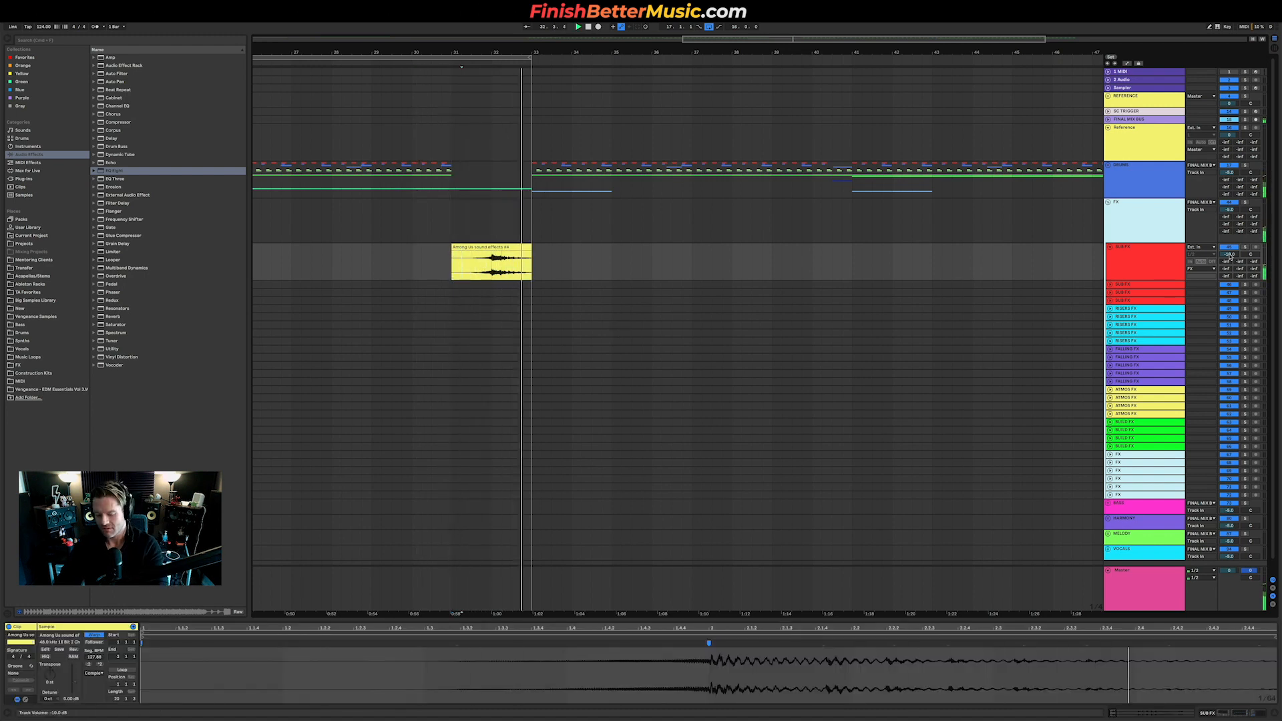
pyautogui.press('-')
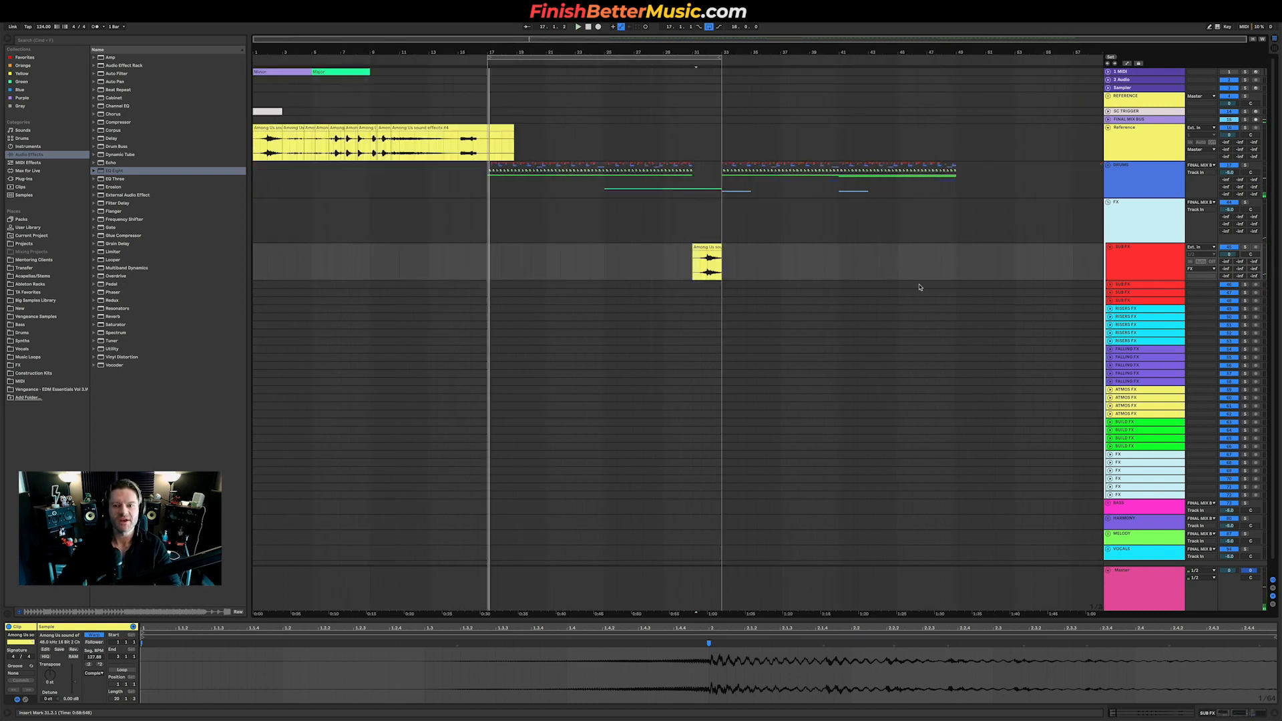
# Unfold the second SUB FX track and copy the last Reference clip onto it, starting at bar 17.
pyautogui.scroll(5, 309, 157)
pyautogui.click(469, 128)
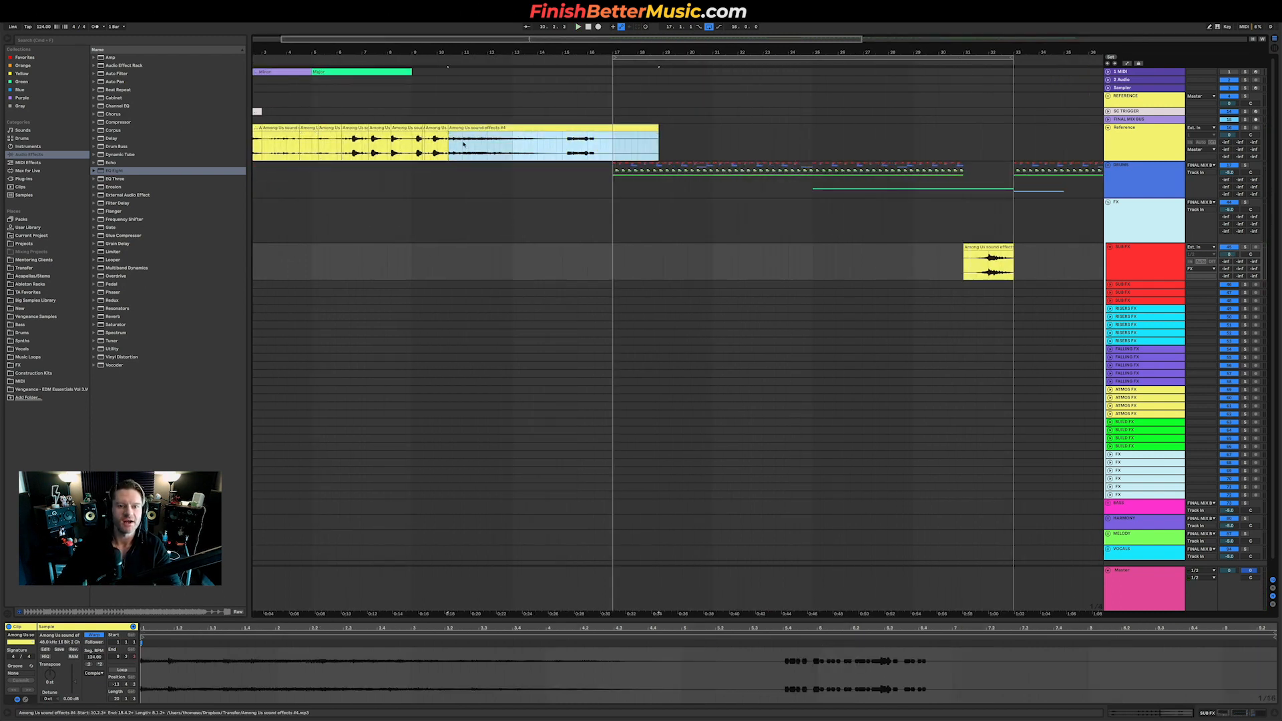
pyautogui.click(1109, 286)
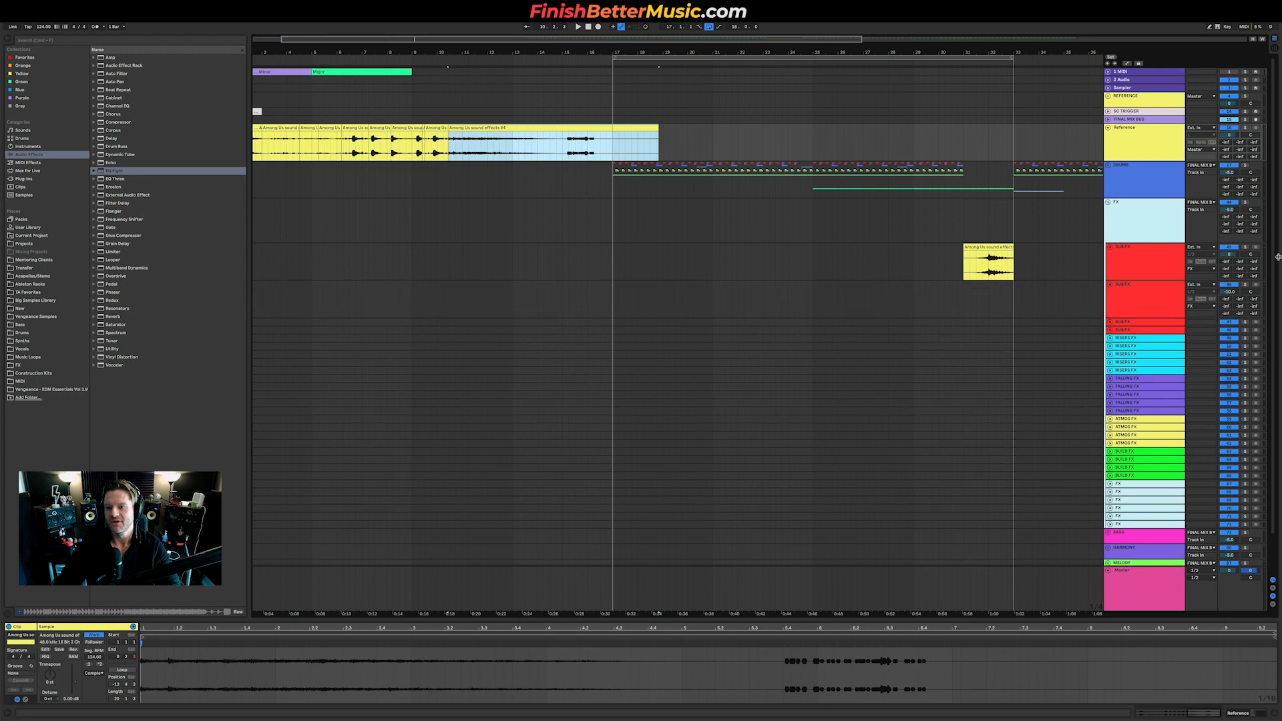
pyautogui.click(1135, 260)
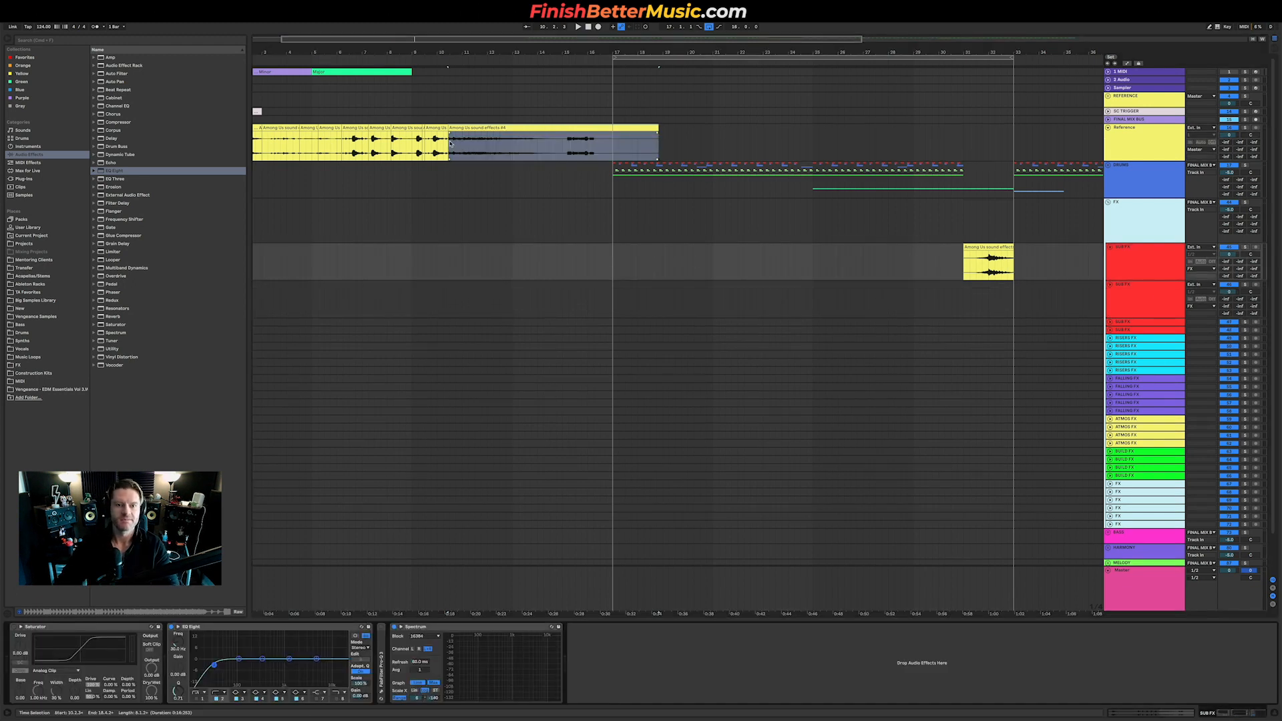
pyautogui.moveTo(451, 143); pyautogui.dragTo(585, 307)
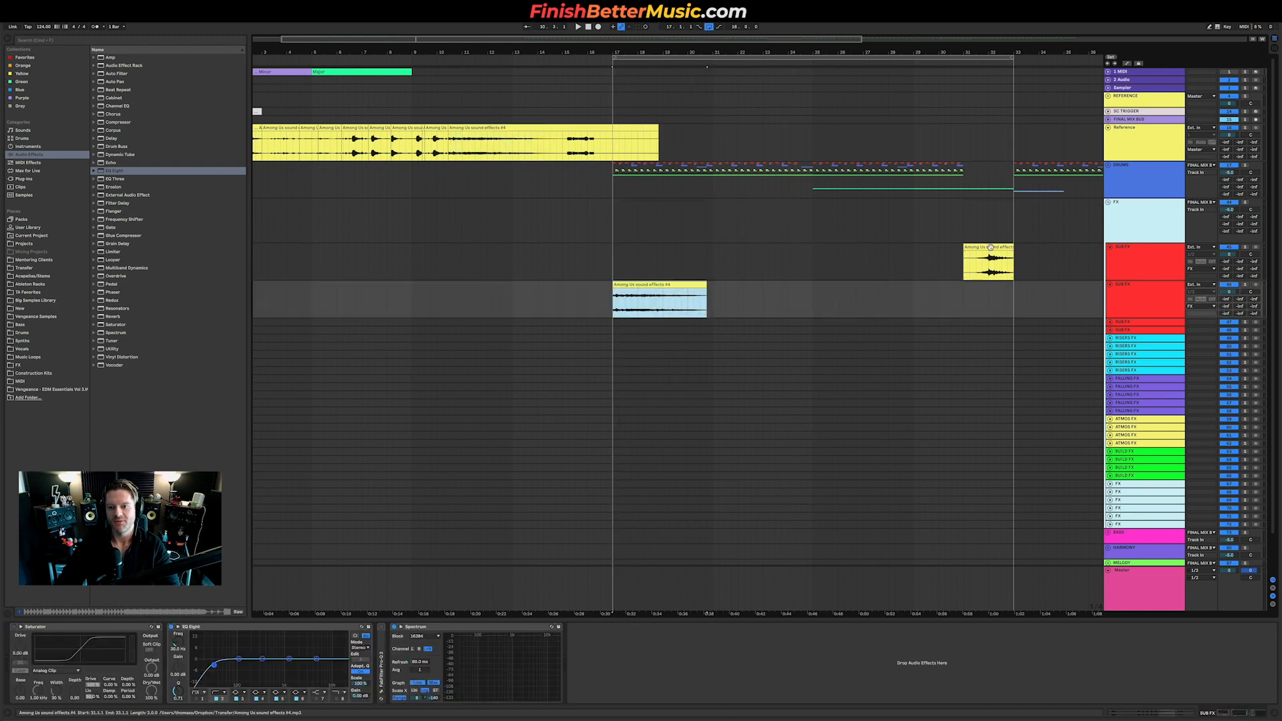
# Turn on the Saturator on the first SUB FX track and play the effect clip from bar 31.
pyautogui.click(990, 248)
pyautogui.click(14, 627)
pyautogui.press('space')
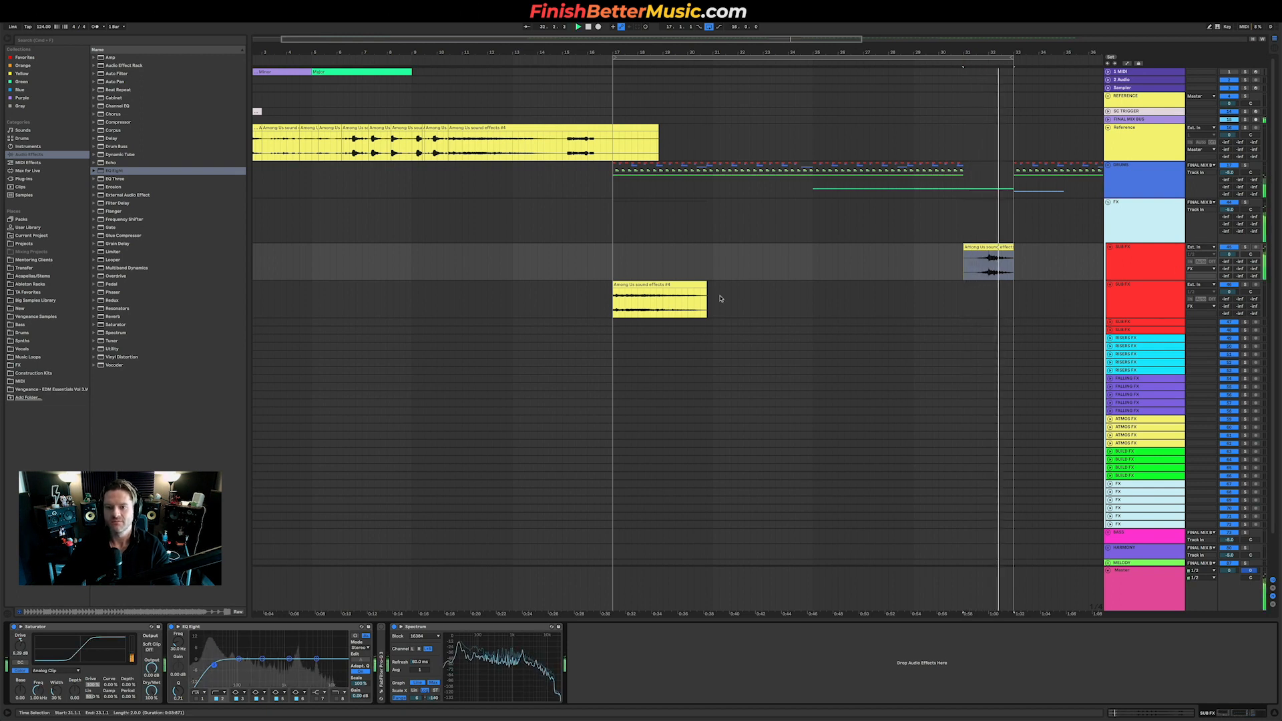
pyautogui.press('space')
# Solo the second SUB FX track and play its clip from bar 17.
pyautogui.click(614, 312)
pyautogui.click(1247, 286)
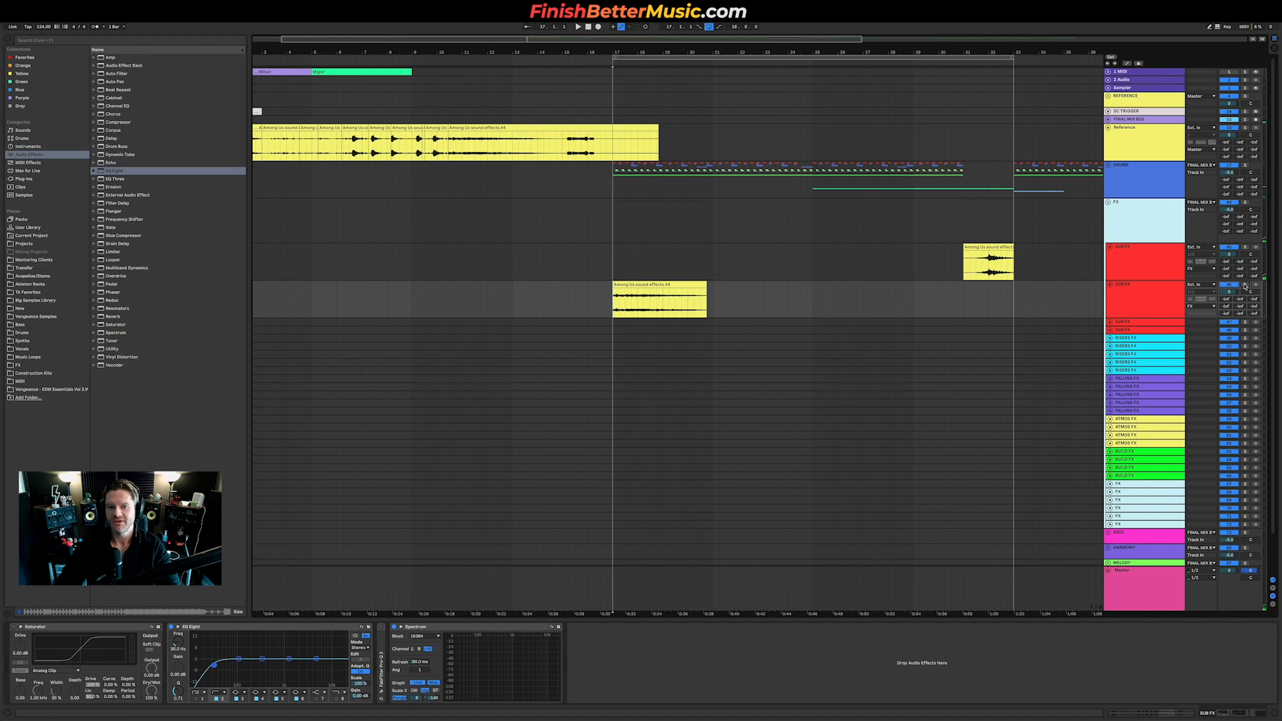
pyautogui.click(1244, 286)
pyautogui.press('space')
# Extend the start of the second SUB FX clip slightly and move the clip so it begins exactly at bar 17.
pyautogui.scroll(10, 632, 305)
pyautogui.press('space')
pyautogui.moveTo(449, 286)
pyautogui.mouseDown()
pyautogui.moveTo(372, 282)
pyautogui.moveTo(430, 278)
pyautogui.mouseUp()
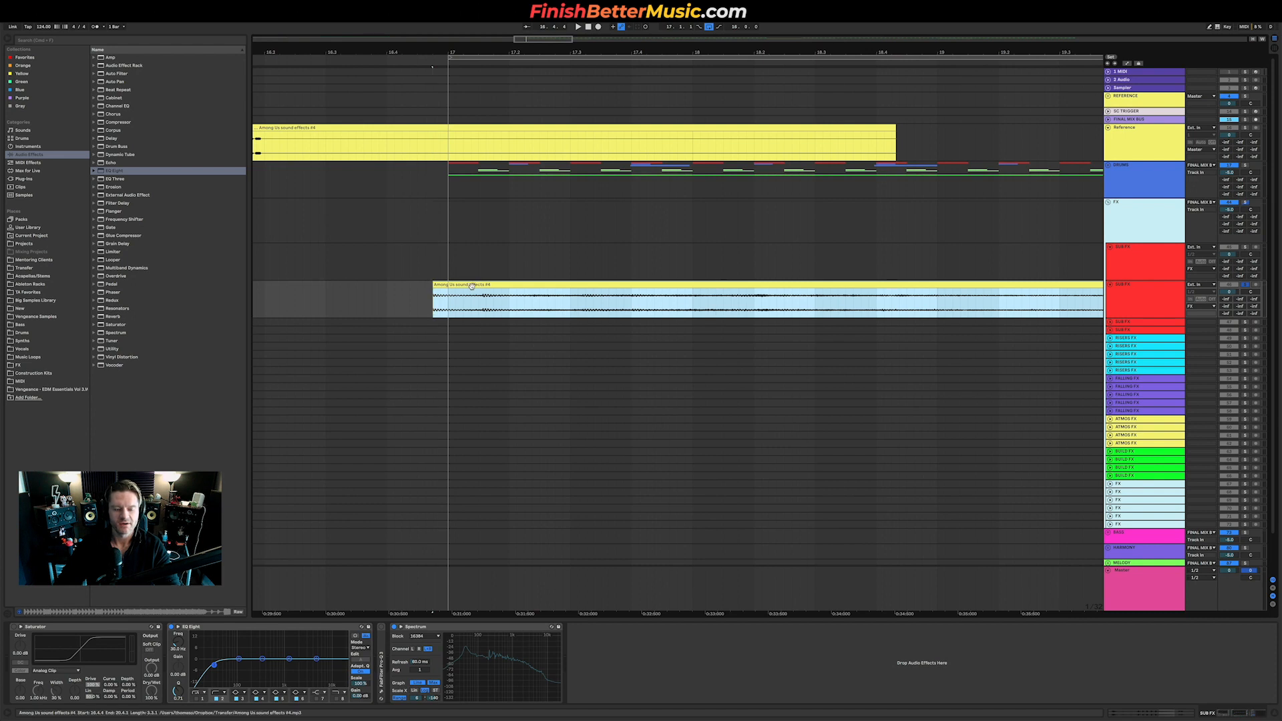
pyautogui.moveTo(472, 286); pyautogui.dragTo(492, 289)
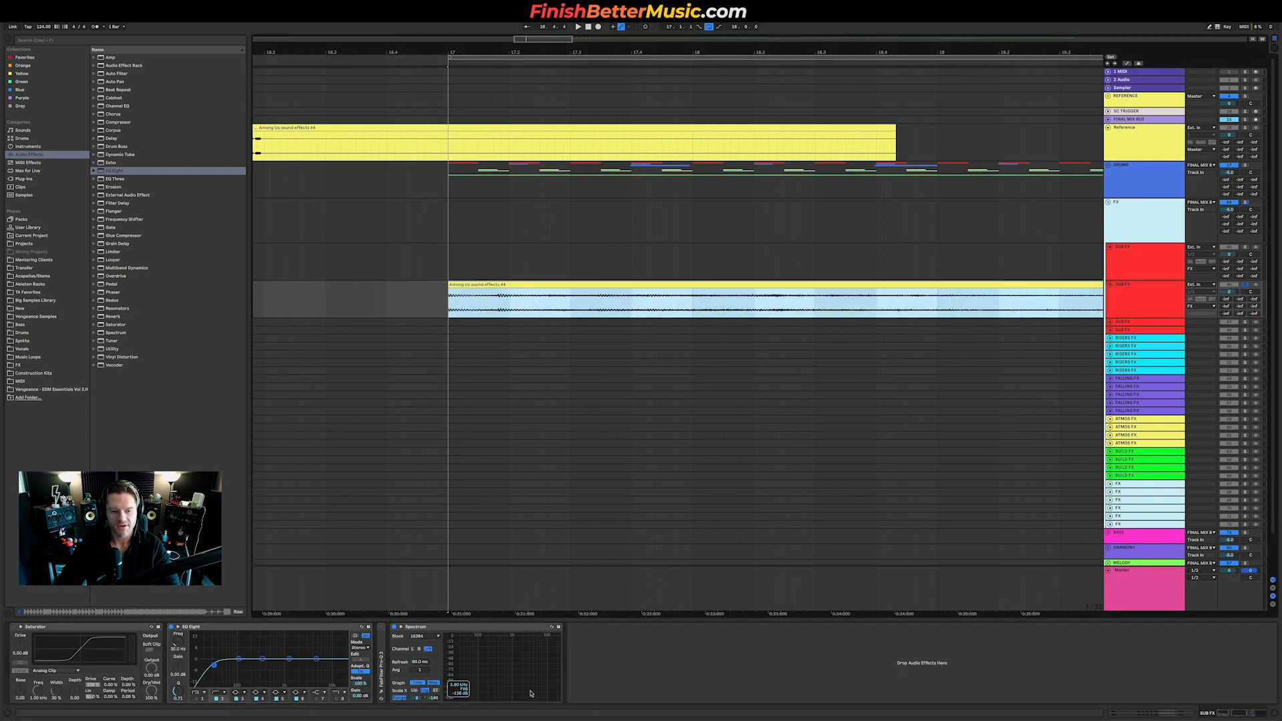
# Open the bar 17 clip's sample view, place a warp marker where the sound begins at position 1, and play it.
pyautogui.hotkey('shift', 'Tab')
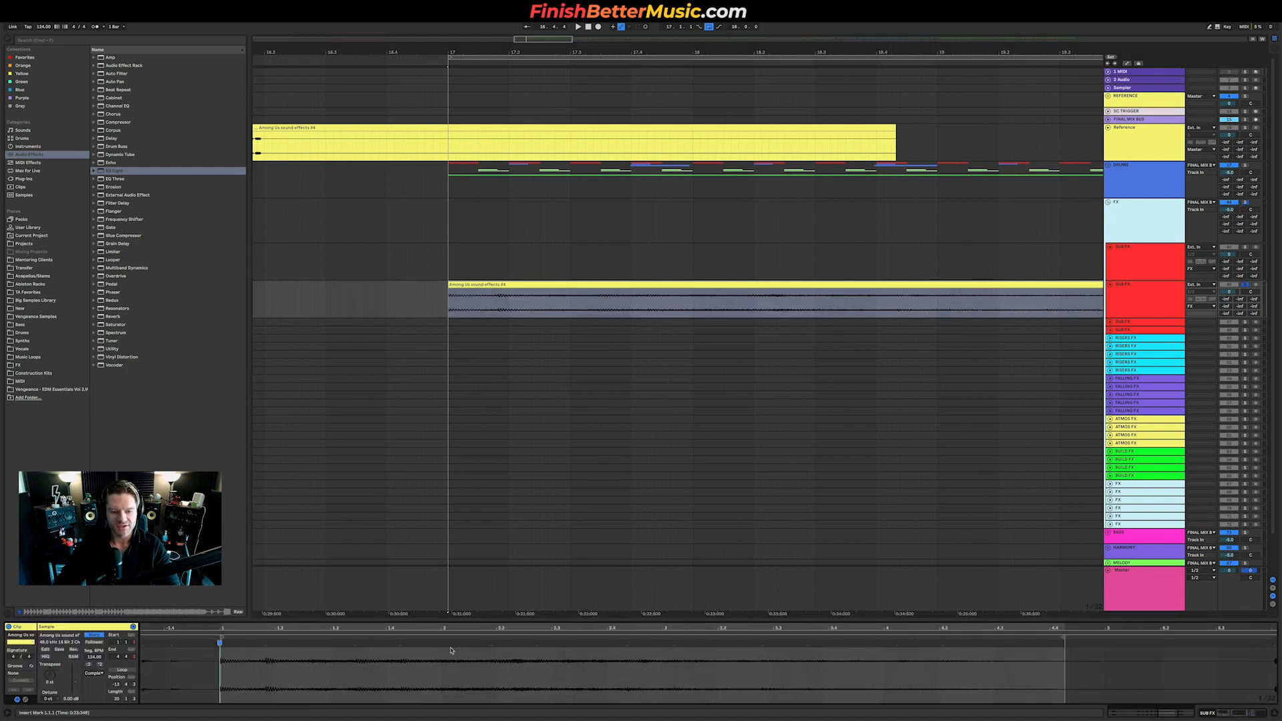
pyautogui.scroll(-5, 567, 685)
pyautogui.scroll(10, 782, 673)
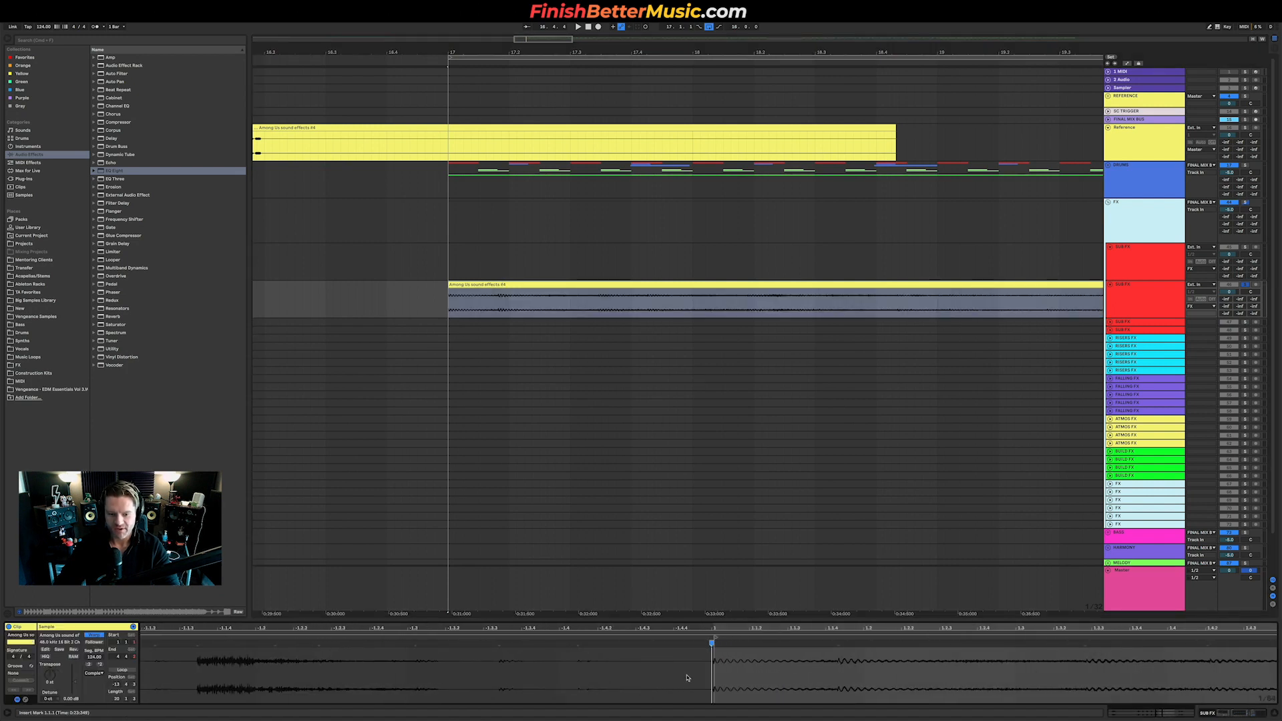
pyautogui.click(817, 642)
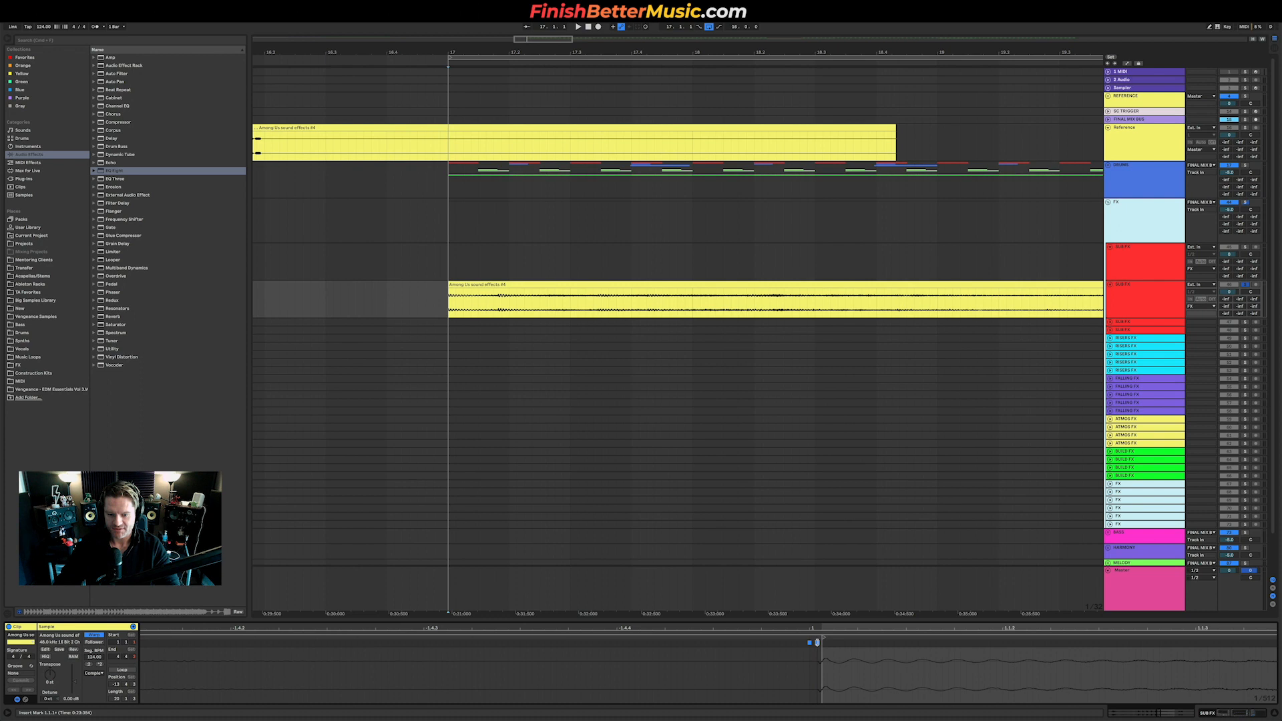
pyautogui.press('space')
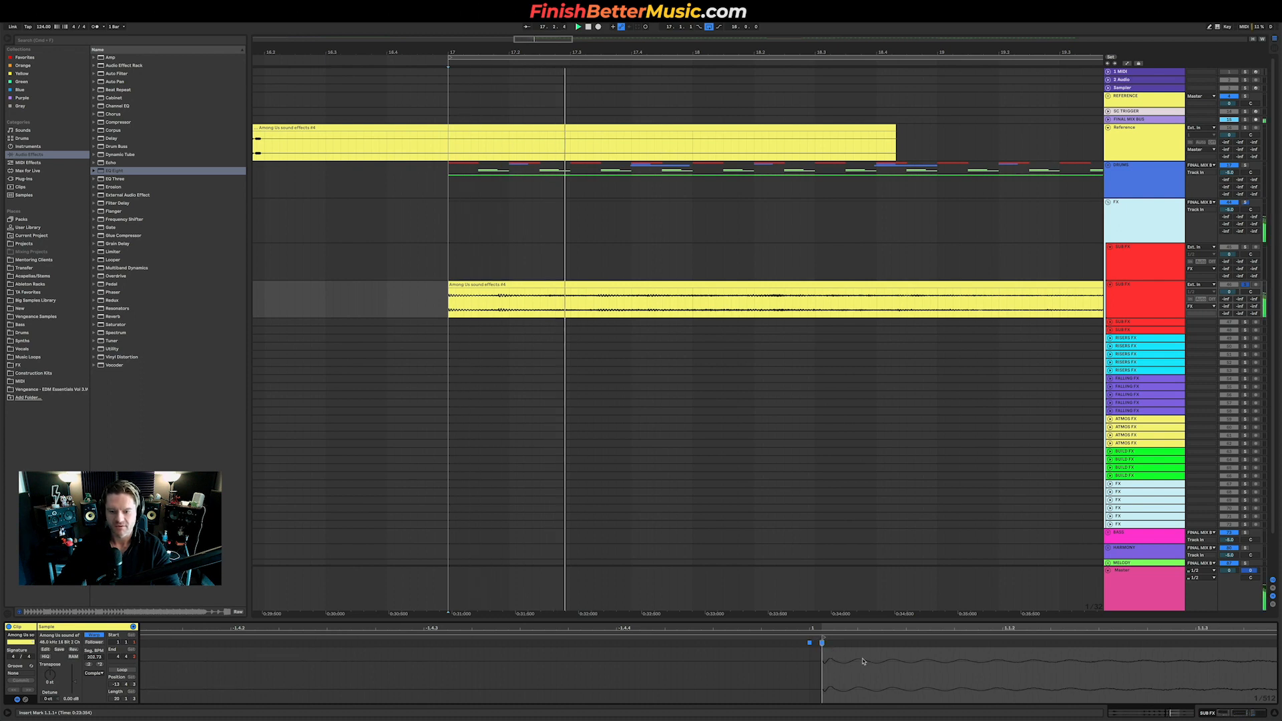
# Re-warp the clip from its start marker, add a warp marker at beat 1.2, and play the result.
pyautogui.scroll(-3, 849, 646)
pyautogui.hscroll(4, 849, 647)
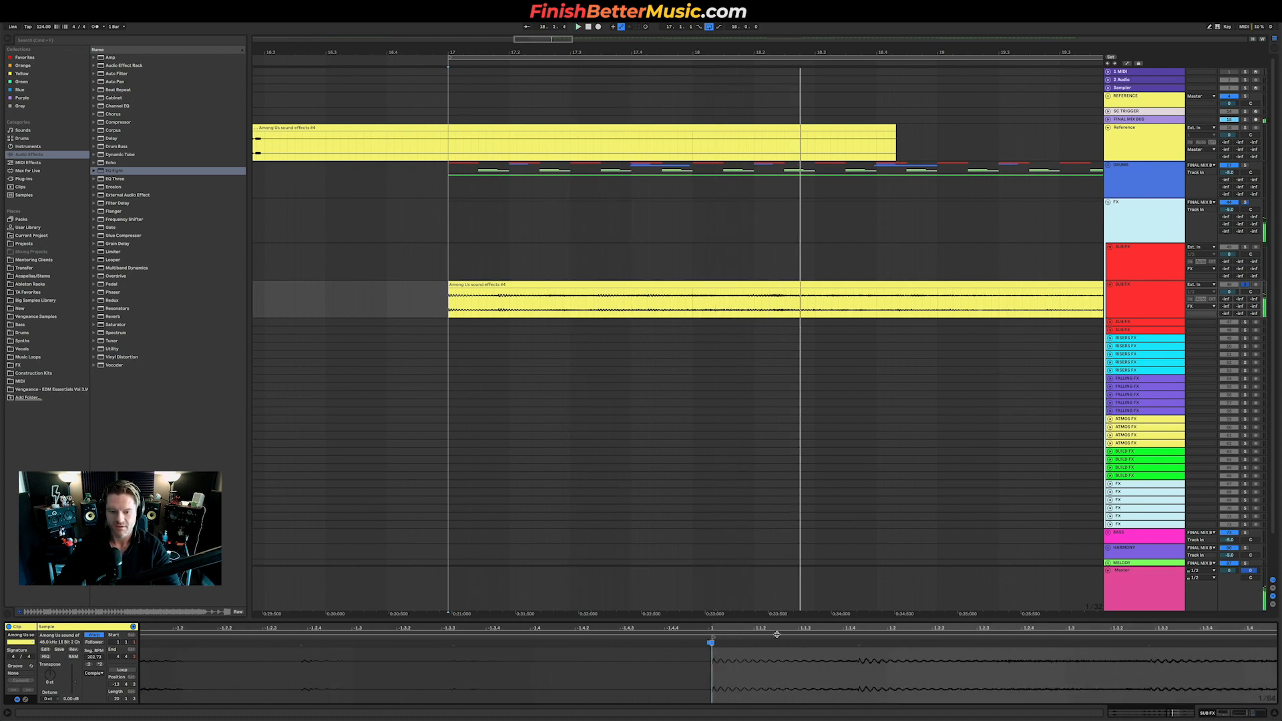
pyautogui.rightClick(712, 644)
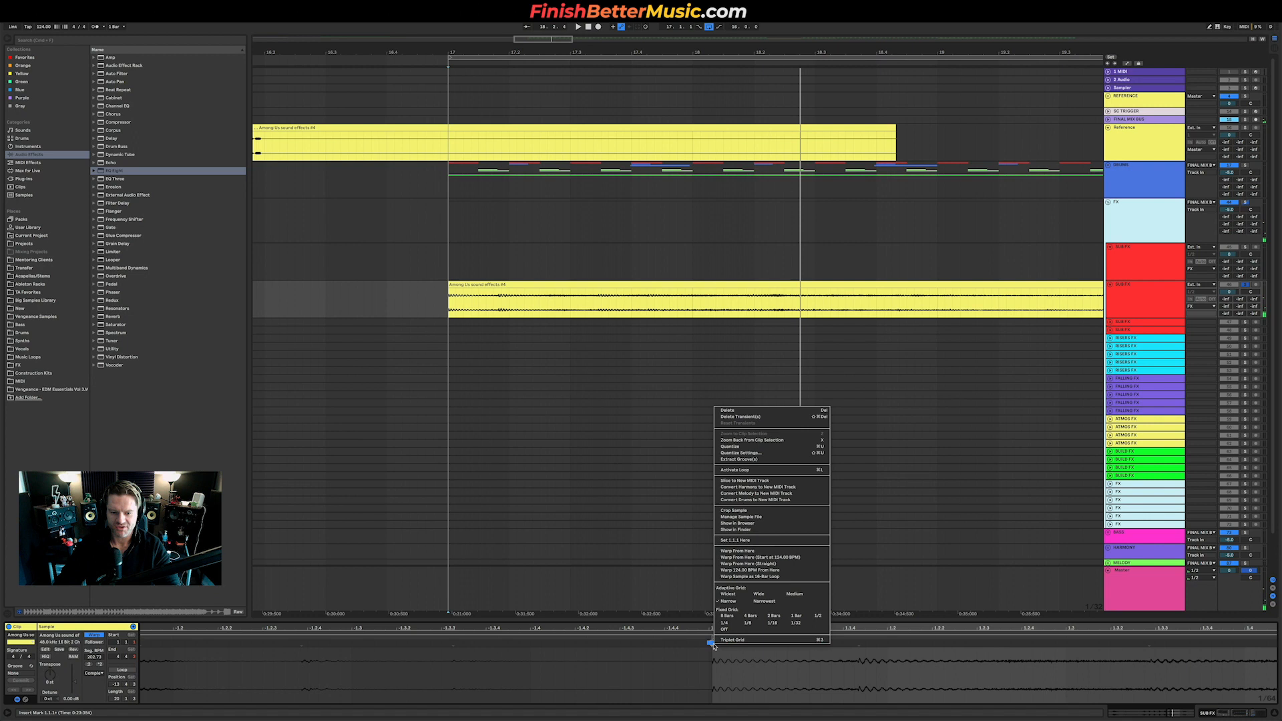
pyautogui.click(786, 567)
pyautogui.scroll(-4, 735, 647)
pyautogui.press('space')
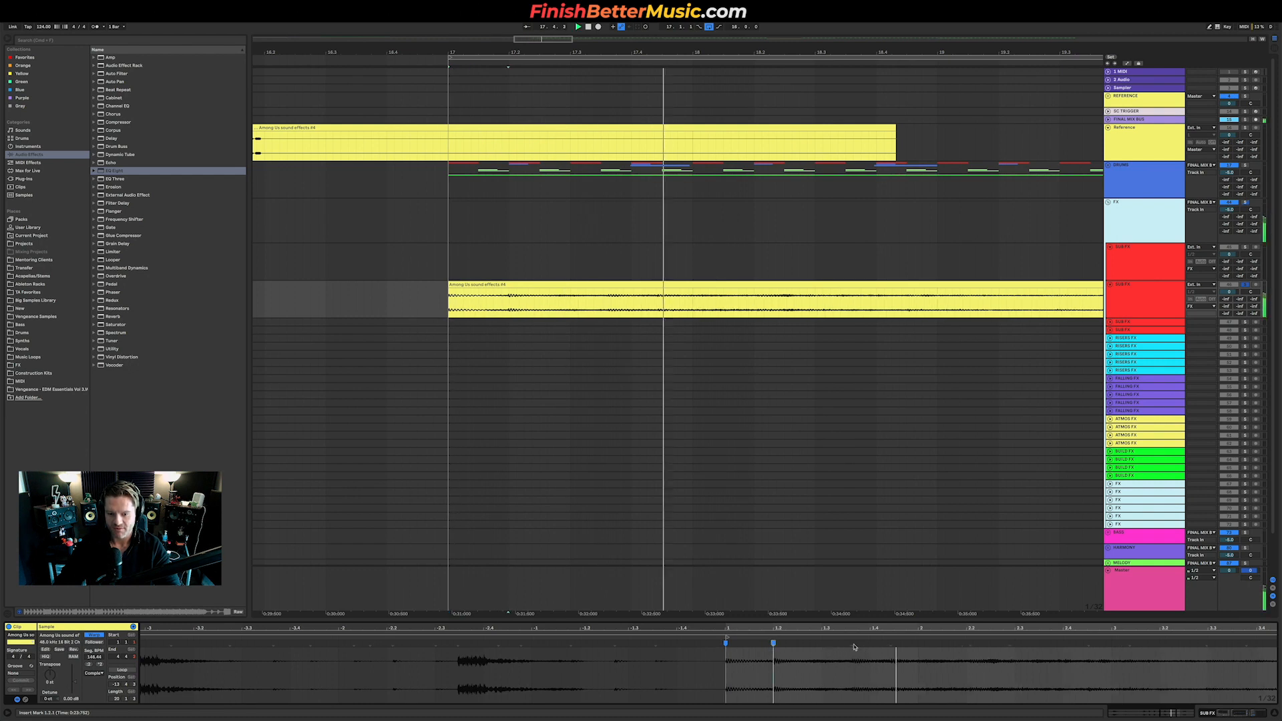
# Add warp markers on the clip's following hits, line them up with the beat grid, and replay from bar 17.
pyautogui.press('space')
pyautogui.hscroll(3, 924, 675)
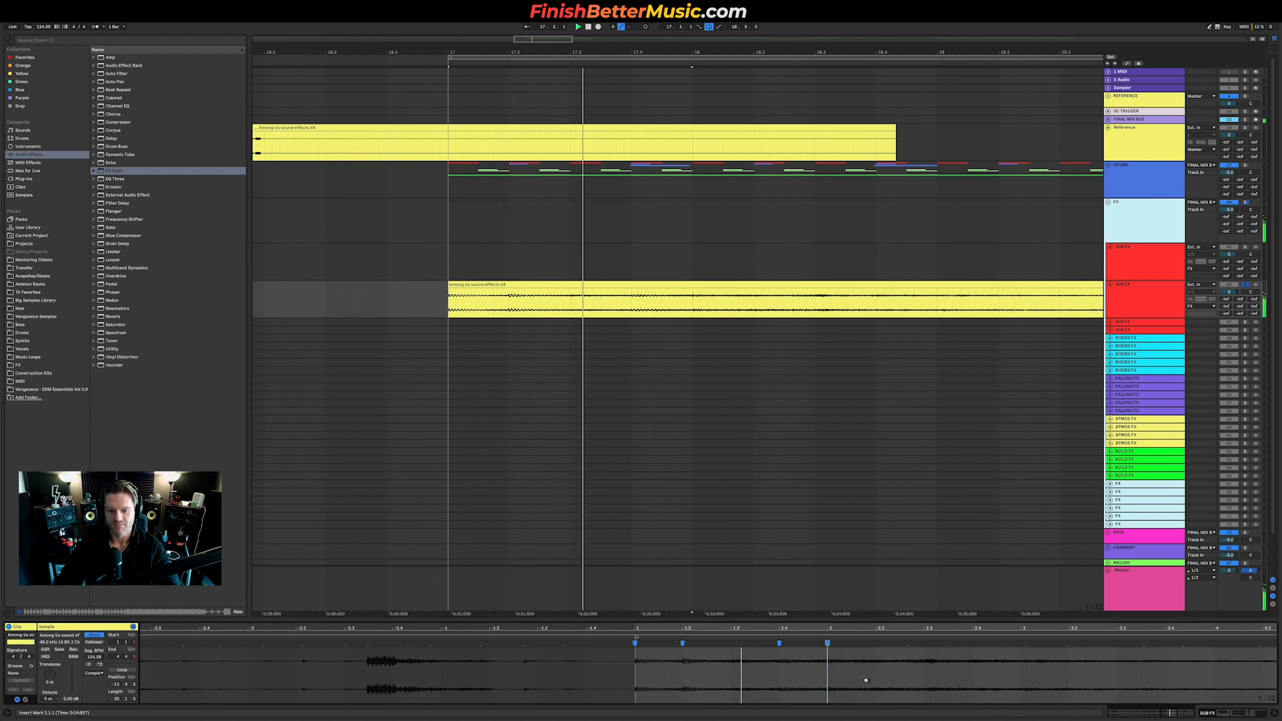
pyautogui.hscroll(3, 883, 678)
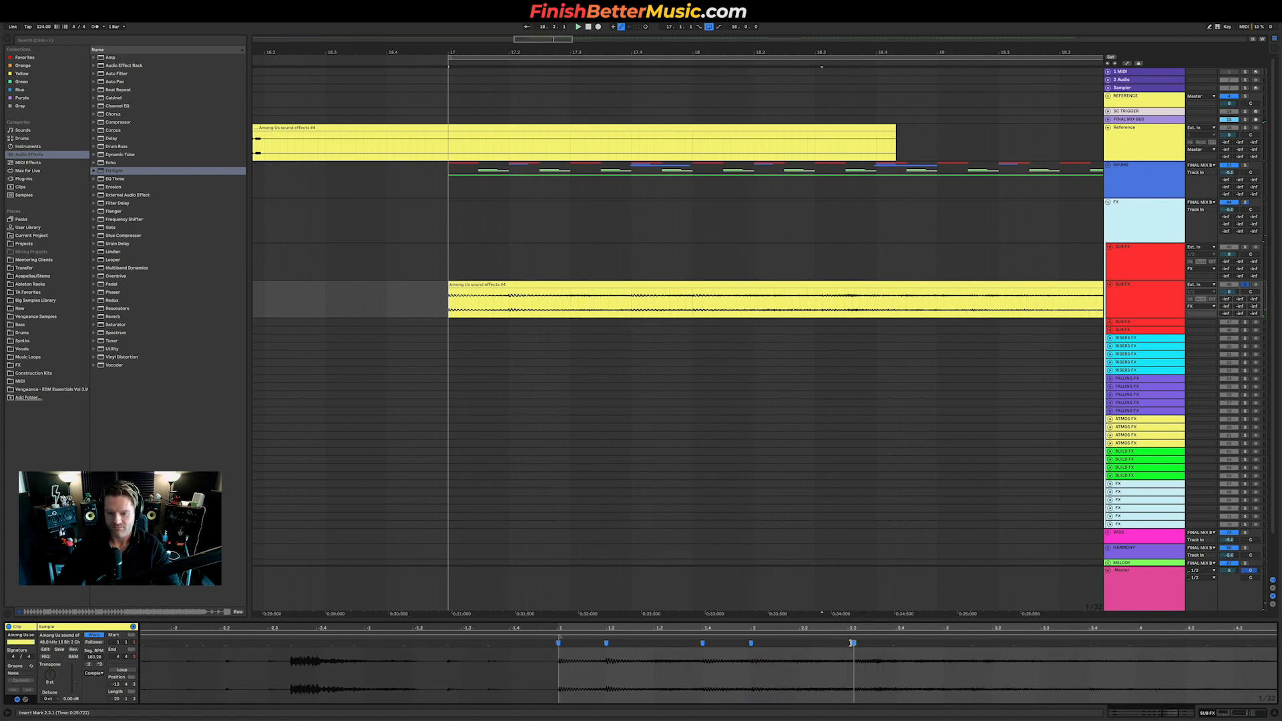
pyautogui.hscroll(2, 801, 658)
pyautogui.press('space')
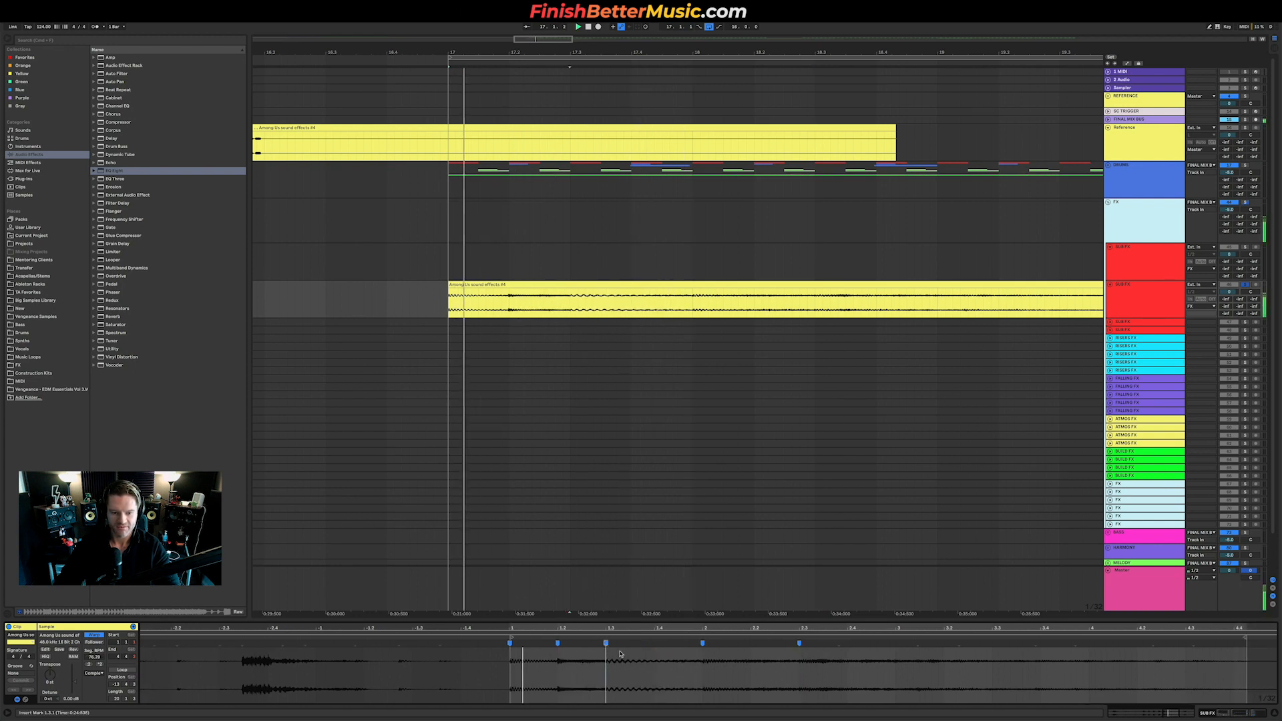
# Align a warp marker to beat 1.4, try shifting the next one from beat 2 to 2.2, and replay the clip.
pyautogui.moveTo(699, 642); pyautogui.dragTo(655, 642)
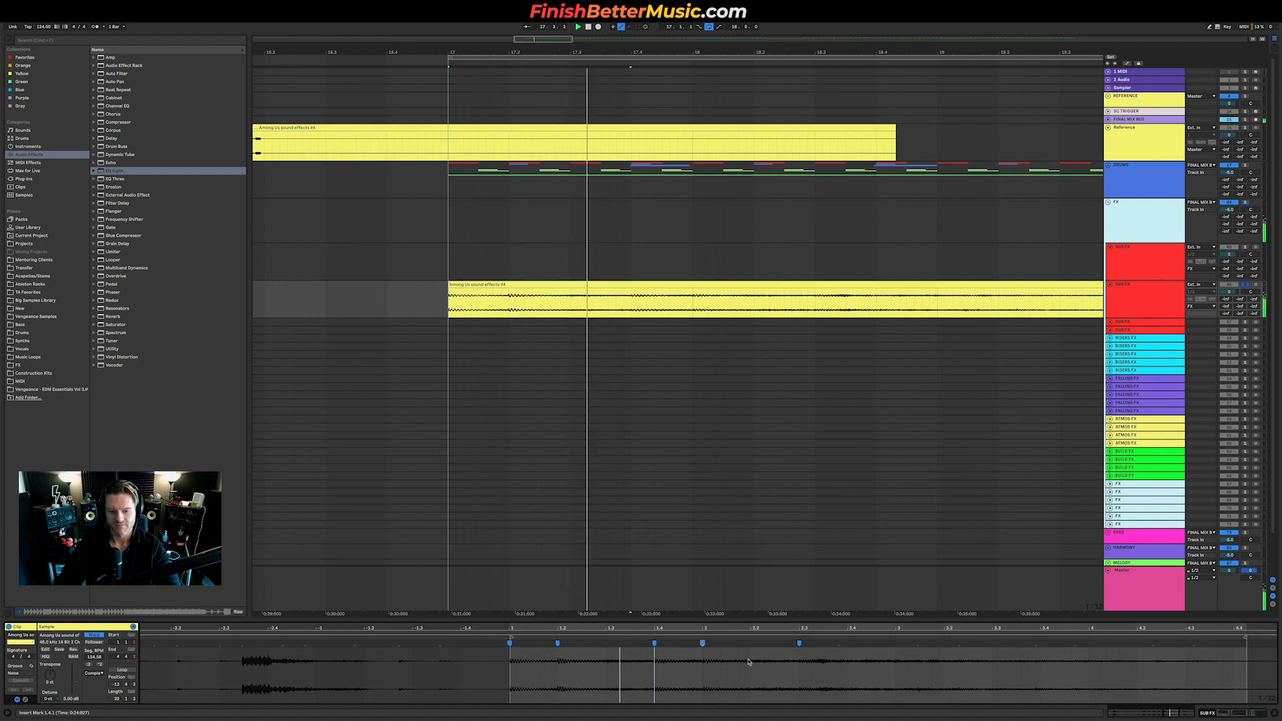
pyautogui.moveTo(704, 641); pyautogui.dragTo(751, 642)
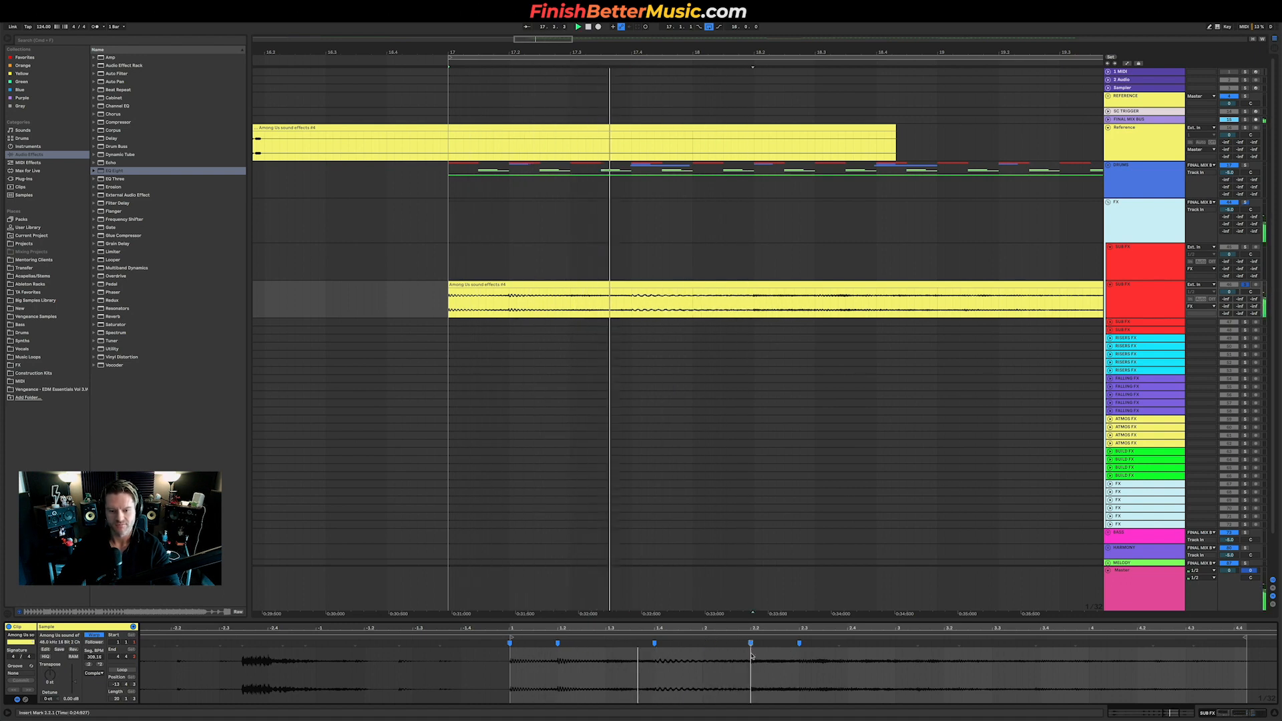
pyautogui.press('space')
pyautogui.press('space')
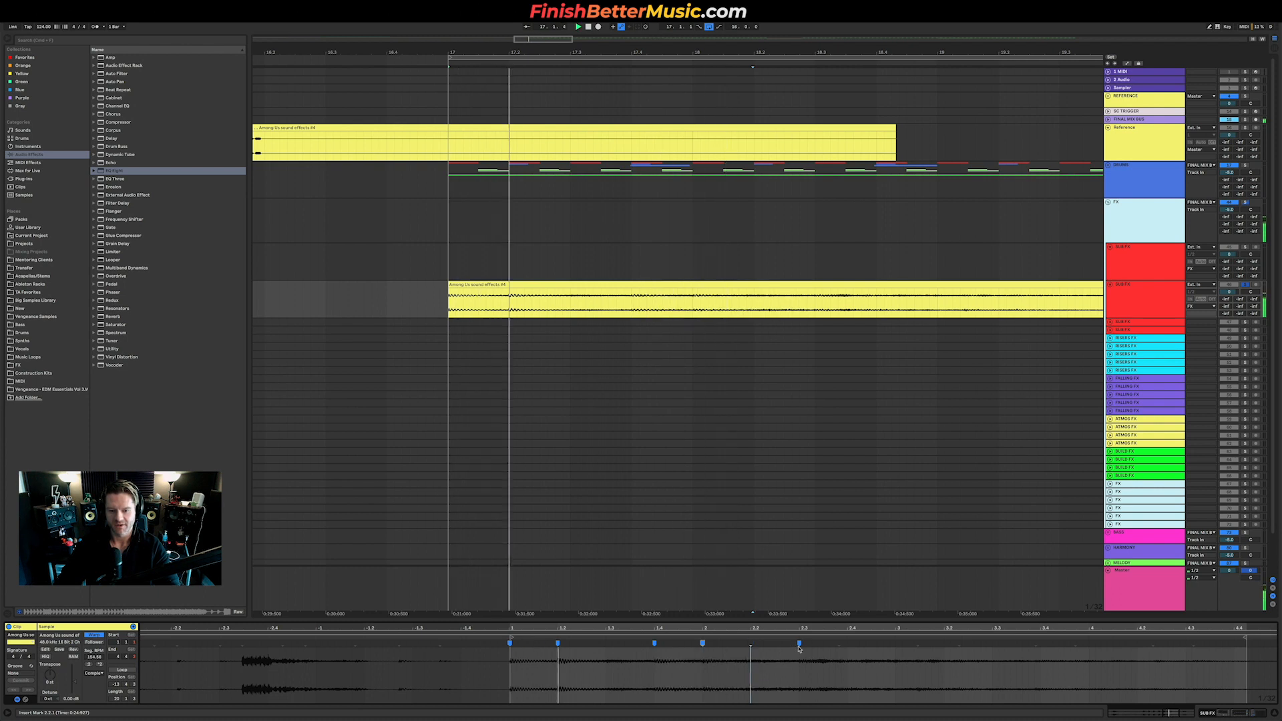
# Add warp markers at beats 2.4, 3.2 and 3.3 to align the clip's remaining hits, and play it to check the timing.
pyautogui.hscroll(1, 814, 657)
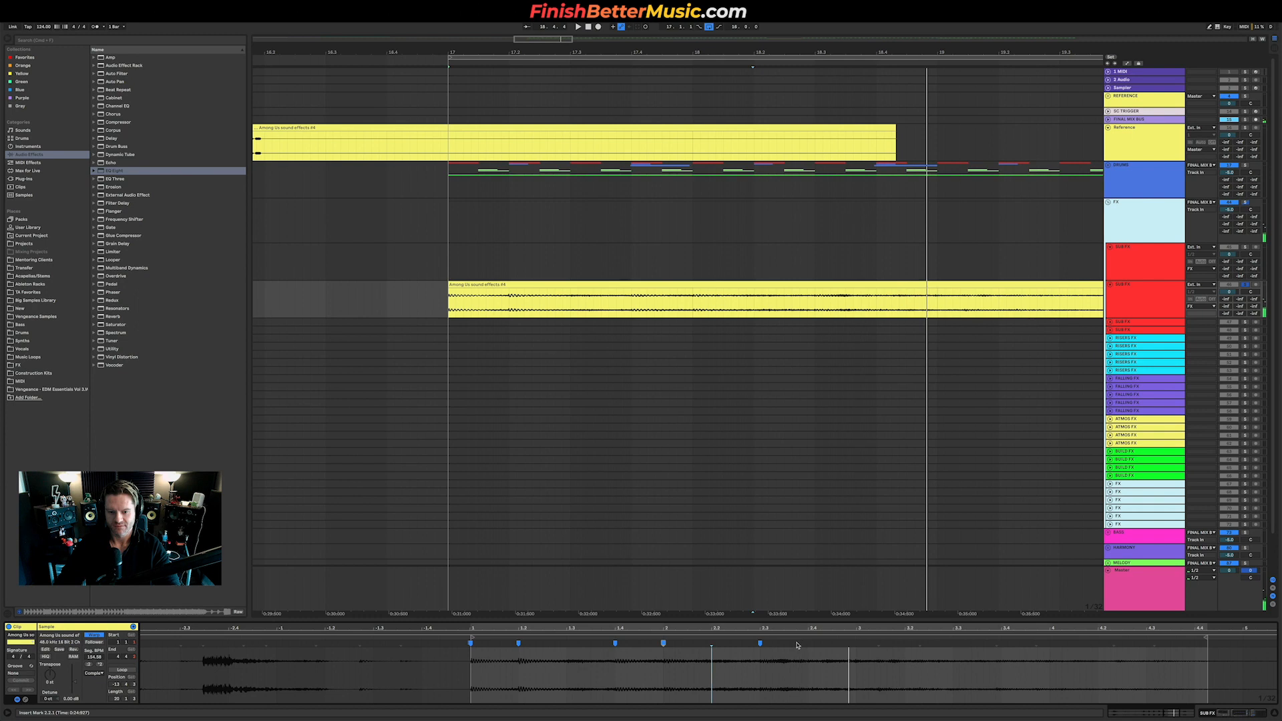
pyautogui.scroll(-3, 816, 651)
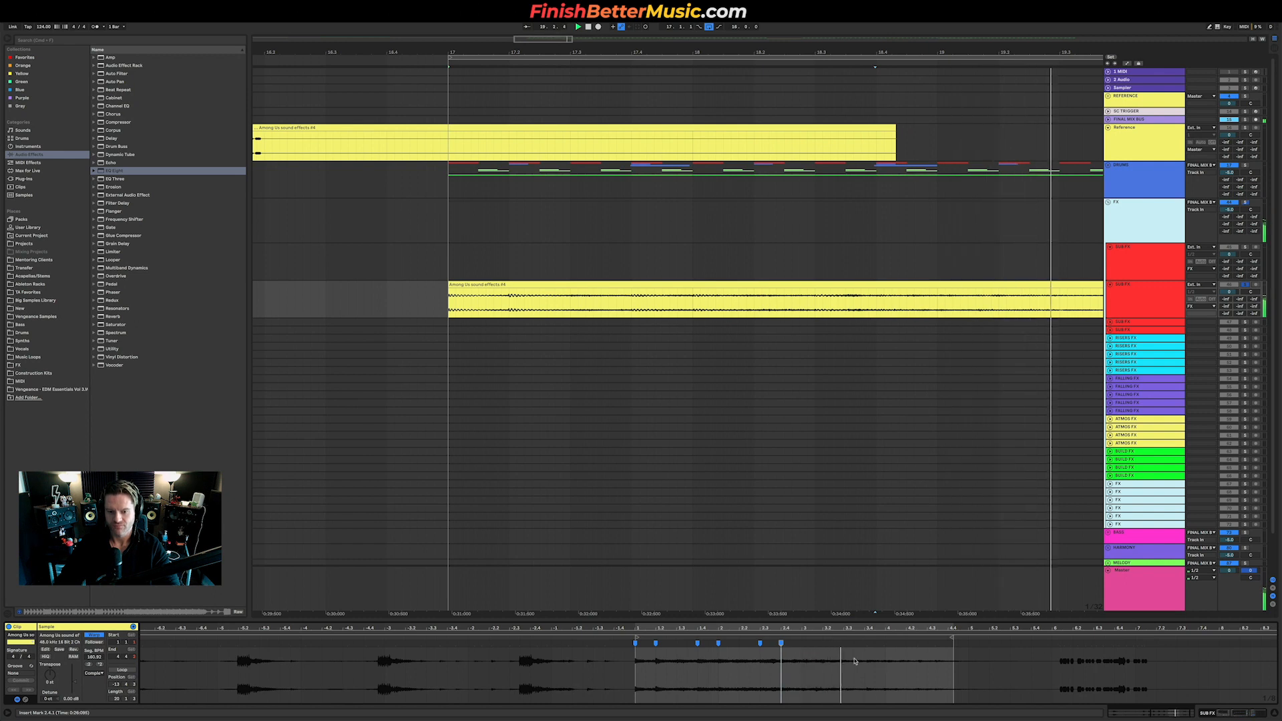
pyautogui.scroll(3, 816, 658)
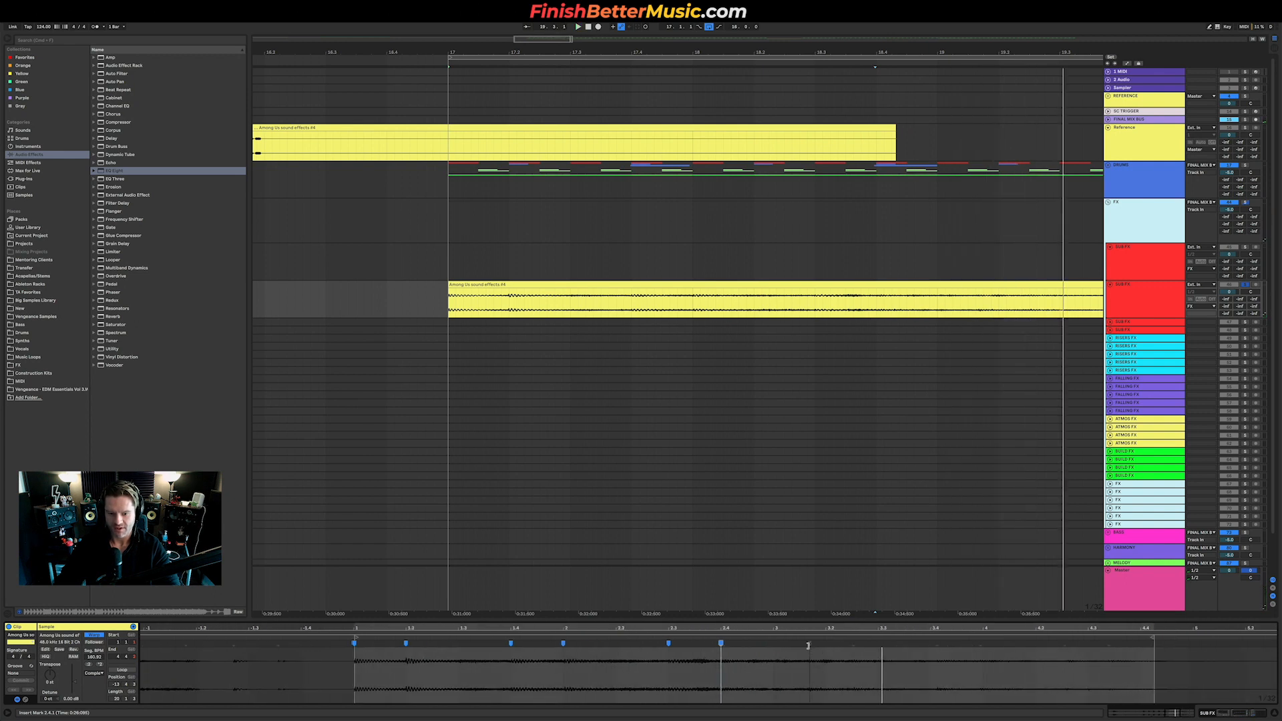
pyautogui.press('space')
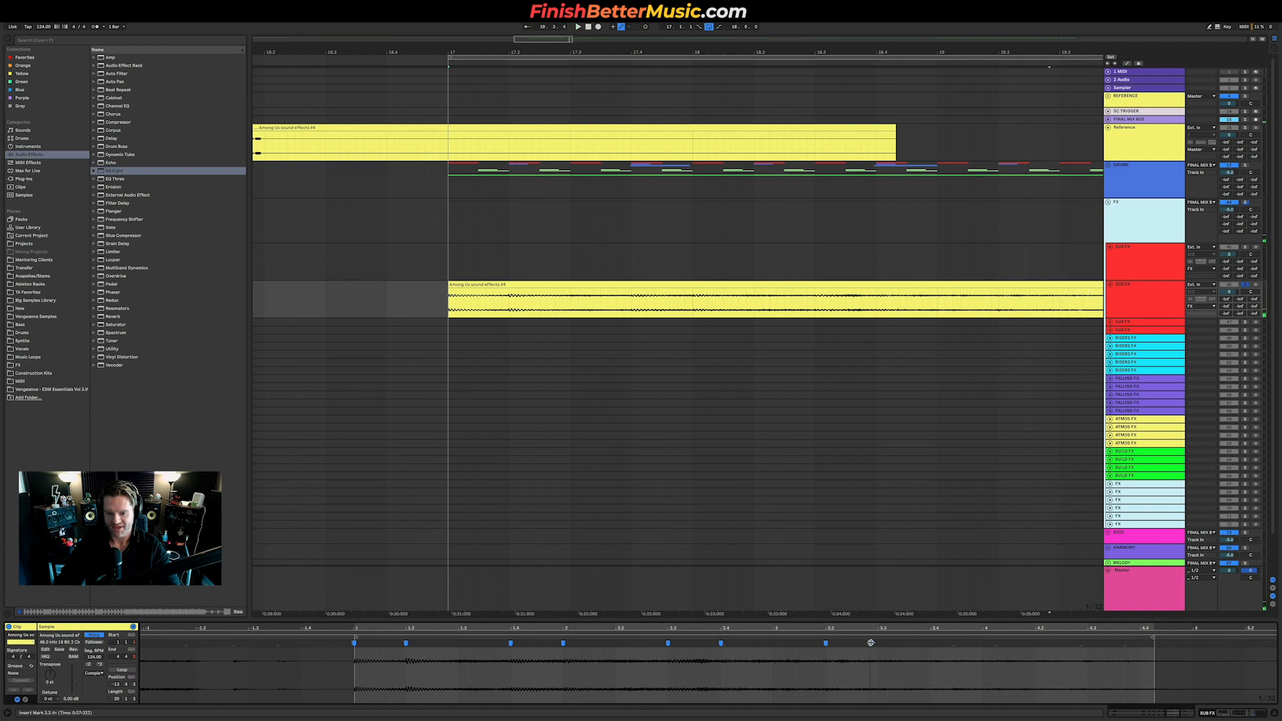
pyautogui.scroll(-10, 766, 274)
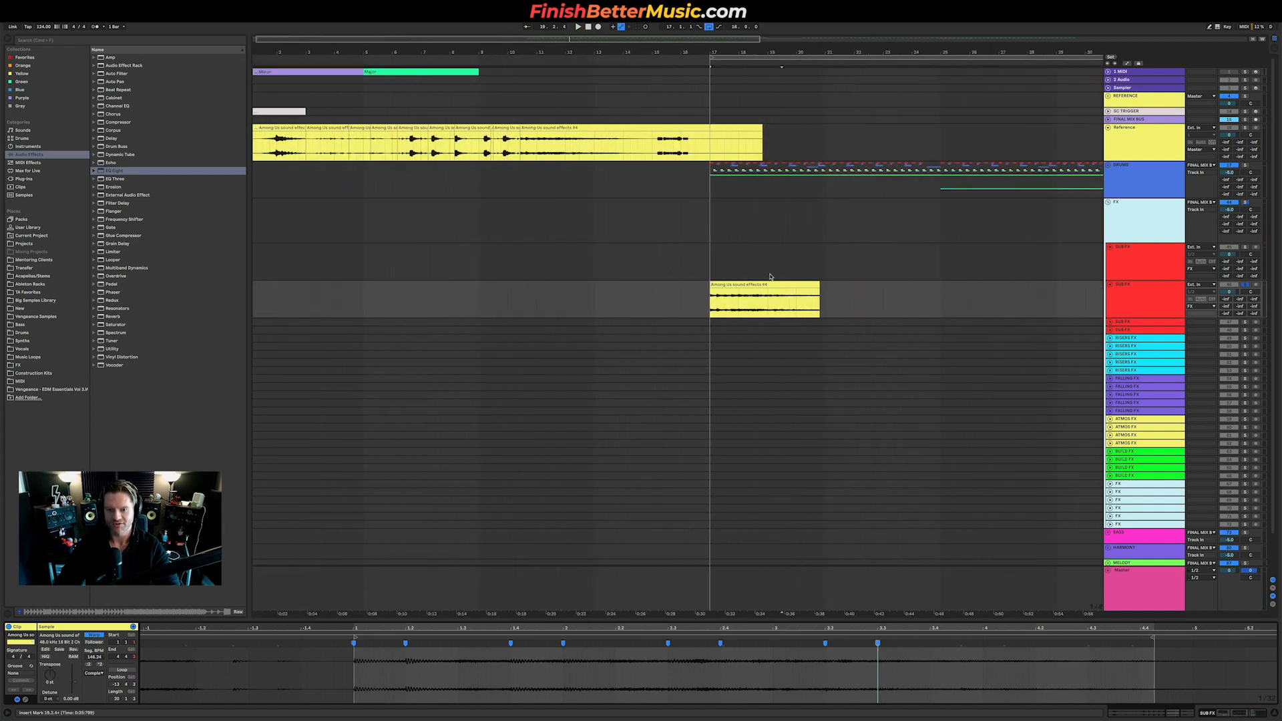
# Replay the clip from bar 17 and try shifting its warp markers to beats 1.3, 1.4 and 1.4.3.
pyautogui.press('space')
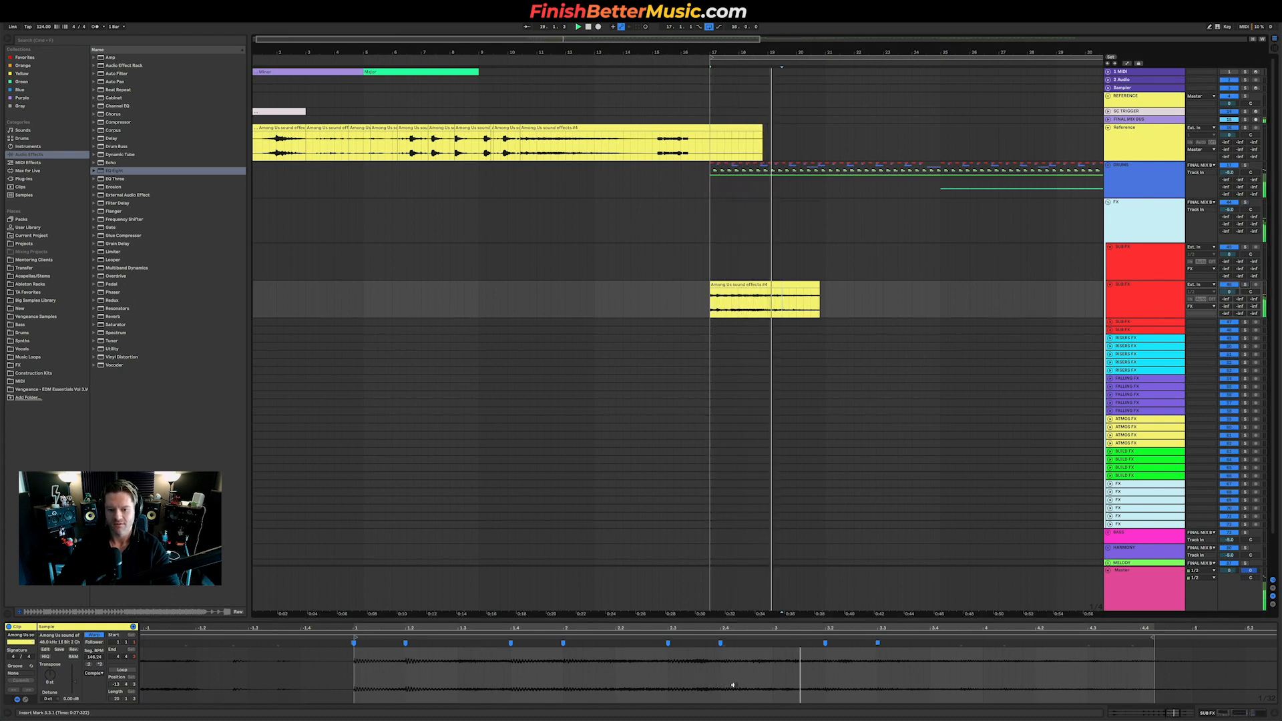
pyautogui.press('space')
pyautogui.press('space')
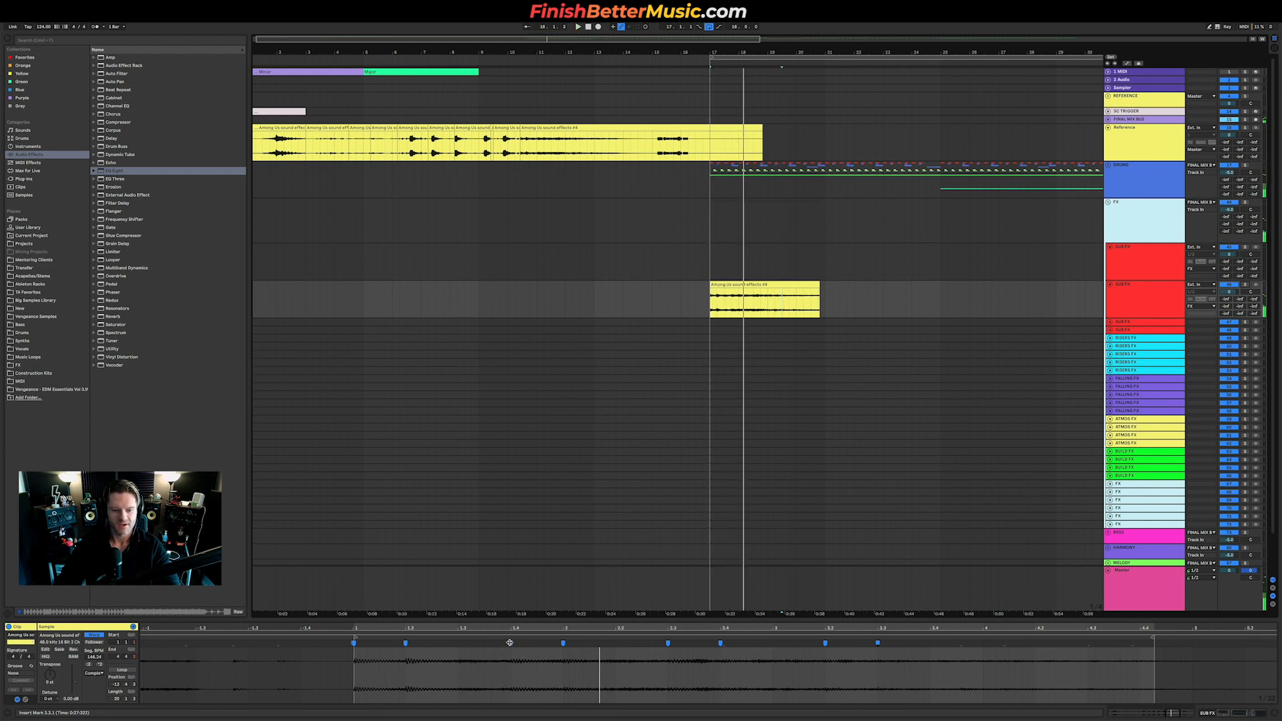
pyautogui.click(465, 642)
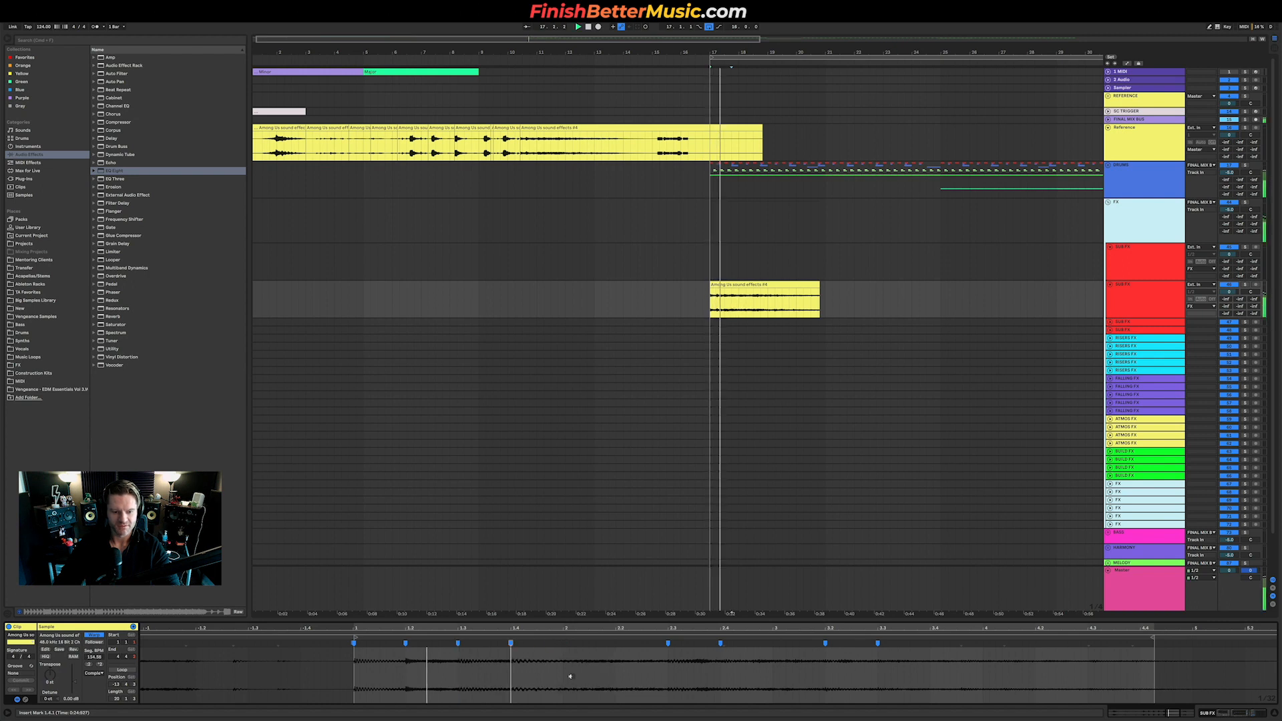
pyautogui.press('space')
pyautogui.moveTo(667, 658); pyautogui.dragTo(565, 668)
pyautogui.click(635, 662)
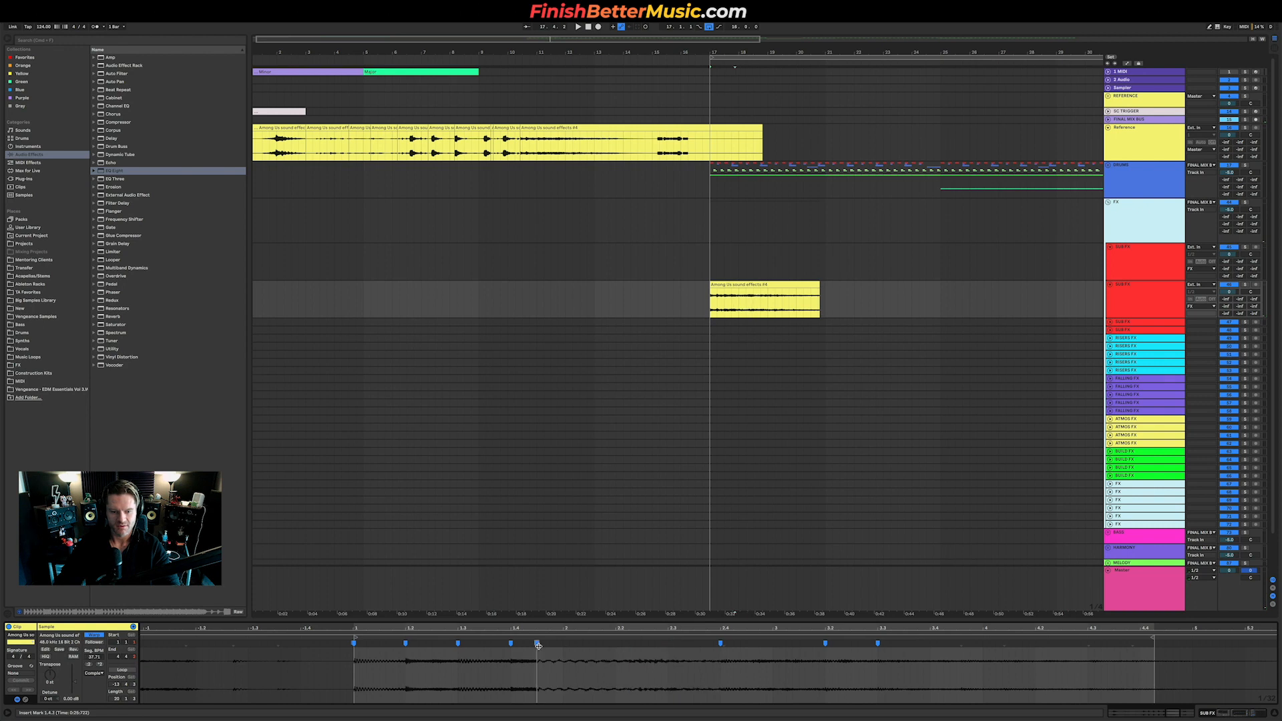
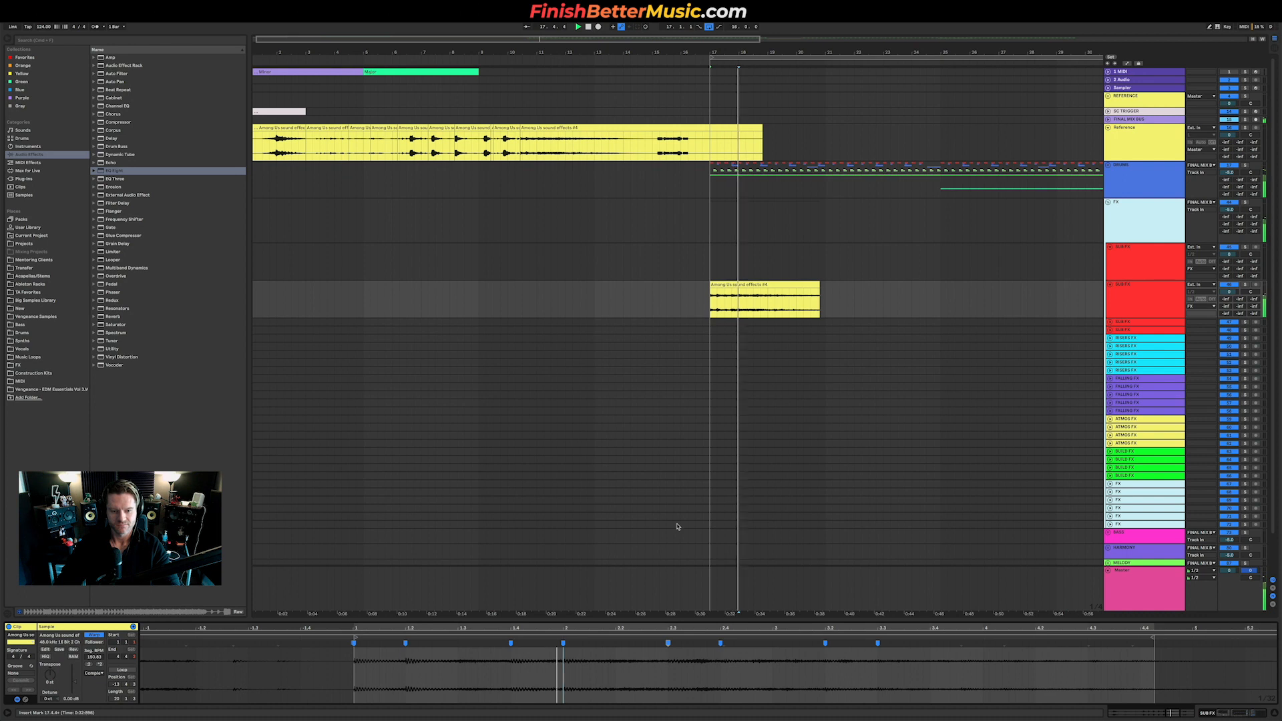
# Try splitting the clip on the second SUB FX track into short segments from bar 17, replay it, and undo the splits.
pyautogui.moveTo(709, 303); pyautogui.dragTo(735, 298)
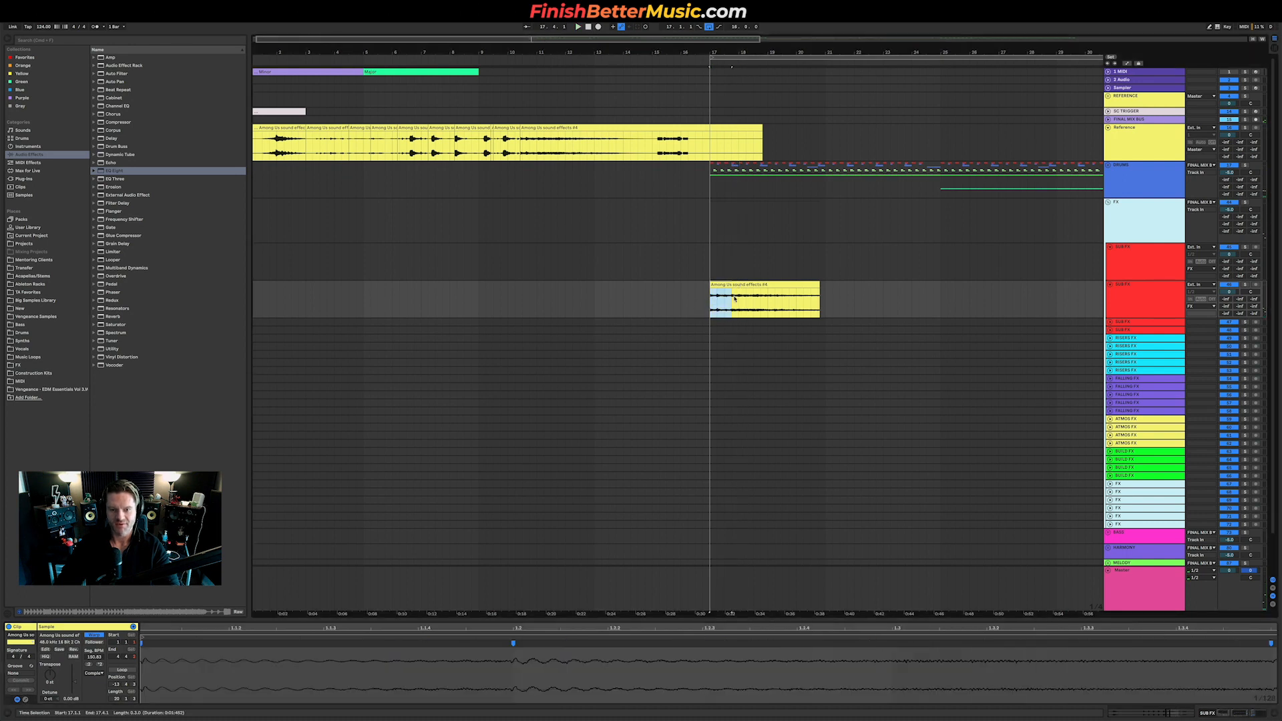
pyautogui.click(720, 307)
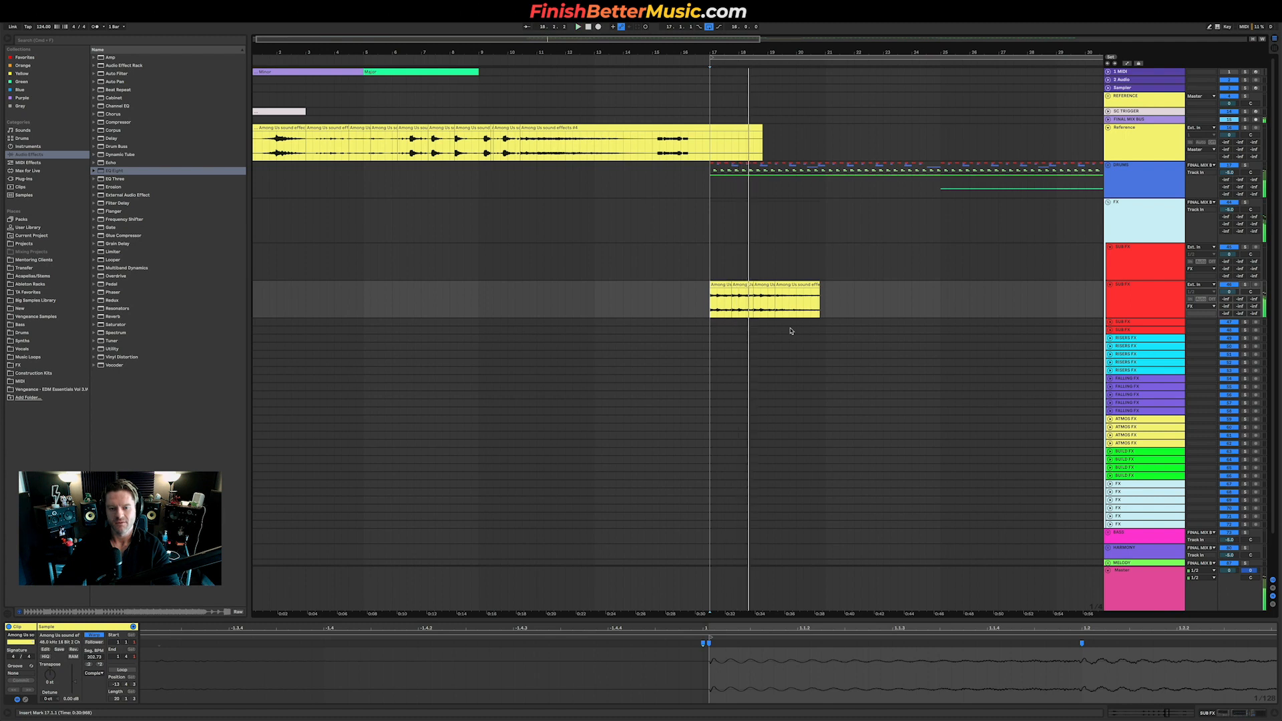
pyautogui.press('space')
pyautogui.press('super+z')
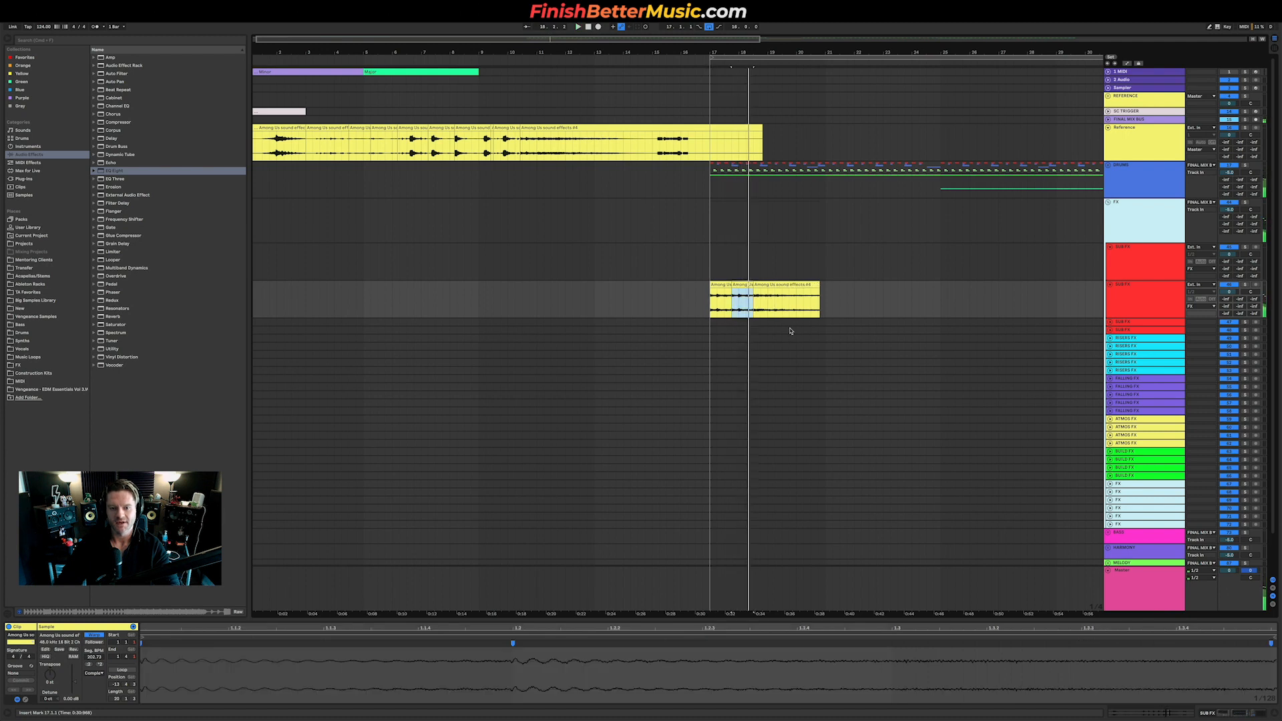
pyautogui.press('space')
# Replay the whole warped clip and add a long fade-out running from near its start to its end.
pyautogui.doubleClick(751, 311)
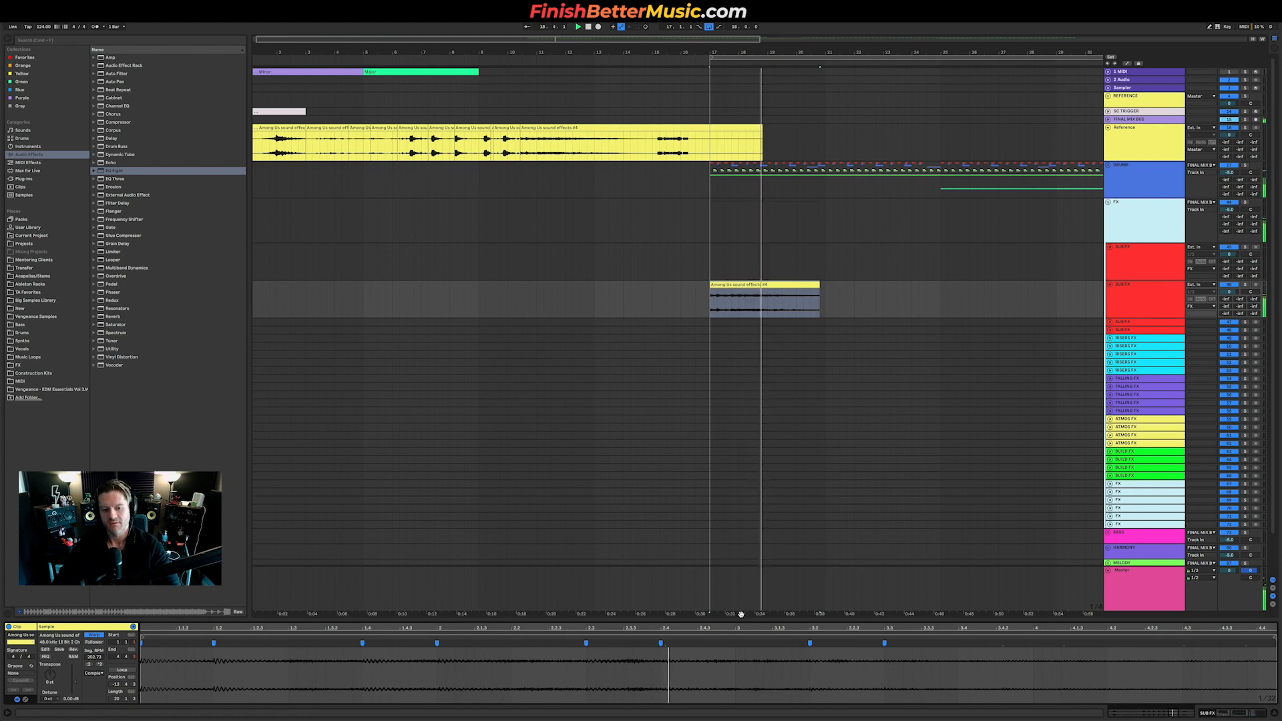
pyautogui.hscroll(2, 814, 667)
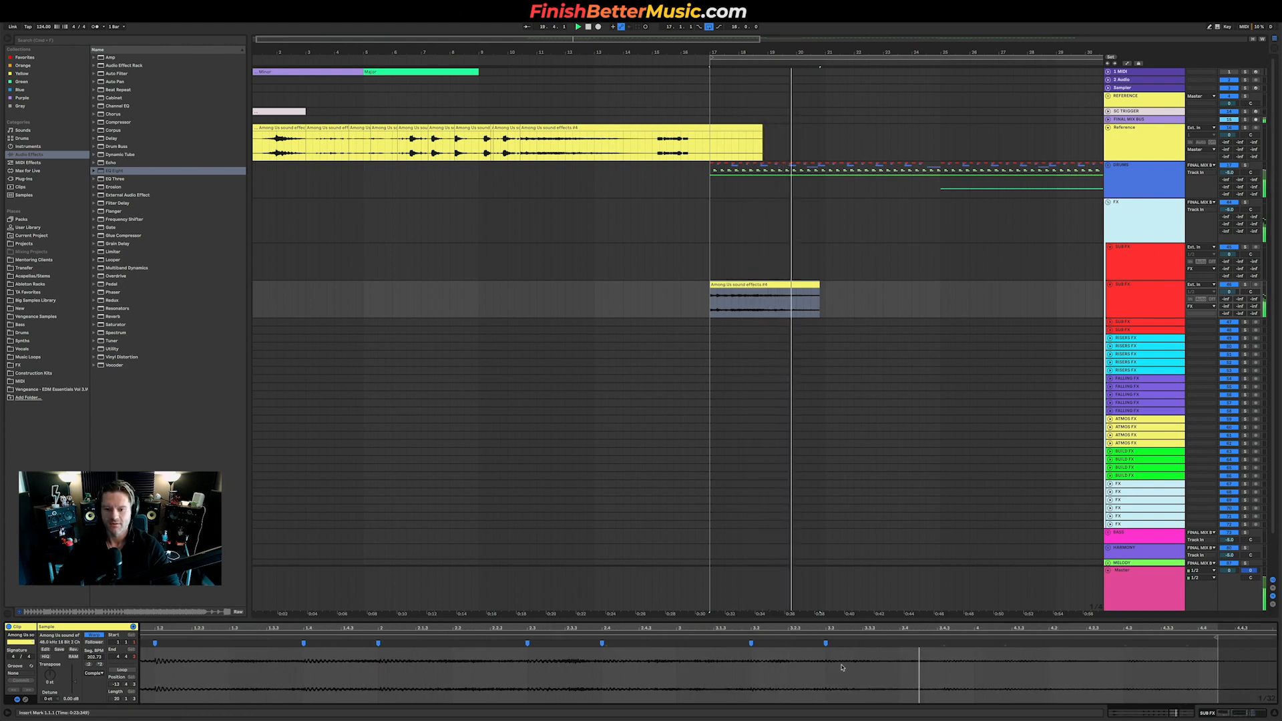
pyautogui.scroll(-4, 842, 668)
pyautogui.scroll(-2, 842, 668)
pyautogui.press('space')
pyautogui.press('space')
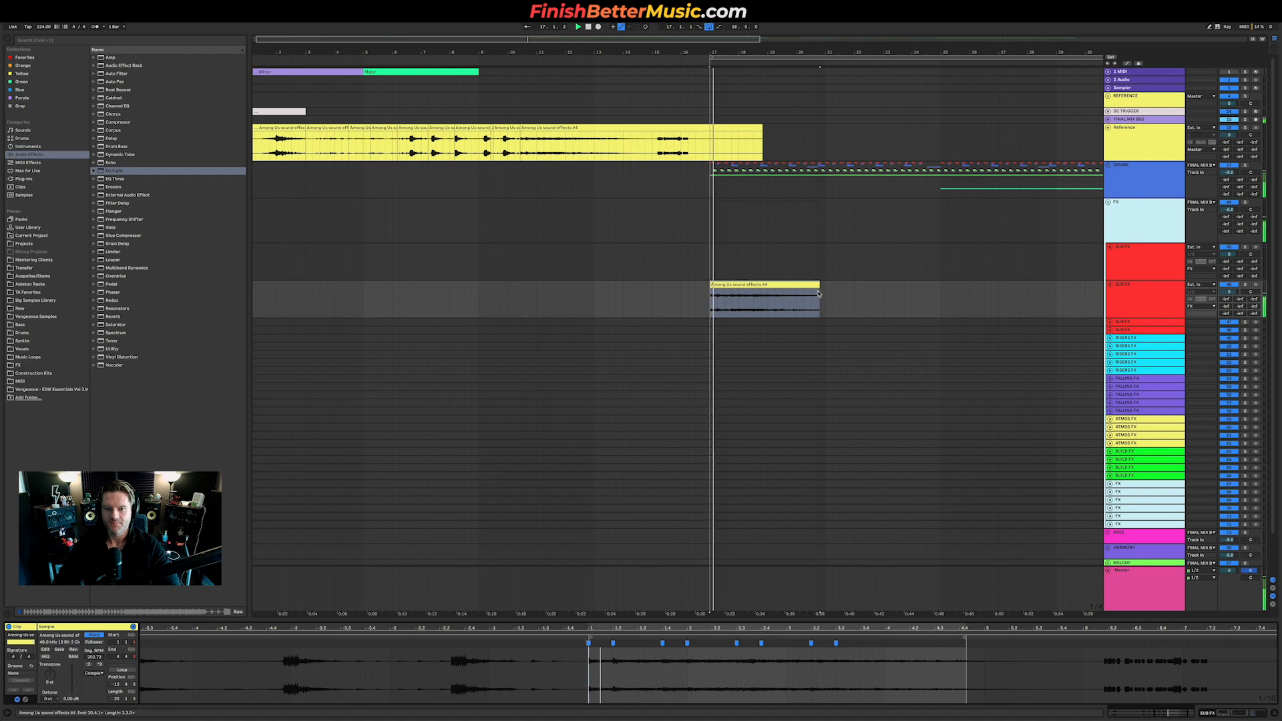
pyautogui.moveTo(803, 292); pyautogui.dragTo(786, 312)
pyautogui.press('-')
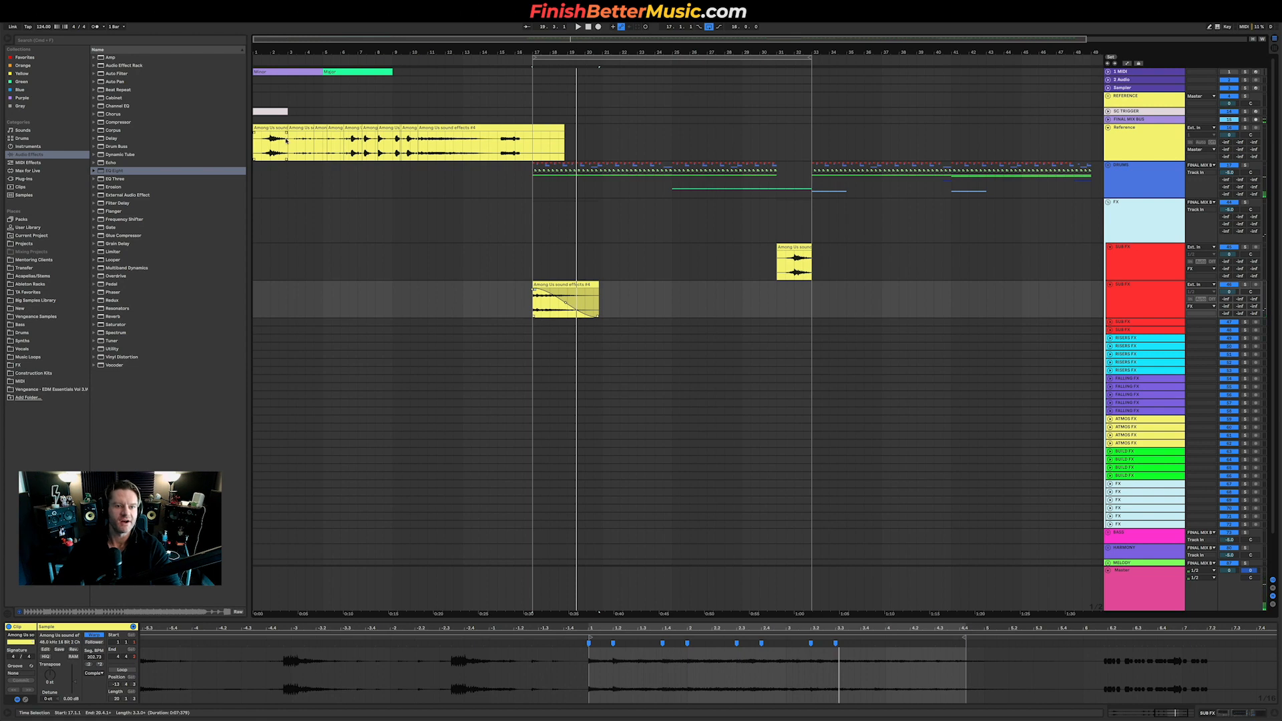
# Unfold the third SUB FX track, copy a short Among Us segment from the Reference track to bar 21 on it, and raise its clip gain.
pyautogui.click(1109, 321)
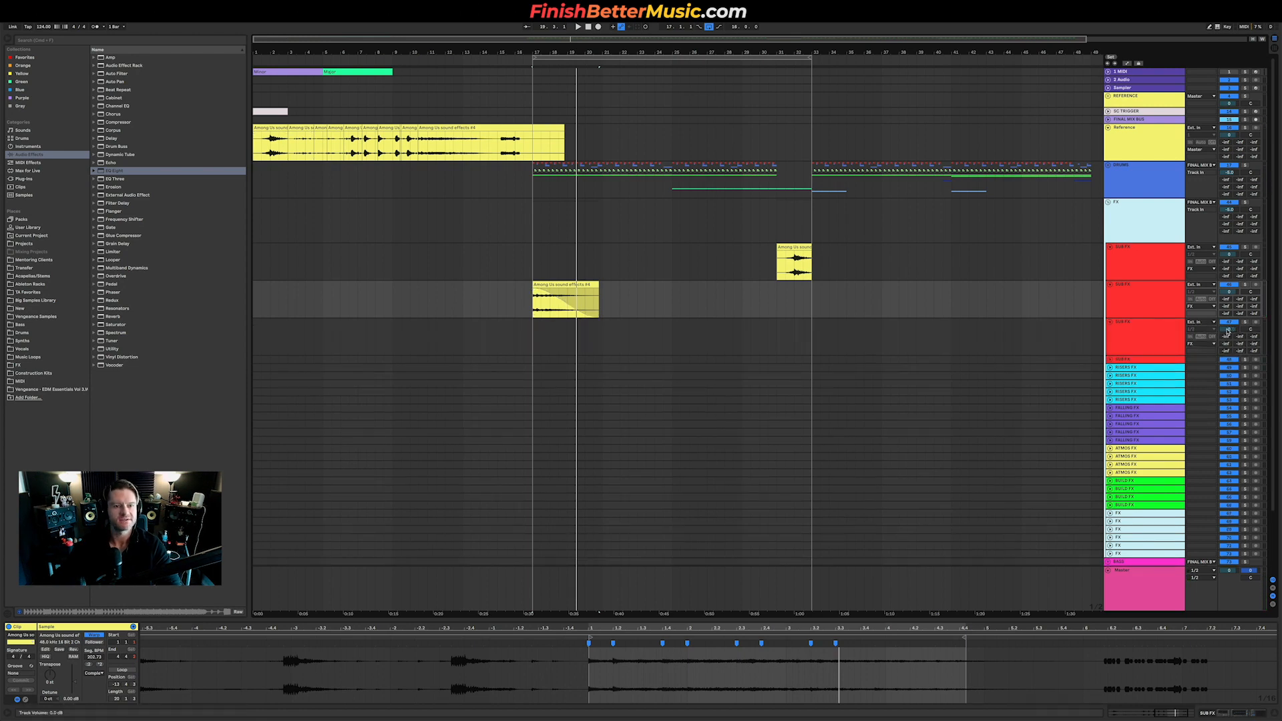
pyautogui.moveTo(322, 128); pyautogui.dragTo(608, 337)
pyautogui.scroll(8, 604, 344)
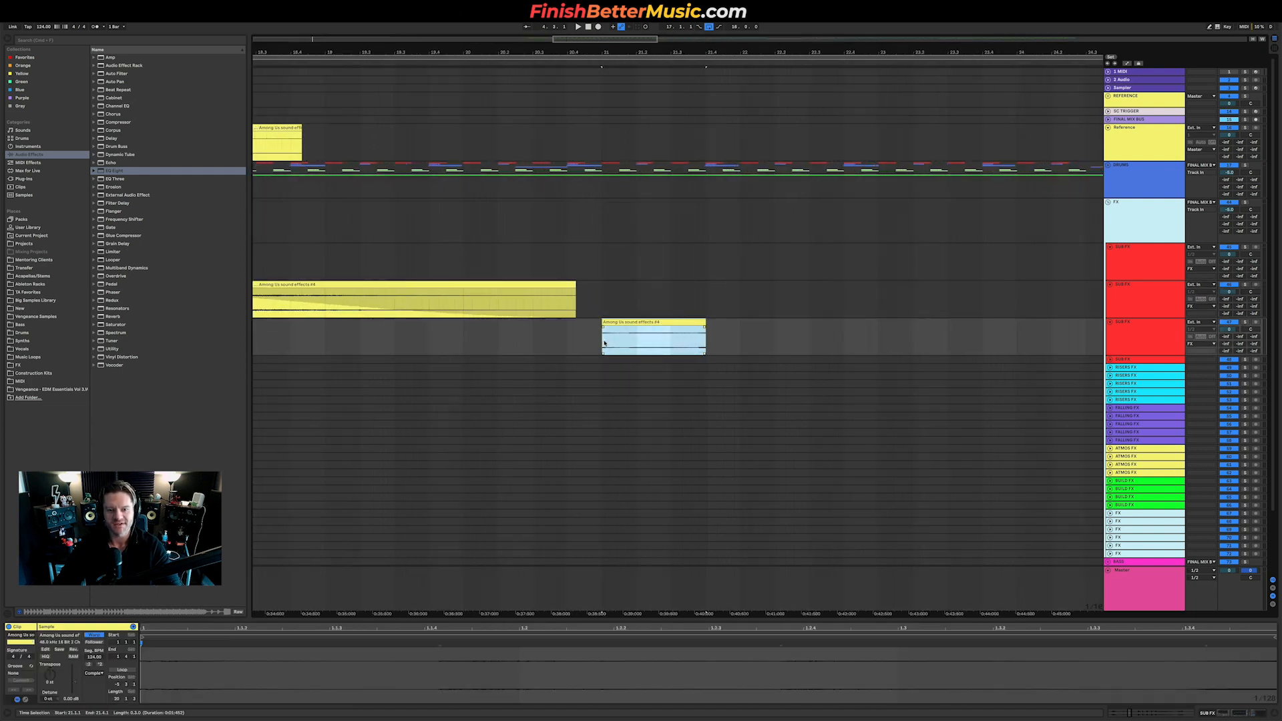
pyautogui.click(128, 699)
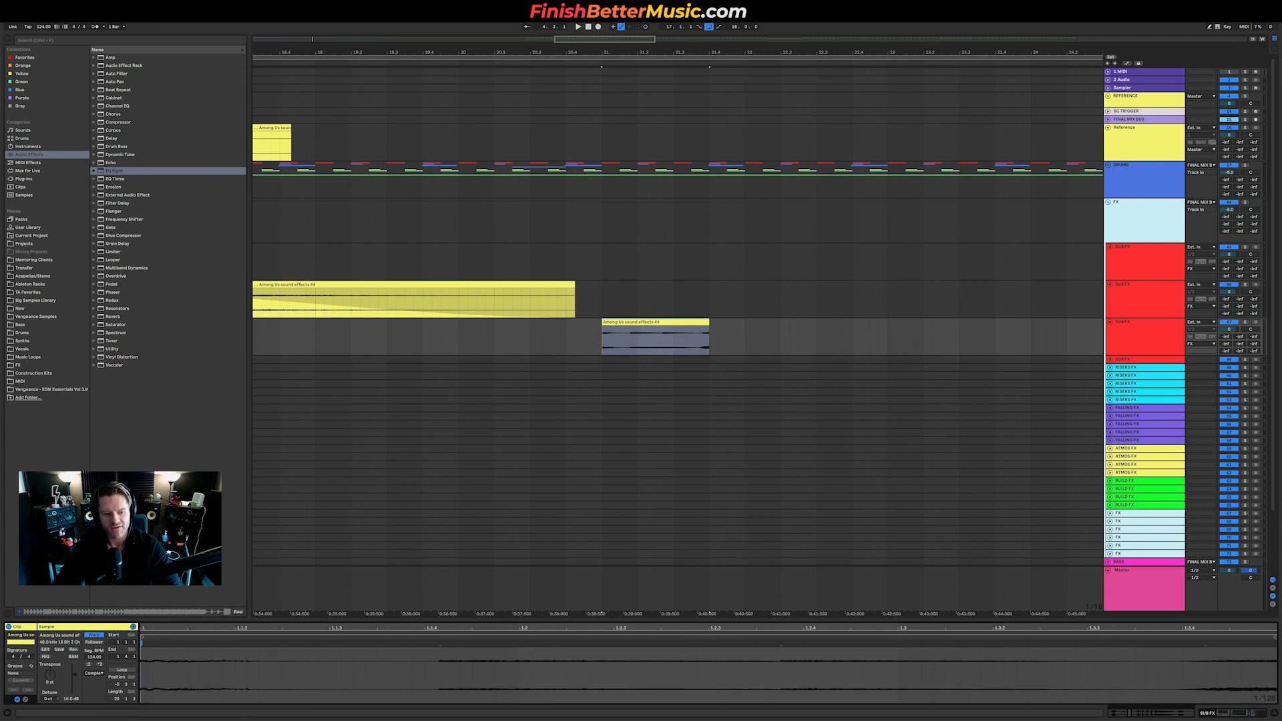
# Solo the third SUB FX track and extend the new clip's start back to 20.4, playing it to check.
pyautogui.click(1245, 322)
pyautogui.press('space')
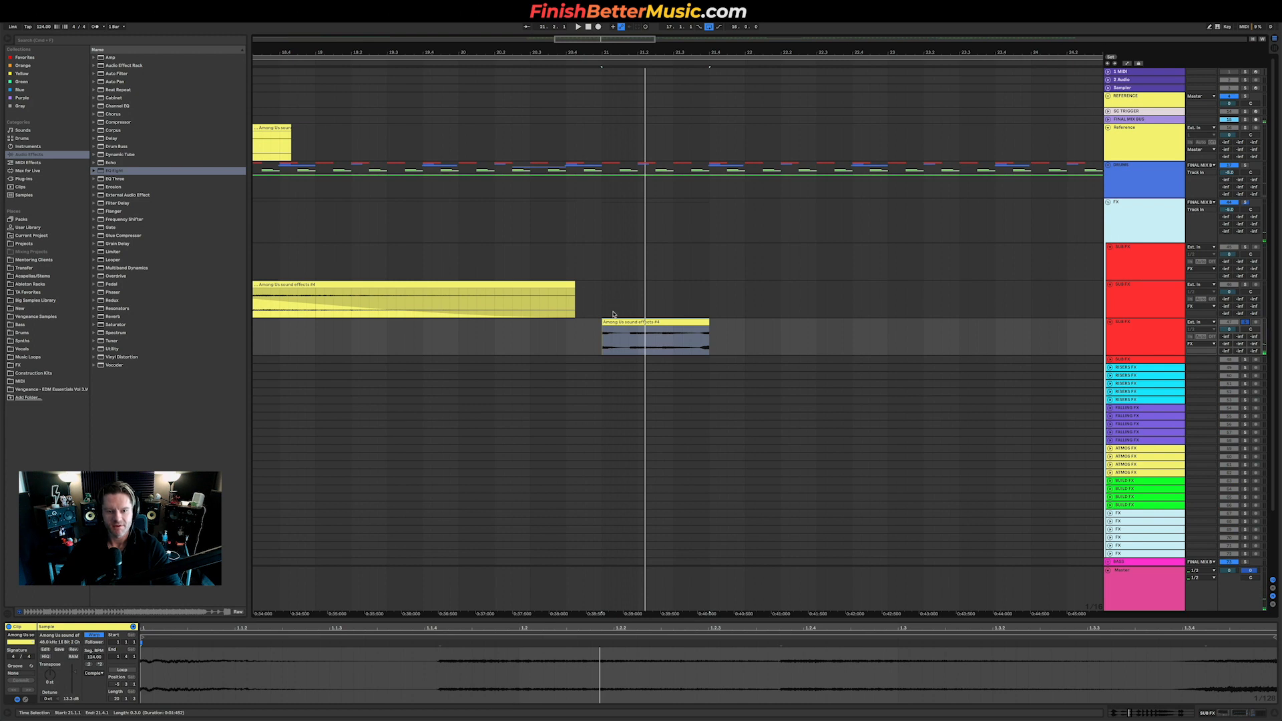
pyautogui.moveTo(602, 322); pyautogui.dragTo(563, 323)
pyautogui.press('space')
pyautogui.press('space')
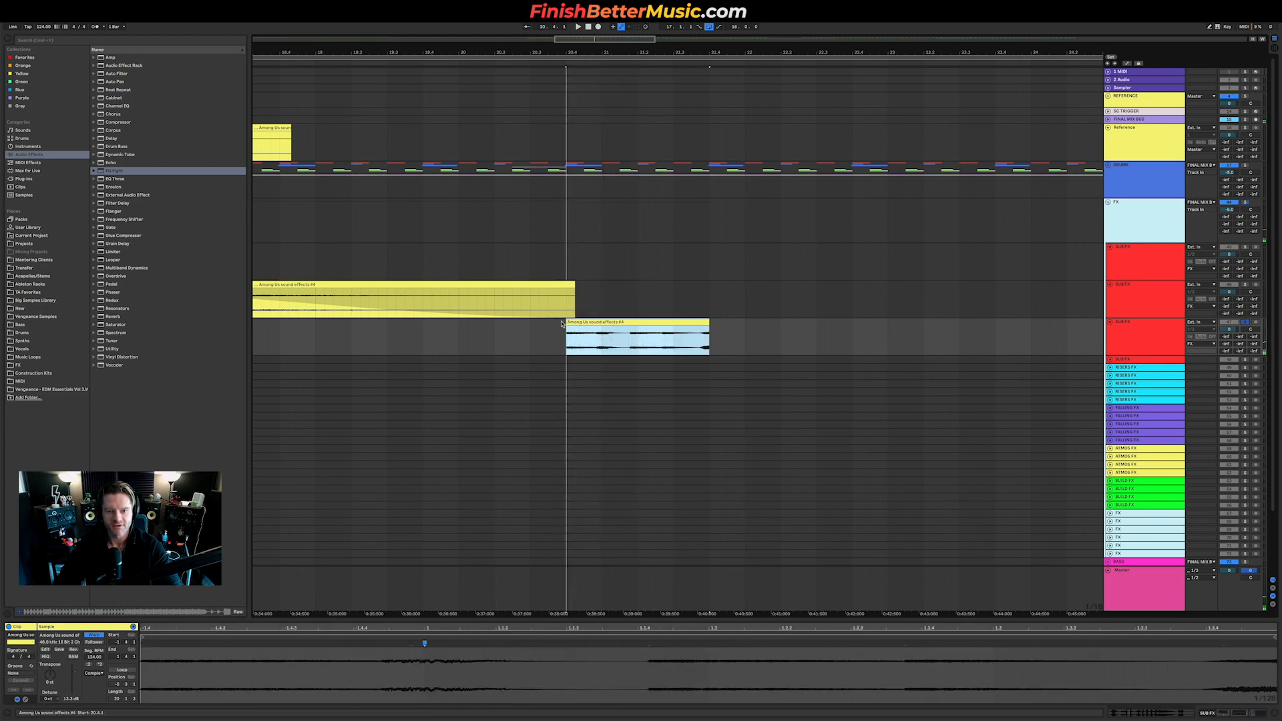
pyautogui.press('space')
pyautogui.press('space')
# Add a warp marker at the extended clip's start, line it up with the first hit, and play the result.
pyautogui.hscroll(-3, 205, 655)
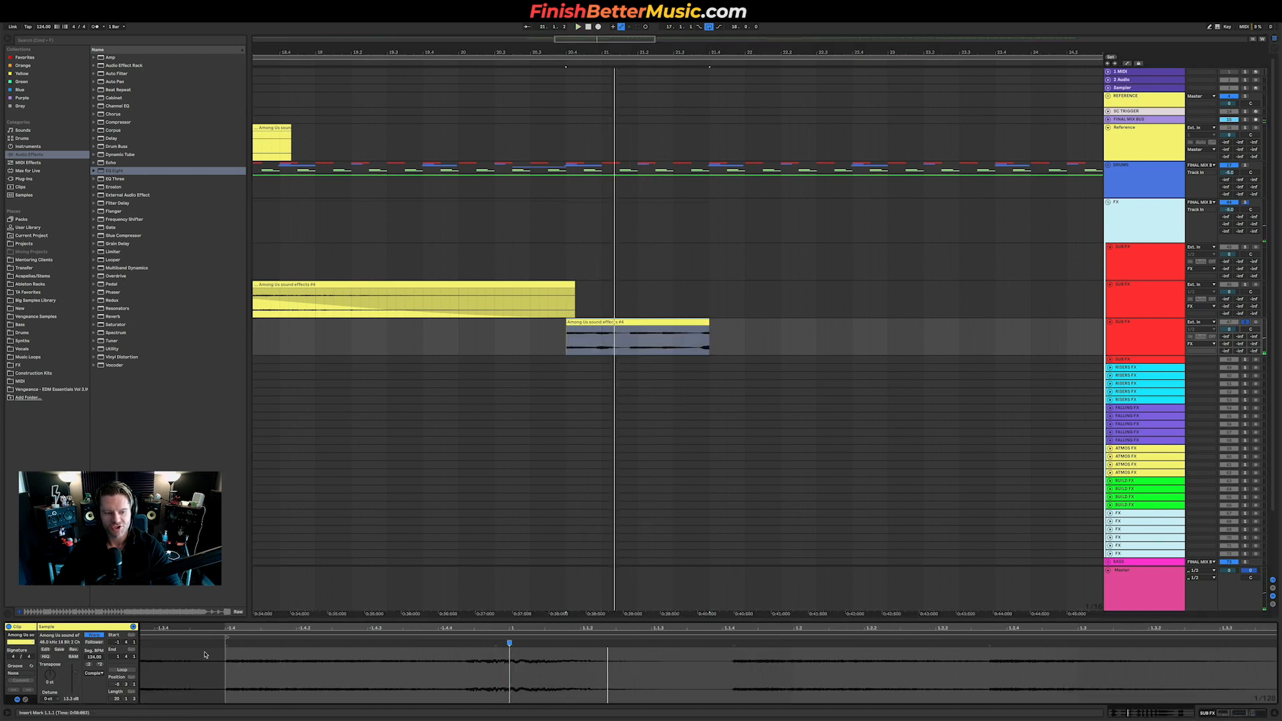
pyautogui.click(226, 643)
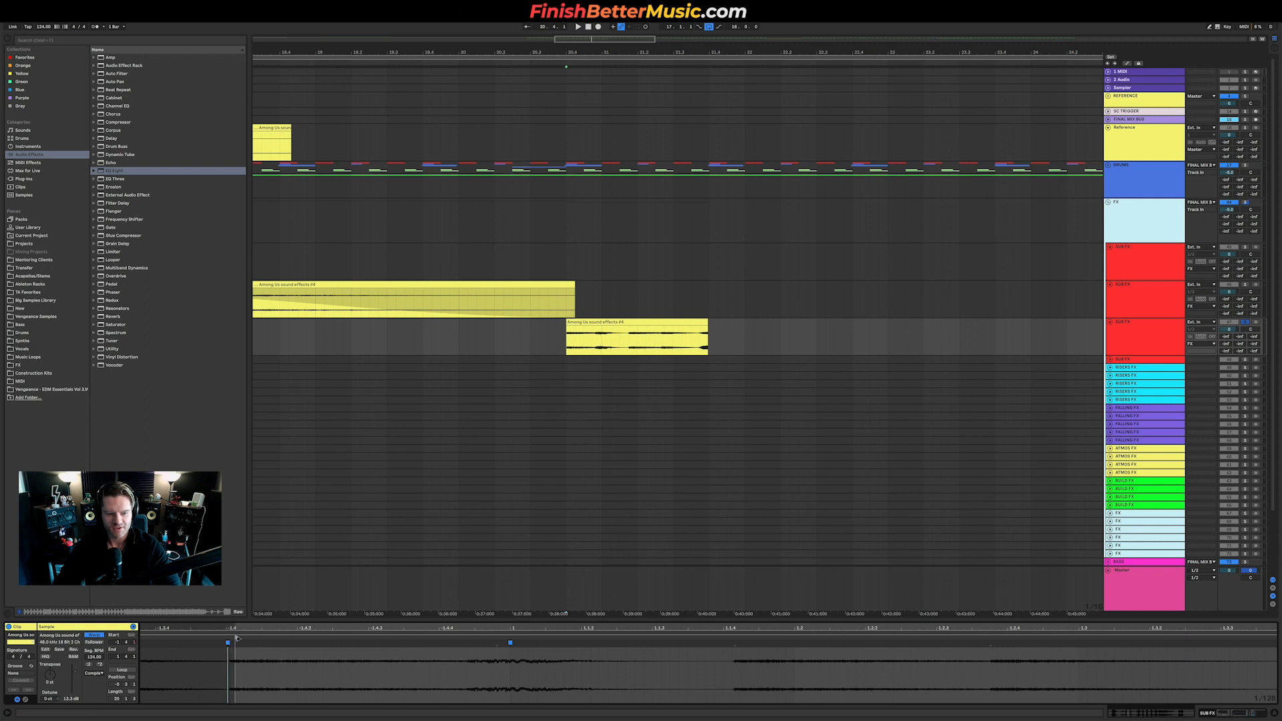
pyautogui.moveTo(226, 643)
pyautogui.mouseDown()
pyautogui.moveTo(221, 660)
pyautogui.moveTo(458, 642)
pyautogui.mouseUp()
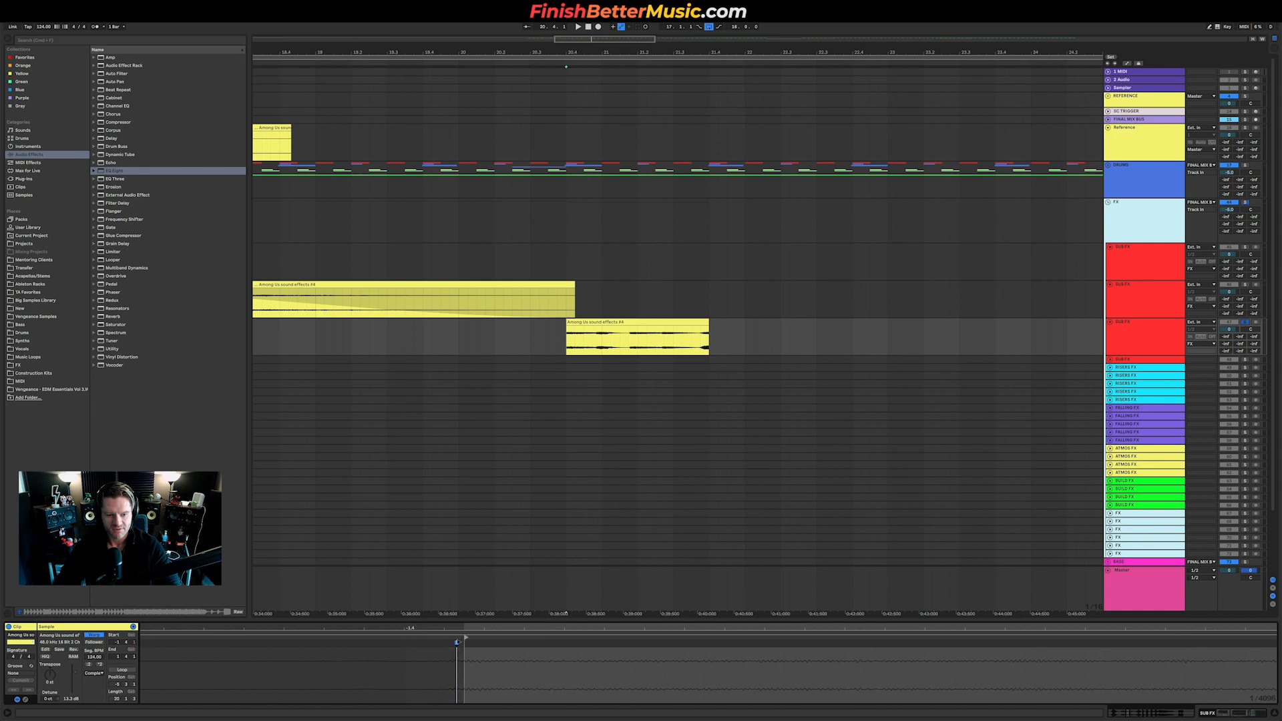
pyautogui.click(486, 667)
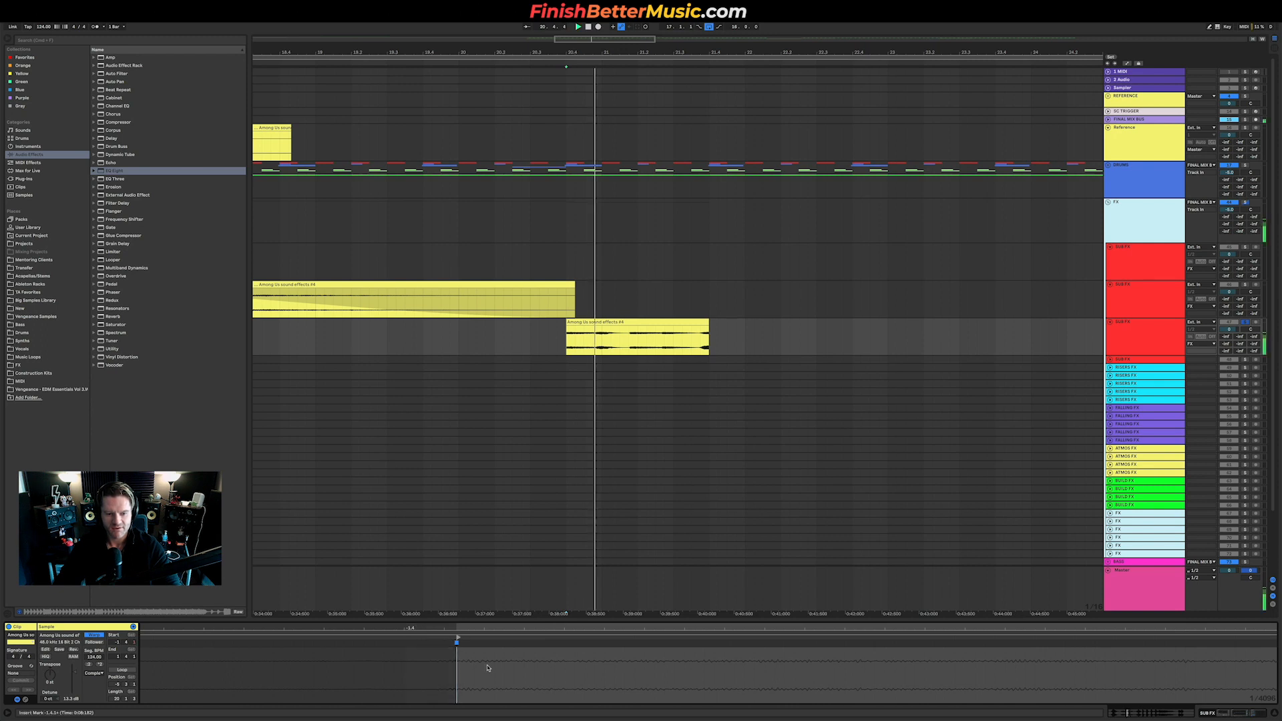
pyautogui.click(557, 676)
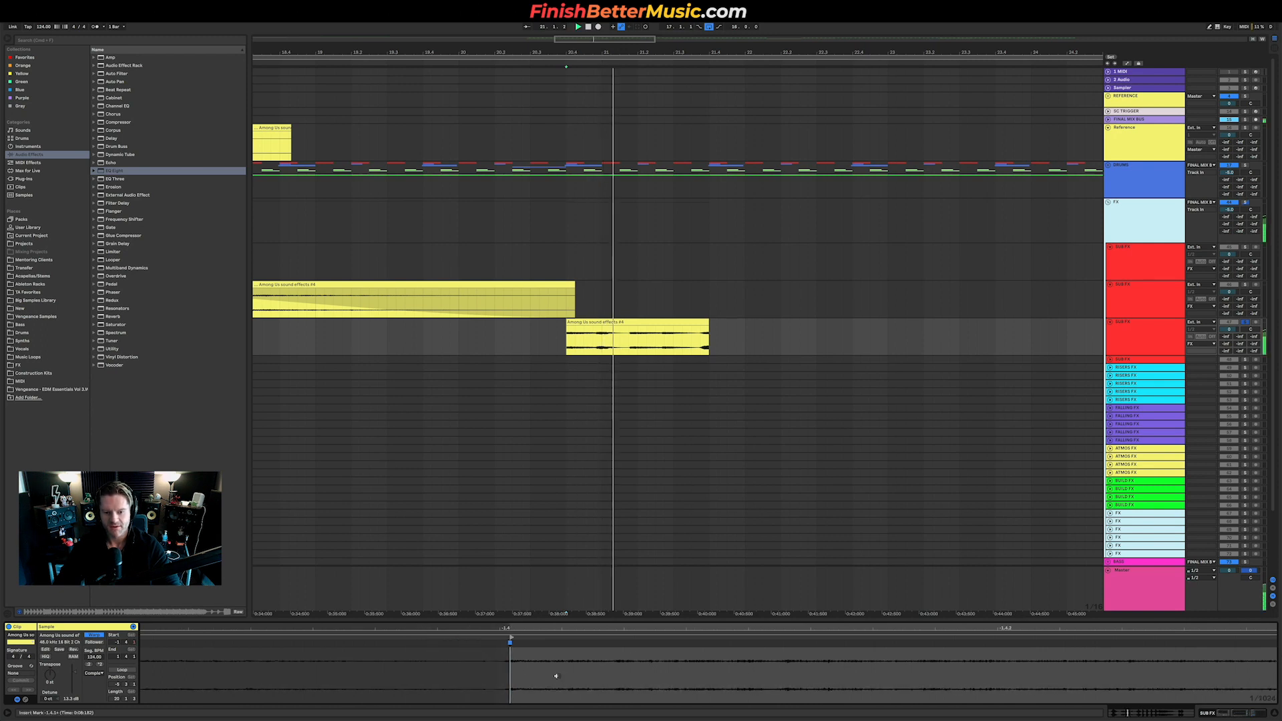
pyautogui.scroll(-5, 554, 676)
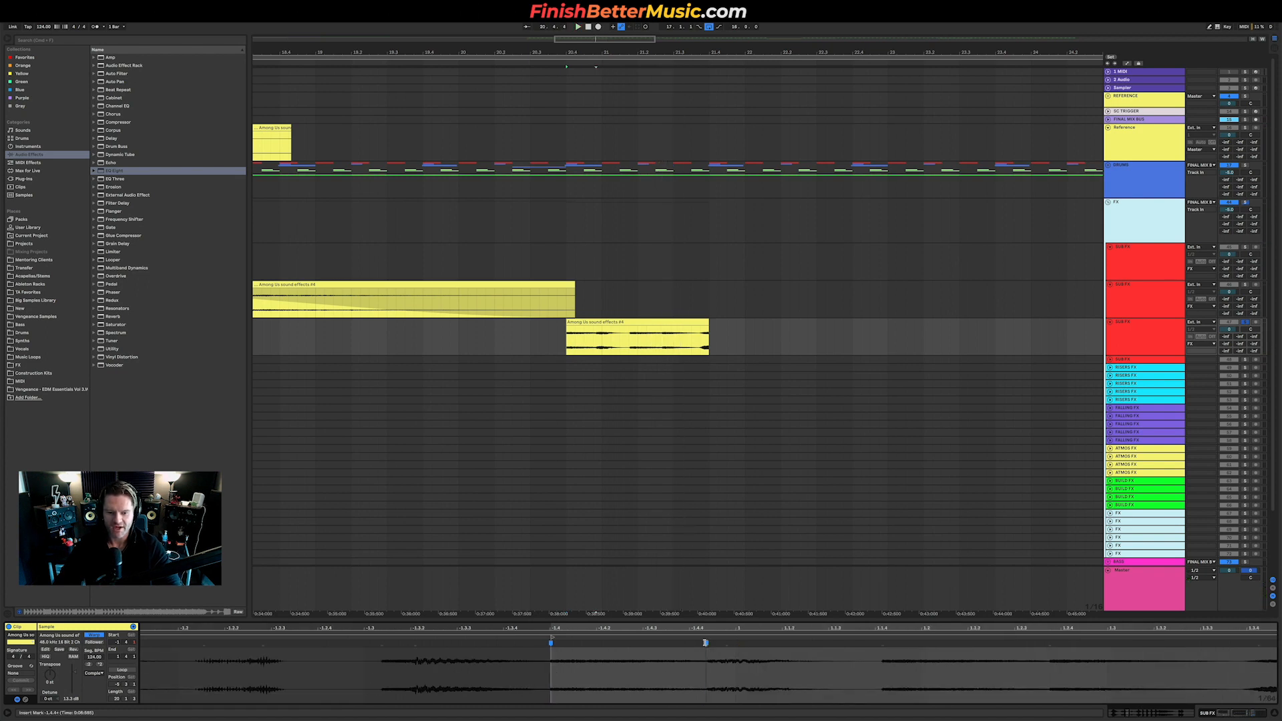
# Try an earlier position for the clip's second warp marker, undo it, and align the marker to beat 1 instead.
pyautogui.click(643, 645)
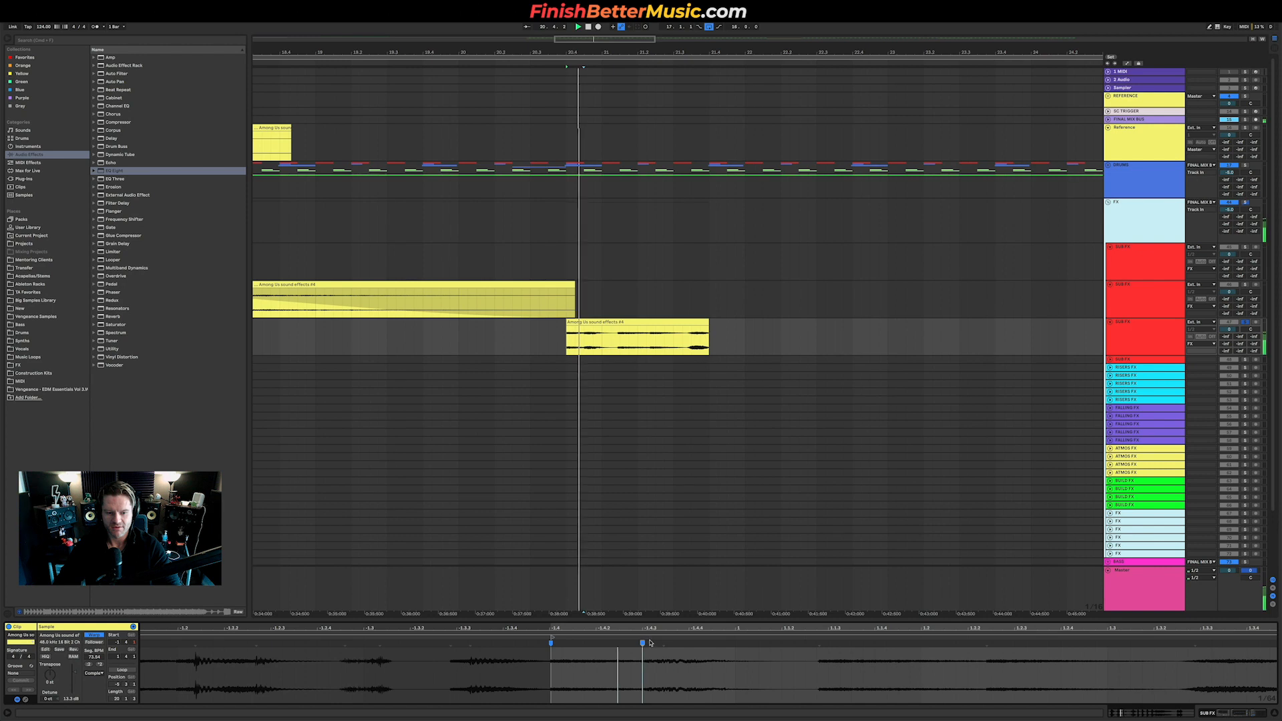
pyautogui.press('space')
pyautogui.press('super+z')
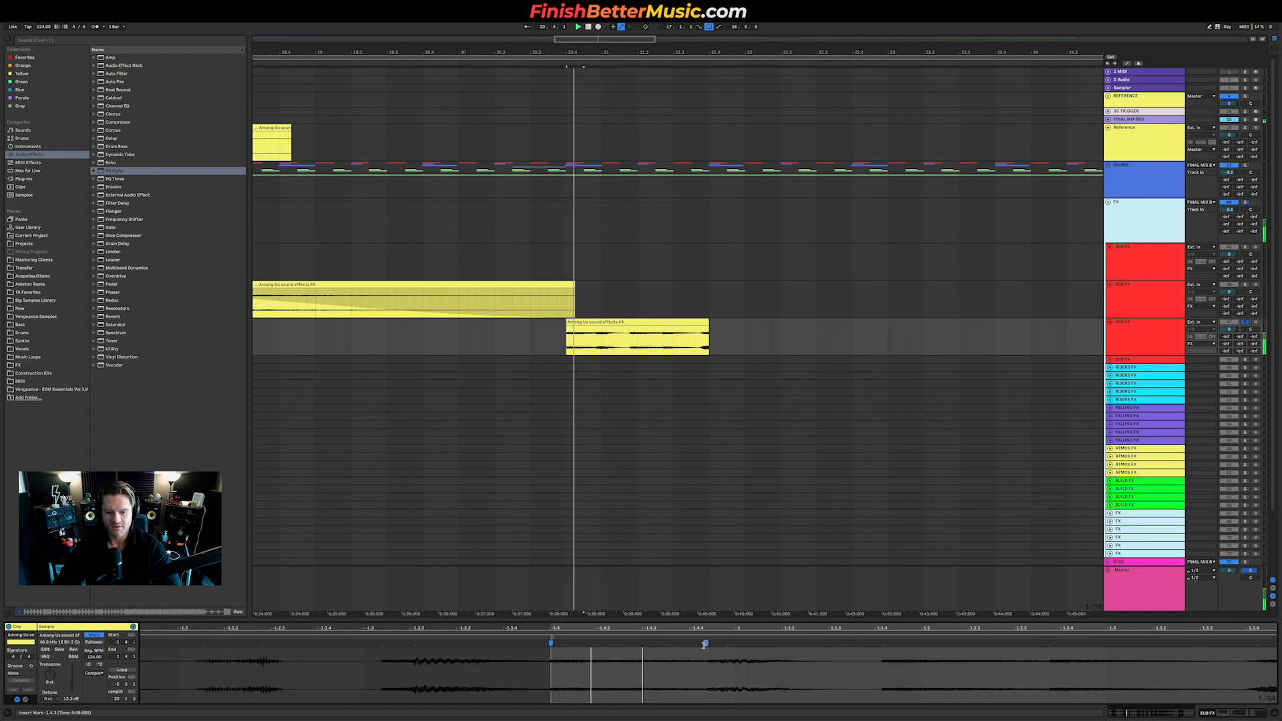
pyautogui.press('space')
pyautogui.moveTo(706, 645); pyautogui.dragTo(735, 643)
pyautogui.press('space')
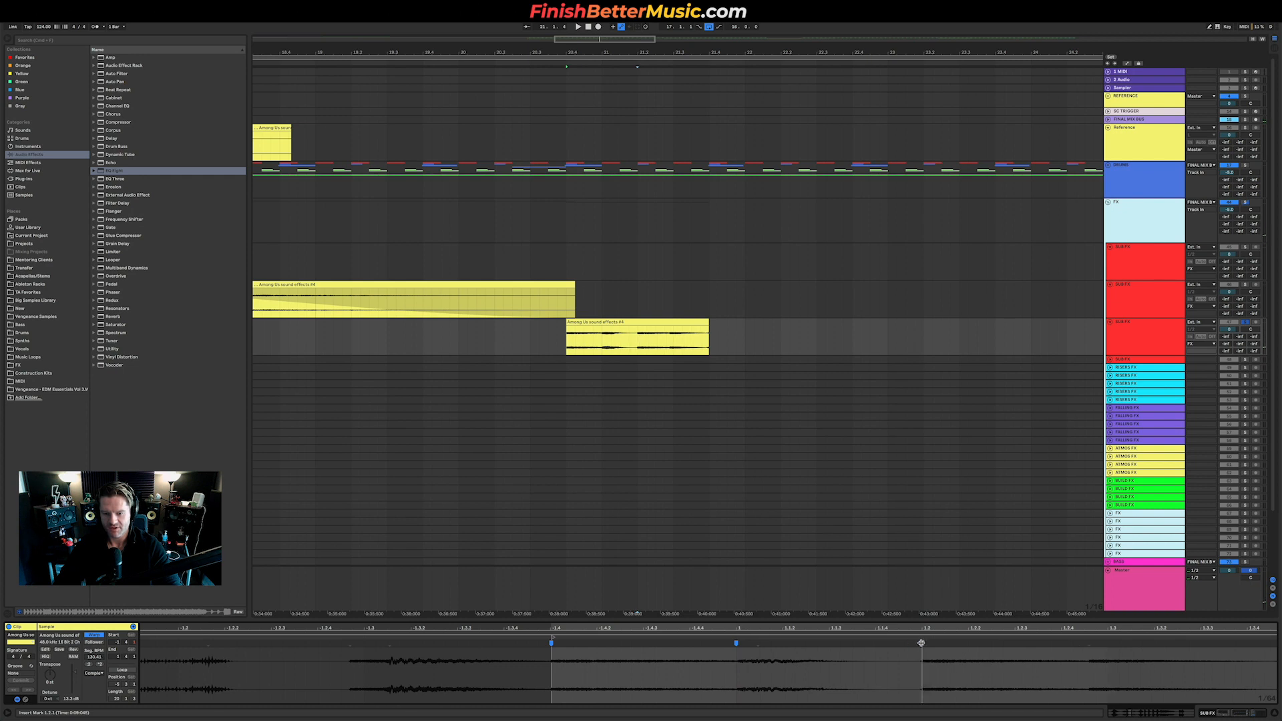
# Align the clip's next hits to beats 1.2 and 1.3 with warp markers and replay it to check the timing.
pyautogui.scroll(-3, 920, 651)
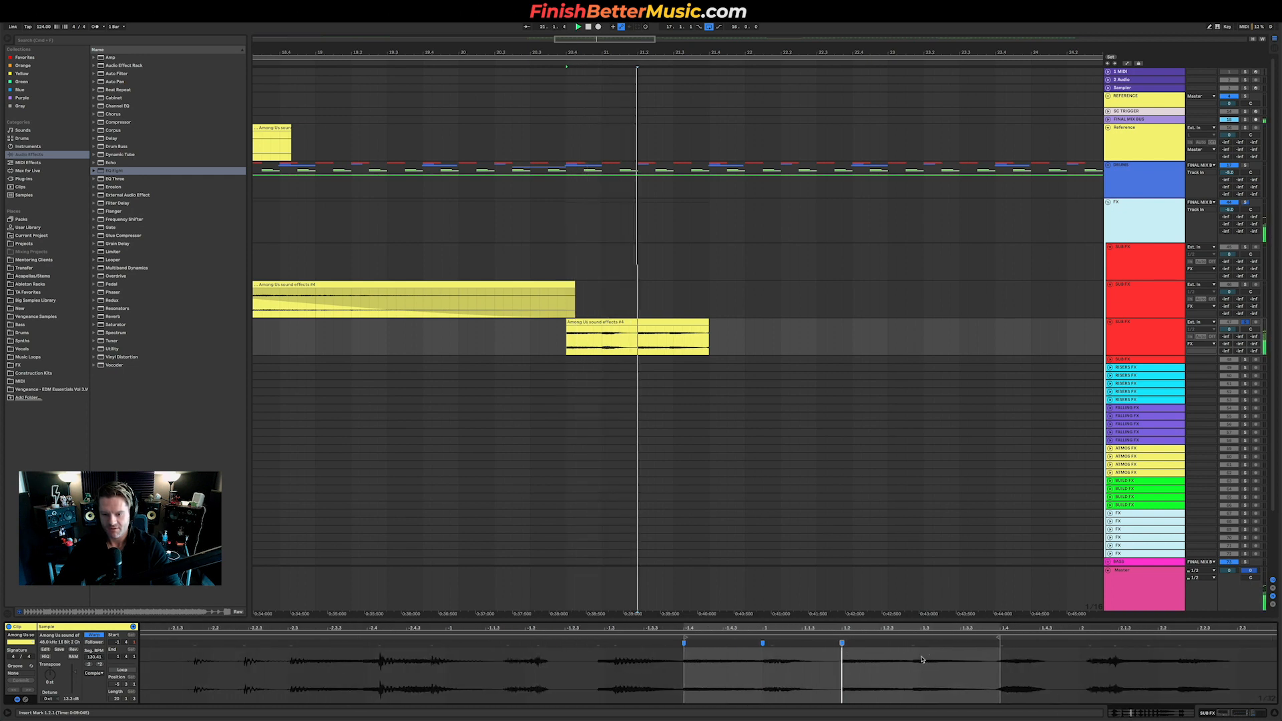
pyautogui.scroll(5, 922, 659)
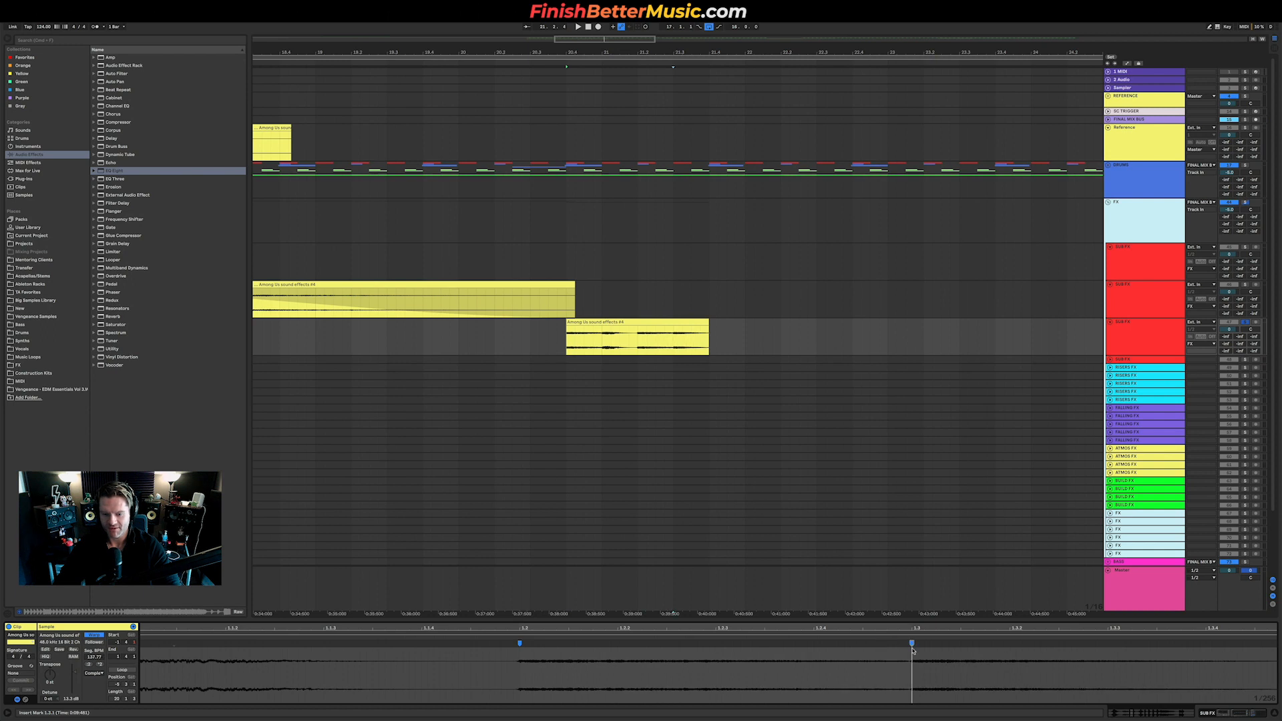
pyautogui.scroll(-5, 913, 651)
pyautogui.press('space')
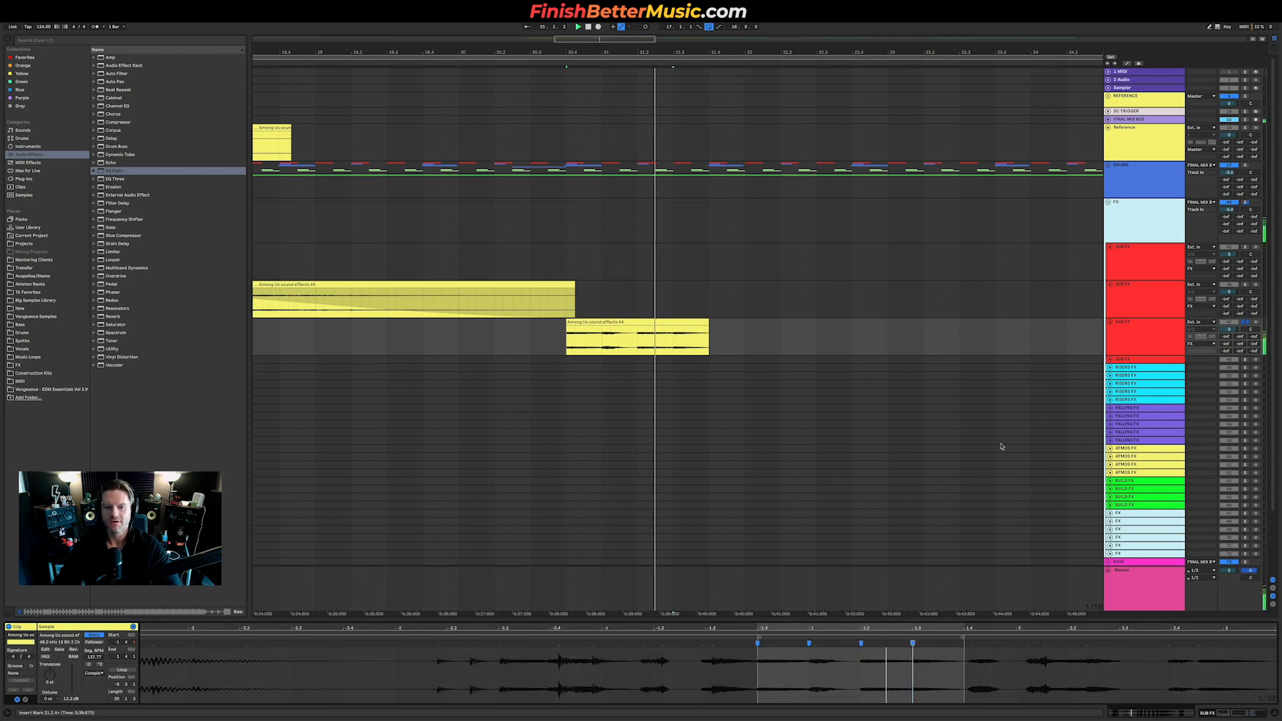
pyautogui.press('space')
pyautogui.press('space')
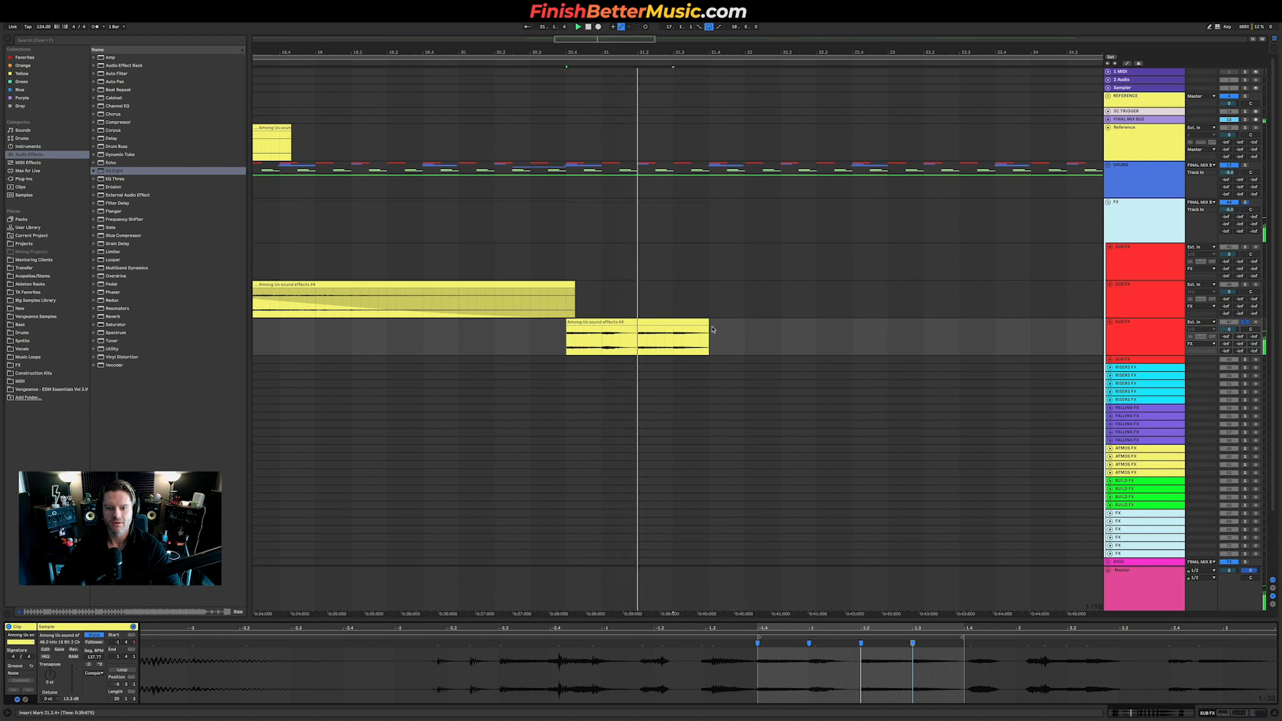
# Extend the clip's end by one beat, move the clip to start at bar 21, and unsolo its track for playback.
pyautogui.moveTo(711, 331); pyautogui.dragTo(747, 324)
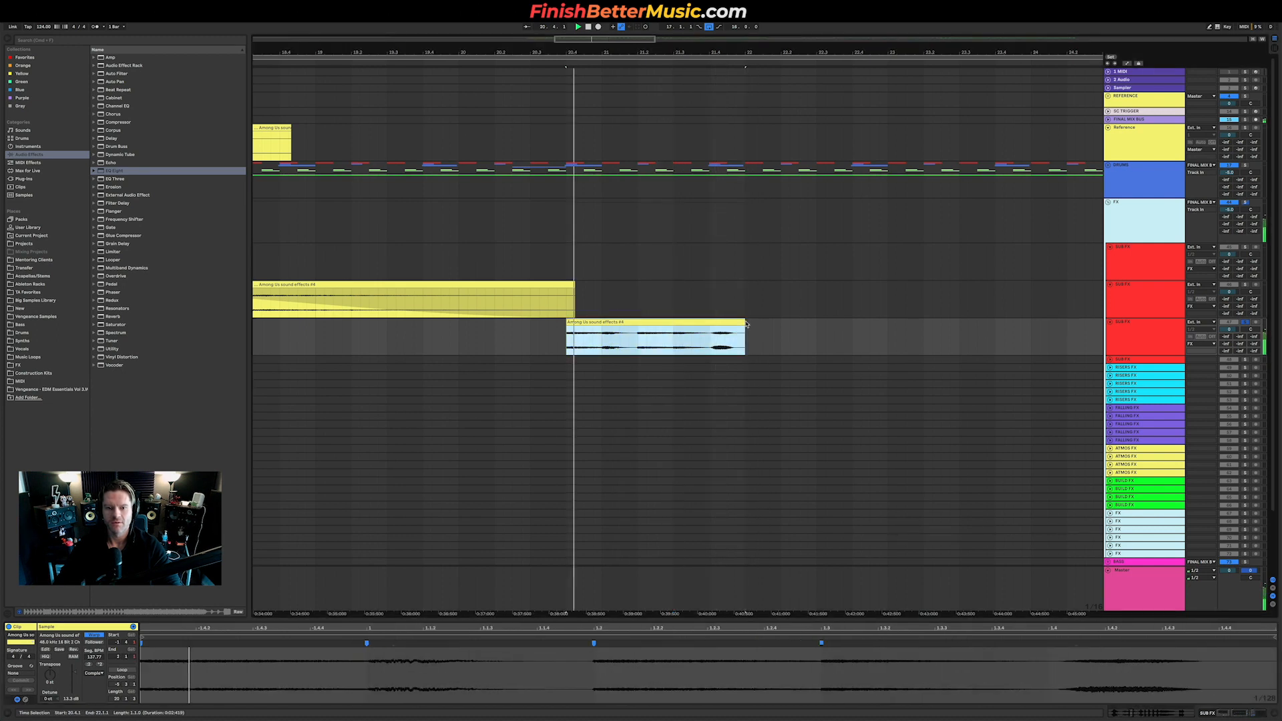
pyautogui.scroll(-5, 759, 353)
pyautogui.click(753, 327)
pyautogui.moveTo(753, 325); pyautogui.dragTo(756, 327)
pyautogui.click(1246, 323)
pyautogui.press('space')
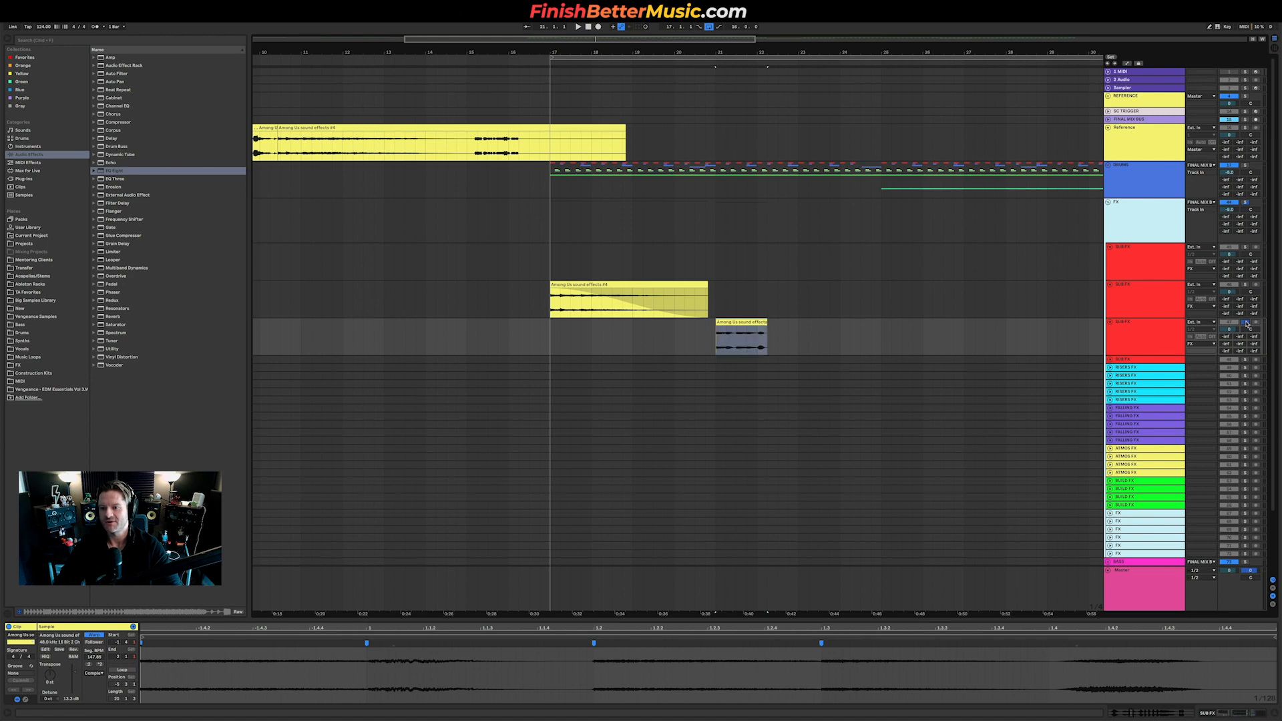
# Split the clip at bar 22, move its one-bar first part to bar 17, and play it with the drums.
pyautogui.click(759, 344)
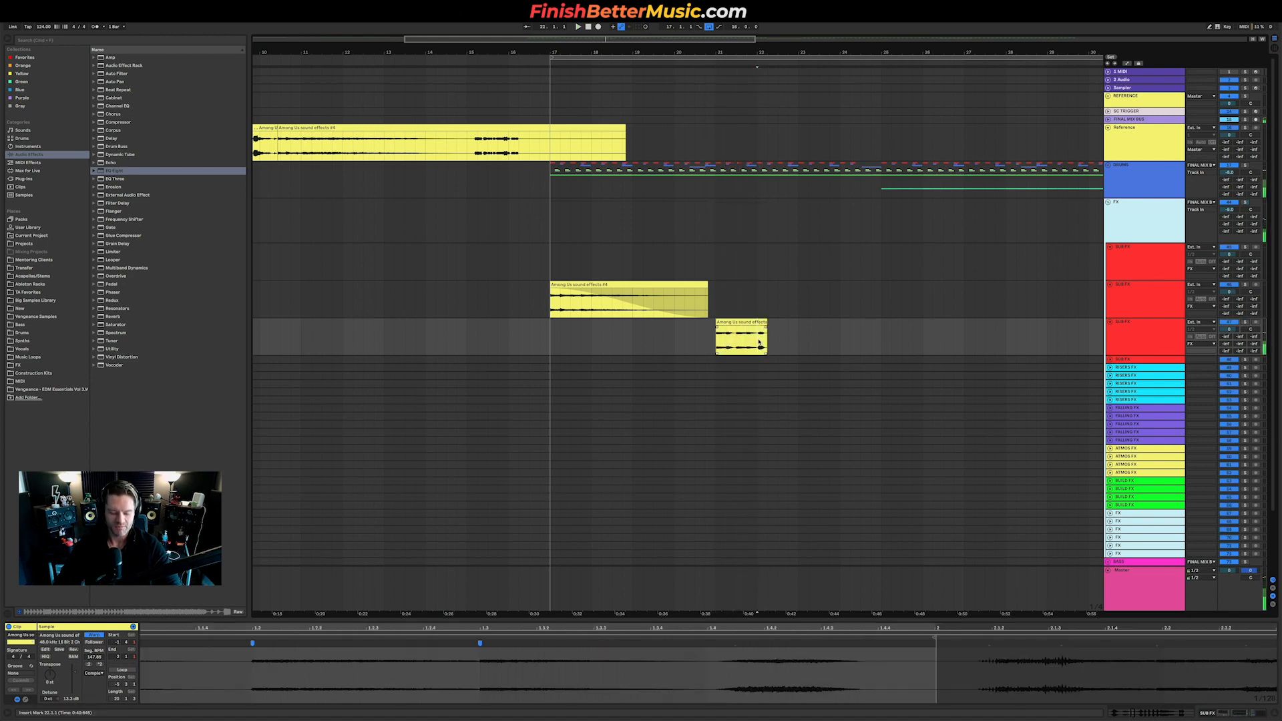
pyautogui.press('super+e')
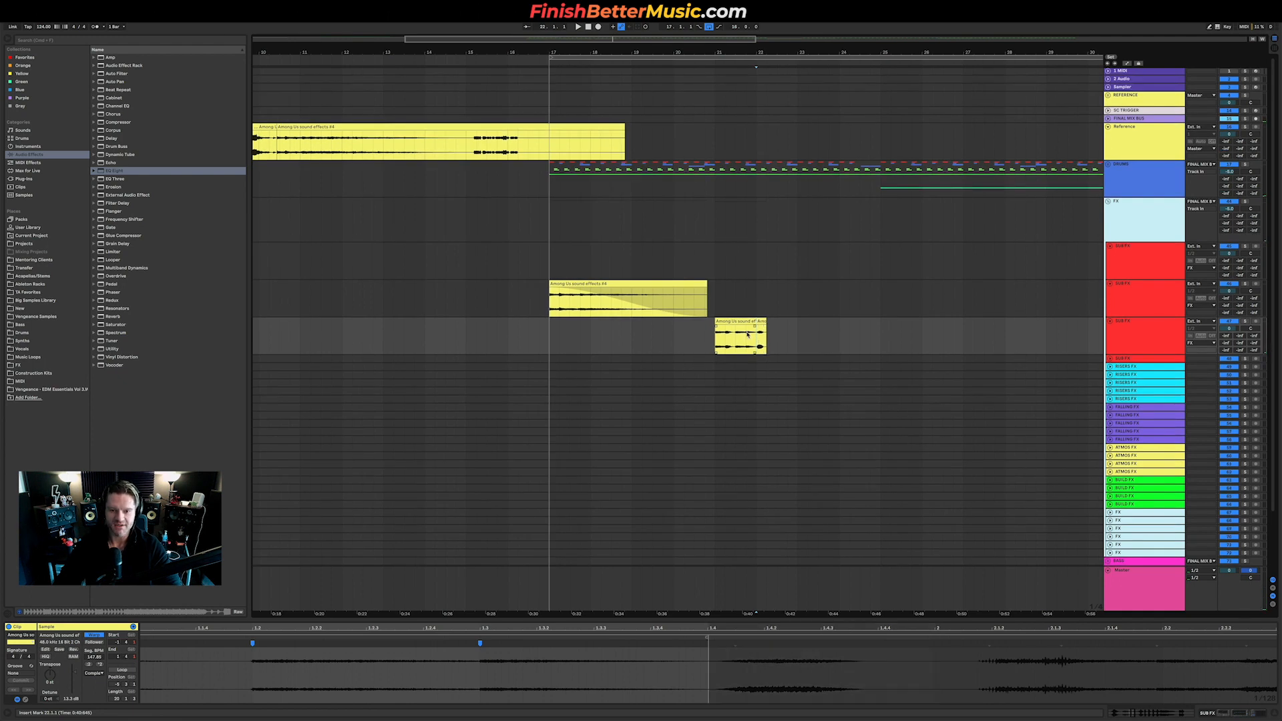
pyautogui.moveTo(739, 321); pyautogui.dragTo(573, 323)
pyautogui.press('space')
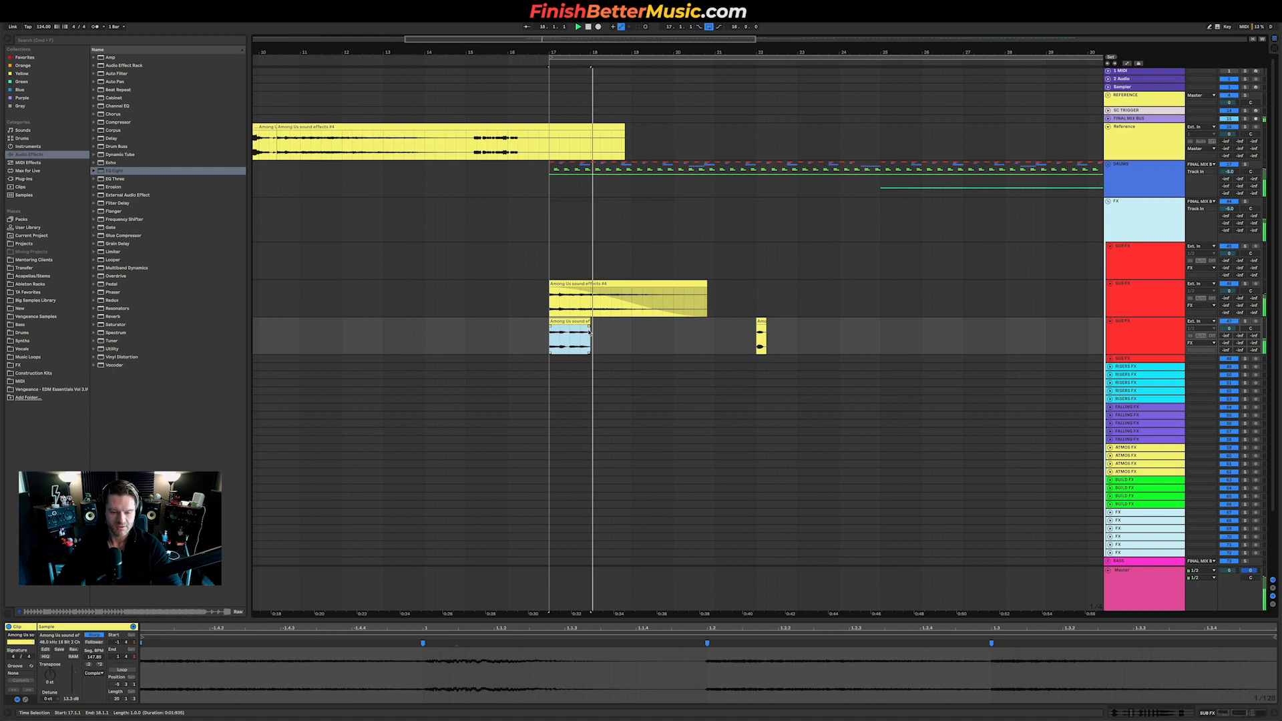
# Duplicate the one-bar Among Us clip twice so the pattern covers bars 17 through 19.
pyautogui.press('super+d')
pyautogui.press('super+d')
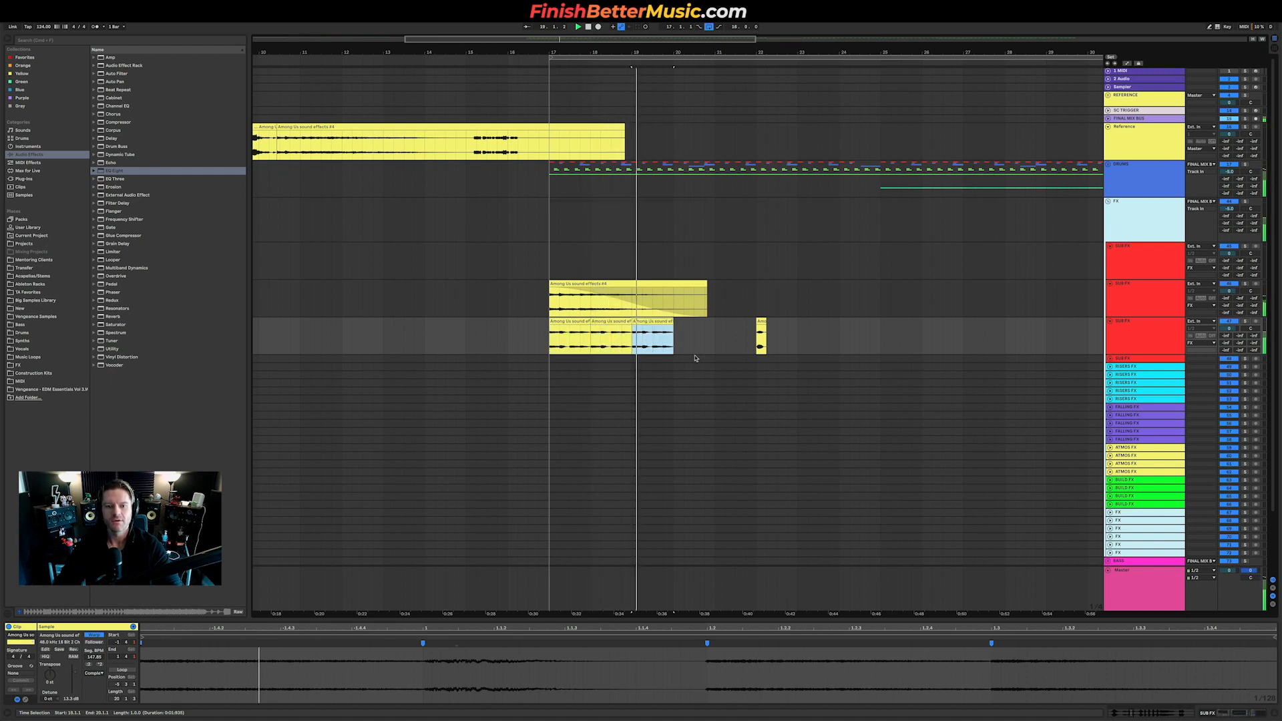
# Extend the last copy by one bar, audition the added audio, and move its first three beats to beat 24.2 on the next SUB FX track.
pyautogui.moveTo(673, 323); pyautogui.dragTo(715, 324)
pyautogui.click(677, 344)
pyautogui.press('space')
pyautogui.press('space')
pyautogui.keyDown('shift'); pyautogui.click(705, 335); pyautogui.keyUp('shift')
pyautogui.moveTo(698, 323); pyautogui.dragTo(876, 361)
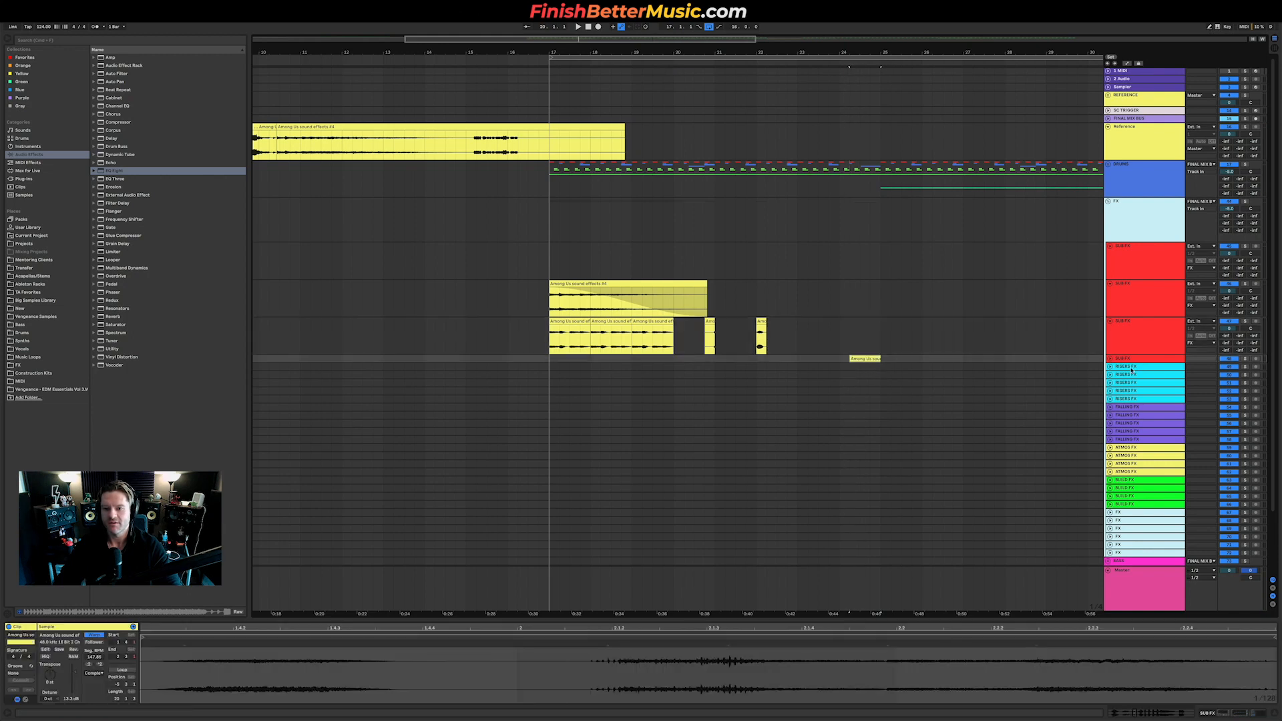
# Unfold the fourth SUB FX track, place the spare one-beat clip at bar 24, and delete the leftover clip piece after the one-bar loop.
pyautogui.click(1110, 359)
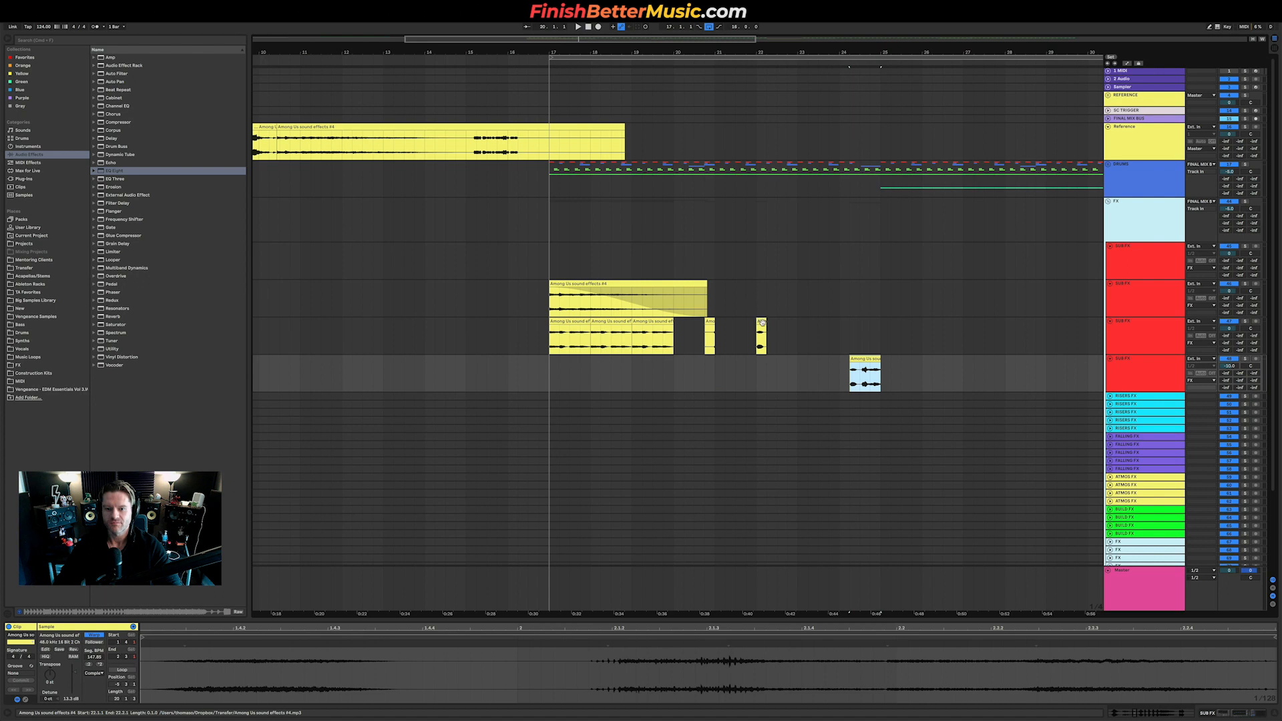
pyautogui.click(843, 382)
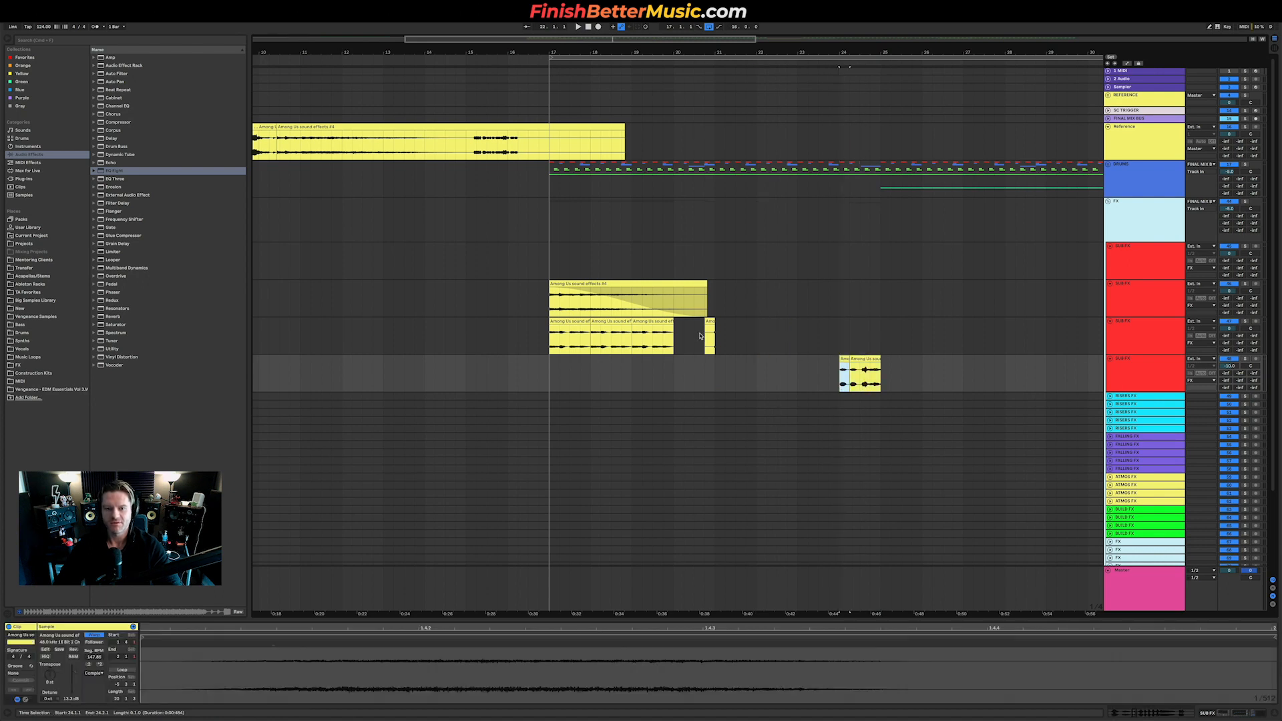
pyautogui.moveTo(701, 336); pyautogui.dragTo(757, 337)
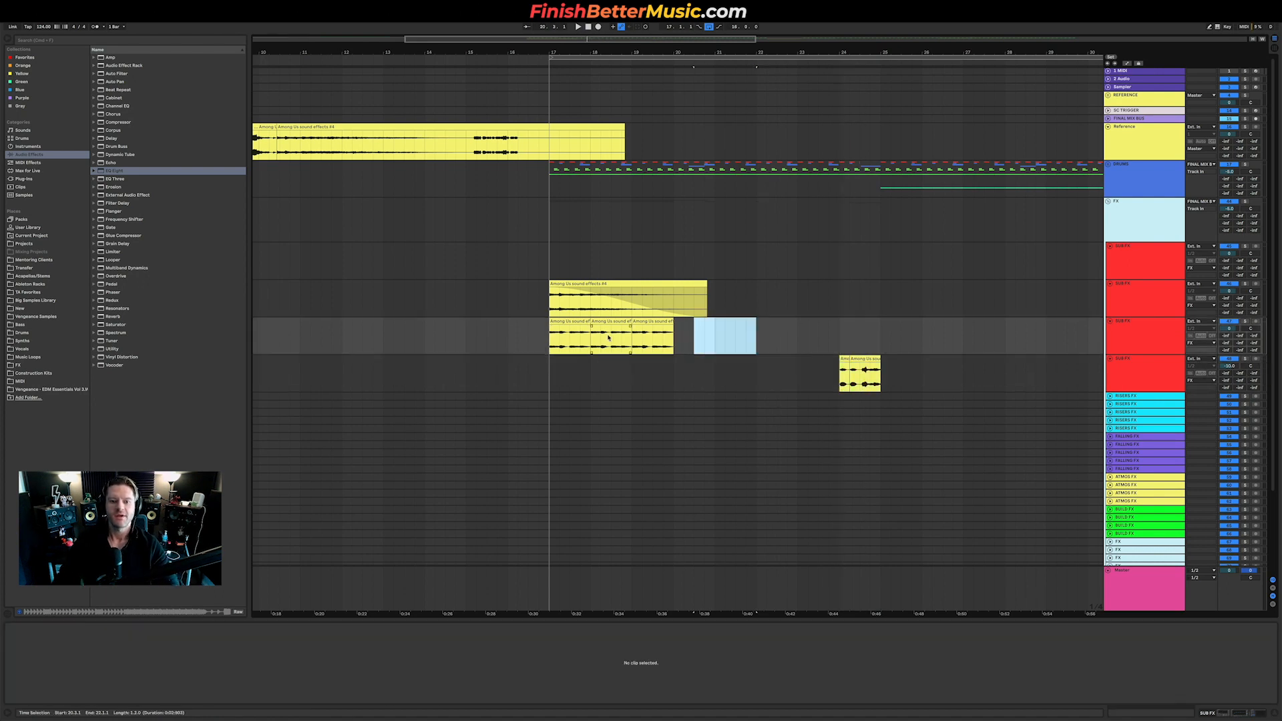
# Duplicate the one-bar loop clip repeatedly until it reaches bar 31.
pyautogui.click(645, 323)
pyautogui.press('-')
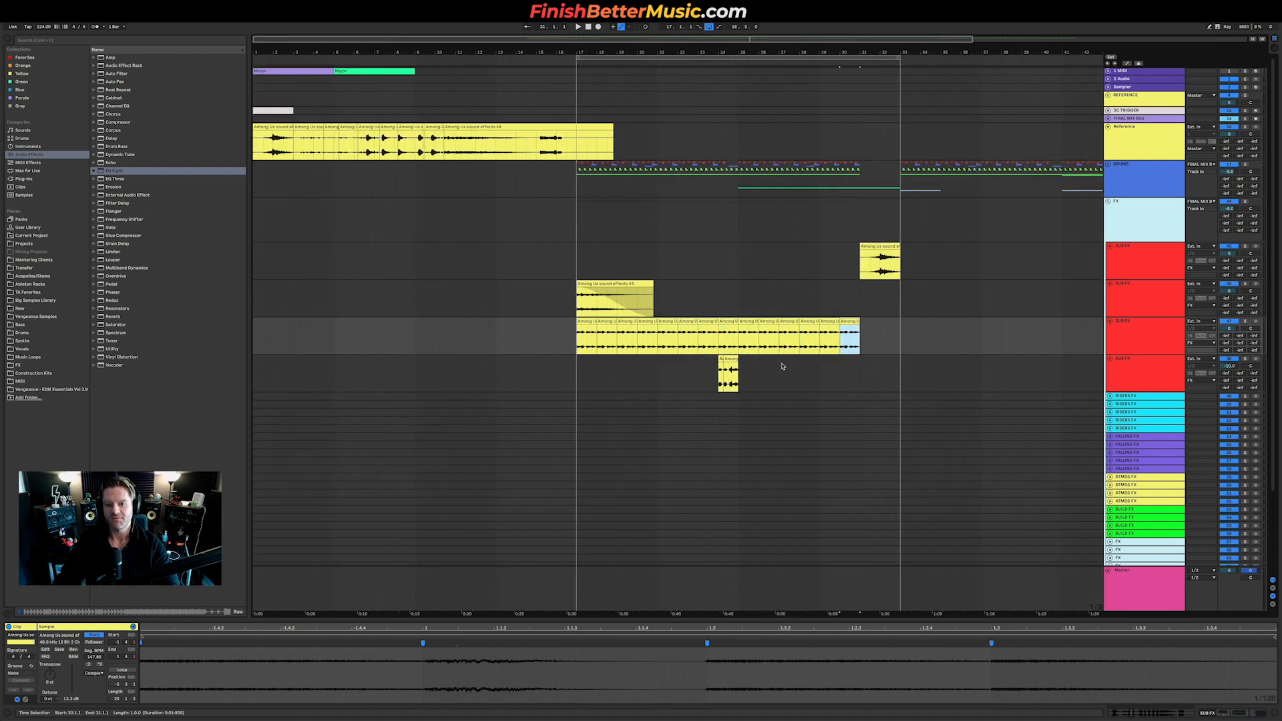
# Play the section and raise the low-cut frequency in EQ Eight on the looped clip's SUB FX track.
pyautogui.press('space')
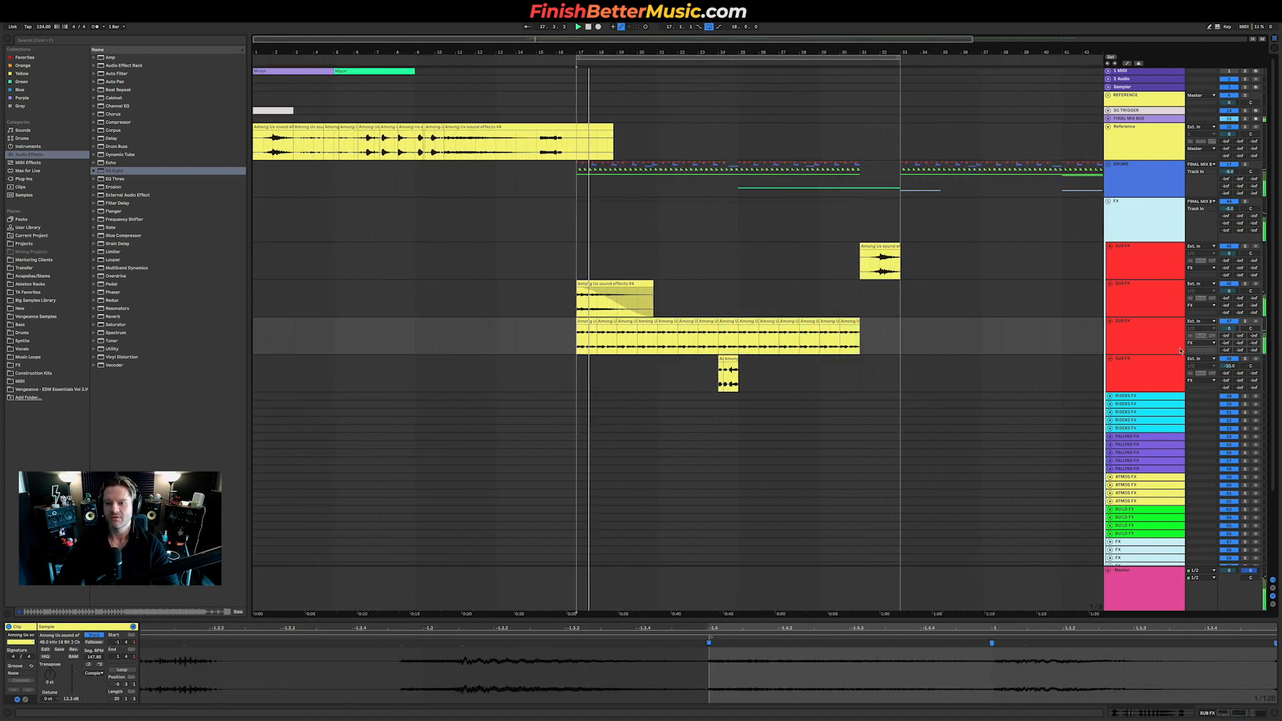
pyautogui.click(1141, 336)
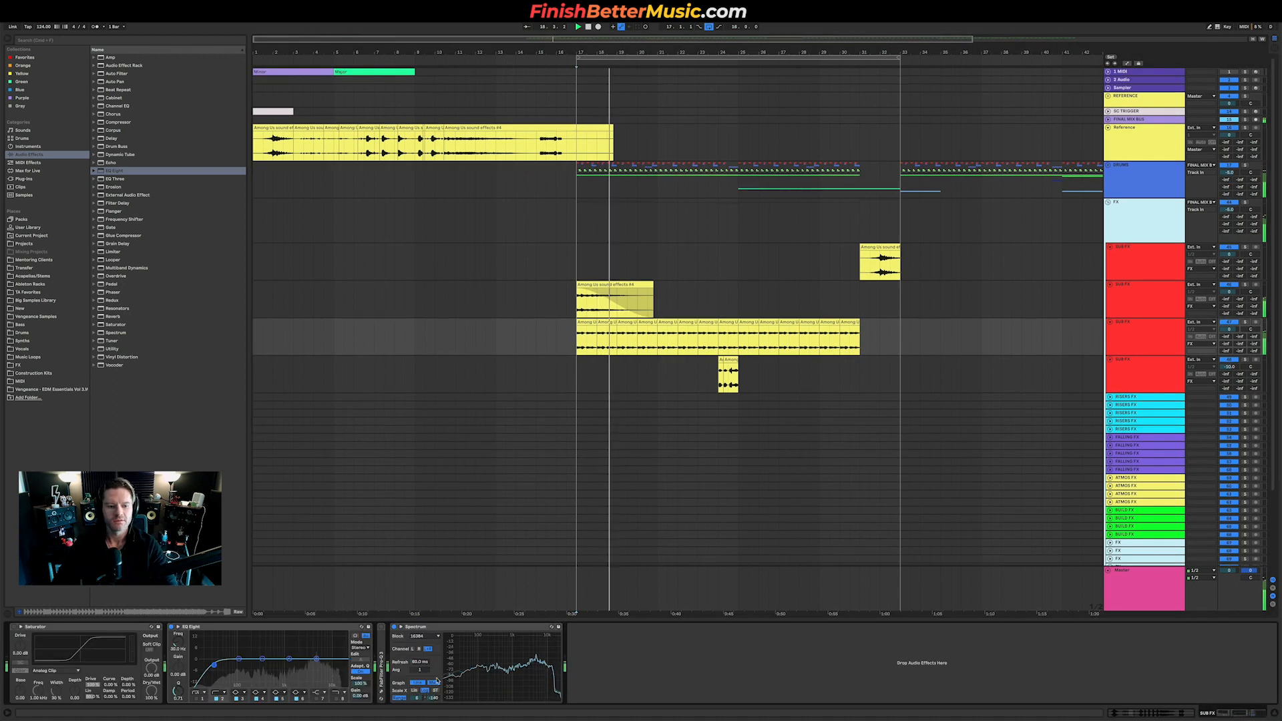
pyautogui.moveTo(178, 642); pyautogui.dragTo(177, 604)
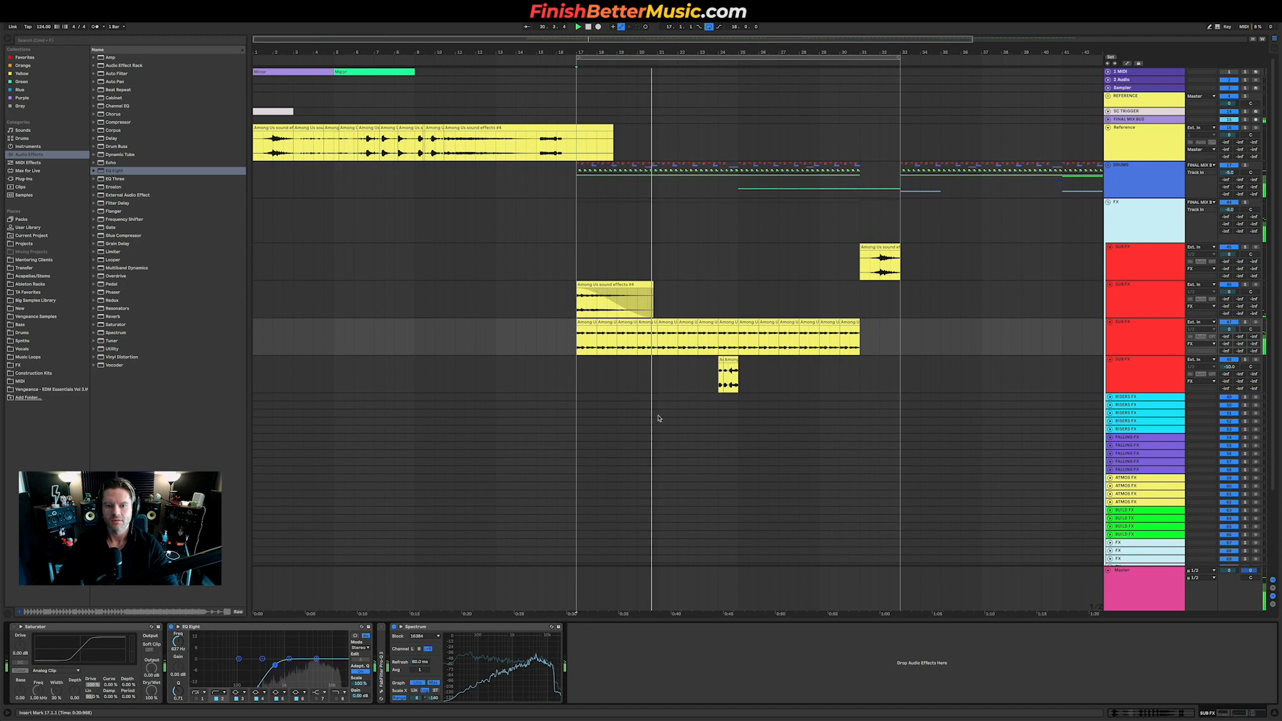
# Play from bar 24 and reset the volume of the fourth SUB FX track.
pyautogui.click(723, 378)
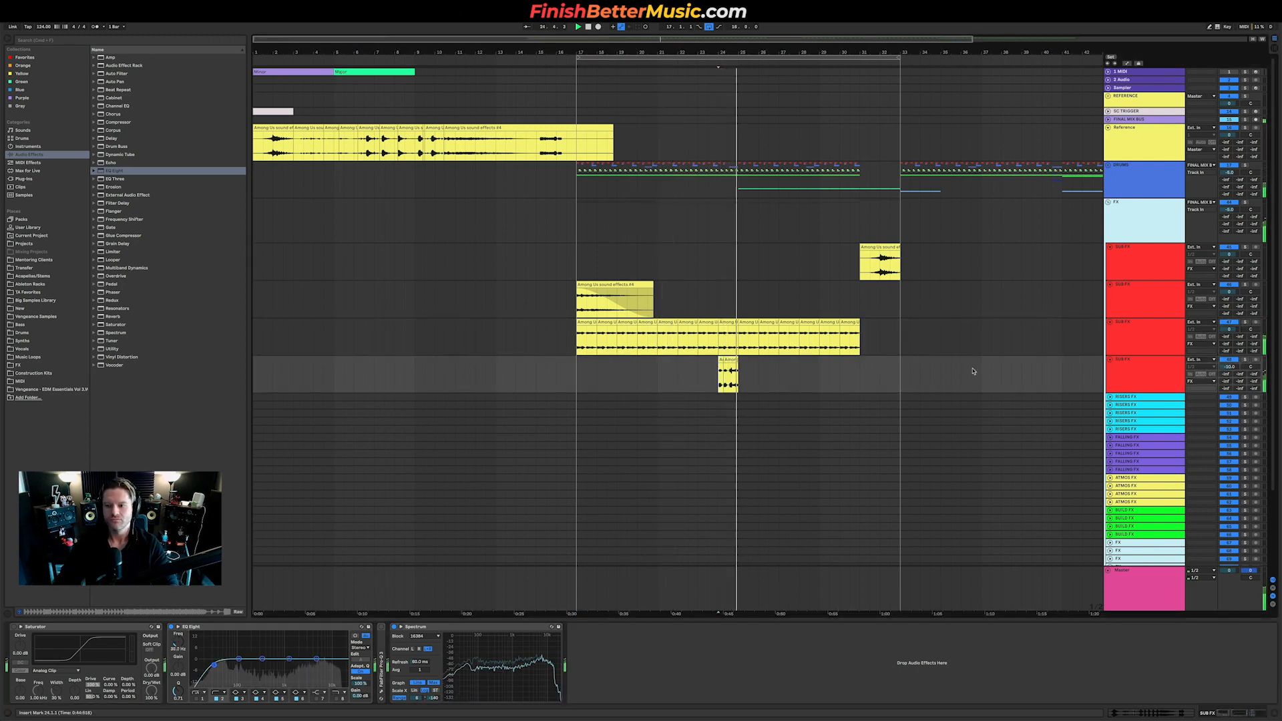
pyautogui.press('space')
pyautogui.press('space')
pyautogui.doubleClick(1236, 367)
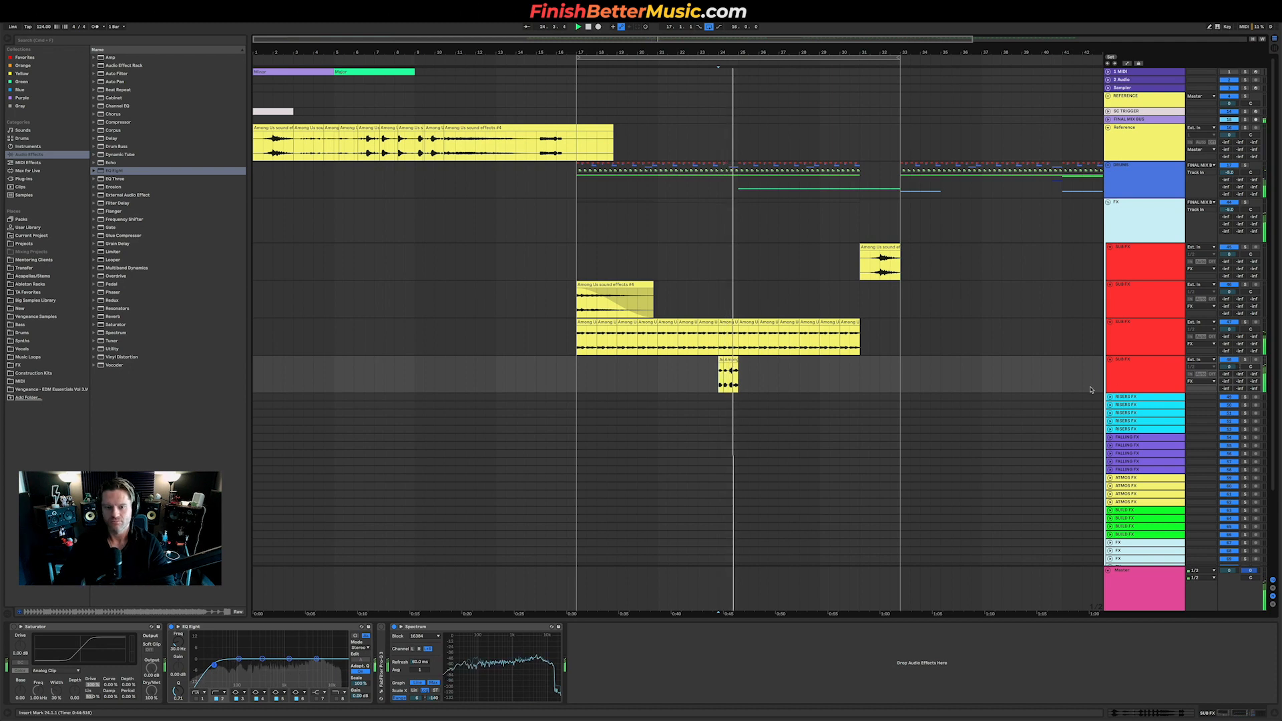
# Extend and shift the audio on the fourth SUB FX track, trimming it to one two-beat clip from beat 24.3 to bar 25.
pyautogui.scroll(10, 737, 385)
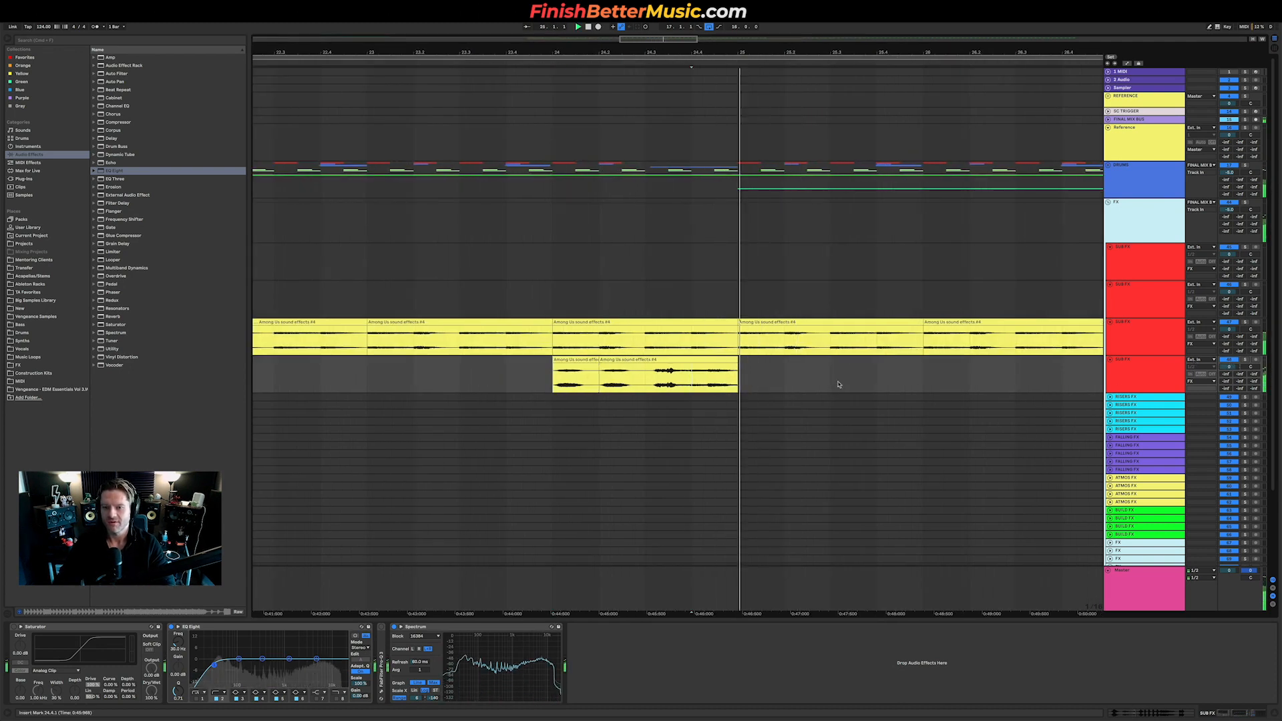
pyautogui.moveTo(780, 359); pyautogui.dragTo(877, 360)
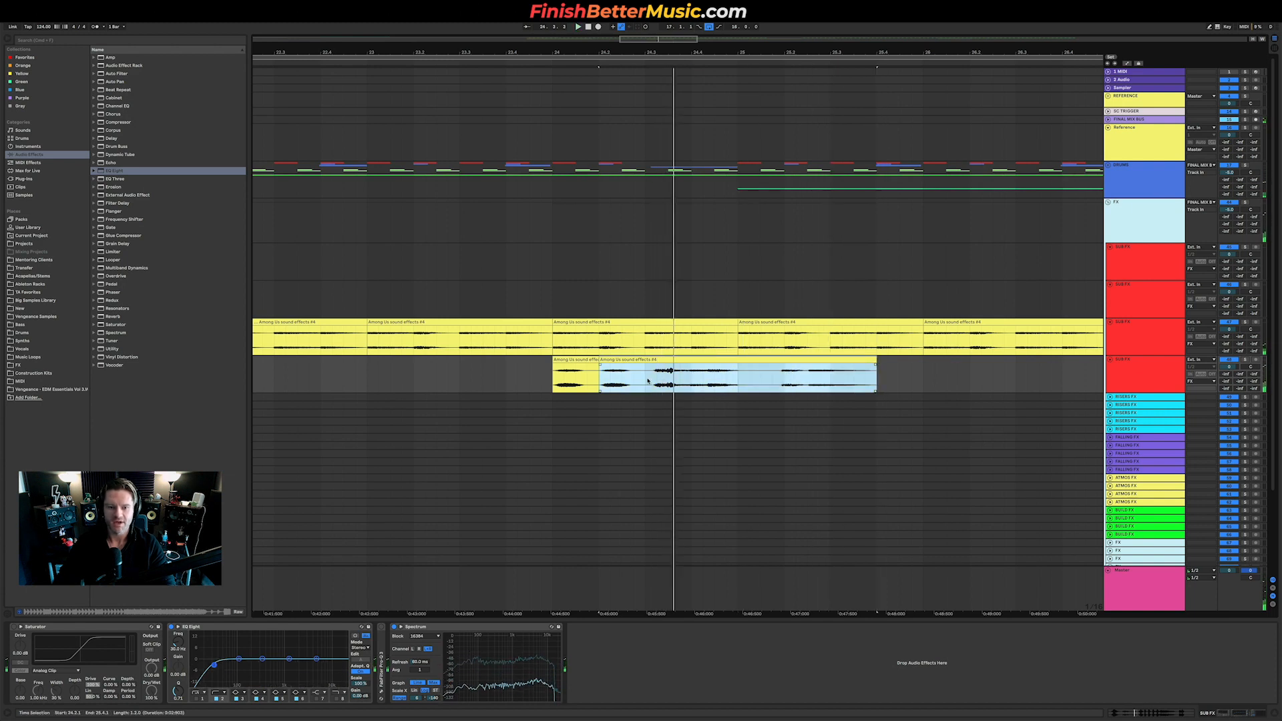
pyautogui.moveTo(645, 381); pyautogui.dragTo(466, 368)
pyautogui.moveTo(875, 365); pyautogui.dragTo(735, 360)
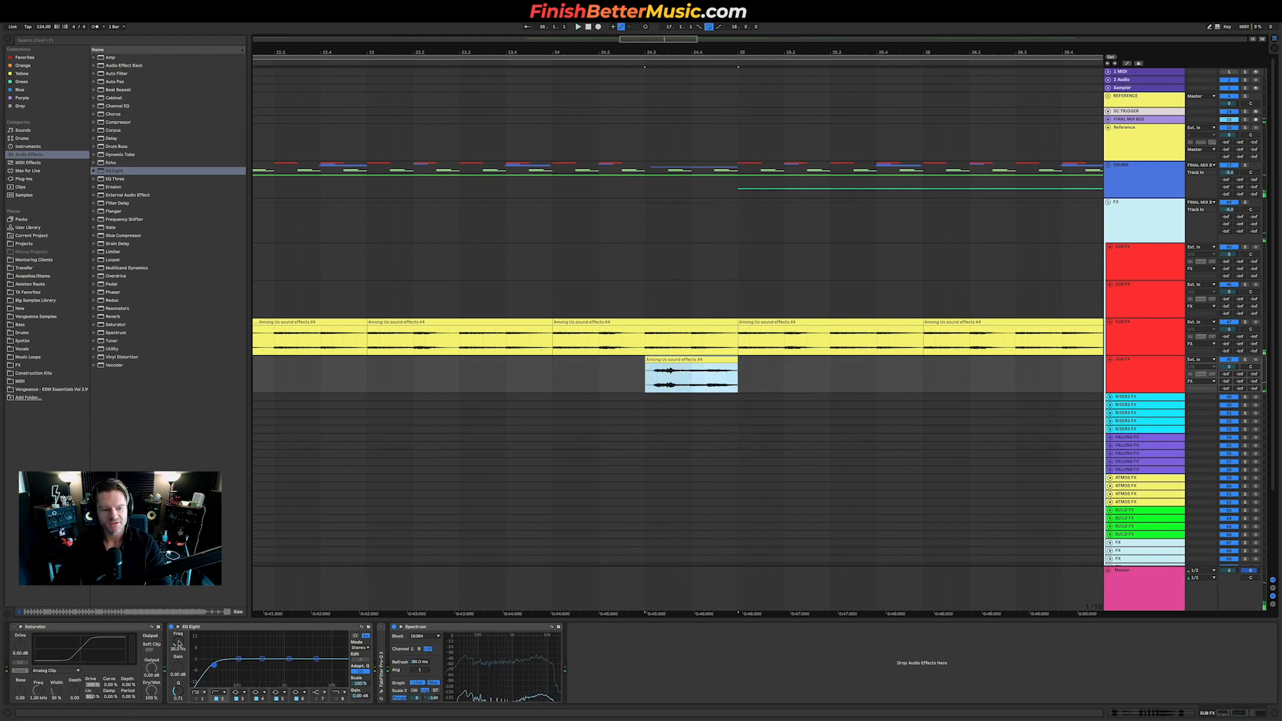
# Shape the two-beat clip during playback with a higher EQ Eight low cut, more Saturator drive and a fade-in of about one beat.
pyautogui.press('space')
pyautogui.moveTo(178, 643); pyautogui.dragTo(179, 621)
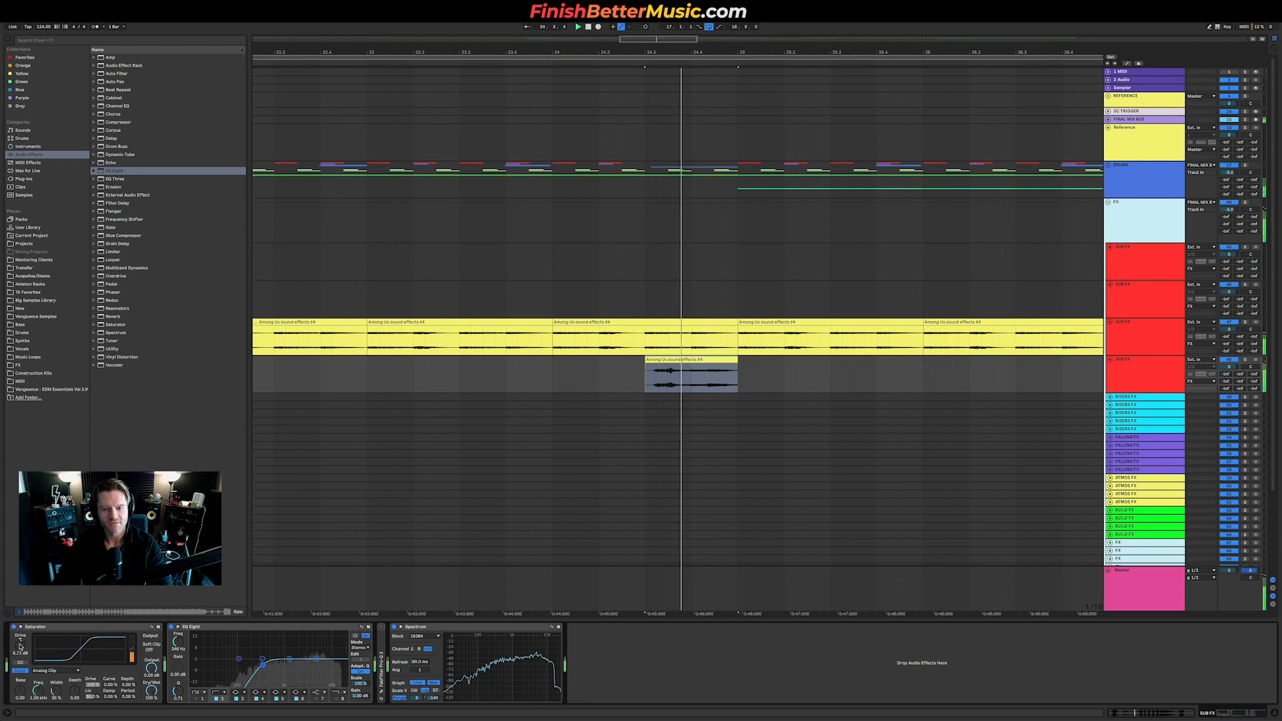
pyautogui.moveTo(646, 361); pyautogui.dragTo(690, 364)
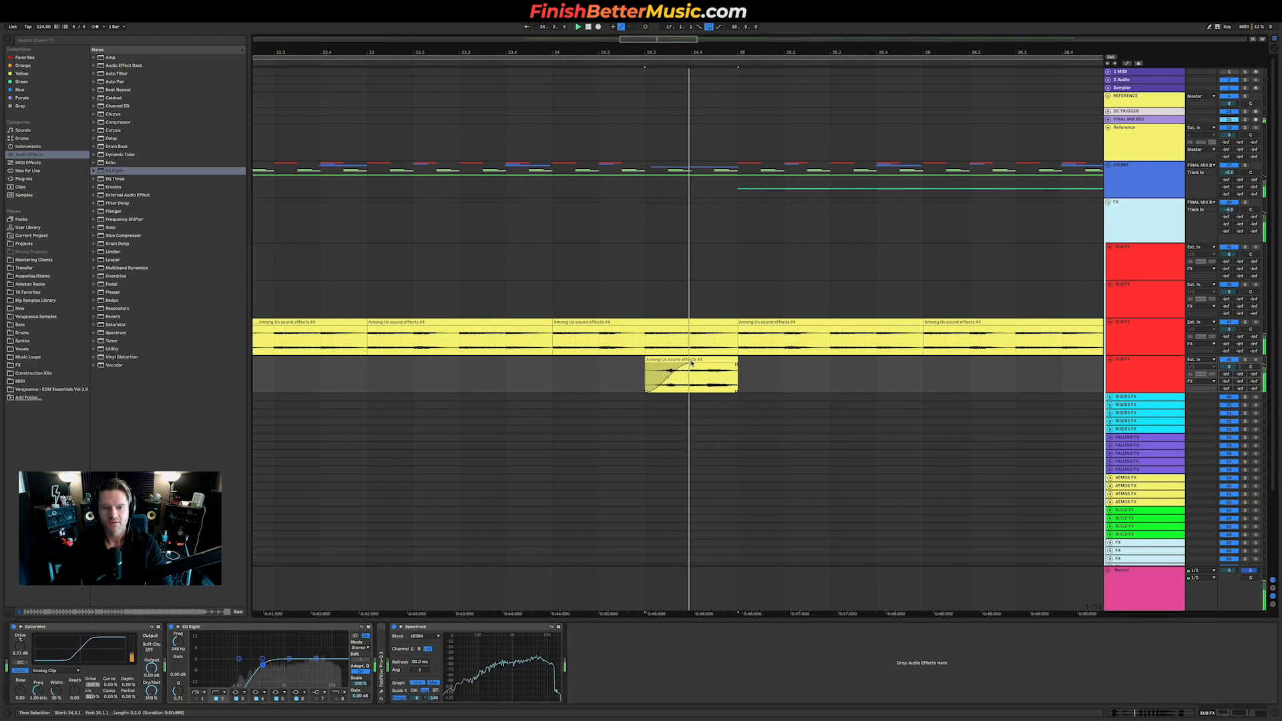
pyautogui.scroll(-5, 759, 375)
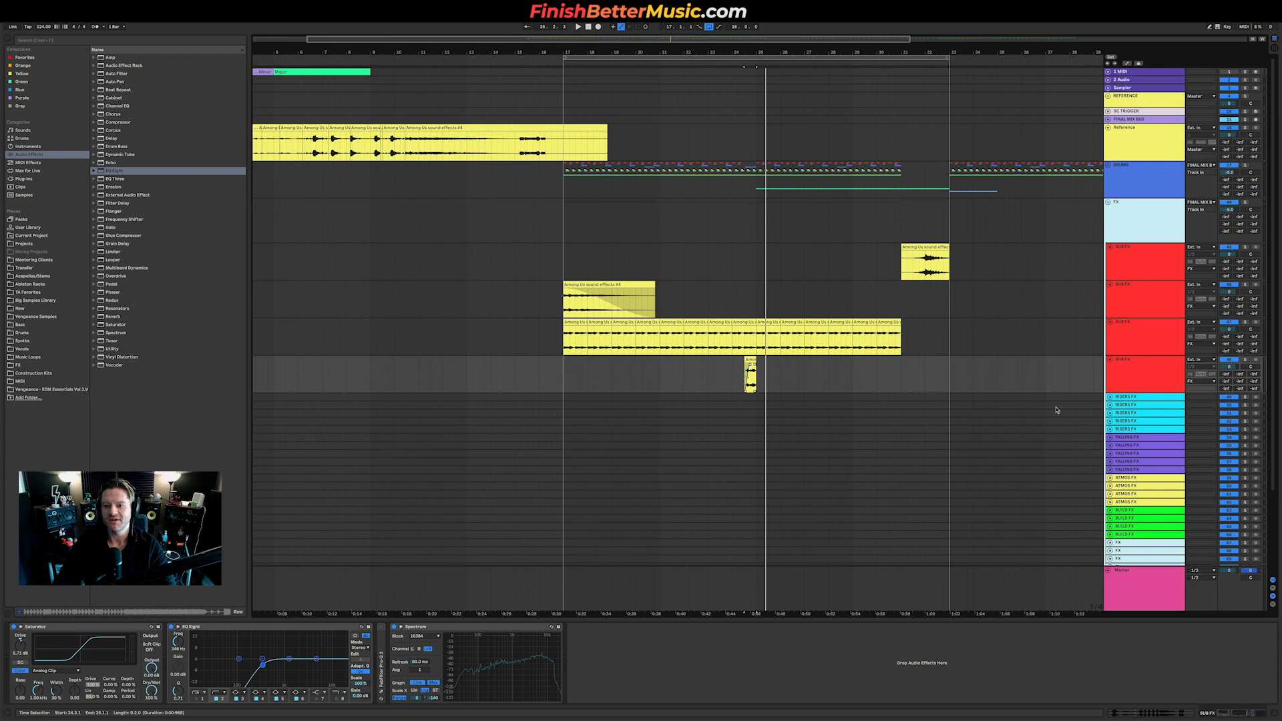
# Unfold the first RISERS FX track and copy the Reference clip section ending at bar 16 onto it at bar 31.
pyautogui.click(1111, 397)
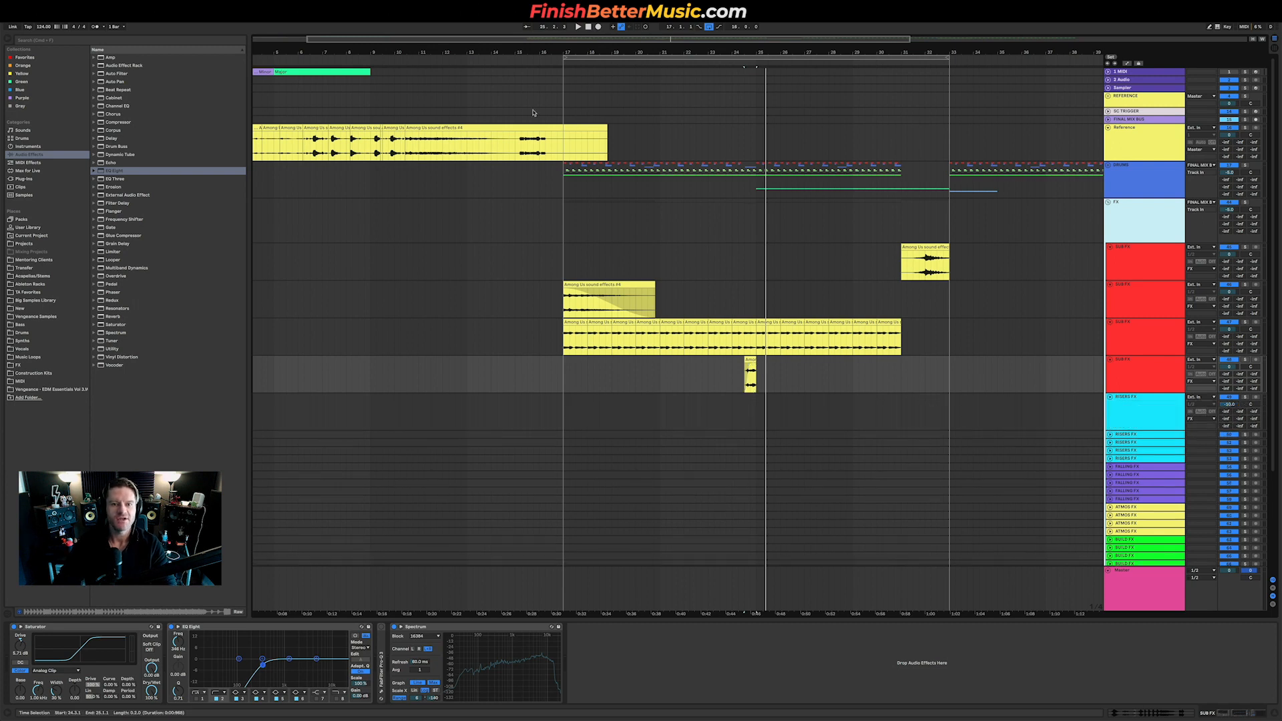
pyautogui.scroll(8, 515, 149)
pyautogui.moveTo(698, 141)
pyautogui.mouseDown()
pyautogui.moveTo(865, 148)
pyautogui.moveTo(832, 151)
pyautogui.mouseUp()
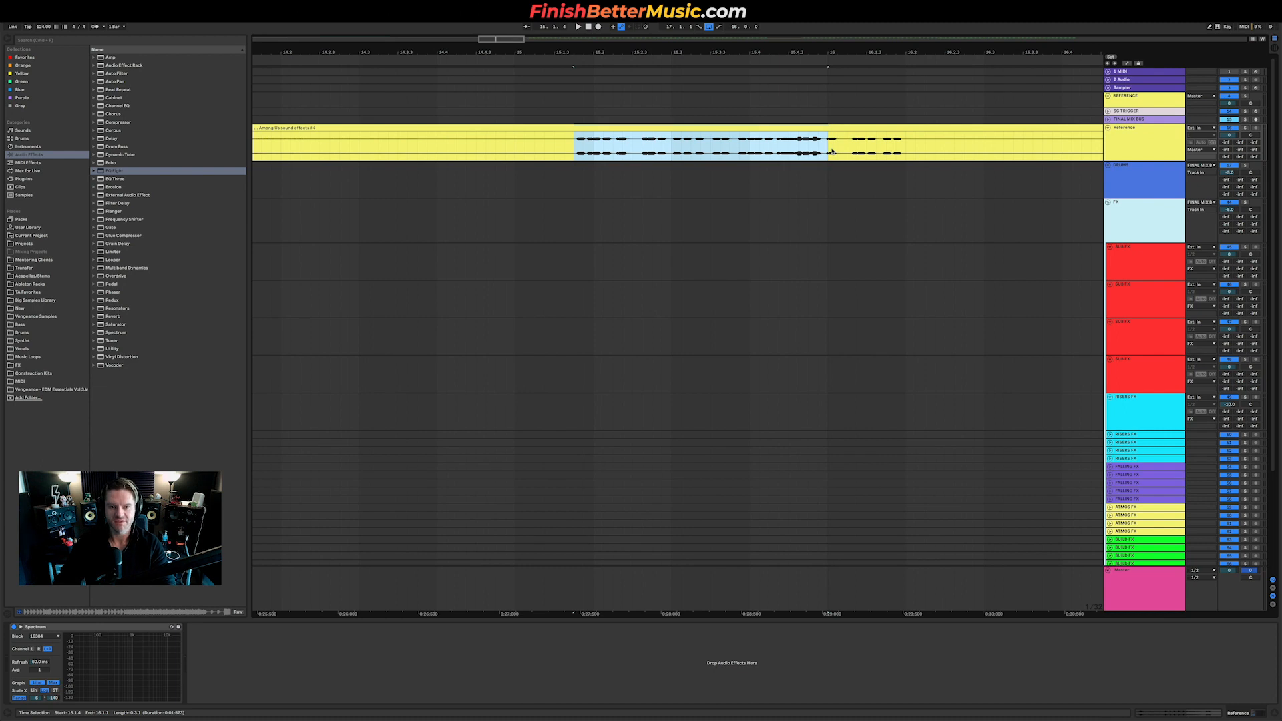
pyautogui.scroll(-5, 831, 151)
pyautogui.scroll(-8, 831, 151)
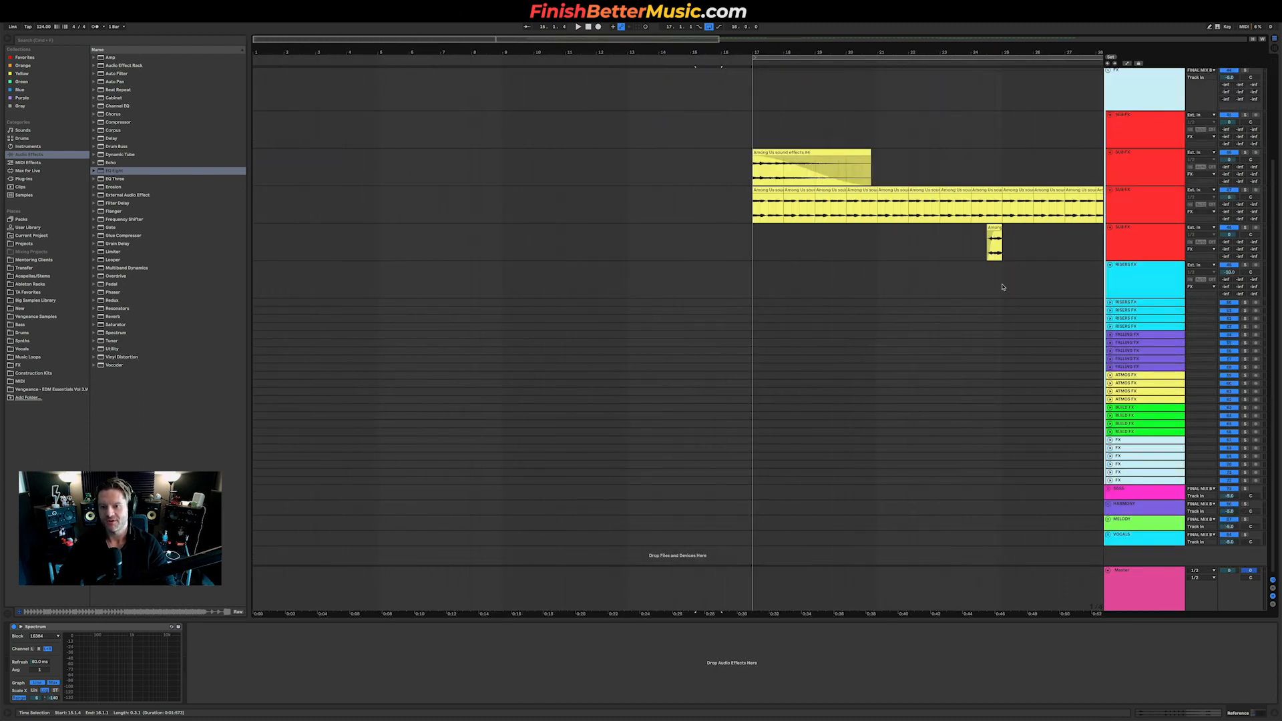
pyautogui.hscroll(6, 1002, 287)
pyautogui.scroll(1, 1002, 288)
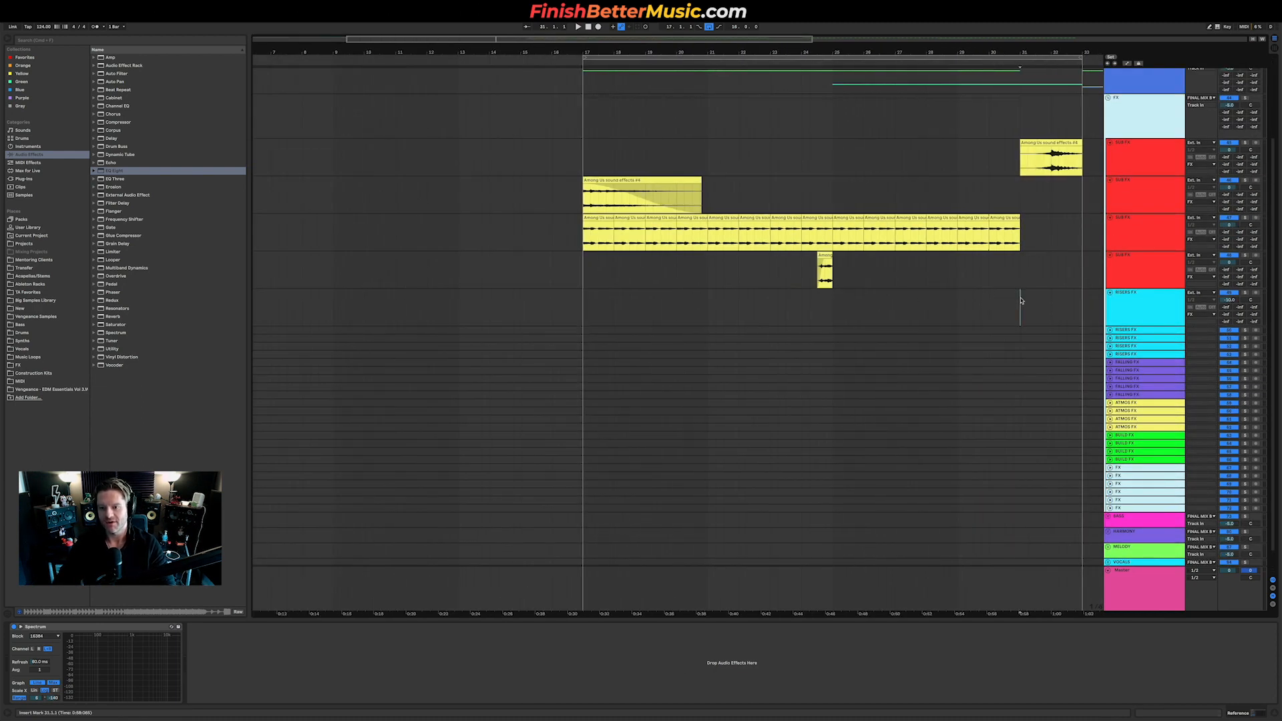
pyautogui.click(1021, 300)
pyautogui.press('super+v')
# Extend the pasted RISERS FX clip at bar 31 to a full bar, ending at bar 32, while auditioning it.
pyautogui.press('space')
pyautogui.scroll(4, 1051, 312)
pyautogui.scroll(2, 1051, 312)
pyautogui.hscroll(2, 995, 307)
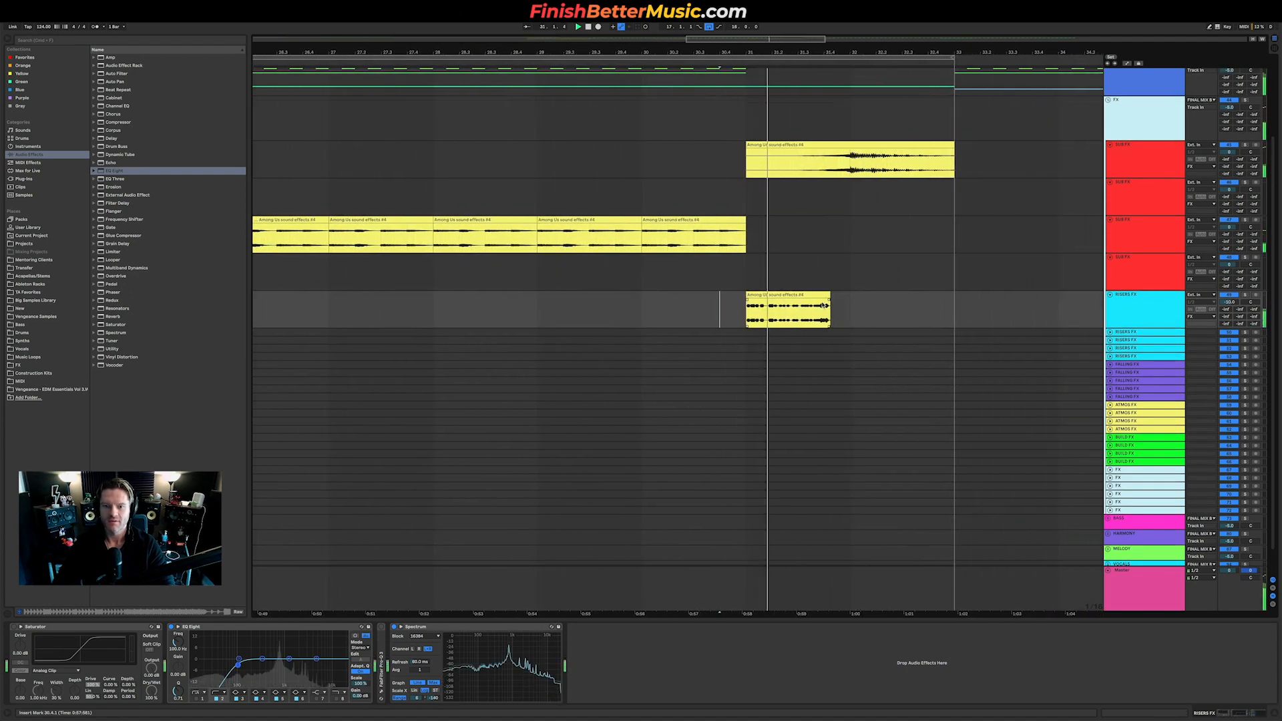
pyautogui.moveTo(828, 305); pyautogui.dragTo(851, 298)
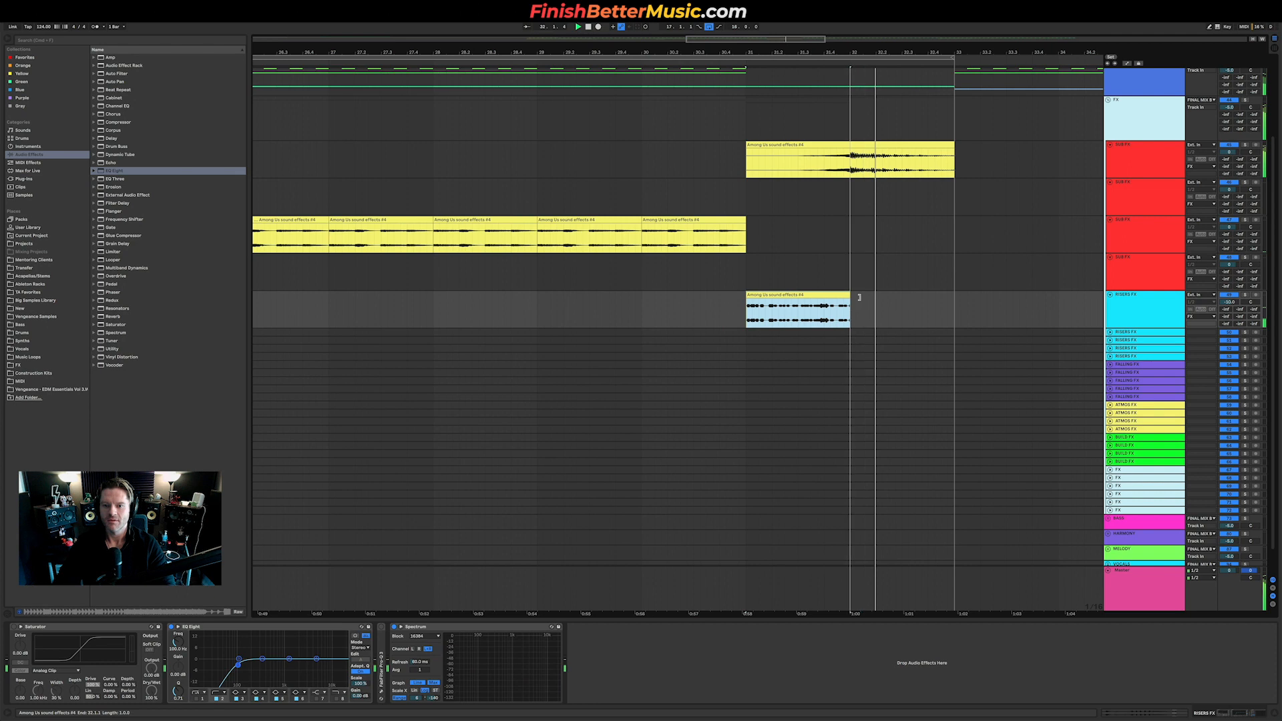
pyautogui.press('space')
pyautogui.press('space')
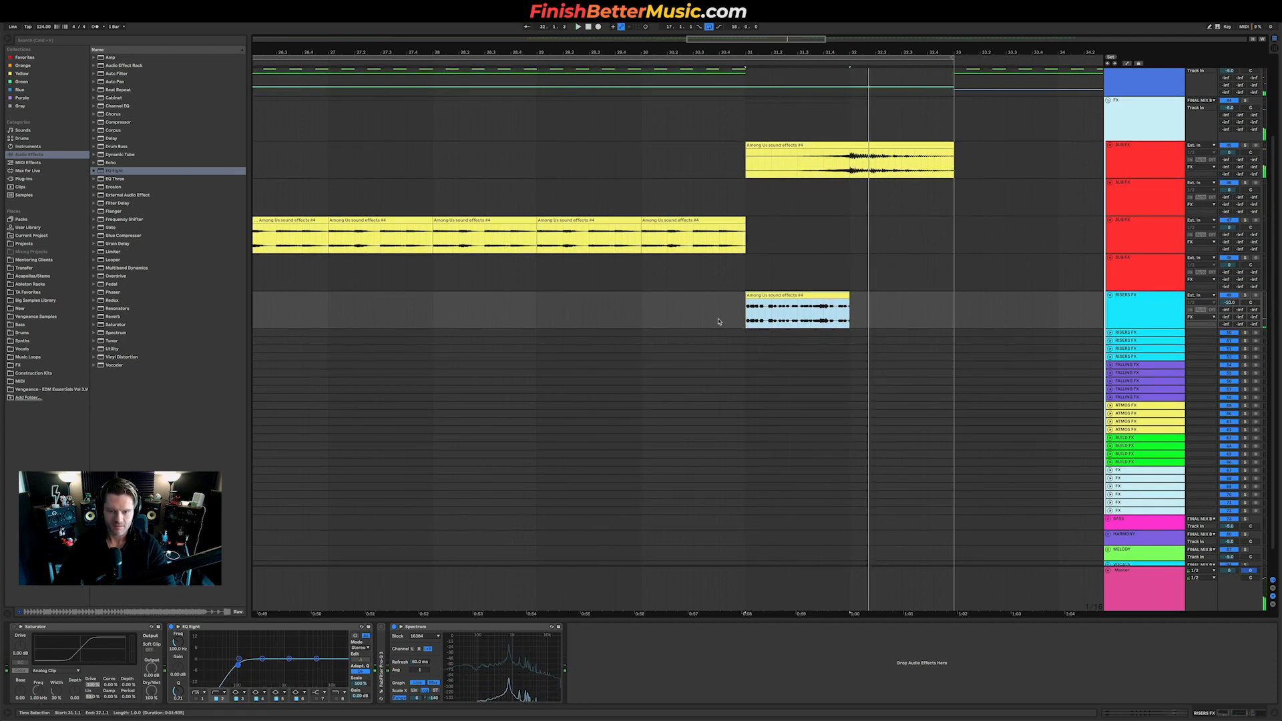
# Reset the first RISERS FX track's volume to 0 dB and play the lead-in to bar 31.
pyautogui.click(630, 313)
pyautogui.press('space')
pyautogui.doubleClick(1233, 303)
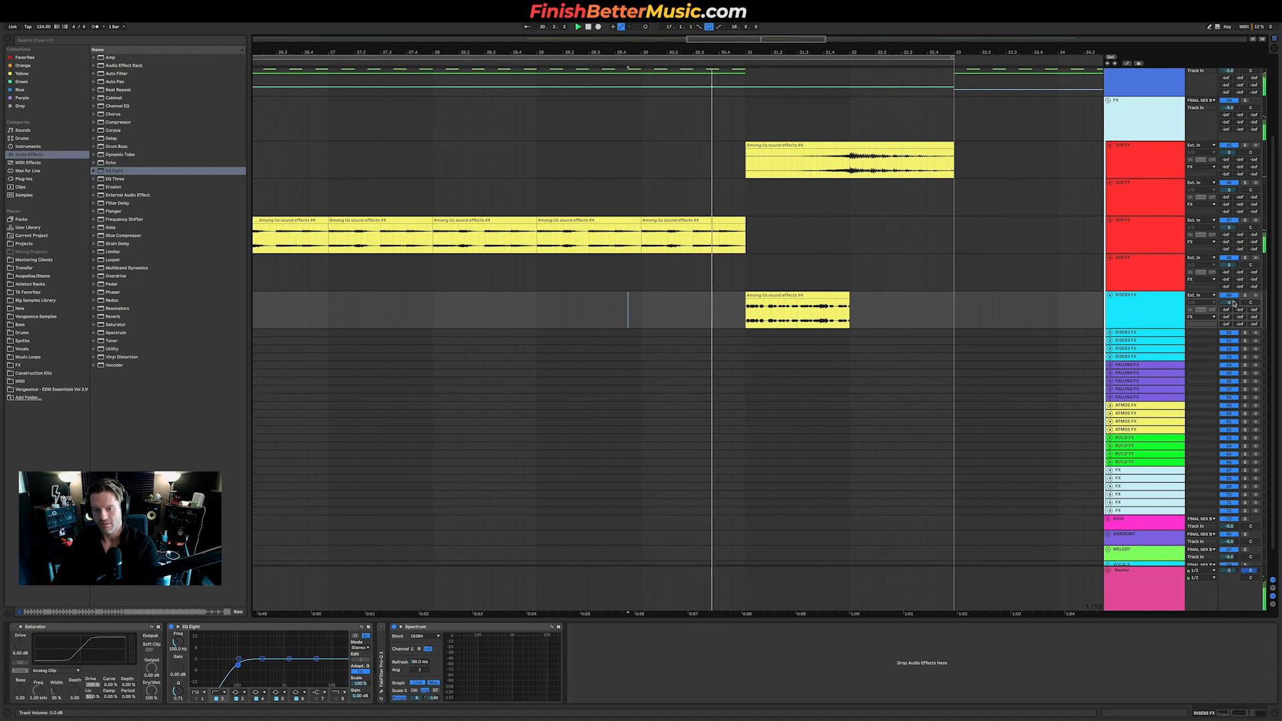
pyautogui.scroll(-5, 771, 295)
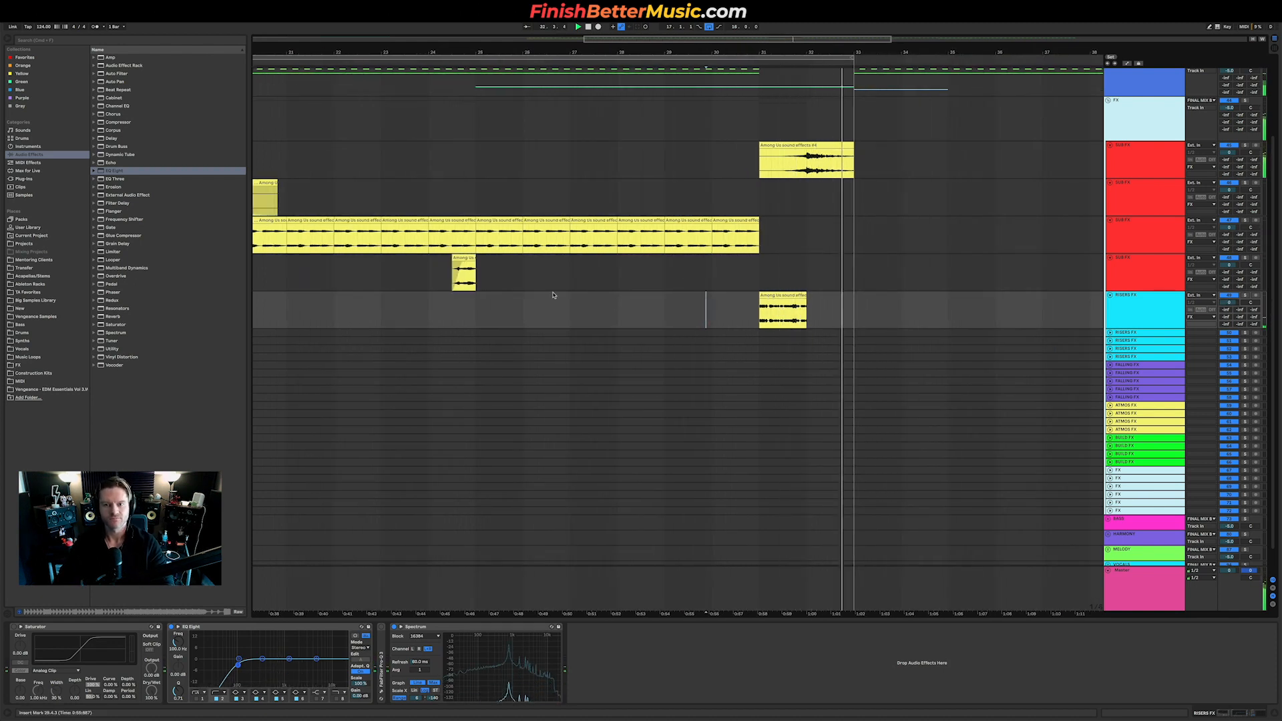
pyautogui.scroll(-6, 512, 304)
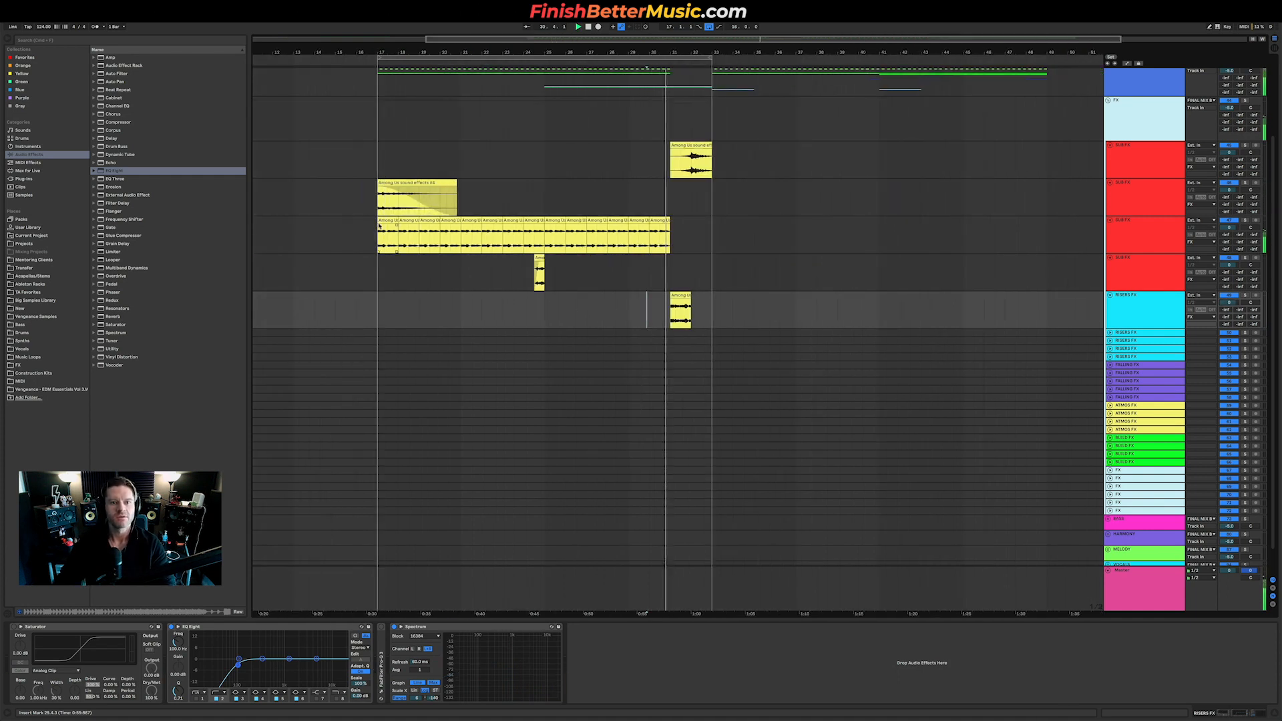
# Unfold the second RISERS FX track, audition the Reference hit just before bar 7, and copy that section.
pyautogui.scroll(3, 387, 224)
pyautogui.hscroll(-5, 393, 226)
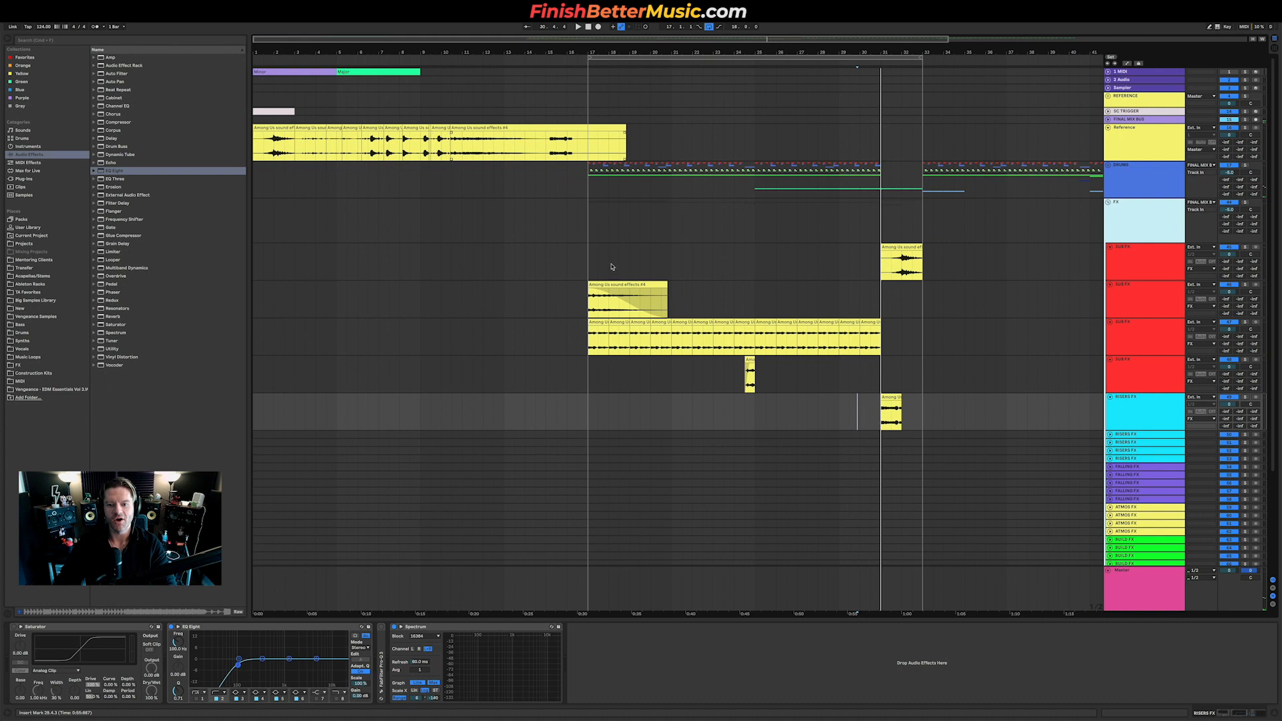
pyautogui.click(1109, 434)
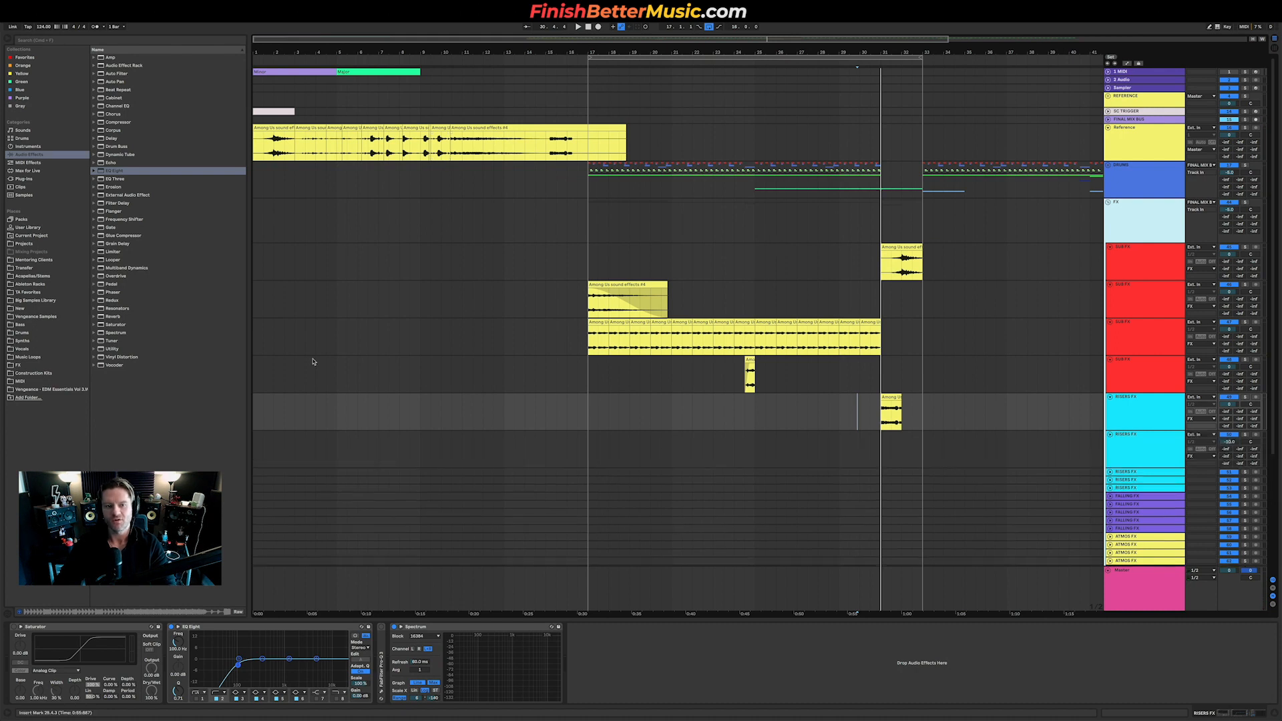
pyautogui.scroll(8, 383, 127)
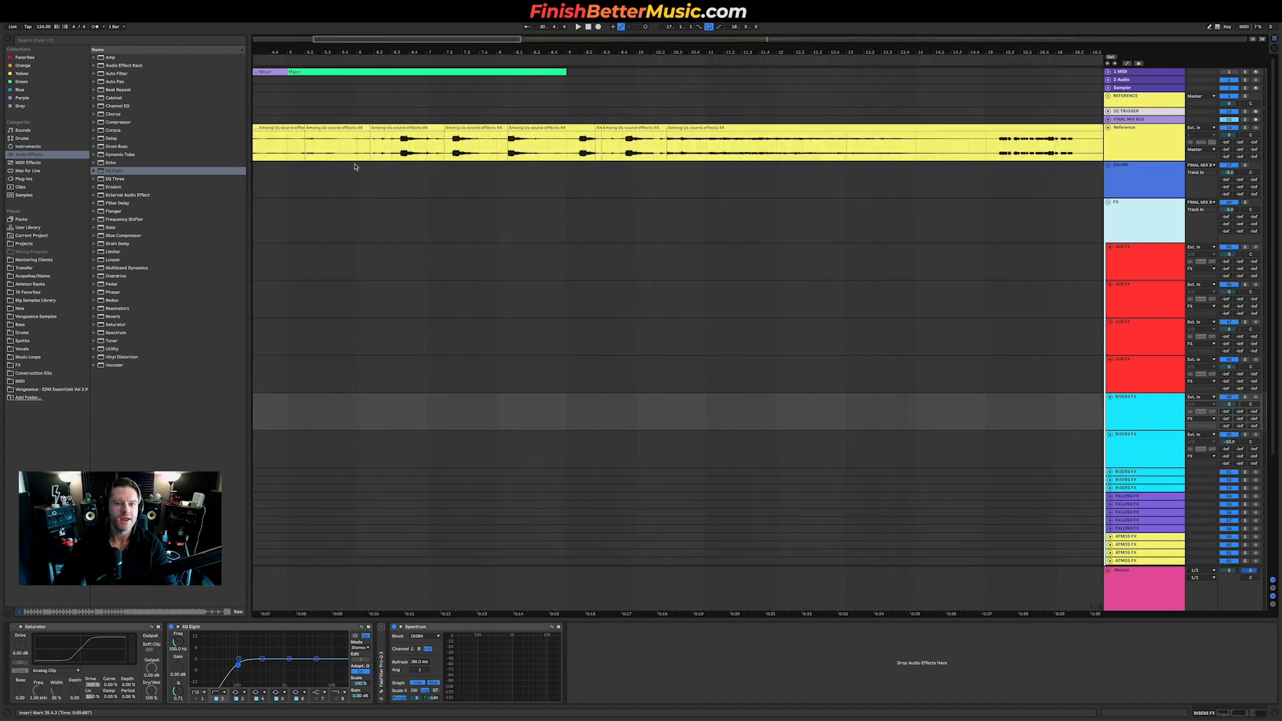
pyautogui.click(409, 146)
pyautogui.press('space')
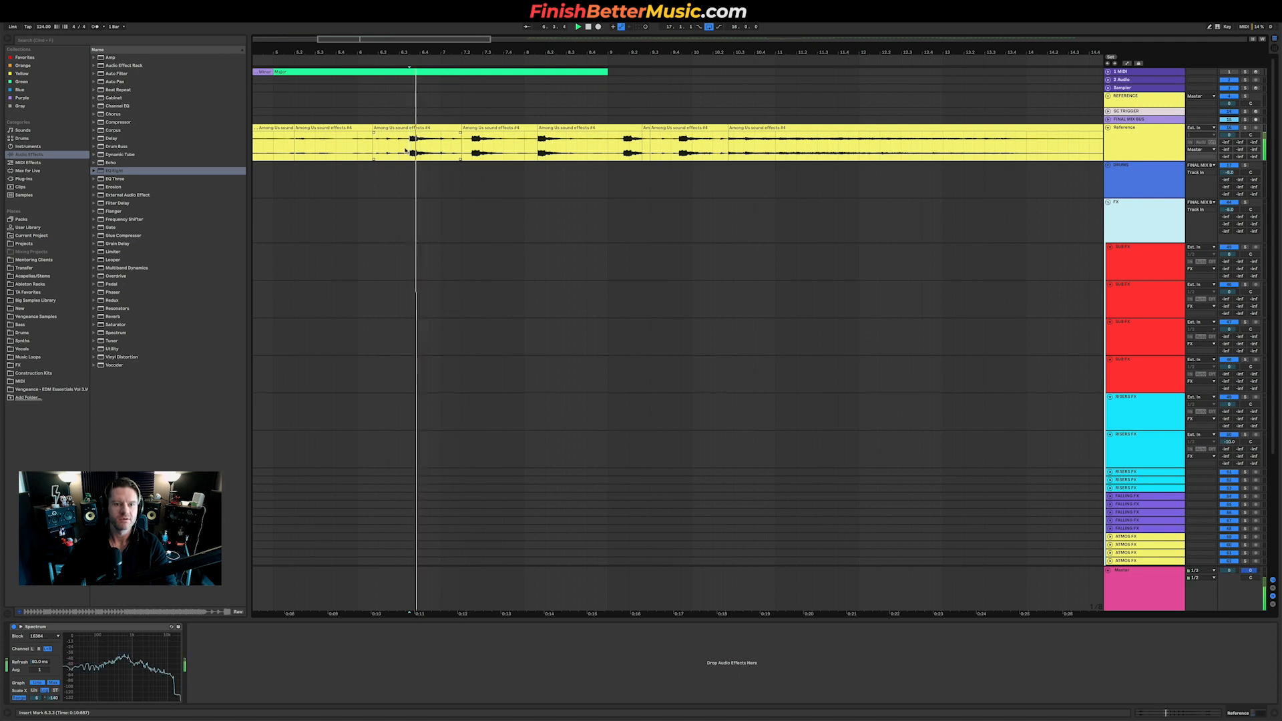
pyautogui.scroll(4, 461, 154)
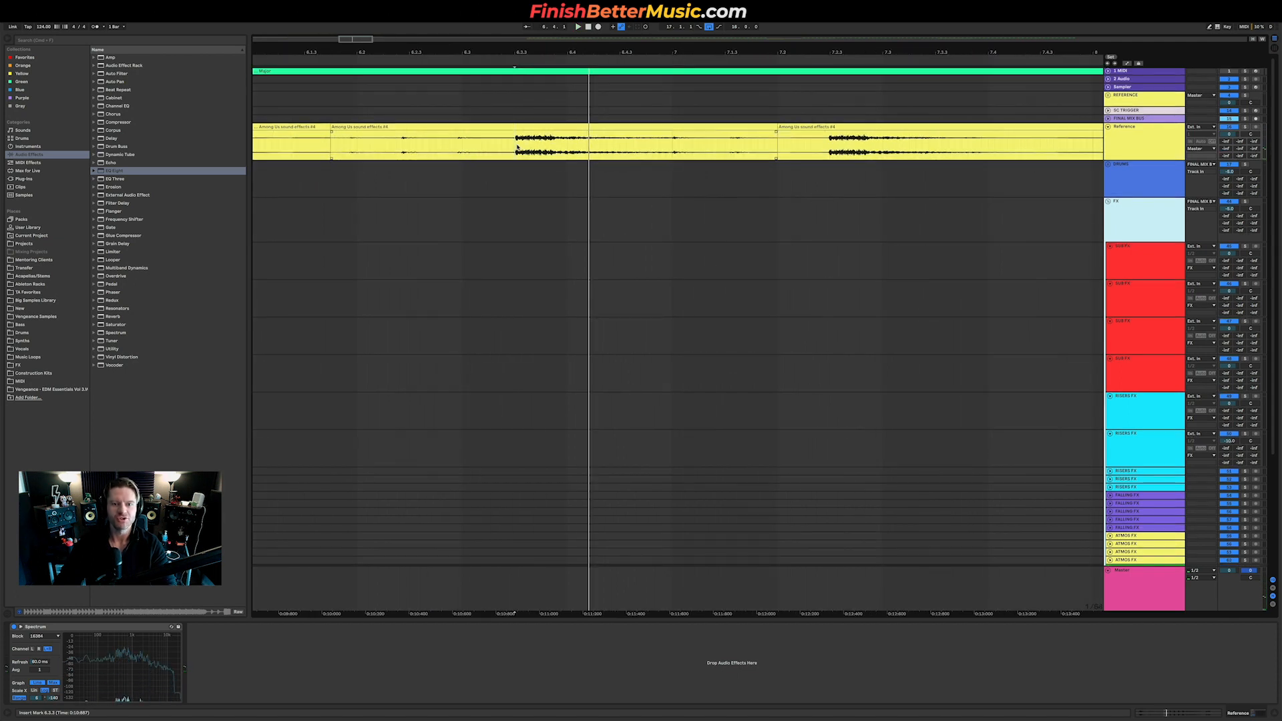
pyautogui.scroll(-12, 711, 160)
pyautogui.scroll(-3, 583, 320)
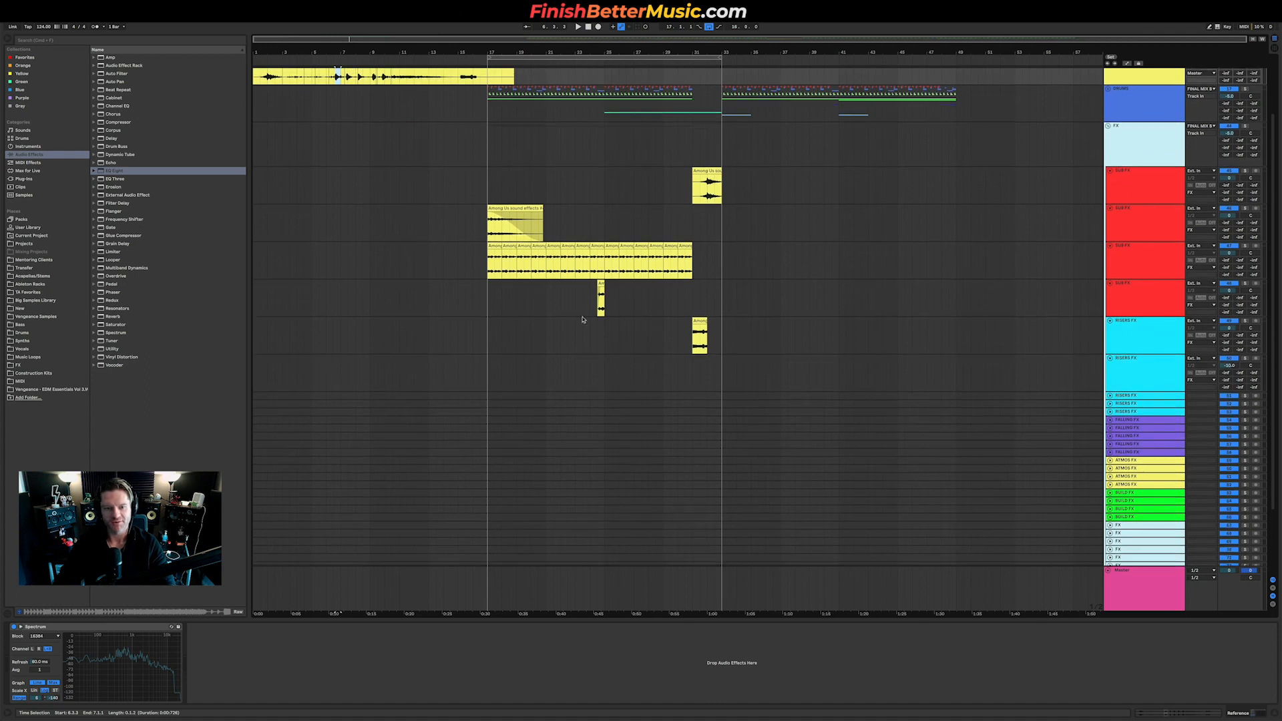
# Paste the hit onto the second RISERS FX track at bar 17 and place copies at bars 18 and 19.
pyautogui.click(487, 366)
pyautogui.scroll(8, 491, 364)
pyautogui.moveTo(485, 364); pyautogui.dragTo(683, 366)
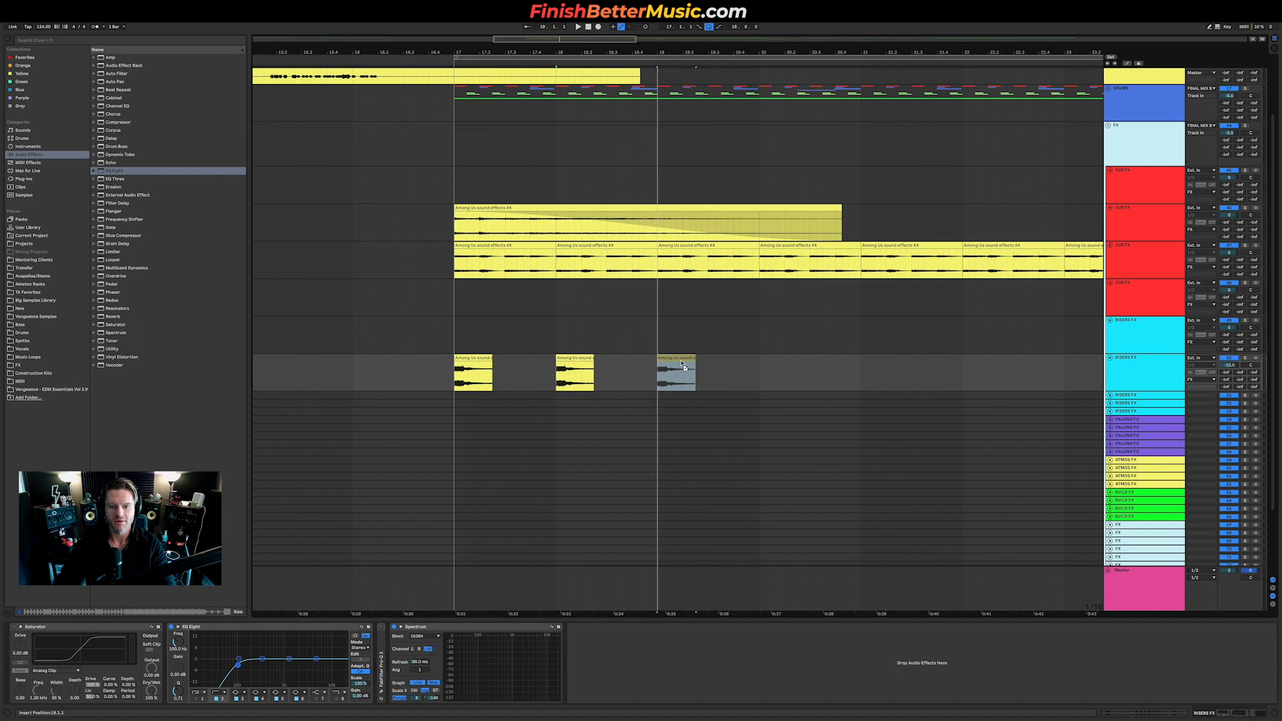
# Play the hits from bar 17 while raising the Saturator drive and EQ low-cut frequency and setting the track volume to 0 dB.
pyautogui.click(461, 382)
pyautogui.press('space')
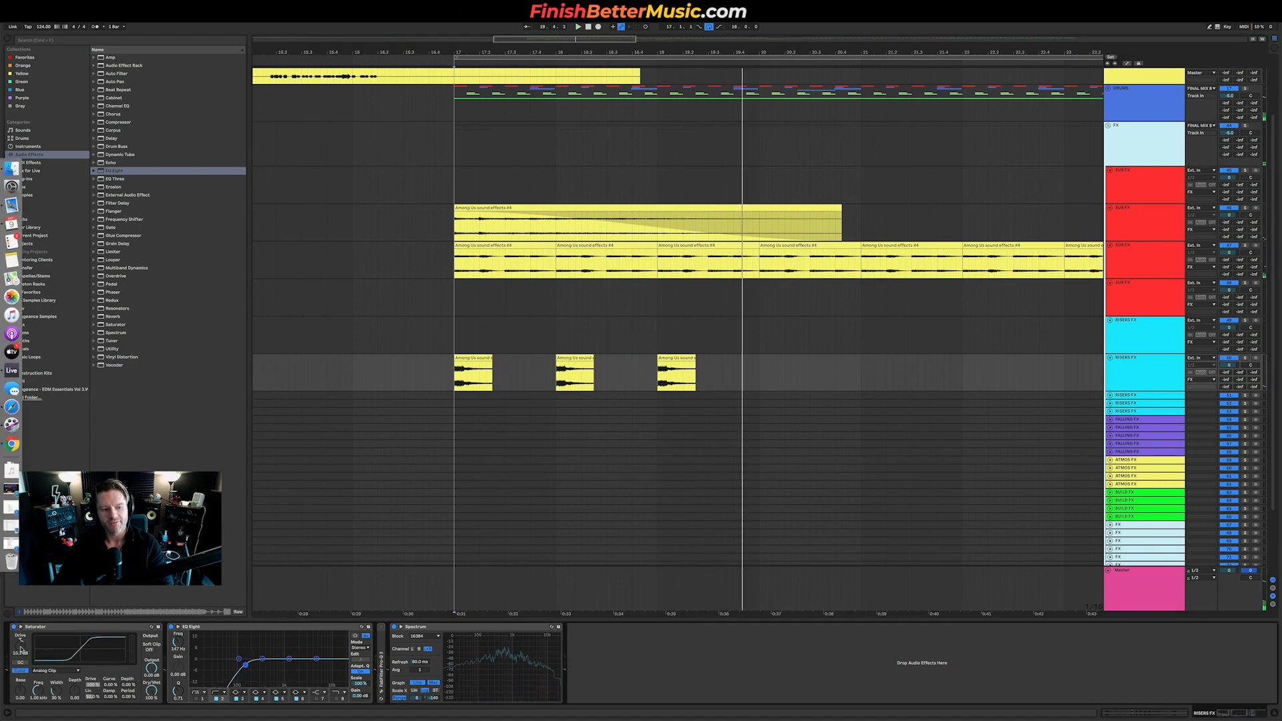
pyautogui.press('space')
pyautogui.scroll(-5, 907, 367)
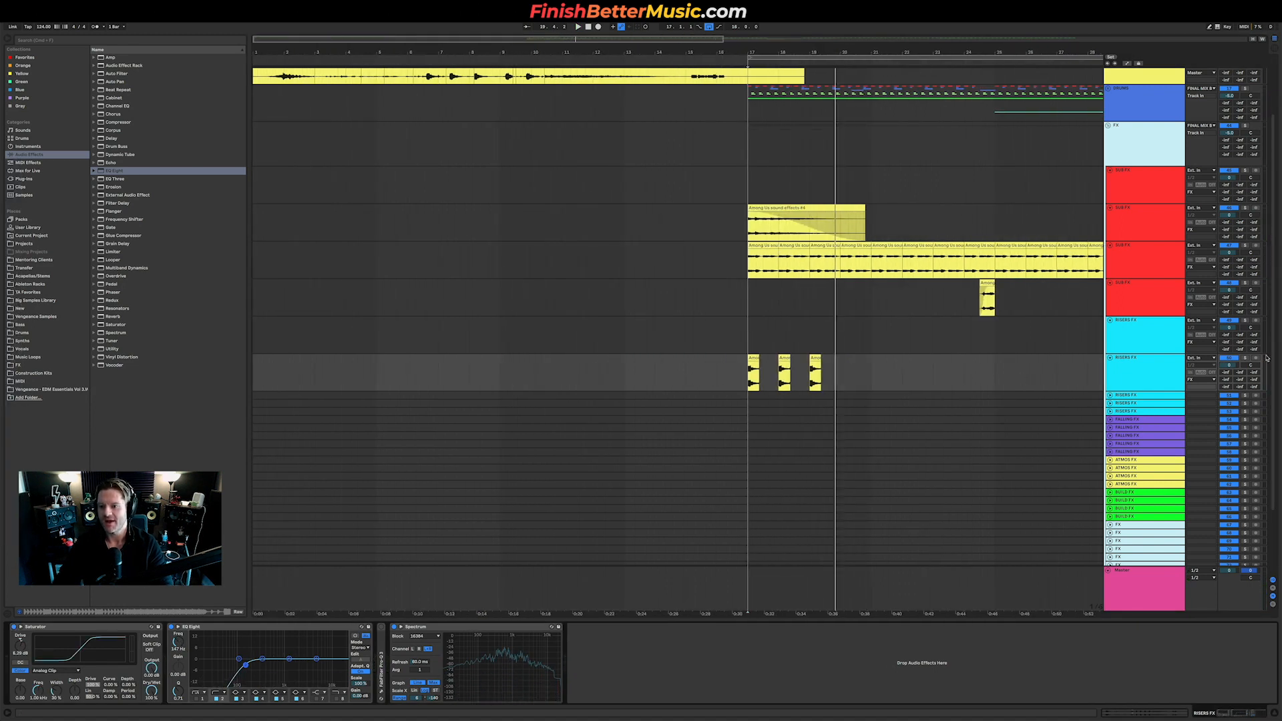
pyautogui.press('space')
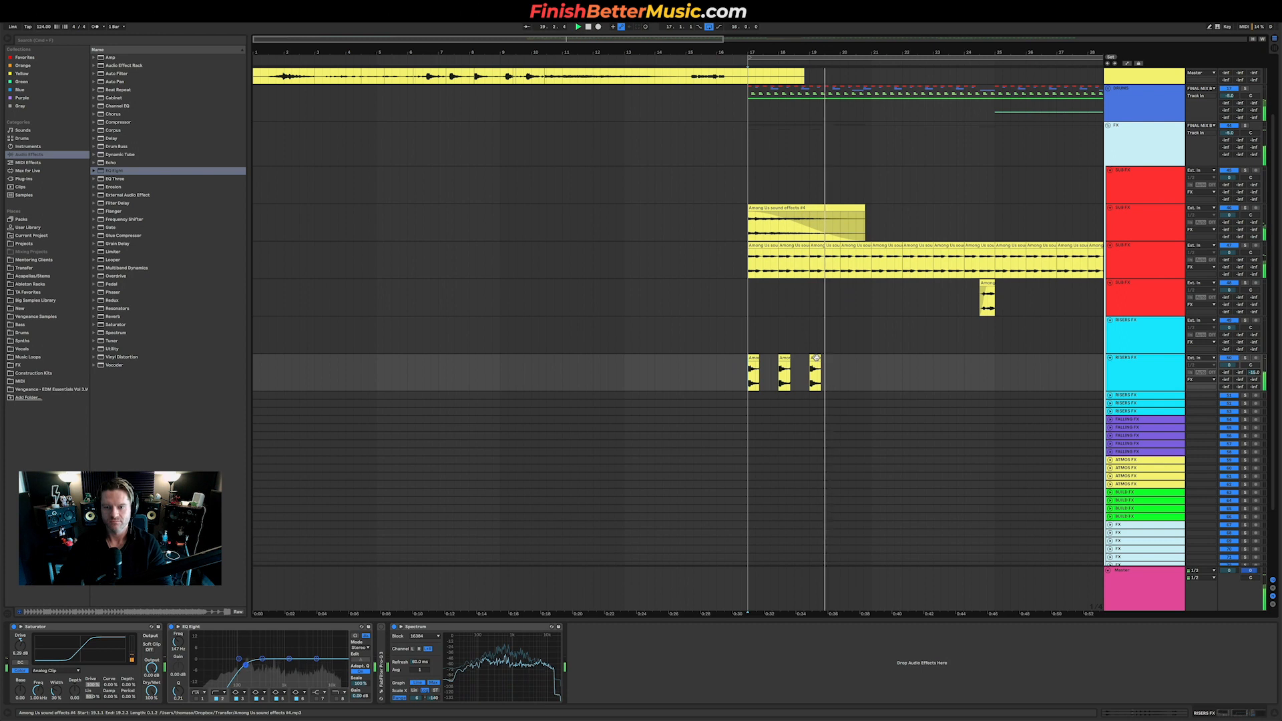
# Audition the hits between bars 6 and 10 of the Reference track for comparison.
pyautogui.scroll(3, 468, 114)
pyautogui.click(457, 144)
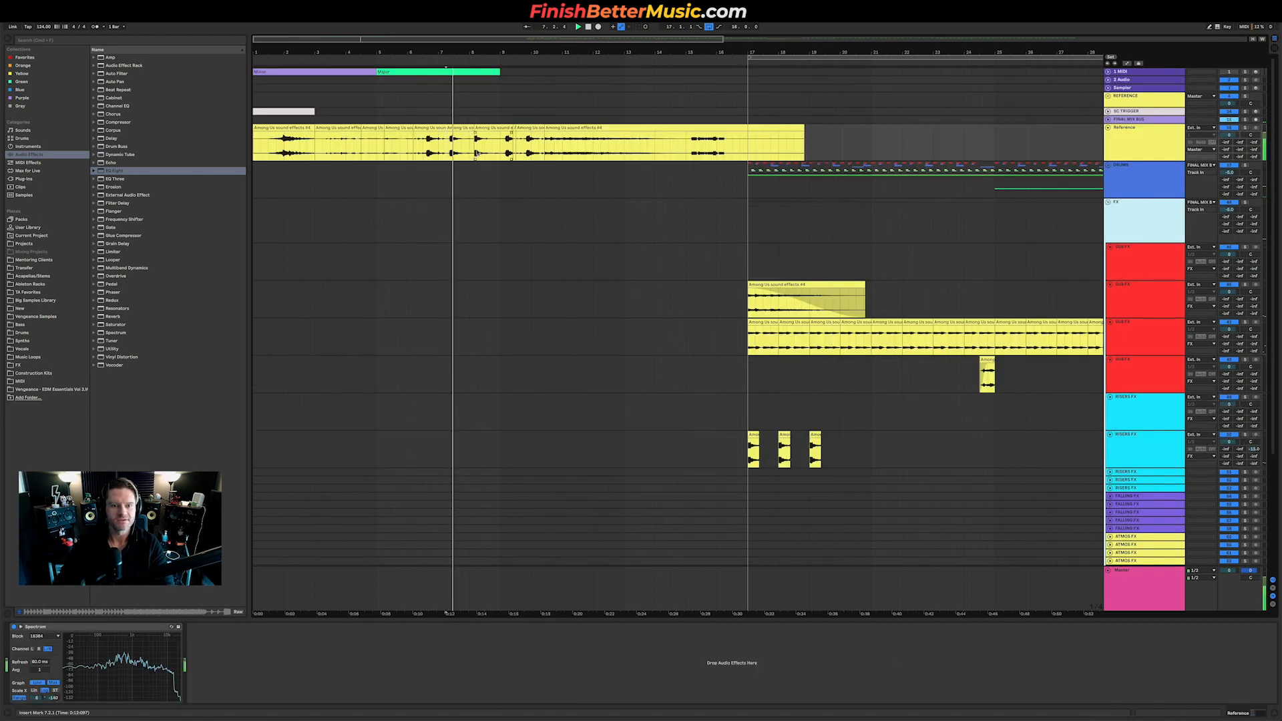
pyautogui.click(533, 154)
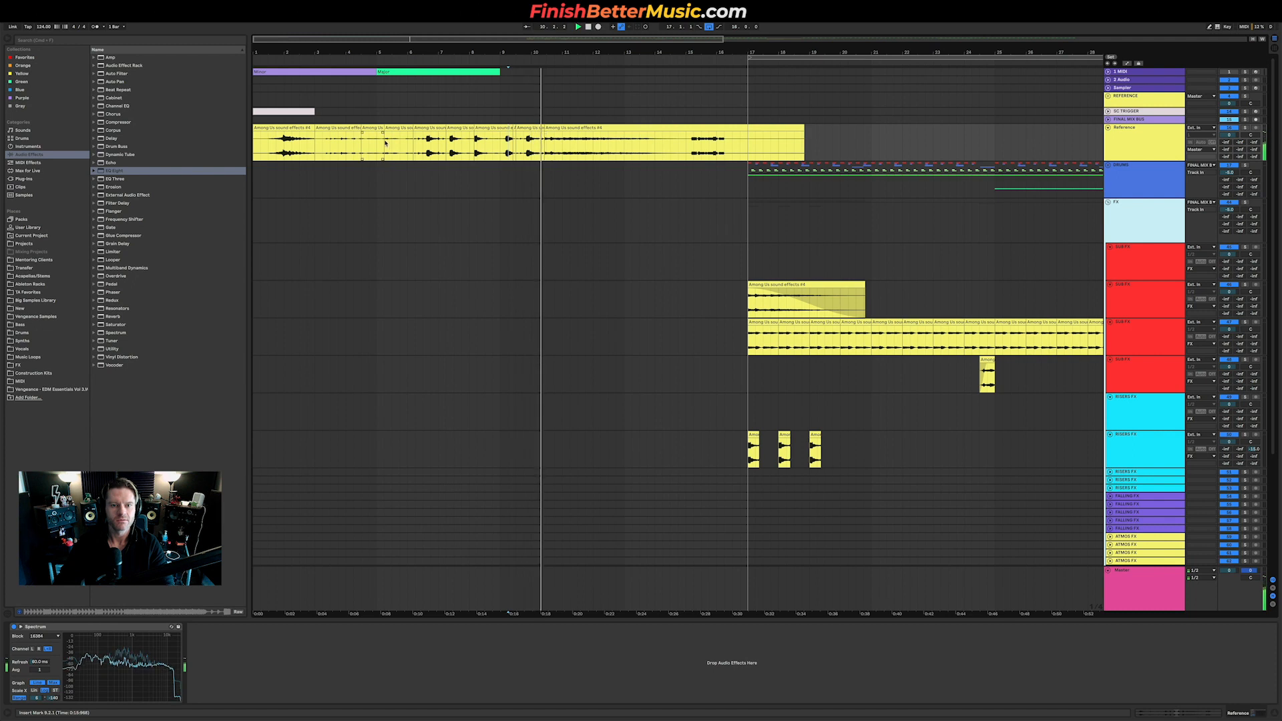
pyautogui.click(424, 144)
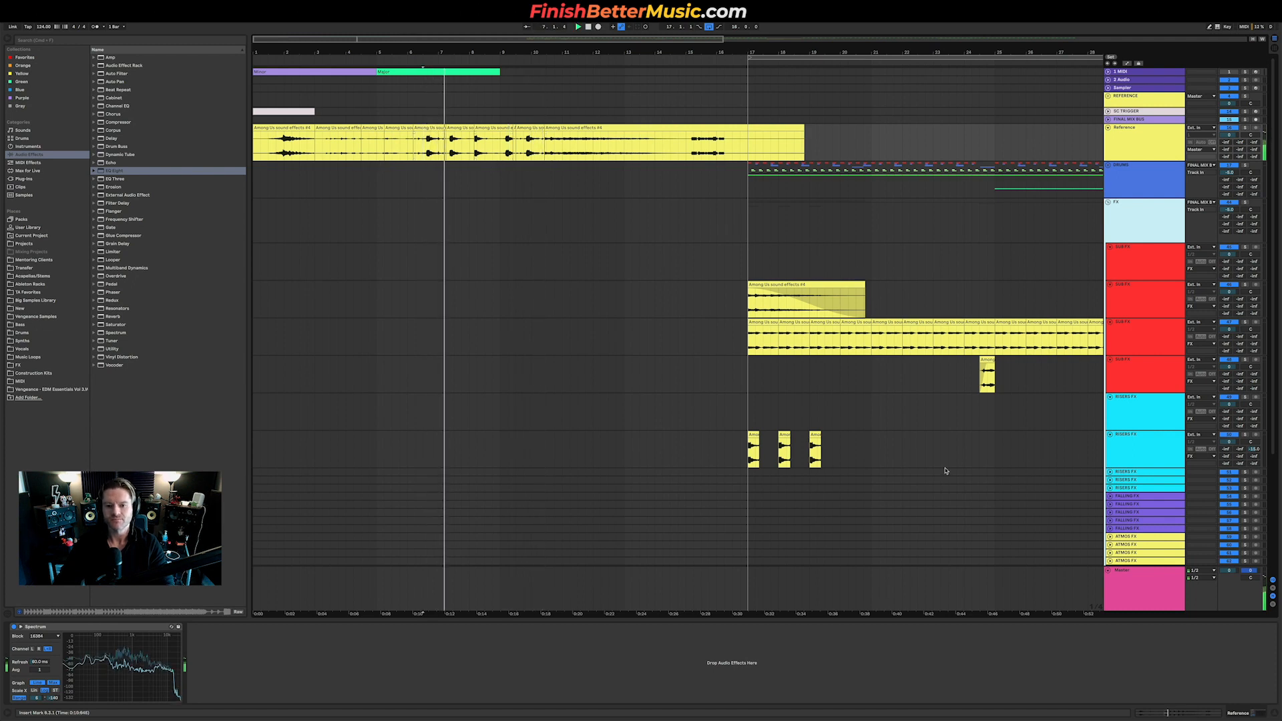
# Try transposing the bar 18 hit to 12 st, compare it with the bar 17 hit, and place another copy at bar 20.
pyautogui.click(785, 436)
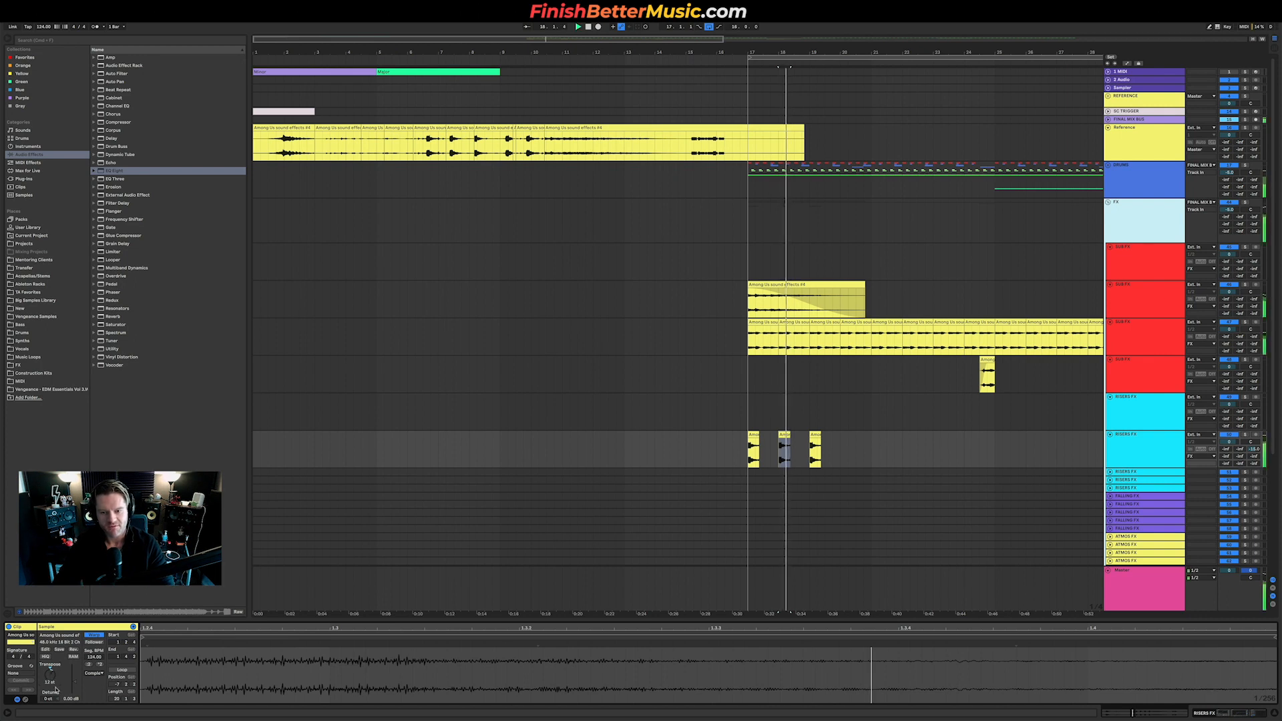
pyautogui.click(749, 446)
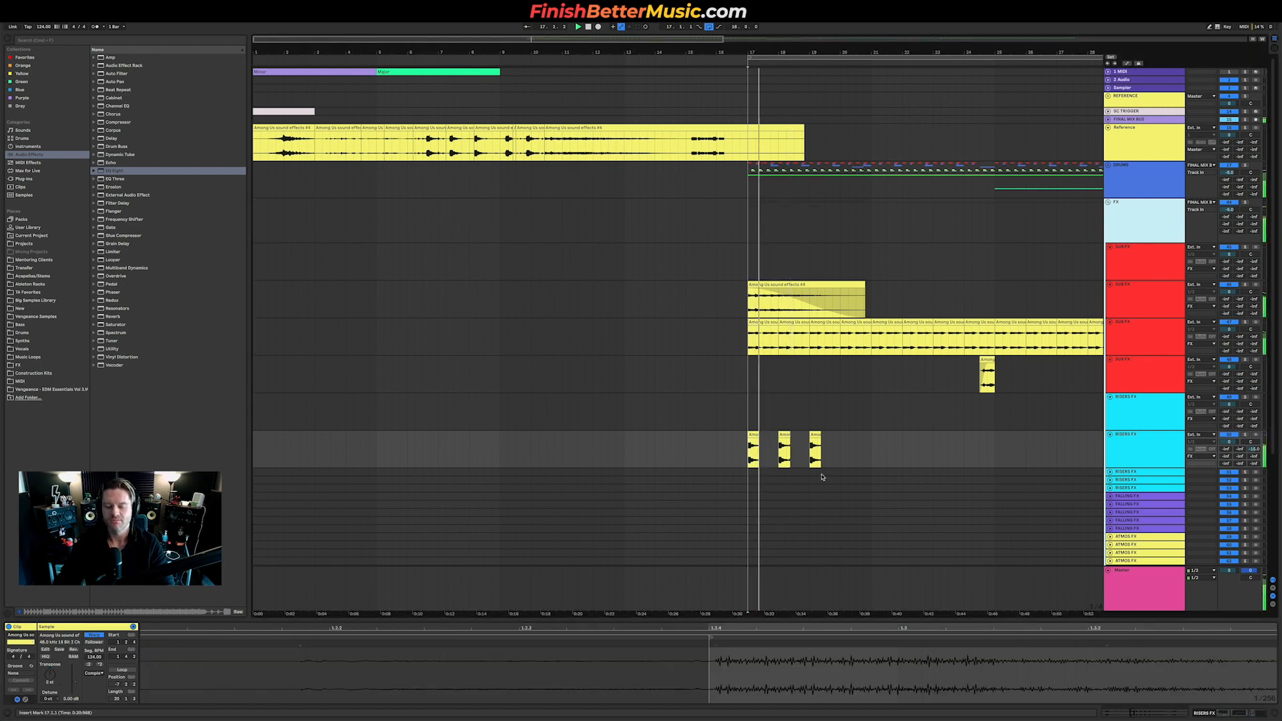
pyautogui.click(786, 441)
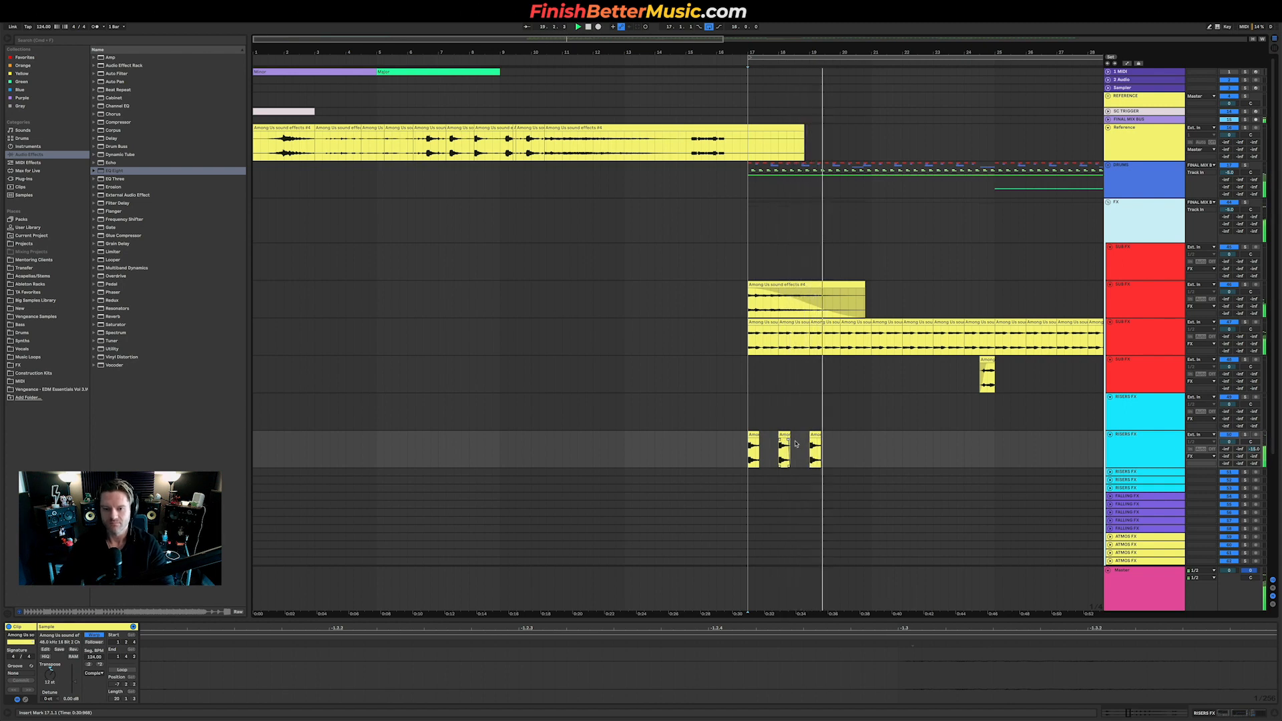
pyautogui.moveTo(816, 441); pyautogui.dragTo(847, 446)
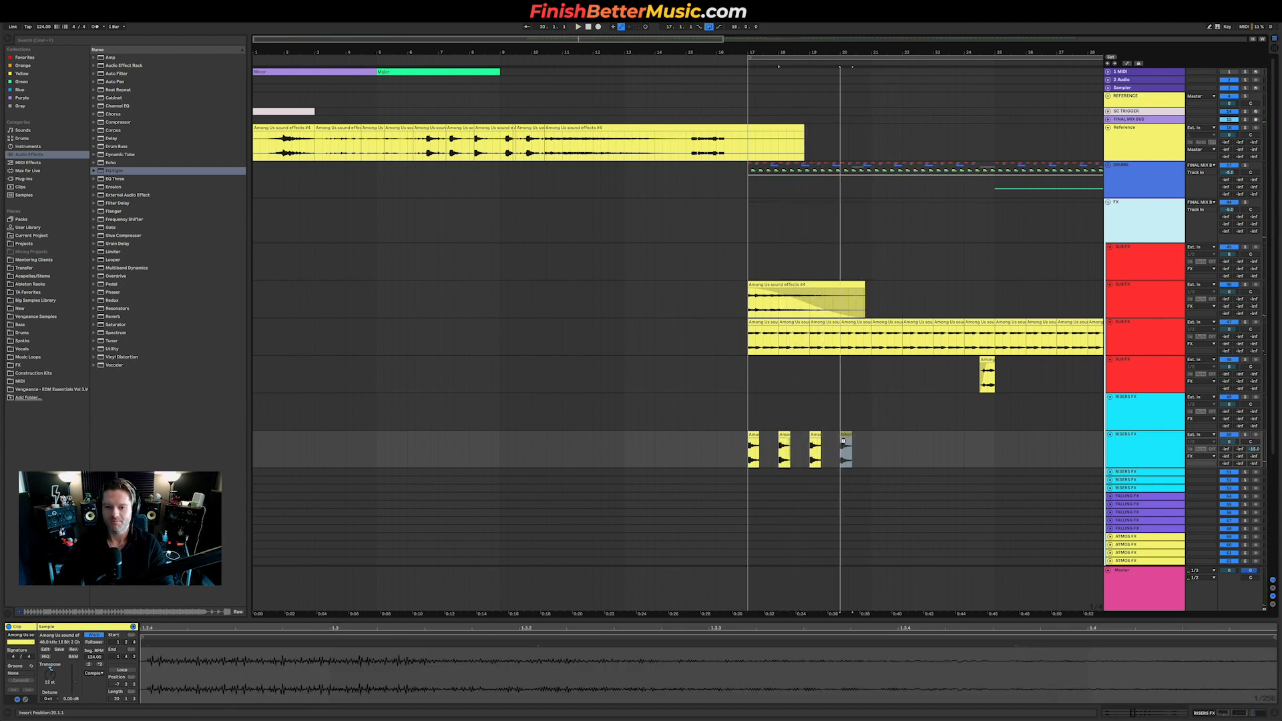
# Extend the bar 17 hit on the second RISERS FX track to a full bar, ending at bar 18.
pyautogui.click(771, 447)
pyautogui.press('space')
pyautogui.scroll(5, 742, 431)
pyautogui.moveTo(707, 434); pyautogui.dragTo(776, 430)
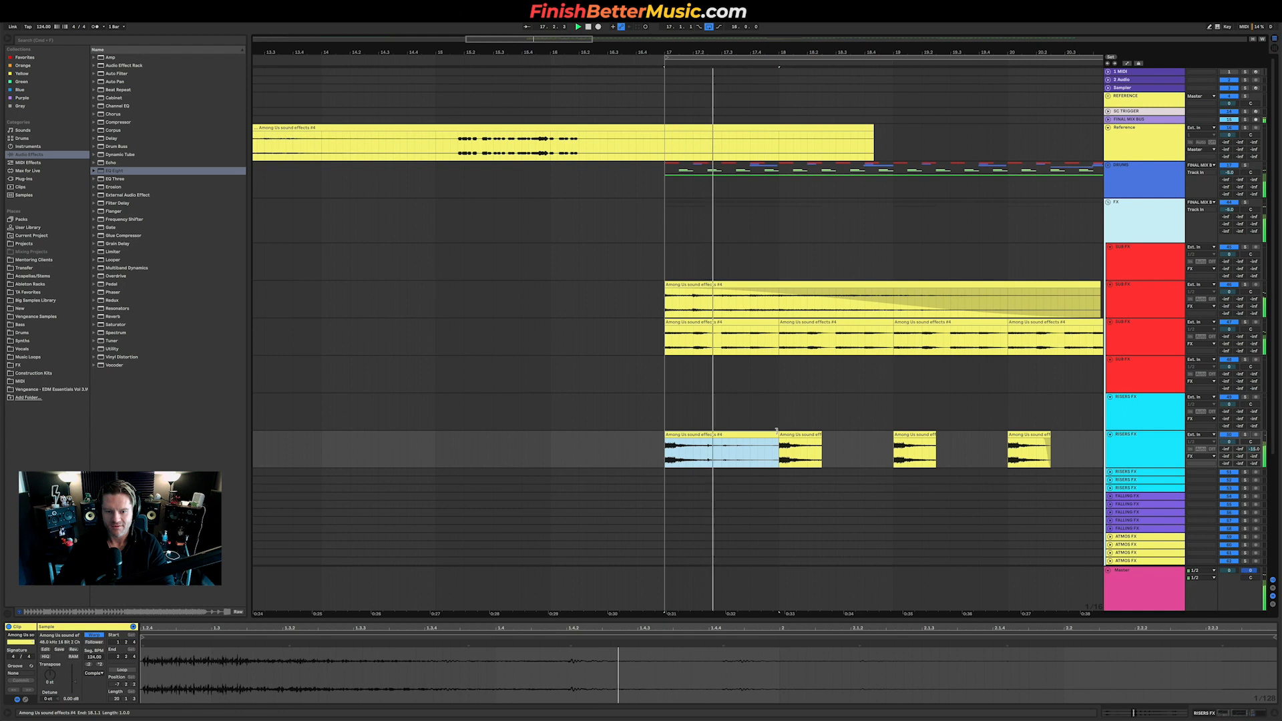
pyautogui.press('space')
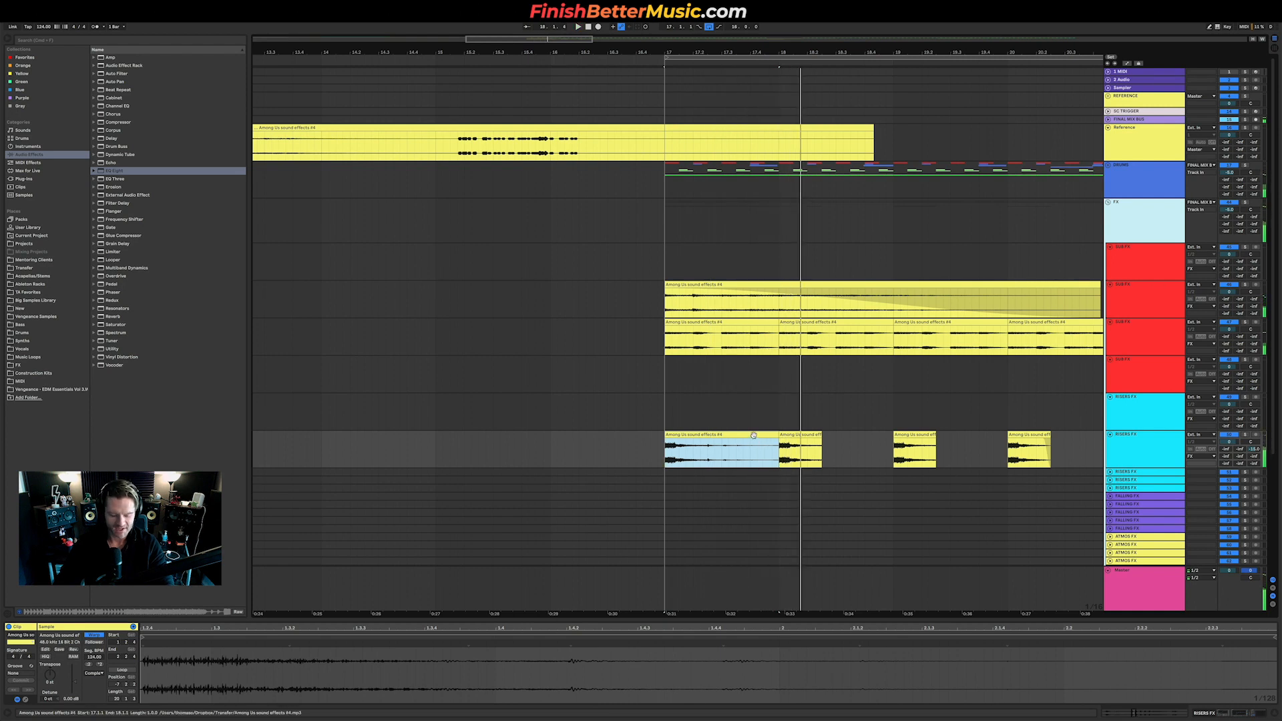
# Duplicate the one-bar hit consecutively across bars 18 through 24 of the second RISERS FX track during playback.
pyautogui.hotkey('ctrl', 'd')
pyautogui.hotkey('ctrl', 'd')
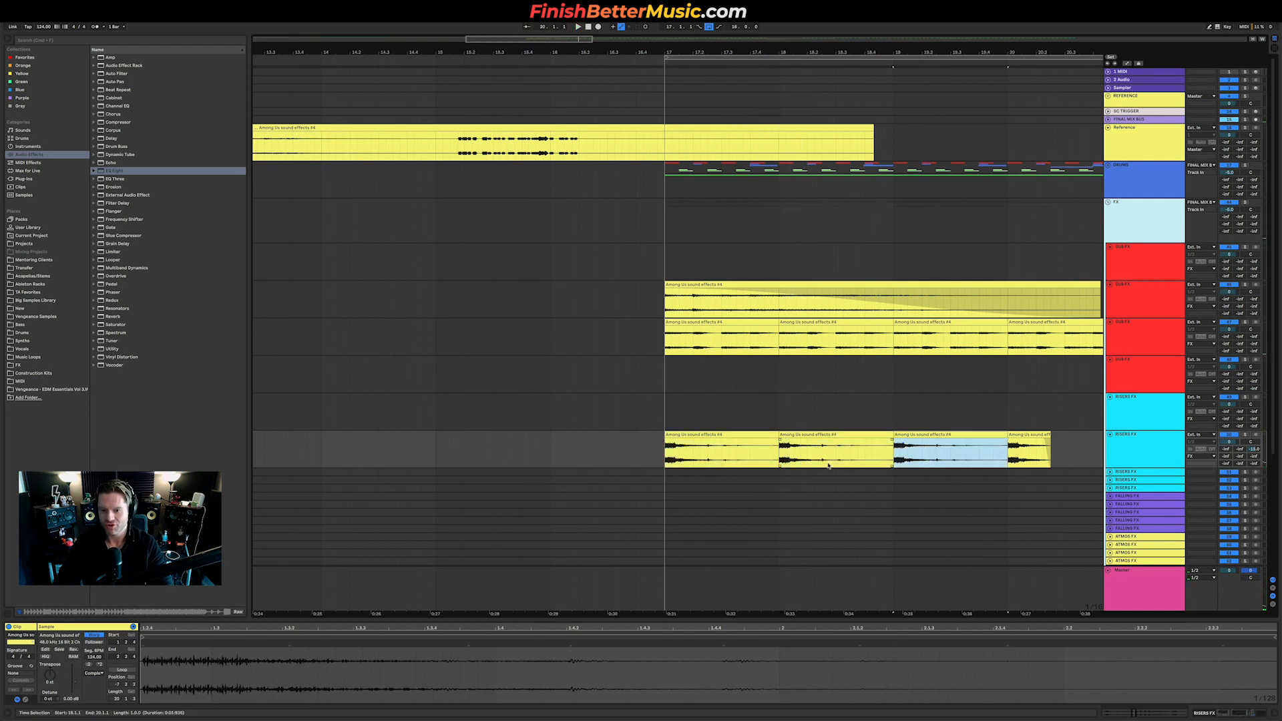
pyautogui.press('space')
pyautogui.scroll(-2, 999, 461)
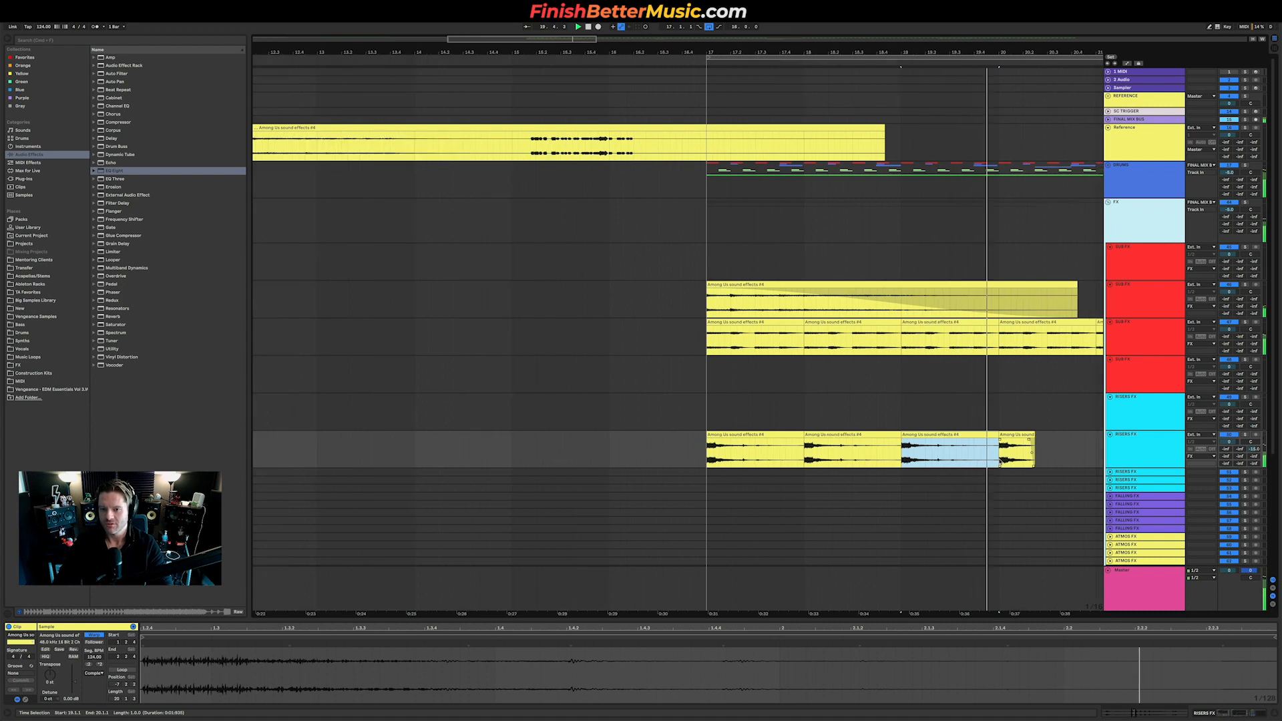
pyautogui.scroll(-3, 999, 461)
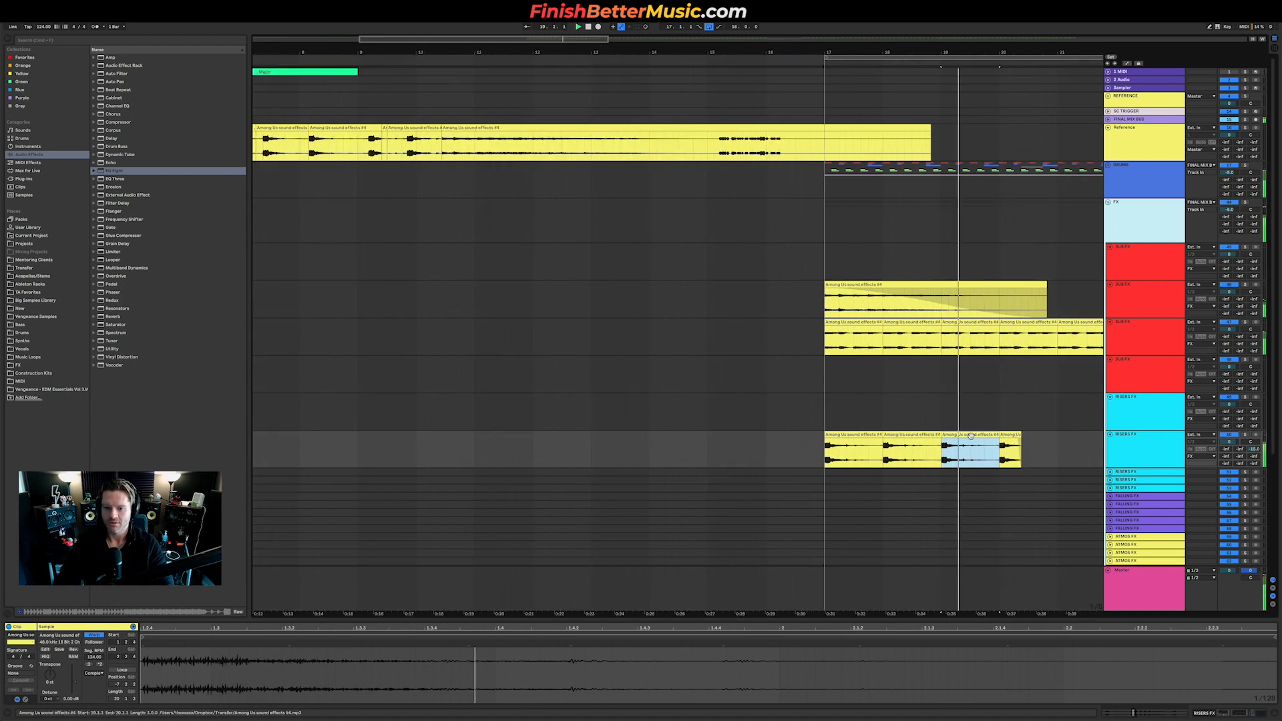
pyautogui.hotkey('ctrl', 'd')
pyautogui.scroll(-4, 965, 439)
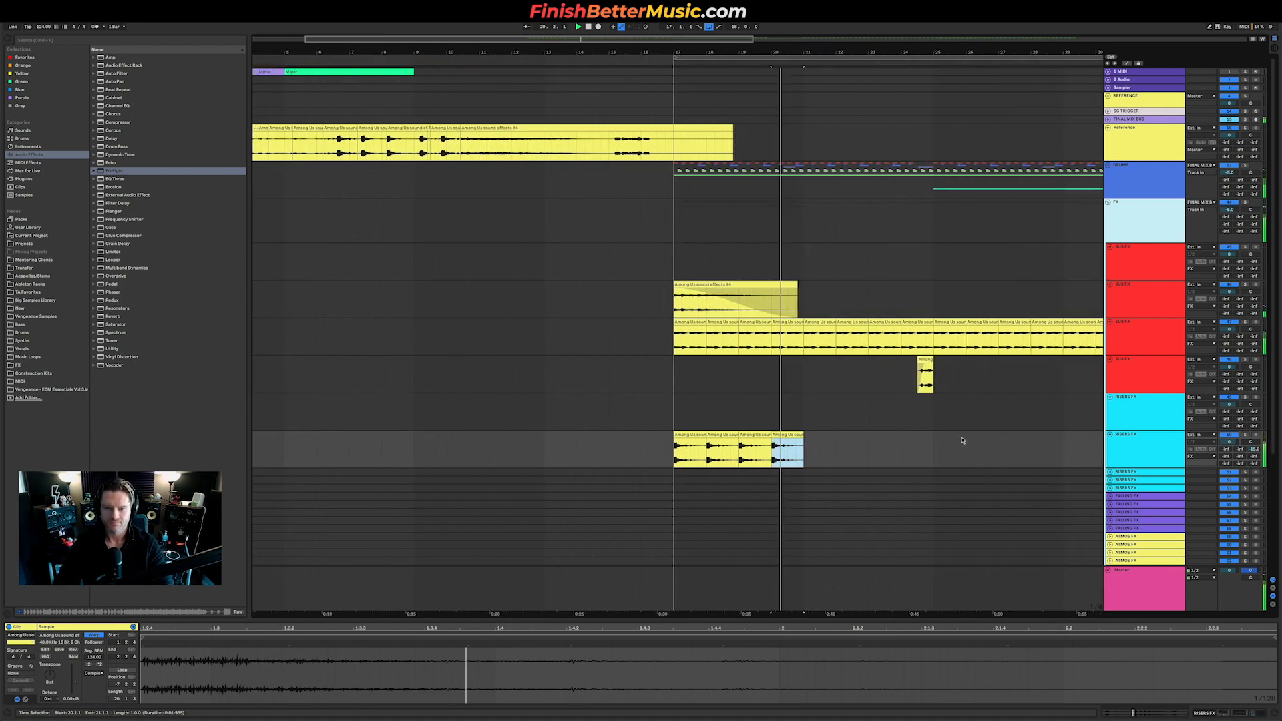
pyautogui.hotkey('ctrl', 'd')
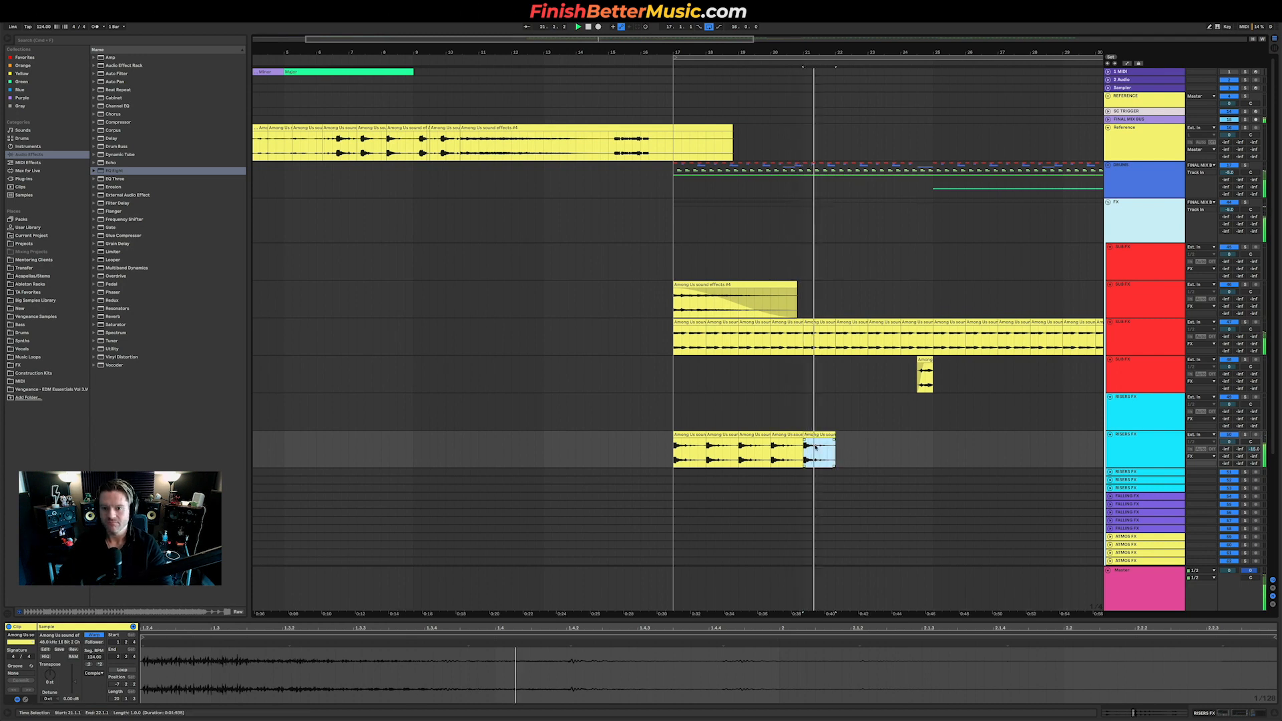
pyautogui.hotkey('ctrl', 'd')
pyautogui.hotkey('ctrl', 'd')
pyautogui.hotkey('ctrl', 'd')
pyautogui.hscroll(5, 854, 461)
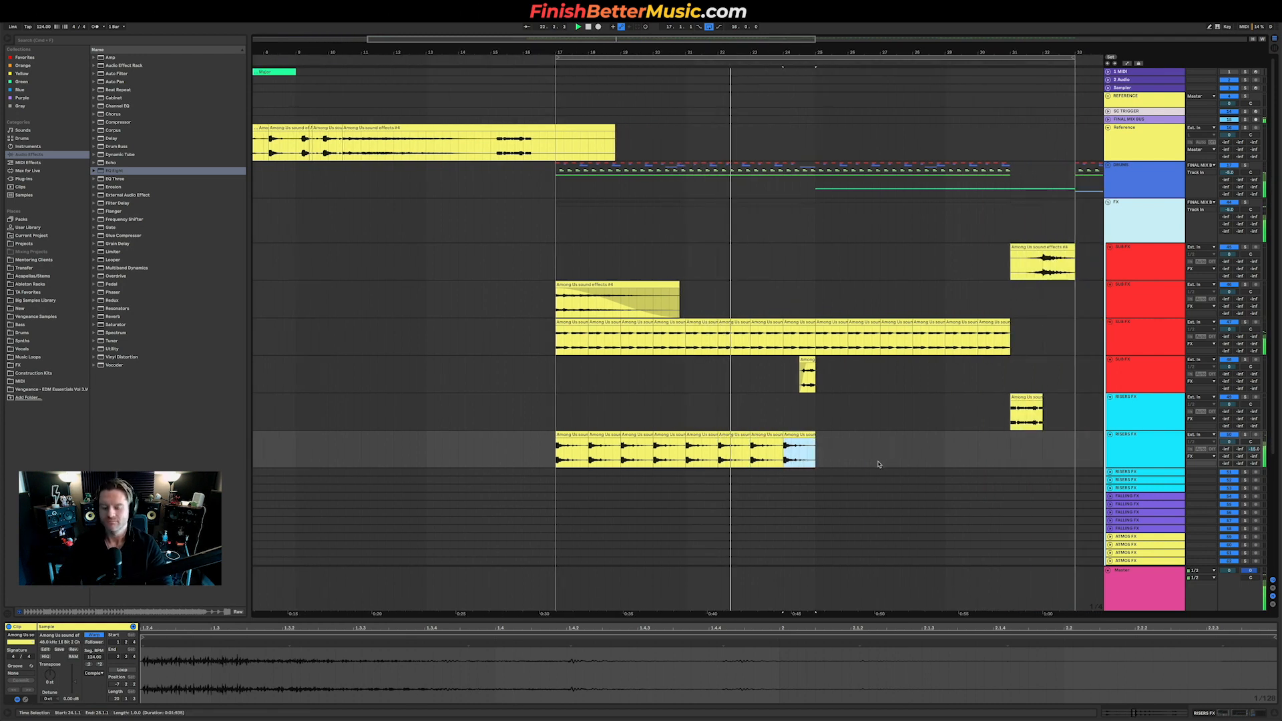
# Duplicate the one-bar hit six more times on the second RISERS FX track, filling bars 25 through 30.
pyautogui.hotkey('ctrl', 'd')
pyautogui.hotkey('ctrl', 'd')
pyautogui.hotkey('ctrl', 'd')
pyautogui.hotkey('ctrl', 'd')
pyautogui.hotkey('ctrl', 'd')
pyautogui.hotkey('ctrl', 'd')
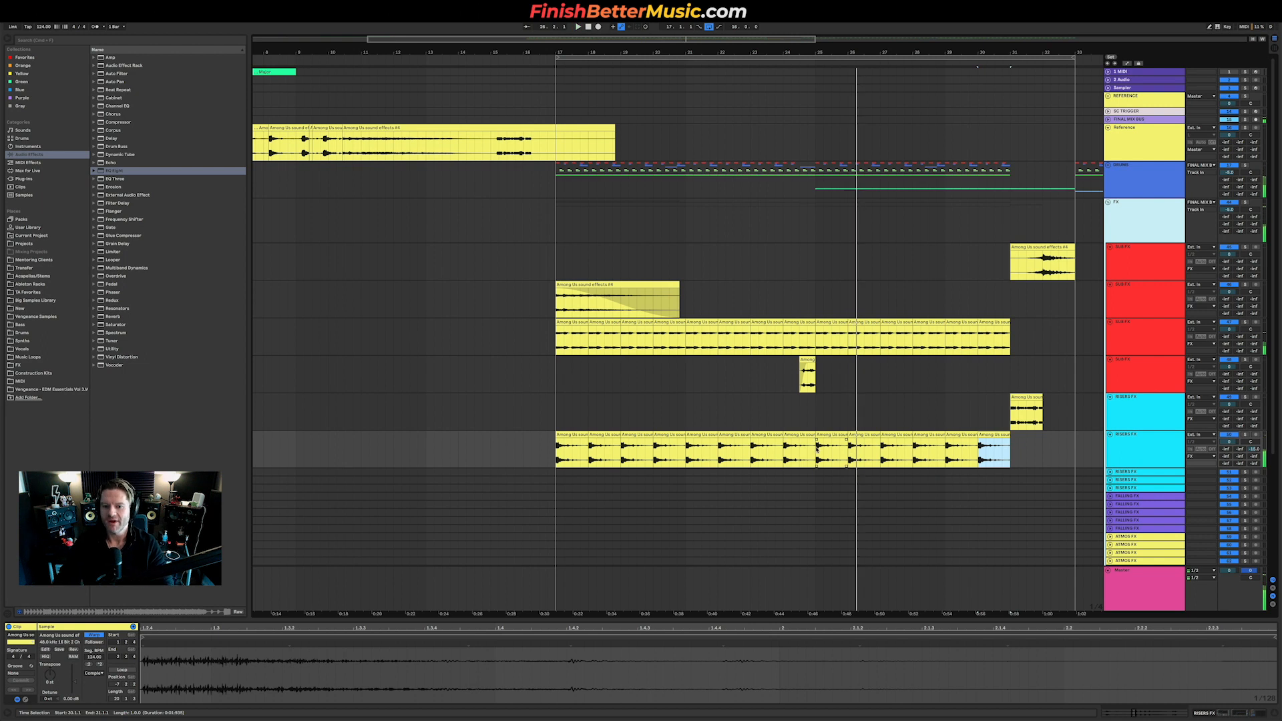
# Consolidate the six hits between bars 25 and 31 of the second RISERS FX track into one clip.
pyautogui.moveTo(817, 449); pyautogui.dragTo(1002, 440)
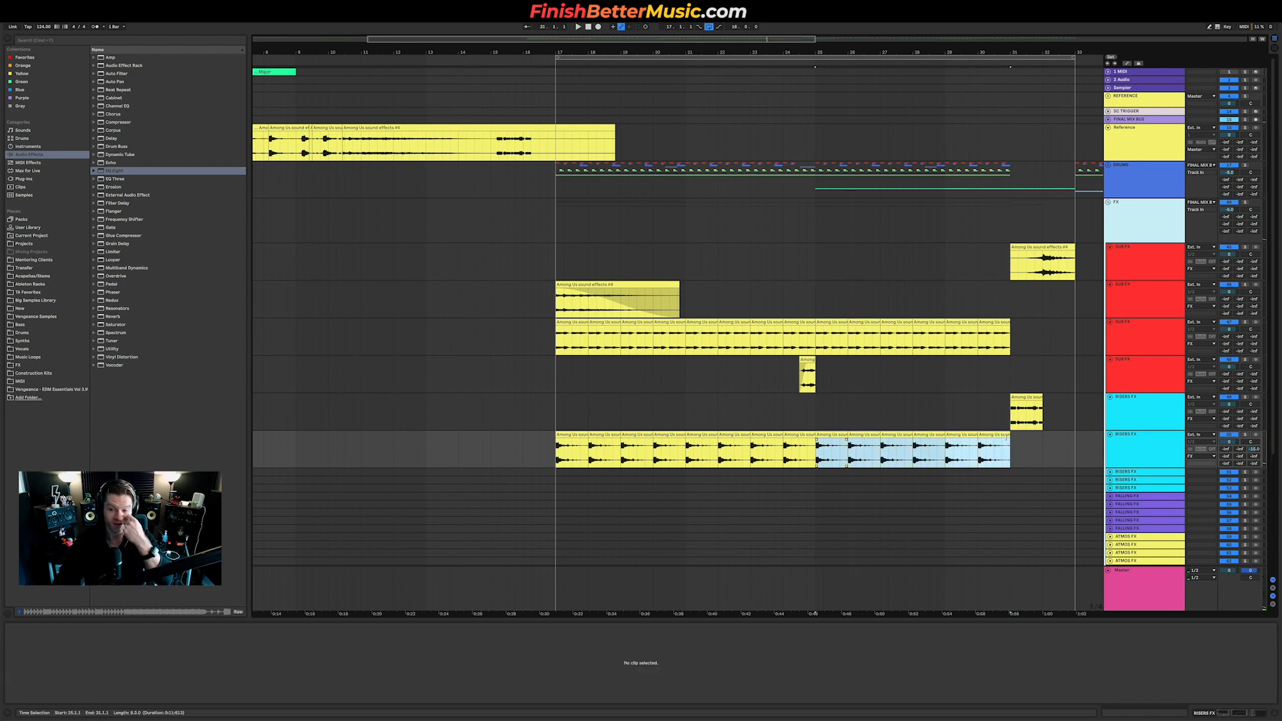
pyautogui.click(1006, 438)
pyautogui.press('super+j')
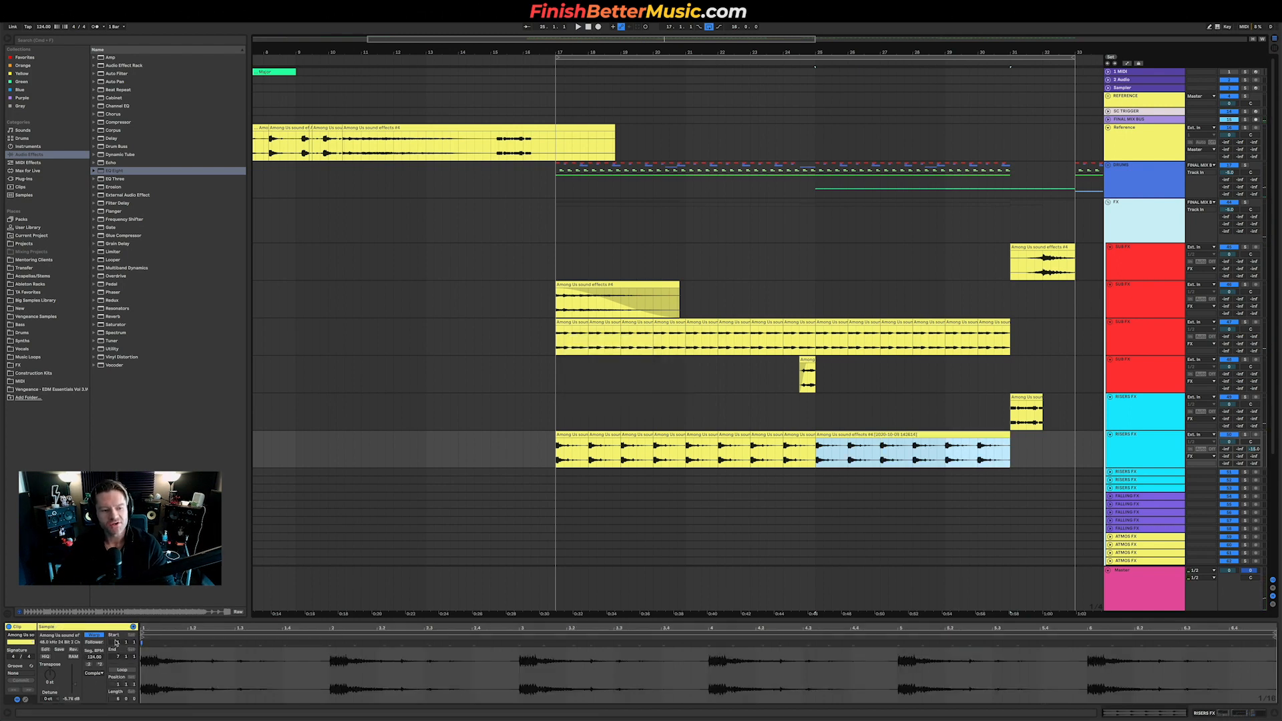
# Try a rising Transposition envelope on the consolidated bar 25–31 clip with its peak at the last hit, and audition the clip with and without it.
pyautogui.click(25, 700)
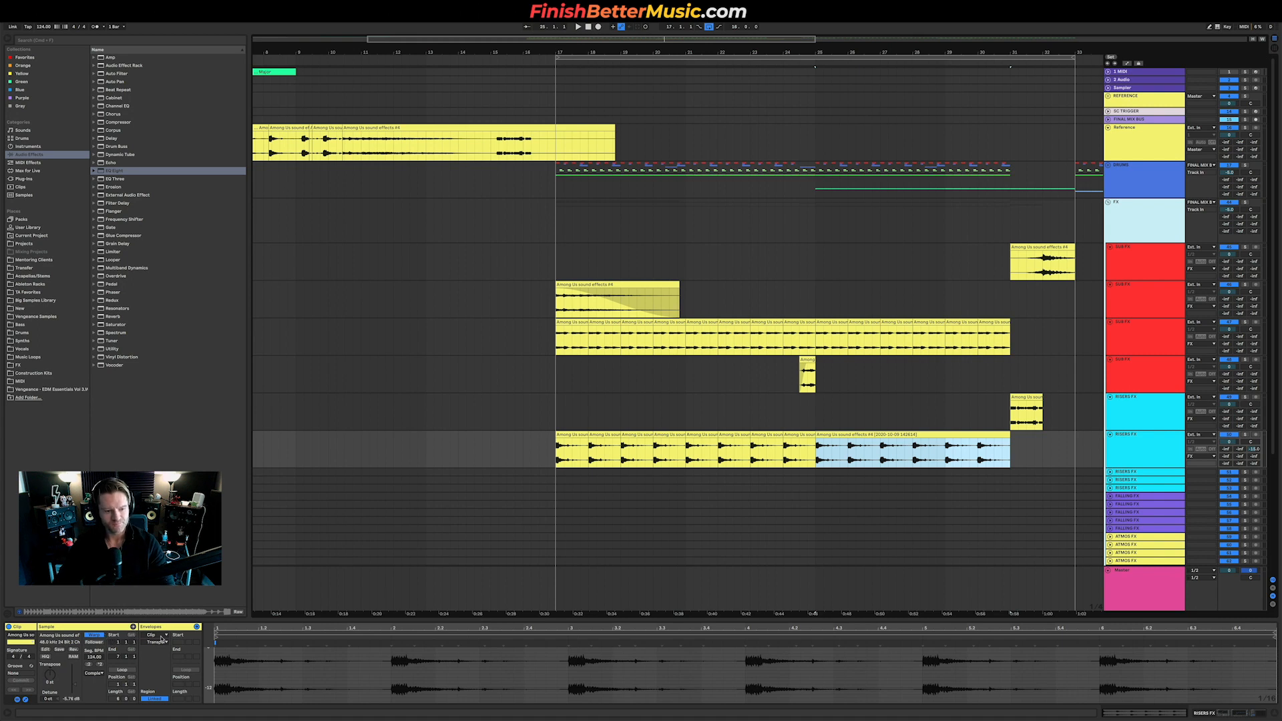
pyautogui.click(161, 638)
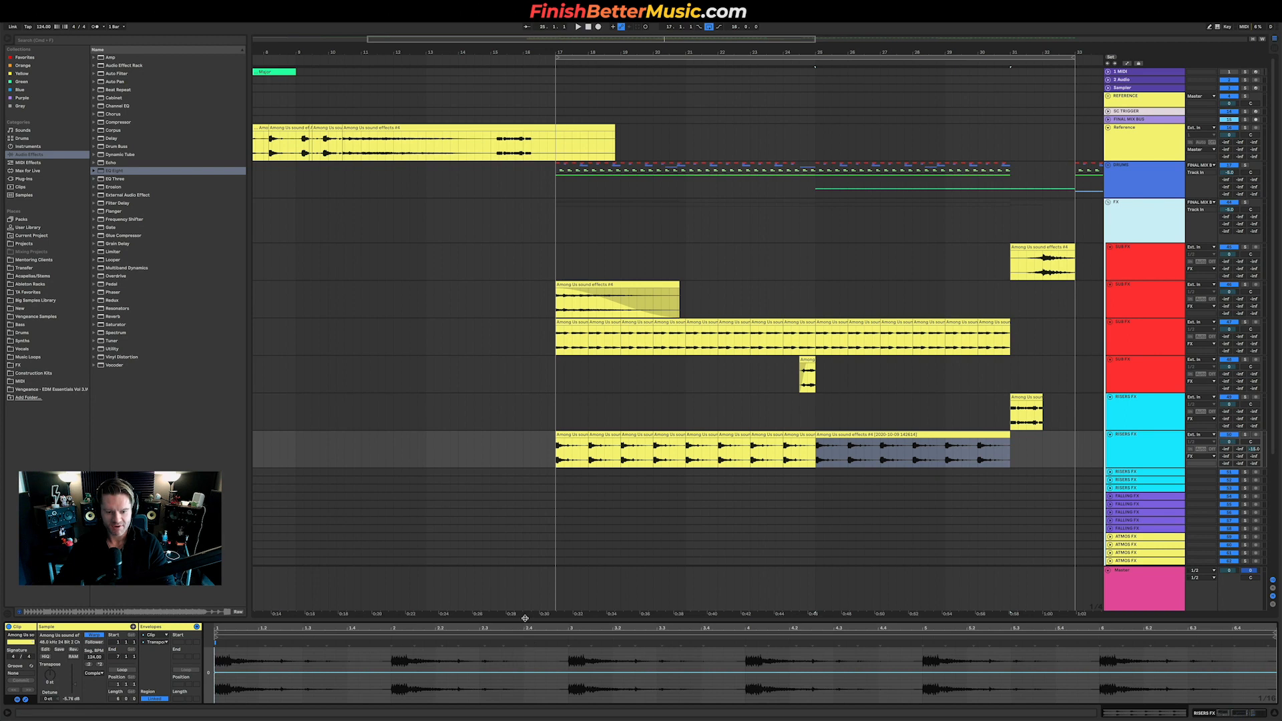
pyautogui.moveTo(525, 619); pyautogui.dragTo(560, 412)
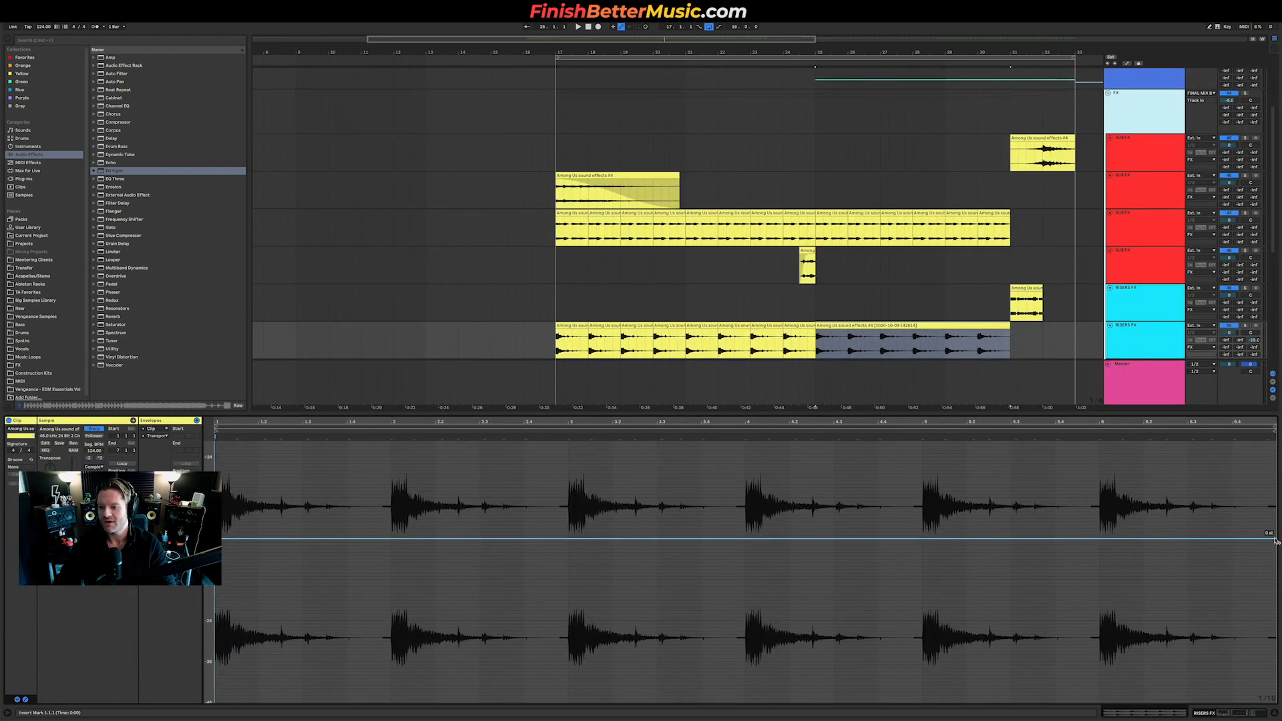
pyautogui.moveTo(1274, 542); pyautogui.dragTo(1272, 498)
pyautogui.press('space')
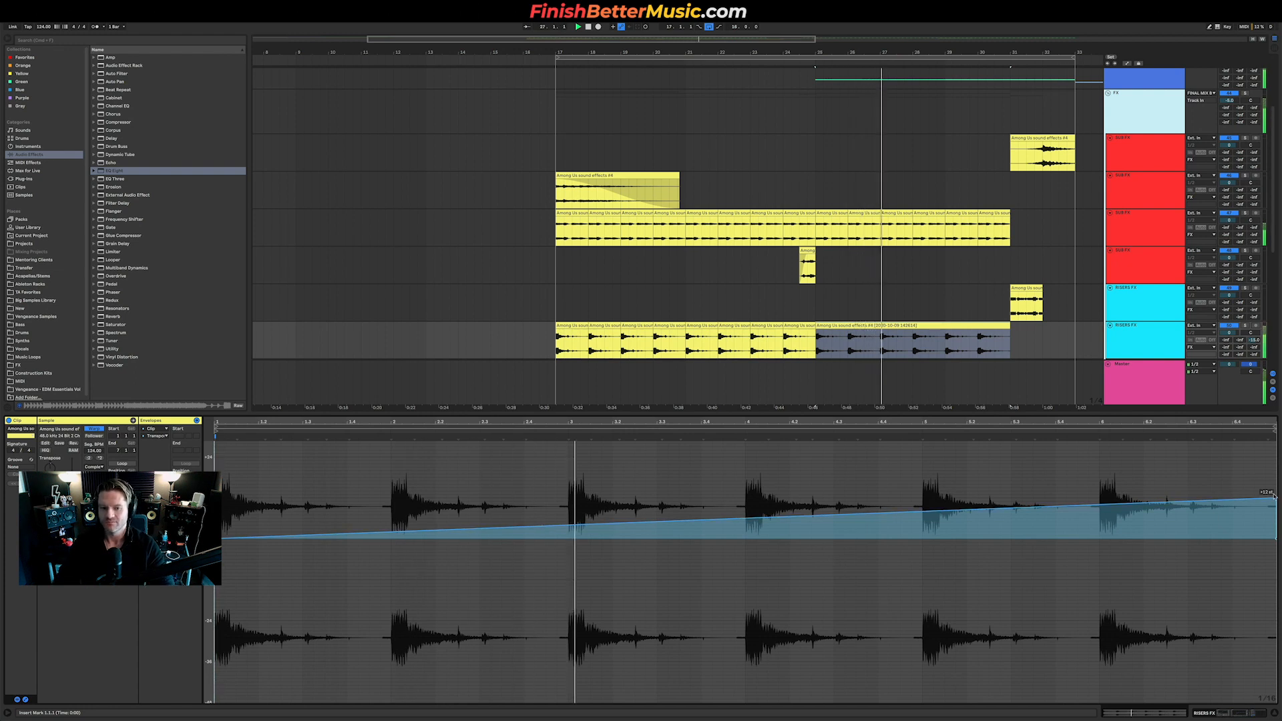
pyautogui.moveTo(1276, 500); pyautogui.dragTo(1099, 502)
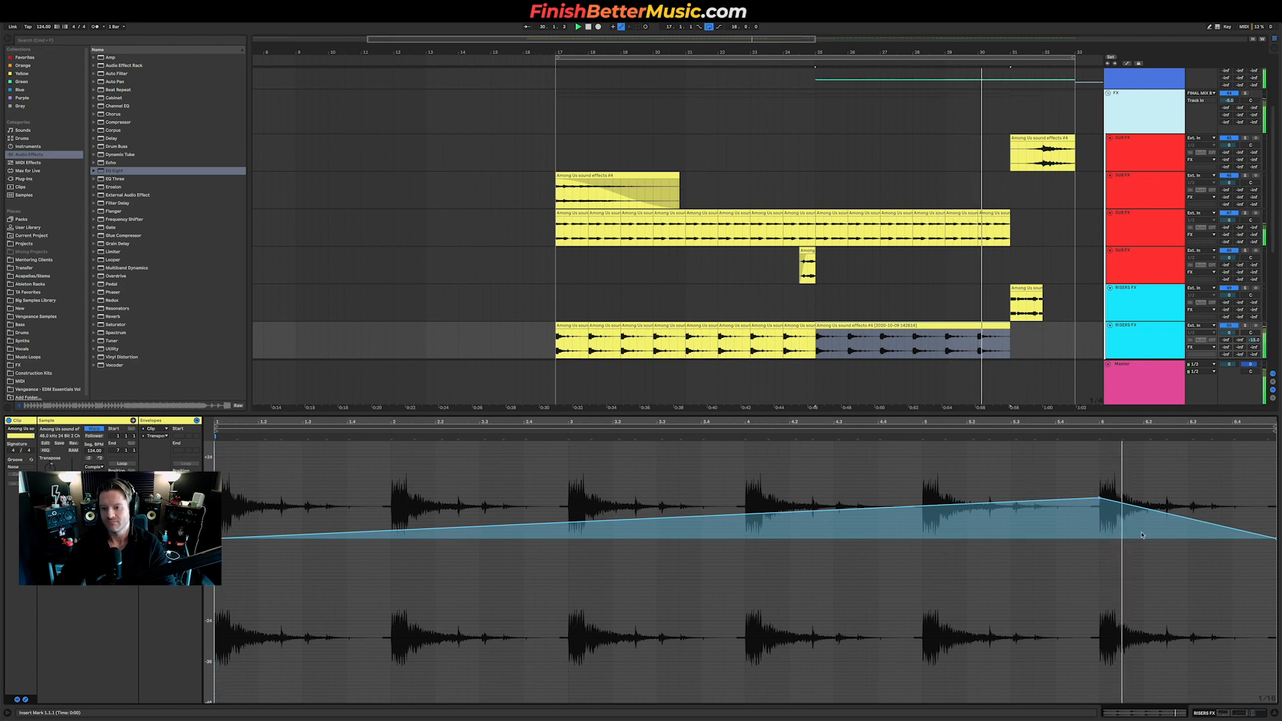
pyautogui.press('Delete')
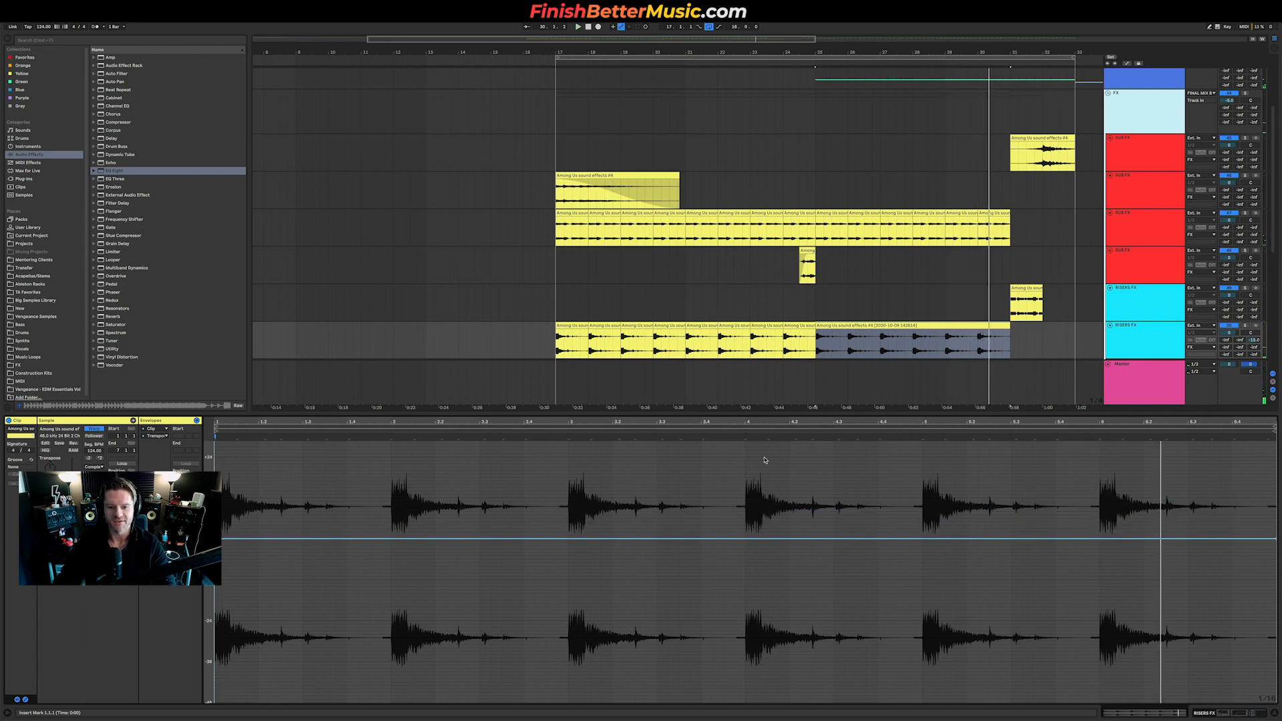
pyautogui.press('space')
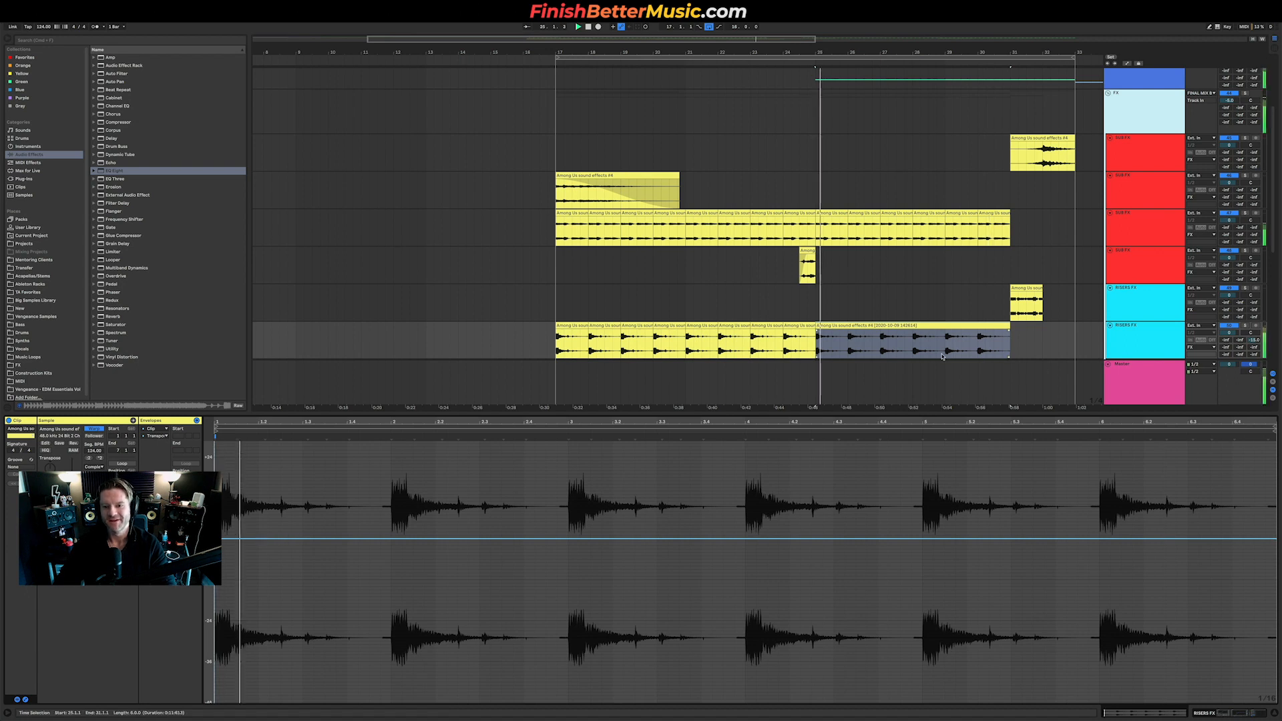
pyautogui.moveTo(879, 409); pyautogui.dragTo(877, 645)
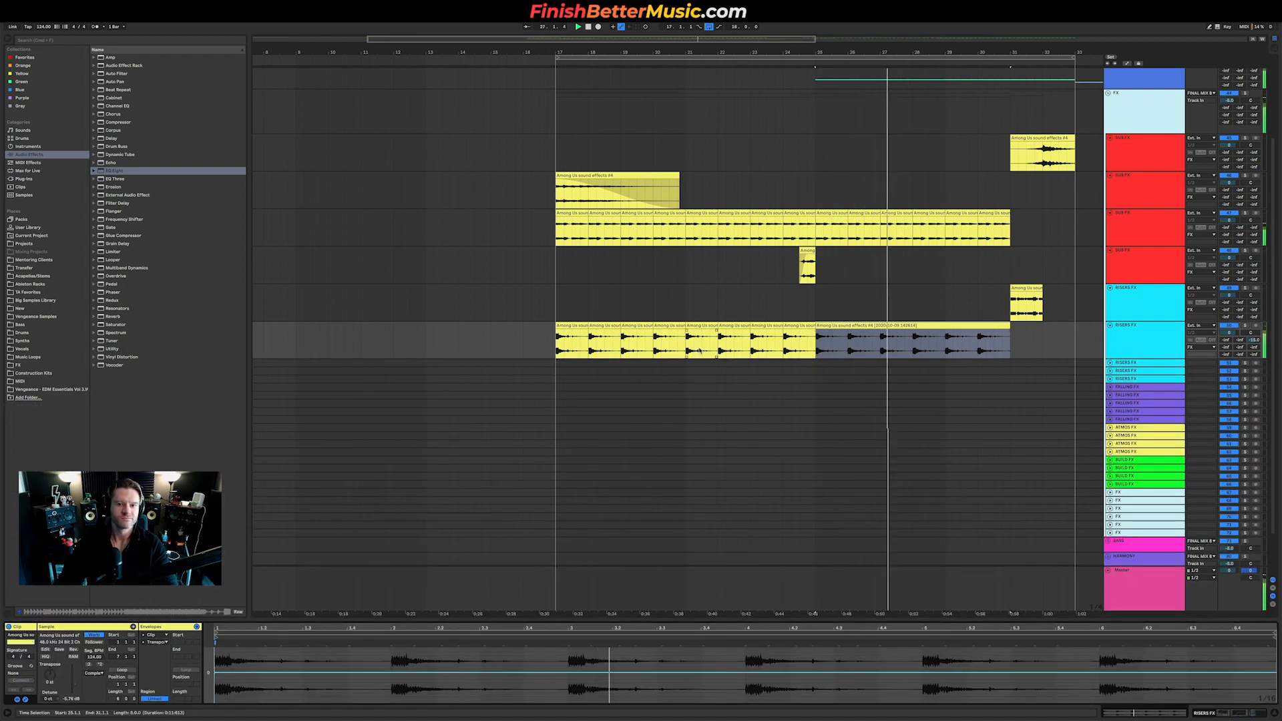
# Fold the expanded tracks in the arrangement all at once.
pyautogui.hscroll(2, 775, 394)
pyautogui.scroll(2, 734, 447)
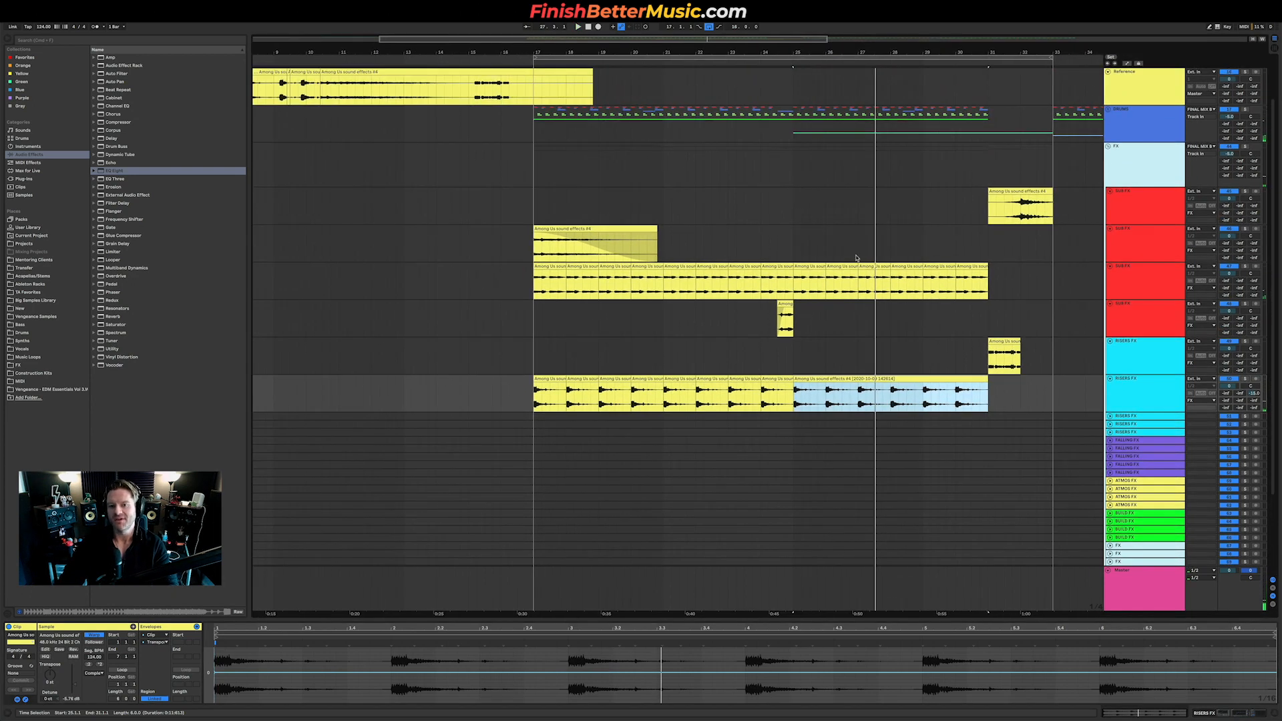
pyautogui.hscroll(5, 857, 257)
pyautogui.scroll(1, 911, 295)
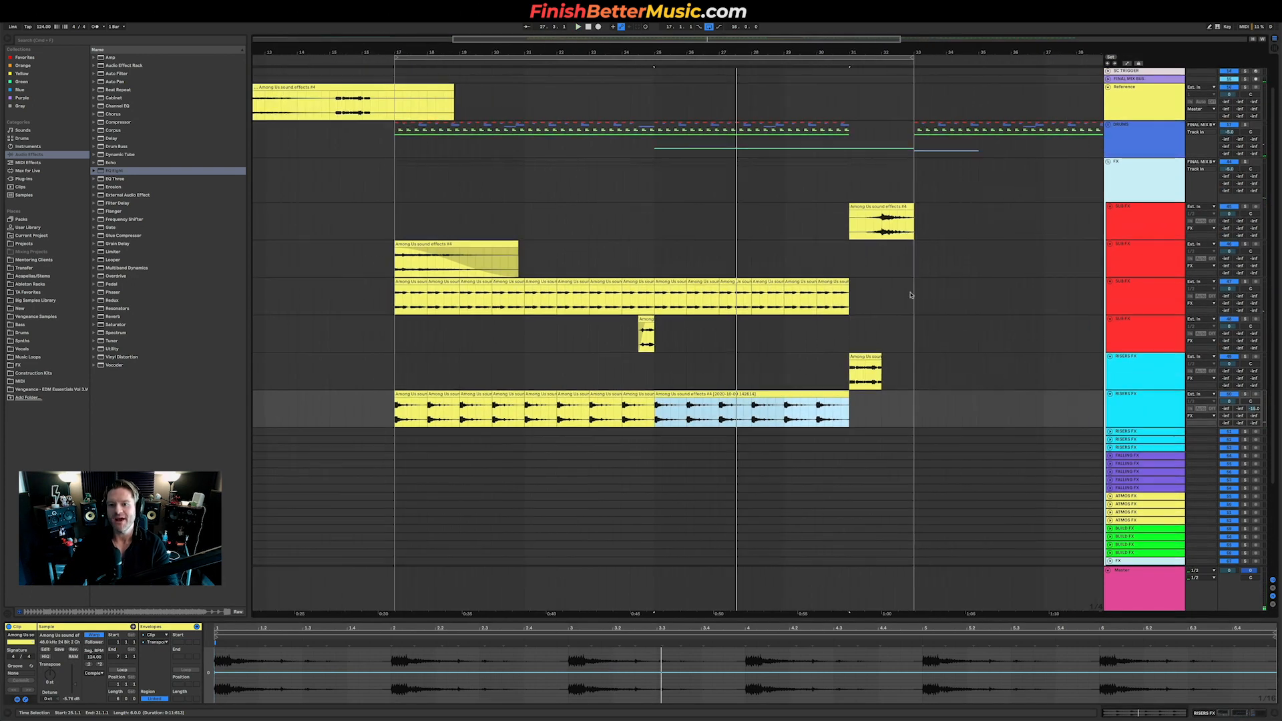
pyautogui.keyDown('alt'); pyautogui.click(1111, 208); pyautogui.keyUp('alt')
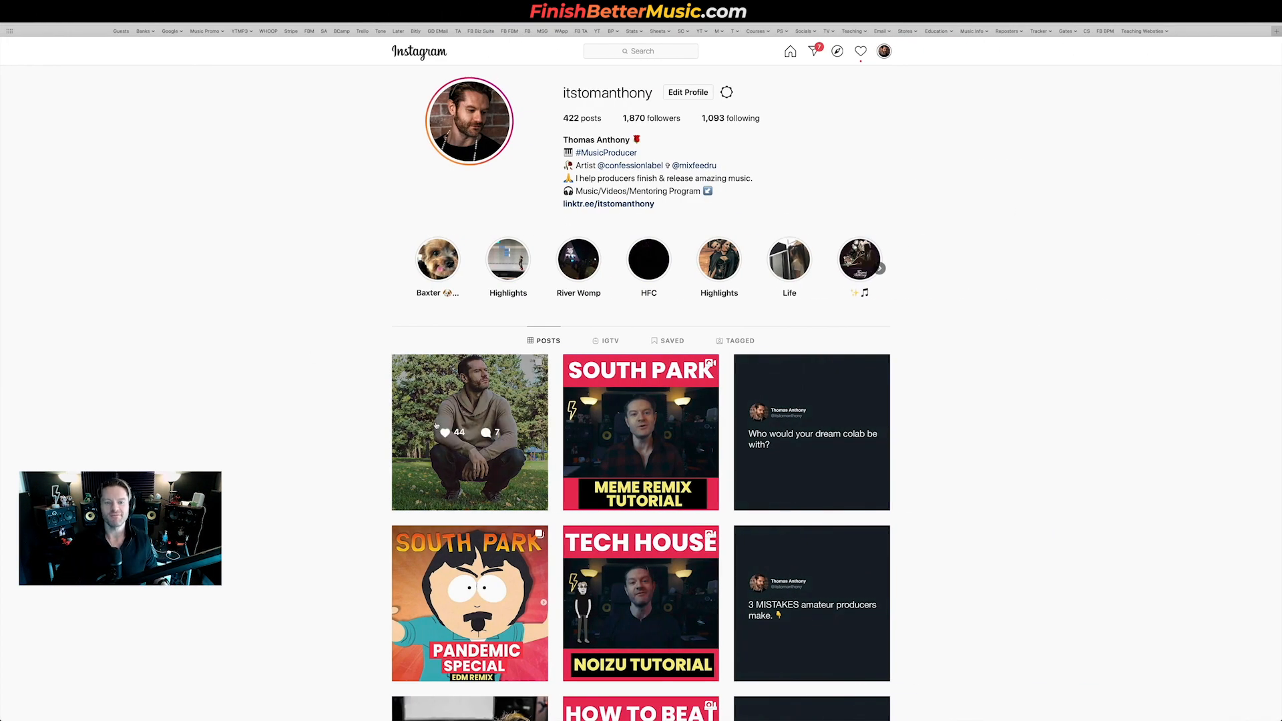
# Browse the grid of photo, tutorial and question posts on the Instagram profile in the web browser.
pyautogui.scroll(-3, 634, 414)
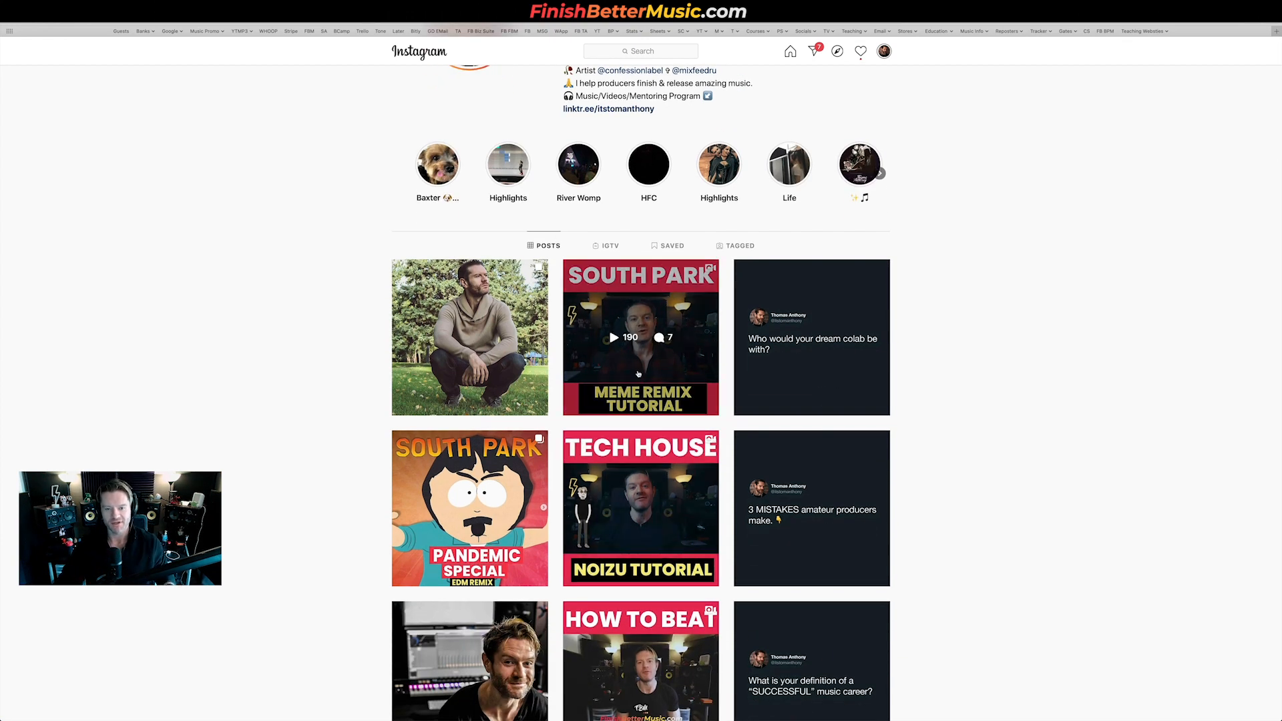
pyautogui.scroll(-10, 556, 474)
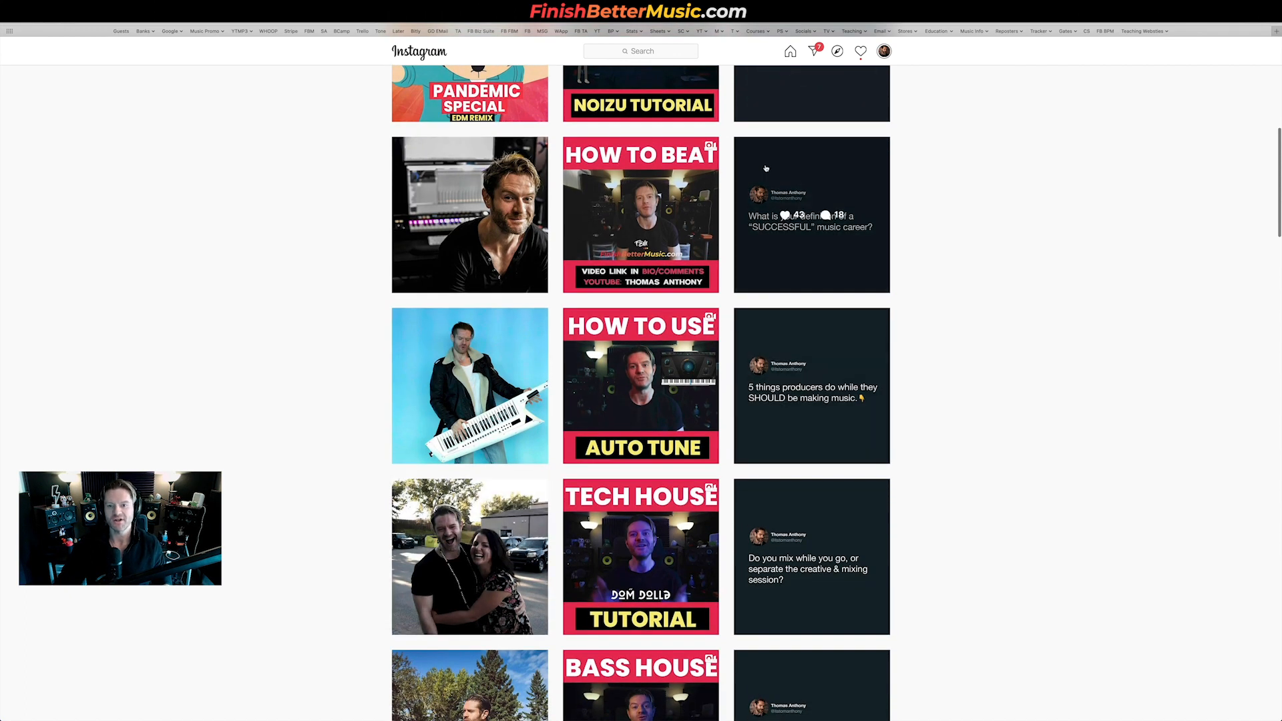
pyautogui.scroll(3, 824, 217)
pyautogui.scroll(3, 824, 217)
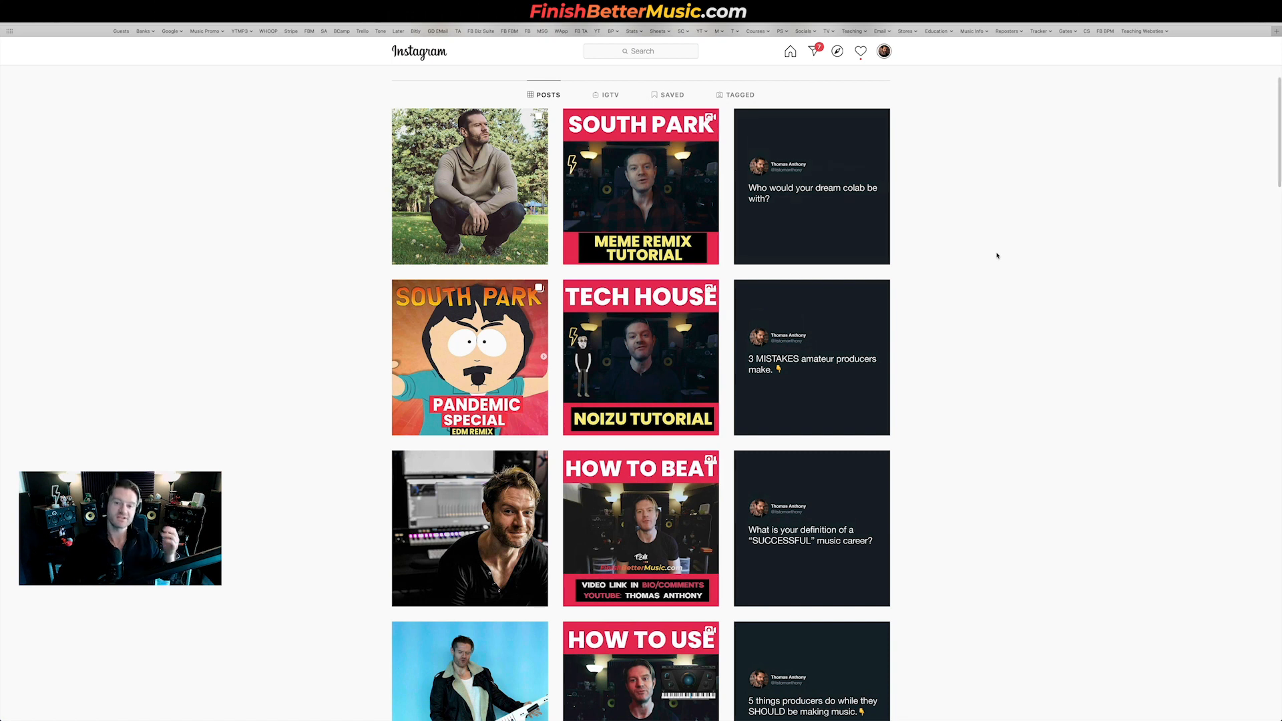
pyautogui.scroll(2, 929, 141)
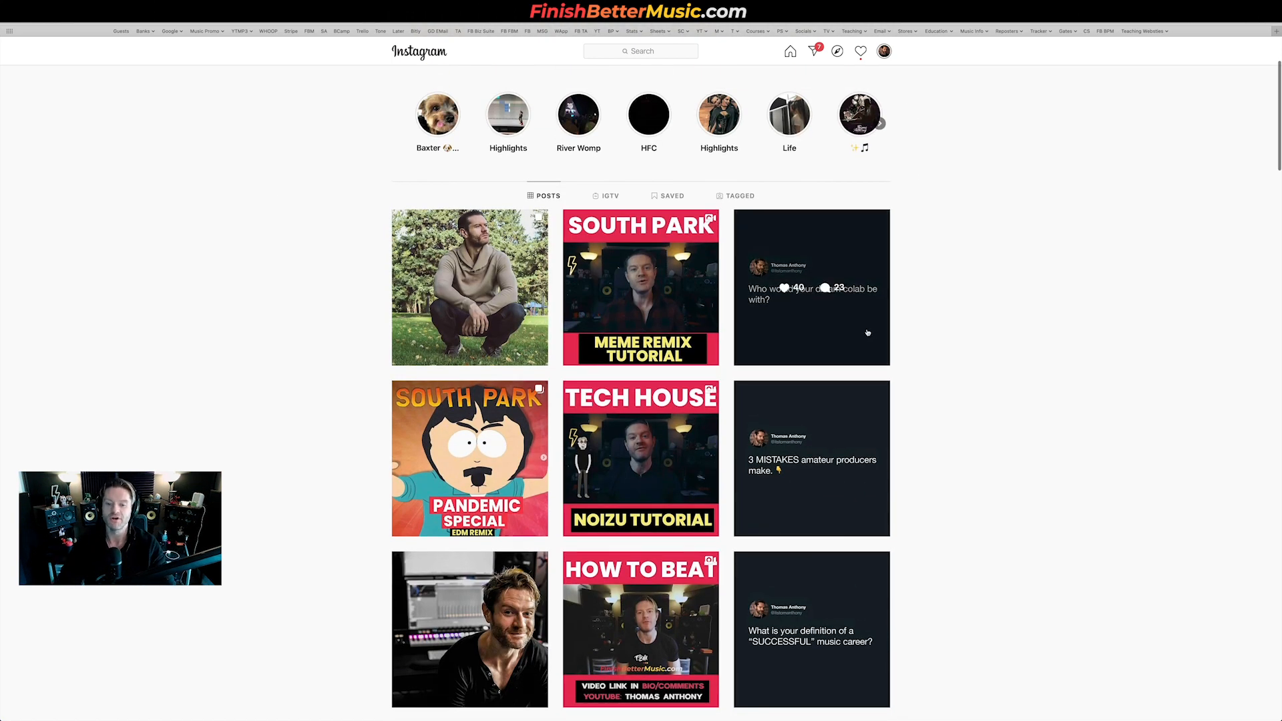
pyautogui.scroll(-5, 868, 333)
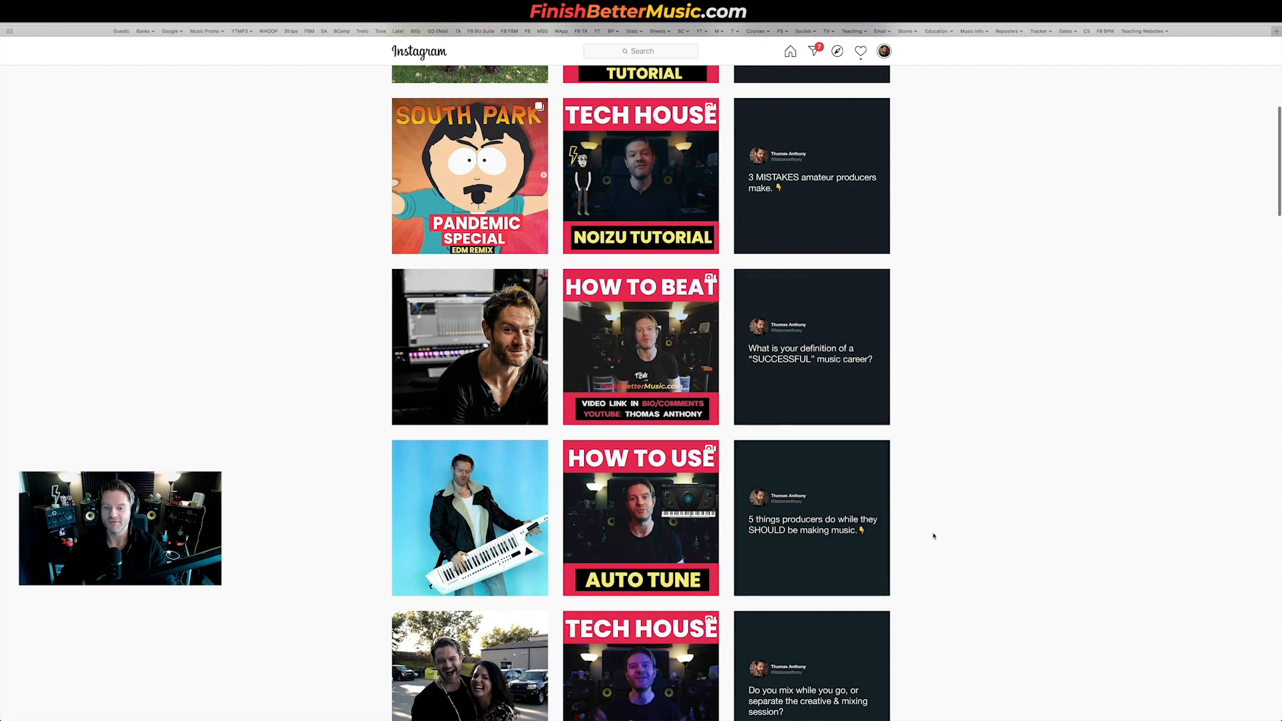
pyautogui.scroll(-3, 810, 535)
pyautogui.scroll(-3, 791, 442)
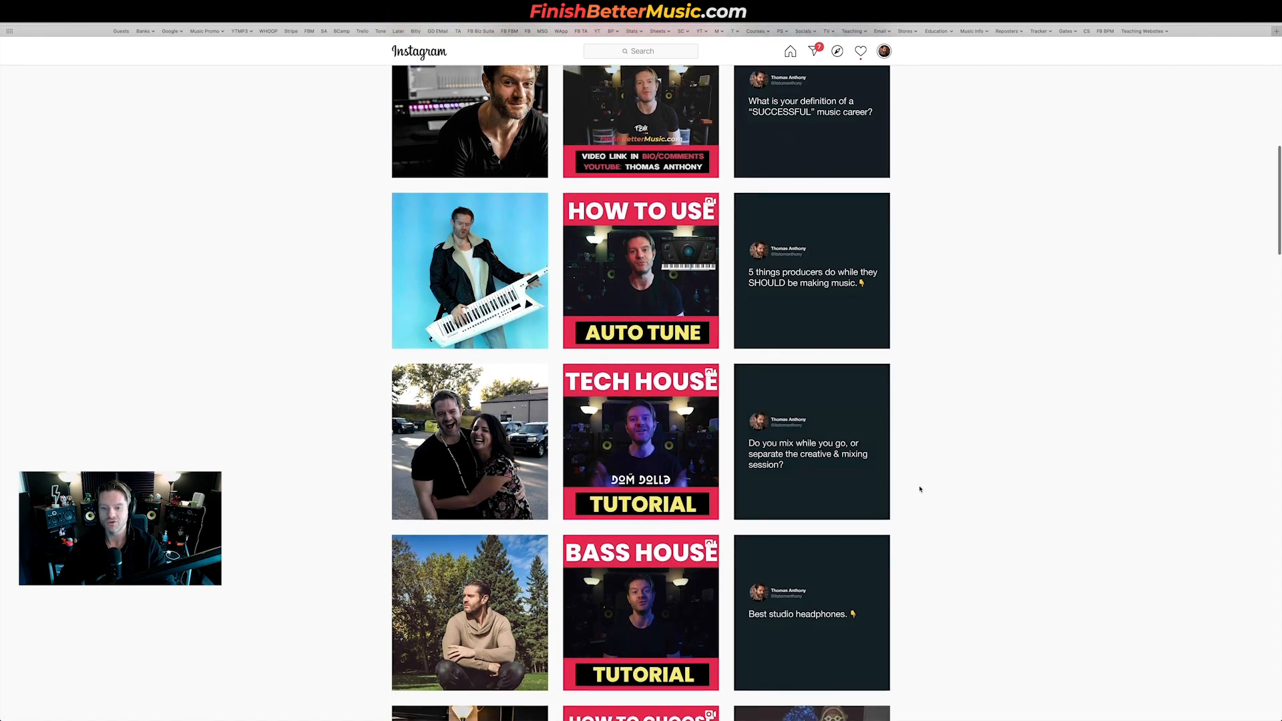
pyautogui.scroll(-5, 921, 489)
pyautogui.scroll(20, 920, 489)
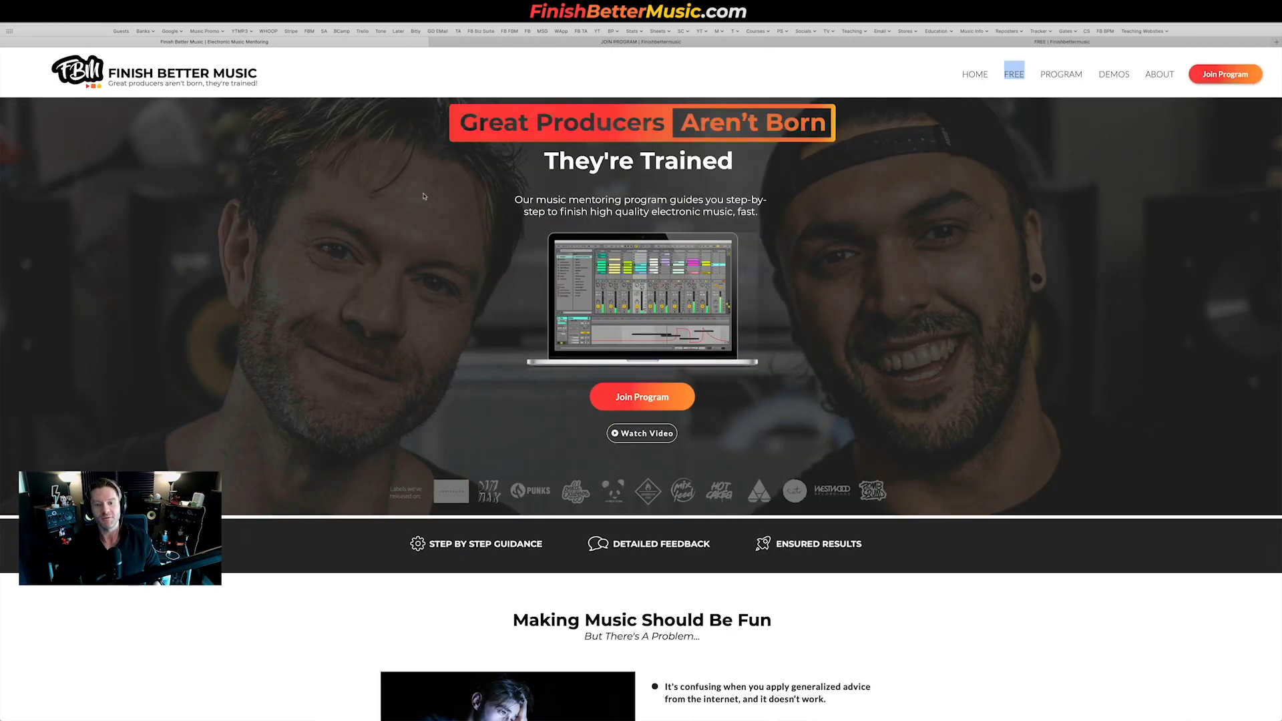
# Read through the Finish Better Music home page down to the student results section.
pyautogui.scroll(-6, 534, 220)
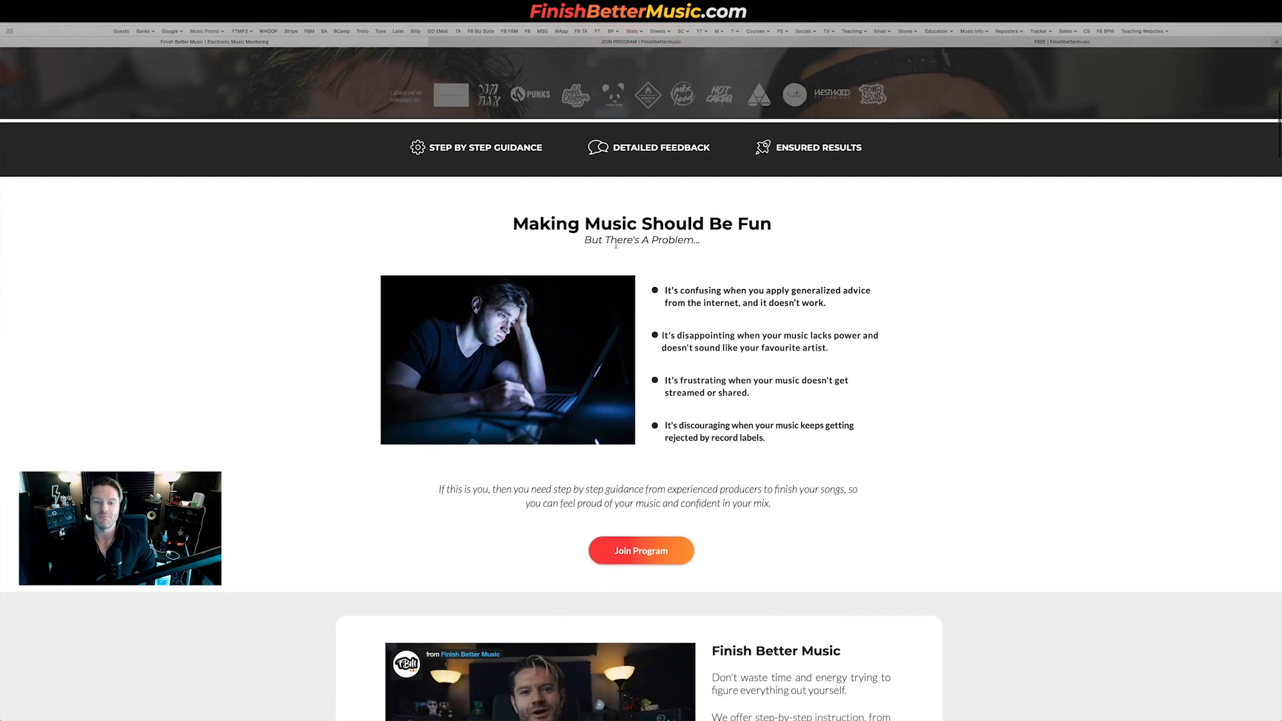
pyautogui.scroll(-5, 616, 245)
pyautogui.scroll(-6, 888, 417)
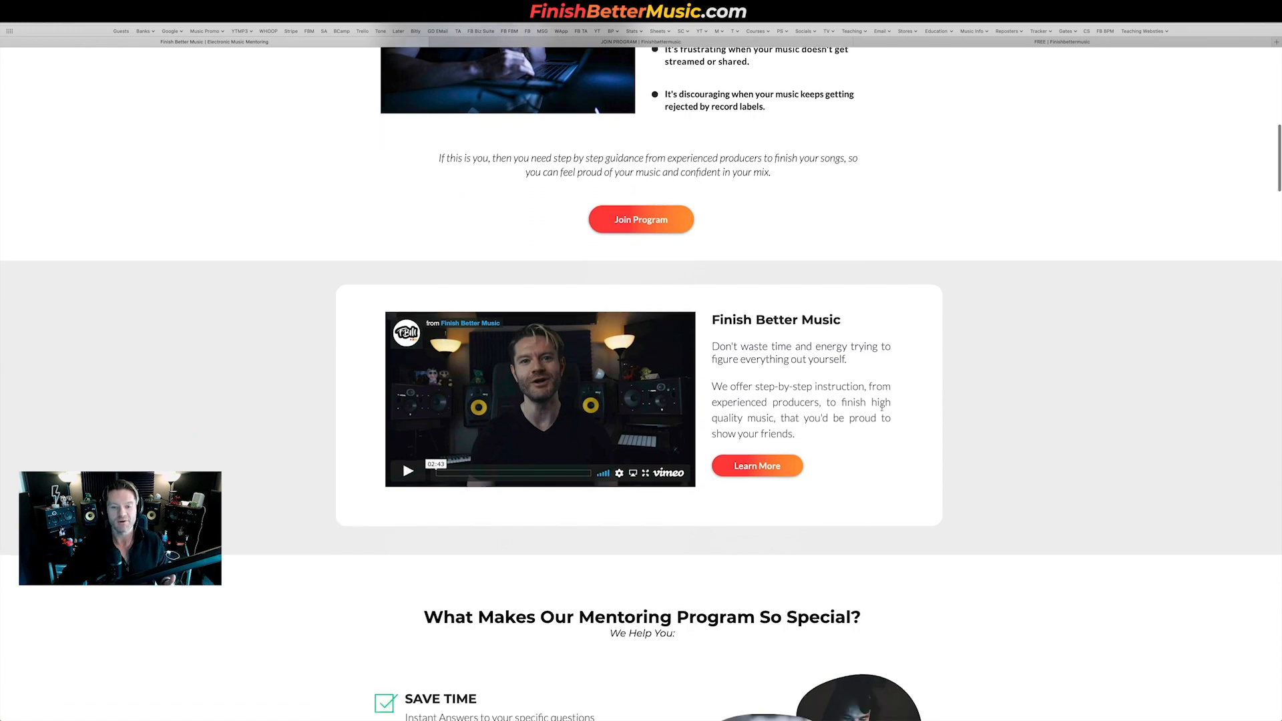
pyautogui.scroll(-20, 523, 298)
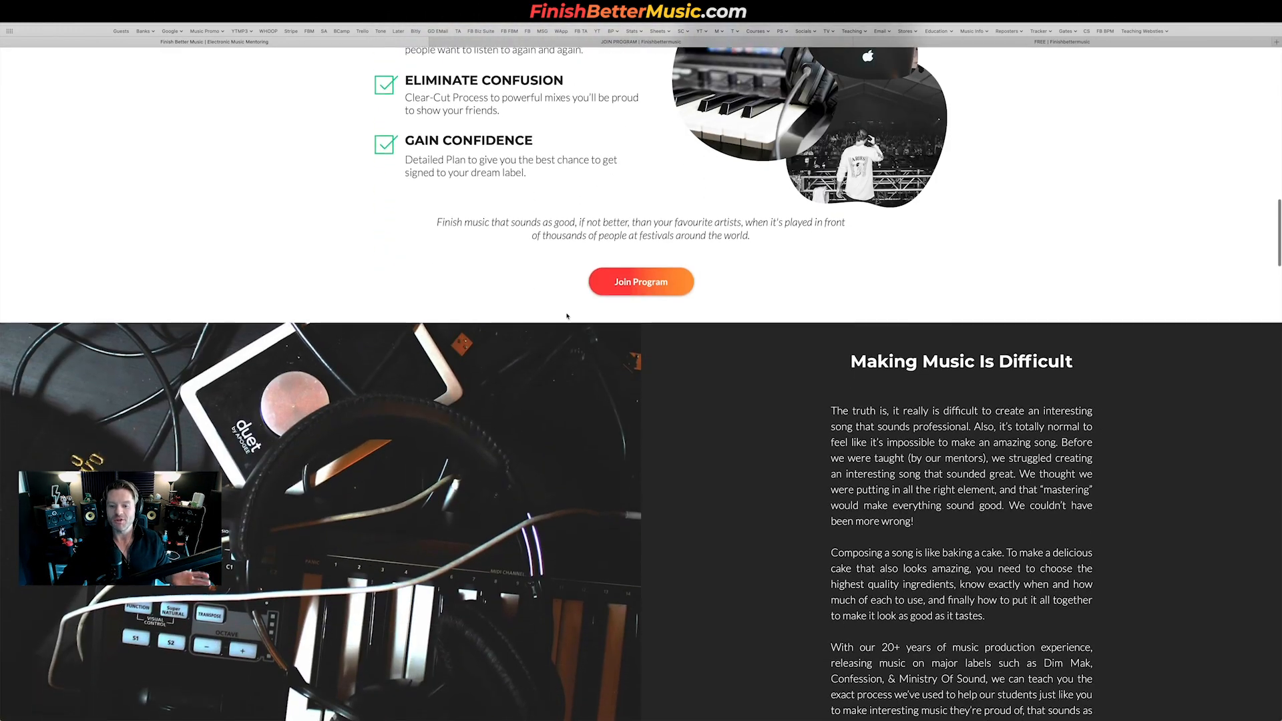
pyautogui.scroll(-15, 589, 314)
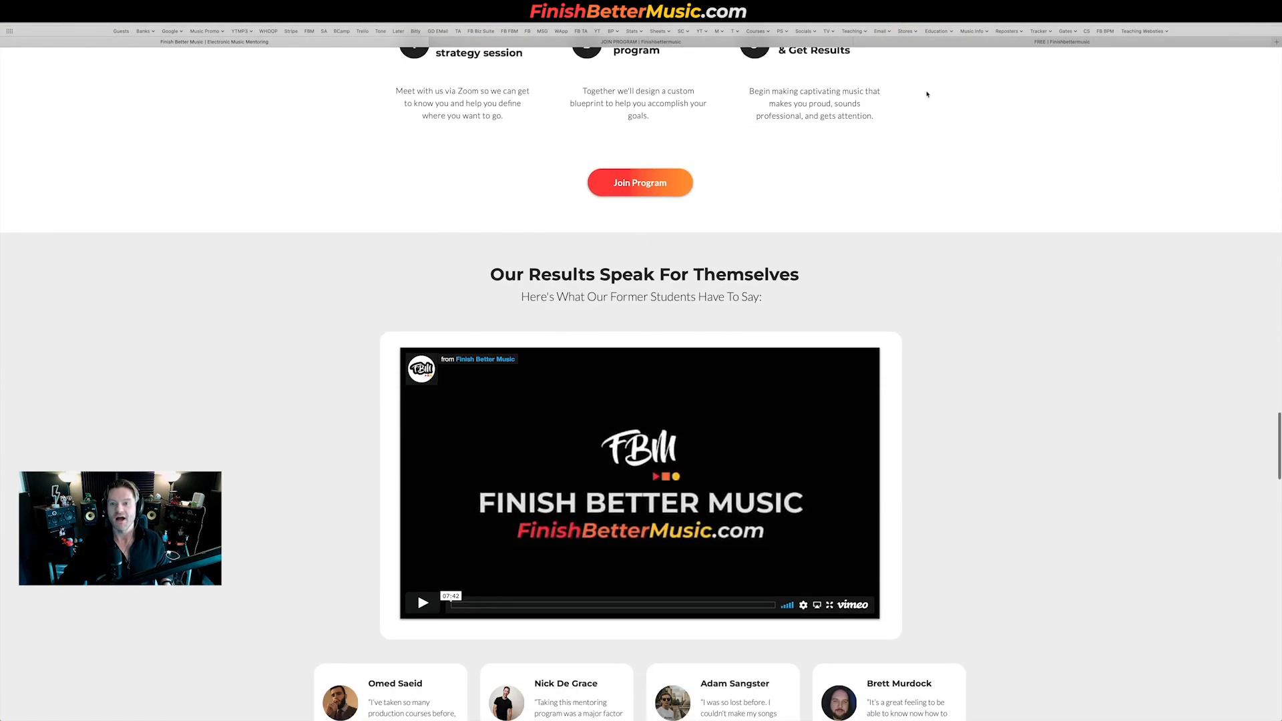
# Look over the site's free resources page and review the application form on the Join Program page.
pyautogui.hotkey('ctrl', 'Tab')
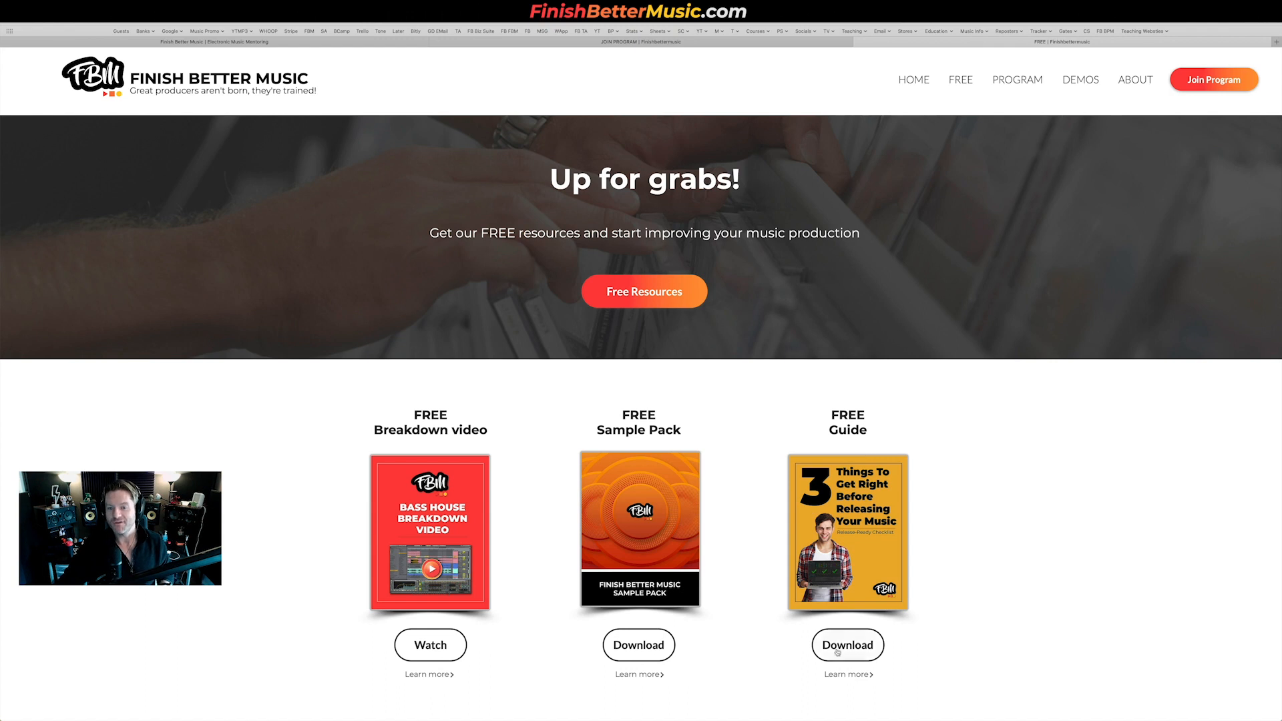
pyautogui.click(517, 45)
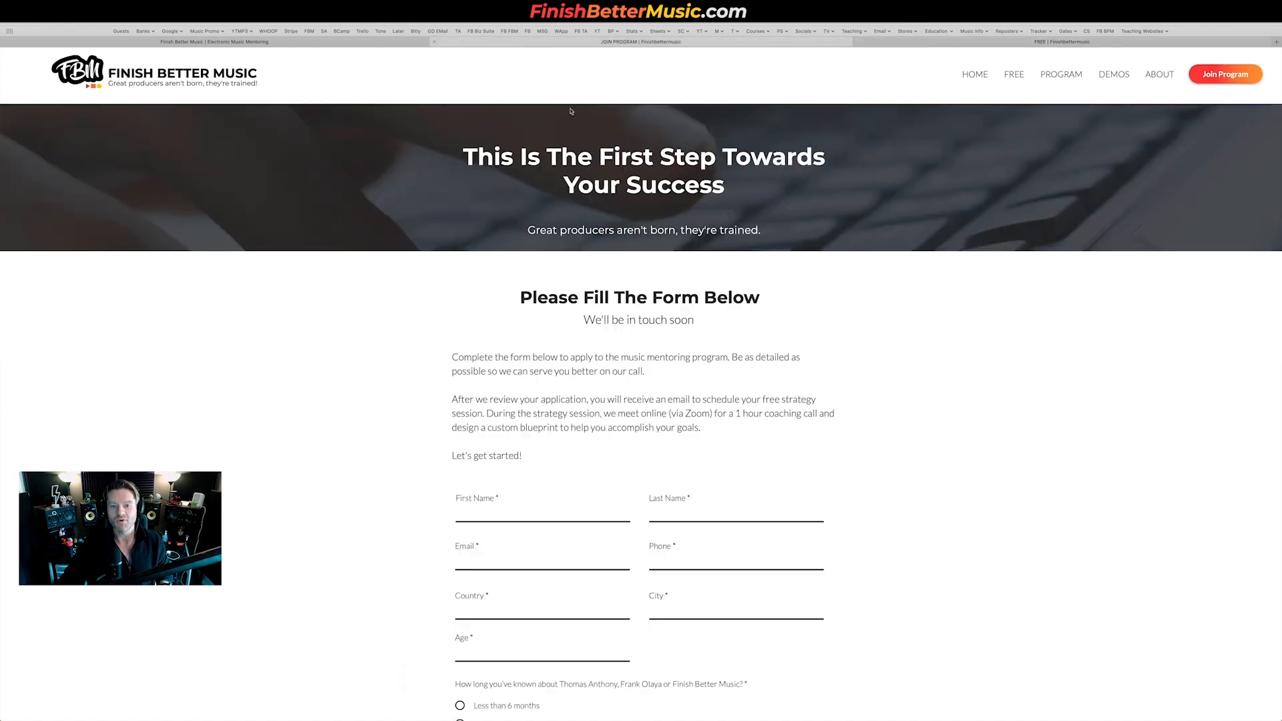
pyautogui.scroll(-20, 528, 290)
pyautogui.scroll(15, 506, 296)
pyautogui.scroll(10, 506, 296)
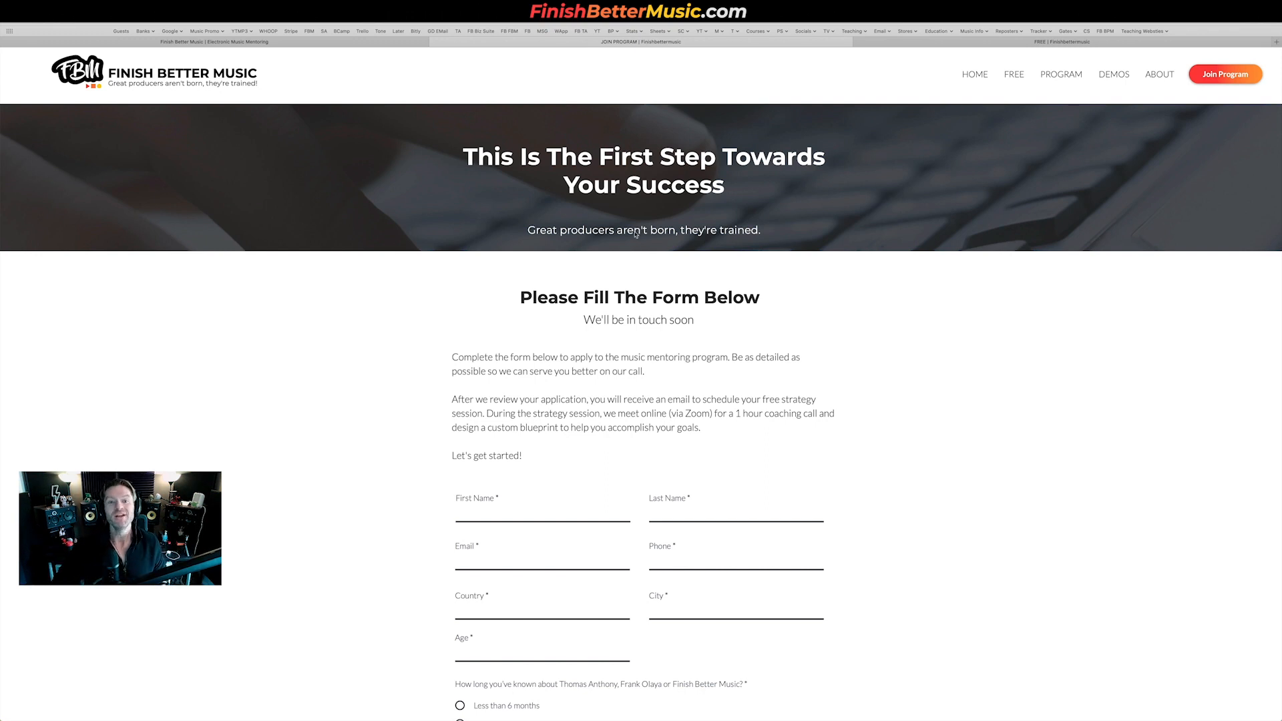
# Return to the Finish Better Music home page and examine the former students' testimonials below the results video.
pyautogui.click(339, 44)
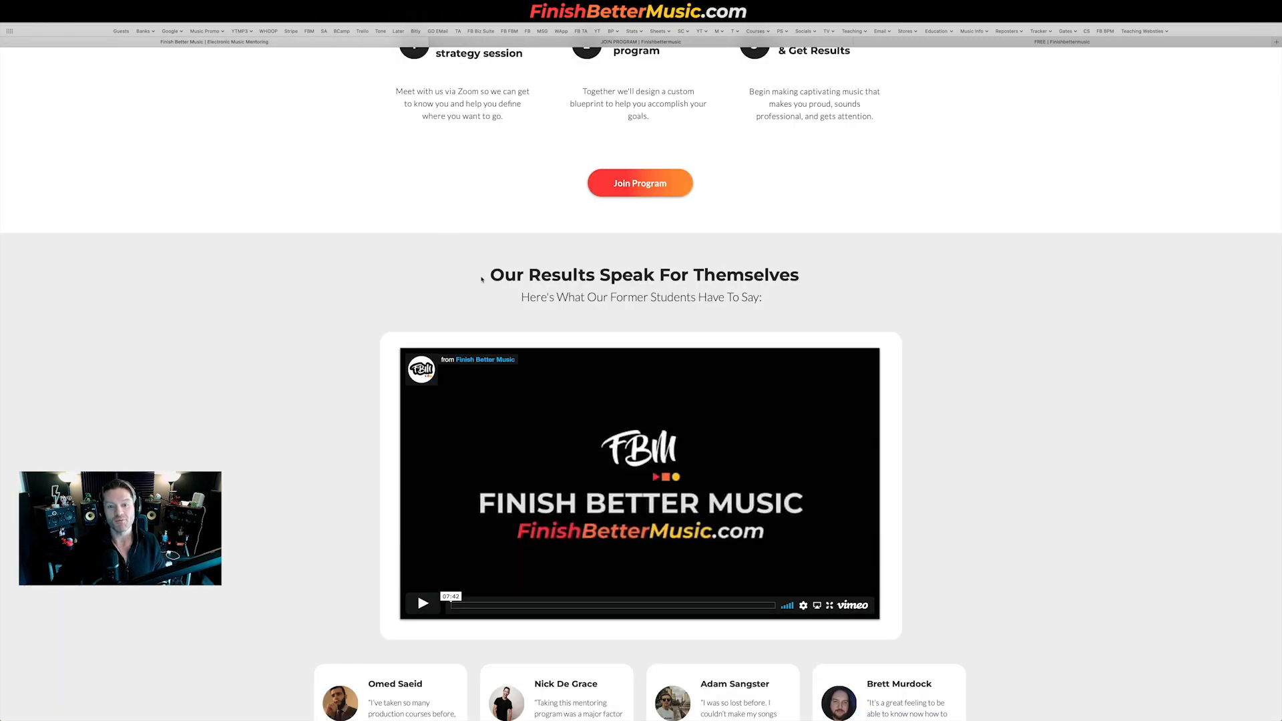
pyautogui.scroll(3, 710, 372)
pyautogui.scroll(-4, 710, 372)
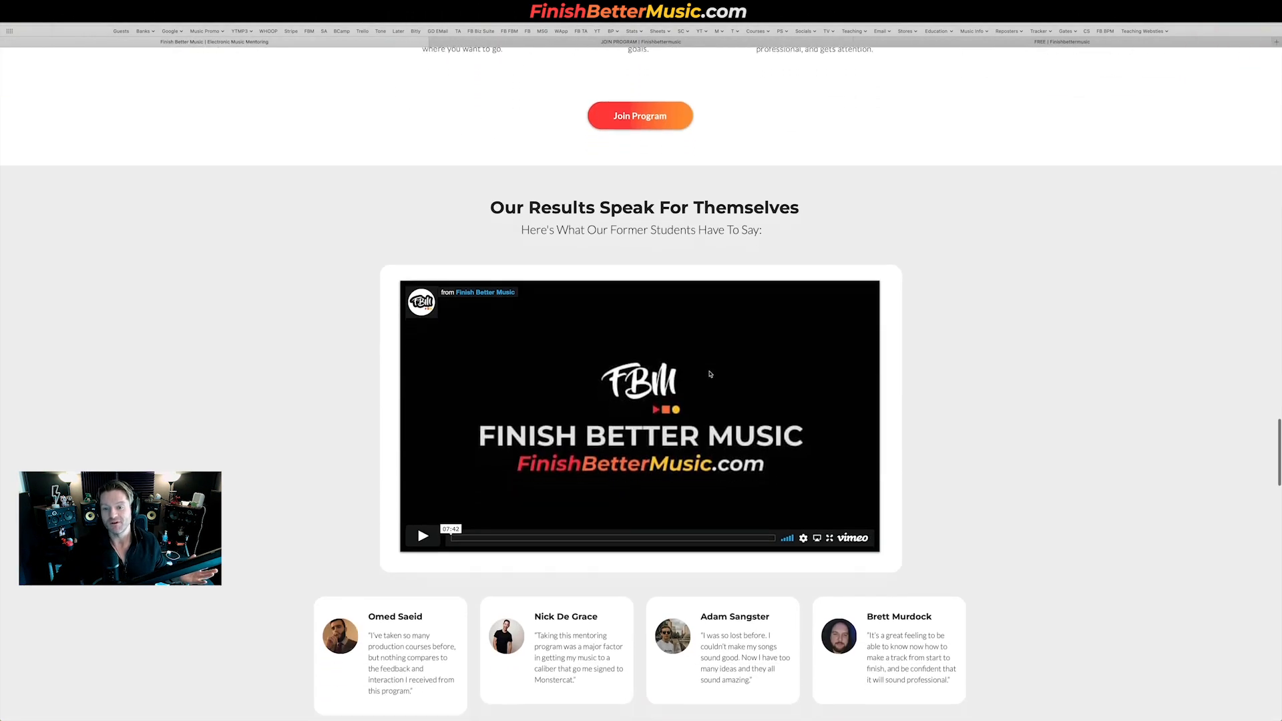
pyautogui.scroll(-1, 710, 374)
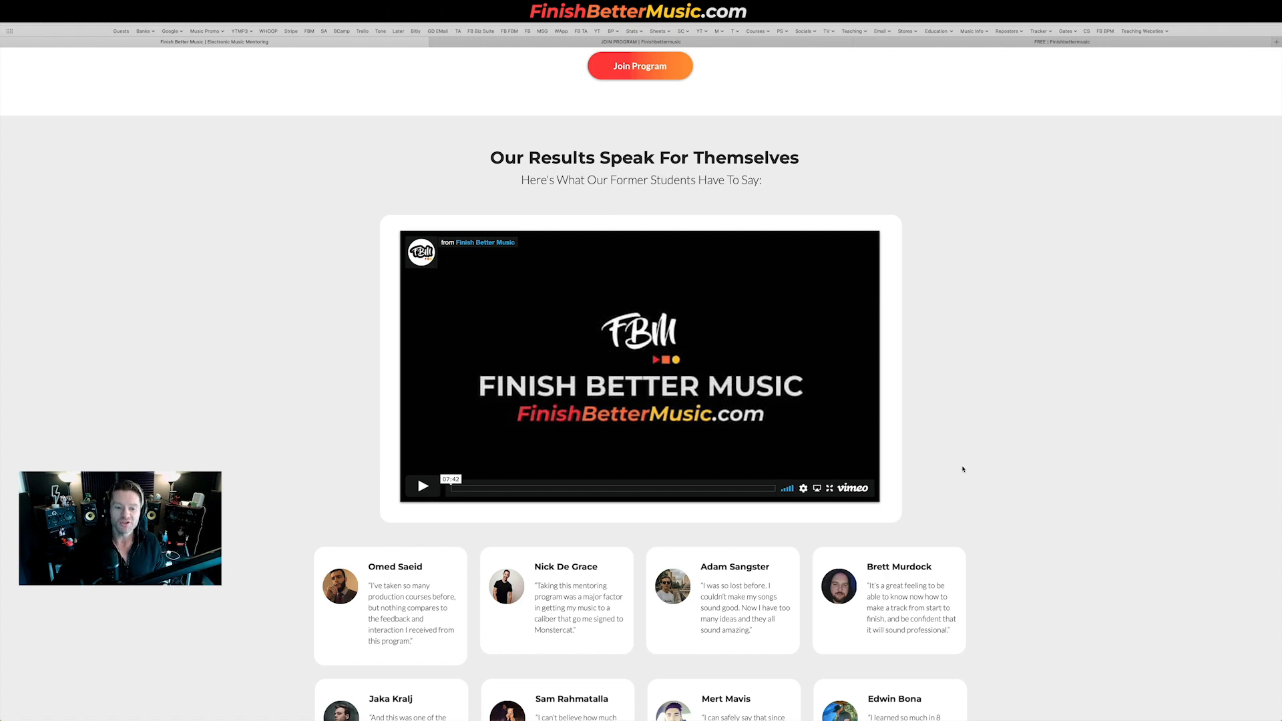
pyautogui.scroll(-3, 661, 638)
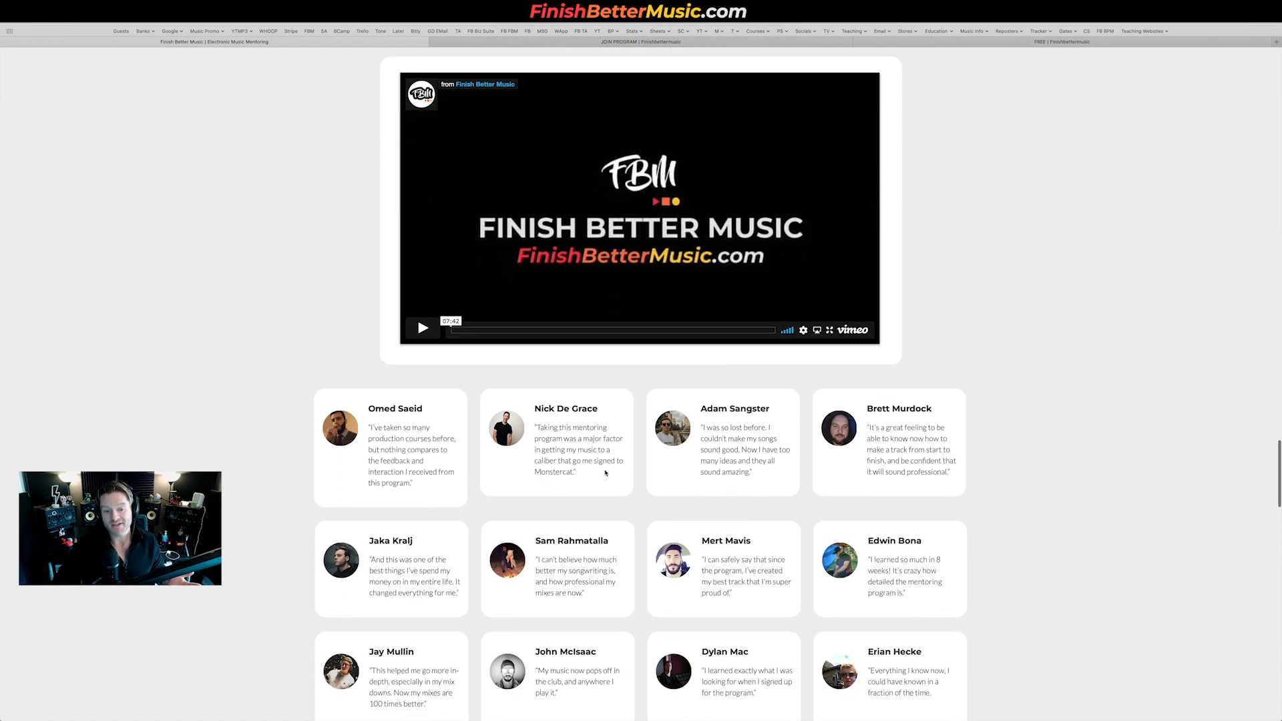
pyautogui.scroll(-2, 974, 436)
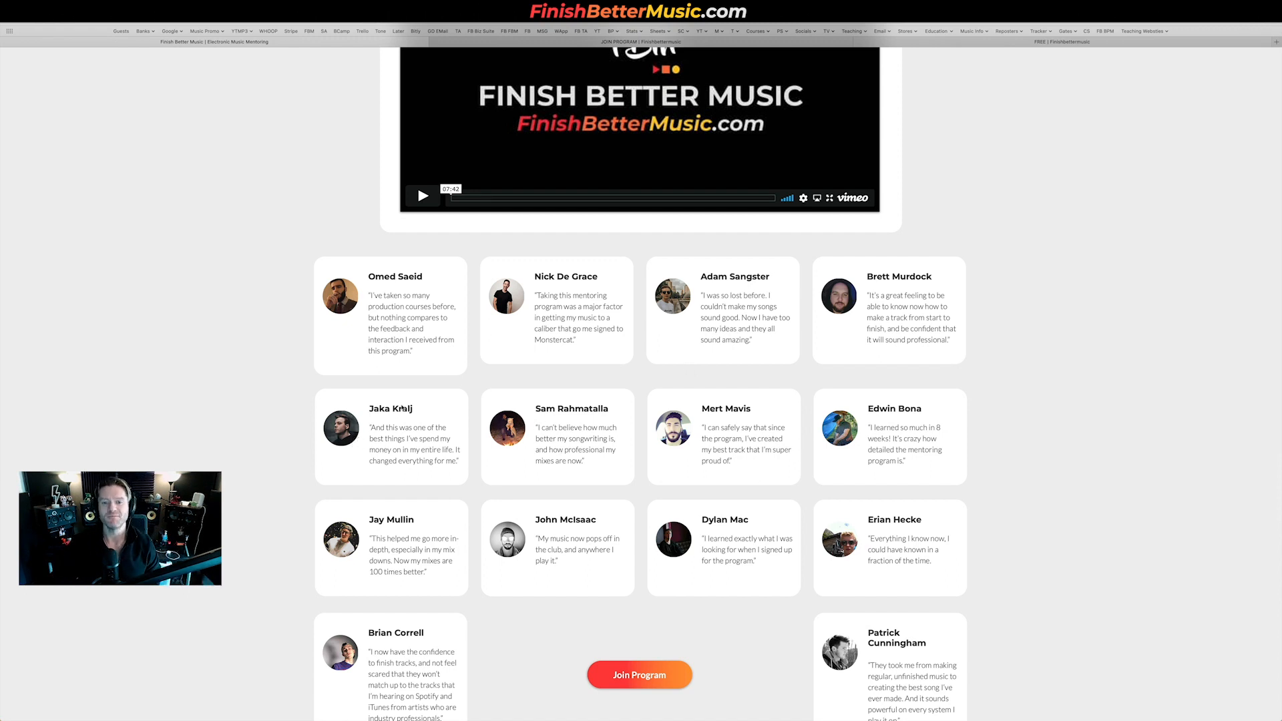
pyautogui.scroll(-2, 402, 435)
pyautogui.scroll(3, 535, 297)
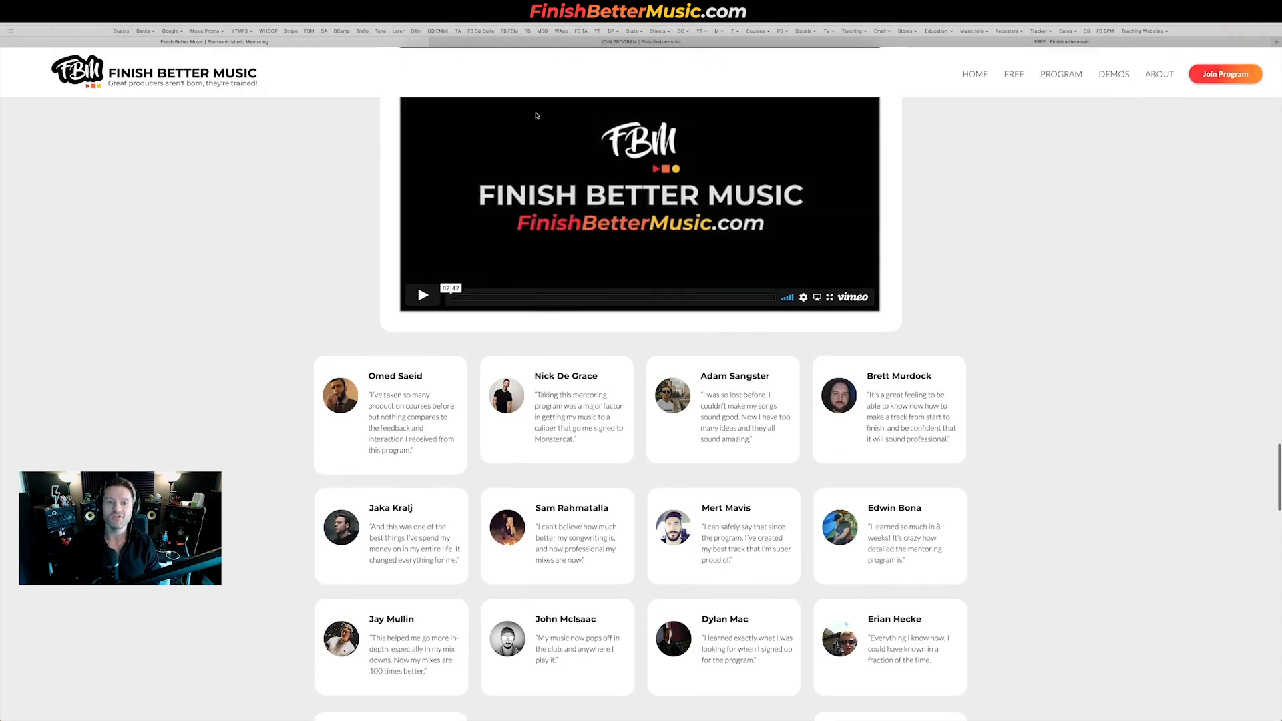
pyautogui.scroll(-3, 535, 297)
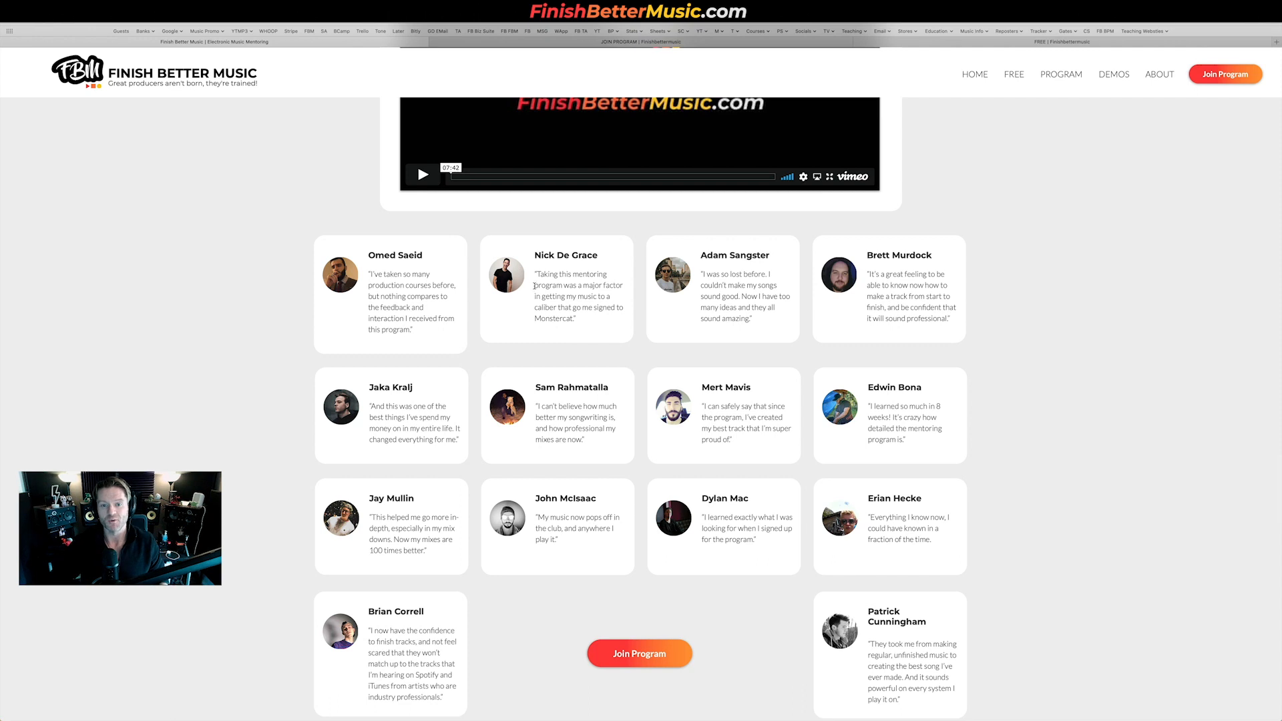
# Look over the free release-checklist guide section on the home page and return to the Join Program application page.
pyautogui.scroll(-1, 530, 289)
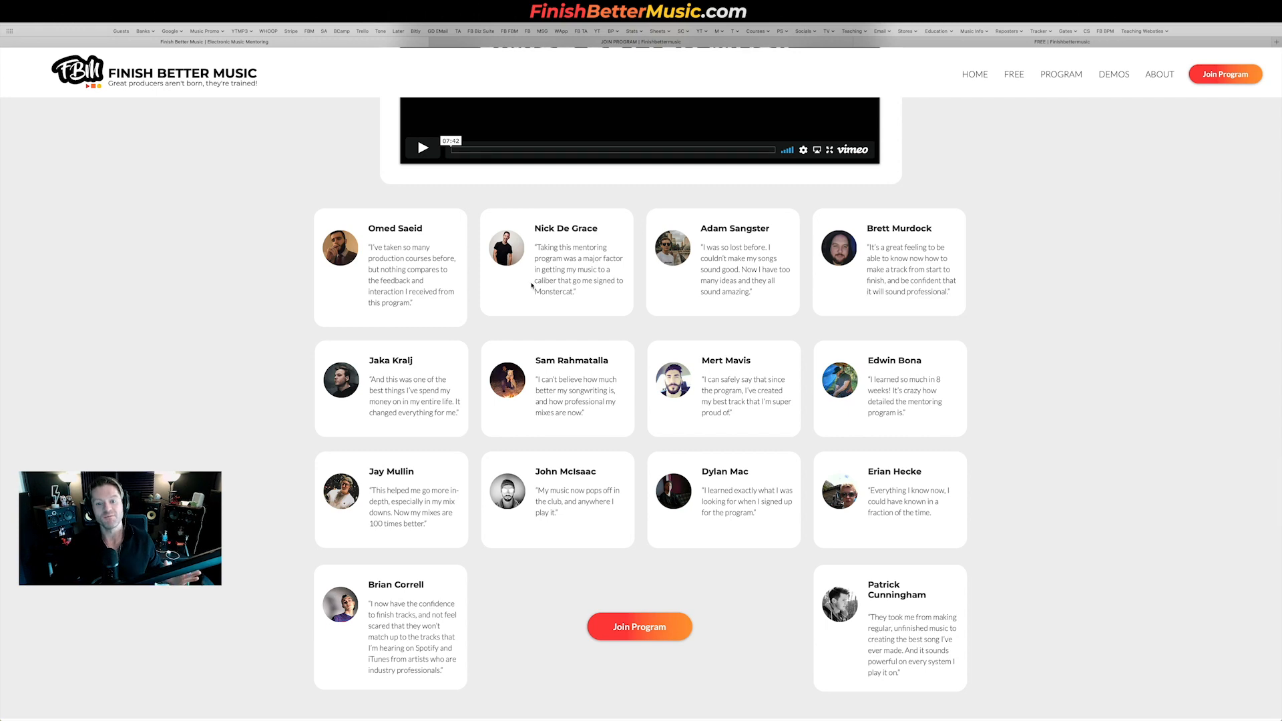
pyautogui.scroll(-20, 533, 286)
pyautogui.scroll(-3, 527, 287)
pyautogui.scroll(8, 973, 270)
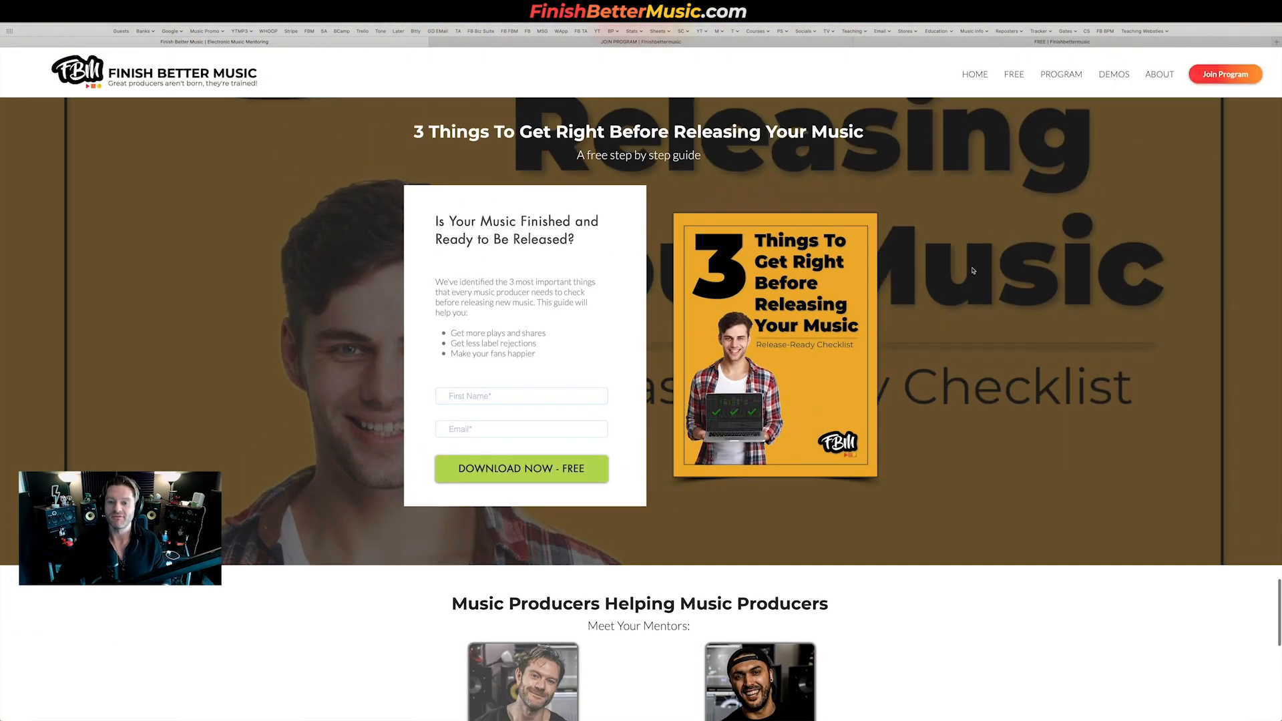
pyautogui.click(584, 394)
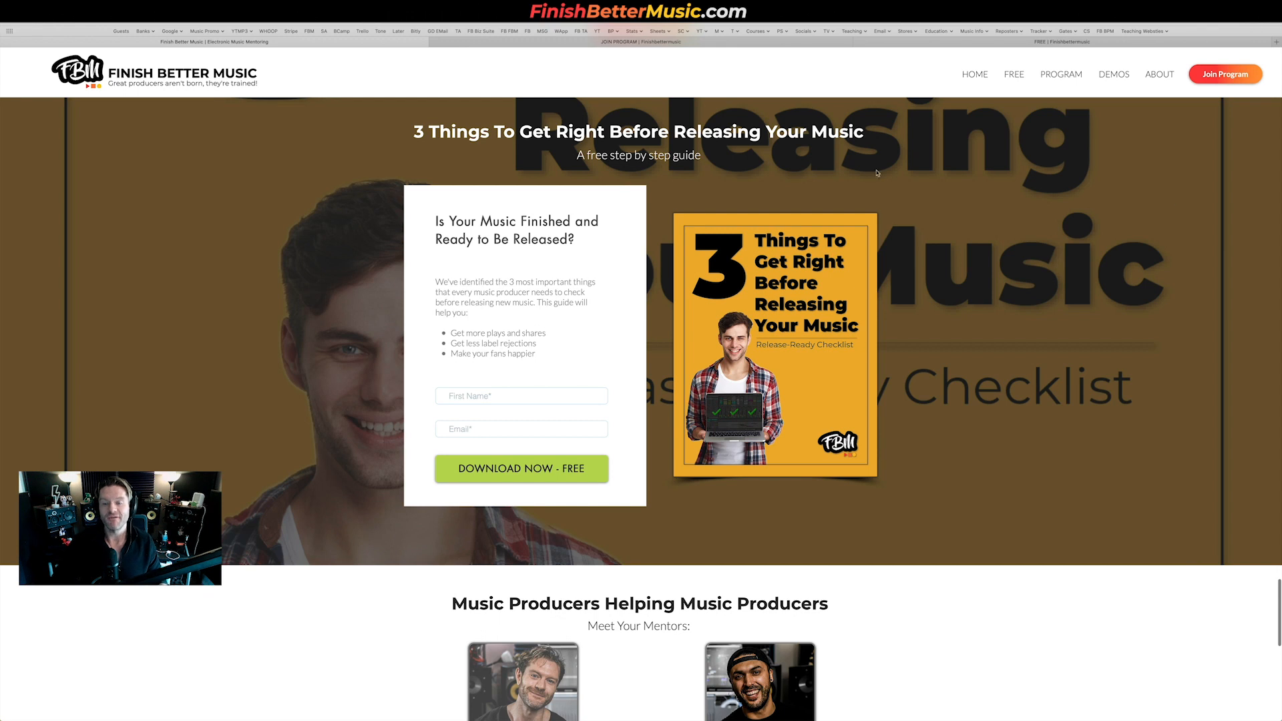
pyautogui.click(1048, 42)
pyautogui.click(800, 43)
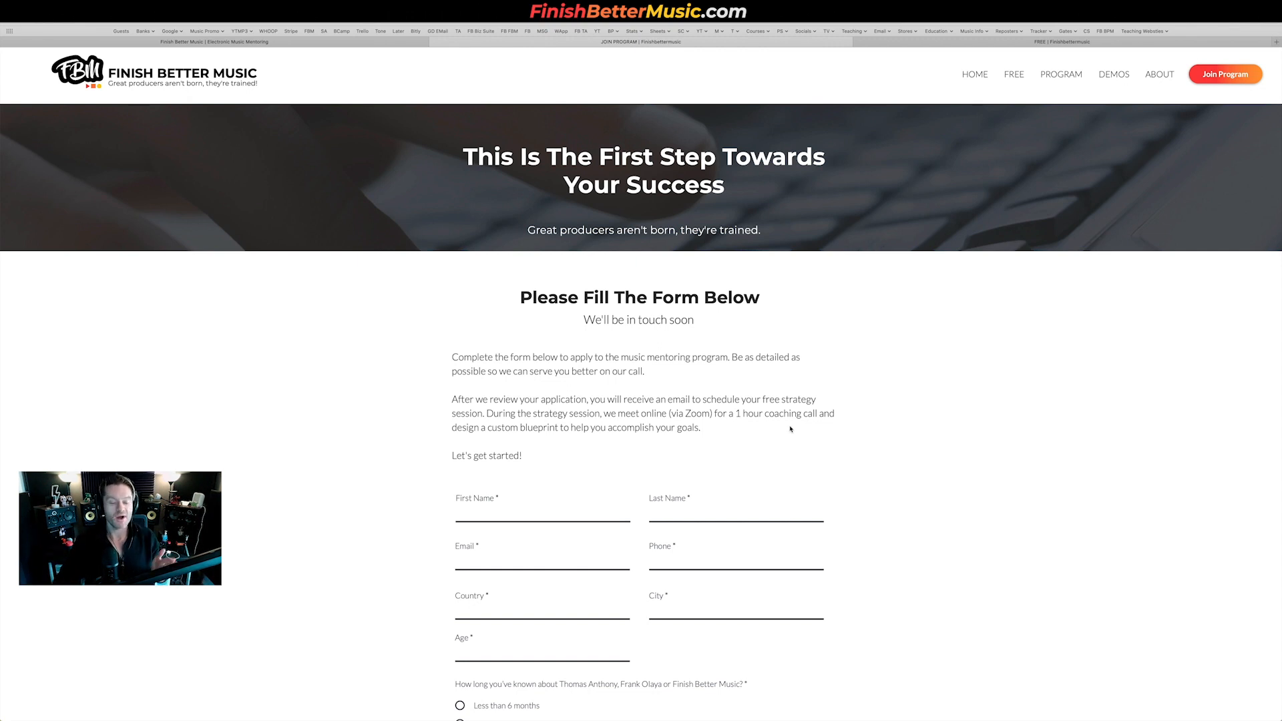
# Switch to Ableton Live, collapse the FX group and expand the BASS group.
pyautogui.hotkey('ctrl', 'Right')
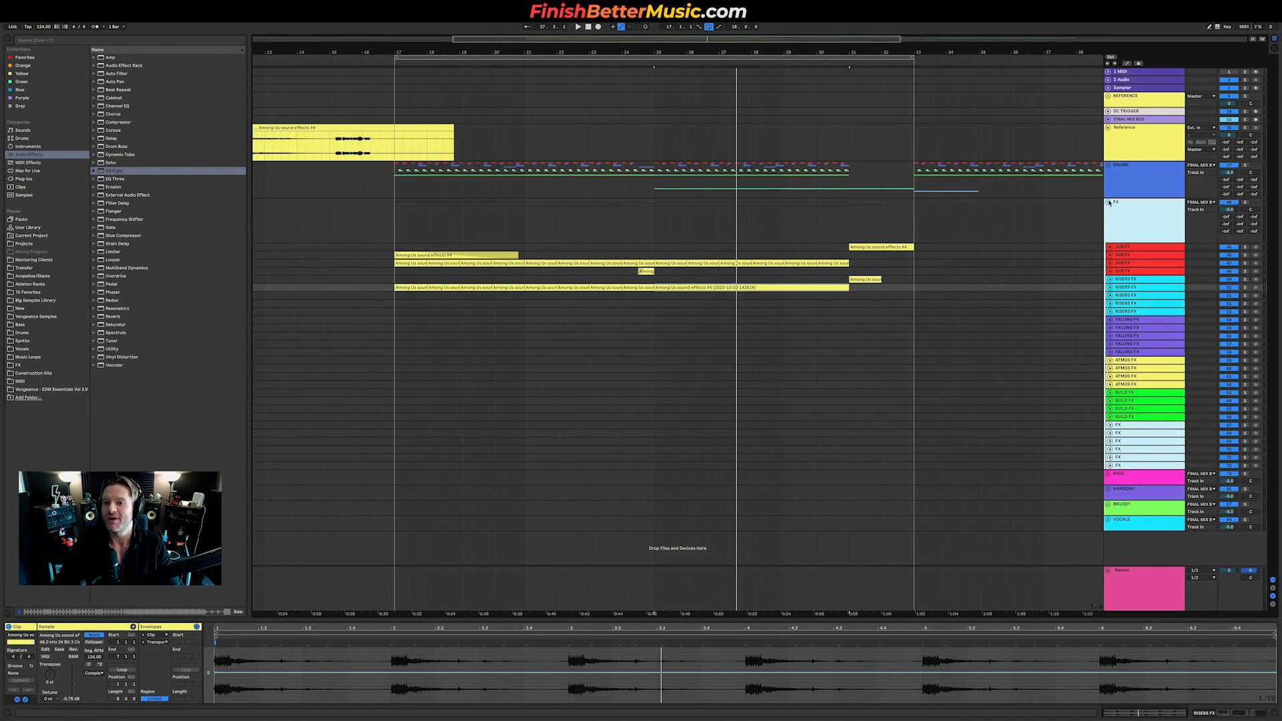
pyautogui.click(1109, 201)
pyautogui.click(1113, 240)
pyautogui.click(1108, 239)
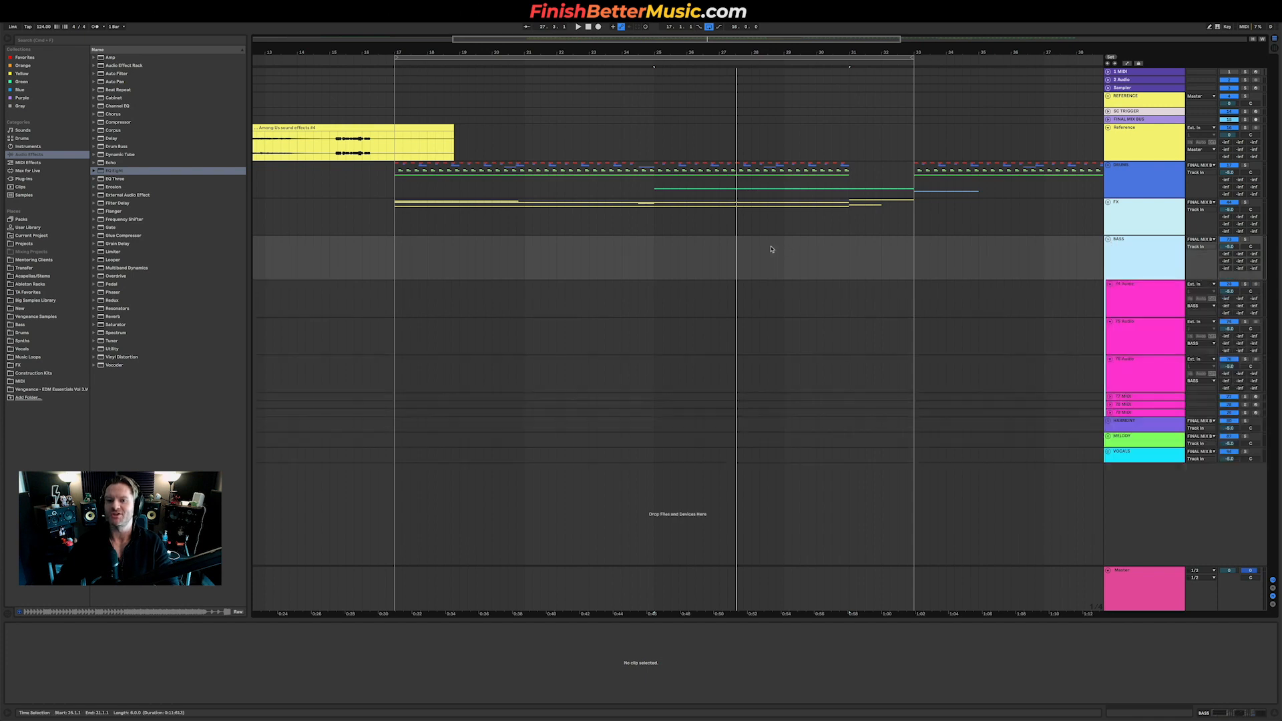
# Move a MIDI track above the audio tracks at the start of the BASS group and unfold it.
pyautogui.press('-')
pyautogui.press('-')
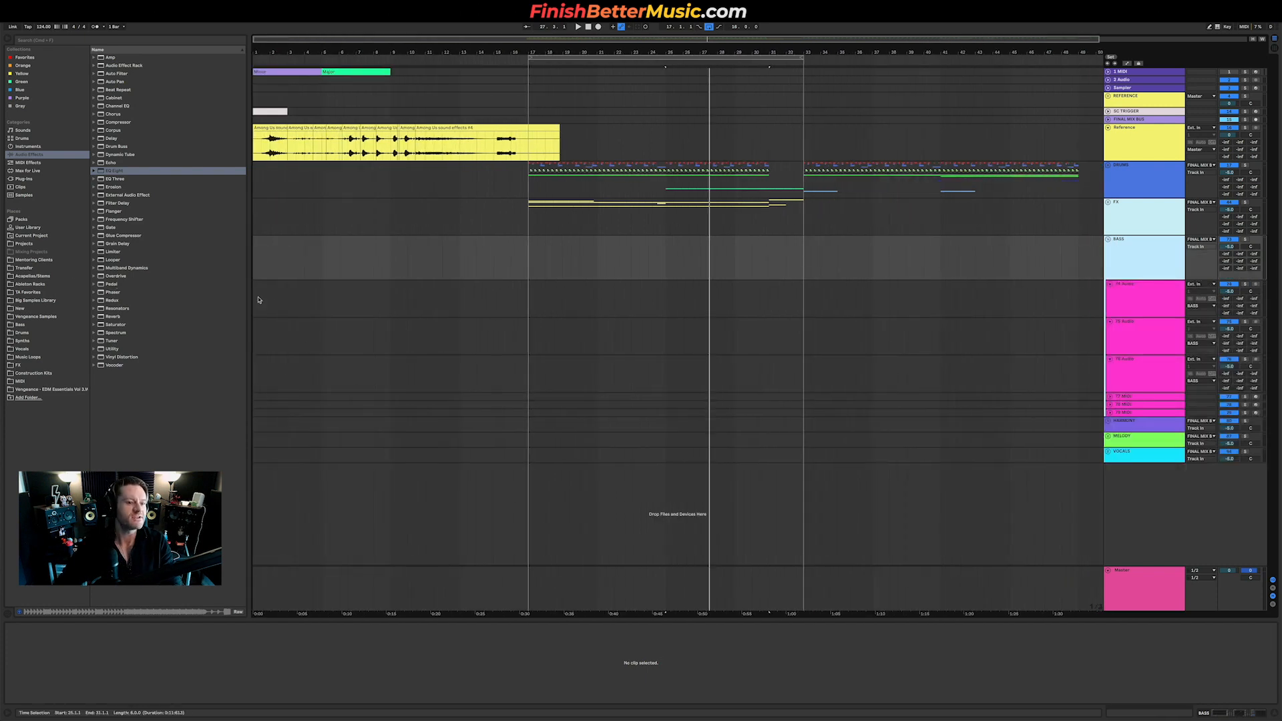
pyautogui.moveTo(1137, 397); pyautogui.dragTo(1137, 296)
pyautogui.click(1109, 284)
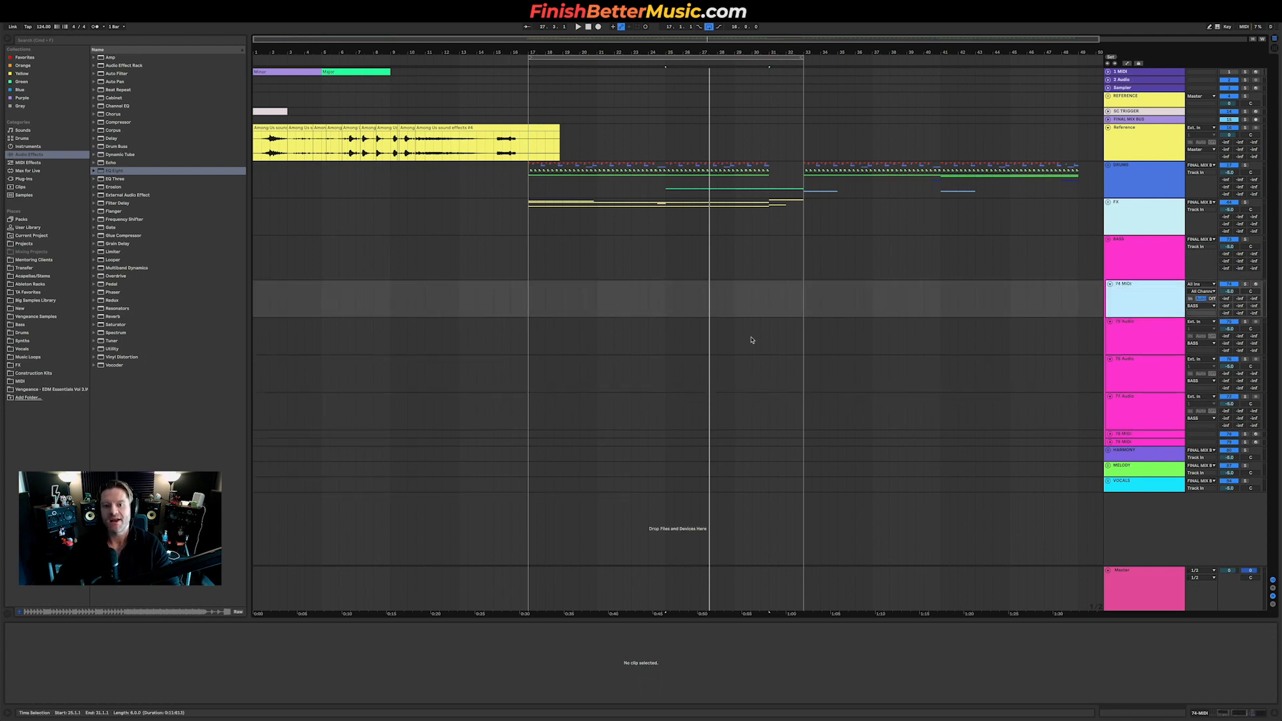
# Set the loop over bars 33 to 49 and place the purple Minor clip at bar 33 on the bass MIDI track.
pyautogui.click(844, 189)
pyautogui.moveTo(727, 58); pyautogui.dragTo(934, 65)
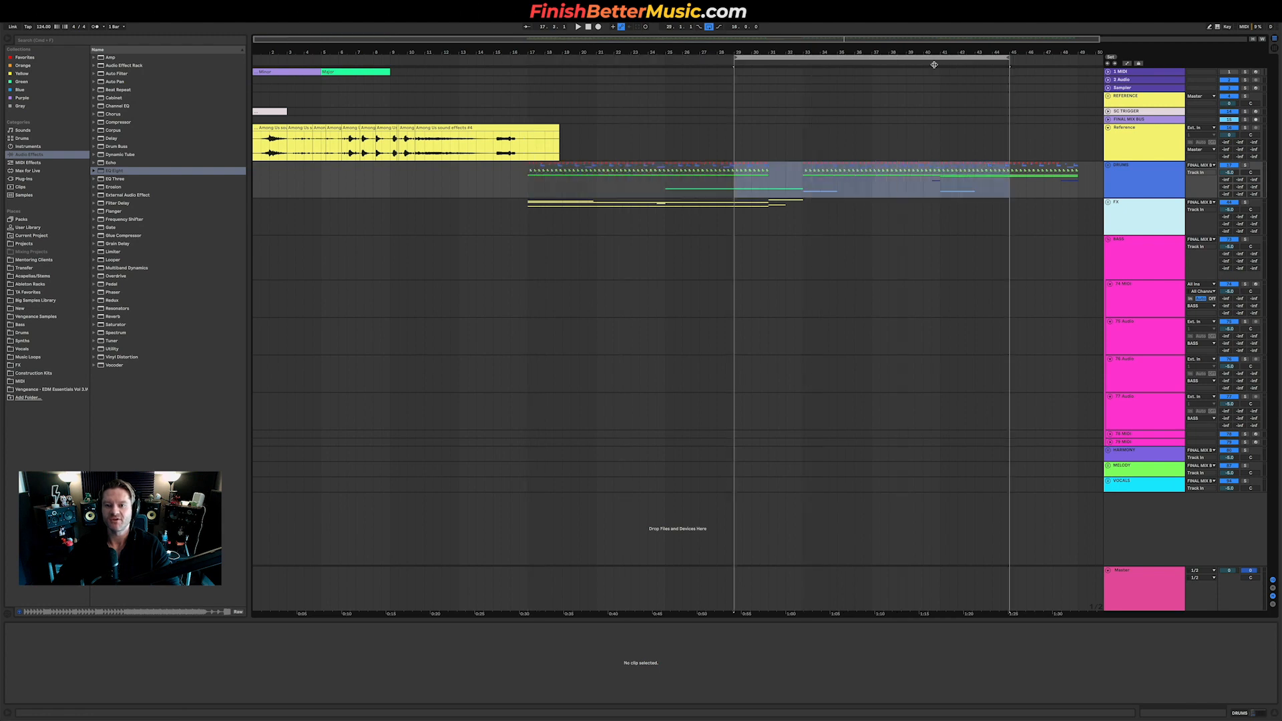
pyautogui.click(1113, 293)
pyautogui.moveTo(284, 71); pyautogui.dragTo(829, 287)
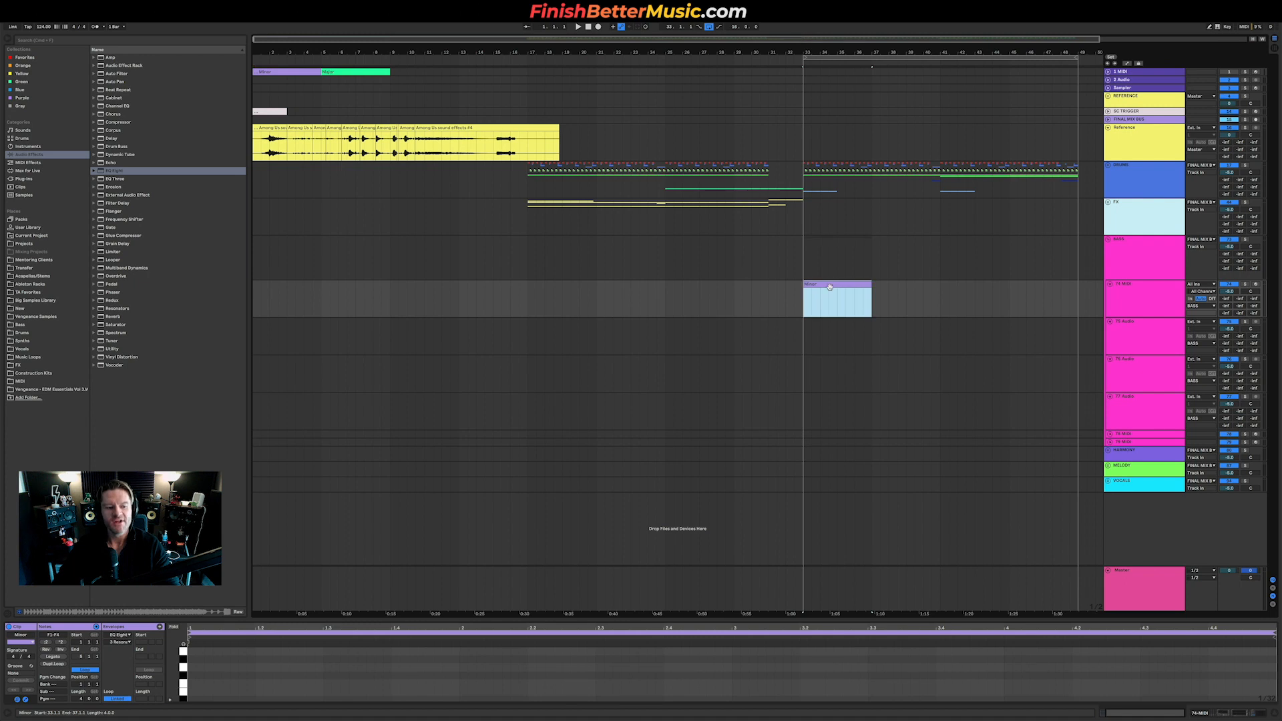
# Load the Serum plug-in as the bass MIDI track's instrument, ahead of the Saturator.
pyautogui.hotkey('shift', 'Tab')
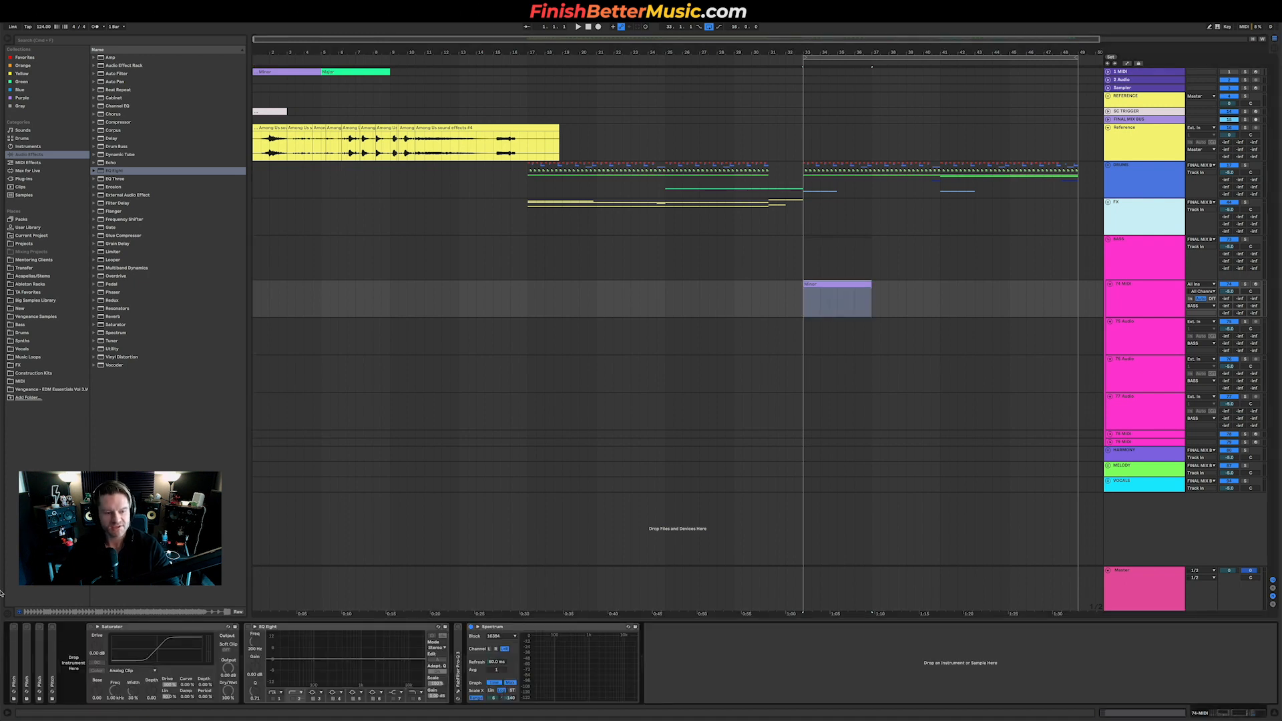
pyautogui.click(25, 179)
pyautogui.click(131, 66)
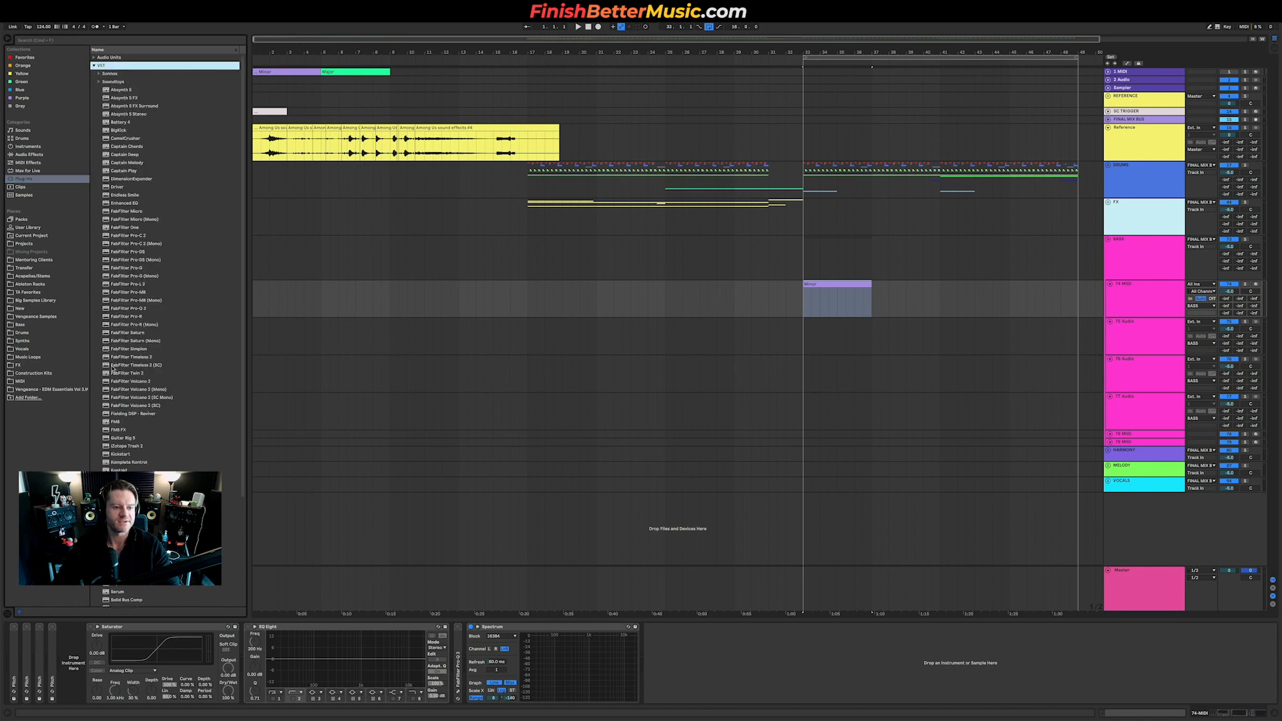
pyautogui.scroll(-5, 155, 413)
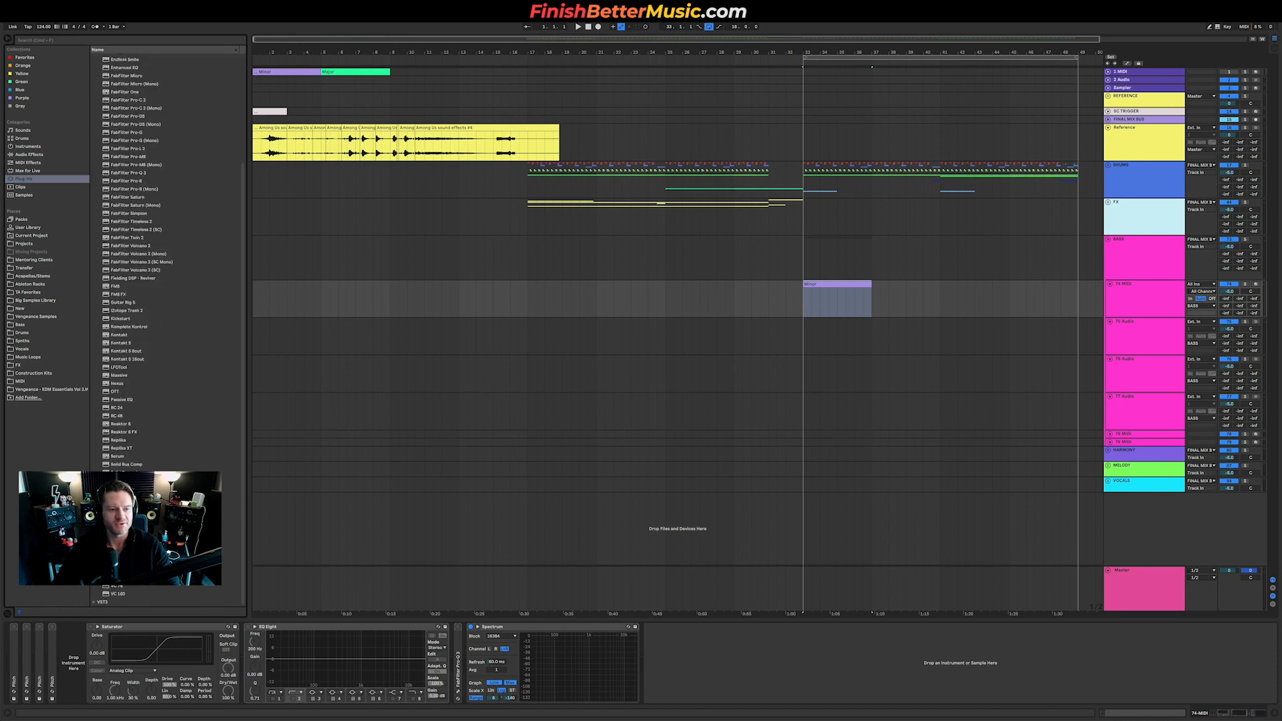
pyautogui.moveTo(117, 456); pyautogui.dragTo(103, 682)
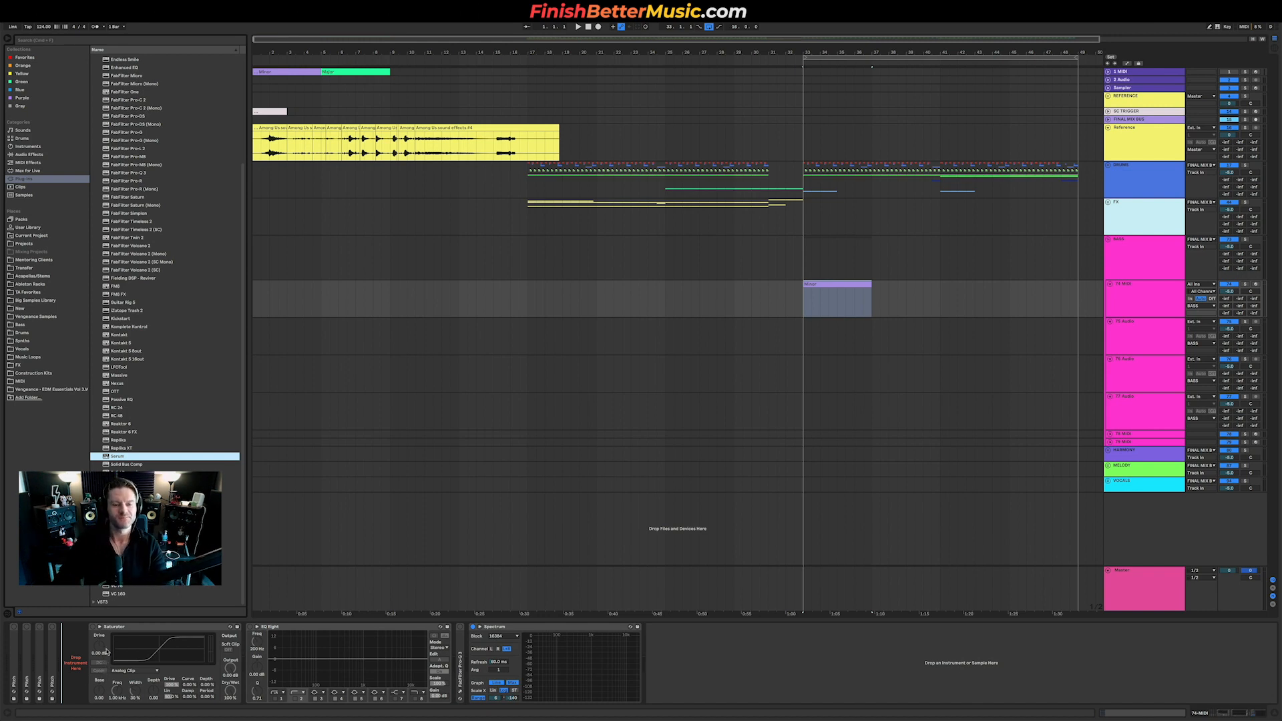
pyautogui.moveTo(105, 650); pyautogui.dragTo(107, 651)
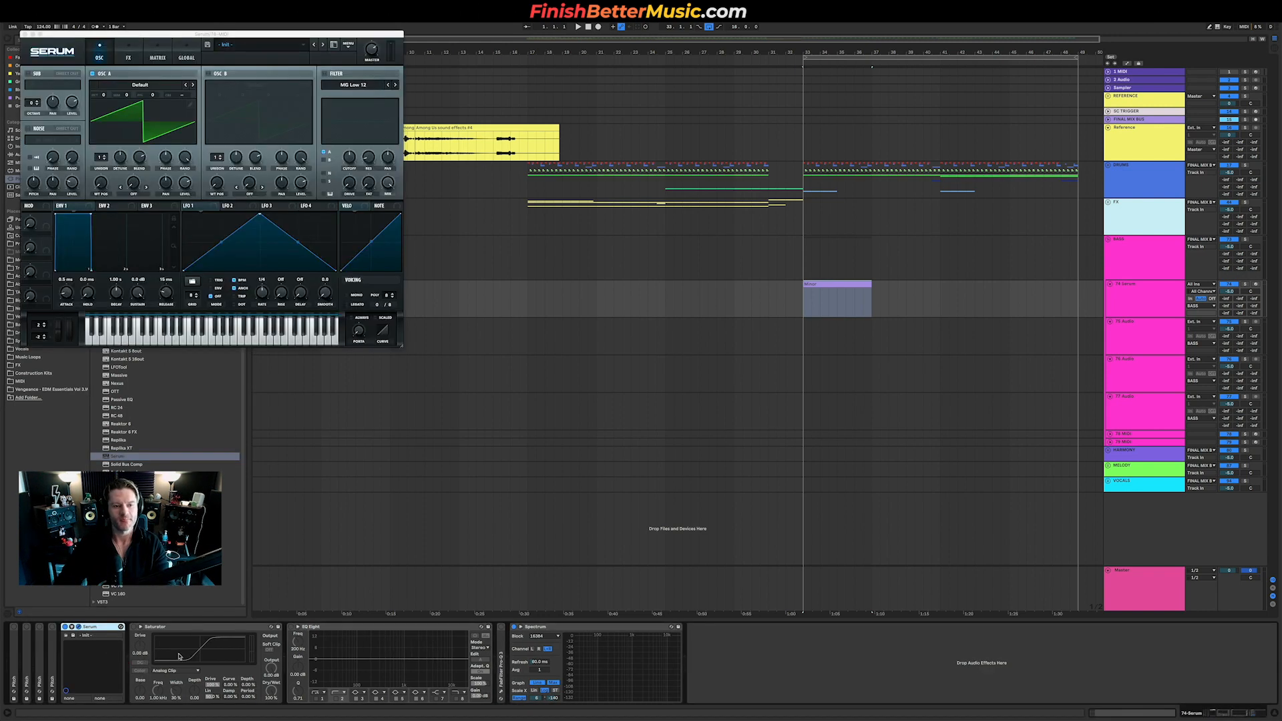
# Load the XLNT-BS CL TR808 - My Mind preset from the XLNT-Technically House Serum Presets into Serum.
pyautogui.click(246, 48)
pyautogui.moveTo(296, 155)
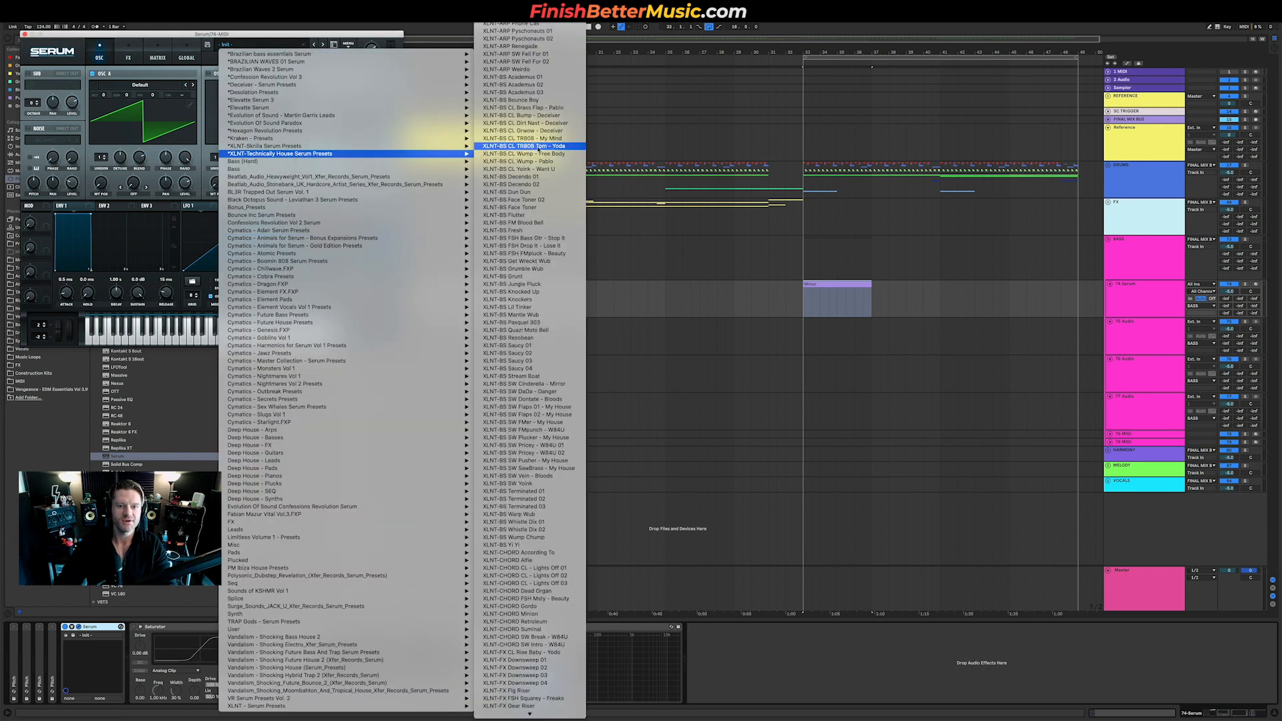
pyautogui.click(545, 139)
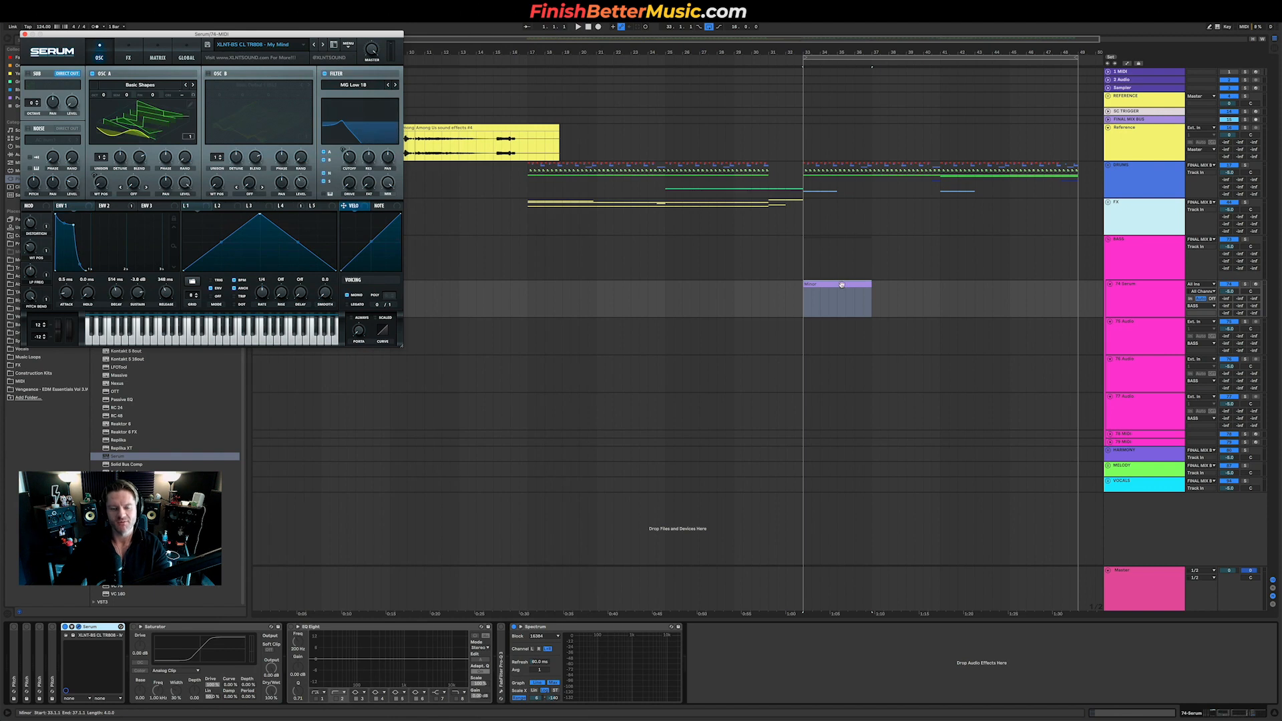
# Open the Minor clip's notes on the Serum bass track and enlarge the MIDI editor.
pyautogui.doubleClick(838, 285)
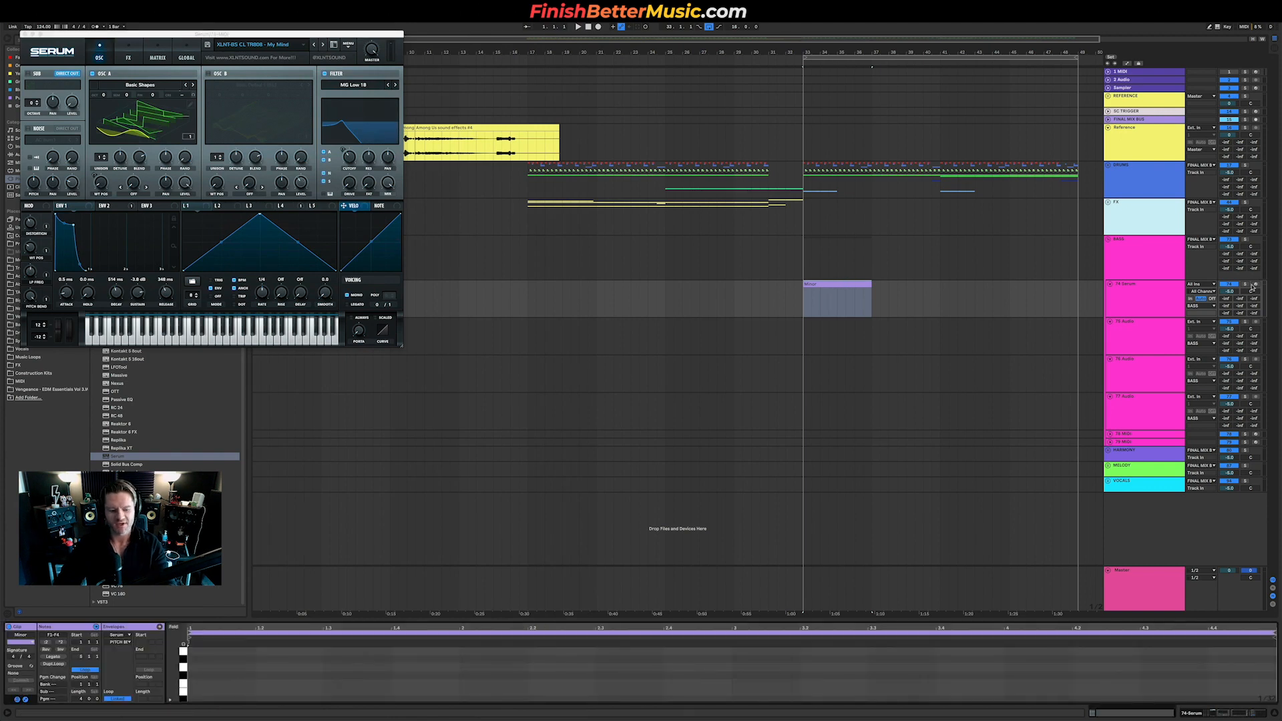
pyautogui.click(1139, 290)
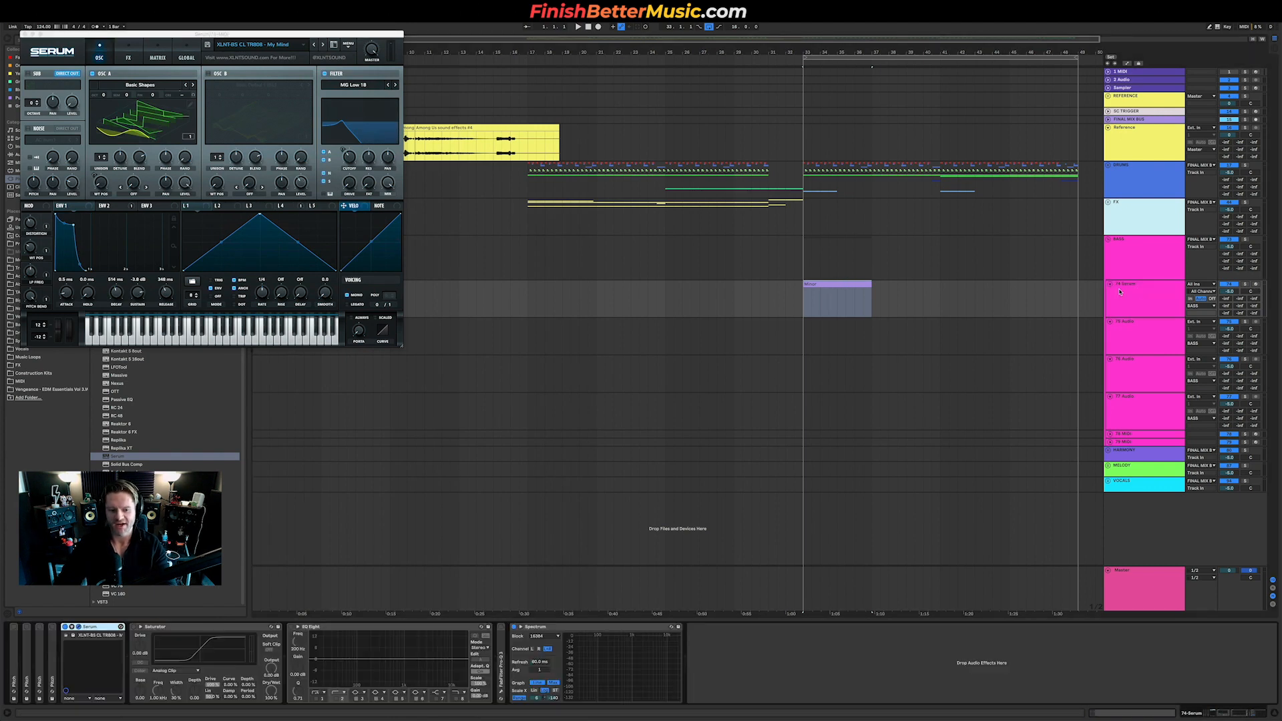
pyautogui.hotkey('shift', 'Tab')
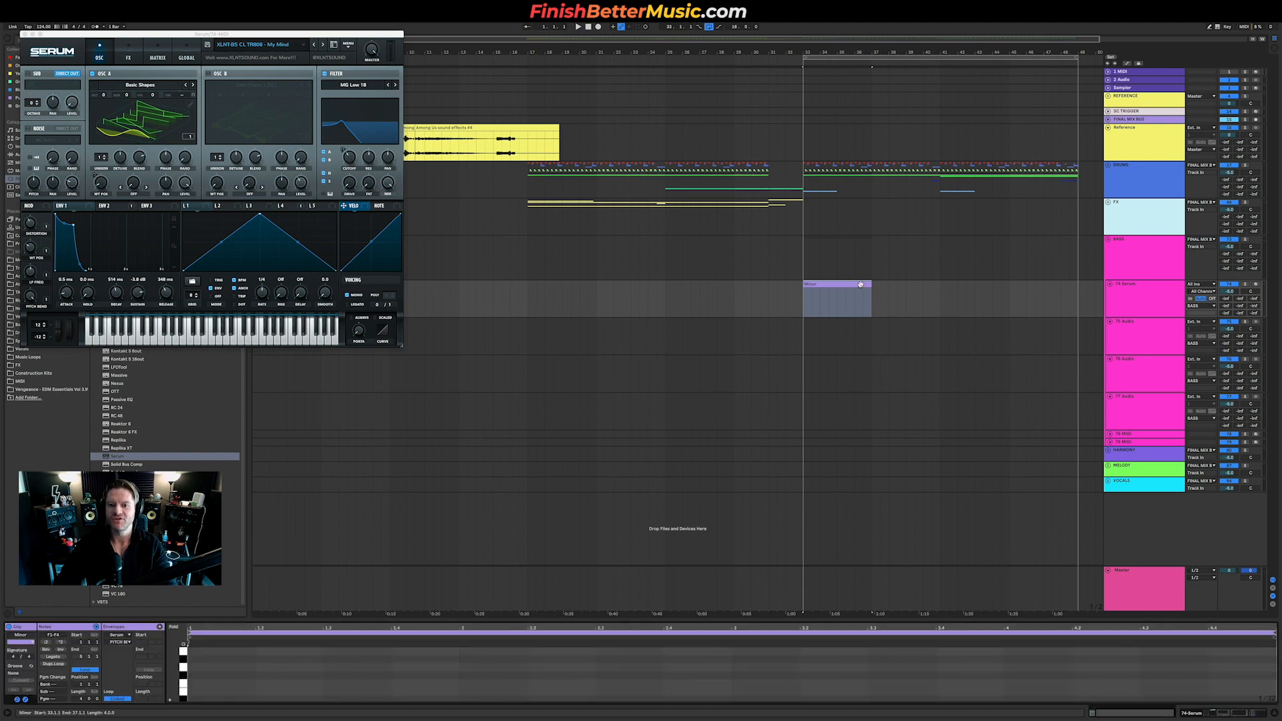
pyautogui.moveTo(698, 621); pyautogui.dragTo(717, 398)
pyautogui.click(114, 630)
pyautogui.press('super+a')
# Place a one-beat F2 note at the start of the clip and fold the piano roll to the keys in use.
pyautogui.hscroll(-2, 260, 590)
pyautogui.hscroll(-1, 316, 587)
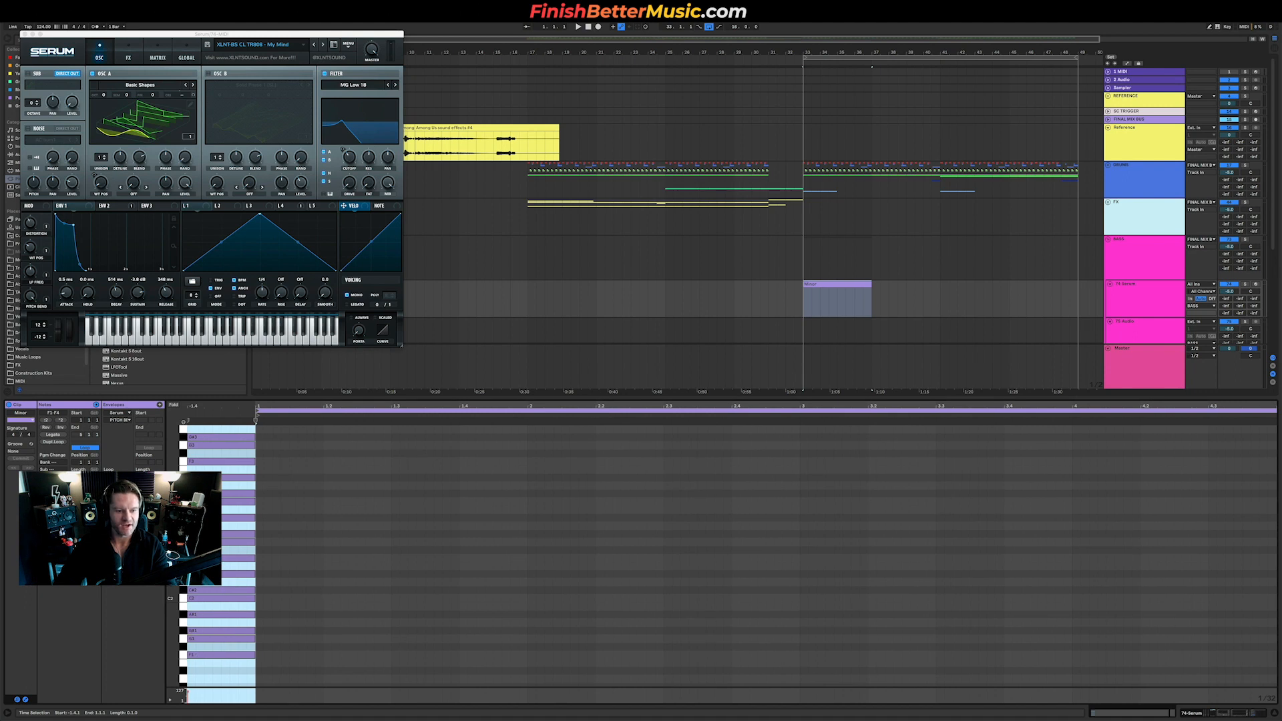
pyautogui.scroll(-2, 316, 588)
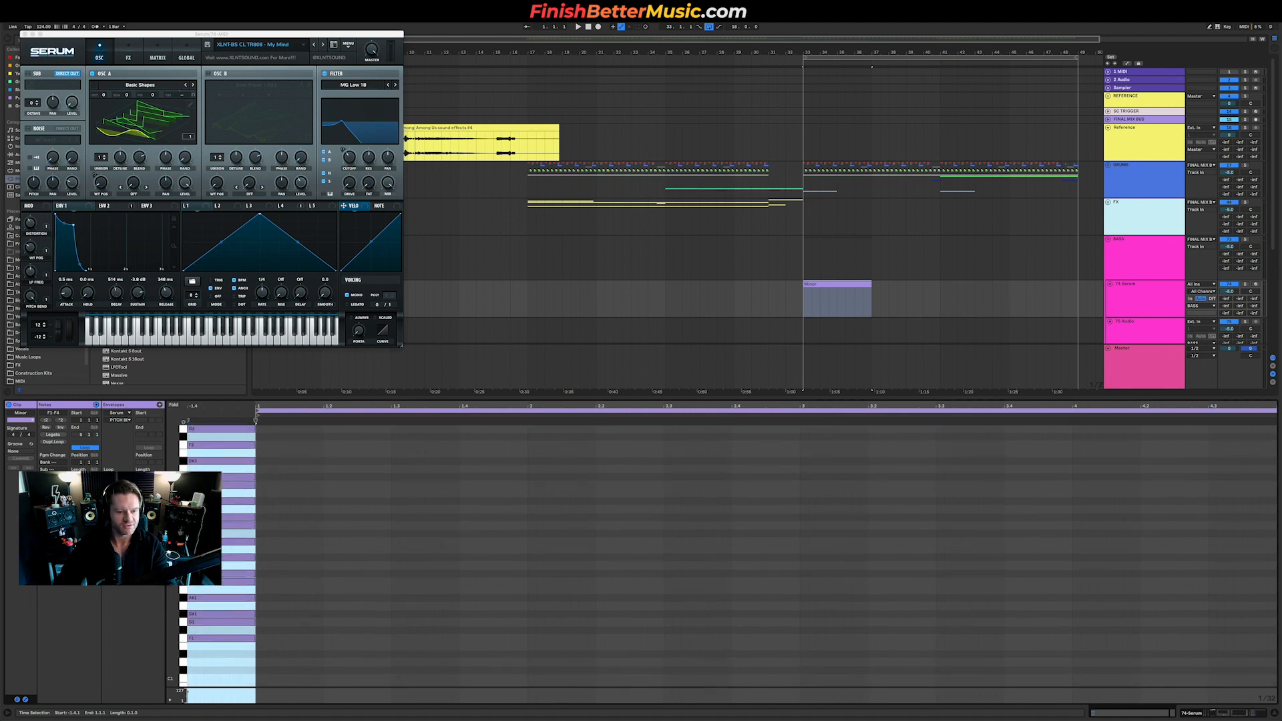
pyautogui.doubleClick(307, 542)
pyautogui.moveTo(307, 545); pyautogui.dragTo(277, 549)
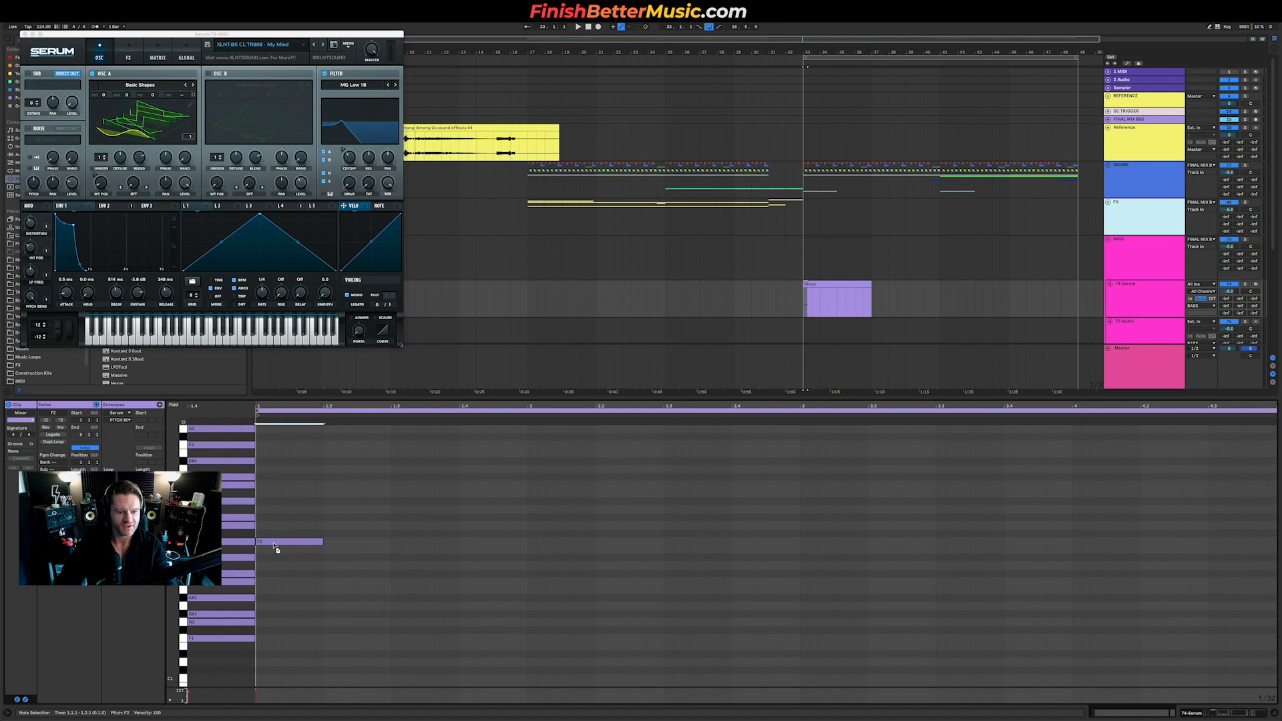
pyautogui.click(173, 408)
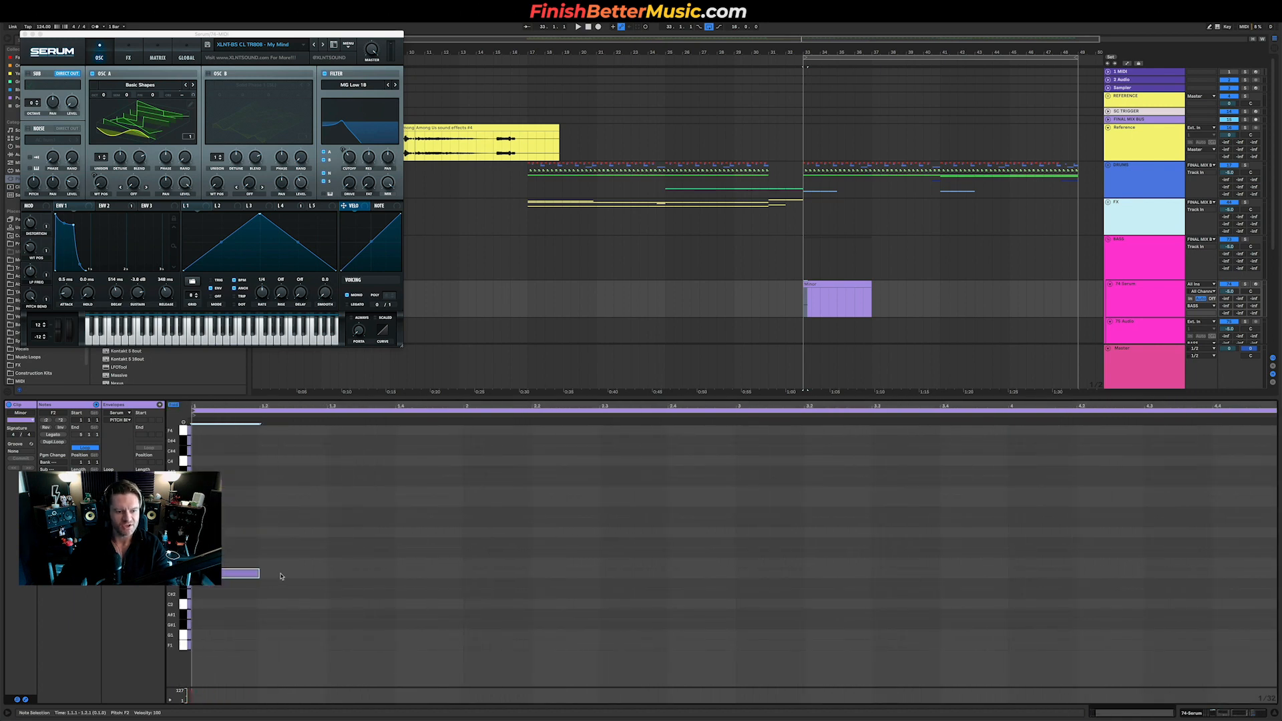
# Extend the bass pattern from 1.2.4 with a sixteenth F2, two eighth F2 notes, an eighth G2 and a closing eighth F2.
pyautogui.moveTo(241, 577); pyautogui.dragTo(378, 578)
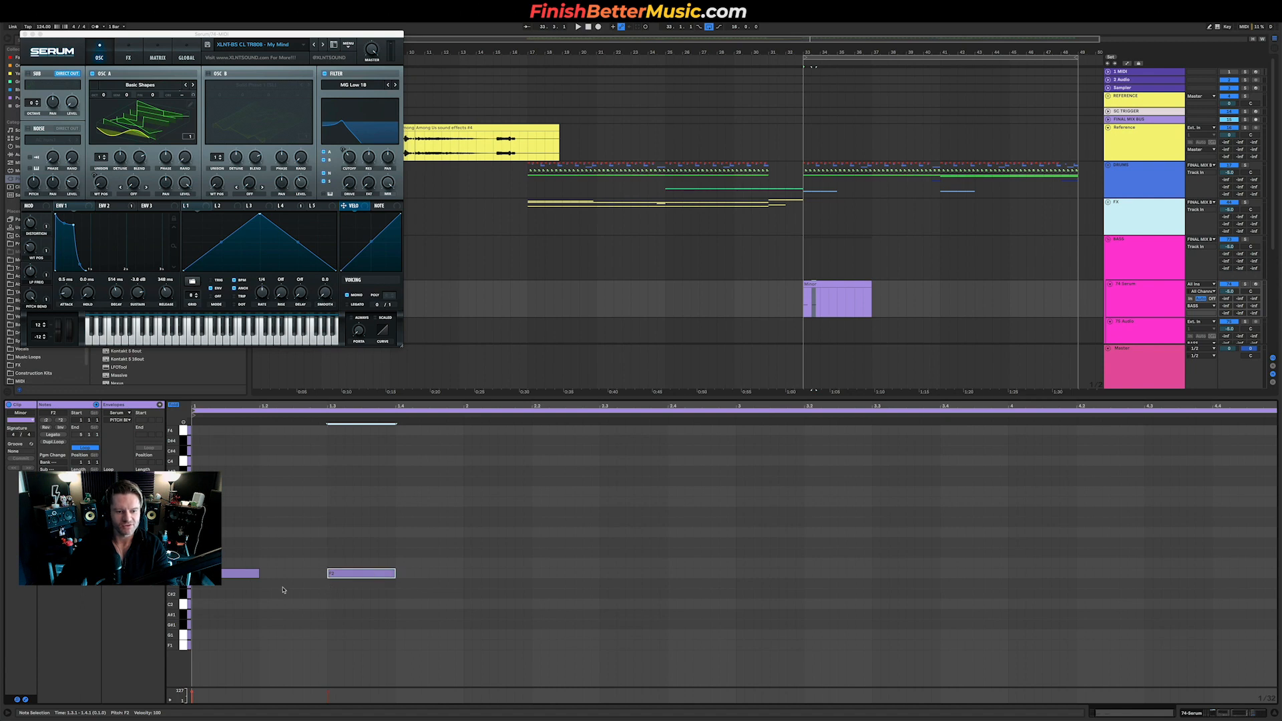
pyautogui.scroll(2, 283, 590)
pyautogui.moveTo(371, 576)
pyautogui.mouseDown()
pyautogui.moveTo(323, 578)
pyautogui.moveTo(348, 575)
pyautogui.mouseUp()
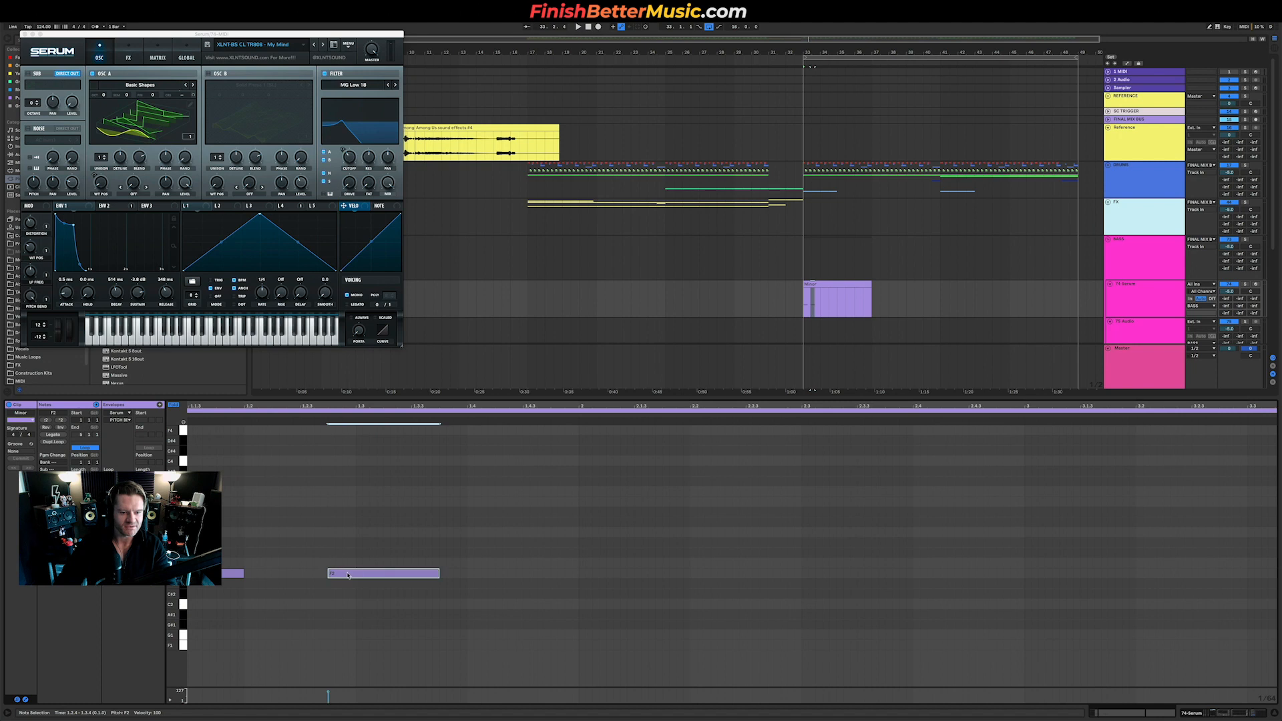
pyautogui.moveTo(440, 572); pyautogui.dragTo(563, 568)
pyautogui.moveTo(478, 579); pyautogui.dragTo(430, 578)
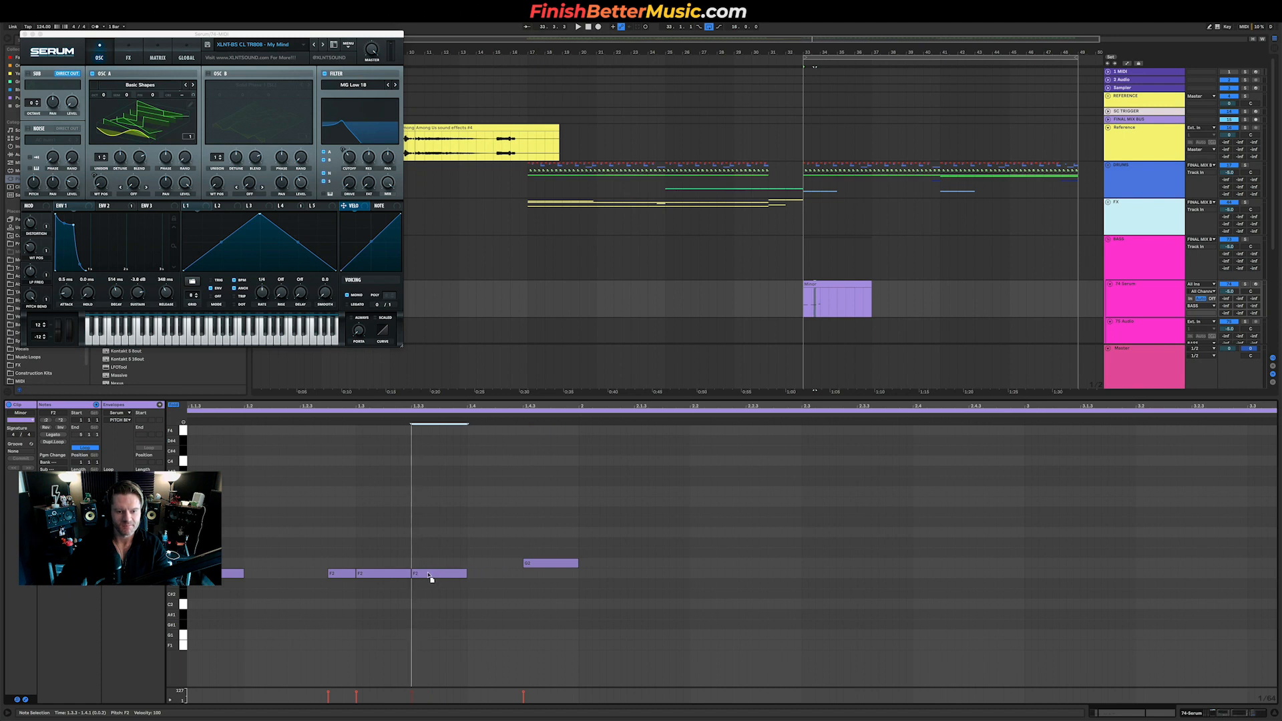
pyautogui.moveTo(546, 565)
pyautogui.mouseDown()
pyautogui.moveTo(491, 565)
pyautogui.moveTo(545, 582)
pyautogui.moveTo(545, 571)
pyautogui.mouseUp()
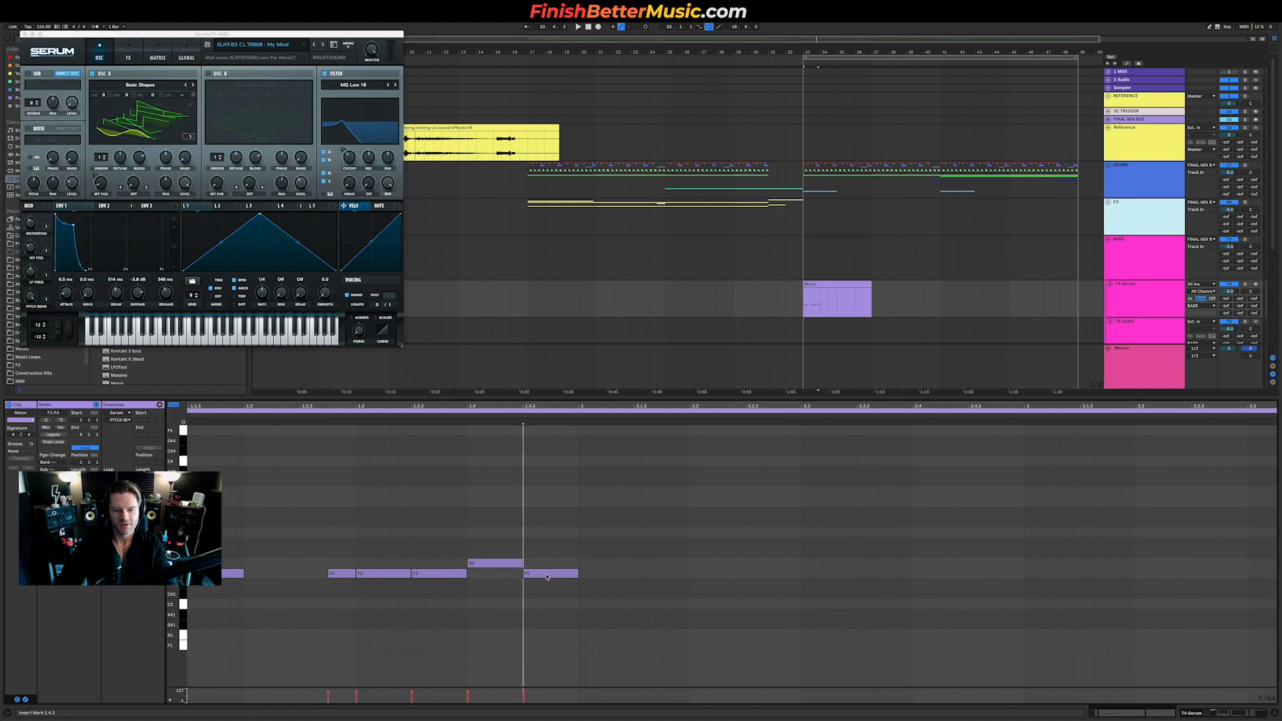
# Play back the bass pattern, shorten the opening F2 note and move the remaining notes one beat earlier.
pyautogui.press('space')
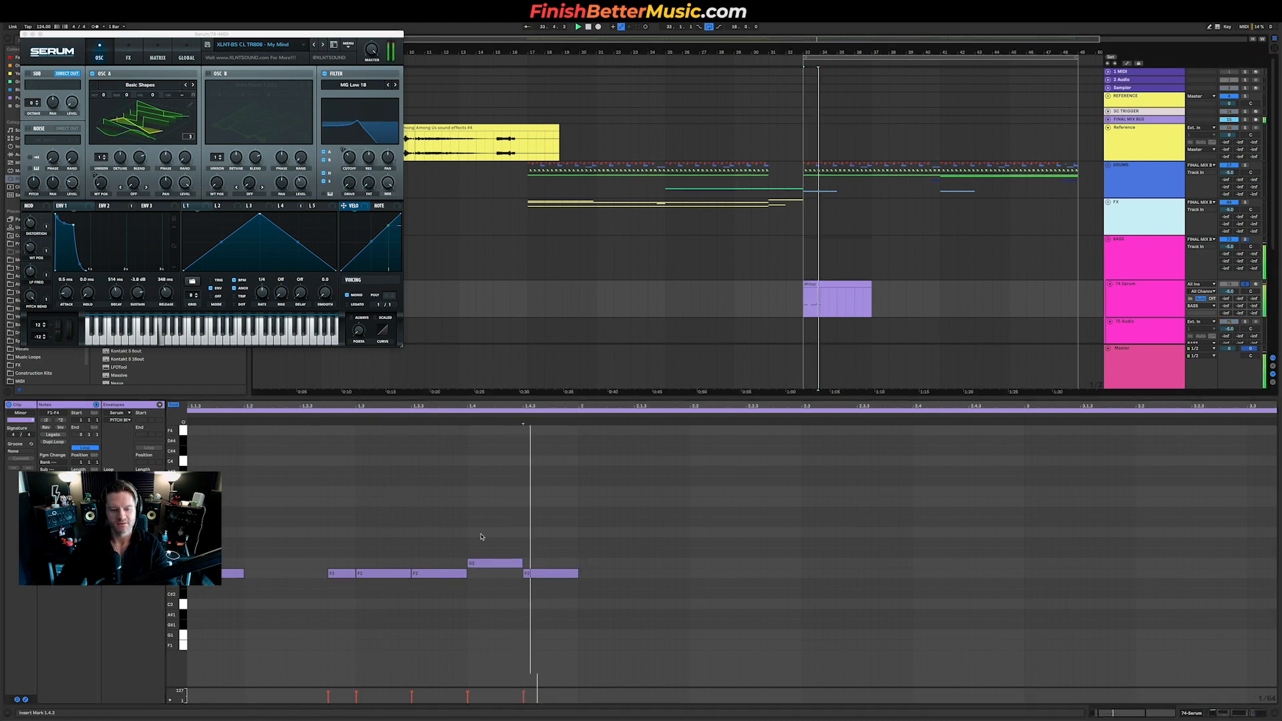
pyautogui.click(254, 581)
pyautogui.press('space')
pyautogui.hscroll(-3, 257, 570)
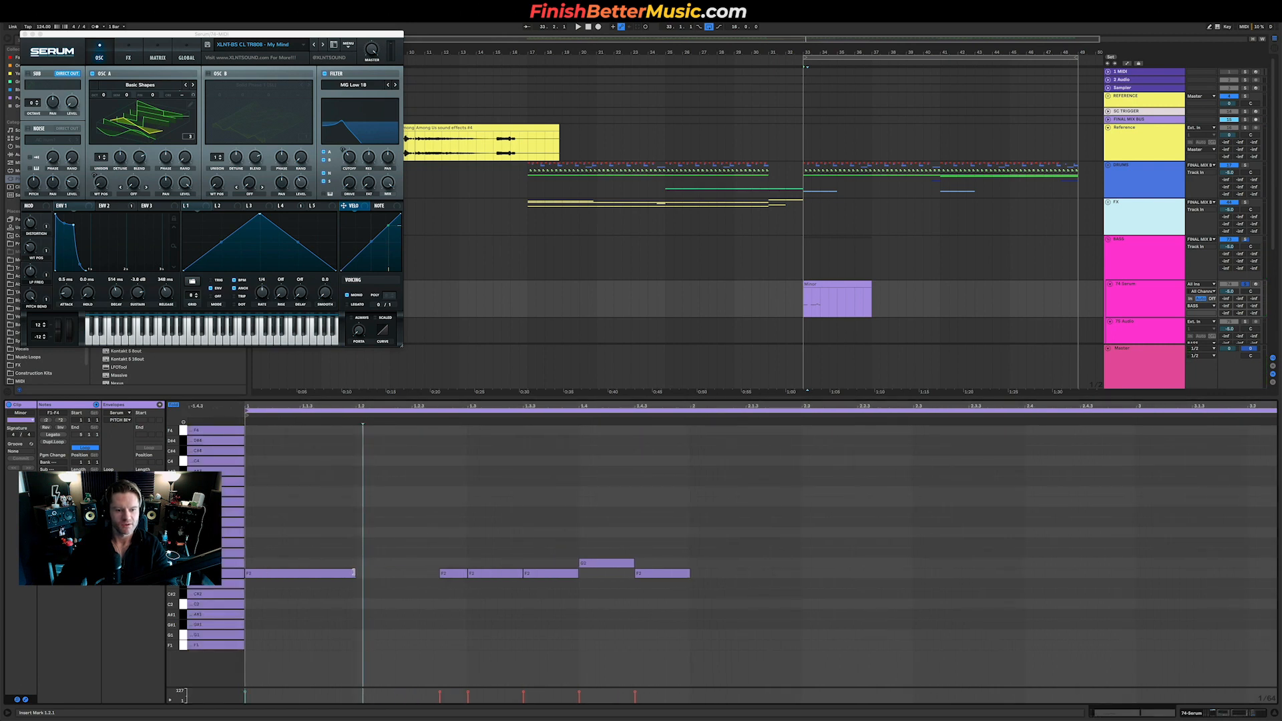
pyautogui.moveTo(341, 573); pyautogui.dragTo(322, 572)
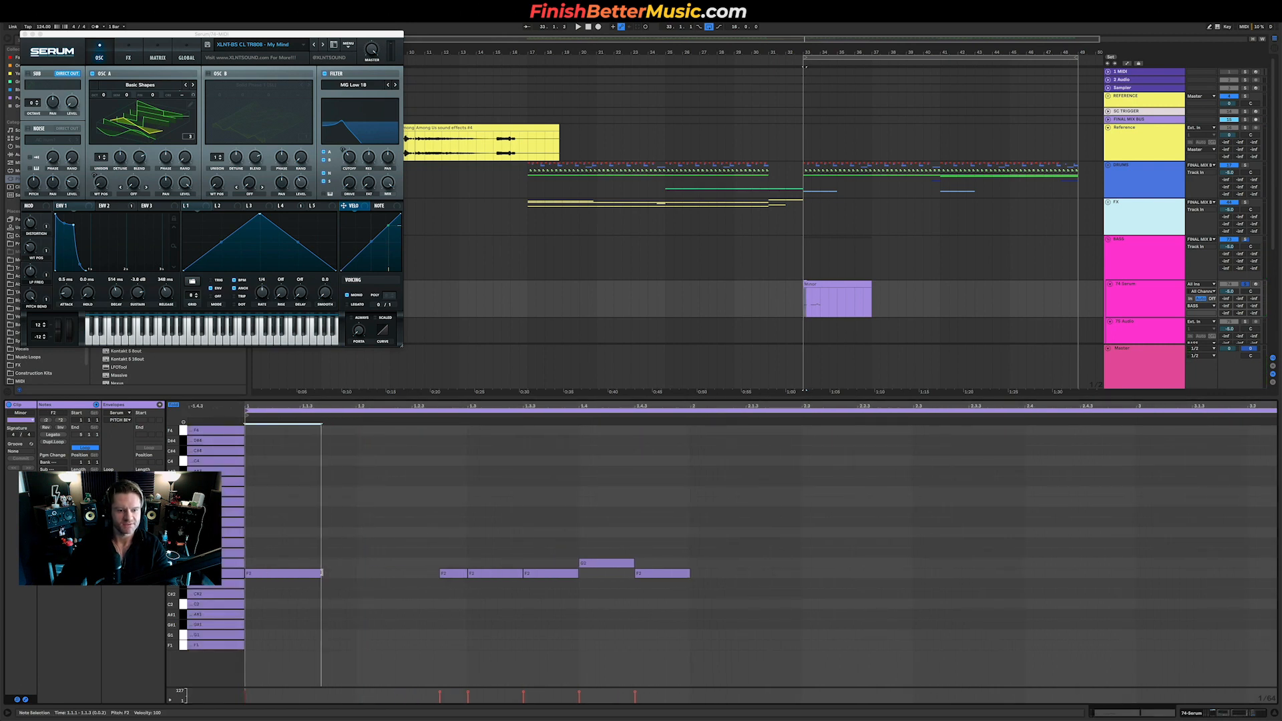
pyautogui.moveTo(449, 552); pyautogui.dragTo(678, 609)
pyautogui.moveTo(451, 574); pyautogui.dragTo(339, 574)
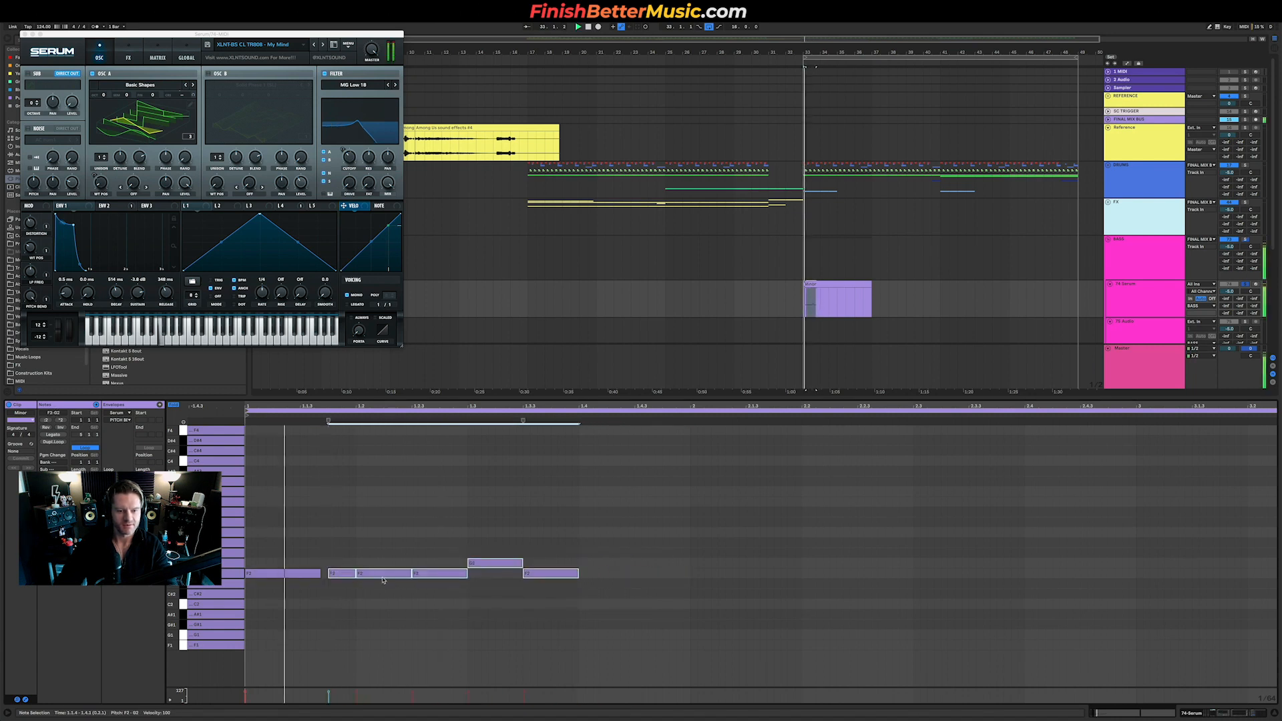
# Shift the pattern's last three notes, F2, G2 and F2, an eighth note later while listening to the loop.
pyautogui.doubleClick(441, 573)
pyautogui.press('space')
pyautogui.moveTo(495, 563); pyautogui.dragTo(553, 569)
pyautogui.doubleClick(587, 574)
pyautogui.hotkey('shift', 'Tab')
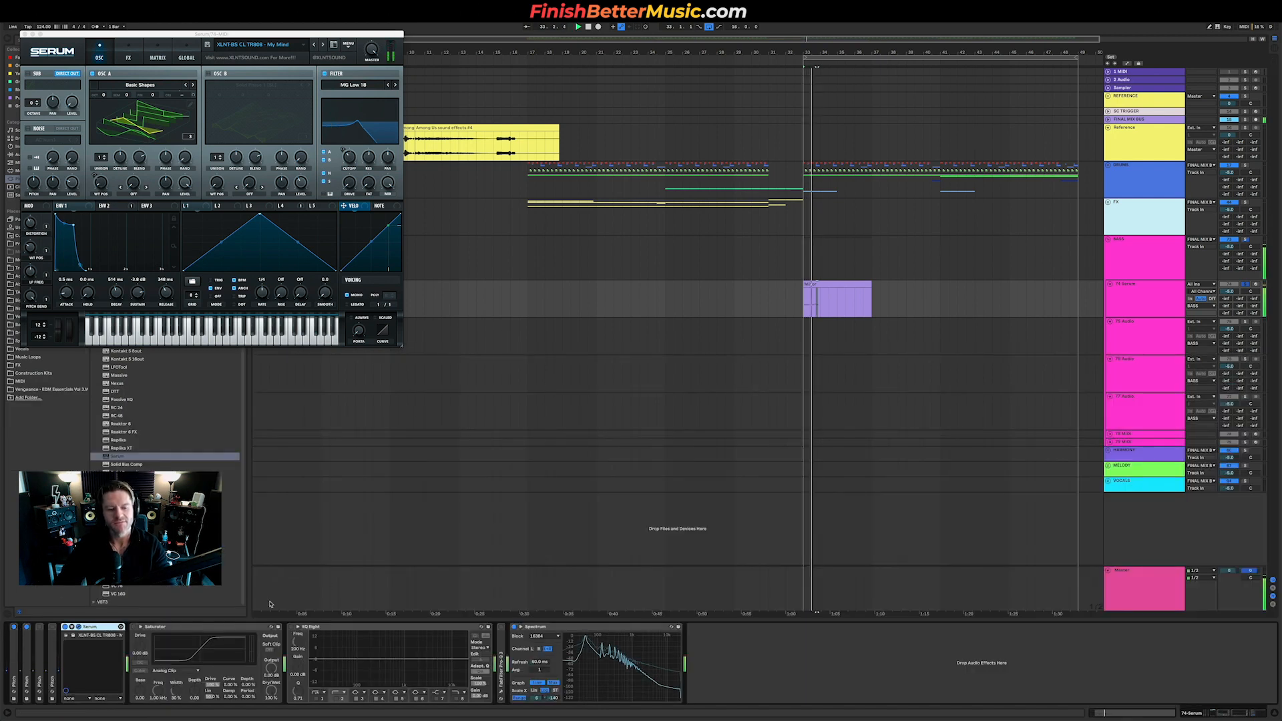
pyautogui.hotkey('shift', 'Tab')
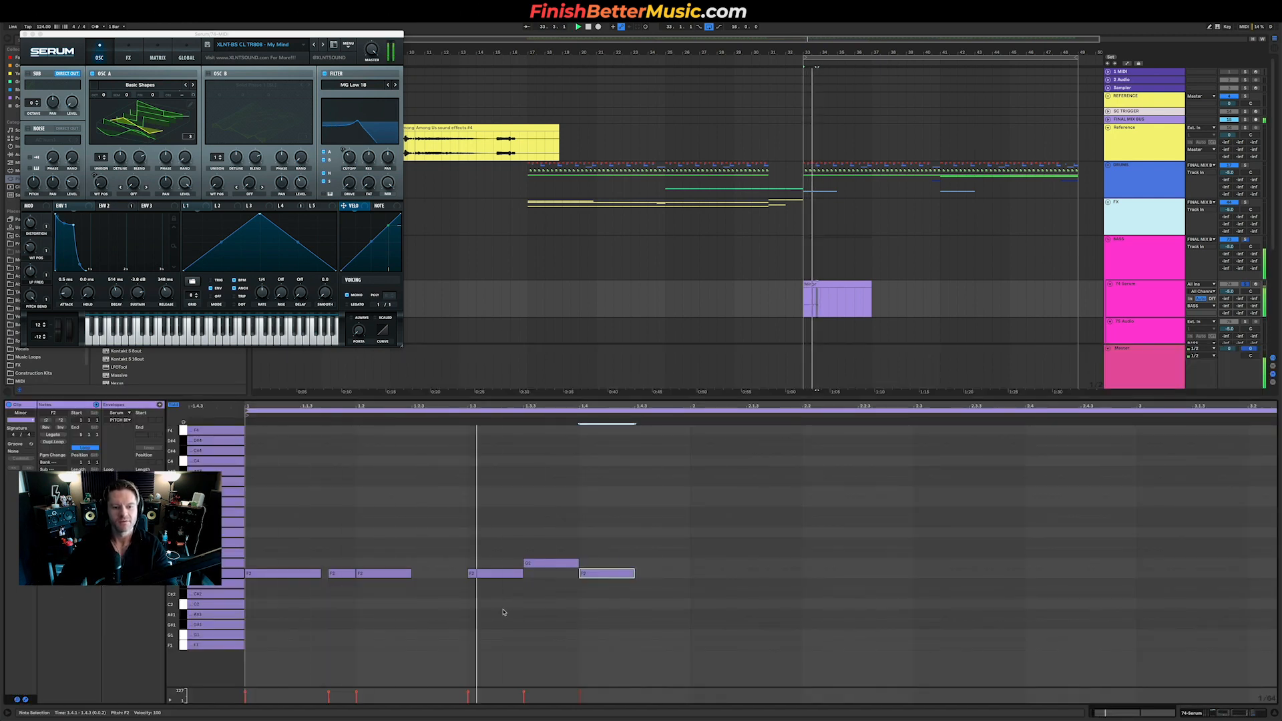
# Move the third F2 note an eighth note later to meet the following F2, and play back the pattern.
pyautogui.click(412, 579)
pyautogui.moveTo(390, 577); pyautogui.dragTo(440, 578)
pyautogui.hotkey('ctrl', 'z')
pyautogui.press('space')
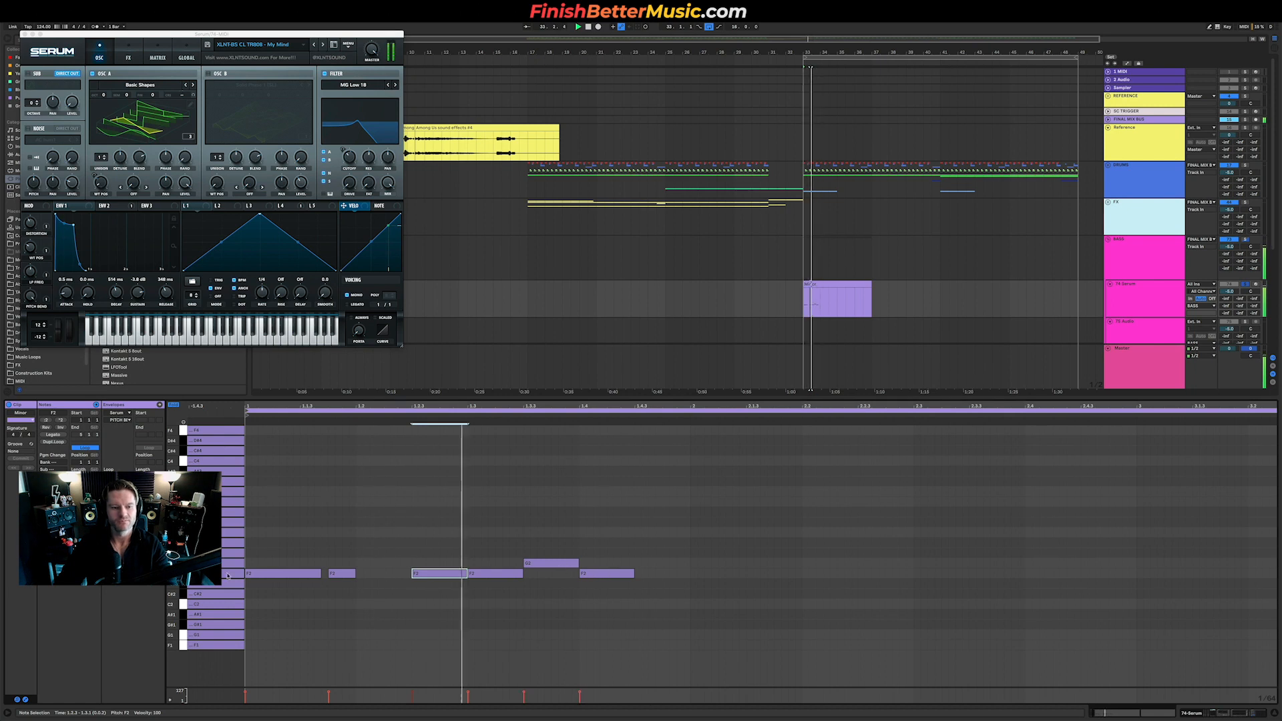
# Lower the G2 note in the bass pattern by a semitone to F#2.
pyautogui.click(174, 406)
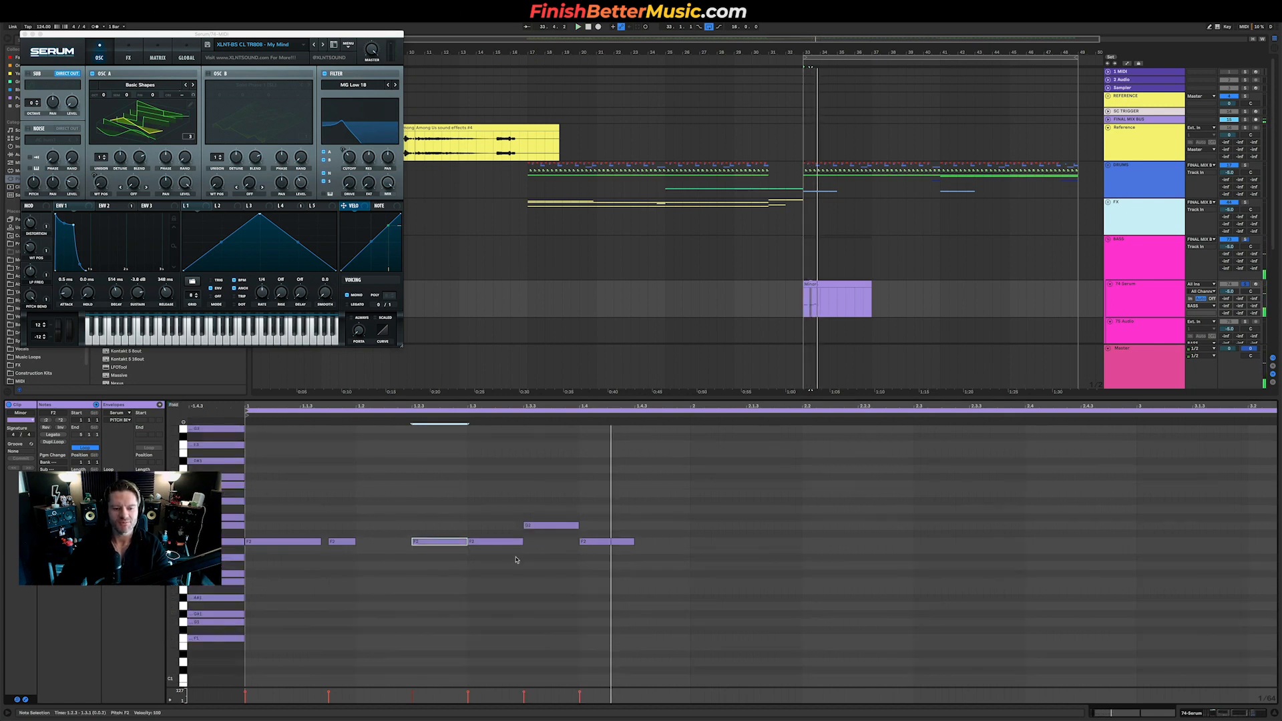
pyautogui.scroll(3, 516, 559)
pyautogui.click(572, 527)
pyautogui.press('Down')
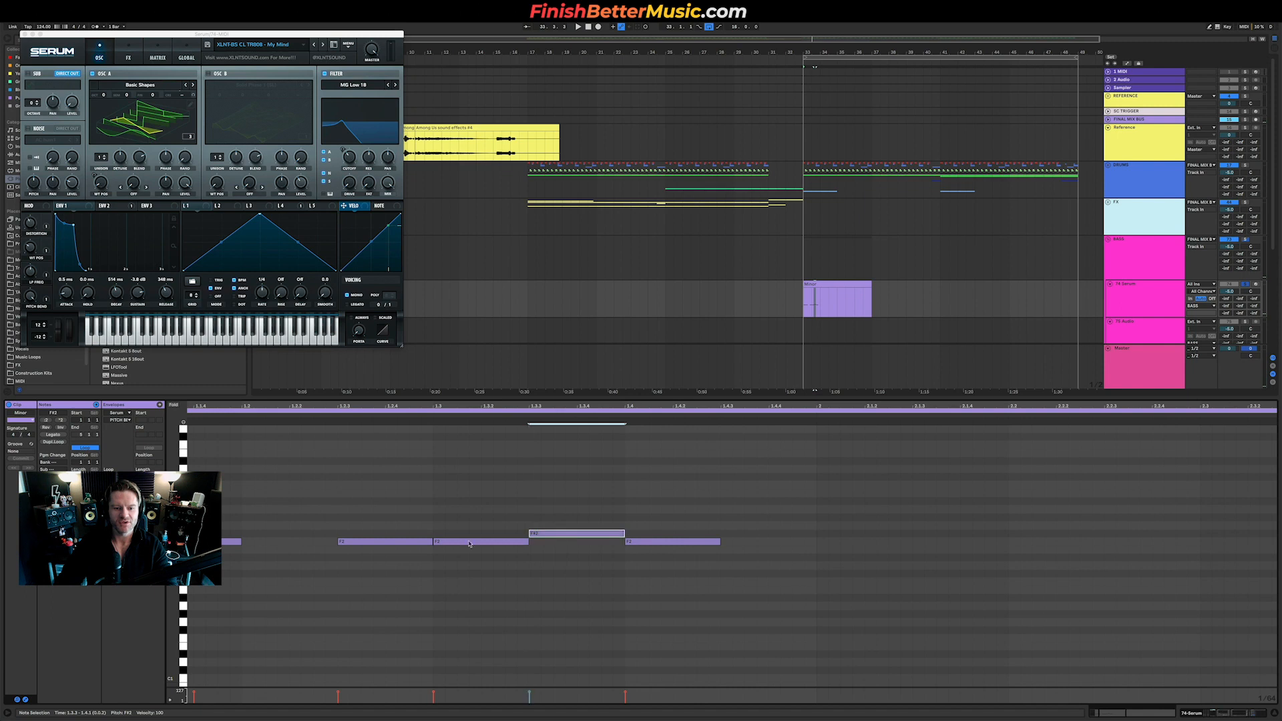
pyautogui.click(175, 406)
pyautogui.scroll(-4, 396, 521)
# Lengthen the closing F2 note to a quarter and the second F2 note to an eighth while listening to the pattern.
pyautogui.press('space')
pyautogui.press('space')
pyautogui.moveTo(500, 583); pyautogui.dragTo(530, 583)
pyautogui.press('space')
pyautogui.moveTo(326, 583)
pyautogui.mouseDown()
pyautogui.moveTo(361, 583)
pyautogui.moveTo(344, 583)
pyautogui.mouseUp()
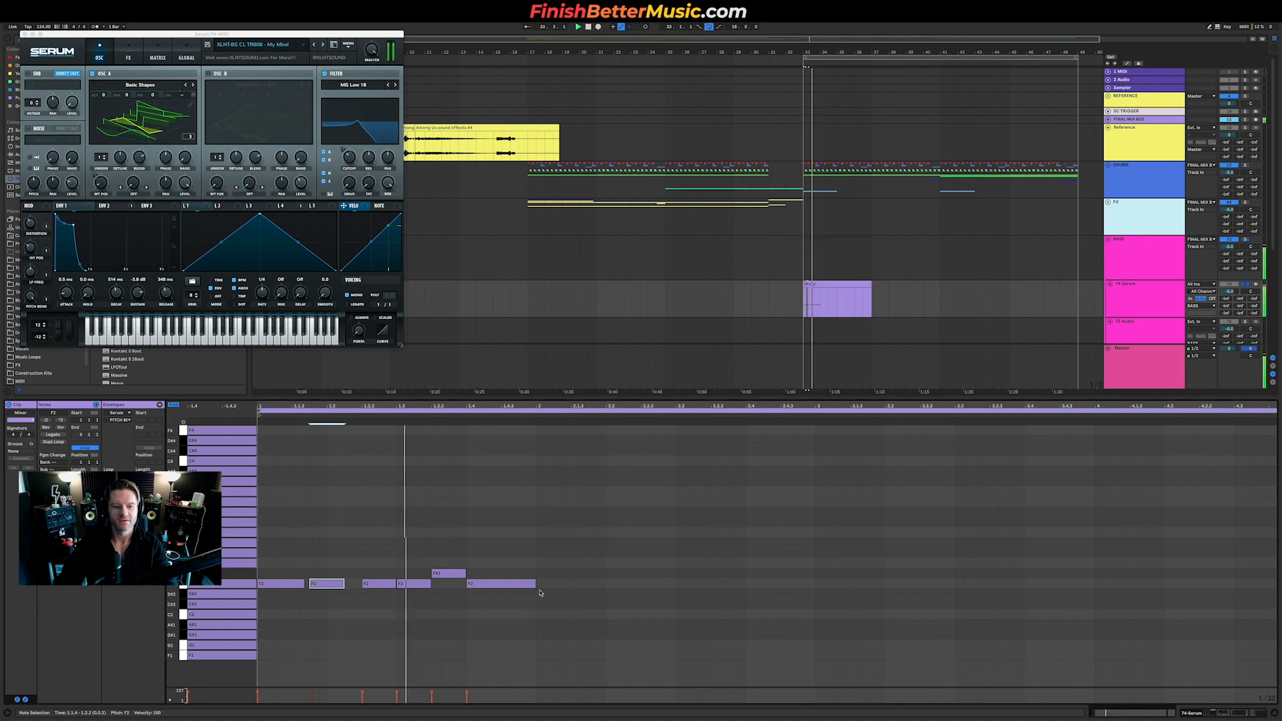
# Shorten the closing F2 note to an eighth and copy the one-bar bass pattern into bars 2, 3 and 4.
pyautogui.moveTo(533, 583); pyautogui.dragTo(257, 592)
pyautogui.hotkey('ctrl', 'd')
pyautogui.moveTo(565, 587); pyautogui.dragTo(843, 585)
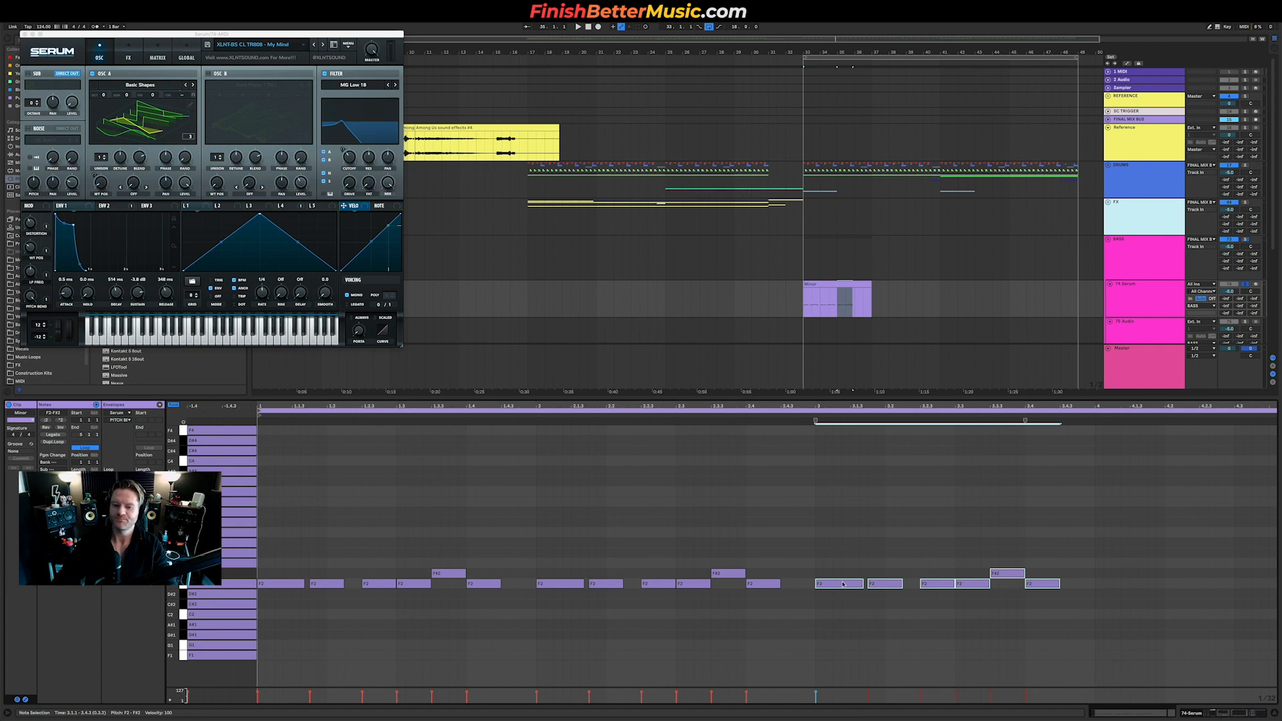
pyautogui.moveTo(862, 590); pyautogui.dragTo(1135, 591)
# Extend the SC TRIGGER clip to the end of the drop and play back the bass clip with the drums.
pyautogui.click(1128, 257)
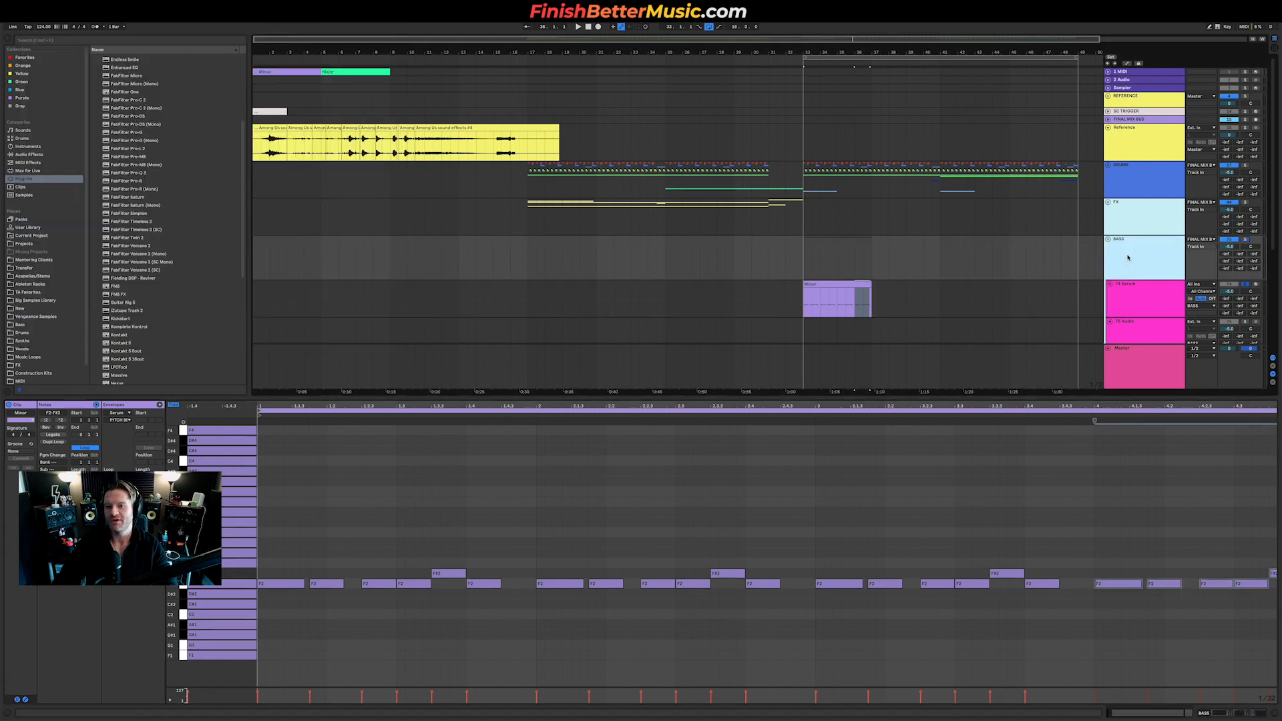
pyautogui.moveTo(287, 111); pyautogui.dragTo(1073, 104)
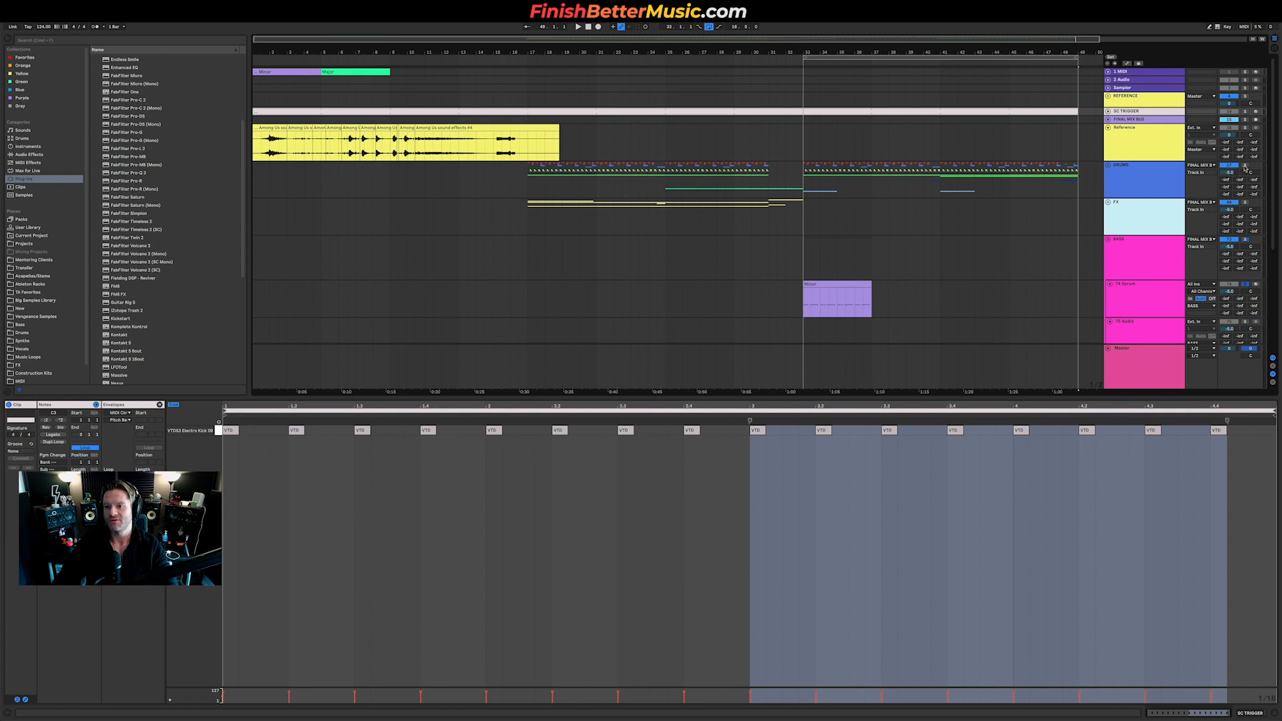
pyautogui.click(835, 294)
pyautogui.press('space')
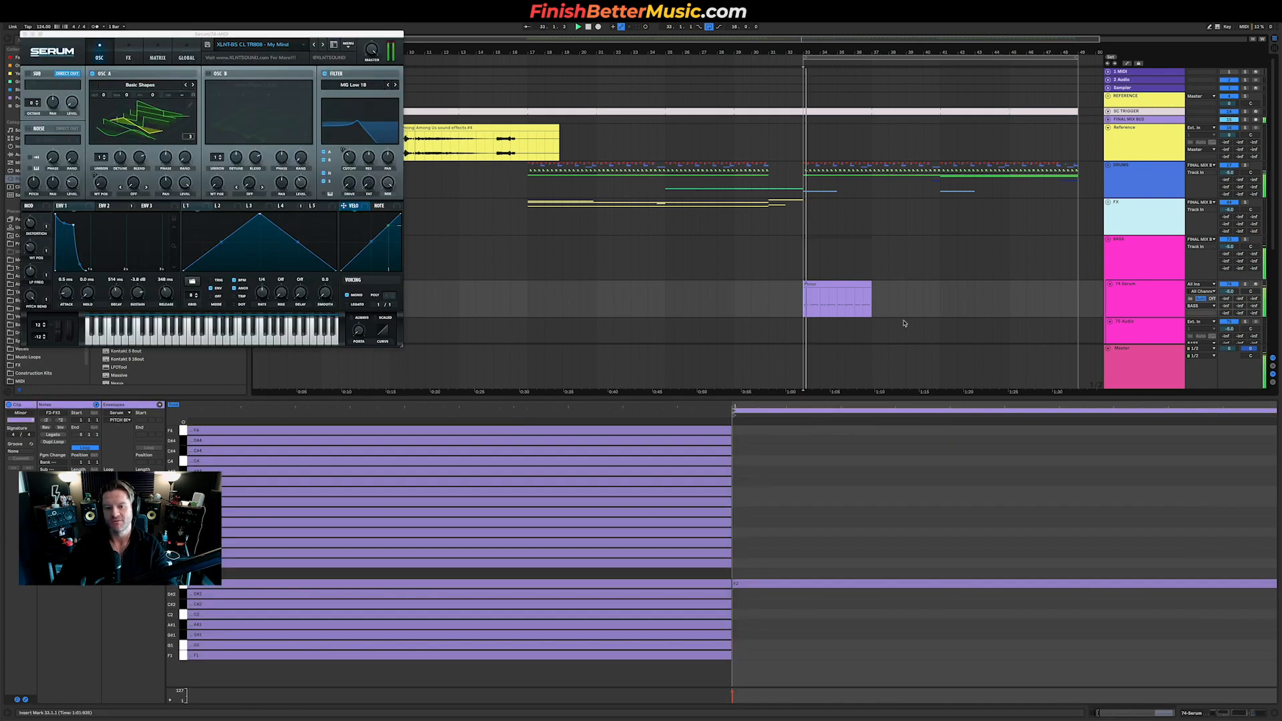
# Show the BASS group's effect chain and play back the drop through it.
pyautogui.click(833, 286)
pyautogui.click(833, 286)
pyautogui.press('space')
pyautogui.doubleClick(1122, 266)
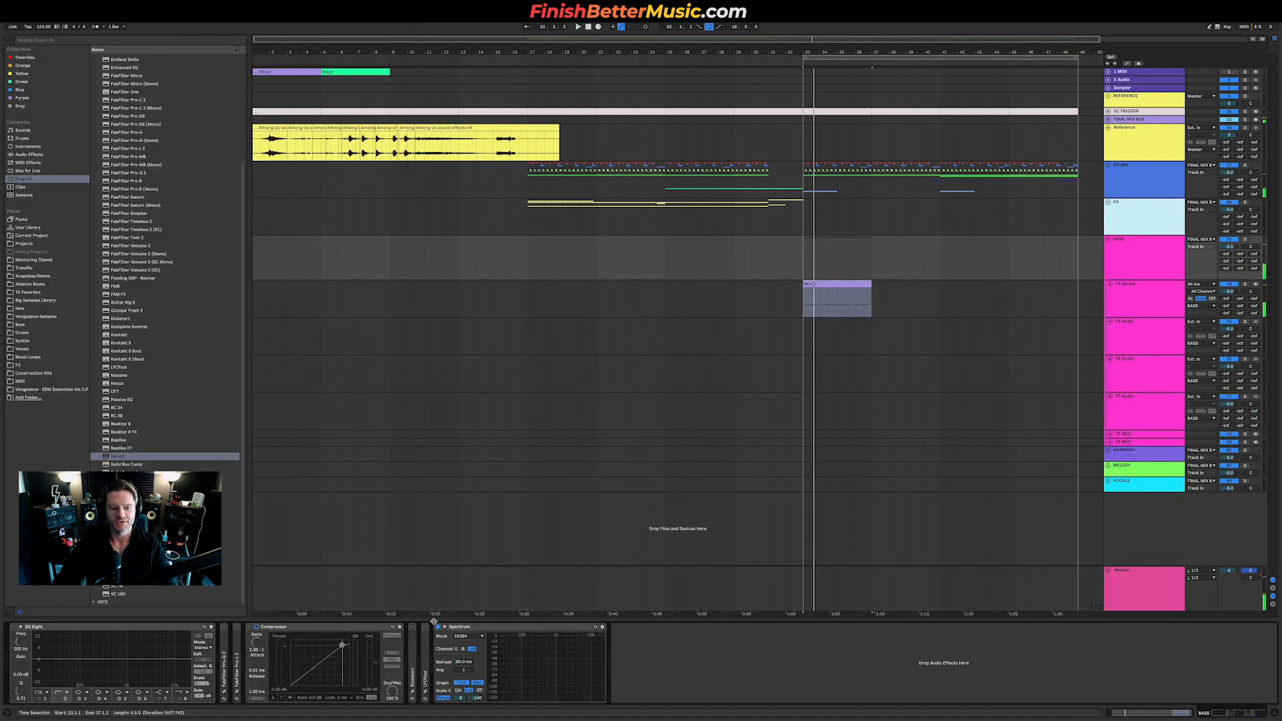
pyautogui.press('space')
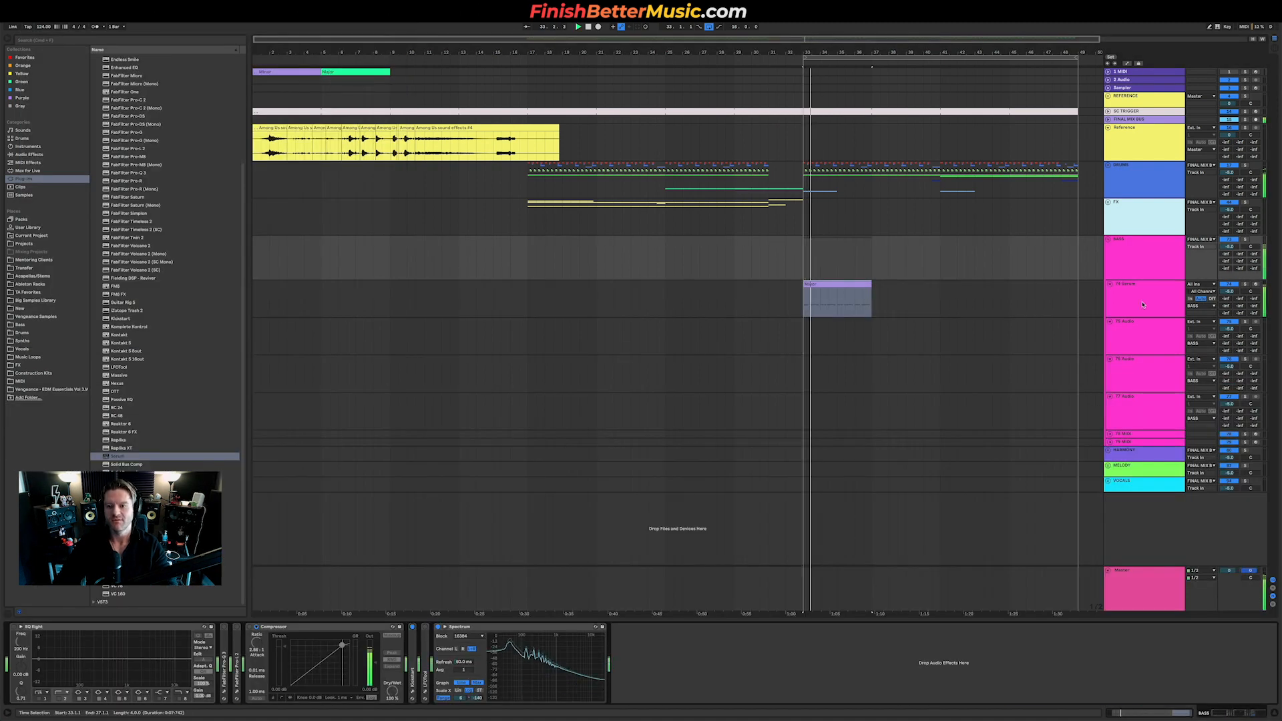
# In the Serum bass clip, delete the F2 note on beat 3 of bar 1 and add an eighth G2 at 1.4.3.
pyautogui.click(1126, 284)
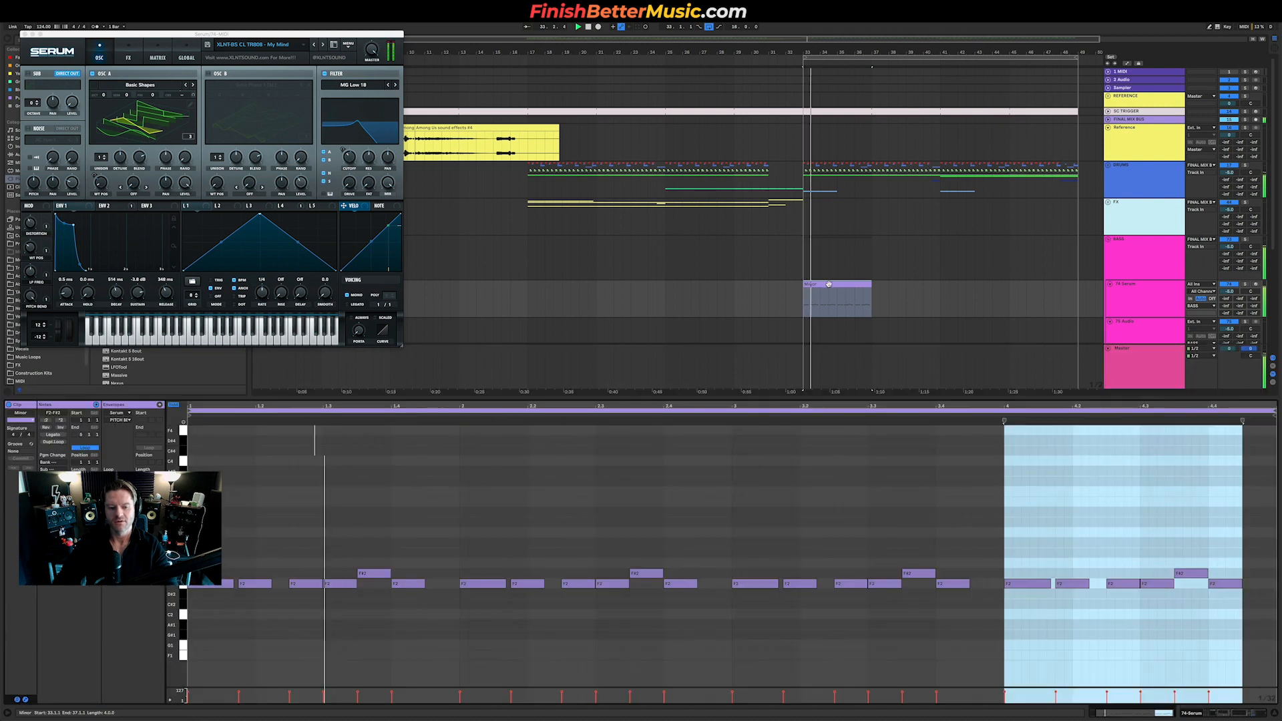
pyautogui.hotkey('shift', 'Tab')
pyautogui.doubleClick(326, 585)
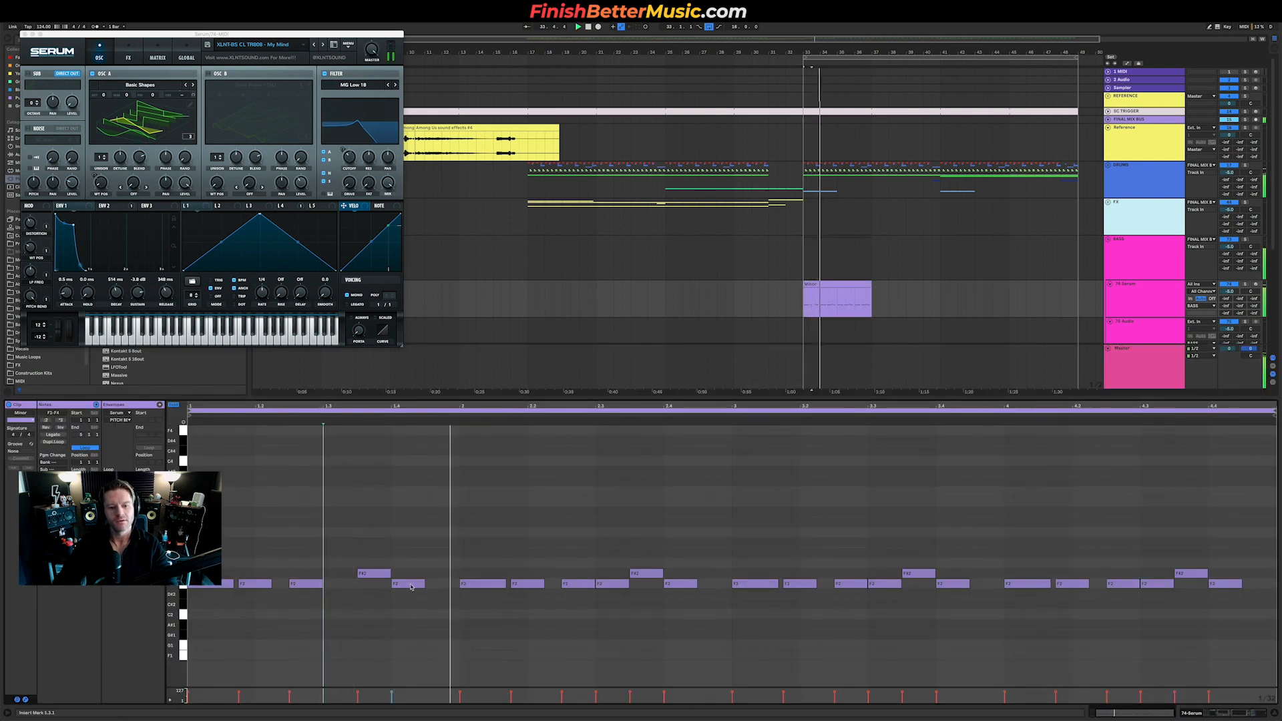
pyautogui.moveTo(415, 586); pyautogui.dragTo(449, 569)
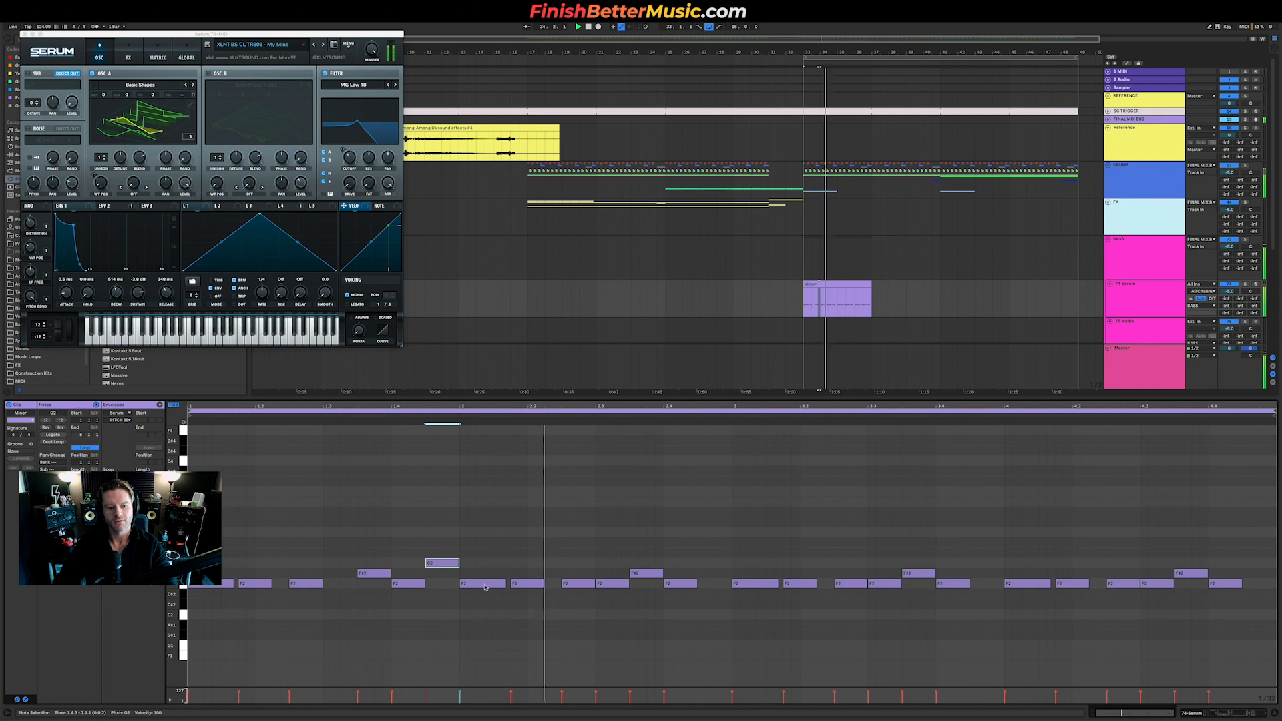
# Delete the F2 note on beat 3 of bar 2 and the G2 note at the end of bar 1.
pyautogui.click(619, 584)
pyautogui.press('Delete')
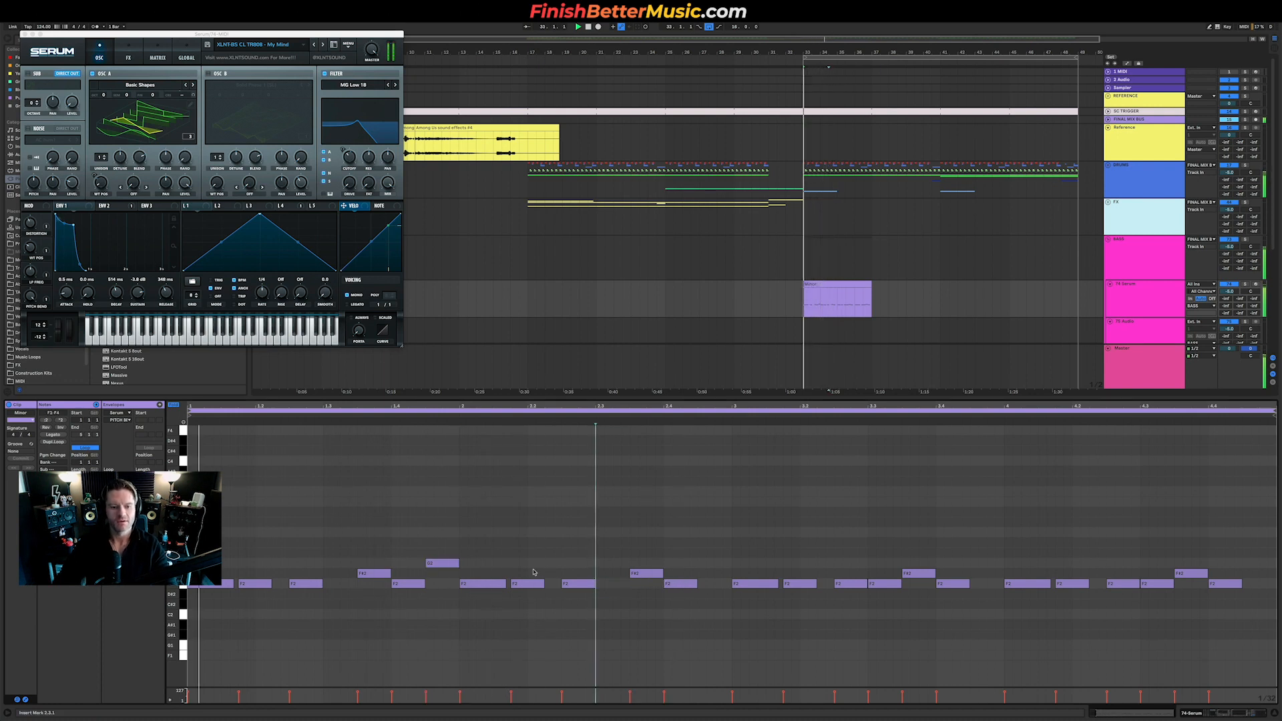
pyautogui.click(442, 563)
pyautogui.press('Delete')
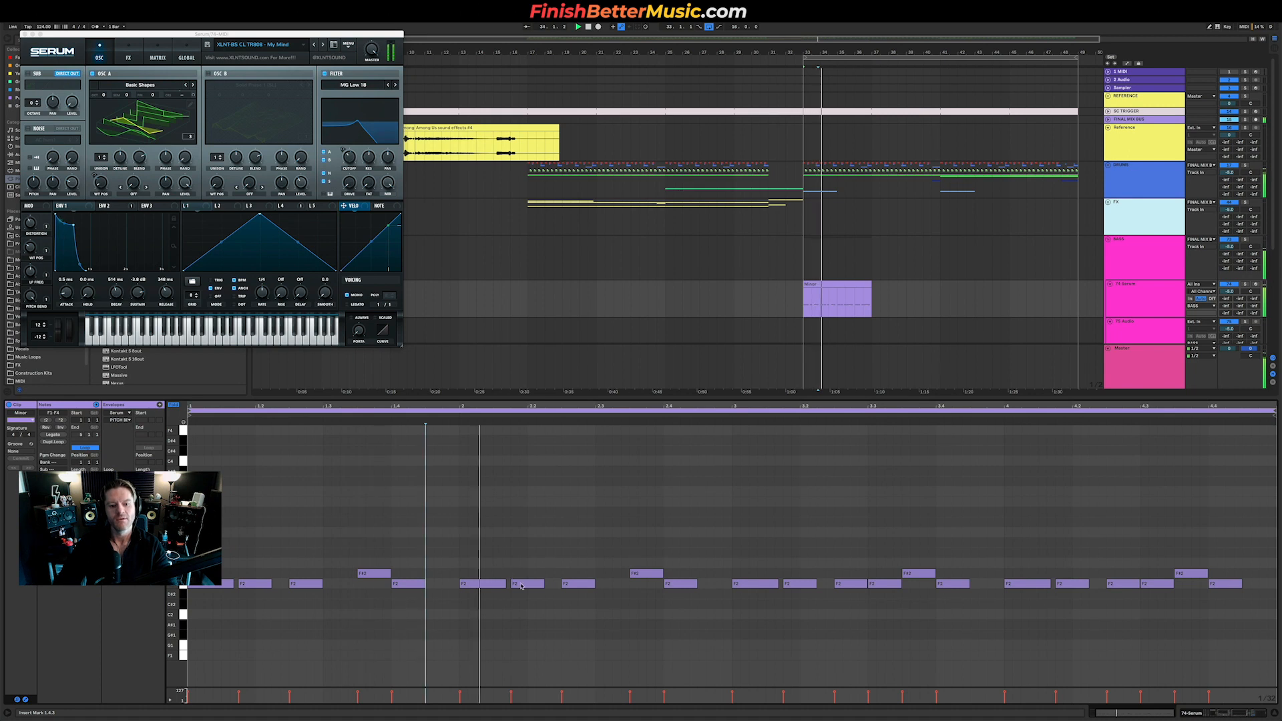
# End bar 2 with a descending run of G#2, G2 and F#2 eighth notes and play back the pattern.
pyautogui.click(649, 574)
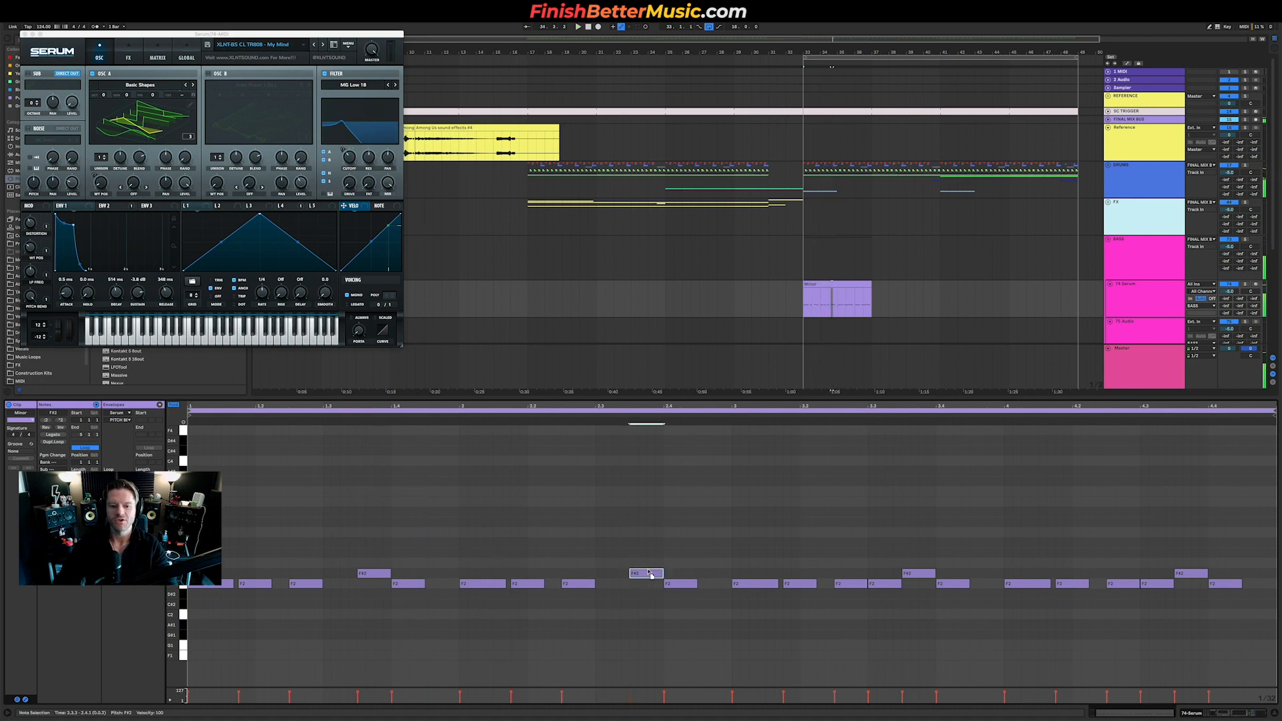
pyautogui.press('Up')
pyautogui.press('Up')
pyautogui.doubleClick(705, 575)
pyautogui.press('space')
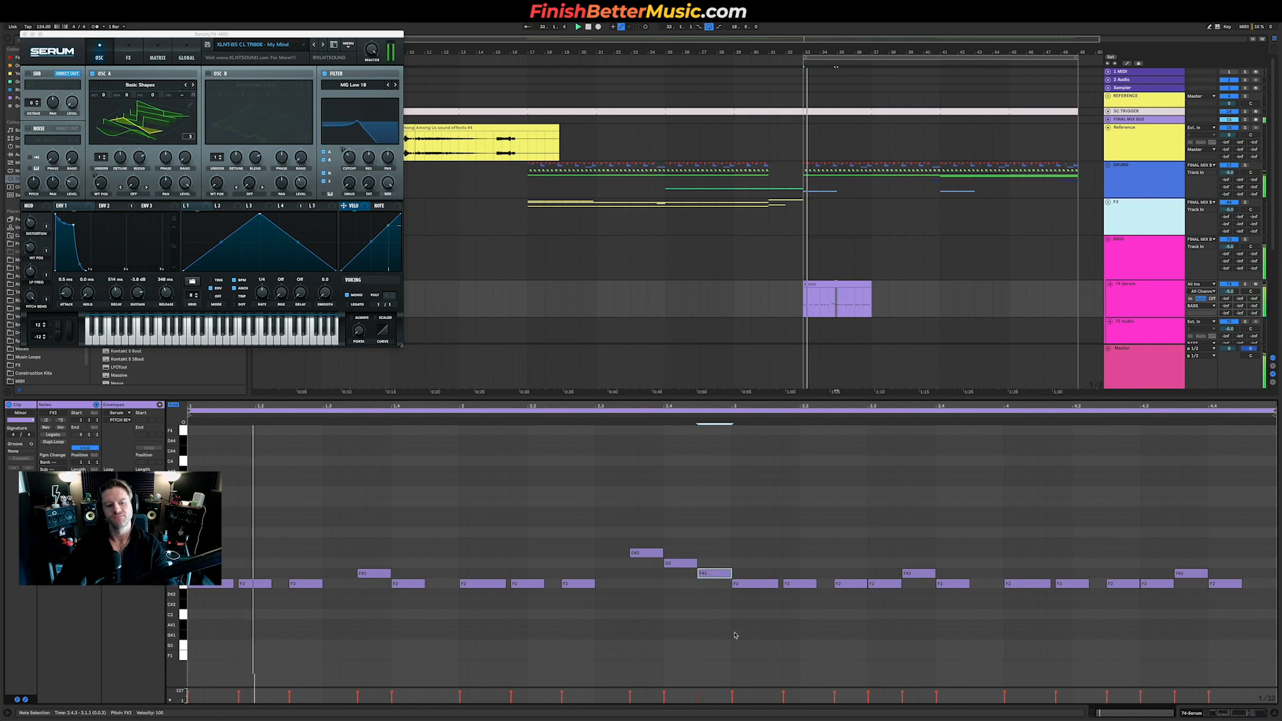
pyautogui.press('space')
pyautogui.press('space')
pyautogui.press('space')
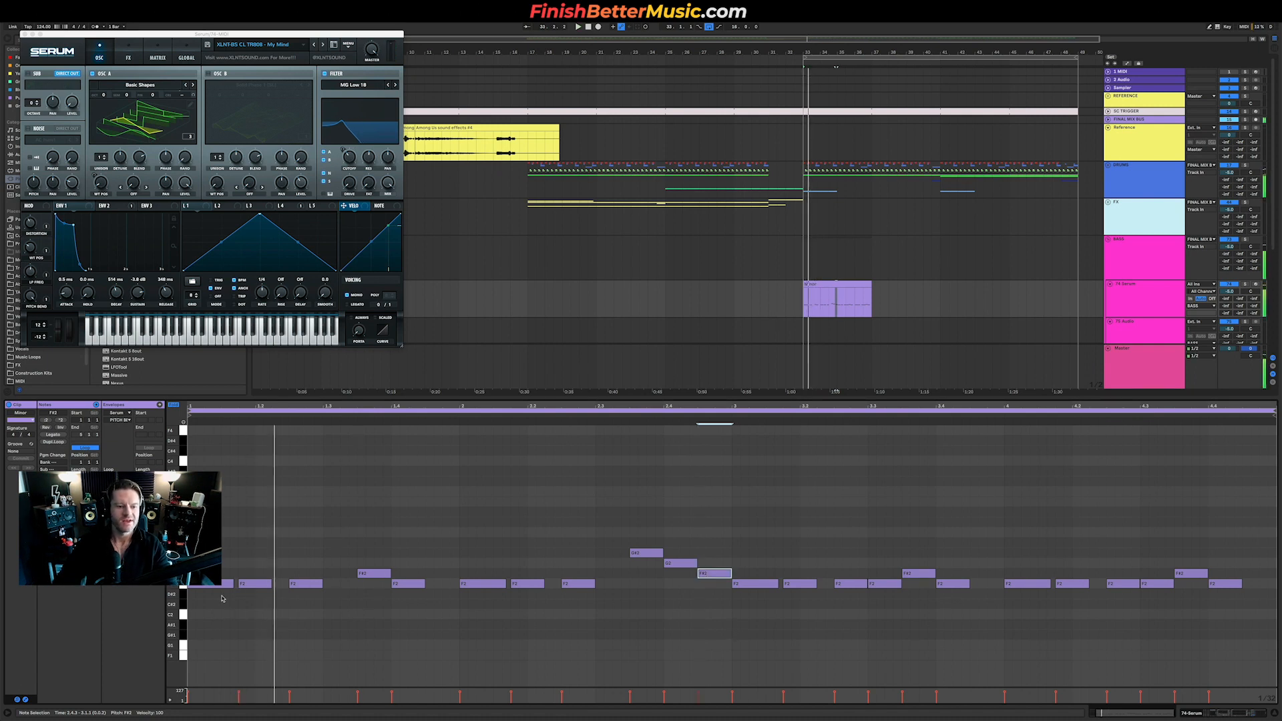
# Try several later start points for the second F2 note while listening, and undo the changes.
pyautogui.scroll(6, 223, 599)
pyautogui.click(338, 598)
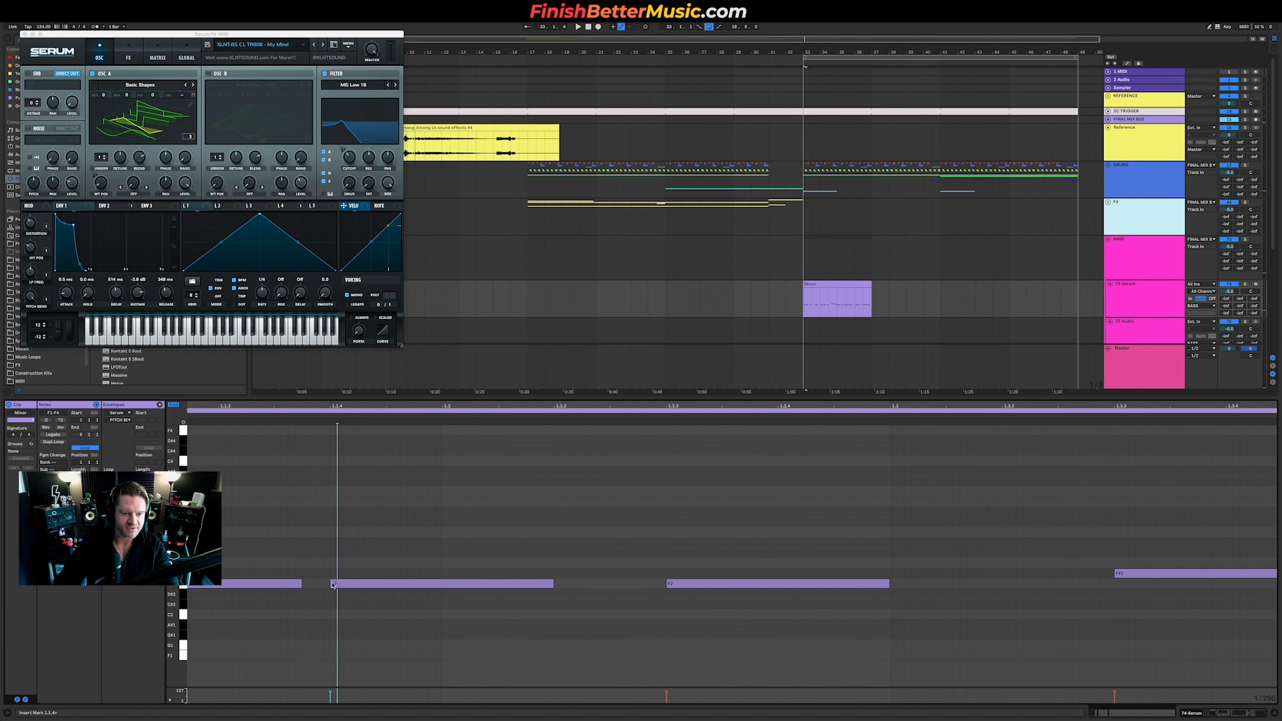
pyautogui.moveTo(332, 584); pyautogui.dragTo(358, 584)
pyautogui.press('space')
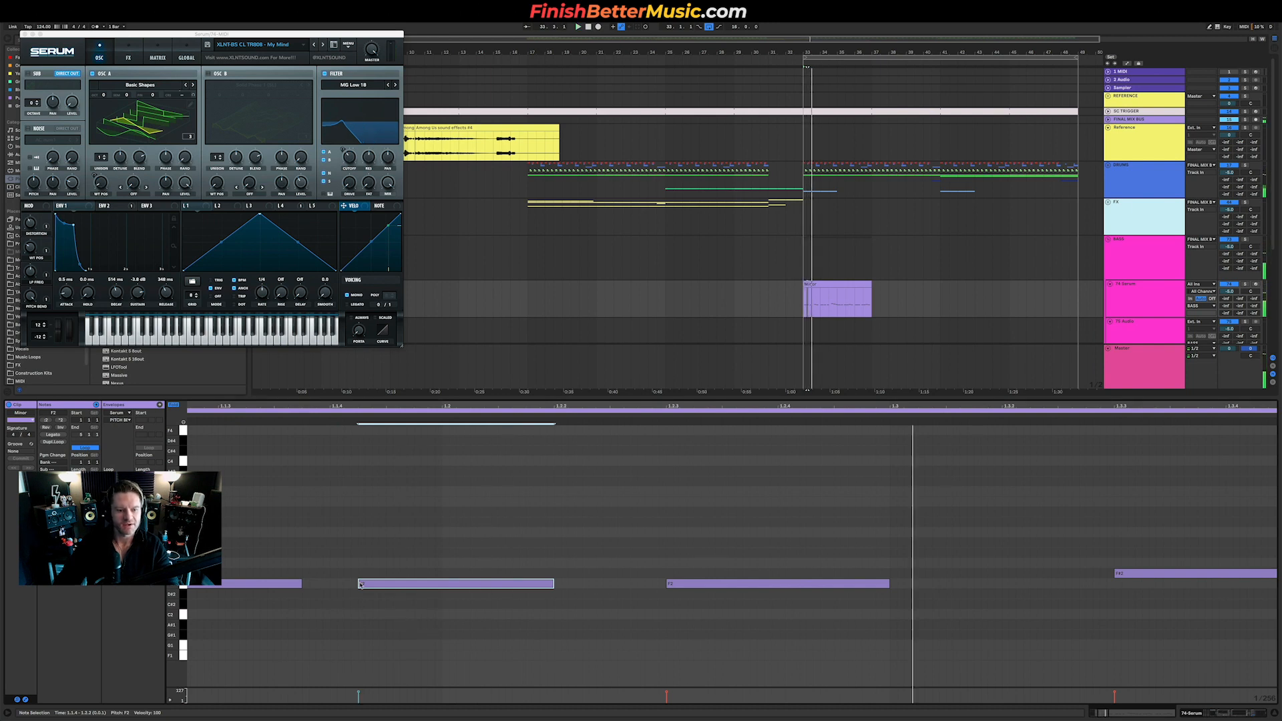
pyautogui.moveTo(358, 585); pyautogui.dragTo(329, 585)
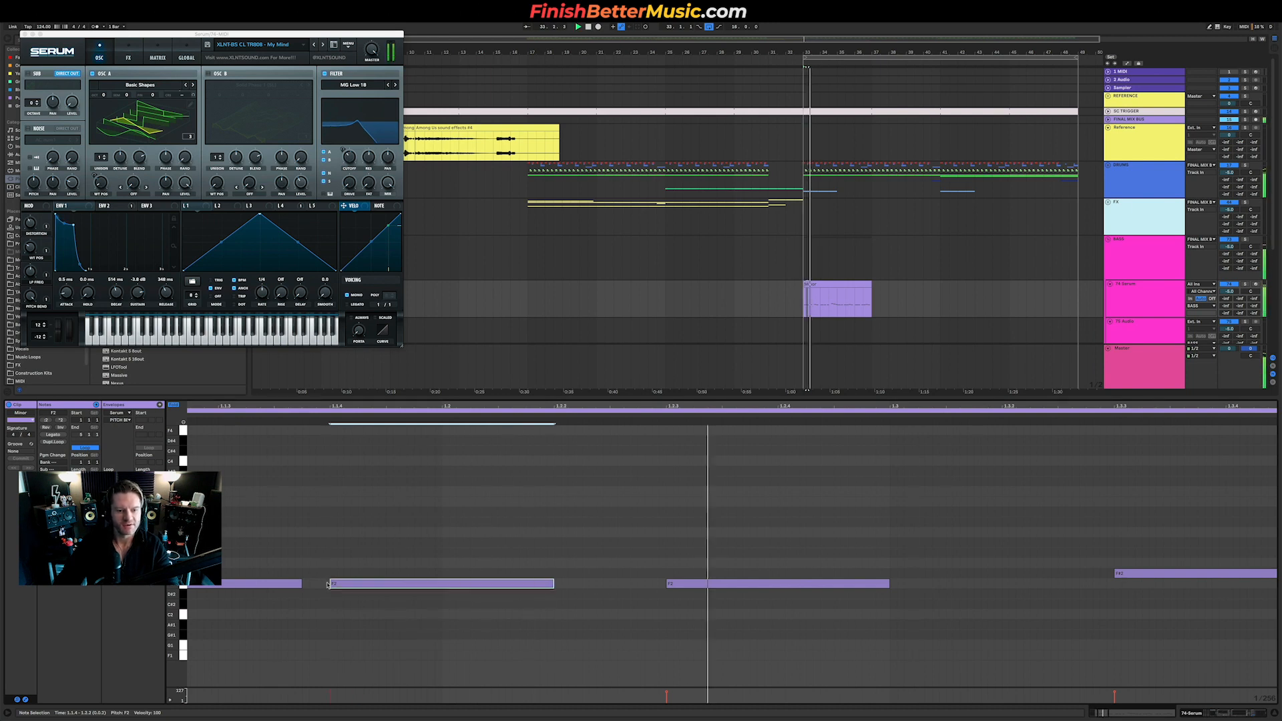
pyautogui.moveTo(329, 585); pyautogui.dragTo(358, 585)
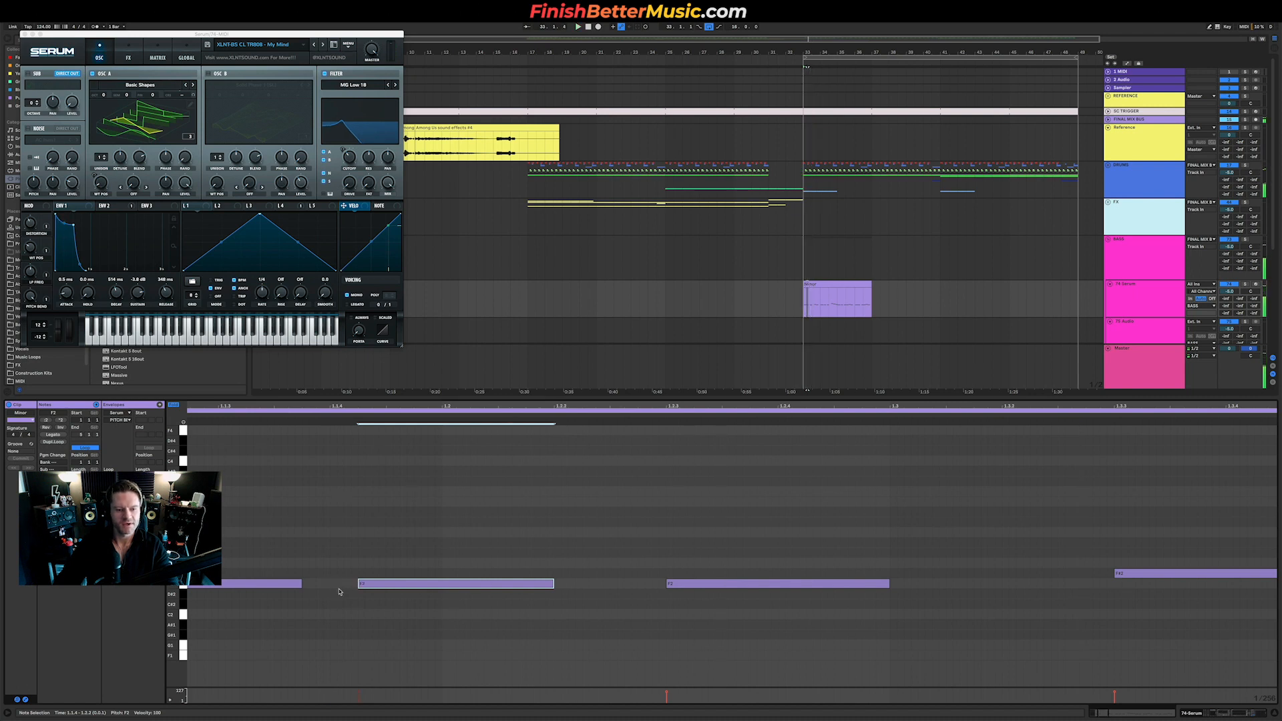
pyautogui.moveTo(359, 585); pyautogui.dragTo(385, 584)
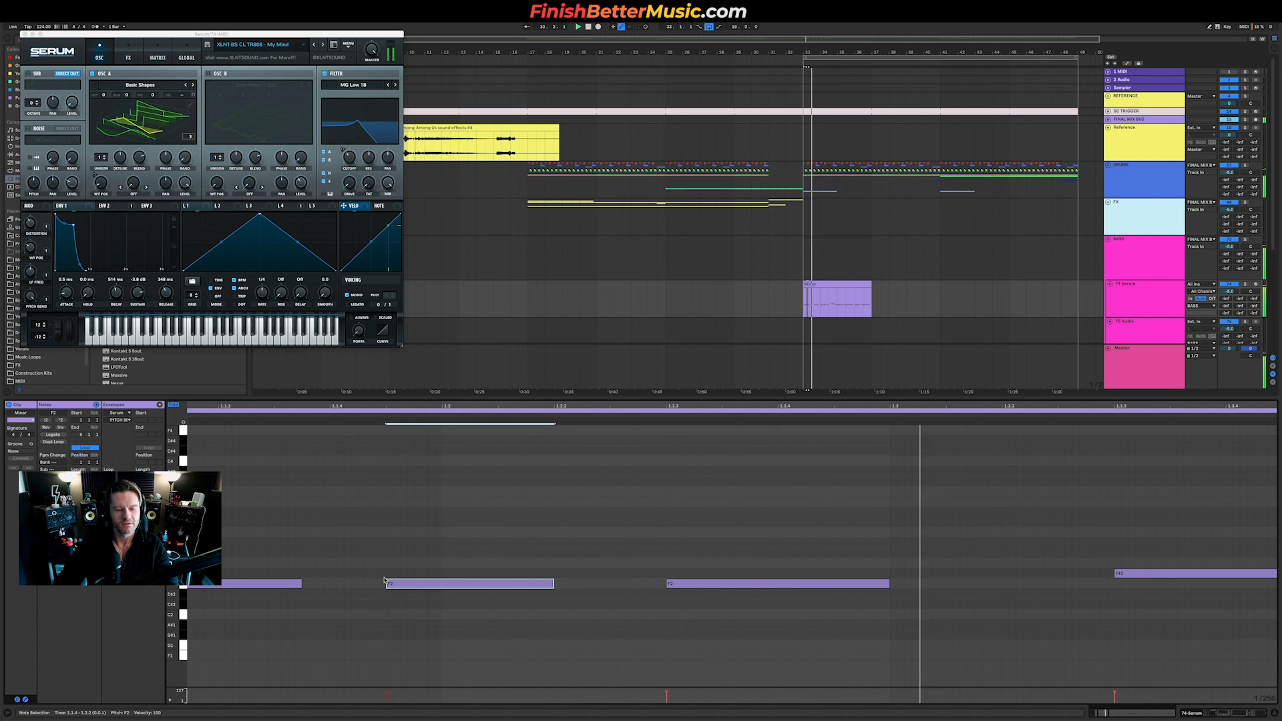
pyautogui.press('space')
pyautogui.hotkey('ctrl', 'z')
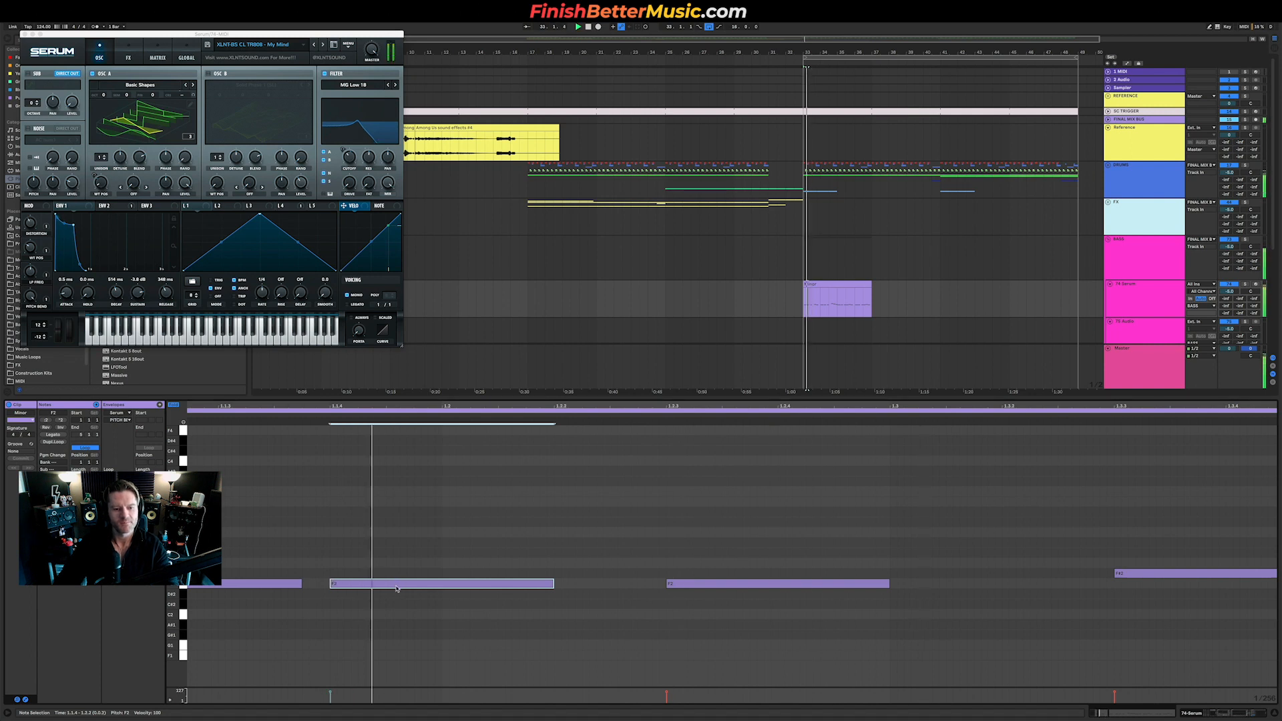
pyautogui.press('space')
# Shorten the second F2 note to a sixteenth by moving its end to beat 2 during playback.
pyautogui.scroll(-3, 397, 588)
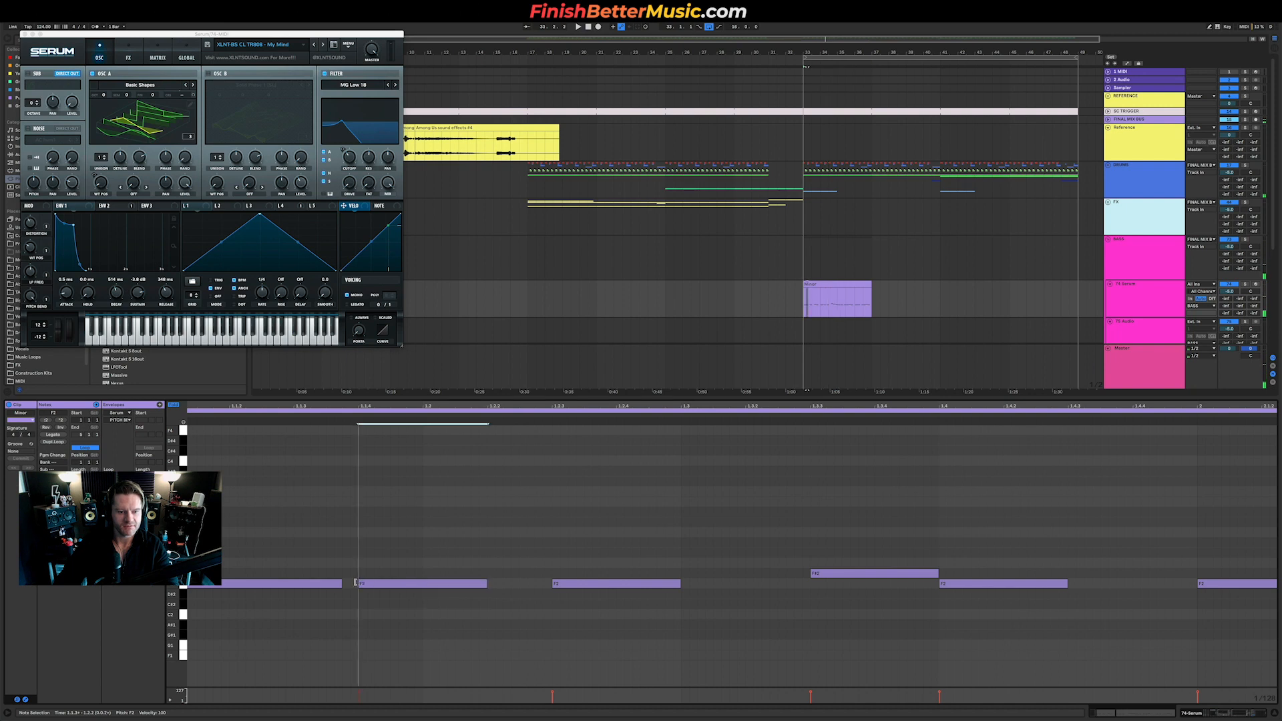
pyautogui.scroll(5, 456, 594)
pyautogui.click(448, 583)
pyautogui.click(447, 583)
pyautogui.scroll(-5, 447, 583)
pyautogui.press('space')
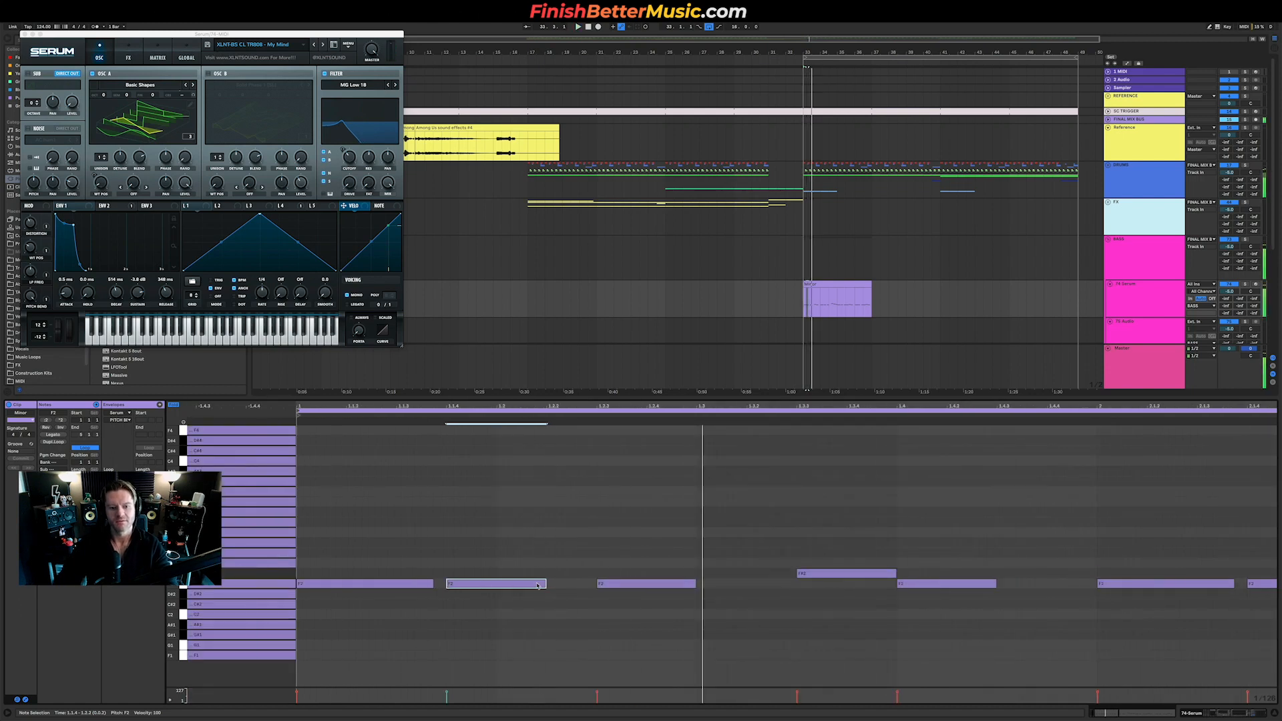
pyautogui.moveTo(546, 584); pyautogui.dragTo(499, 585)
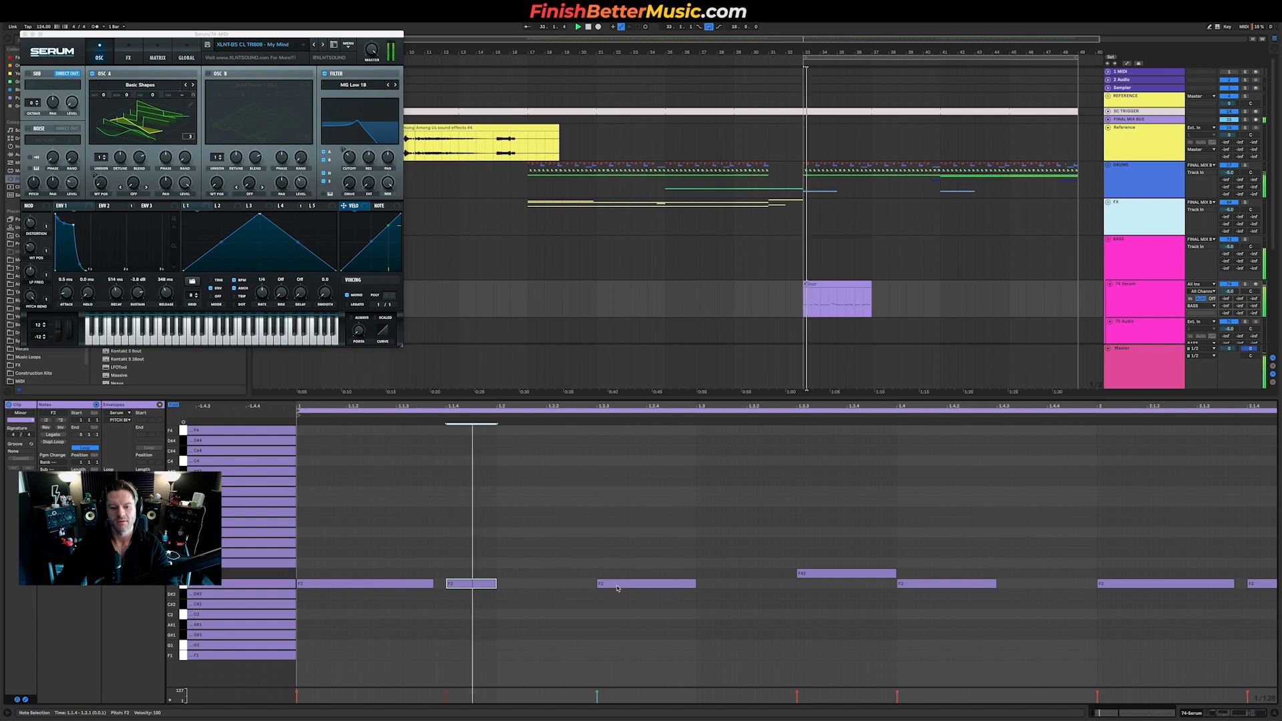
# Copy the first three F2 notes of bar 1 to the start of bar 2 and play back the result.
pyautogui.scroll(-2, 668, 585)
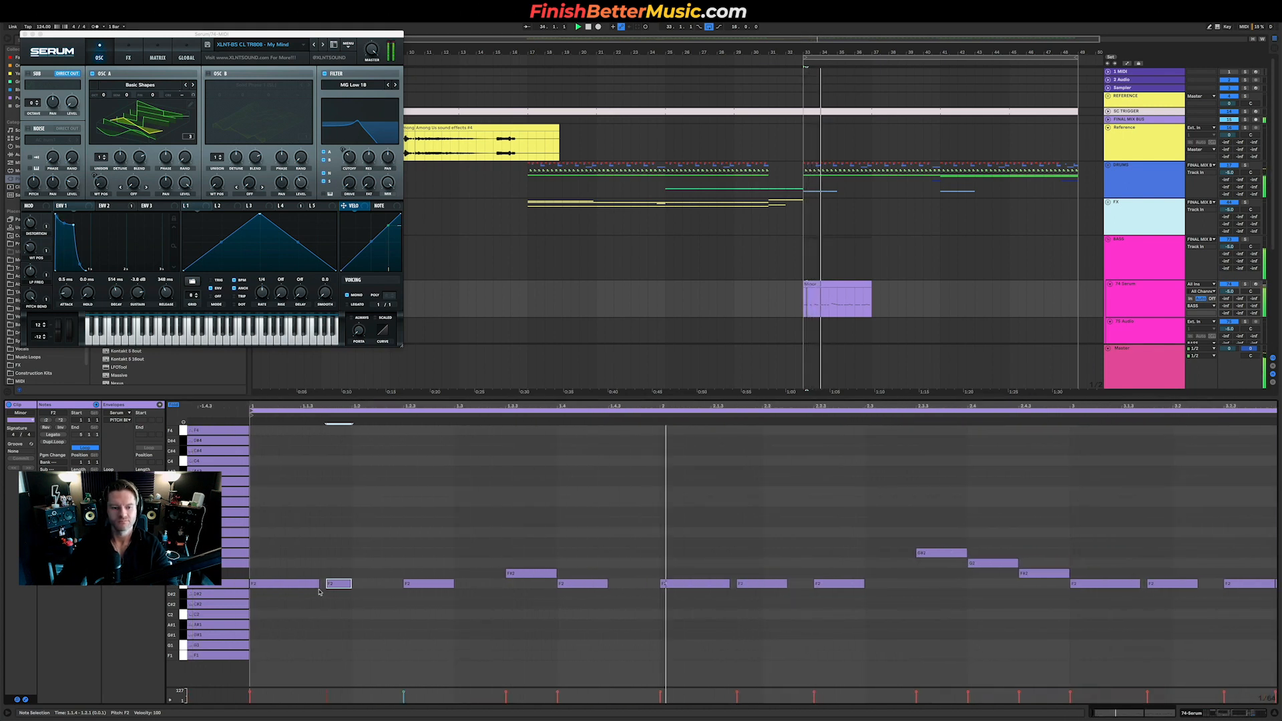
pyautogui.moveTo(283, 561); pyautogui.dragTo(466, 605)
pyautogui.click(667, 585)
pyautogui.hotkey('ctrl', 'v')
pyautogui.press('space')
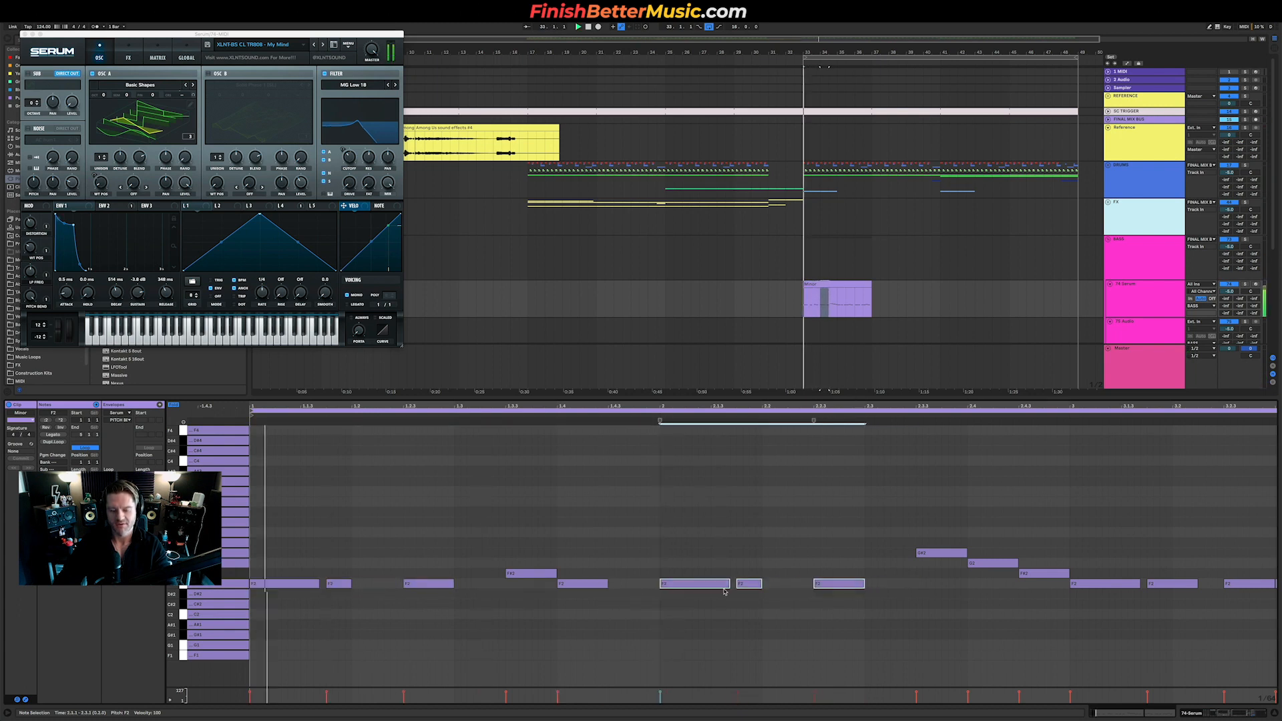
# Delete all the bass notes in bars 3 and 4 of the clip.
pyautogui.scroll(-2, 823, 606)
pyautogui.moveTo(765, 525); pyautogui.dragTo(1272, 601)
pyautogui.press('Delete')
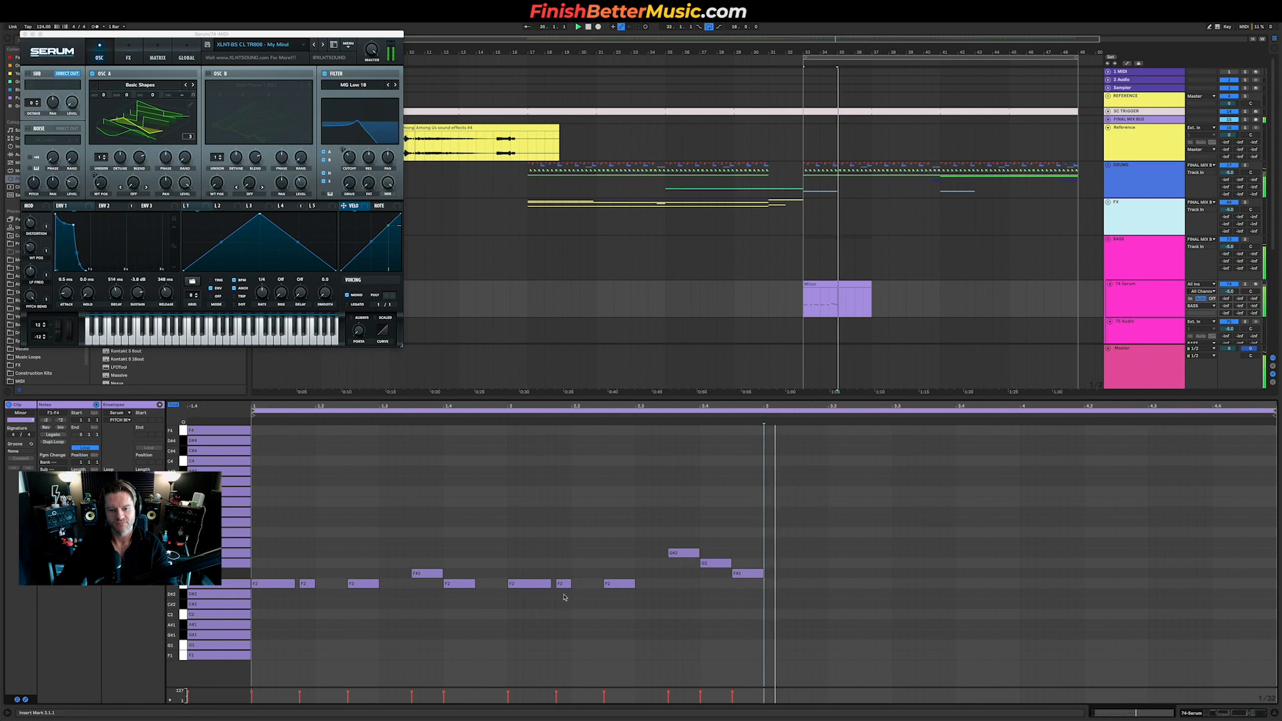
# Try trimming the Serum bass clip in the arrangement to two bars.
pyautogui.moveTo(871, 298); pyautogui.dragTo(838, 285)
pyautogui.click(816, 284)
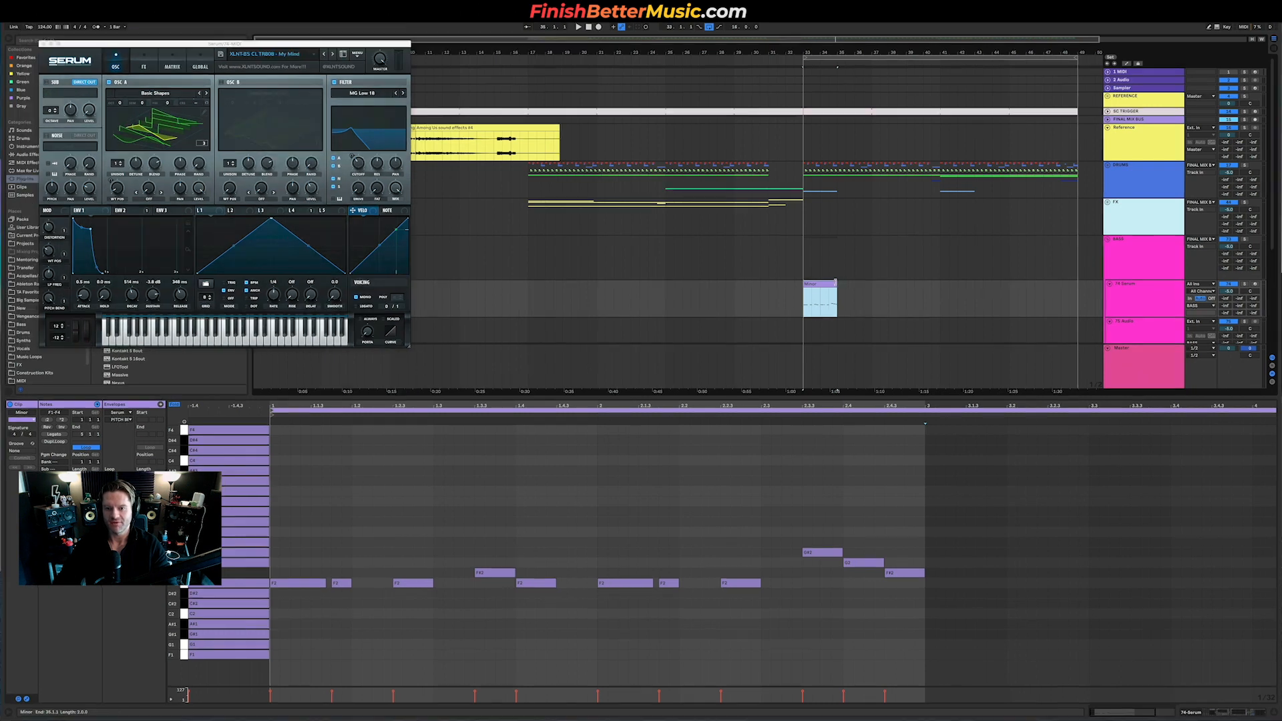
pyautogui.hotkey('ctrl', 'Down')
pyautogui.hotkey('ctrl', 'Down')
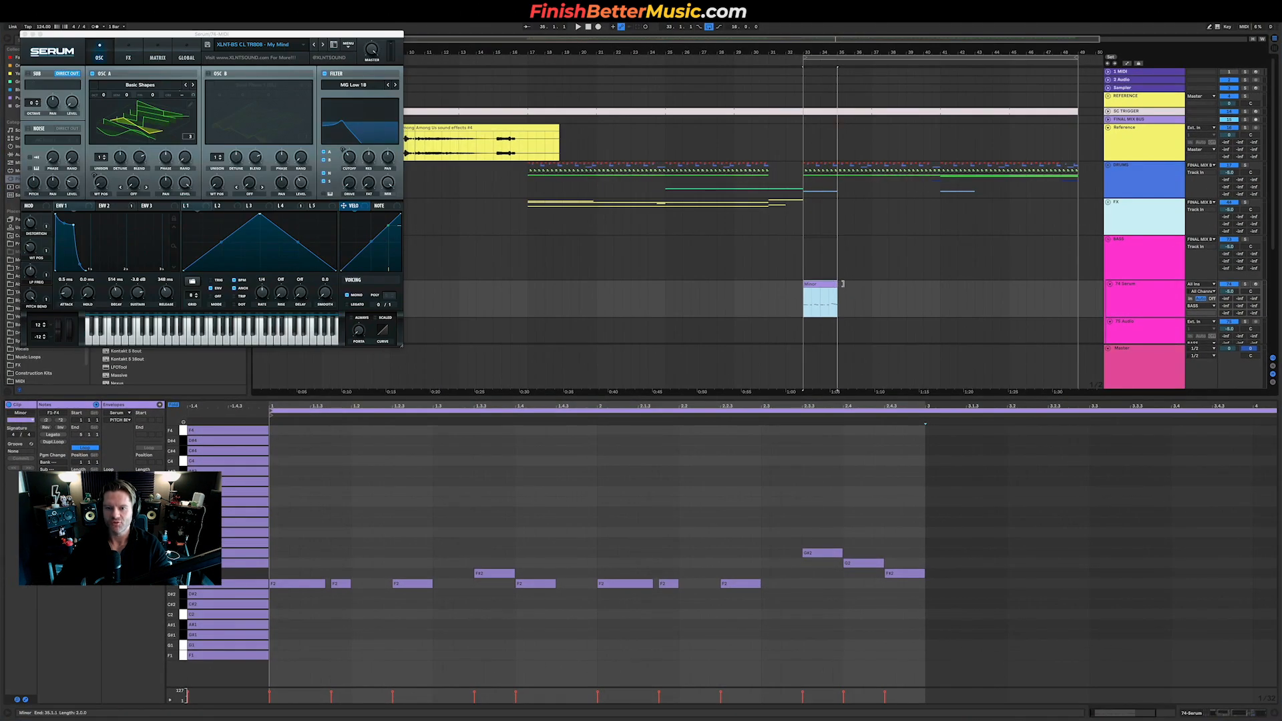
# Extend the bass clip to four bars and copy the two-bar note pattern into bars 3 and 4.
pyautogui.moveTo(842, 284); pyautogui.dragTo(870, 281)
pyautogui.moveTo(730, 621); pyautogui.dragTo(187, 506)
pyautogui.moveTo(527, 585); pyautogui.dragTo(757, 591)
# Adjust Serum's LP Freq, WT Pos and Distortion macros while the bass loop plays, and select the Serum track.
pyautogui.click(31, 270)
pyautogui.moveTo(31, 237); pyautogui.dragTo(27, 301)
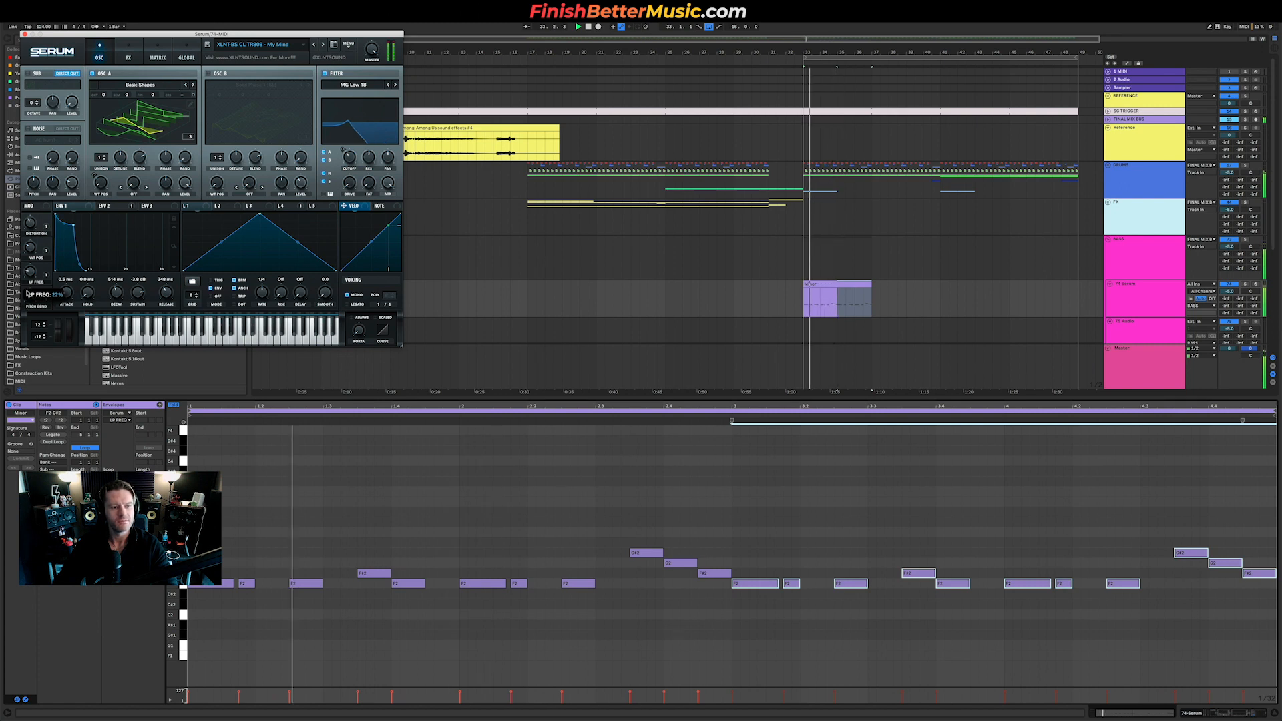
pyautogui.moveTo(30, 247); pyautogui.dragTo(46, 281)
pyautogui.moveTo(34, 186); pyautogui.dragTo(22, 214)
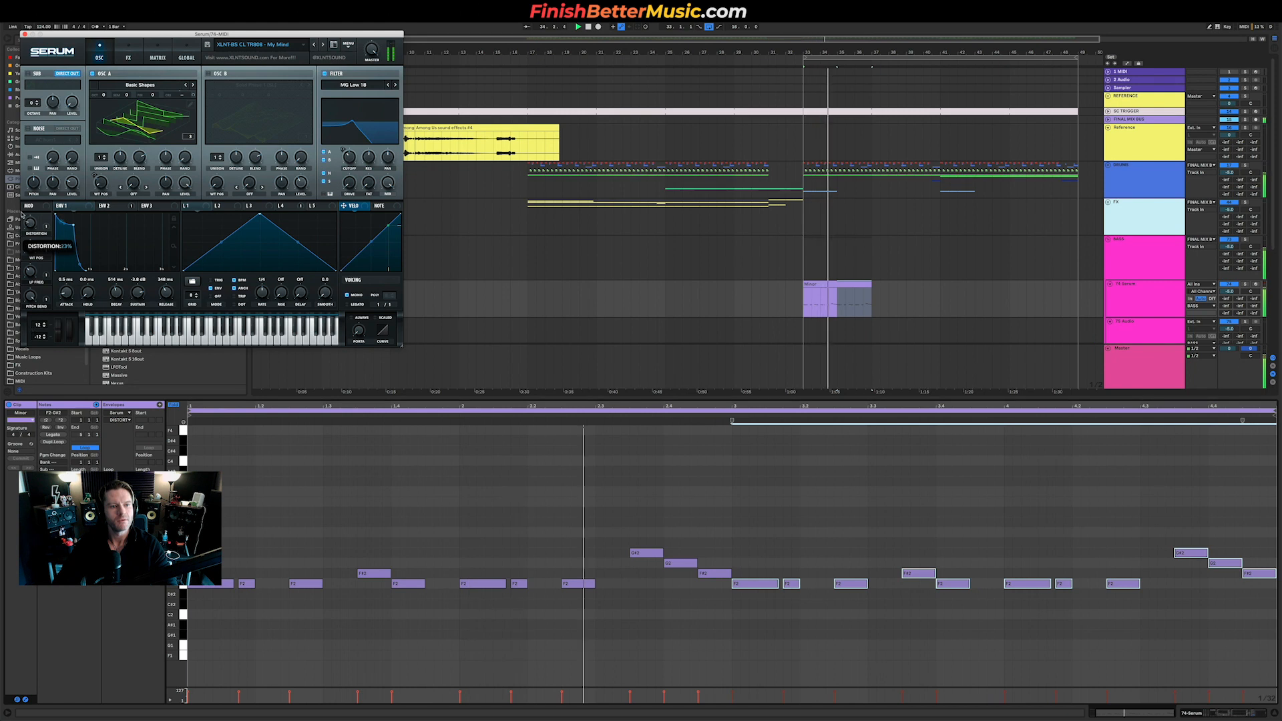
pyautogui.click(35, 299)
pyautogui.press('space')
pyautogui.press('space')
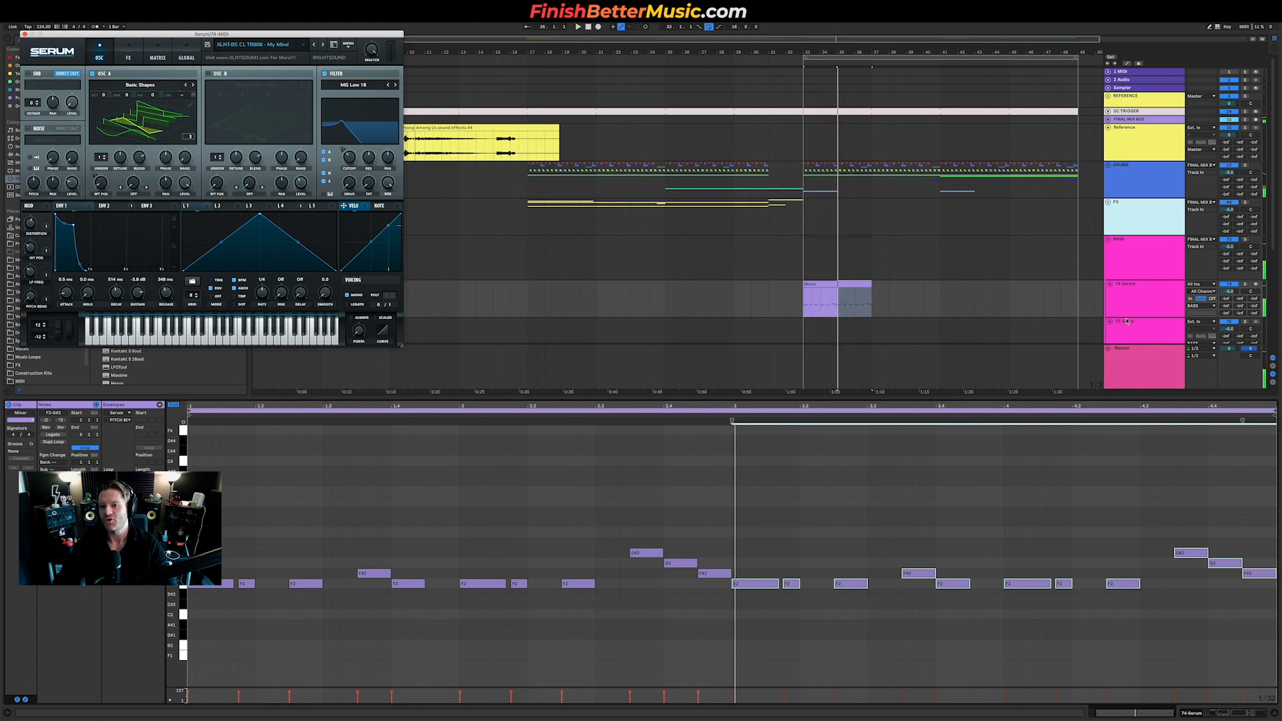
pyautogui.click(1137, 302)
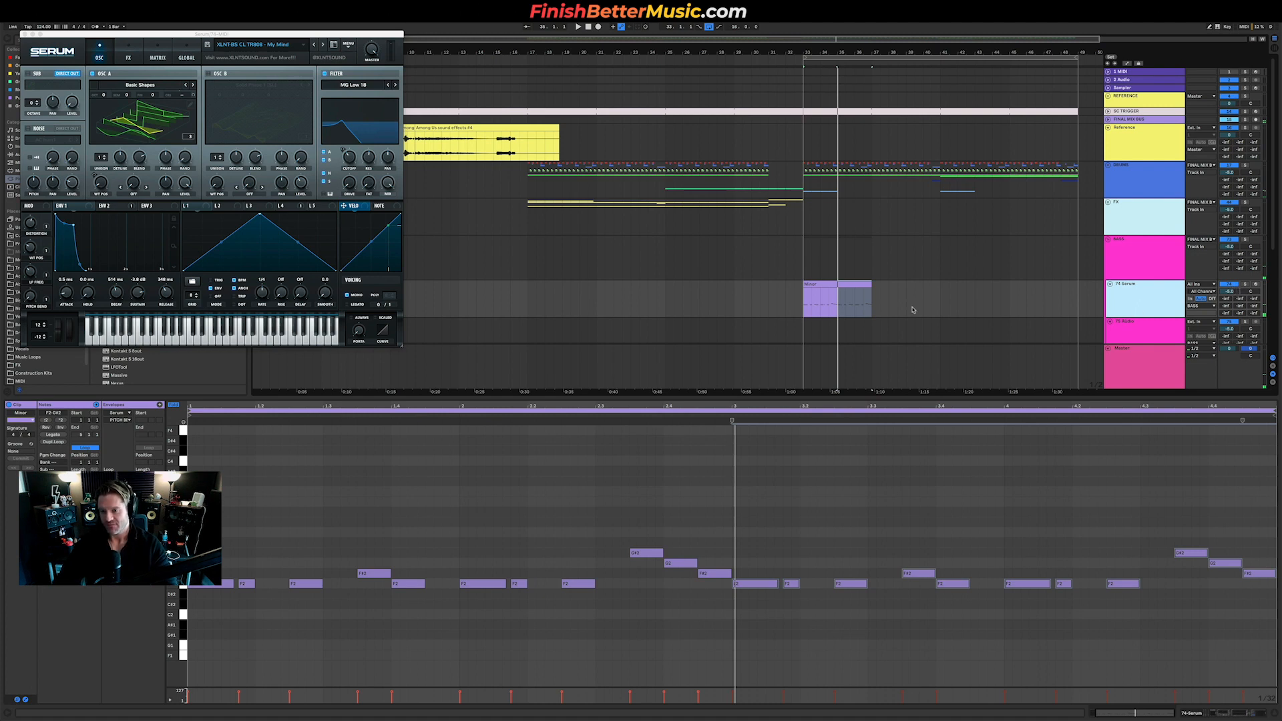
# Duplicate the Serum bass track, mute the original, and set playback to the start of the bass clip.
pyautogui.hotkey('ctrl', 'd')
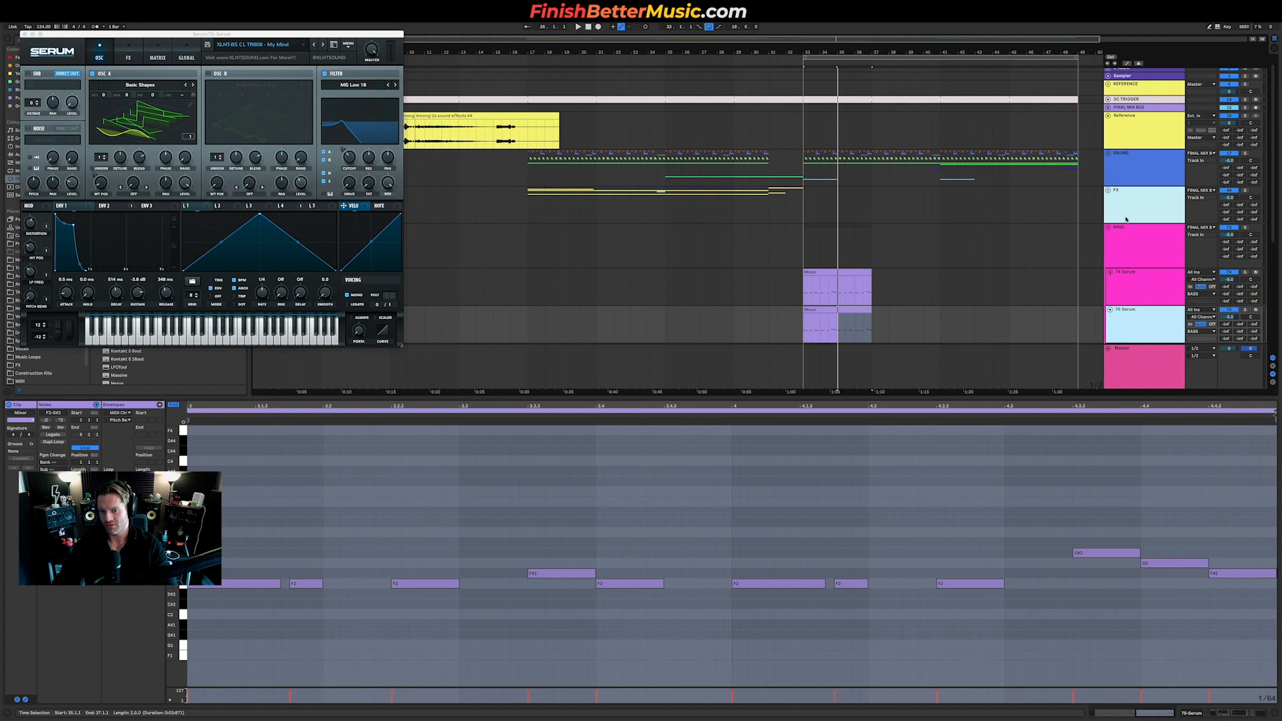
pyautogui.click(1230, 273)
pyautogui.click(804, 328)
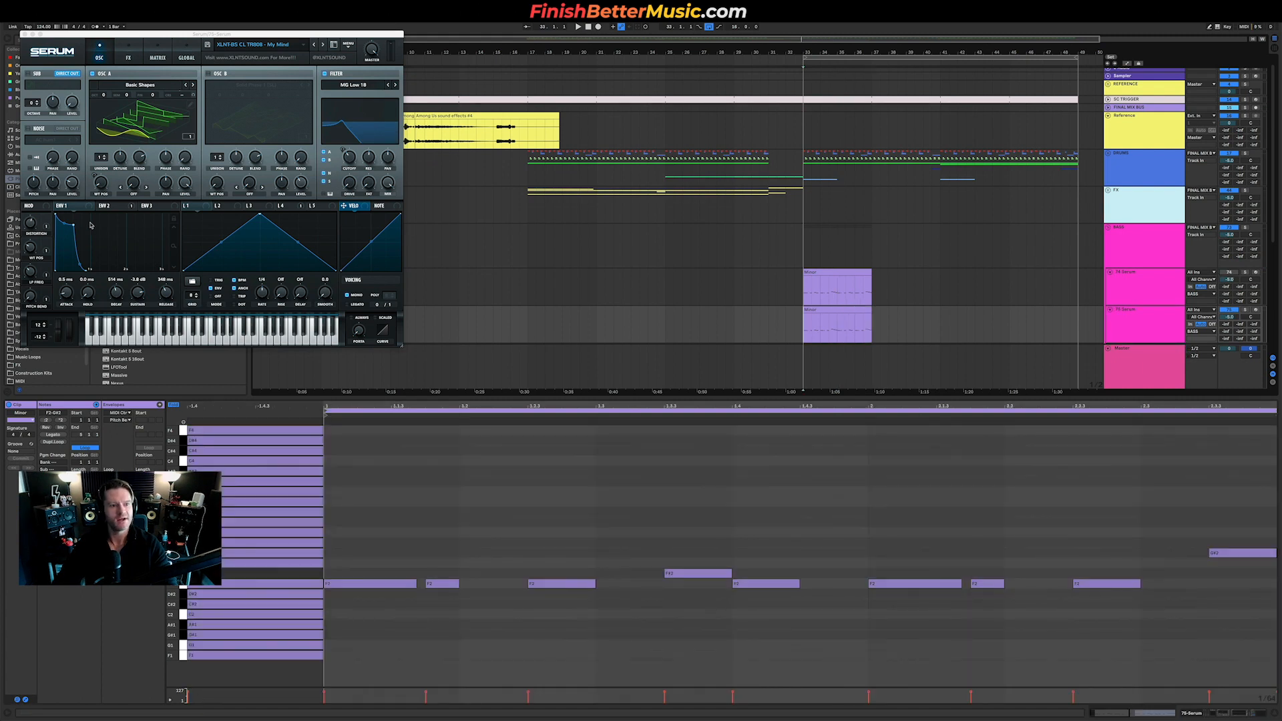
# Audition the next Serum presets on the duplicated track during playback and adjust the WT Pos macro on the Analog_BD_Sin patch.
pyautogui.click(325, 46)
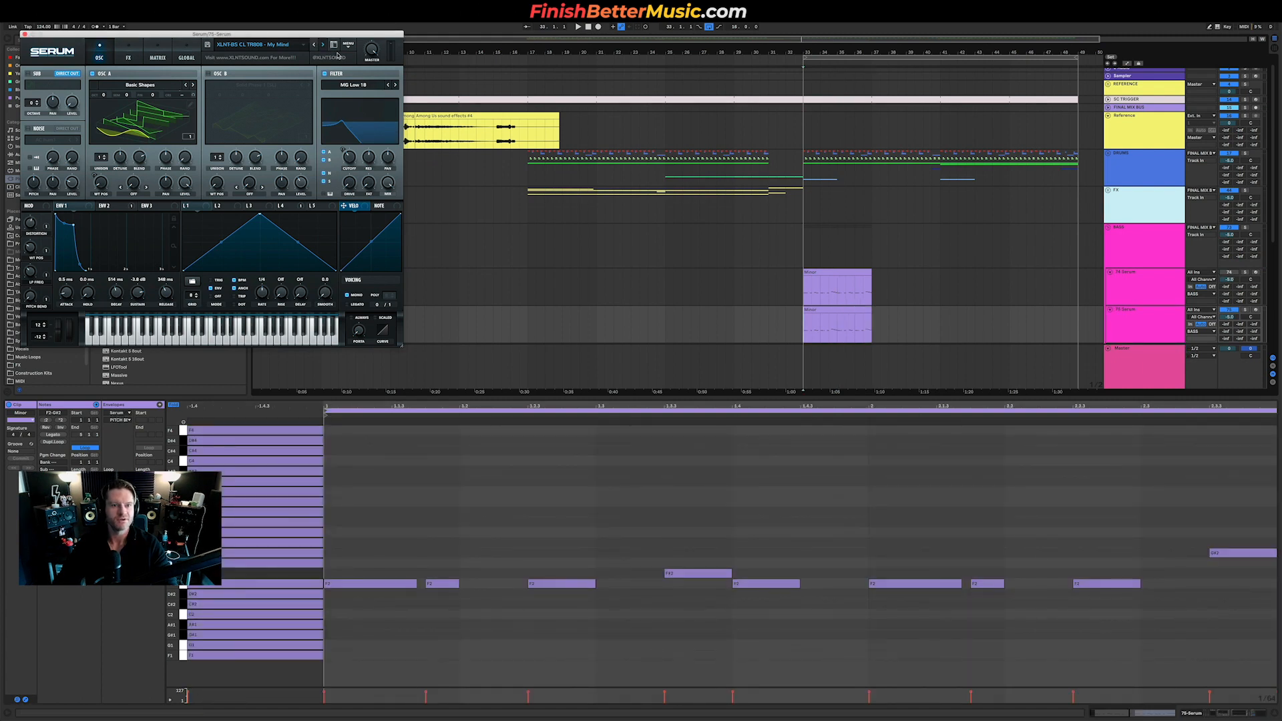
pyautogui.click(321, 45)
pyautogui.press('space')
pyautogui.click(318, 45)
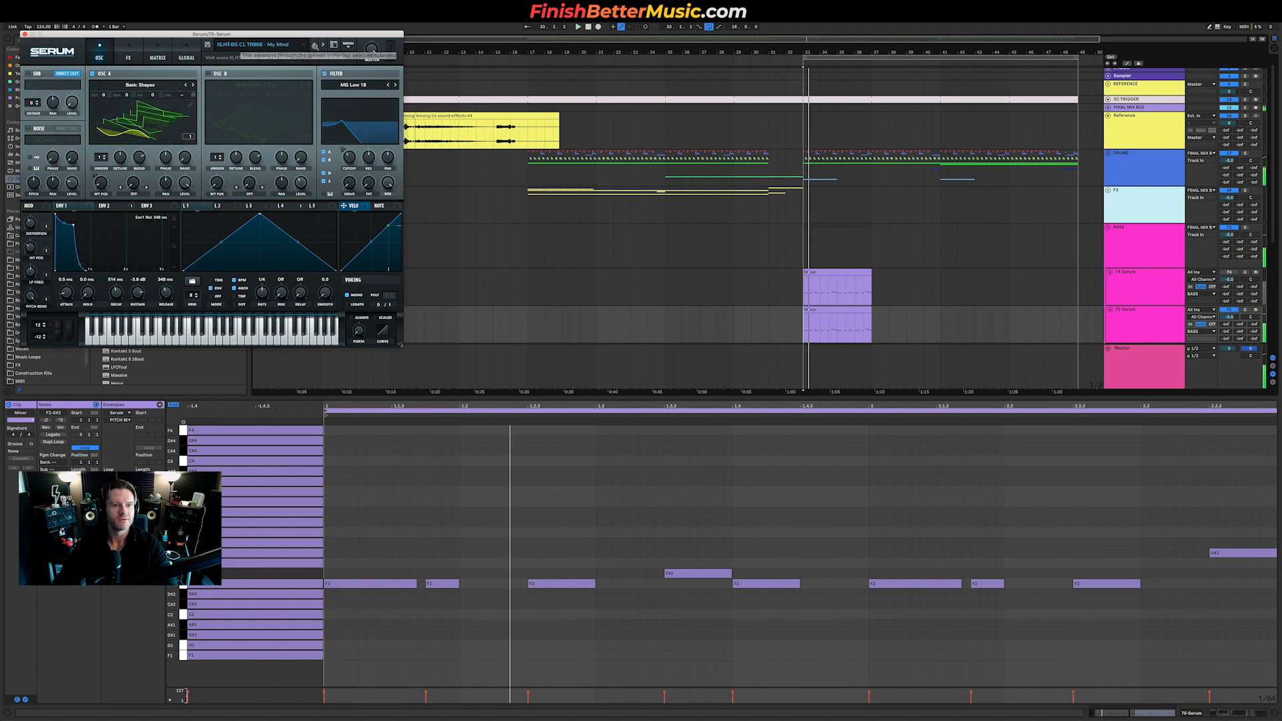
pyautogui.click(318, 45)
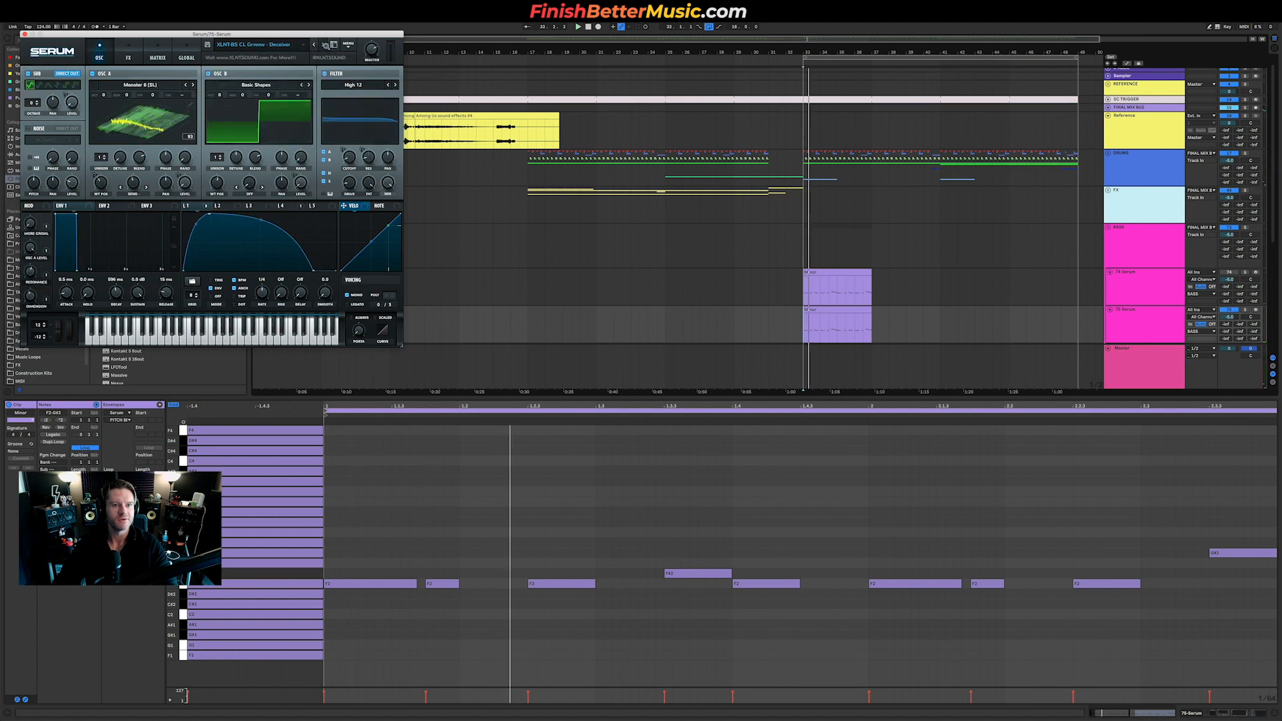
pyautogui.click(323, 45)
pyautogui.click(323, 44)
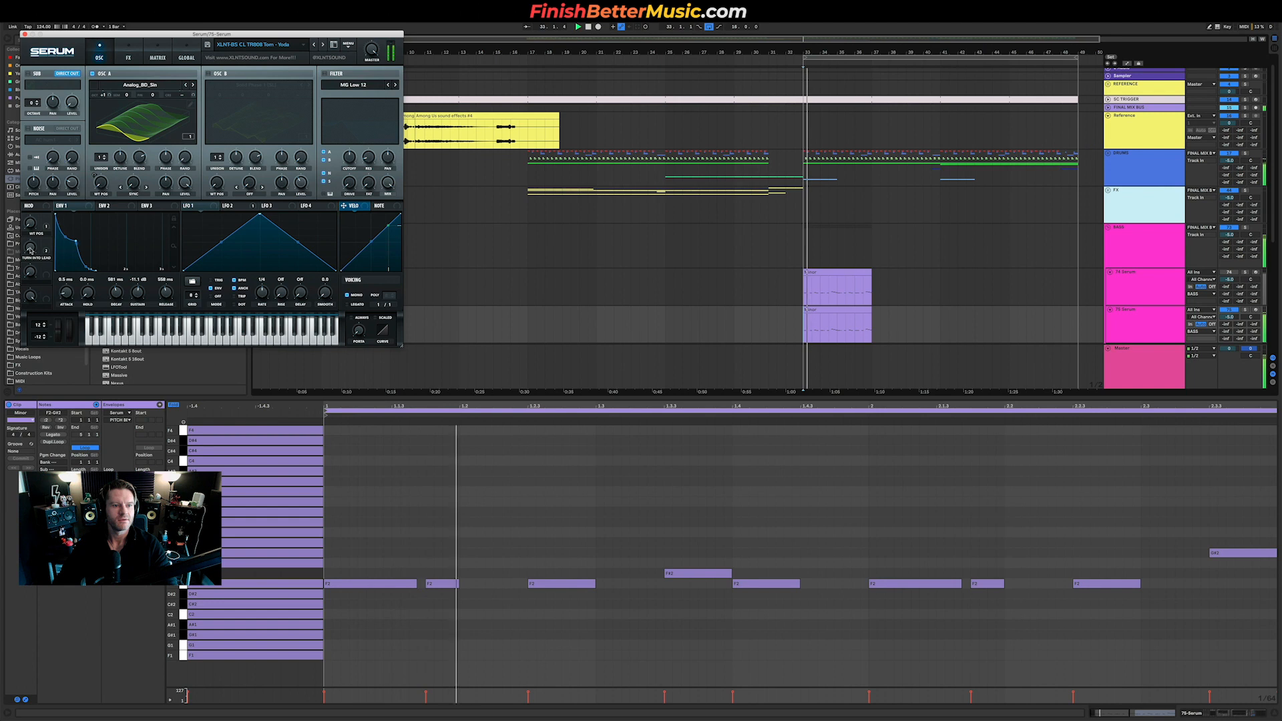
pyautogui.moveTo(30, 224); pyautogui.dragTo(39, 127)
pyautogui.press('space')
pyautogui.click(451, 414)
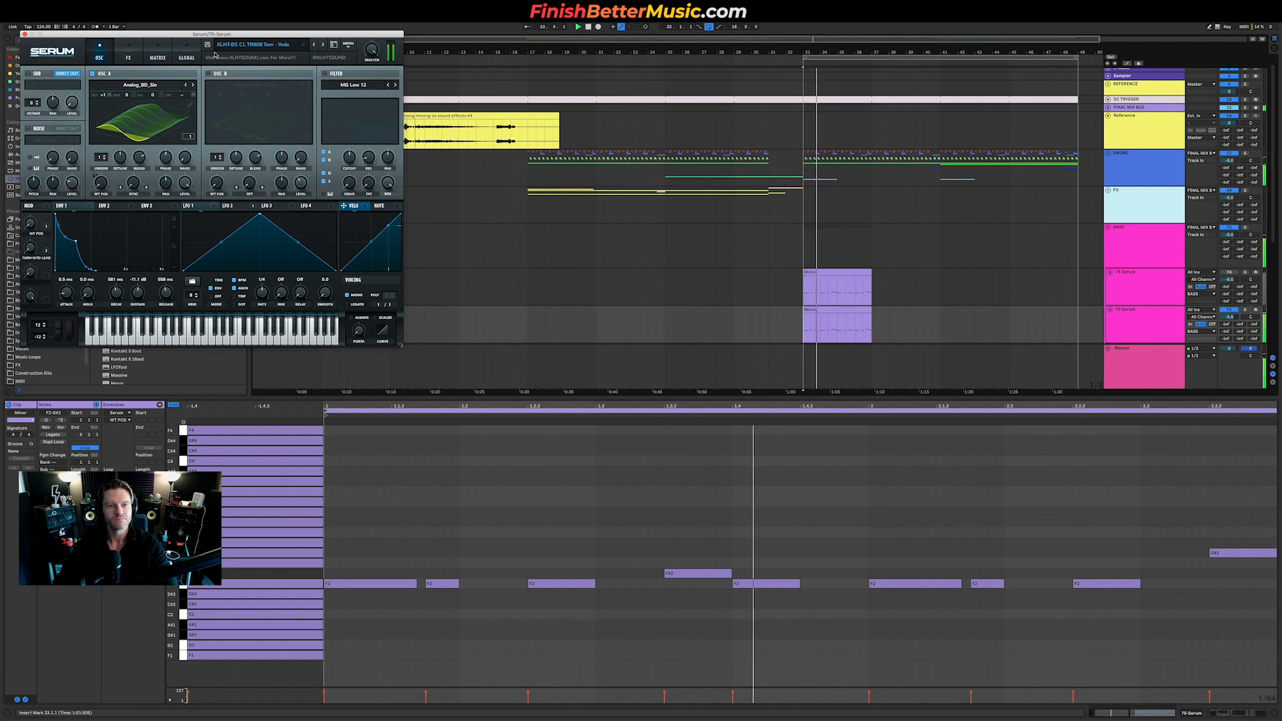
# Audition the XLNT-BS CL Wump and Decorde presets in Serum and continue to XLNT-BS Dun Dun while the bass loop plays.
pyautogui.click(320, 45)
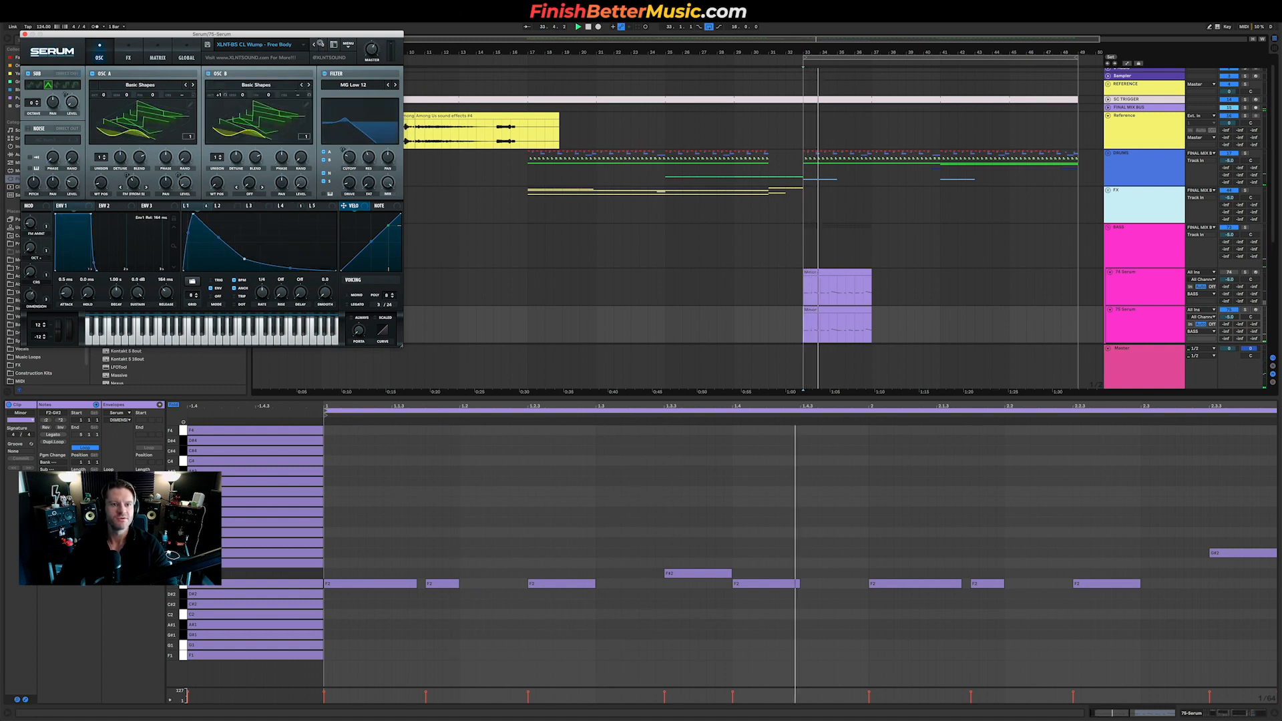
pyautogui.click(320, 44)
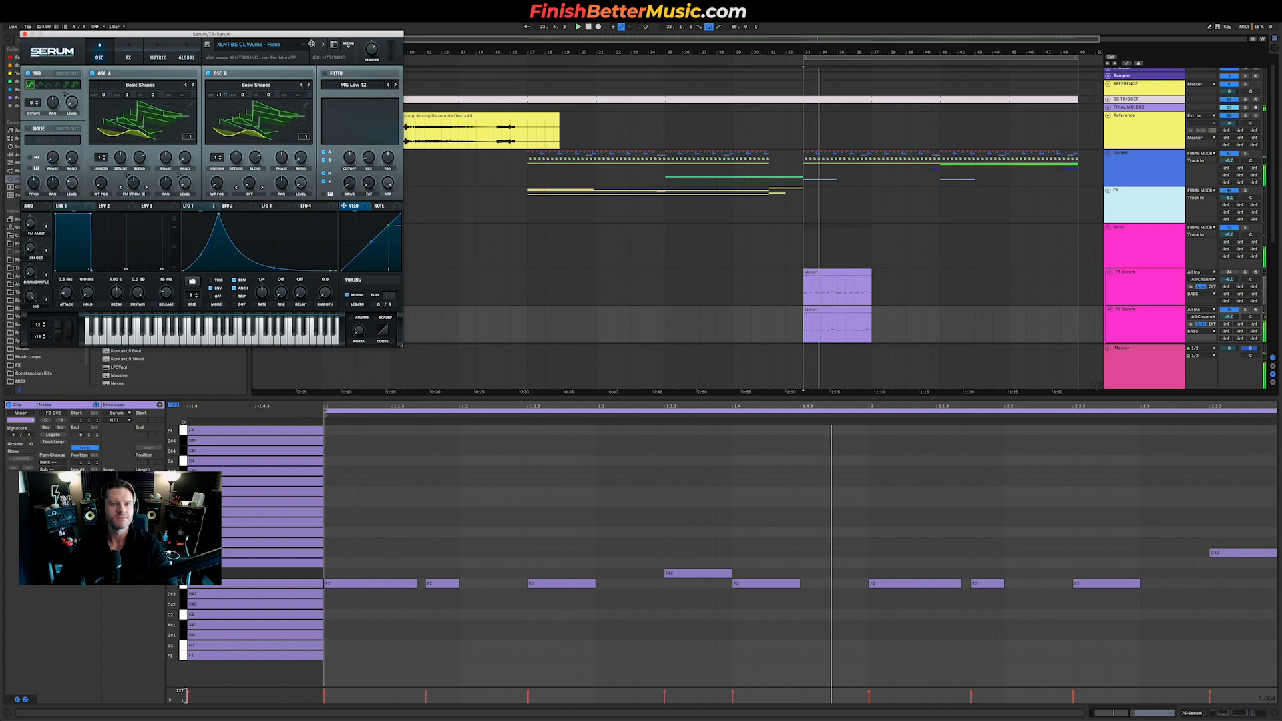
pyautogui.click(313, 44)
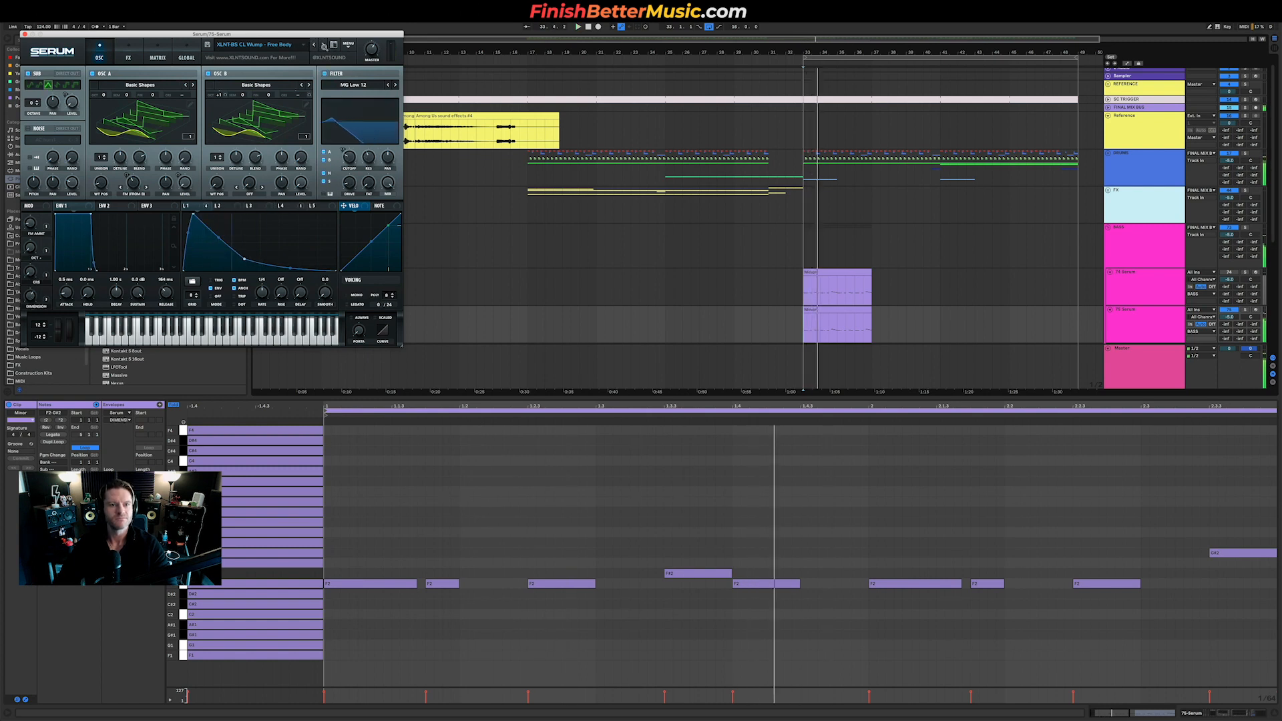
pyautogui.click(322, 44)
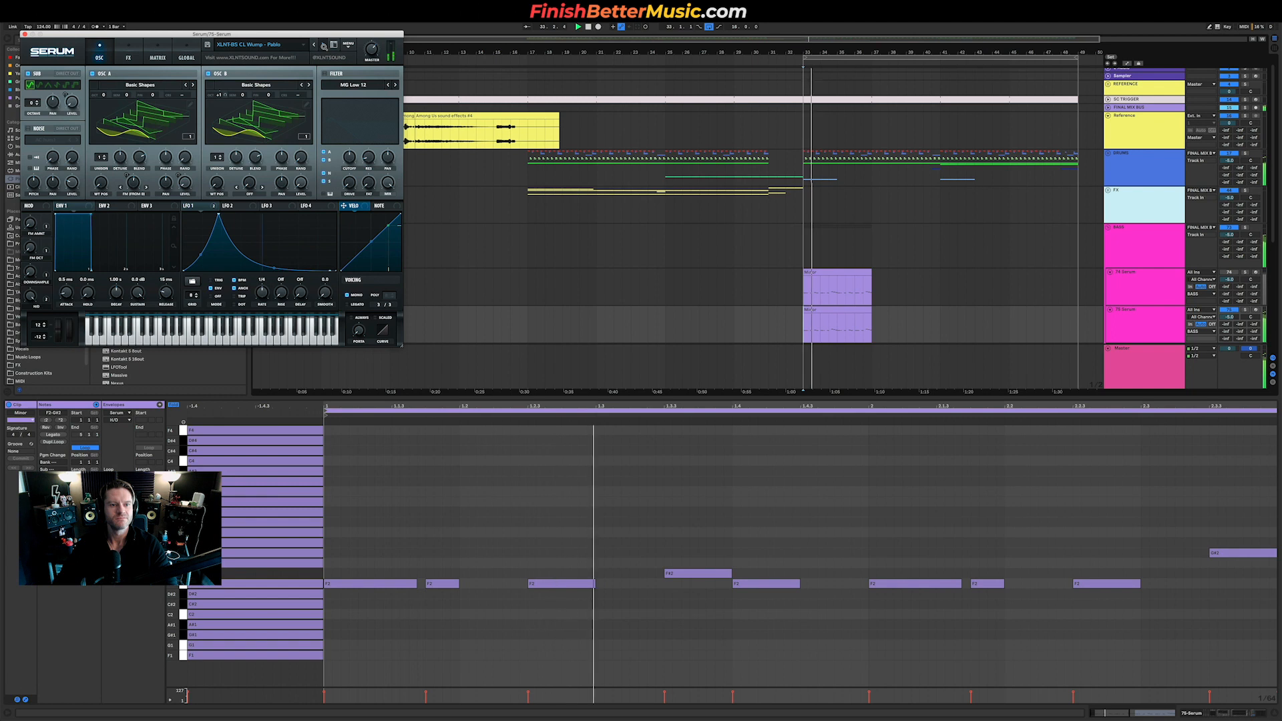
pyautogui.click(323, 45)
pyautogui.click(323, 45)
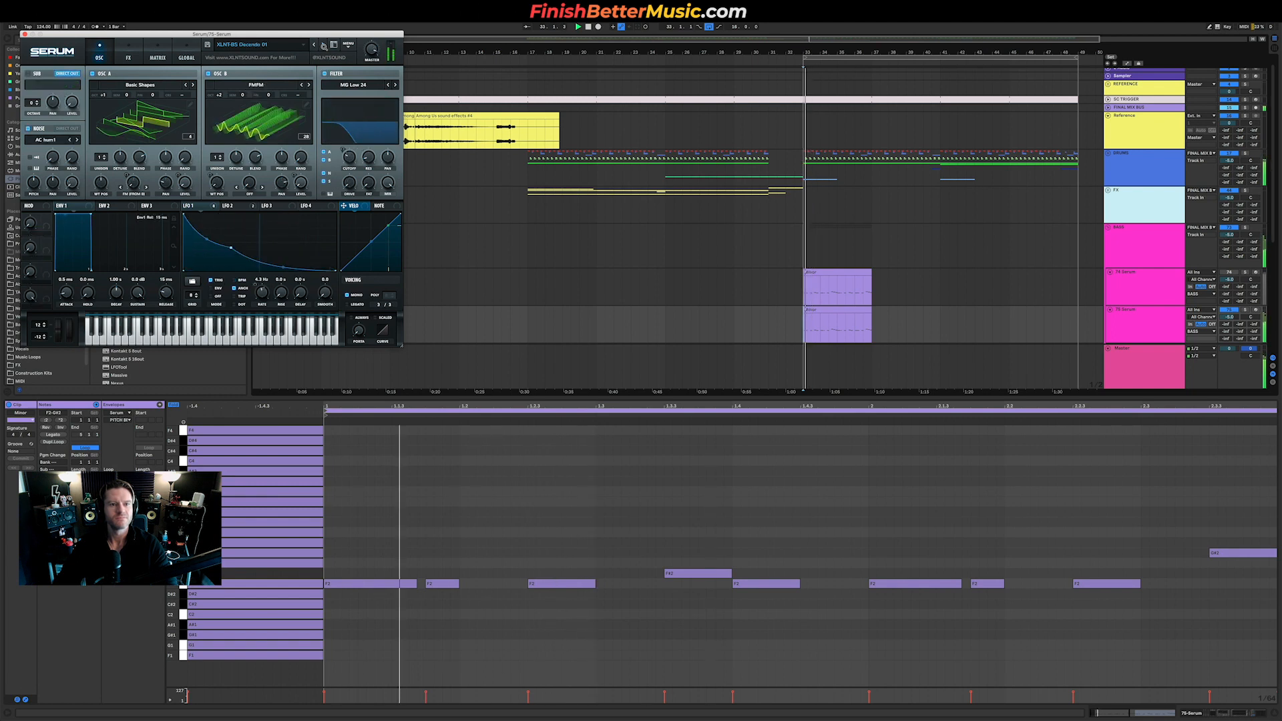
pyautogui.click(323, 45)
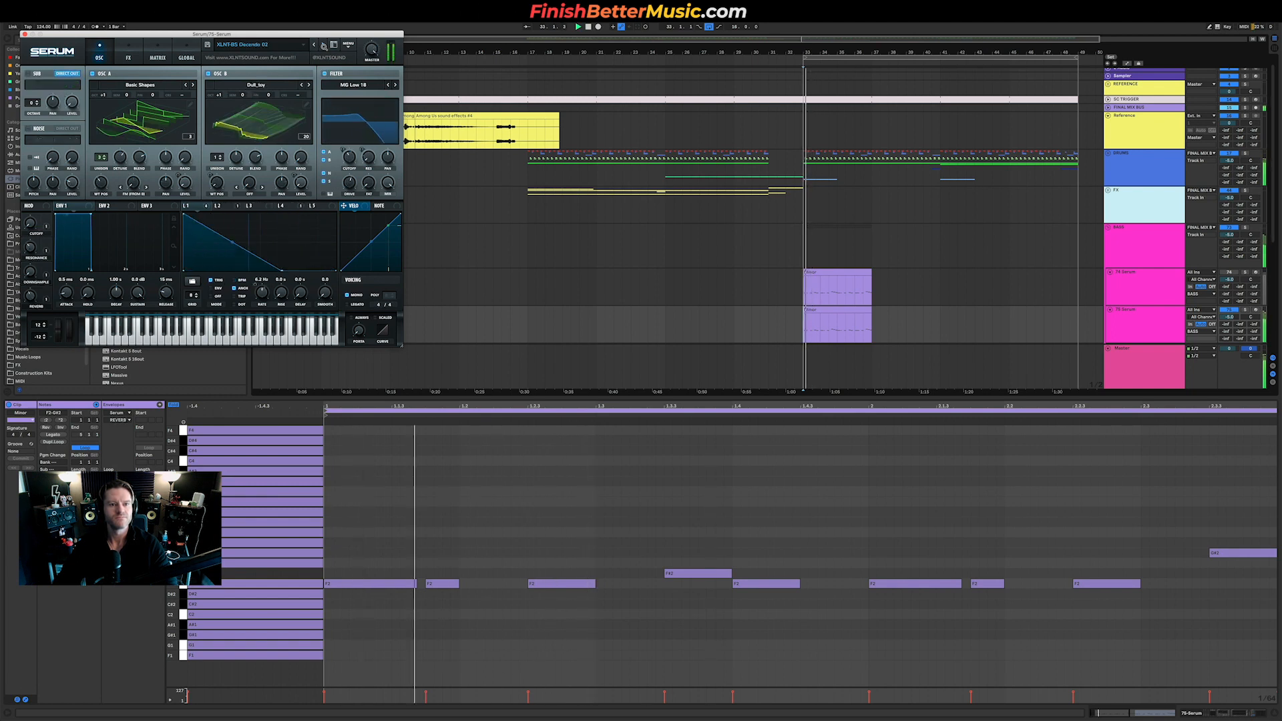
pyautogui.click(323, 46)
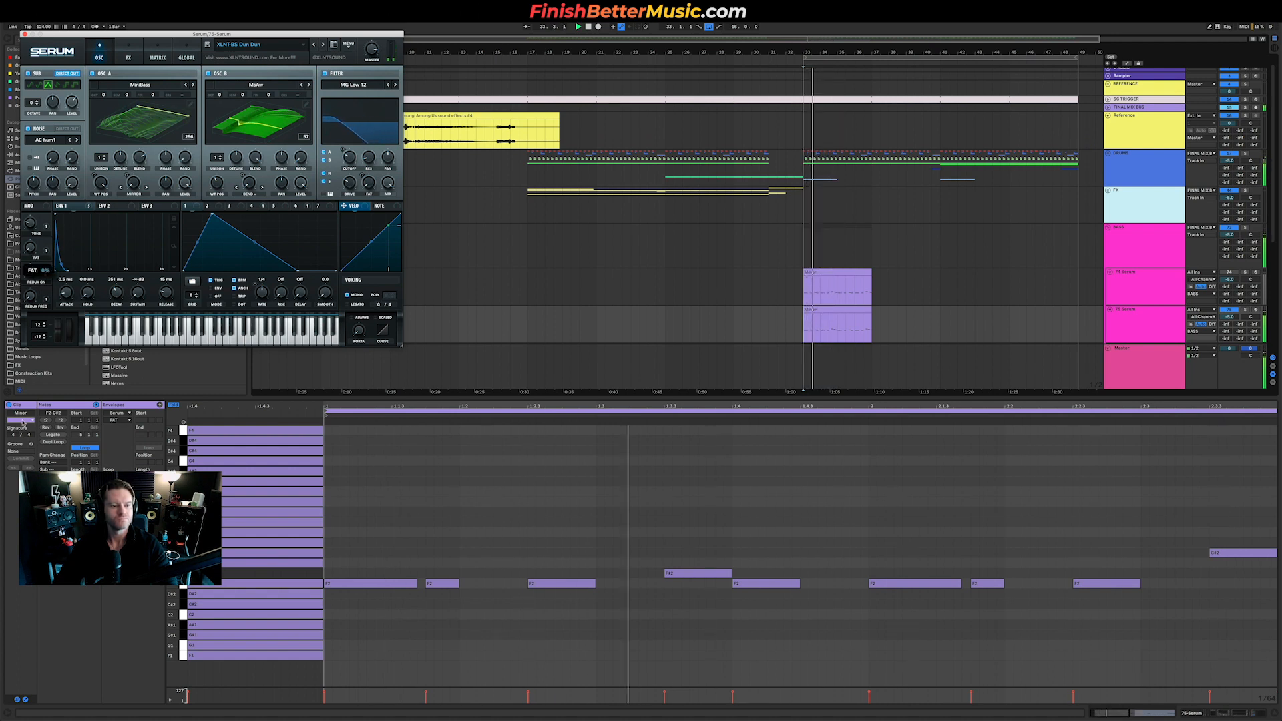
# Select all notes in the duplicated bass clip, restart playback, and switch Serum to the XLNT-BS Fresh preset.
pyautogui.click(392, 541)
pyautogui.press('space')
pyautogui.hotkey('ctrl', 'a')
pyautogui.press('space')
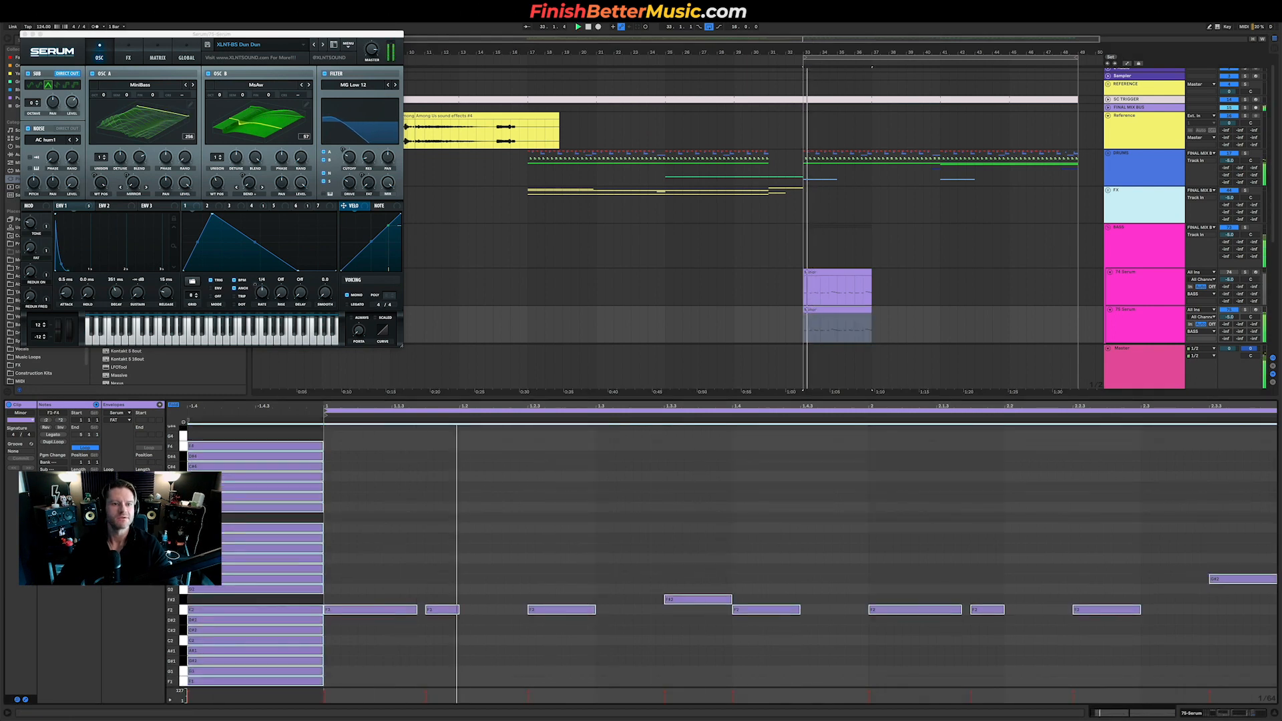
pyautogui.click(323, 45)
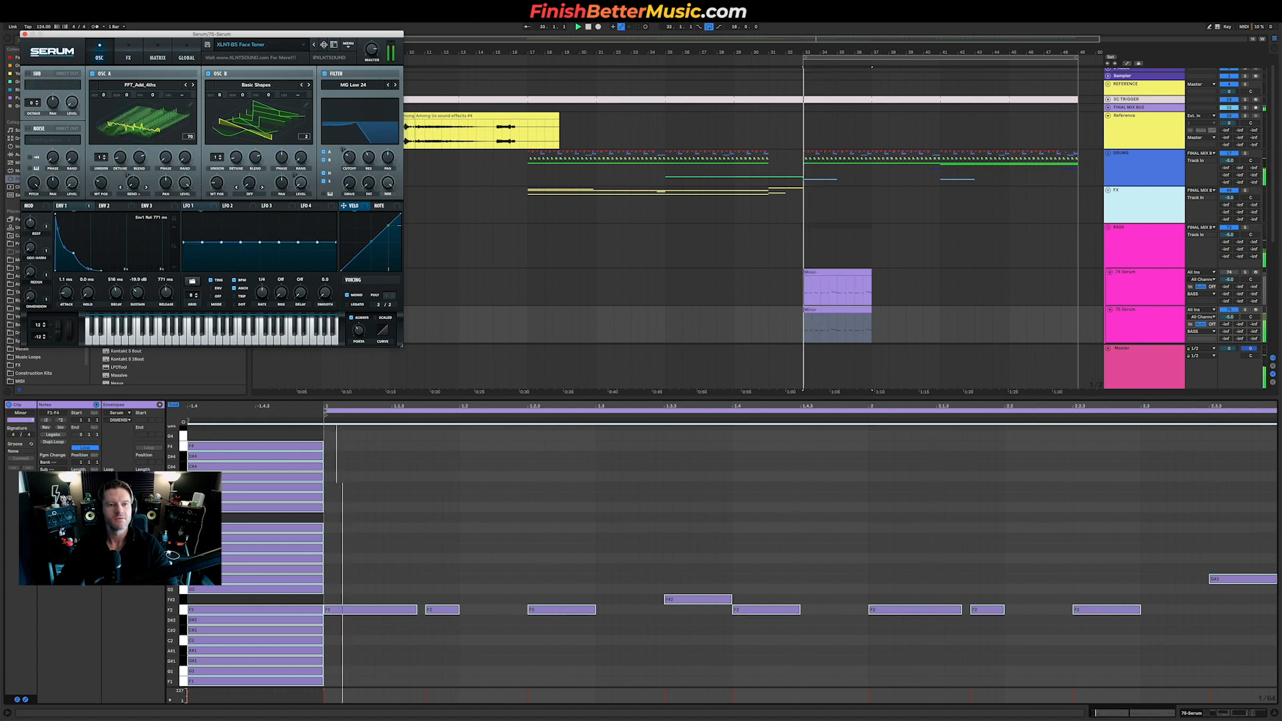
pyautogui.click(323, 44)
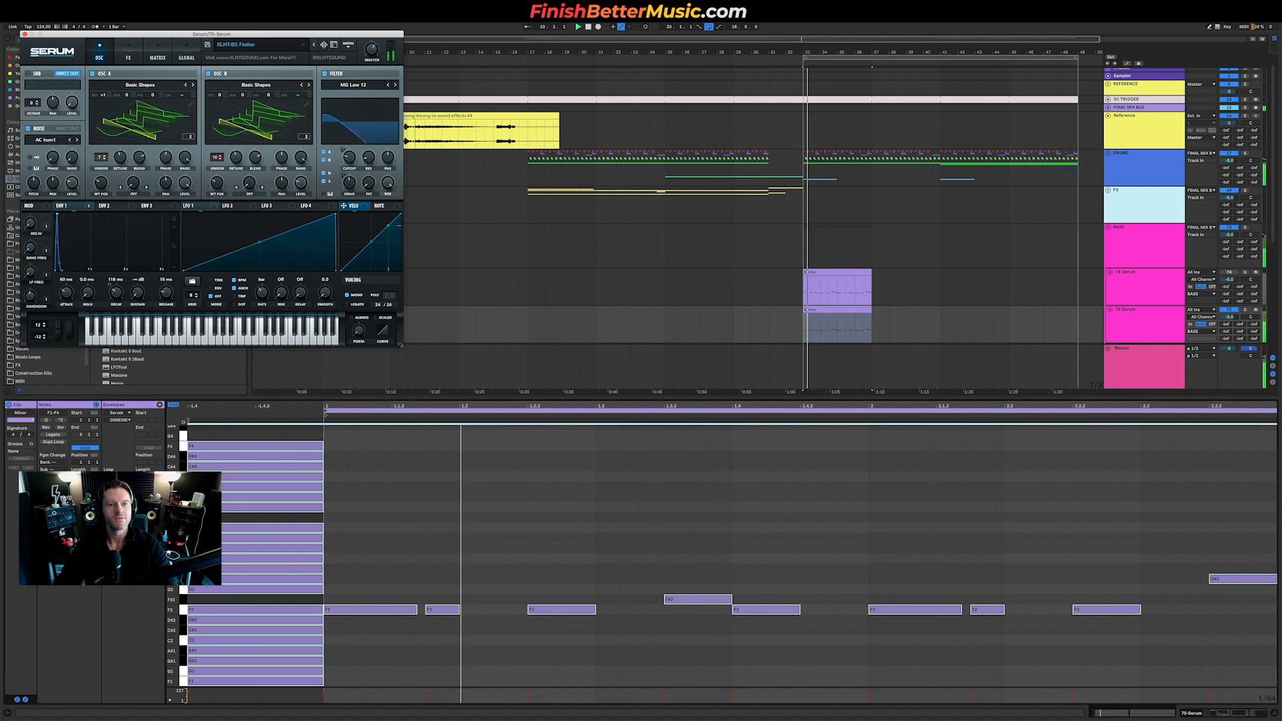
pyautogui.click(323, 44)
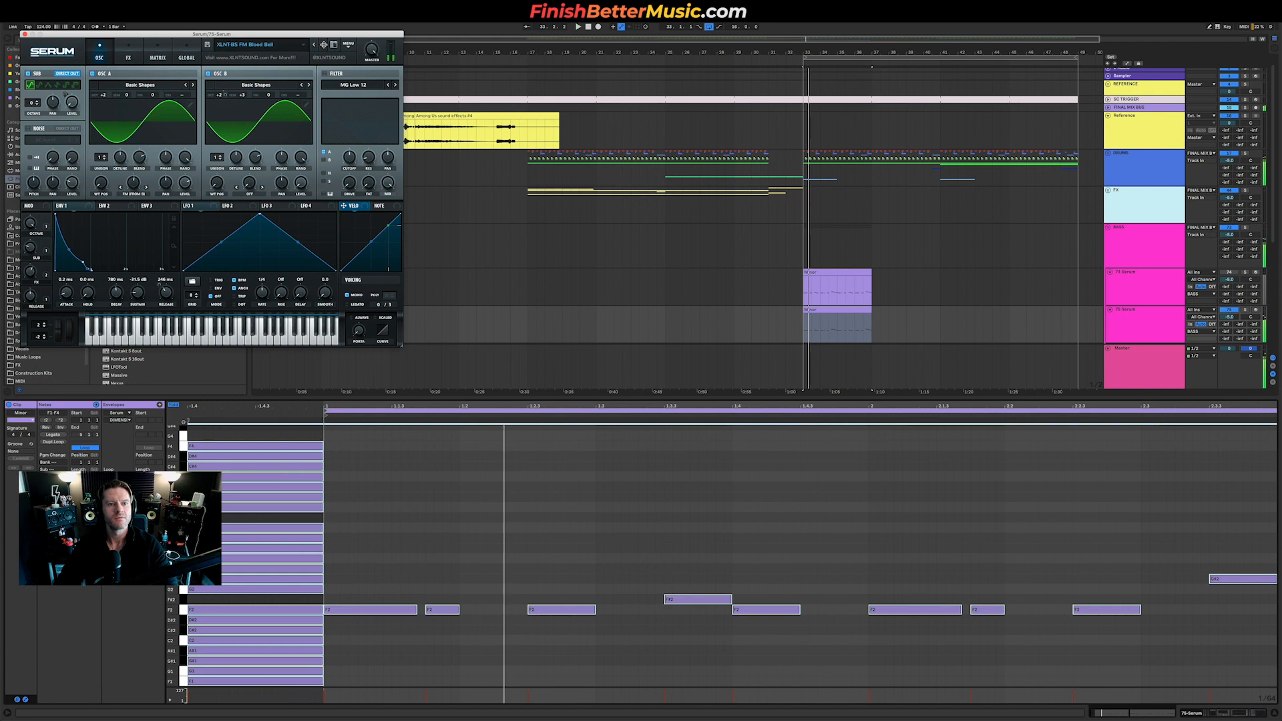
pyautogui.click(323, 44)
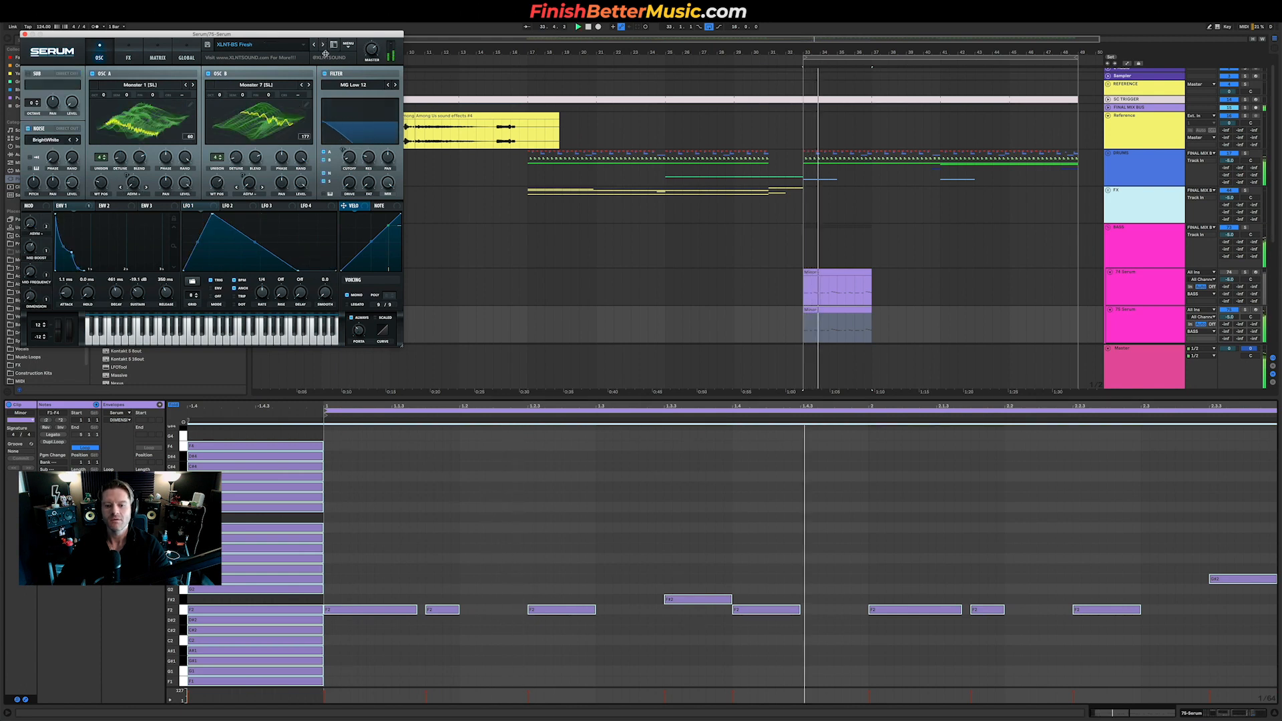
# Lengthen the second bass note in bar 1 of the duplicated clip.
pyautogui.click(629, 647)
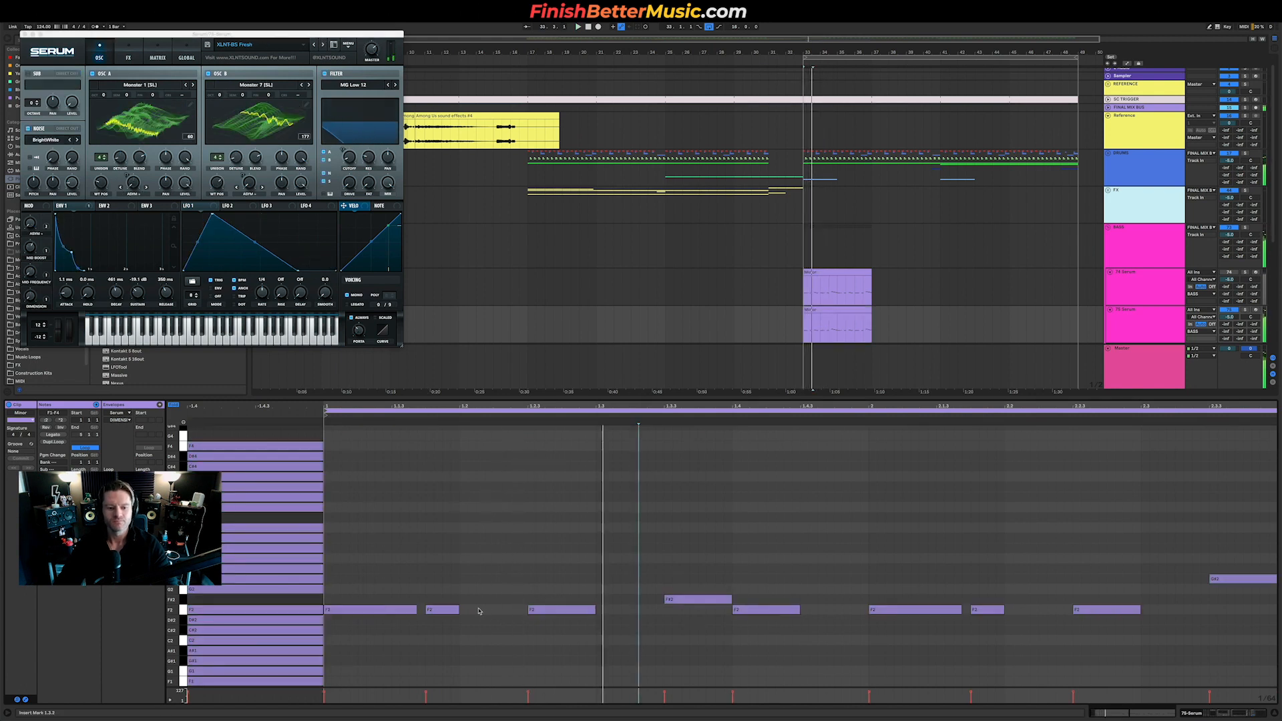
pyautogui.moveTo(459, 609); pyautogui.dragTo(502, 610)
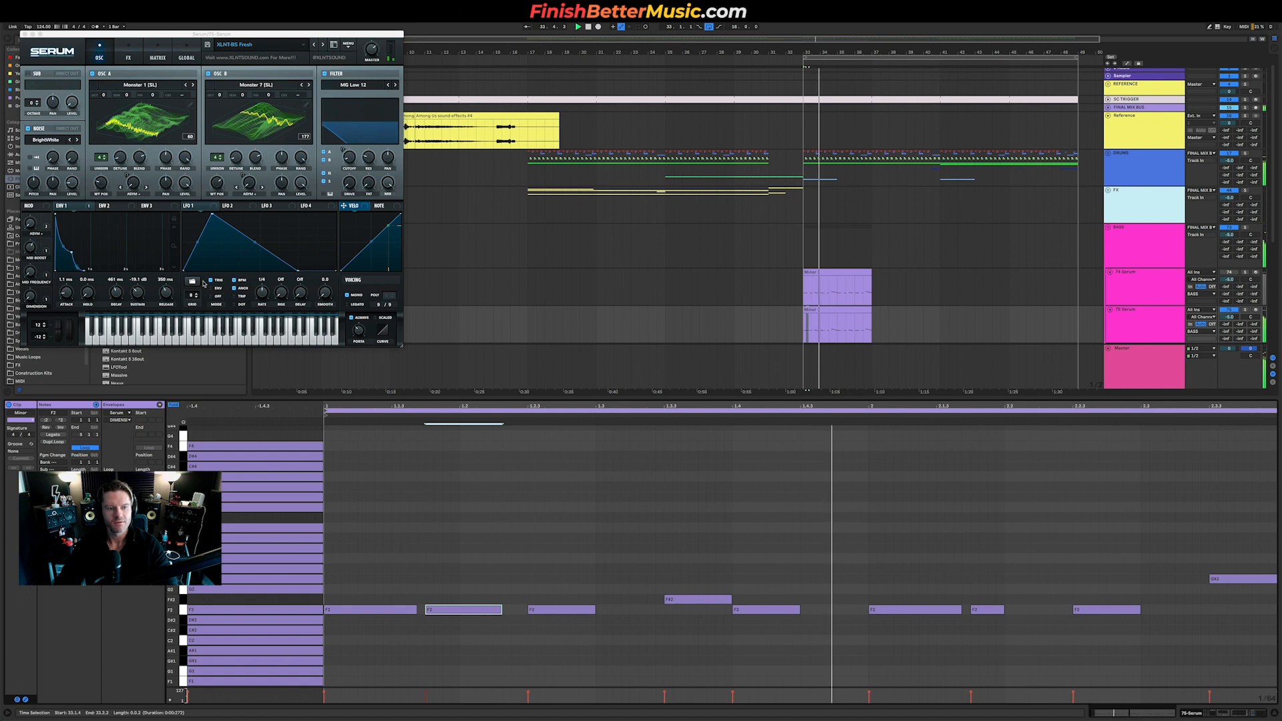
# Raise Serum's ENV 1 sustain to -11.0 dB and its release to about 588 ms.
pyautogui.moveTo(137, 257); pyautogui.dragTo(130, 268)
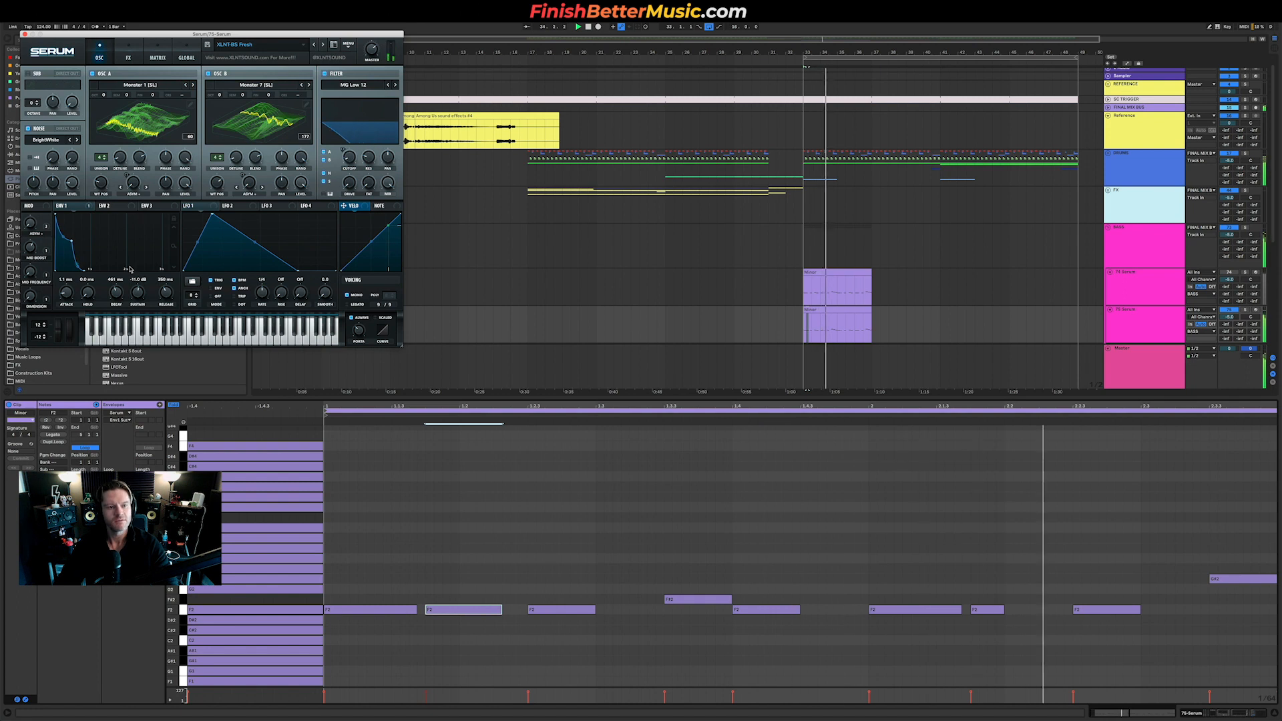
pyautogui.moveTo(167, 283); pyautogui.dragTo(167, 284)
pyautogui.press('space')
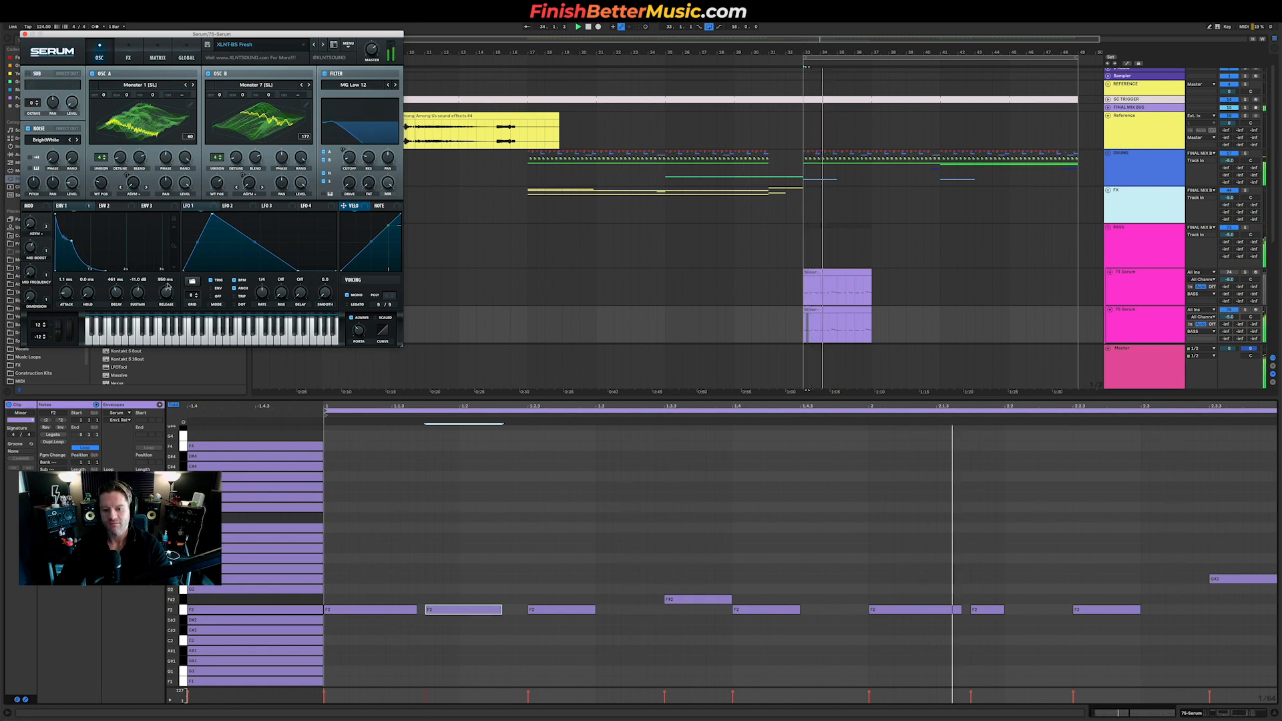
pyautogui.moveTo(167, 291)
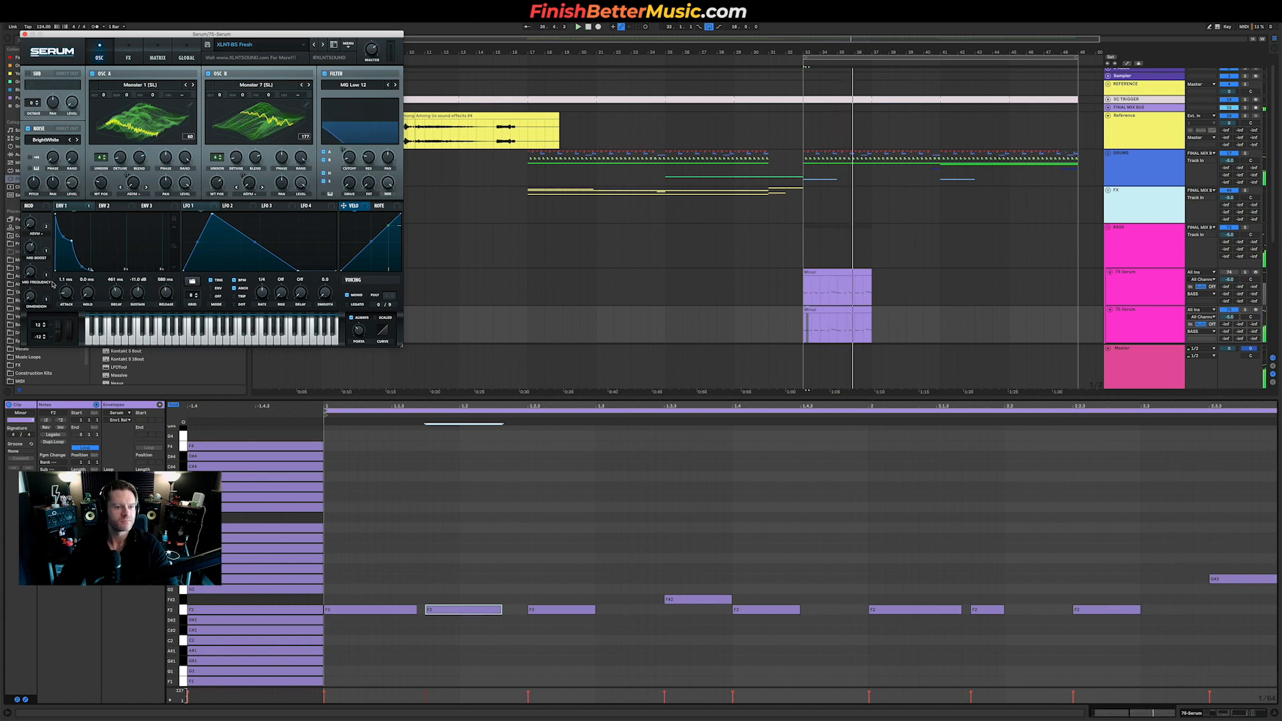
# Adjust Serum's Mid Frequency, Mid Boost and Asym macros while the bass loop plays.
pyautogui.press('space')
pyautogui.moveTo(34, 277); pyautogui.dragTo(34, 223)
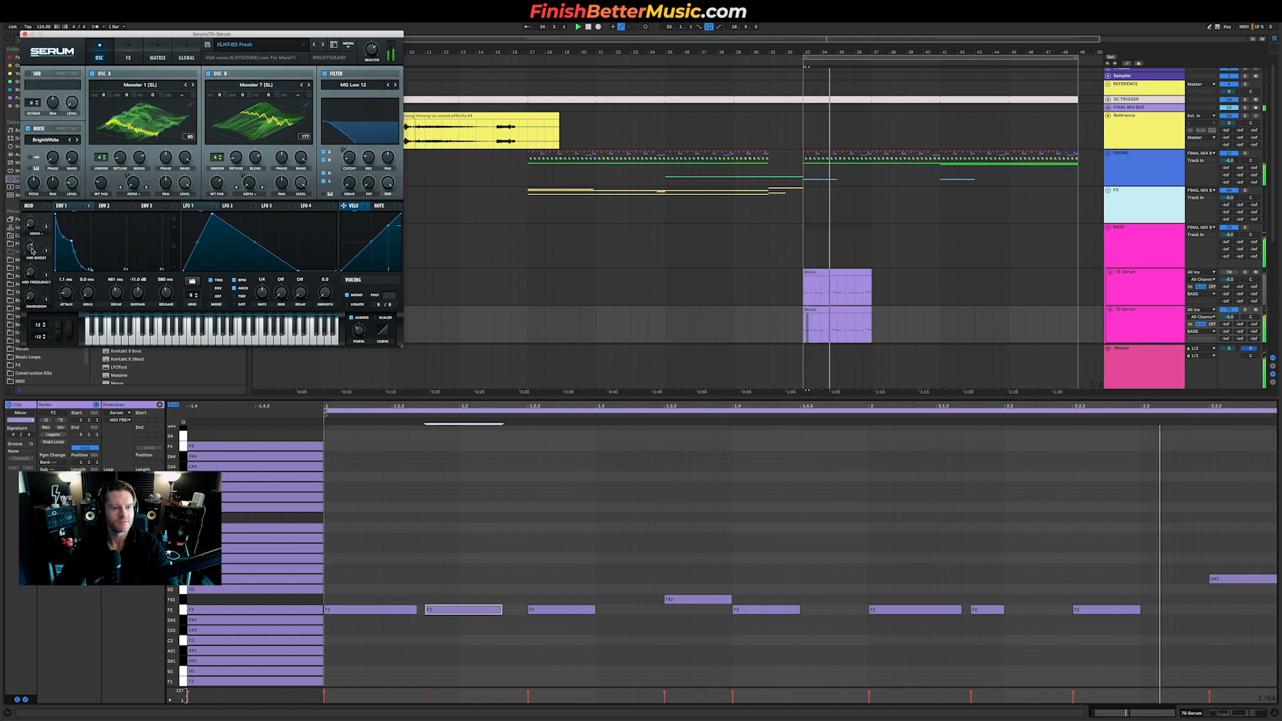
pyautogui.moveTo(31, 248); pyautogui.dragTo(38, 201)
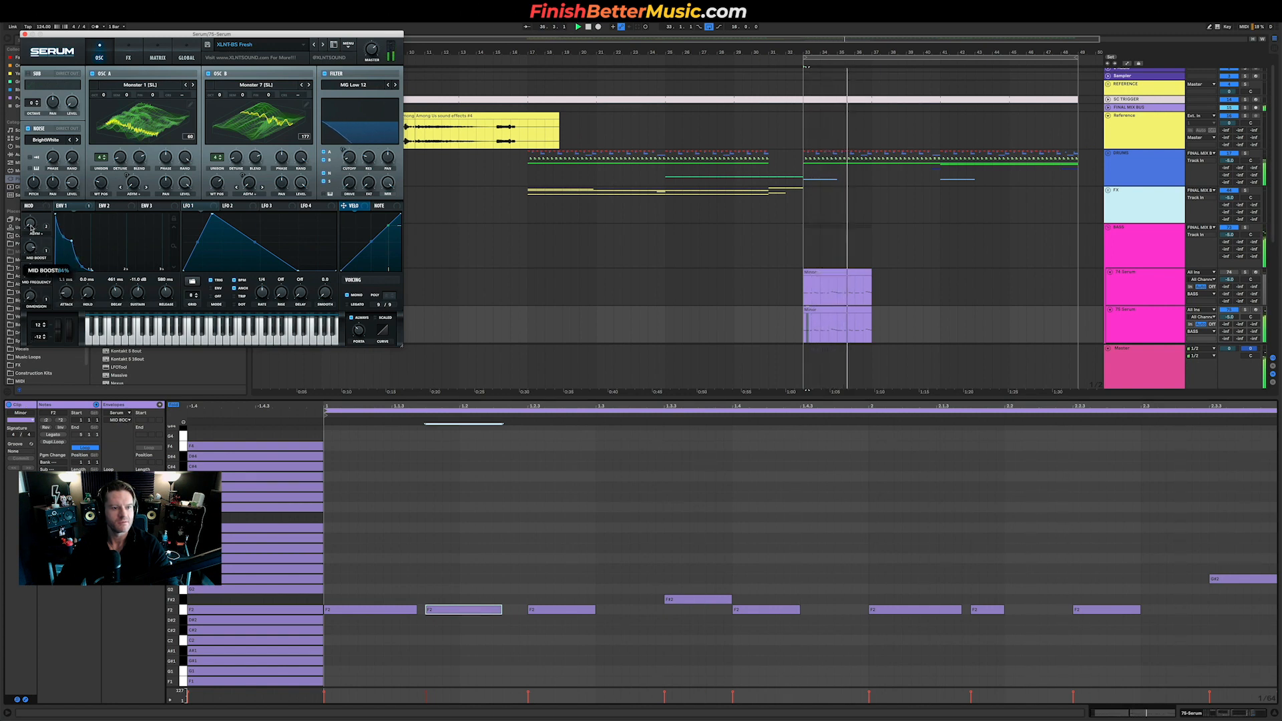
pyautogui.moveTo(38, 175)
pyautogui.mouseDown()
pyautogui.moveTo(32, 213)
pyautogui.moveTo(34, 191)
pyautogui.mouseUp()
pyautogui.press('space')
pyautogui.press('space')
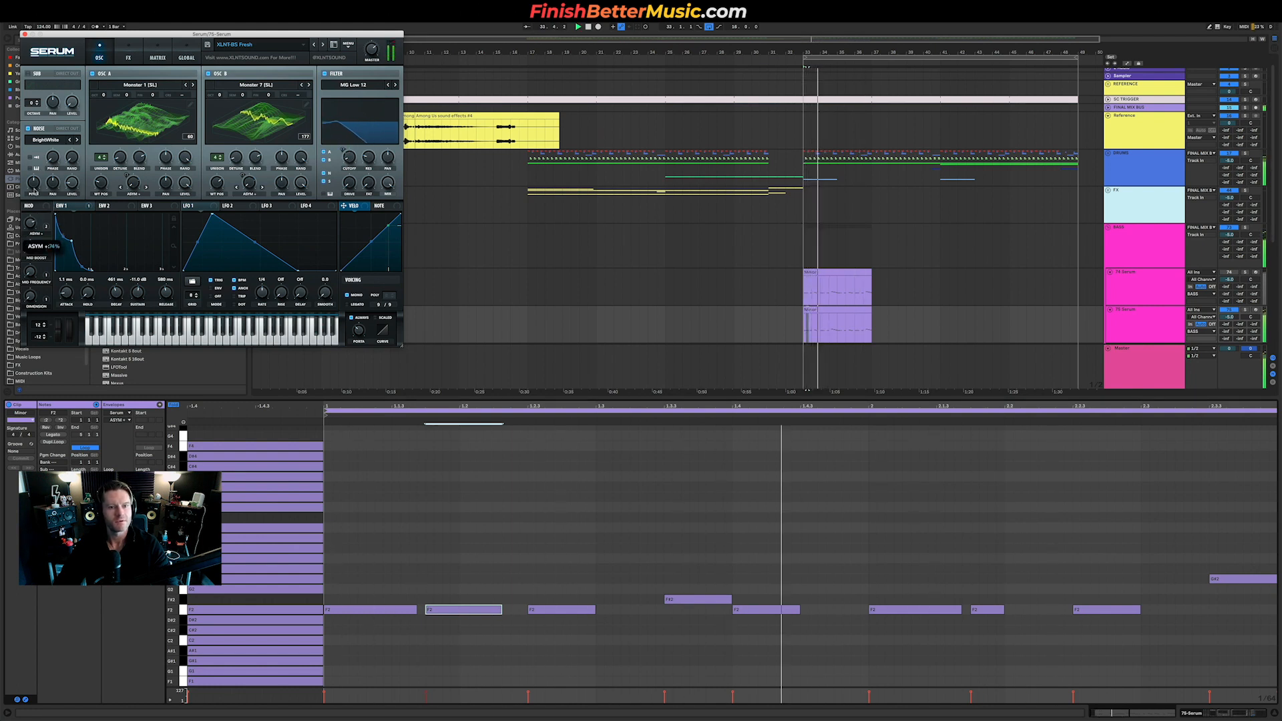
# Adjust Serum's filter cutoff slightly and replay the bass loop.
pyautogui.moveTo(350, 158)
pyautogui.mouseDown()
pyautogui.moveTo(348, 134)
pyautogui.moveTo(346, 156)
pyautogui.mouseUp()
pyautogui.press('space')
pyautogui.press('space')
# Fine-tune Serum's macros during playback and shorten the ENV 1 release to about 139 ms.
pyautogui.click(31, 224)
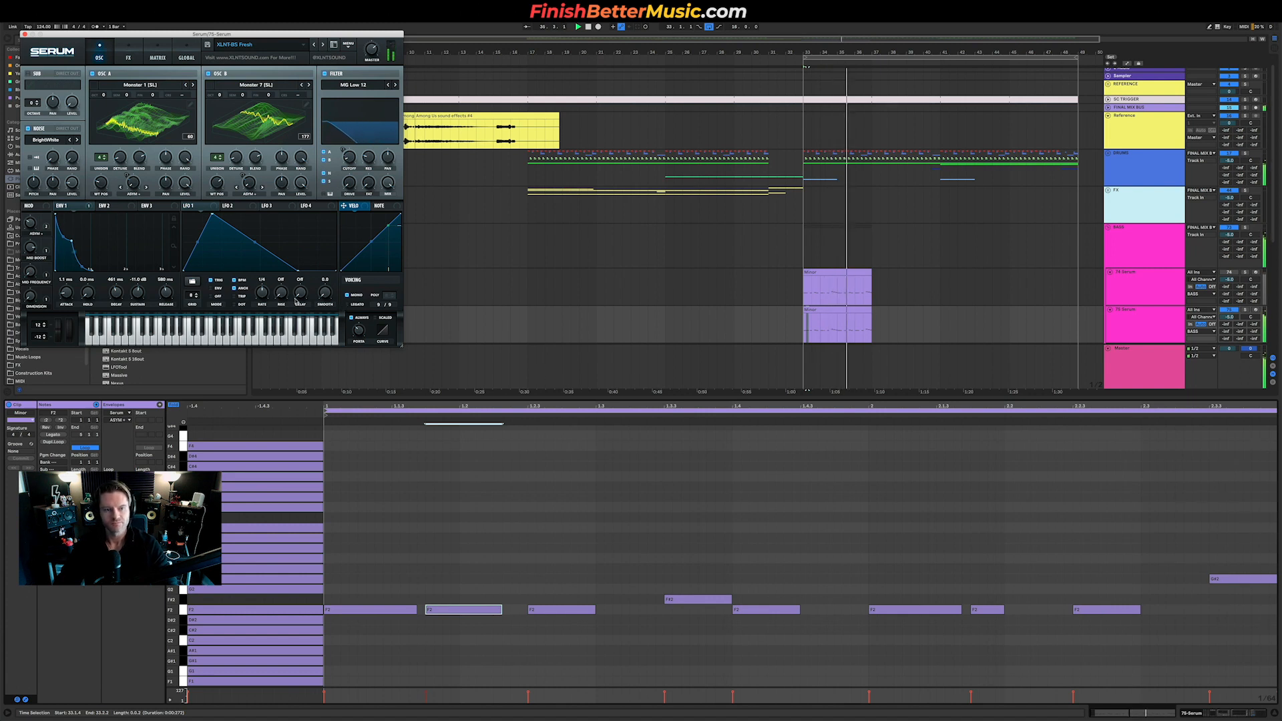
pyautogui.click(30, 271)
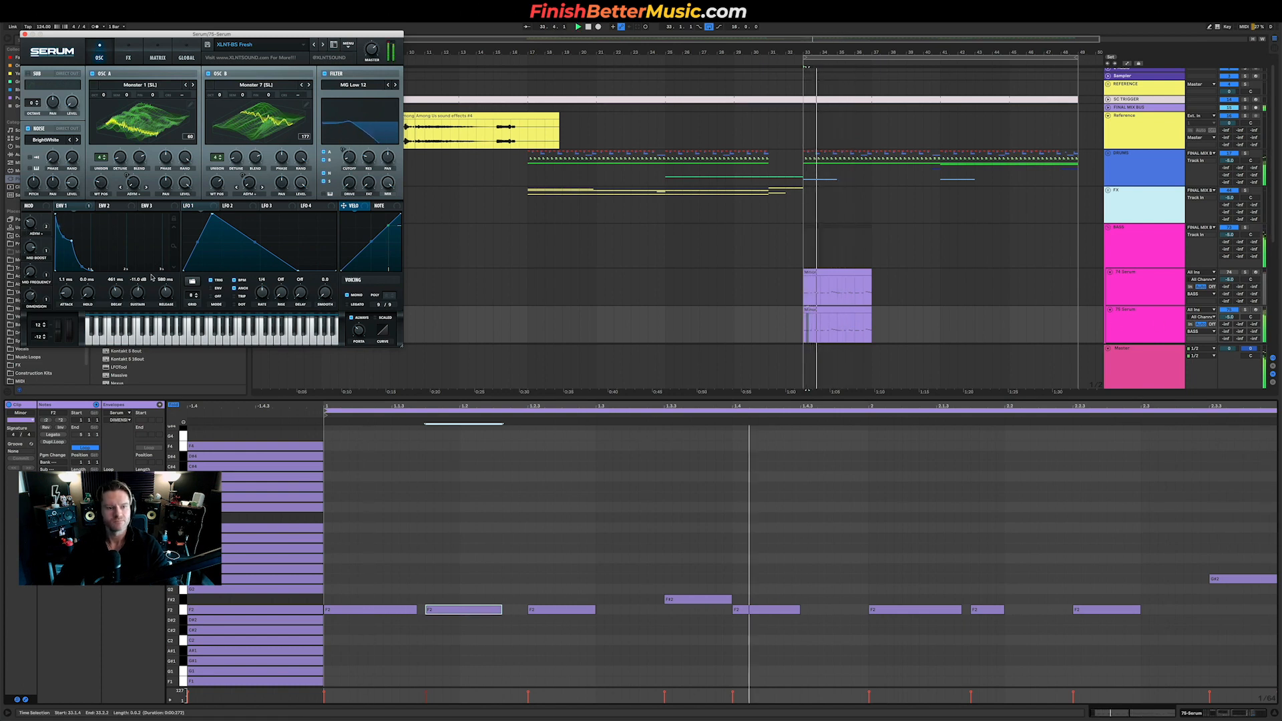
pyautogui.moveTo(165, 292); pyautogui.dragTo(162, 332)
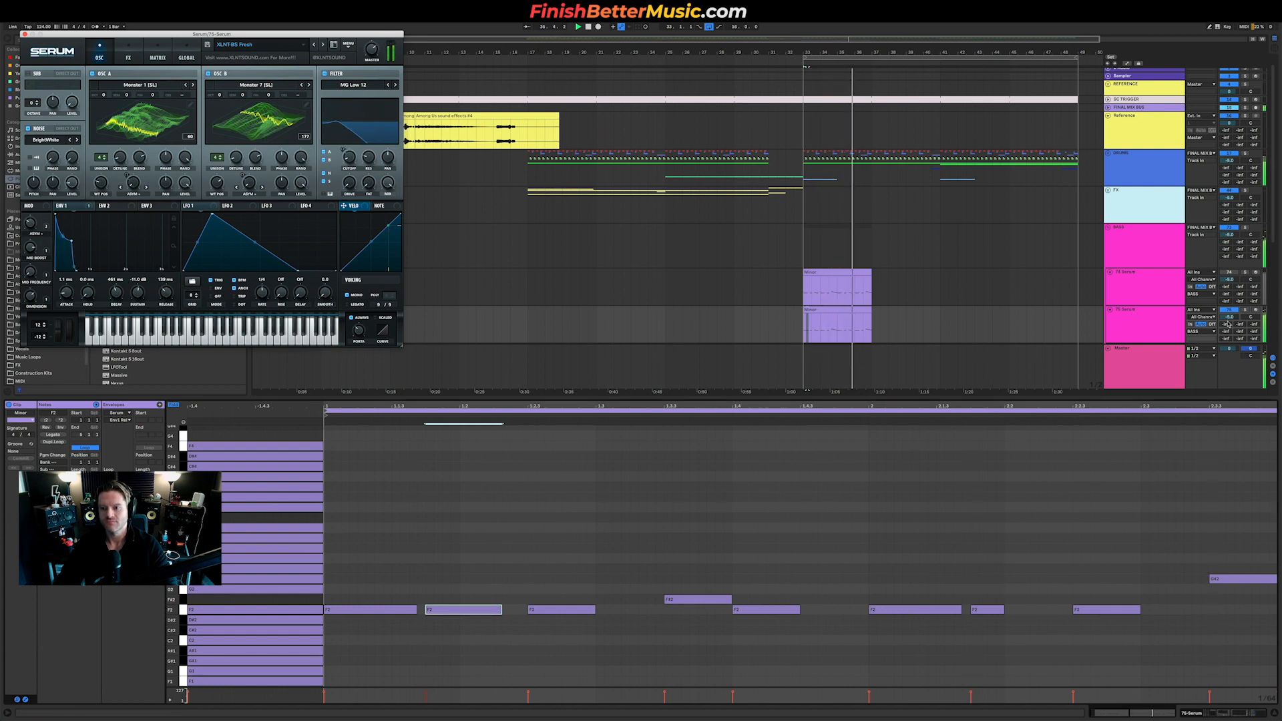
# Duplicate the second Serum track, mute the source track, and audition an XLNT-BS bass guitar preset on the new copy.
pyautogui.click(1159, 318)
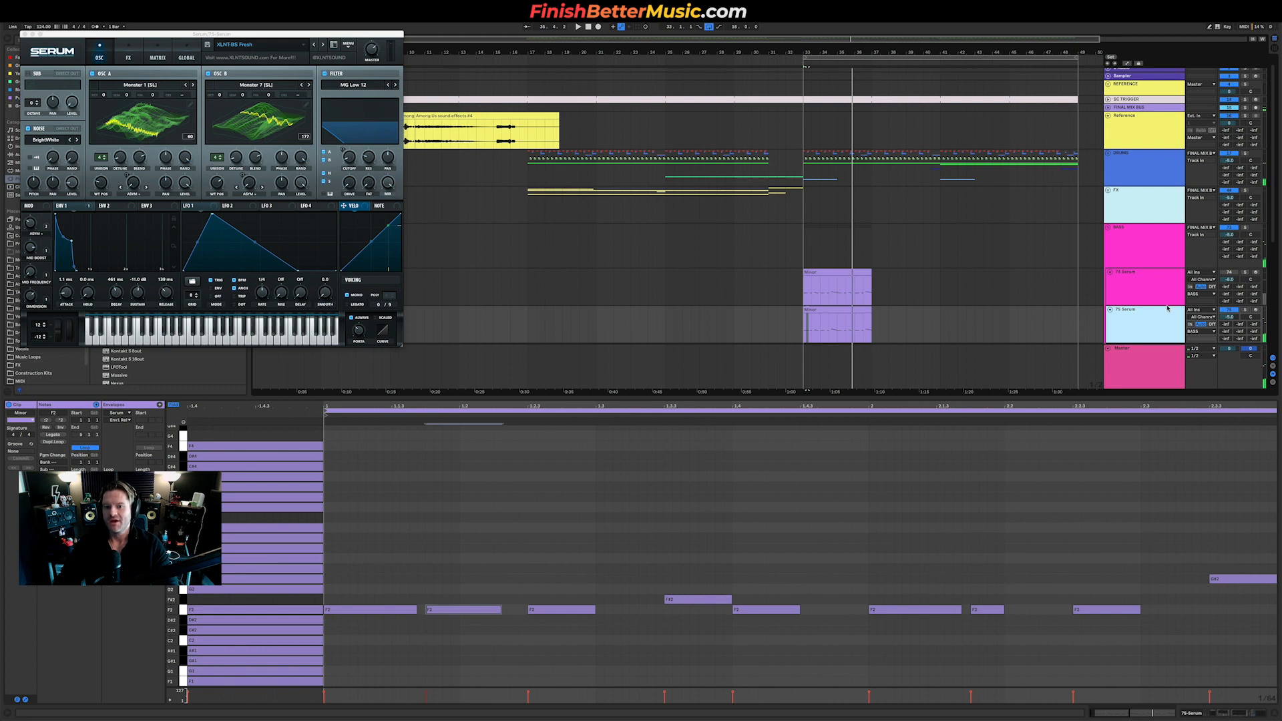
pyautogui.press('super+d')
pyautogui.click(1234, 272)
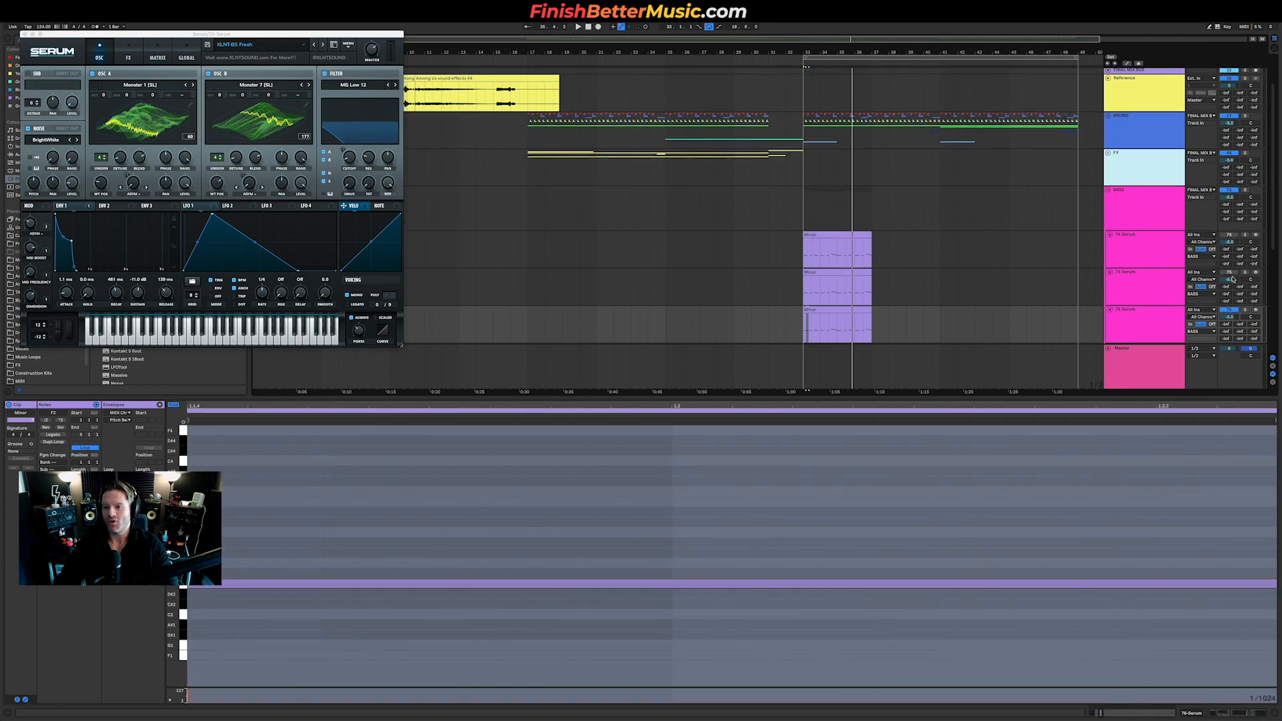
pyautogui.press('space')
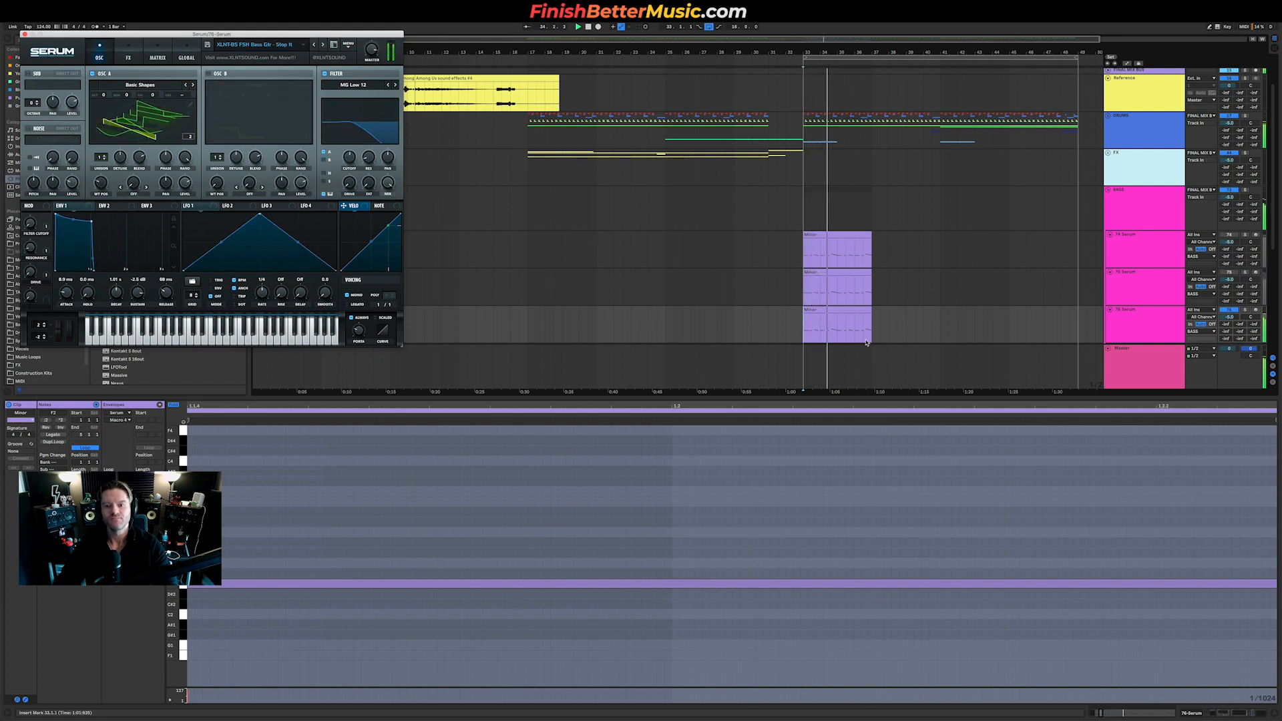
# Open the newest Serum track's bass clip, shorten its first note slightly, and replay the loop.
pyautogui.click(843, 312)
pyautogui.press('space')
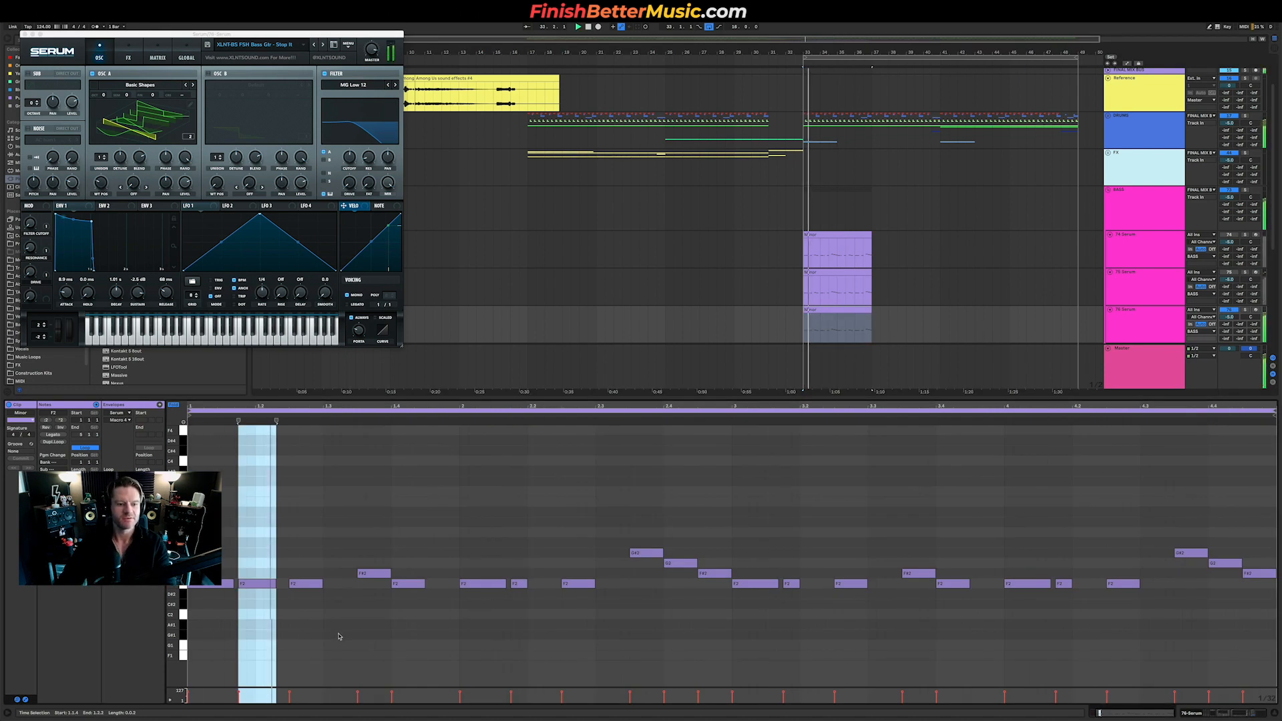
pyautogui.moveTo(233, 581); pyautogui.dragTo(221, 583)
pyautogui.press('space')
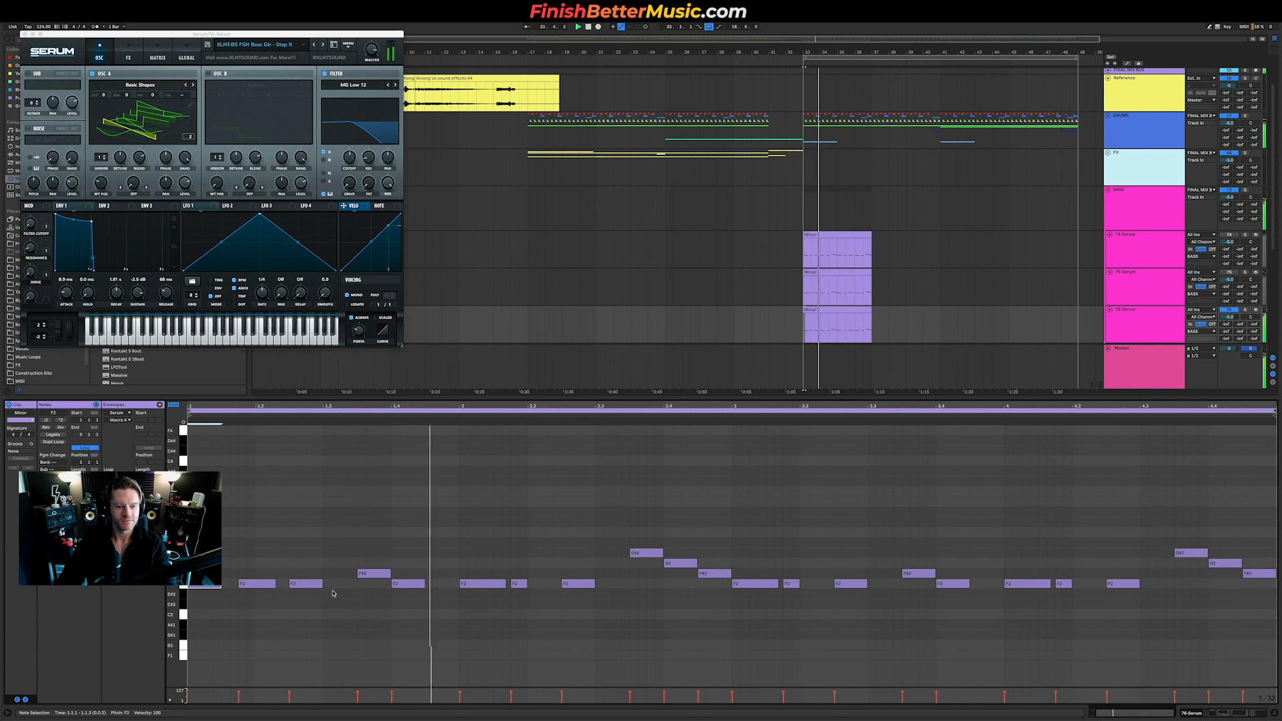
# Lengthen the short second note of bar 2 in the newest Serum clip and replay the loop.
pyautogui.press('space')
pyautogui.press('space')
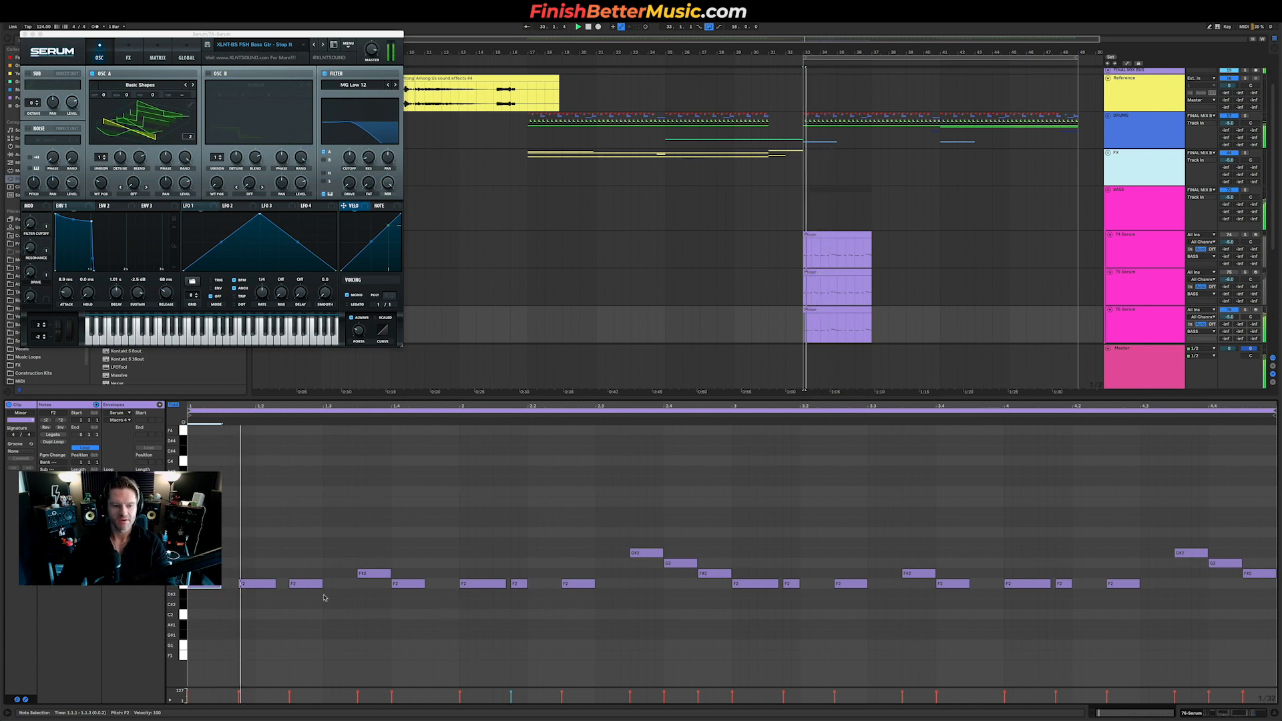
pyautogui.moveTo(527, 584); pyautogui.dragTo(548, 583)
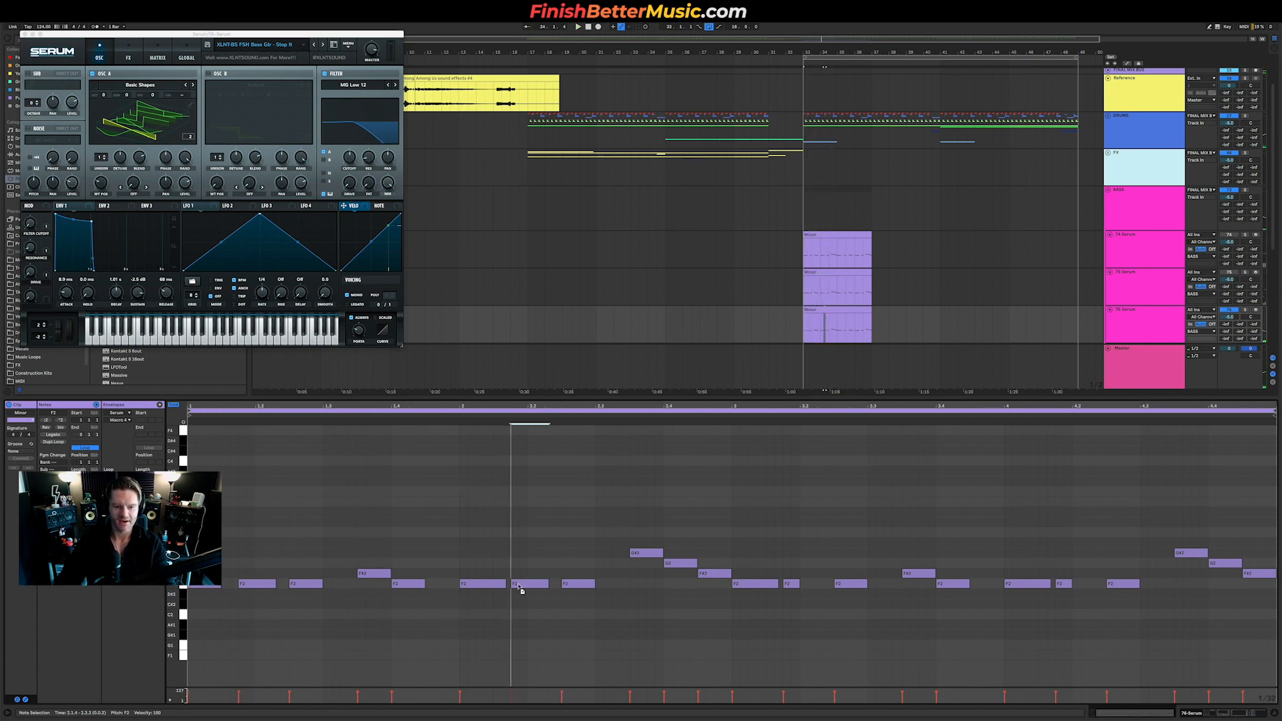
pyautogui.press('space')
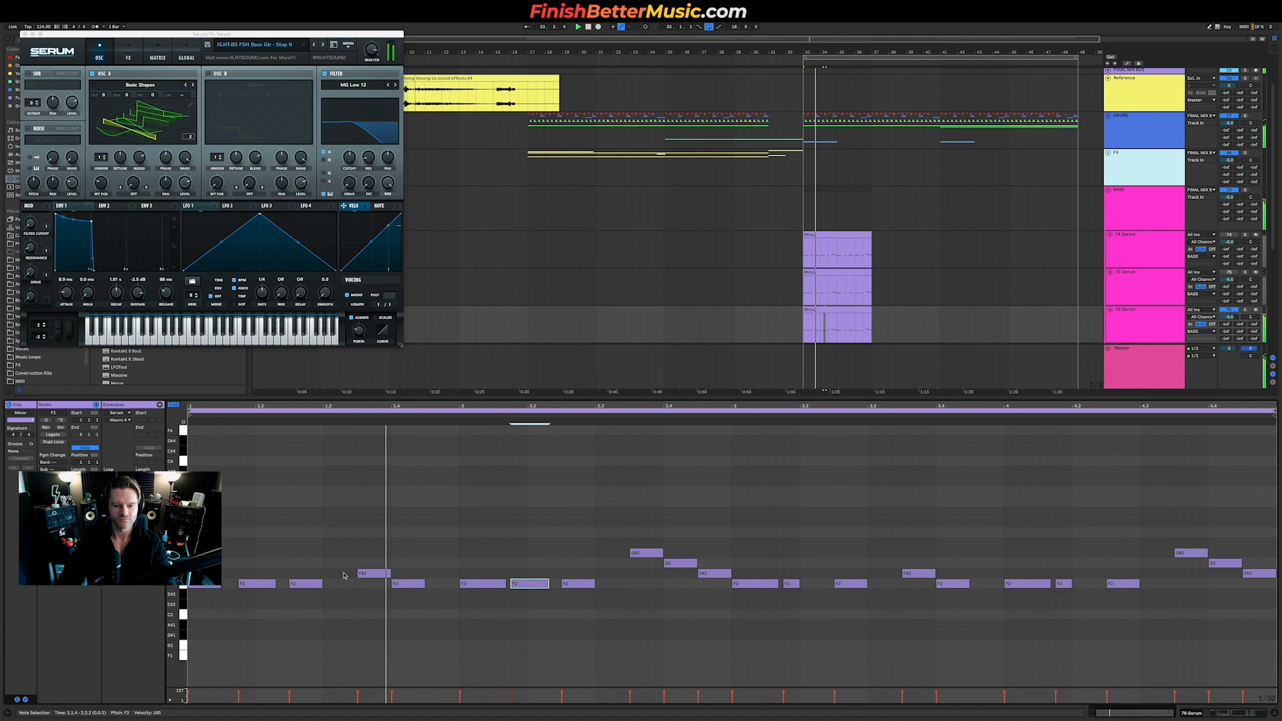
# Copy the first three notes of bar 1 over the matching notes at the start of bar 2 and replay.
pyautogui.click(250, 577)
pyautogui.press('space')
pyautogui.moveTo(209, 552); pyautogui.dragTo(308, 600)
pyautogui.moveTo(199, 585); pyautogui.dragTo(470, 586)
pyautogui.press('space')
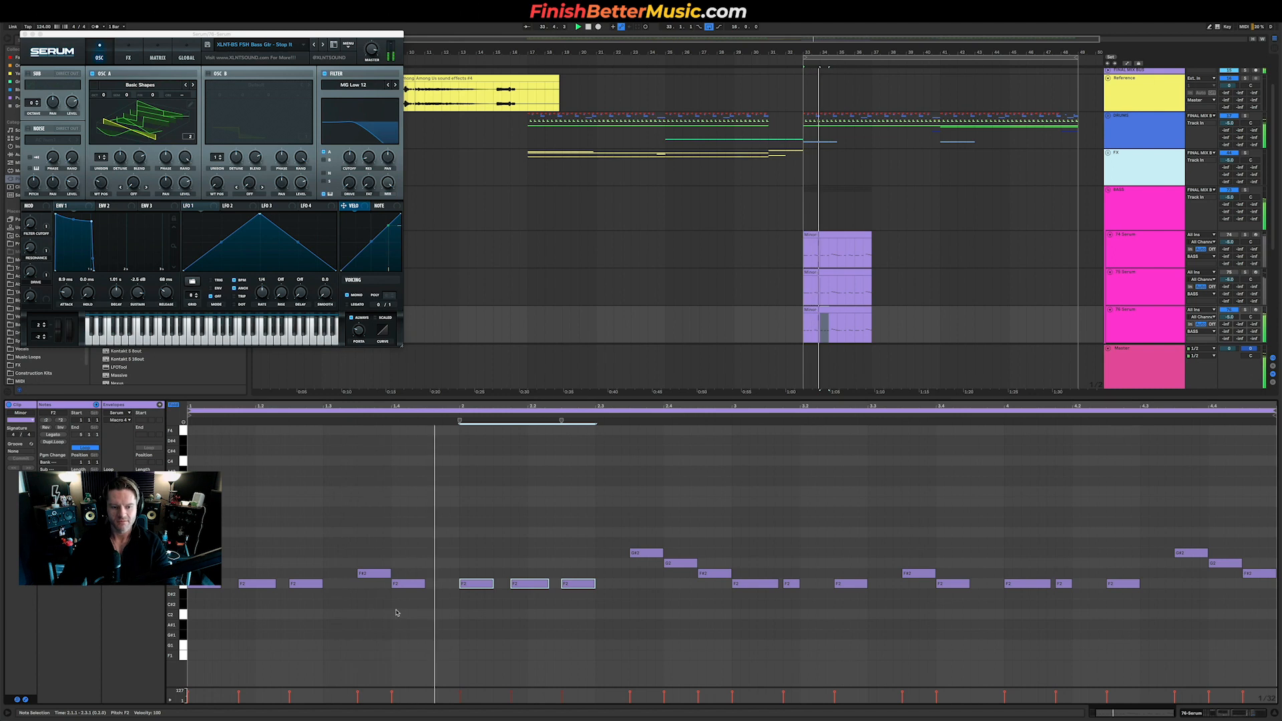
# Fill the gap just before bar 2 with a new G note.
pyautogui.moveTo(424, 583); pyautogui.dragTo(441, 579)
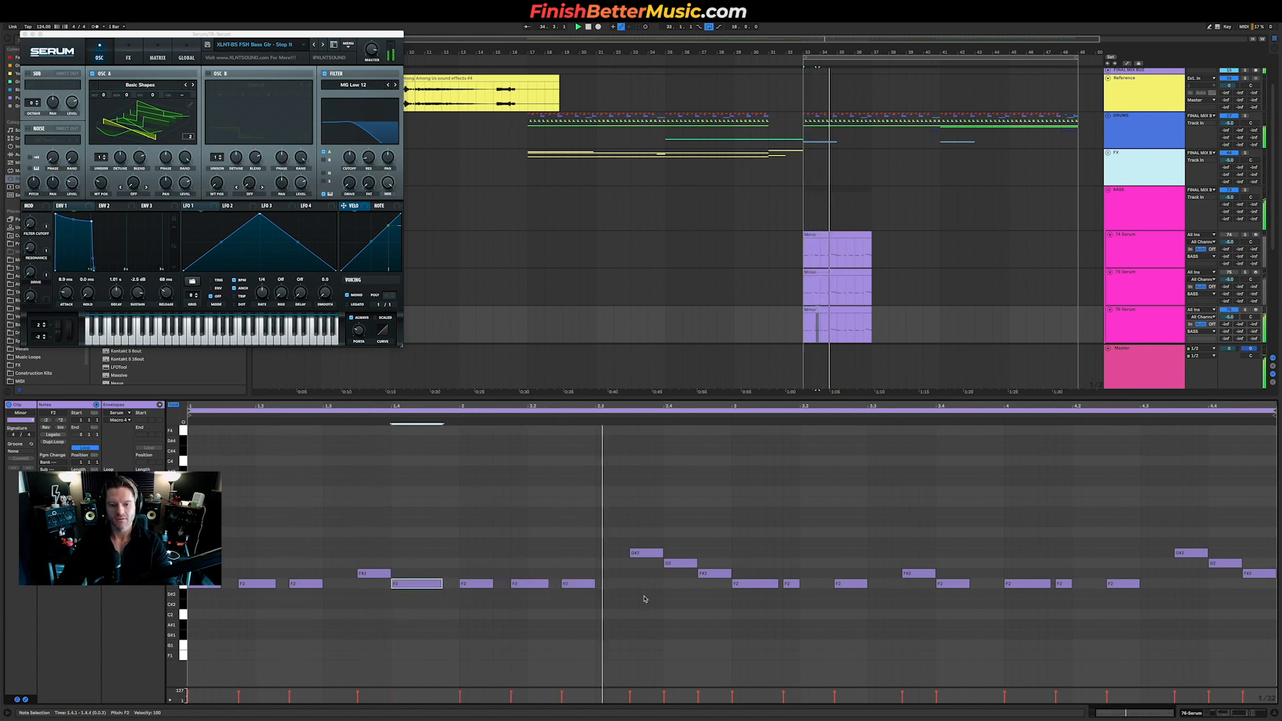
pyautogui.moveTo(430, 583); pyautogui.dragTo(422, 582)
pyautogui.doubleClick(440, 574)
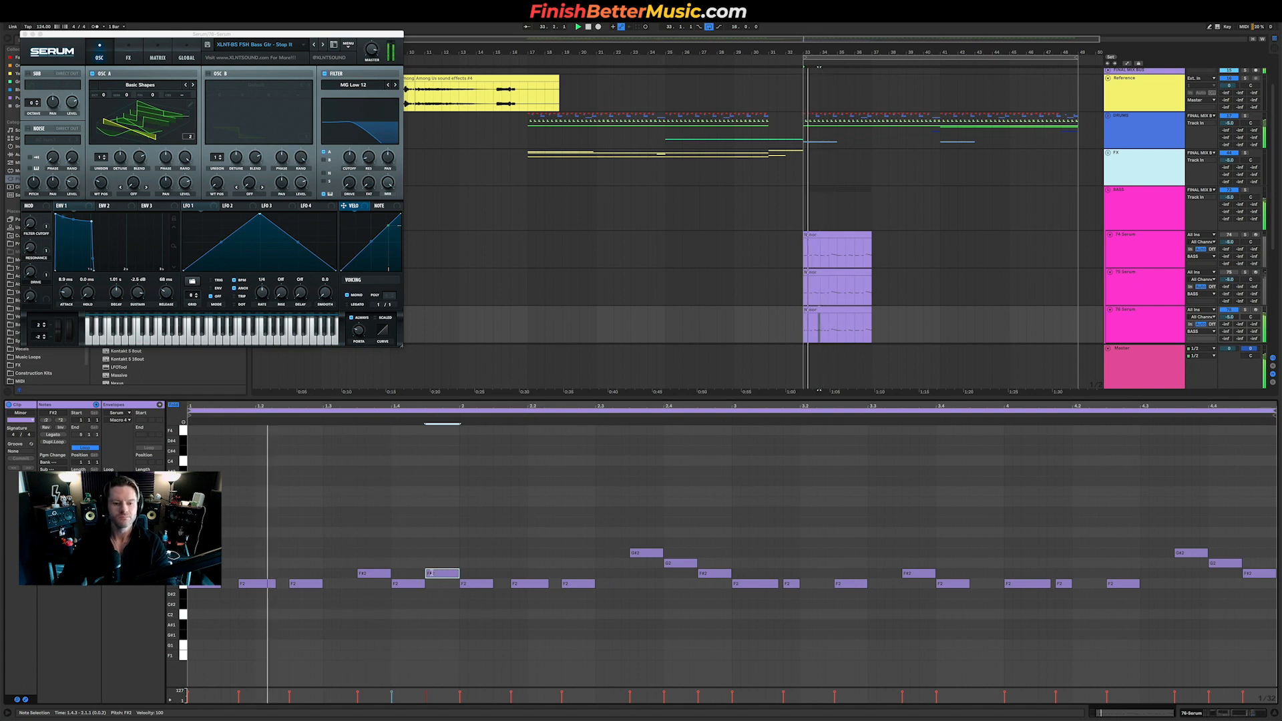
pyautogui.press('Up')
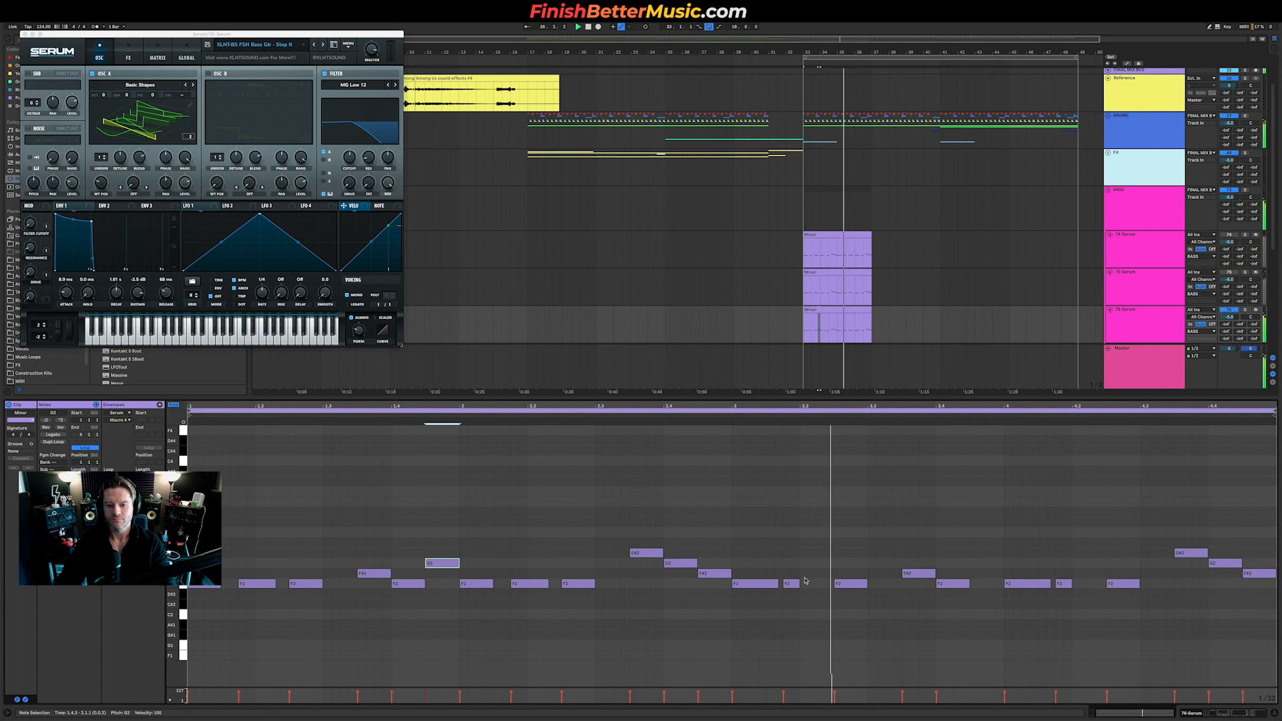
# Replace the bass clip's notes in bars 3 and 4 with a copy of the pattern from bars 1 and 2.
pyautogui.moveTo(732, 613); pyautogui.dragTo(1274, 613)
pyautogui.press('Delete')
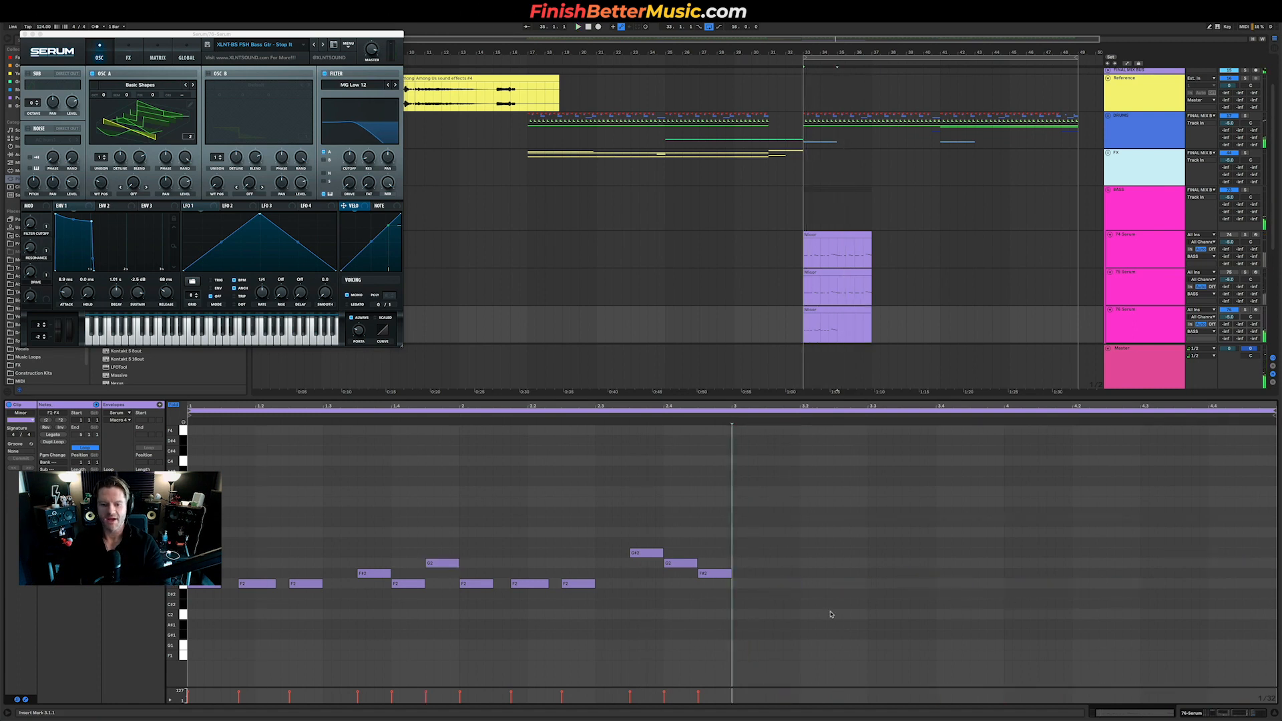
pyautogui.moveTo(724, 603); pyautogui.dragTo(226, 534)
pyautogui.moveTo(272, 591); pyautogui.dragTo(757, 592)
# Set Serum's filter cutoff macro to about 25% and fine-tune a second macro during playback.
pyautogui.press('space')
pyautogui.moveTo(31, 252); pyautogui.dragTo(28, 195)
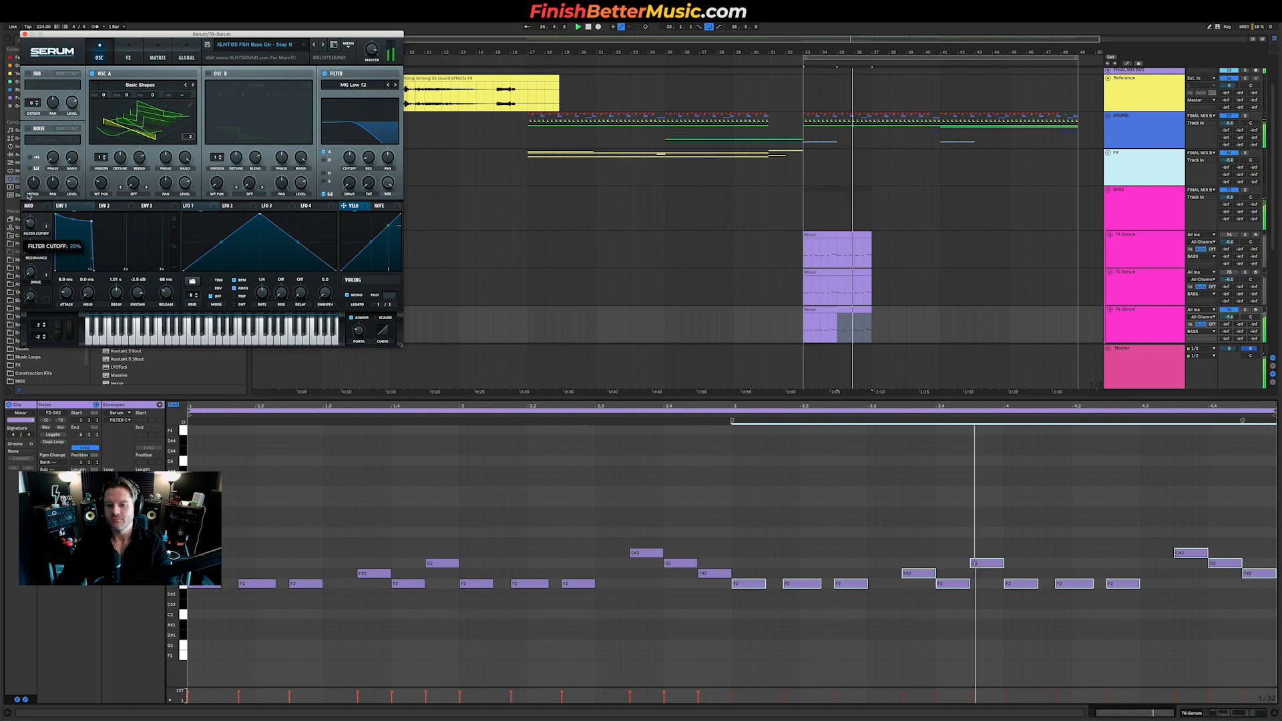
pyautogui.moveTo(29, 274)
pyautogui.mouseDown()
pyautogui.moveTo(31, 209)
pyautogui.moveTo(40, 274)
pyautogui.mouseUp()
# Replay the layered Serum bass tracks in the arrangement and close the Serum window.
pyautogui.click(1134, 329)
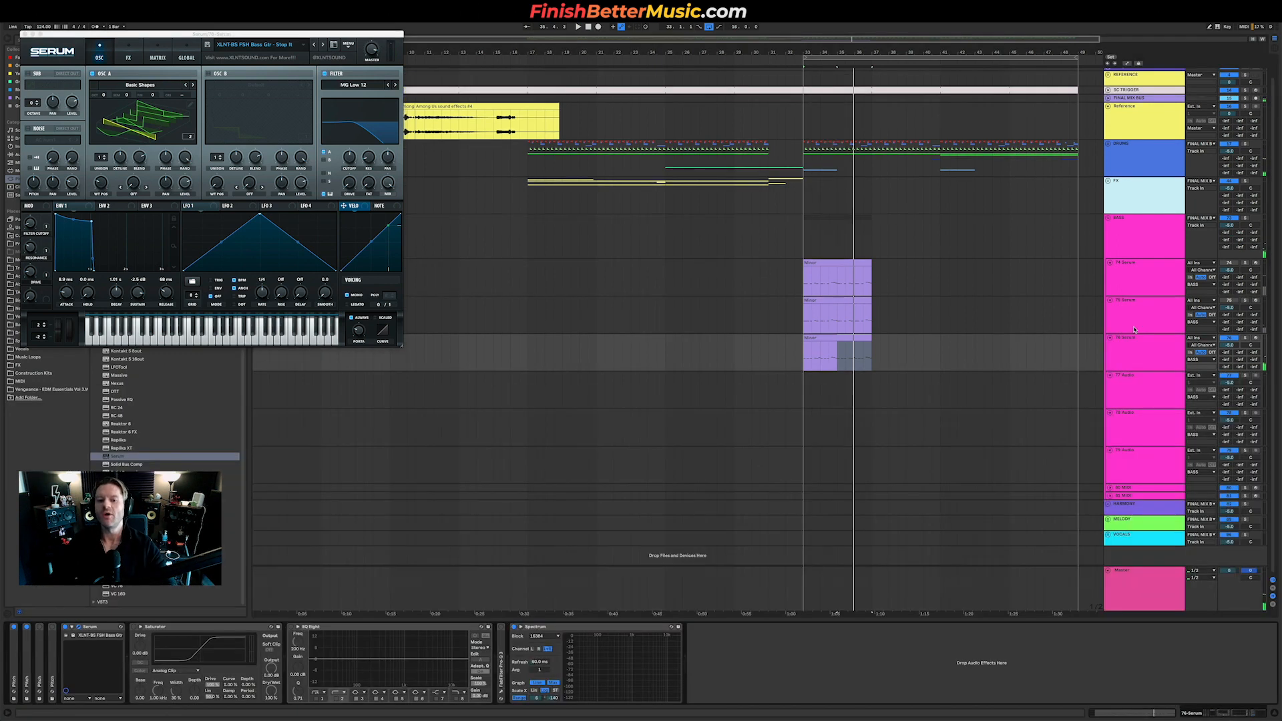
pyautogui.press('space')
pyautogui.press('space')
pyautogui.scroll(8, 874, 366)
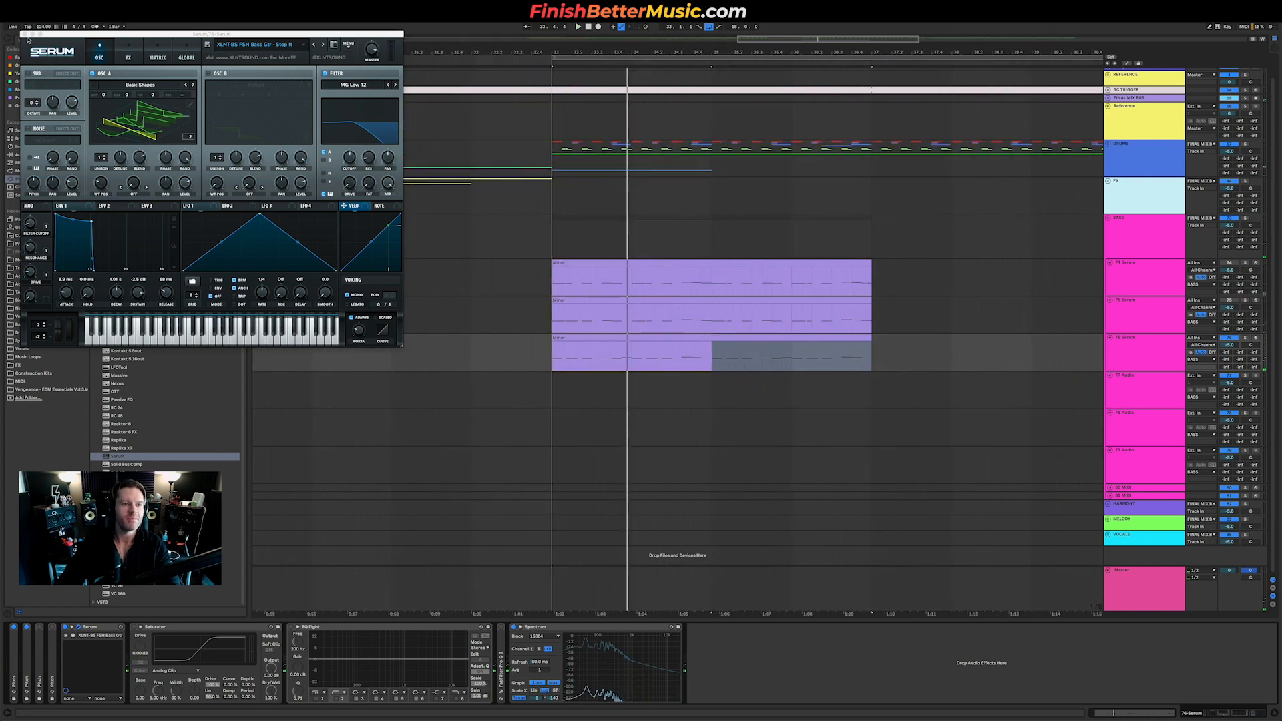
pyautogui.click(24, 34)
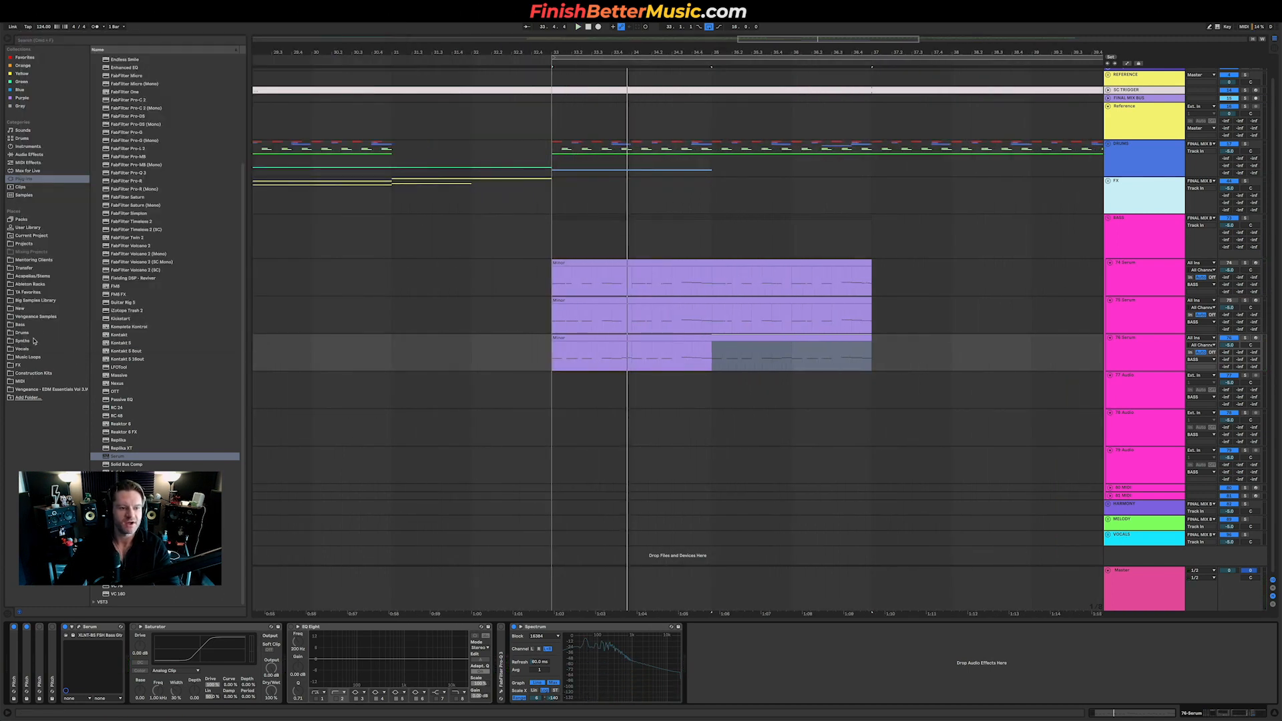
# Open the Bass One Shots folder inside the One Shots of the XLNT-Technically House sample pack.
pyautogui.click(33, 310)
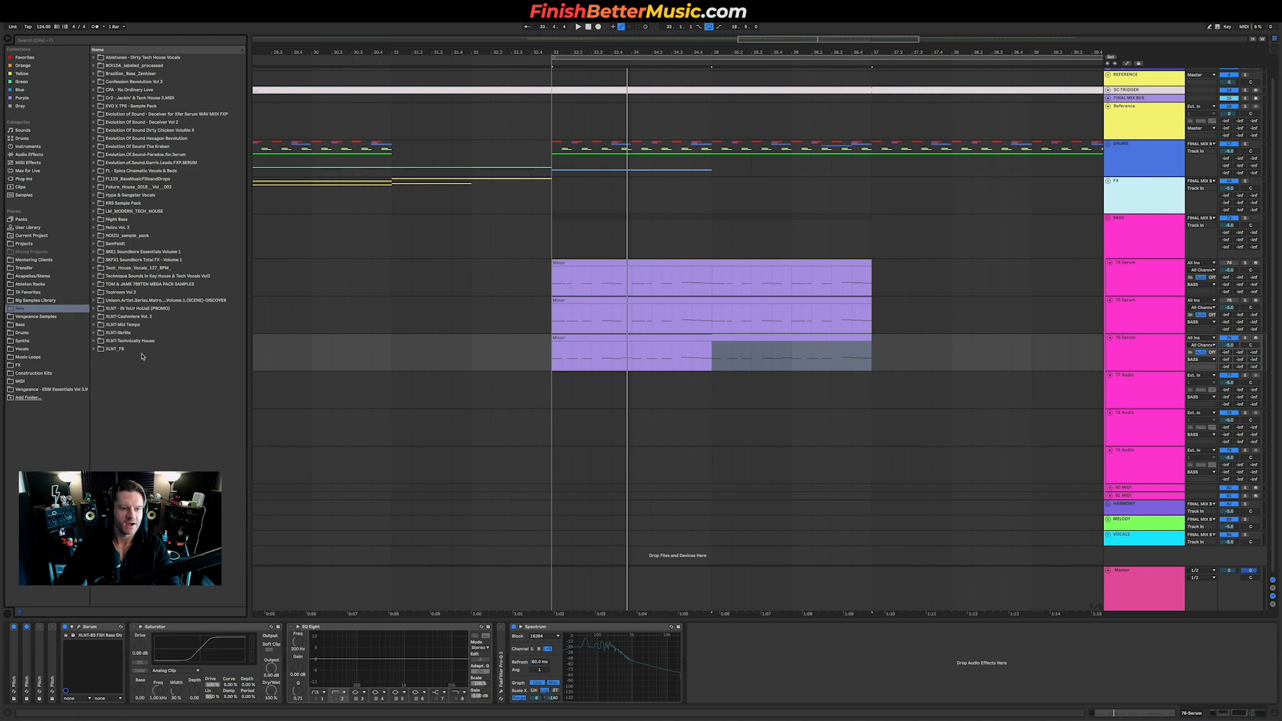
pyautogui.click(137, 342)
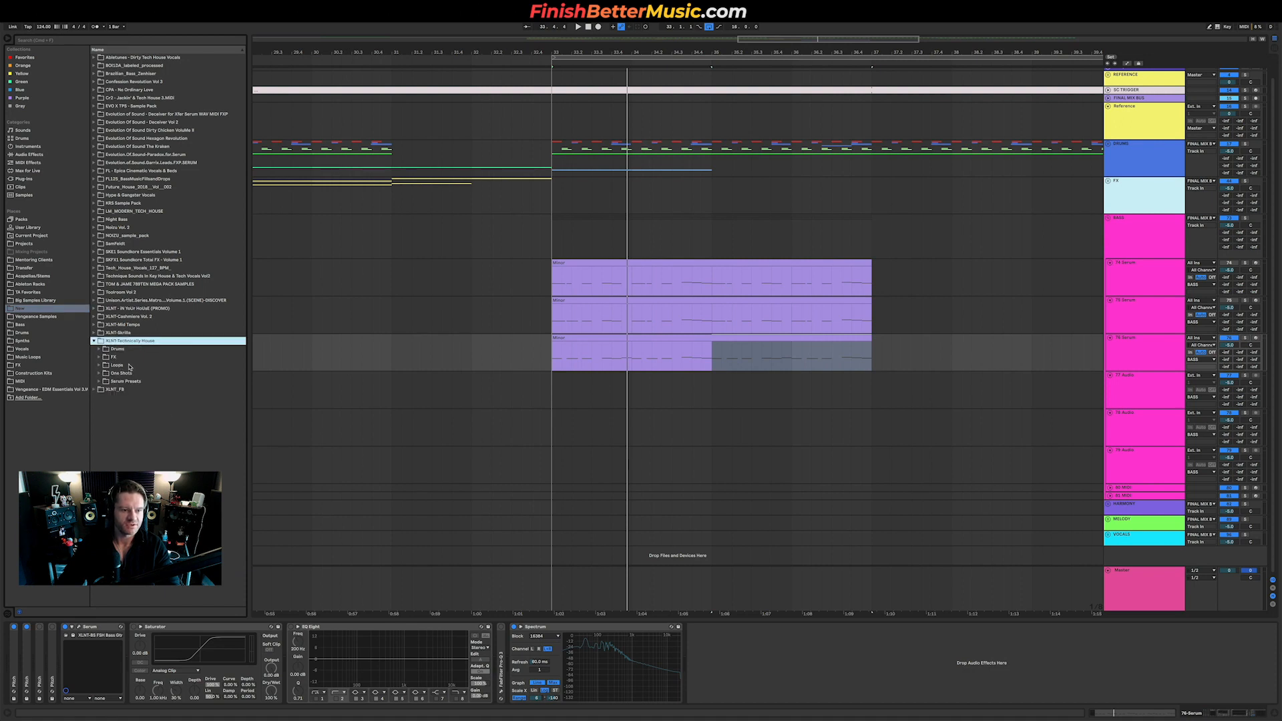
pyautogui.click(127, 373)
pyautogui.click(135, 382)
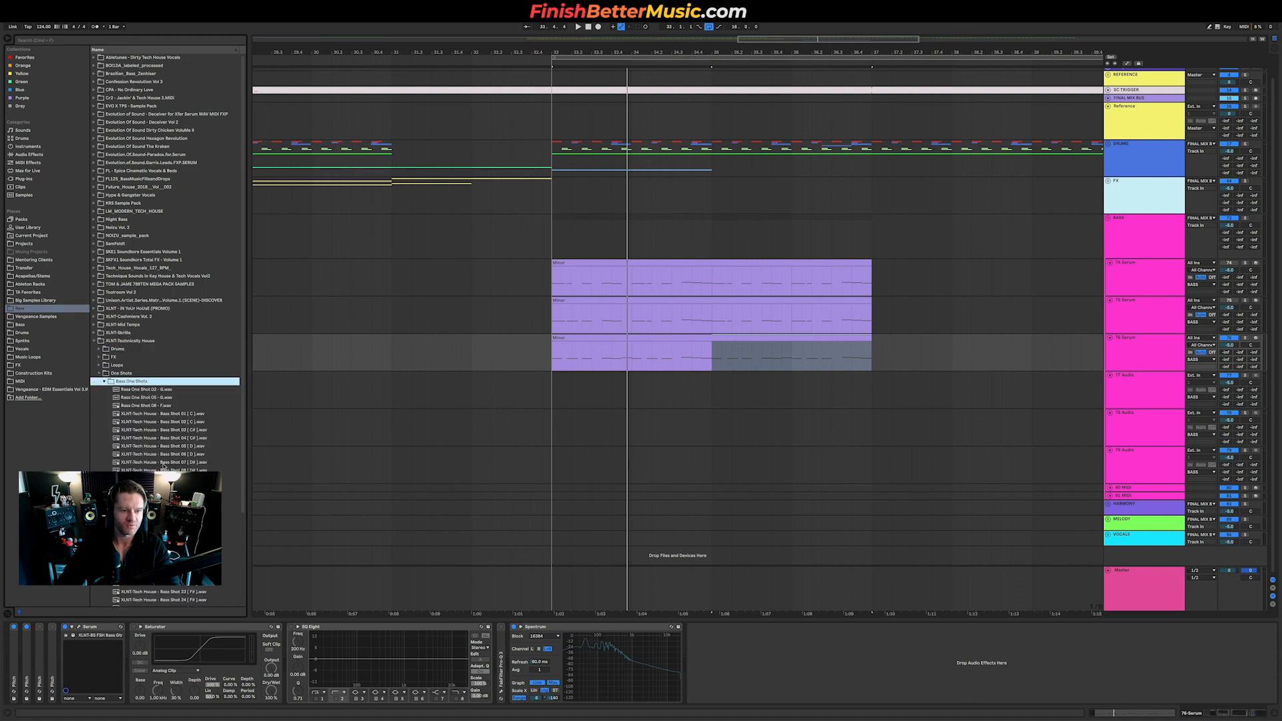
# Audition several bass one-shots and place XLNT-Tech House Bass Shot 06 (D) on the audio track below the Serum tracks.
pyautogui.click(167, 422)
pyautogui.press('Down')
pyautogui.press('Down')
pyautogui.press('Down')
pyautogui.press('Down')
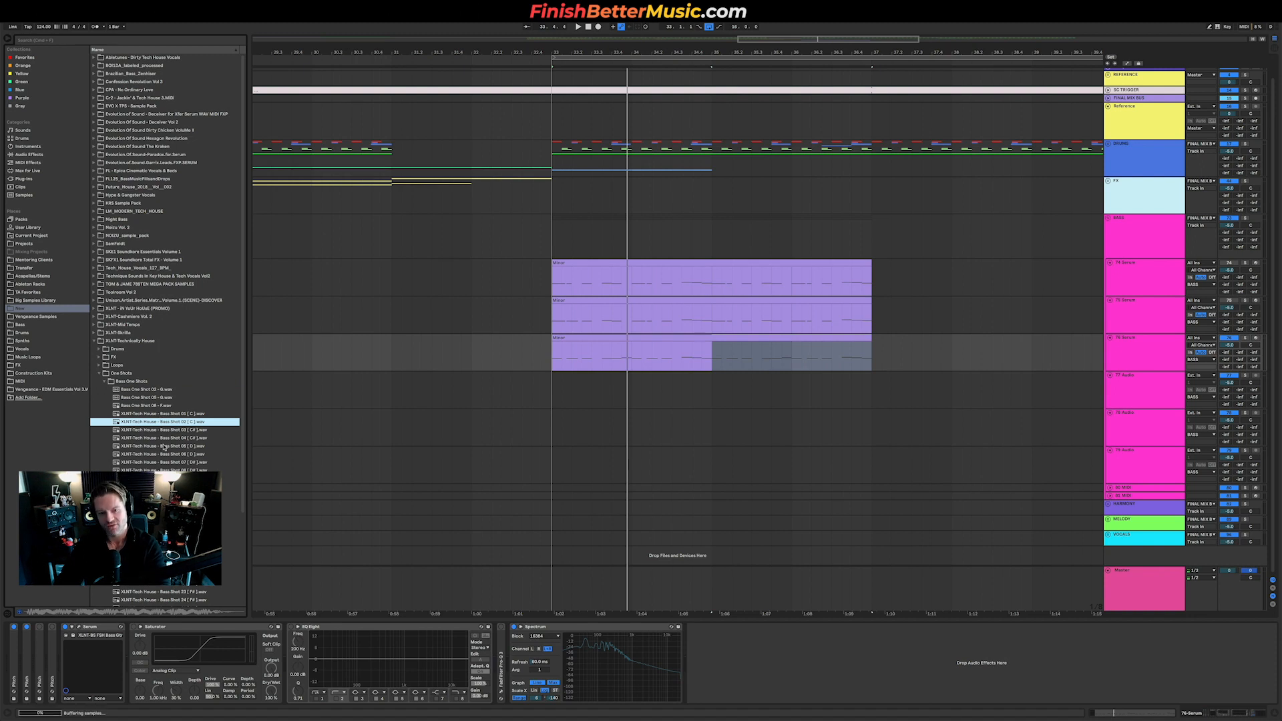
pyautogui.scroll(-3, 169, 453)
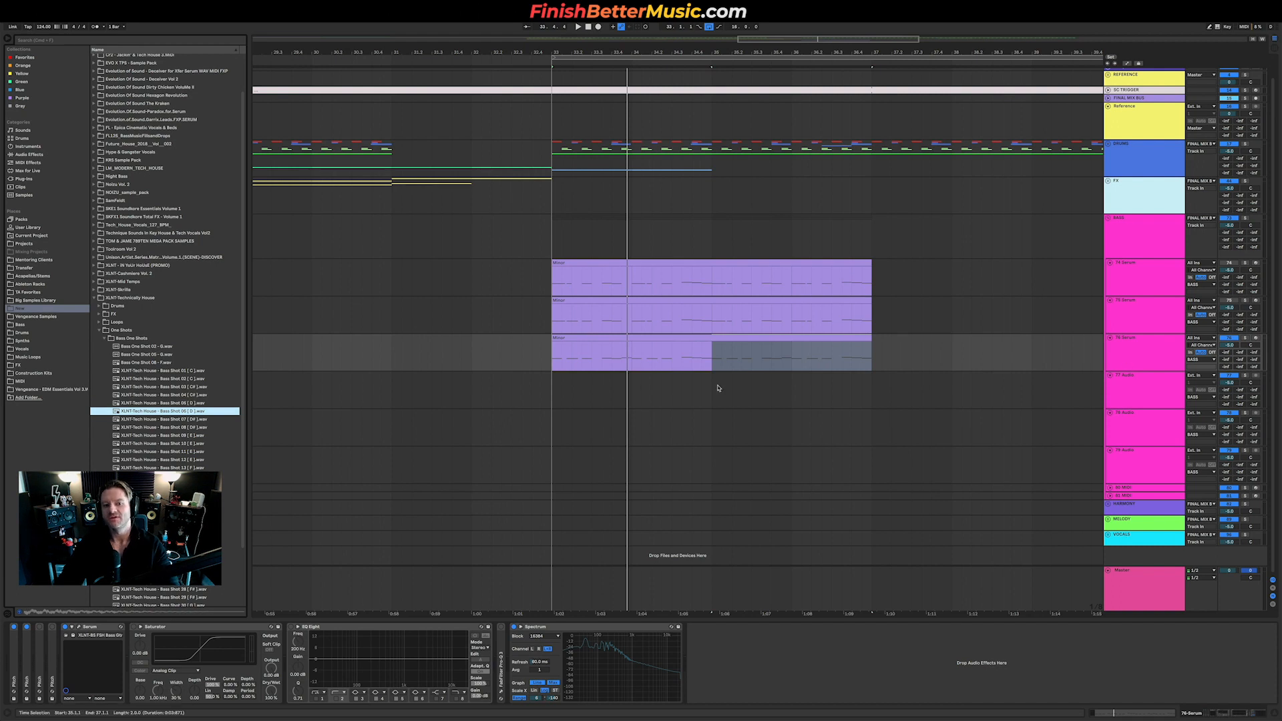
pyautogui.scroll(5, 616, 396)
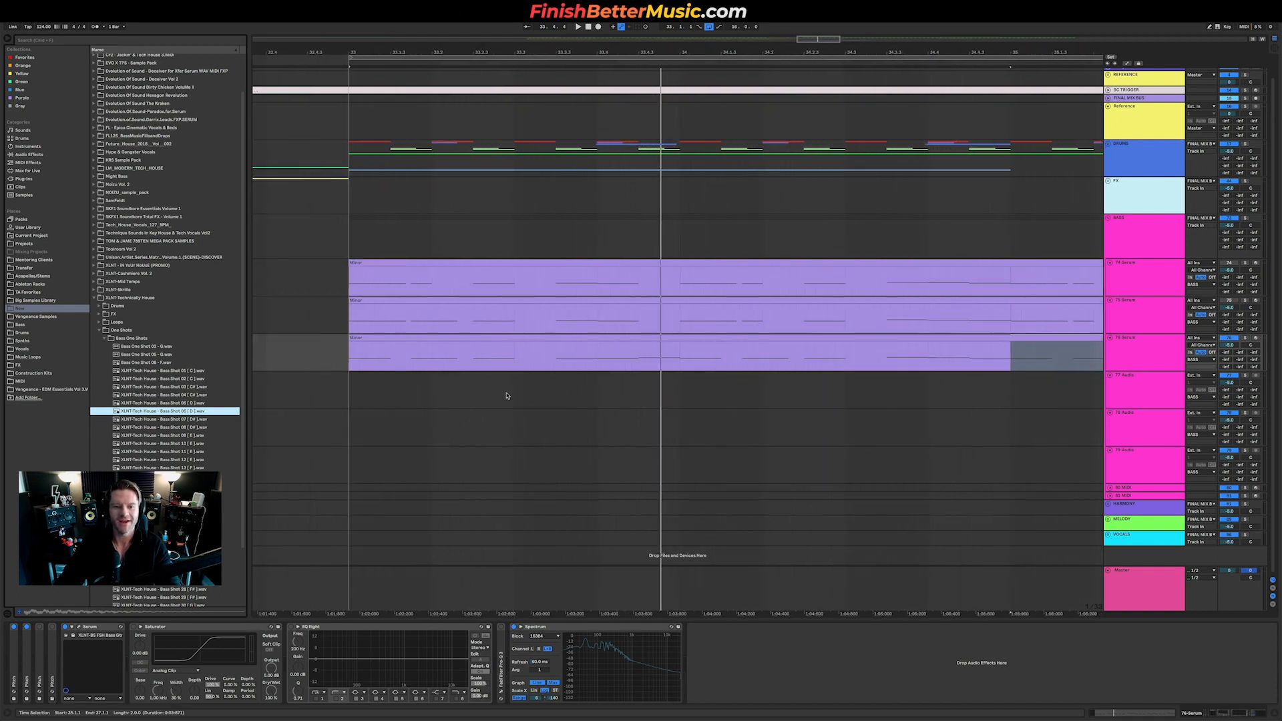
pyautogui.moveTo(155, 414)
pyautogui.mouseDown()
pyautogui.moveTo(487, 406)
pyautogui.moveTo(561, 392)
pyautogui.mouseUp()
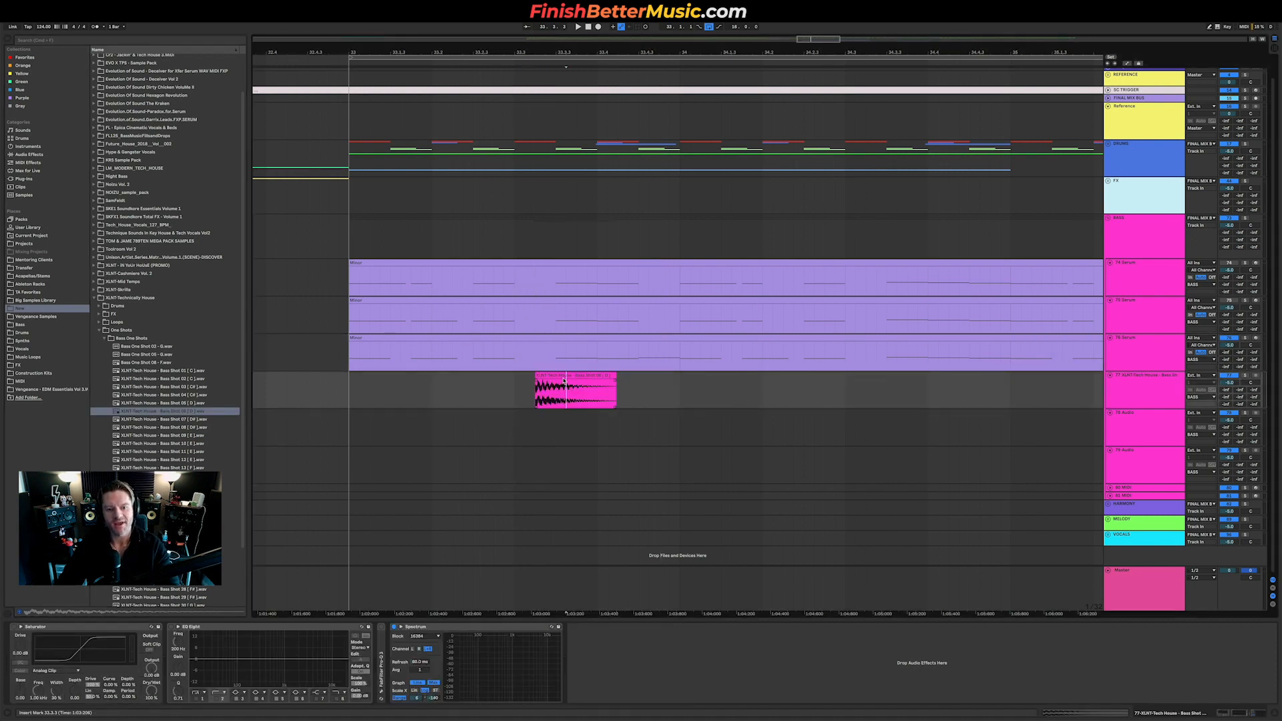
# Warp the Bass Shot 06 clip, trim it to a sixteenth, and move it near the start of bar 33 for playback.
pyautogui.doubleClick(575, 391)
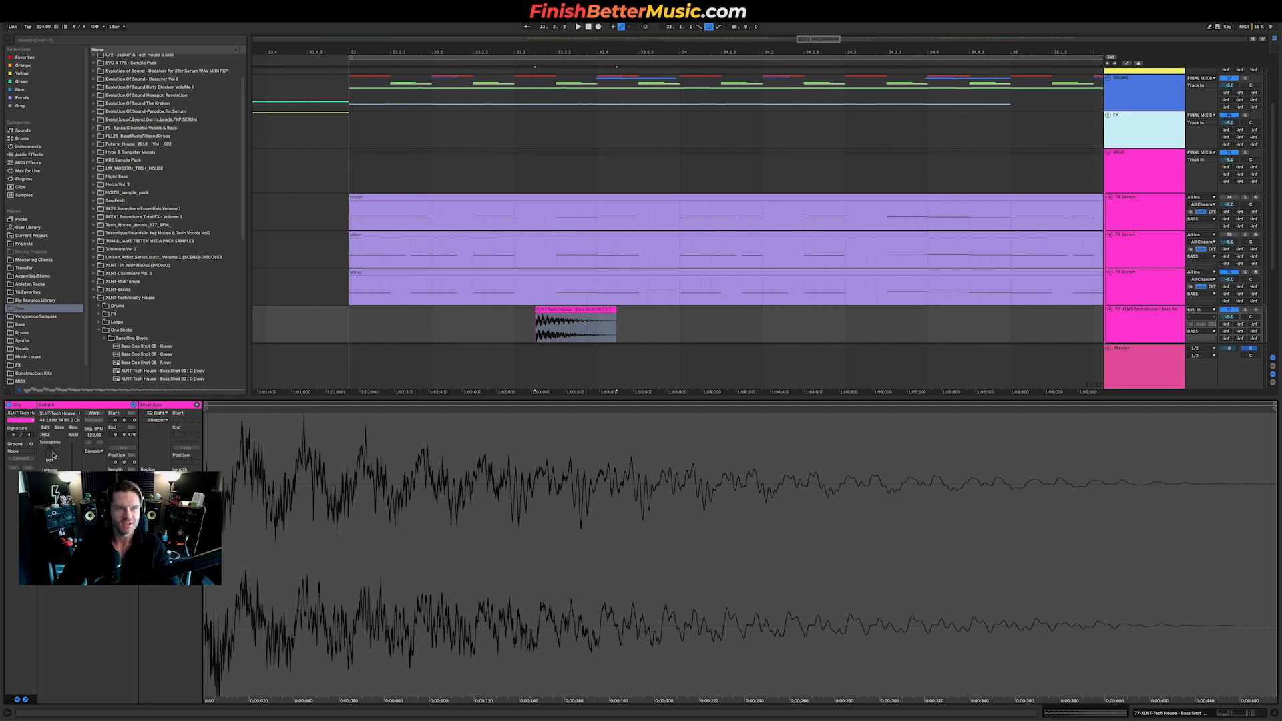
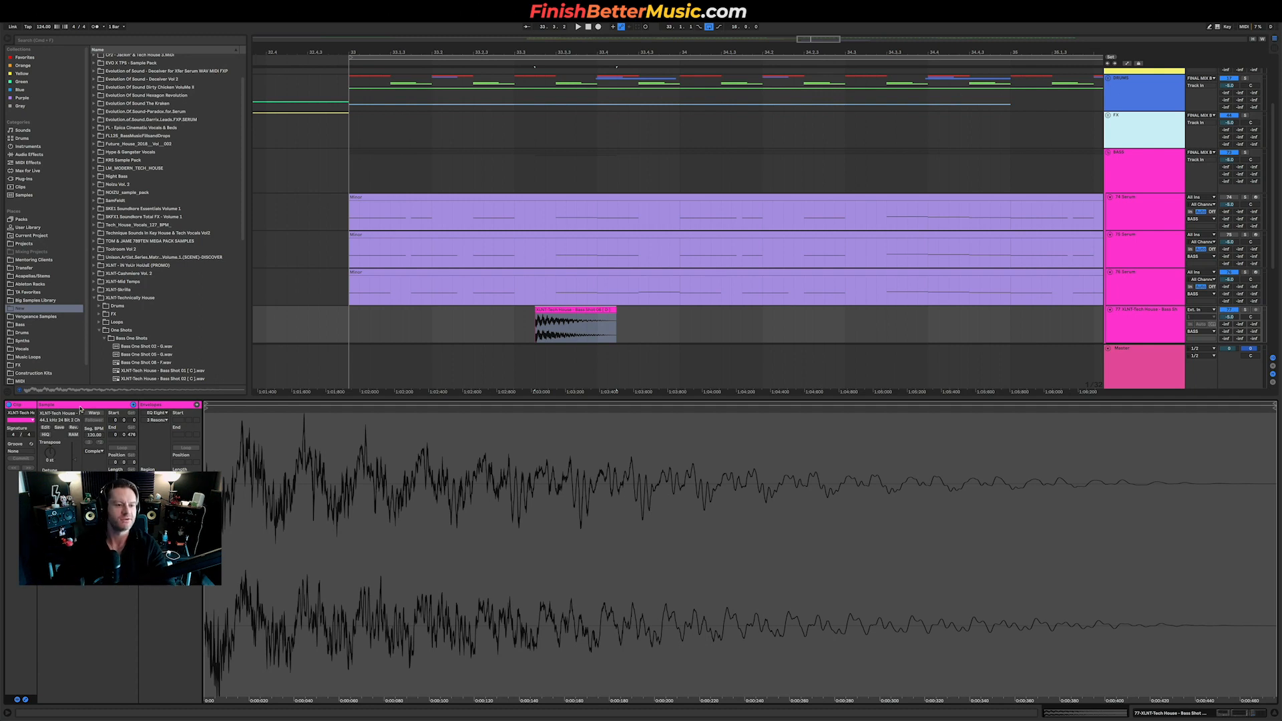
pyautogui.click(94, 413)
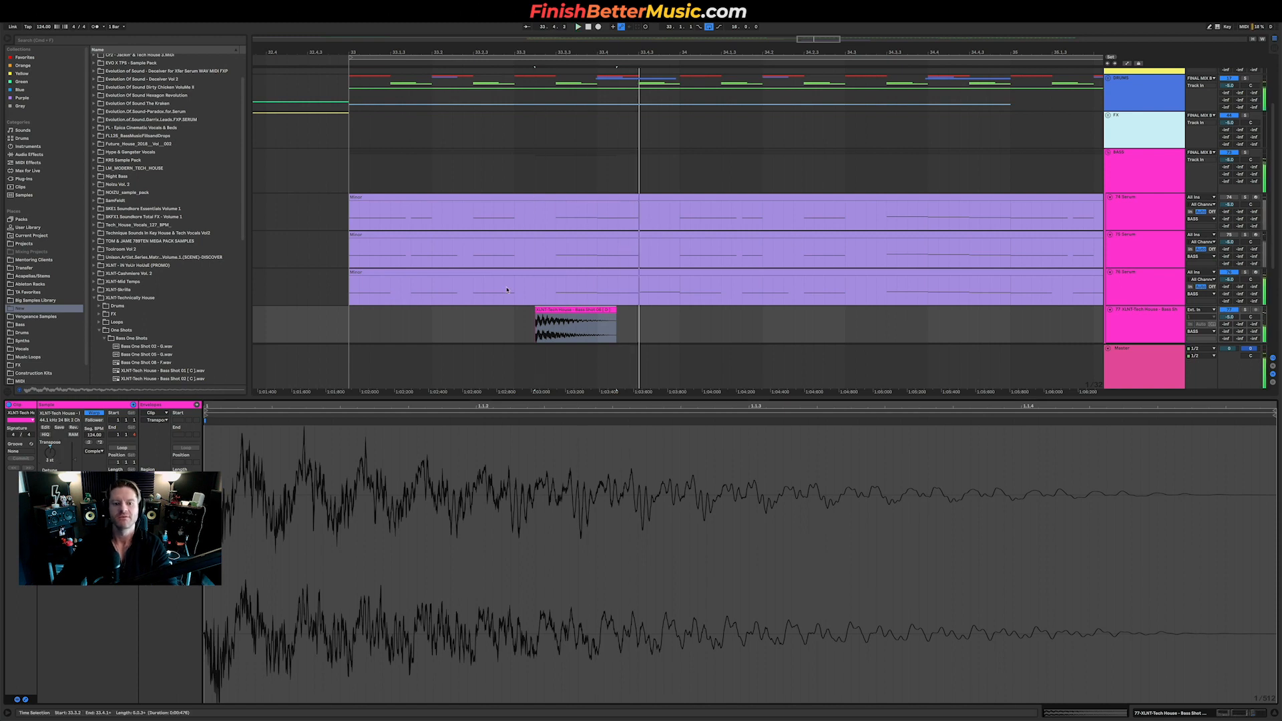
pyautogui.click(463, 324)
pyautogui.moveTo(615, 313); pyautogui.dragTo(555, 309)
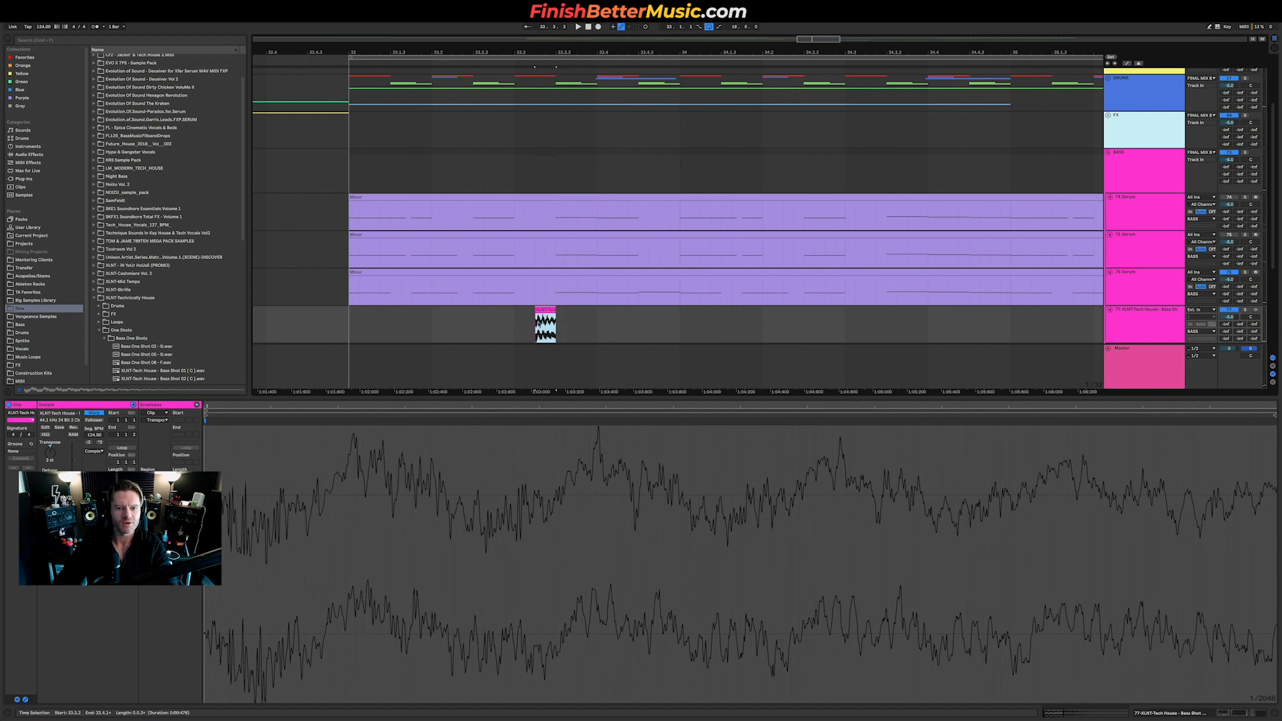
pyautogui.moveTo(550, 310); pyautogui.dragTo(403, 314)
pyautogui.click(350, 327)
pyautogui.press('space')
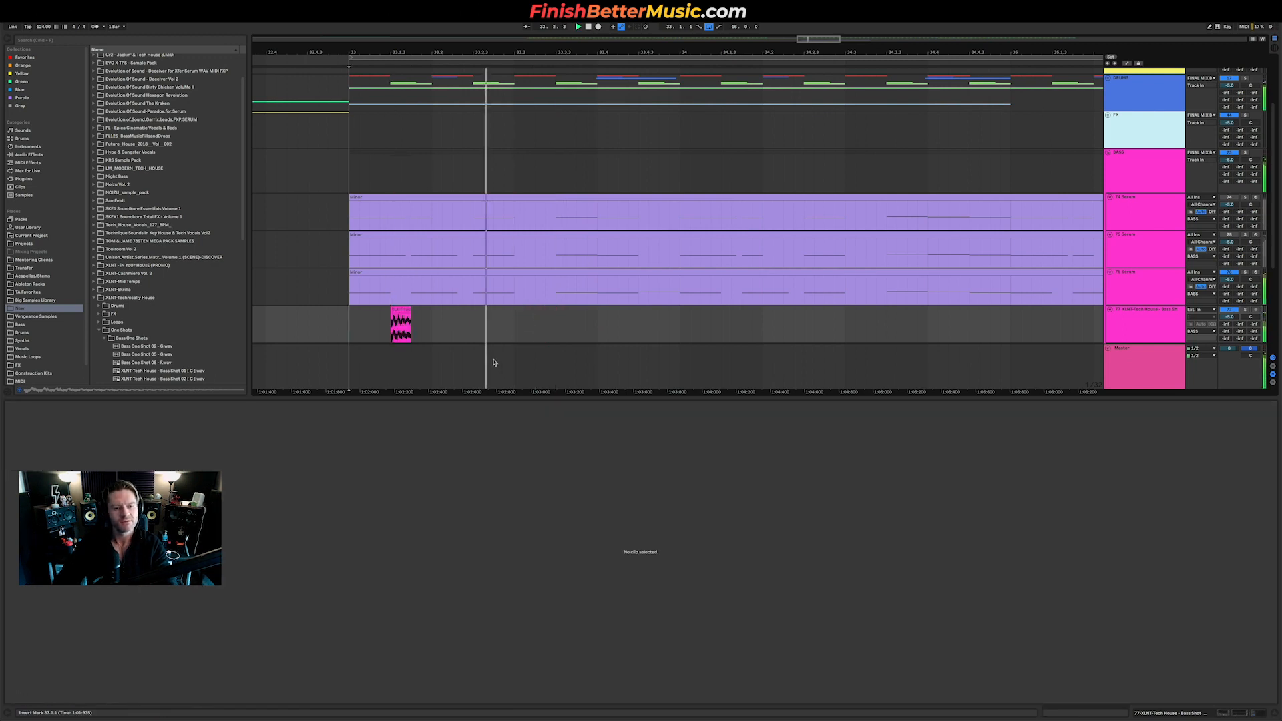
# Try Bass Shot 07 (D#) in place of the trimmed sample and shorten it after a playback check.
pyautogui.scroll(-4, 168, 316)
pyautogui.click(164, 349)
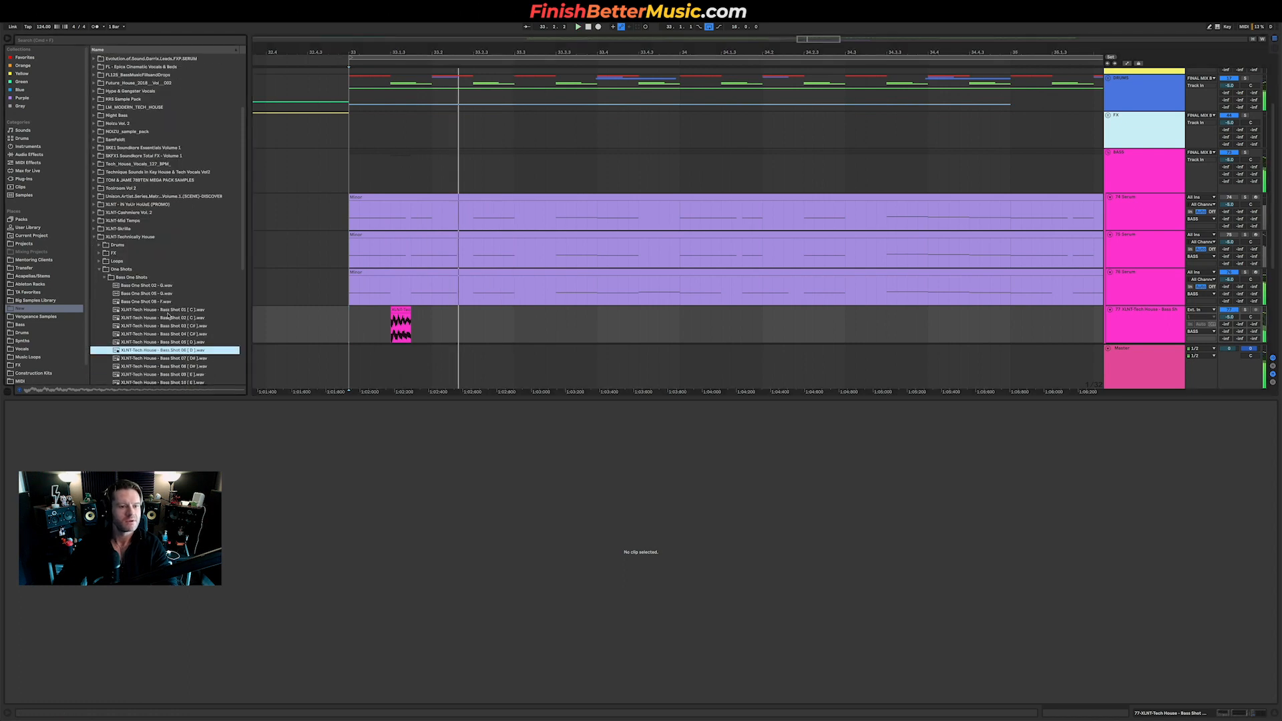
pyautogui.click(182, 358)
pyautogui.scroll(-1, 201, 347)
pyautogui.moveTo(196, 343); pyautogui.dragTo(396, 332)
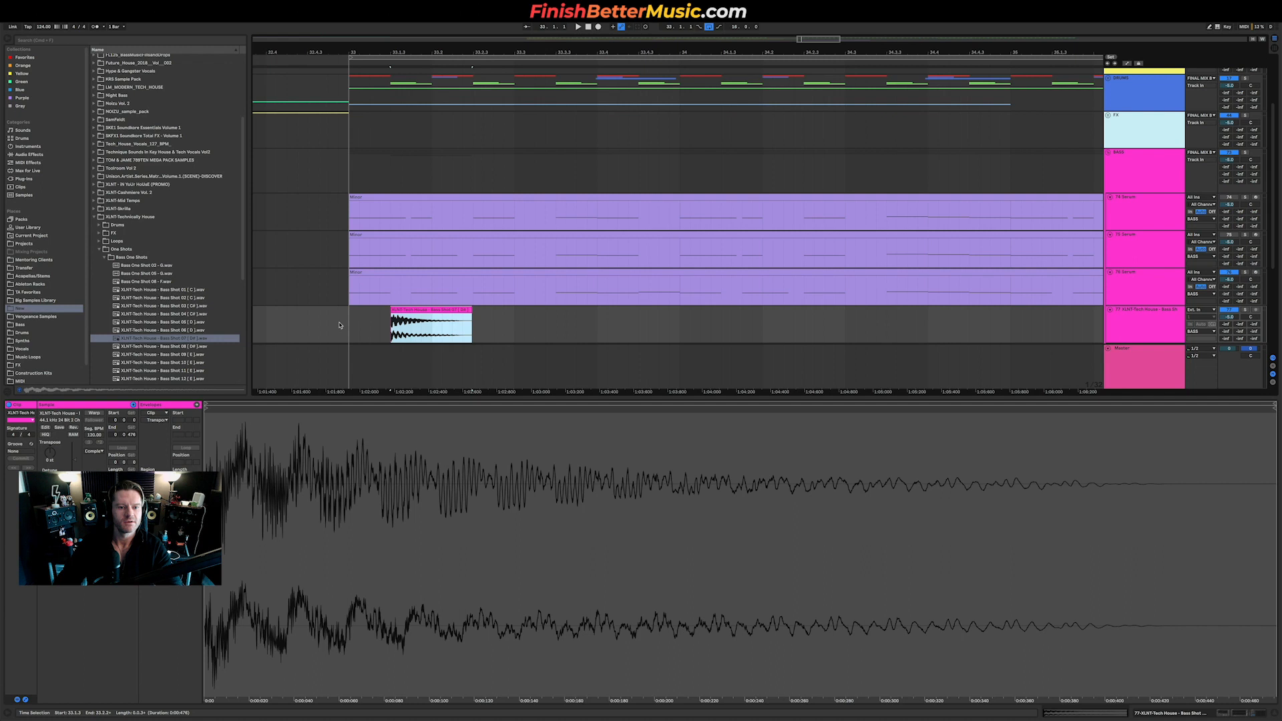
pyautogui.click(339, 327)
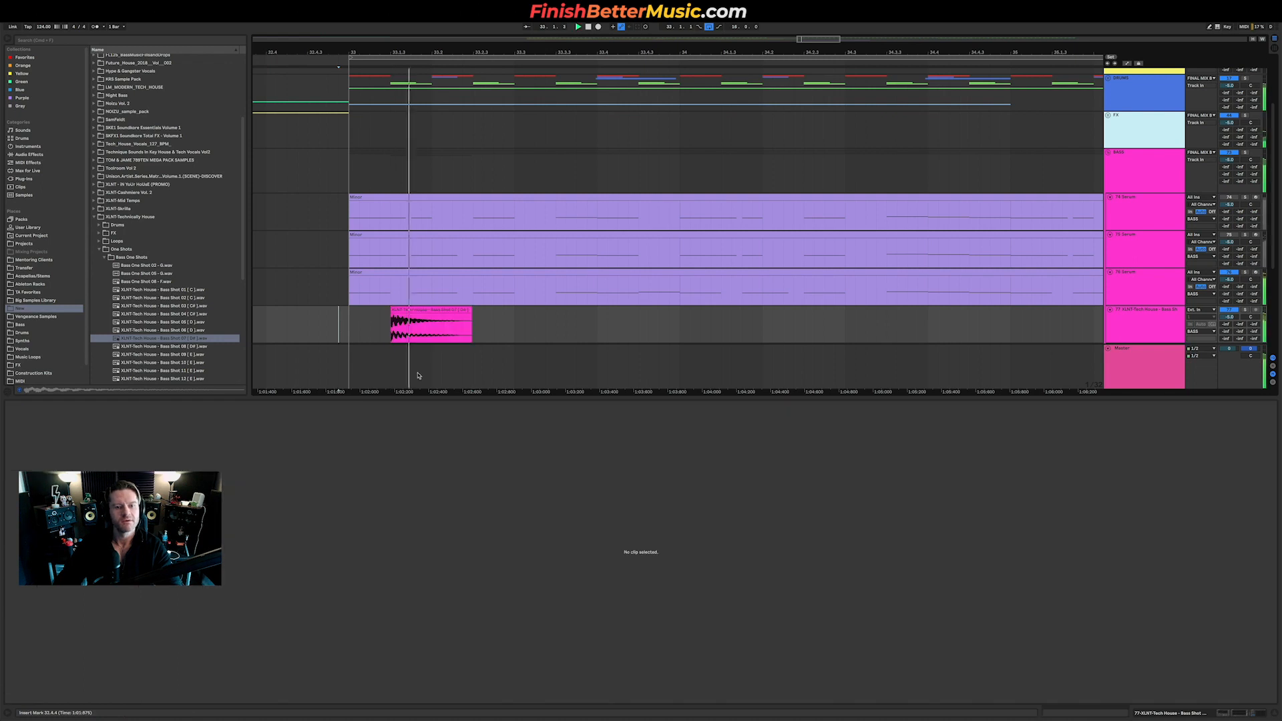
pyautogui.moveTo(471, 311); pyautogui.dragTo(401, 311)
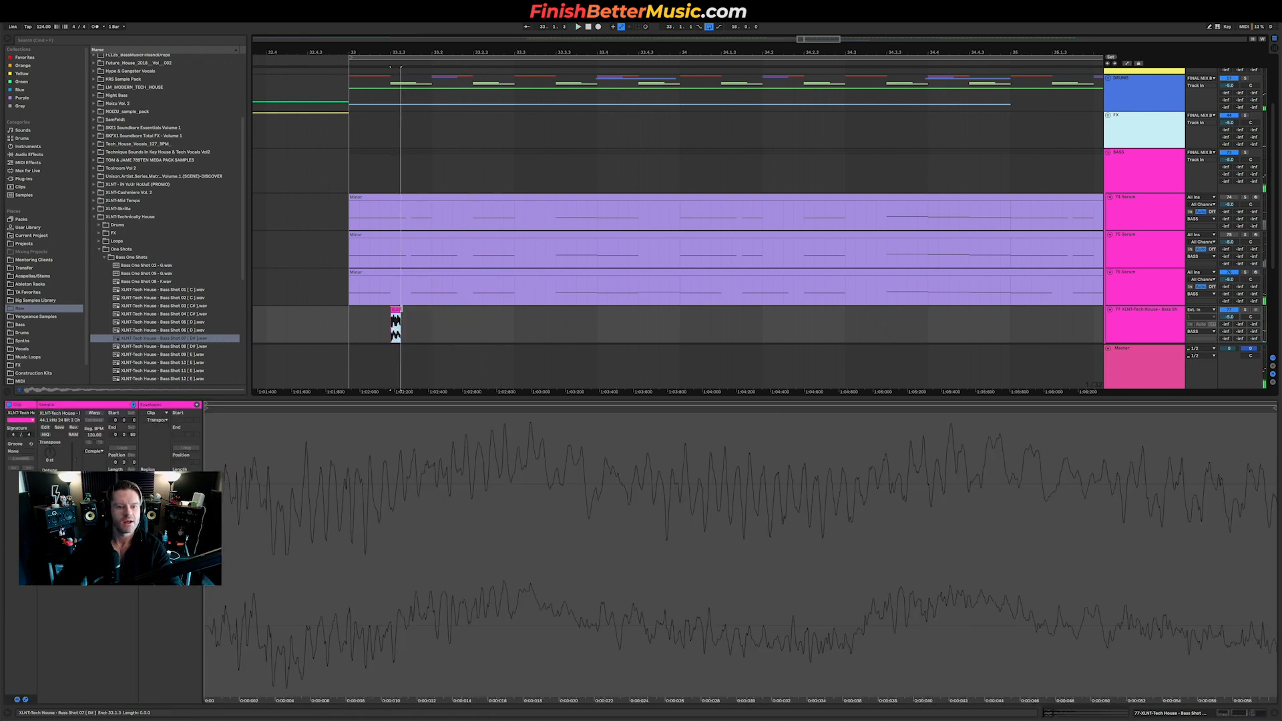
# Replace the sample with Bass Shot 05, trim it to a sixteenth, and replay it against the bass loop.
pyautogui.click(186, 331)
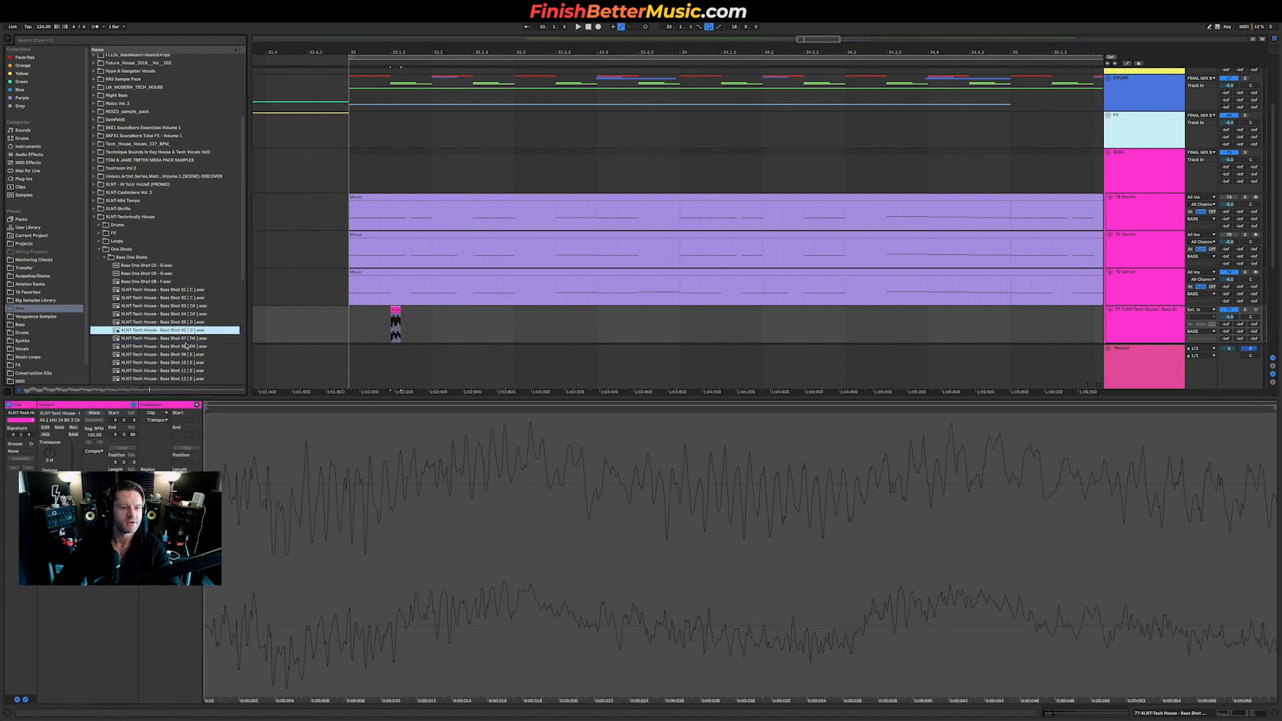
pyautogui.press('Up')
pyautogui.moveTo(186, 324); pyautogui.dragTo(403, 327)
pyautogui.moveTo(539, 314); pyautogui.dragTo(408, 306)
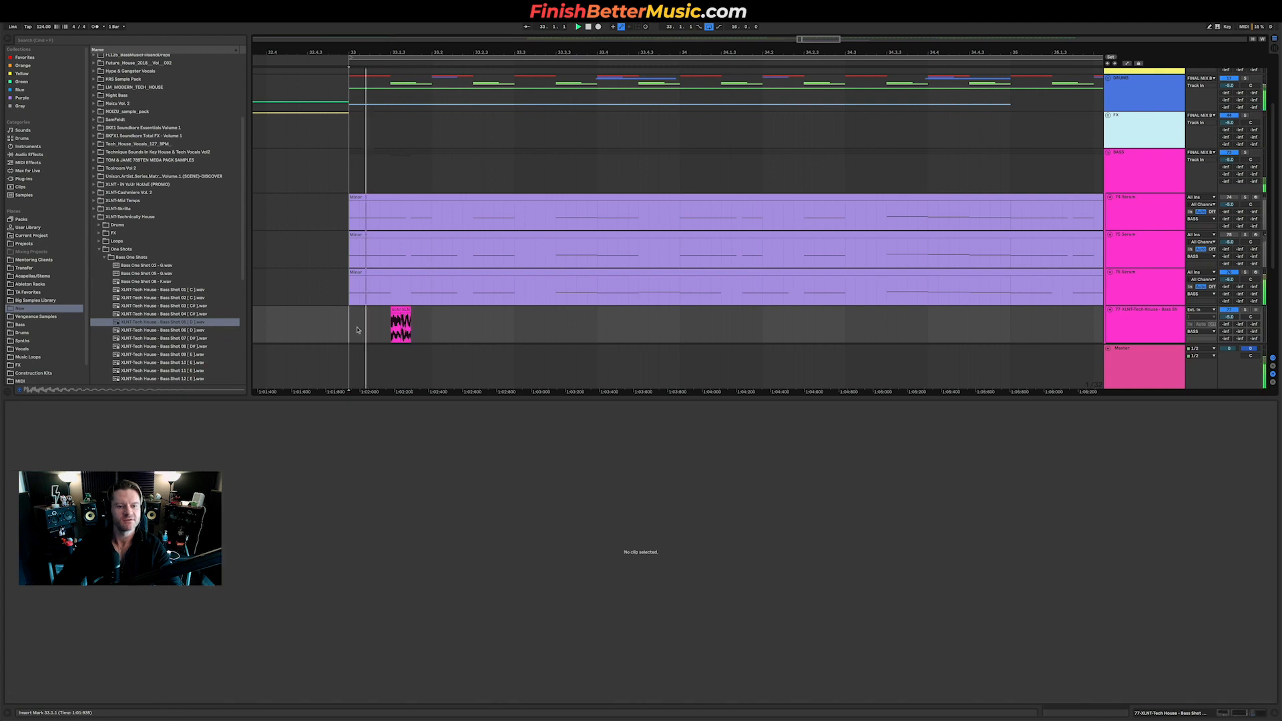
pyautogui.click(366, 326)
pyautogui.press('space')
pyautogui.press('space')
# Shift the short bass shot slightly later and place a second one after it, checking both against the loop.
pyautogui.moveTo(408, 311)
pyautogui.mouseDown()
pyautogui.moveTo(440, 314)
pyautogui.moveTo(411, 324)
pyautogui.mouseUp()
pyautogui.click(340, 336)
pyautogui.press('space')
pyautogui.press('space')
pyautogui.moveTo(401, 311); pyautogui.dragTo(467, 321)
pyautogui.click(431, 336)
pyautogui.press('space')
pyautogui.press('space')
pyautogui.press('space')
pyautogui.moveTo(473, 310); pyautogui.dragTo(483, 310)
pyautogui.press('space')
# Audition further bass one-shots and place Bass Shot 09 (E) on the sample track at beat 34.4.
pyautogui.click(339, 322)
pyautogui.press('Down')
pyautogui.press('Down')
pyautogui.press('Down')
pyautogui.press('Down')
pyautogui.scroll(-2, 191, 341)
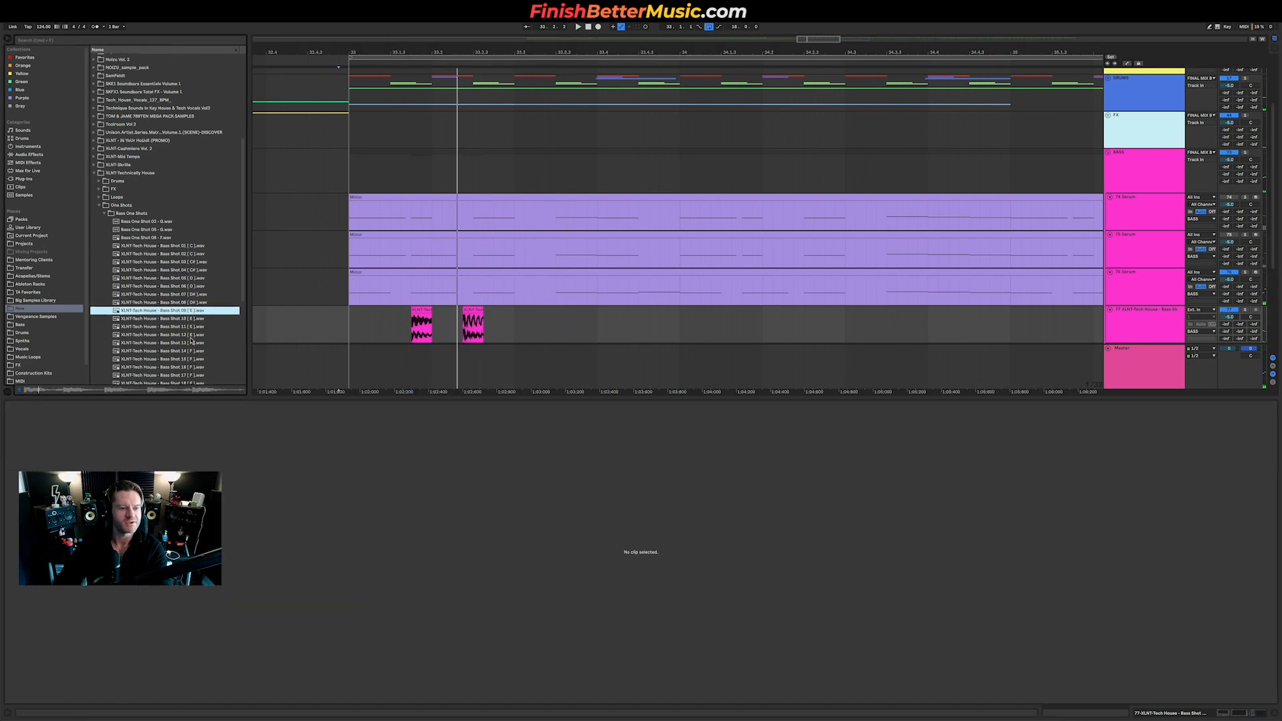
pyautogui.scroll(-2, 191, 340)
pyautogui.scroll(-4, 695, 327)
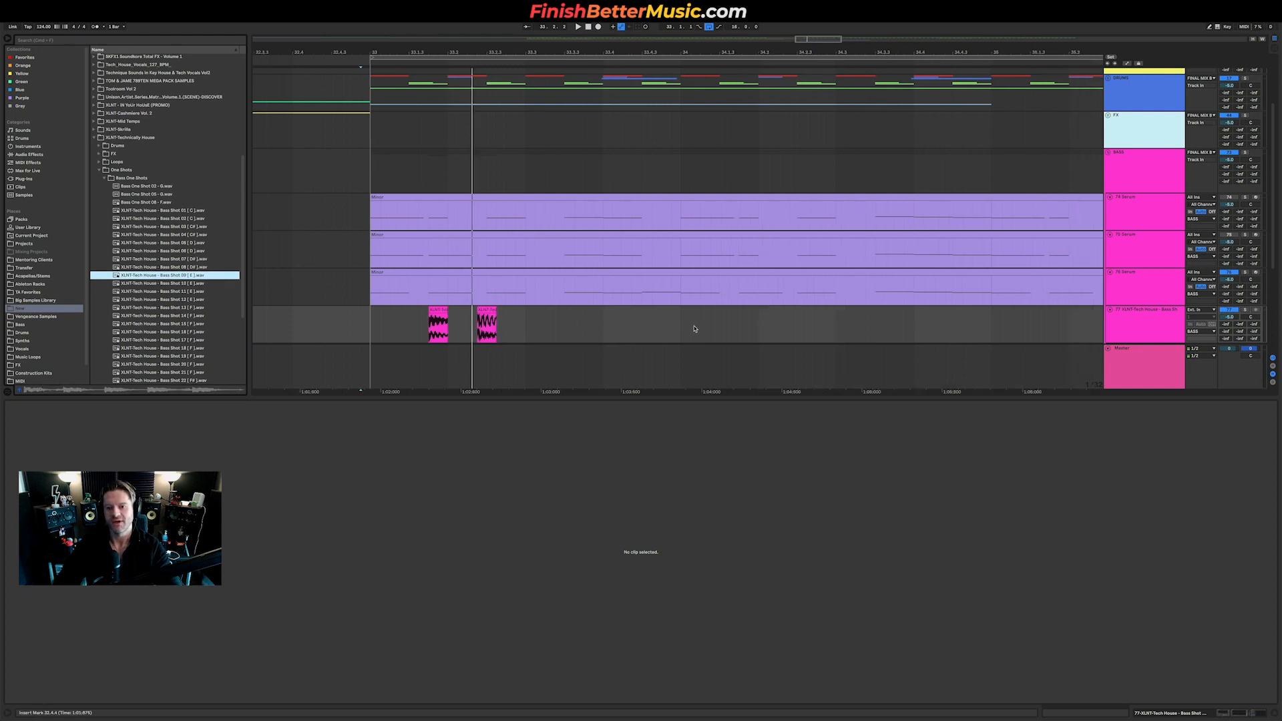
pyautogui.scroll(-1, 901, 327)
pyautogui.moveTo(175, 275); pyautogui.dragTo(834, 284)
# Enable warping on the Bass Shot 09 clip and play it with the bass layers.
pyautogui.click(102, 461)
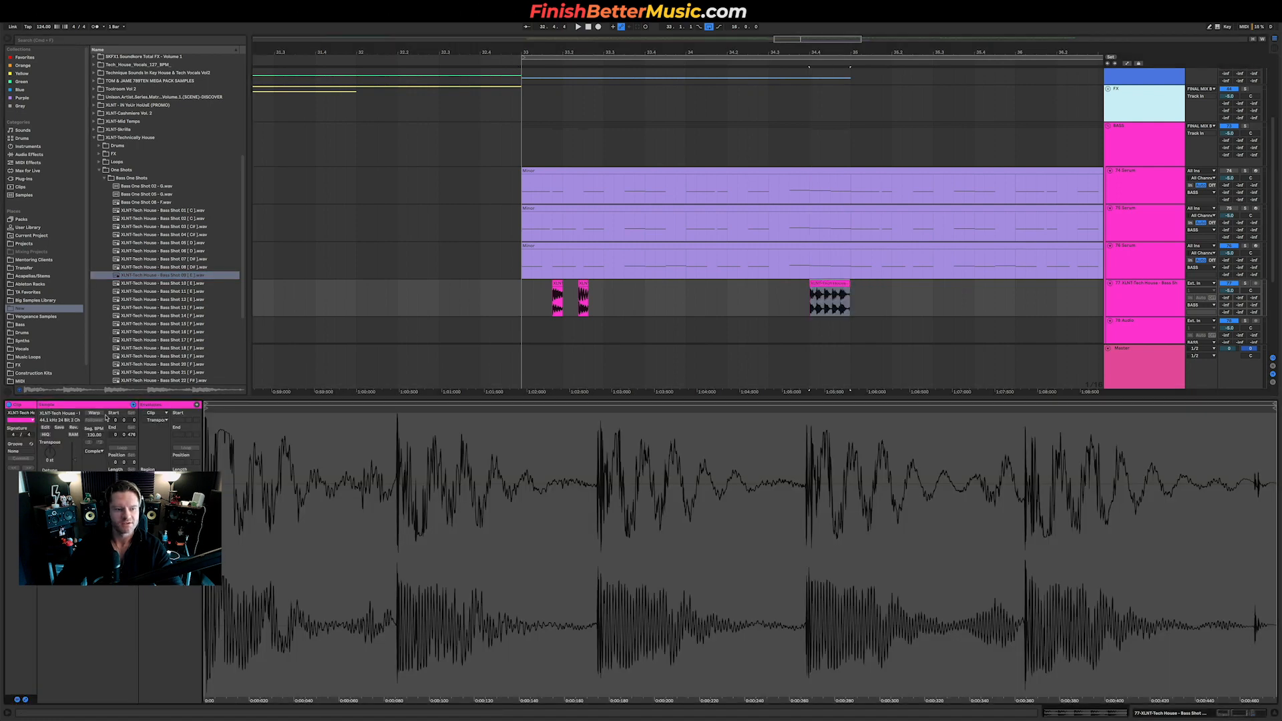
pyautogui.click(95, 413)
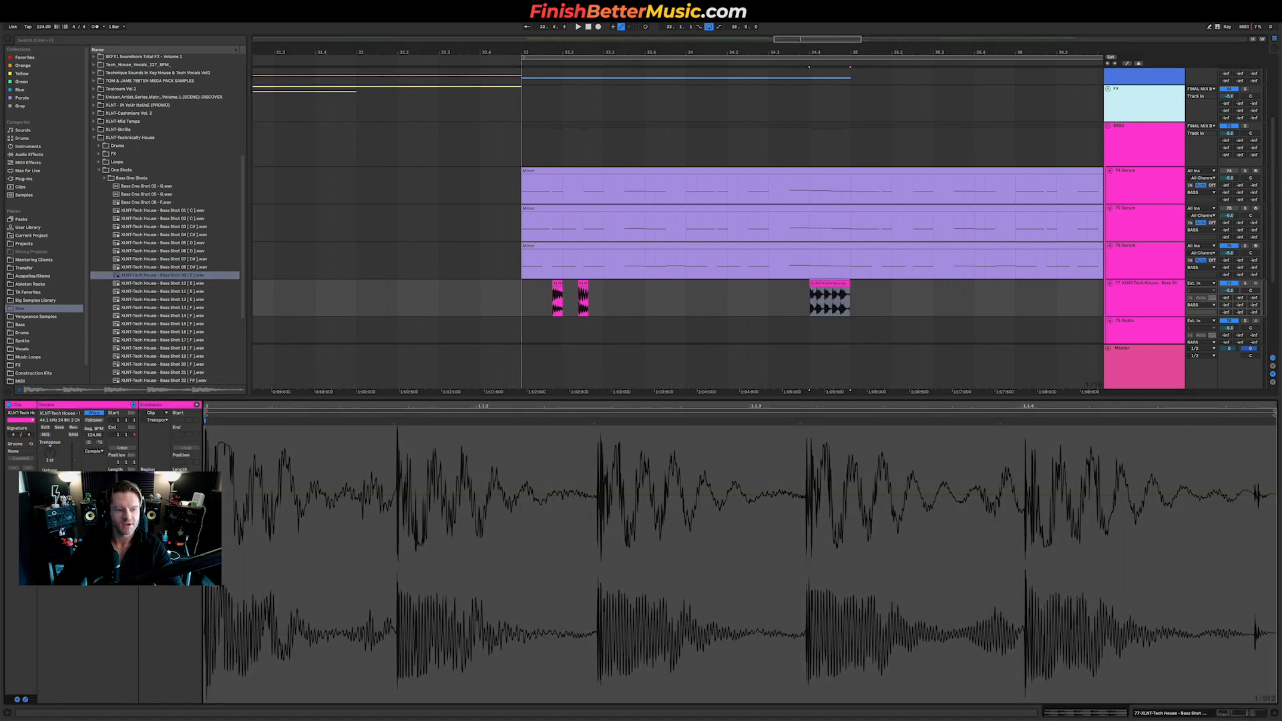
pyautogui.press('space')
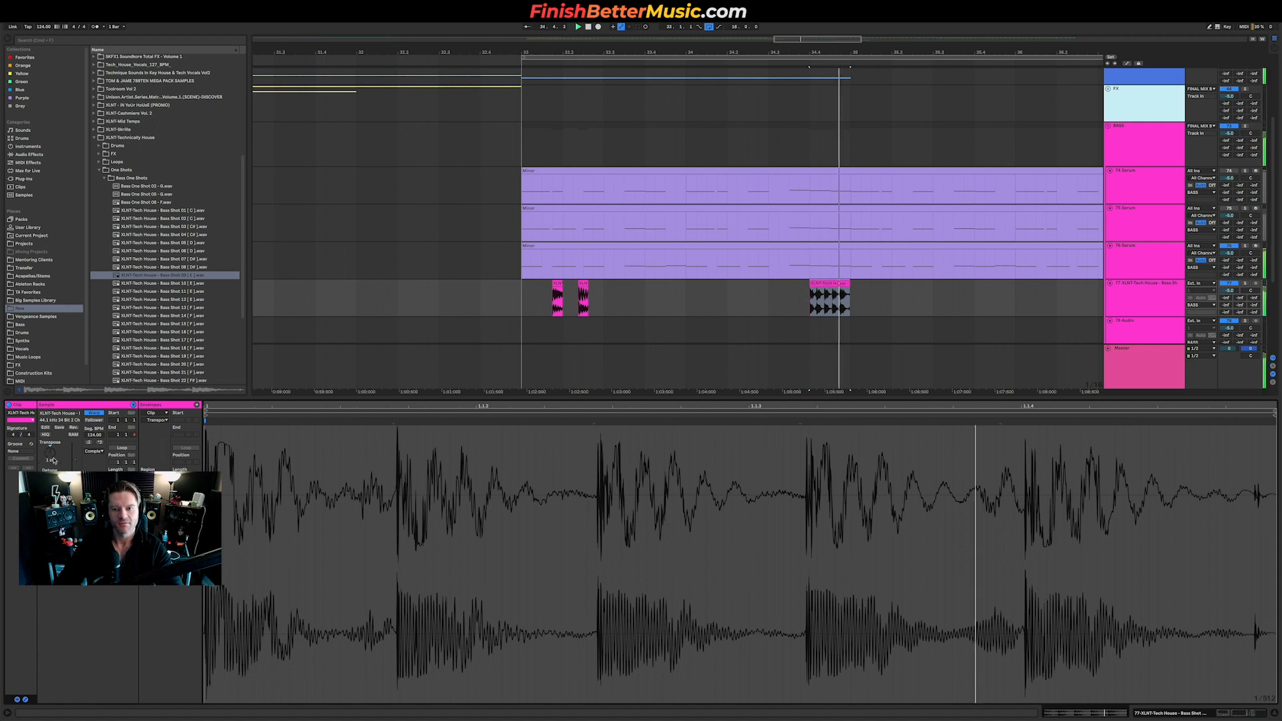
# Try the Bass Shot 09 clip at bar 35 and play it with the bass layers.
pyautogui.press('-')
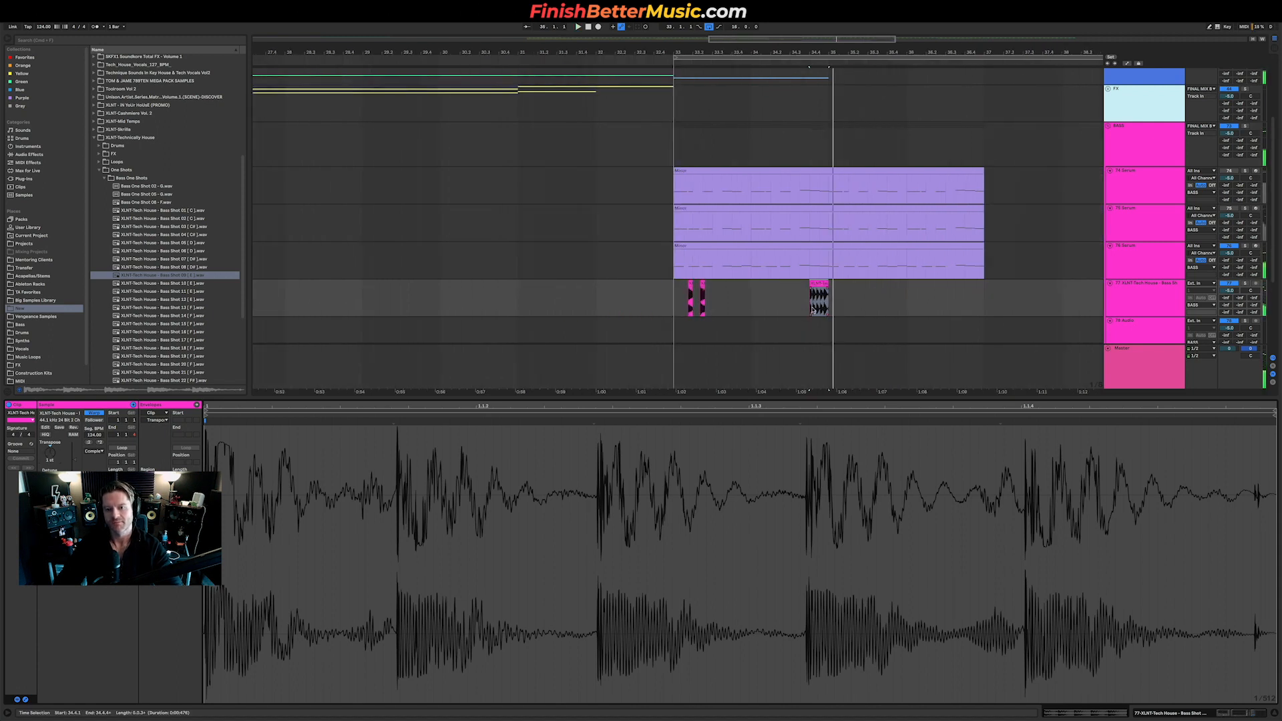
pyautogui.moveTo(830, 291); pyautogui.dragTo(849, 264)
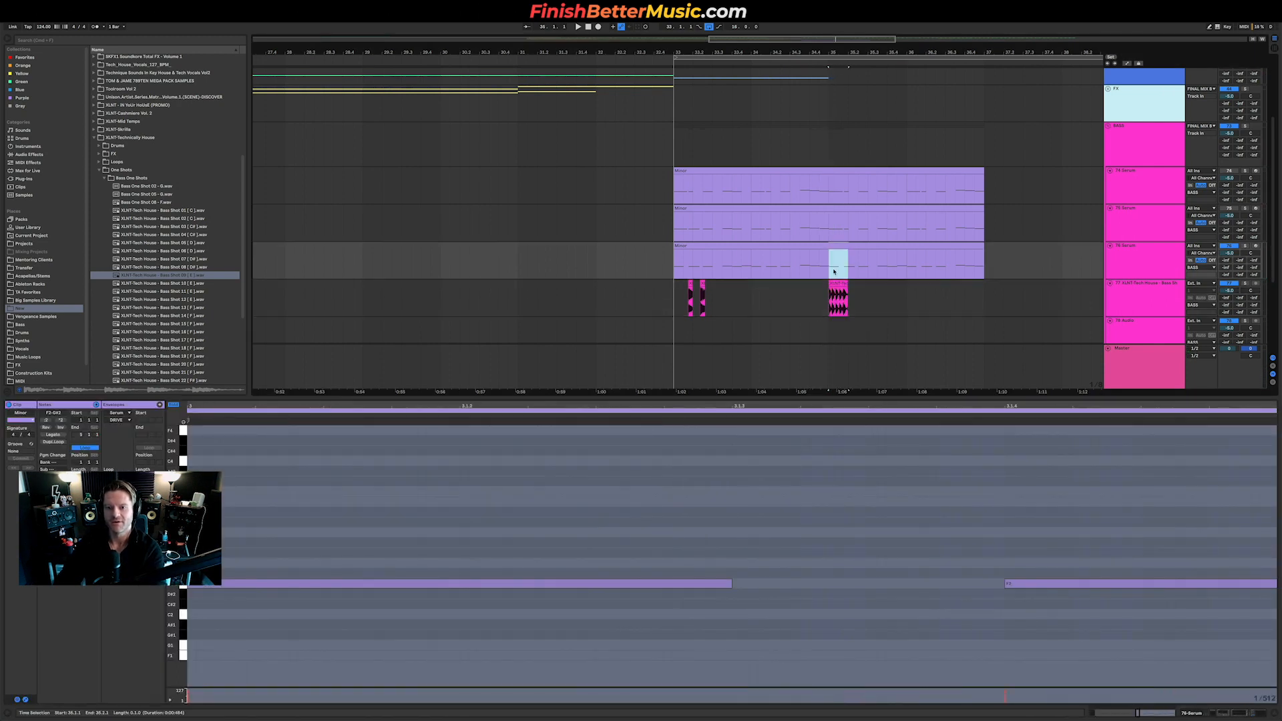
pyautogui.click(801, 285)
pyautogui.press('space')
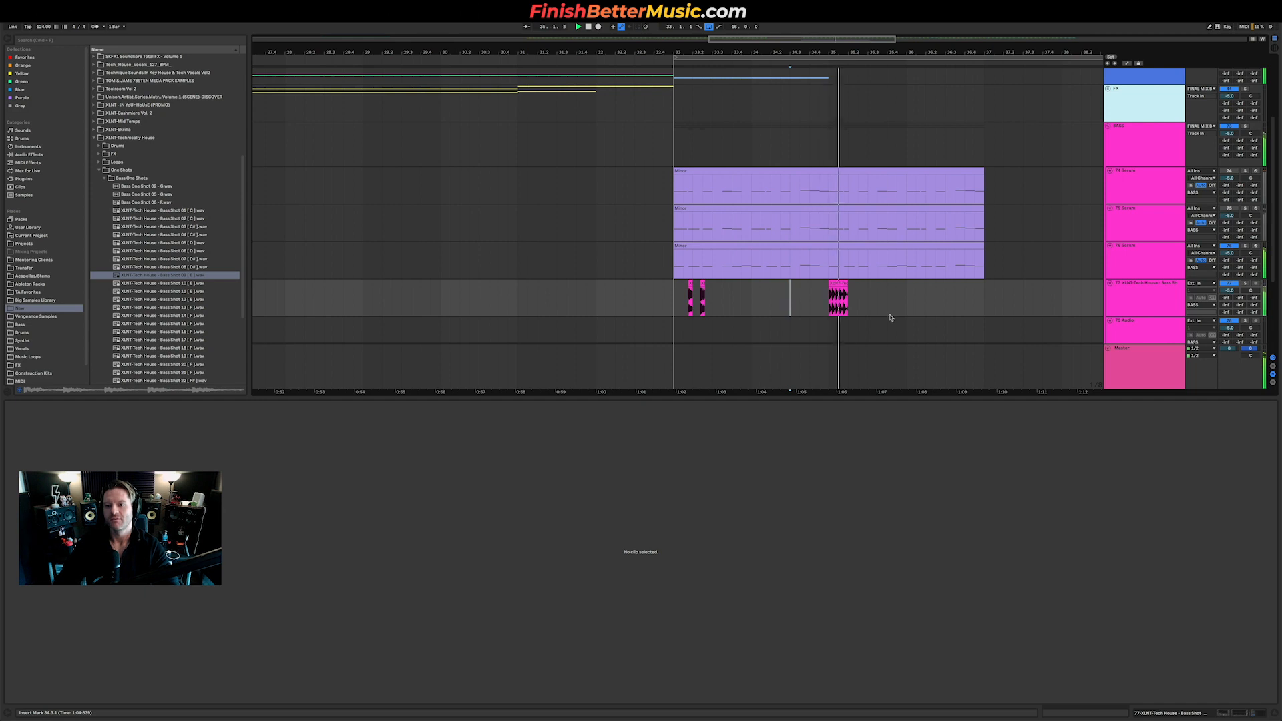
# Move the Bass Shot 09 clip to beat 36.4, shorten the third Serum clip around it, and restore that clip's end to bar 37.
pyautogui.moveTo(841, 291); pyautogui.dragTo(975, 291)
pyautogui.moveTo(977, 245); pyautogui.dragTo(965, 246)
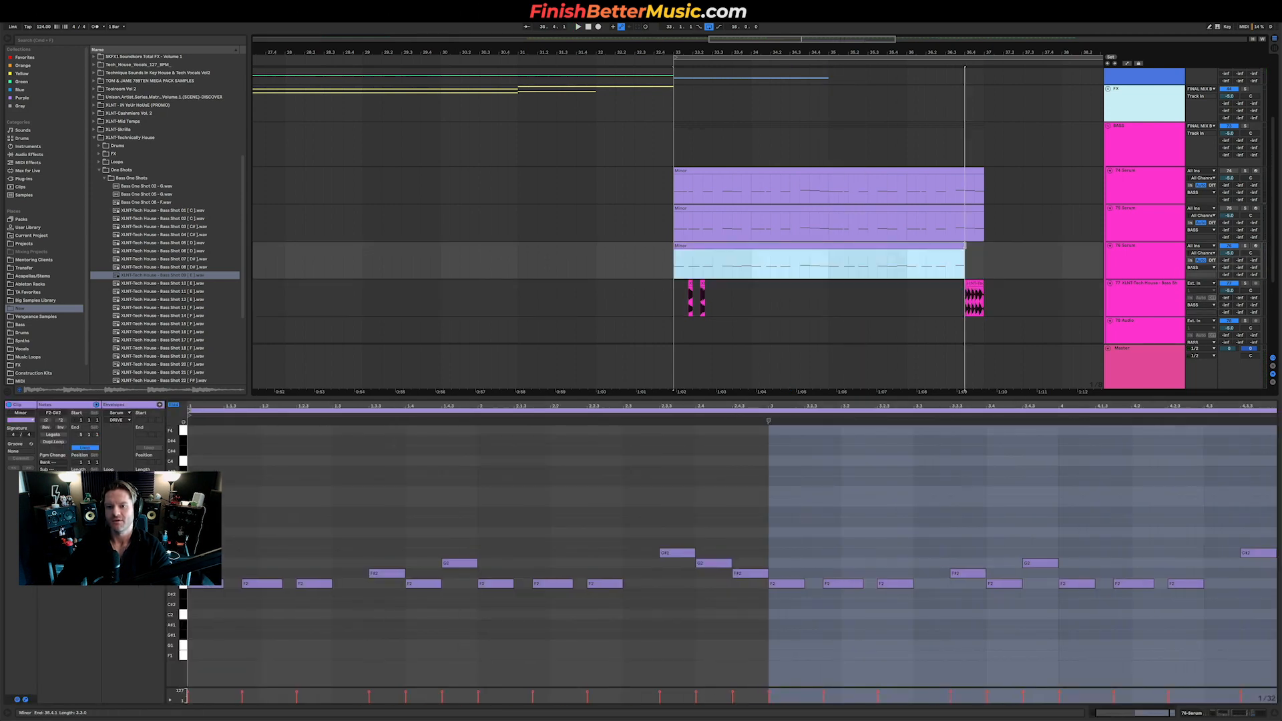
pyautogui.moveTo(943, 293); pyautogui.dragTo(946, 294)
pyautogui.click(946, 293)
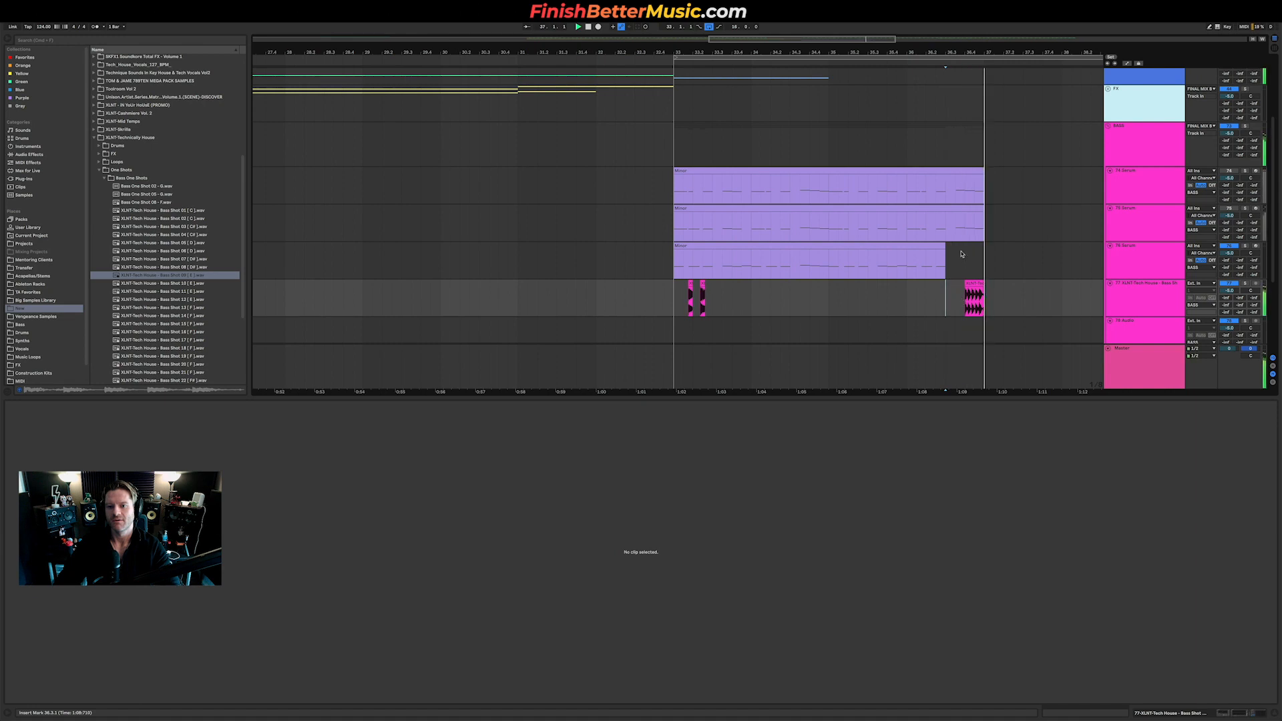
pyautogui.moveTo(947, 246); pyautogui.dragTo(983, 247)
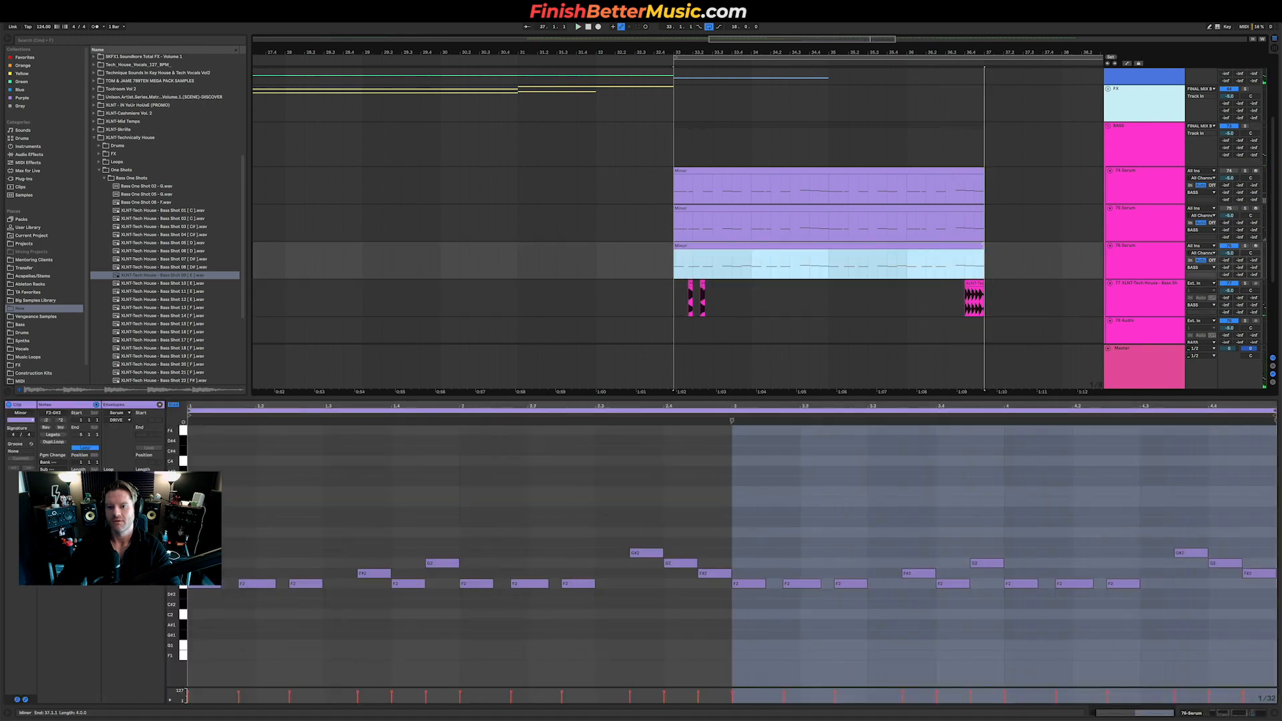
# Audition further bass one-shots, place Bass Shot 21 (F) on a new track at bar 33, and play it.
pyautogui.click(169, 308)
pyautogui.press('Down')
pyautogui.press('Down')
pyautogui.press('Down')
pyautogui.press('Down')
pyautogui.press('Down')
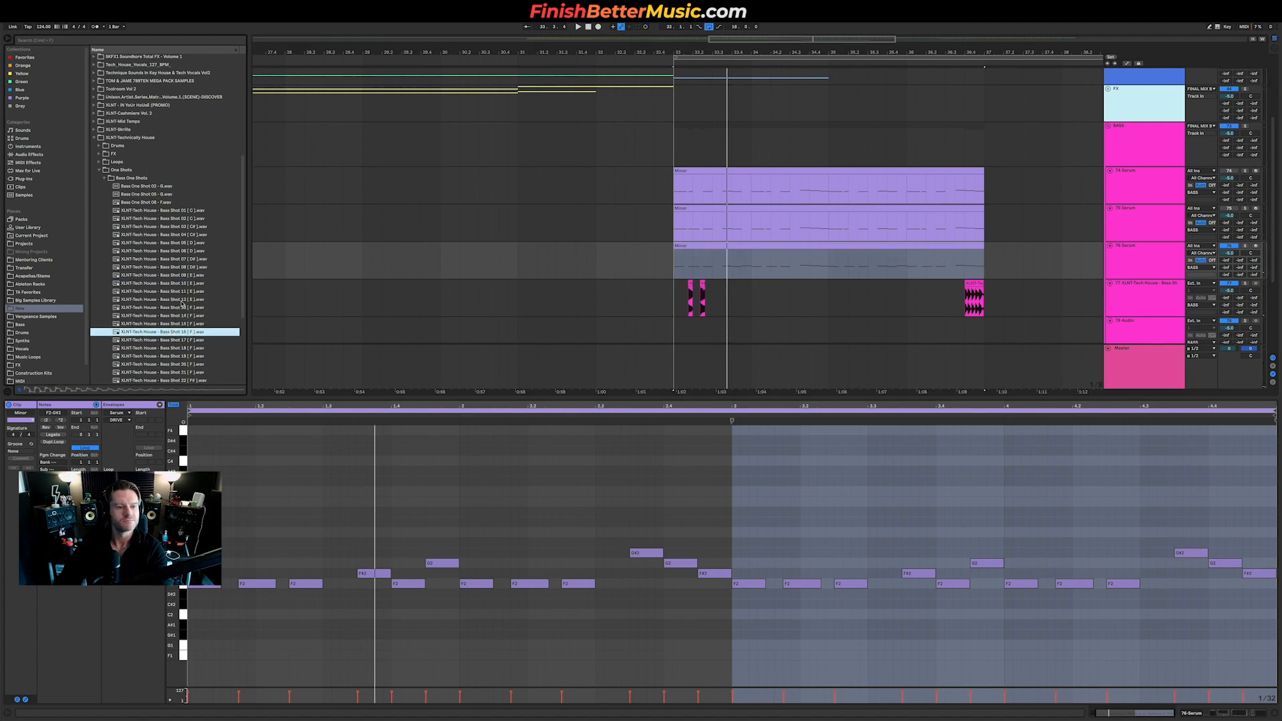
pyautogui.press('Down')
pyautogui.press('Down')
pyautogui.press('Down')
pyautogui.press('Down')
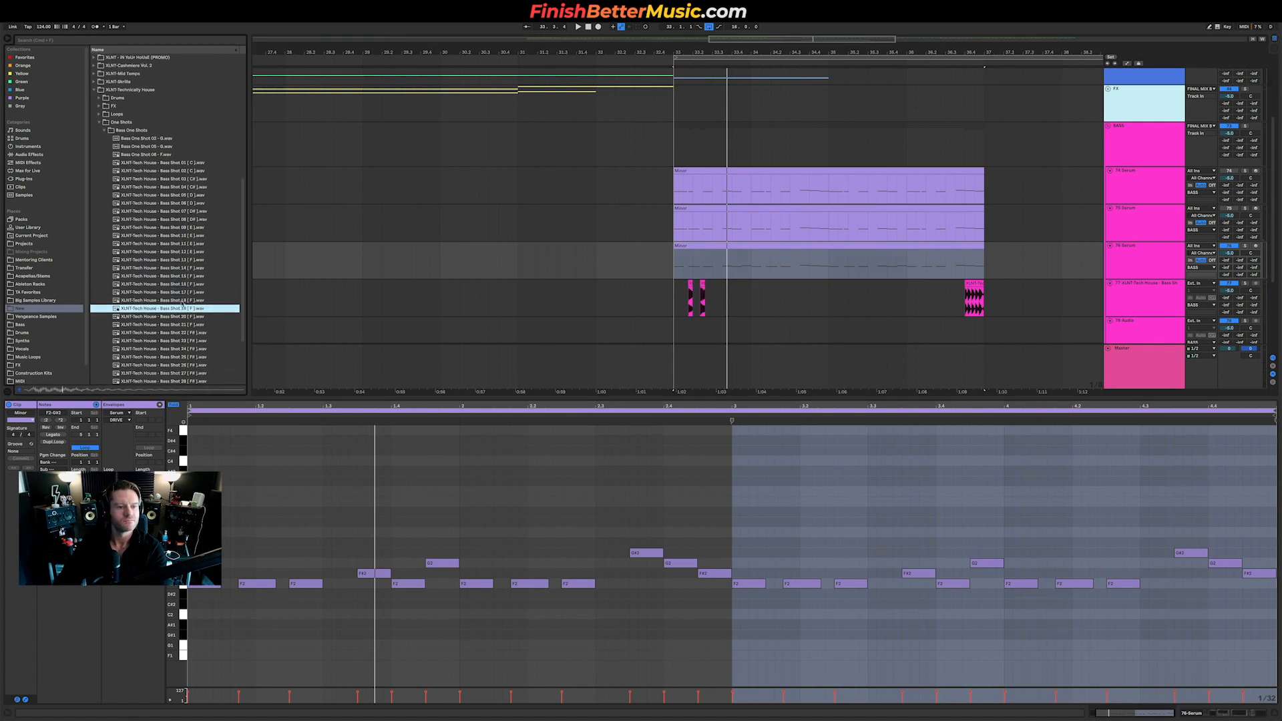
pyautogui.scroll(-3, 183, 302)
pyautogui.press('Up')
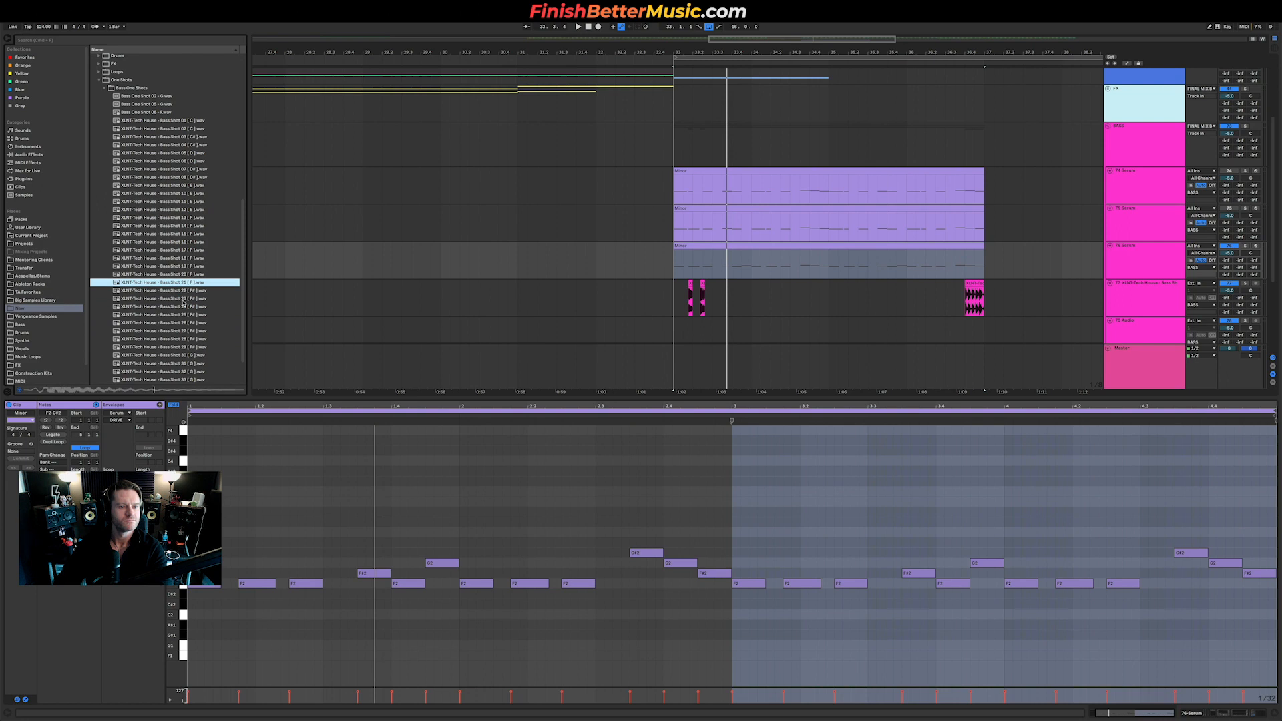
pyautogui.scroll(-3, 1035, 274)
pyautogui.moveTo(193, 288); pyautogui.dragTo(674, 274)
pyautogui.press('space')
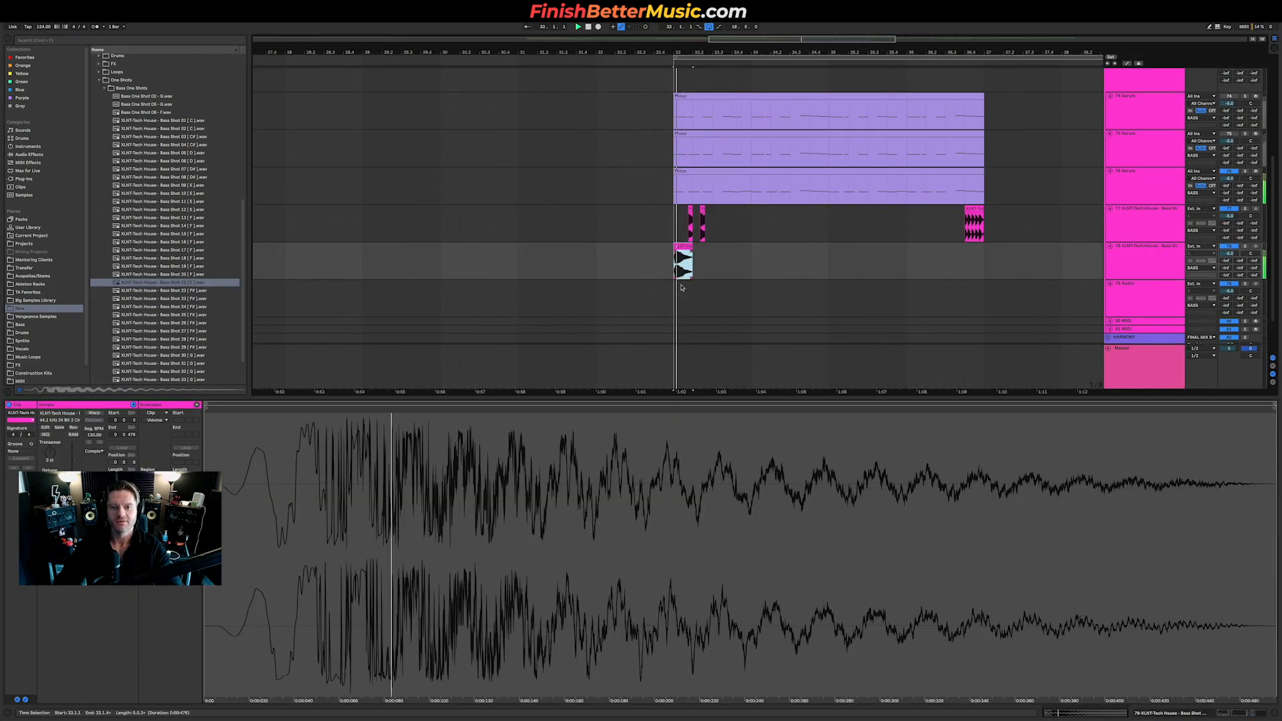
# Move the two short bass shots back to back, starting at beat 33.2 directly after the Bass Shot 21 clip.
pyautogui.scroll(3, 701, 266)
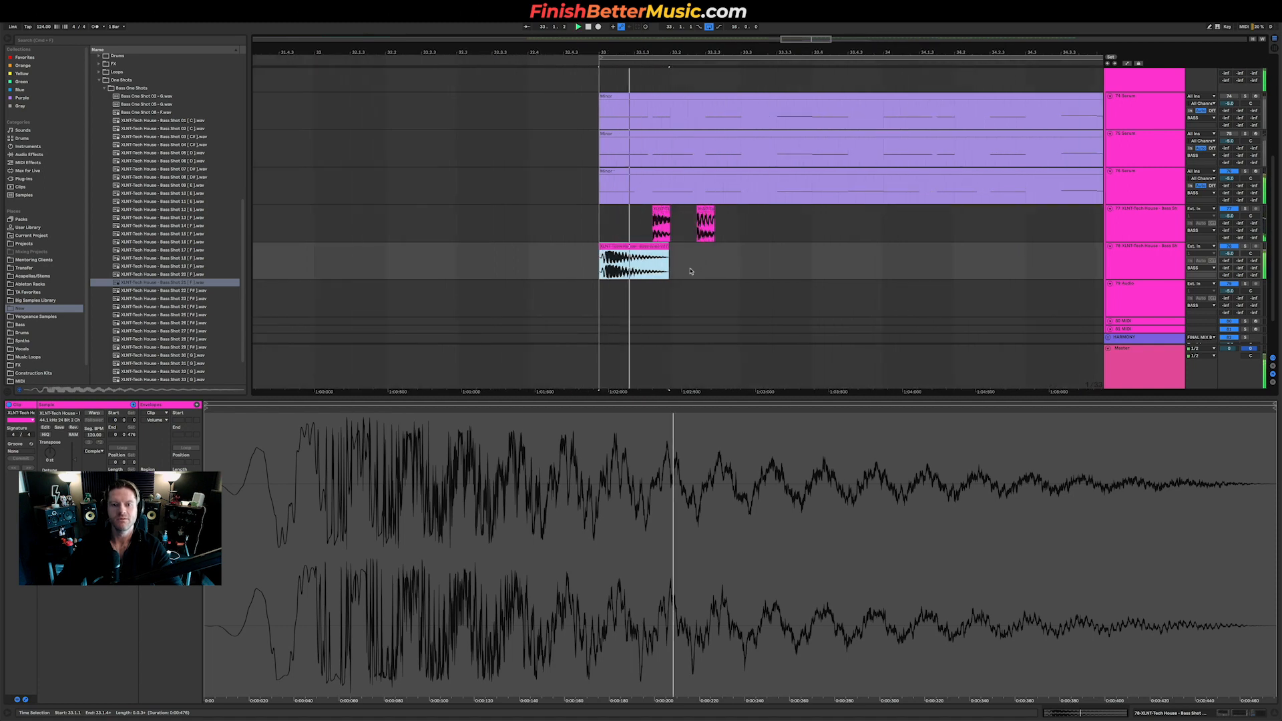
pyautogui.moveTo(663, 208); pyautogui.dragTo(679, 211)
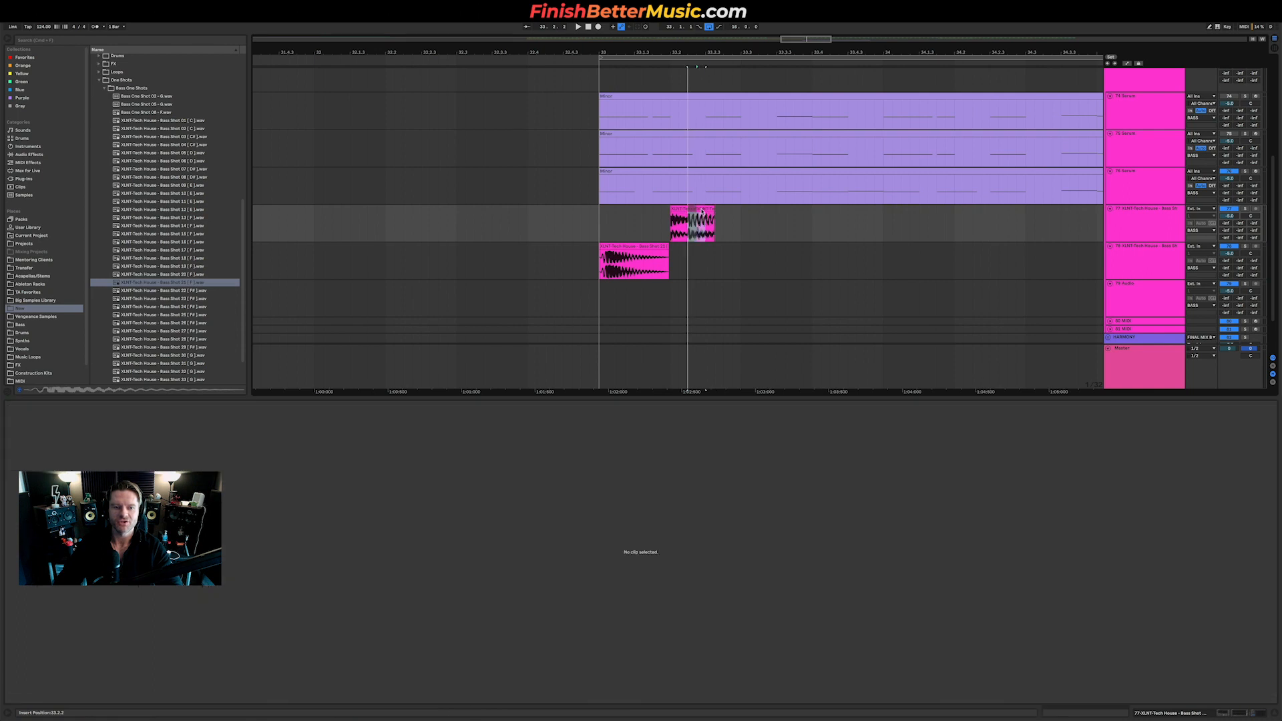
pyautogui.moveTo(706, 224); pyautogui.dragTo(697, 224)
# Audition the remaining bass one-shots in the folder up to Bass Shot 34.
pyautogui.click(170, 308)
pyautogui.press('Down')
pyautogui.press('Down')
pyautogui.press('Down')
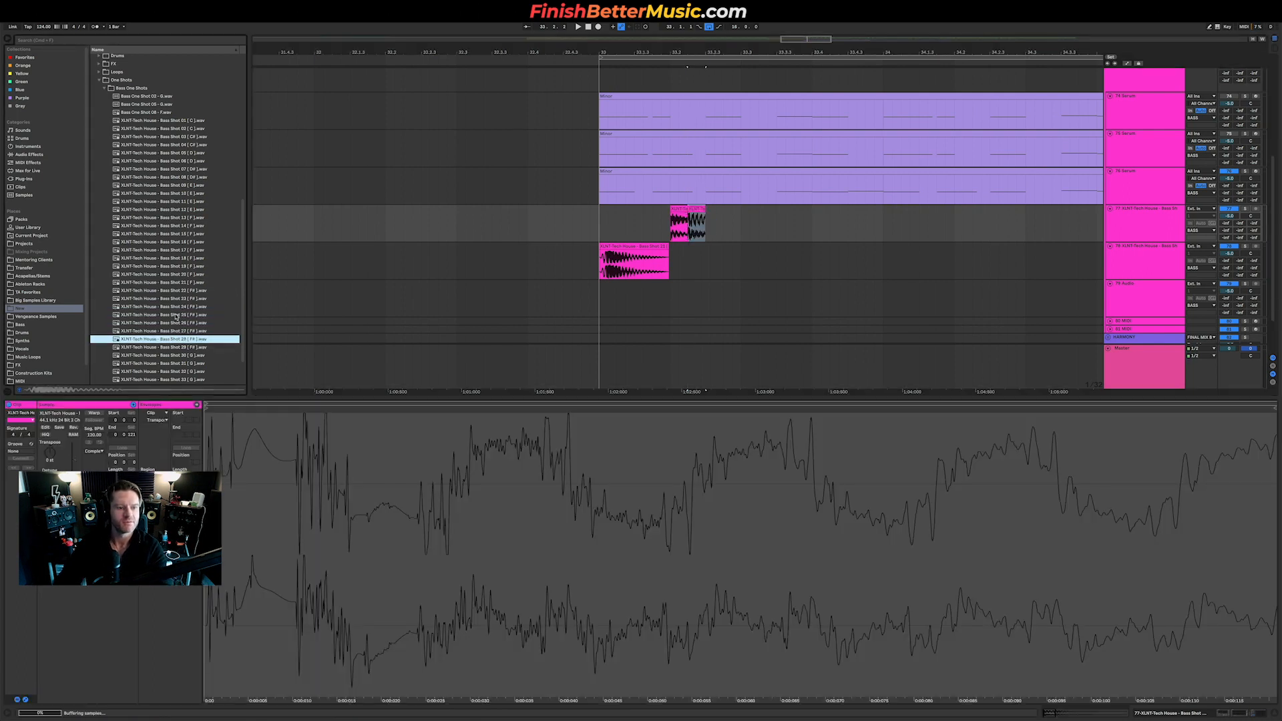
pyautogui.press('Down')
pyautogui.scroll(-2, 175, 317)
pyautogui.press('Down')
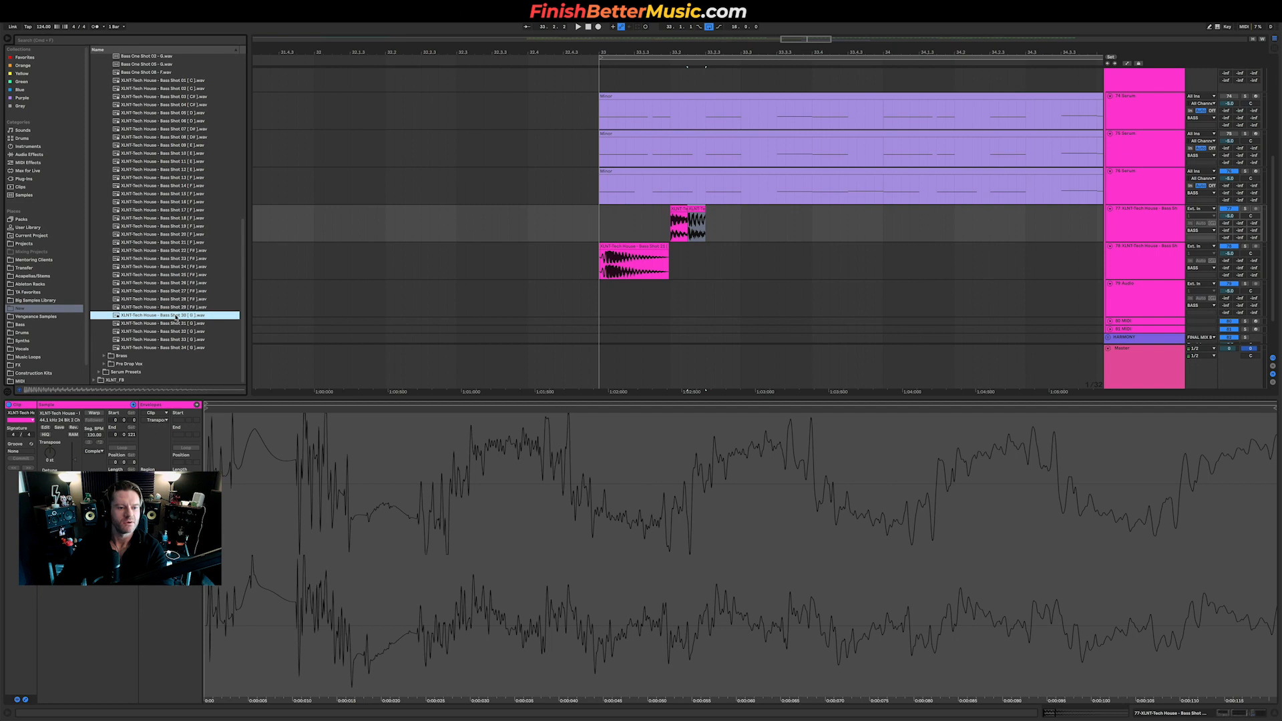
pyautogui.press('Down')
pyautogui.press('Down')
pyautogui.press('Down')
pyautogui.press('Up')
pyautogui.press('Down')
pyautogui.press('Down')
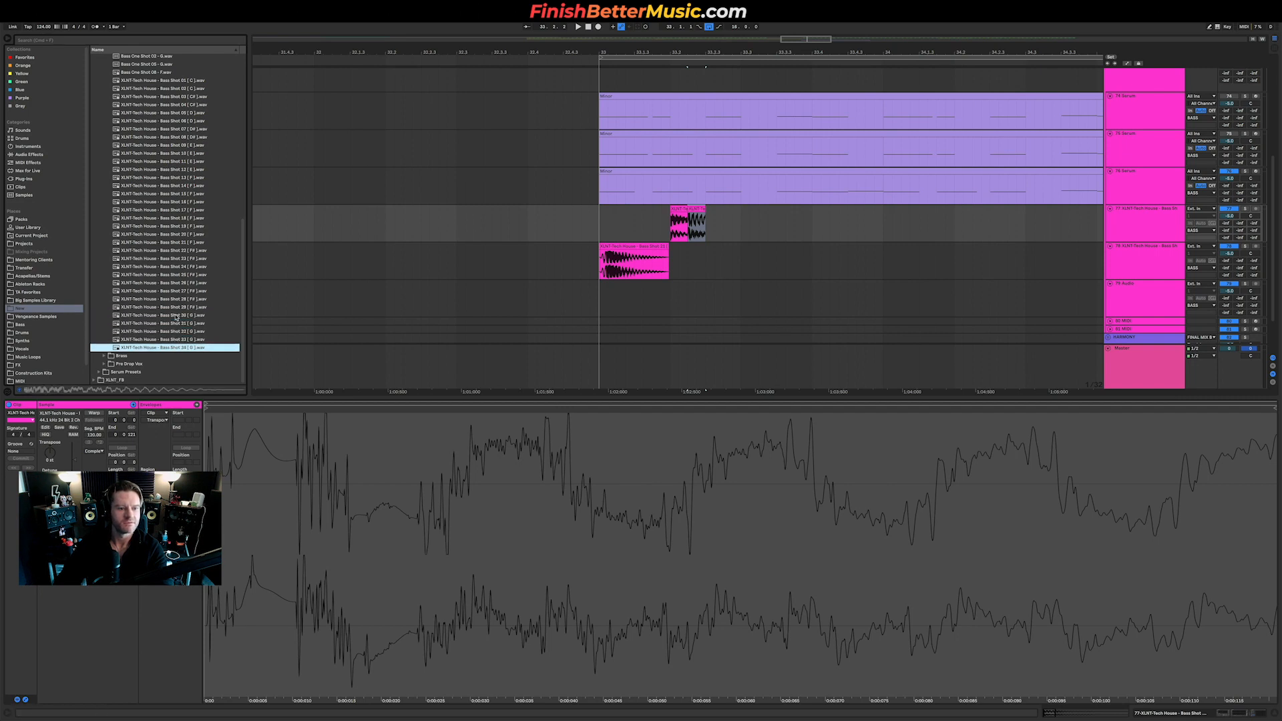
# Audition the mid-list bass one-shots, try Bass Shot 17 (F) at 33.4.3 on the new sample track, and play the section.
pyautogui.click(189, 267)
pyautogui.press('Up')
pyautogui.press('Up')
pyautogui.press('Up')
pyautogui.press('Up')
pyautogui.press('Up')
pyautogui.press('Up')
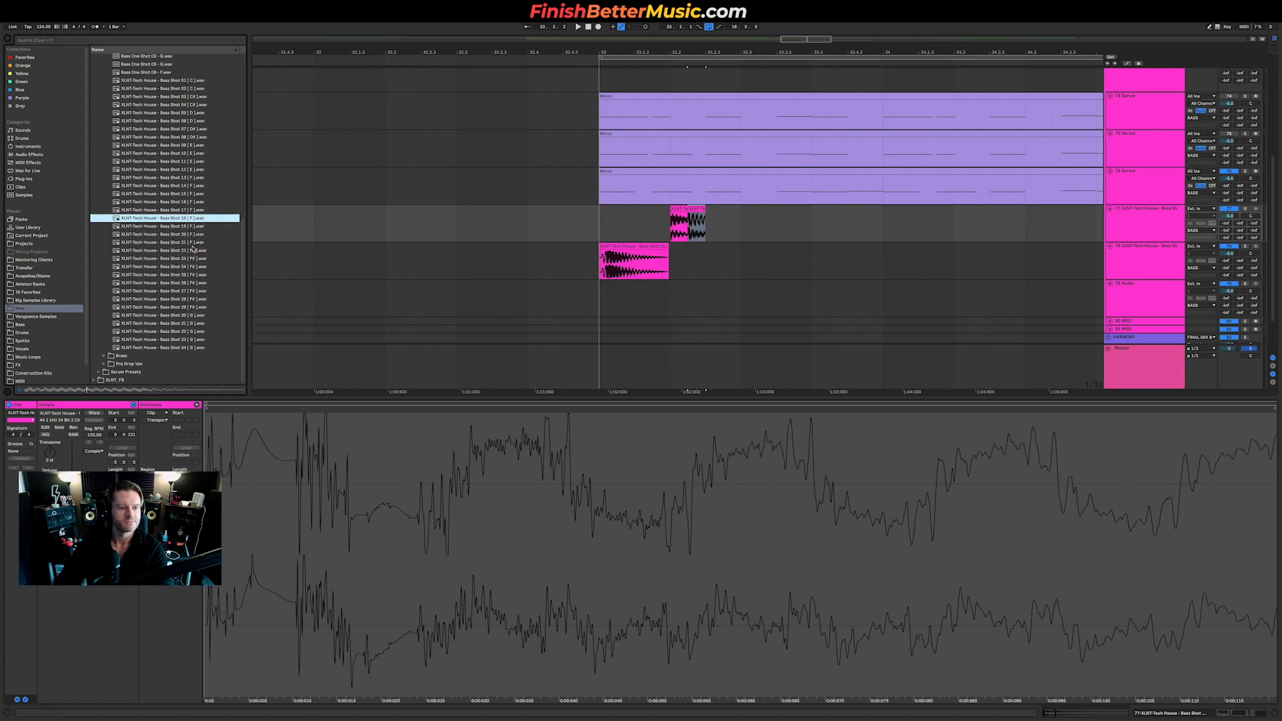
pyautogui.press('Up')
pyautogui.press('Up')
pyautogui.press('Down')
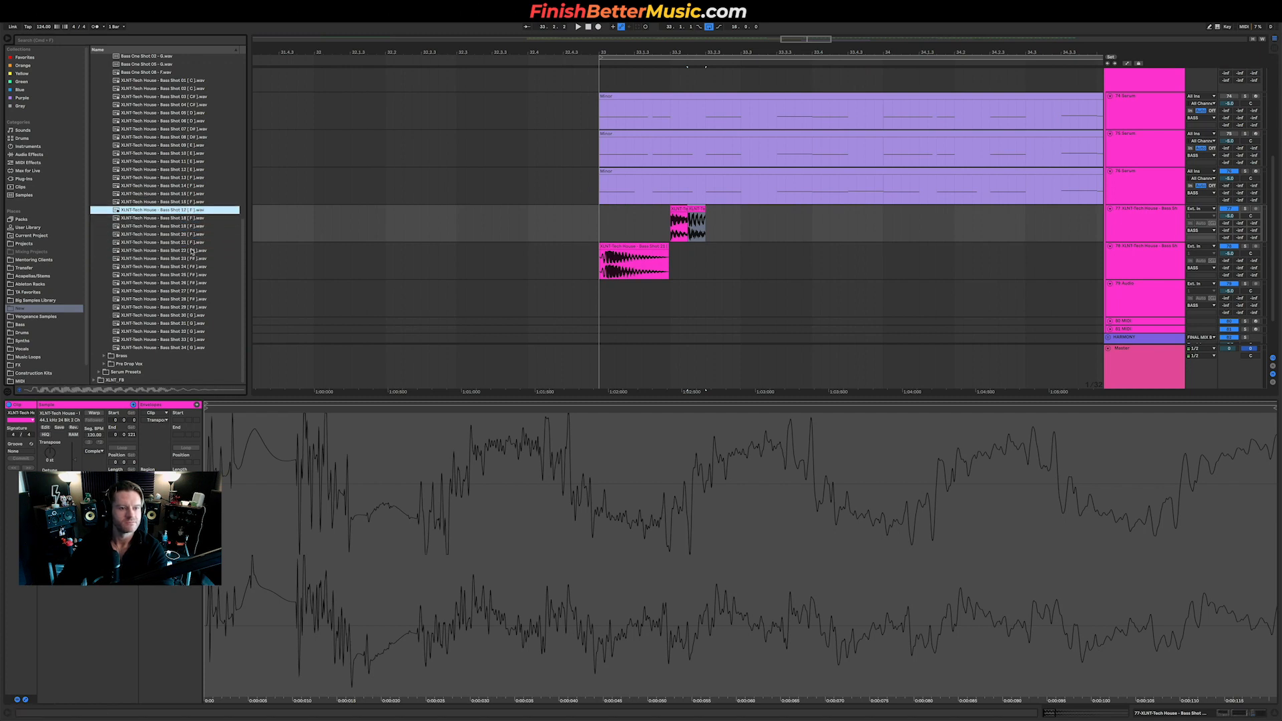
pyautogui.scroll(-2, 821, 245)
pyautogui.moveTo(188, 214); pyautogui.dragTo(839, 272)
pyautogui.press('space')
pyautogui.press('space')
pyautogui.press('space')
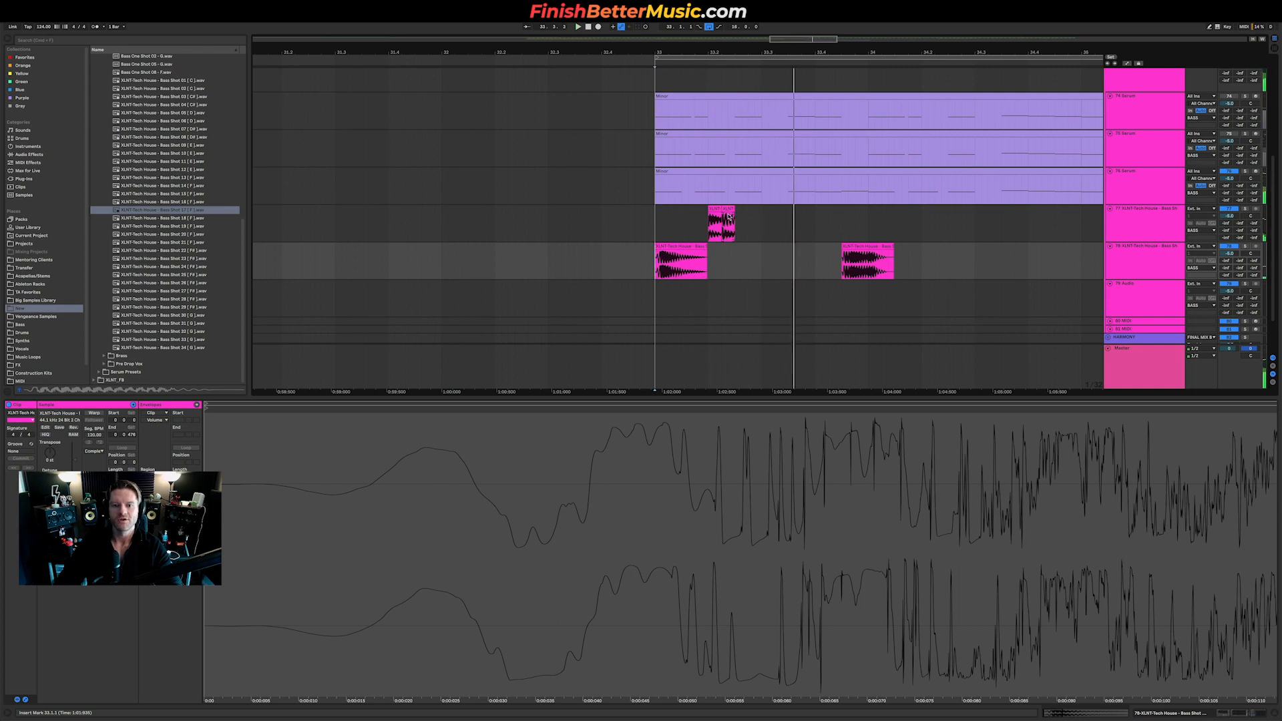
# Move both short bass shots together to beat 33.3 and replay the bar from just before the drop.
pyautogui.click(715, 209)
pyautogui.keyDown('shift'); pyautogui.click(728, 209); pyautogui.keyUp('shift')
pyautogui.moveTo(728, 209); pyautogui.dragTo(782, 210)
pyautogui.click(642, 224)
pyautogui.press('space')
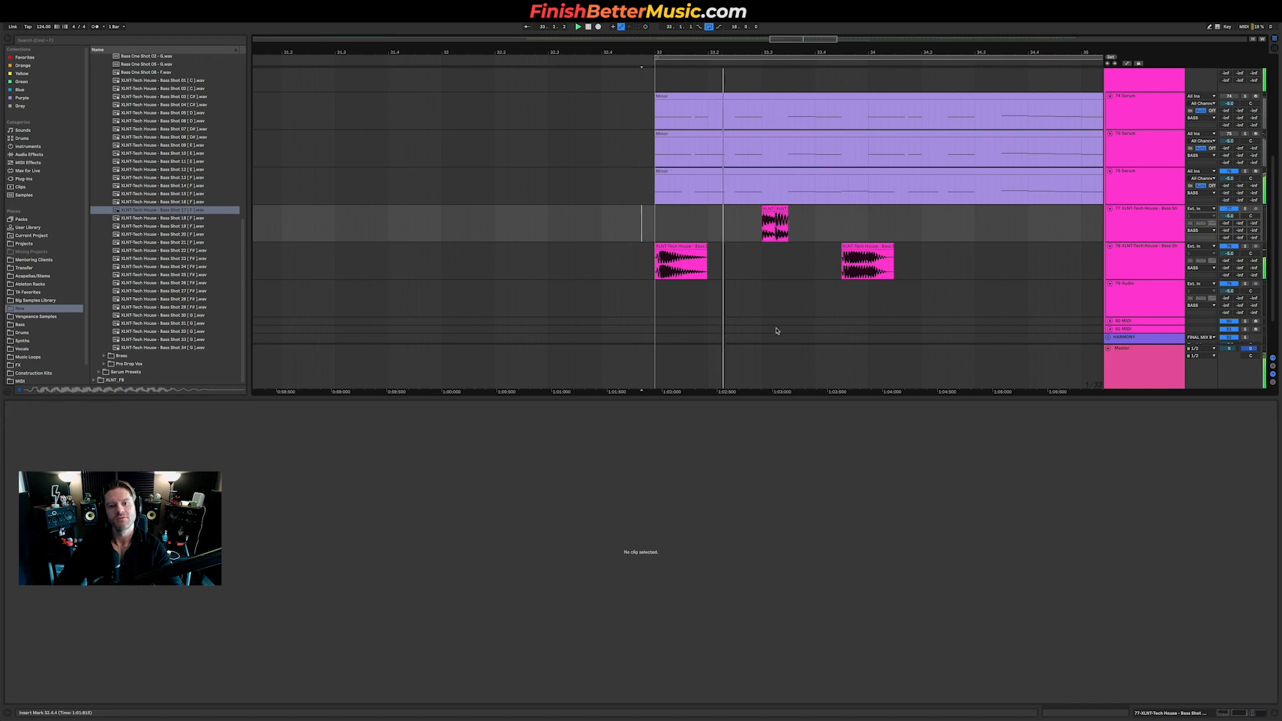
pyautogui.press('space')
pyautogui.press('space')
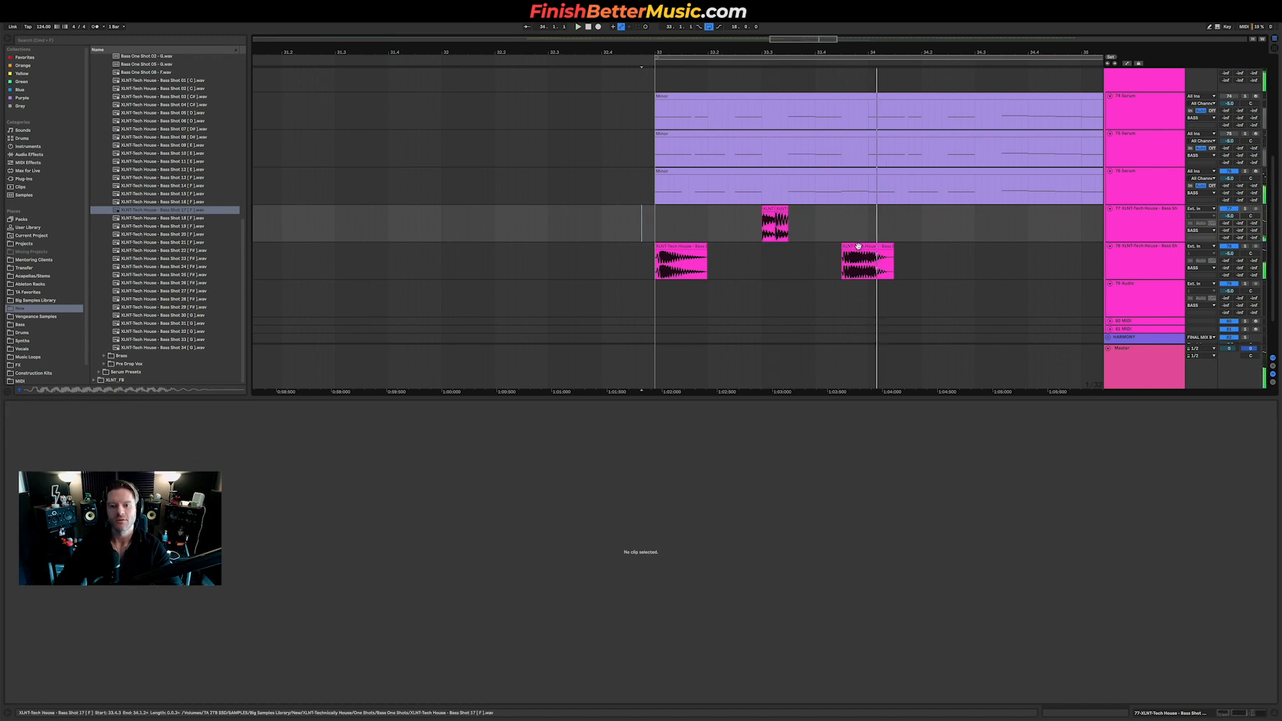
# Delete the Bass Shot 17 clip from the sample track.
pyautogui.click(858, 247)
pyautogui.press('space')
pyautogui.press('Delete')
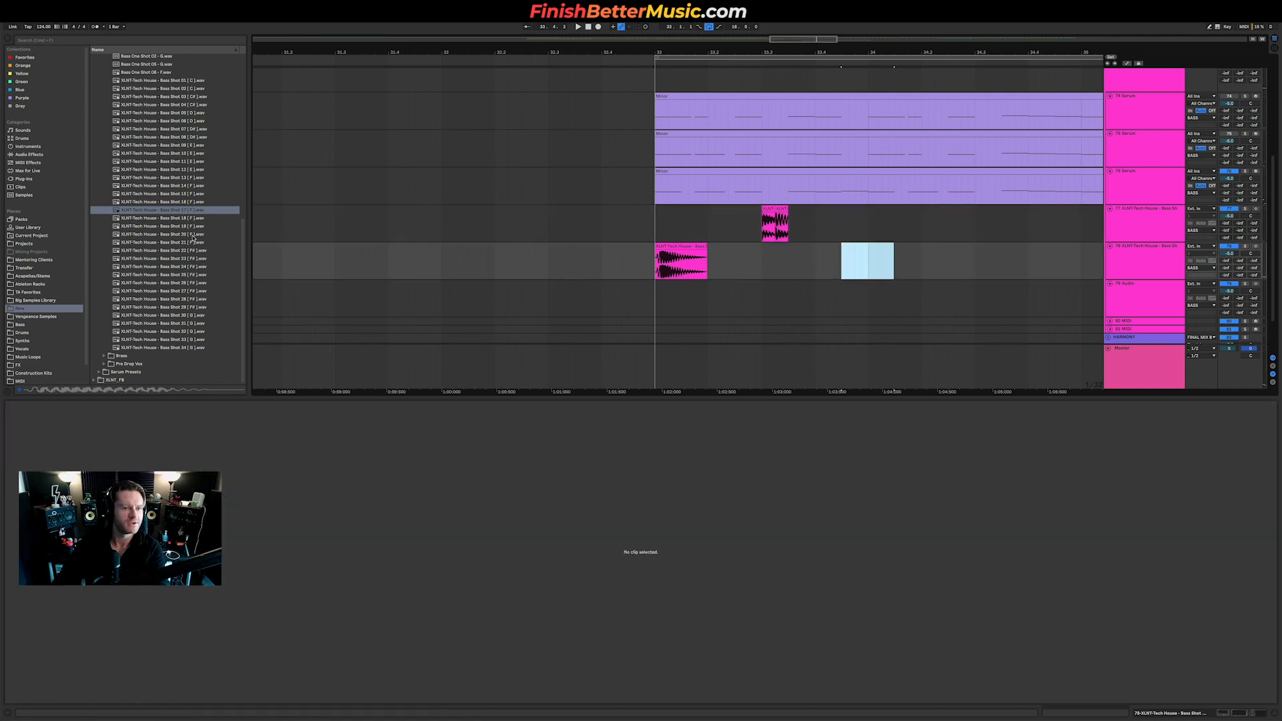
# Audition the bass one-shots through the list up to Bass Shot 23 for a sound to fill the end of bar 33.
pyautogui.click(192, 235)
pyautogui.press('Down')
pyautogui.click(189, 112)
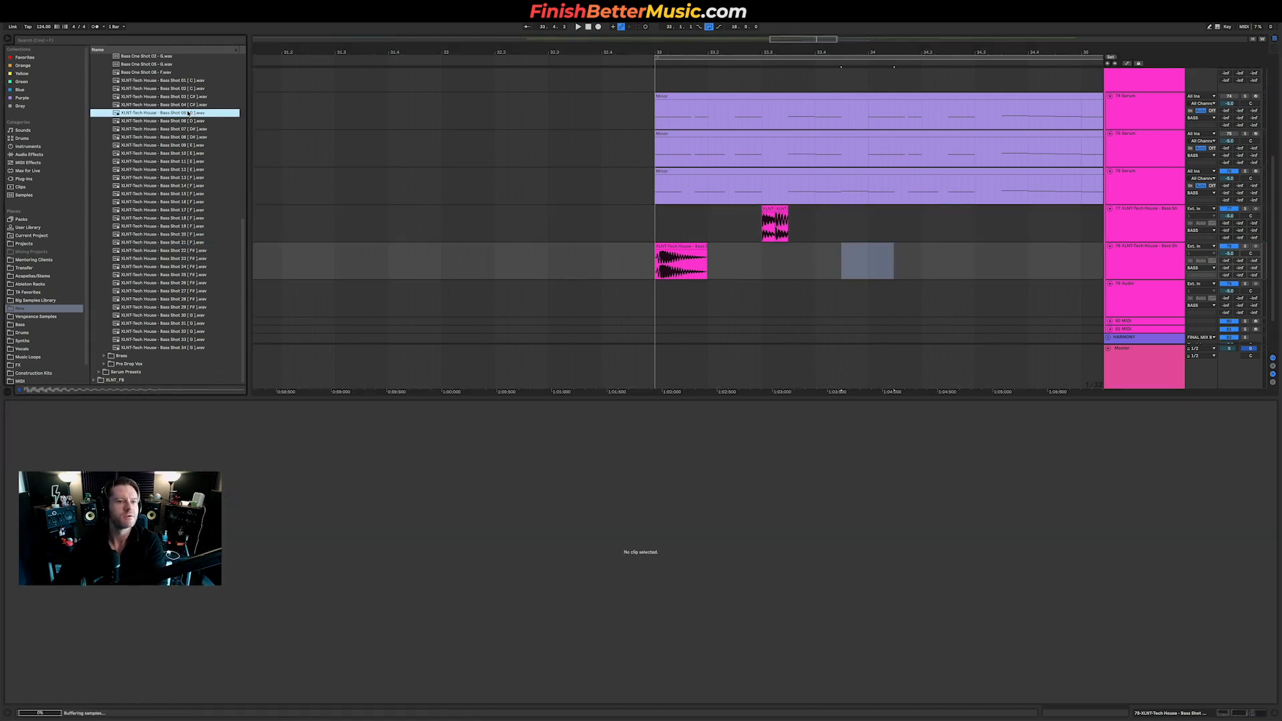
pyautogui.click(180, 73)
pyautogui.press('Up')
pyautogui.scroll(1, 170, 132)
pyautogui.press('Up')
pyautogui.press('Down')
pyautogui.press('Down')
pyautogui.press('Down')
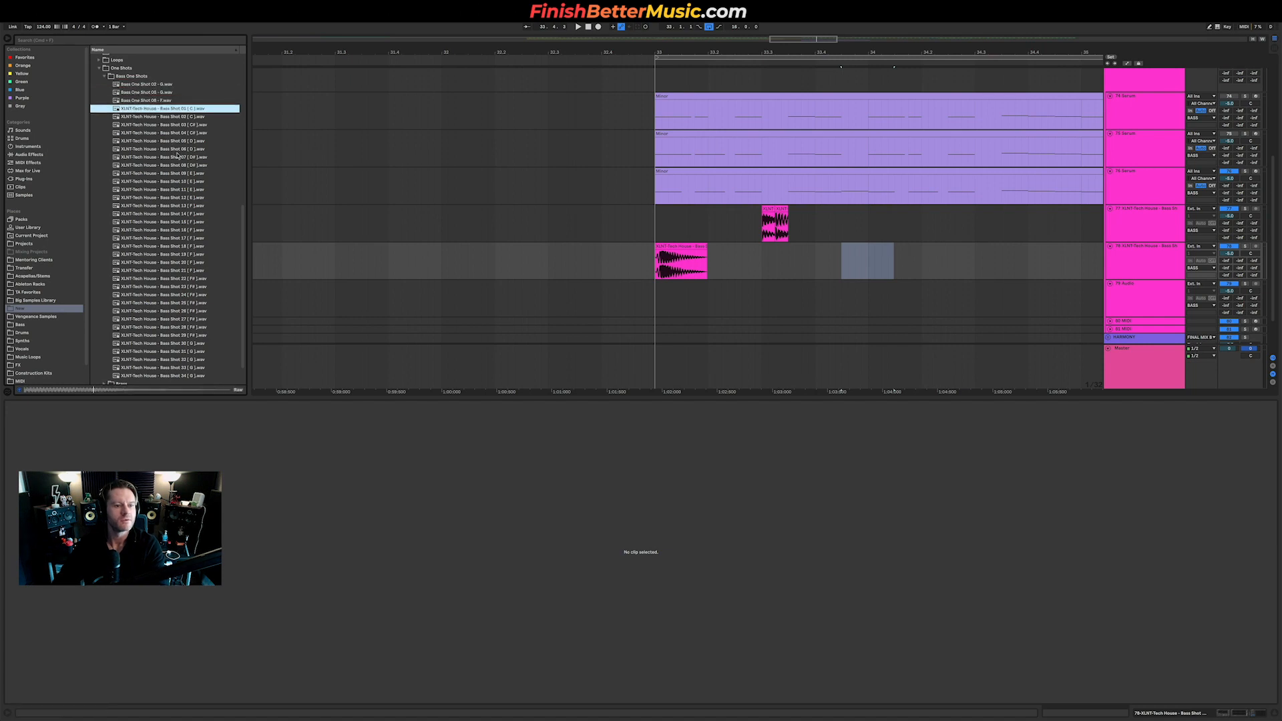
pyautogui.press('Down')
pyautogui.press('Down')
pyautogui.press('Down')
pyautogui.press('Down')
pyautogui.press('Down')
pyautogui.press('Down')
pyautogui.press('Down')
pyautogui.press('Down')
pyautogui.press('Down')
pyautogui.press('Down')
pyautogui.press('Up')
pyautogui.press('Down')
pyautogui.press('Down')
pyautogui.press('Down')
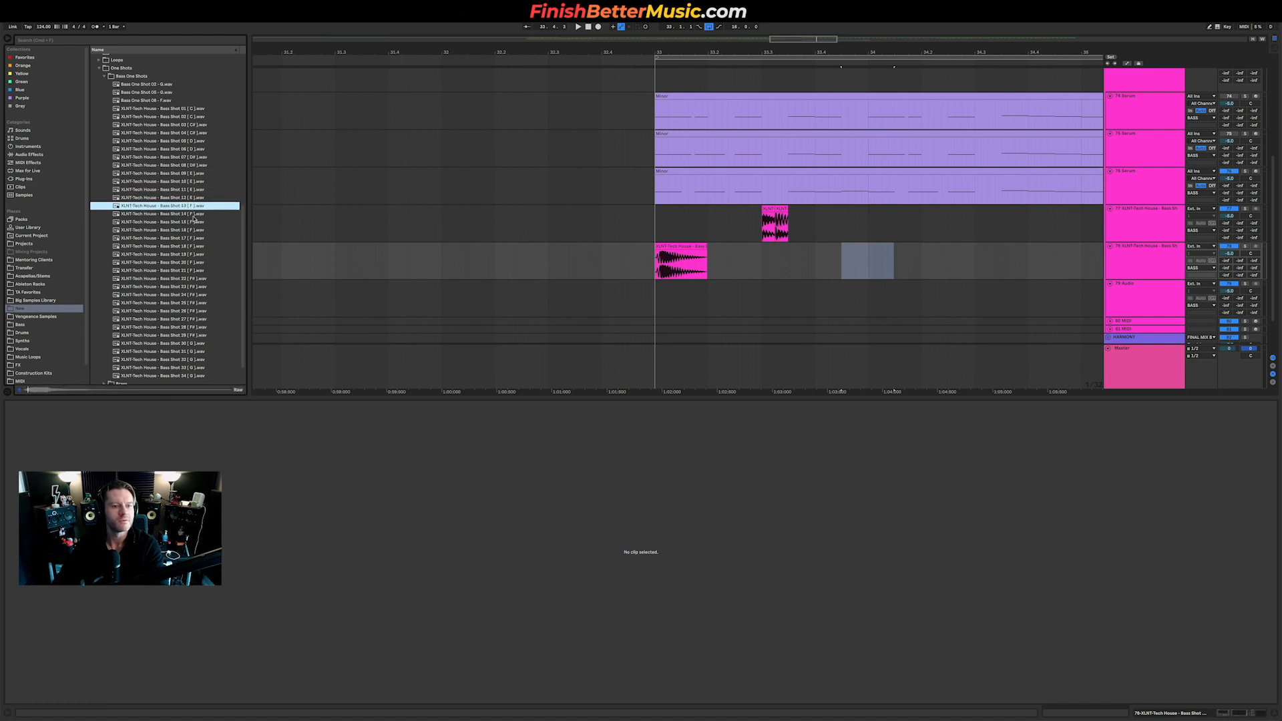
pyautogui.press('Down')
pyautogui.press('Down')
pyautogui.press('Down')
pyautogui.press('Down')
pyautogui.press('Down')
pyautogui.press('Down')
pyautogui.press('Down')
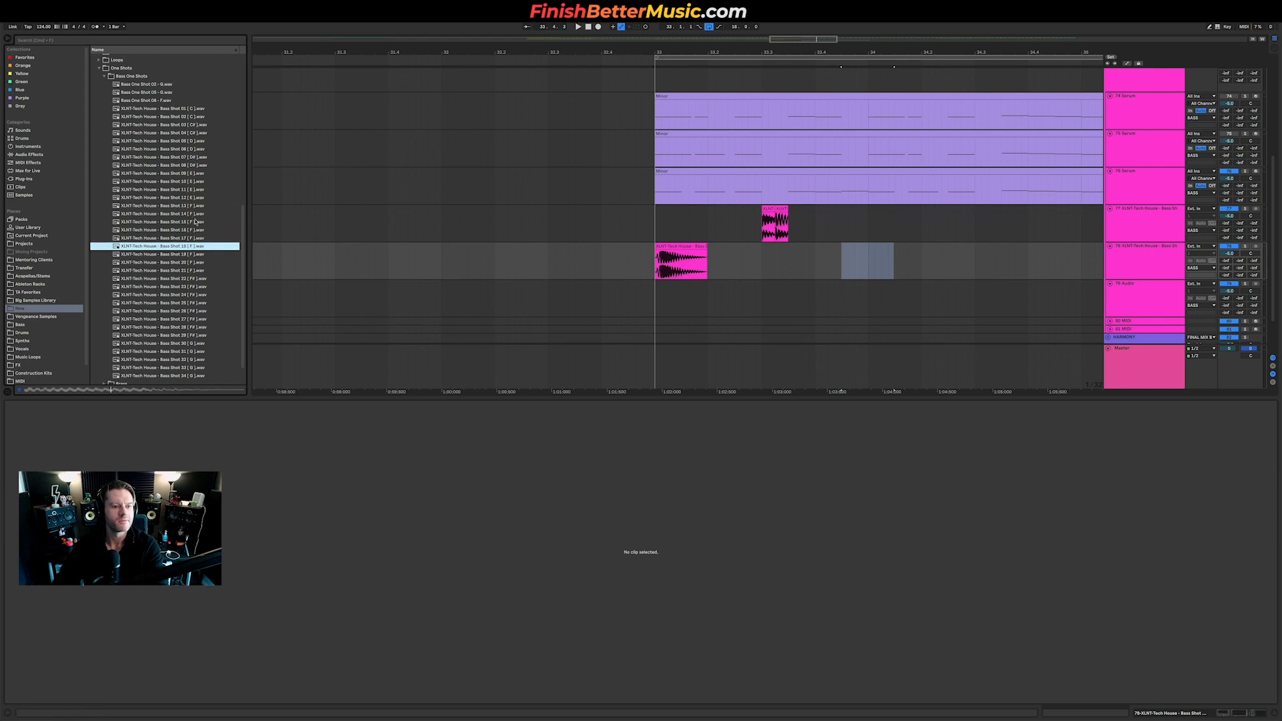
pyautogui.press('Down')
pyautogui.press('Down')
pyautogui.press('Down')
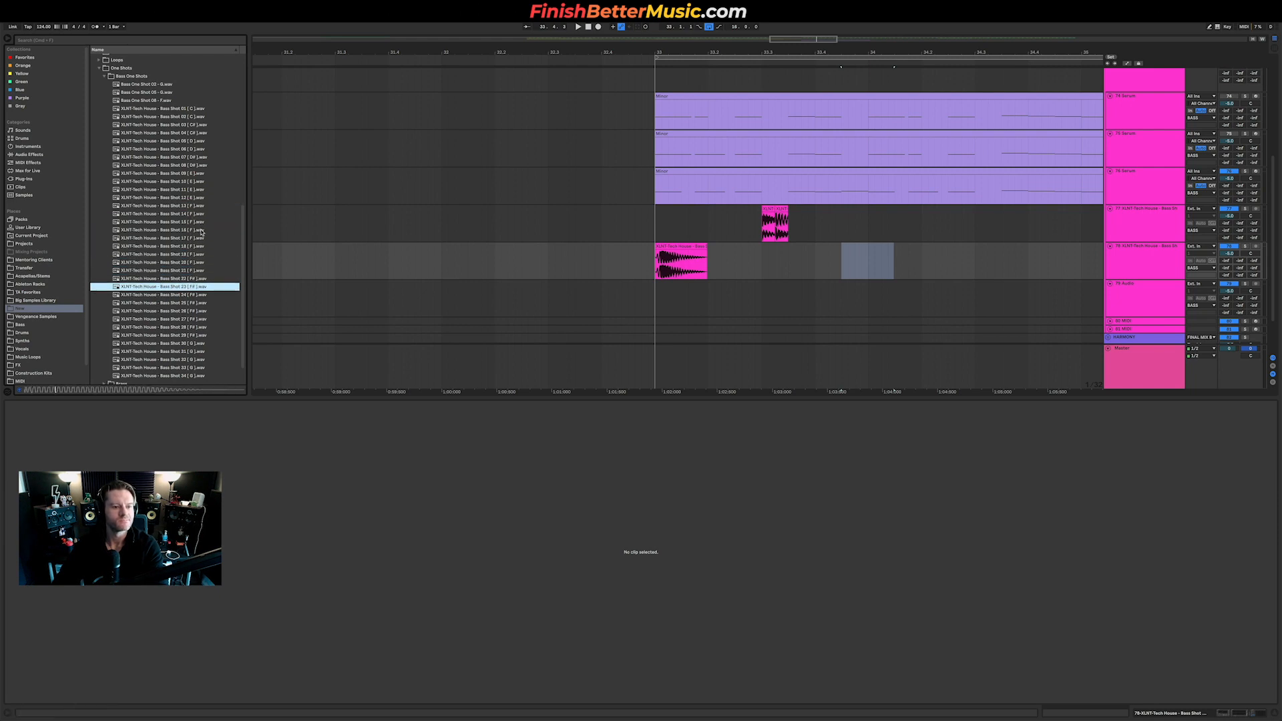
# Place Bass Shot 22 (F#) at 33.4.2, enable warping, transpose it down 1 semitone, and play the section.
pyautogui.press('Up')
pyautogui.moveTo(183, 263); pyautogui.dragTo(833, 269)
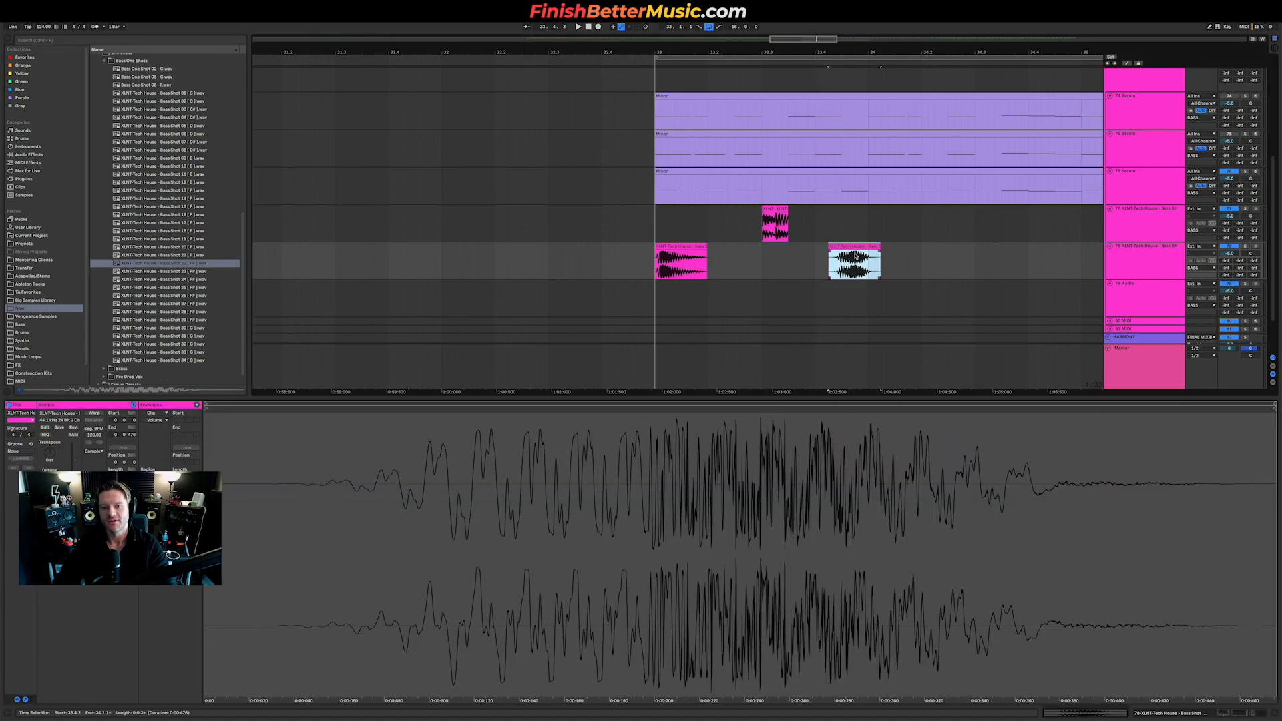
pyautogui.click(94, 413)
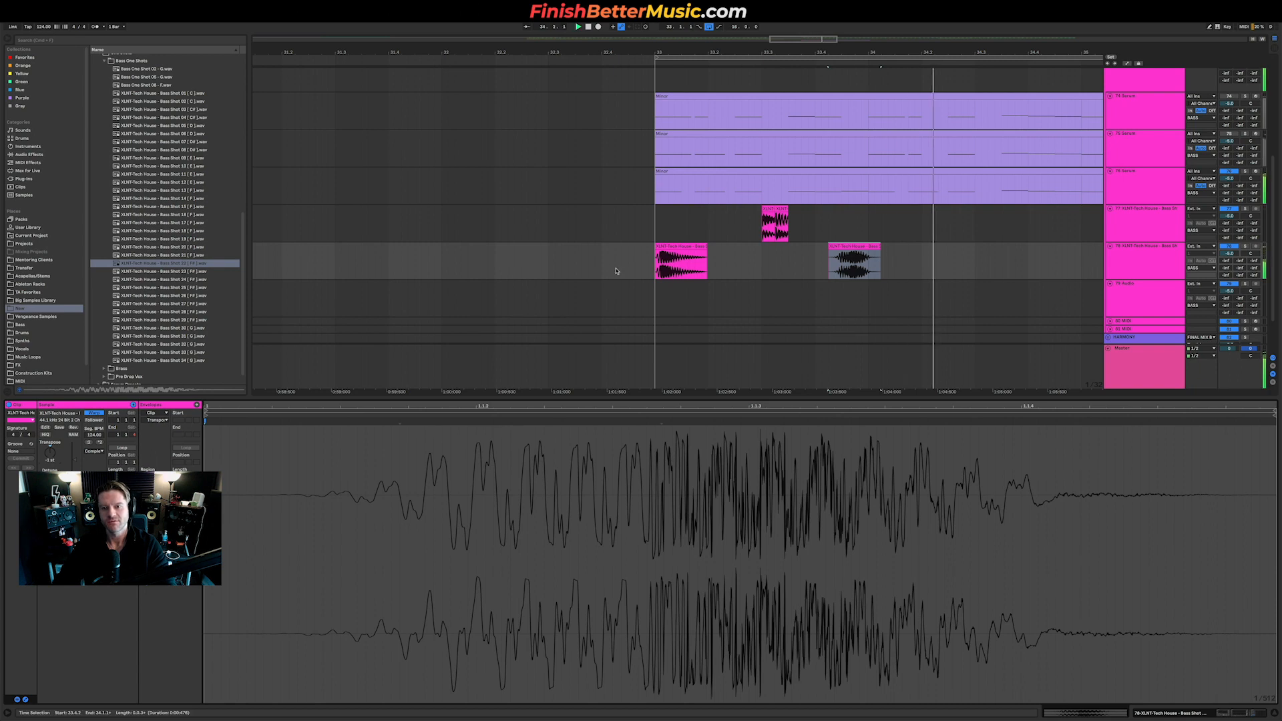
pyautogui.click(500, 264)
pyautogui.press('space')
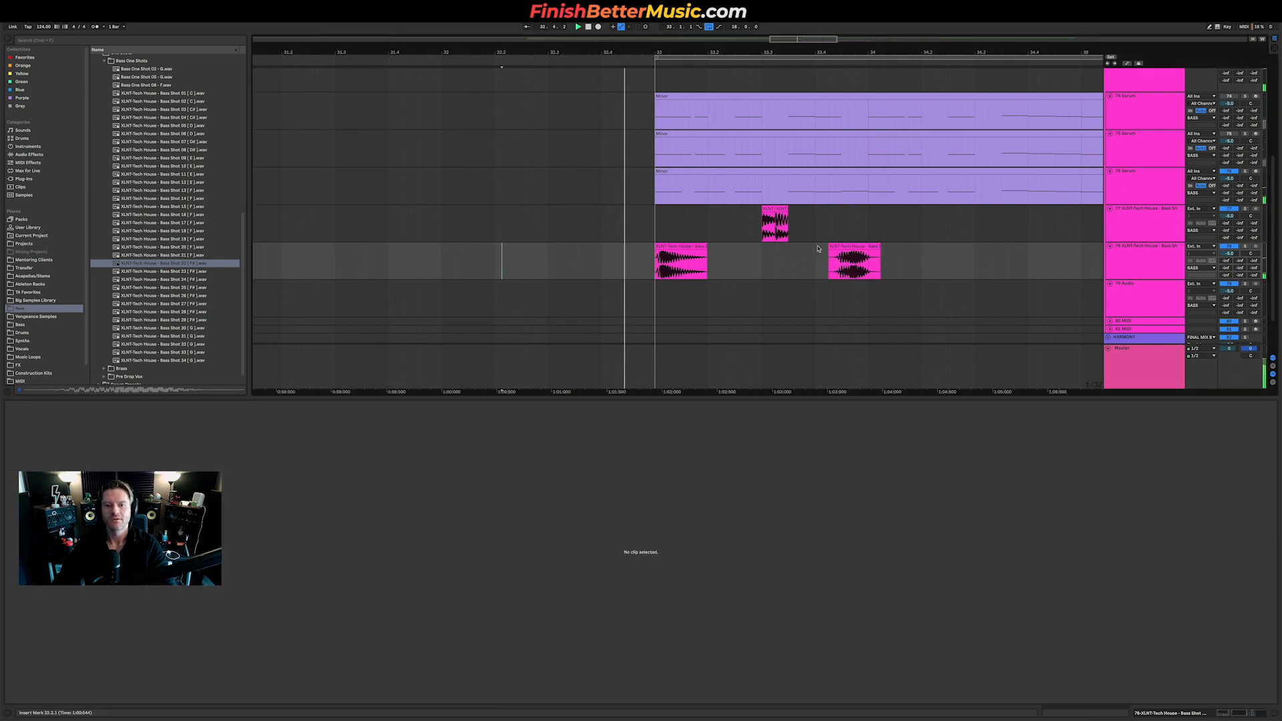
pyautogui.press('space')
pyautogui.press('space')
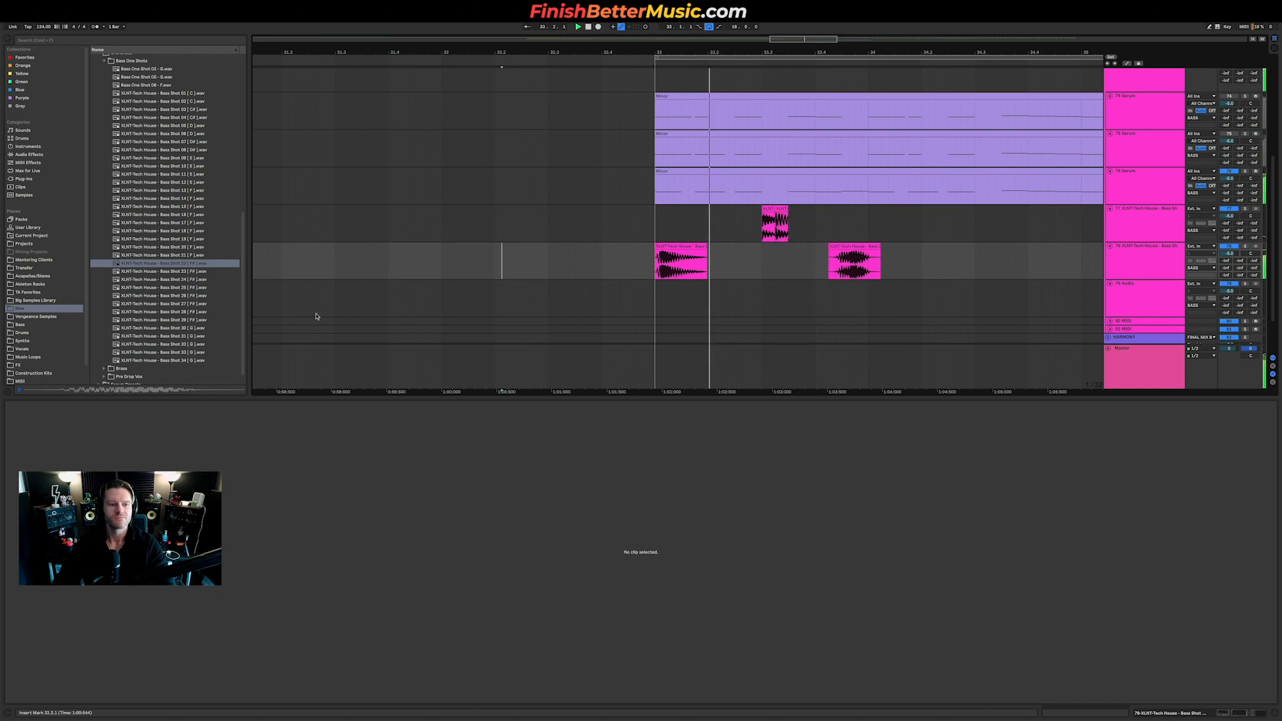
# Browse the Vengeance EDM Essentials plucked bass samples and place Bass Plucked 07 (F) on a new track at 33.3.3.
pyautogui.scroll(-2, 41, 369)
pyautogui.click(42, 372)
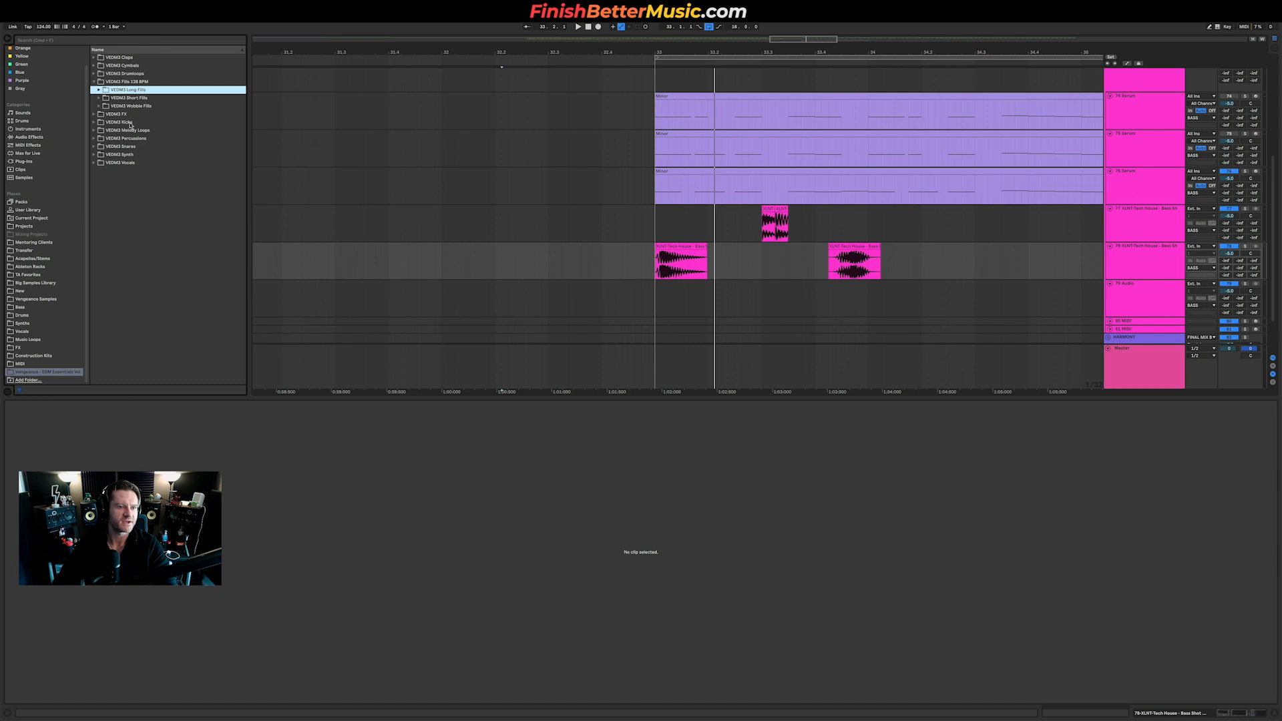
pyautogui.click(127, 155)
pyautogui.click(143, 139)
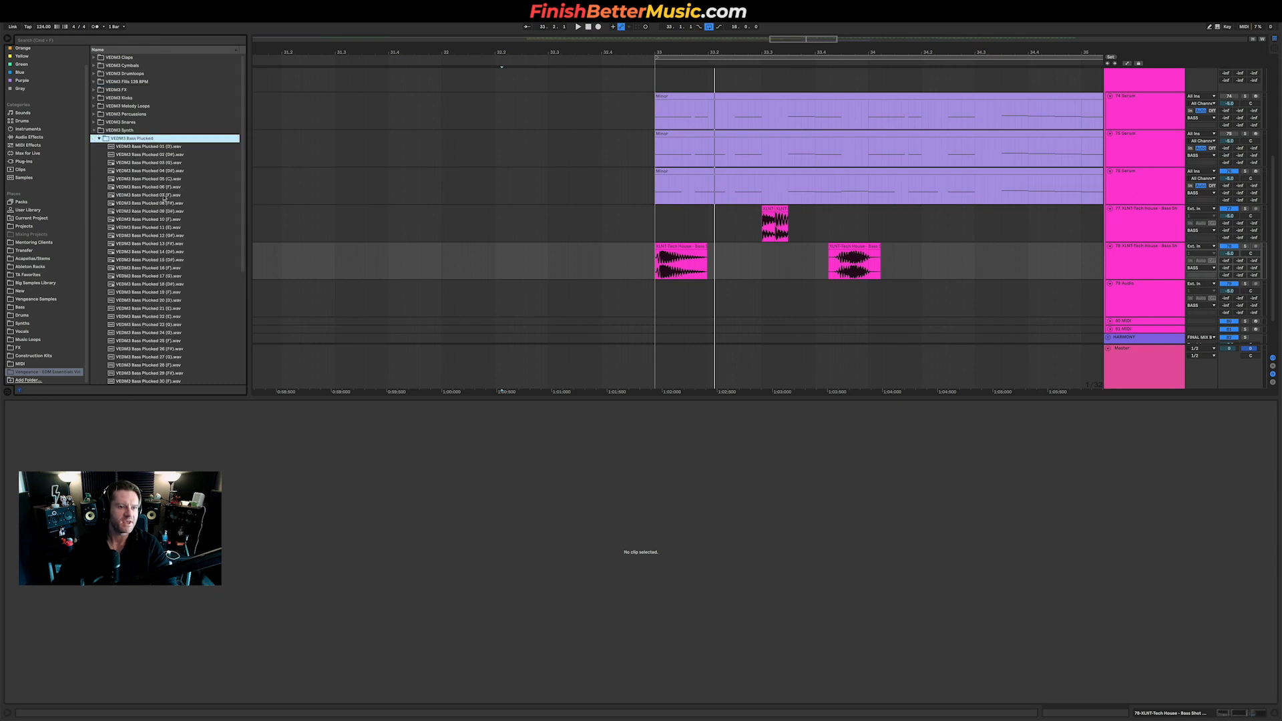
pyautogui.click(148, 203)
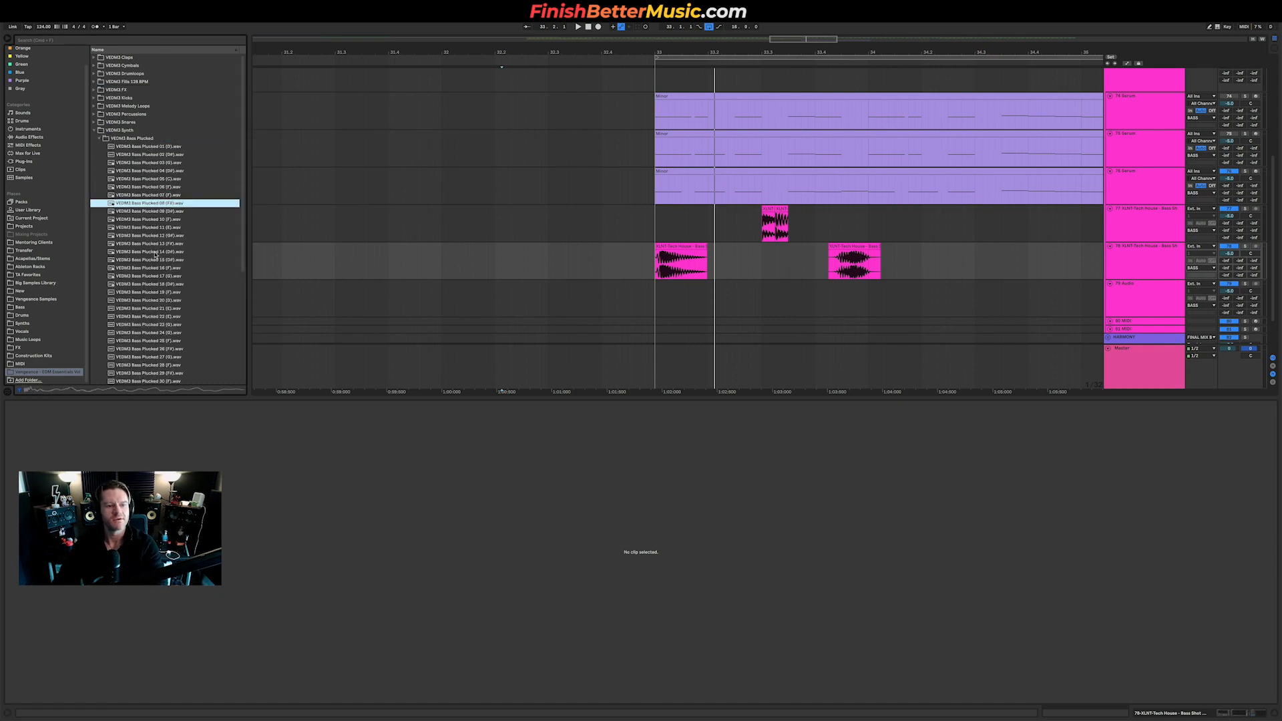
pyautogui.press('Up')
pyautogui.moveTo(156, 196); pyautogui.dragTo(787, 316)
# Audition more plucked bass samples and place Bass Plucked 14 at 33.3.4, directly after the Bass Plucked 07 clip start.
pyautogui.click(171, 211)
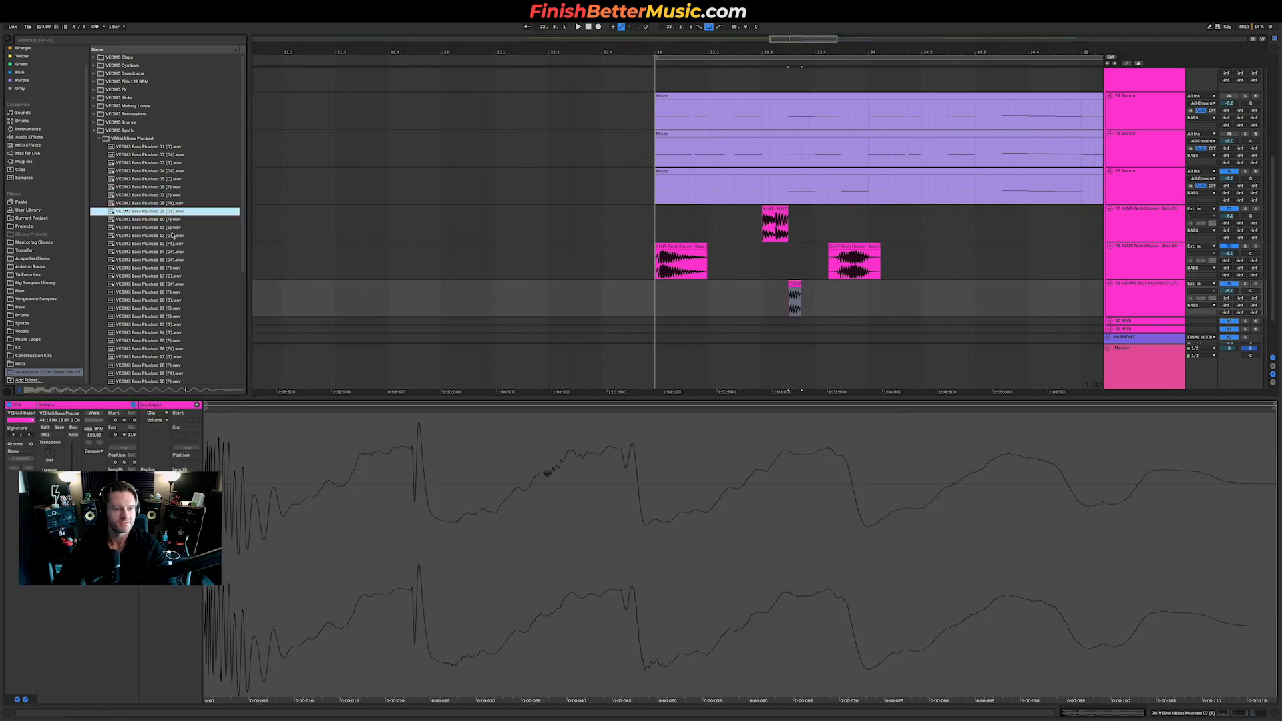
pyautogui.click(172, 235)
pyautogui.click(158, 252)
pyautogui.moveTo(158, 252); pyautogui.dragTo(803, 304)
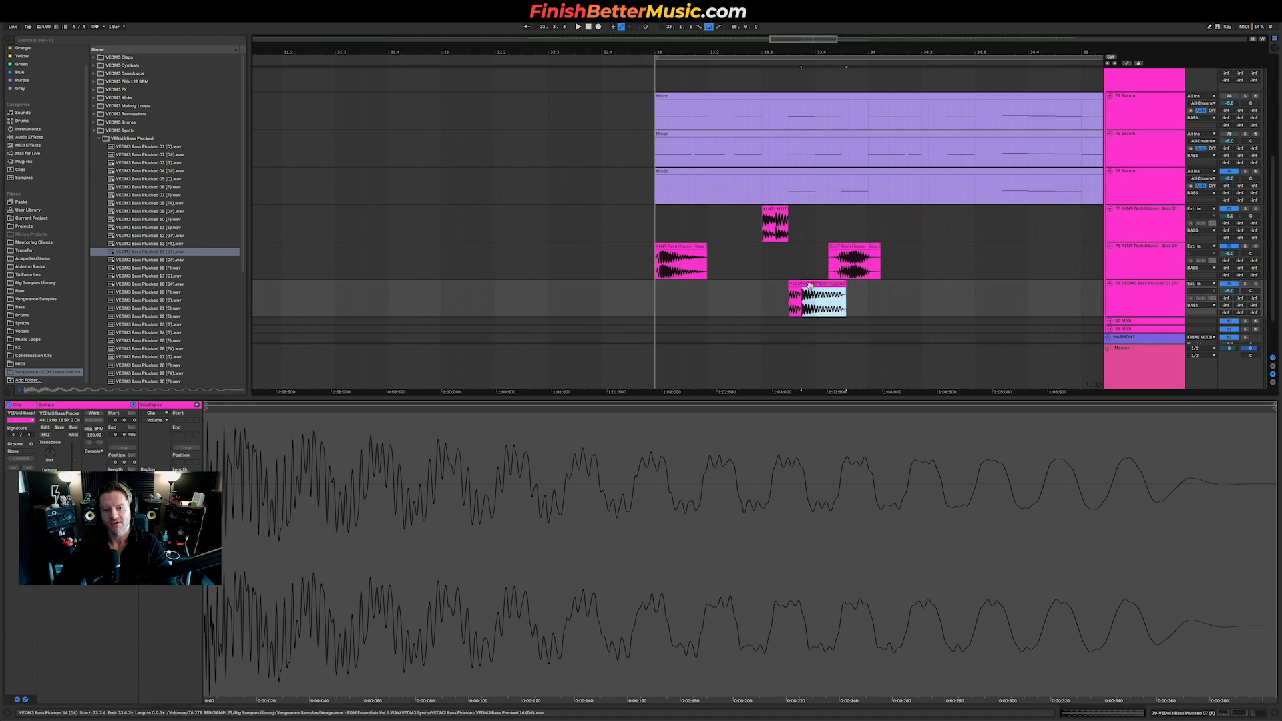
# Move the bass one-shot clip at 33.3.1 onto the plucked bass track, directly before the plucked clips, and play the section.
pyautogui.click(748, 304)
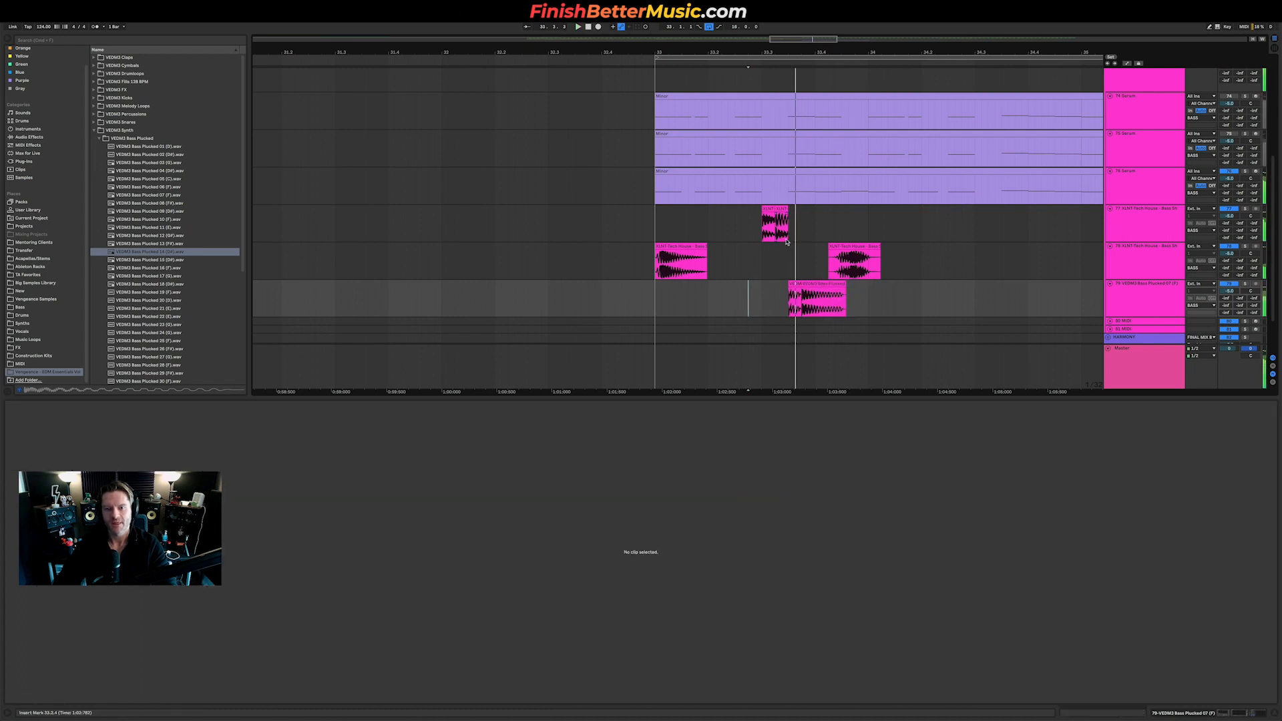
pyautogui.click(763, 235)
pyautogui.press('space')
pyautogui.moveTo(748, 235)
pyautogui.mouseDown()
pyautogui.moveTo(797, 221)
pyautogui.moveTo(749, 219)
pyautogui.moveTo(785, 218)
pyautogui.moveTo(781, 295)
pyautogui.mouseUp()
pyautogui.click(796, 221)
pyautogui.click(582, 297)
pyautogui.press('space')
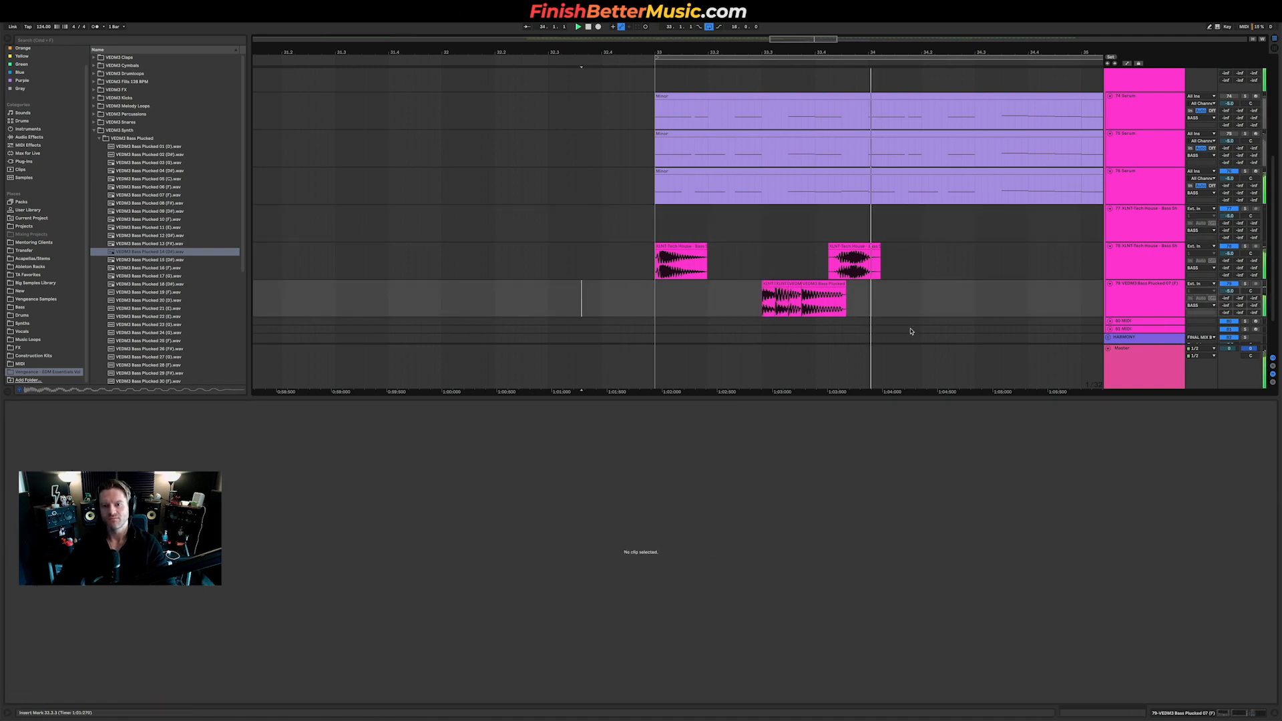
# Shorten the bass one-shot clip at 33.4.2 so it ends at 34.1.1, and play the section.
pyautogui.moveTo(826, 271)
pyautogui.mouseDown()
pyautogui.moveTo(833, 253)
pyautogui.moveTo(821, 257)
pyautogui.mouseUp()
pyautogui.press('super+z')
pyautogui.press('super+z')
pyautogui.press('space')
pyautogui.press('space')
pyautogui.press('space')
pyautogui.moveTo(831, 246); pyautogui.dragTo(818, 245)
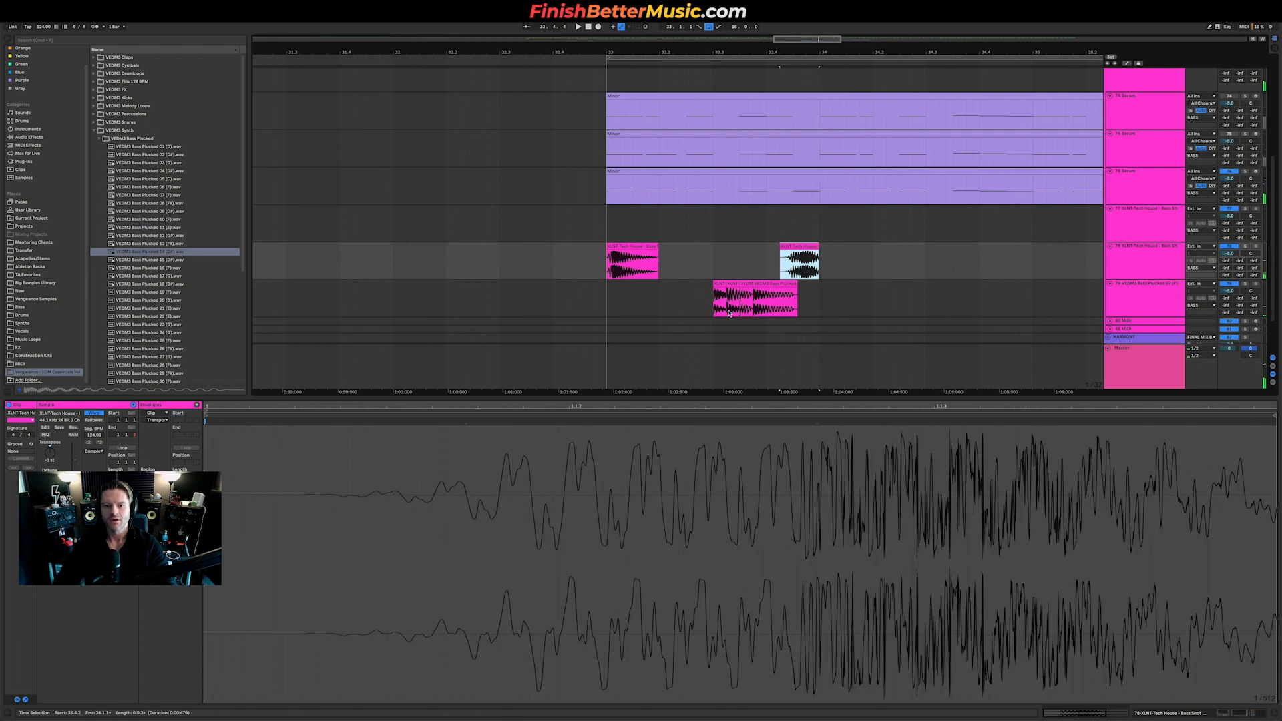
pyautogui.click(586, 301)
pyautogui.press('space')
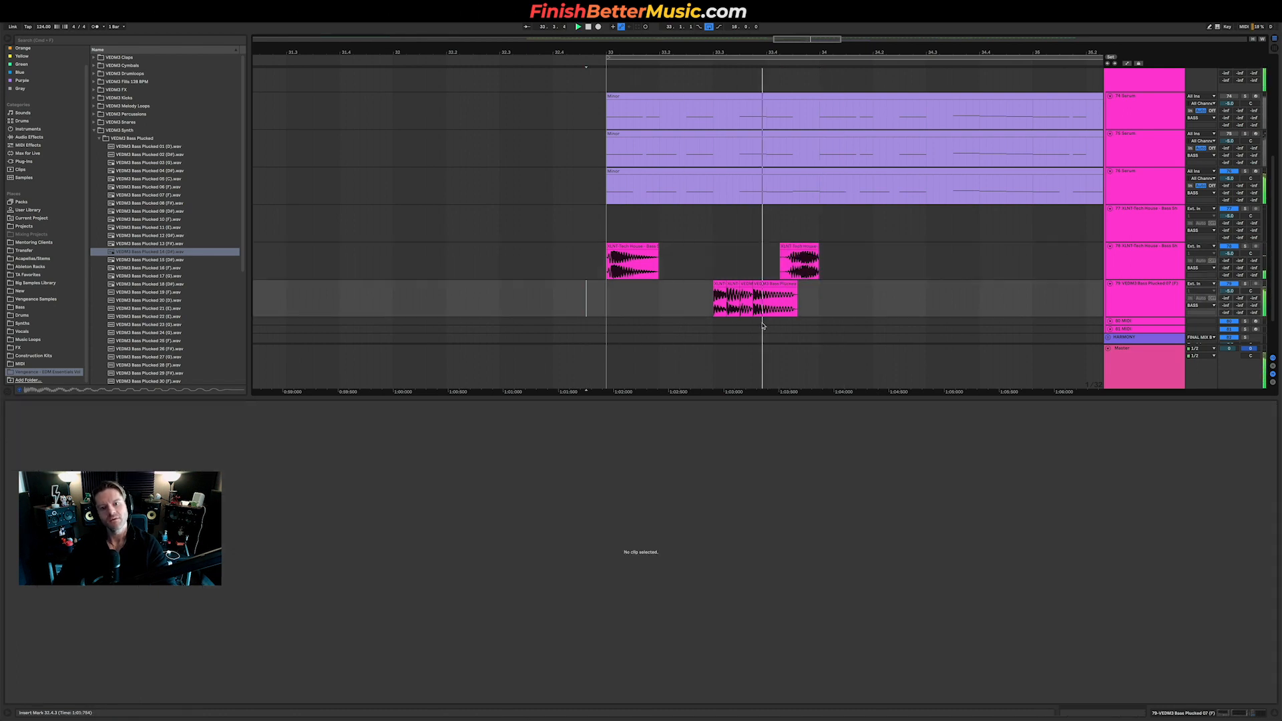
# Audition the plucked bass samples from Bass Plucked 20 to 23 and replay the bass section.
pyautogui.click(187, 300)
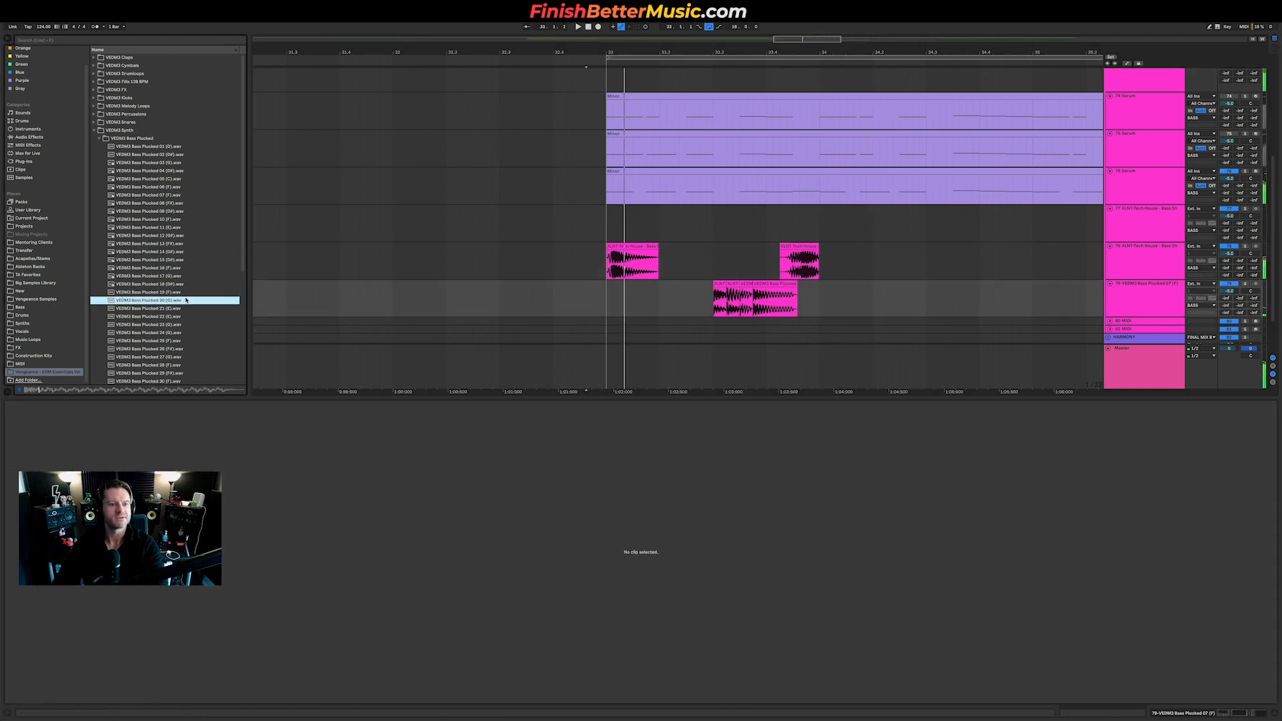
pyautogui.press('Down')
pyautogui.press('Down')
pyautogui.press('Down')
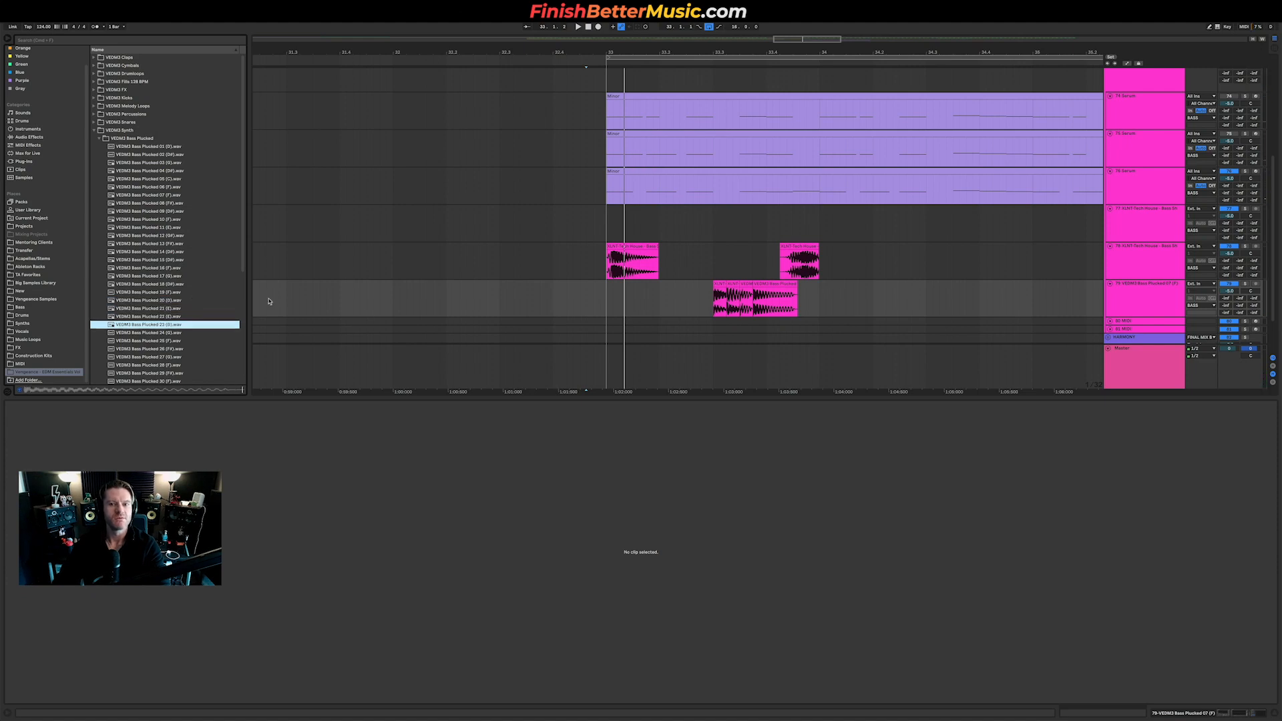
pyautogui.click(599, 302)
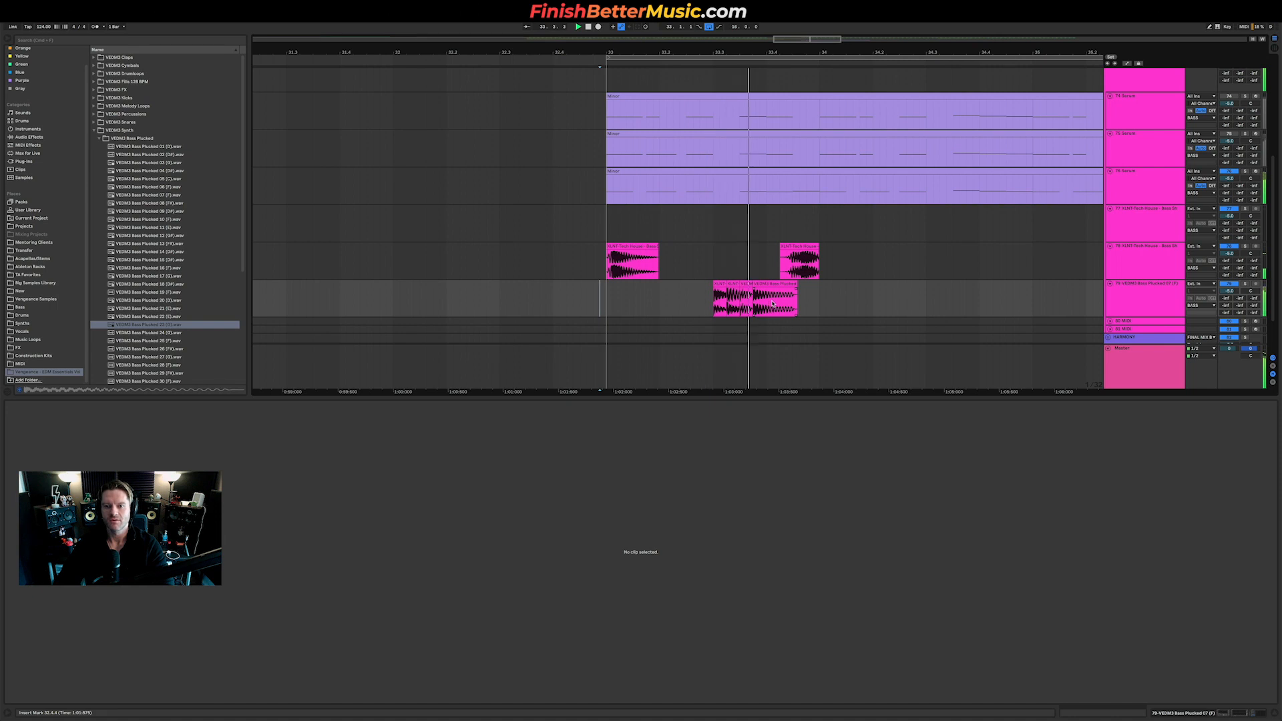
pyautogui.hscroll(1, 773, 304)
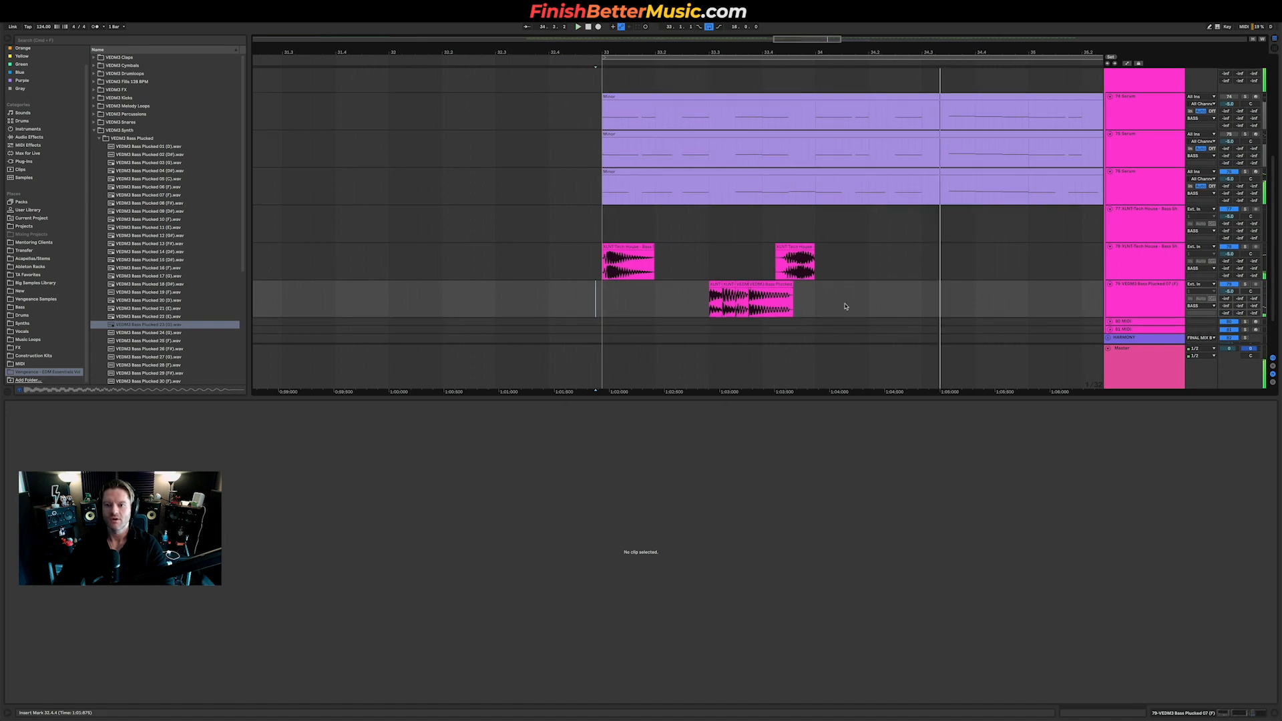
# Place Bass Plucked 27 (G) at 34.3.1 on the plucked bass track, shorten it, and add Bass Plucked 28 (F) directly after it.
pyautogui.click(156, 357)
pyautogui.scroll(-2, 161, 348)
pyautogui.moveTo(158, 324); pyautogui.dragTo(925, 316)
pyautogui.moveTo(977, 282); pyautogui.dragTo(942, 283)
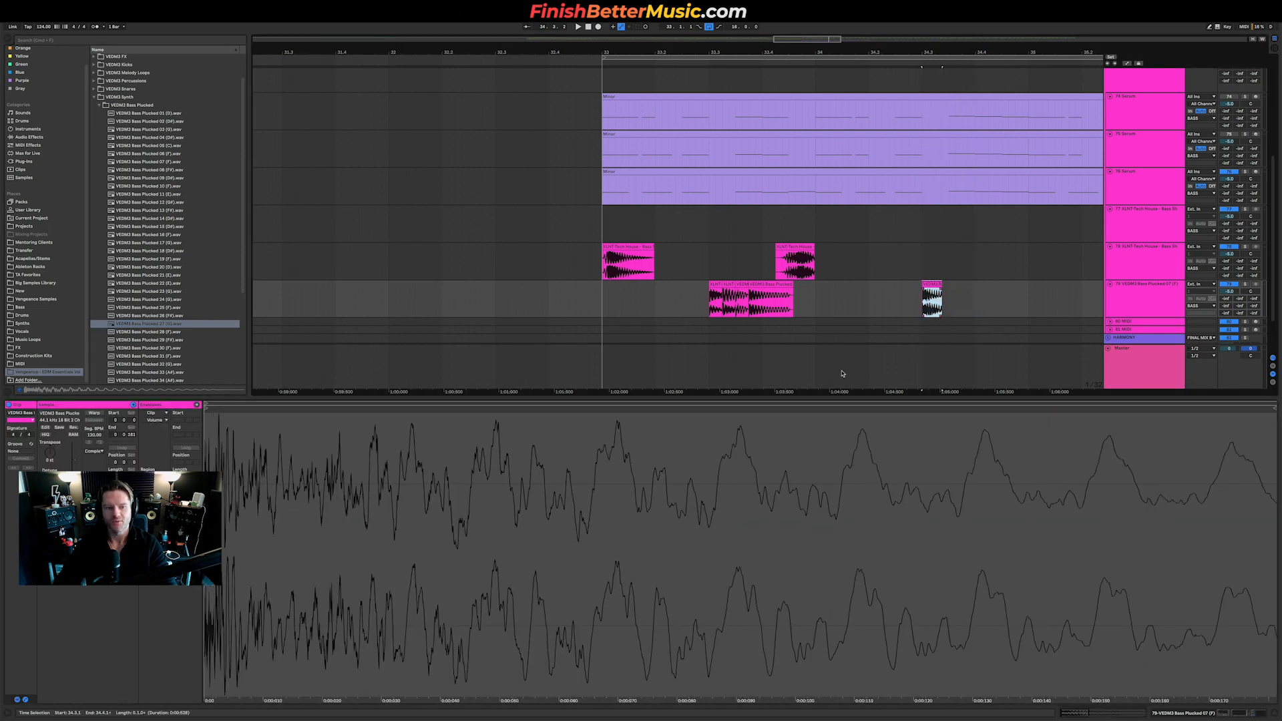
pyautogui.click(168, 332)
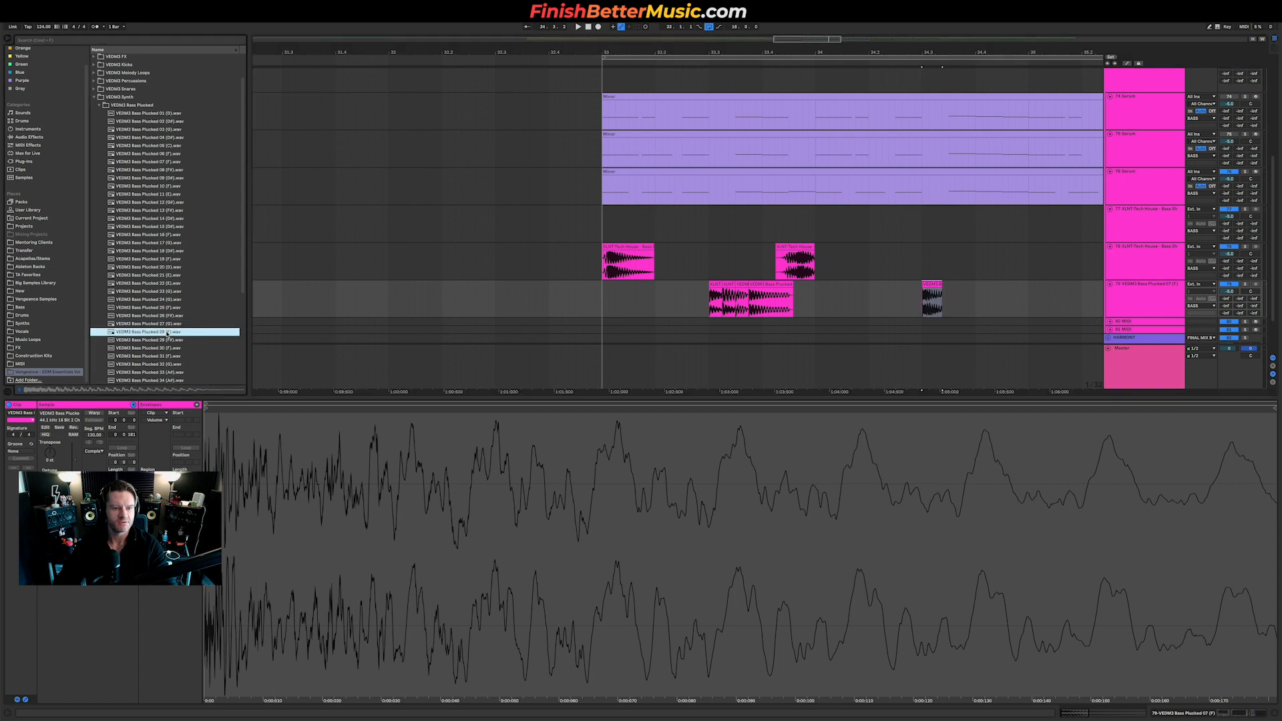
pyautogui.moveTo(168, 332); pyautogui.dragTo(947, 302)
# Audition more plucked bass samples and place Bass Plucked 36 (G) over the tail of the Bass Plucked 28 clip.
pyautogui.click(209, 342)
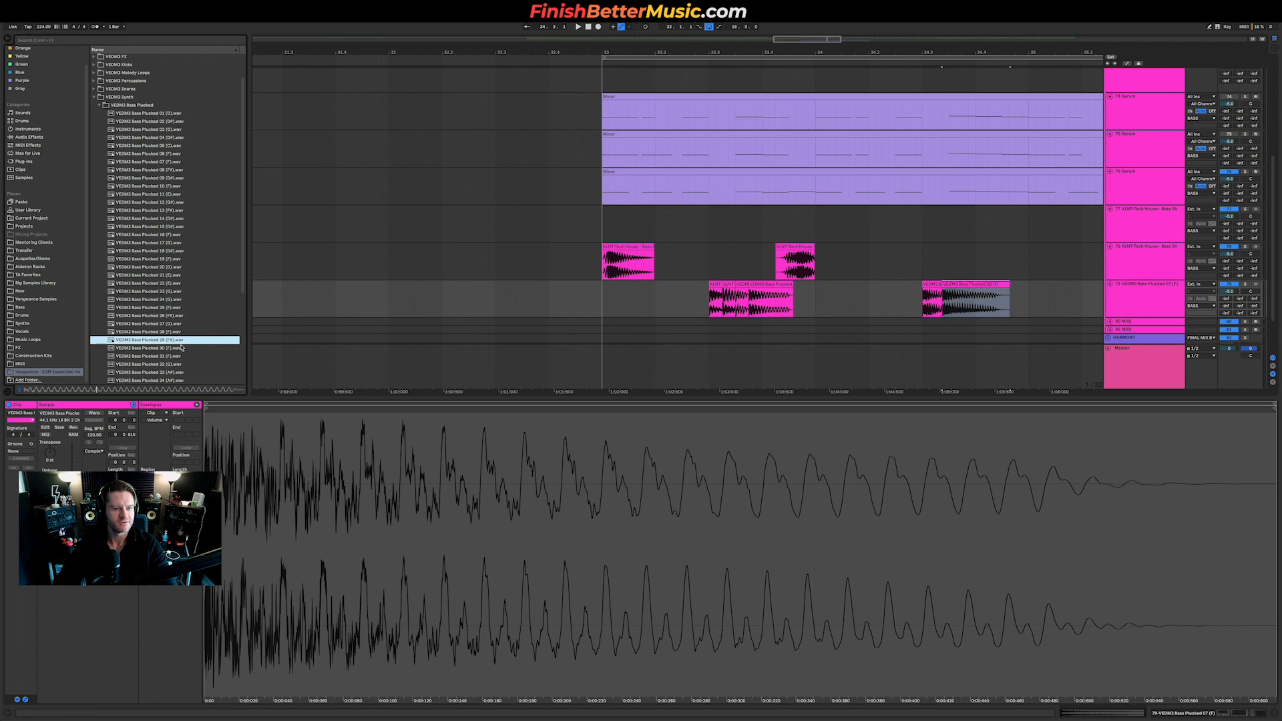
pyautogui.scroll(-1, 175, 353)
pyautogui.click(169, 354)
pyautogui.scroll(-2, 175, 366)
pyautogui.click(175, 366)
pyautogui.click(163, 358)
pyautogui.moveTo(164, 357); pyautogui.dragTo(963, 291)
pyautogui.press('z')
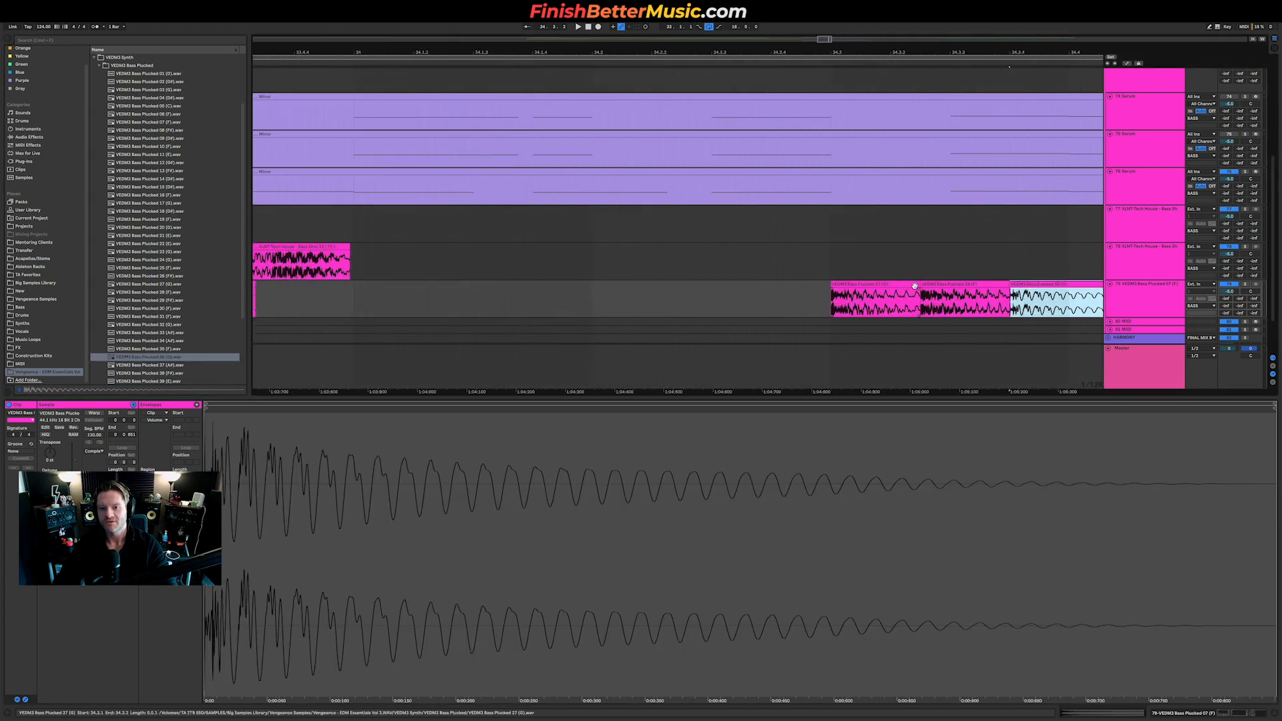
# Shorten Bass Plucked 27 to end at 34.3.2, tighten the following clips back to back at sixteenth-note spacing, and play the section.
pyautogui.moveTo(919, 284); pyautogui.dragTo(890, 283)
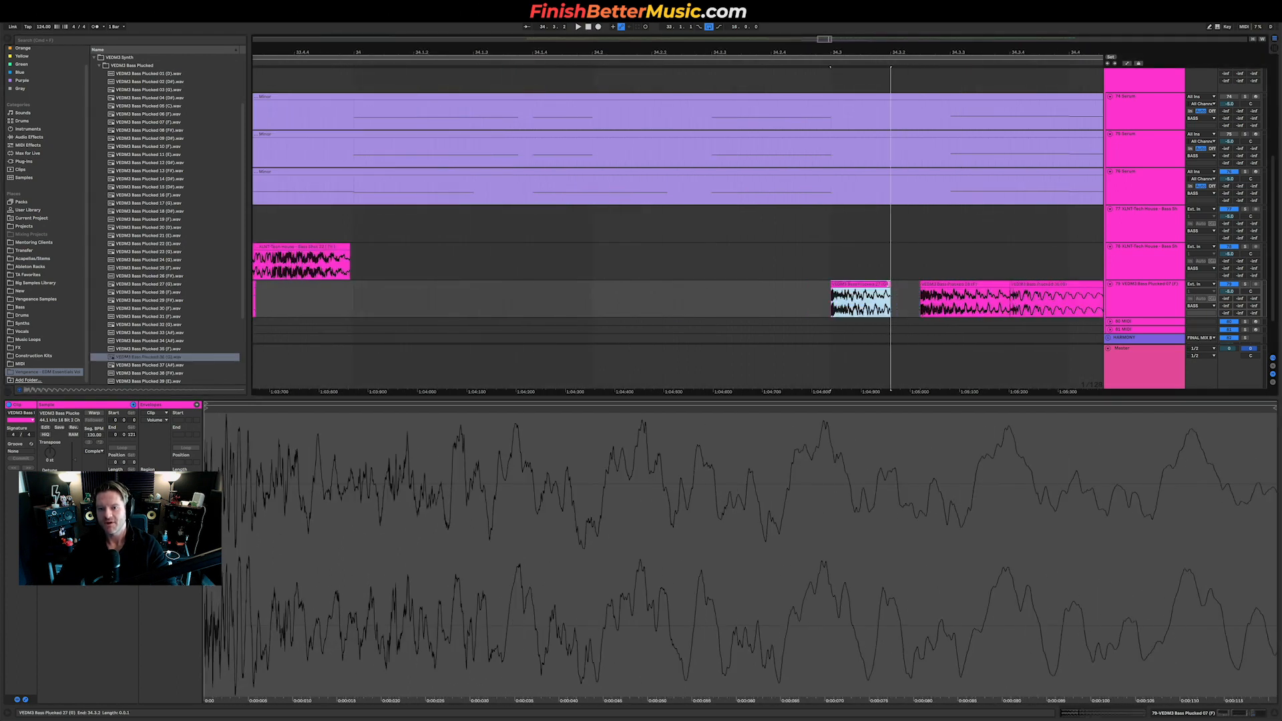
pyautogui.moveTo(943, 283)
pyautogui.mouseDown()
pyautogui.moveTo(912, 283)
pyautogui.moveTo(987, 284)
pyautogui.moveTo(952, 287)
pyautogui.mouseUp()
pyautogui.press('-')
pyautogui.click(861, 297)
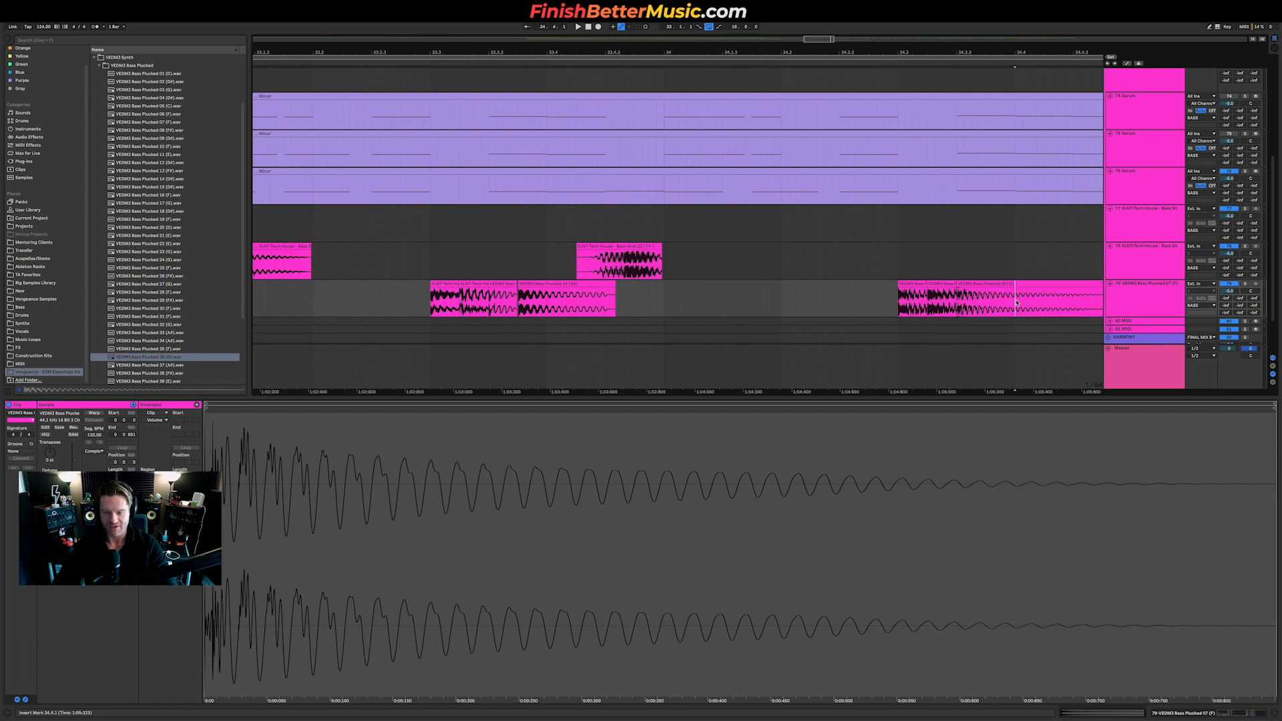
pyautogui.press('space')
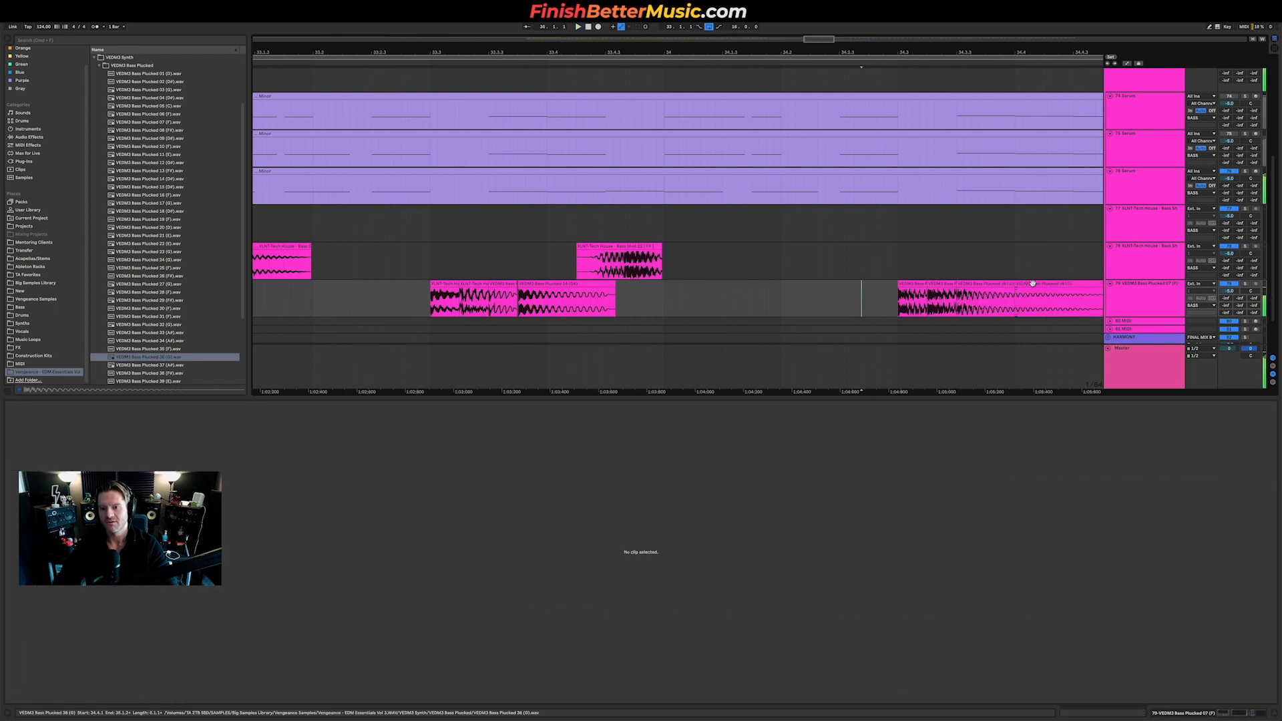
# Delete the tail of Bass Plucked 36 after 34.4.1 and shorten the remaining clip to end at 34.3.4.
pyautogui.click(1029, 293)
pyautogui.press('Delete')
pyautogui.click(795, 319)
pyautogui.click(781, 298)
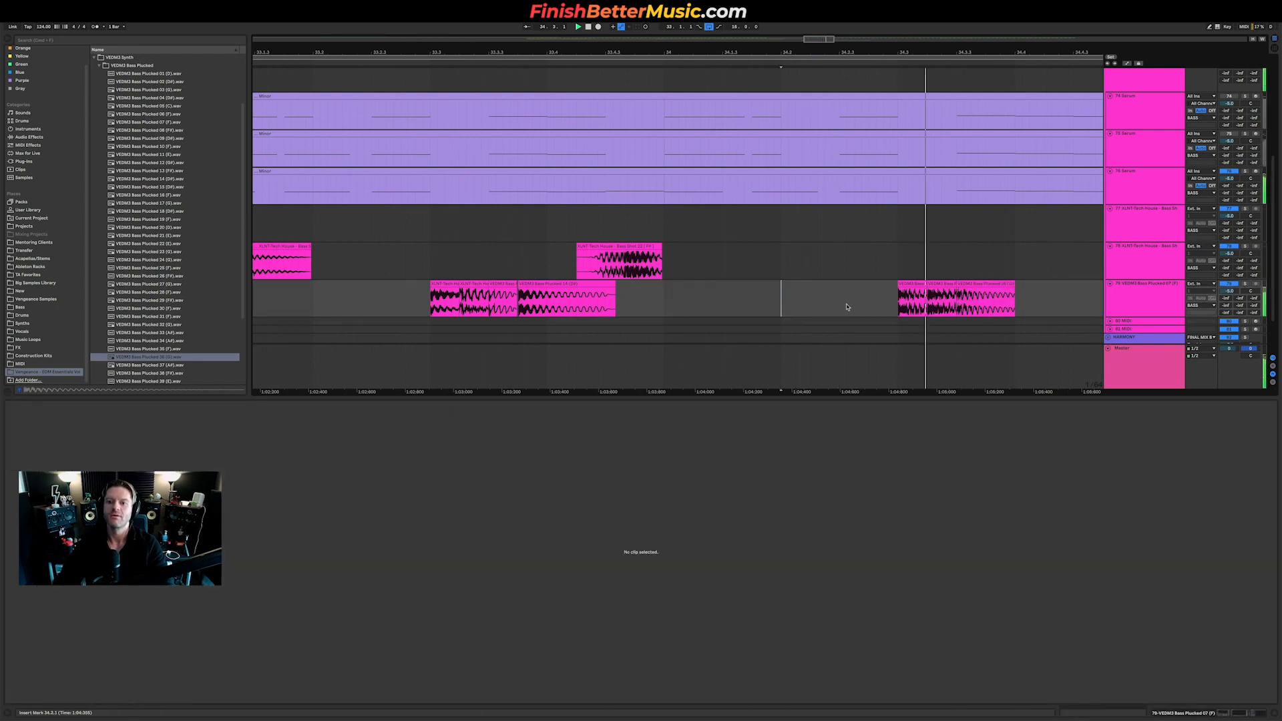
pyautogui.moveTo(1014, 294); pyautogui.dragTo(986, 294)
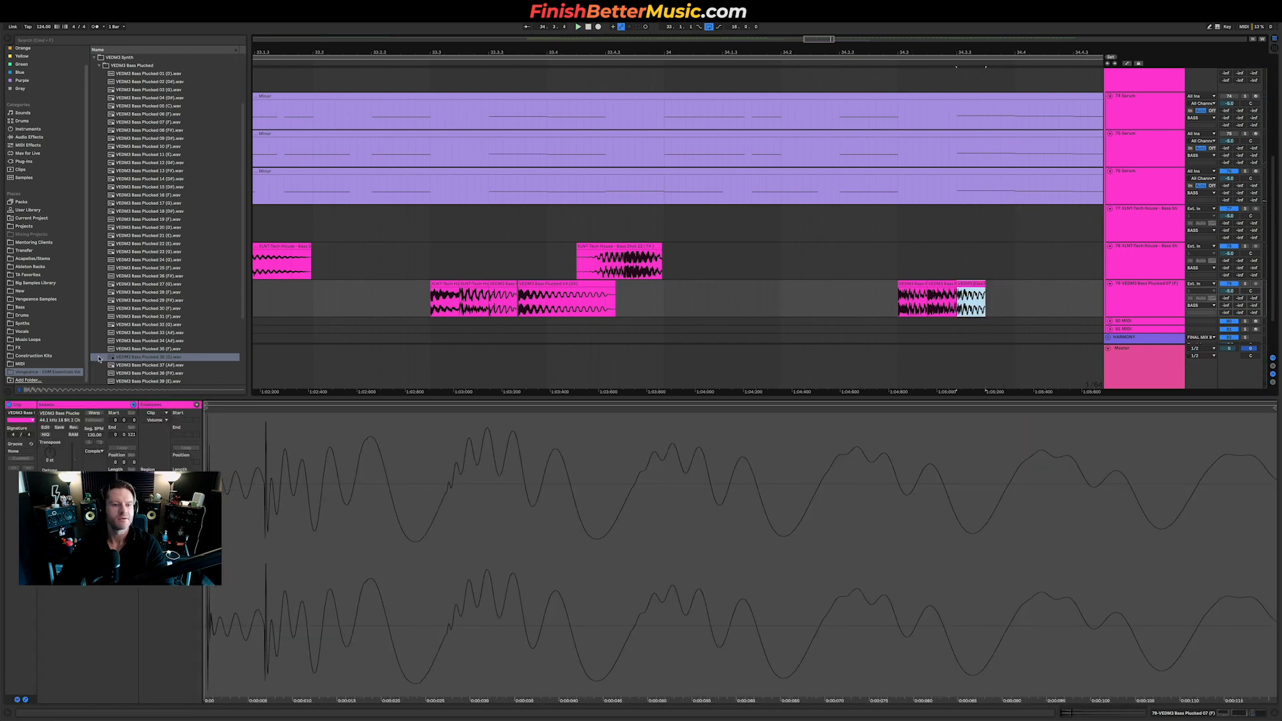
# Audition Bass Plucked 39 (E), place it at 34.3.4, and cut off its tail after 34.4.1.
pyautogui.click(99, 359)
pyautogui.scroll(-4, 134, 333)
pyautogui.click(157, 301)
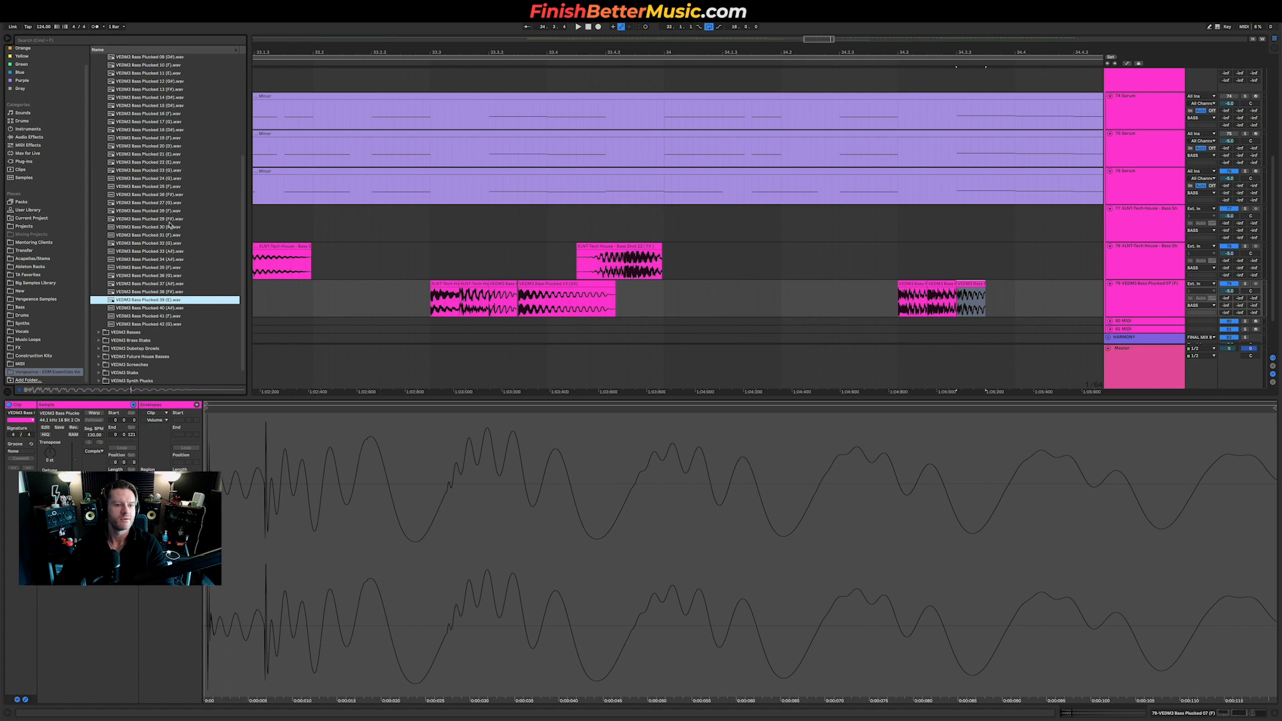
pyautogui.moveTo(170, 296); pyautogui.dragTo(808, 318)
pyautogui.click(1015, 300)
pyautogui.press('super+e')
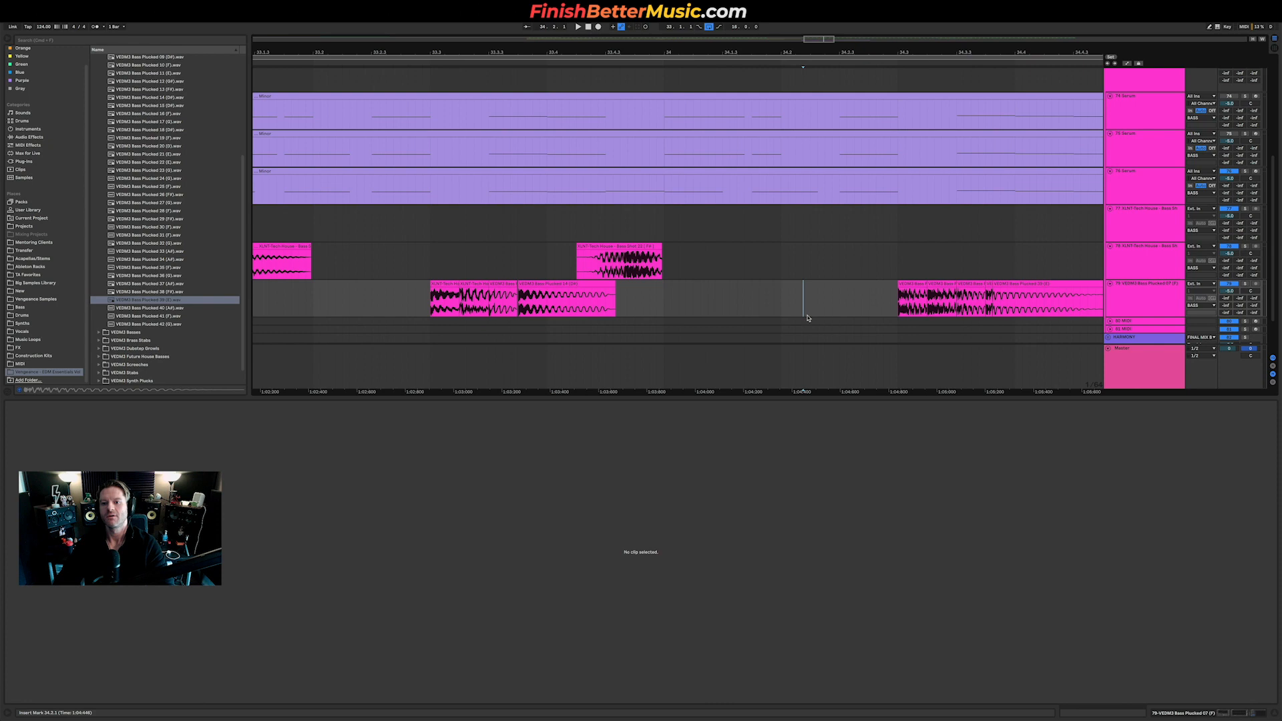
pyautogui.click(1021, 292)
pyautogui.press('Delete')
# Play back bars 33 and 34 to check the complete bass sample pattern.
pyautogui.click(827, 304)
pyautogui.press('space')
pyautogui.scroll(-4, 879, 292)
pyautogui.click(725, 300)
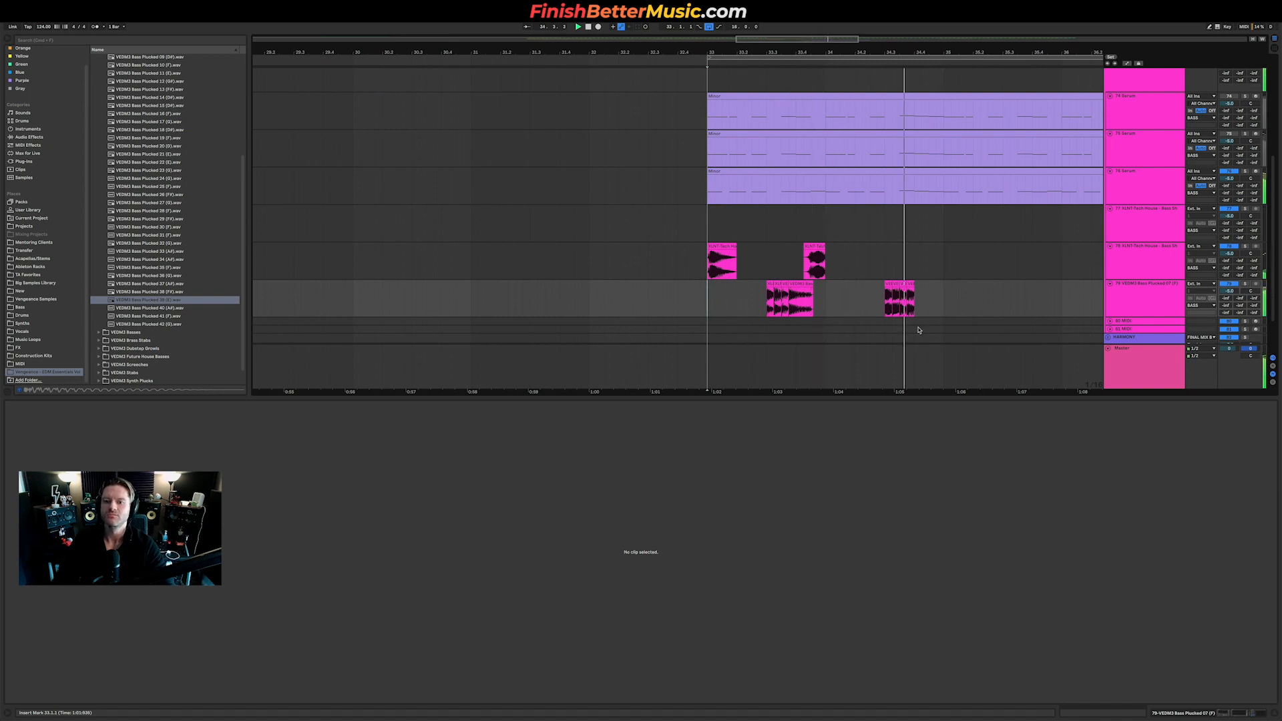
pyautogui.press('space')
pyautogui.press('space')
pyautogui.press('space')
pyautogui.scroll(4, 886, 294)
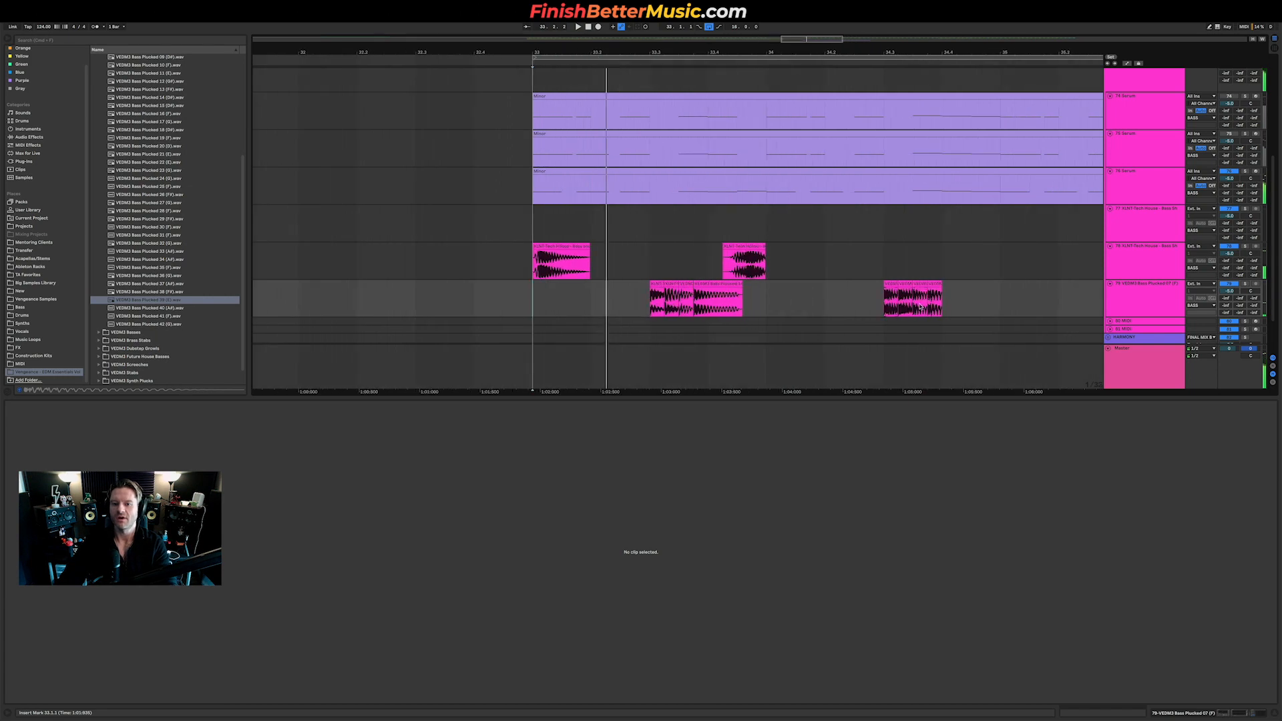
# Copy the Bass Plucked 39 clip to 33.2.2 on the plucked bass track and play the section.
pyautogui.moveTo(933, 283); pyautogui.dragTo(612, 302)
pyautogui.click(593, 305)
pyautogui.press('space')
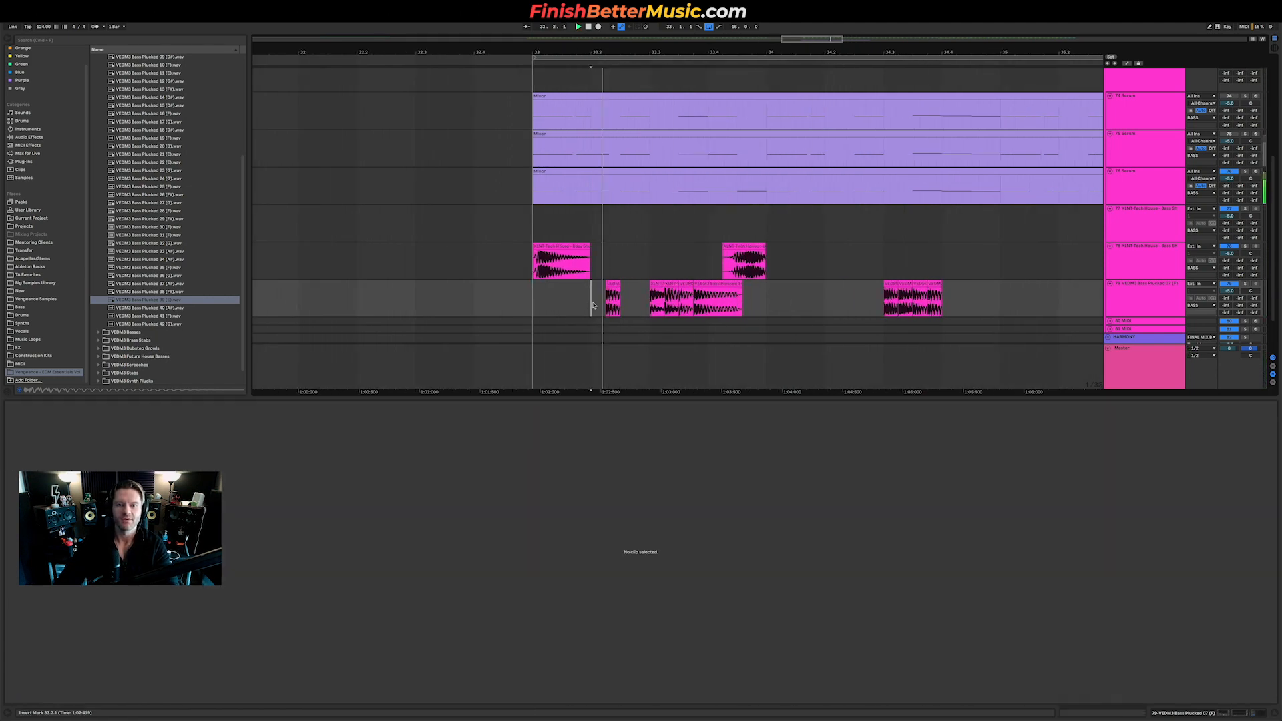
pyautogui.click(525, 304)
pyautogui.press('space')
# Replay bar 33 and shorten the Bass Plucked 14 clip at 33.3.4 so it ends at 33.4.1.
pyautogui.press('space')
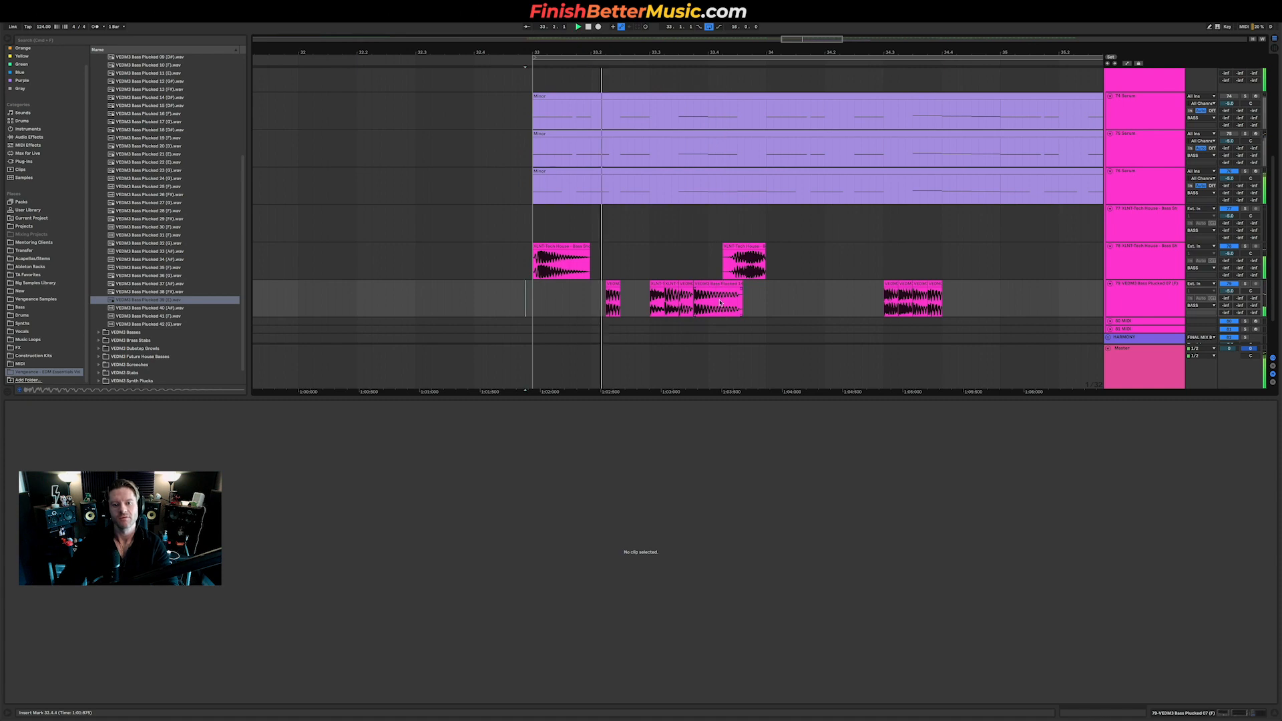
pyautogui.press('space')
pyautogui.press('space')
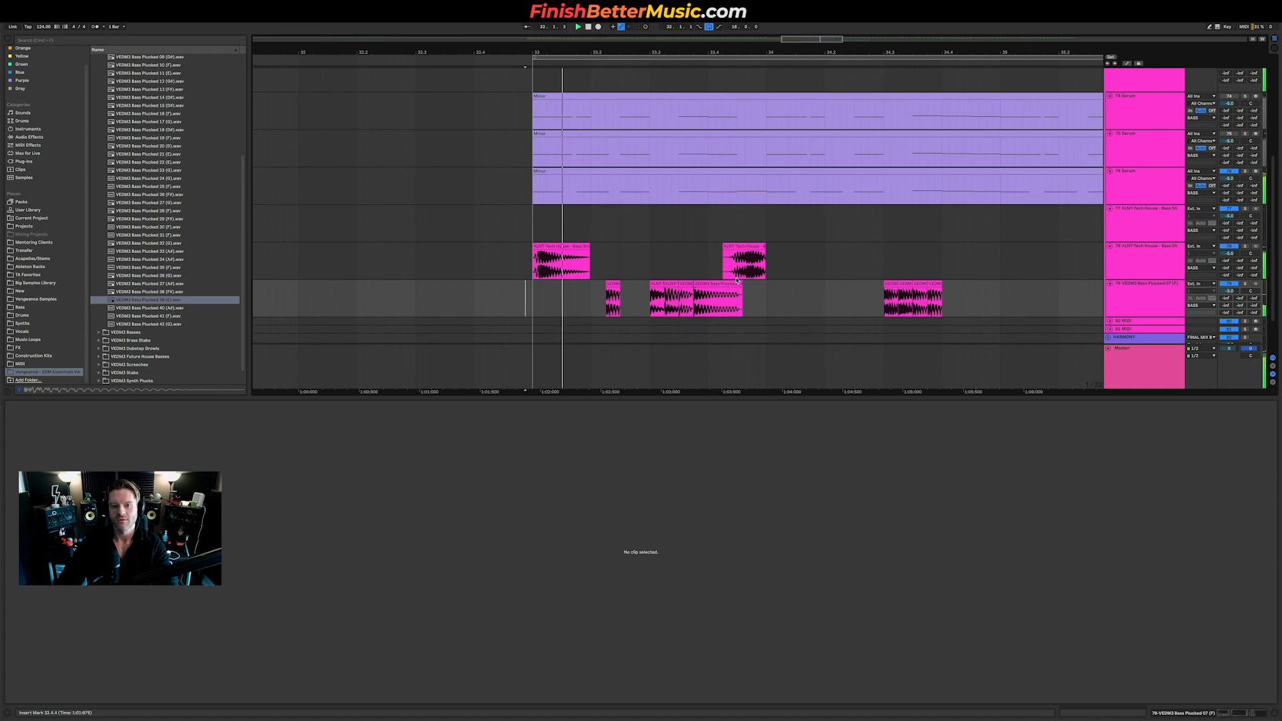
pyautogui.moveTo(740, 285); pyautogui.dragTo(708, 293)
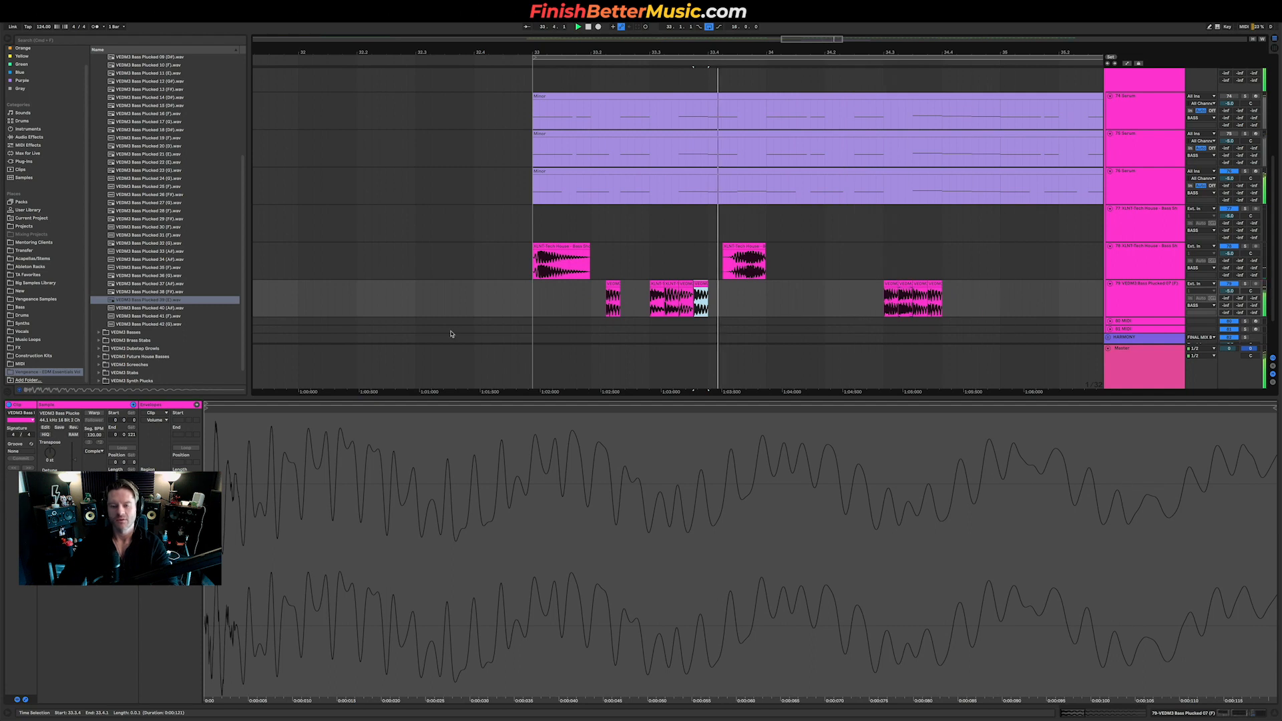
# Audition Bass Plucked 41 and 42, and Bass Shot 26 (F#) among the tech house one-shots in the New folder.
pyautogui.click(165, 316)
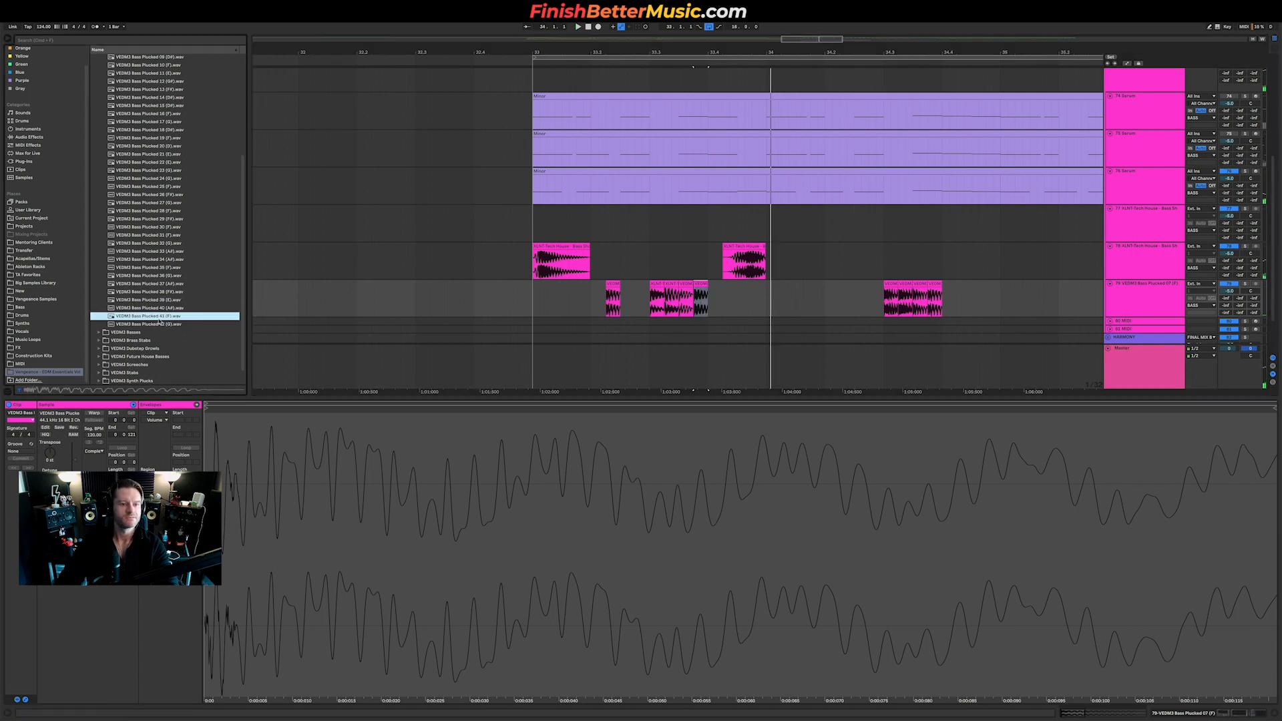
pyautogui.click(165, 325)
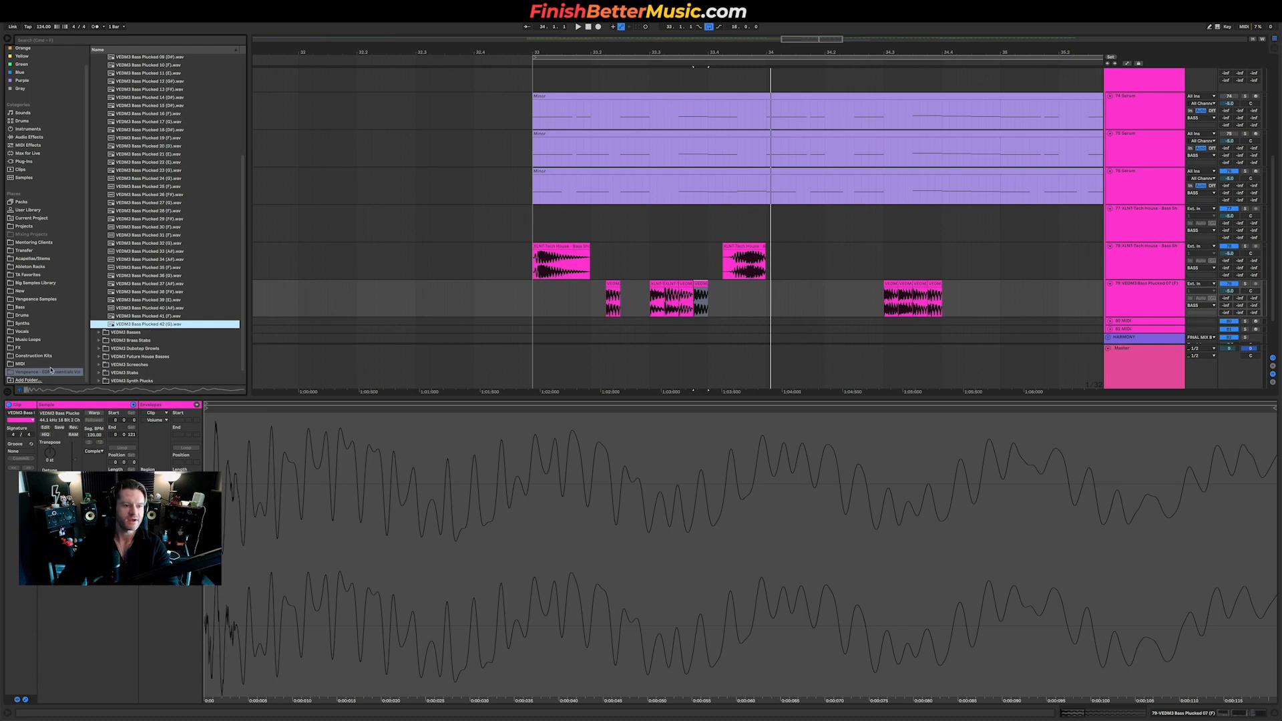
pyautogui.click(35, 292)
pyautogui.click(203, 296)
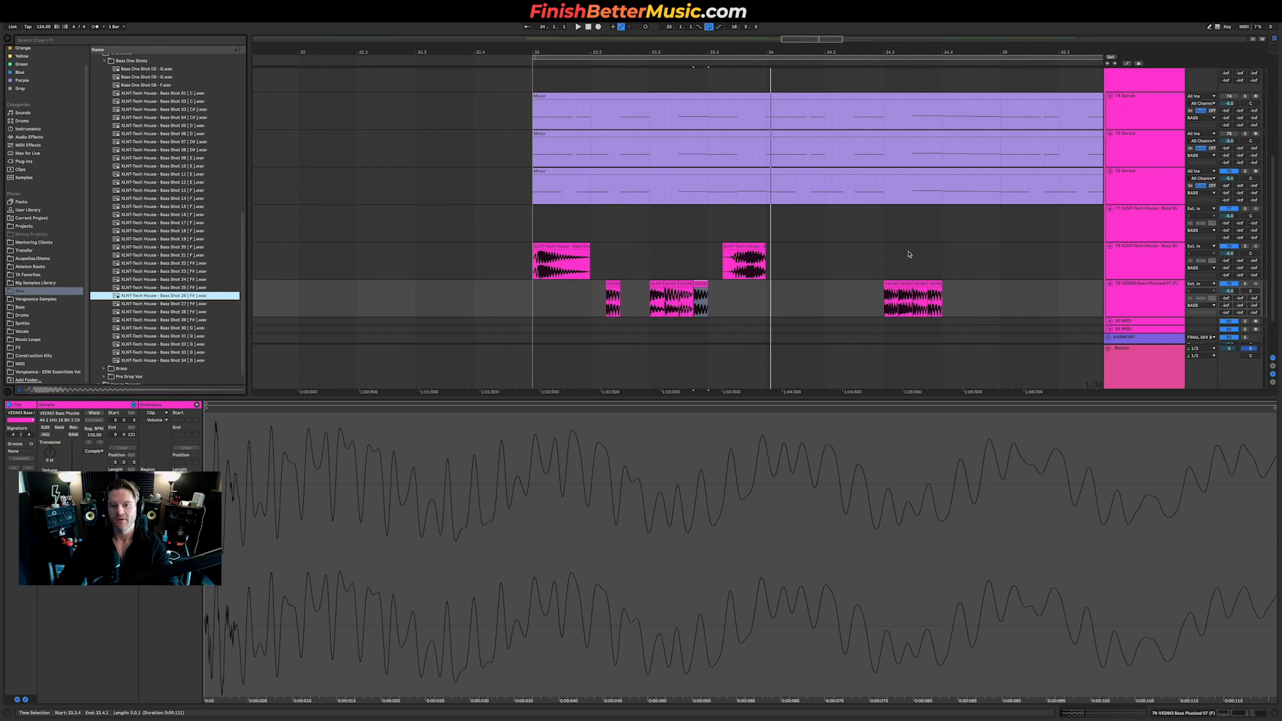
# Insert an audio track below the plucked bass track and place Bass Shot 26 (F#) on it at 35.1.1.
pyautogui.scroll(-3, 908, 255)
pyautogui.scroll(-3, 935, 257)
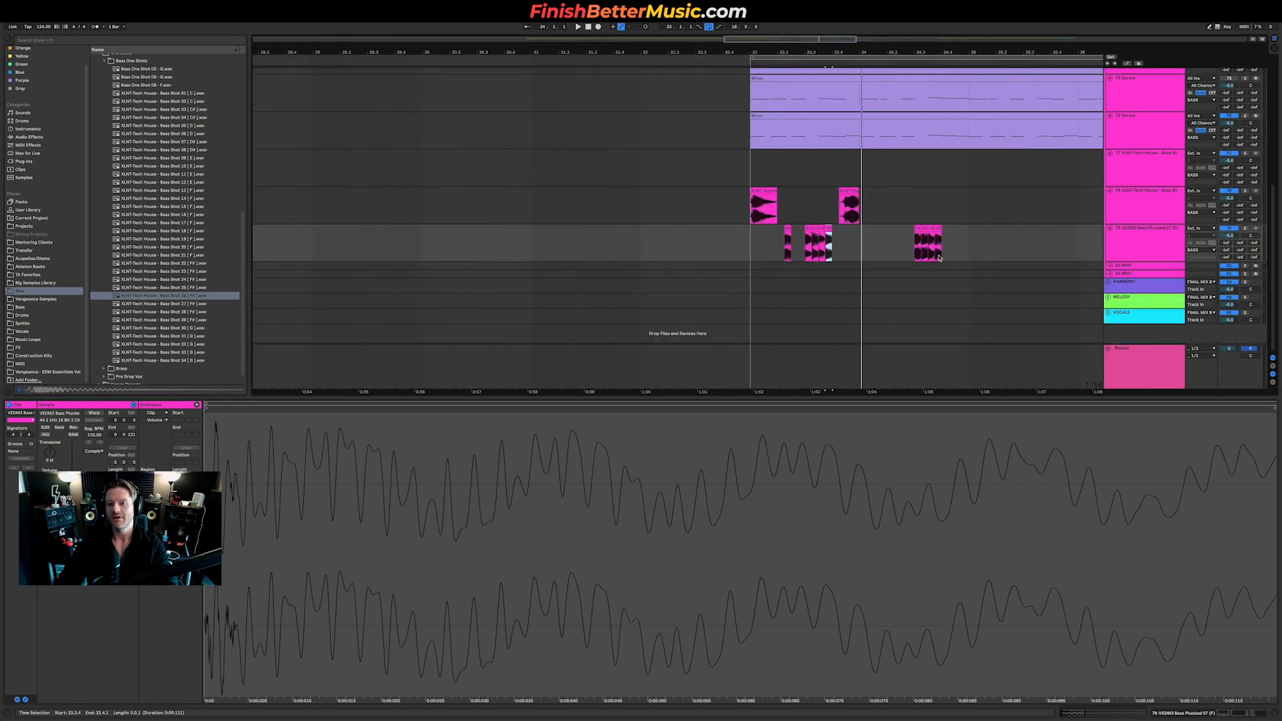
pyautogui.click(1131, 234)
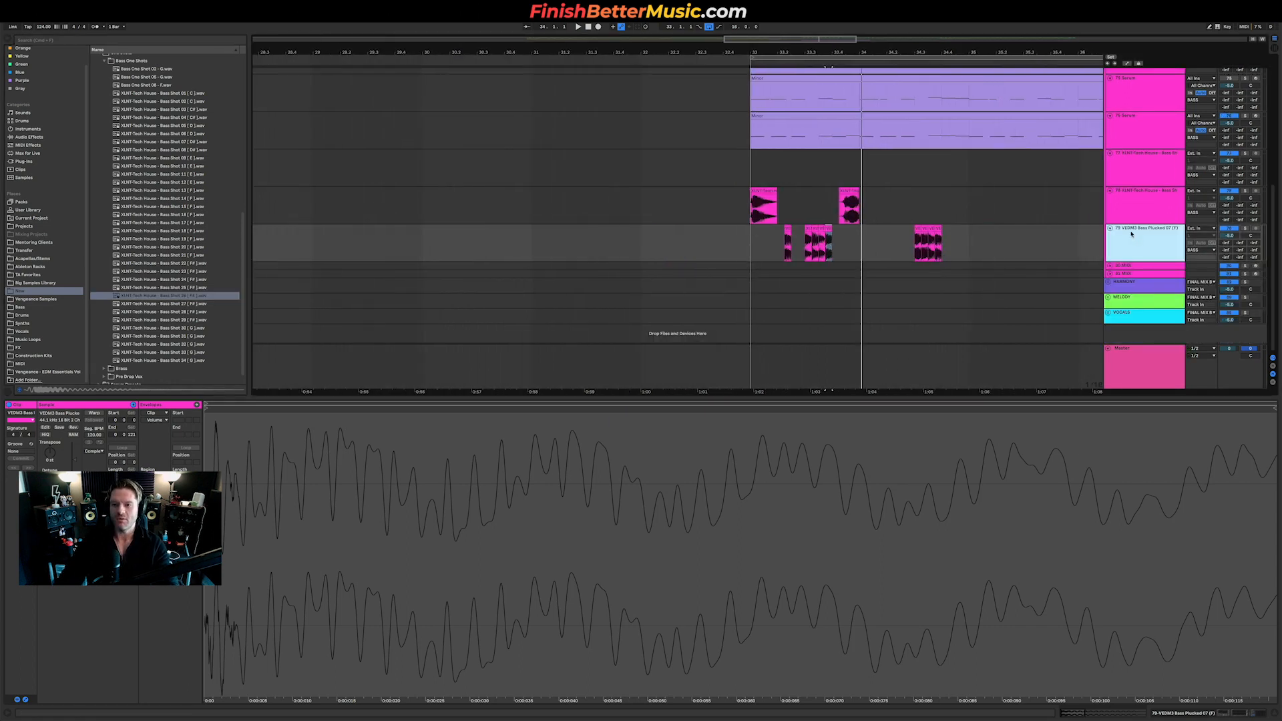
pyautogui.press('super+t')
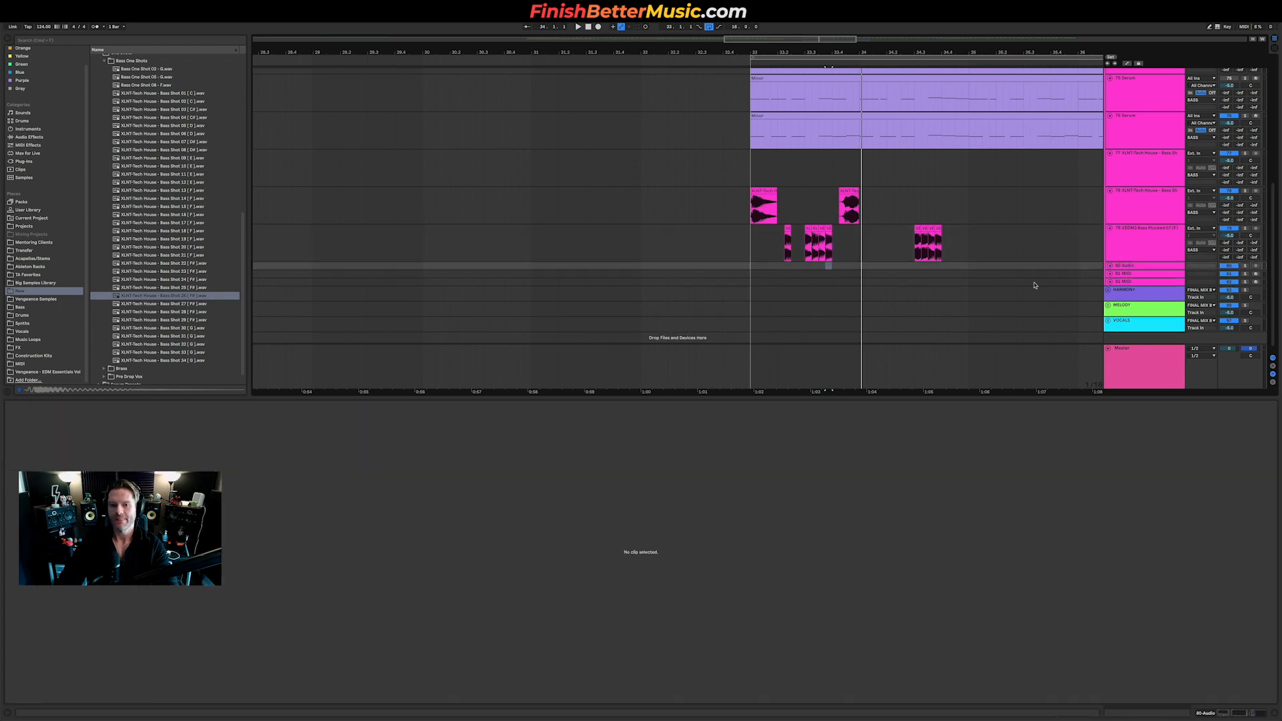
pyautogui.moveTo(163, 295); pyautogui.dragTo(970, 280)
# Enable warping on the Bass Shot 26 clip, transpose it down 1 semitone, and play the section.
pyautogui.click(93, 413)
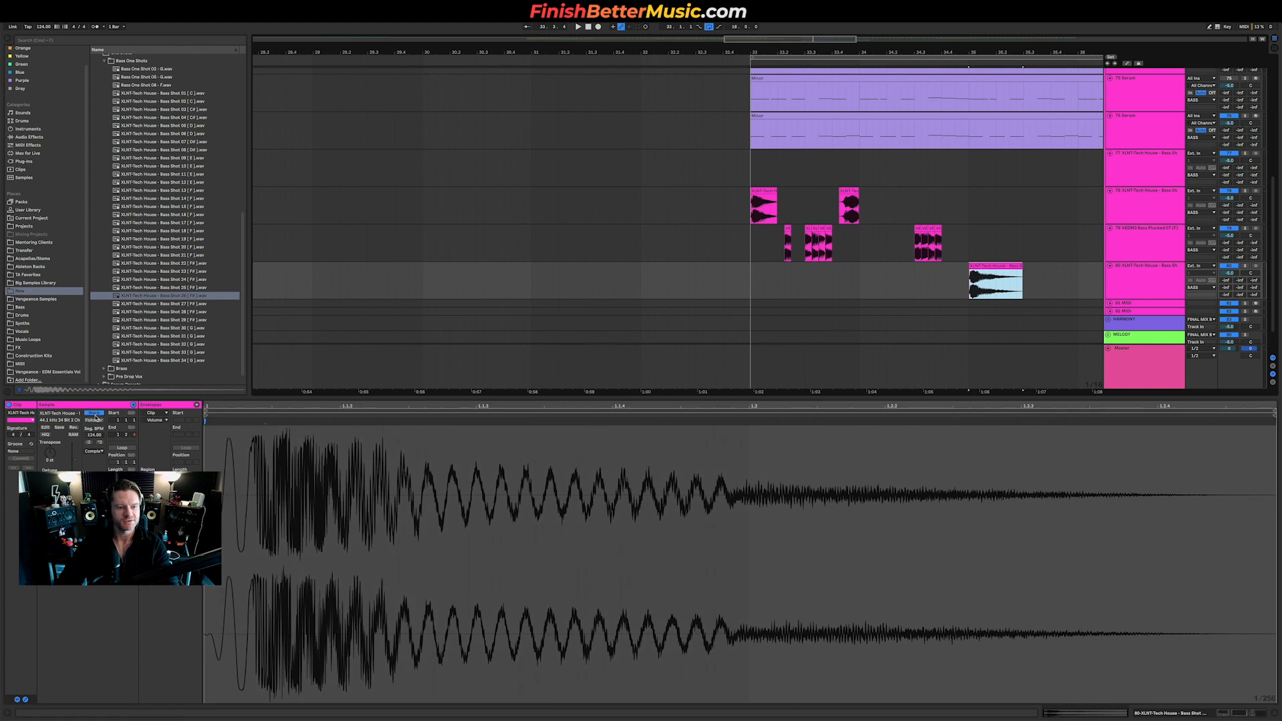
pyautogui.click(50, 453)
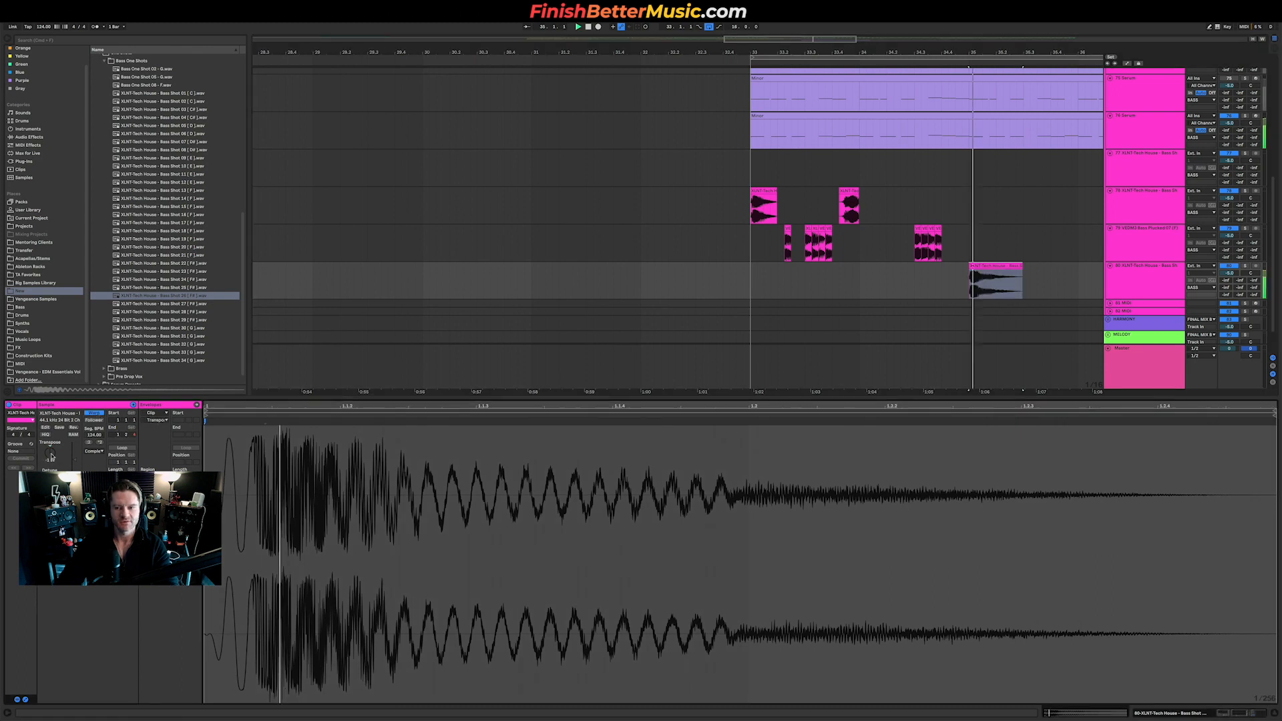
pyautogui.click(669, 280)
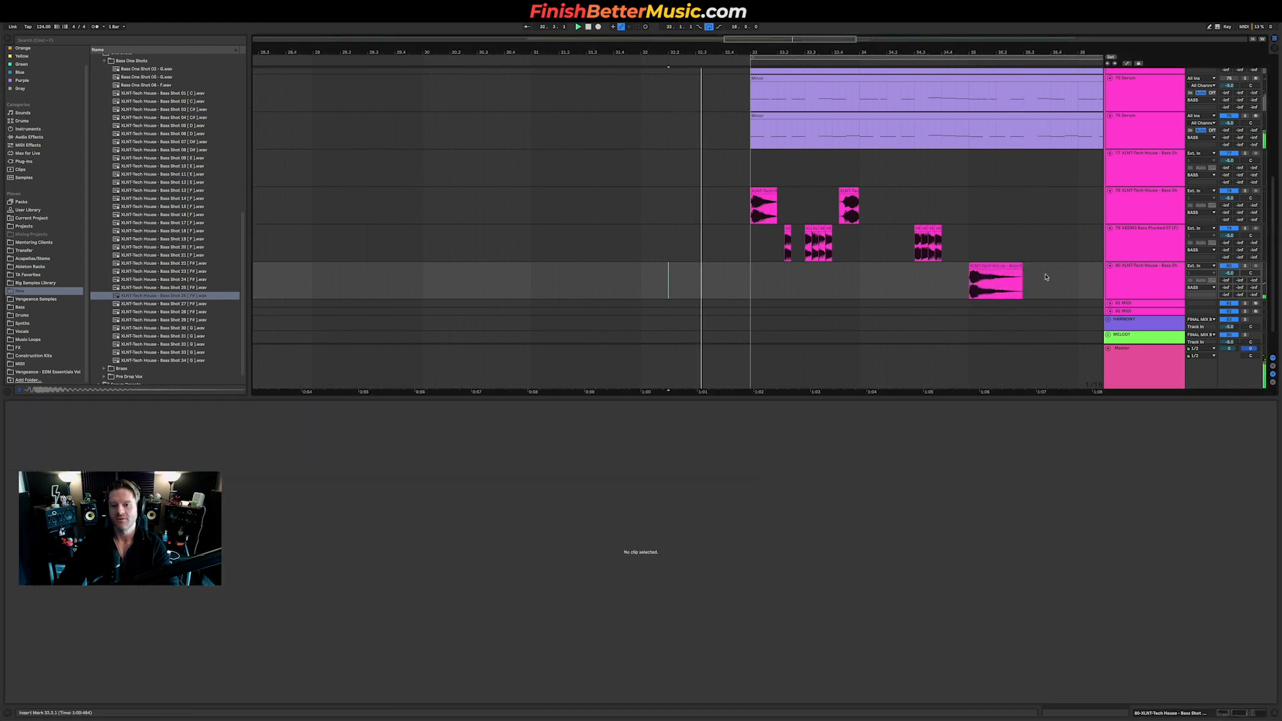
# Swap the two long one-shots, putting Bass Shot 26 at 33.1.1 and the opening one-shot at 35.1.1, each on its own track.
pyautogui.moveTo(1005, 266); pyautogui.dragTo(786, 275)
pyautogui.moveTo(761, 189); pyautogui.dragTo(979, 198)
pyautogui.click(991, 275)
pyautogui.press('Delete')
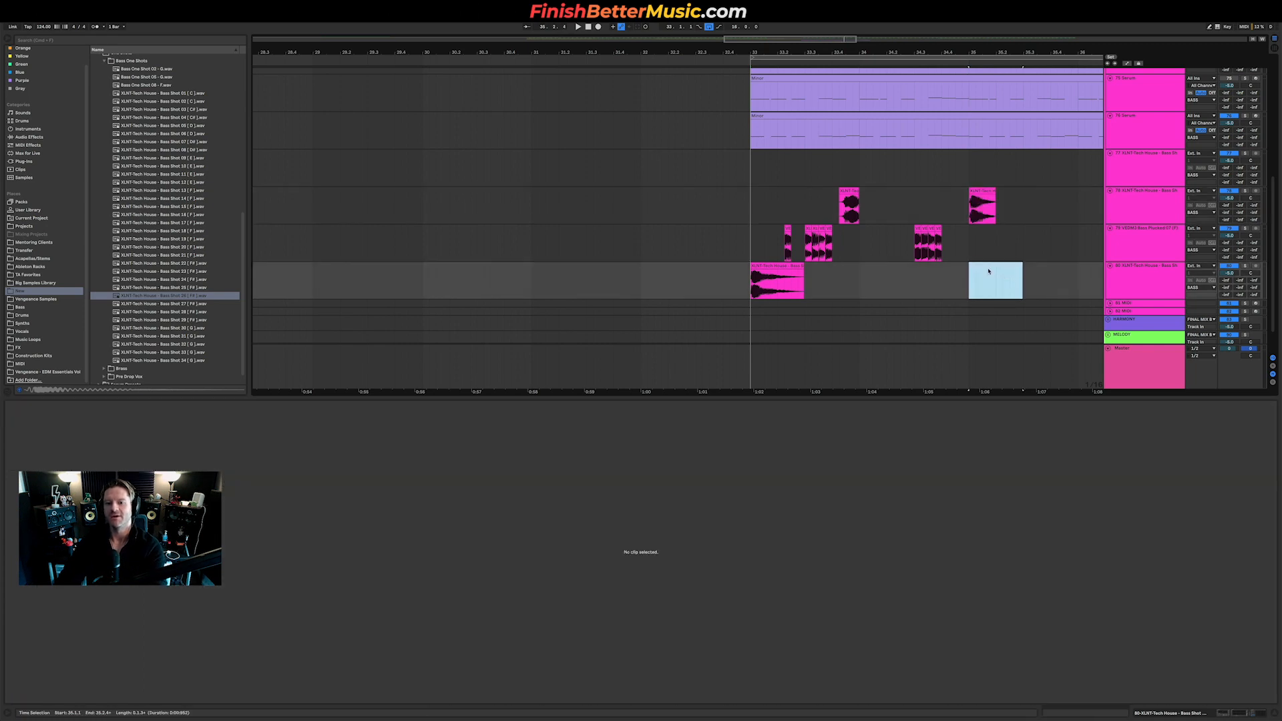
# Restore the deleted Bass Shot 26 clip, reverse it, and move it earlier so that it ends at 35.1.1.
pyautogui.press('super+z')
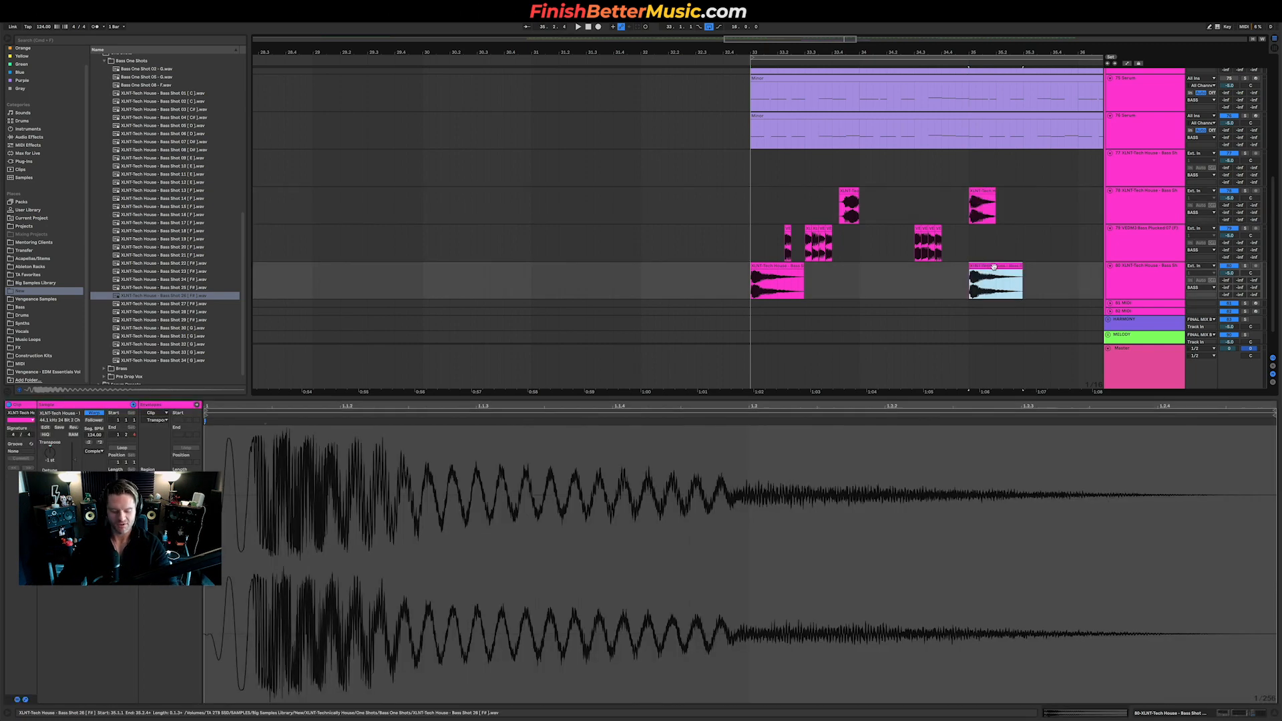
pyautogui.press('r')
pyautogui.moveTo(993, 266); pyautogui.dragTo(914, 266)
pyautogui.scroll(5, 981, 283)
pyautogui.scroll(-10, 915, 267)
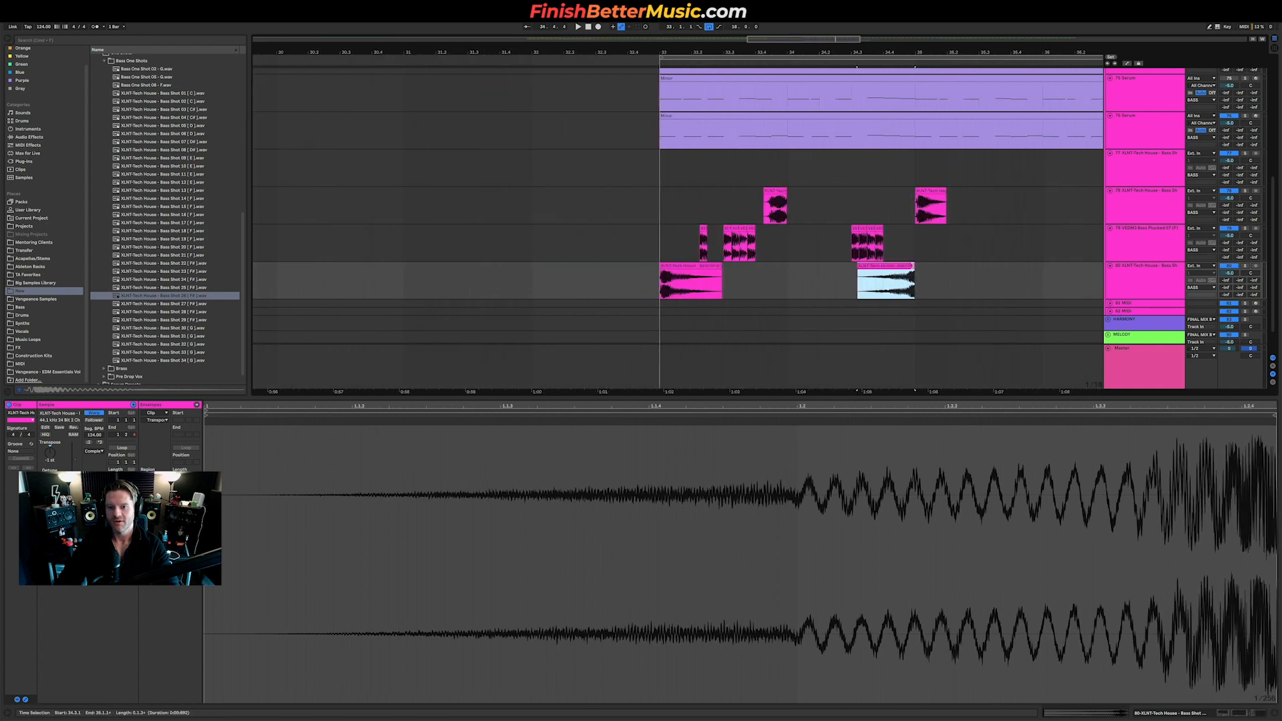
pyautogui.click(759, 287)
# Move both bass one-shots from the track above onto the plucked bass track, keeping their timing.
pyautogui.click(1134, 253)
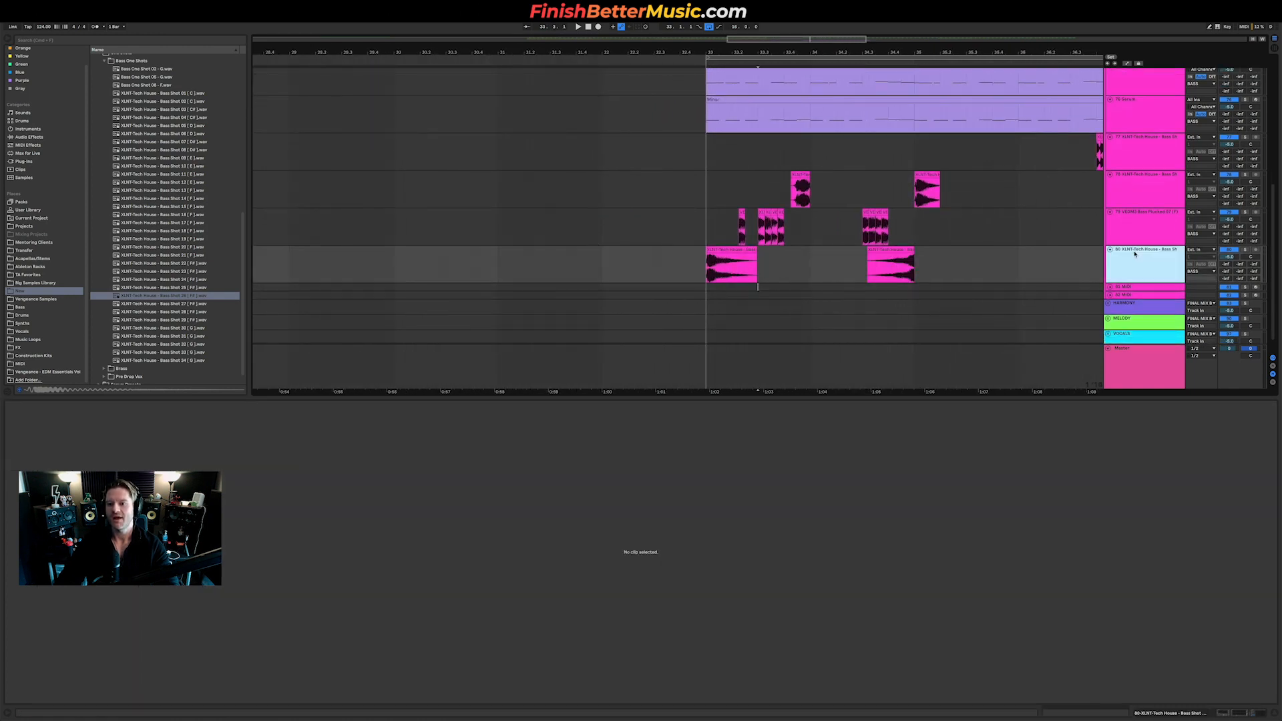
pyautogui.click(1148, 106)
pyautogui.scroll(6, 1150, 100)
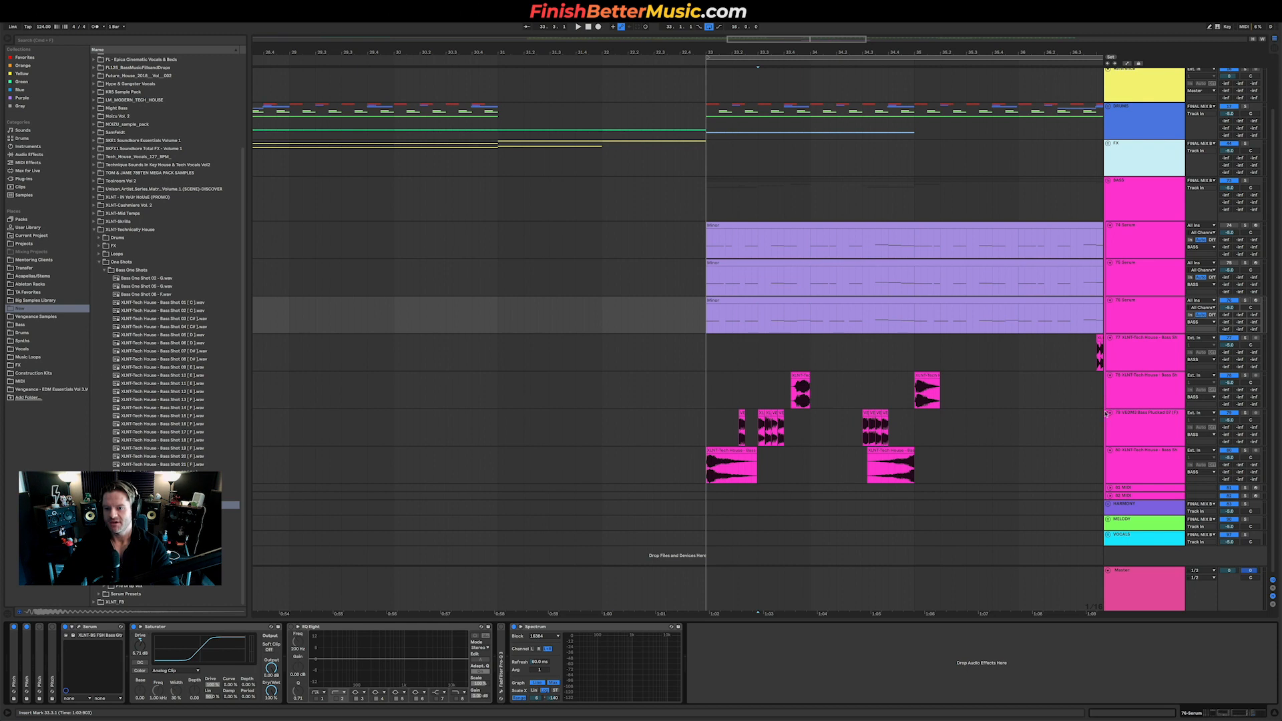
pyautogui.click(1134, 401)
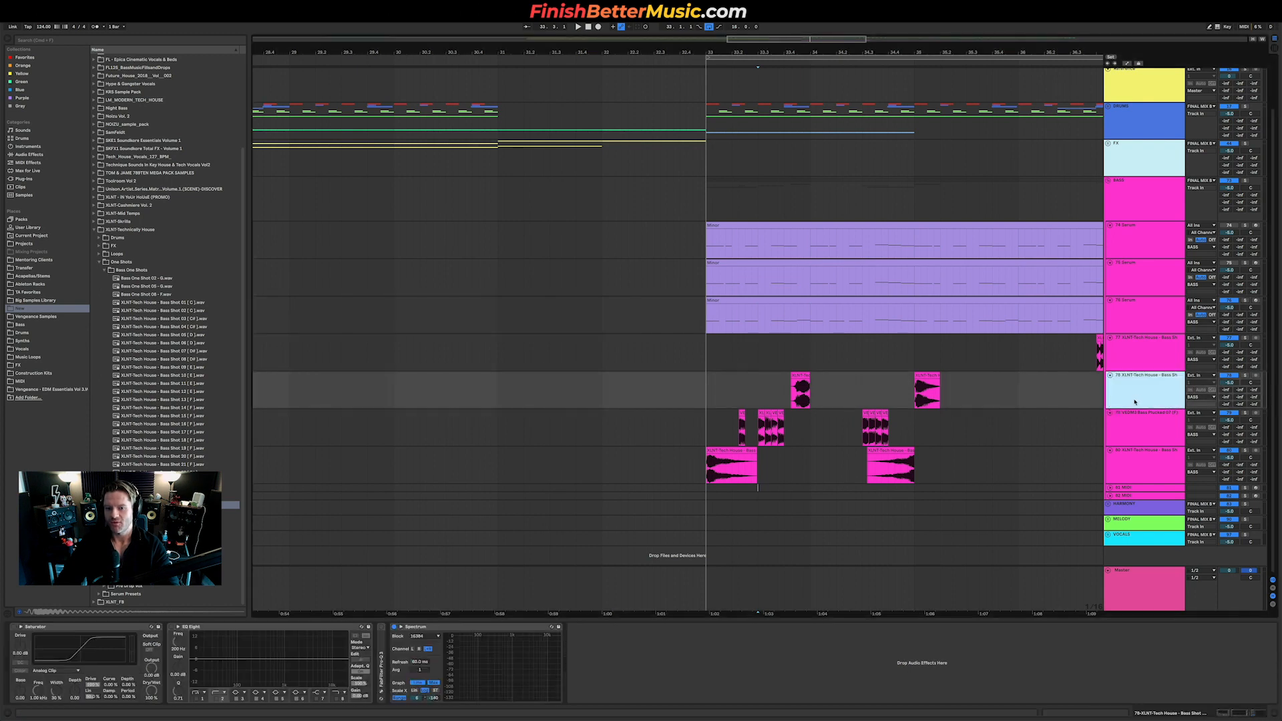
pyautogui.click(805, 382)
pyautogui.moveTo(805, 423); pyautogui.dragTo(799, 415)
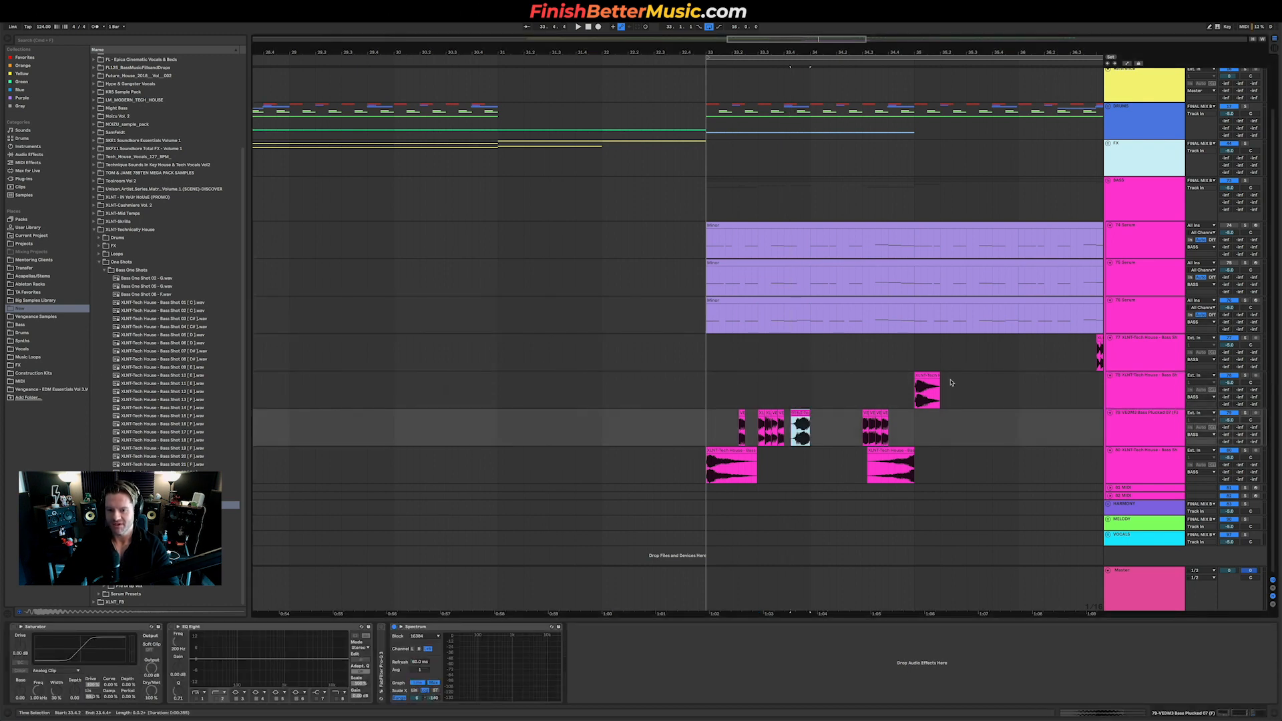
pyautogui.moveTo(930, 373); pyautogui.dragTo(933, 412)
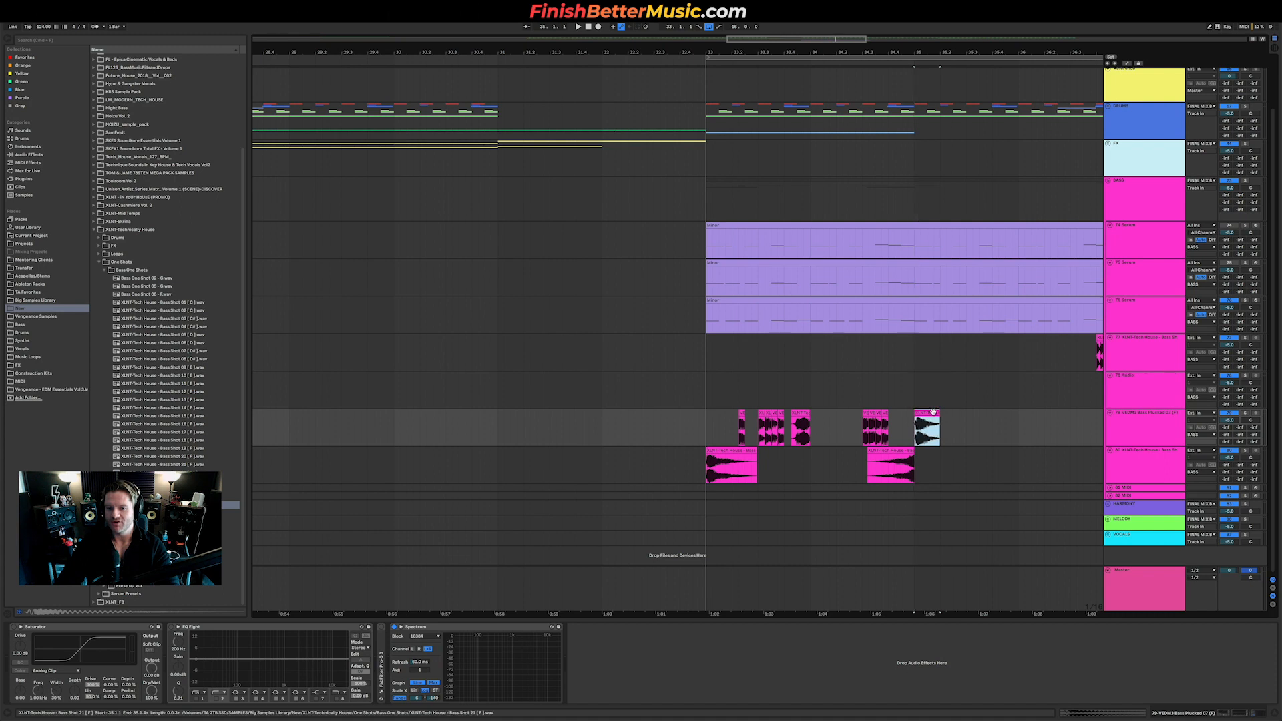
# Turn on the Saturator on the plucked bass track with about 3.4 dB of drive, and play into the drop.
pyautogui.click(1117, 423)
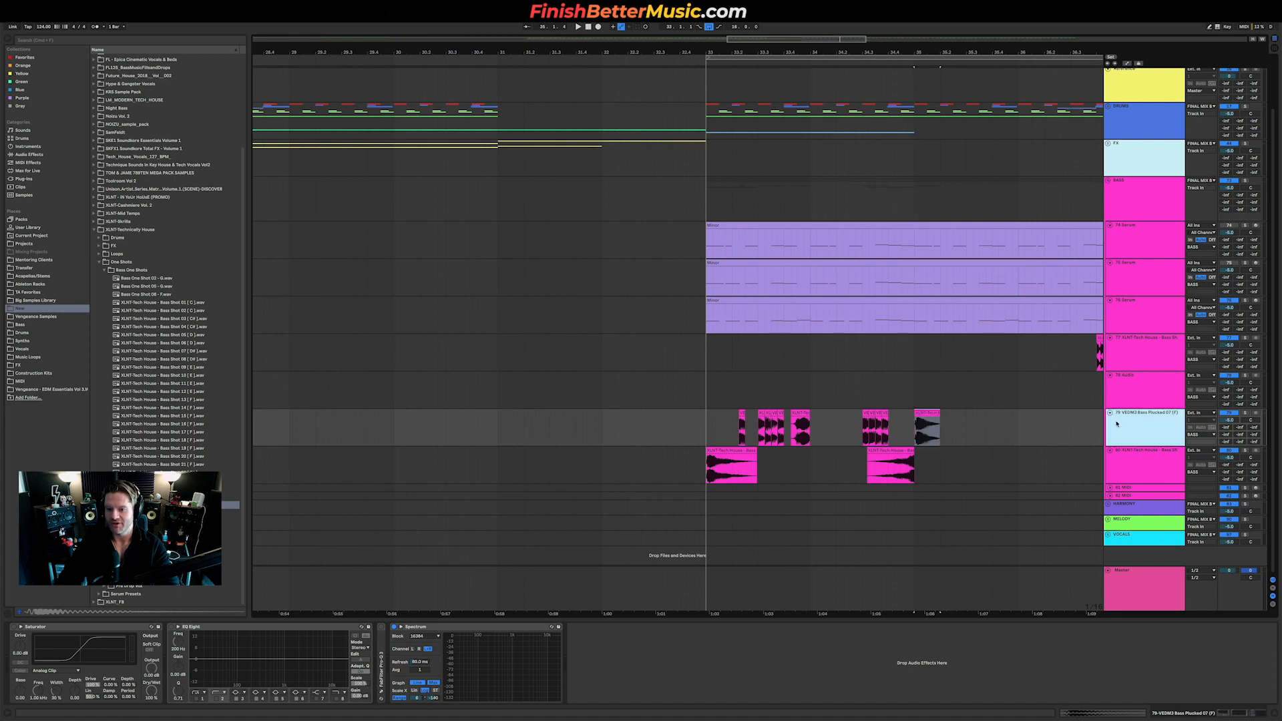
pyautogui.click(14, 632)
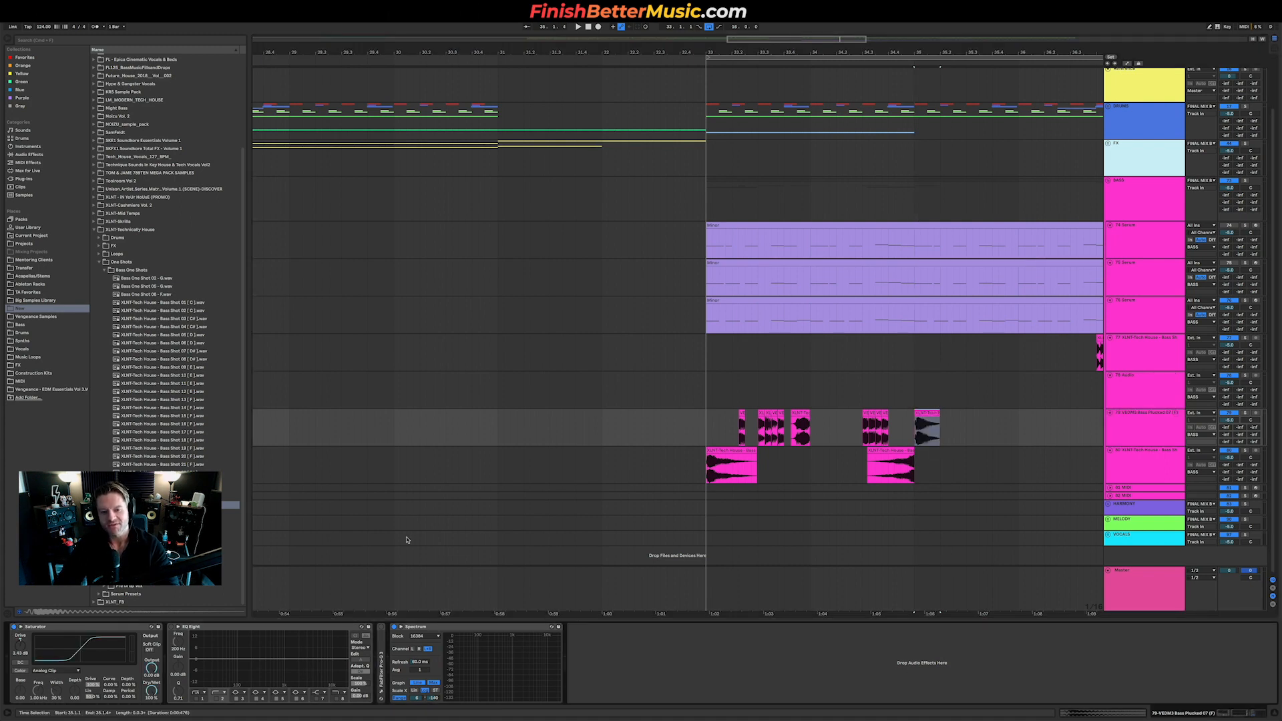
pyautogui.click(614, 468)
pyautogui.press('space')
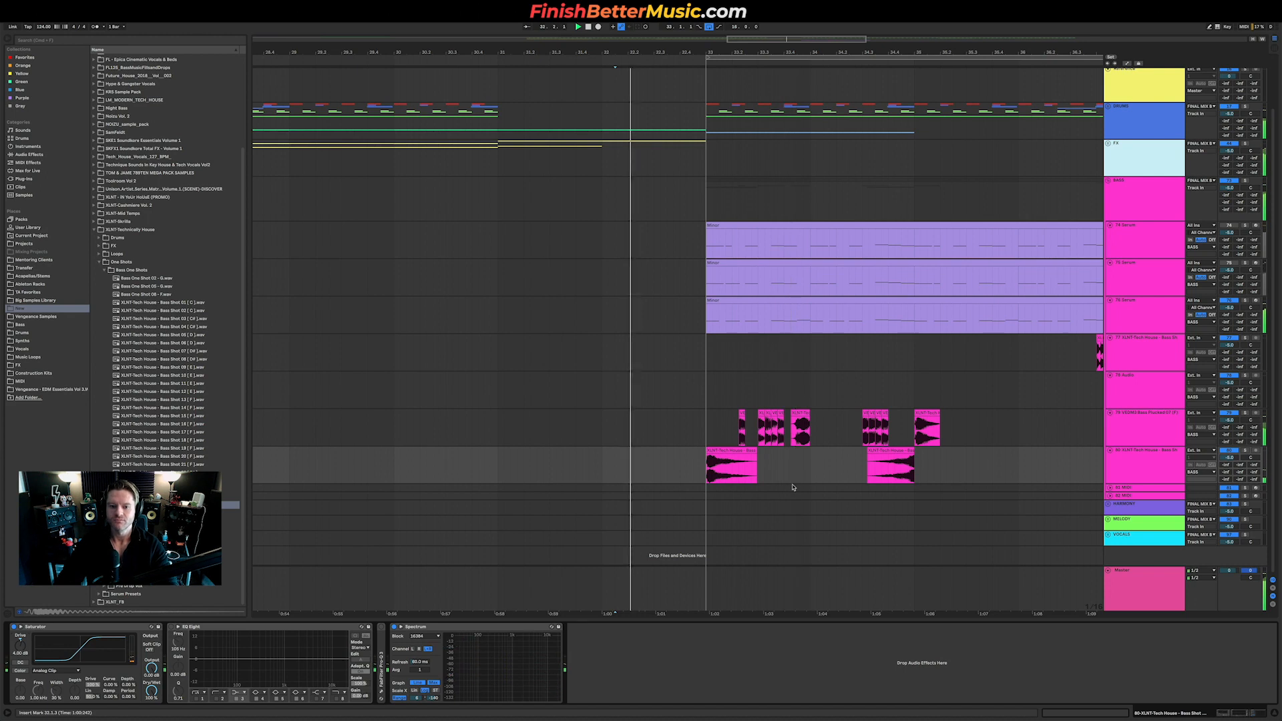
# Move the short plucked bass hit to 34.2.1 and play back the bass arrangement with its track selected.
pyautogui.scroll(5, 794, 488)
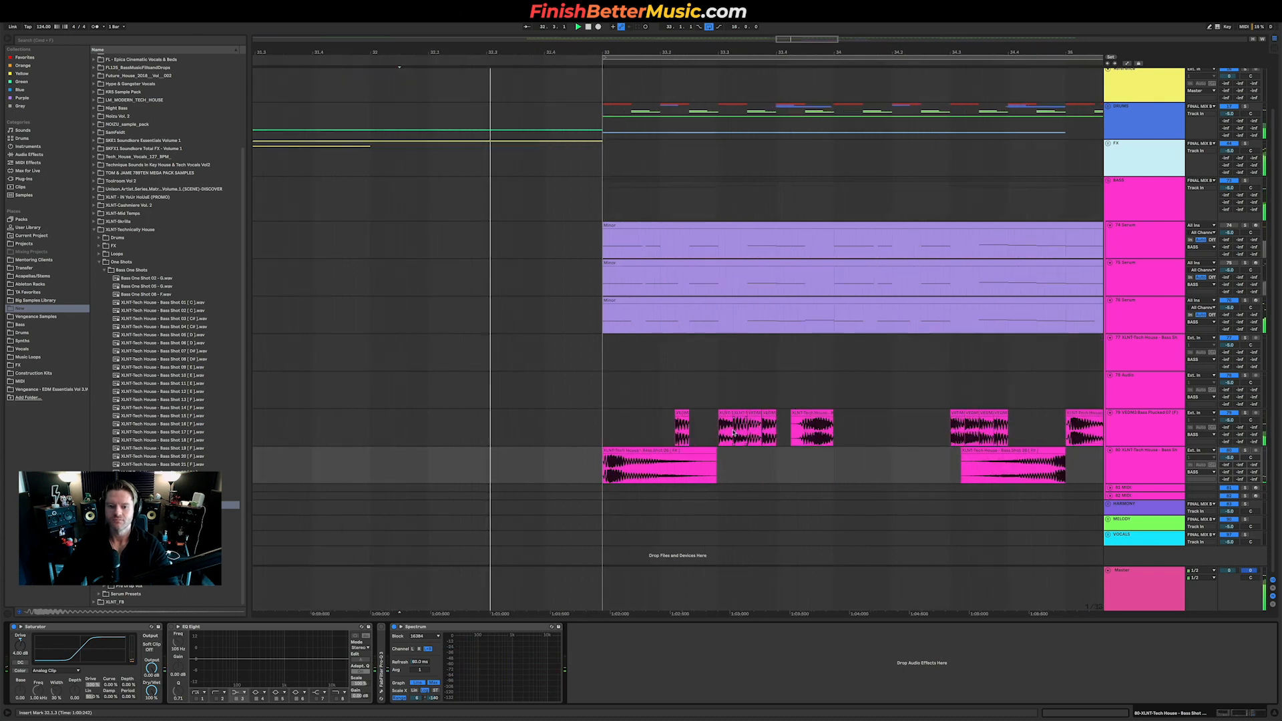
pyautogui.click(898, 425)
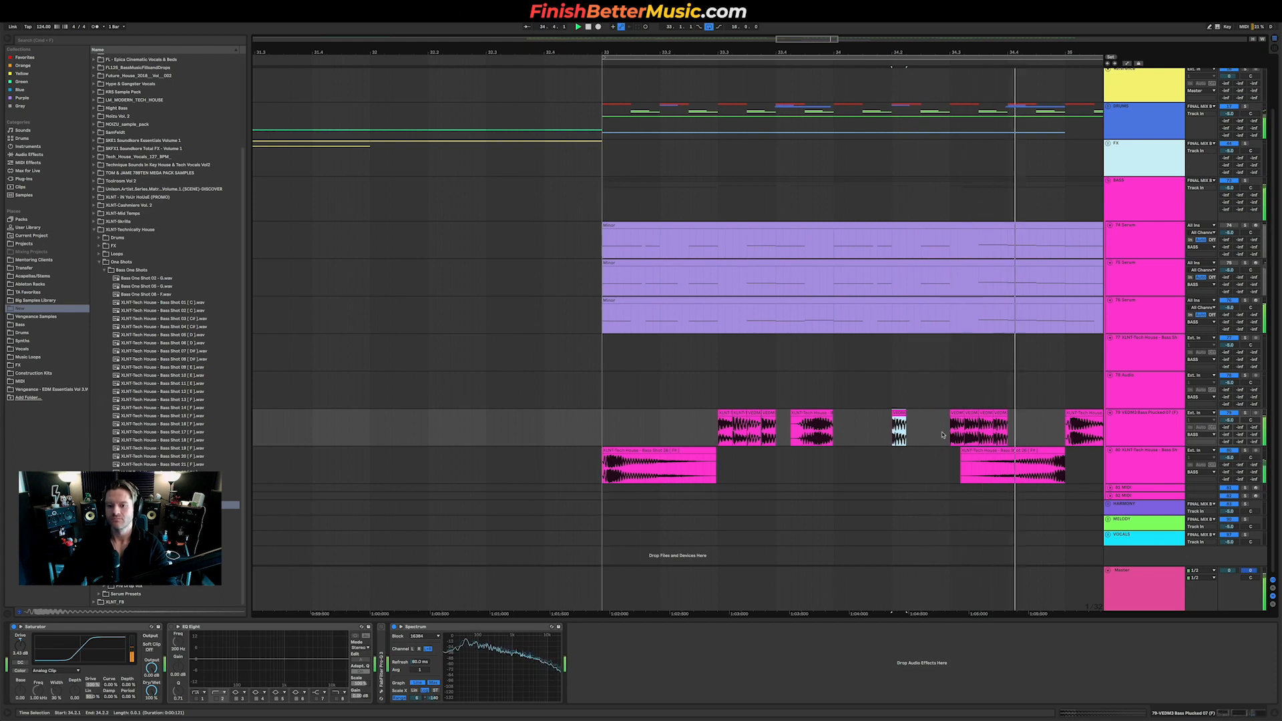
pyautogui.hscroll(2, 943, 435)
pyautogui.hscroll(1, 943, 435)
pyautogui.press('space')
pyautogui.press('space')
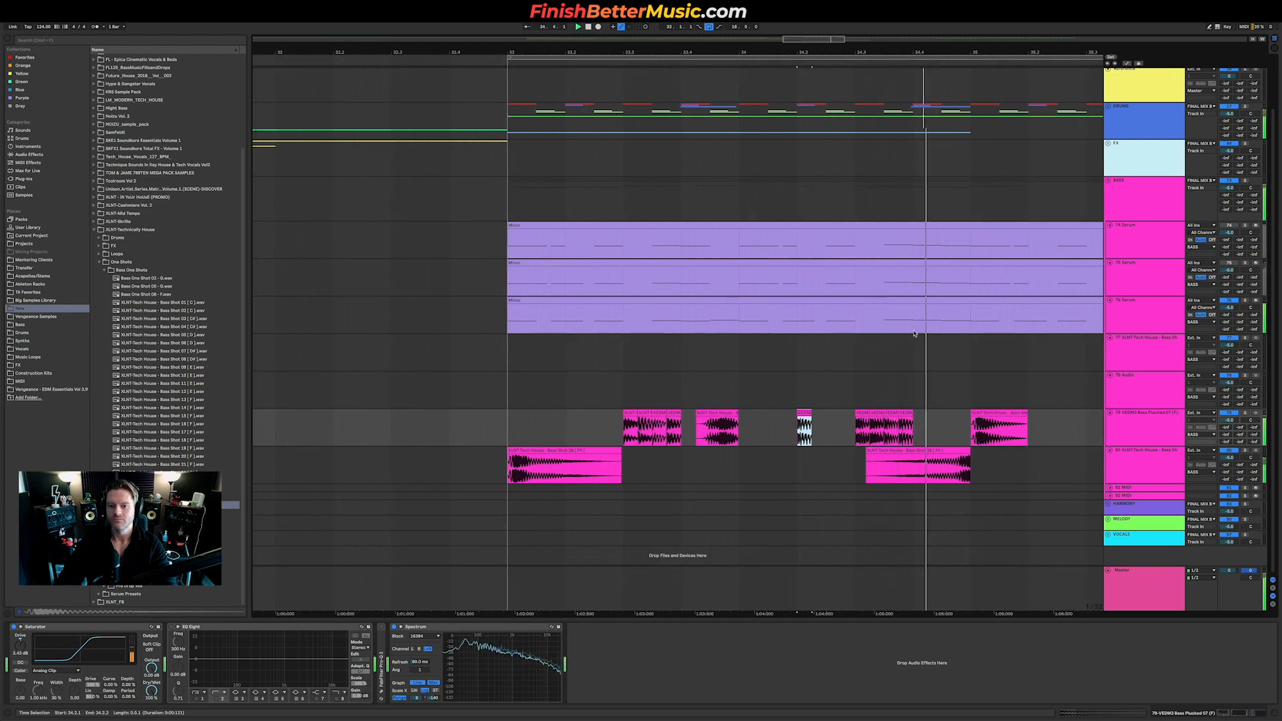
pyautogui.press('space')
pyautogui.doubleClick(1138, 423)
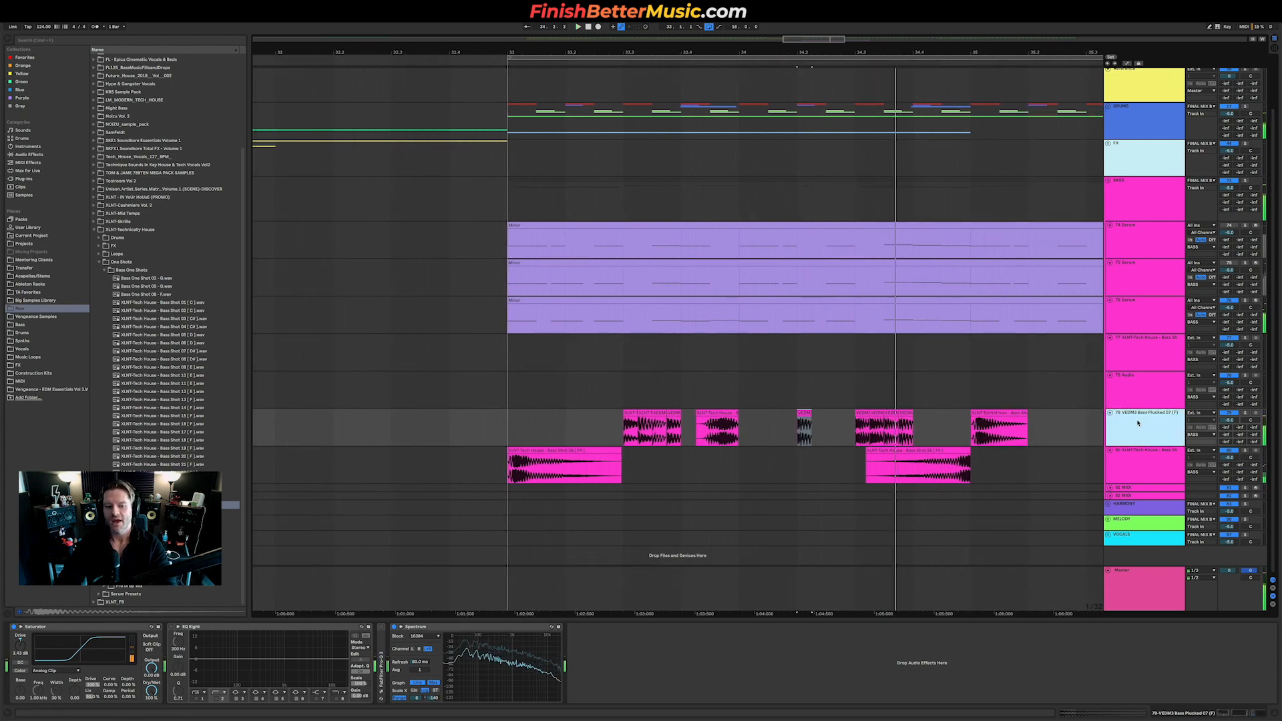
pyautogui.press('space')
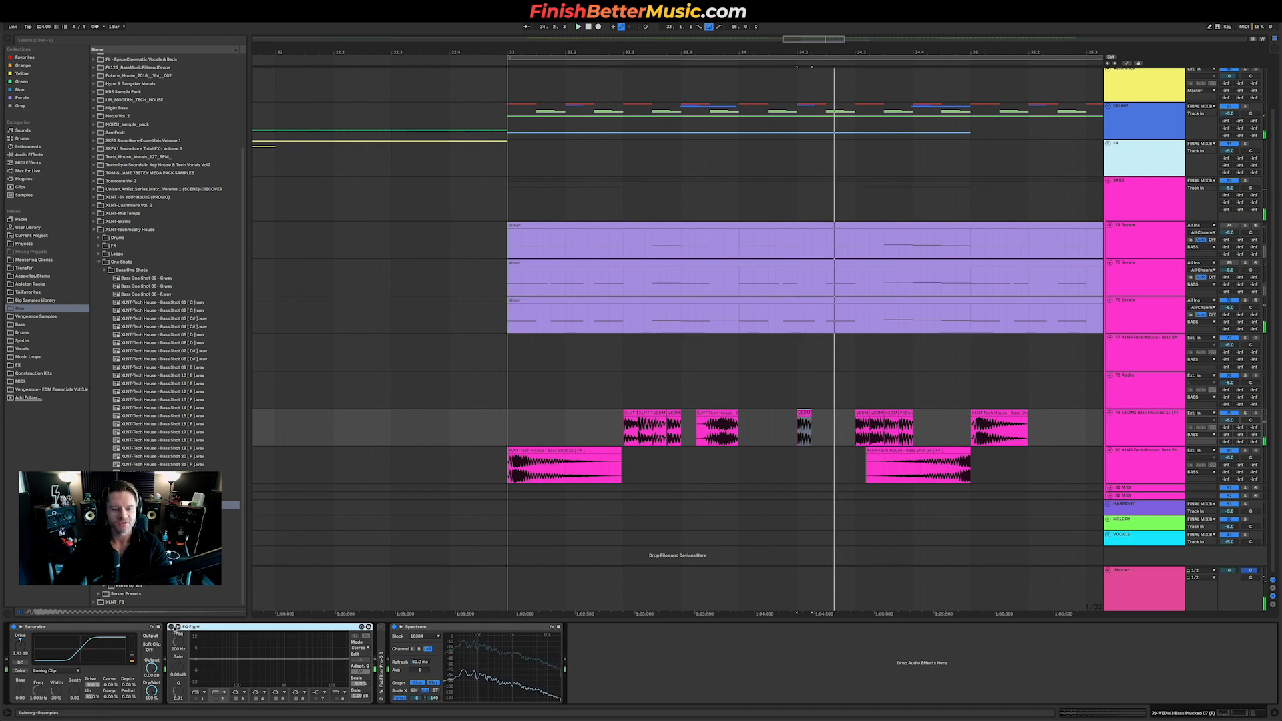
# Enable a low-cut band at about 100 Hz in the EQ Eight on the VEDM03 Bass Plucked 07 track and audition it.
pyautogui.click(197, 699)
pyautogui.moveTo(229, 665); pyautogui.dragTo(239, 663)
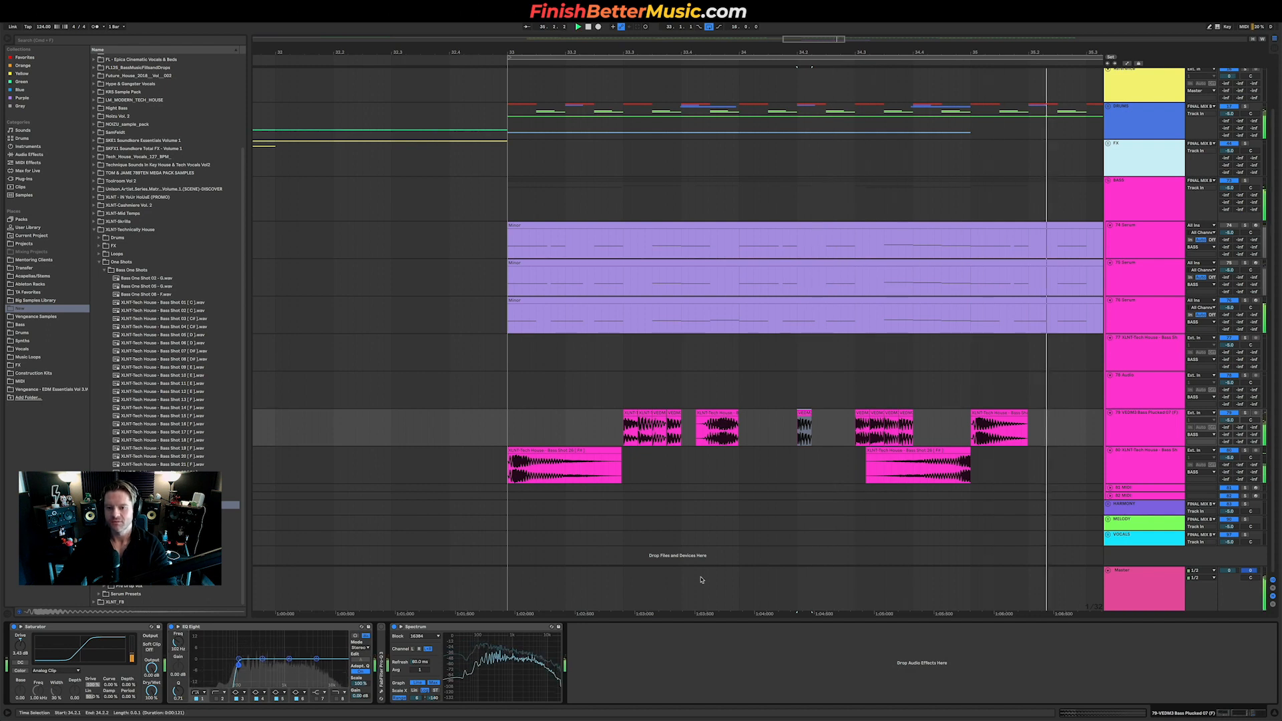
pyautogui.press('space')
pyautogui.press('space')
# Shorten the reversed Bass Shot clip before bar 35 so it spans only from beat 34.4 to bar 35, and play it back.
pyautogui.click(315, 455)
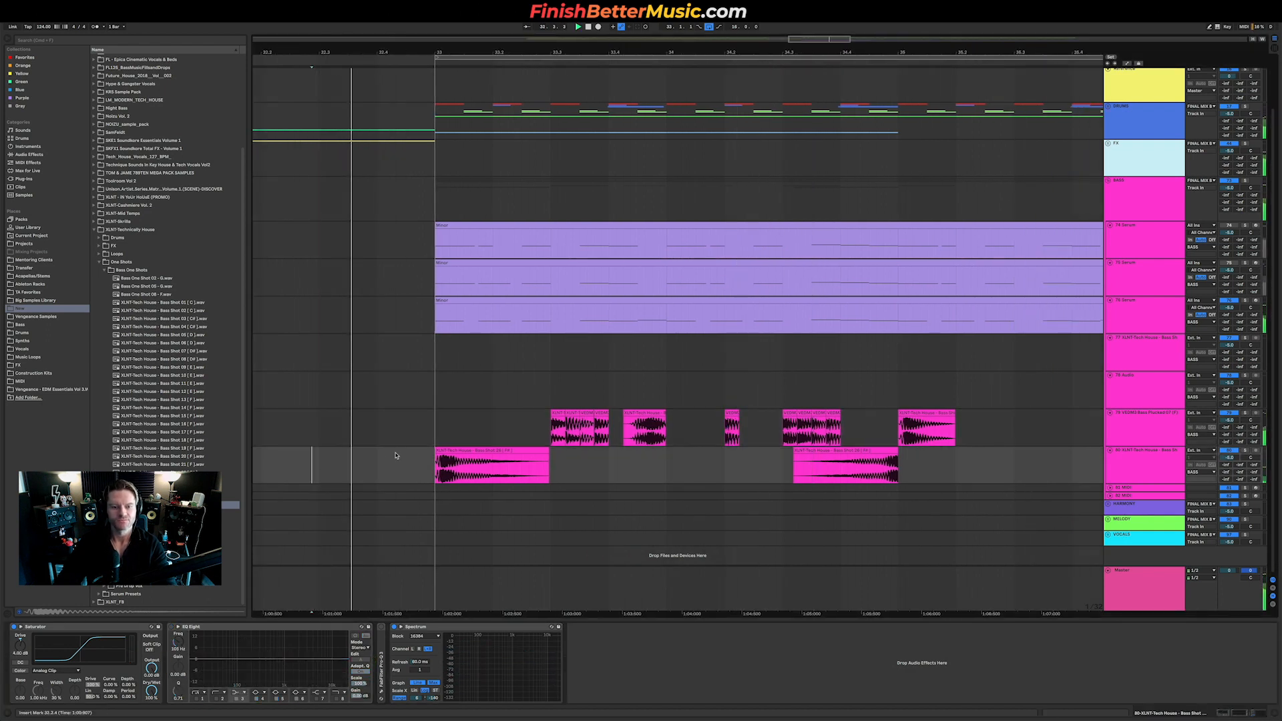
pyautogui.press('-')
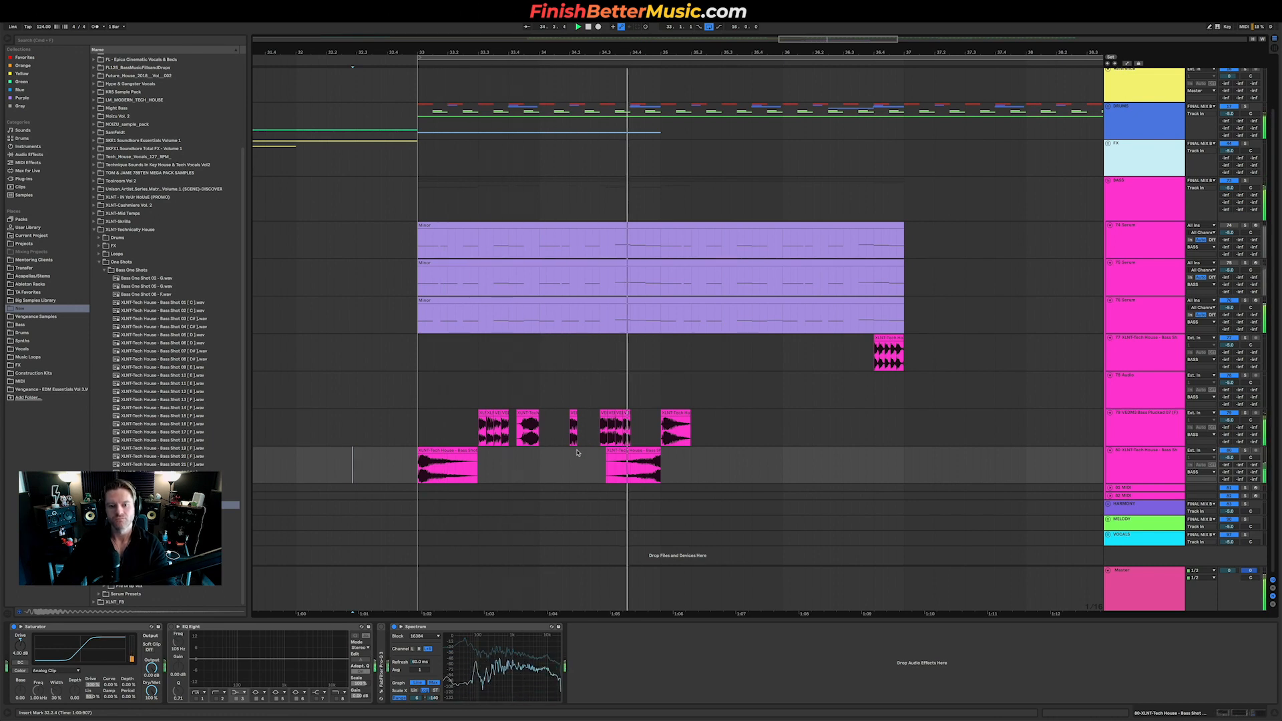
pyautogui.scroll(5, 623, 430)
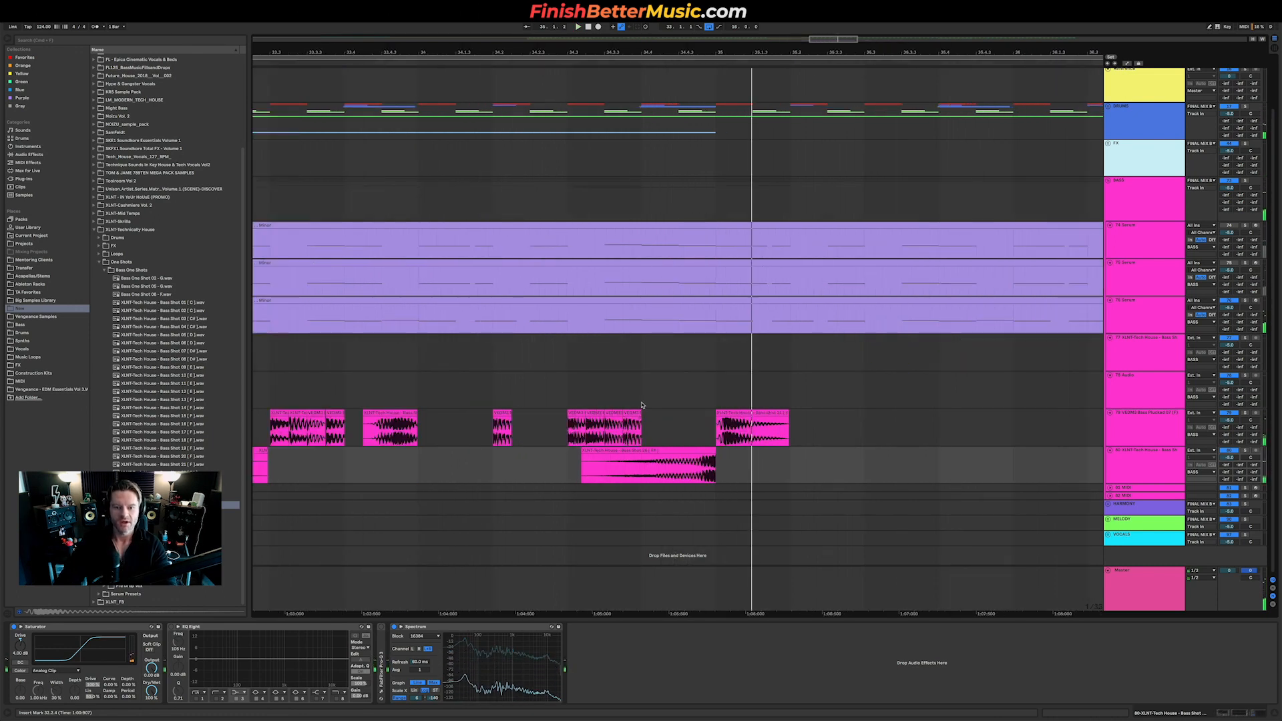
pyautogui.press('space')
pyautogui.click(617, 405)
pyautogui.moveTo(584, 452); pyautogui.dragTo(713, 457)
pyautogui.press('space')
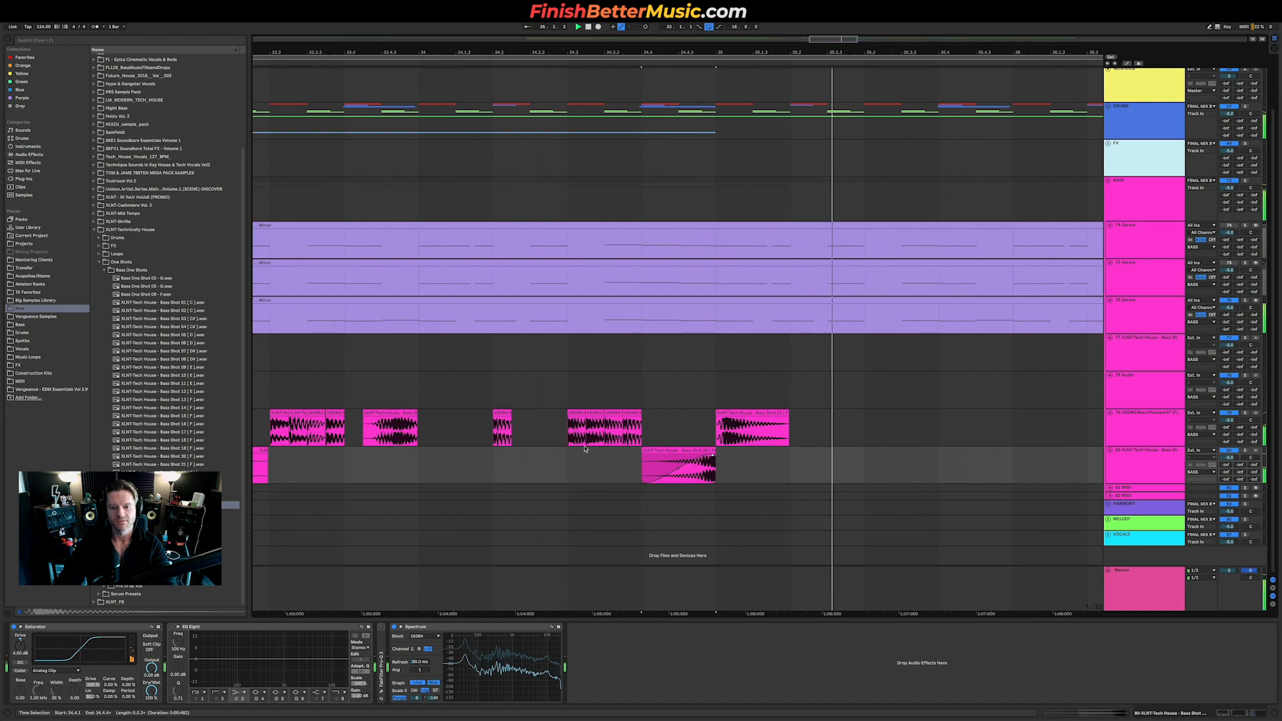
# Try cutting a short gap into the plucked bass clip before beat 34.4 and moving its last slice past that beat.
pyautogui.press('space')
pyautogui.click(475, 431)
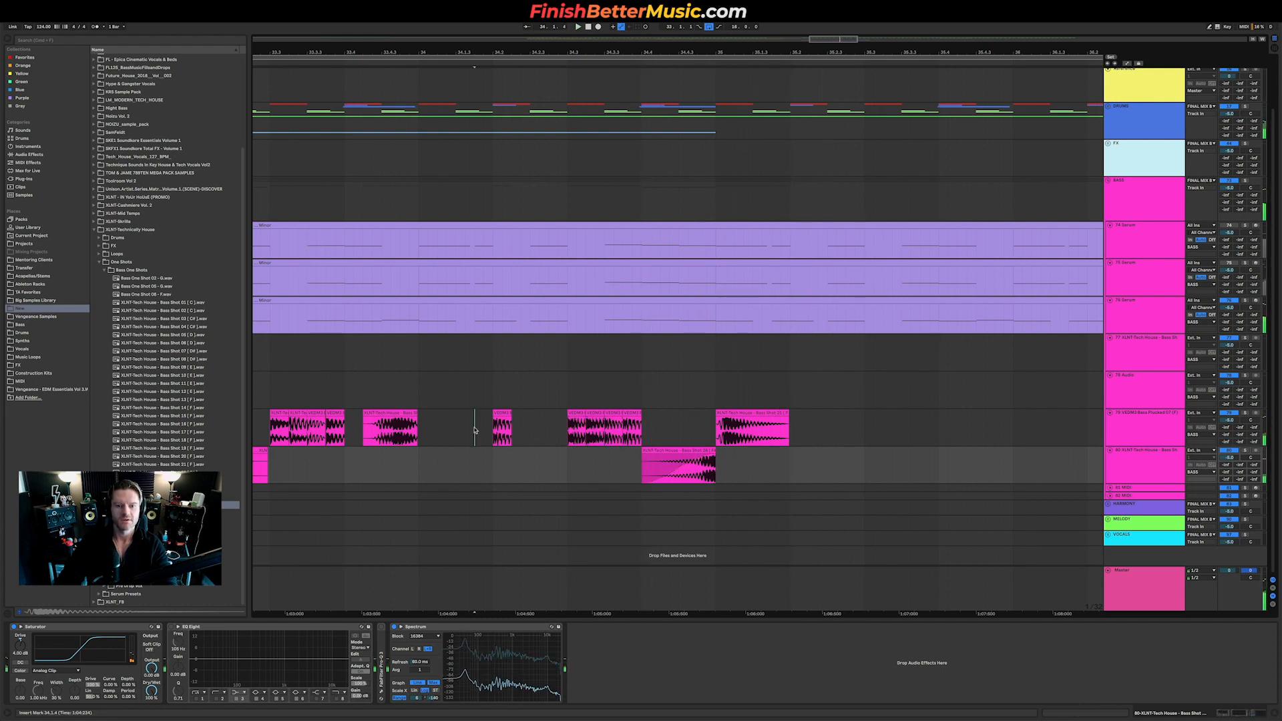
pyautogui.press('space')
pyautogui.click(532, 429)
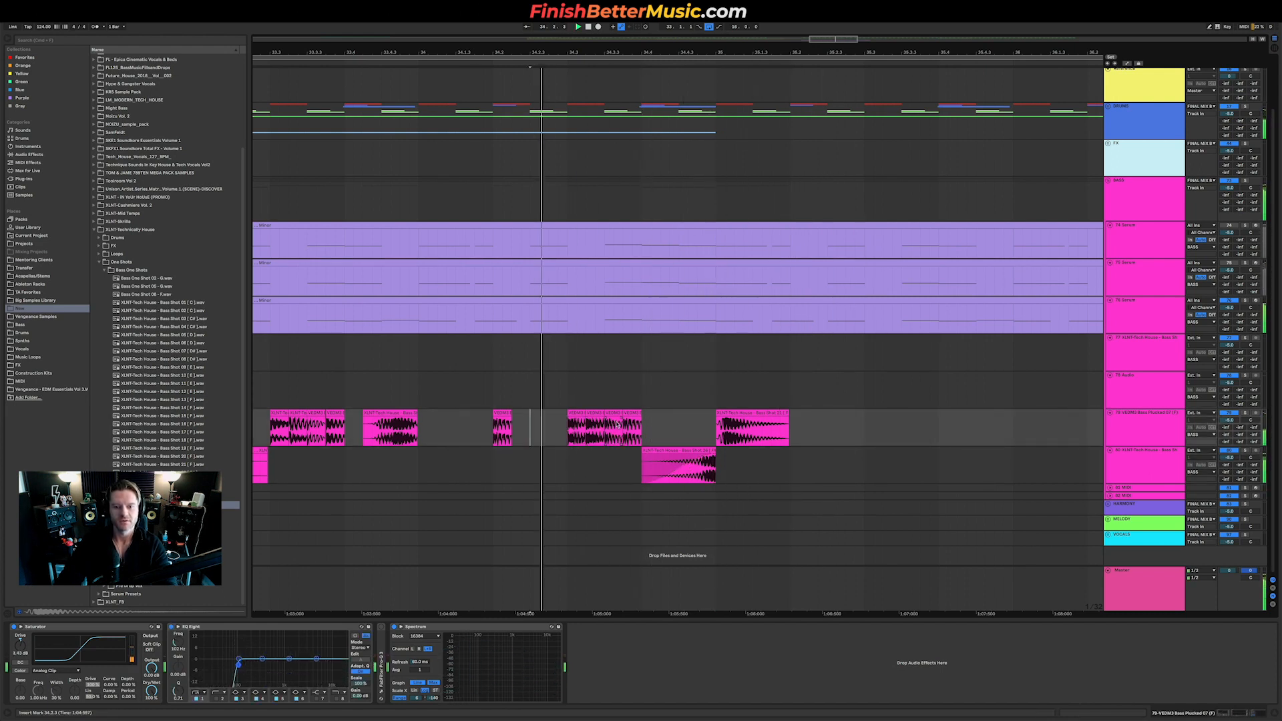
pyautogui.press('space')
pyautogui.click(610, 414)
pyautogui.press('Delete')
pyautogui.moveTo(530, 437); pyautogui.dragTo(522, 438)
pyautogui.press('space')
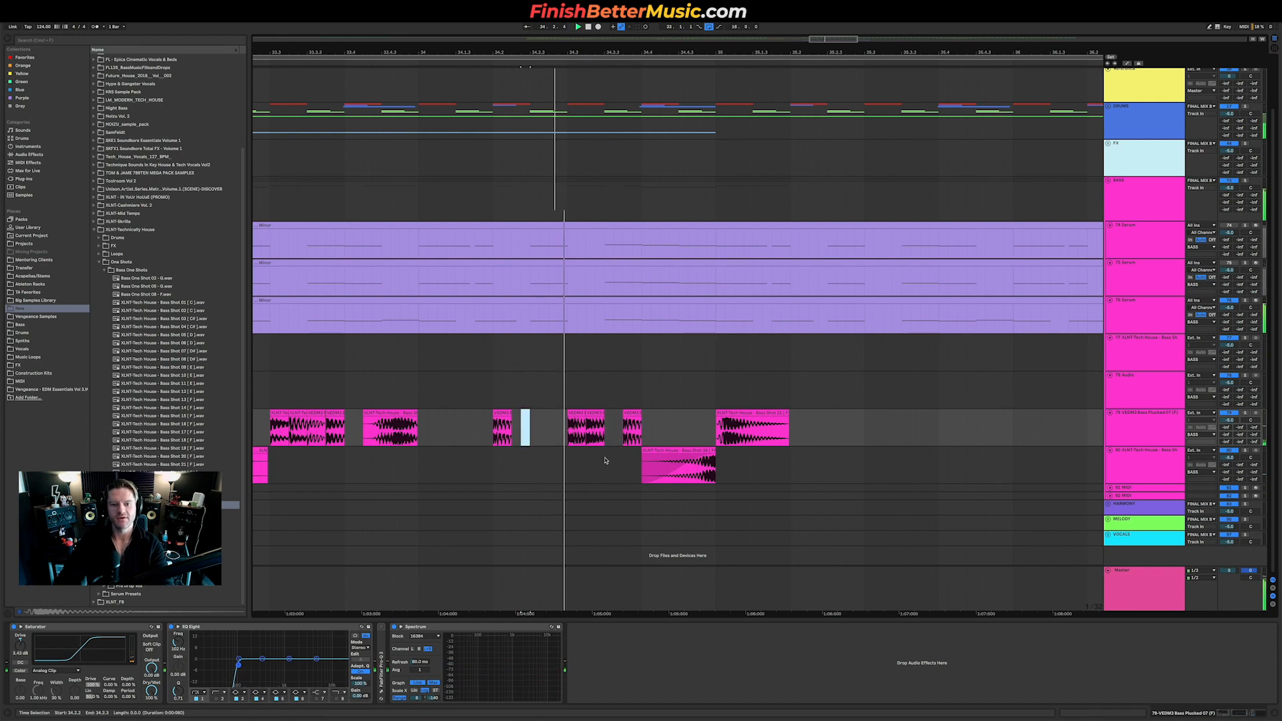
pyautogui.moveTo(632, 413); pyautogui.dragTo(678, 414)
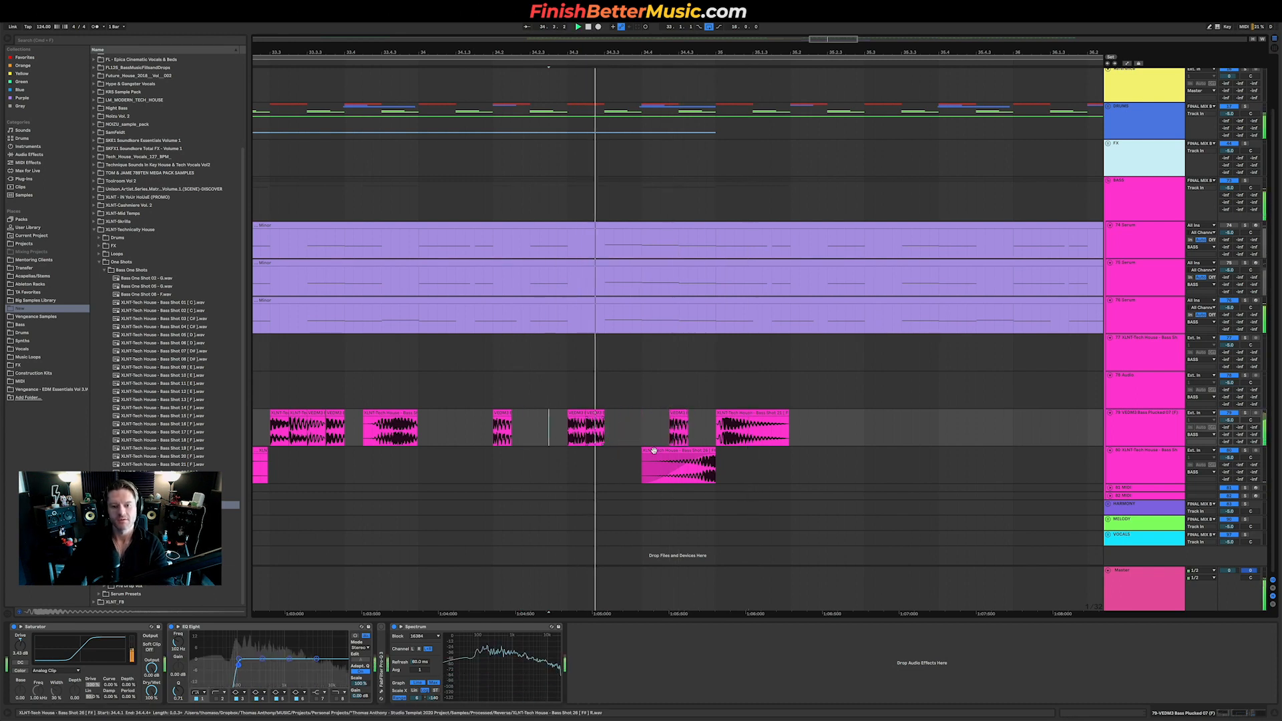
pyautogui.press('super+z')
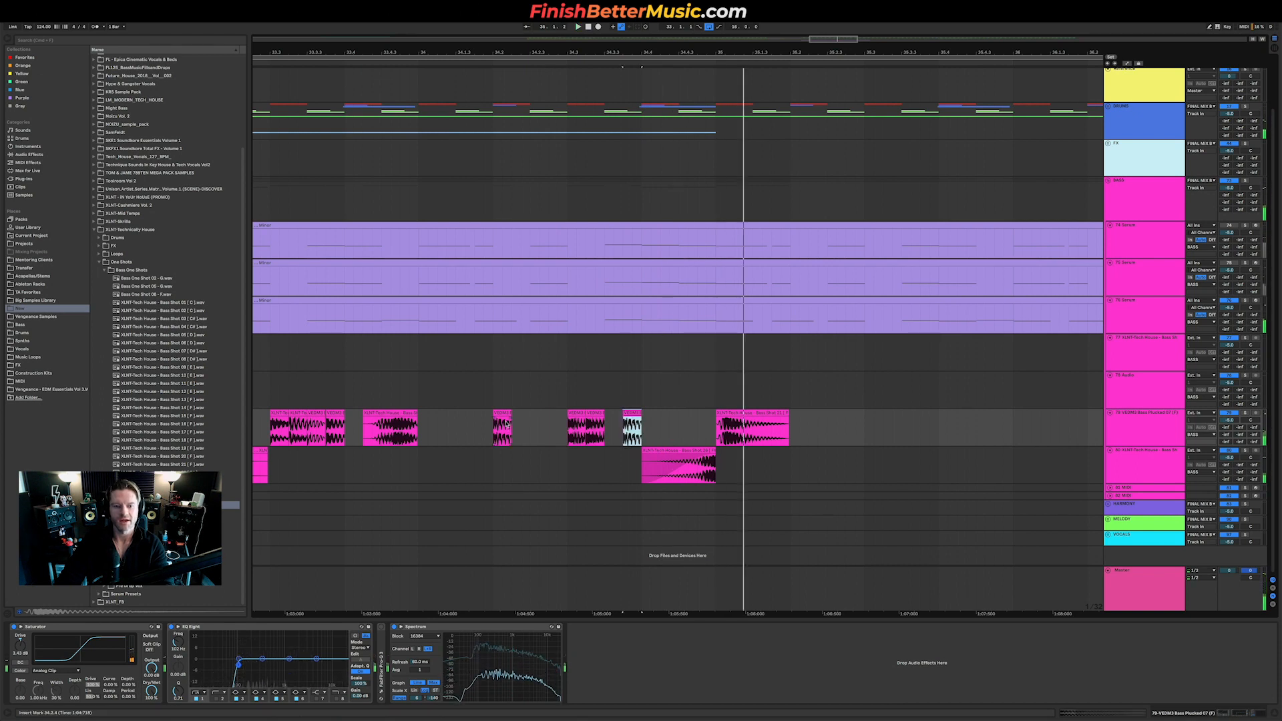
pyautogui.press('super+z')
# Delete the short plucked bass clip at beat 34.2 and play back from that point.
pyautogui.click(513, 441)
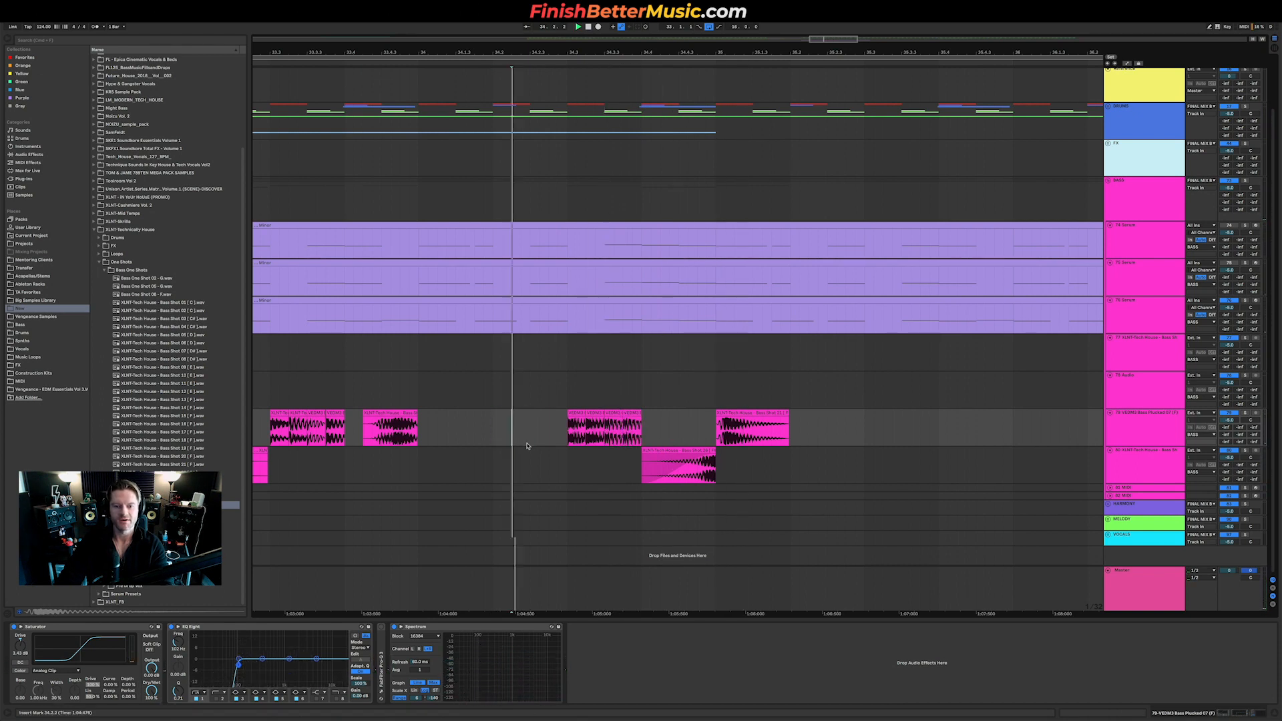
pyautogui.press('space')
pyautogui.press('space')
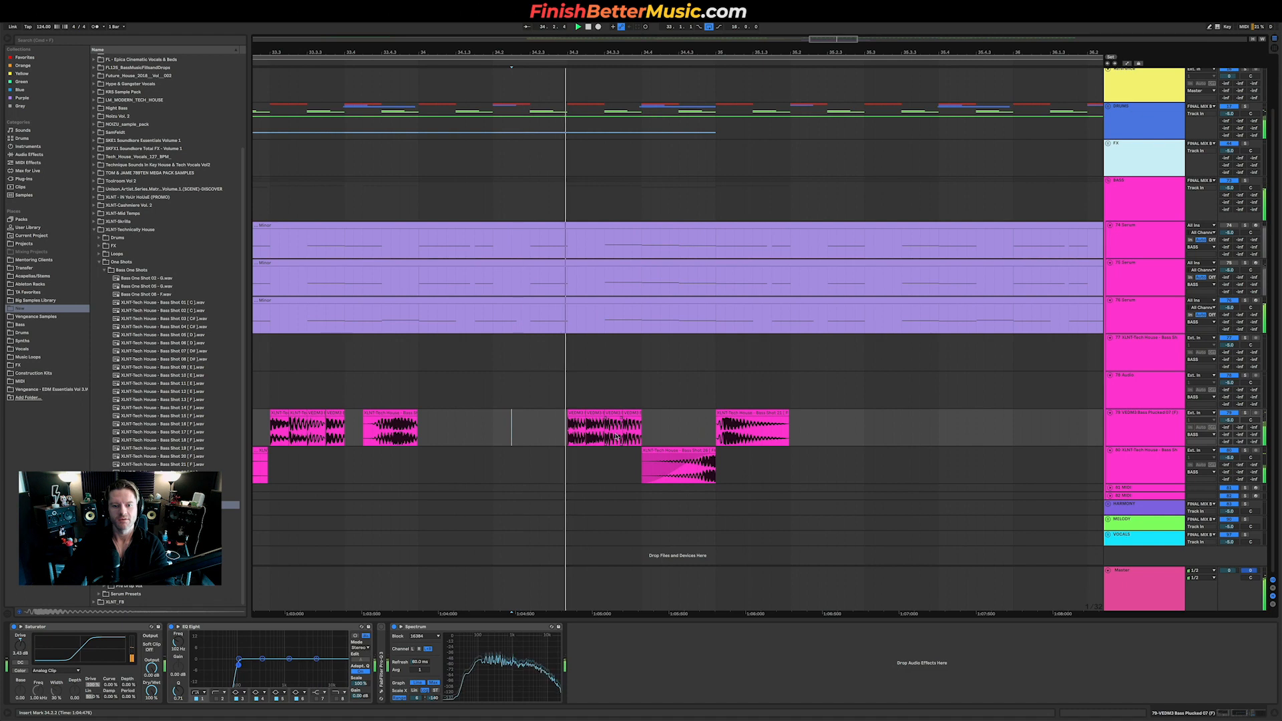
pyautogui.press('space')
pyautogui.press('space')
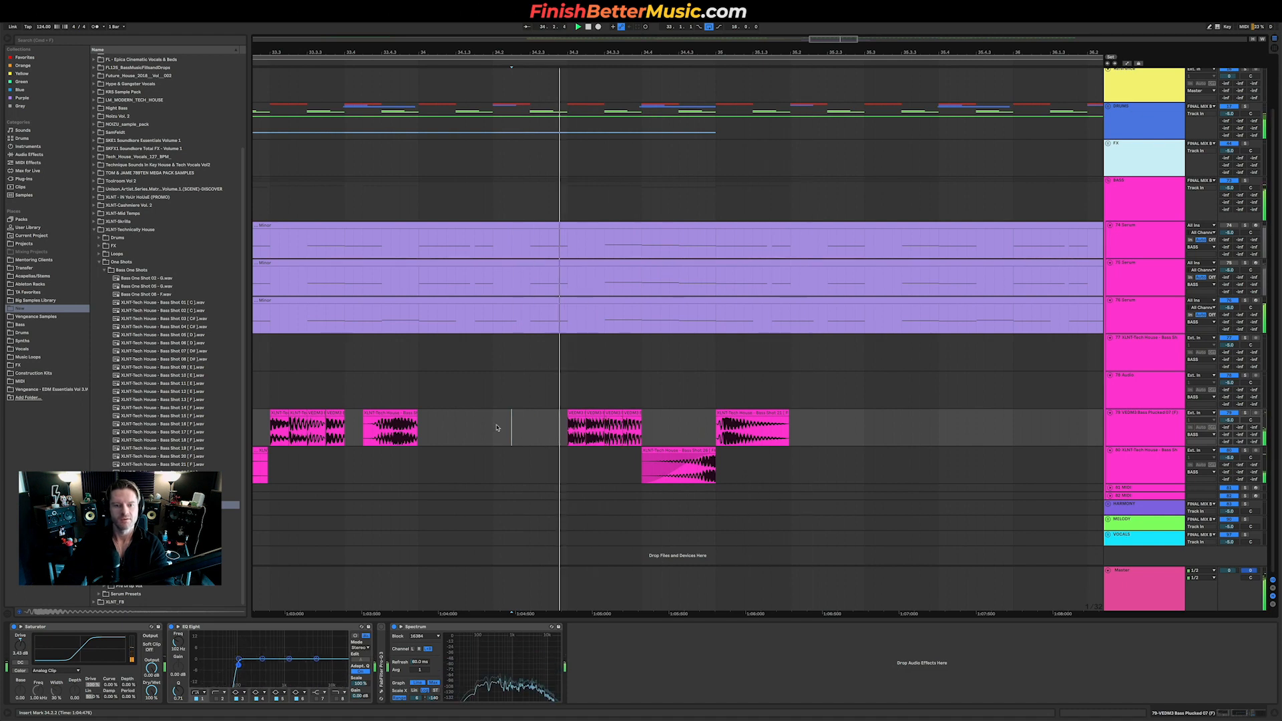
# Duplicate the two-bar bass pattern from bar 33 to bar 35 on the plucked bass and Bass Shot audio tracks.
pyautogui.press('-')
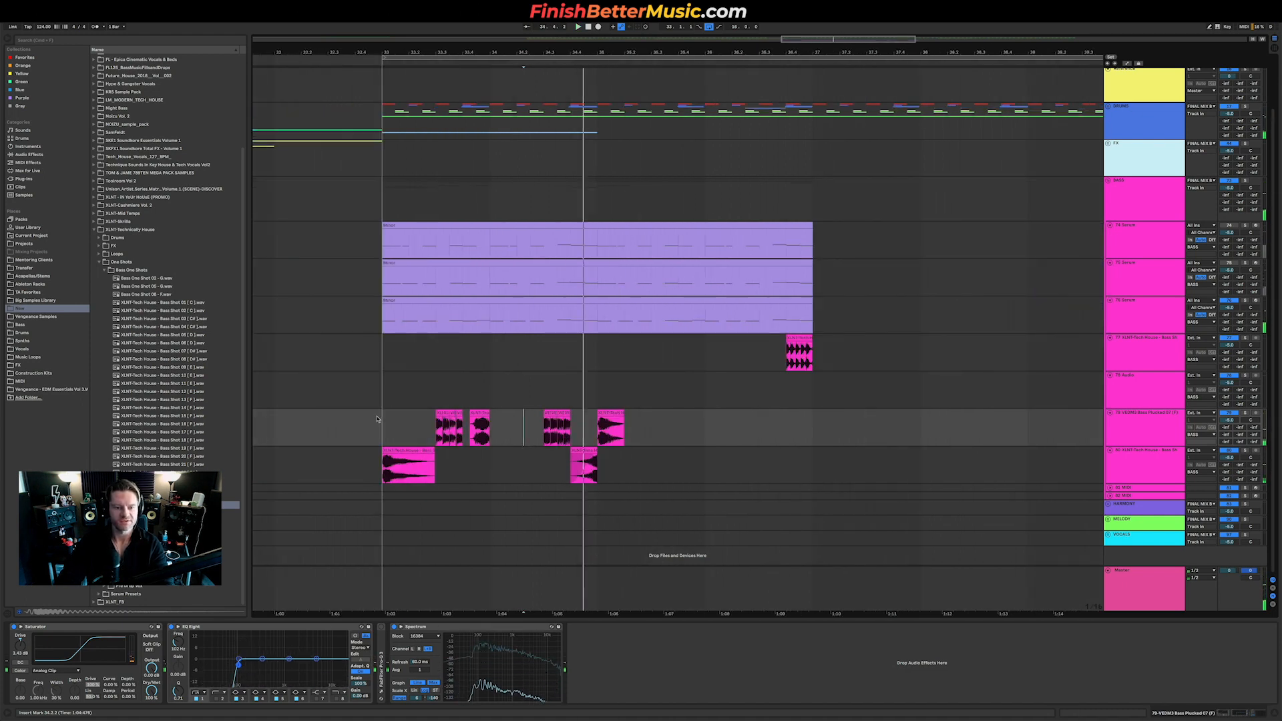
pyautogui.moveTo(380, 419); pyautogui.dragTo(624, 471)
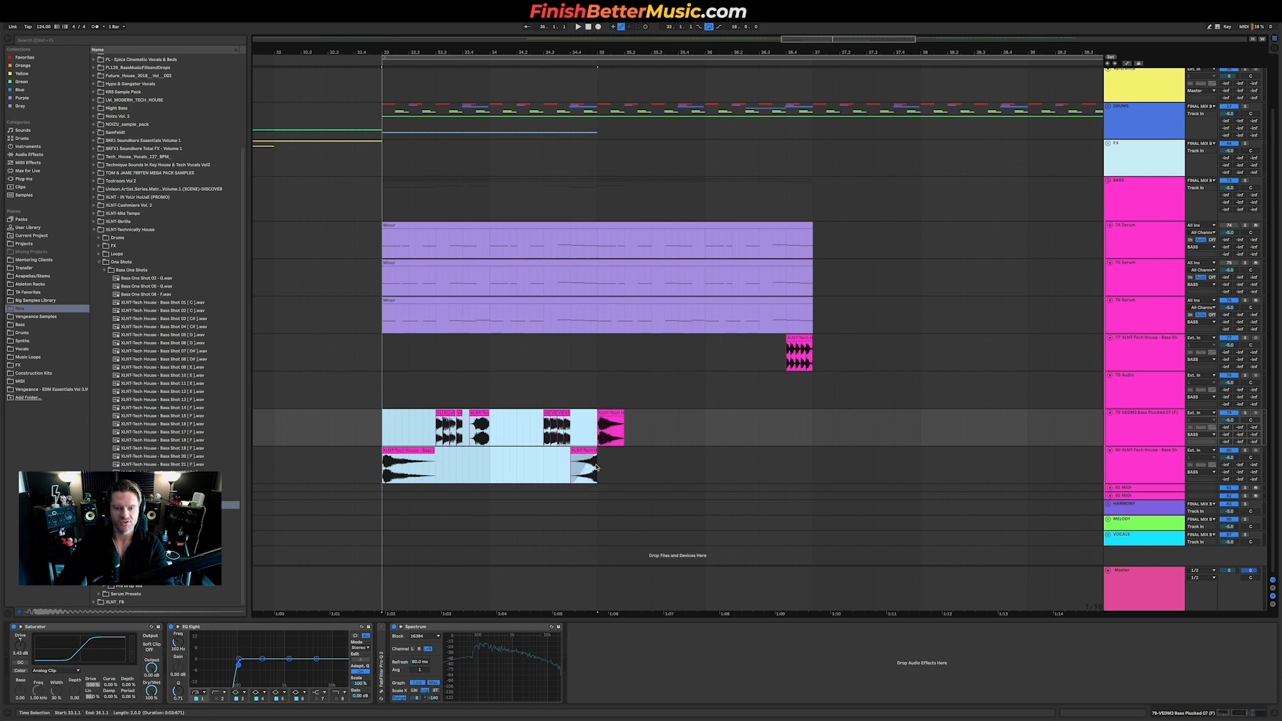
pyautogui.press('super+d')
pyautogui.press('-')
pyautogui.press('-')
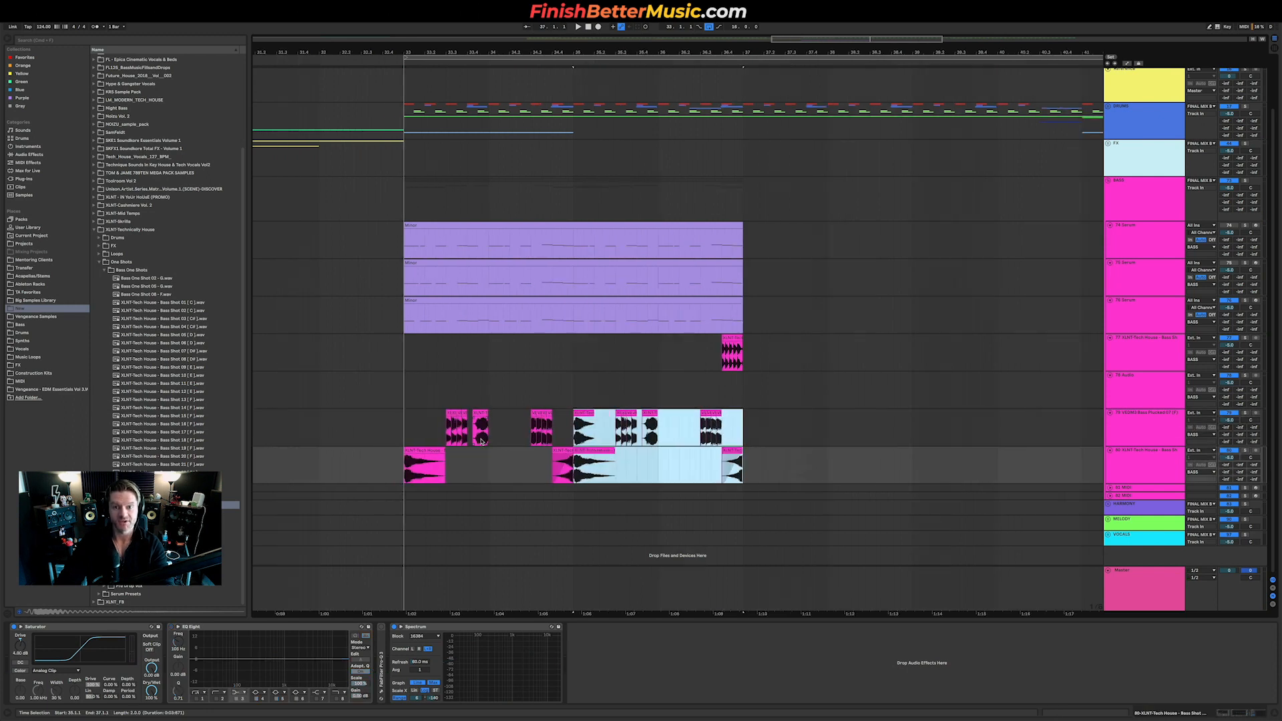
# Play back the duplicated bass pattern from bar 31.
pyautogui.click(349, 434)
pyautogui.click(323, 433)
pyautogui.press('space')
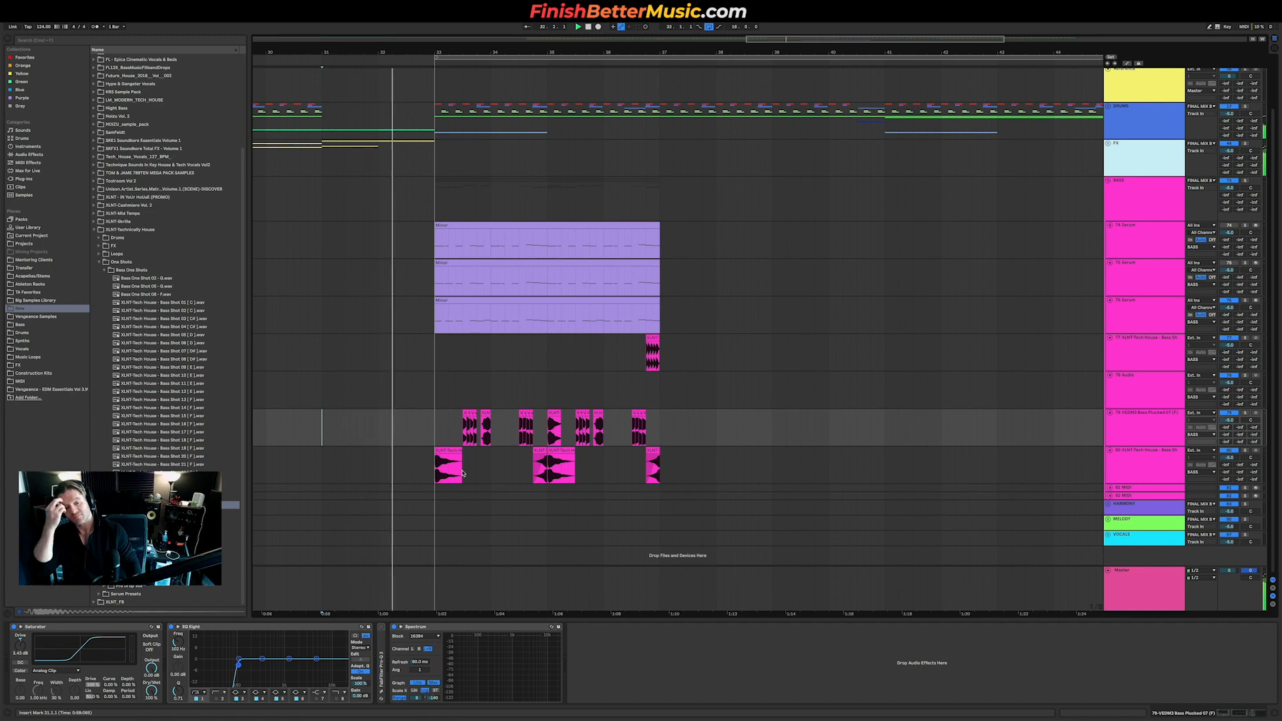
pyautogui.press('XF86AudioRaiseVolume')
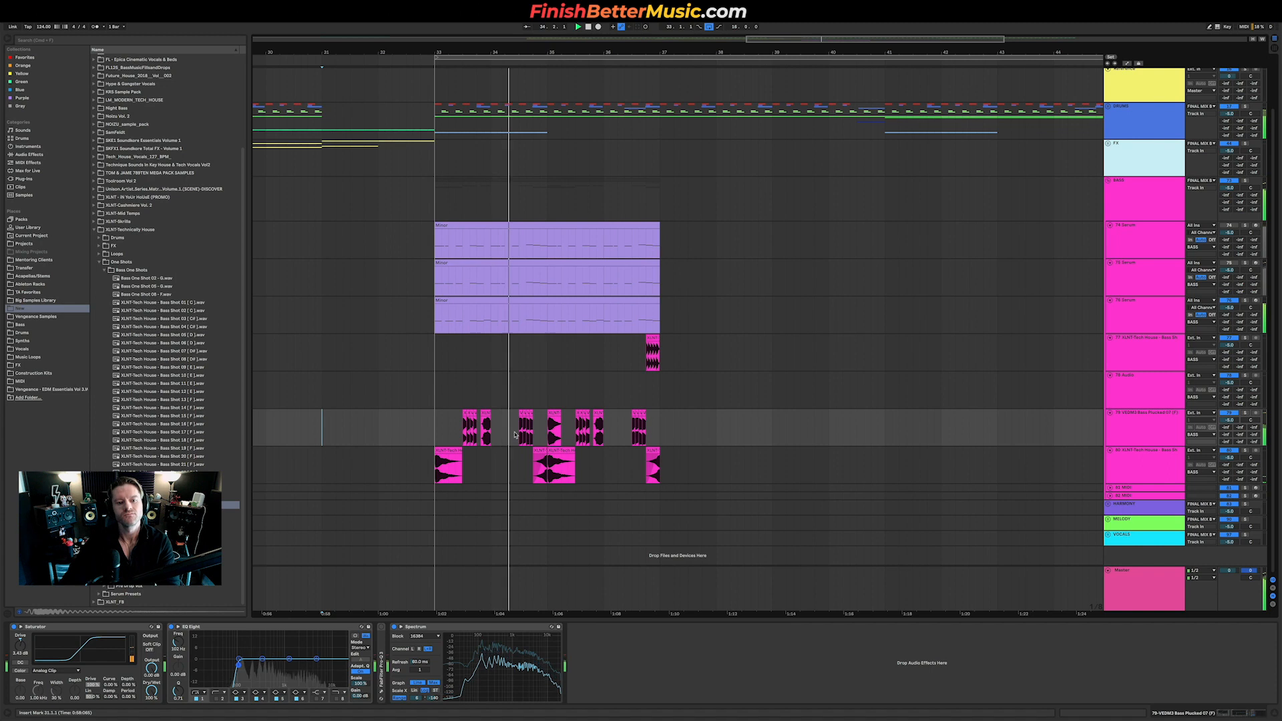
pyautogui.press('space')
pyautogui.press('space')
# Stretch the reversed bass clip just before bar 34 by pulling a warp marker toward 1.1.4, and shrink the clip editor.
pyautogui.scroll(5, 481, 440)
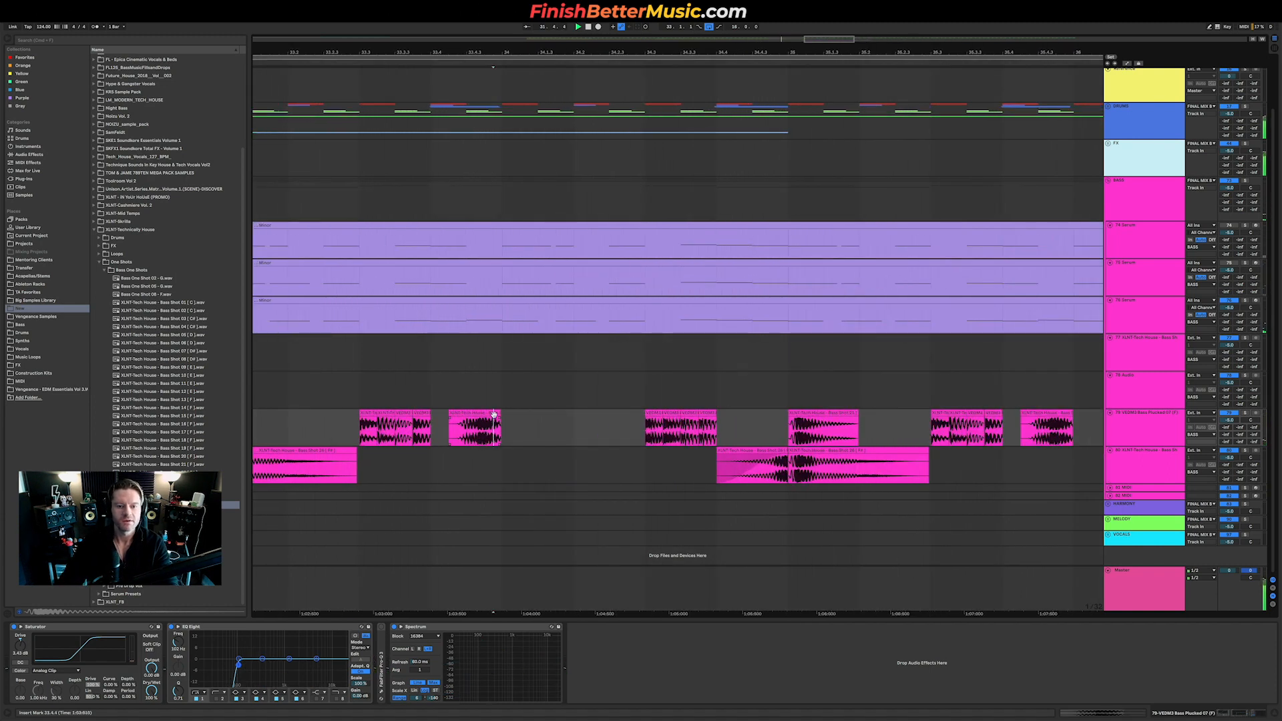
pyautogui.doubleClick(494, 414)
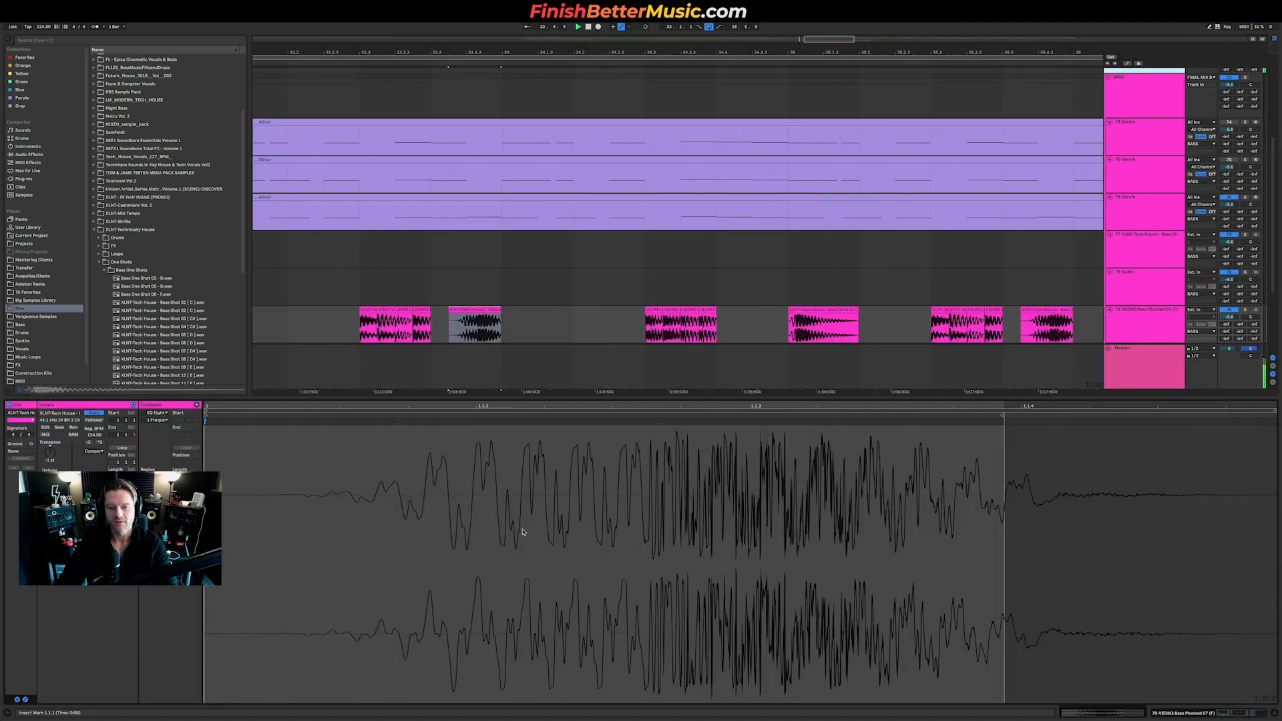
pyautogui.click(843, 423)
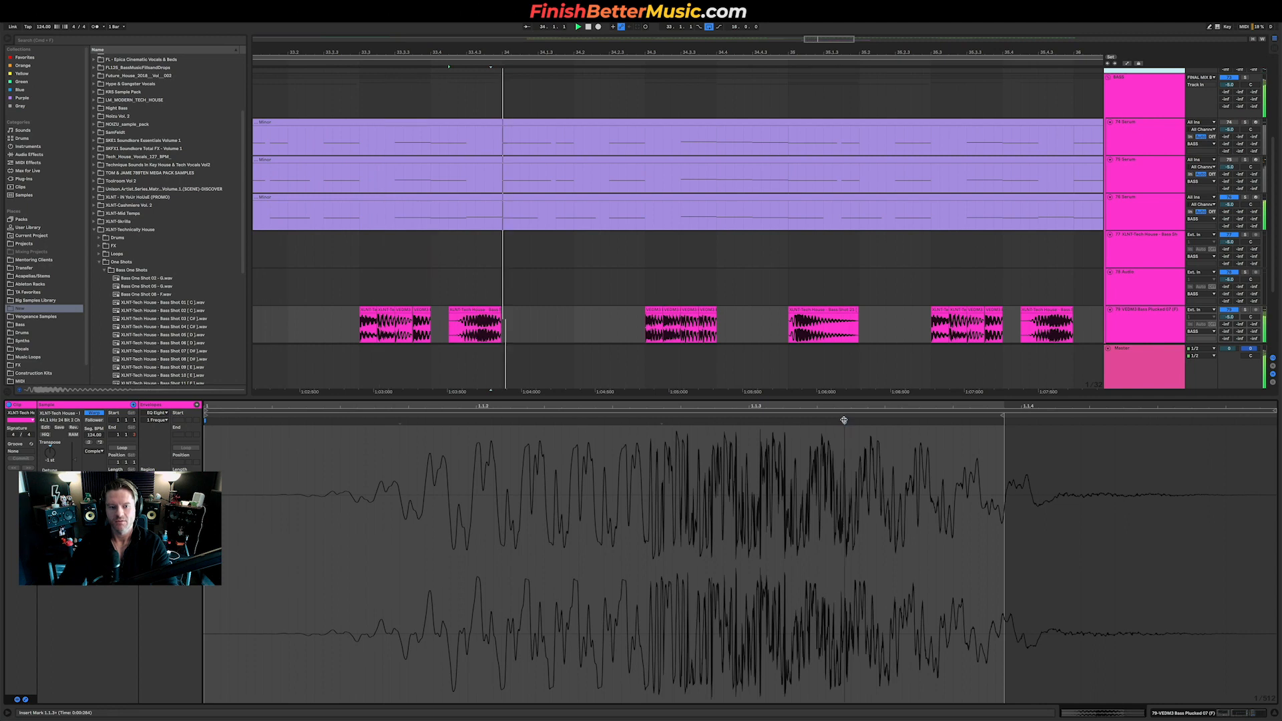
pyautogui.moveTo(843, 421); pyautogui.dragTo(977, 421)
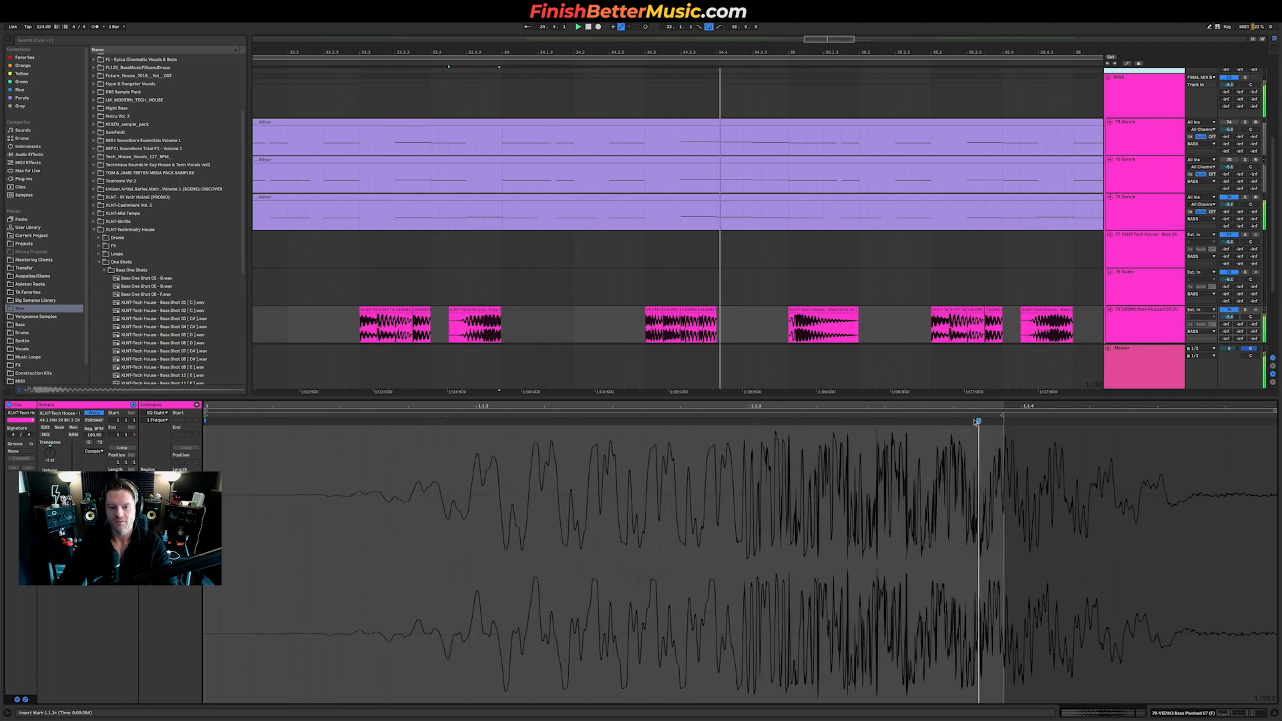
pyautogui.moveTo(849, 394); pyautogui.dragTo(820, 361)
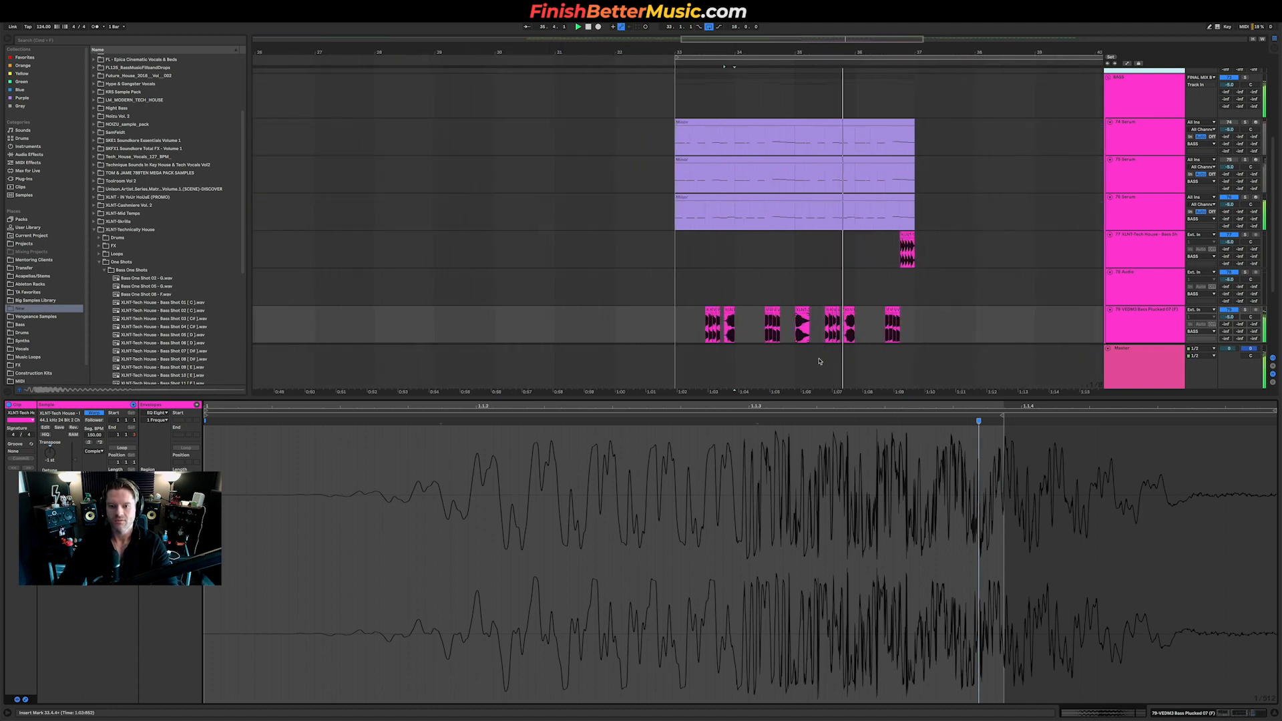
pyautogui.moveTo(879, 398); pyautogui.dragTo(878, 531)
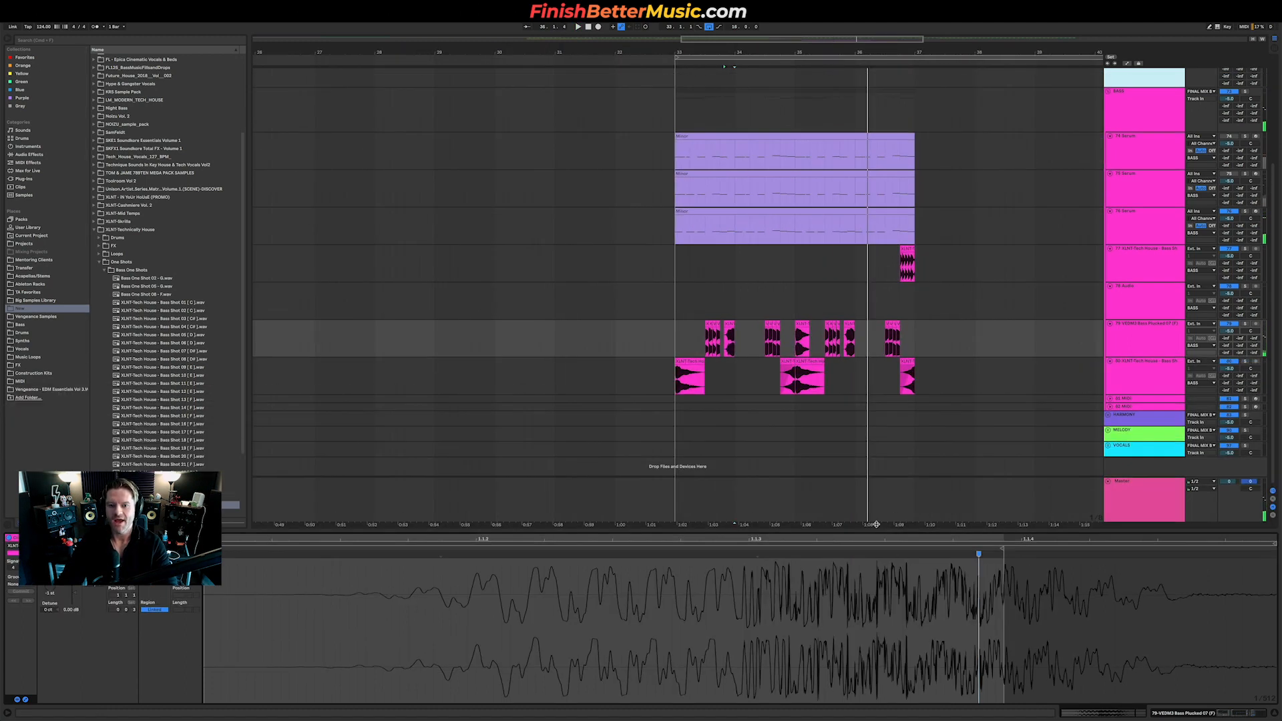
# Insert an audio track below the plucked bass track, move the bar 35 Bass Shot clip onto it and play it back.
pyautogui.click(868, 343)
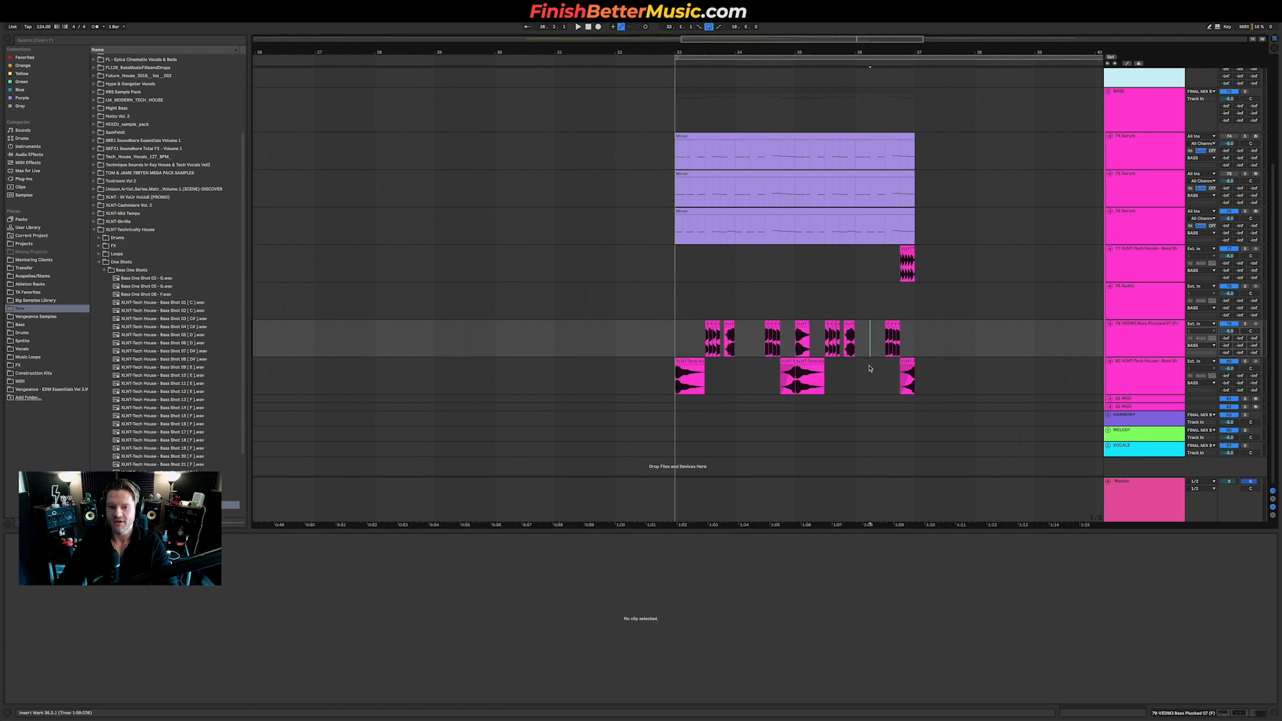
pyautogui.click(1157, 341)
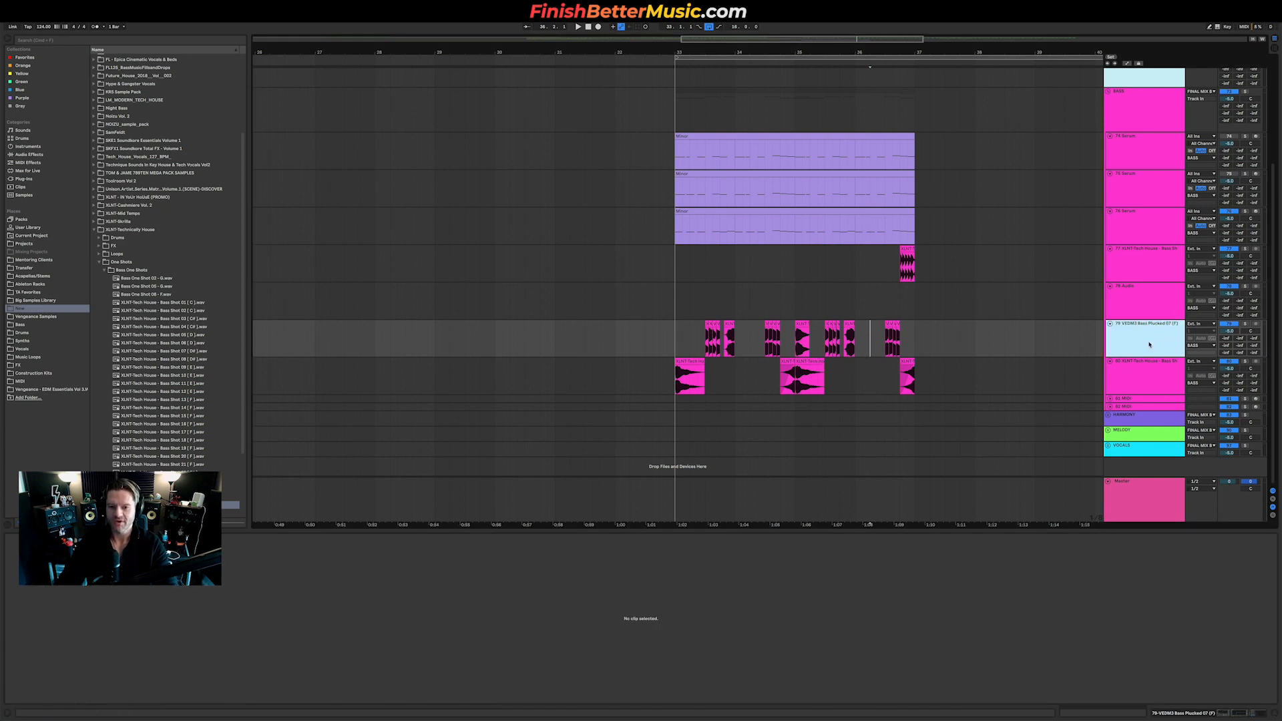
pyautogui.press('super+t')
pyautogui.moveTo(689, 376); pyautogui.dragTo(1065, 376)
pyautogui.moveTo(803, 325); pyautogui.dragTo(802, 376)
pyautogui.click(1134, 411)
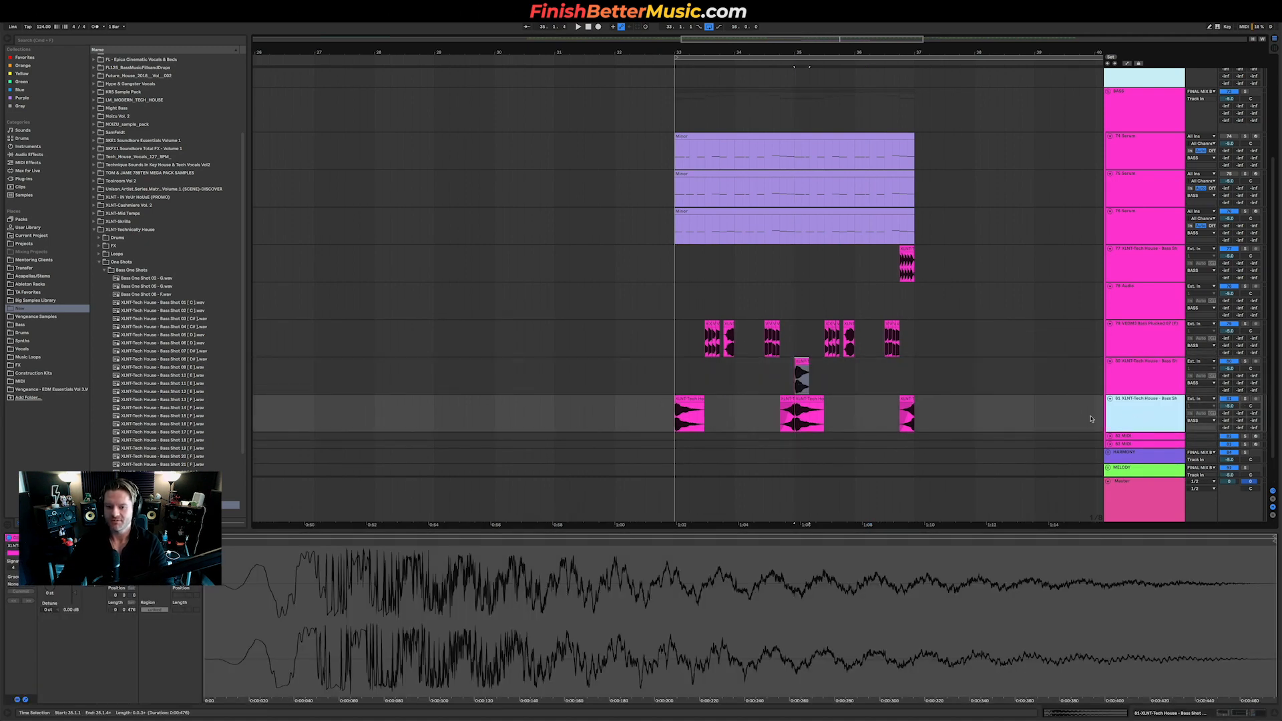
pyautogui.press('space')
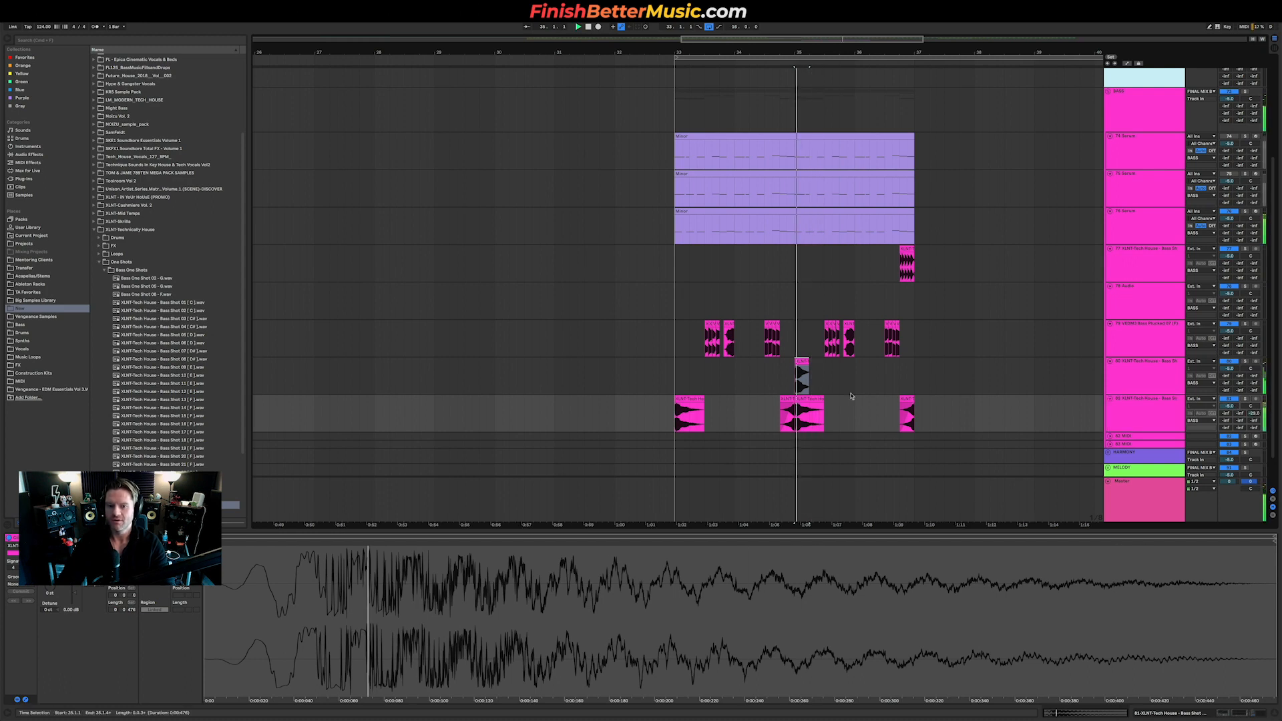
# Delete the overlapping Bass Shot clip at bar 35 on the lower Bass Shot track and play back from beat 34.4.
pyautogui.click(809, 400)
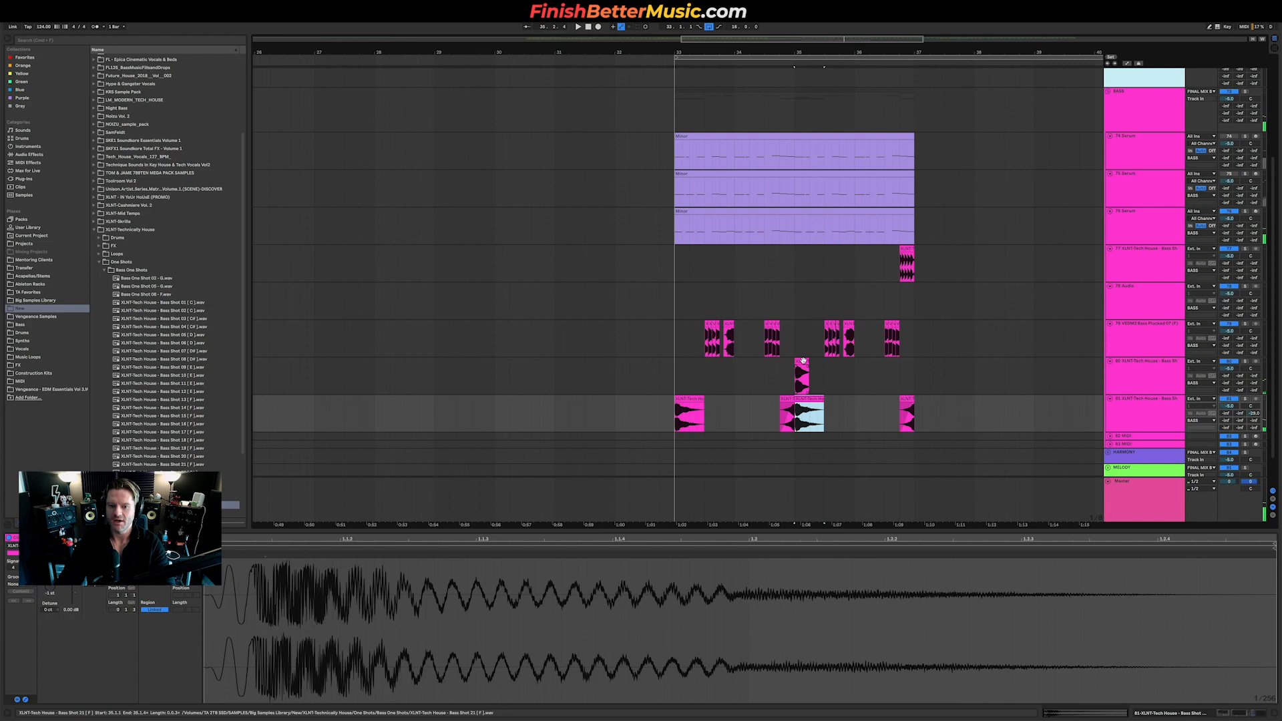
pyautogui.press('Delete')
pyautogui.click(780, 378)
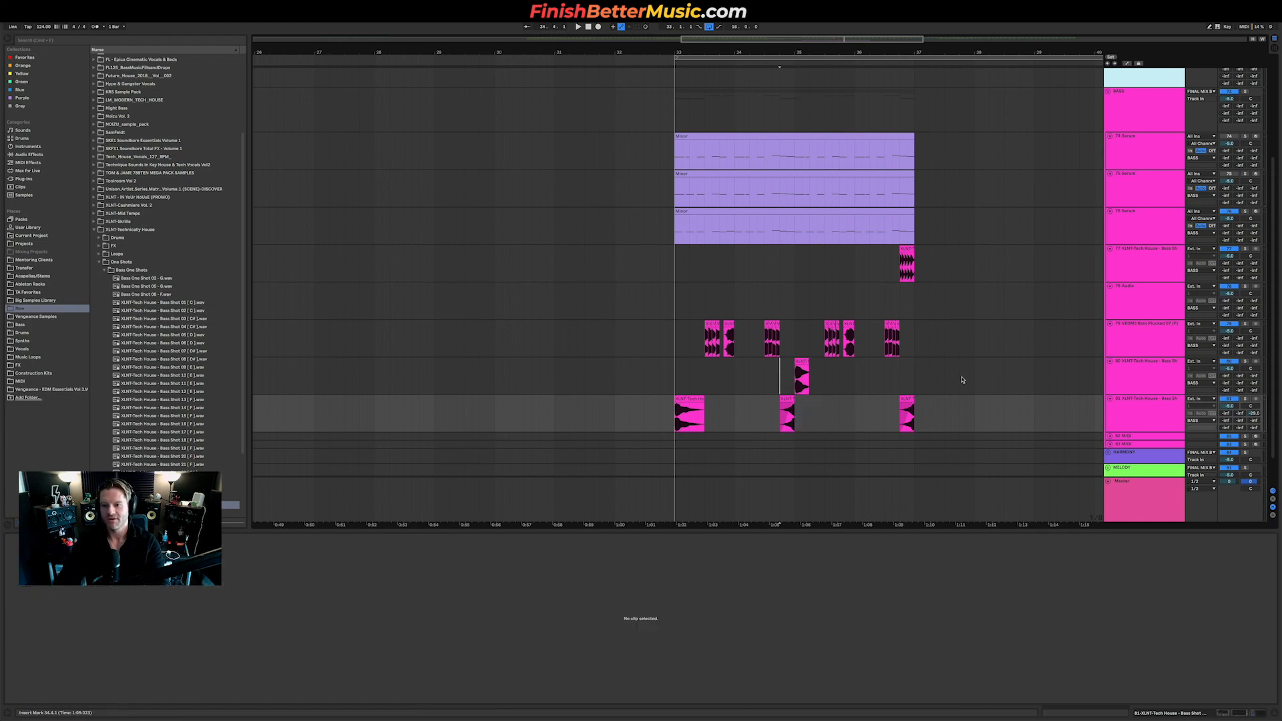
pyautogui.press('space')
pyautogui.press('space')
pyautogui.press('space')
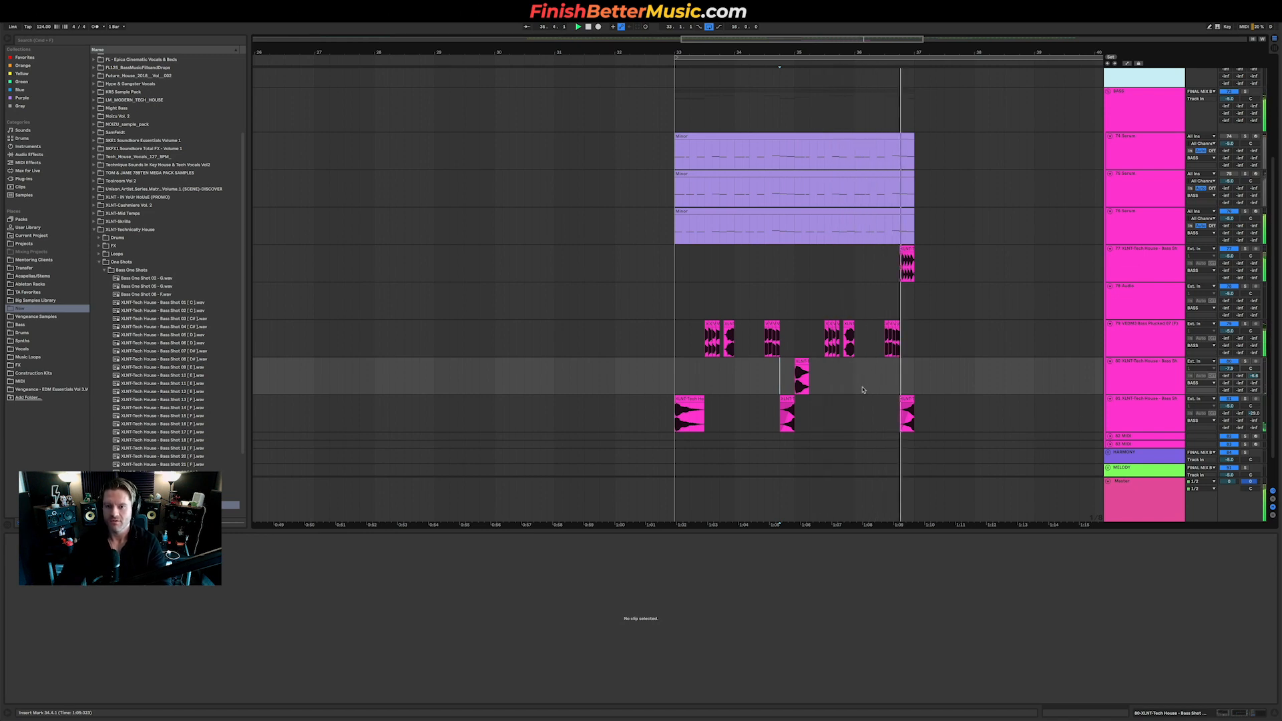
pyautogui.press('space')
pyautogui.press('space')
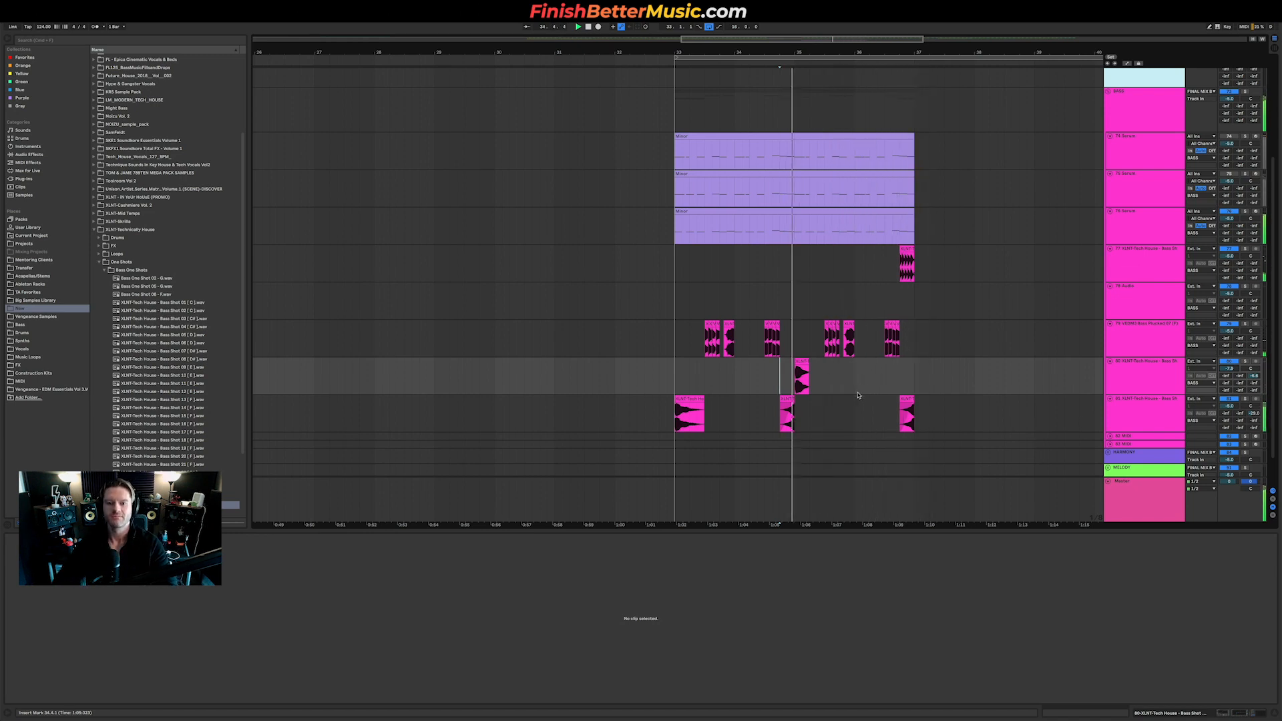
# Play back the bass arrangement repeatedly from beat 32.3 to check how the clips work together across the drop.
pyautogui.click(644, 388)
pyautogui.press('space')
pyautogui.press('space')
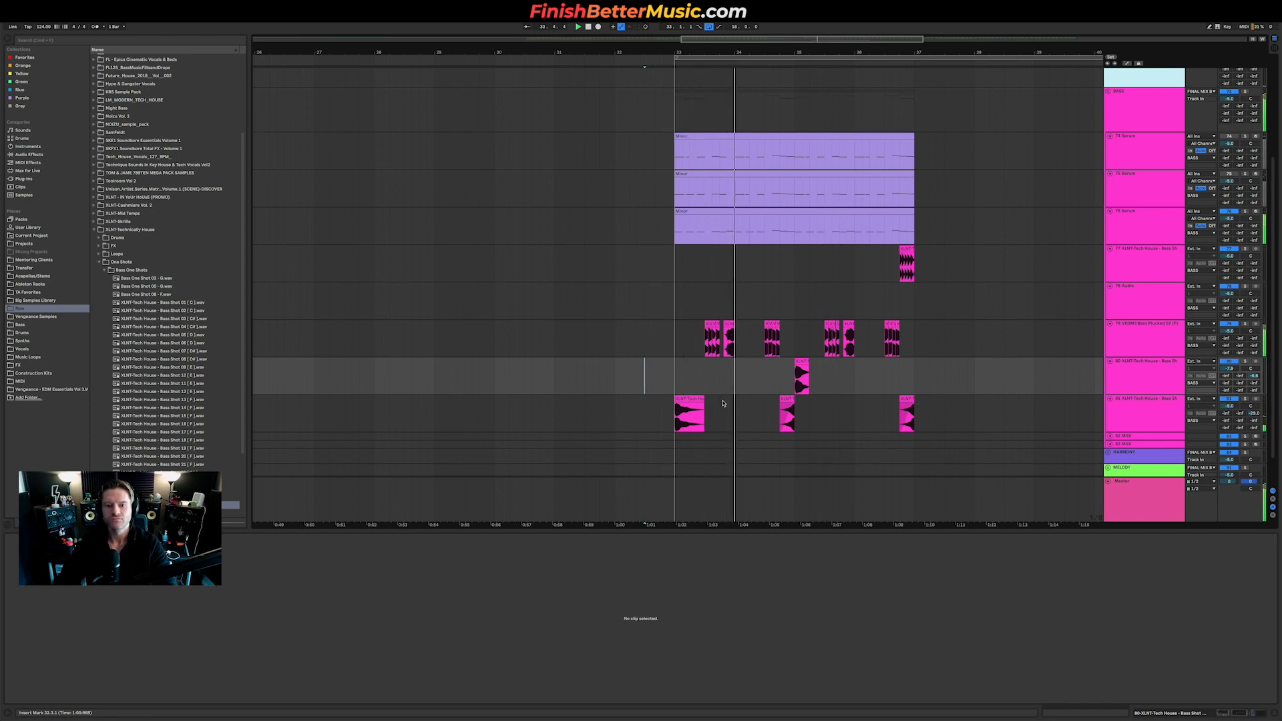
pyautogui.press('space')
pyautogui.press('space')
pyautogui.scroll(4, 734, 371)
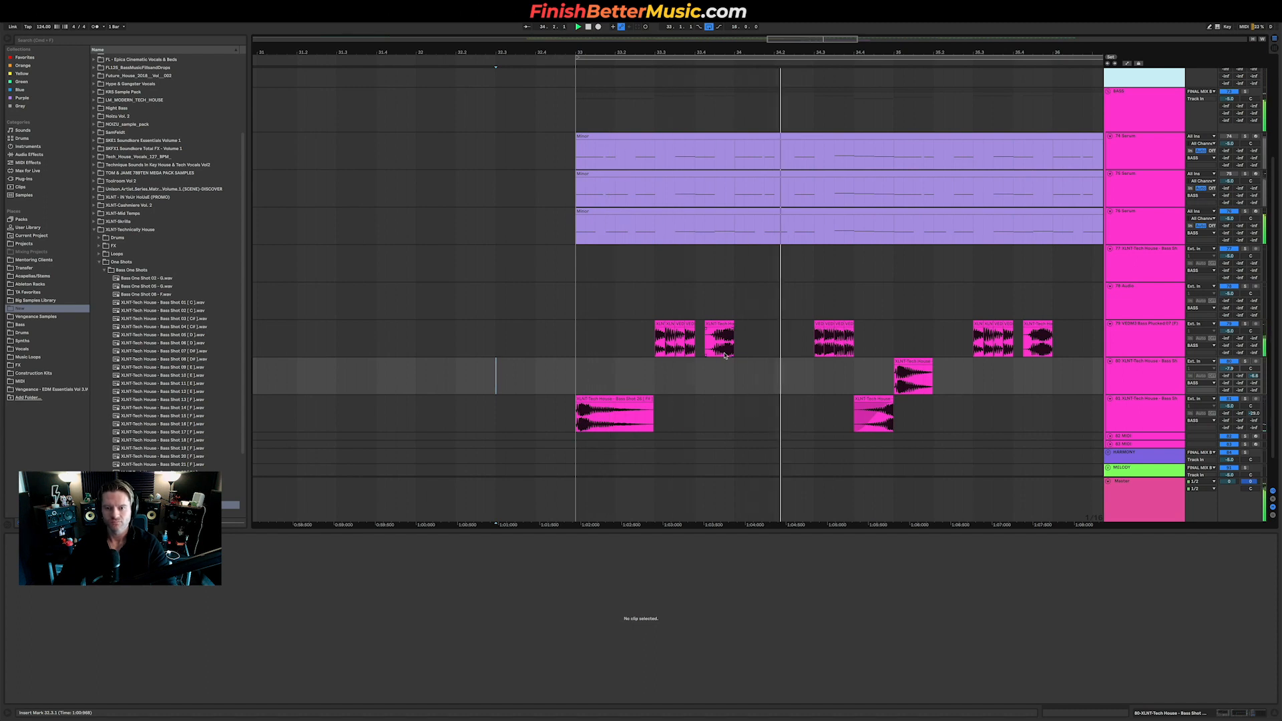
pyautogui.press('space')
pyautogui.press('space')
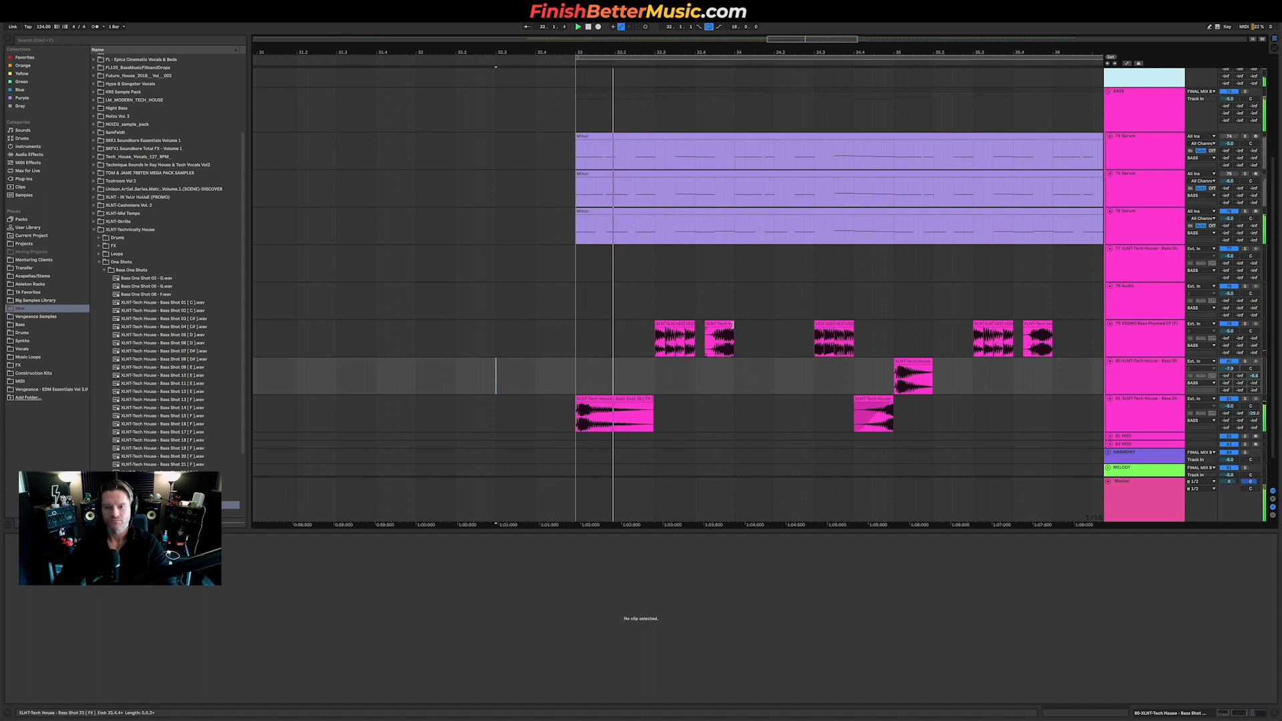
# Audition the samples in the Bass One Shots folder one after another and settle on Bass Shot 23 [ F# ].
pyautogui.click(179, 342)
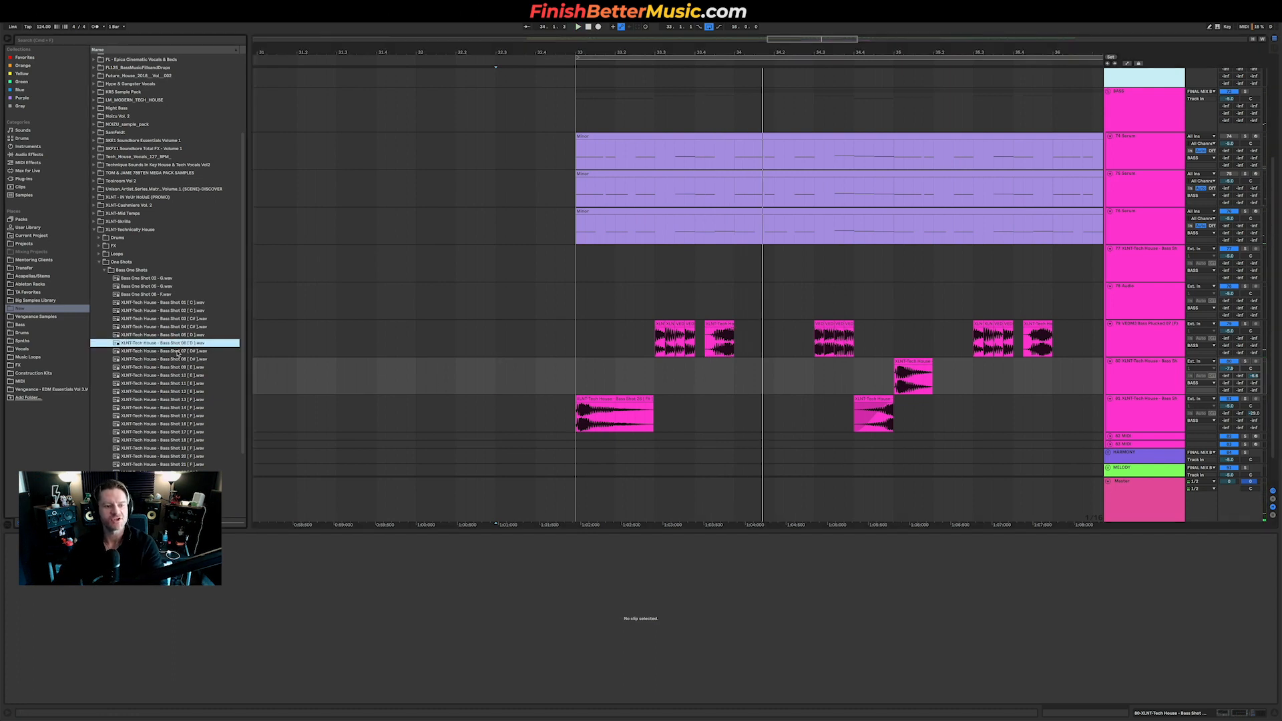
pyautogui.press('Down')
pyautogui.press('Down')
pyautogui.scroll(-4, 185, 370)
pyautogui.press('Down')
pyautogui.press('Down')
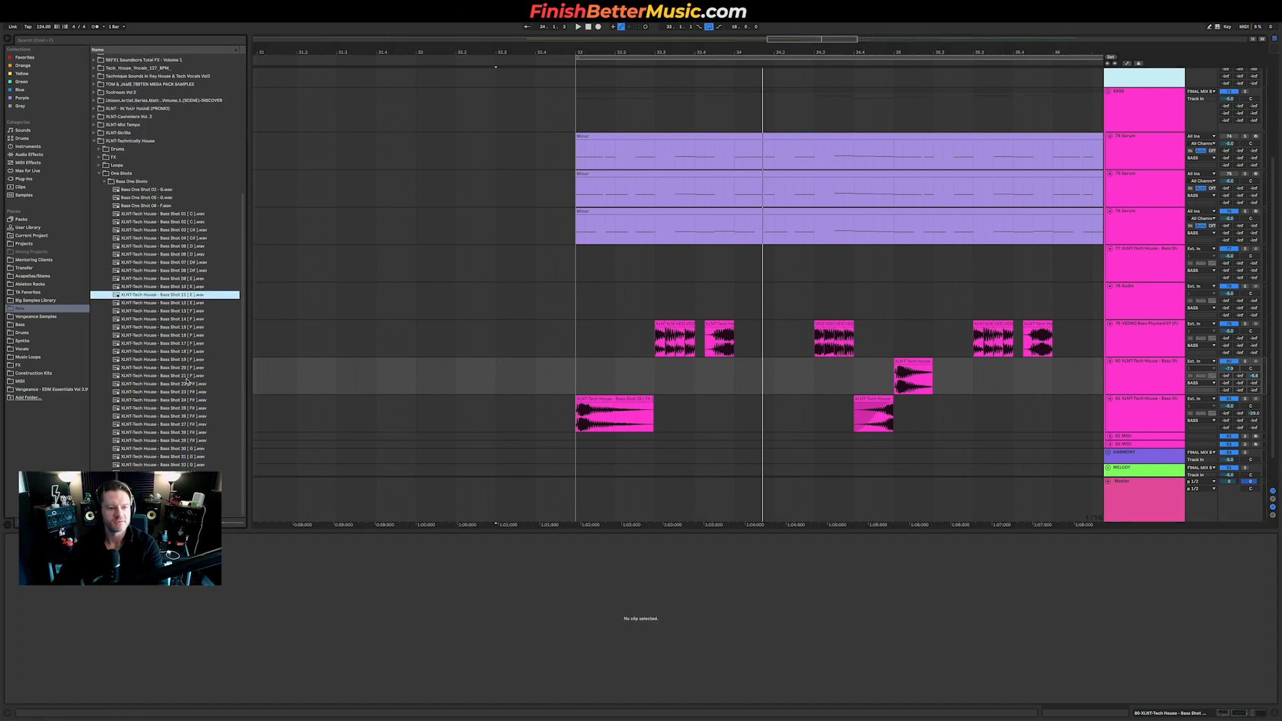
pyautogui.press('Down')
pyautogui.press('Down')
pyautogui.press('Down')
pyautogui.press('Down')
pyautogui.press('Down')
pyautogui.press('Down')
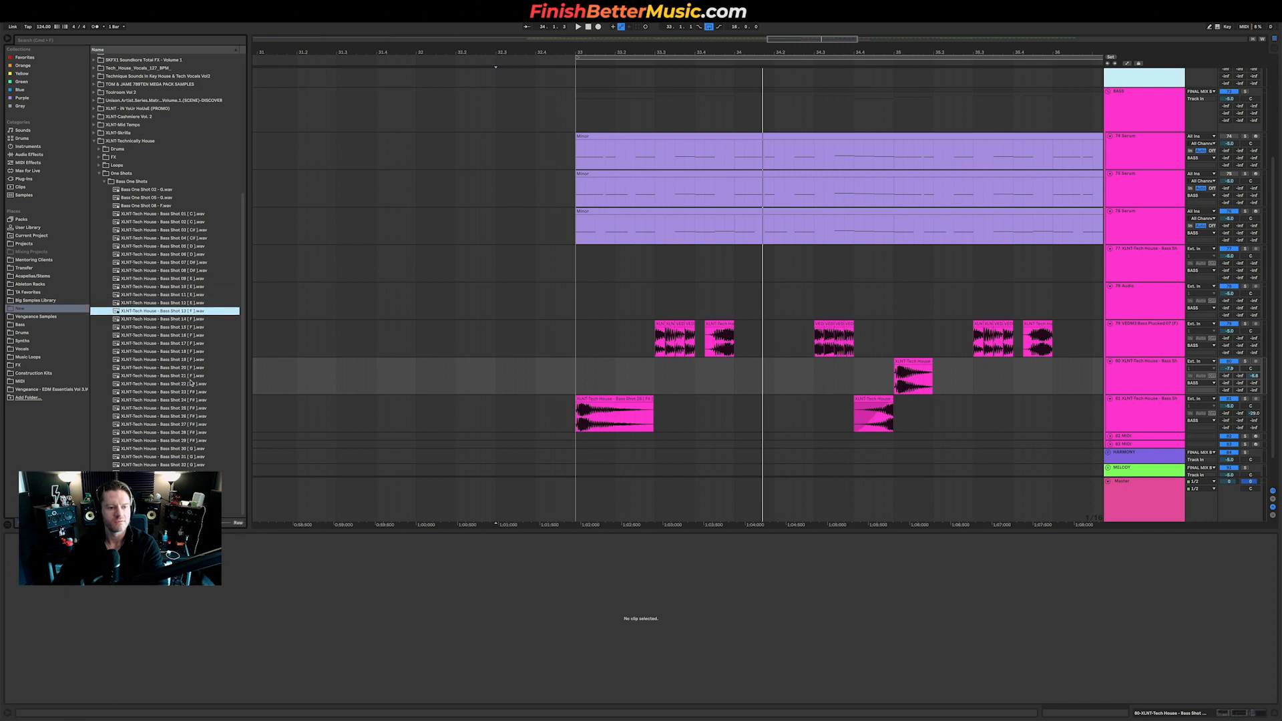
pyautogui.press('Down')
pyautogui.press('Down')
pyautogui.press('Down')
pyautogui.press('Down')
pyautogui.press('Down')
pyautogui.press('Down')
pyautogui.press('Down')
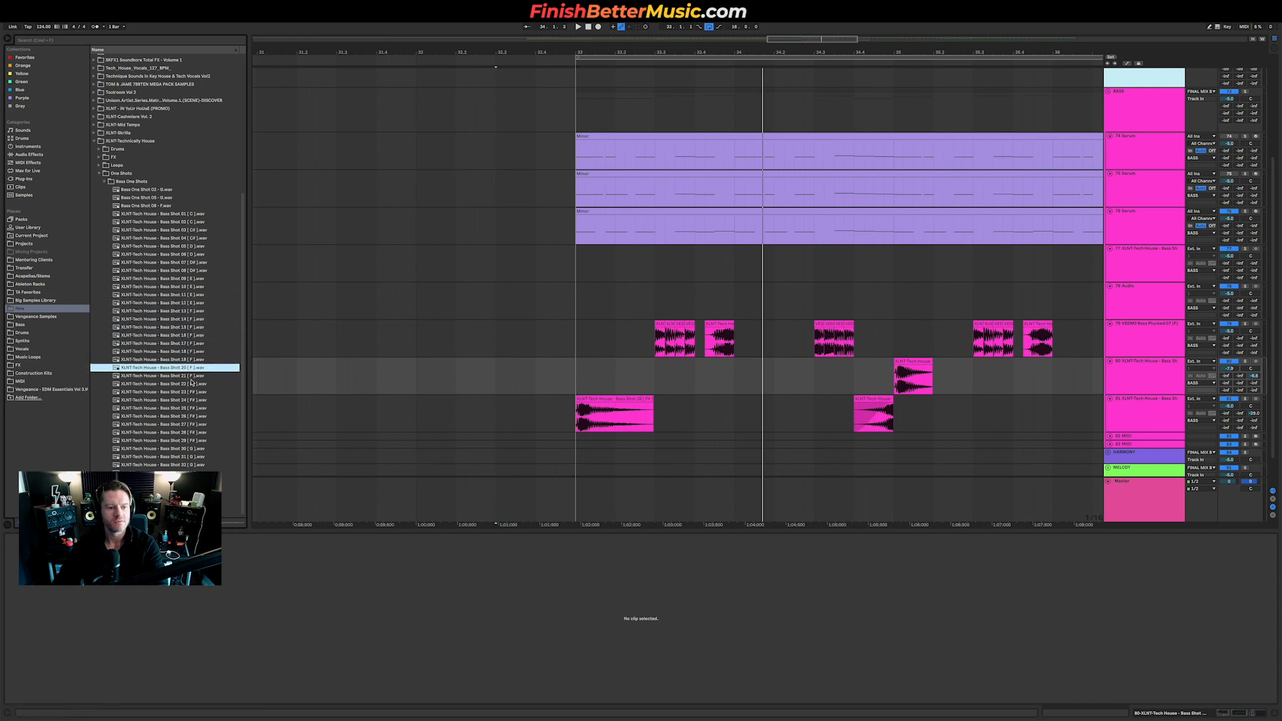
pyautogui.press('Up')
pyautogui.press('Down')
pyautogui.press('Down')
pyautogui.press('Down')
pyautogui.press('Up')
pyautogui.press('Up')
pyautogui.press('Up')
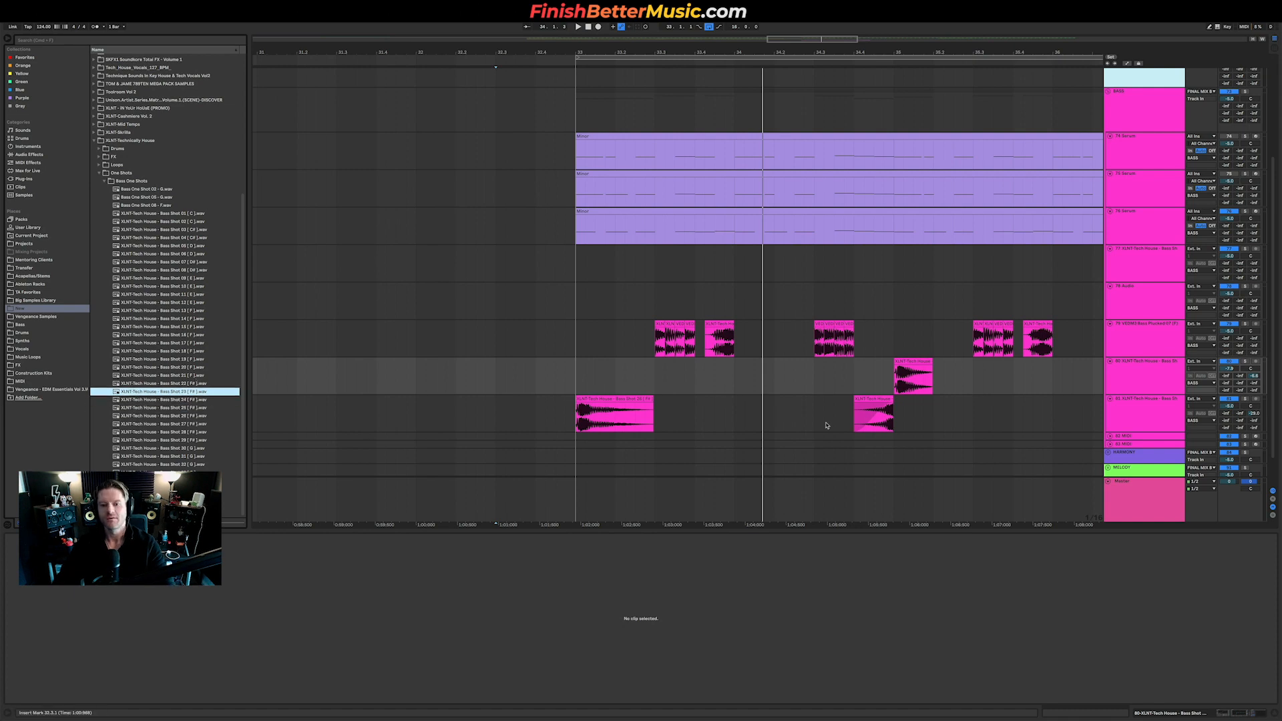
# Insert an audio track below the lowest Bass Shot track and place the Bass Shot 23 sample on it at bar 37.
pyautogui.click(1148, 417)
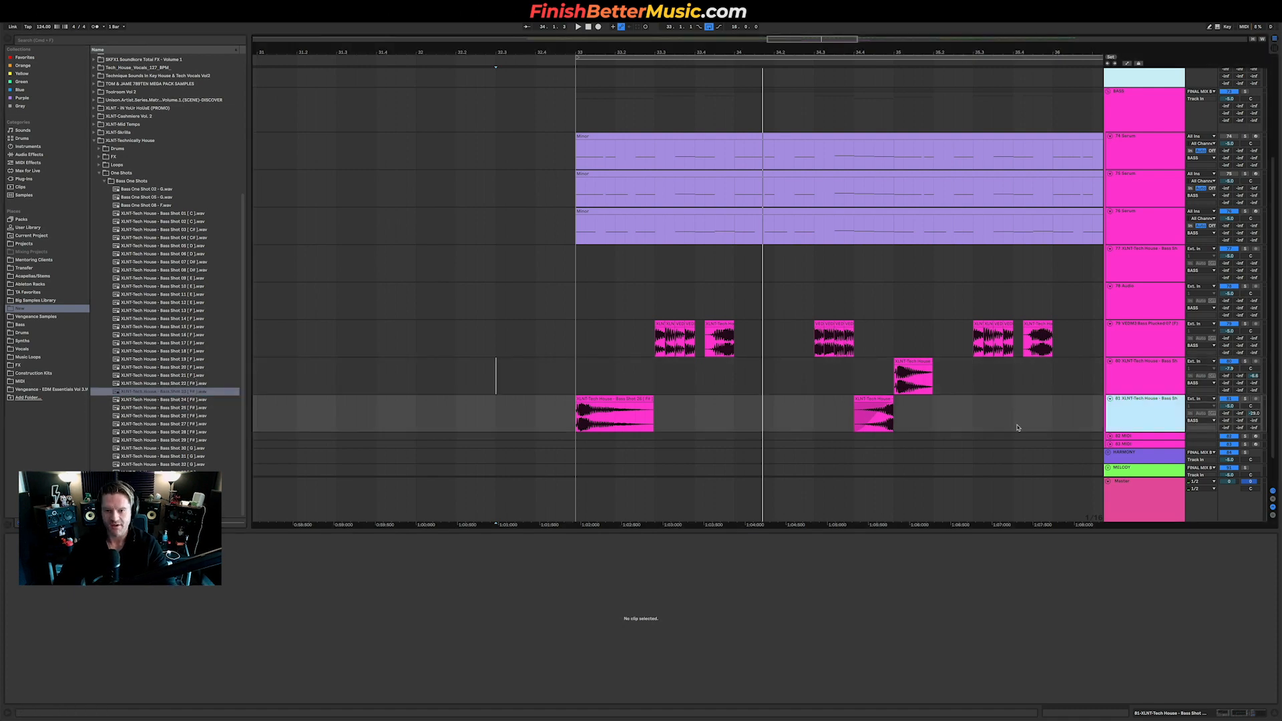
pyautogui.press('super+t')
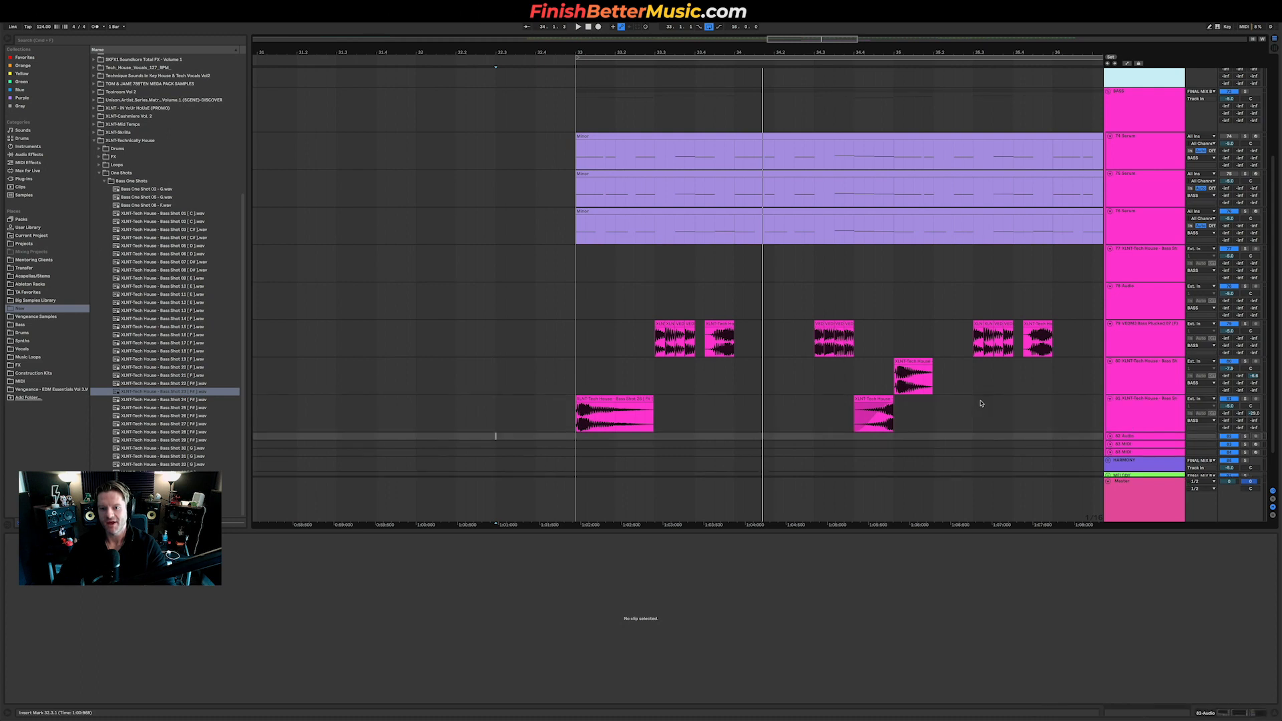
pyautogui.scroll(-5, 982, 404)
pyautogui.hscroll(3, 932, 359)
pyautogui.moveTo(974, 208); pyautogui.dragTo(950, 221)
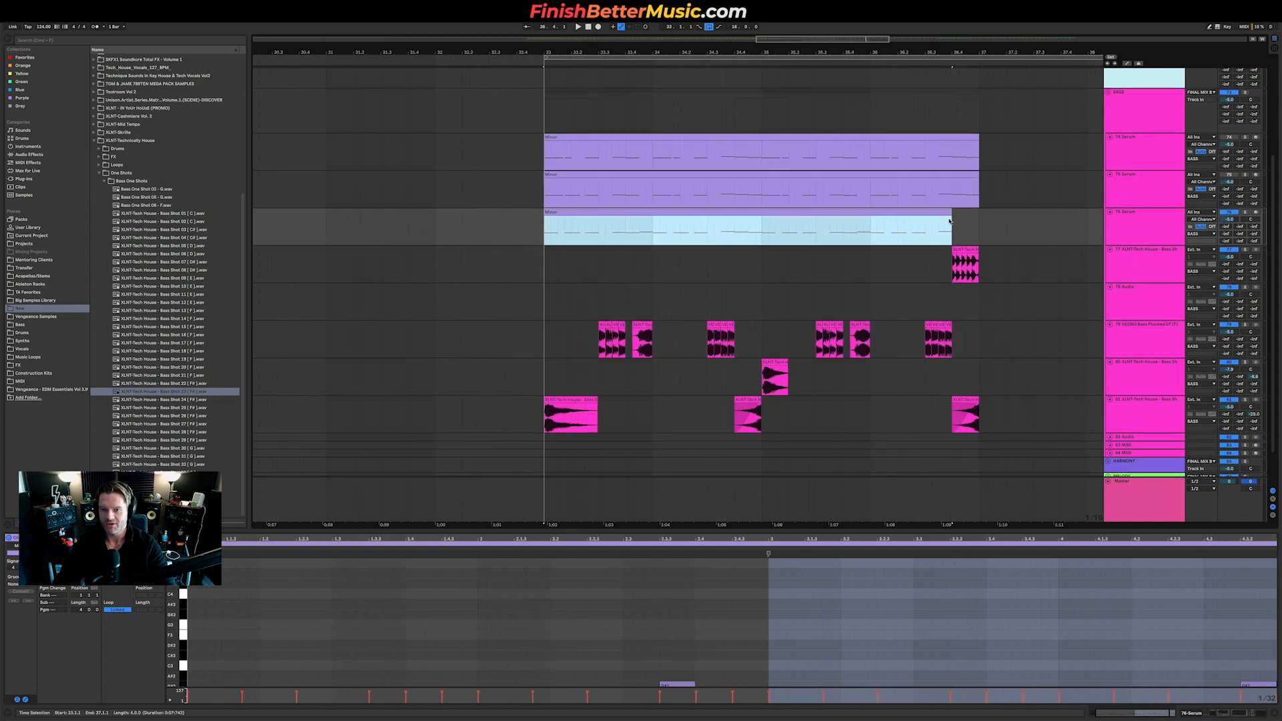
pyautogui.moveTo(177, 393); pyautogui.dragTo(976, 452)
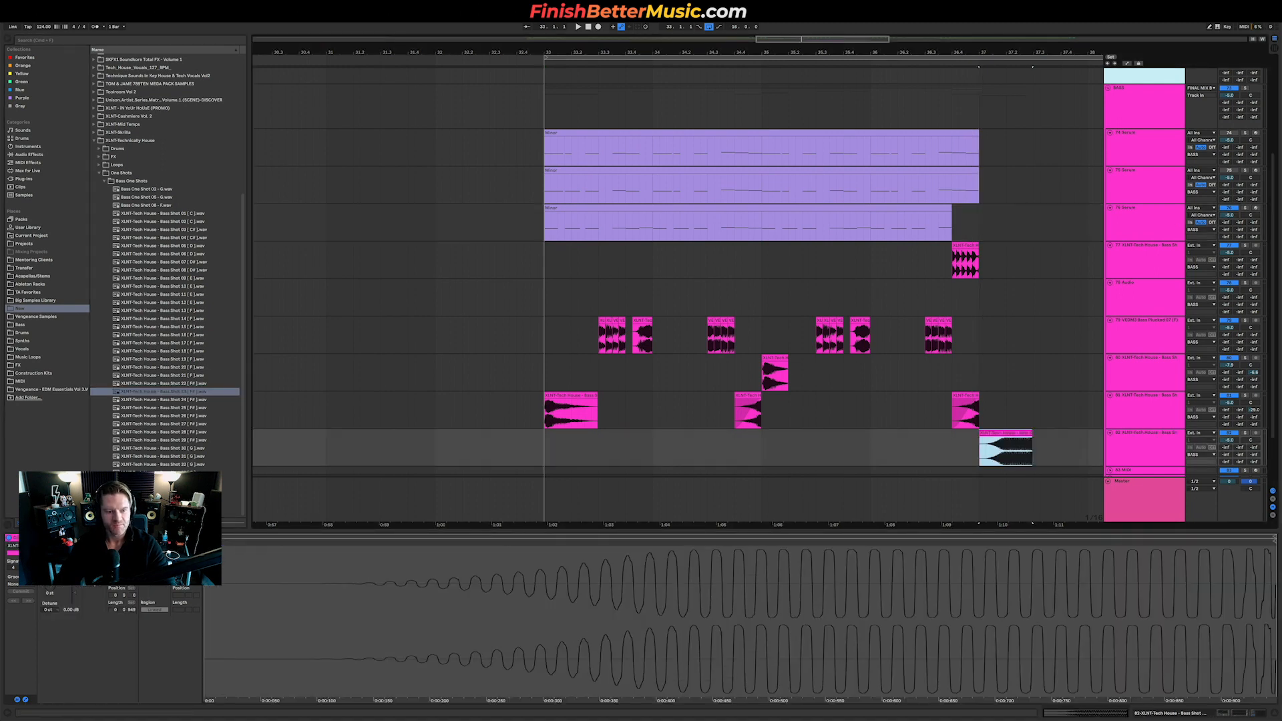
# Warp the new Bass Shot 23 clip at -1 st, fit it to the beat from 36.4.1 to 37.1.1 and play it back.
pyautogui.click(77, 588)
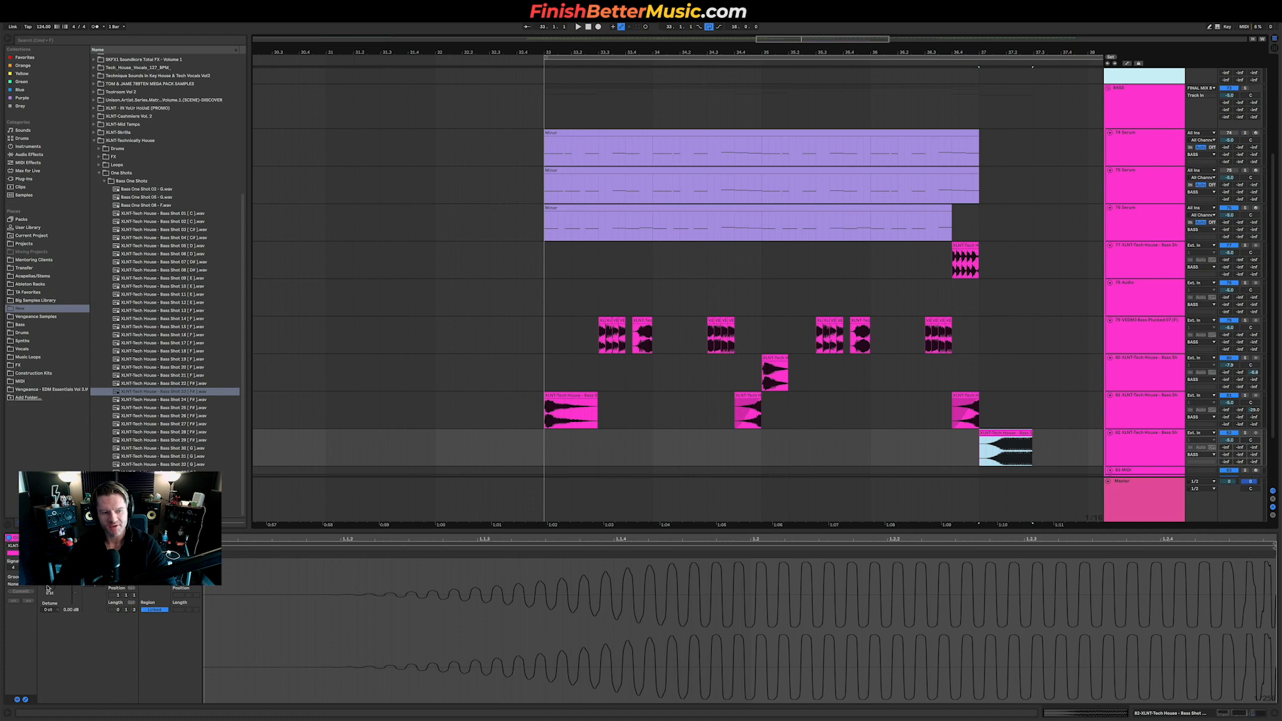
pyautogui.click(48, 590)
pyautogui.moveTo(1008, 449)
pyautogui.mouseDown()
pyautogui.moveTo(924, 447)
pyautogui.moveTo(1001, 434)
pyautogui.mouseUp()
pyautogui.scroll(5, 982, 434)
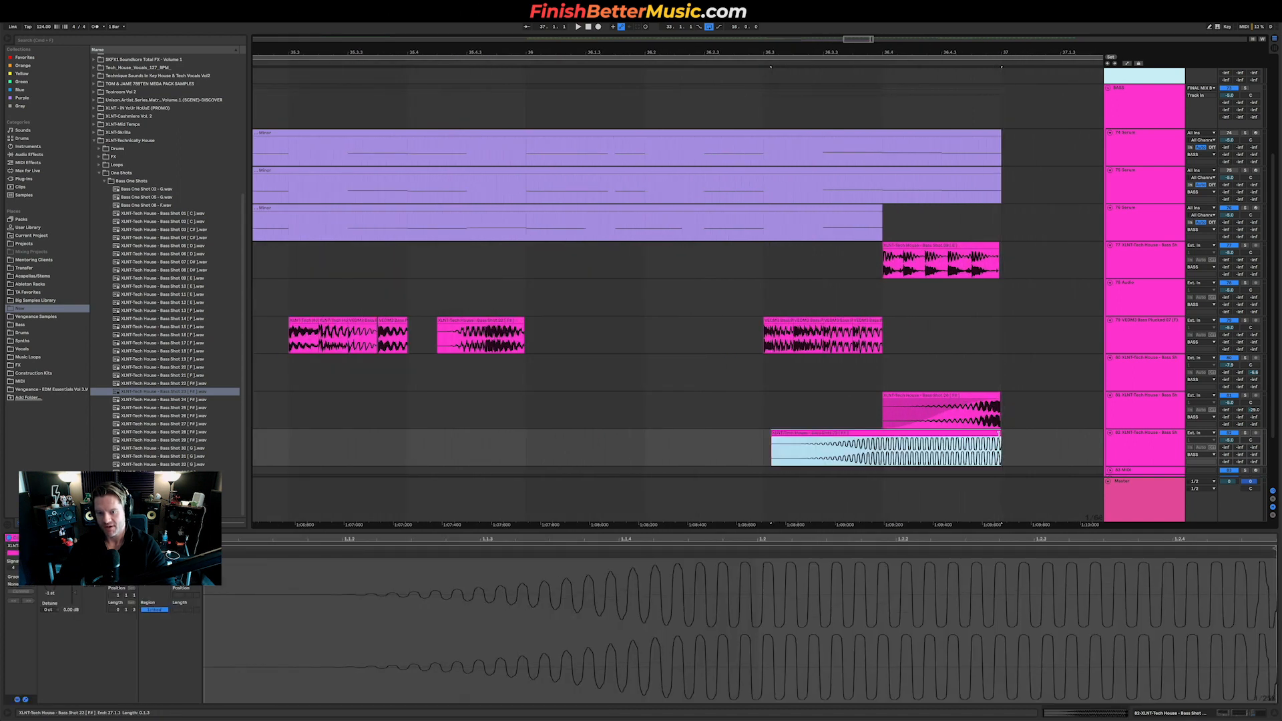
pyautogui.click(998, 440)
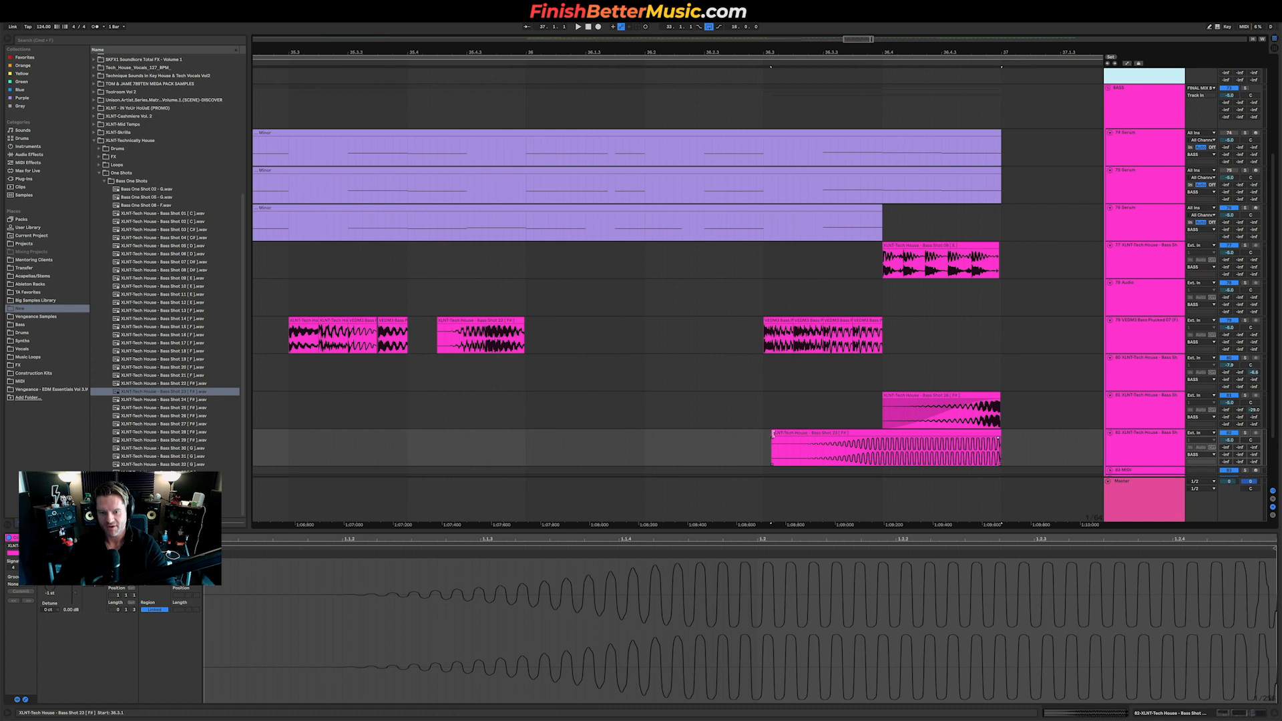
pyautogui.moveTo(772, 438); pyautogui.dragTo(883, 441)
pyautogui.press('space')
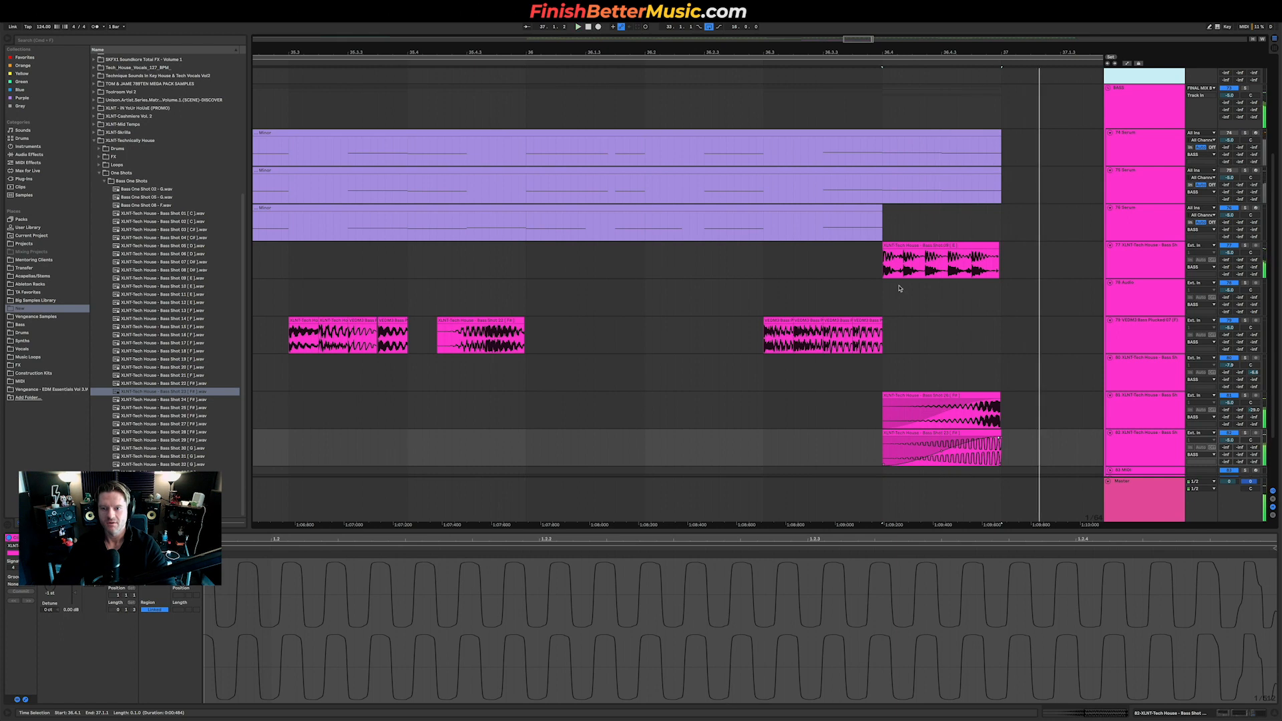
# Move the Bass Shot clip below the Serum tracks from beat 36.4 to 36.3 and listen to it.
pyautogui.moveTo(925, 255); pyautogui.dragTo(801, 252)
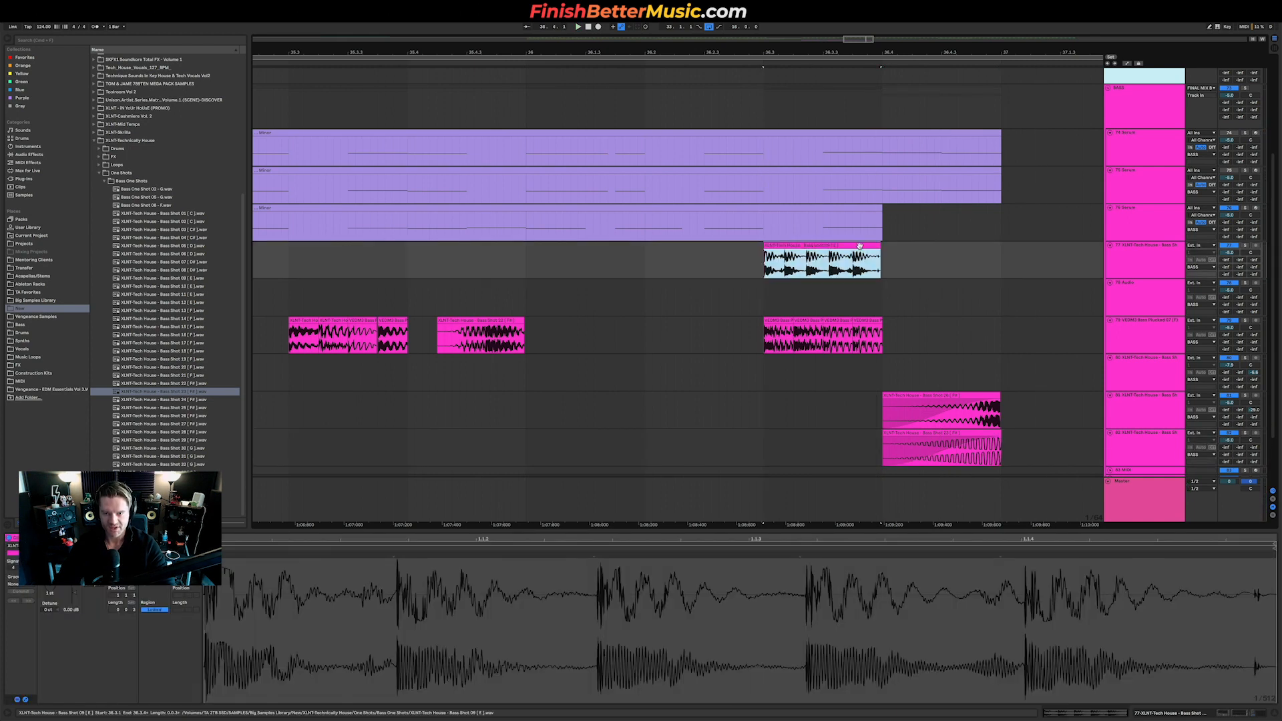
pyautogui.click(1268, 626)
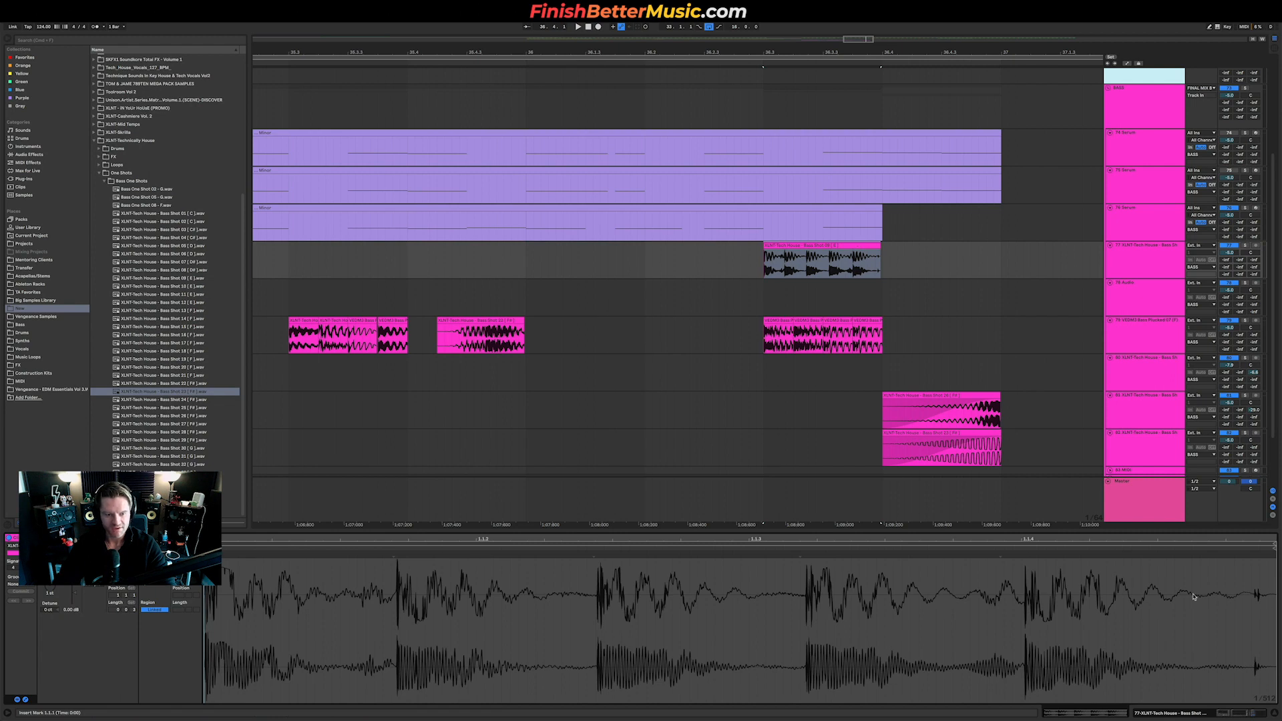
pyautogui.press('space')
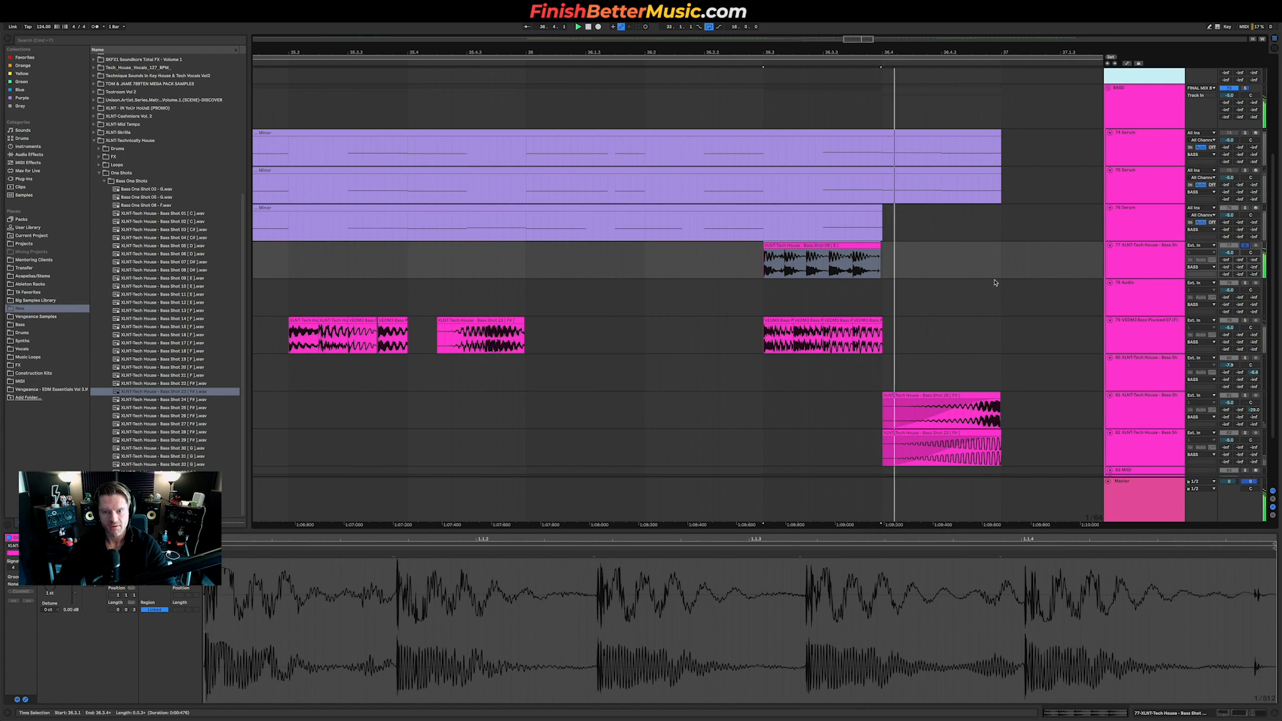
# Reset the warping of the Bass Shot clip at beat 36.3 and extend it to end exactly at 36.4.1.
pyautogui.click(876, 244)
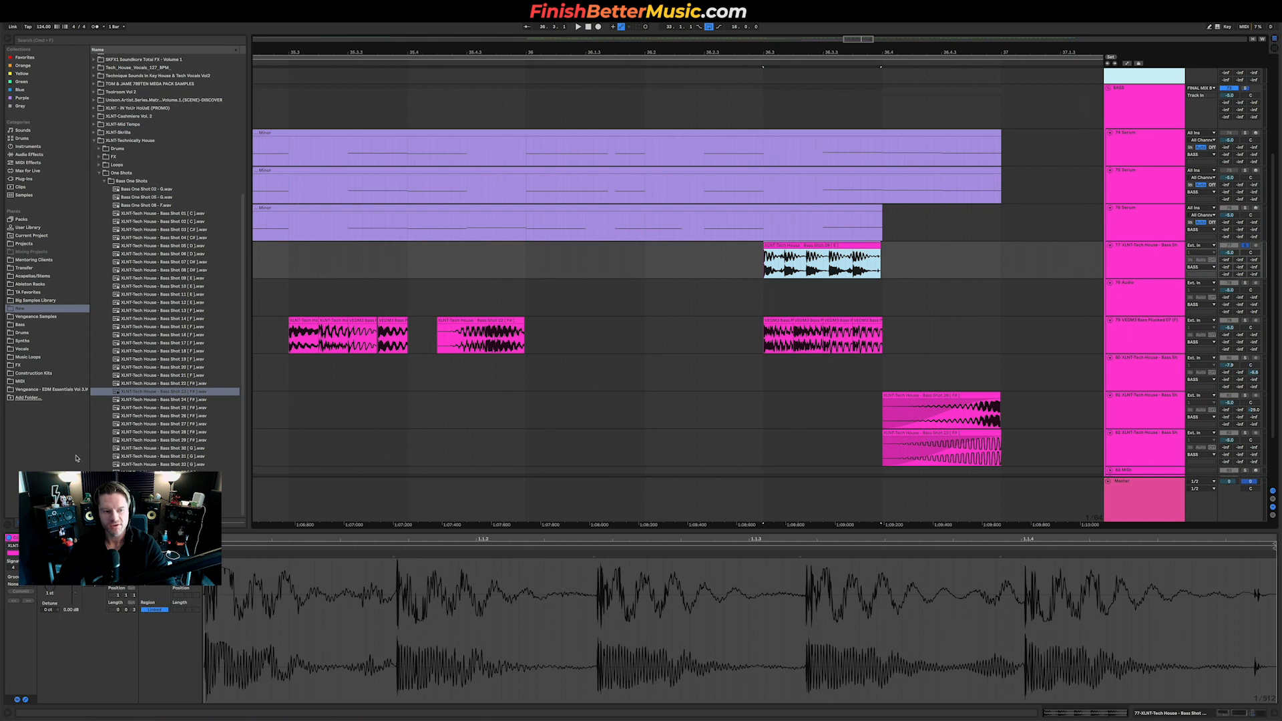
pyautogui.click(54, 573)
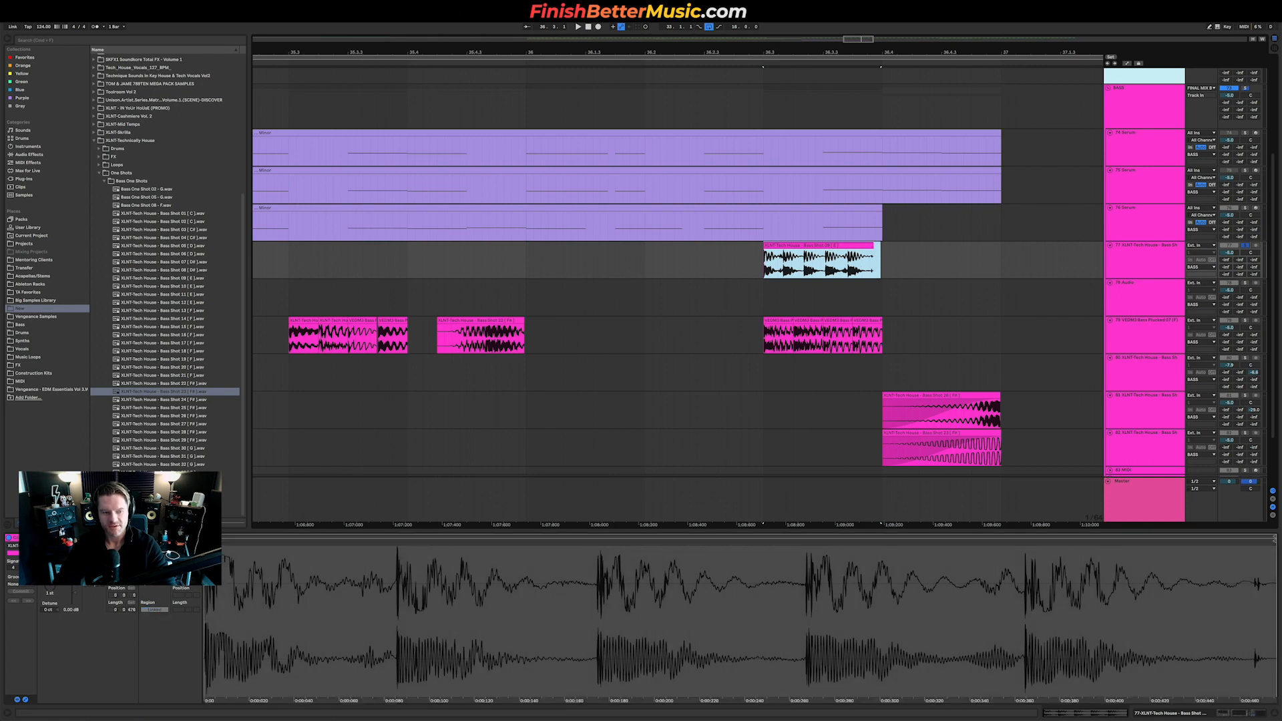
pyautogui.click(54, 573)
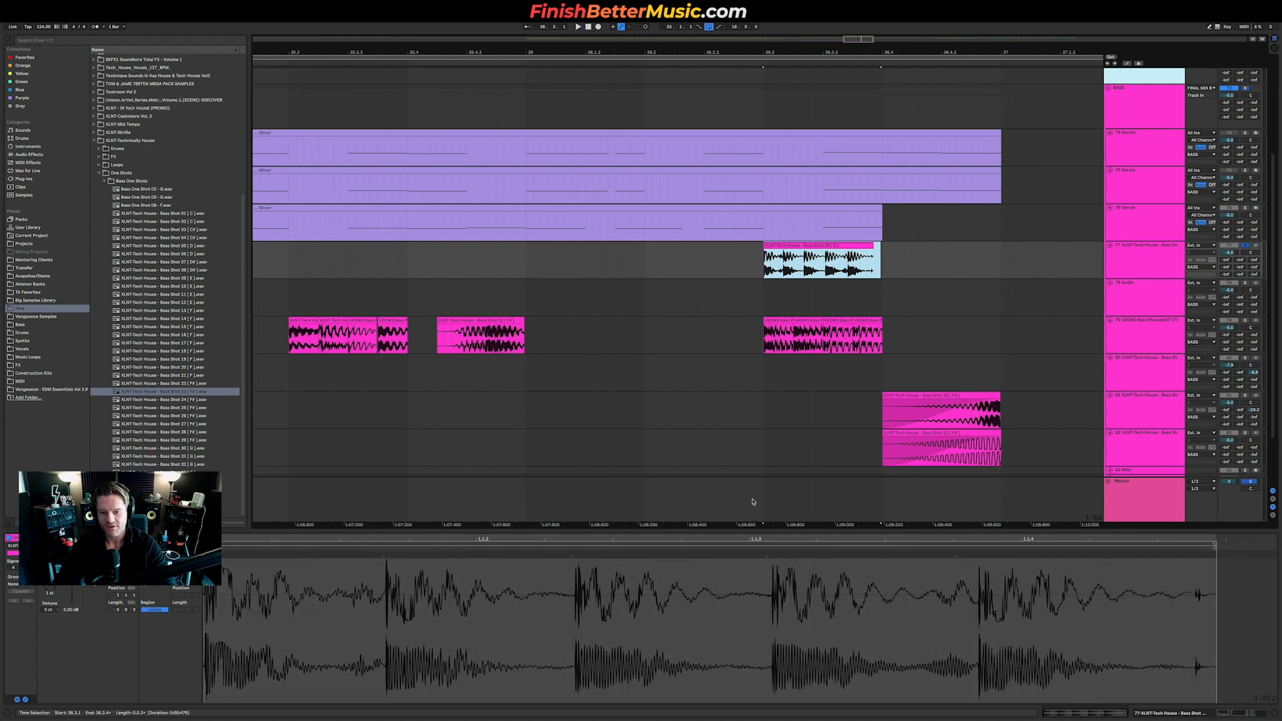
pyautogui.moveTo(1215, 554); pyautogui.dragTo(1122, 555)
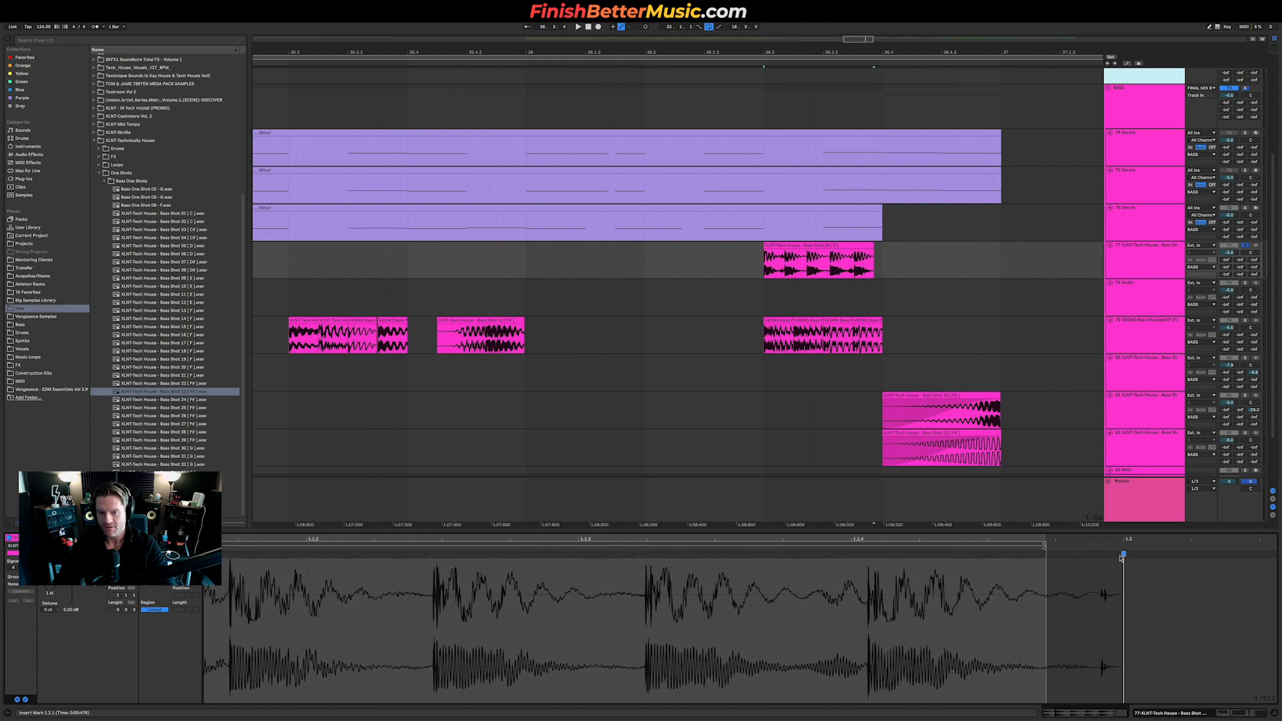
pyautogui.moveTo(871, 246); pyautogui.dragTo(886, 247)
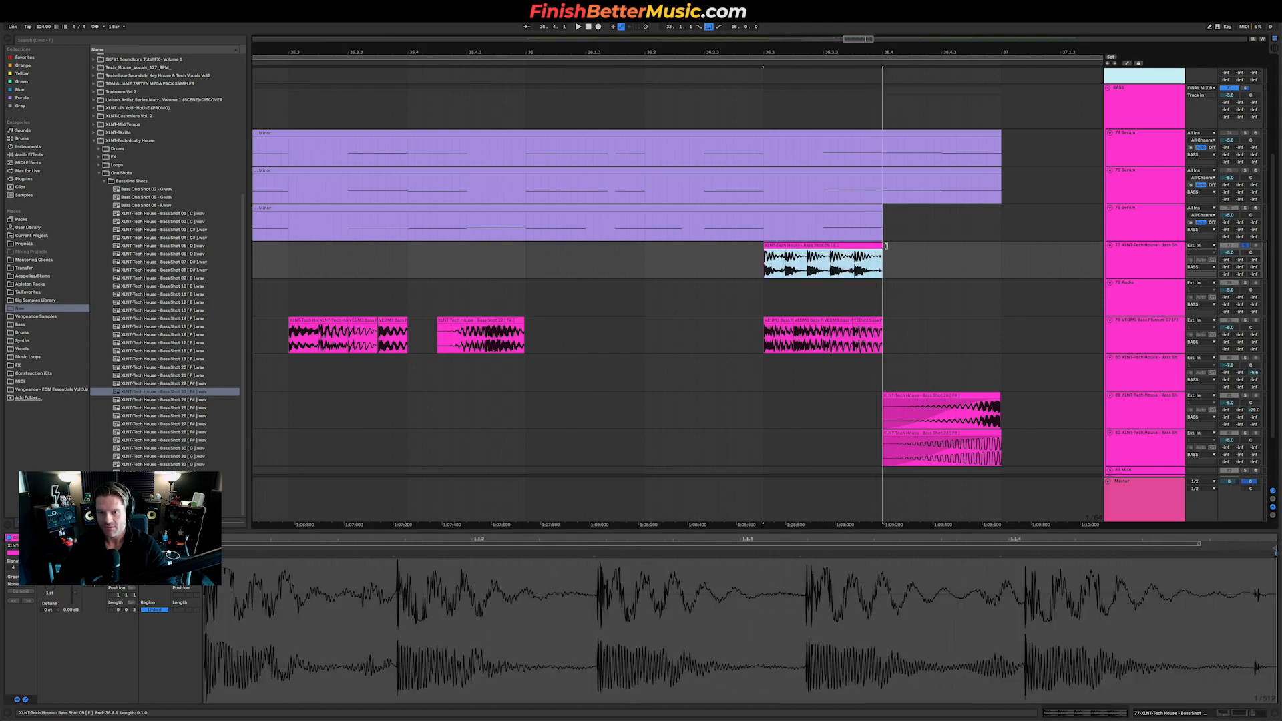
# Duplicate the adjusted Bass Shot clip onto beat 36.4 and play both copies with the track's solo turned off.
pyautogui.press('super+d')
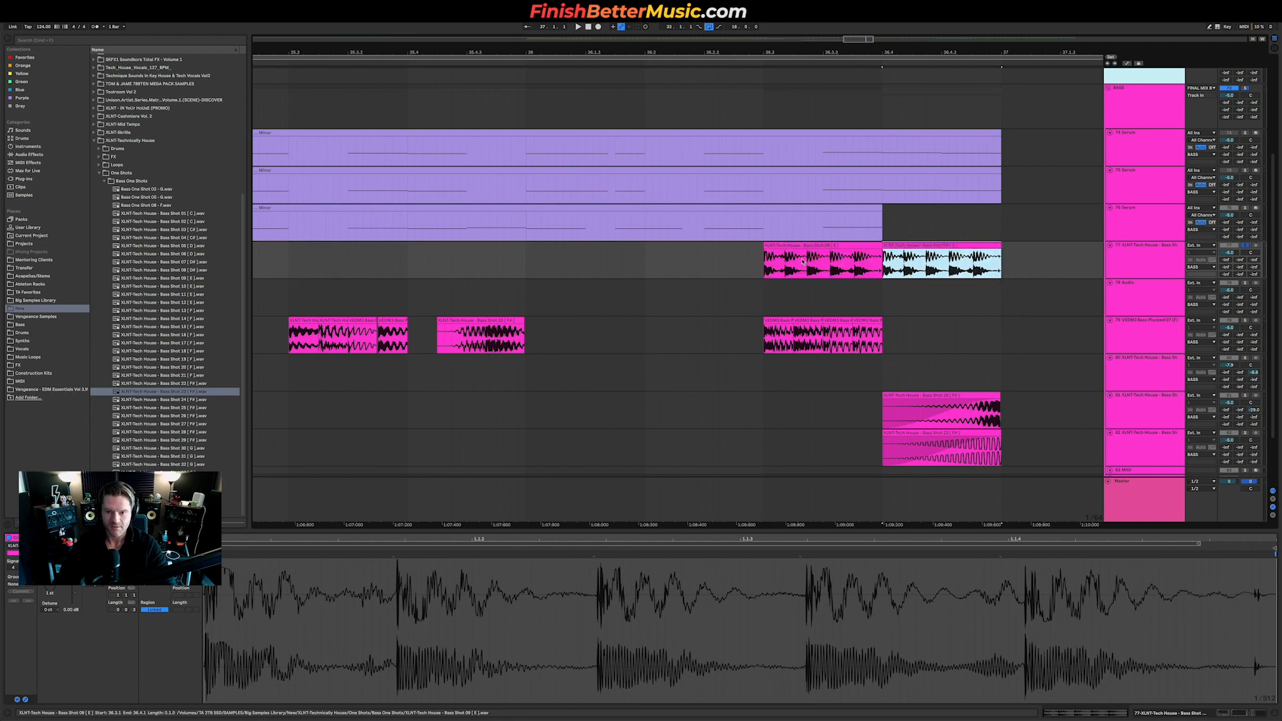
pyautogui.click(770, 269)
pyautogui.press('space')
pyautogui.press('space')
pyautogui.click(1245, 245)
pyautogui.press('space')
pyautogui.click(784, 255)
pyautogui.press('space')
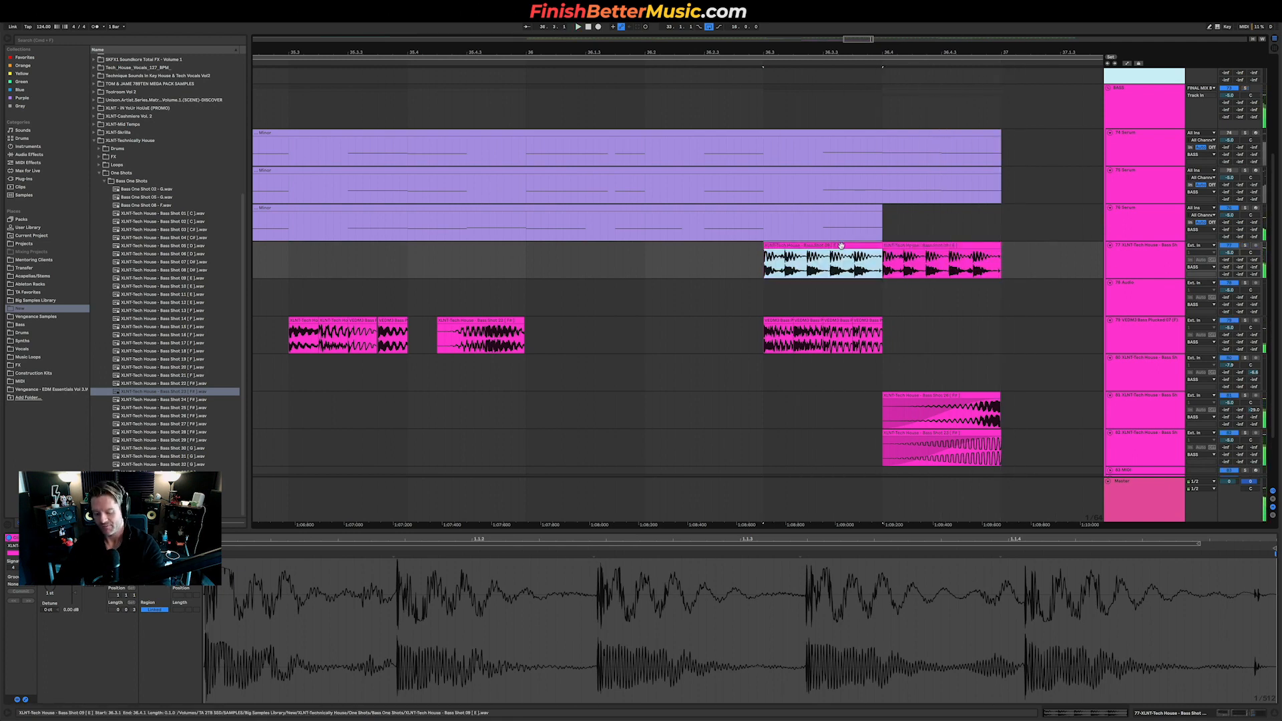
# Delete the first Bass Shot copy at beat 36.3 and play back the end of the phrase.
pyautogui.press('Delete')
pyautogui.click(784, 256)
pyautogui.press('space')
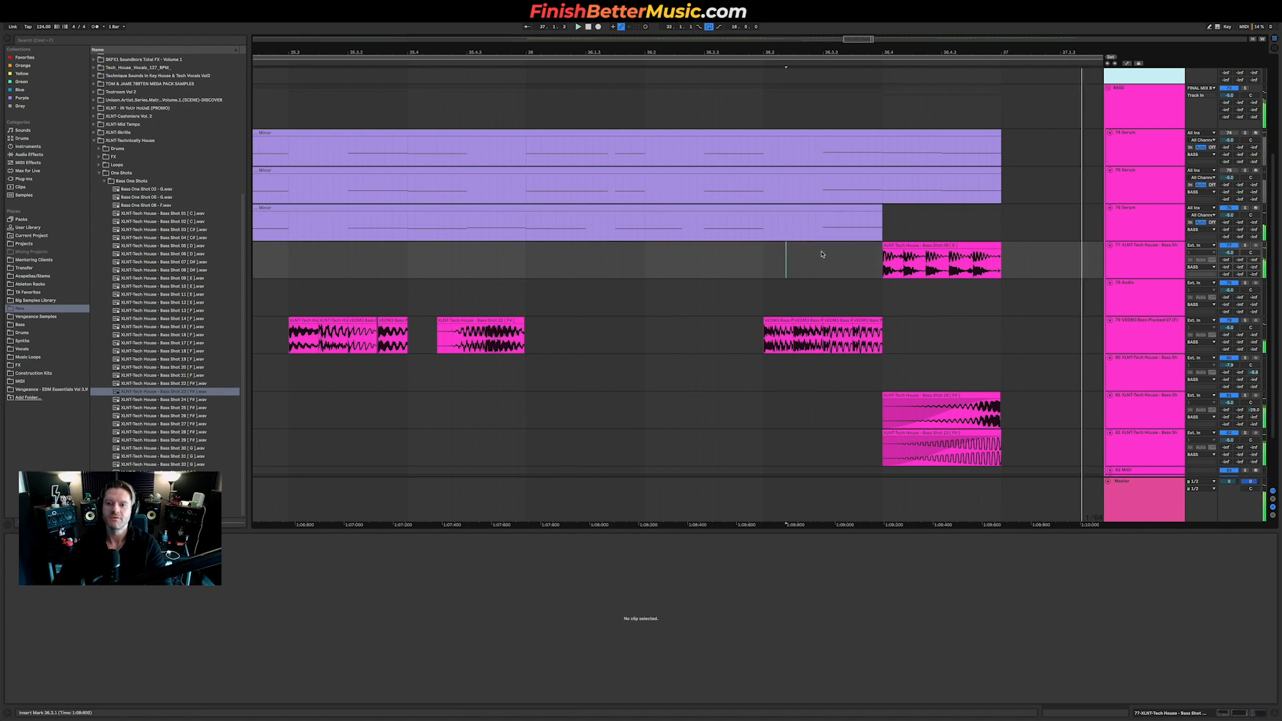
# Open the Brass one-shots folder and audition its samples, settling on Brass 02 - [ A ].
pyautogui.scroll(-5, 808, 251)
pyautogui.scroll(-1, 807, 251)
pyautogui.click(144, 457)
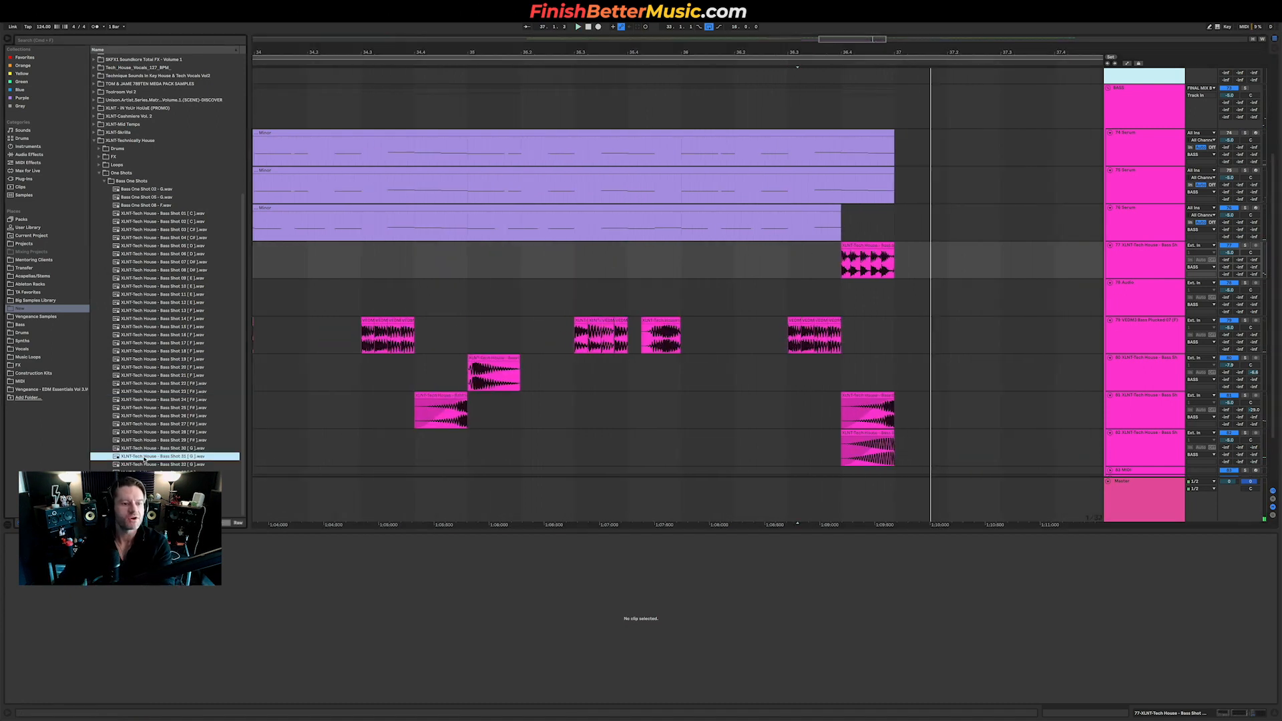
pyautogui.click(147, 488)
pyautogui.click(179, 456)
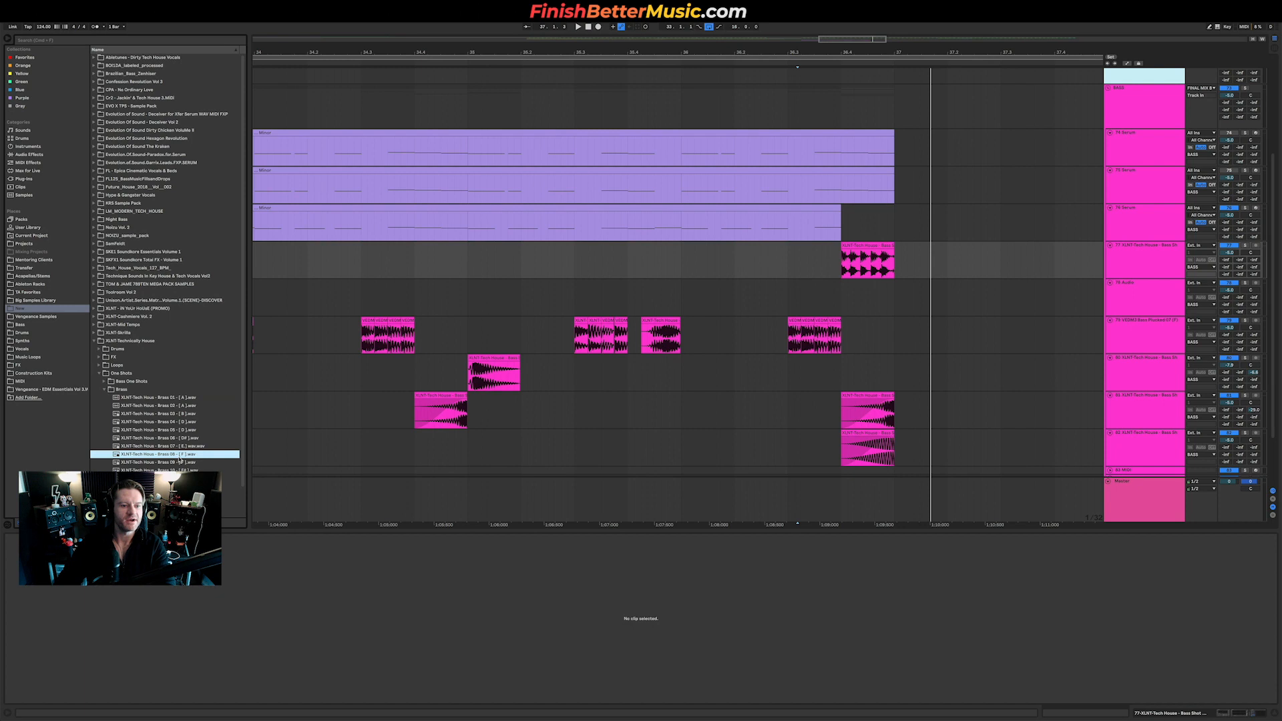
pyautogui.scroll(-1, 177, 417)
pyautogui.press('Up')
pyautogui.press('Up')
pyautogui.press('Up')
pyautogui.press('Up')
pyautogui.press('Up')
pyautogui.press('Up')
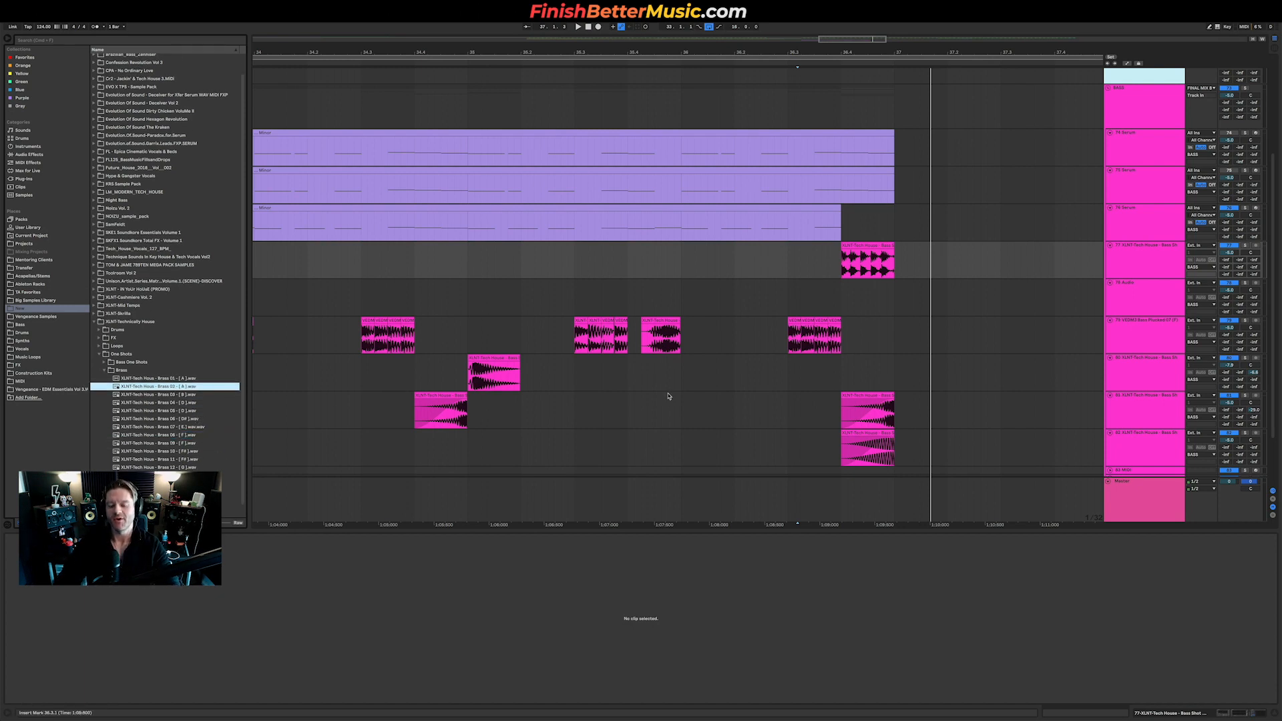
# Insert three audio tracks below the lowest Bass Shot track.
pyautogui.press('-')
pyautogui.scroll(-4, 667, 400)
pyautogui.click(1160, 377)
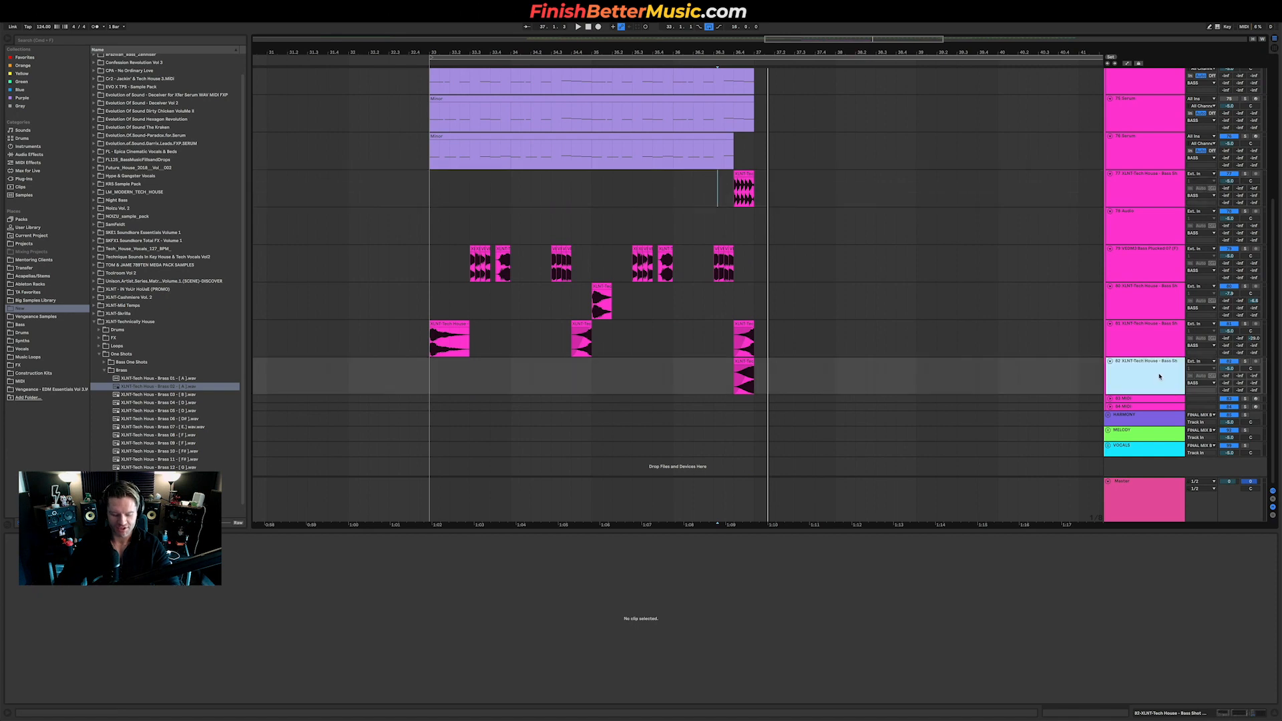
pyautogui.press('super+t')
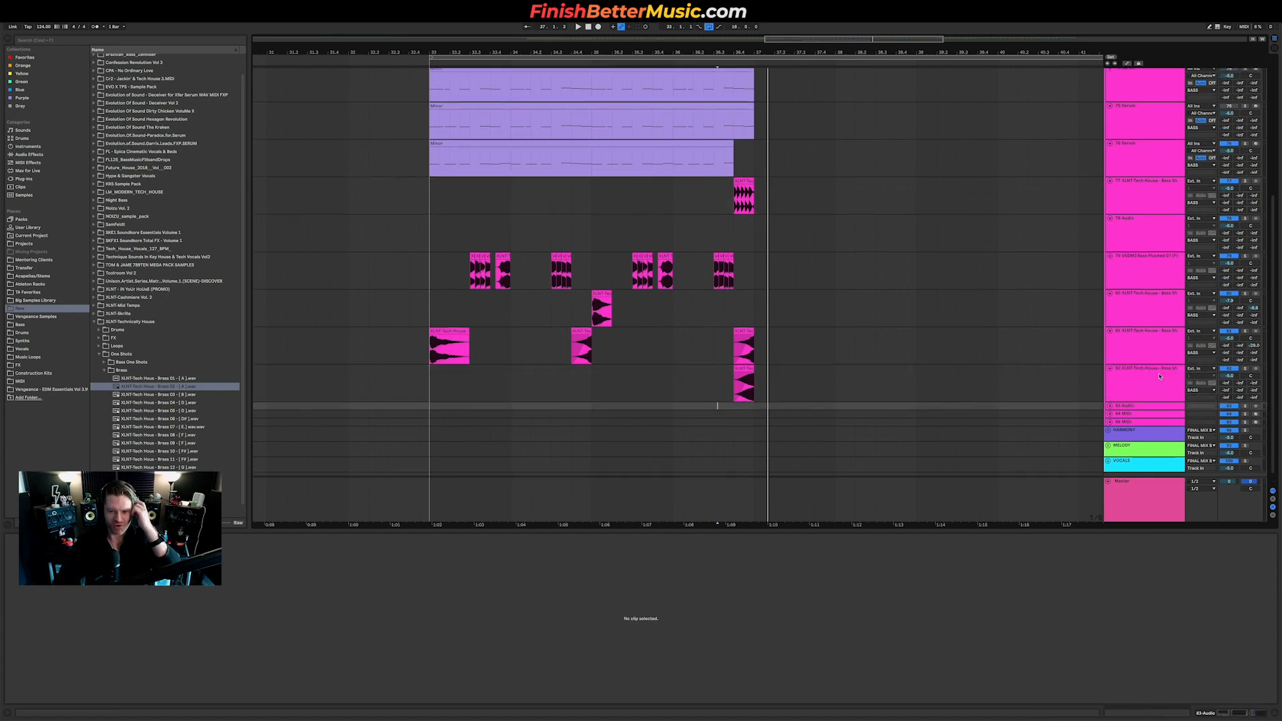
pyautogui.press('super+t')
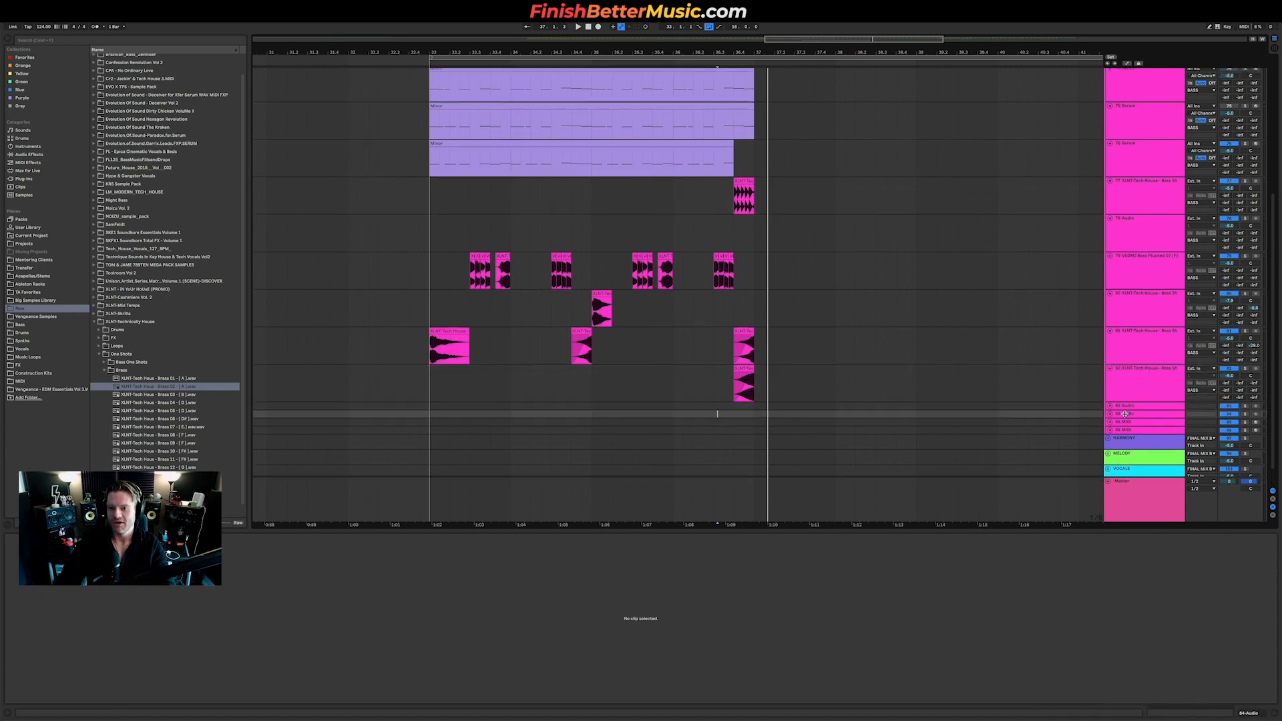
pyautogui.press('super+t')
# Place the Brass 02 sample on the first new audio track, play it back and align its start to bar 36.
pyautogui.click(1111, 406)
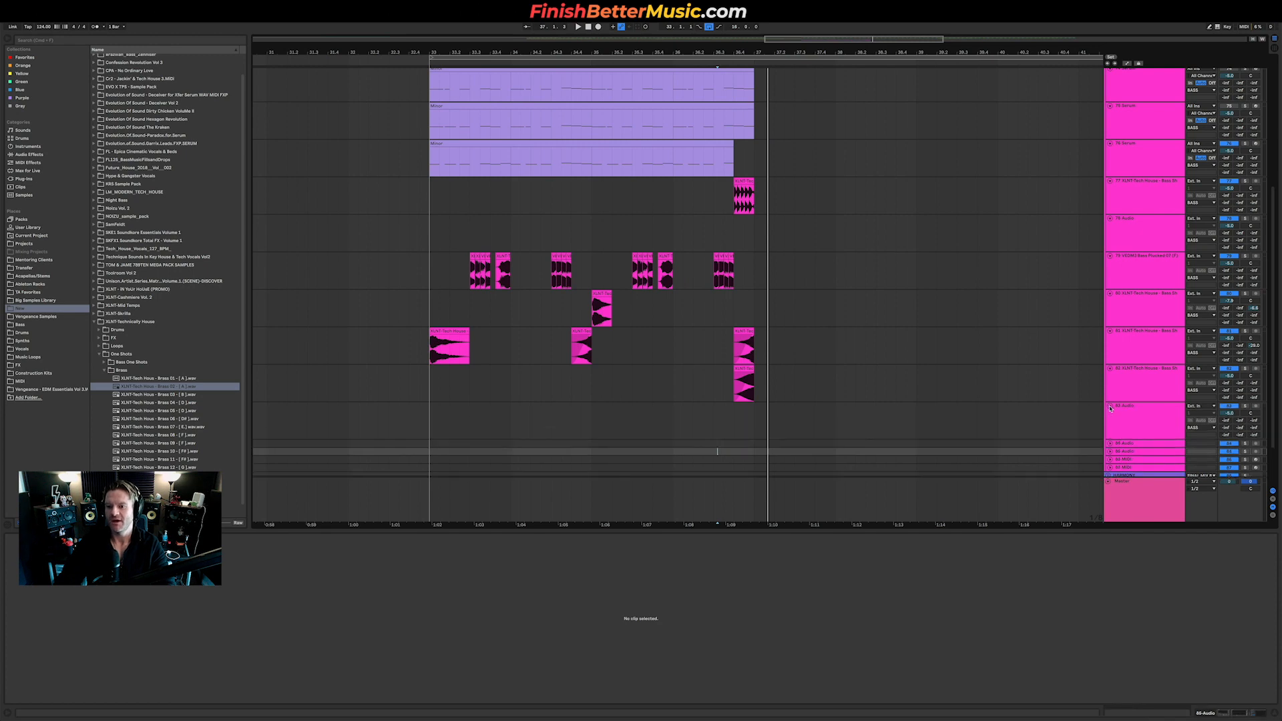
pyautogui.moveTo(159, 386); pyautogui.dragTo(686, 408)
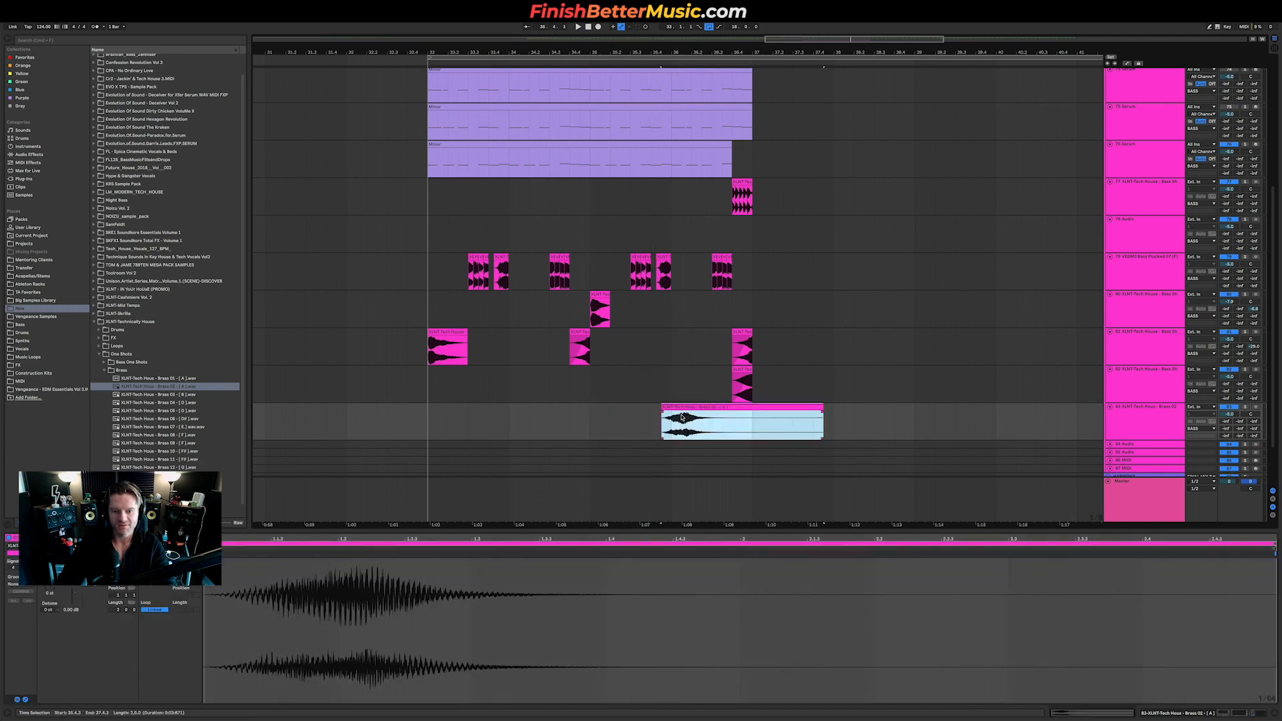
pyautogui.scroll(5, 686, 408)
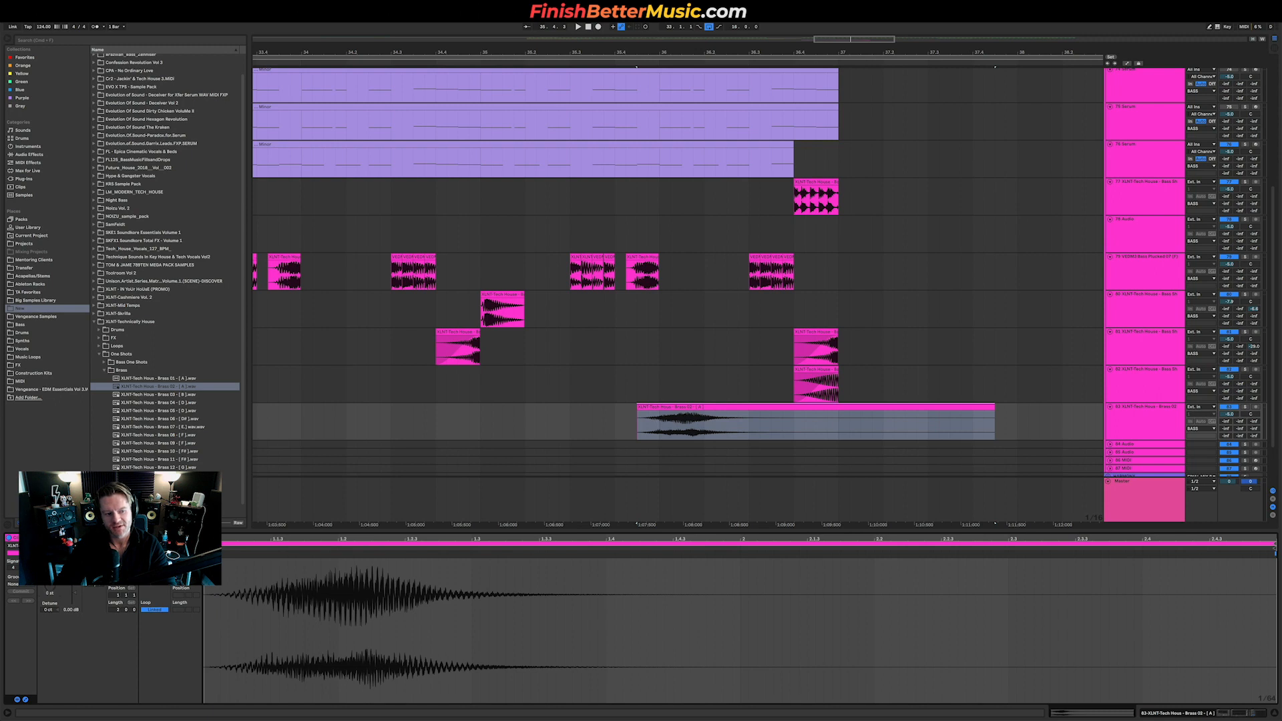
pyautogui.press('space')
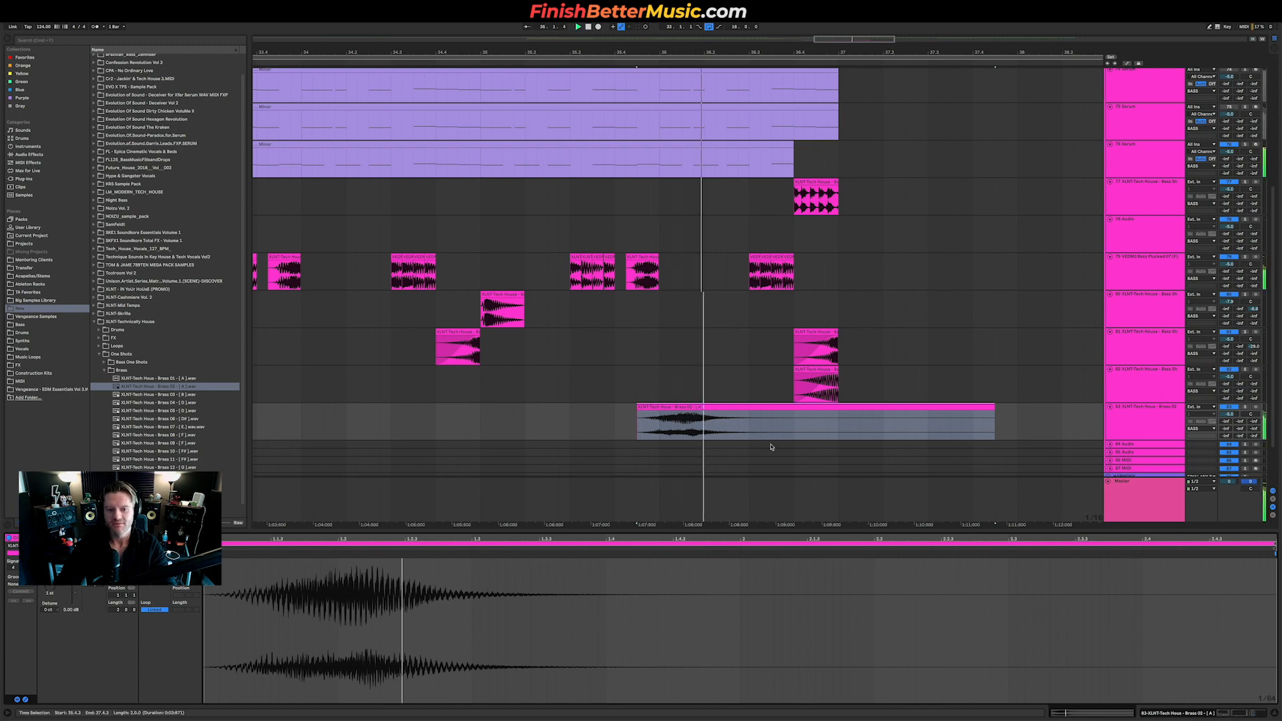
pyautogui.click(714, 417)
pyautogui.moveTo(723, 406); pyautogui.dragTo(729, 412)
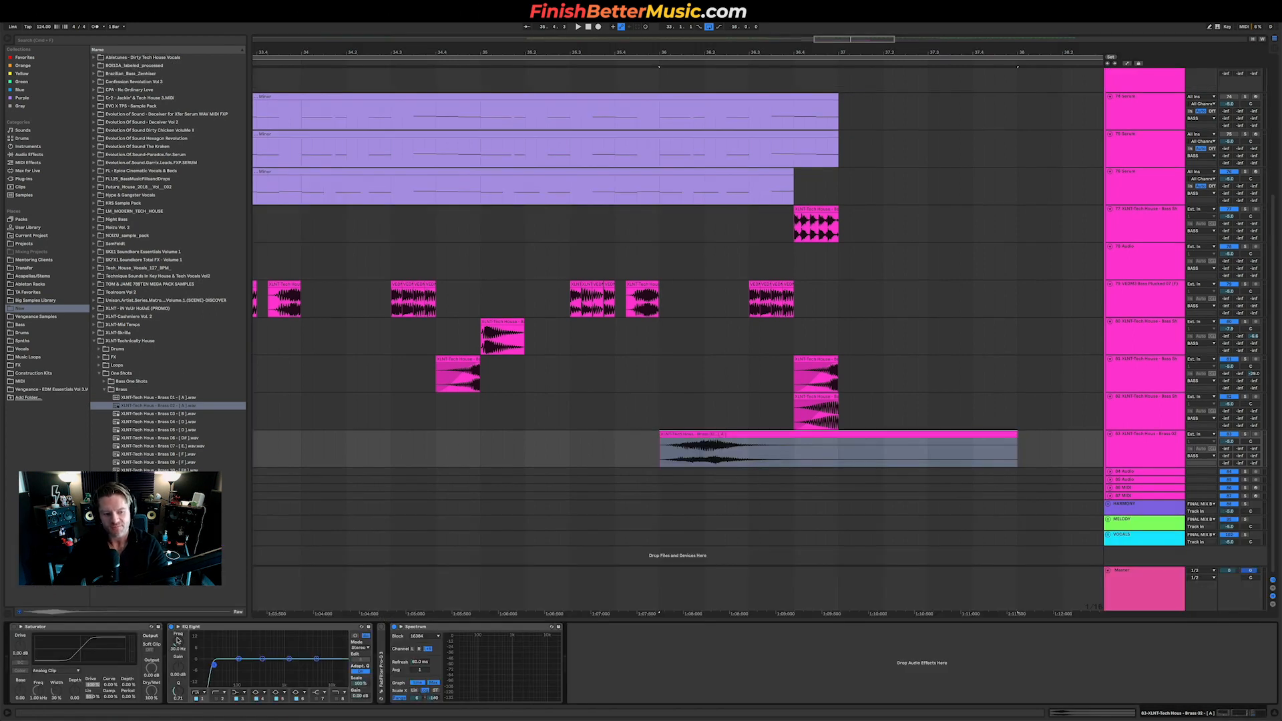
# Raise the brass track's EQ Eight low-cut frequency to 100 Hz, and shorten the brass clip to end at bar 37 during playback.
pyautogui.moveTo(177, 640); pyautogui.dragTo(178, 635)
pyautogui.press('space')
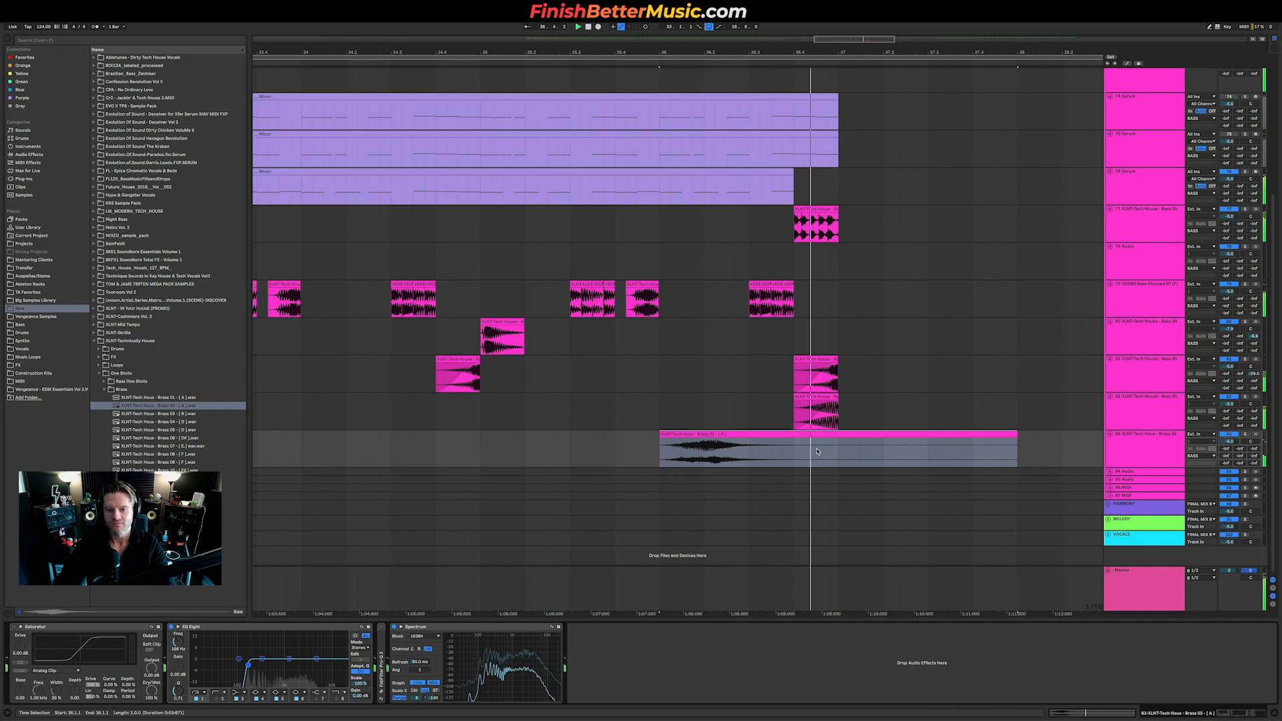
pyautogui.scroll(-5, 818, 451)
pyautogui.moveTo(886, 435); pyautogui.dragTo(823, 436)
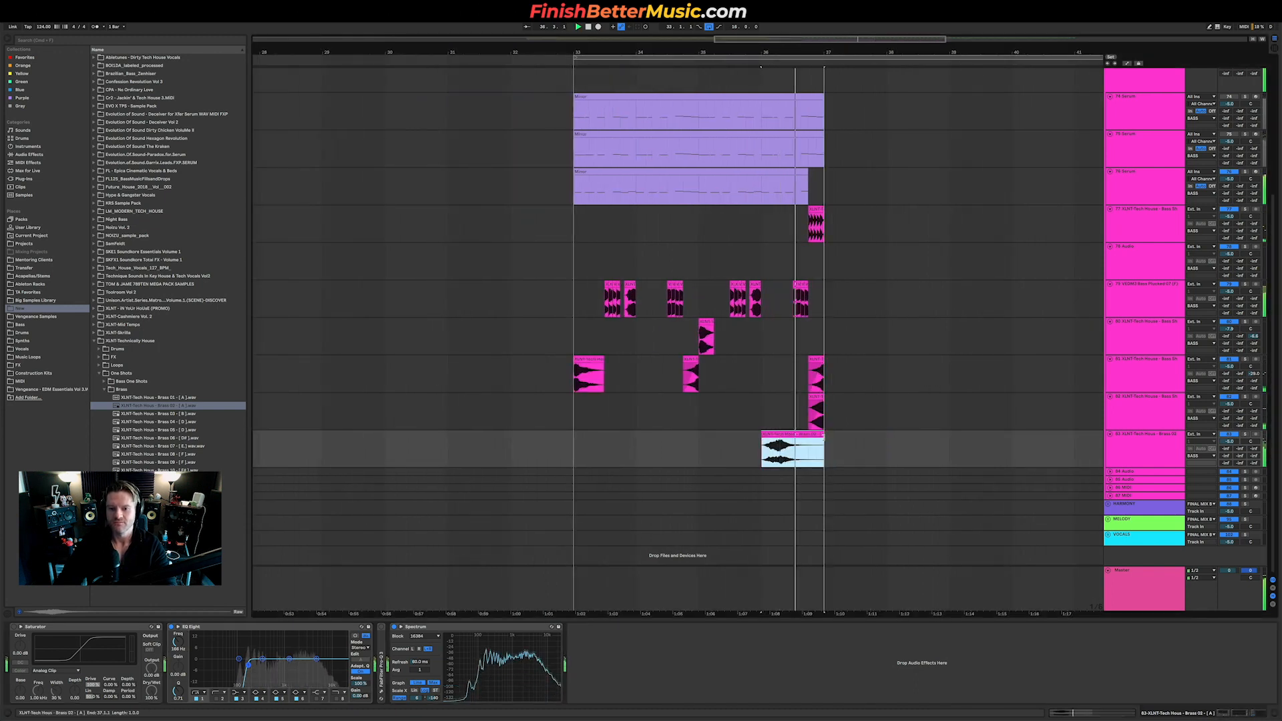
# Audition further Brass one-shots and place the chosen sample at bar 34 on the brass track.
pyautogui.click(181, 422)
pyautogui.click(205, 430)
pyautogui.press('Down')
pyautogui.press('Down')
pyautogui.press('Down')
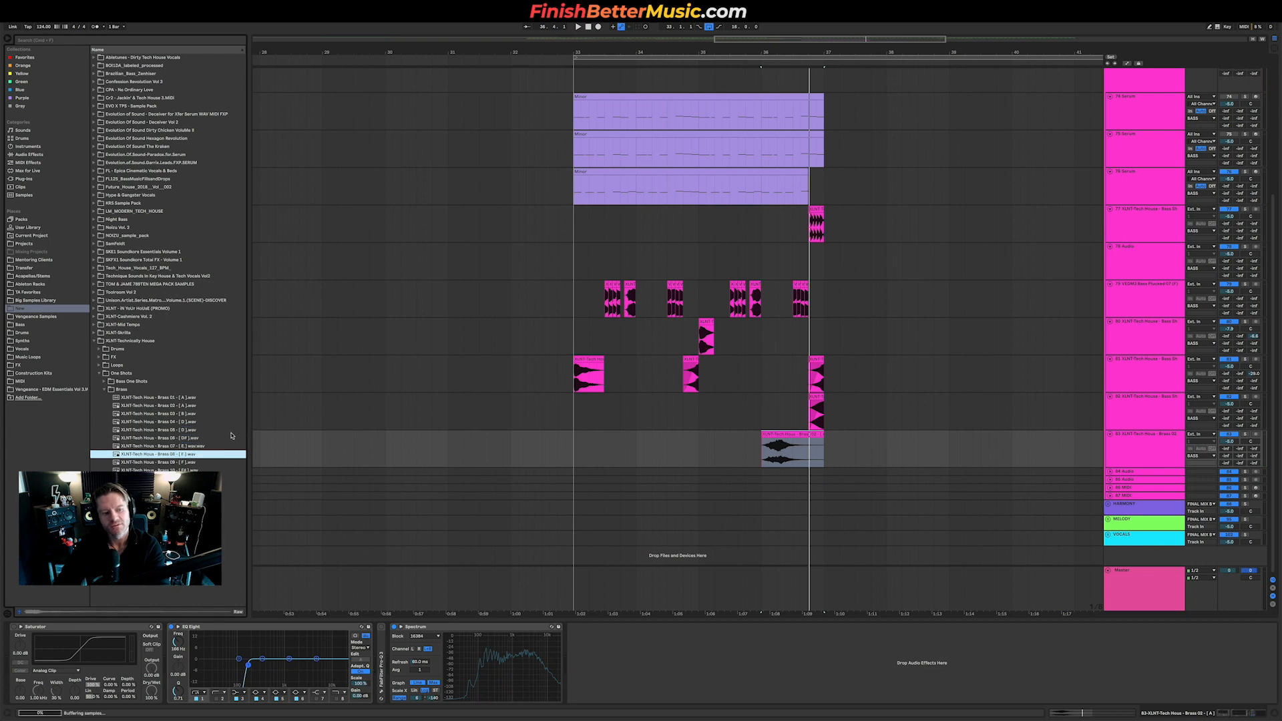
pyautogui.press('Down')
pyautogui.press('Down')
pyautogui.press('Down')
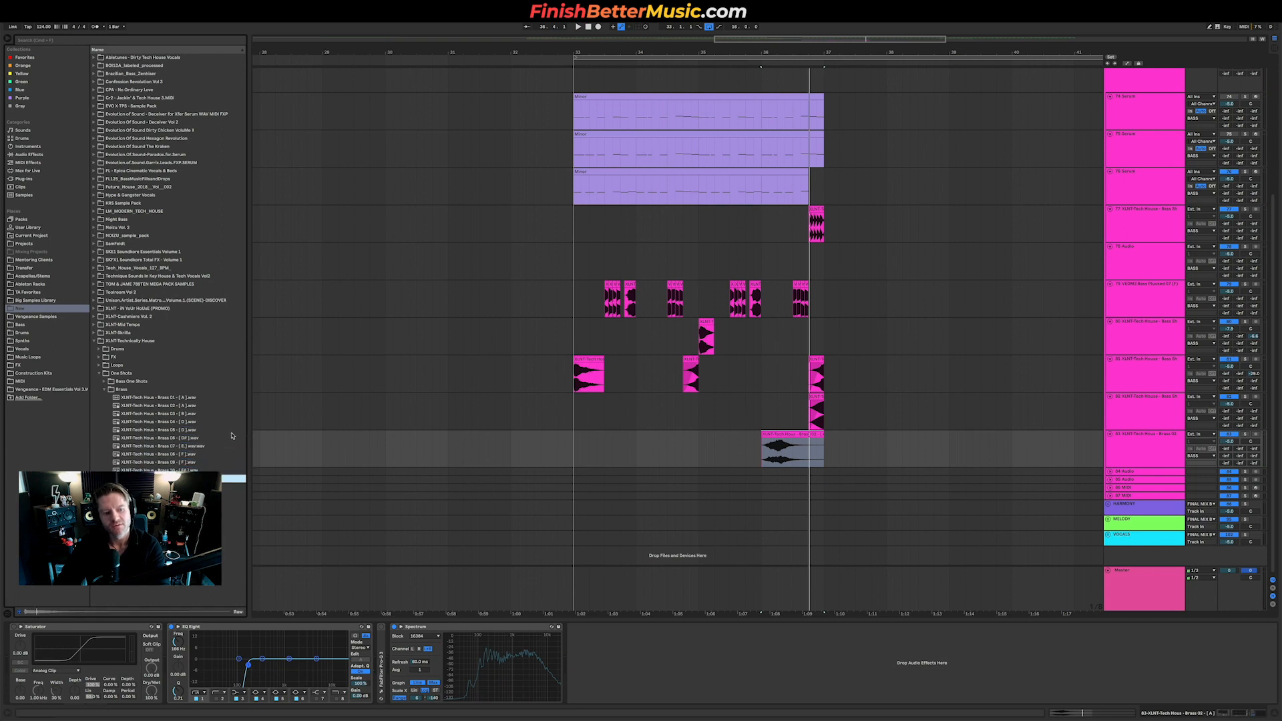
pyautogui.moveTo(200, 487); pyautogui.dragTo(639, 454)
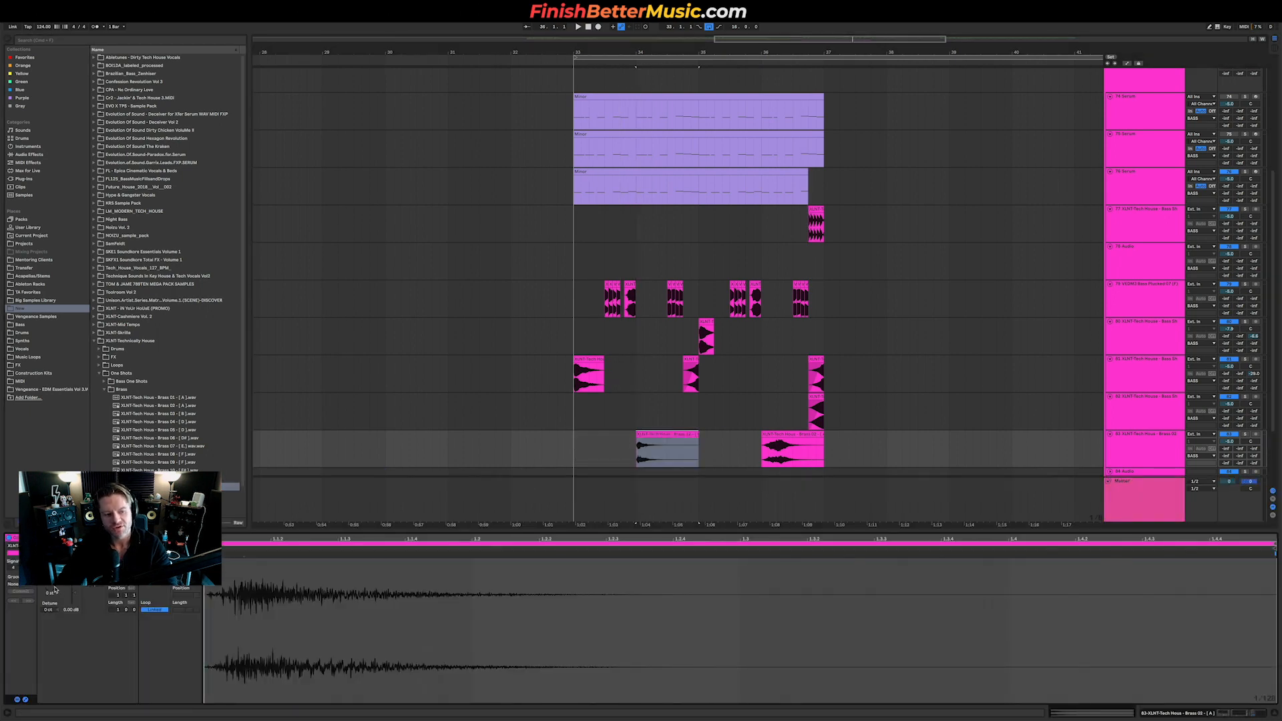
# Transpose the bar 34 brass clip down, set the track's Saturator drive to 7.43 dB, and play the phrase.
pyautogui.press('space')
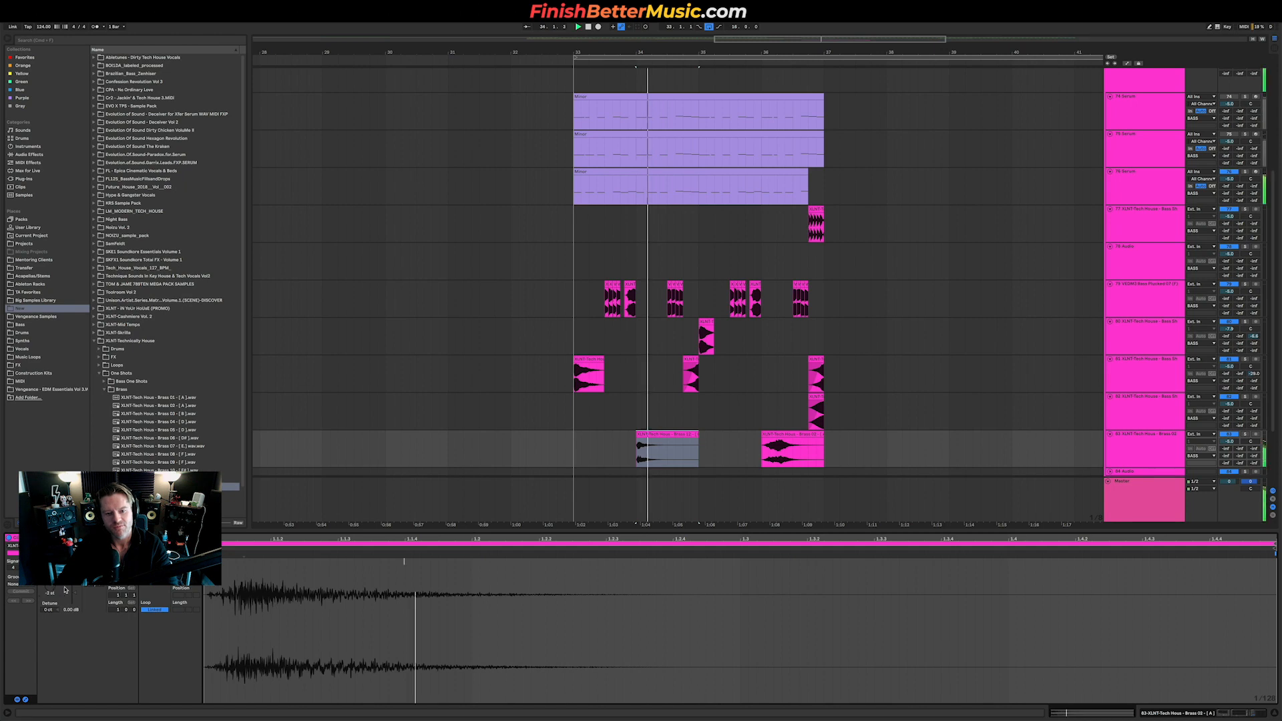
pyautogui.press('space')
pyautogui.press('space')
pyautogui.hotkey('shift', 'Tab')
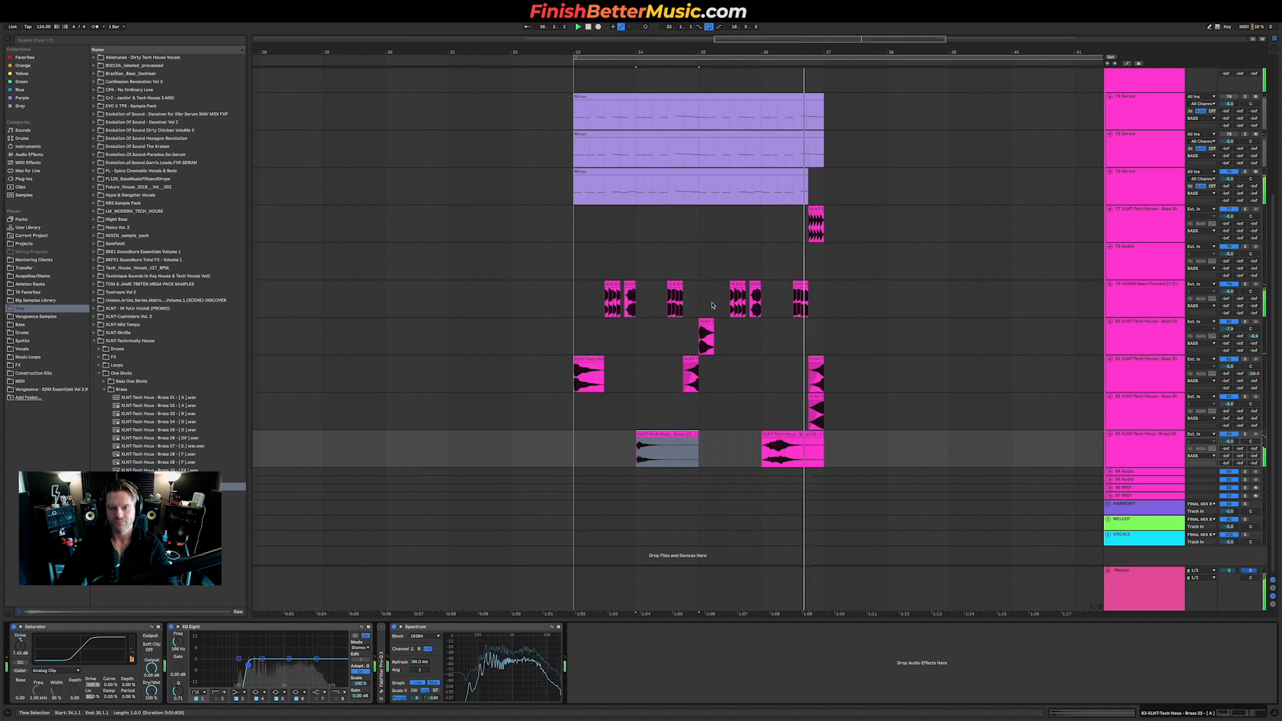
# Open the Pre Drop Vox folder and audition its vocal samples for a phrase leading into the drop.
pyautogui.click(234, 502)
pyautogui.doubleClick(200, 527)
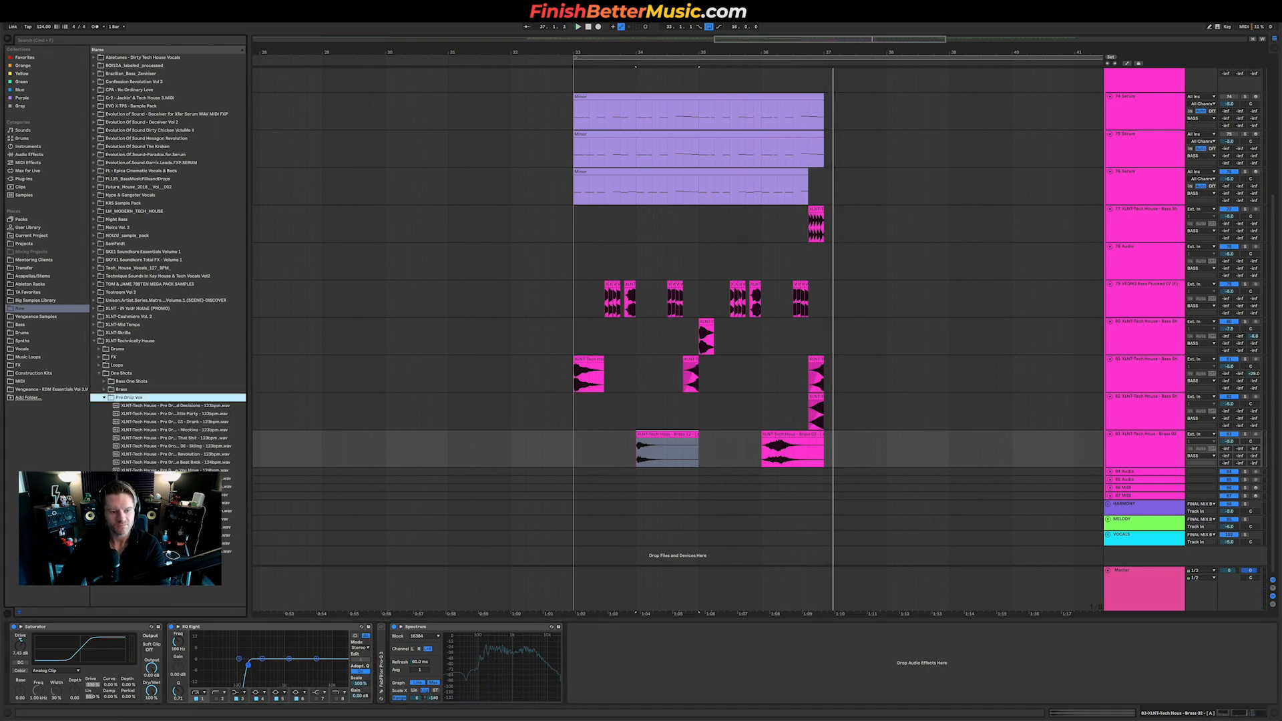
pyautogui.click(206, 448)
pyautogui.press('Up')
pyautogui.press('Up')
pyautogui.press('Up')
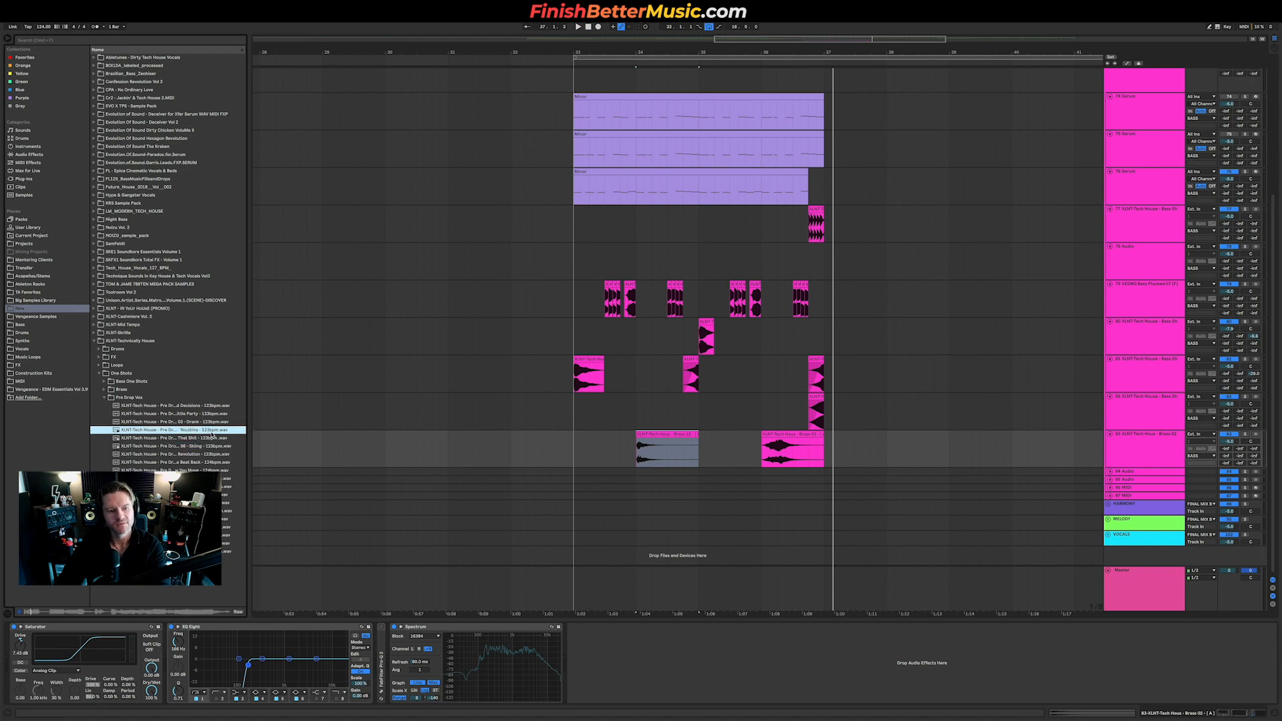
pyautogui.press('Up')
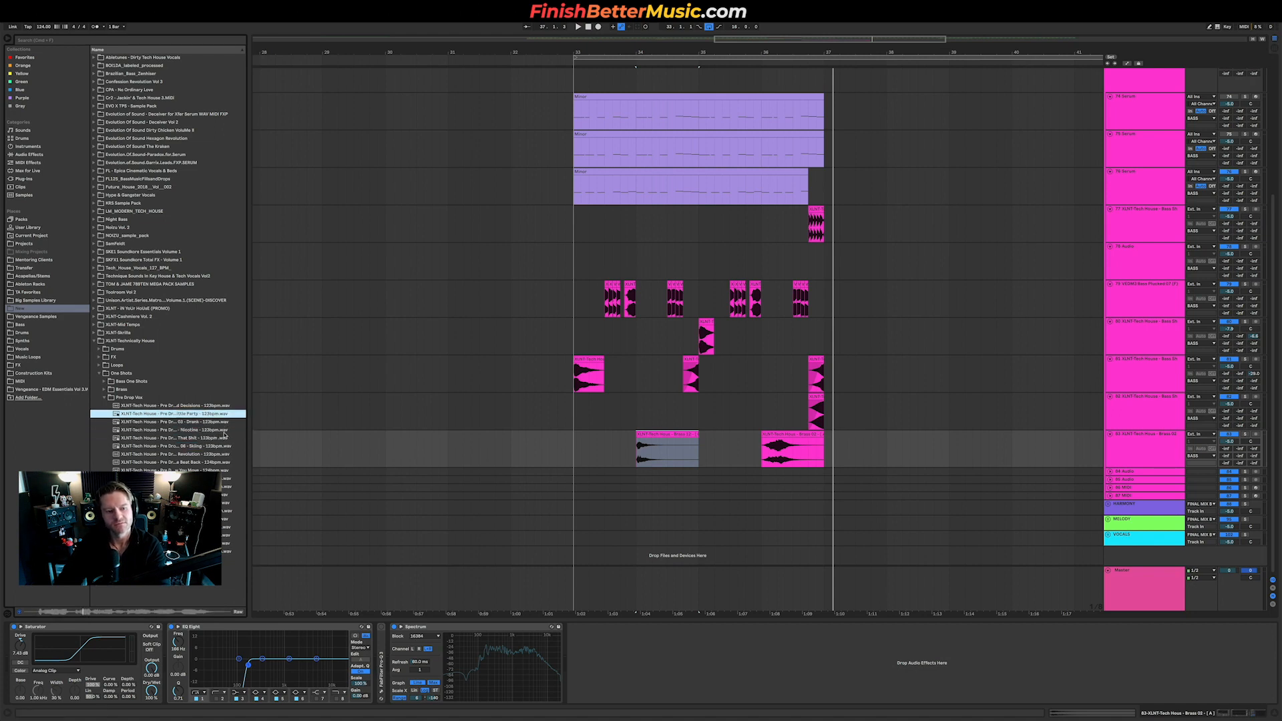
pyautogui.press('Up')
pyautogui.click(168, 535)
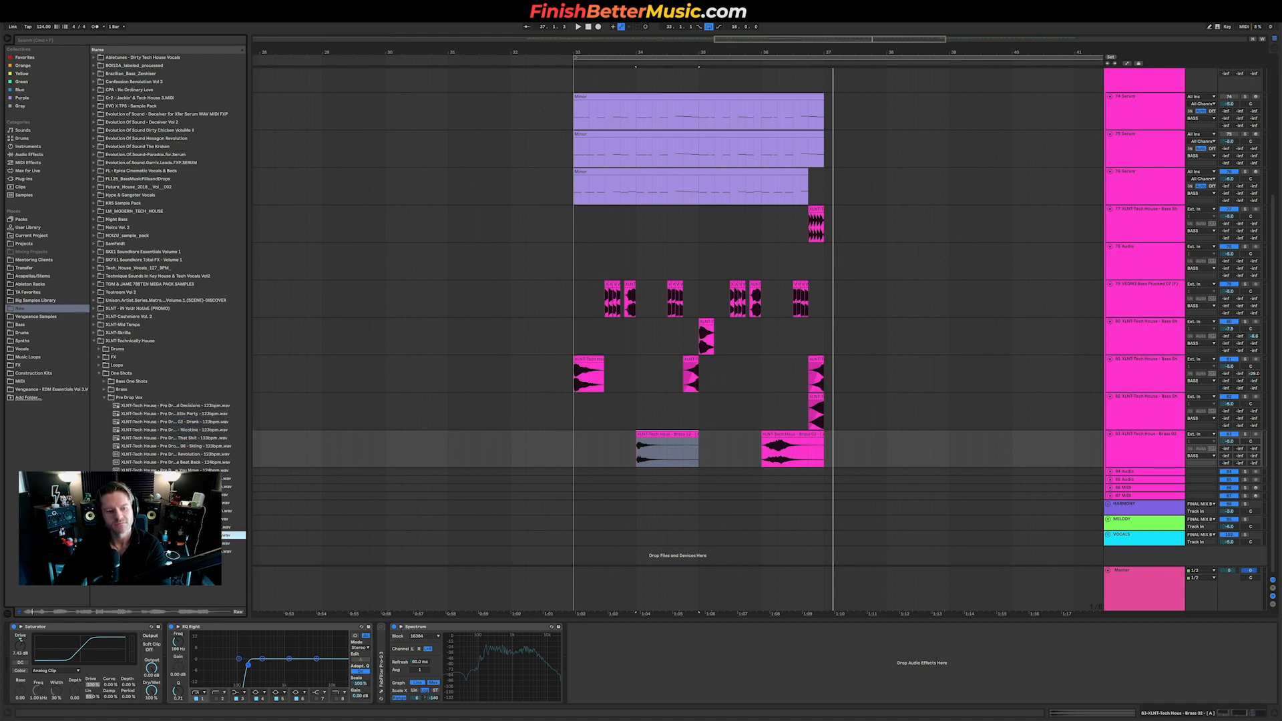
pyautogui.press('Up')
pyautogui.press('Up')
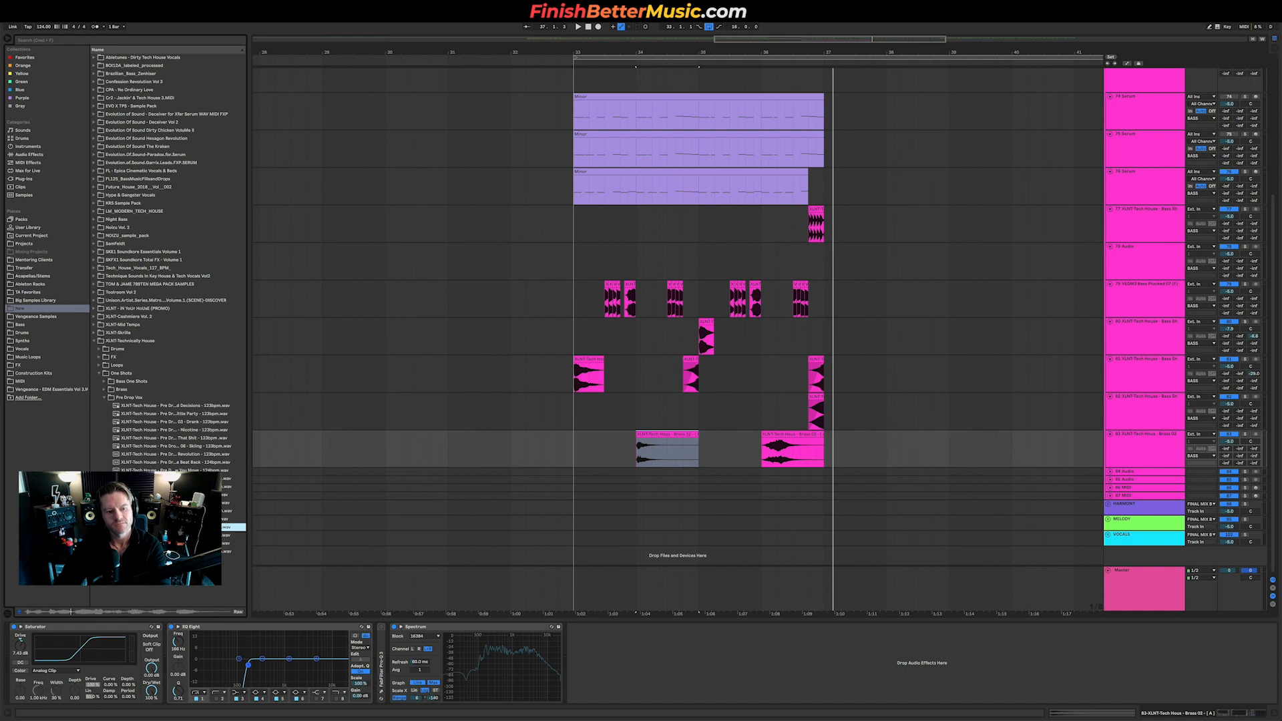
pyautogui.press('Up')
pyautogui.press('Up')
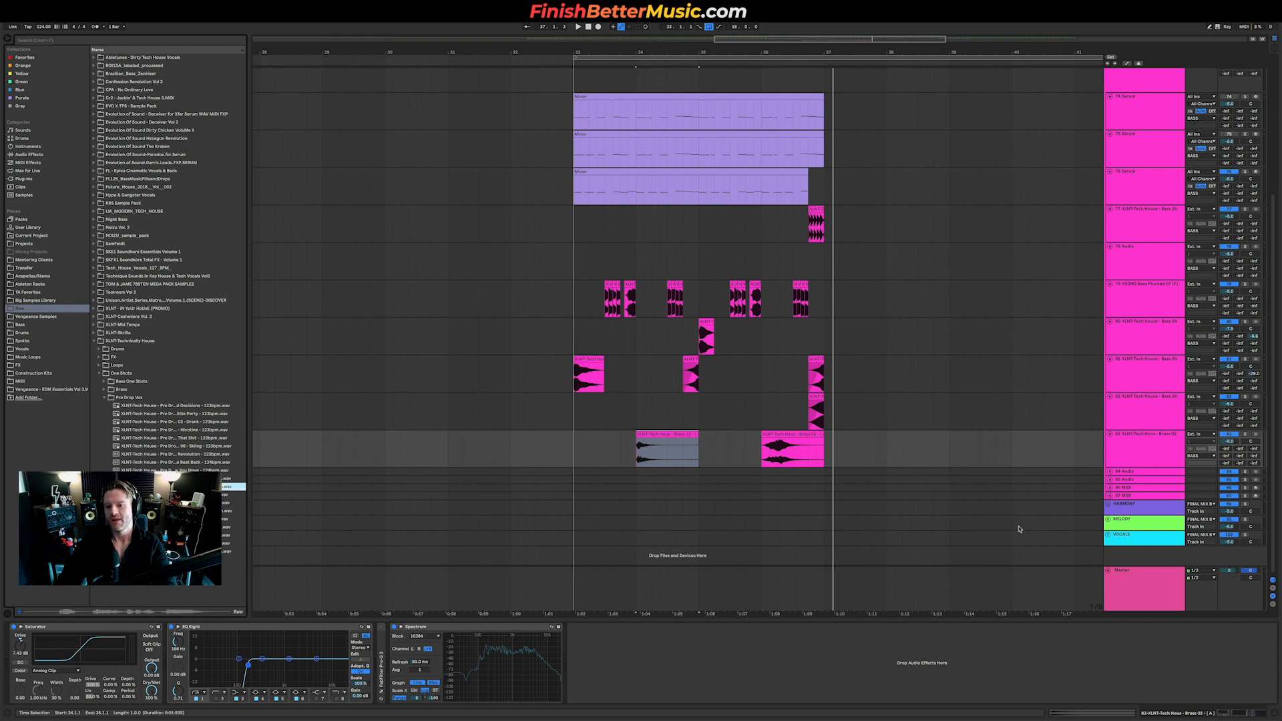
# Place the Get Down To The Ground vocal at bar 32 on the first VOCAL IDEA track and play from bar 31.
pyautogui.click(1109, 543)
pyautogui.scroll(-3, 935, 507)
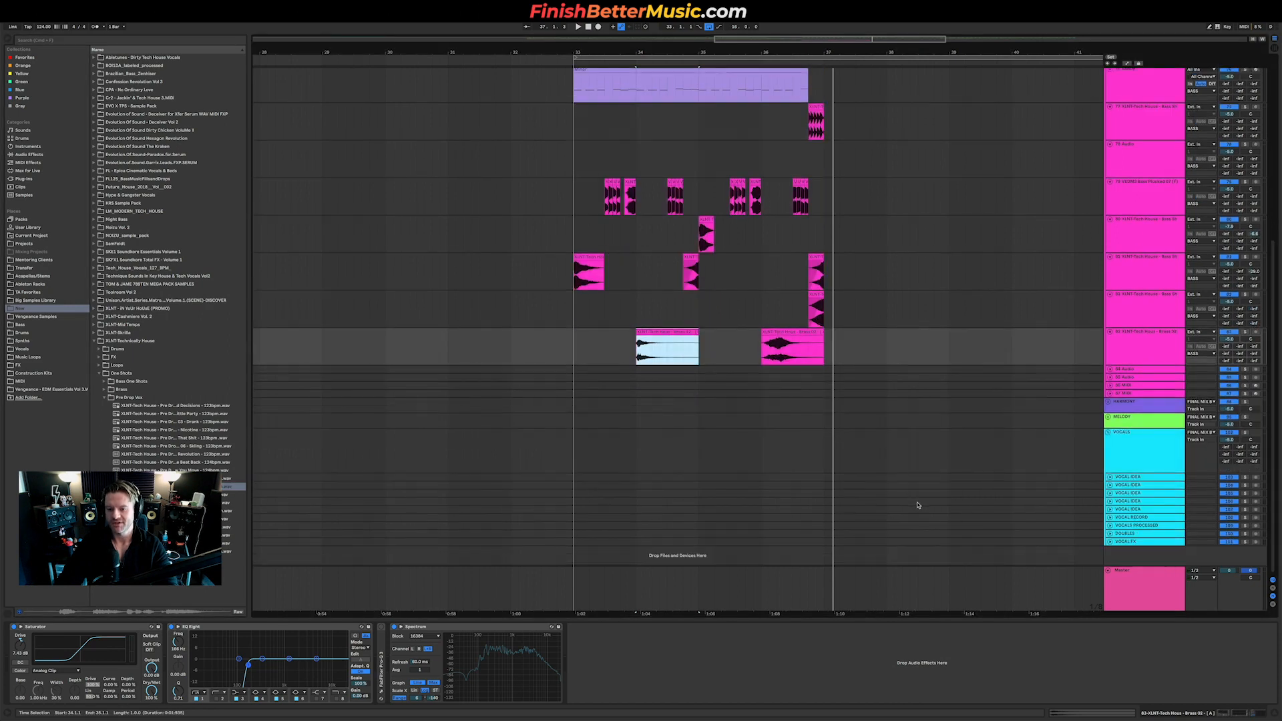
pyautogui.click(1110, 478)
pyautogui.moveTo(233, 486); pyautogui.dragTo(511, 501)
pyautogui.click(448, 501)
pyautogui.press('space')
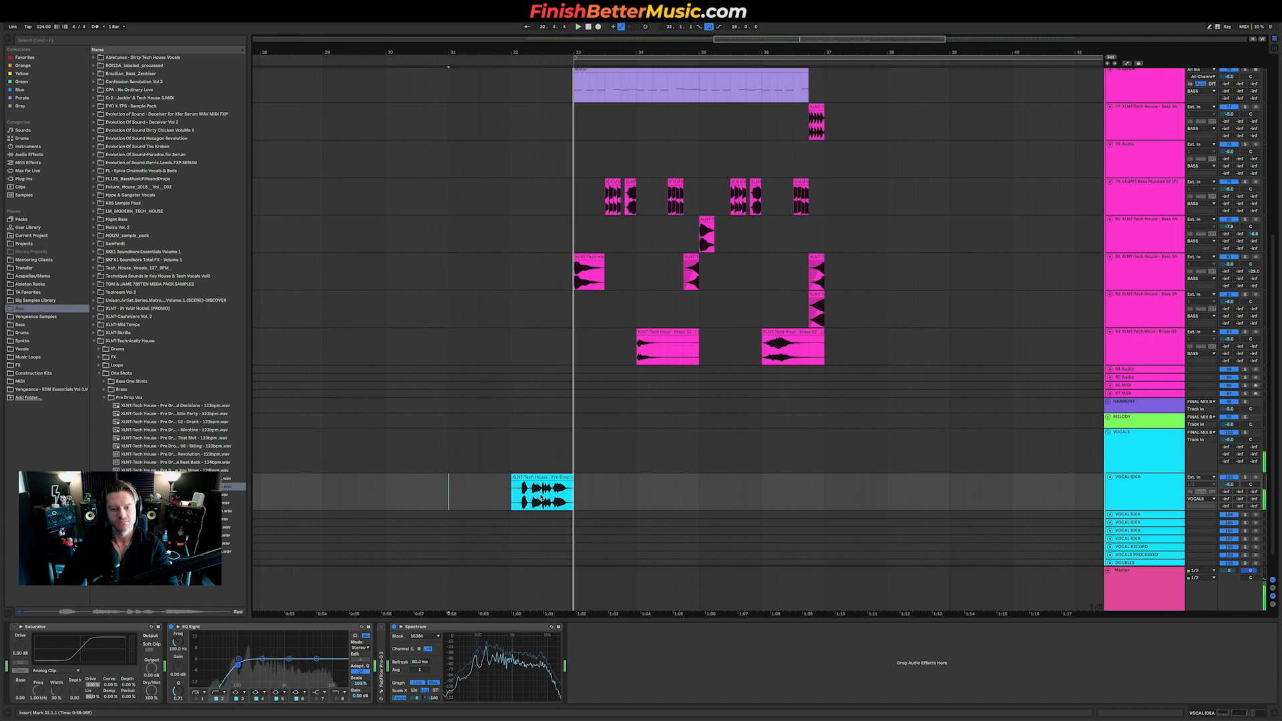
# Try moving the vocal clip to start at 32.2.2 and play it into the drop.
pyautogui.scroll(5, 570, 483)
pyautogui.moveTo(570, 483); pyautogui.dragTo(676, 507)
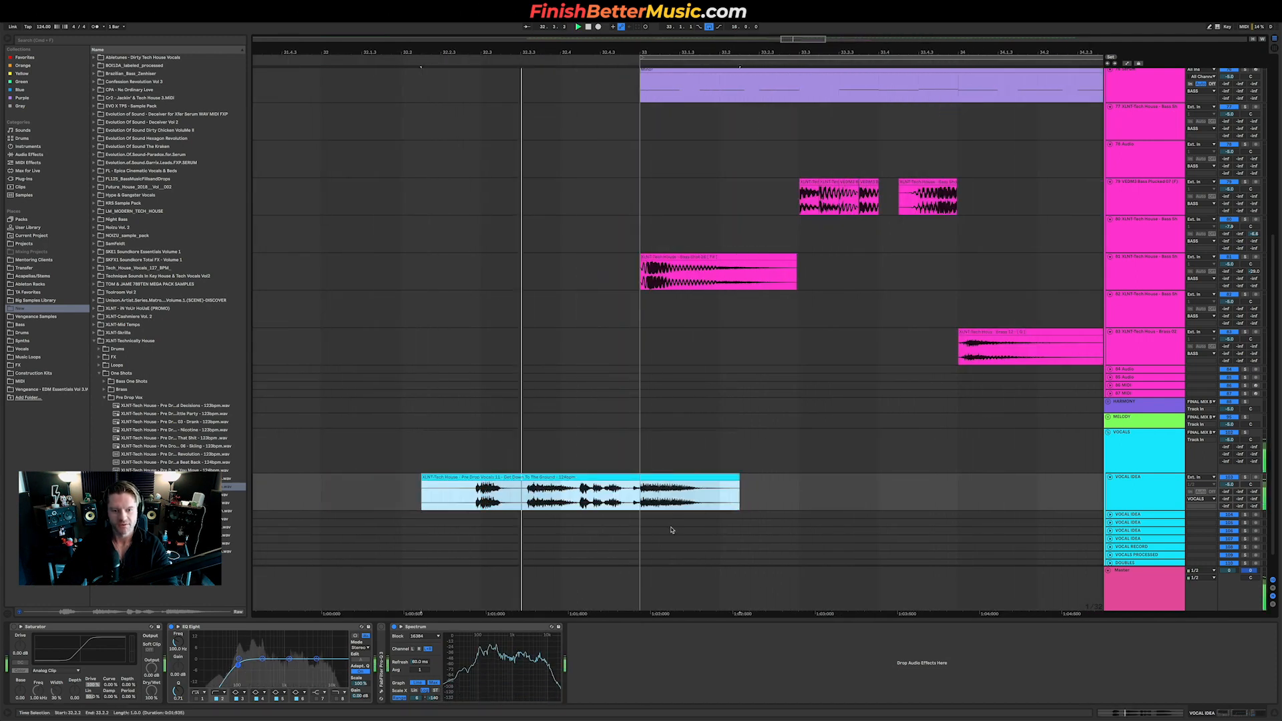
pyautogui.press('space')
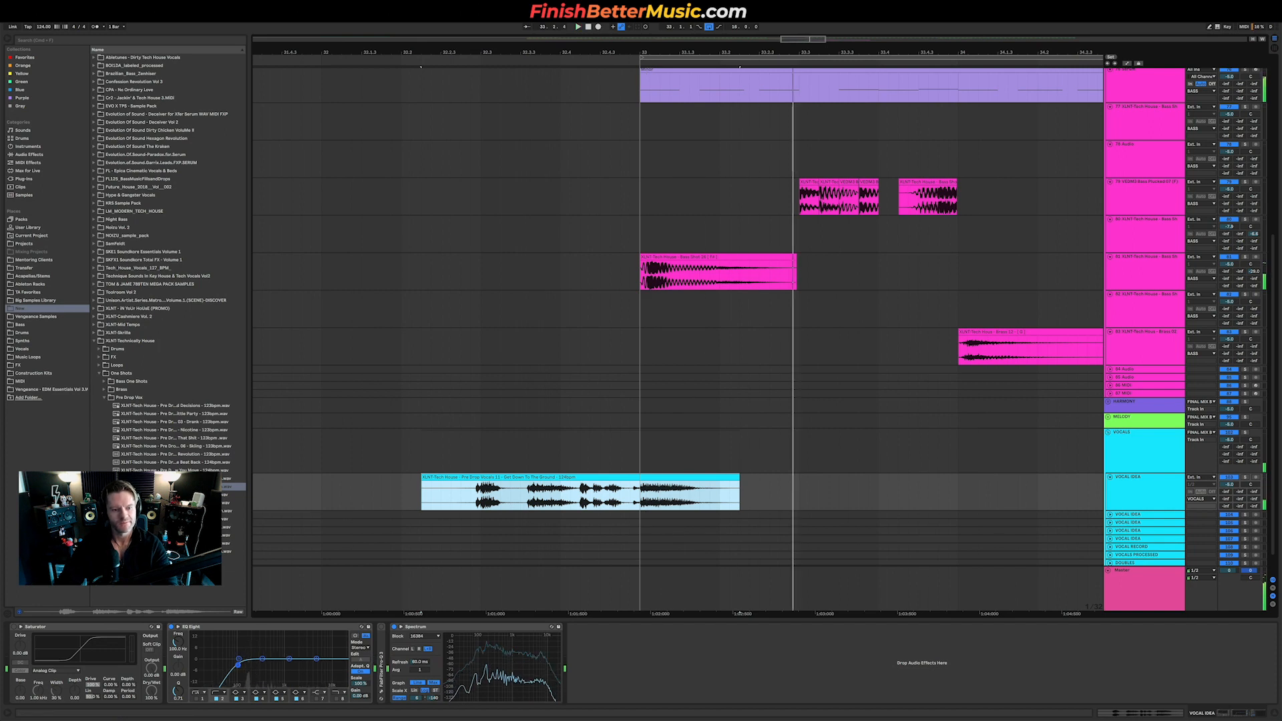
pyautogui.press('space')
pyautogui.press('space')
pyautogui.press('super+z')
# Turn off warping for the vocal clip and move it to start at 32.2.1, ending at bar 33.
pyautogui.hotkey('shift', 'Tab')
pyautogui.click(90, 561)
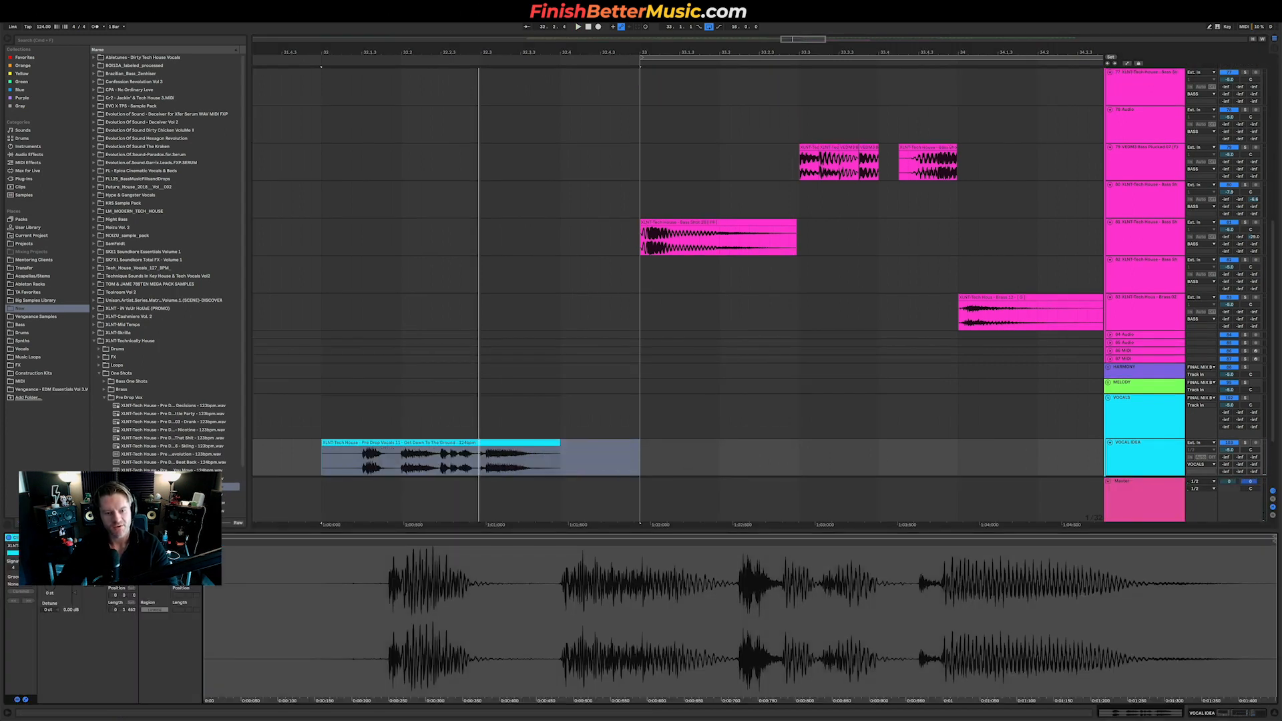
pyautogui.press('space')
pyautogui.moveTo(524, 454)
pyautogui.mouseDown()
pyautogui.moveTo(565, 454)
pyautogui.moveTo(548, 457)
pyautogui.mouseUp()
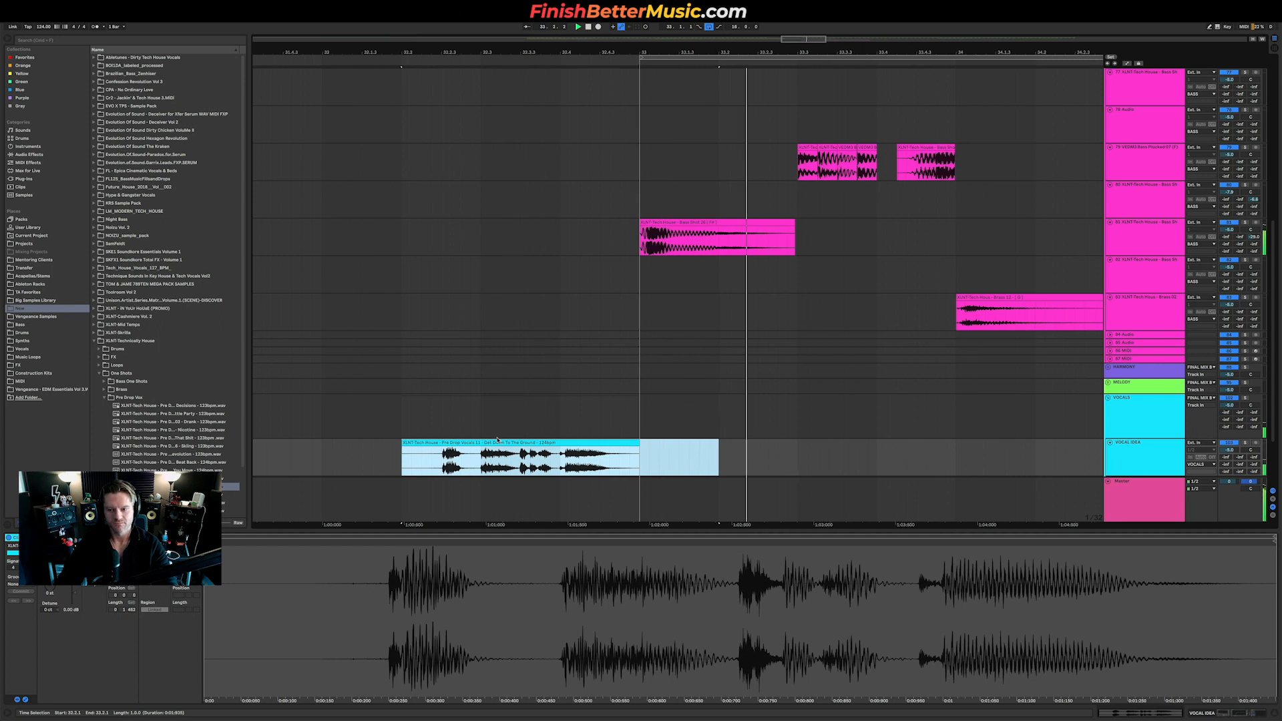
# Play the vocal into the drop and raise a send level on the VOCAL IDEA track.
pyautogui.press('x')
pyautogui.press('space')
pyautogui.press('space')
pyautogui.moveTo(1254, 457); pyautogui.dragTo(1254, 428)
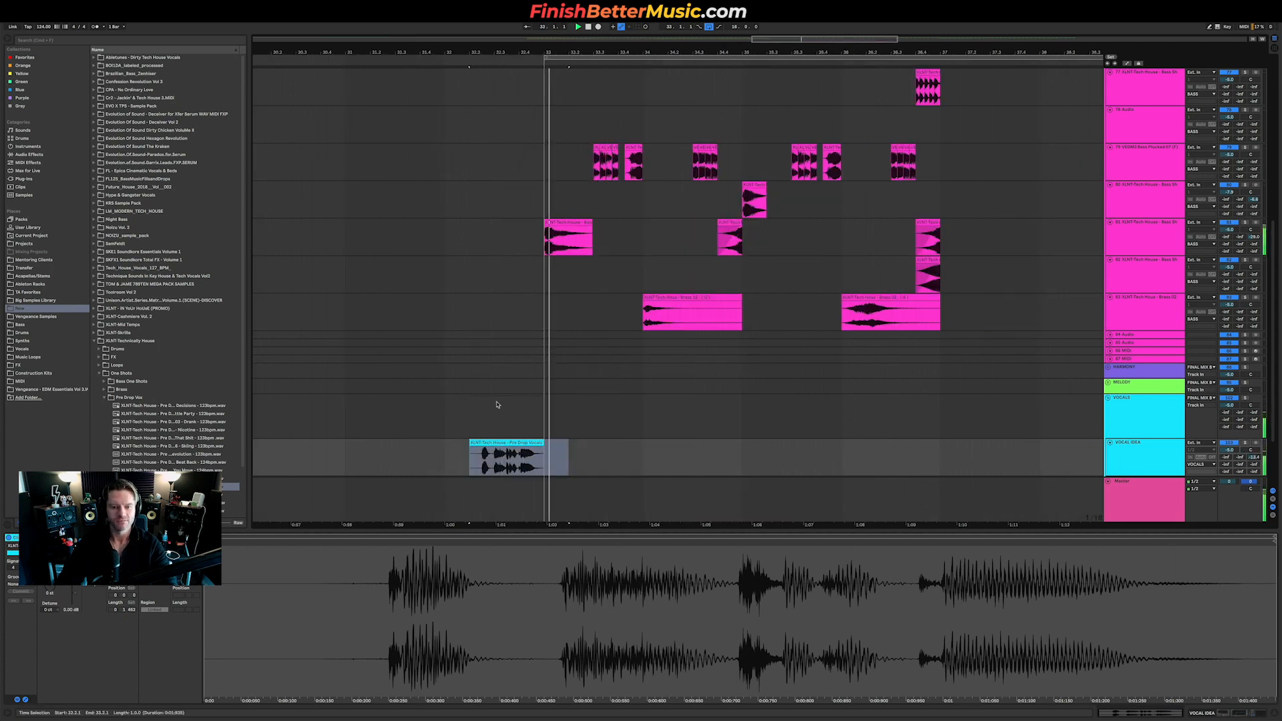
pyautogui.scroll(-3, 481, 392)
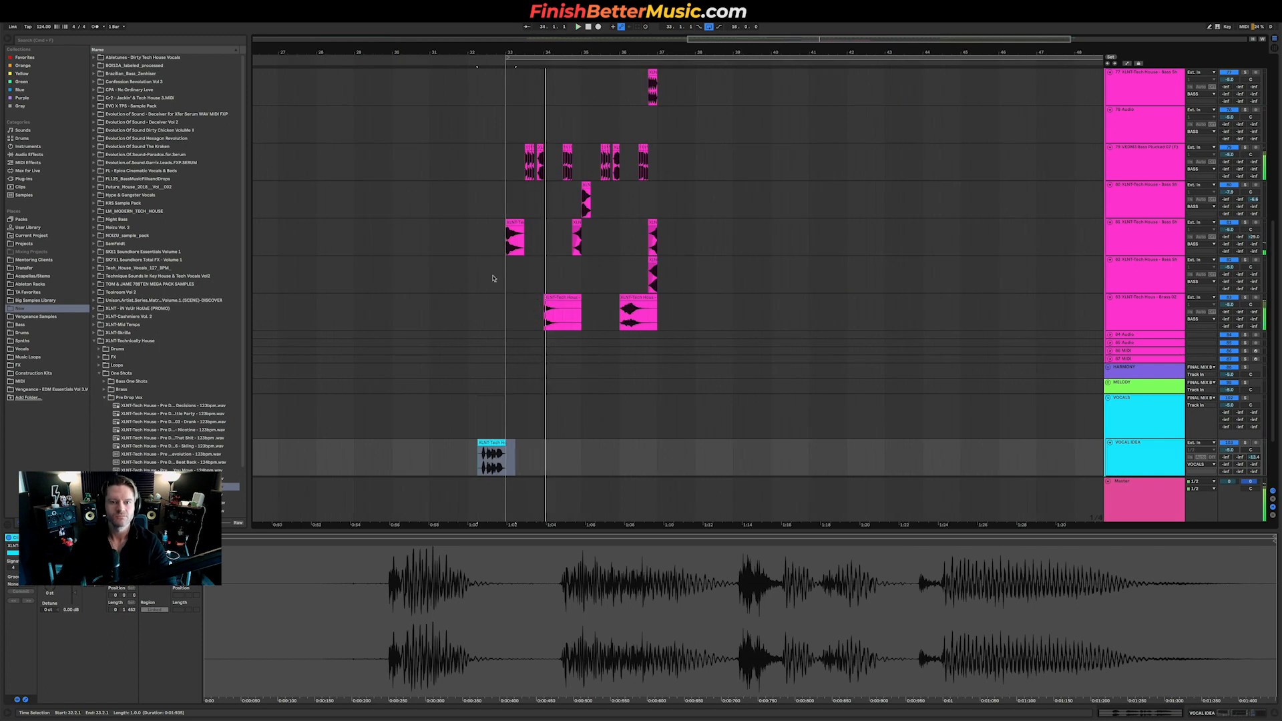
# Try deleting the plucked bass between 33.3.3 and 33.4.1 and play back the passage.
pyautogui.scroll(5, 491, 267)
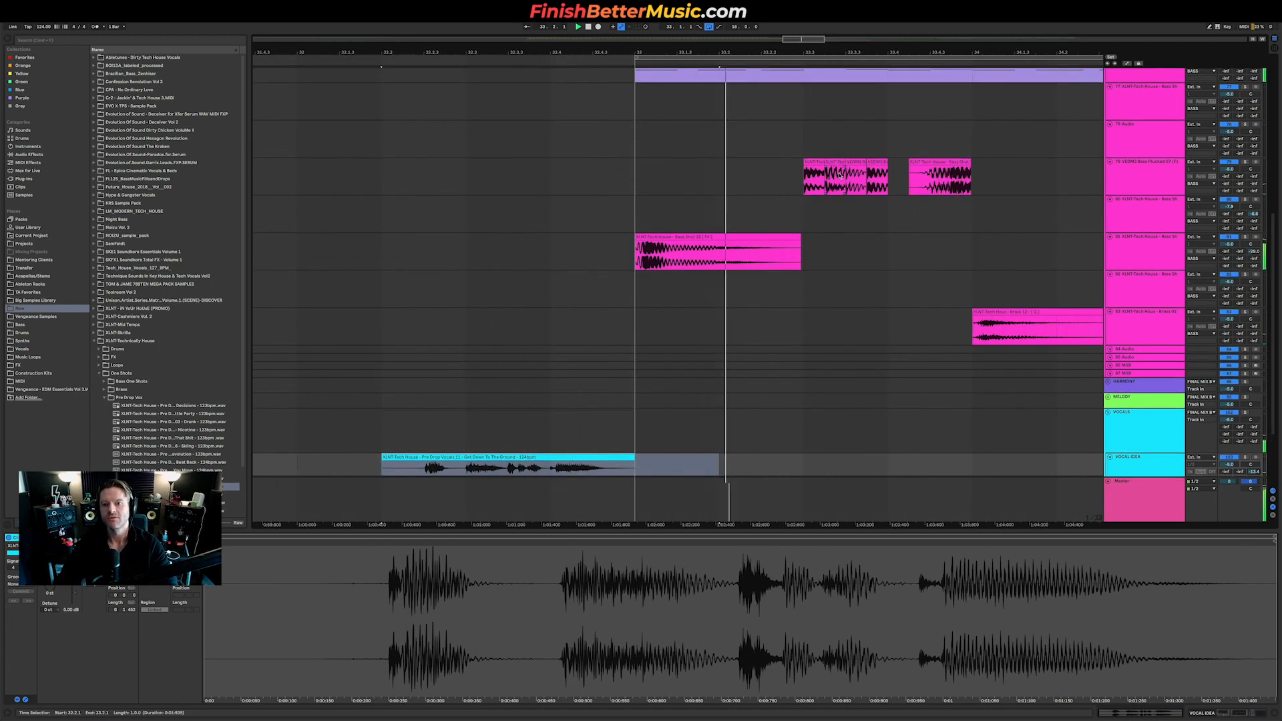
pyautogui.hscroll(1, 842, 181)
pyautogui.moveTo(800, 180); pyautogui.dragTo(844, 178)
pyautogui.press('Delete')
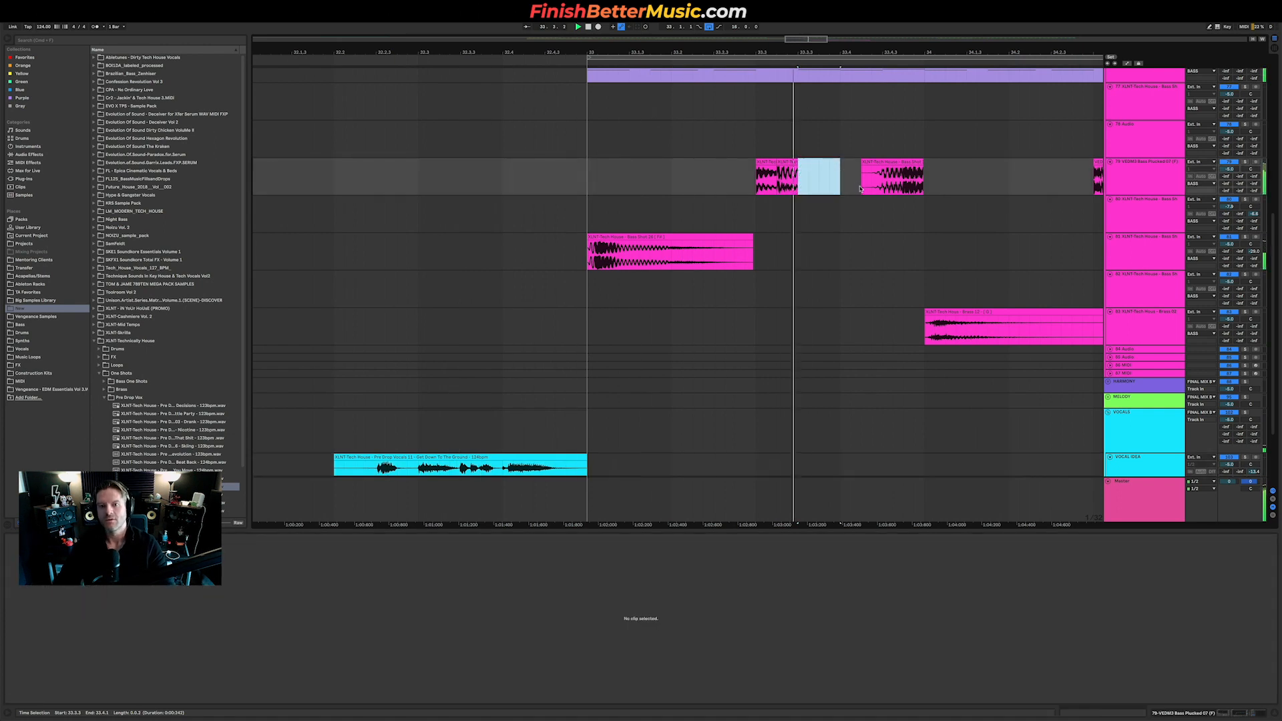
pyautogui.press('space')
pyautogui.press('space')
pyautogui.press('space')
pyautogui.press('super+z')
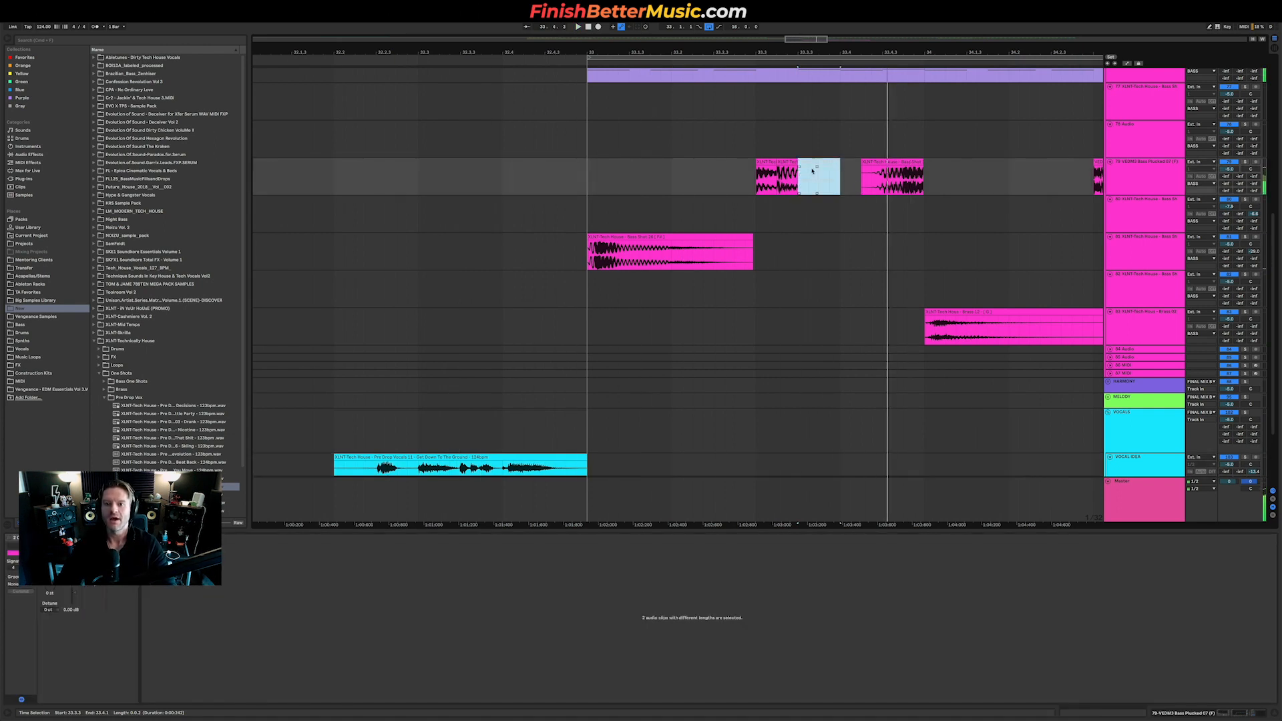
# Remove the last short plucked bass hit before 33.4.1, extend the preceding hit to fill its place, and play it back.
pyautogui.click(811, 162)
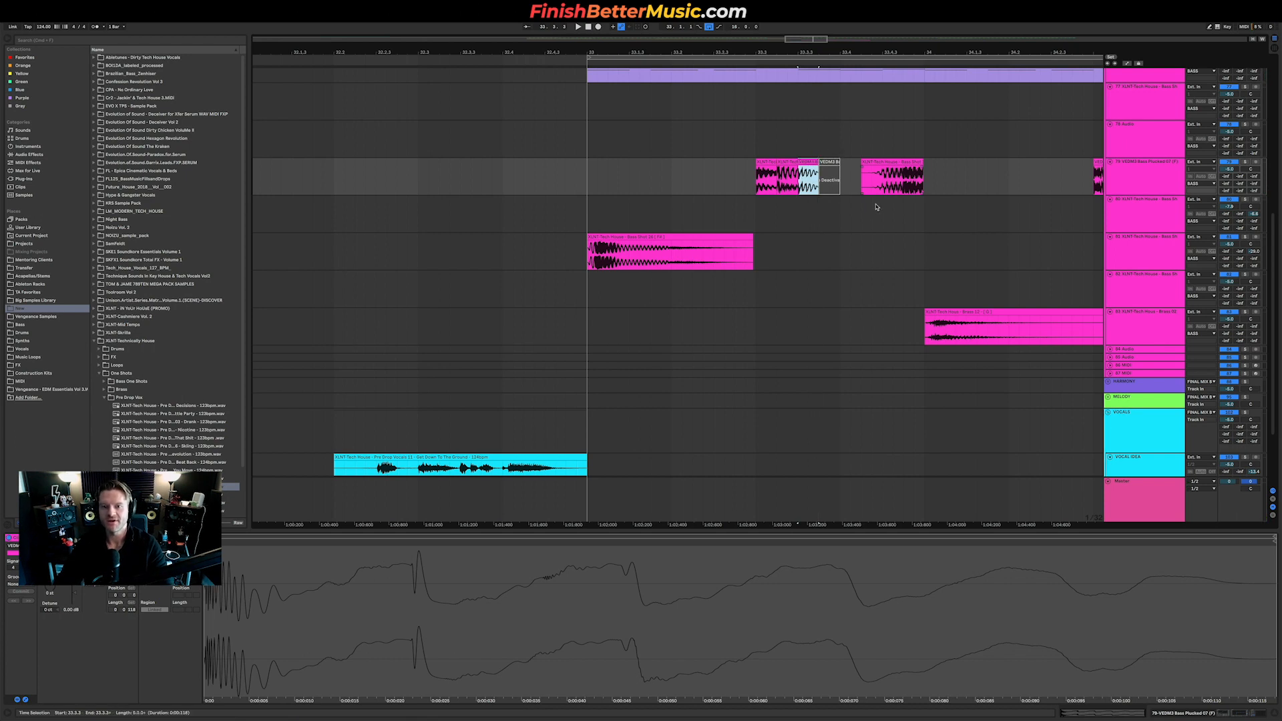
pyautogui.scroll(-3, 843, 159)
pyautogui.click(846, 162)
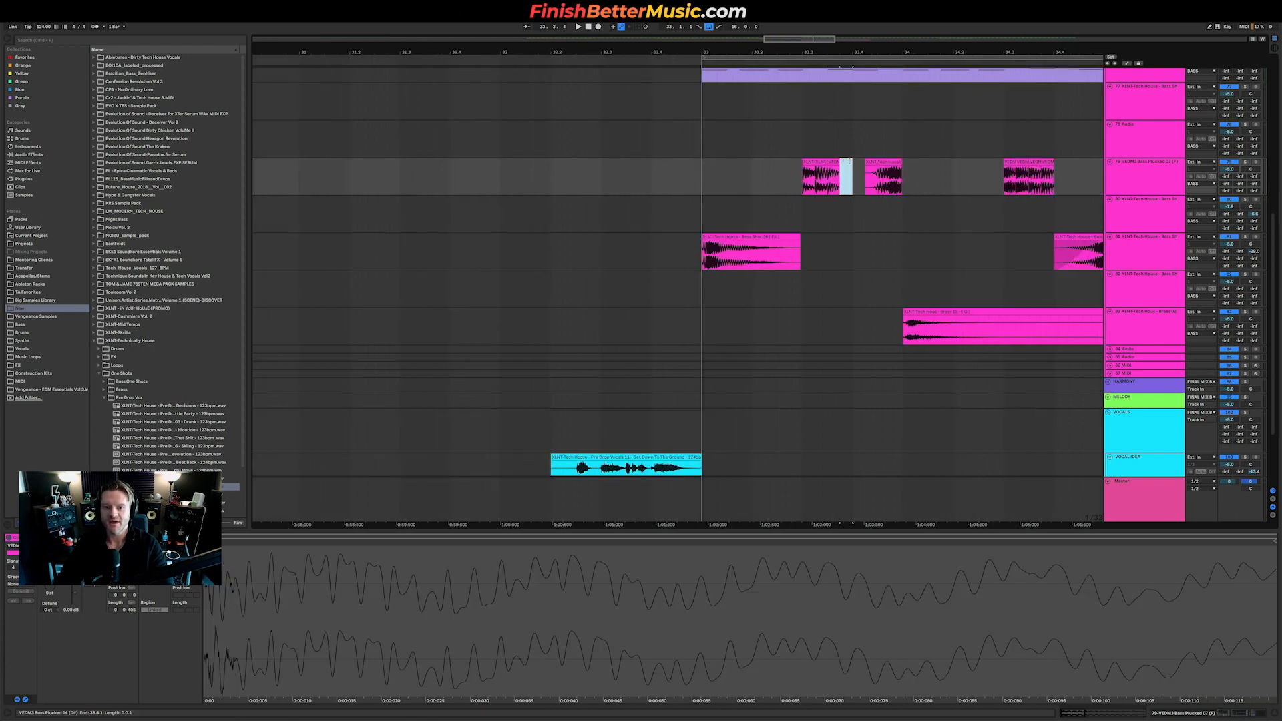
pyautogui.moveTo(850, 161)
pyautogui.mouseDown()
pyautogui.moveTo(862, 159)
pyautogui.moveTo(841, 164)
pyautogui.mouseUp()
pyautogui.click(778, 183)
pyautogui.press('space')
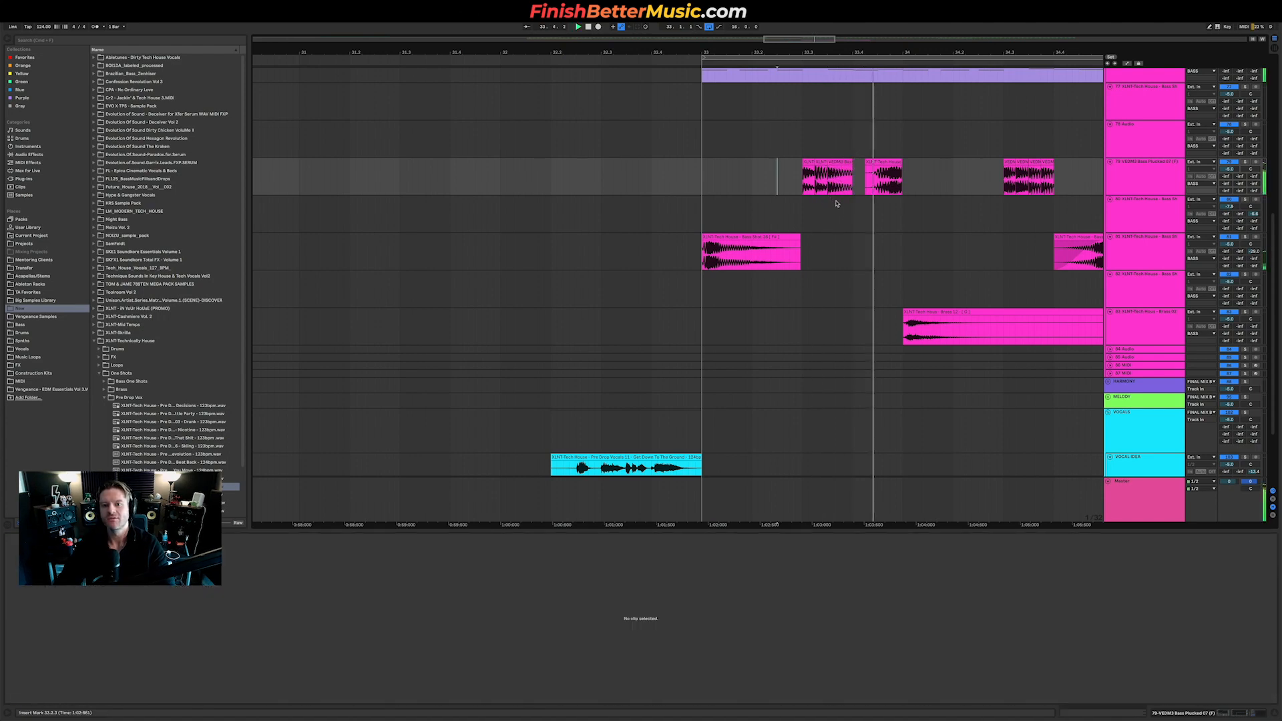
# Delete the section from 33.3.3 to 33.4.1 in the lowest Serum clip and play back the phrase.
pyautogui.keyDown('ctrl'); pyautogui.scroll(3, 842, 204); pyautogui.keyUp('ctrl')
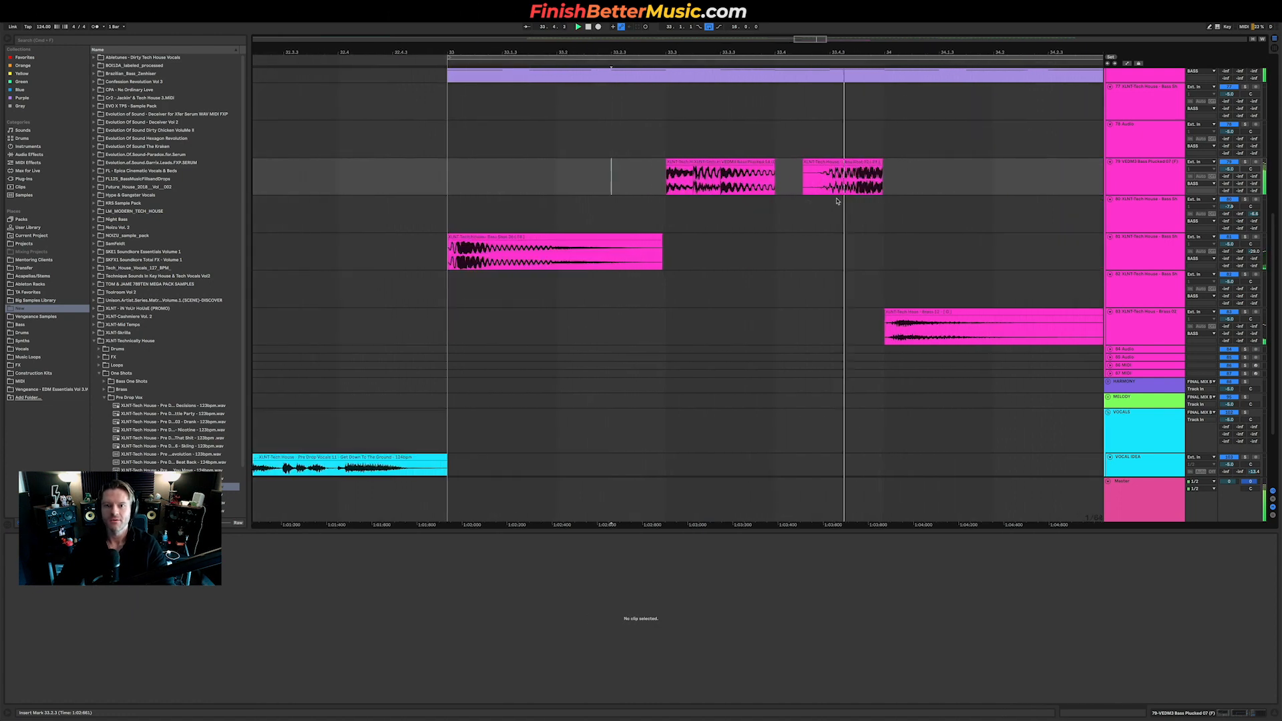
pyautogui.scroll(3, 737, 170)
pyautogui.moveTo(719, 164); pyautogui.dragTo(774, 163)
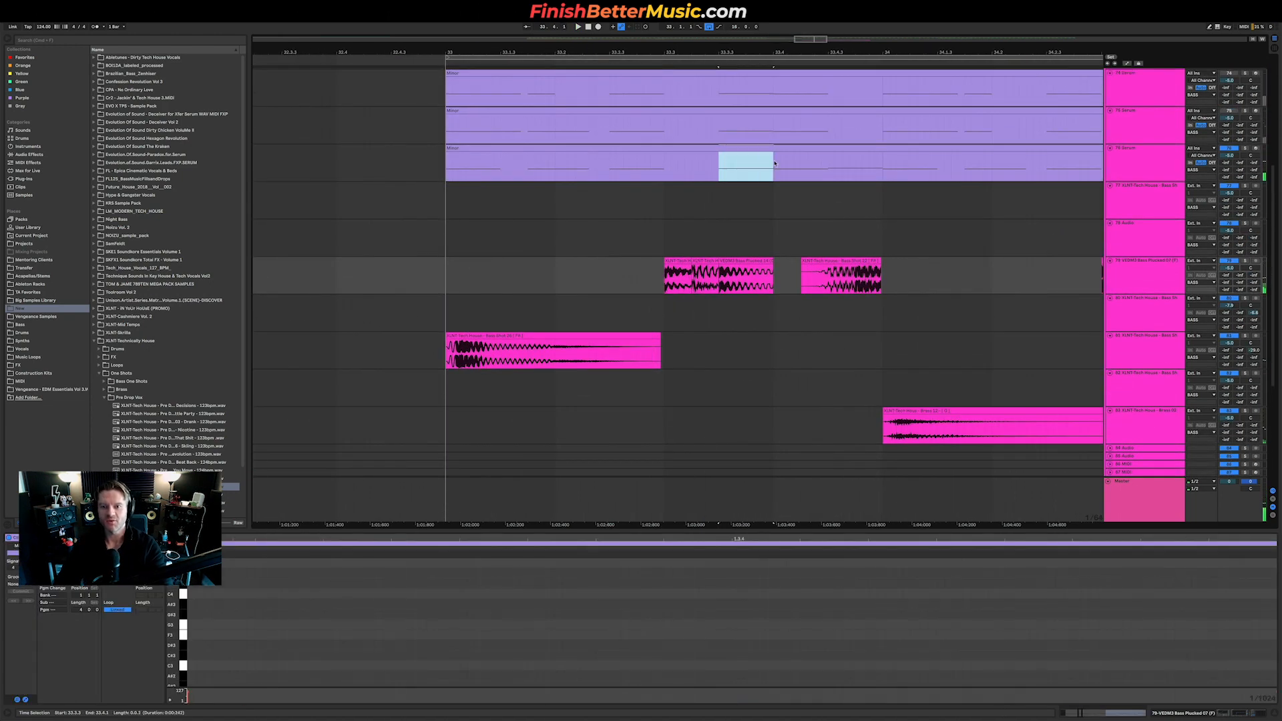
pyautogui.press('Delete')
pyautogui.click(562, 277)
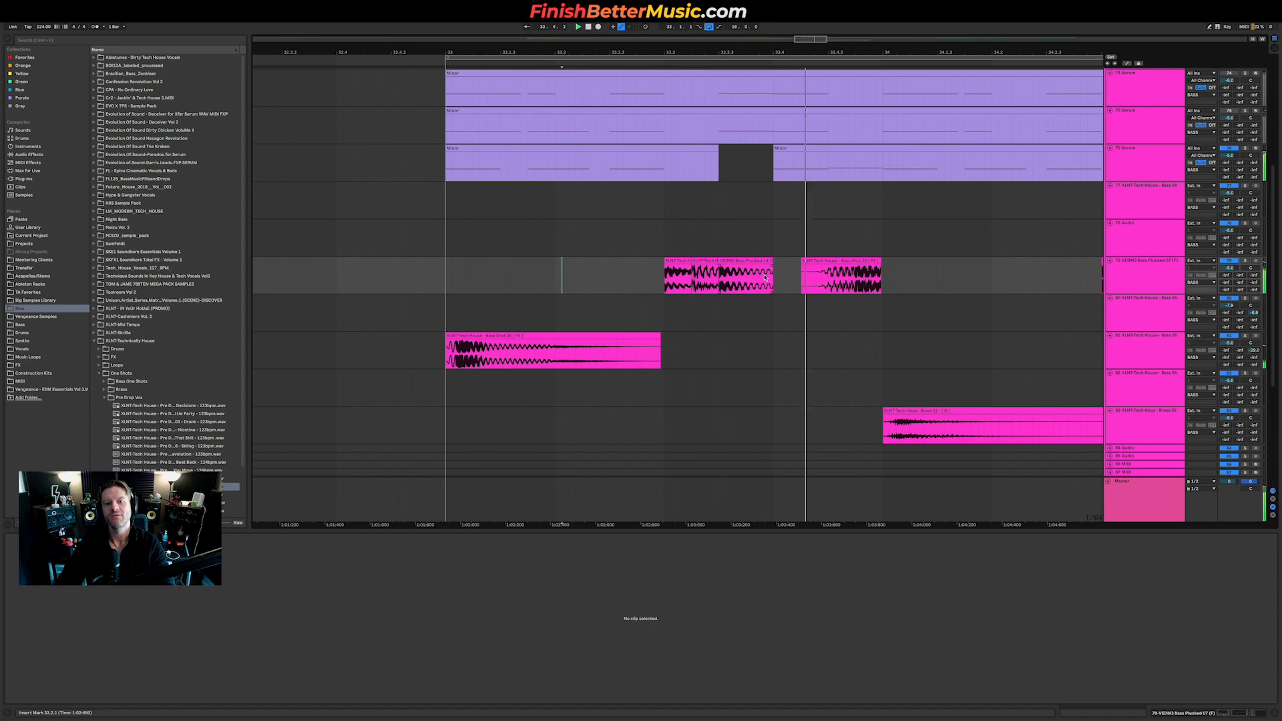
pyautogui.keyDown('ctrl'); pyautogui.scroll(-3, 762, 261); pyautogui.keyUp('ctrl')
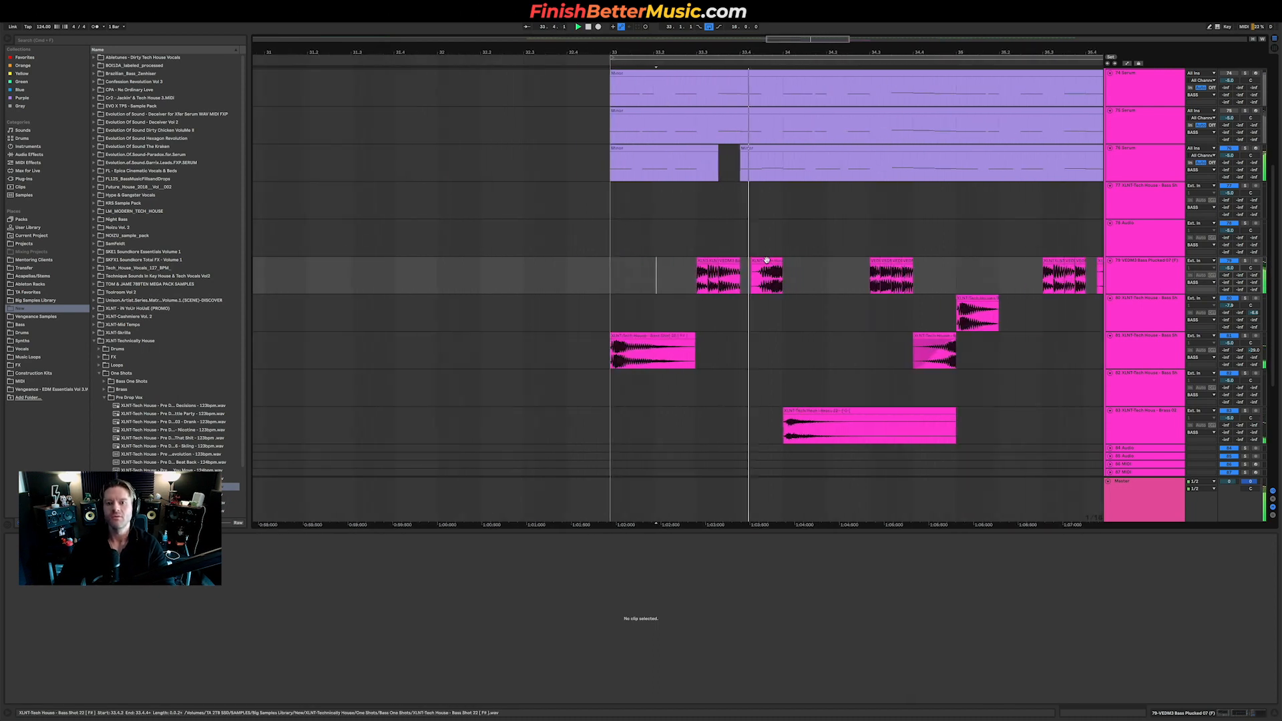
pyautogui.click(661, 314)
# Cut a matching gap from 34.3.3 to 34.4.1 in the lowest Serum clip.
pyautogui.keyDown('ctrl'); pyautogui.scroll(4, 871, 171); pyautogui.keyUp('ctrl')
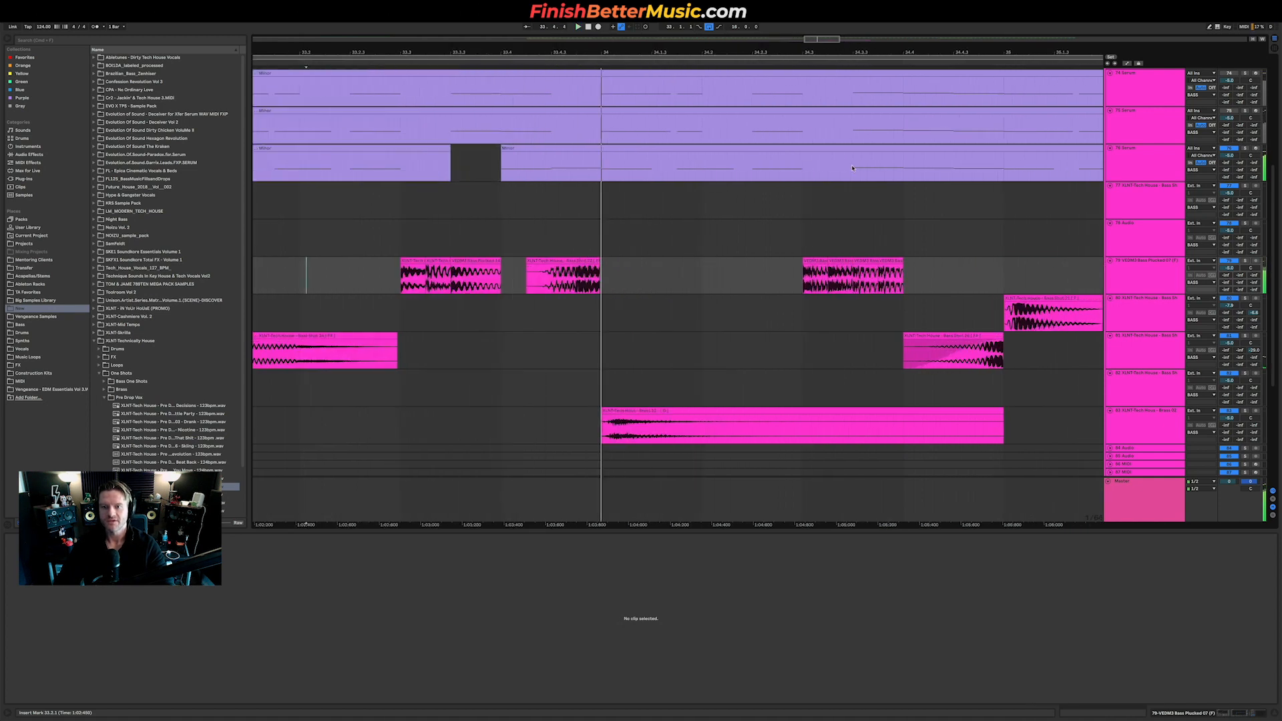
pyautogui.click(868, 169)
pyautogui.press('super+e')
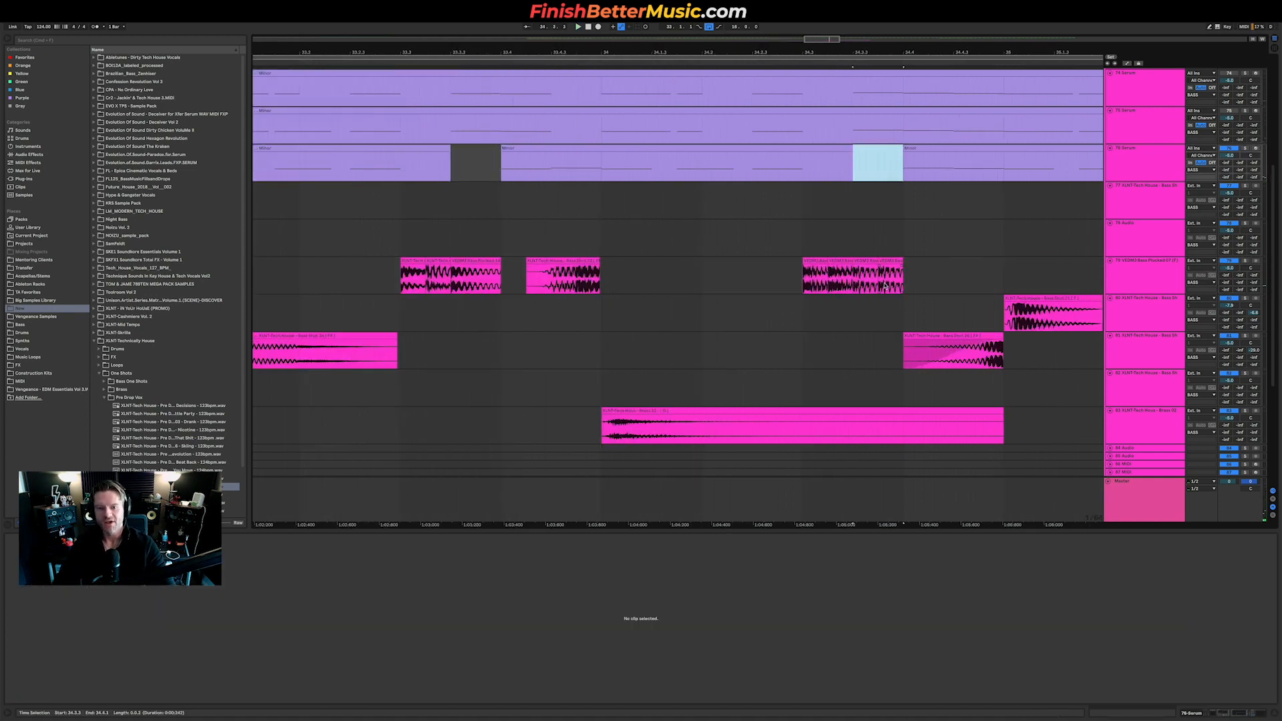
# Turn off the EQ Eight on the plucked bass track and play the drop from bar 33.
pyautogui.click(1117, 284)
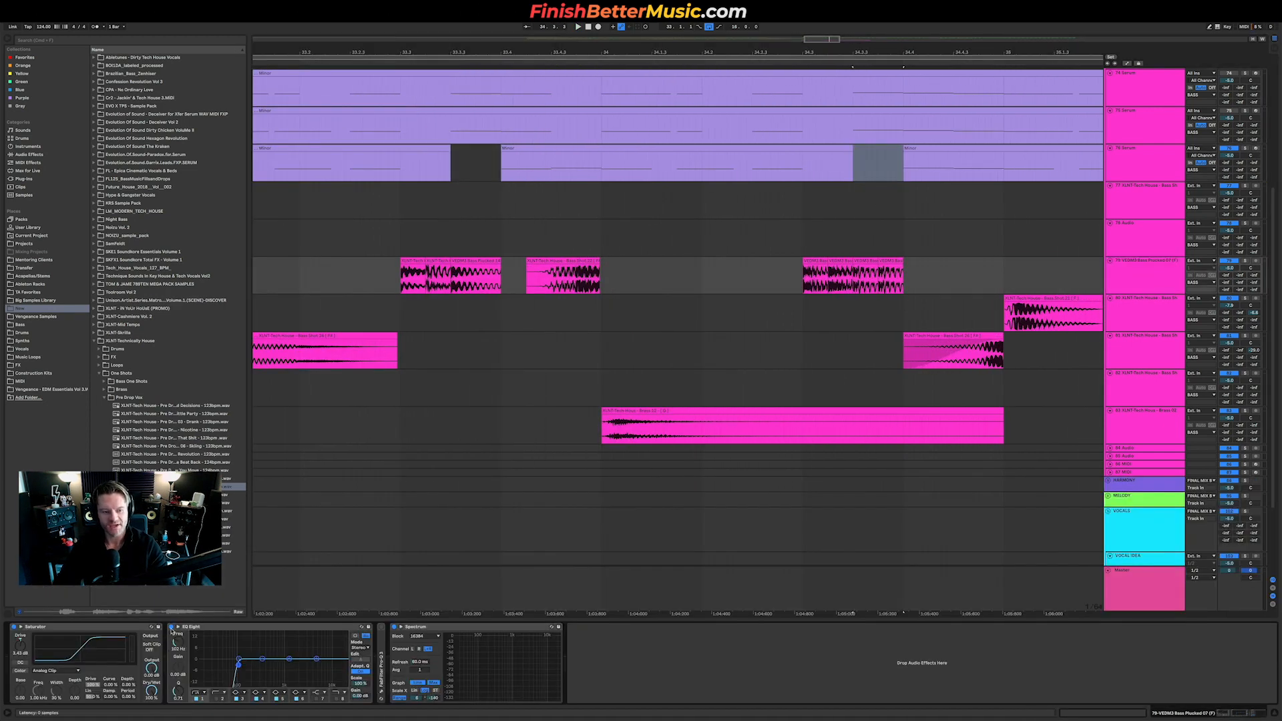
pyautogui.scroll(-5, 409, 383)
pyautogui.click(356, 278)
pyautogui.press('space')
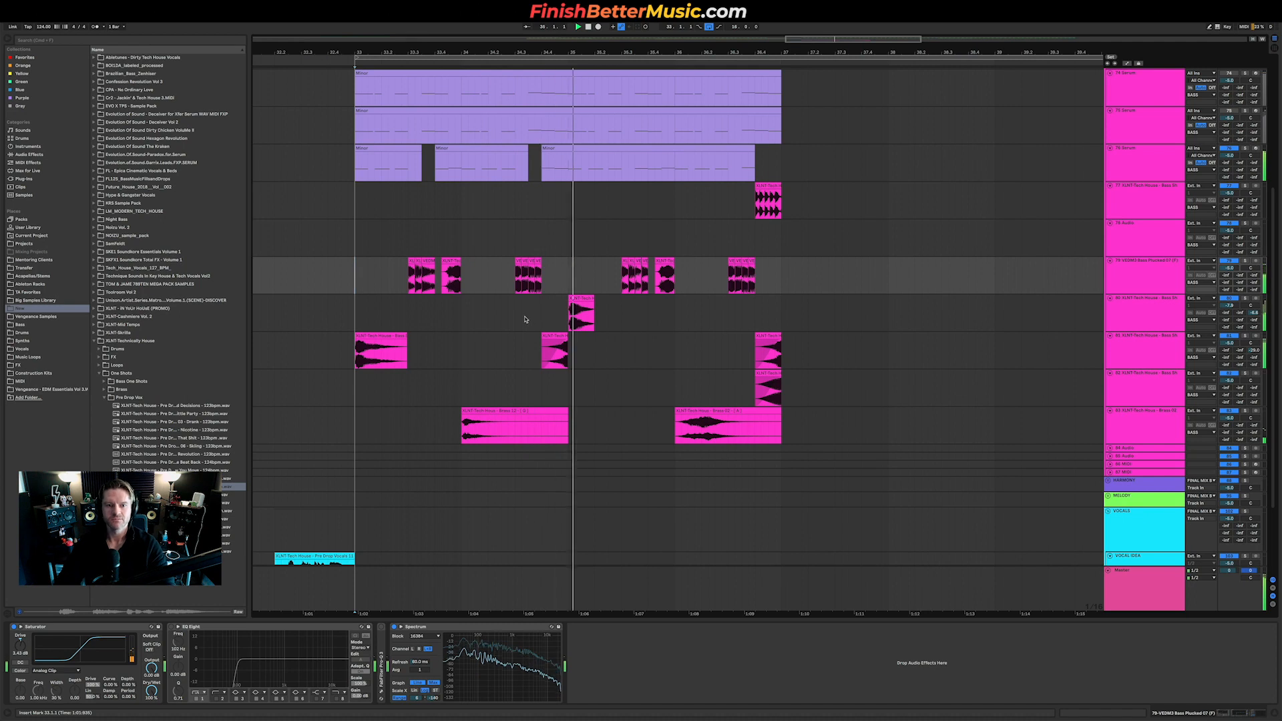
# Extend the plucked bass hit at 34.3.3 so it ends slightly past 34.4.1, and play back the result.
pyautogui.scroll(5, 543, 292)
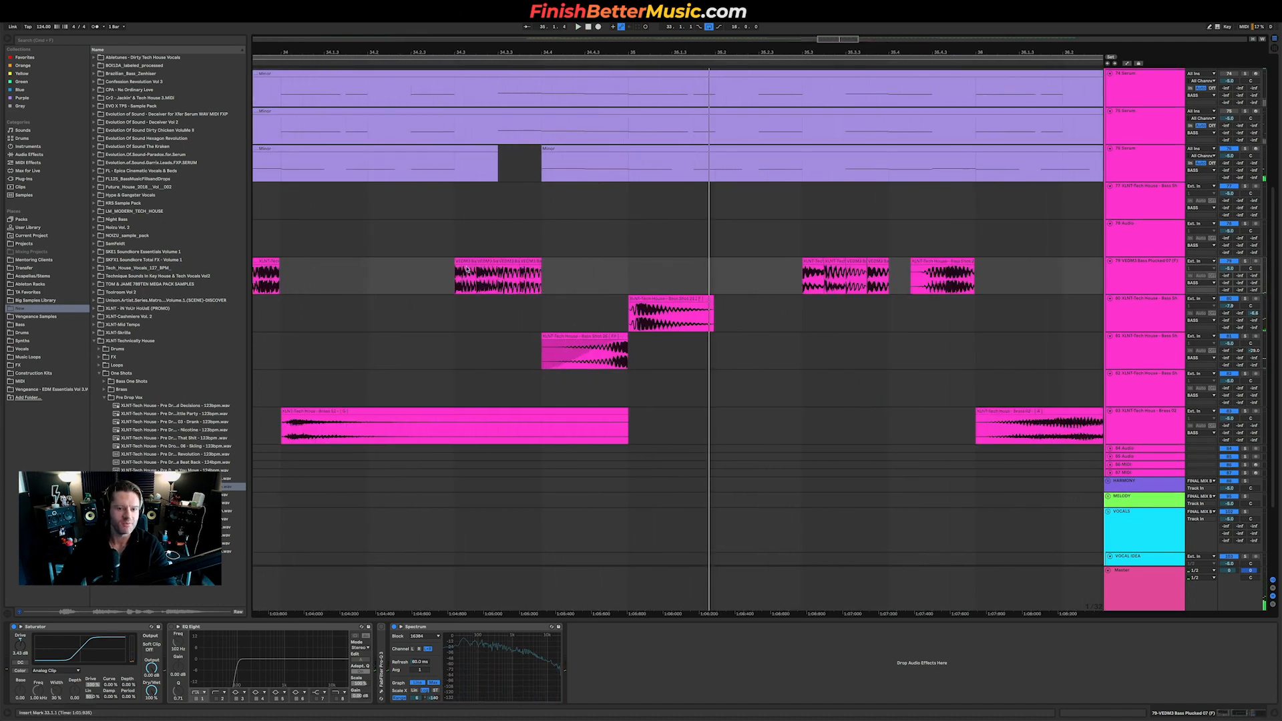
pyautogui.hscroll(-5, 499, 274)
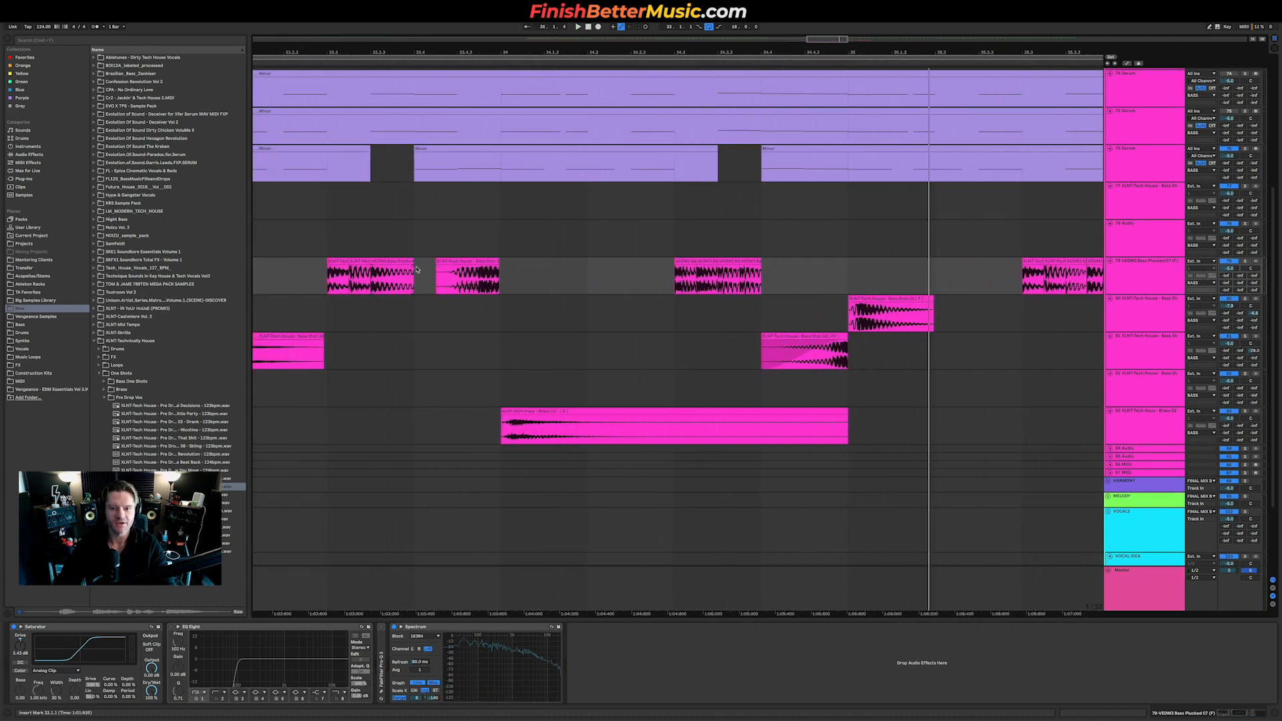
pyautogui.click(406, 270)
pyautogui.moveTo(407, 270); pyautogui.dragTo(769, 273)
pyautogui.click(643, 275)
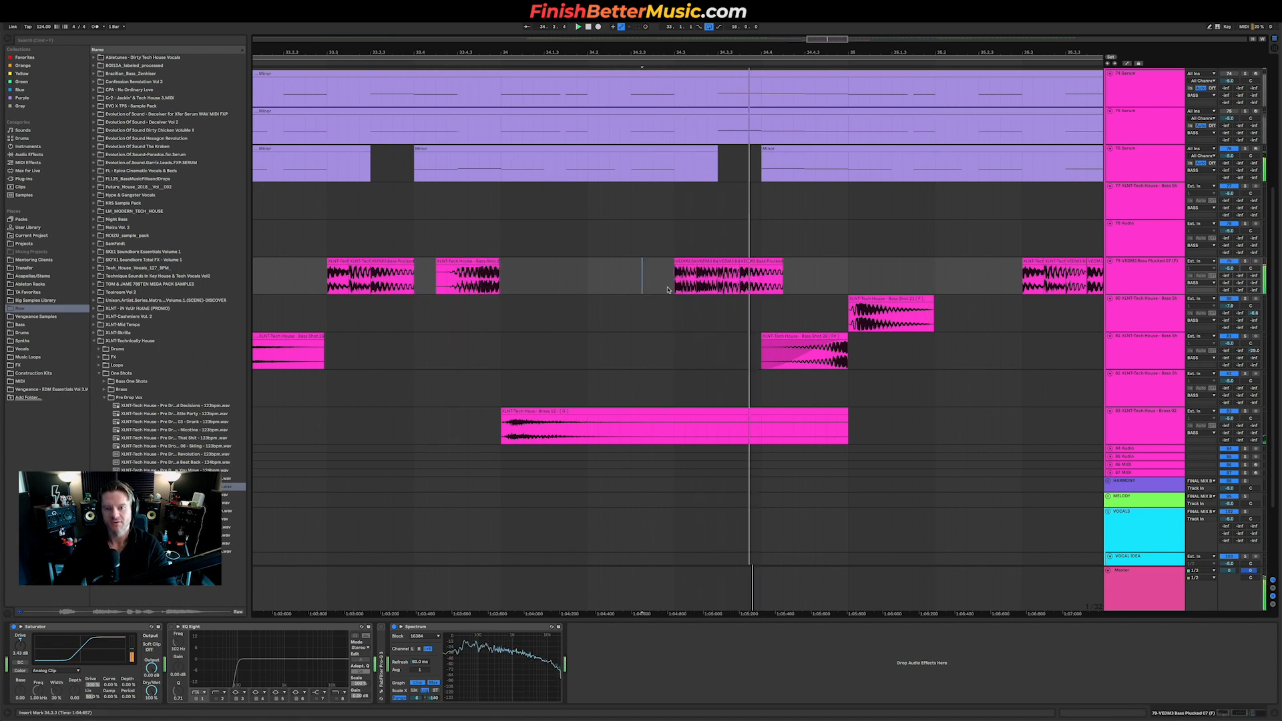
pyautogui.press('space')
pyautogui.press('space')
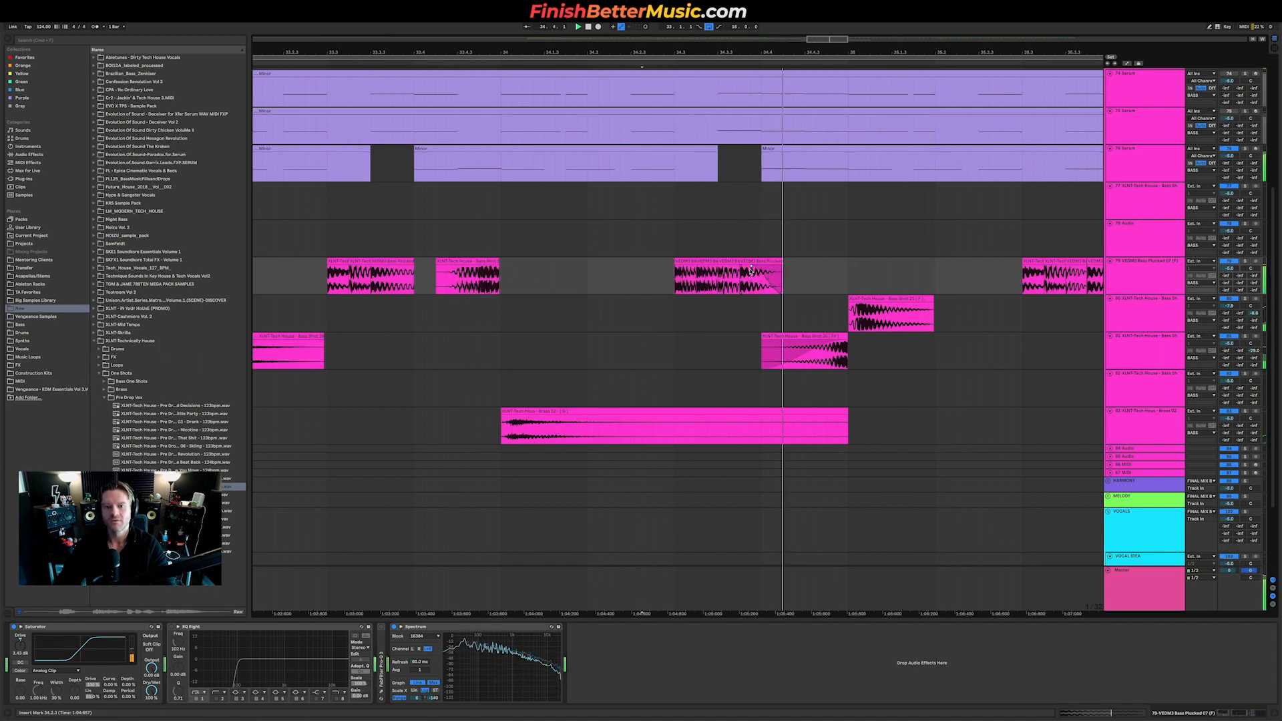
# Replace the plucked bass pattern from 35.1.1 to 37.1.1 with a duplicate of the preceding two bars.
pyautogui.scroll(-6, 750, 286)
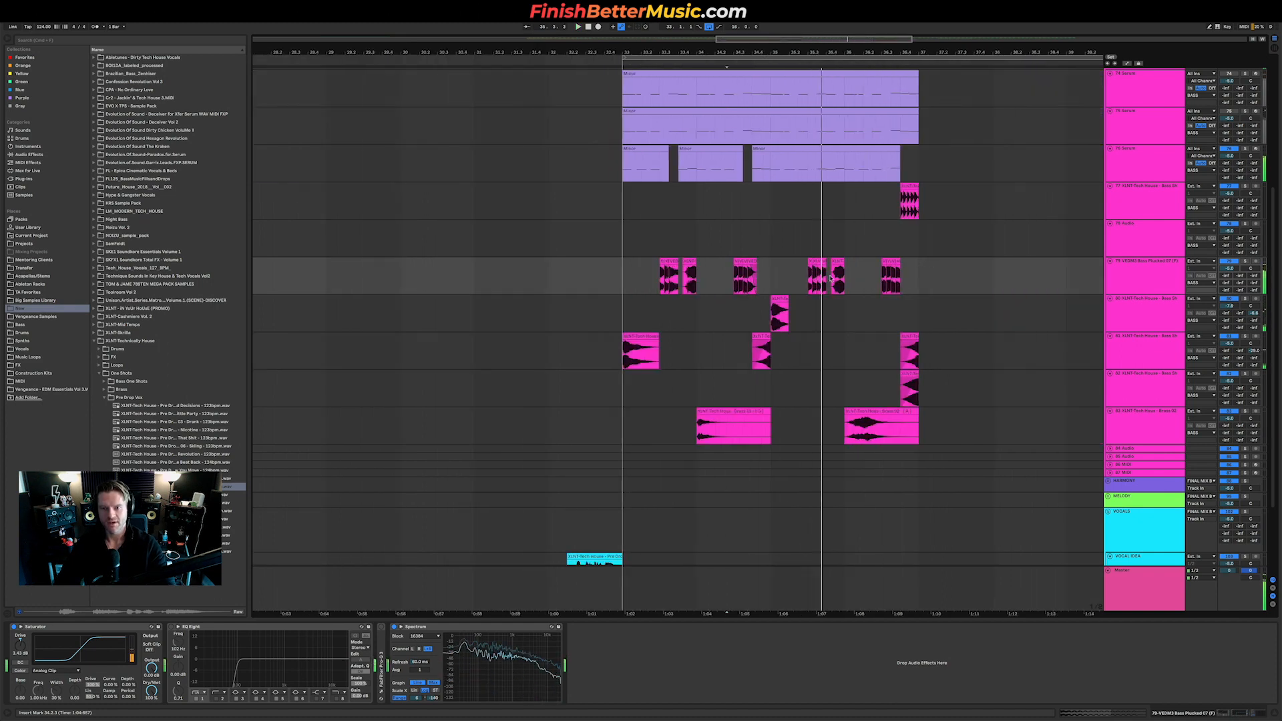
pyautogui.press('space')
pyautogui.moveTo(770, 280); pyautogui.dragTo(918, 280)
pyautogui.press('Delete')
pyautogui.moveTo(770, 279); pyautogui.dragTo(626, 277)
pyautogui.press('super+d')
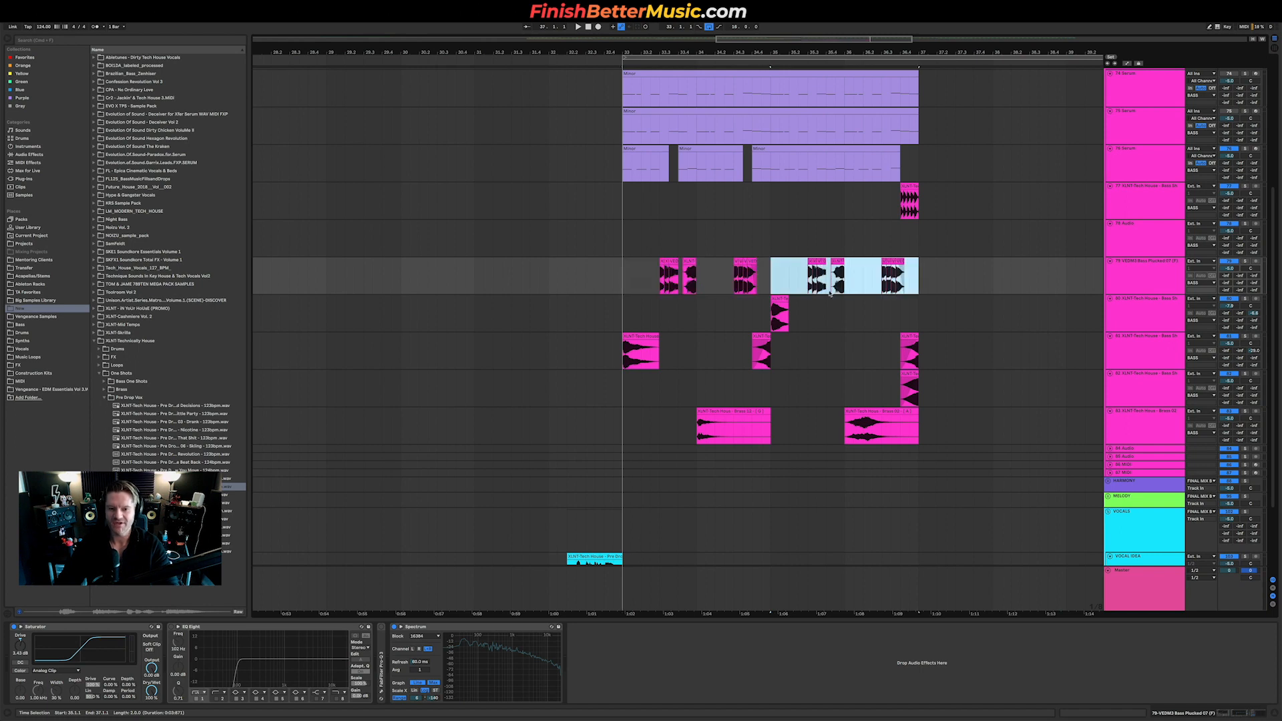
# Add a G# one-shot from the Brass folder to the empty audio track below the existing brass, starting at 34.4.1.
pyautogui.click(233, 519)
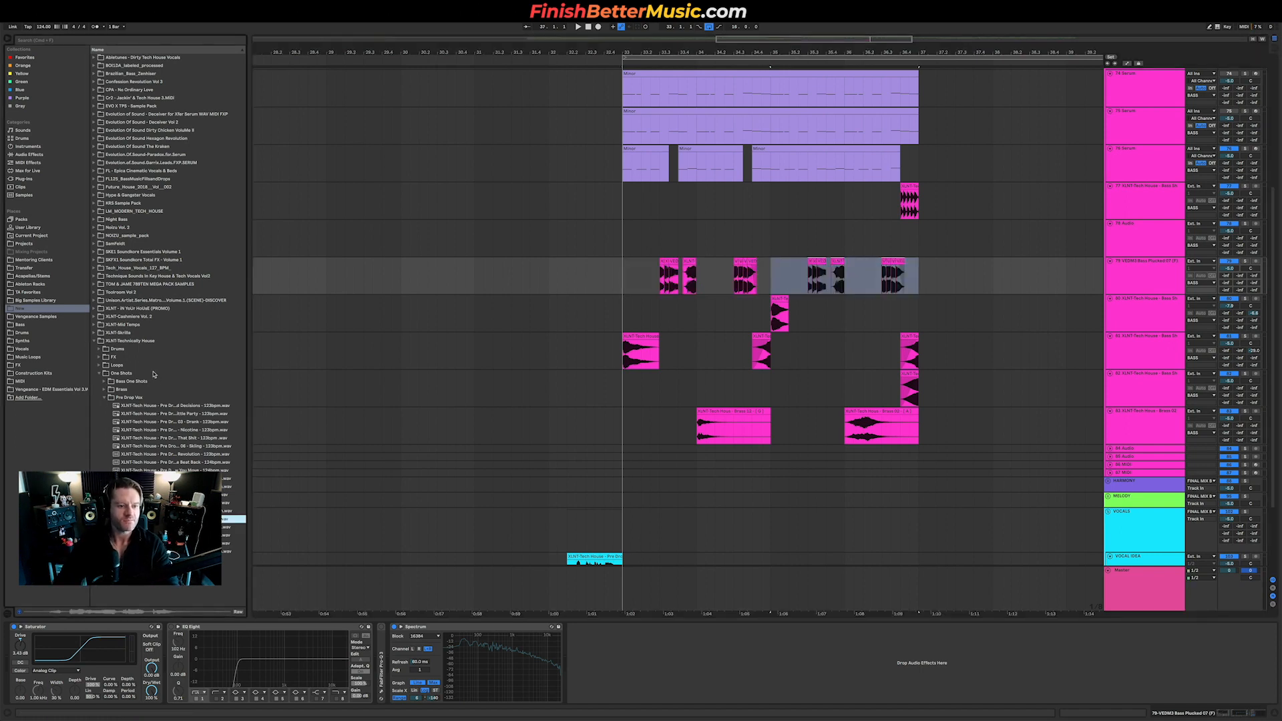
pyautogui.click(122, 389)
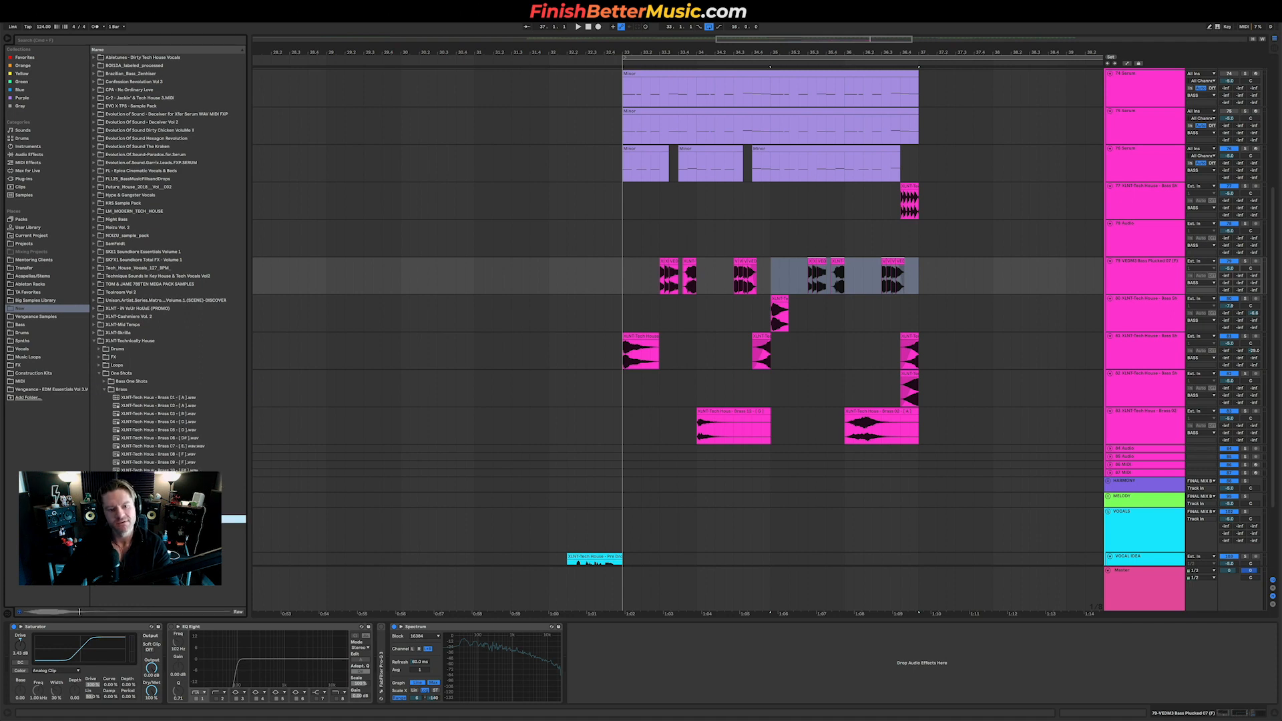
pyautogui.hscroll(3, 968, 334)
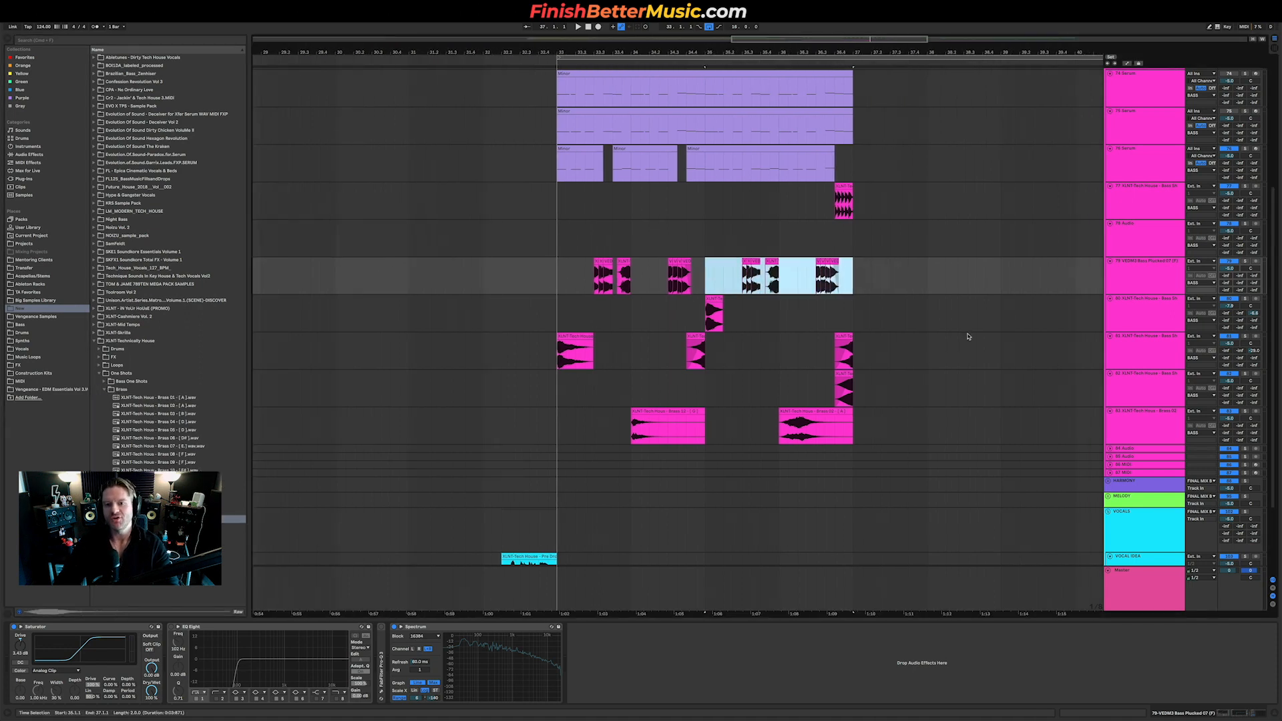
pyautogui.click(1110, 451)
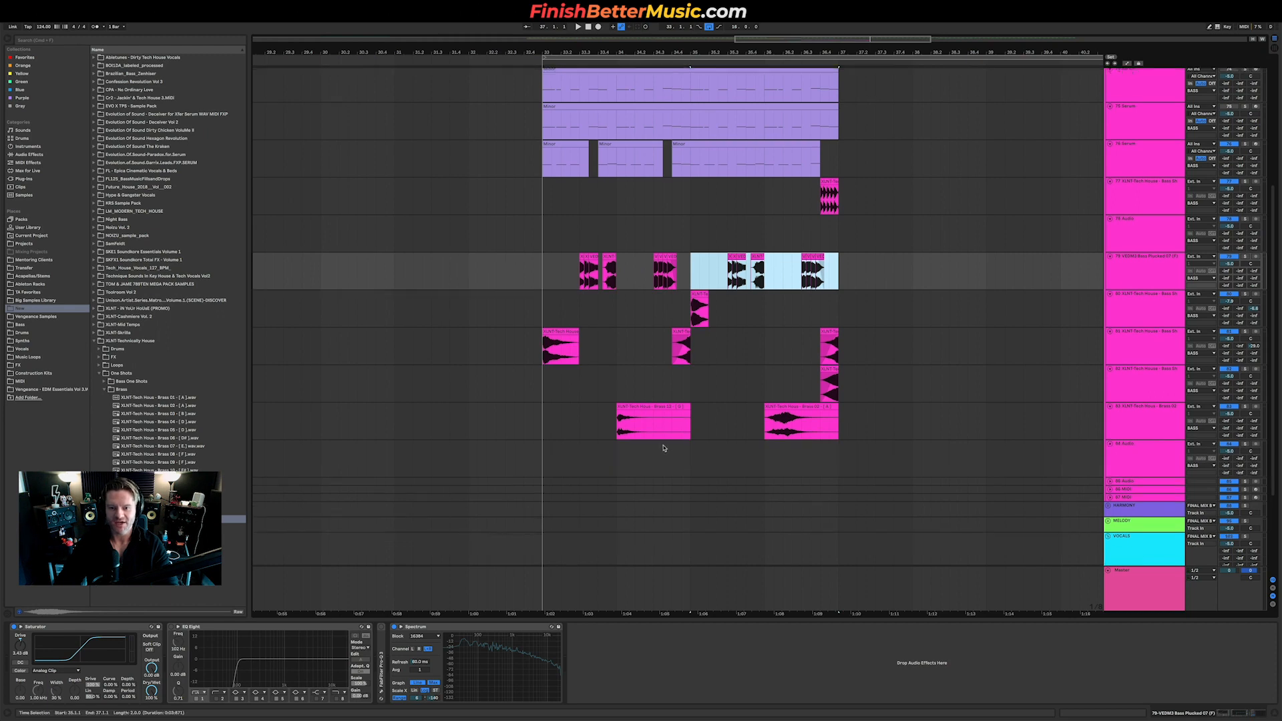
pyautogui.scroll(-4, 661, 447)
pyautogui.moveTo(234, 519); pyautogui.dragTo(678, 330)
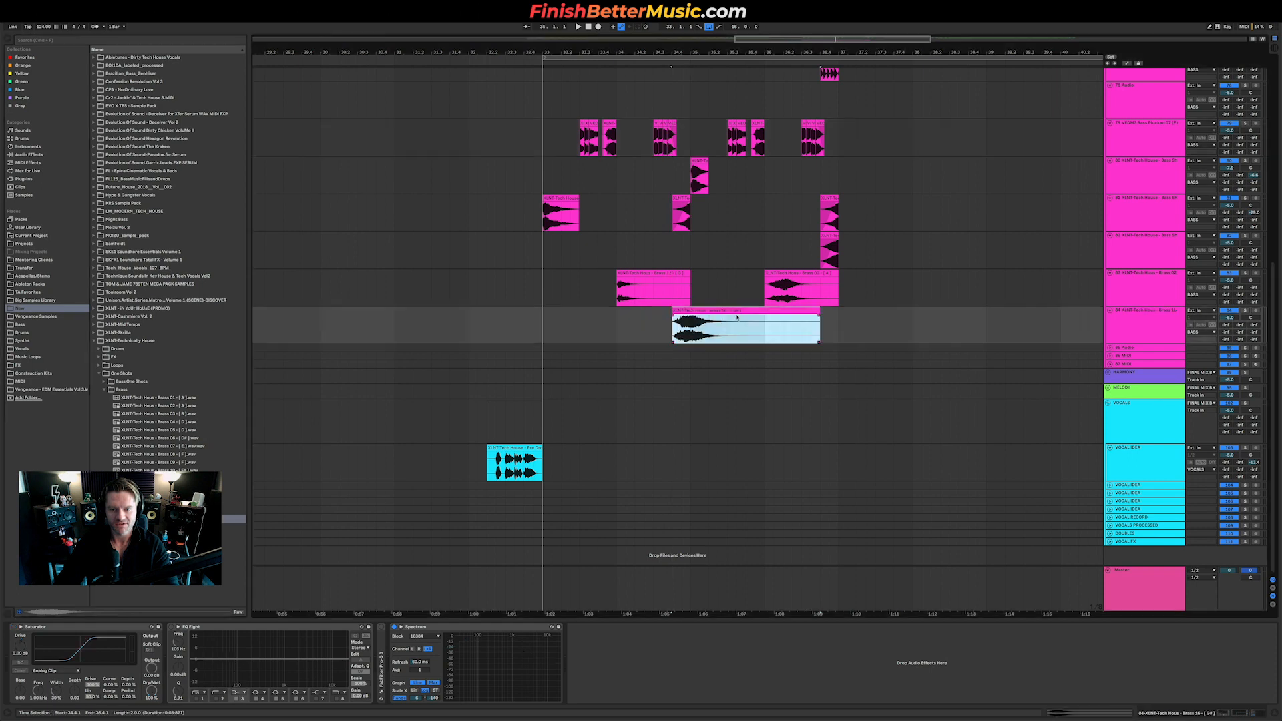
# Transpose the new brass clip down 3 semitones and place it as a one-beat hit from 36.4.1 to 37.1.1.
pyautogui.doubleClick(736, 312)
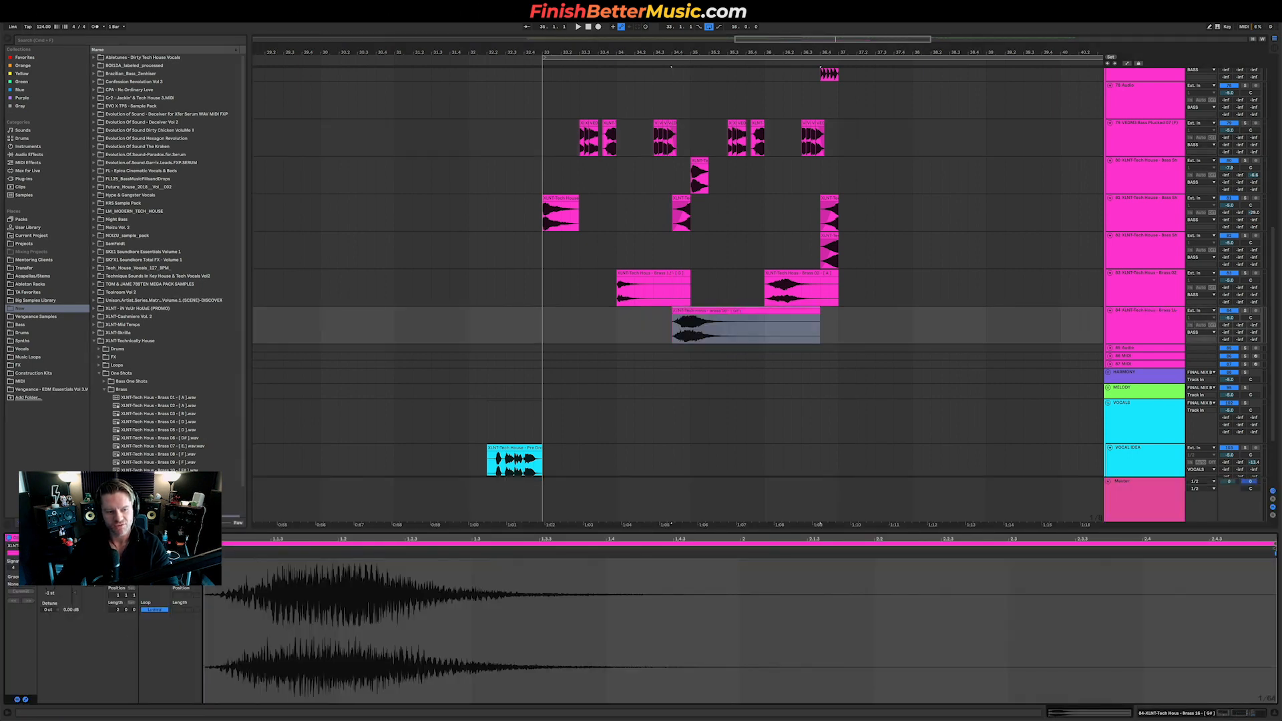
pyautogui.press('space')
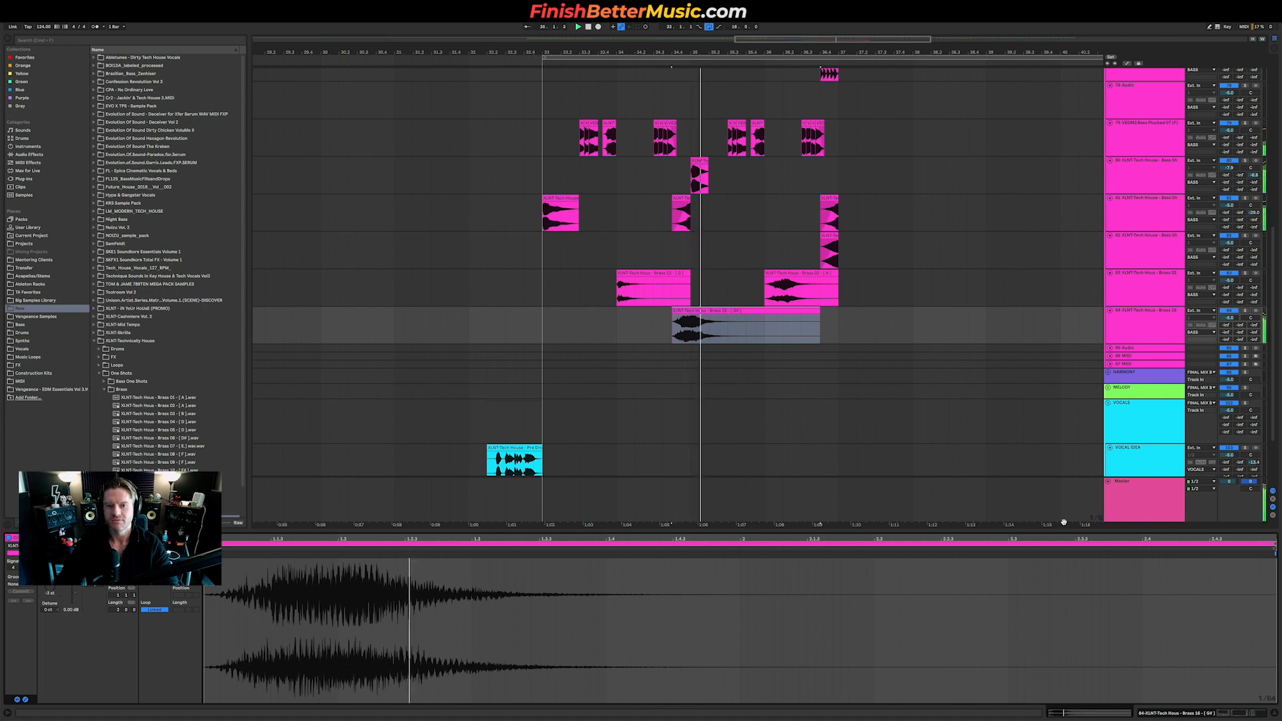
pyautogui.moveTo(820, 318)
pyautogui.mouseDown()
pyautogui.moveTo(692, 312)
pyautogui.moveTo(834, 314)
pyautogui.mouseUp()
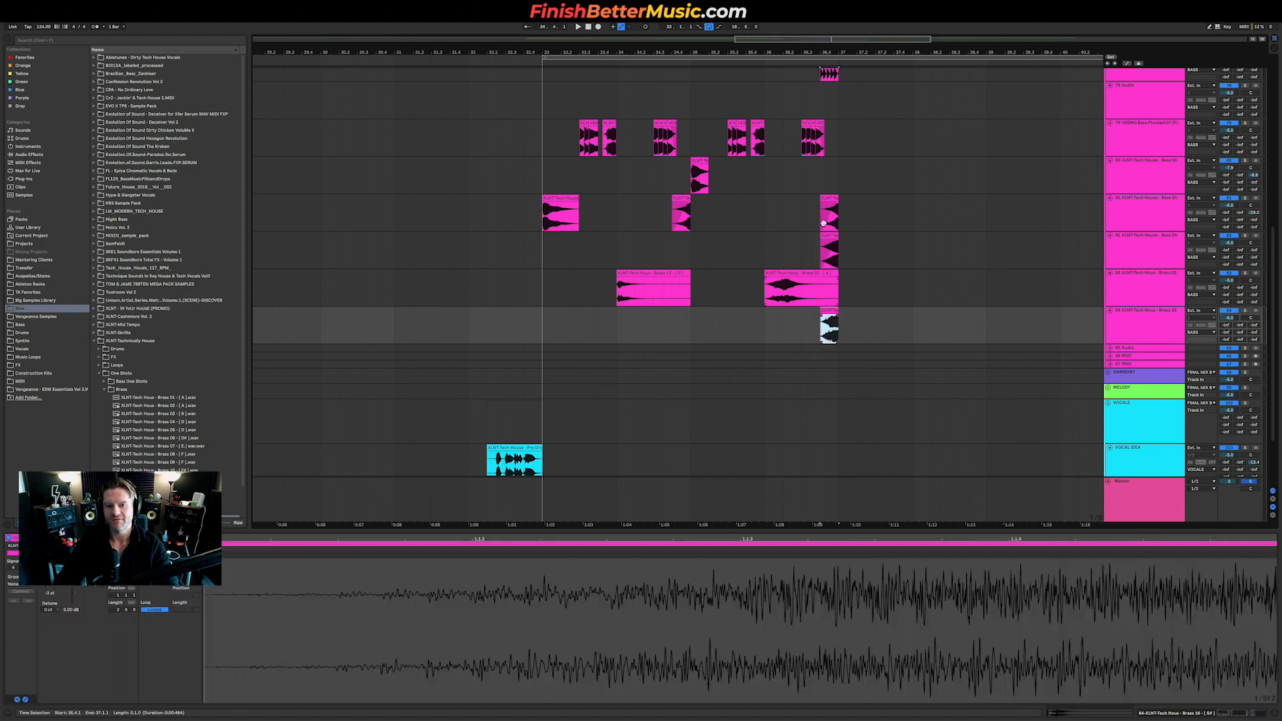
# Delete the uppermost of the XLNT bass one-shots stacked above the brass at 36.4.1, and low-cut the brass track with EQ Eight.
pyautogui.click(832, 200)
pyautogui.click(791, 334)
pyautogui.press('space')
pyautogui.press('space')
pyautogui.press('space')
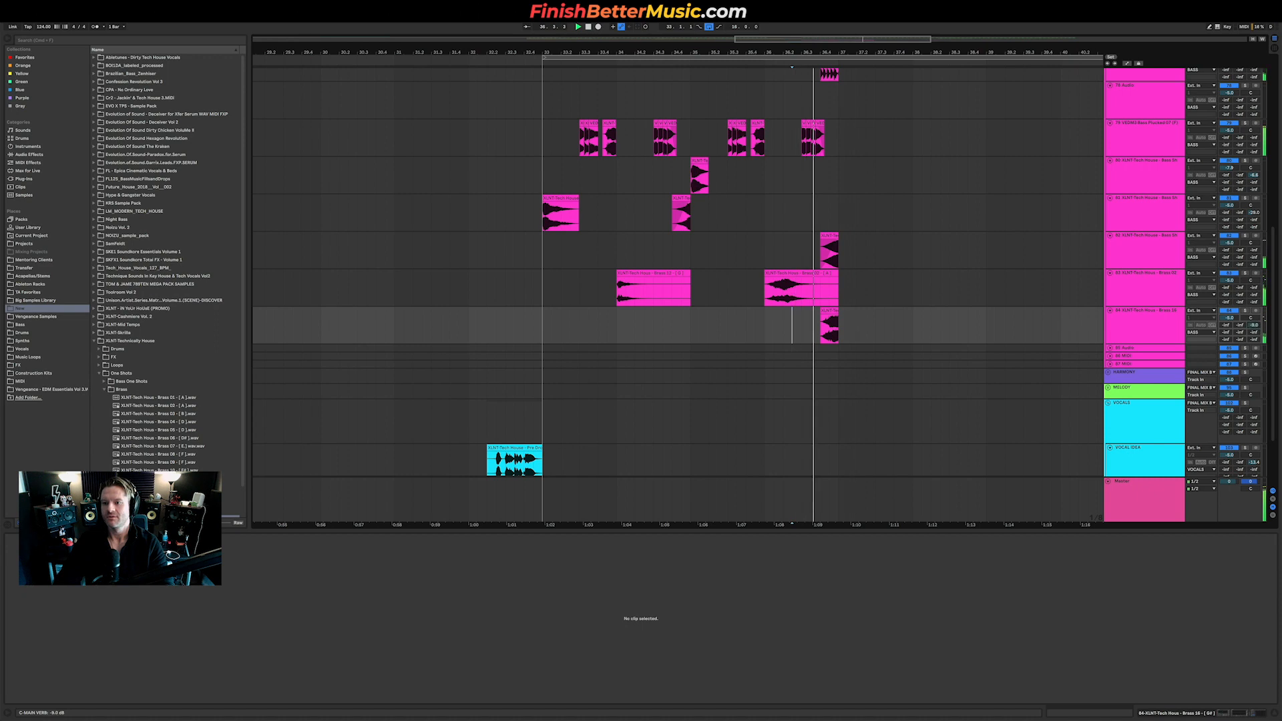
pyautogui.click(1139, 311)
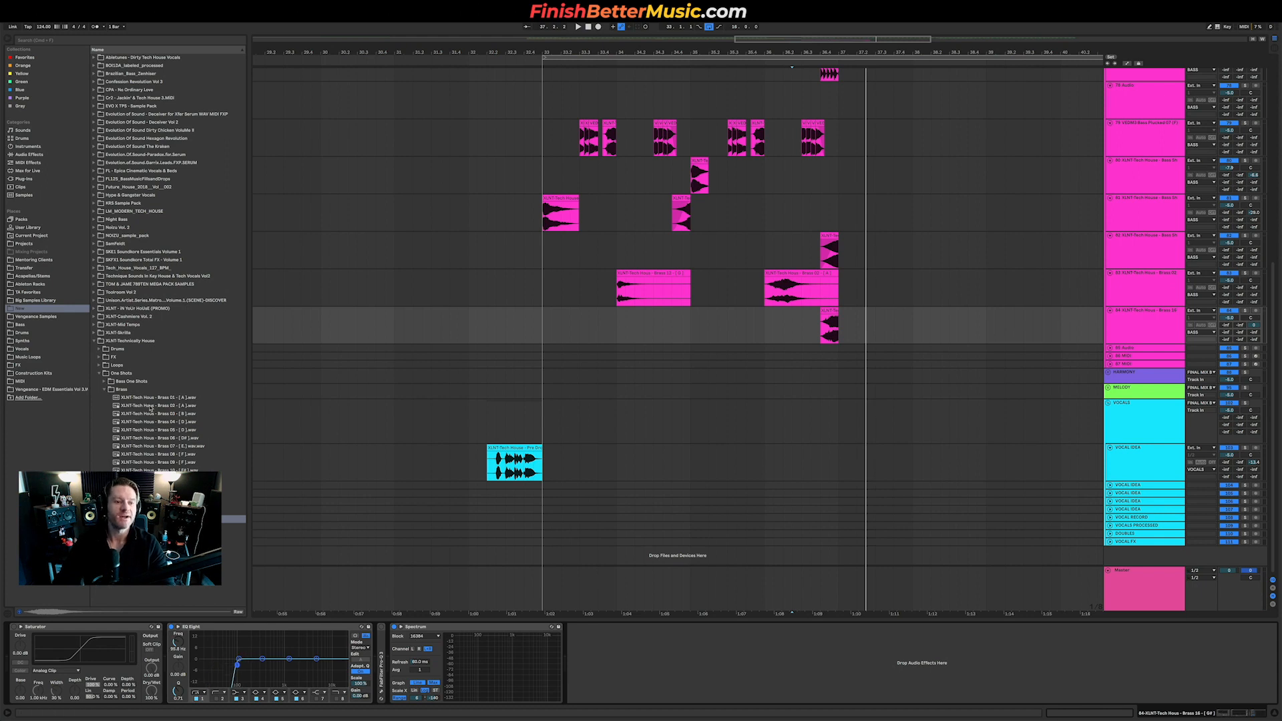
# Audition the Misc Modular FX samples and place FX Misc Modular 03 at bar 33 on the first HARMONY audio track.
pyautogui.click(133, 390)
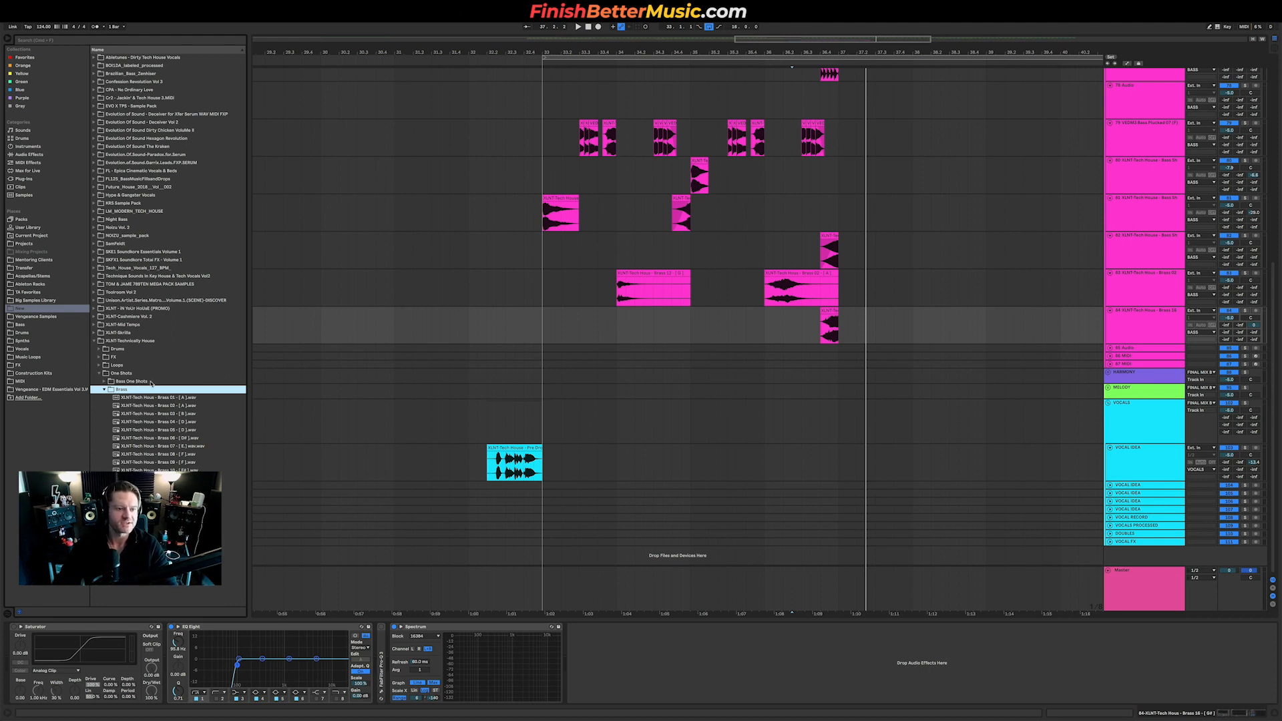
pyautogui.click(127, 358)
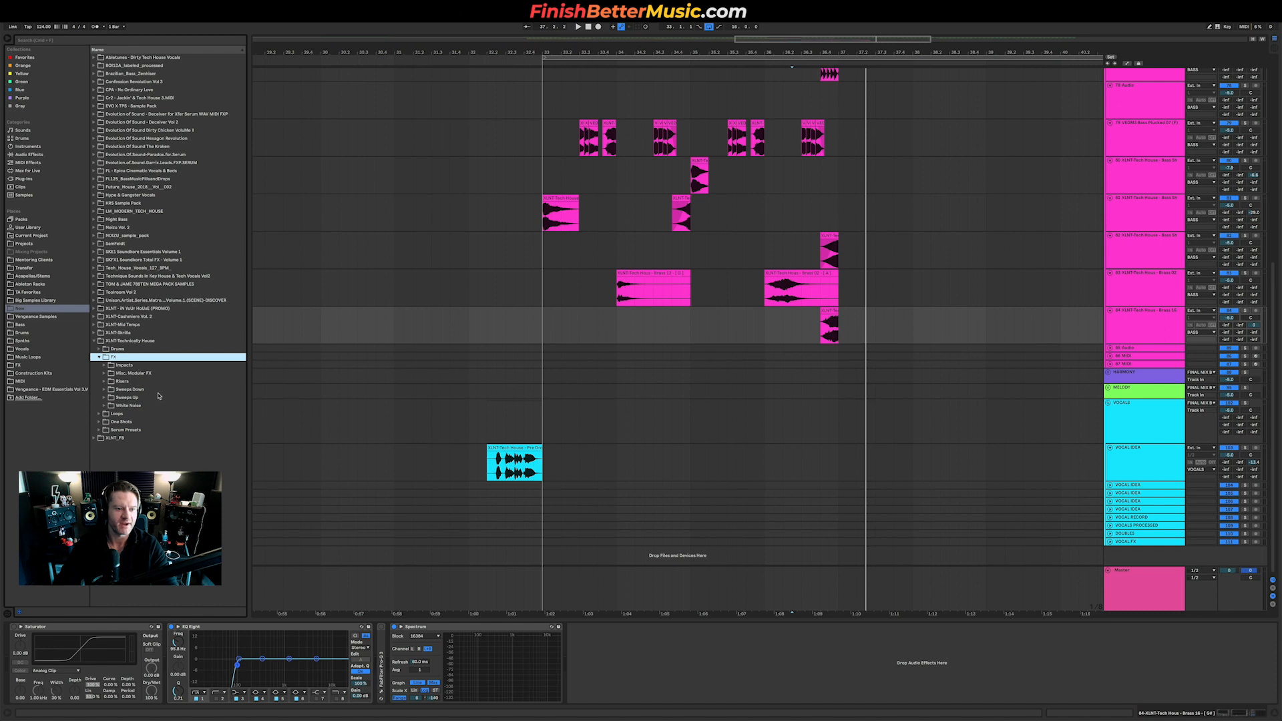
pyautogui.click(143, 374)
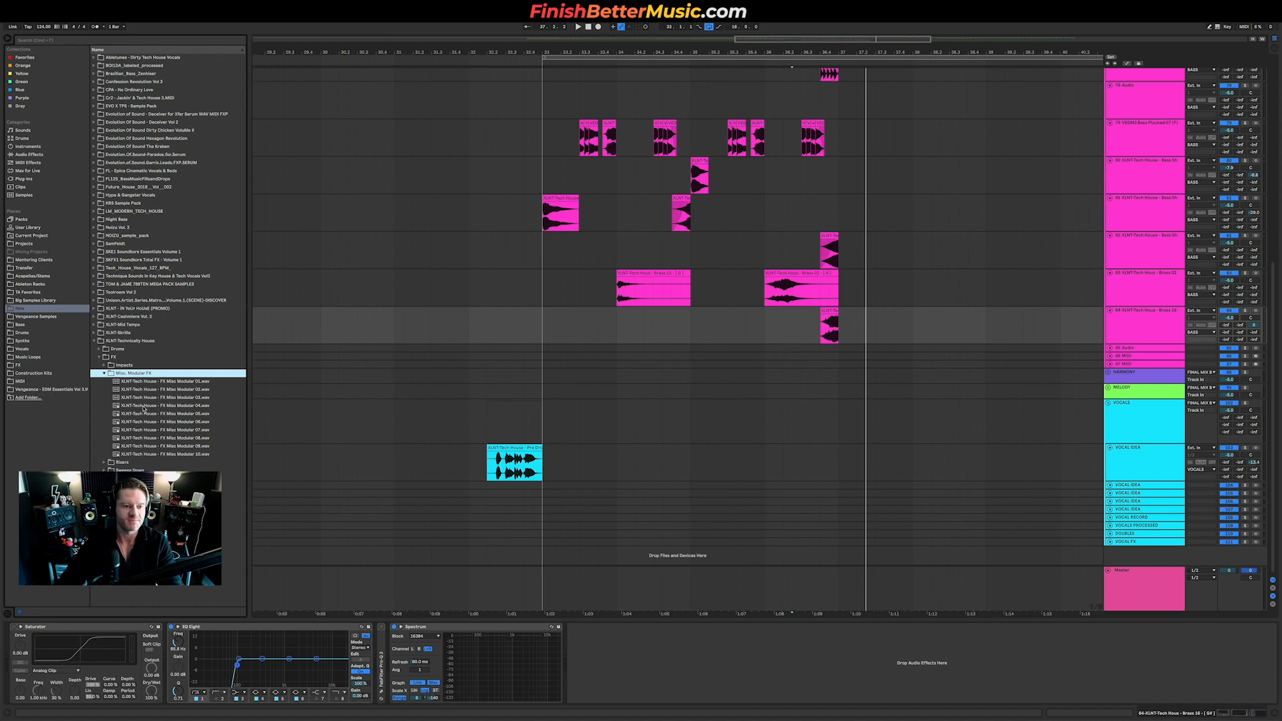
pyautogui.click(168, 382)
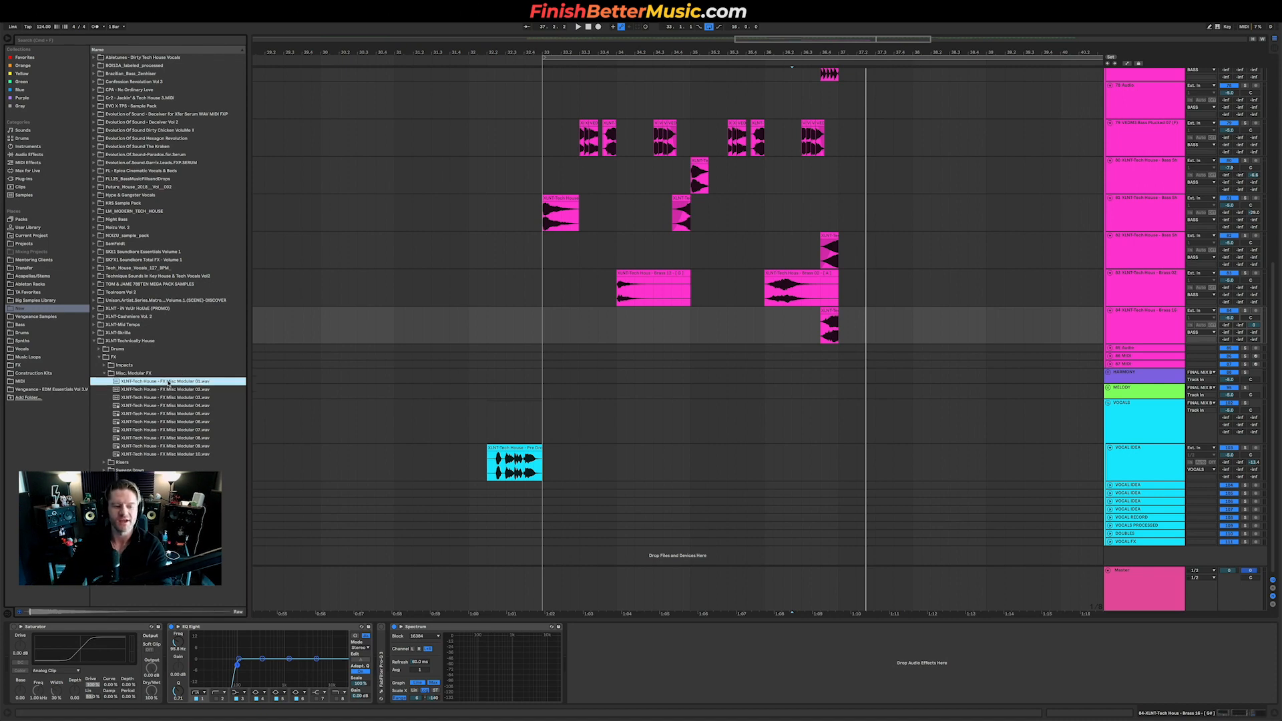
pyautogui.click(199, 398)
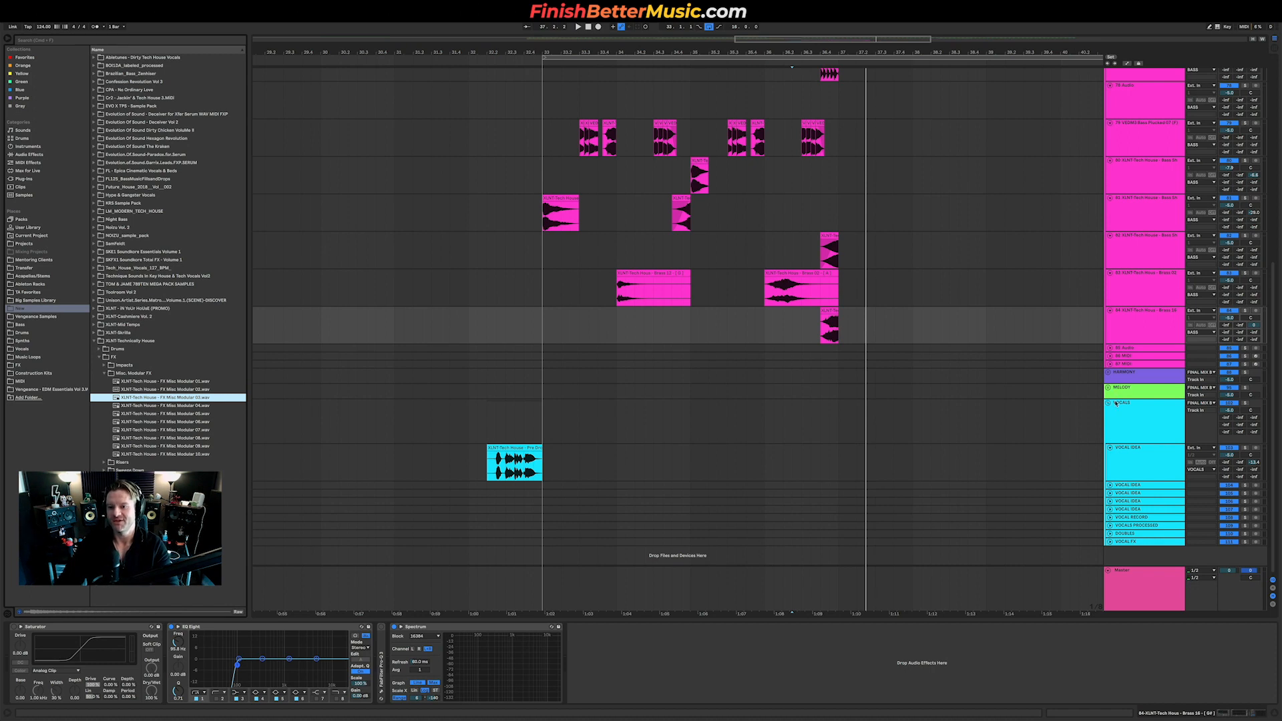
pyautogui.click(1108, 372)
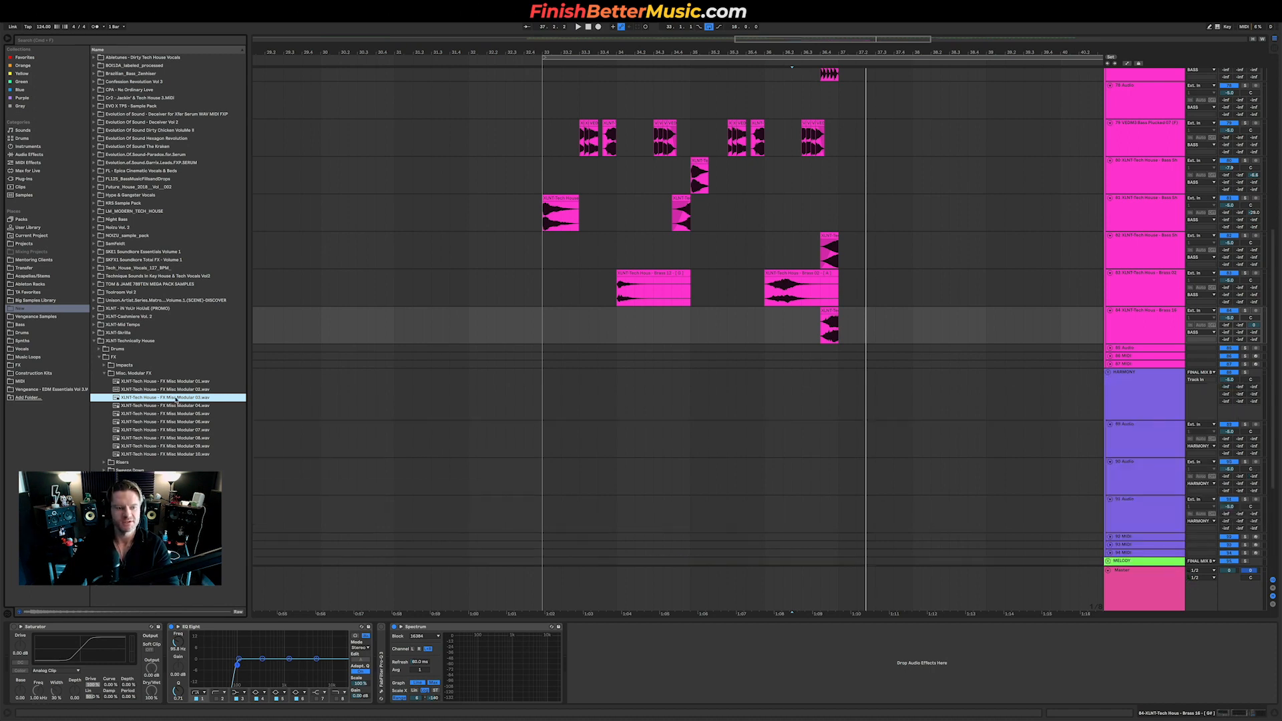
pyautogui.moveTo(176, 399); pyautogui.dragTo(548, 446)
pyautogui.press('space')
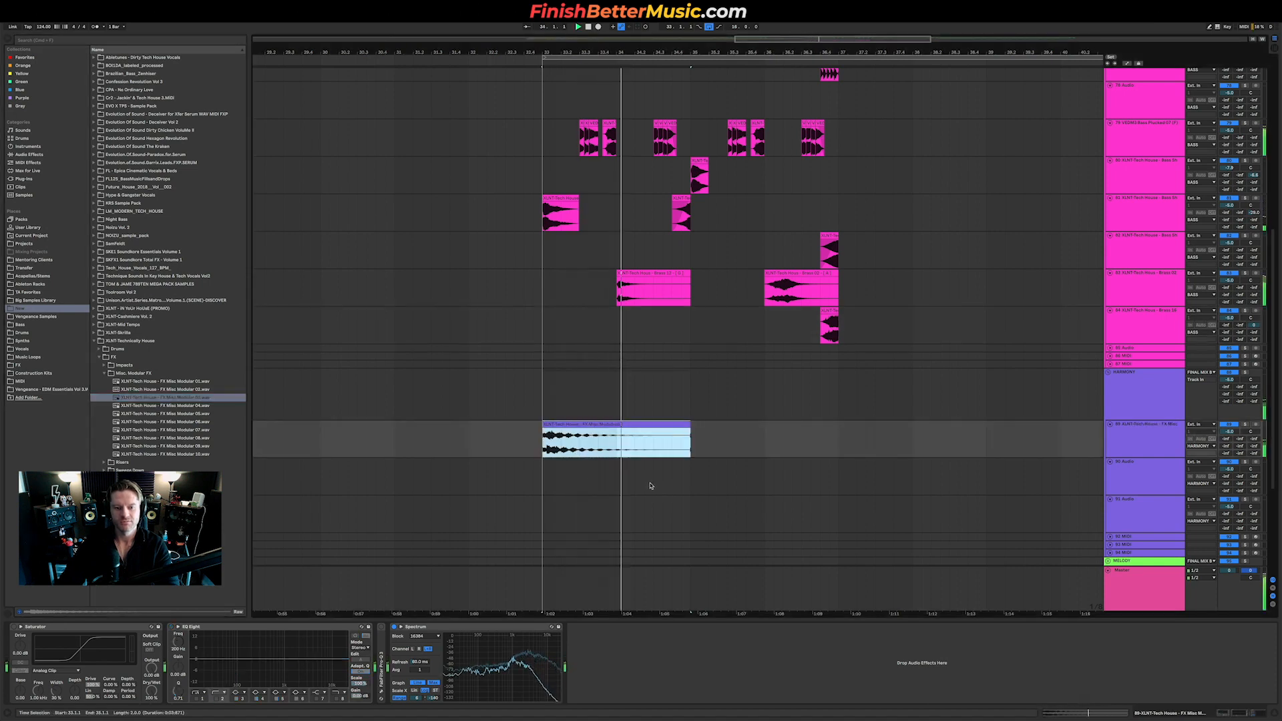
# Place FX Misc Modular 04 at bar 35 on the second HARMONY audio track and play it back.
pyautogui.click(195, 406)
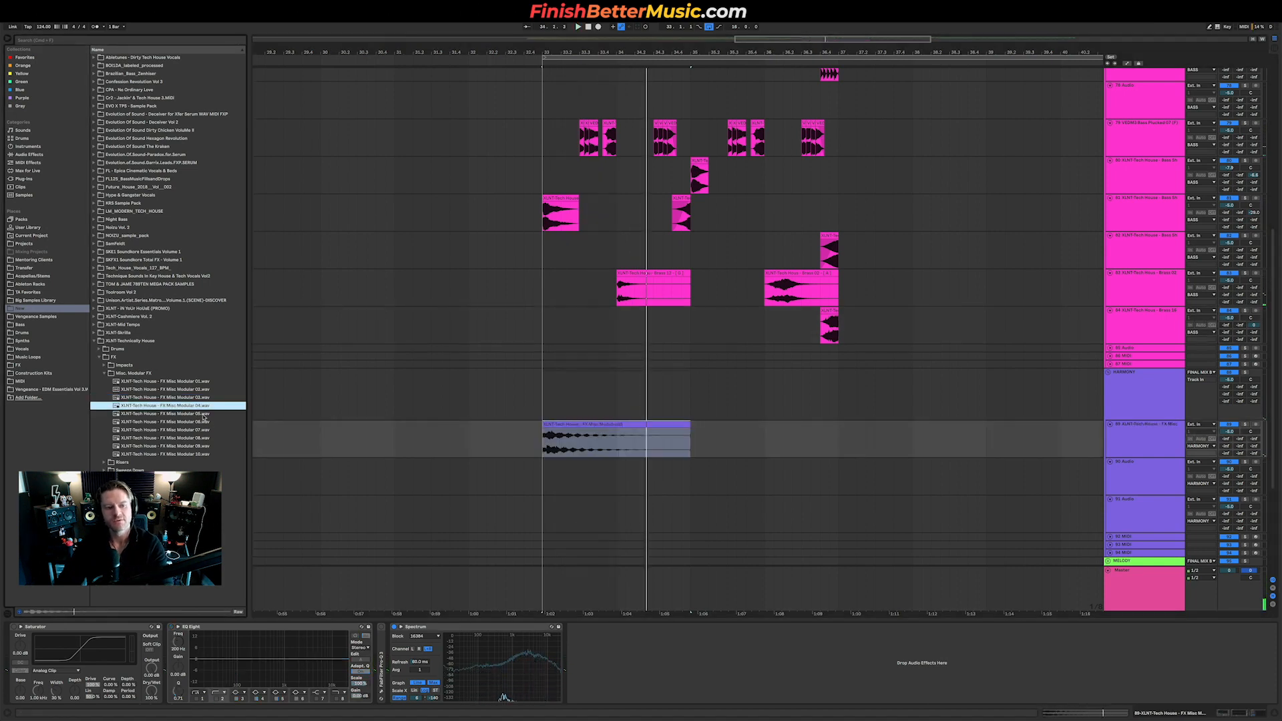
pyautogui.moveTo(205, 406); pyautogui.dragTo(694, 477)
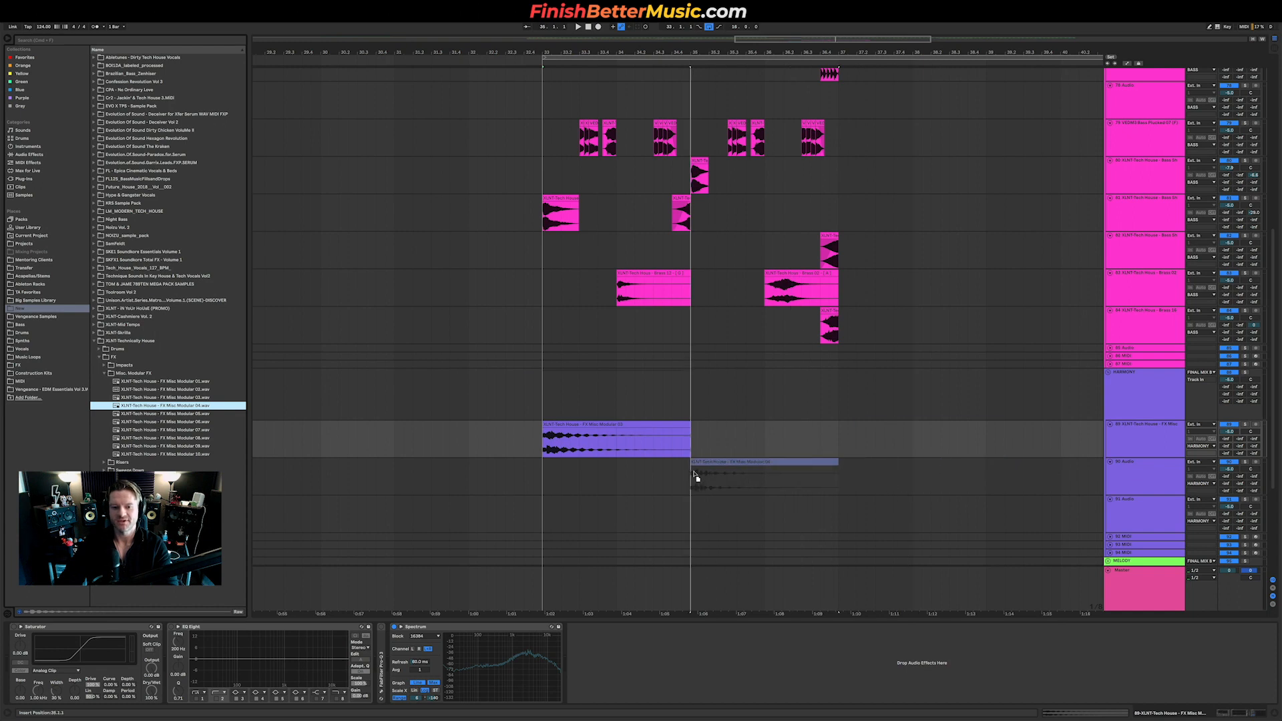
pyautogui.click(721, 464)
pyautogui.press('space')
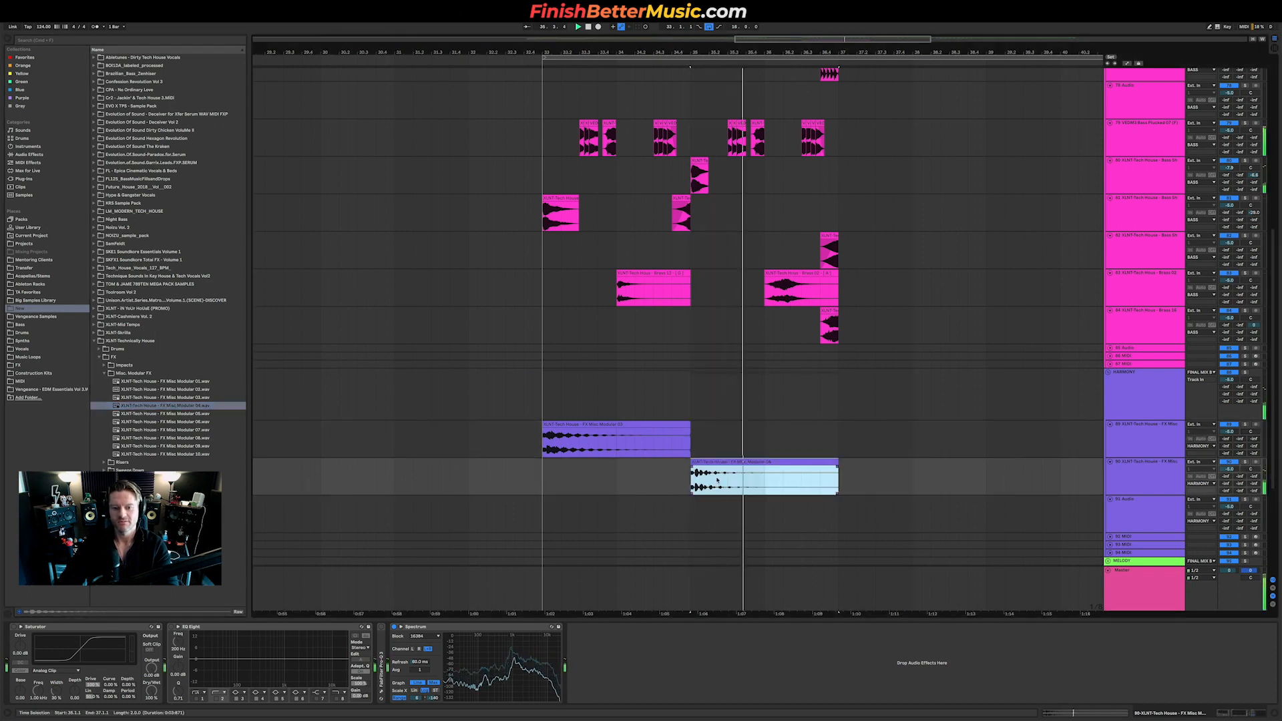
# Audition more modular FX and risers, and place FX Medium Riser 02 - Flutter on a RISERS FX track, ending at bar 33.
pyautogui.click(192, 423)
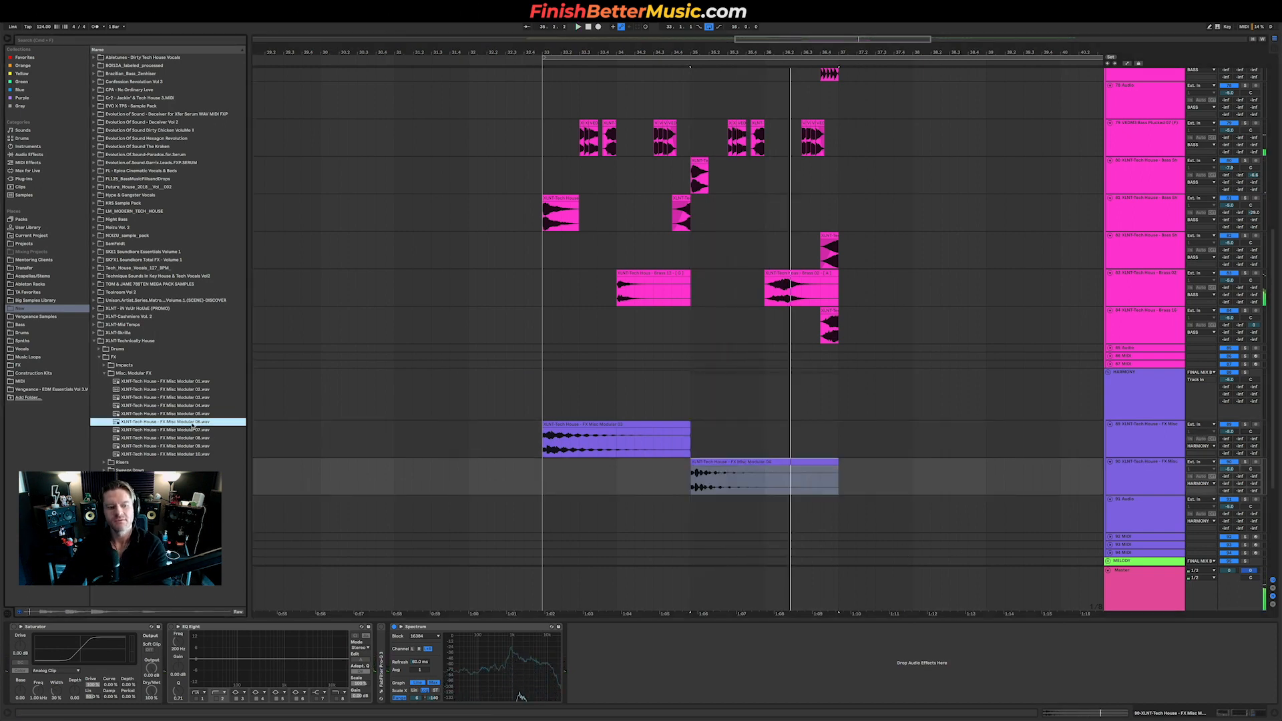
pyautogui.press('Down')
pyautogui.press('Down')
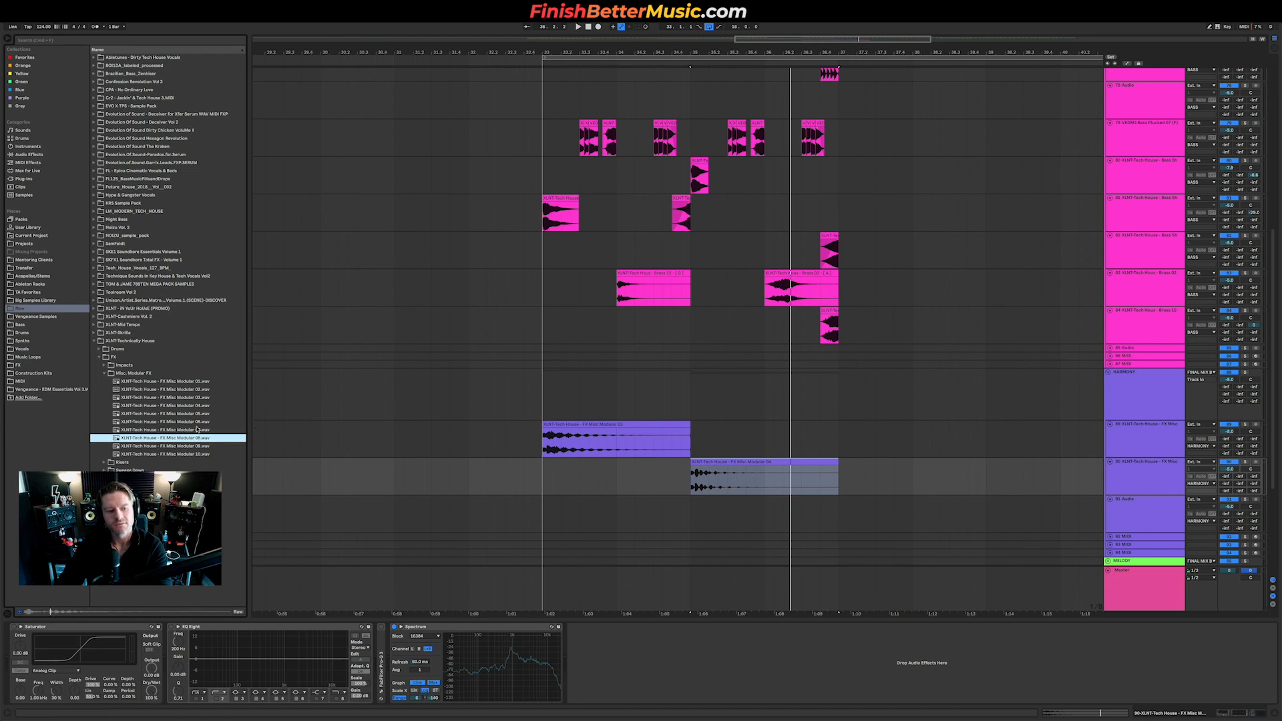
pyautogui.click(188, 390)
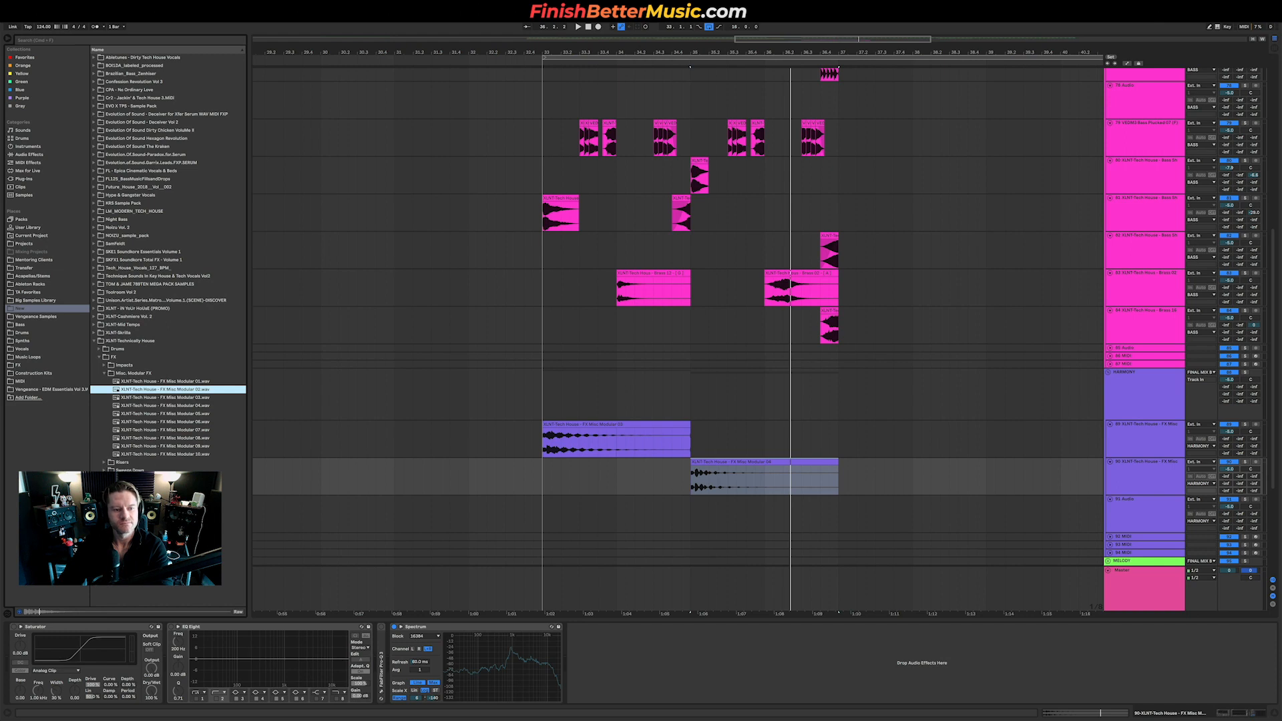
pyautogui.click(138, 464)
pyautogui.click(205, 462)
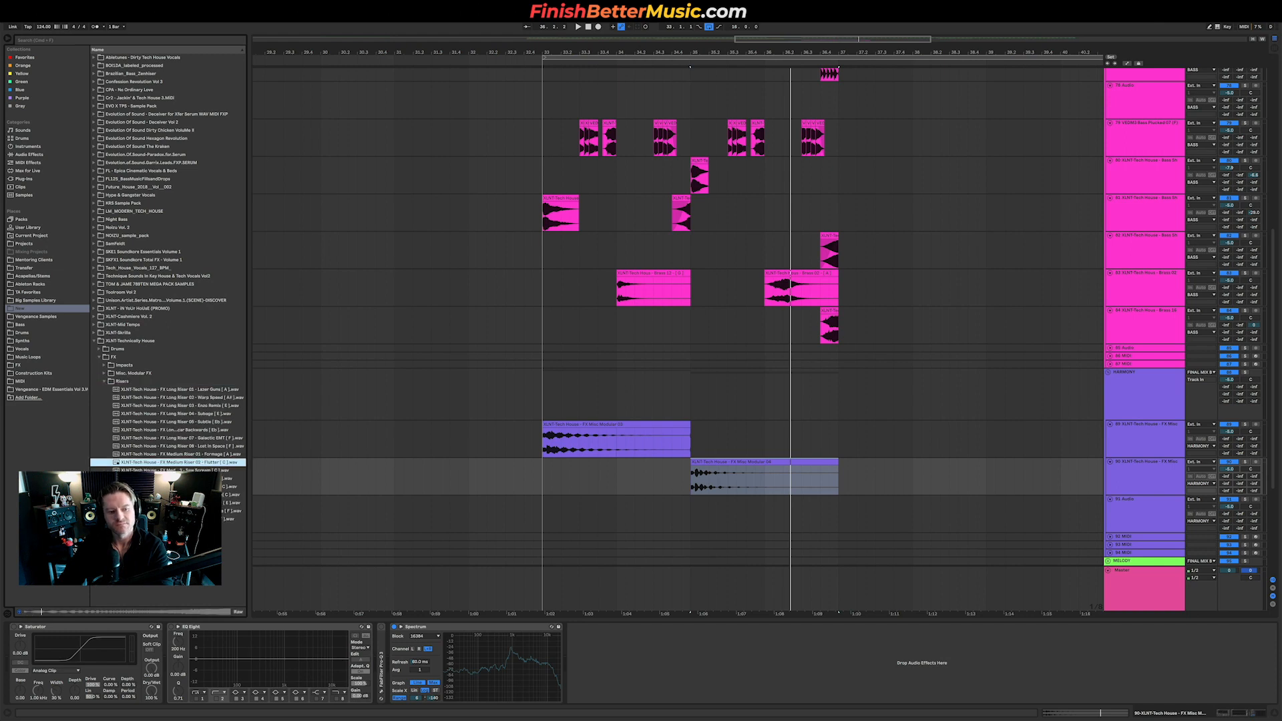
pyautogui.scroll(-3, 826, 452)
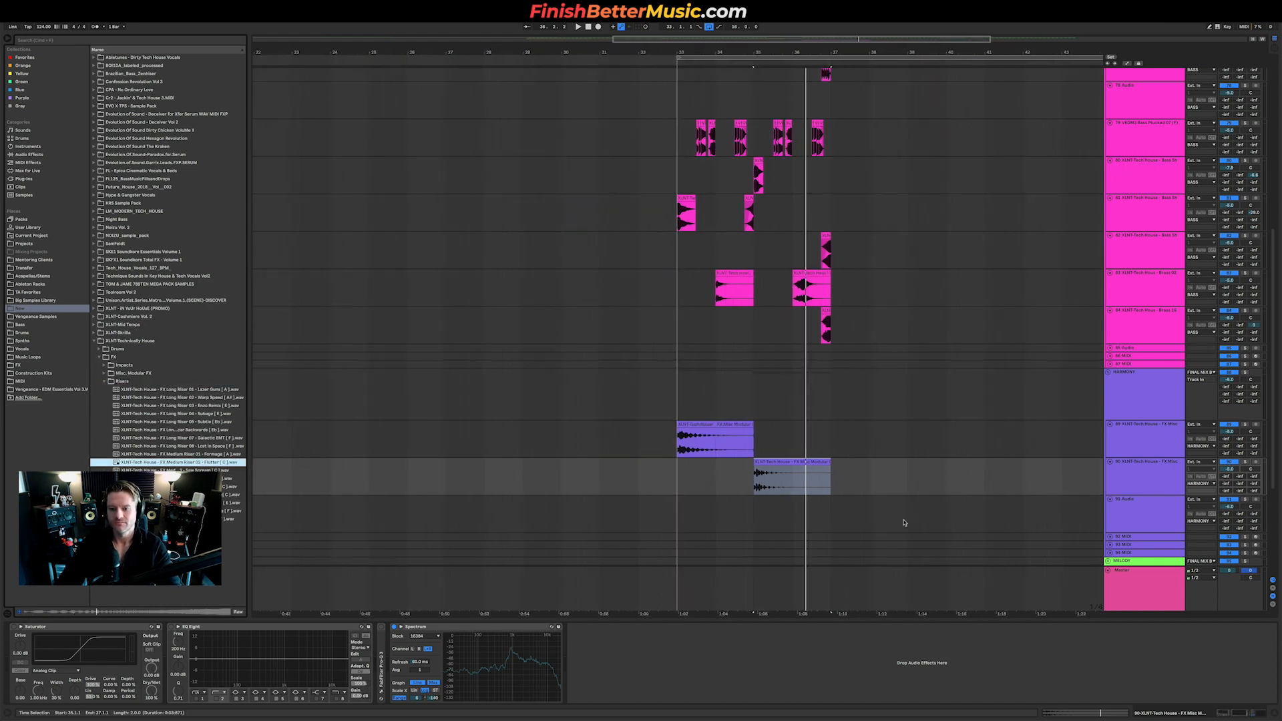
pyautogui.scroll(-5, 557, 501)
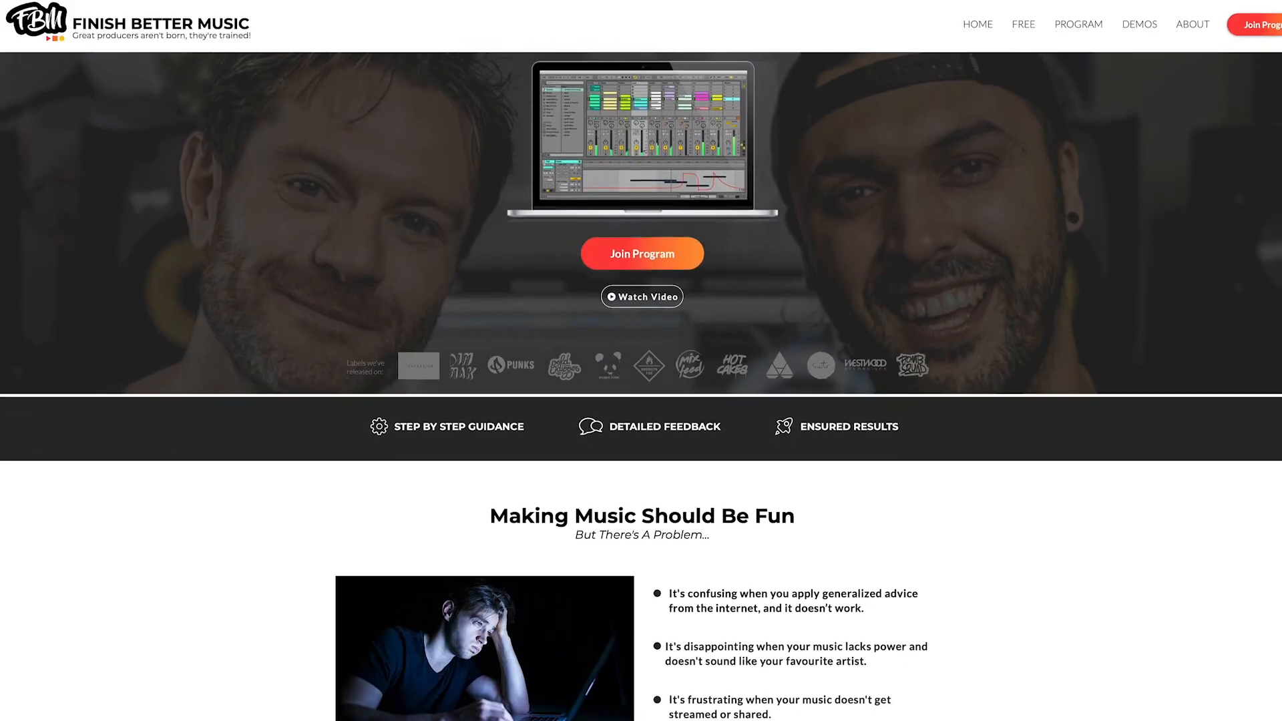
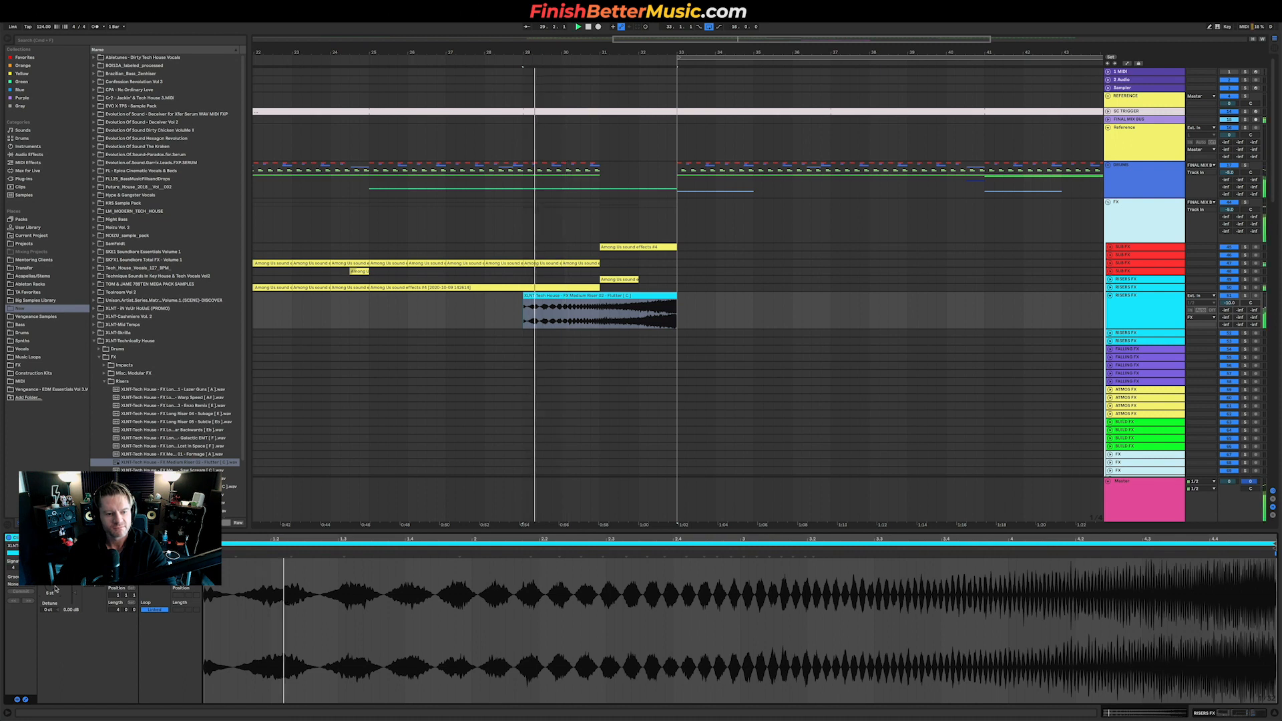
# Transpose the Flutter riser down 7 semitones and move it one bar earlier to start at 28.1.1.
pyautogui.moveTo(55, 589); pyautogui.dragTo(98, 587)
pyautogui.click(668, 309)
pyautogui.press('space')
pyautogui.moveTo(659, 296); pyautogui.dragTo(621, 301)
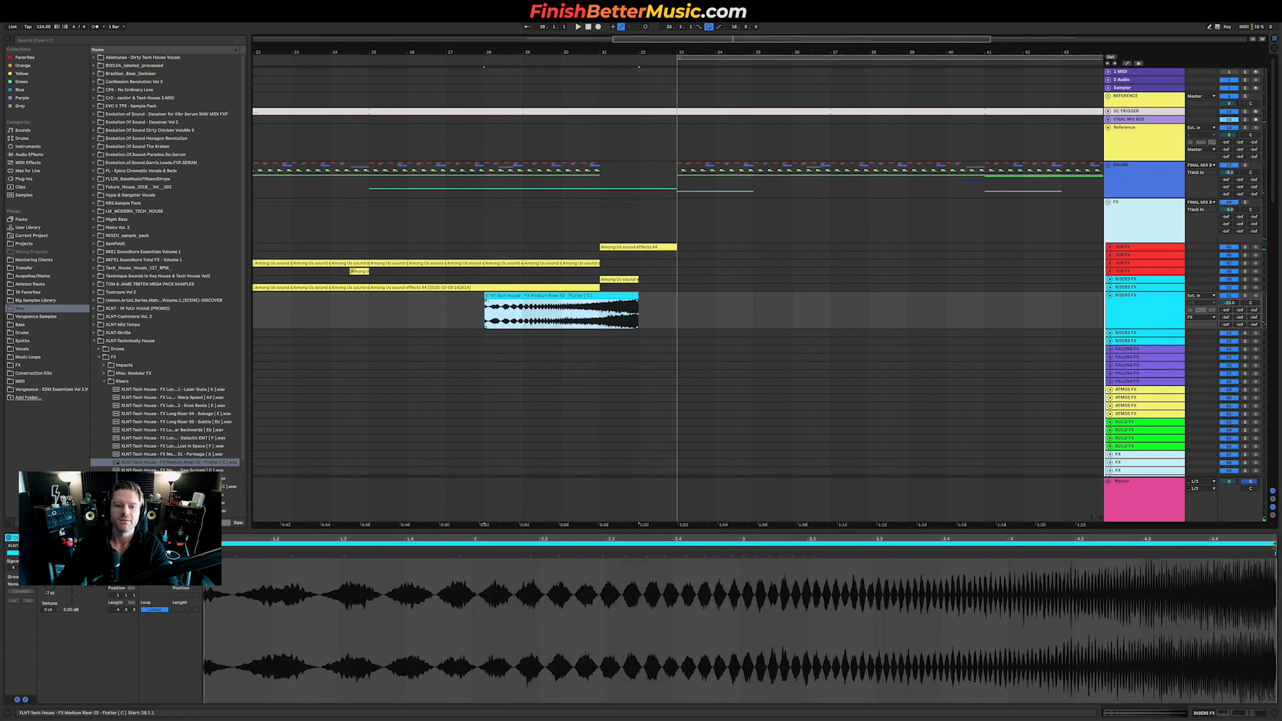
# Add a long fade-in across the Flutter riser and play back the build-up.
pyautogui.moveTo(486, 302); pyautogui.dragTo(718, 346)
pyautogui.press('space')
pyautogui.scroll(-5, 639, 367)
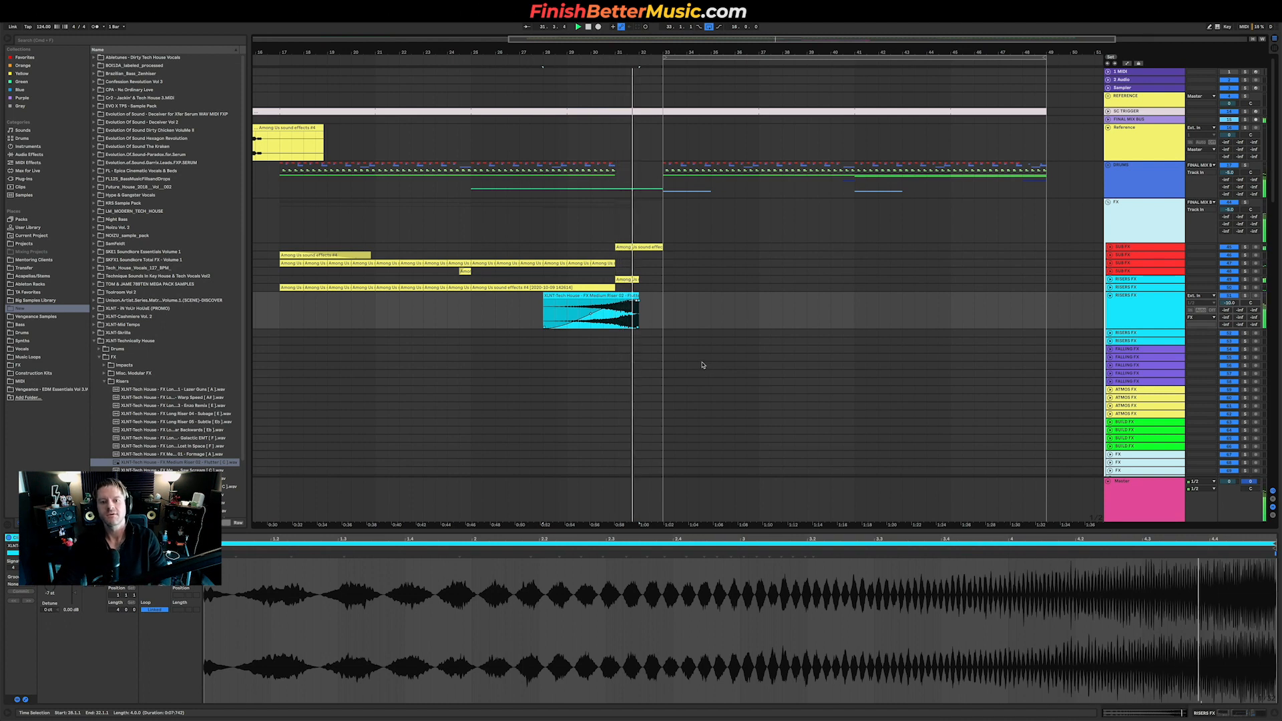
# Duplicate the third Serum part, the bass and brass one-shots and the modular FX from bars 33–37 to bars 37–41.
pyautogui.scroll(-5, 706, 329)
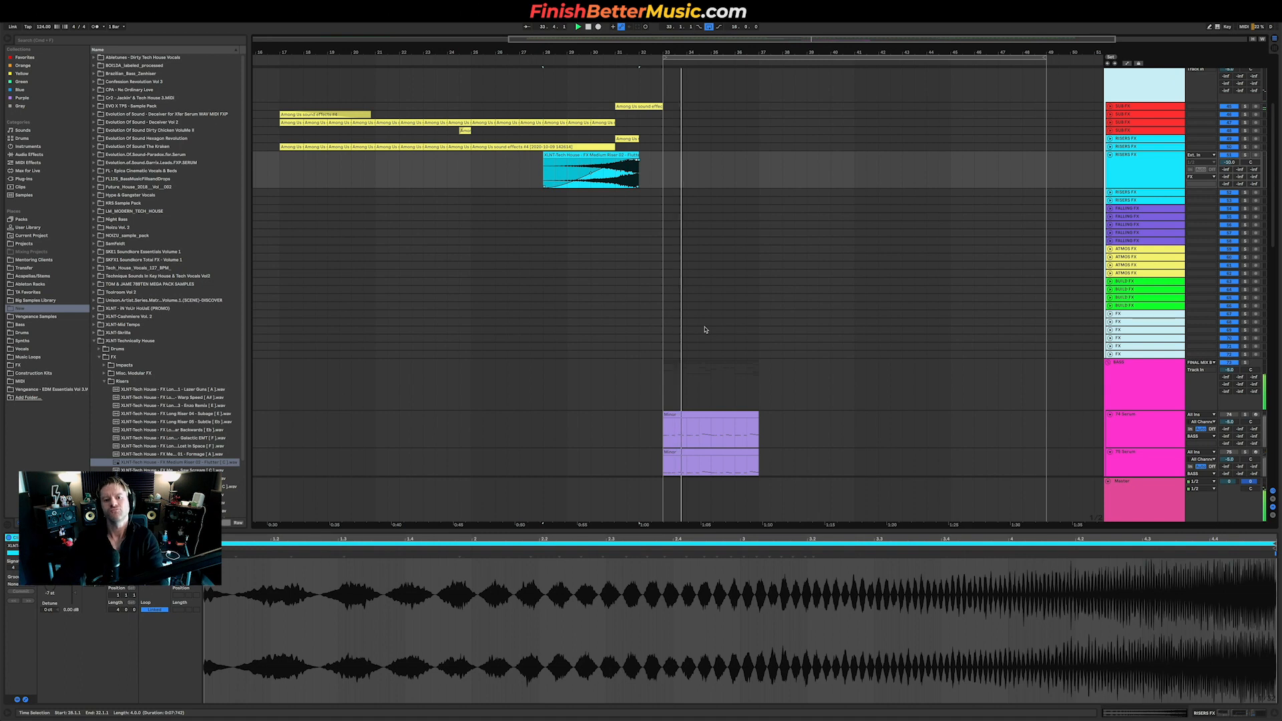
pyautogui.scroll(-2, 705, 328)
pyautogui.scroll(-10, 705, 327)
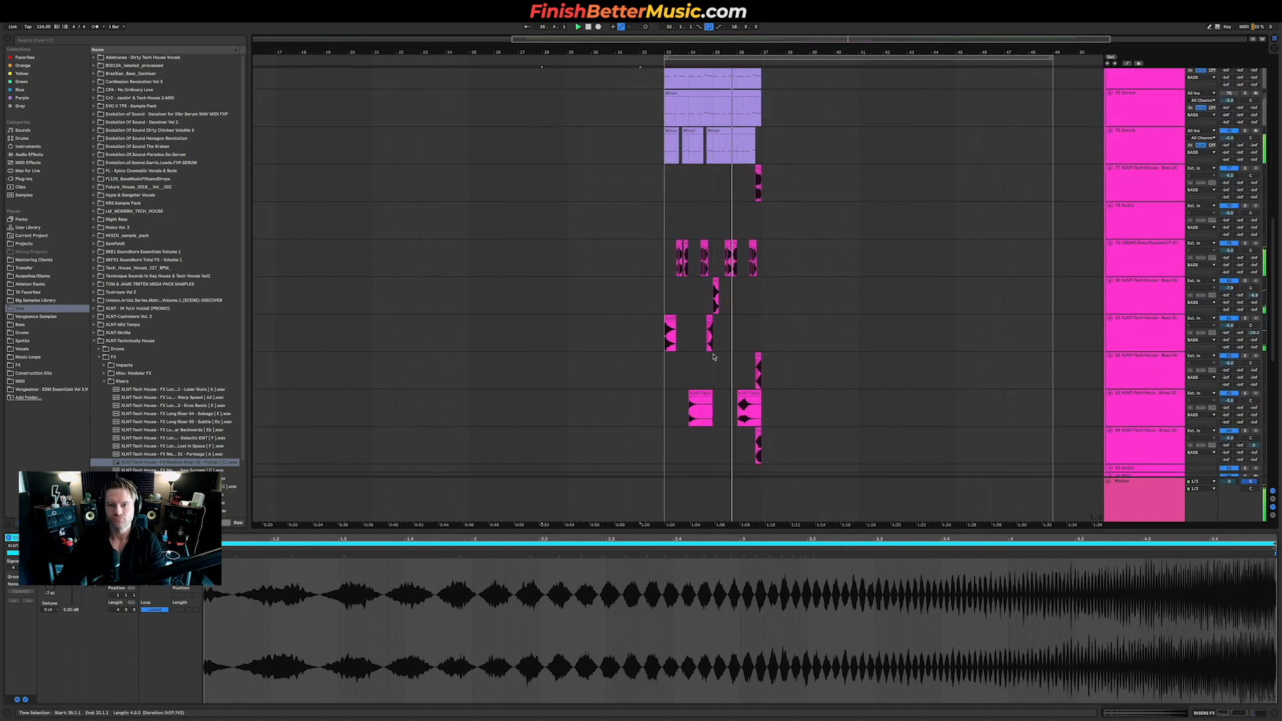
pyautogui.scroll(-2, 713, 358)
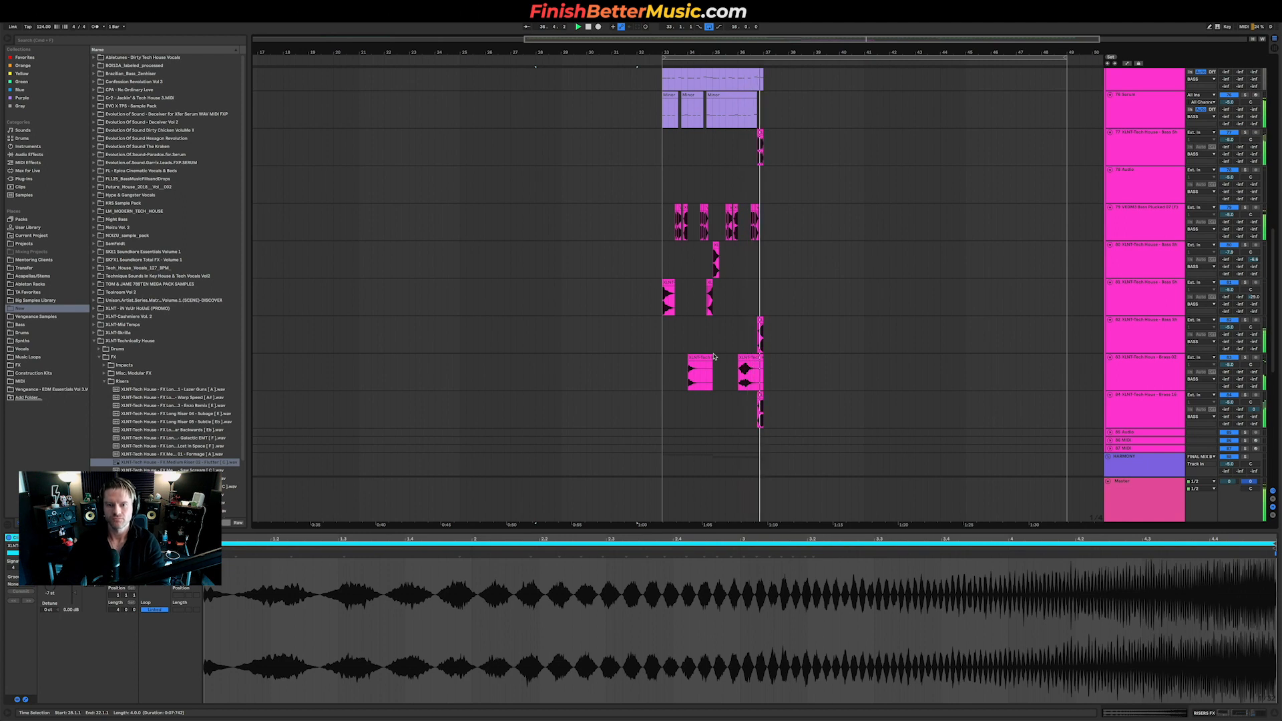
pyautogui.scroll(3, 753, 350)
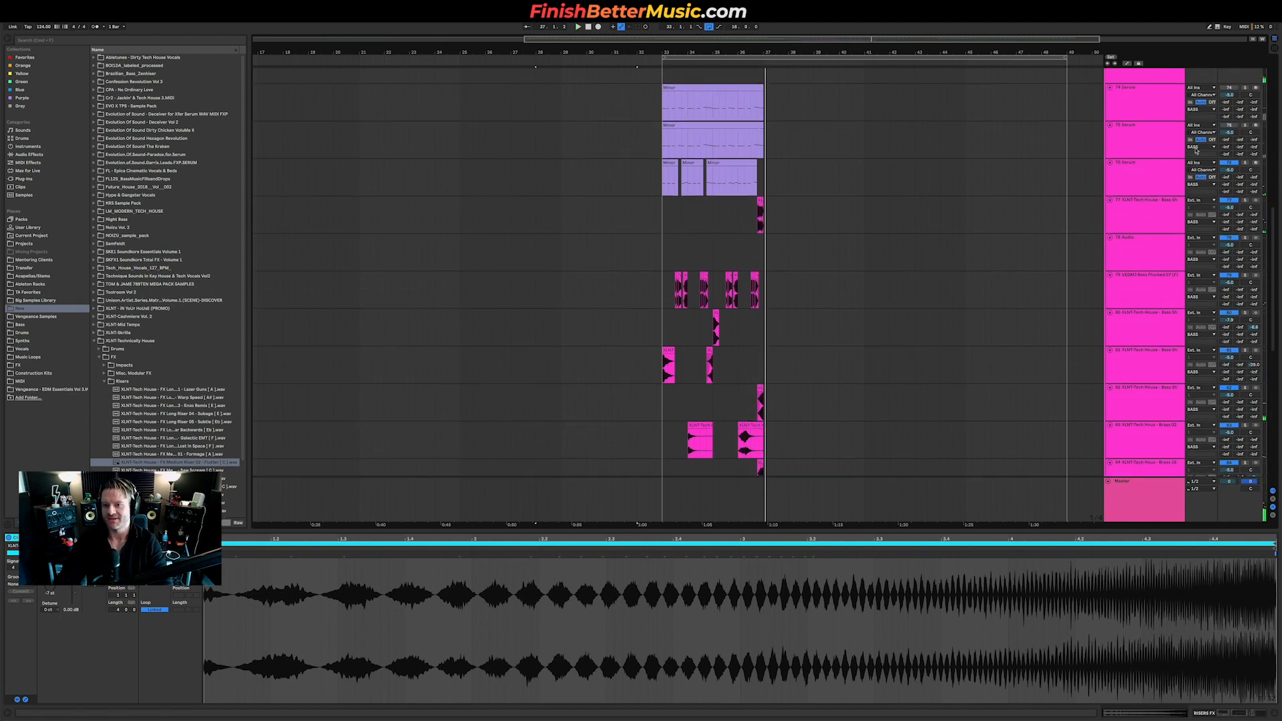
pyautogui.press('h')
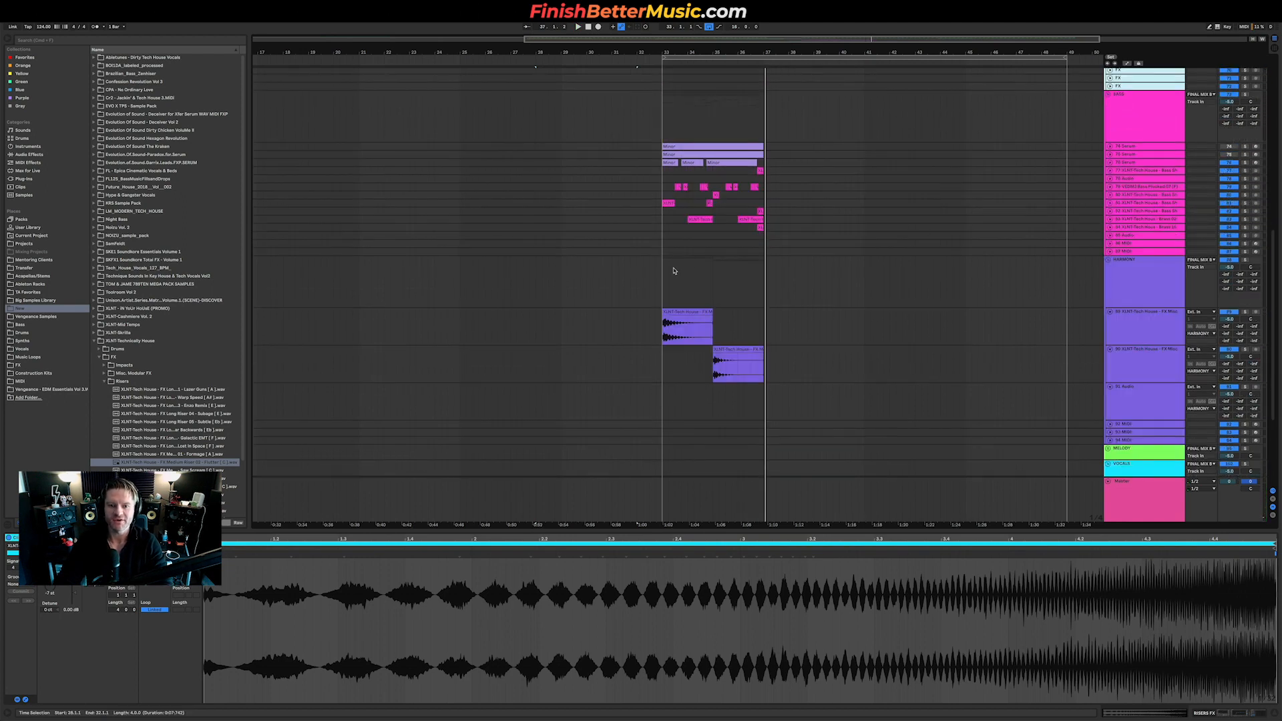
pyautogui.scroll(10, 709, 254)
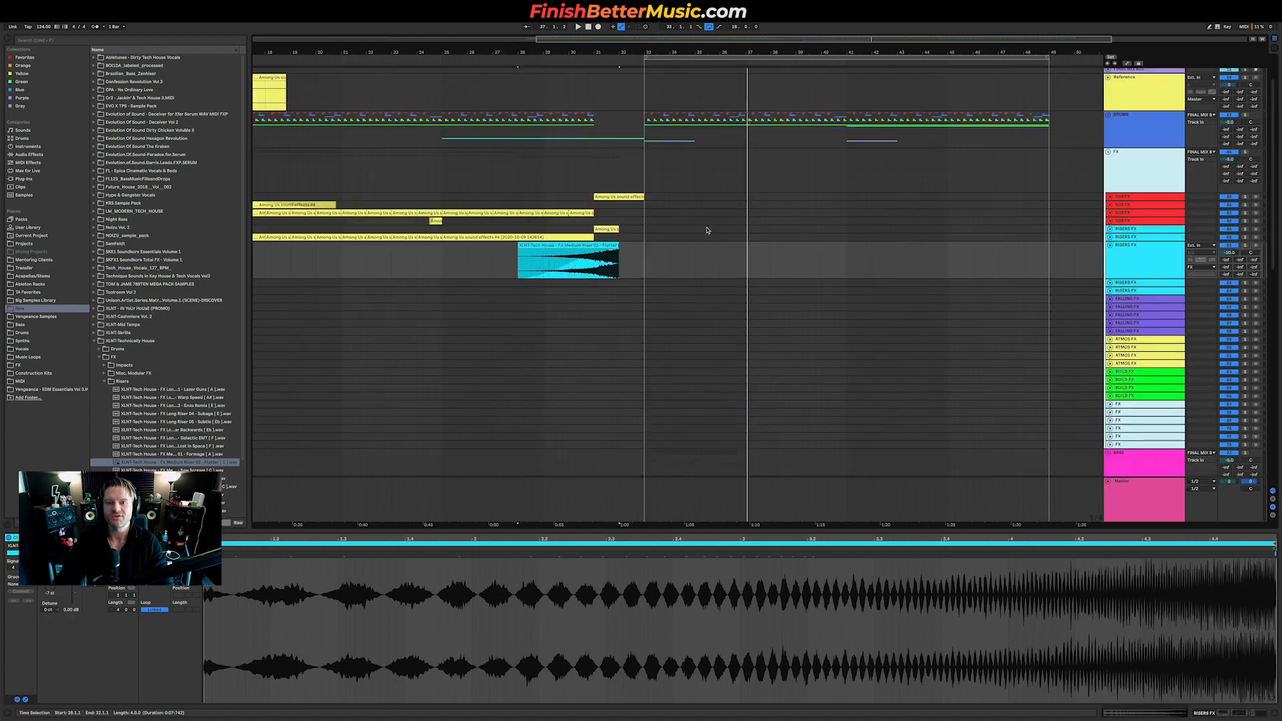
pyautogui.scroll(-10, 707, 229)
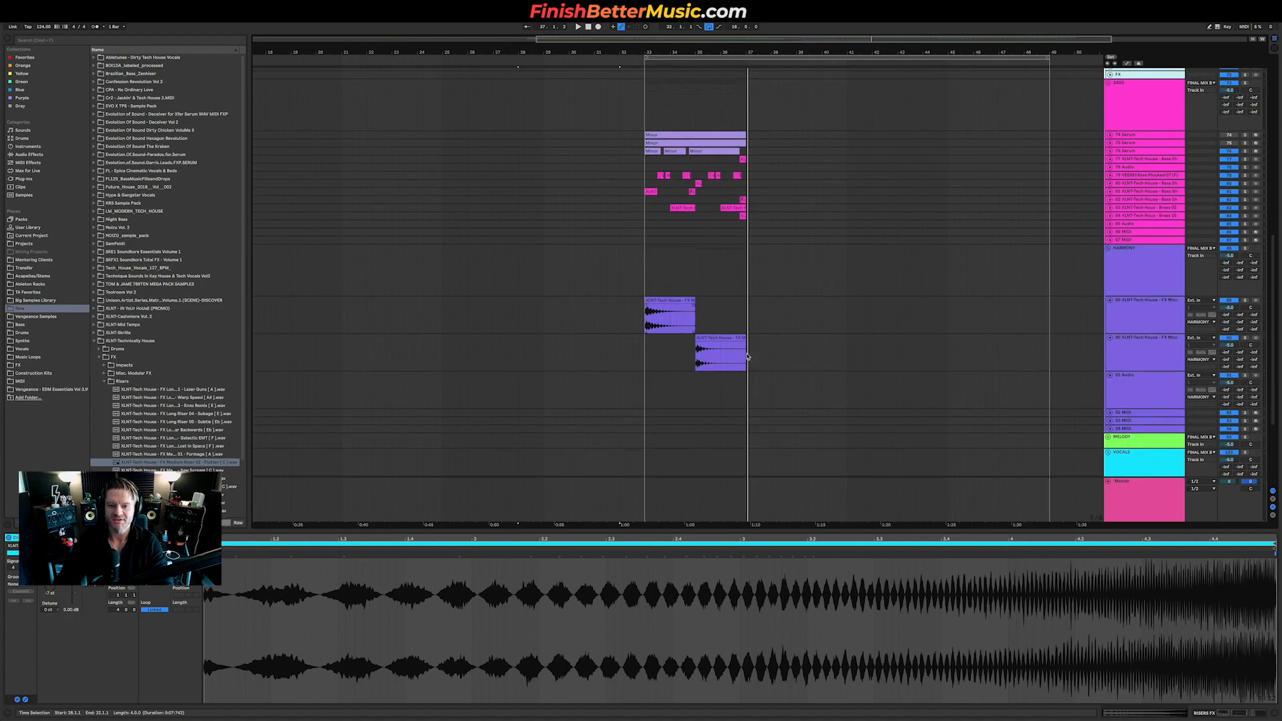
pyautogui.moveTo(748, 356); pyautogui.dragTo(645, 152)
pyautogui.press('super+d')
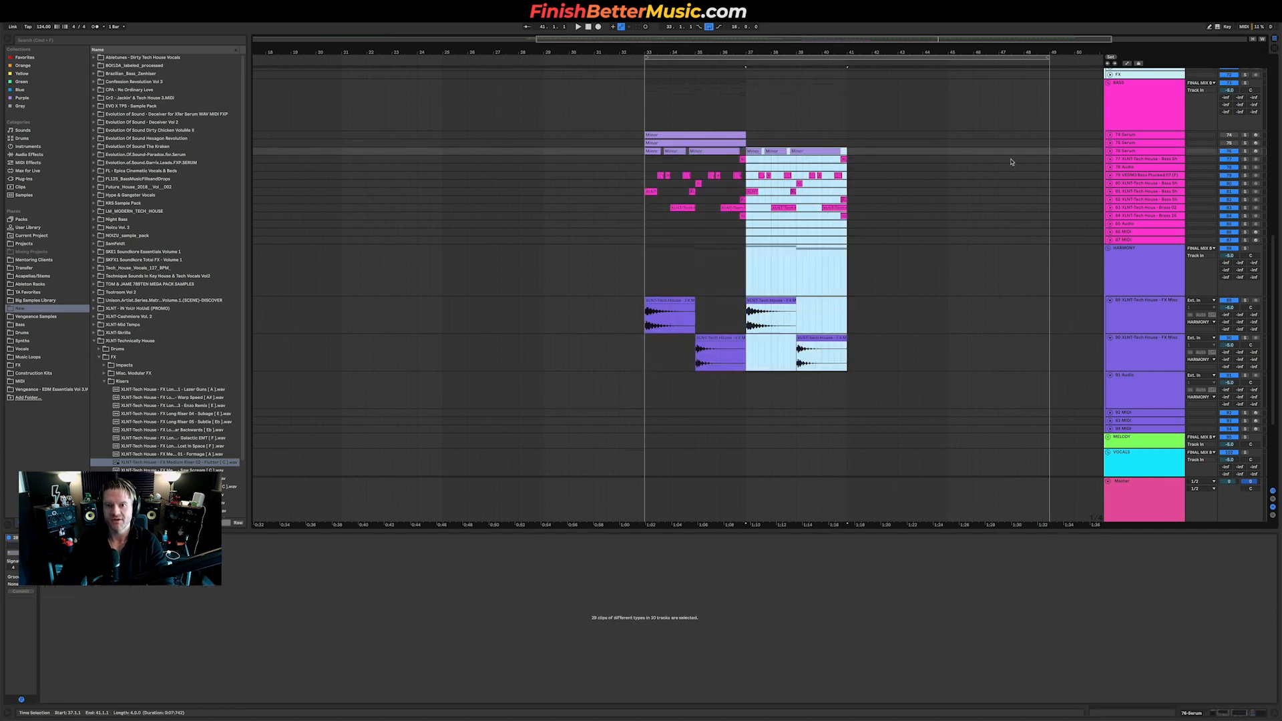
# On the third Serum track, repeat the pattern of bars 33–35 over bars 35–37 and clear everything after bar 37.
pyautogui.click(1108, 152)
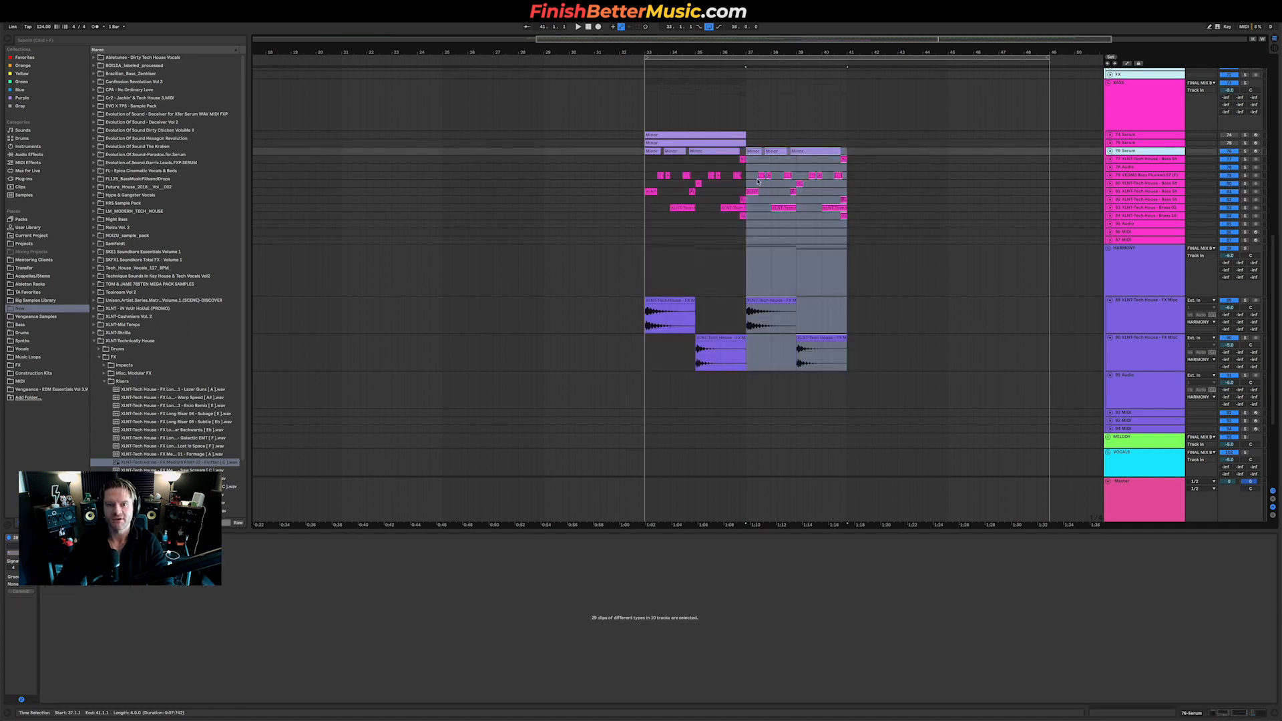
pyautogui.click(1110, 151)
pyautogui.scroll(5, 722, 179)
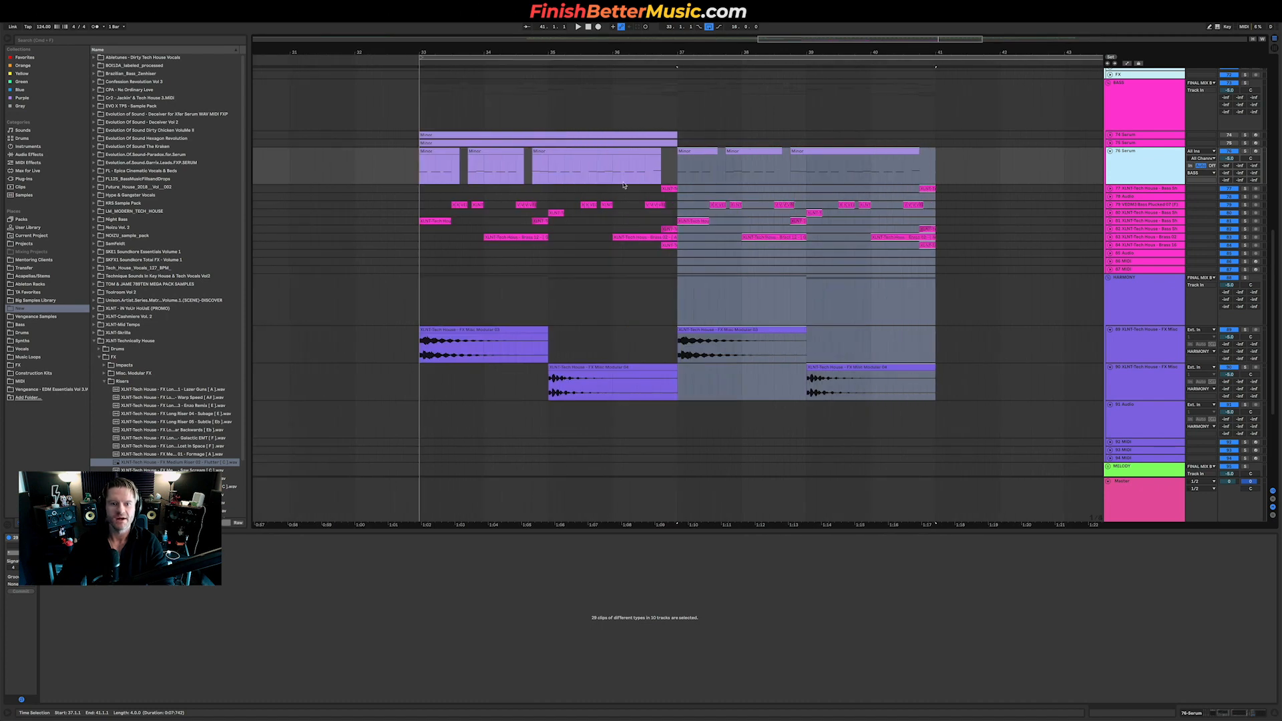
pyautogui.click(624, 183)
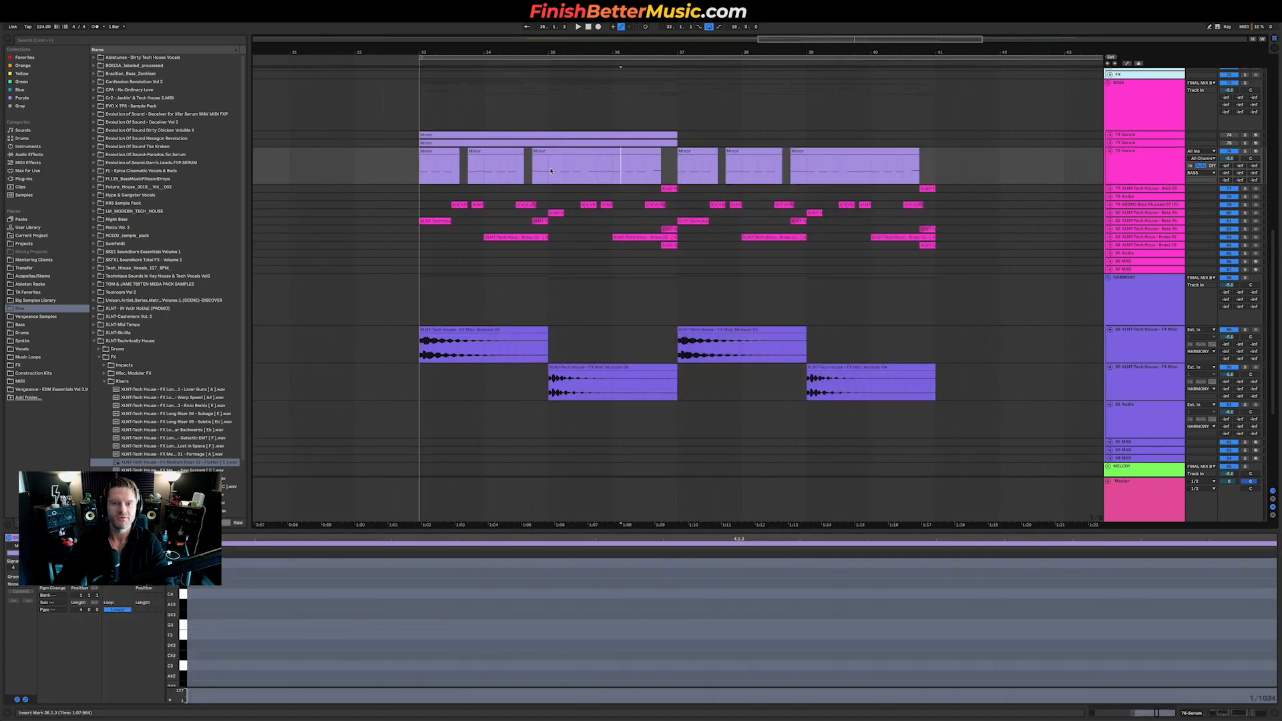
pyautogui.moveTo(552, 171); pyautogui.dragTo(403, 170)
pyautogui.moveTo(552, 175); pyautogui.dragTo(669, 172)
pyautogui.moveTo(551, 169); pyautogui.dragTo(418, 166)
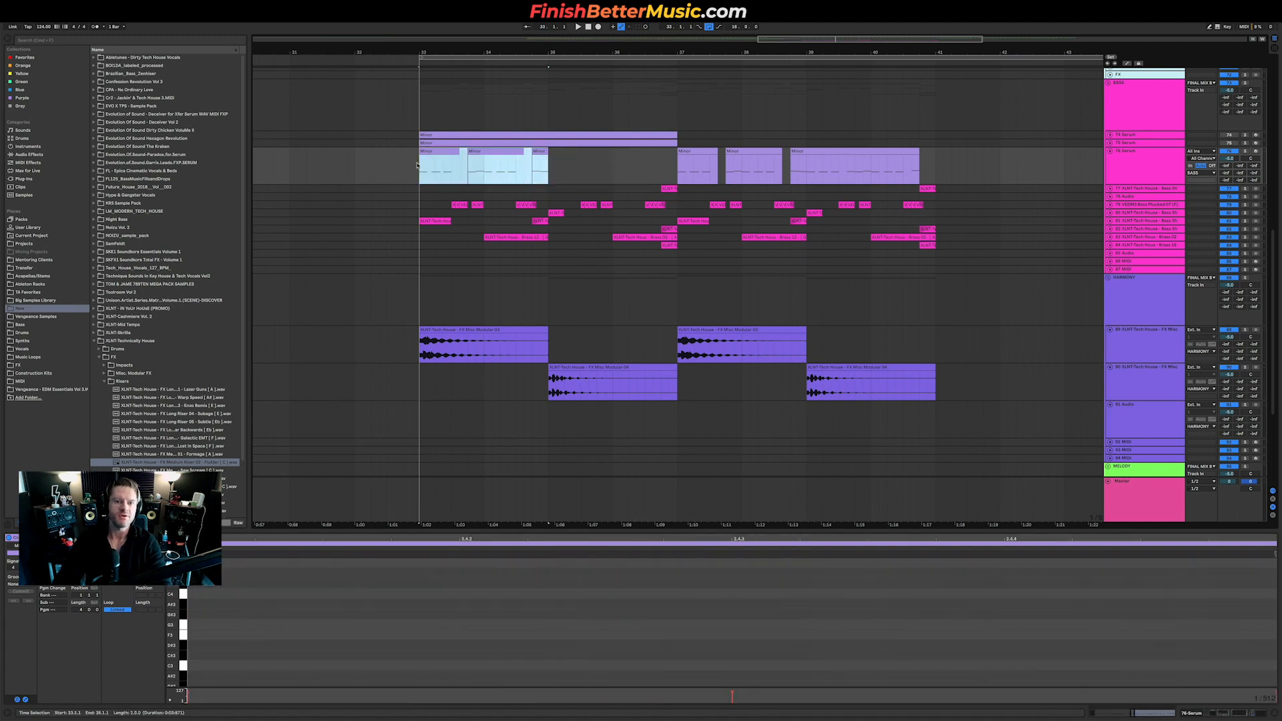
pyautogui.press('super+d')
pyautogui.moveTo(682, 172); pyautogui.dragTo(1026, 173)
pyautogui.press('Delete')
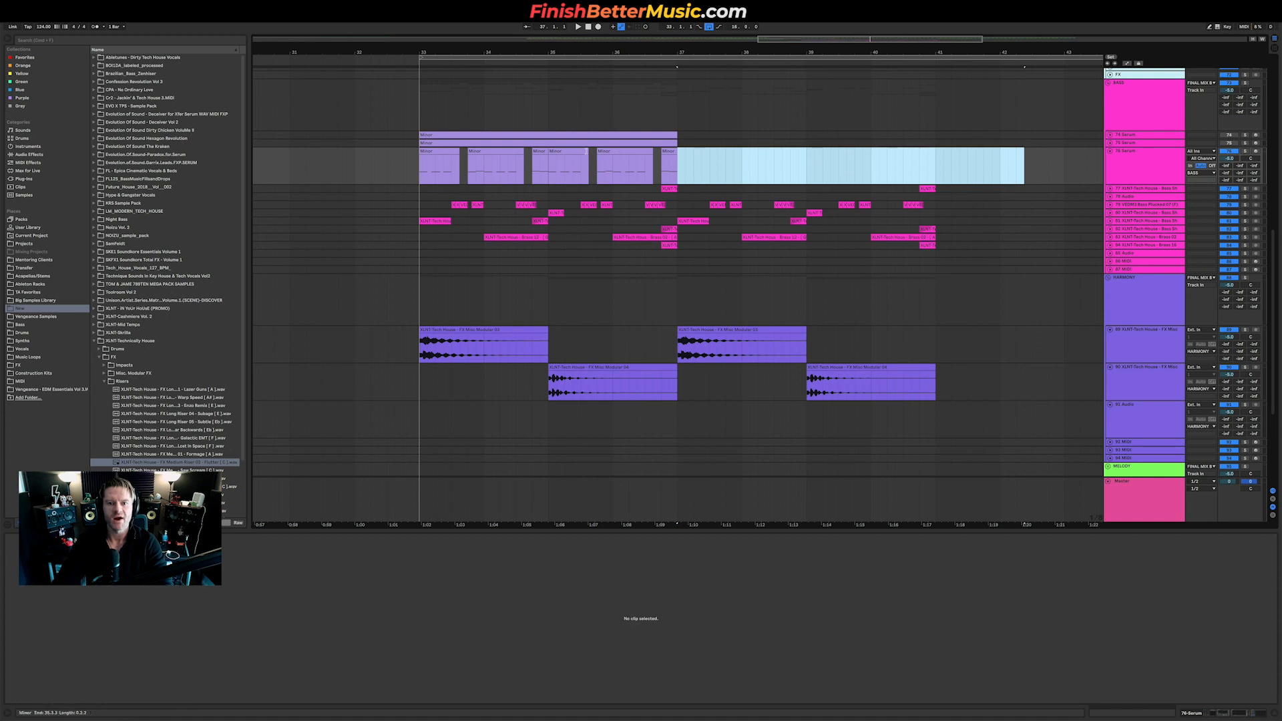
# Duplicate the third Serum track's four-bar pattern to fill bars 37–41 and play the drop from its start.
pyautogui.moveTo(678, 172); pyautogui.dragTo(449, 165)
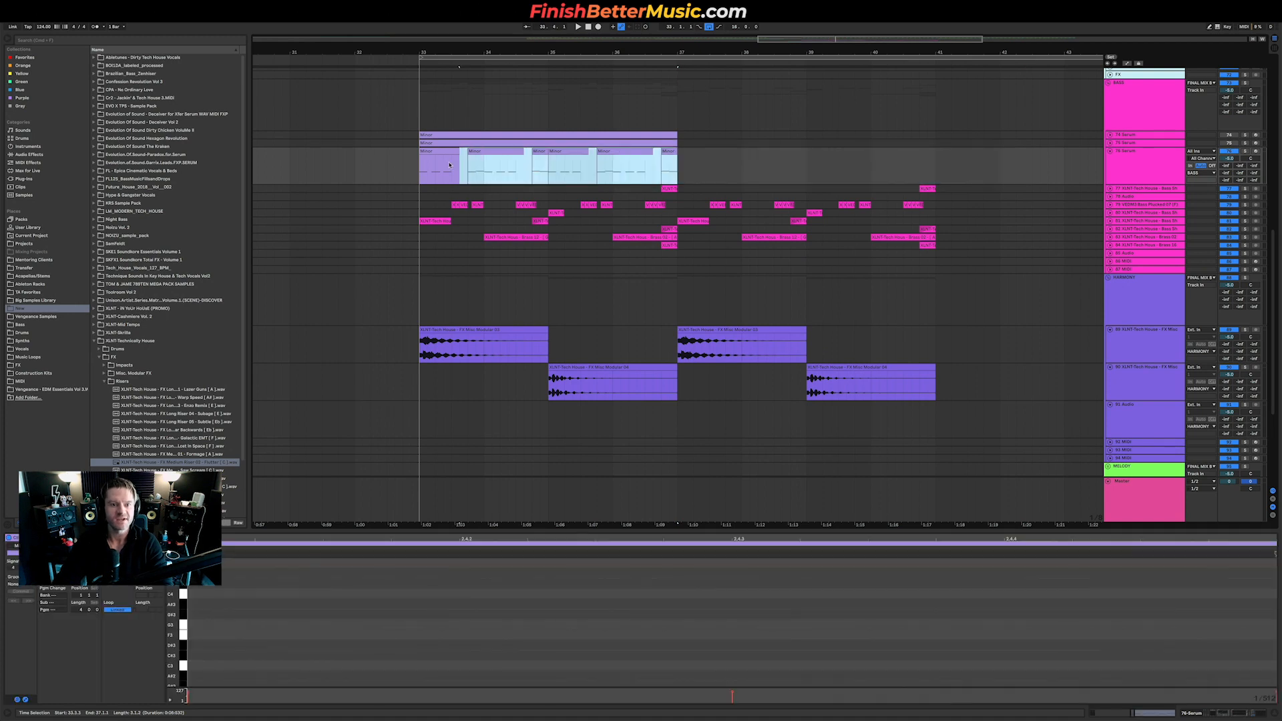
pyautogui.press('super+d')
pyautogui.click(415, 176)
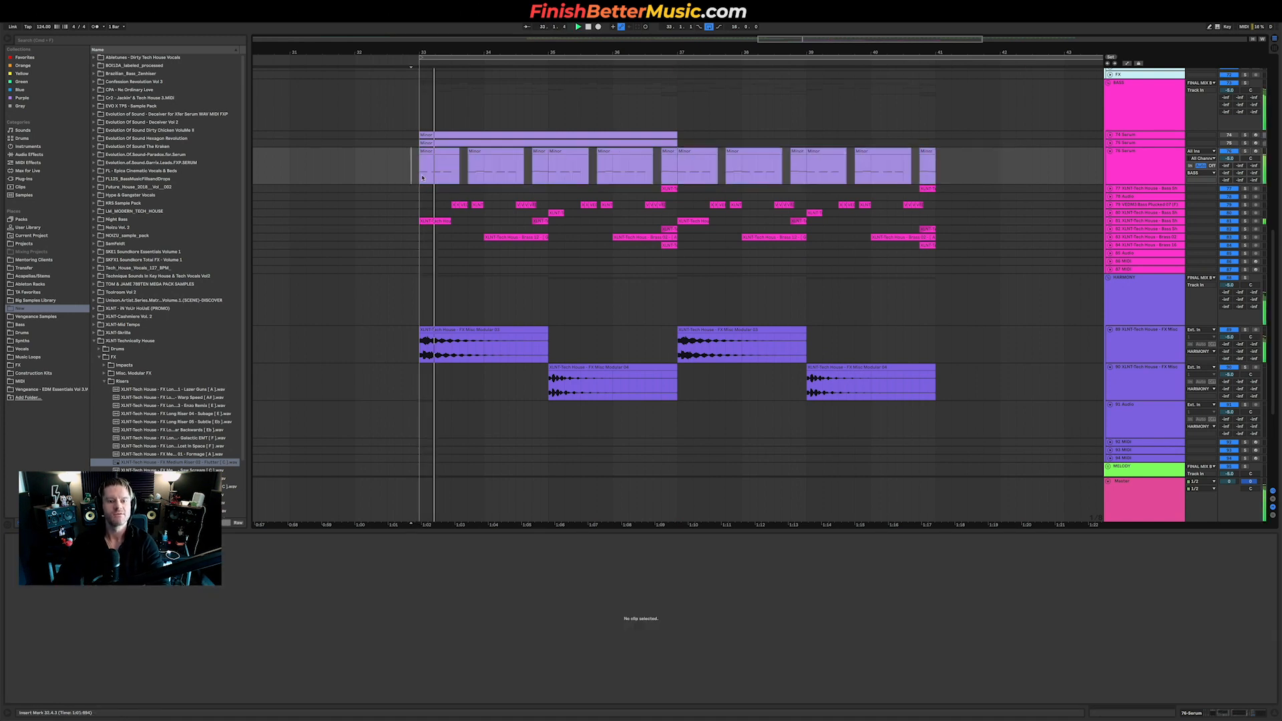
# Delete the HARMONY FX clips at bars 35 and 37, and move FX Misc Modular 04 from bar 39 to bar 37.
pyautogui.click(601, 374)
pyautogui.press('Delete')
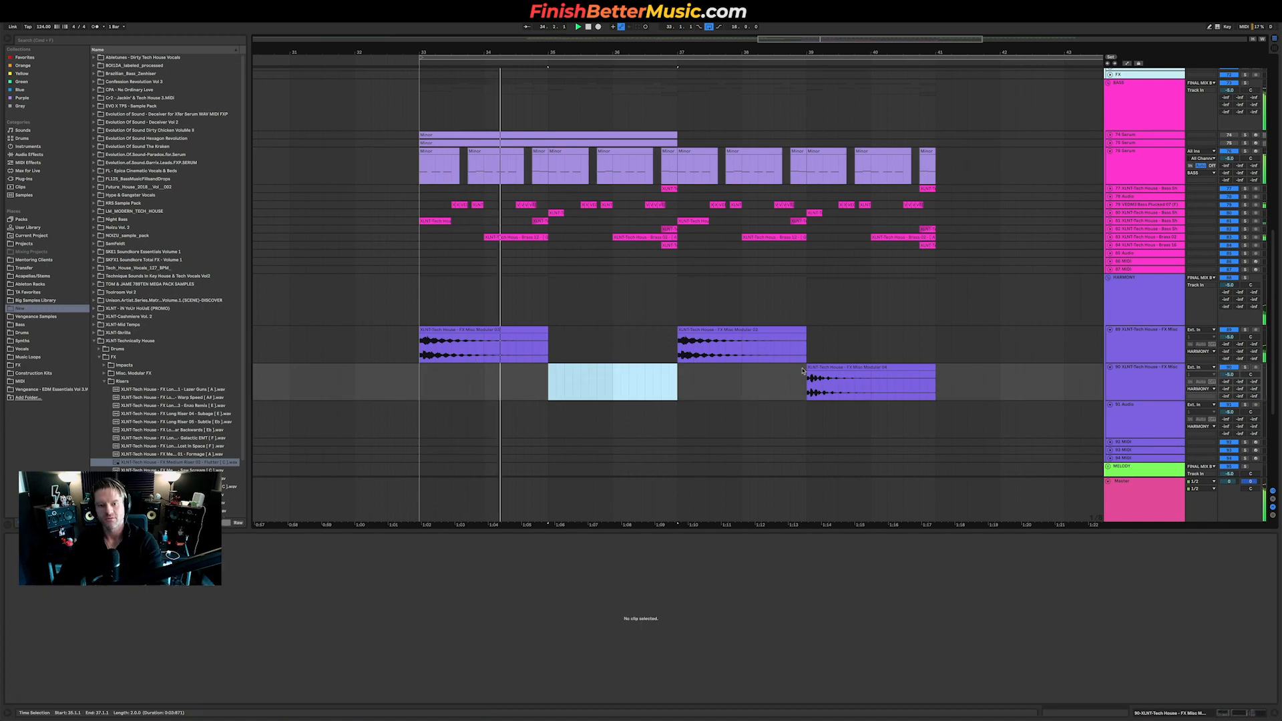
pyautogui.click(725, 332)
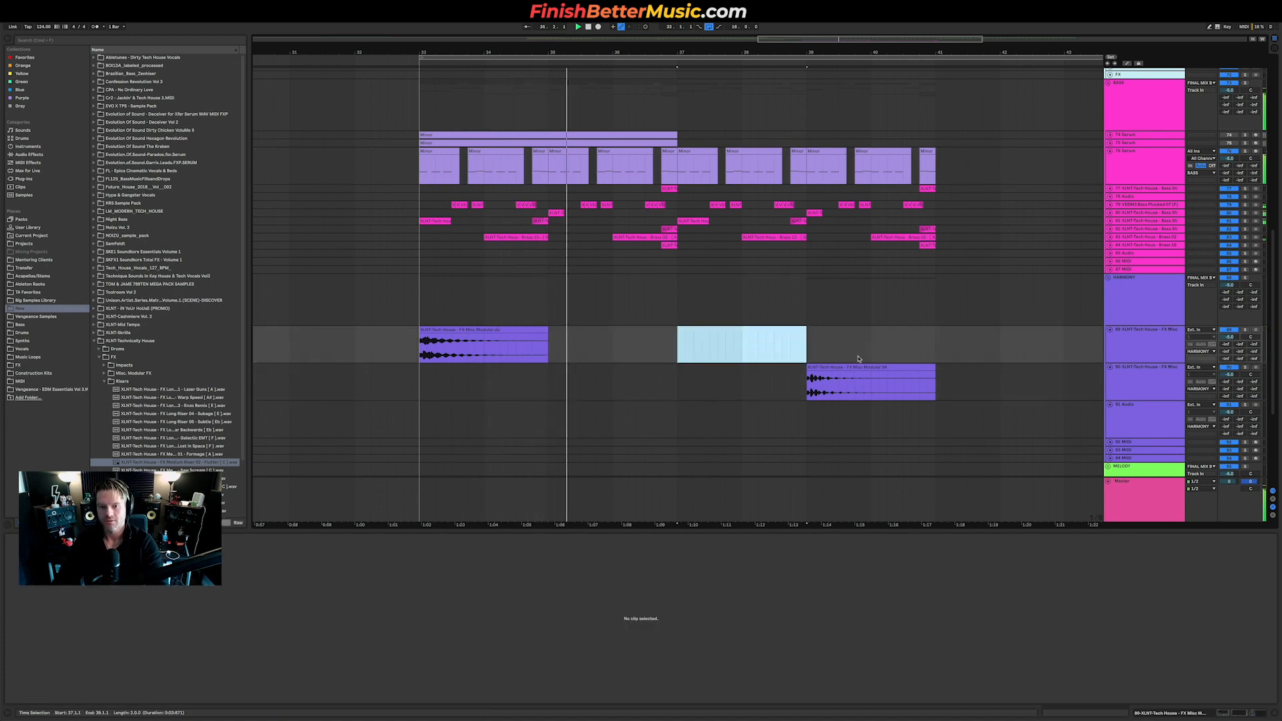
pyautogui.moveTo(725, 332); pyautogui.dragTo(717, 367)
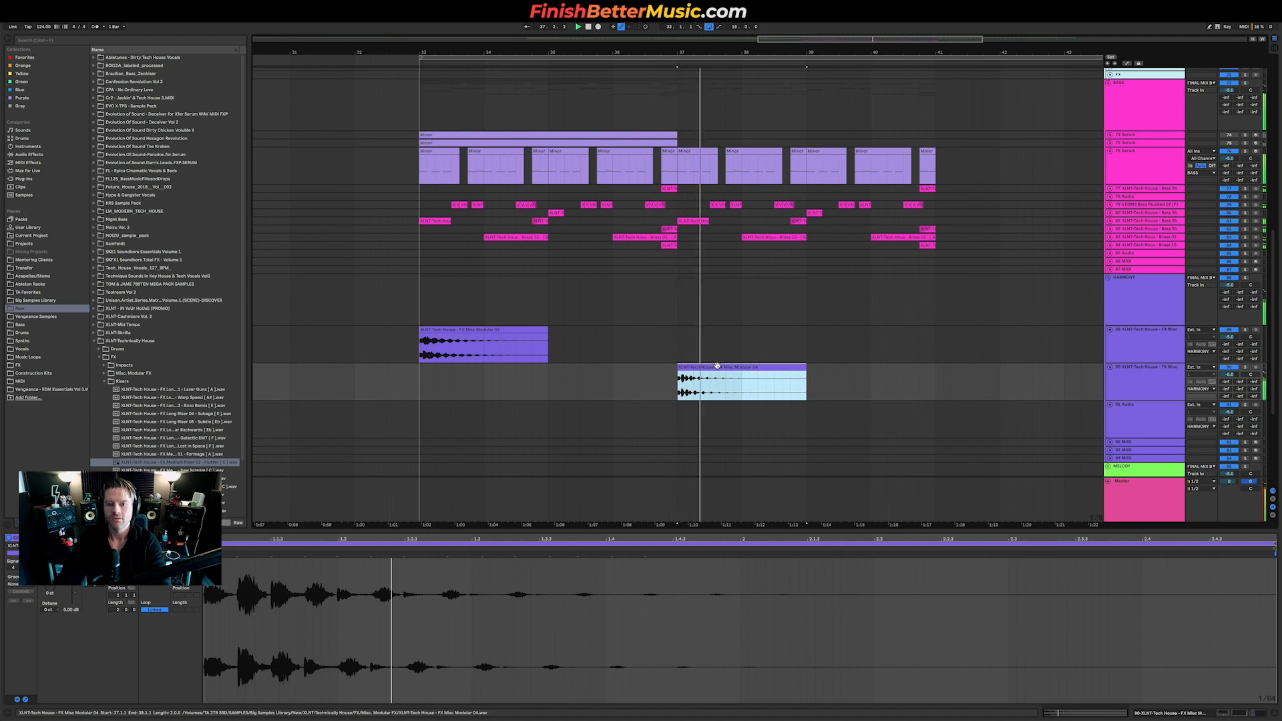
# Unfold the FX tracks and copy bars 30–31 of the Among Us sound effects #4 recording on the second RISERS FX track.
pyautogui.hscroll(2, 833, 366)
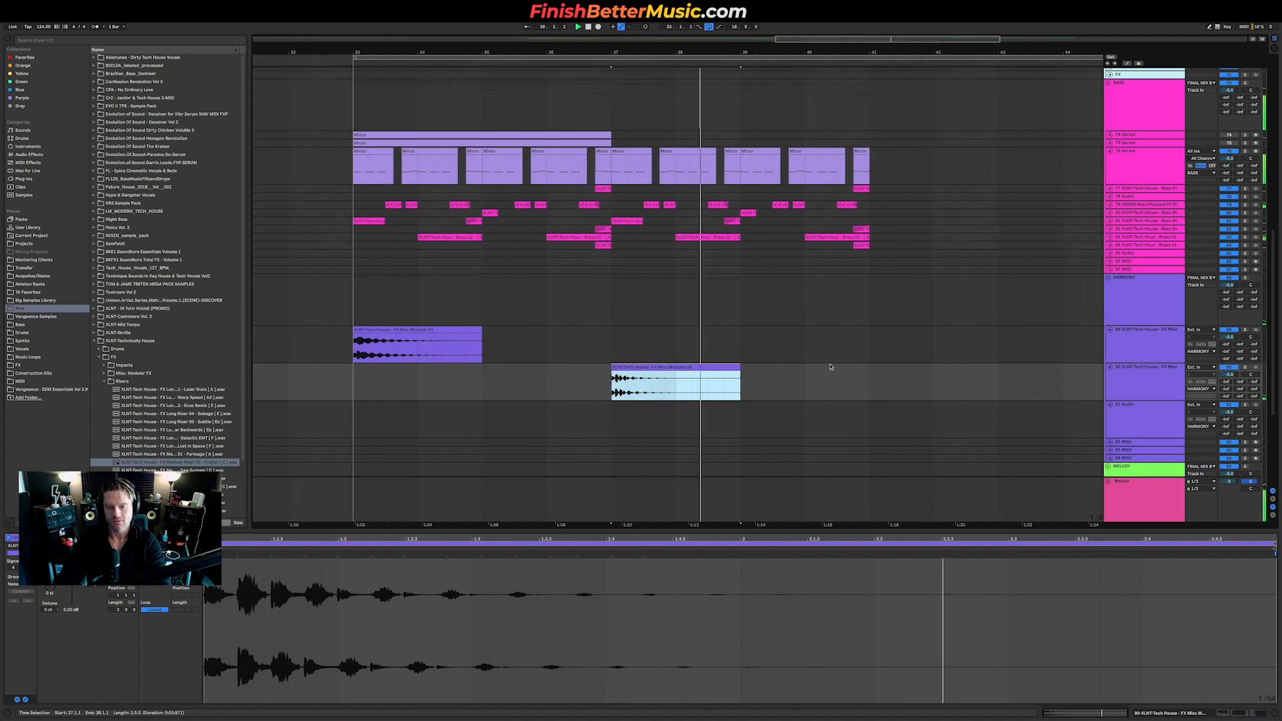
pyautogui.scroll(-4, 535, 352)
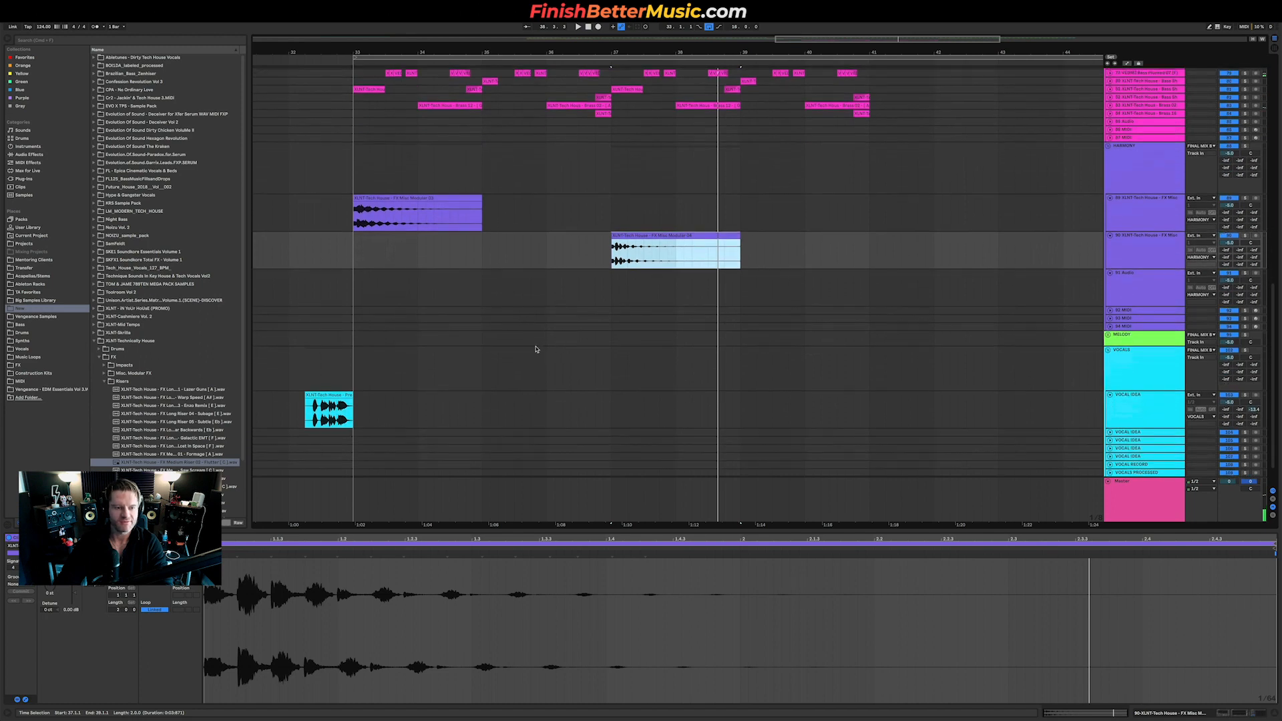
pyautogui.scroll(15, 409, 314)
pyautogui.hscroll(-5, 506, 295)
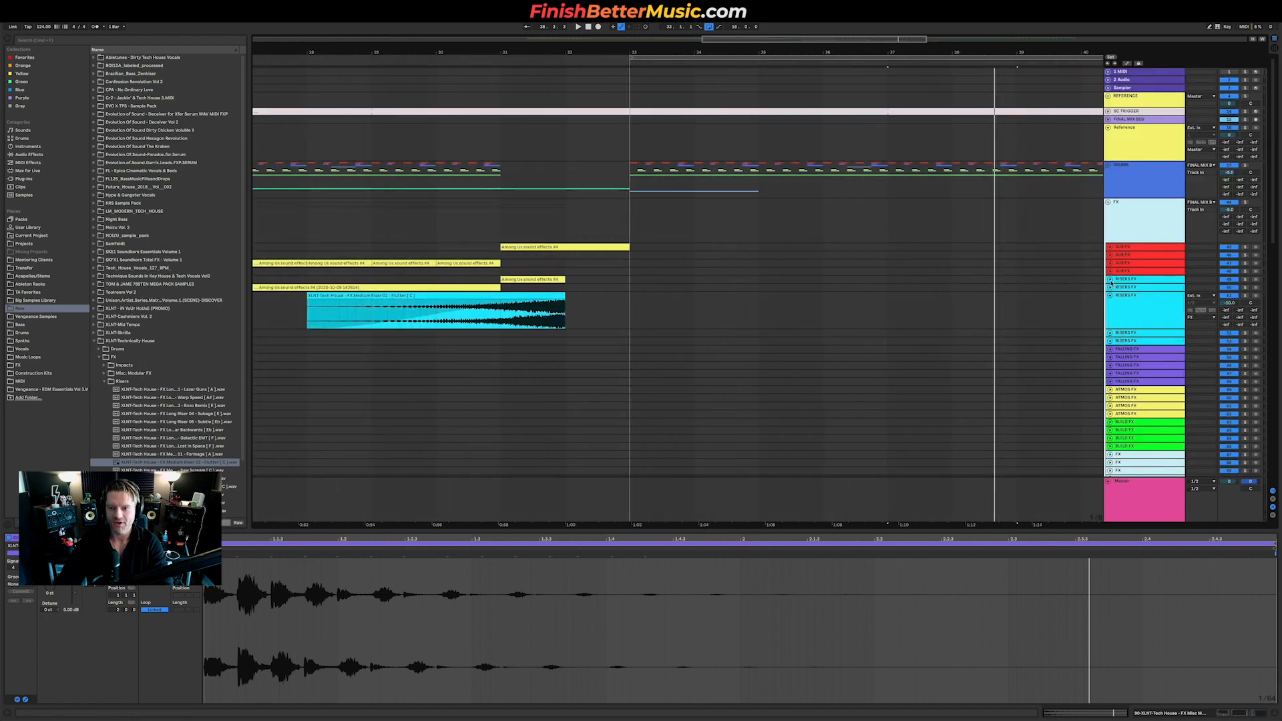
pyautogui.click(1110, 279)
pyautogui.keyDown('alt'); pyautogui.click(1111, 272); pyautogui.keyUp('alt')
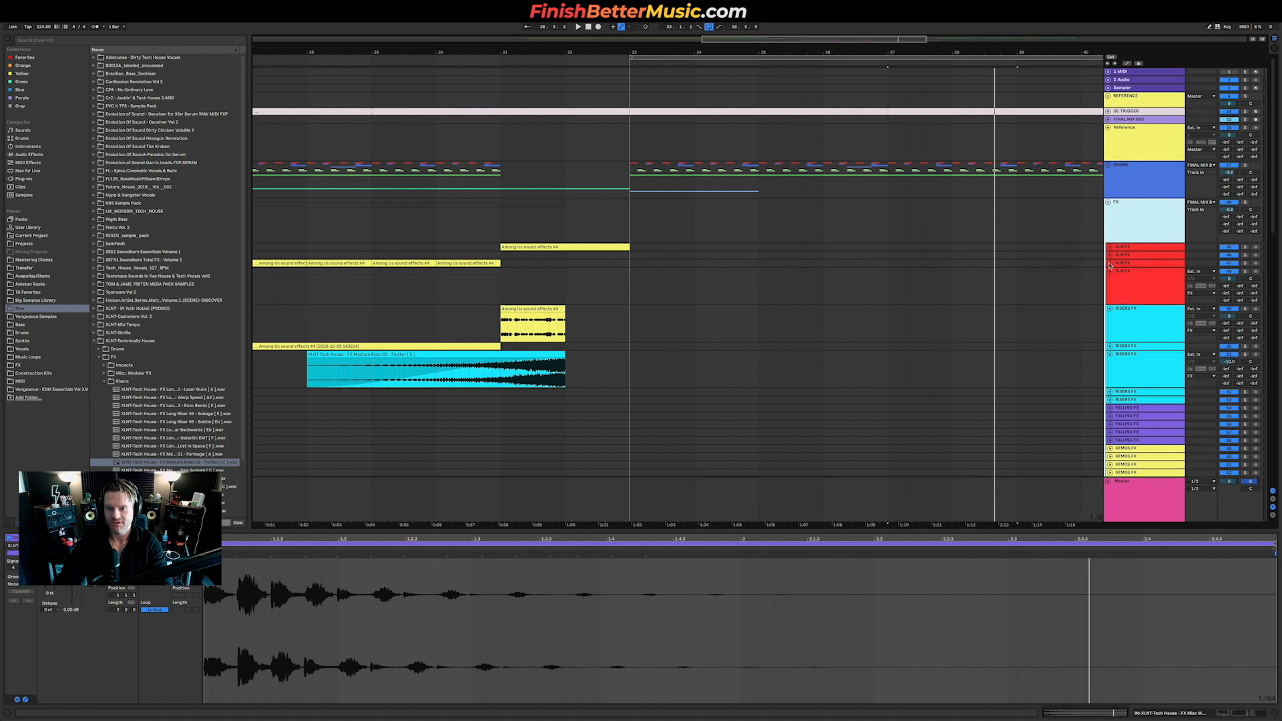
pyautogui.moveTo(441, 323); pyautogui.dragTo(499, 334)
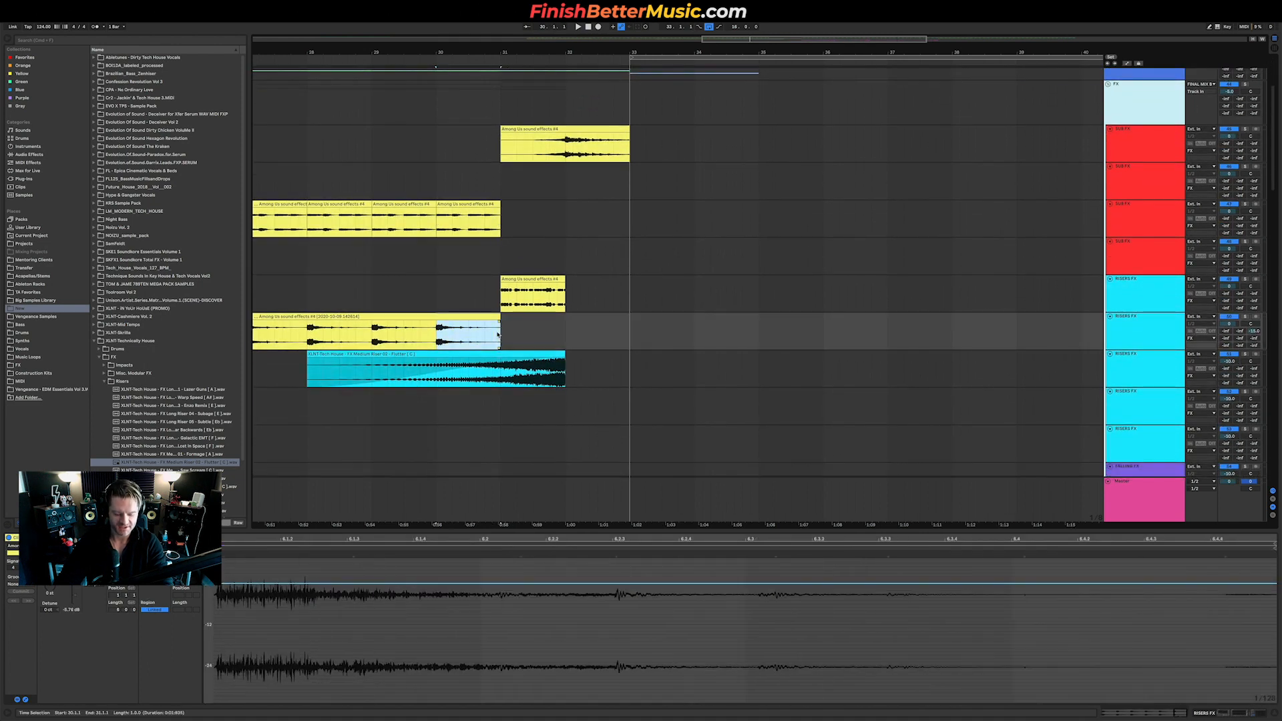
# Play back the extended drop from bar 33 to hear the thinned-out modular FX.
pyautogui.scroll(-10, 842, 344)
pyautogui.hscroll(3, 830, 341)
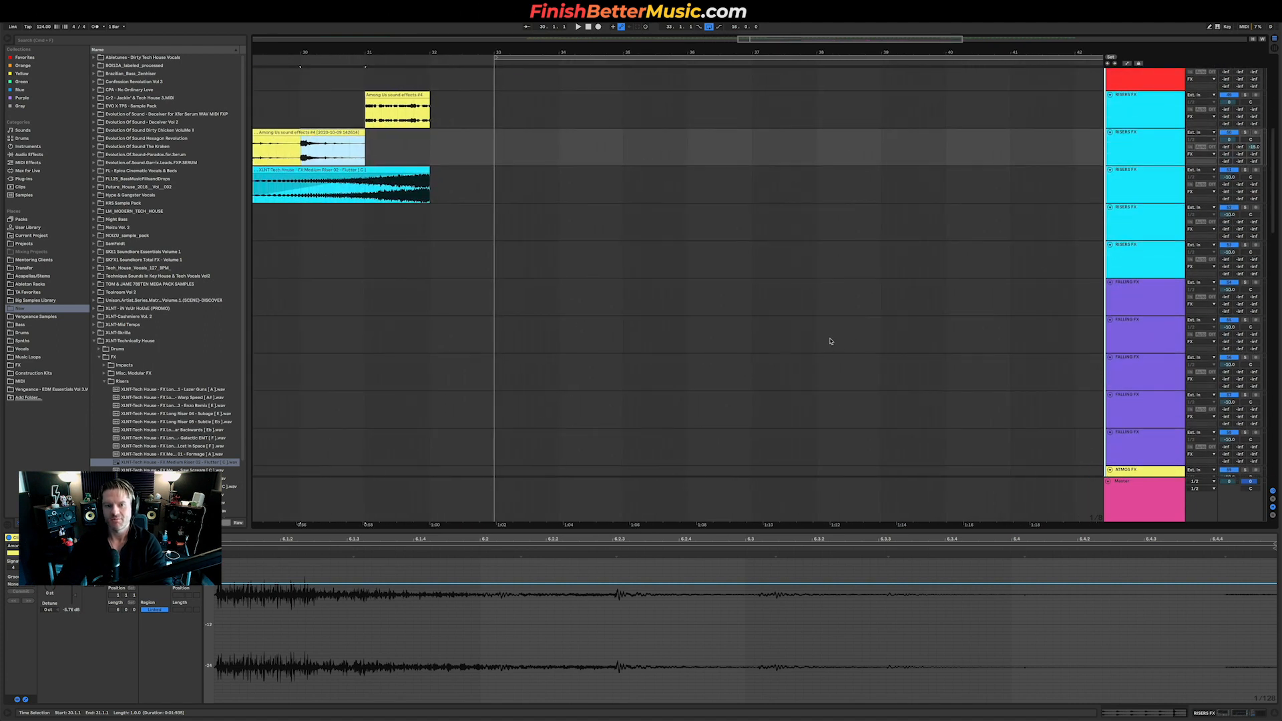
pyautogui.scroll(1, 498, 160)
pyautogui.click(497, 131)
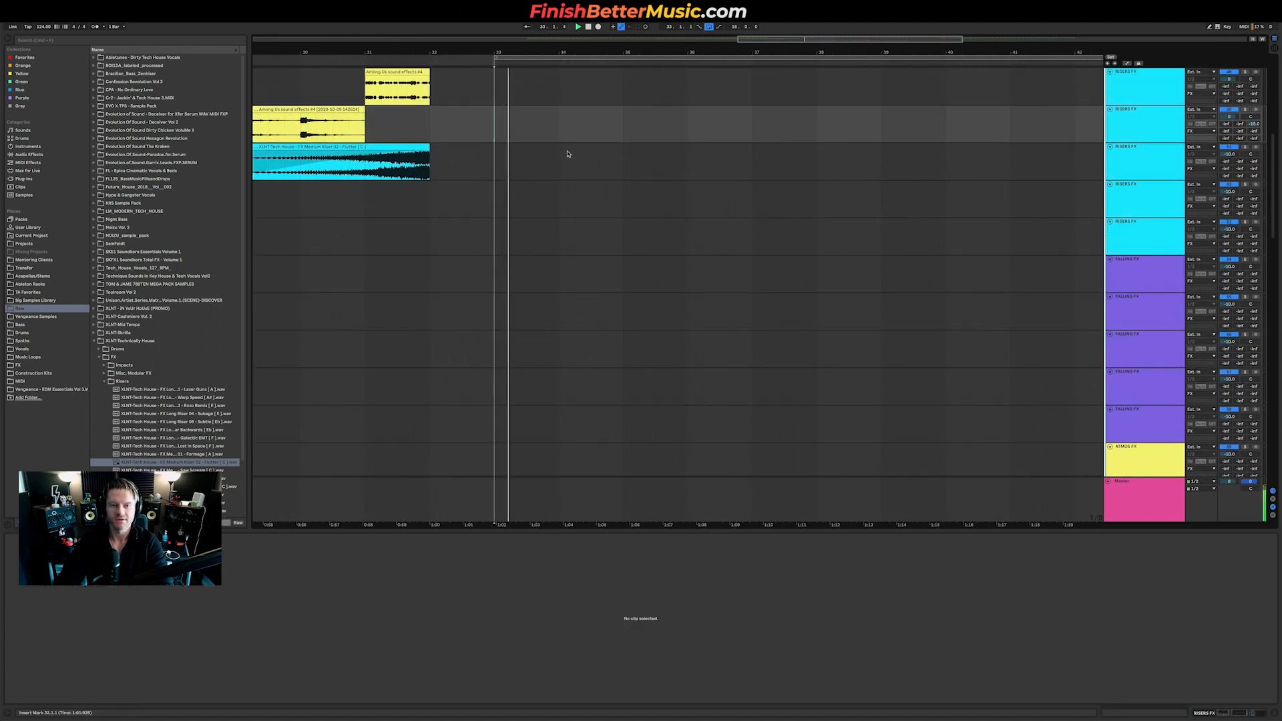
pyautogui.scroll(10, 704, 287)
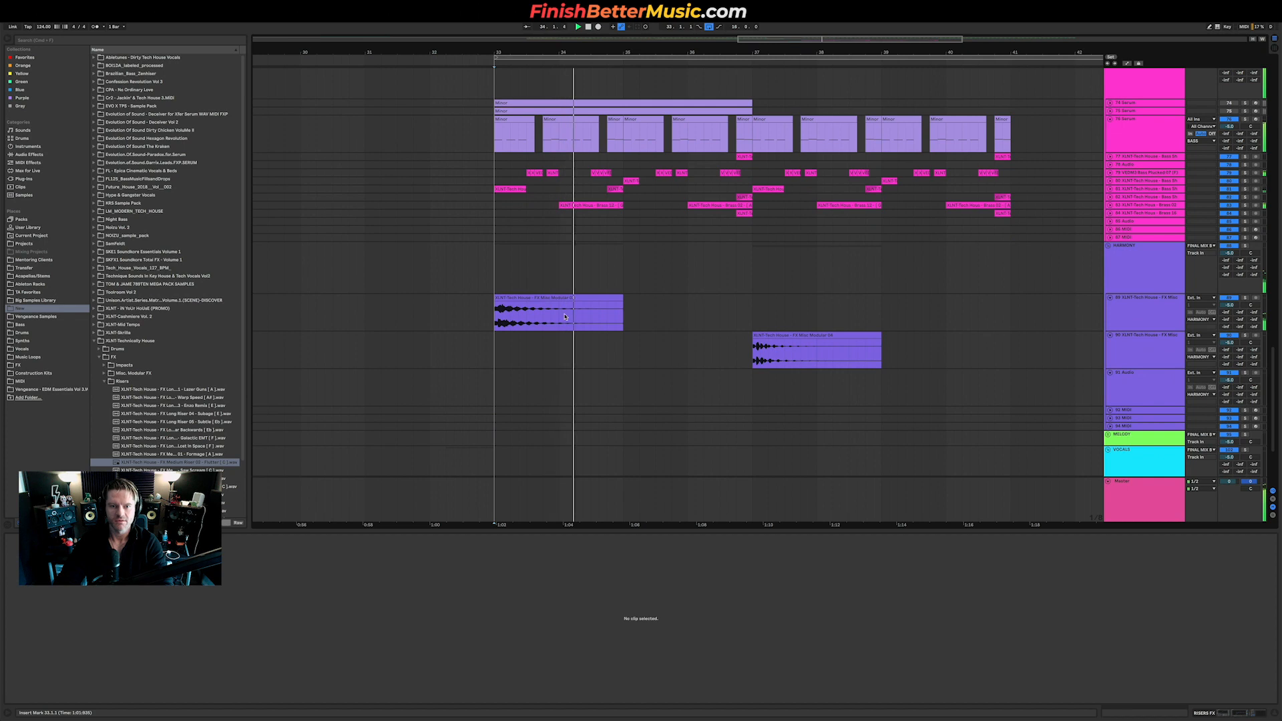
pyautogui.scroll(-5, 565, 321)
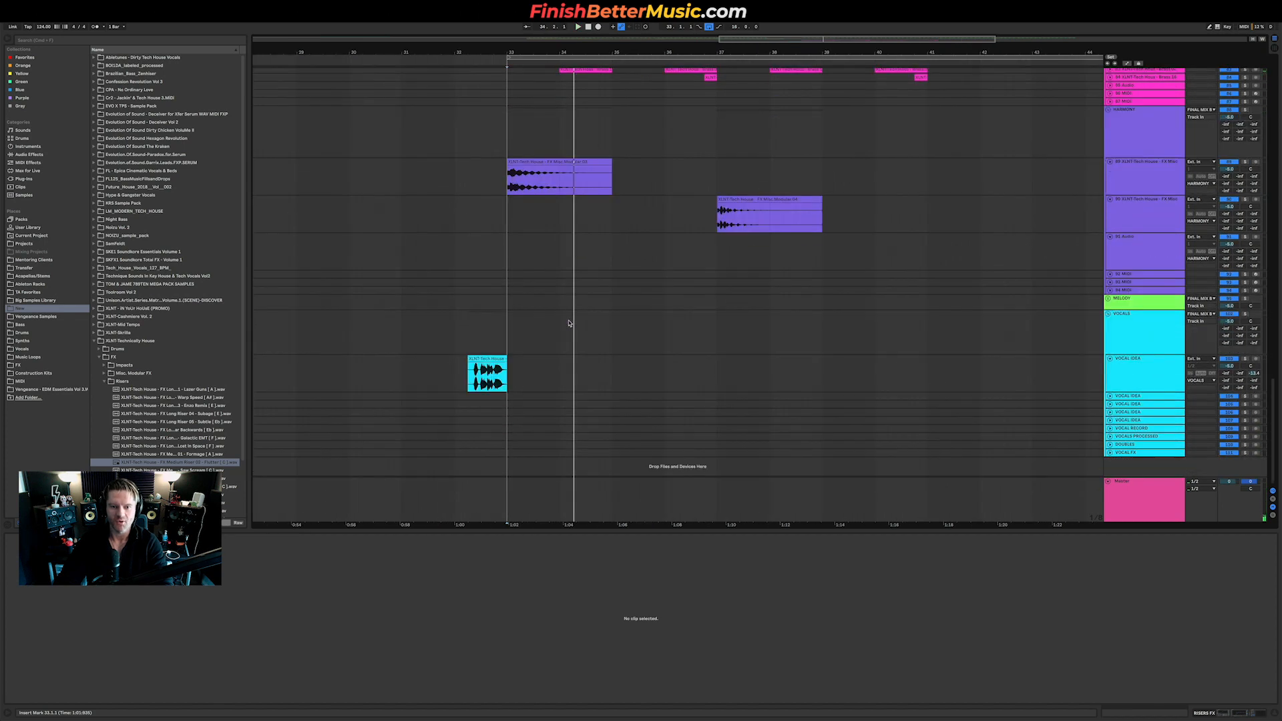
# Unfold the brass one-shot track in the BASS group and delete its clip at bar 34.
pyautogui.scroll(10, 568, 324)
pyautogui.click(1113, 312)
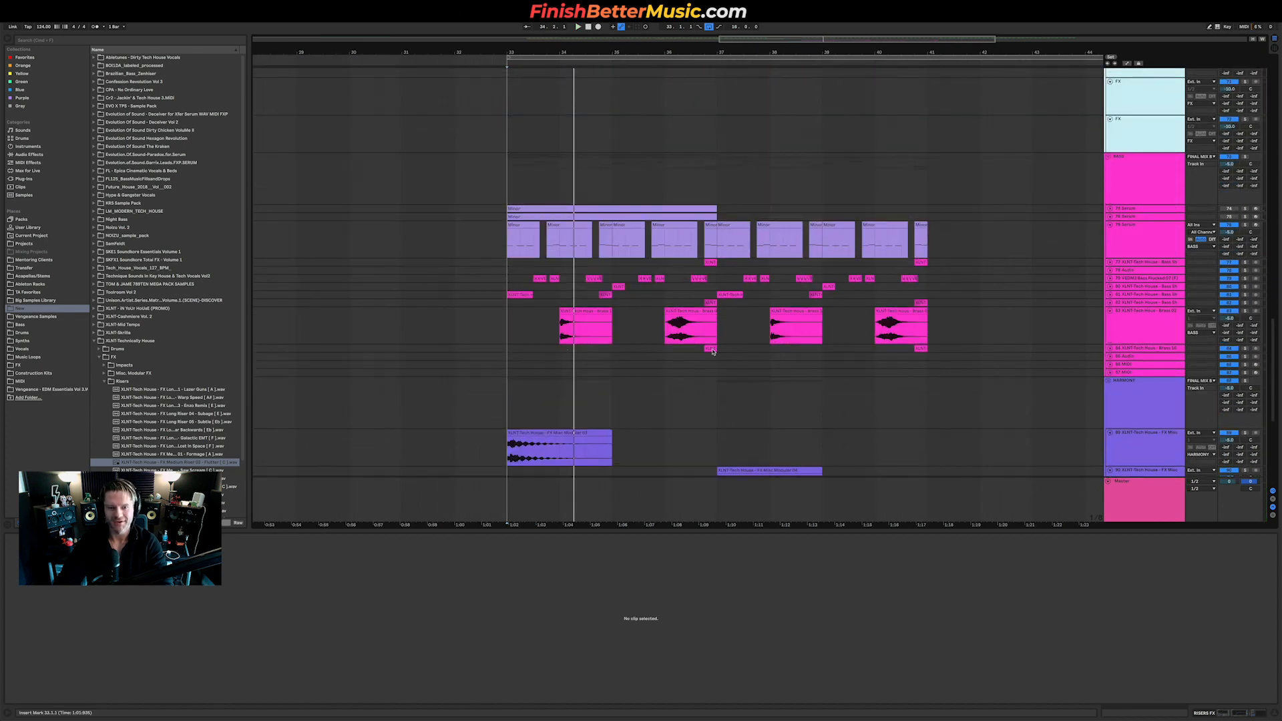
pyautogui.scroll(5, 602, 341)
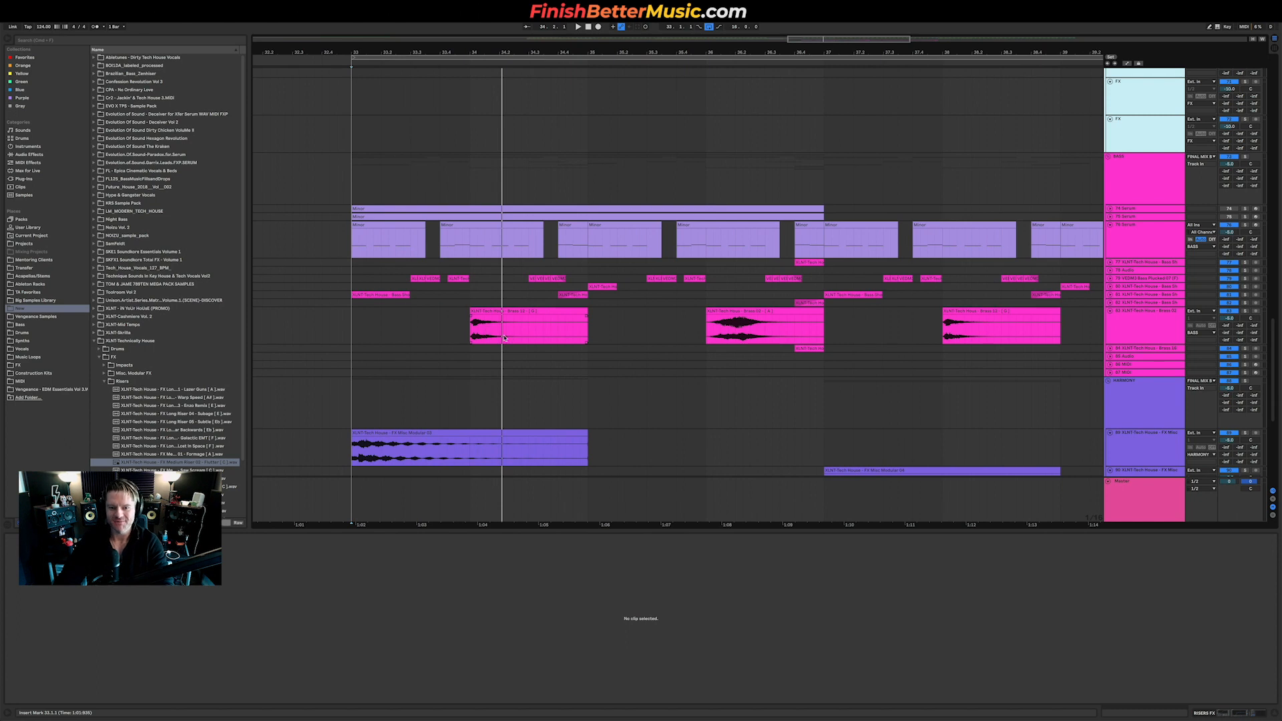
pyautogui.click(544, 312)
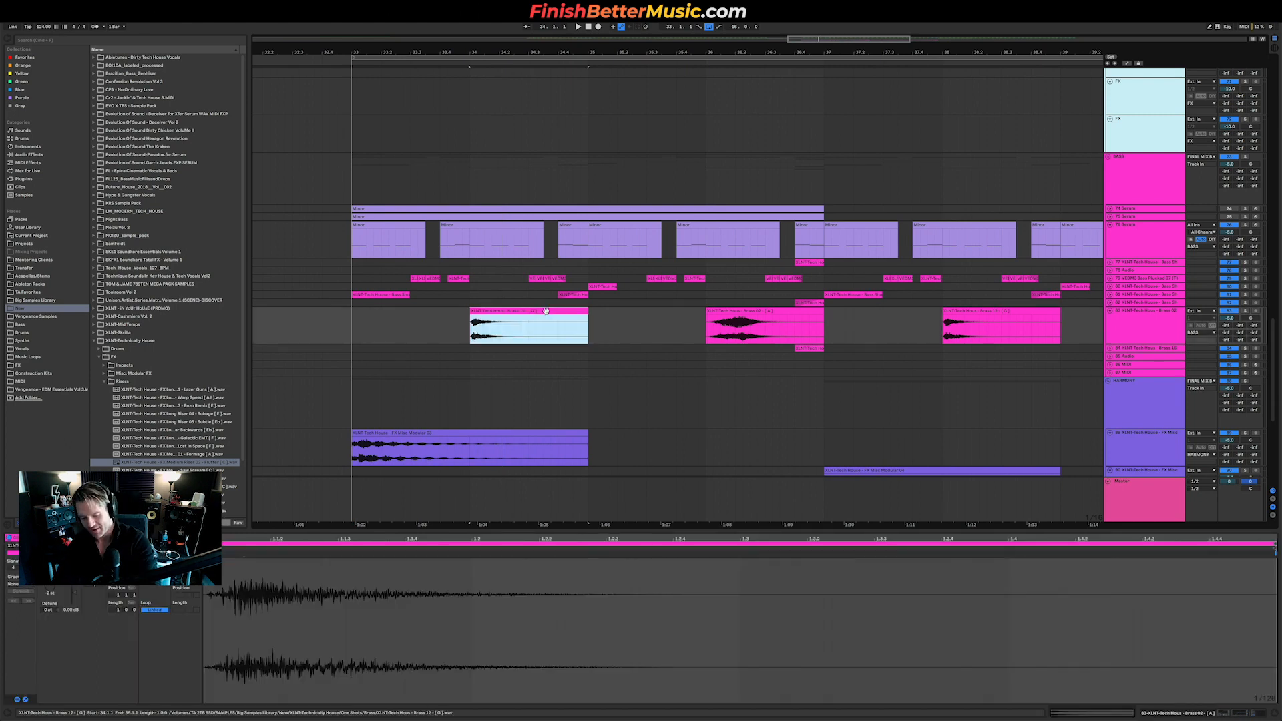
pyautogui.press('Delete')
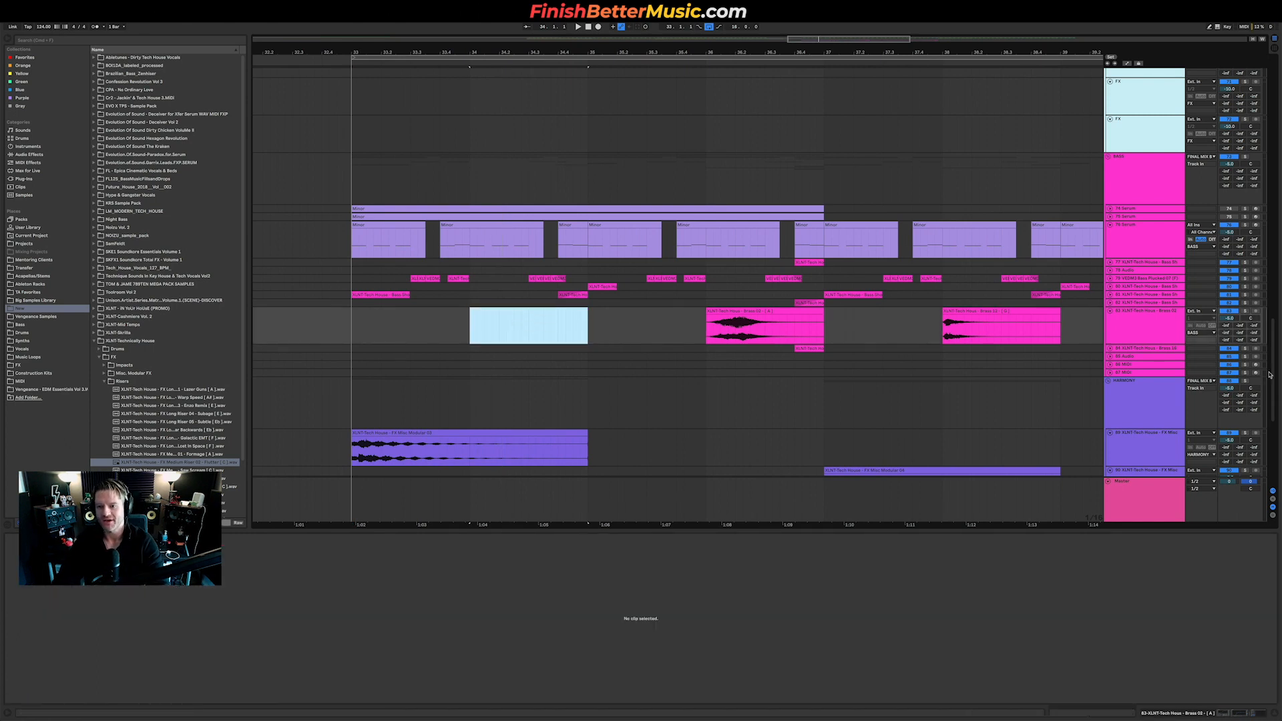
# Paste the copied Among Us sound effect onto the empty BASS audio track just after the start of bar 34, and play it back.
pyautogui.click(1110, 358)
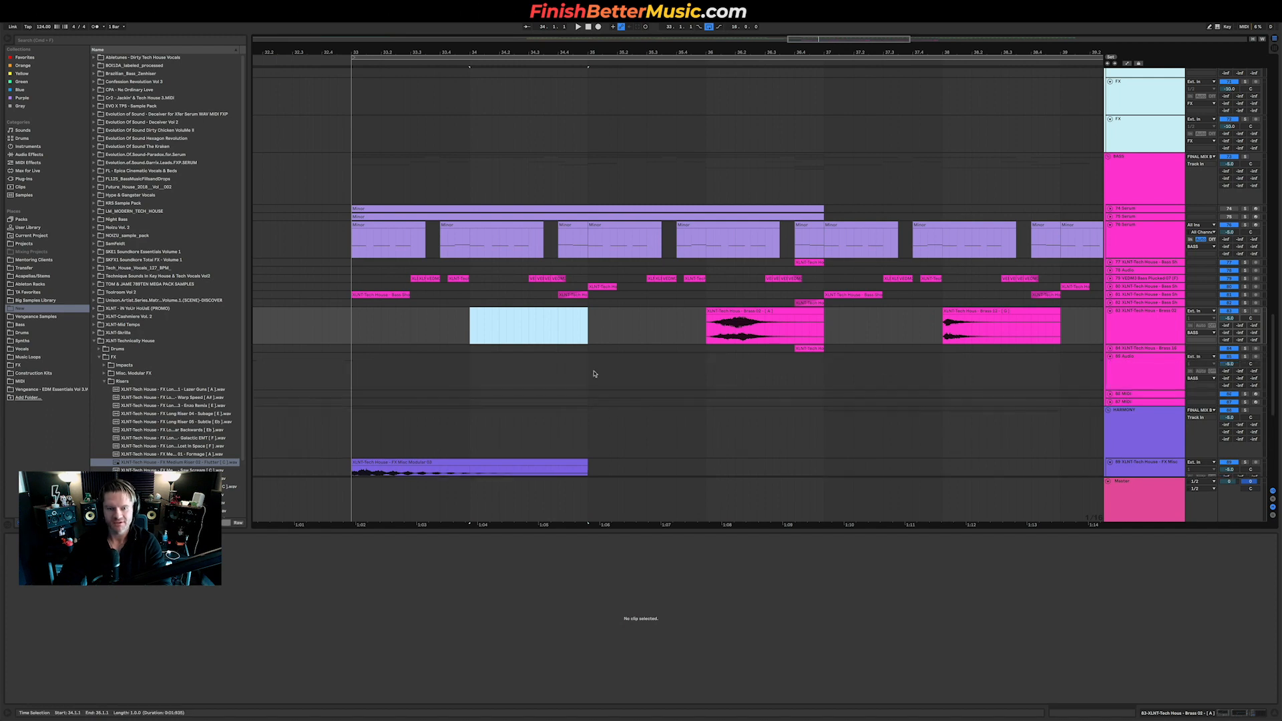
pyautogui.moveTo(490, 361); pyautogui.dragTo(500, 361)
pyautogui.press('+')
pyautogui.click(442, 371)
pyautogui.press('space')
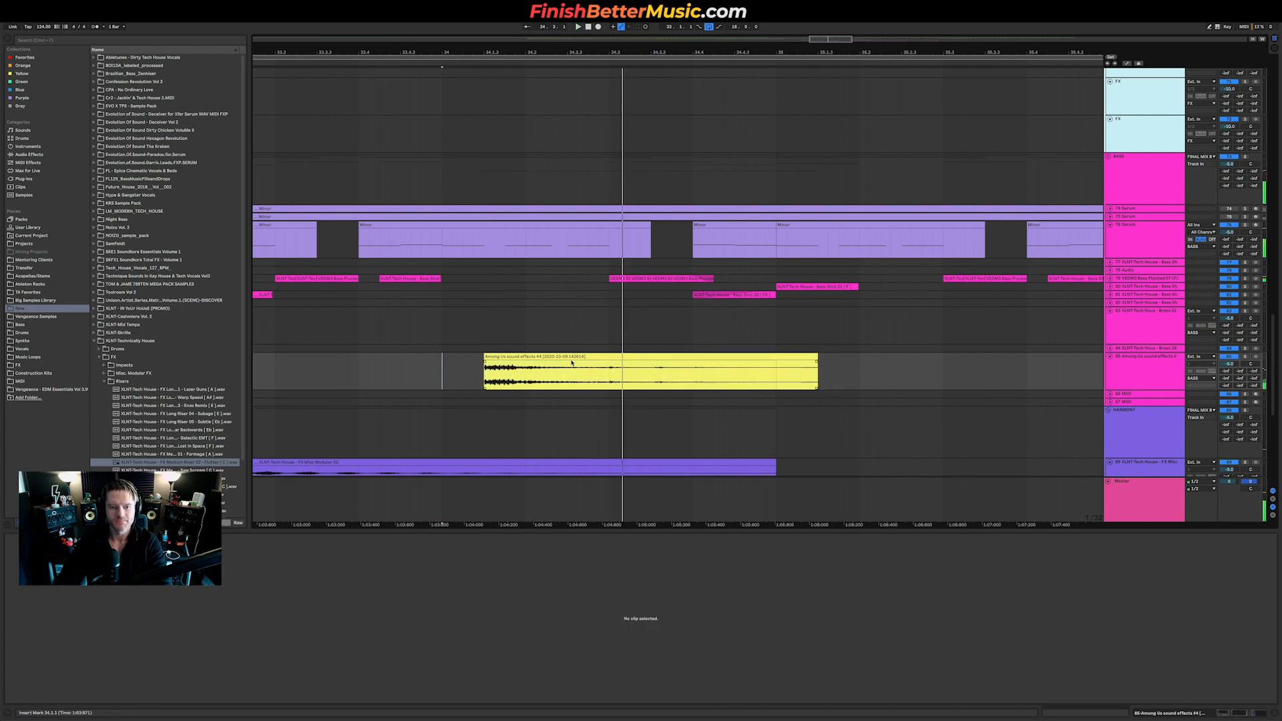
# Move the Among Us sound effect clip on the BASS audio track out to 41.1.1, past the end of the drop.
pyautogui.press('-')
pyautogui.moveTo(570, 374); pyautogui.dragTo(880, 379)
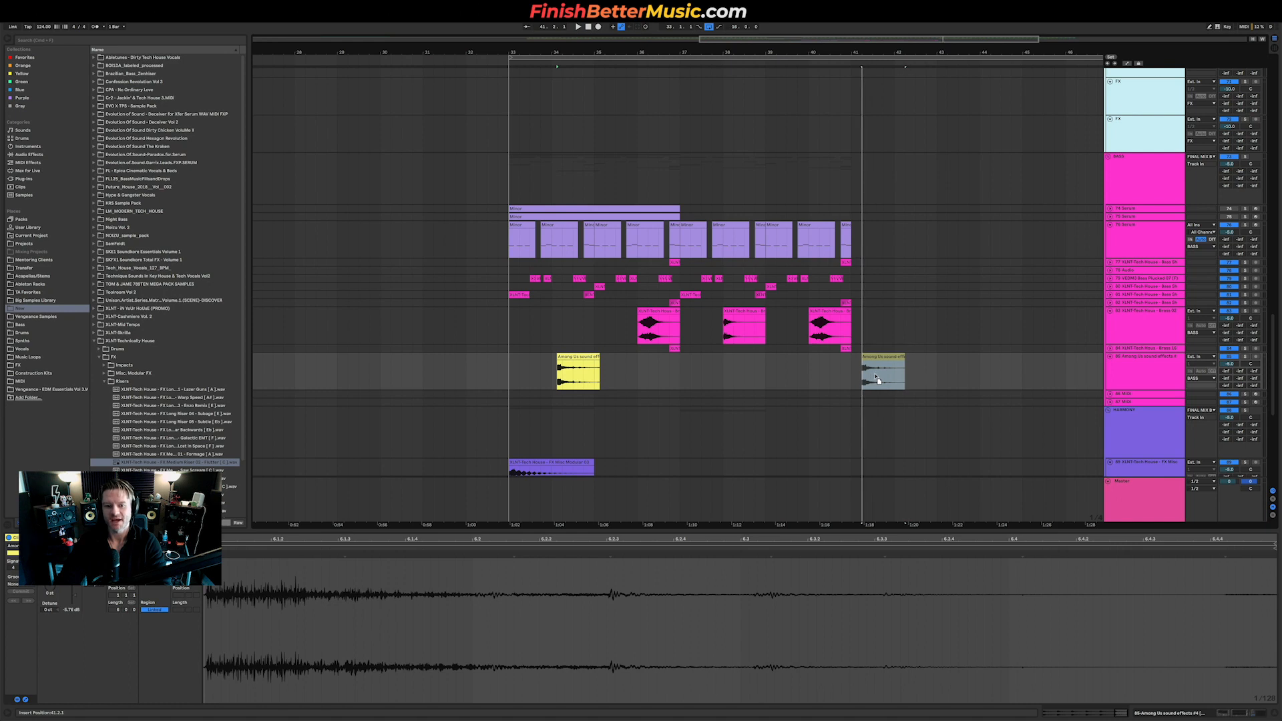
pyautogui.click(873, 378)
pyautogui.press('+')
pyautogui.press('+')
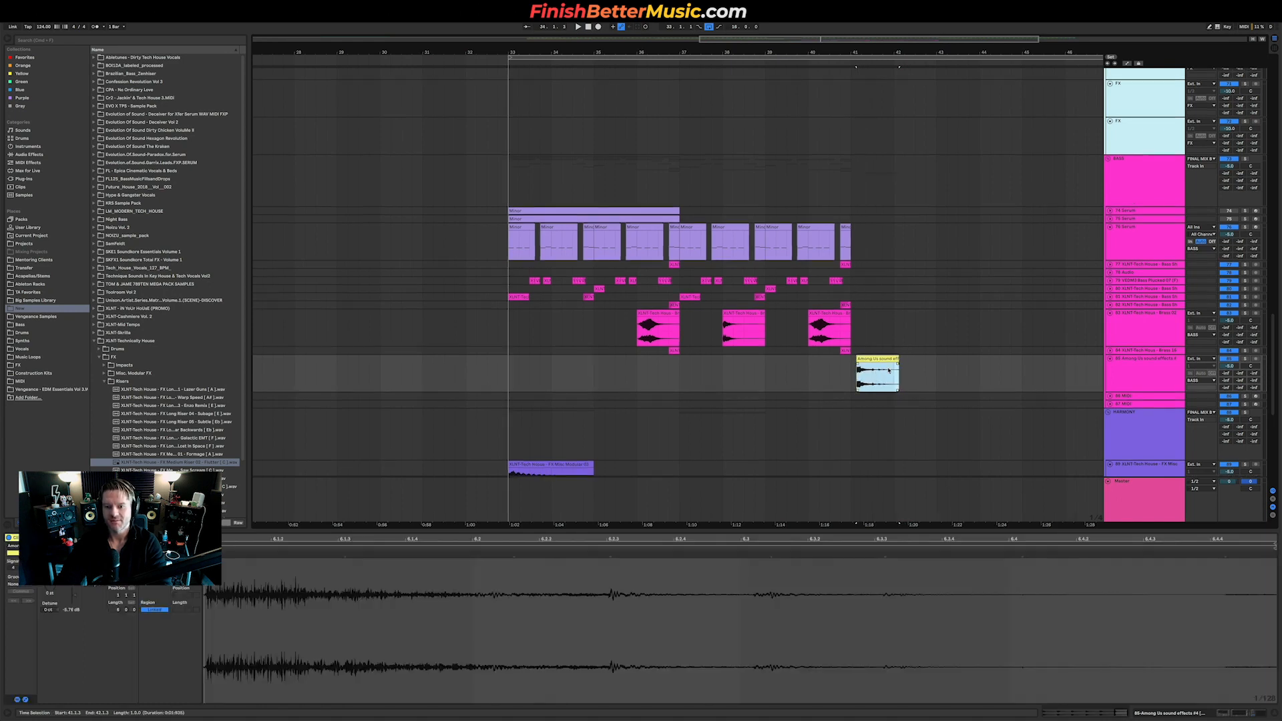
# Try a second Among Us hit half a bar after the one in bar 41, play it back, and delete it.
pyautogui.moveTo(932, 359); pyautogui.dragTo(848, 368)
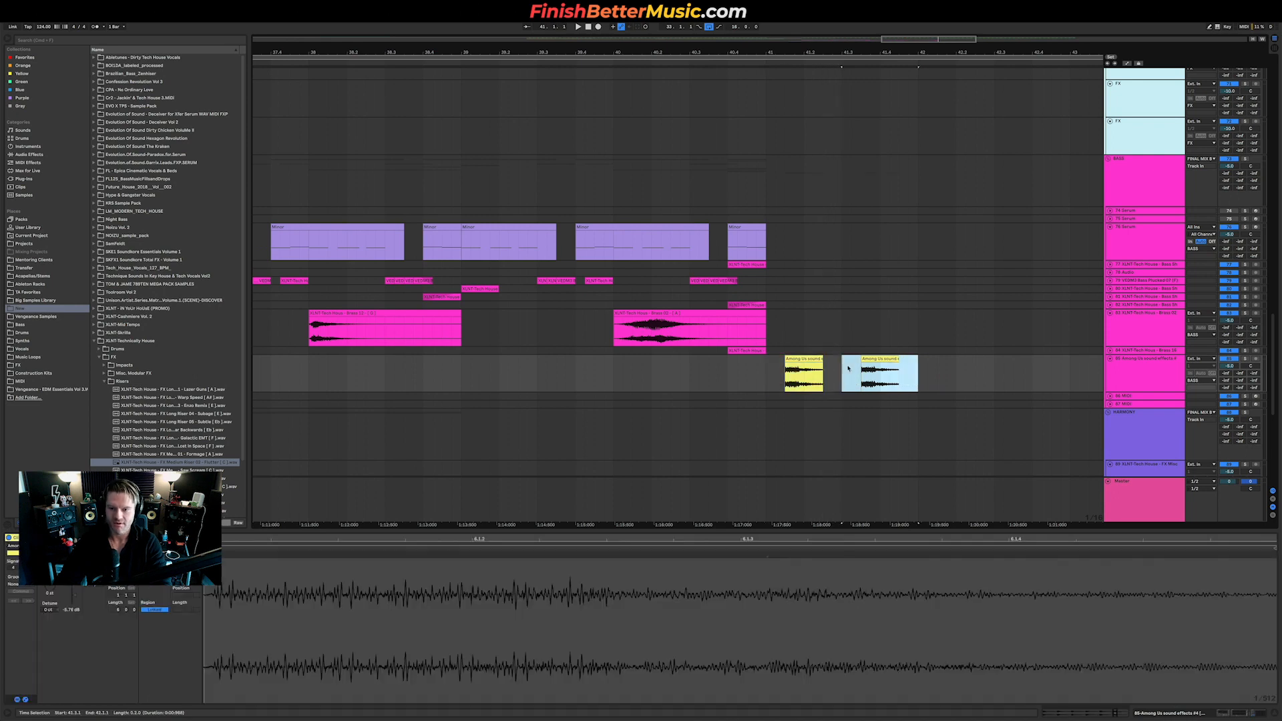
pyautogui.click(766, 381)
pyautogui.press('space')
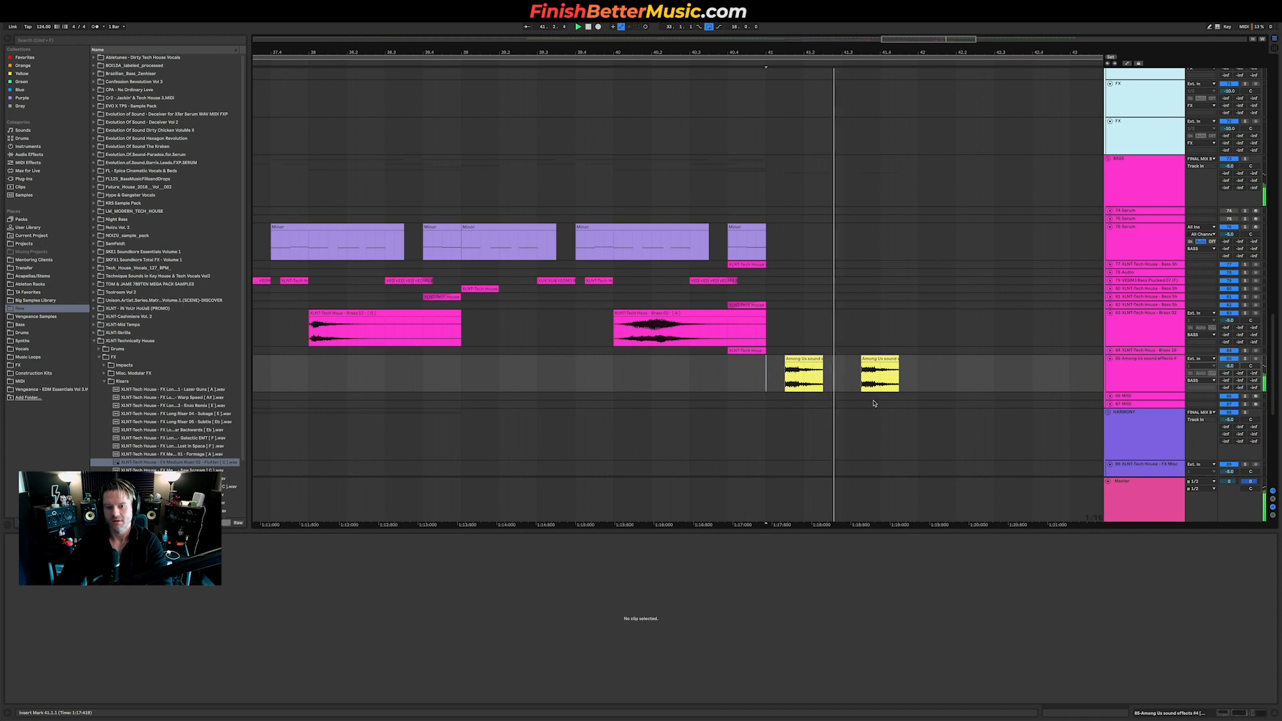
pyautogui.click(885, 361)
pyautogui.press('space')
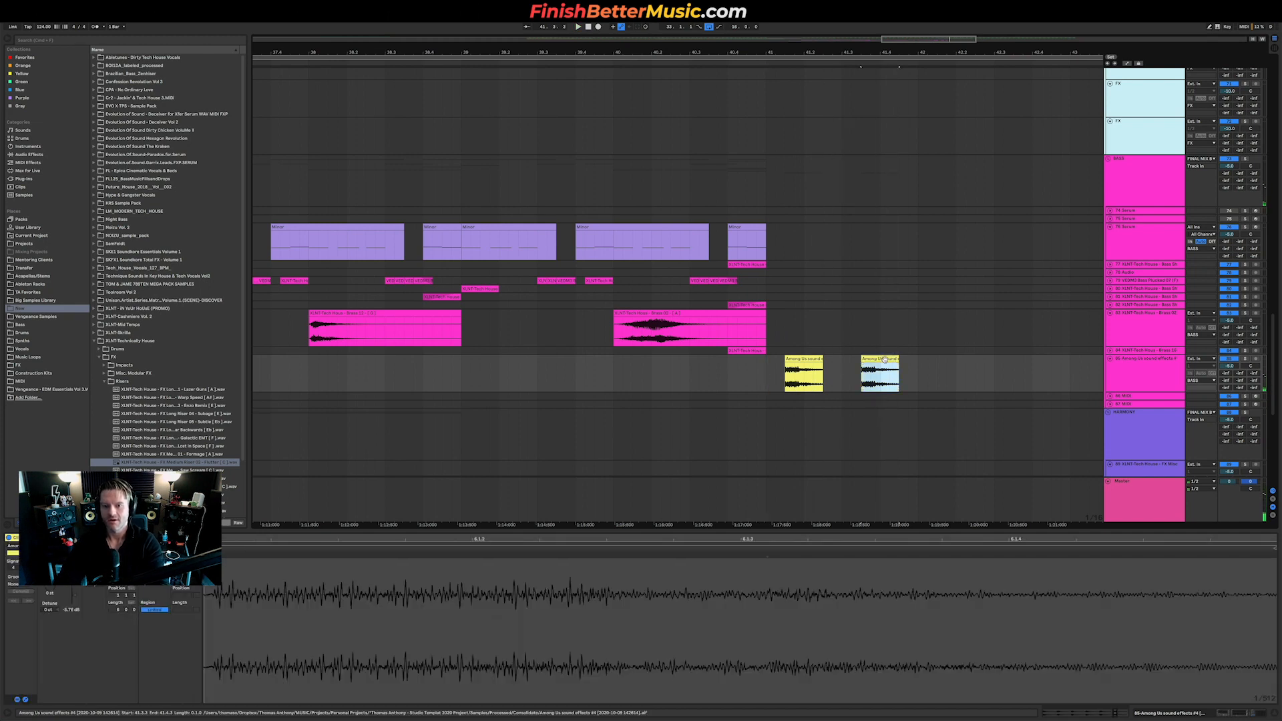
pyautogui.press('Delete')
# Duplicate the full bar from 41.1.1 to 42.1.1 on the Among Us track so the hit repeats in bar 42.
pyautogui.moveTo(849, 367); pyautogui.dragTo(772, 366)
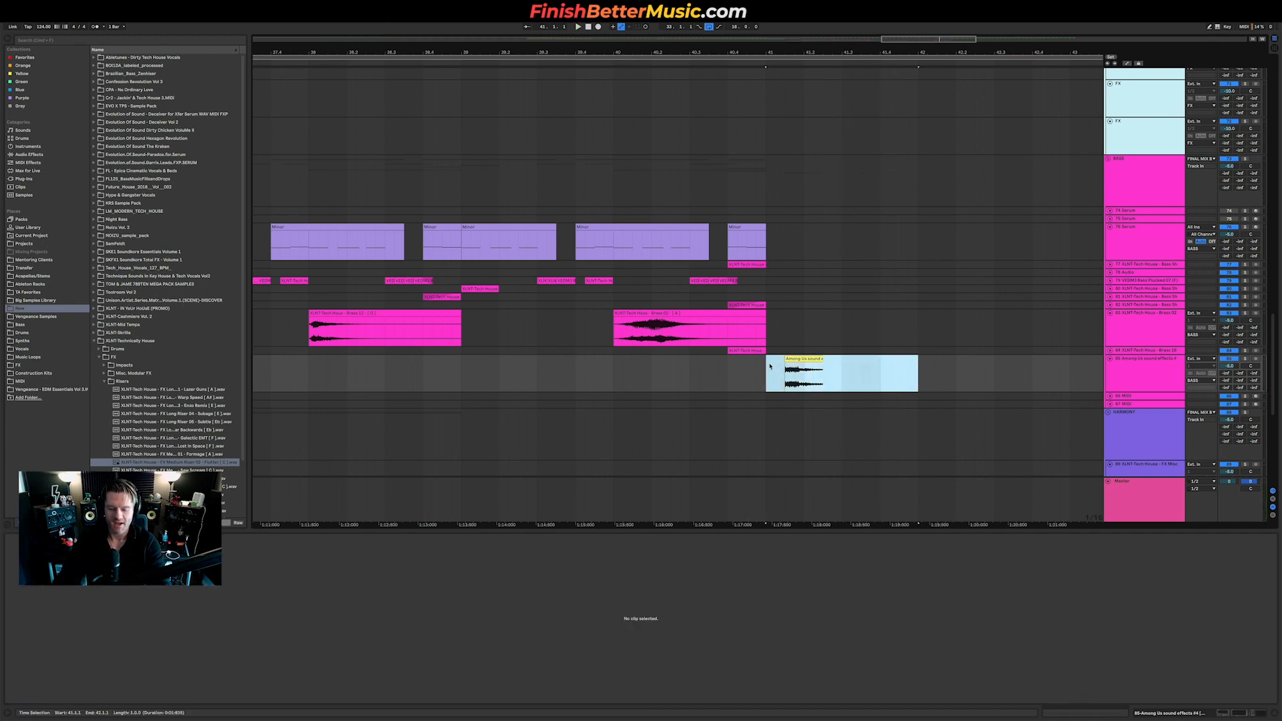
pyautogui.hotkey('ctrl', 'd')
pyautogui.press('-')
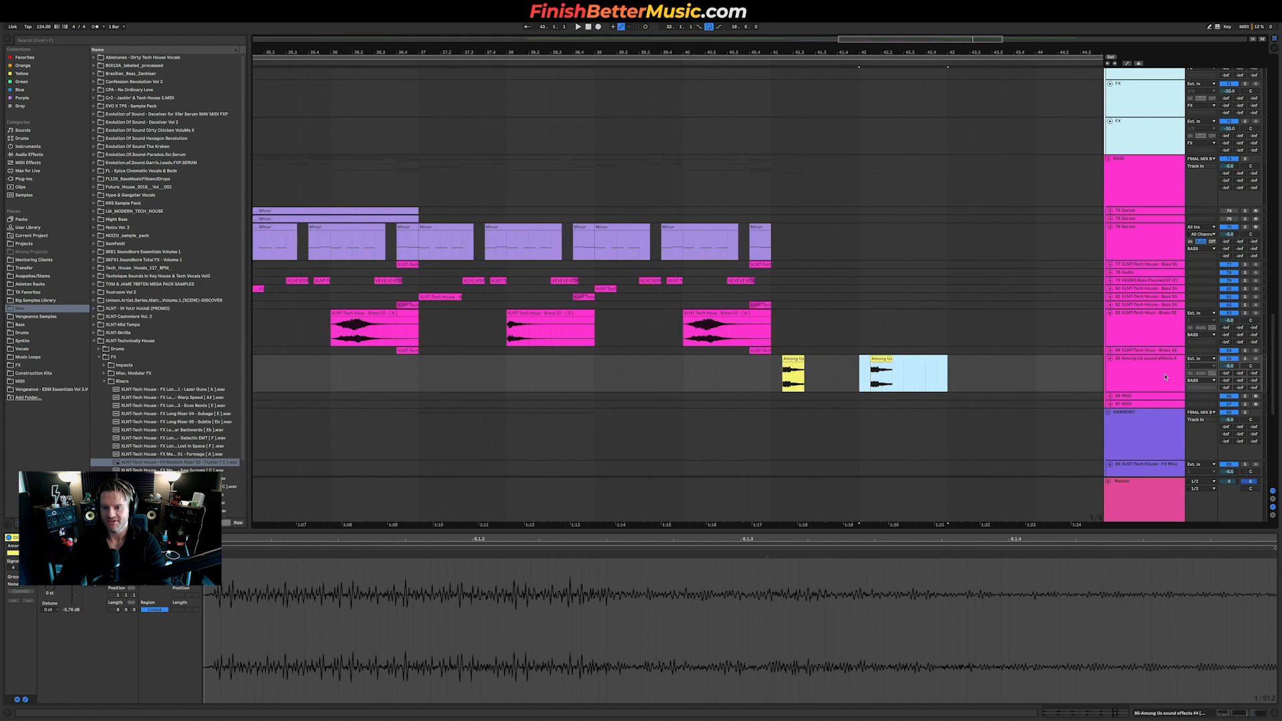
# Raise the Among Us track's send to the echo delay while playing back its hits.
pyautogui.click(1166, 378)
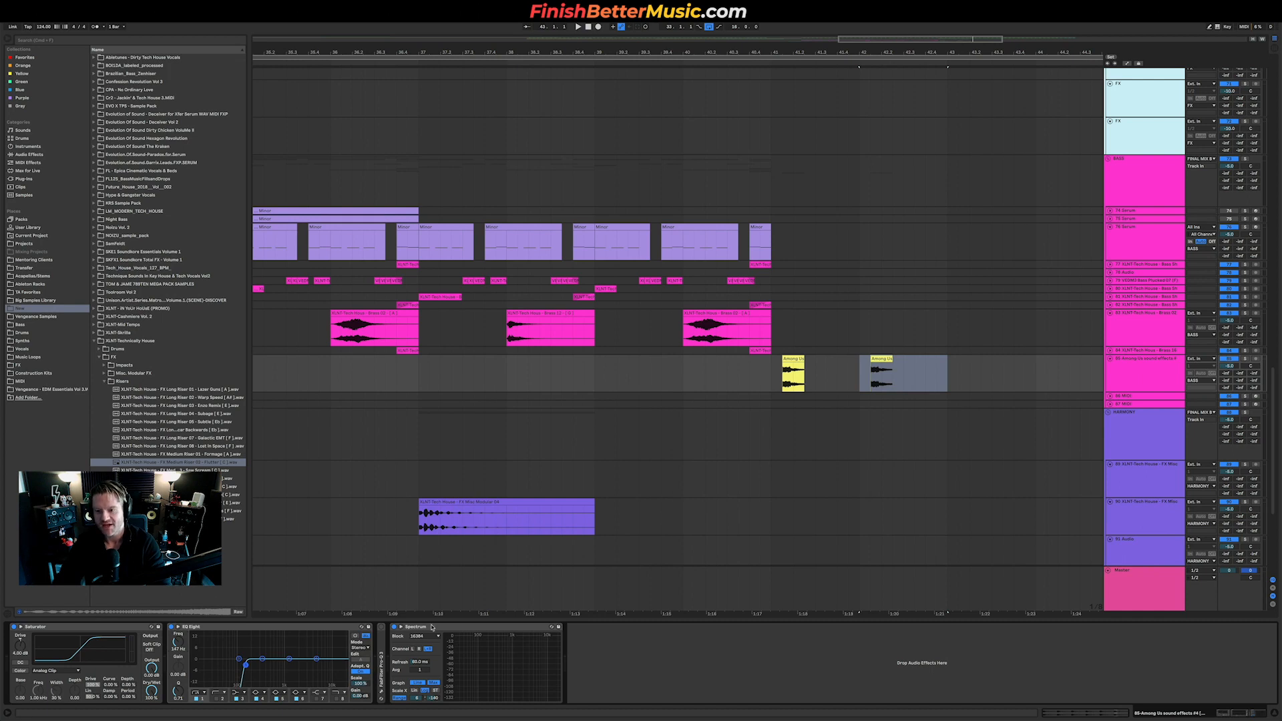
pyautogui.moveTo(1256, 376); pyautogui.dragTo(1255, 372)
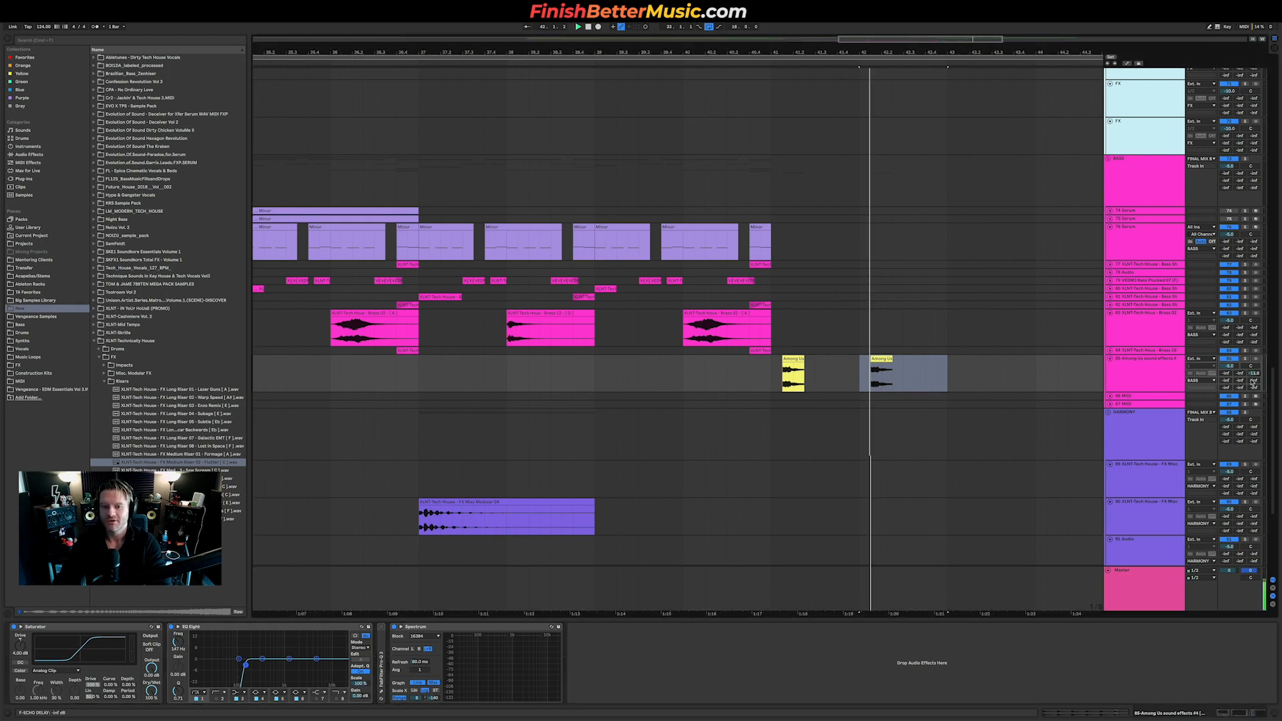
pyautogui.scroll(-5, 601, 357)
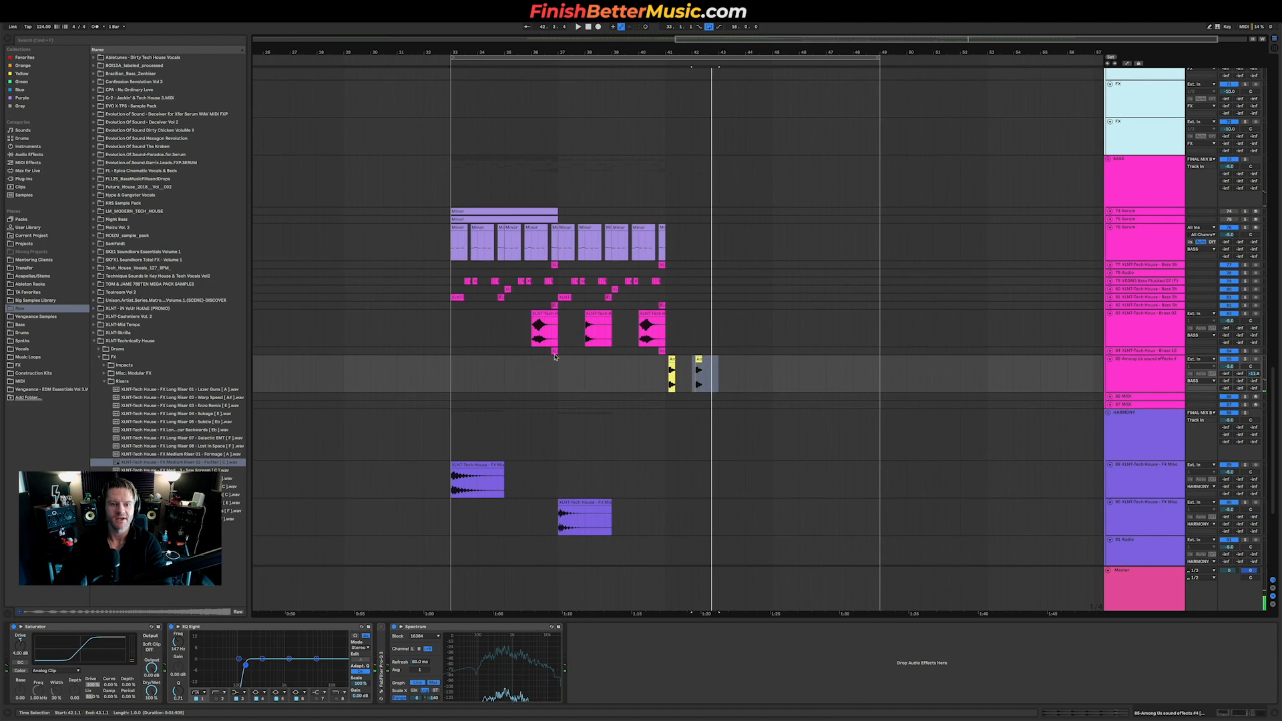
pyautogui.scroll(4, 532, 337)
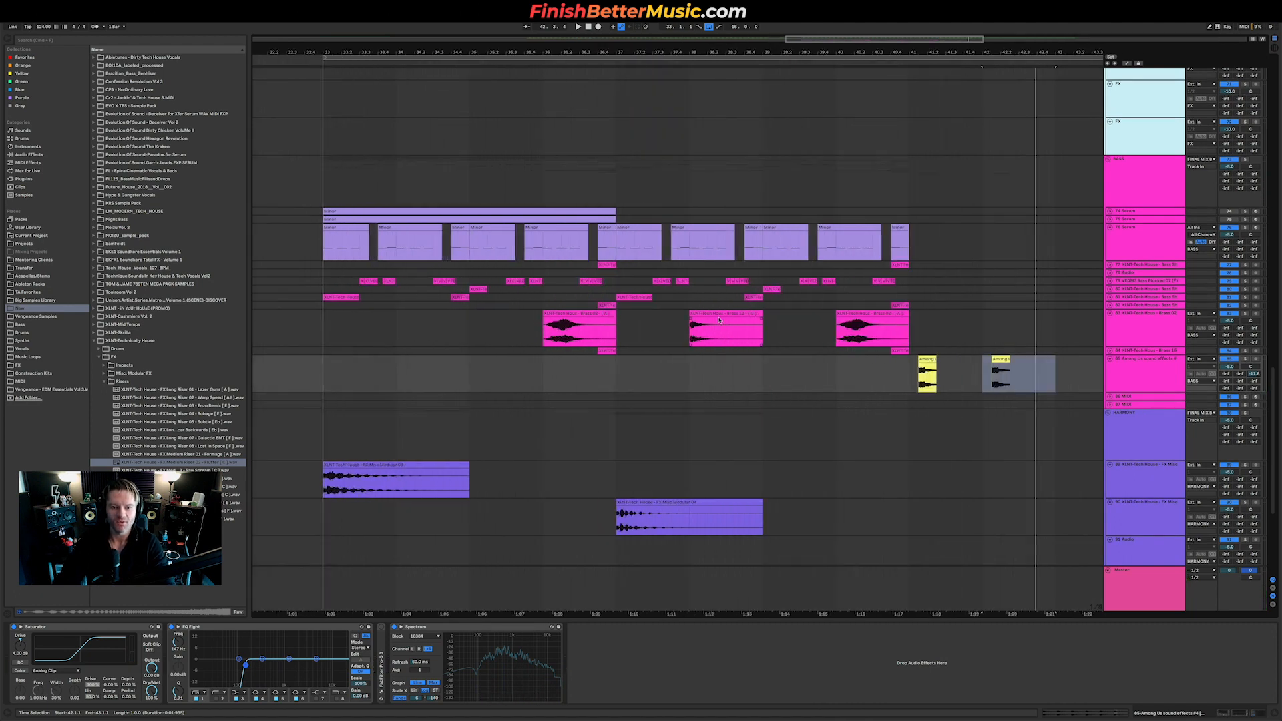
# Copy the brass one-shot clip at bar 38 to just after the start of bar 34 and play it back.
pyautogui.moveTo(719, 313); pyautogui.dragTo(434, 313)
pyautogui.press('space')
pyautogui.scroll(4, 448, 314)
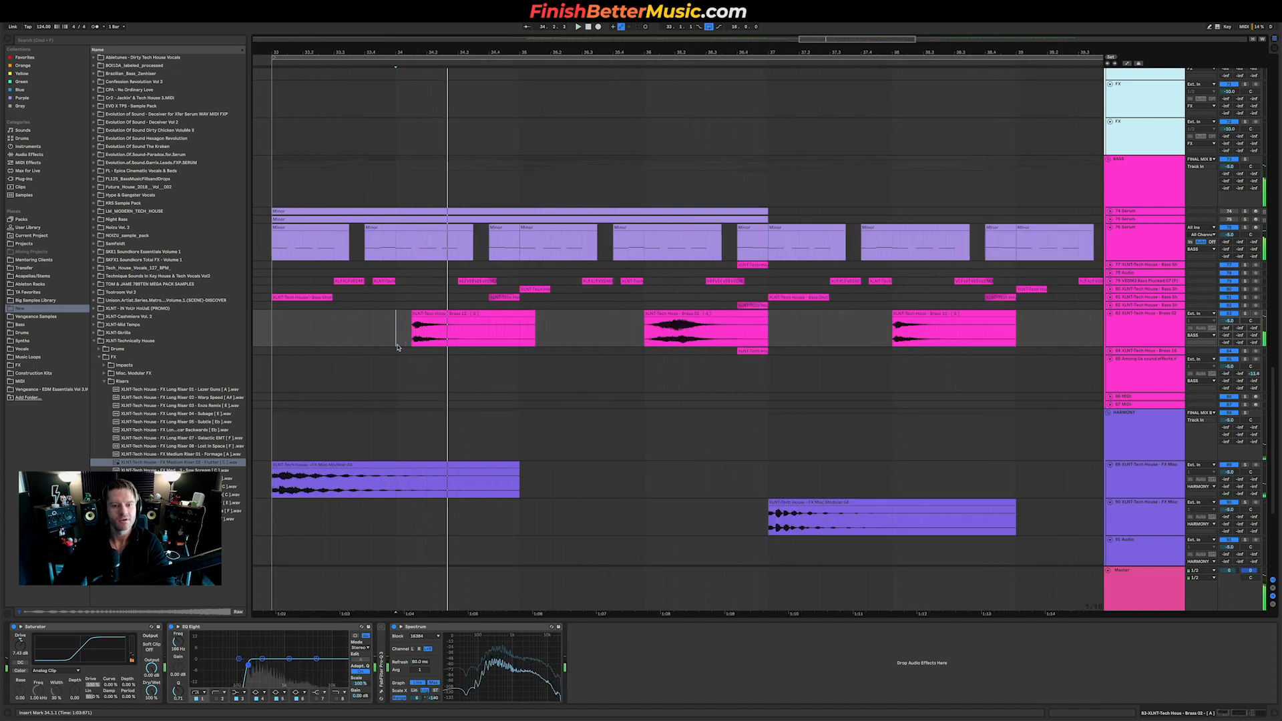
# Try shifting the copied brass clip slightly earlier near bar 34, play it back, and undo the change.
pyautogui.moveTo(449, 314); pyautogui.dragTo(429, 314)
pyautogui.click(398, 327)
pyautogui.press('space')
pyautogui.click(477, 319)
pyautogui.press('space')
pyautogui.press('super+z')
# Play the brass clip from just before bar 34 and raise the brass track's send to the echo delay.
pyautogui.click(388, 329)
pyautogui.press('space')
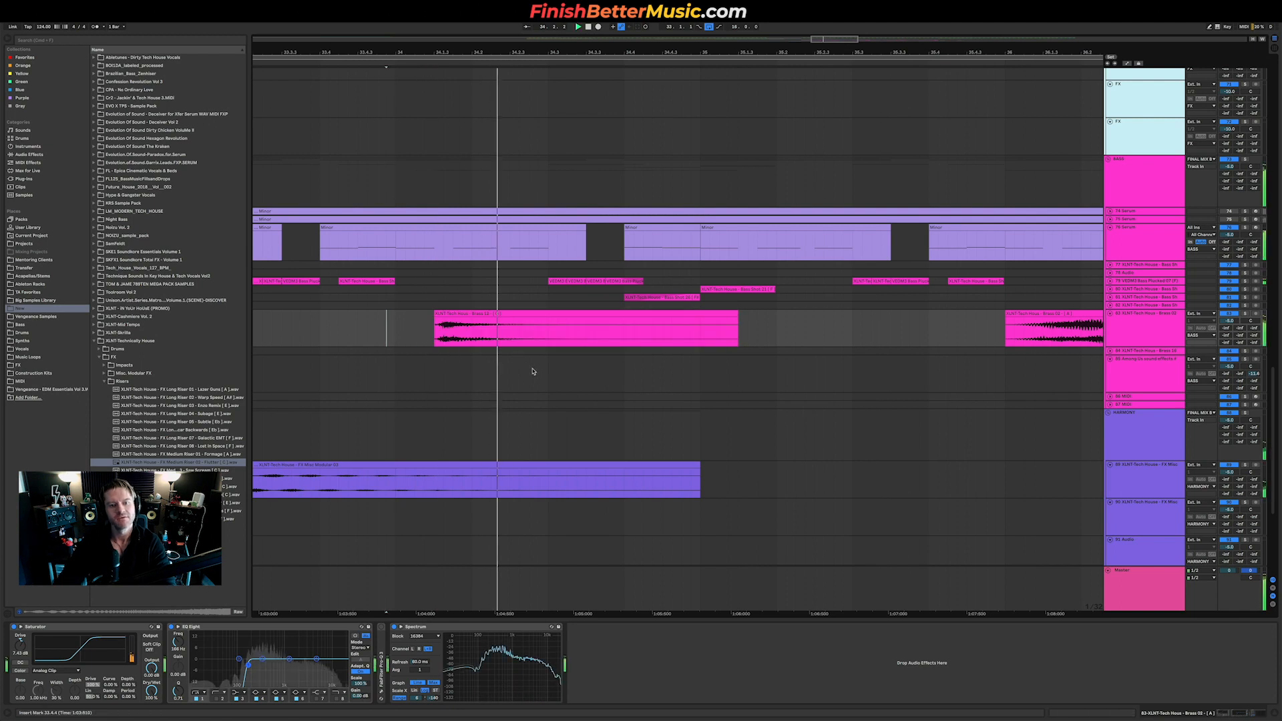
pyautogui.press('space')
pyautogui.press('space')
pyautogui.press('space')
pyautogui.press('space')
pyautogui.moveTo(1254, 328); pyautogui.dragTo(1254, 287)
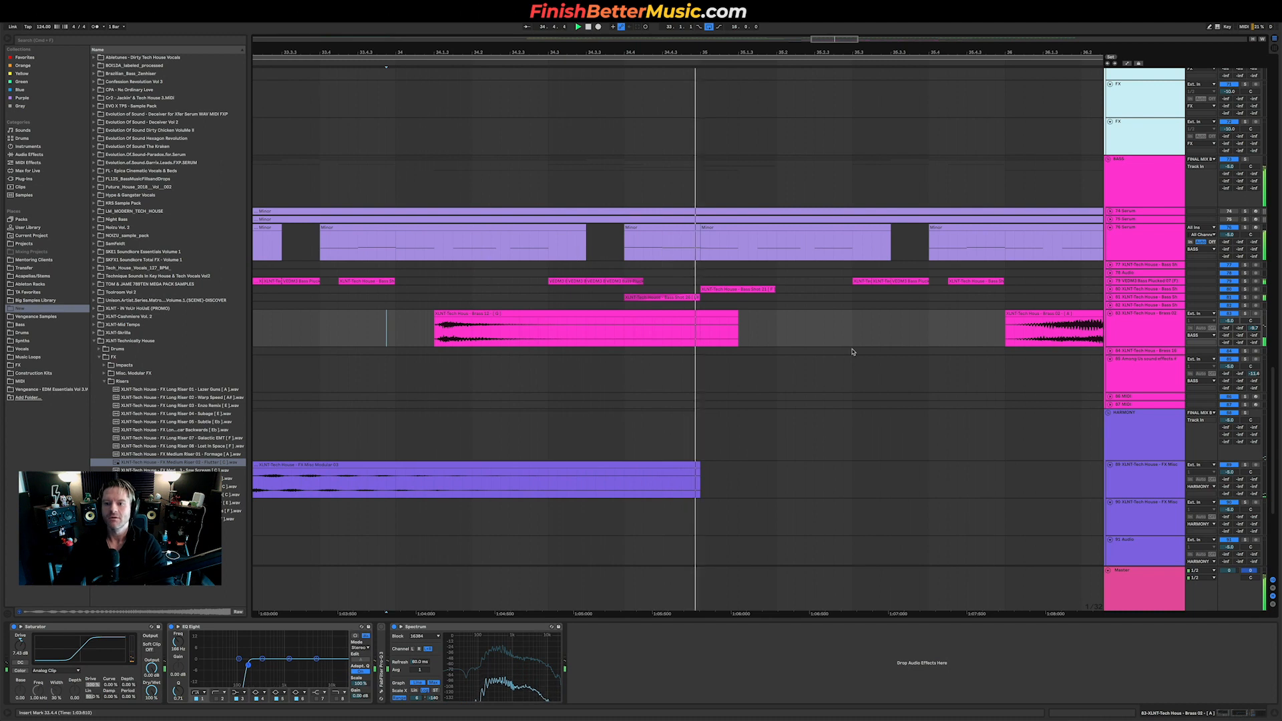
# Delete the brass one-shot clip at bar 36 and play back from just before the drop.
pyautogui.scroll(-3, 847, 351)
pyautogui.hscroll(3, 847, 351)
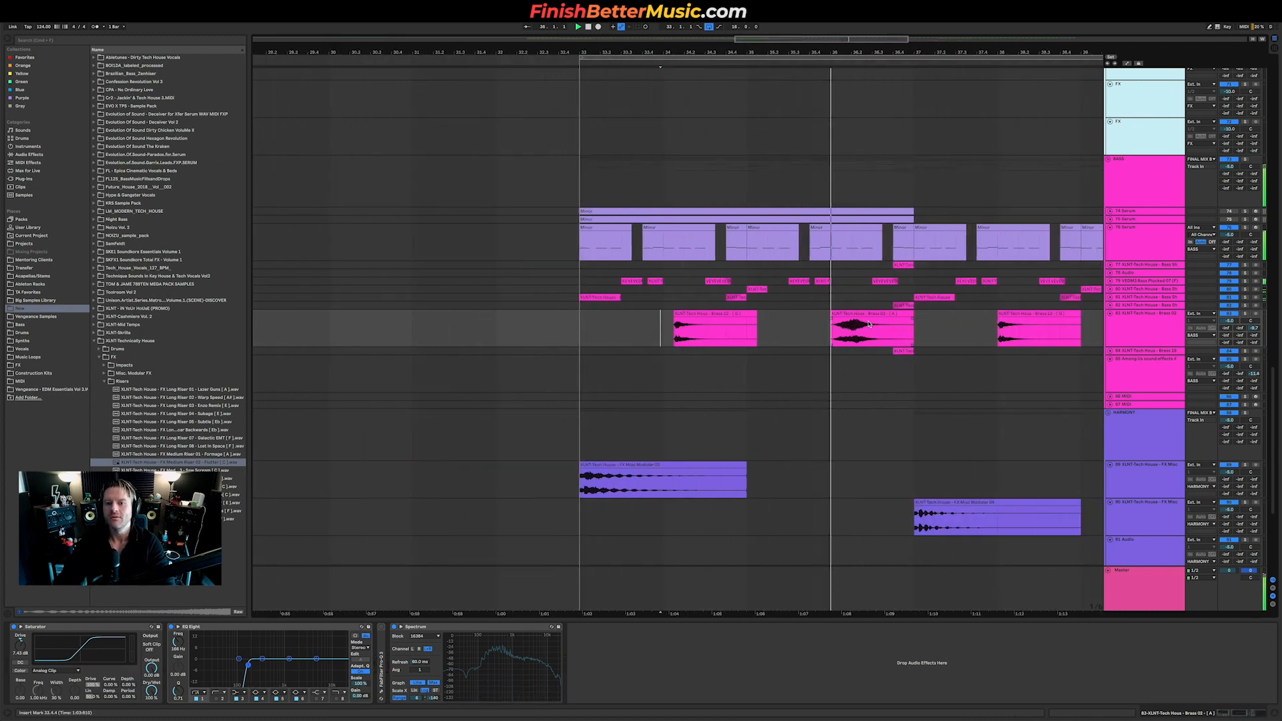
pyautogui.hscroll(4, 869, 324)
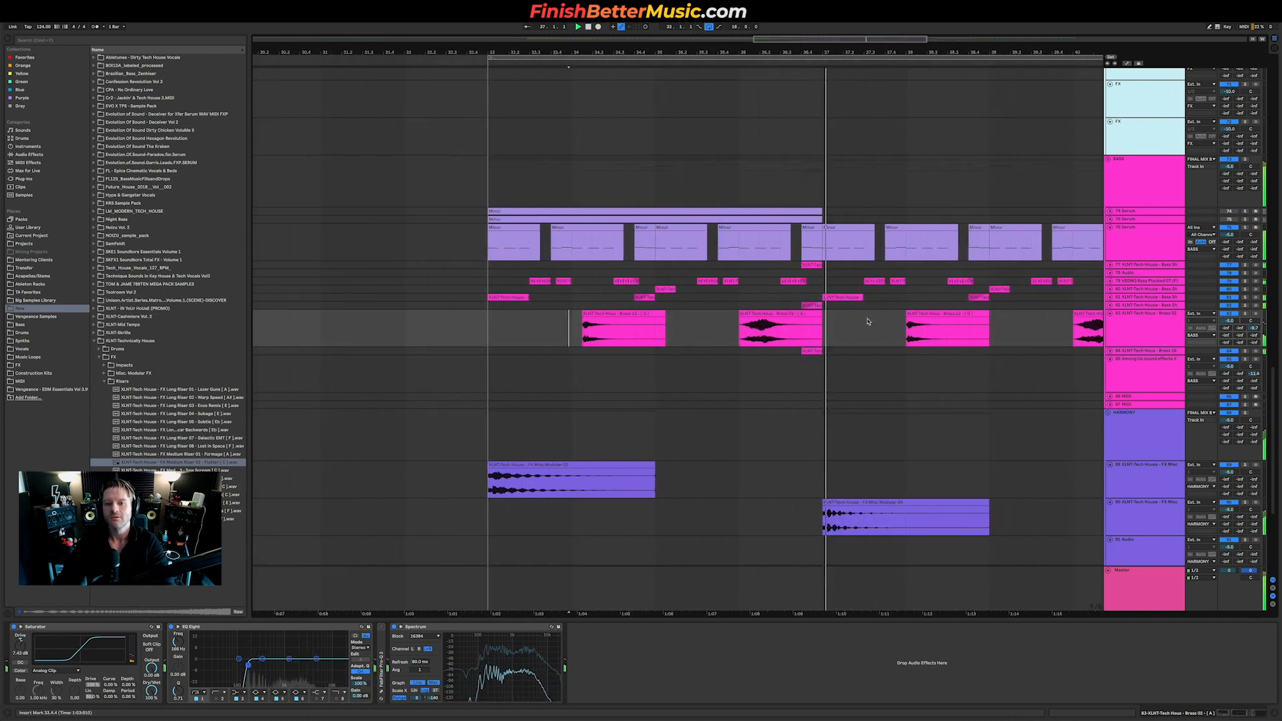
pyautogui.scroll(-2, 862, 322)
pyautogui.scroll(-3, 862, 322)
pyautogui.hscroll(2, 835, 320)
pyautogui.scroll(-6, 781, 318)
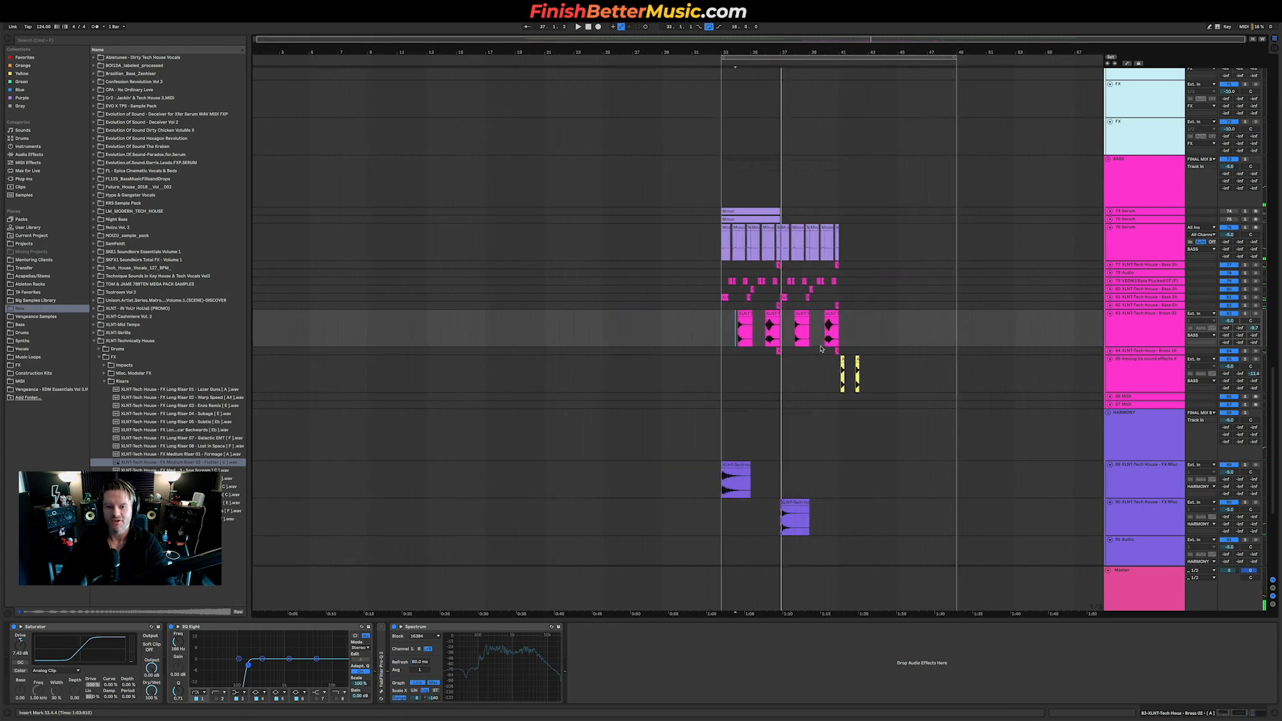
pyautogui.scroll(8, 688, 313)
pyautogui.click(621, 316)
pyautogui.scroll(-3, 620, 314)
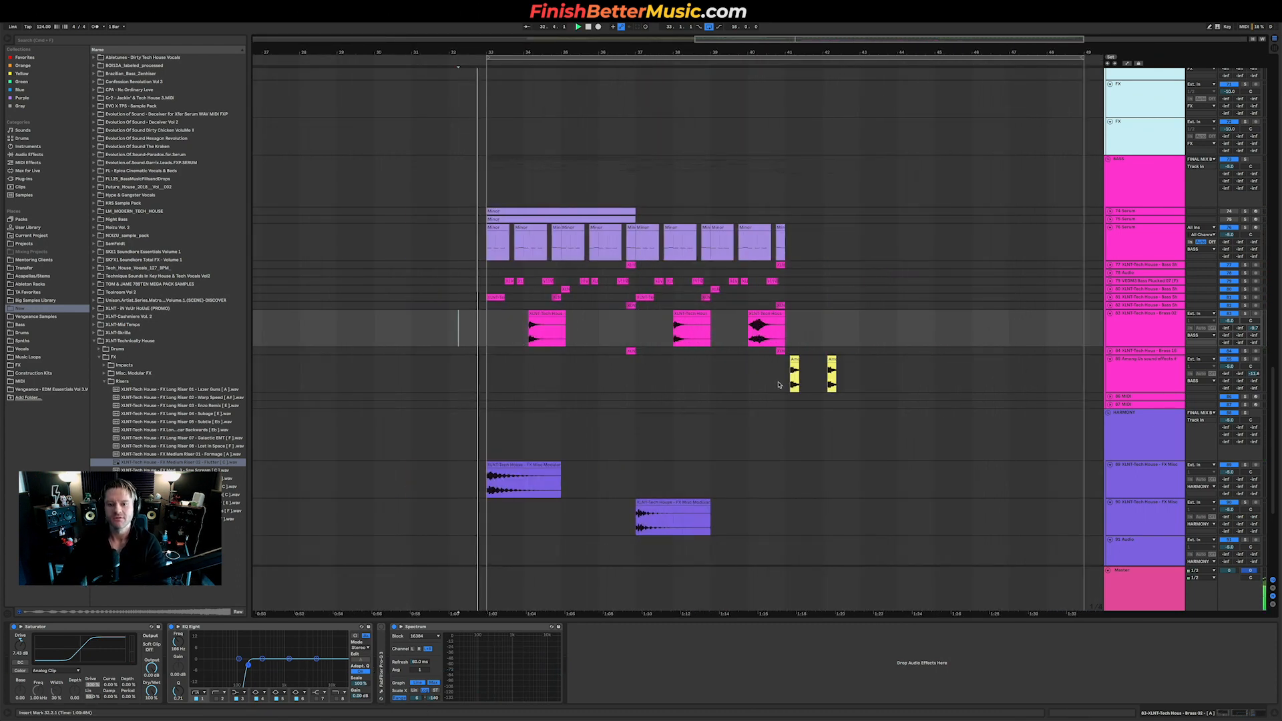
# Duplicate the BASS and HARMONY clips from 33.1.1 to 41.1.1 into the following eight bars.
pyautogui.scroll(-1, 483, 238)
pyautogui.moveTo(484, 238); pyautogui.dragTo(784, 531)
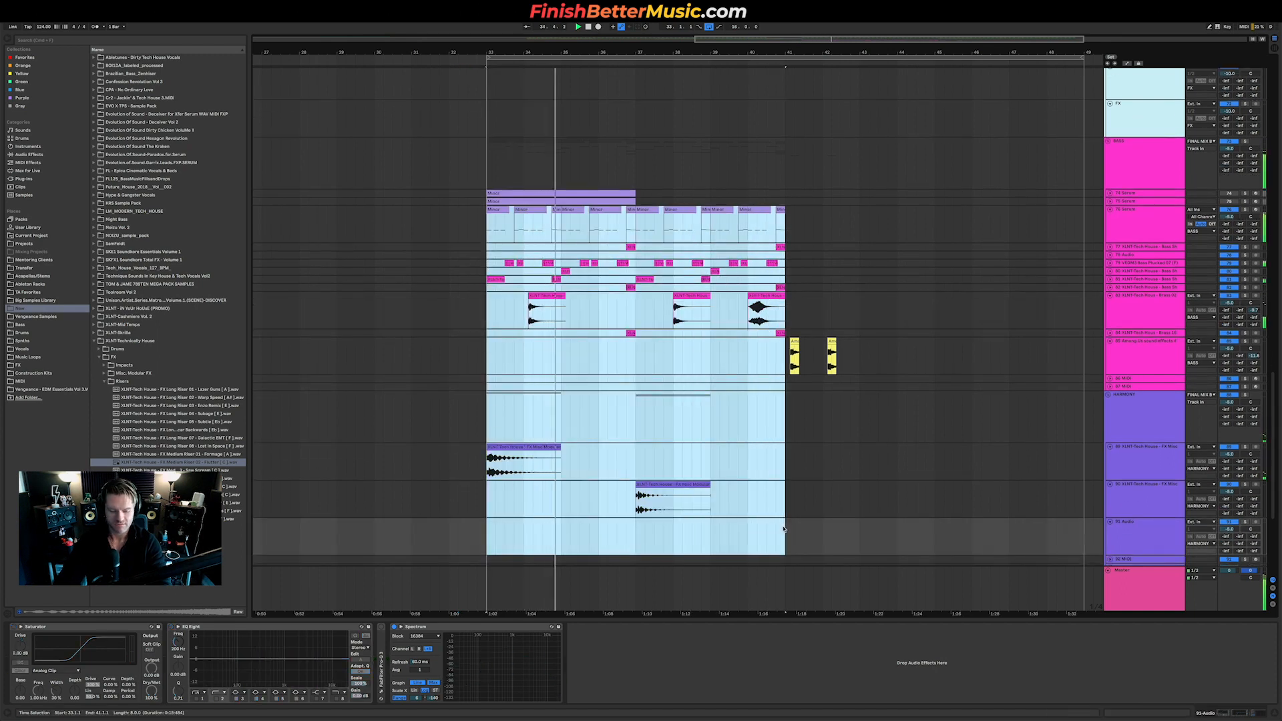
pyautogui.press('super+d')
# Duplicate the two-bar Among Us pattern starting at bar 41 three times so it fills bars 41 to 48.
pyautogui.moveTo(861, 357); pyautogui.dragTo(784, 355)
pyautogui.press('super+d')
pyautogui.press('super+d')
pyautogui.press('super+d')
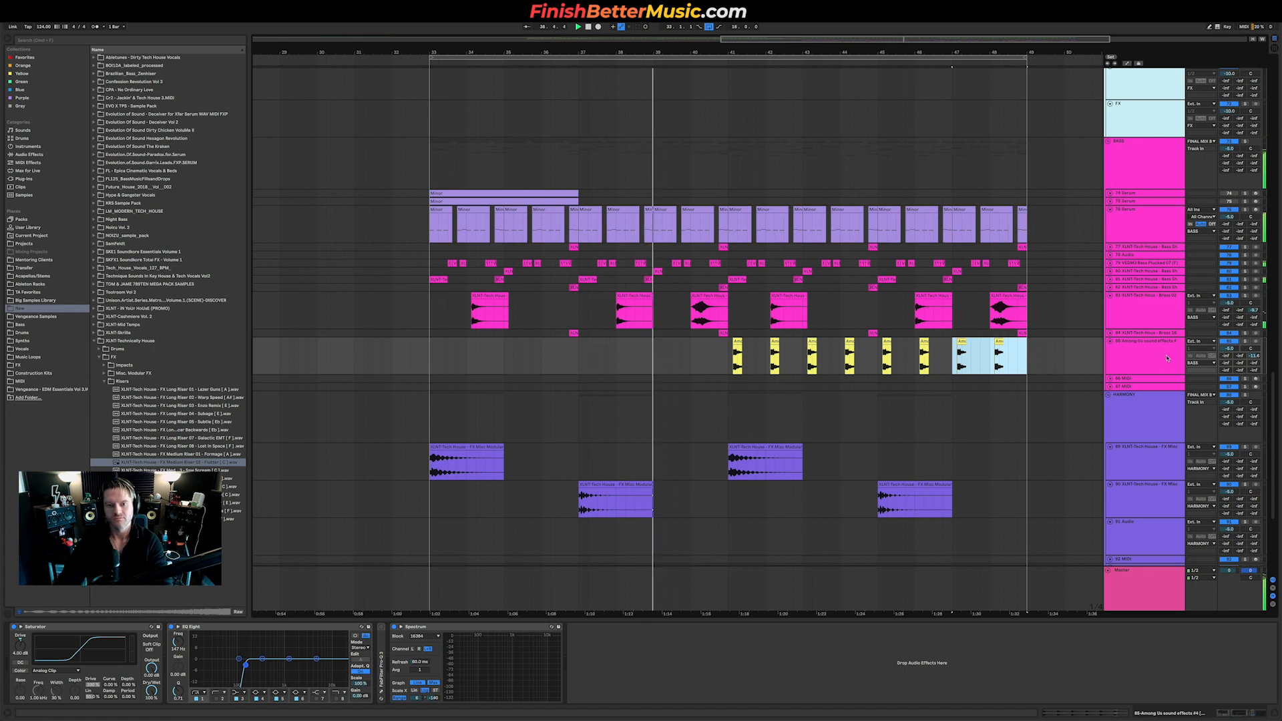
# Raise the Among Us track's volume and adjust its Saturator drive during playback.
pyautogui.scroll(5, 693, 322)
pyautogui.scroll(-5, 693, 323)
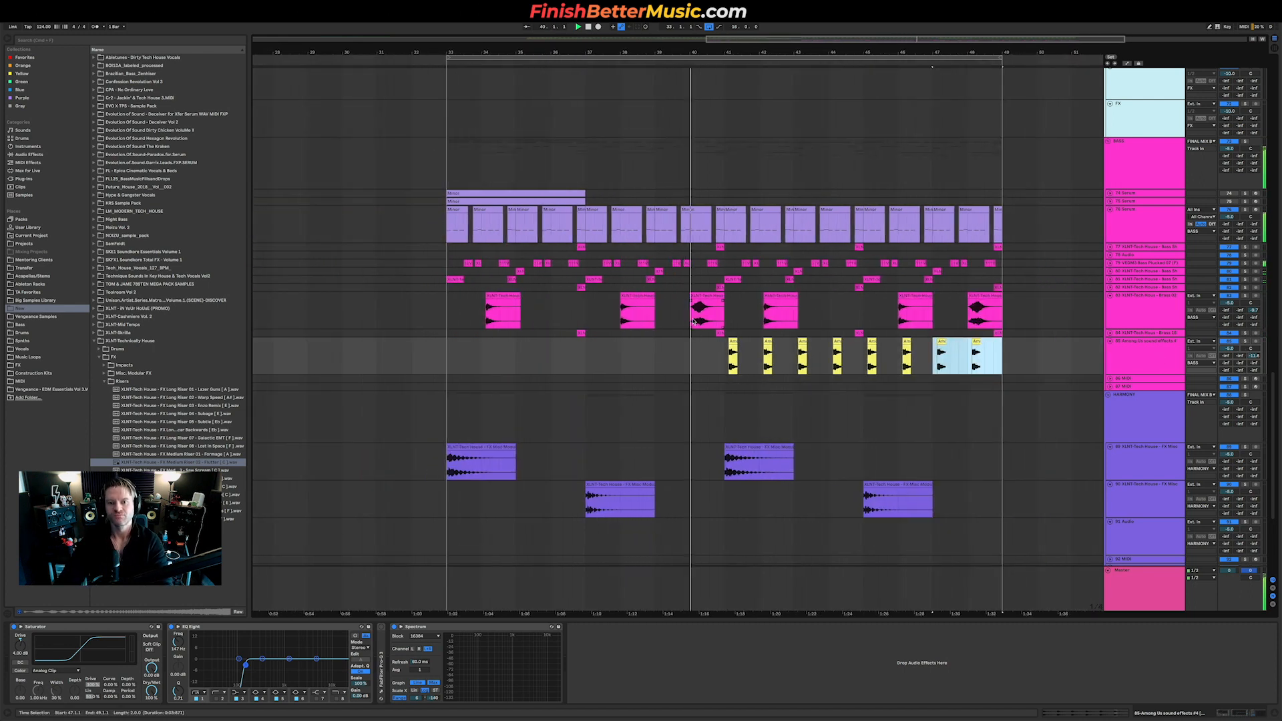
pyautogui.scroll(3, 693, 322)
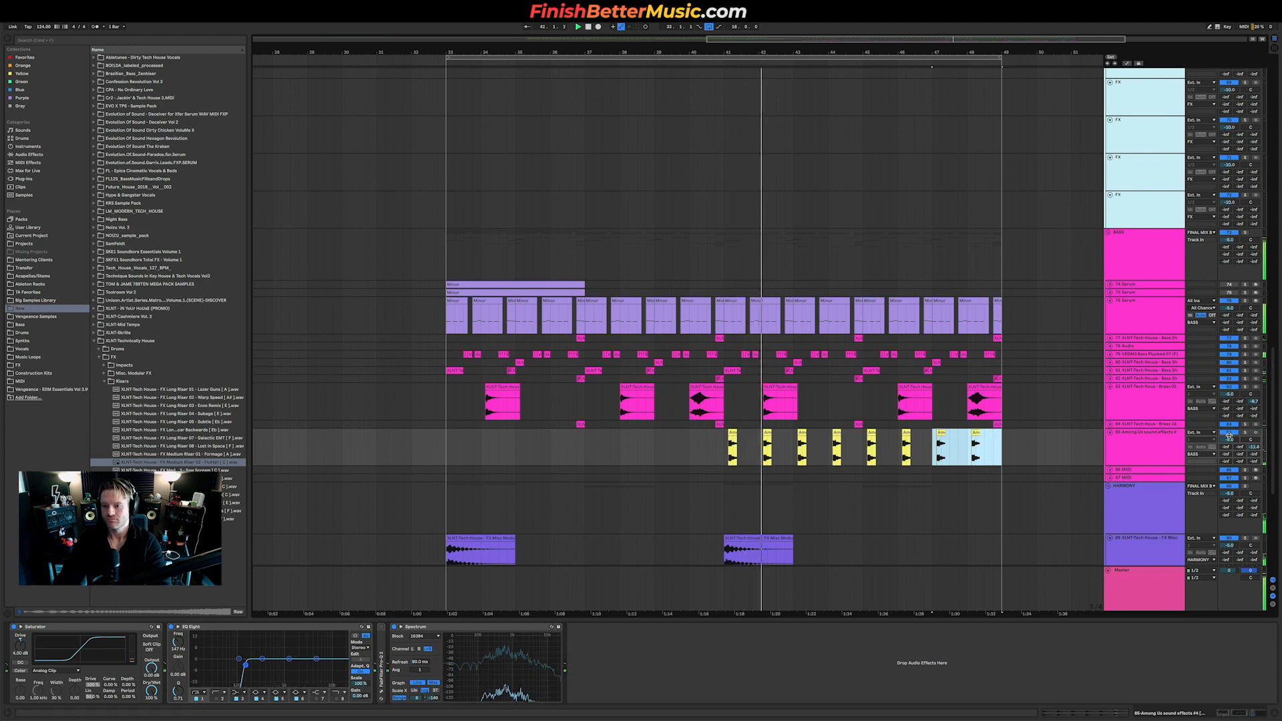
pyautogui.moveTo(1229, 438); pyautogui.dragTo(1229, 420)
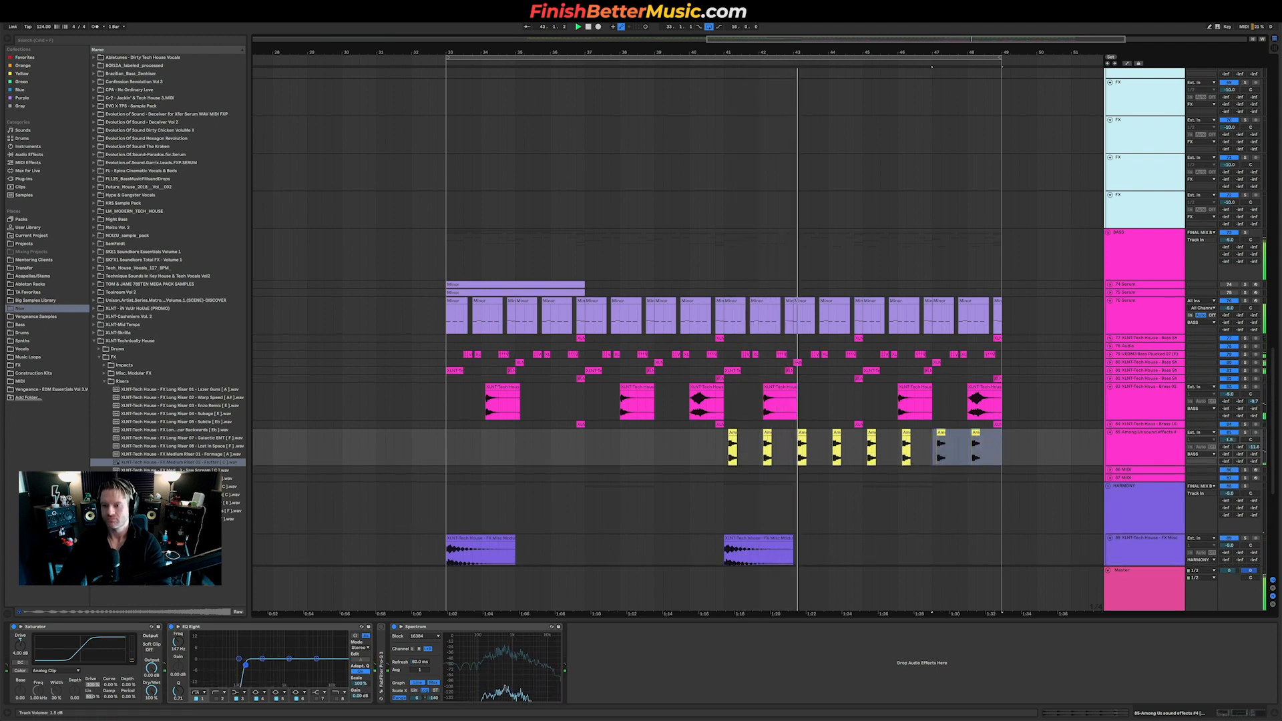
pyautogui.hotkey('shift', 'Tab')
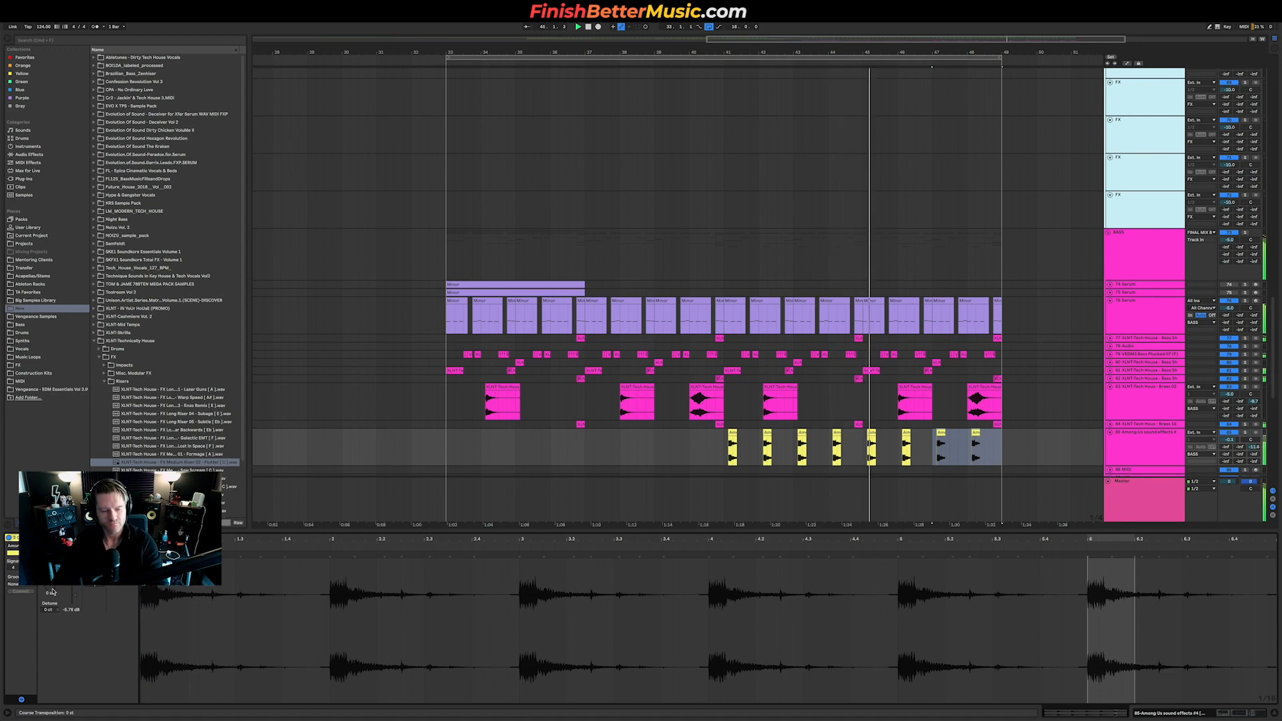
pyautogui.hotkey('shift', 'Tab')
pyautogui.moveTo(22, 645); pyautogui.dragTo(22, 658)
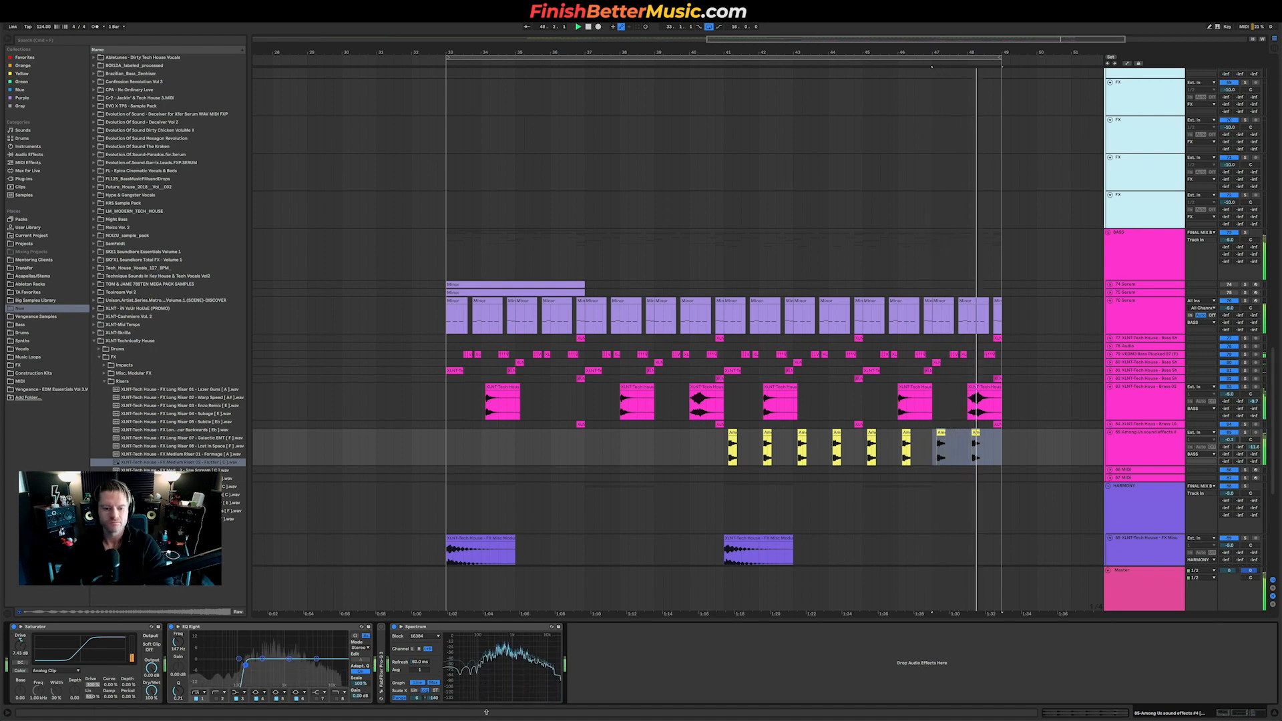
# Play back the extended drop from just before bar 33, and collapse the Risers sample folder.
pyautogui.click(416, 442)
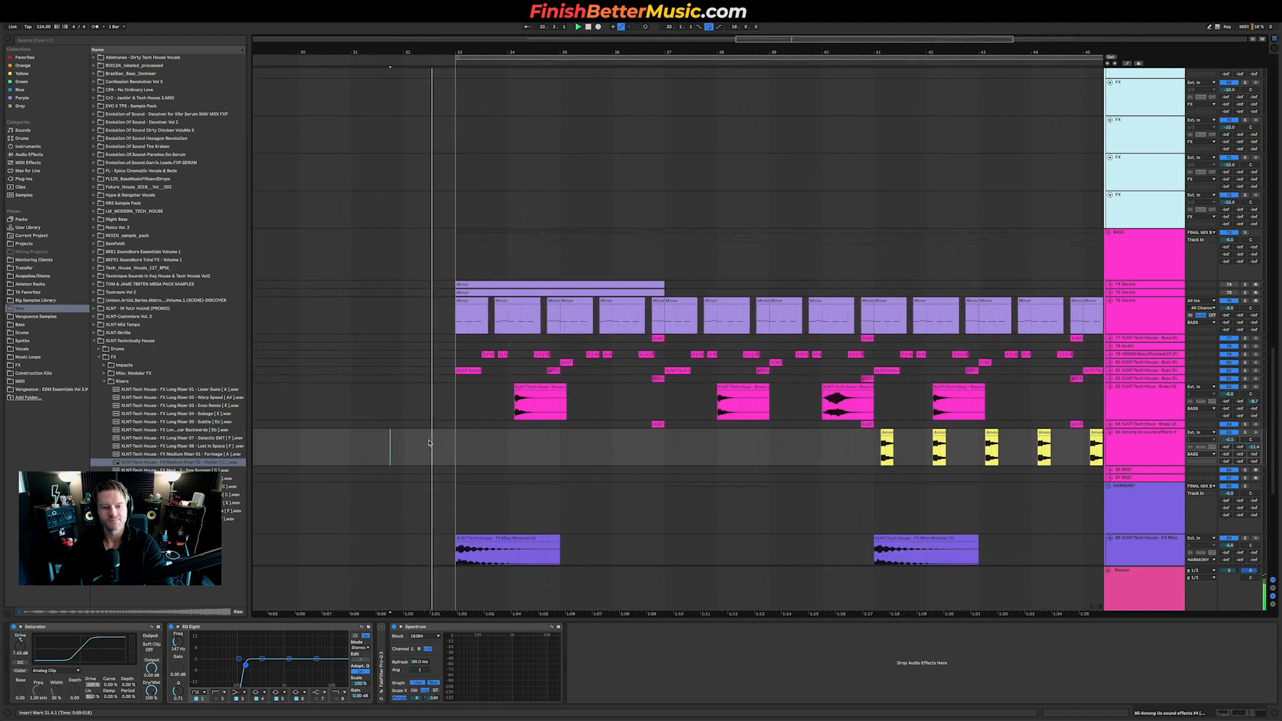
pyautogui.scroll(3, 440, 442)
pyautogui.scroll(-4, 625, 383)
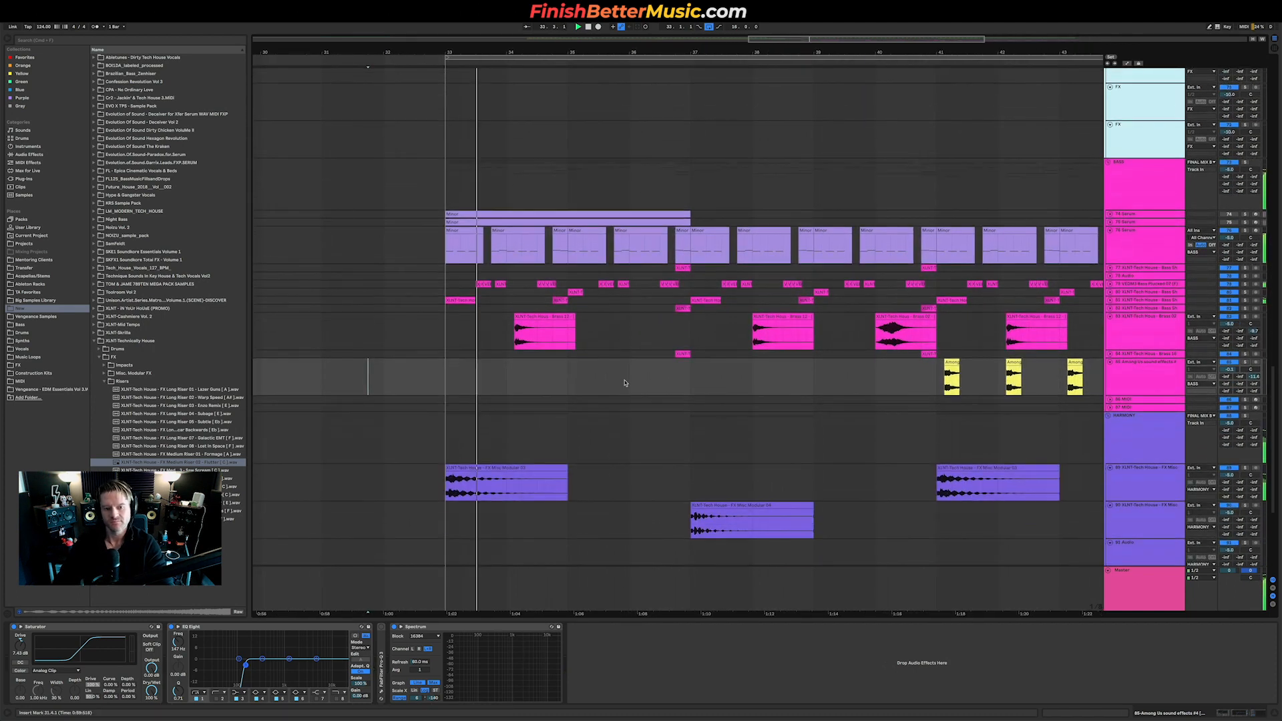
pyautogui.scroll(-3, 625, 382)
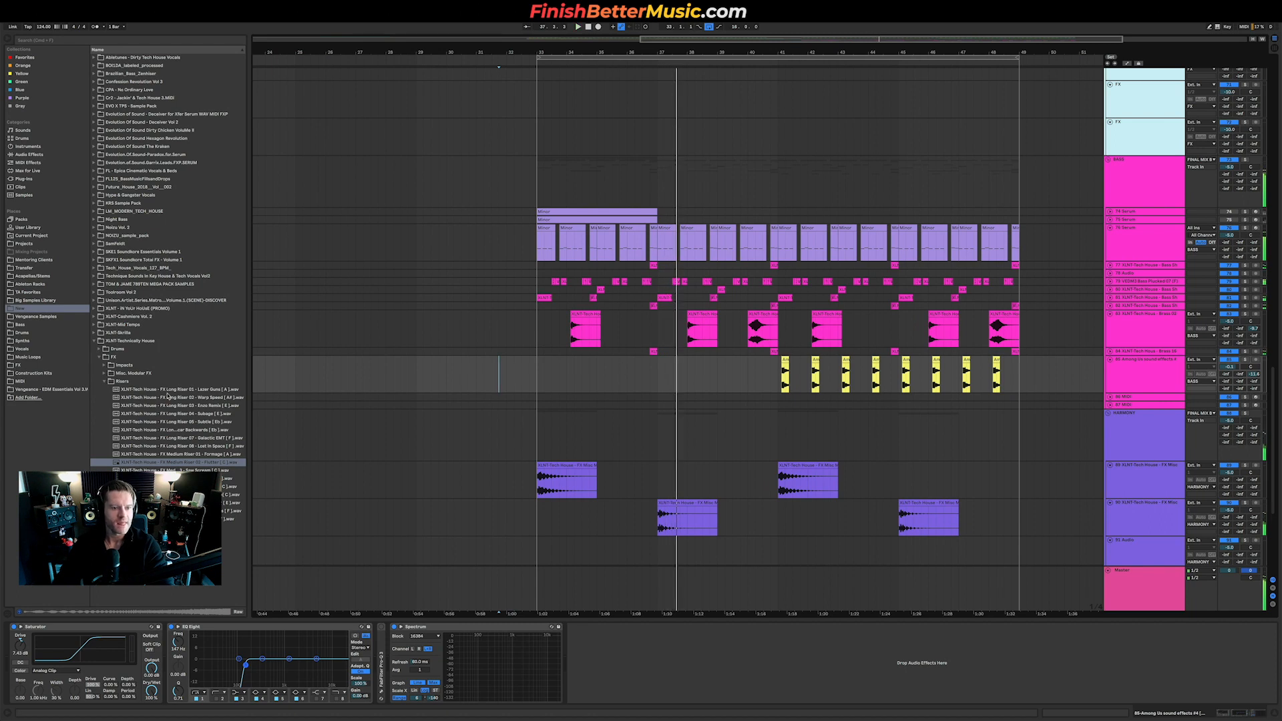
pyautogui.click(136, 382)
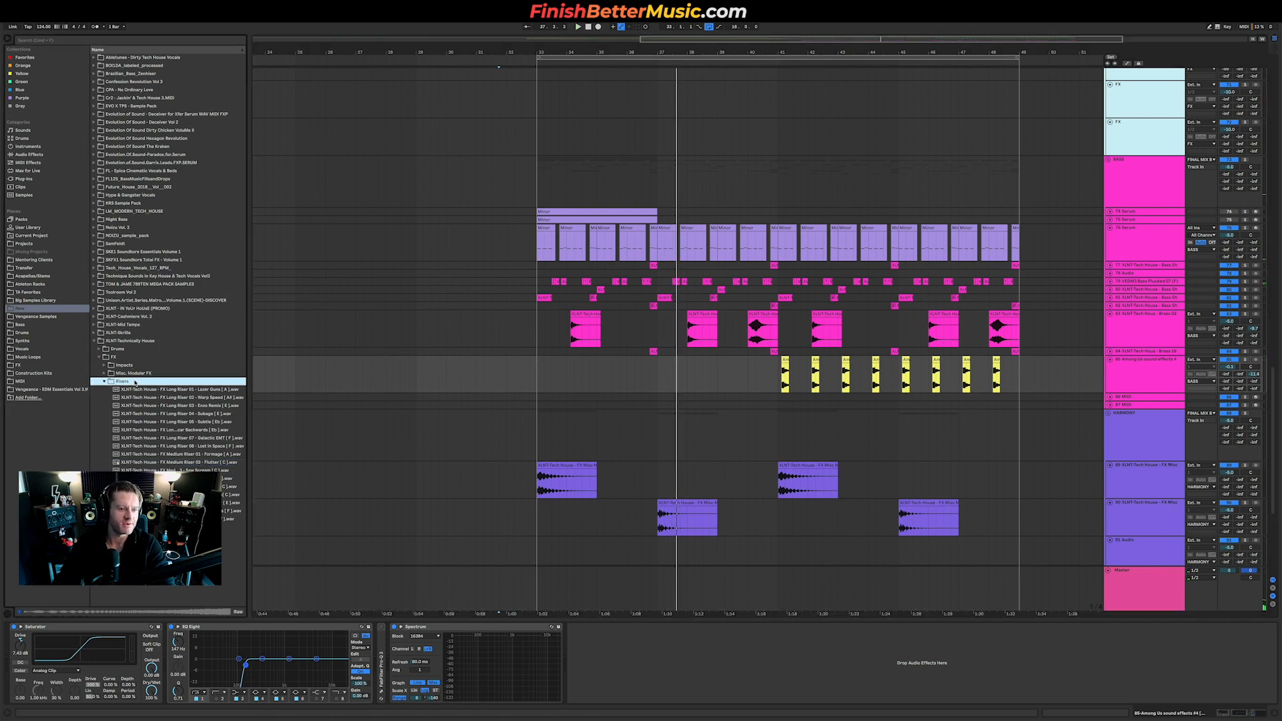
pyautogui.press('Left')
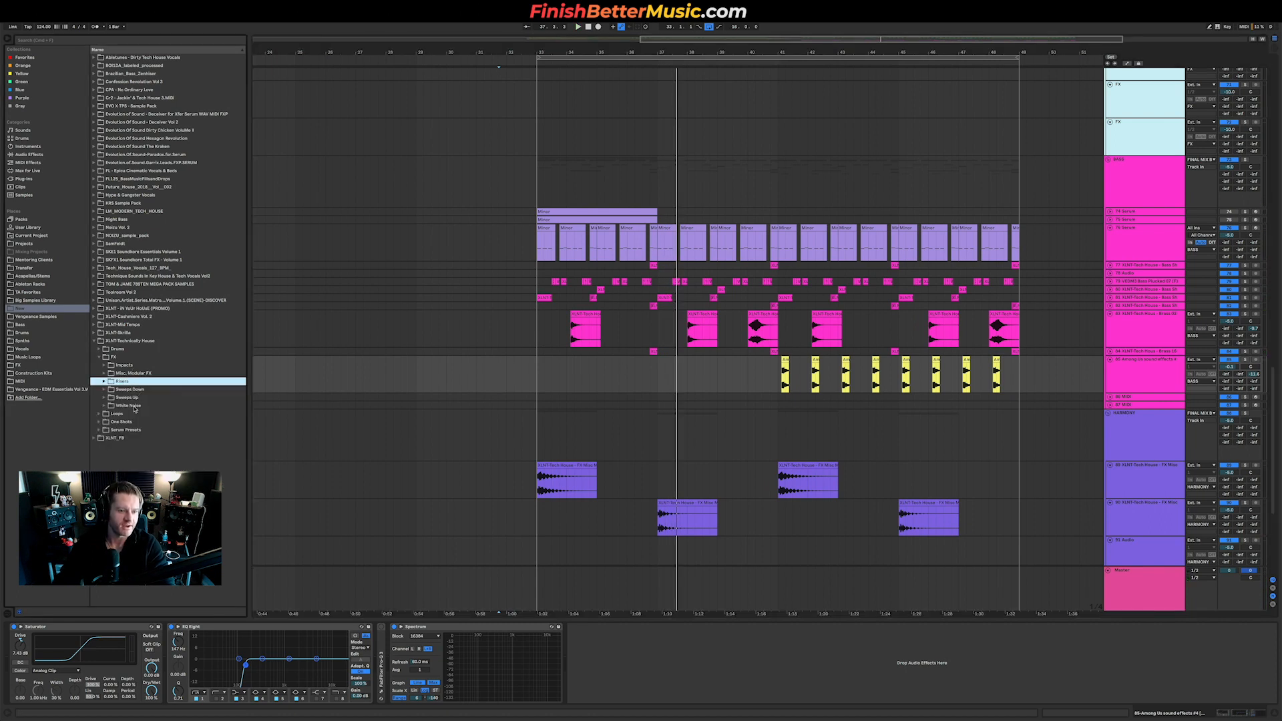
# Copy the Among Us clips in bars 25 to 28 on the third SUB FX track to bar 41 and play them.
pyautogui.scroll(15, 585, 241)
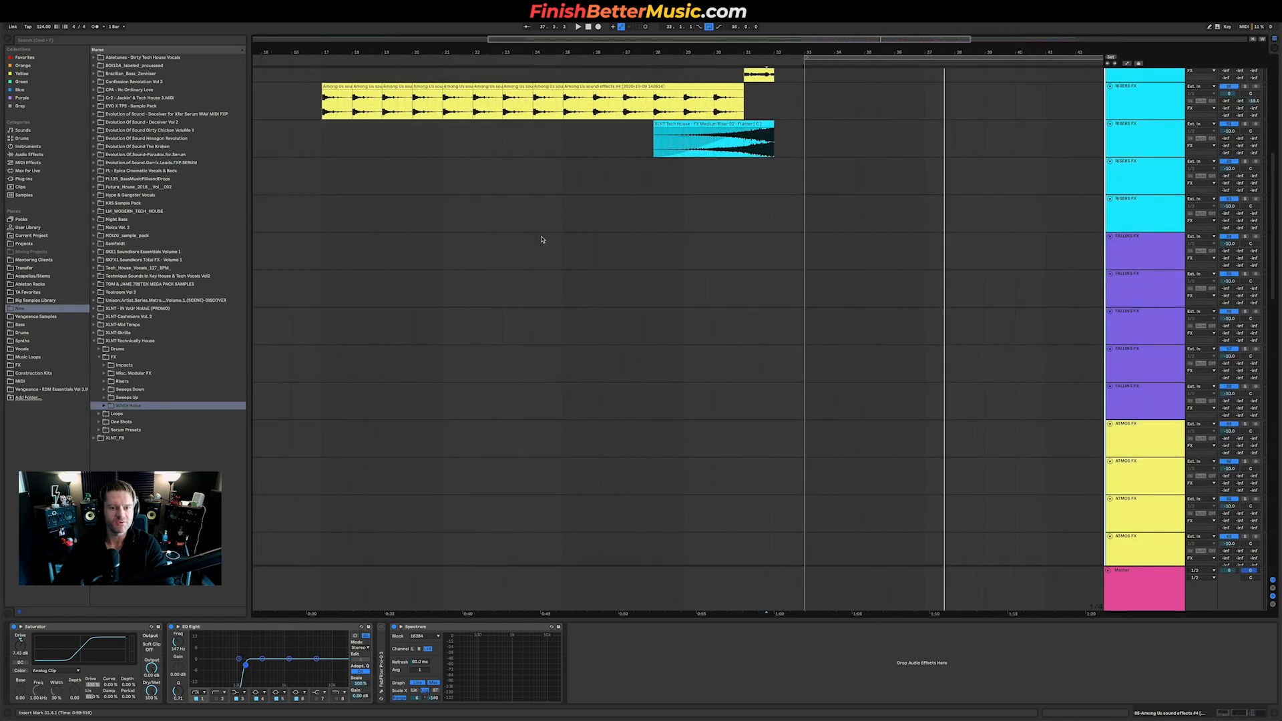
pyautogui.hscroll(5, 555, 261)
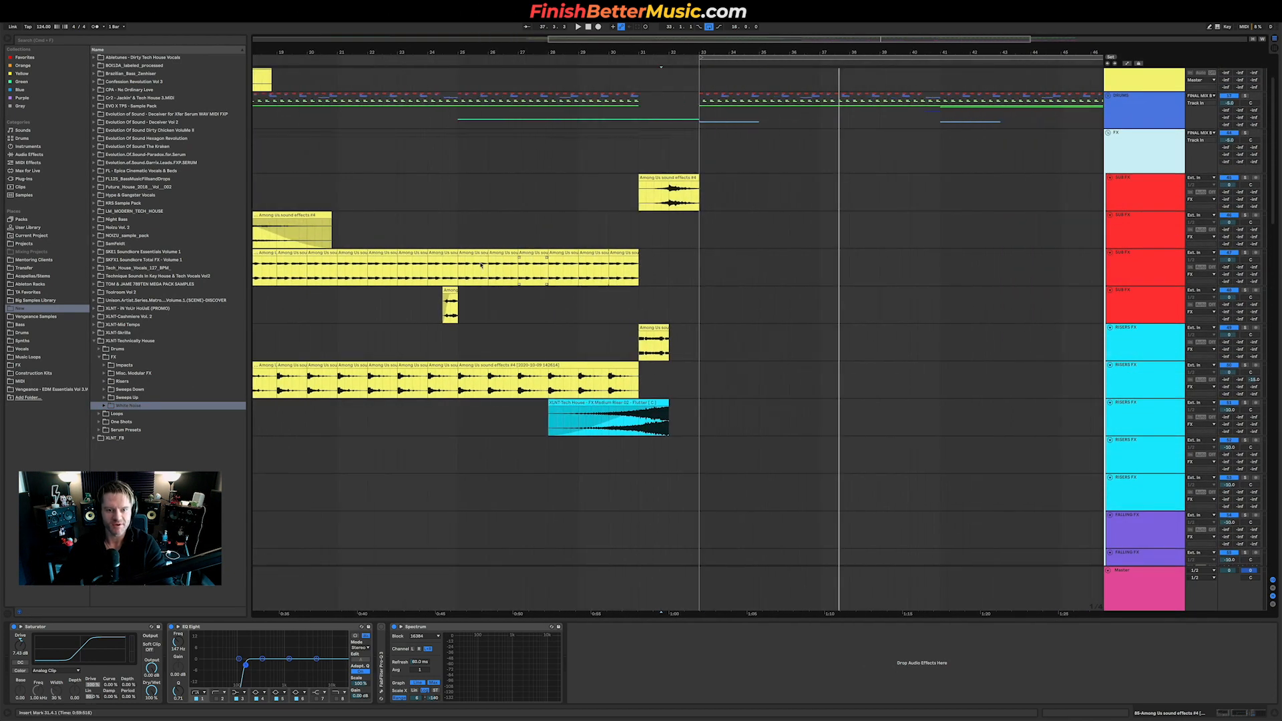
pyautogui.moveTo(459, 270); pyautogui.dragTo(626, 270)
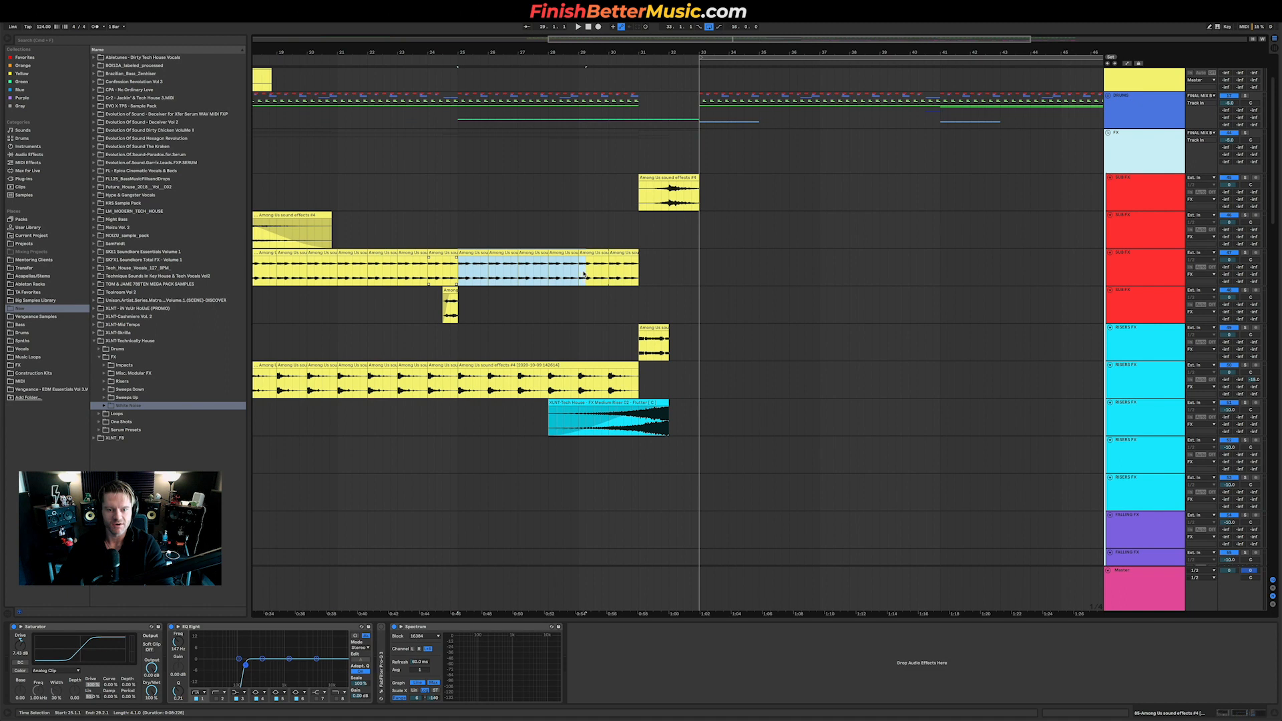
pyautogui.hscroll(5, 515, 271)
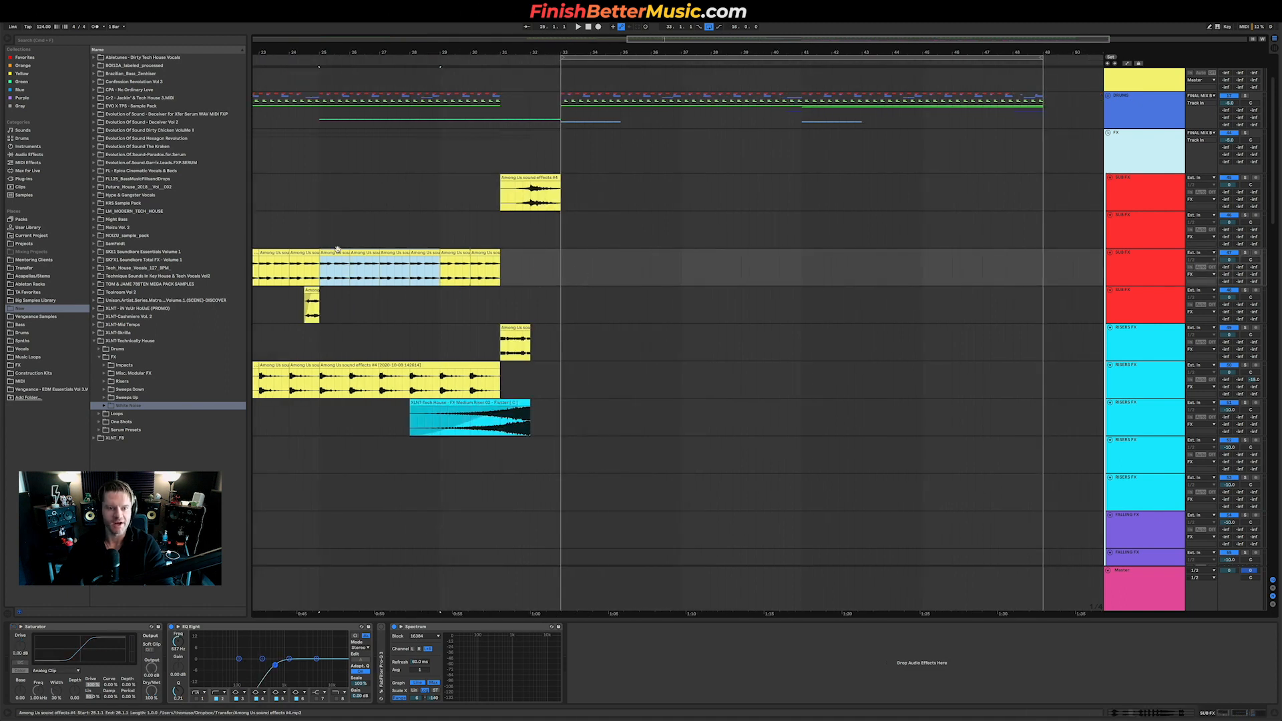
pyautogui.moveTo(340, 253); pyautogui.dragTo(822, 270)
pyautogui.press('space')
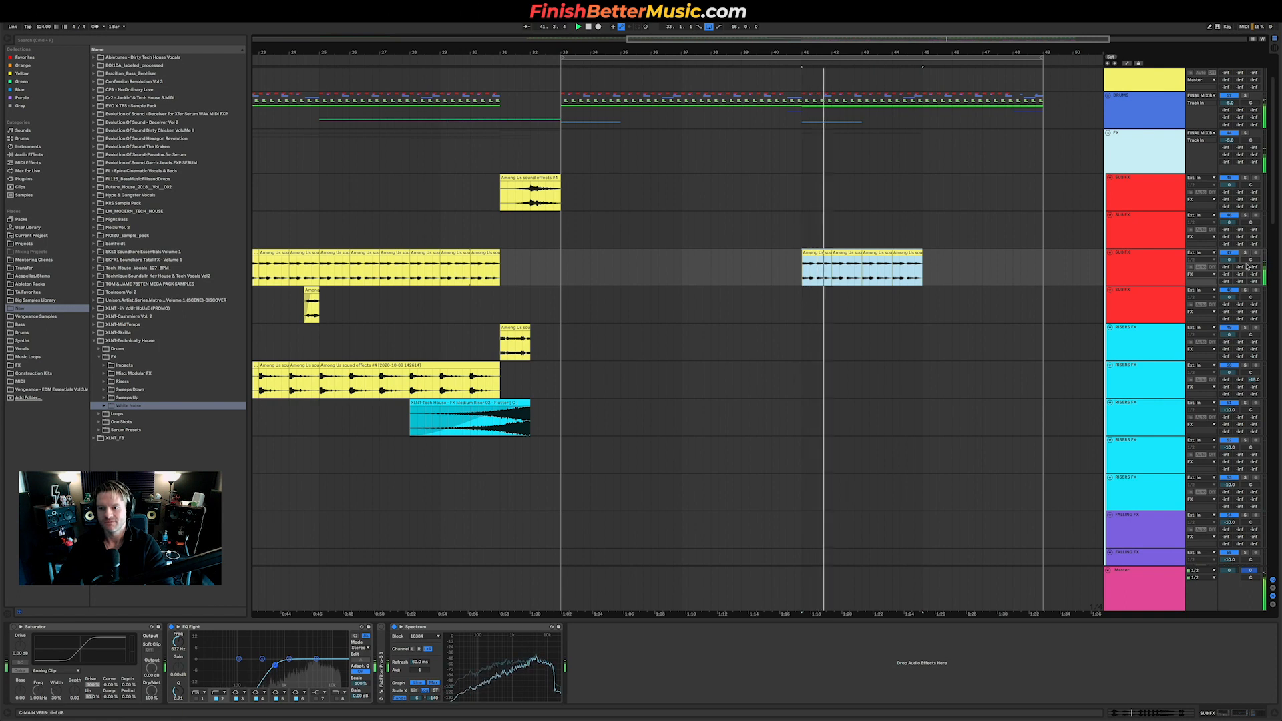
# Solo the third SUB FX track and play its copied Among Us clips from bar 41.
pyautogui.click(802, 272)
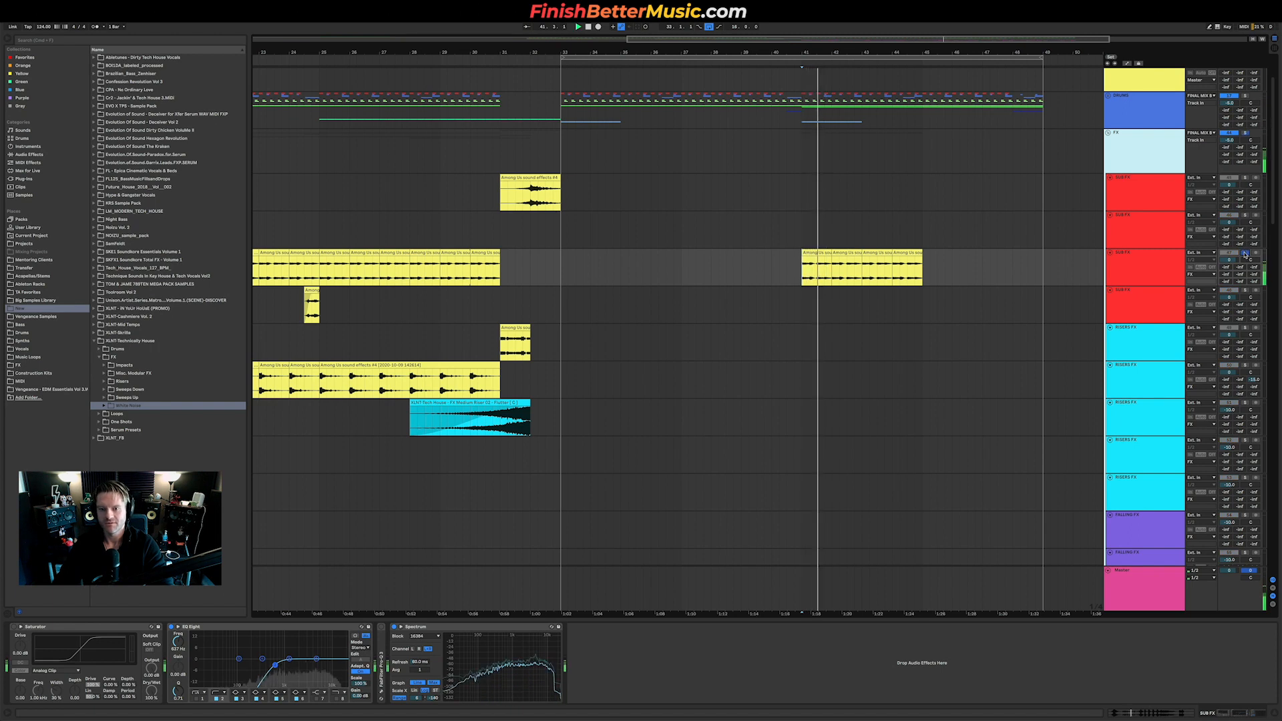
pyautogui.press('space')
pyautogui.press('space')
pyautogui.press('space')
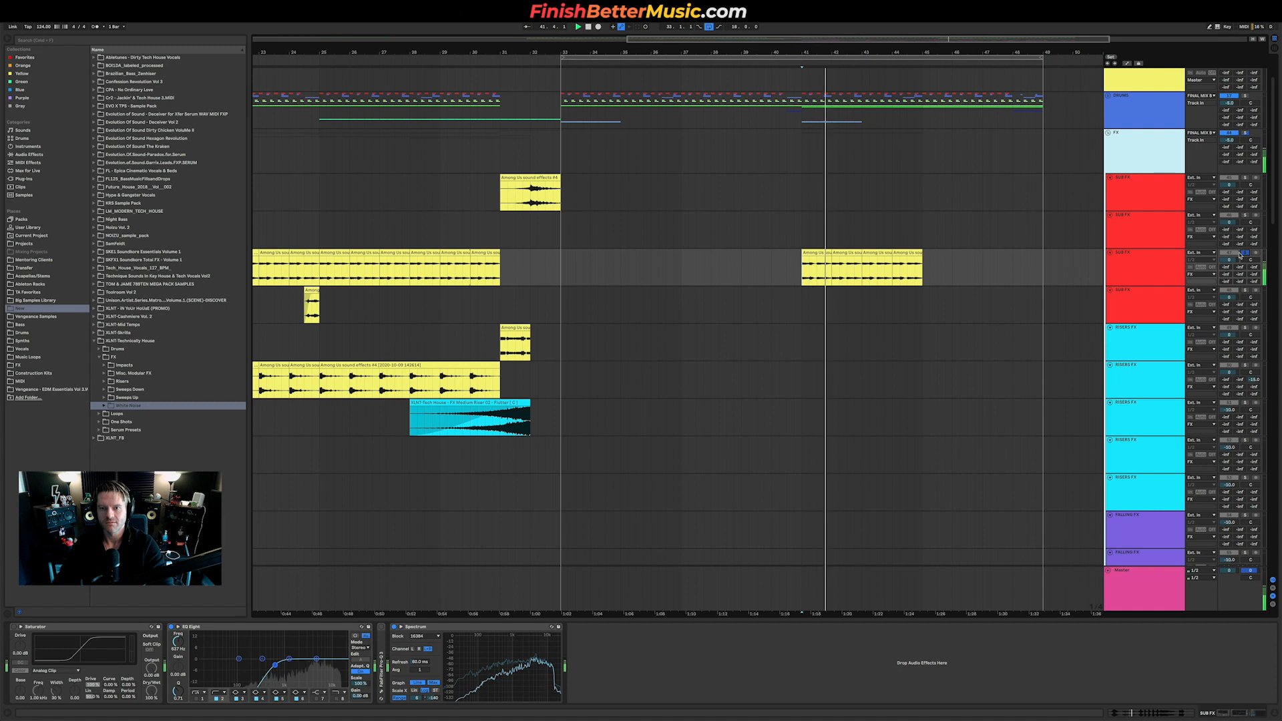
# Unsolo the third SUB FX track and replay the drop from bar 41 with all parts.
pyautogui.press('space')
pyautogui.press('space')
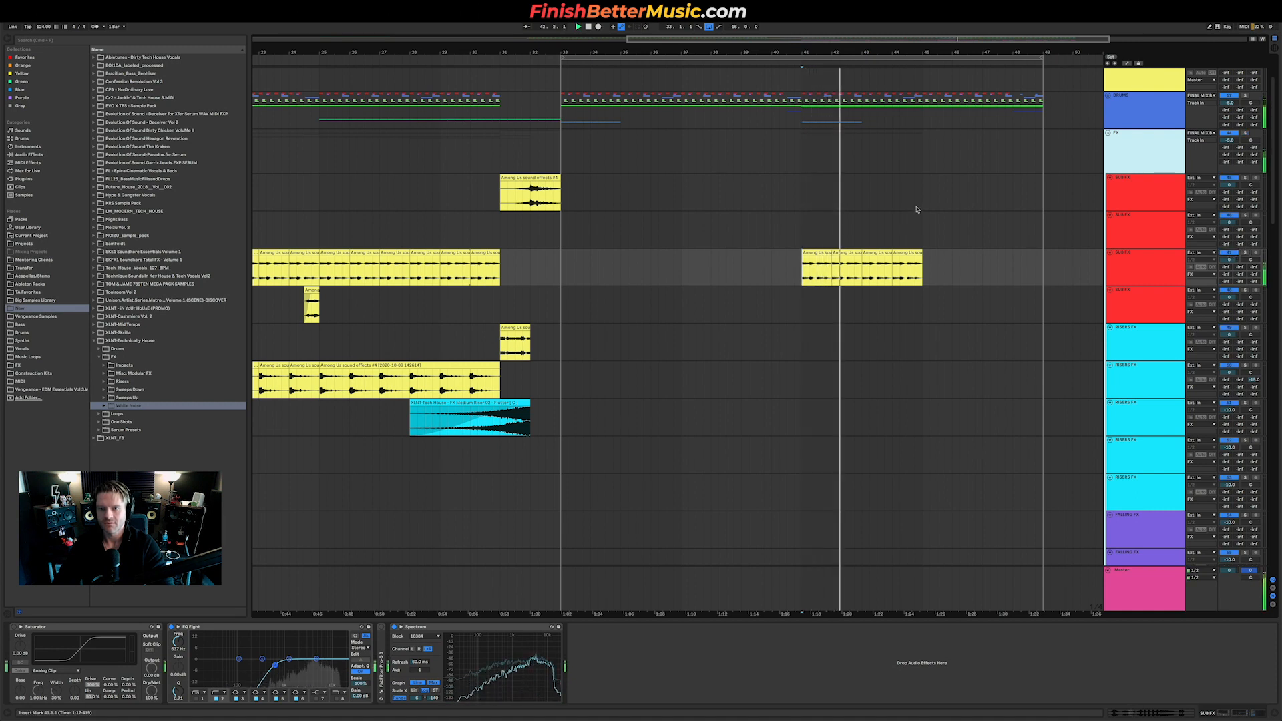
pyautogui.click(910, 268)
pyautogui.press('space')
# Duplicate the third SUB FX track, keep only the bar 41 to 44 clips on the copy, and delete those clips from the original.
pyautogui.click(861, 272)
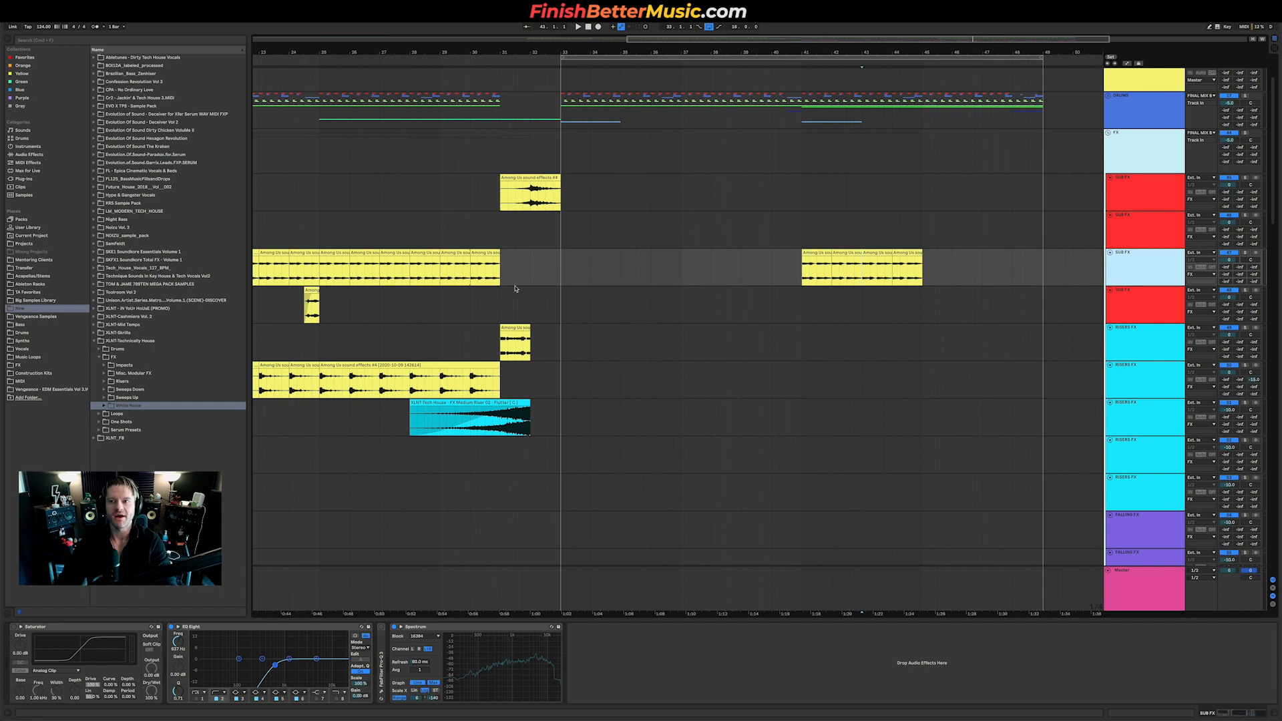
pyautogui.press('super+d')
pyautogui.press('-')
pyautogui.moveTo(691, 315); pyautogui.dragTo(336, 326)
pyautogui.press('Delete')
pyautogui.moveTo(810, 286); pyautogui.dragTo(973, 280)
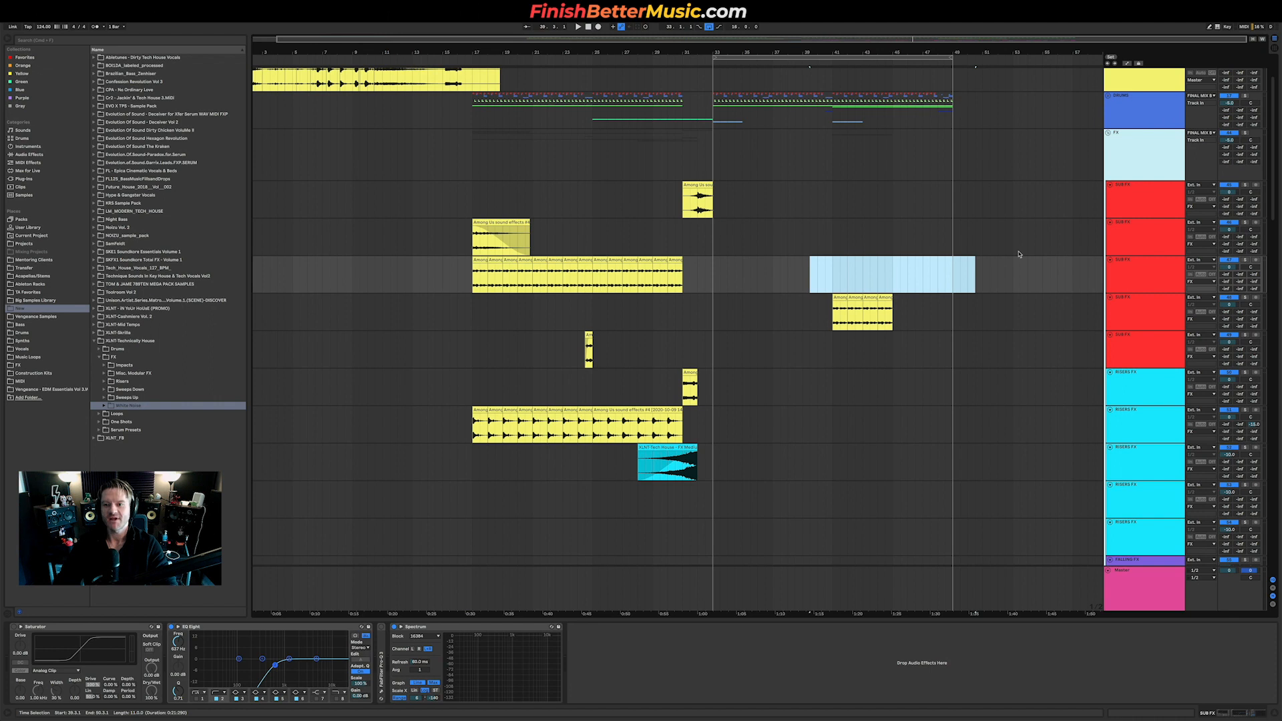
# Copy the Compressor from the BASS group to the end of the fourth SUB FX track's device chain.
pyautogui.scroll(-20, 1130, 459)
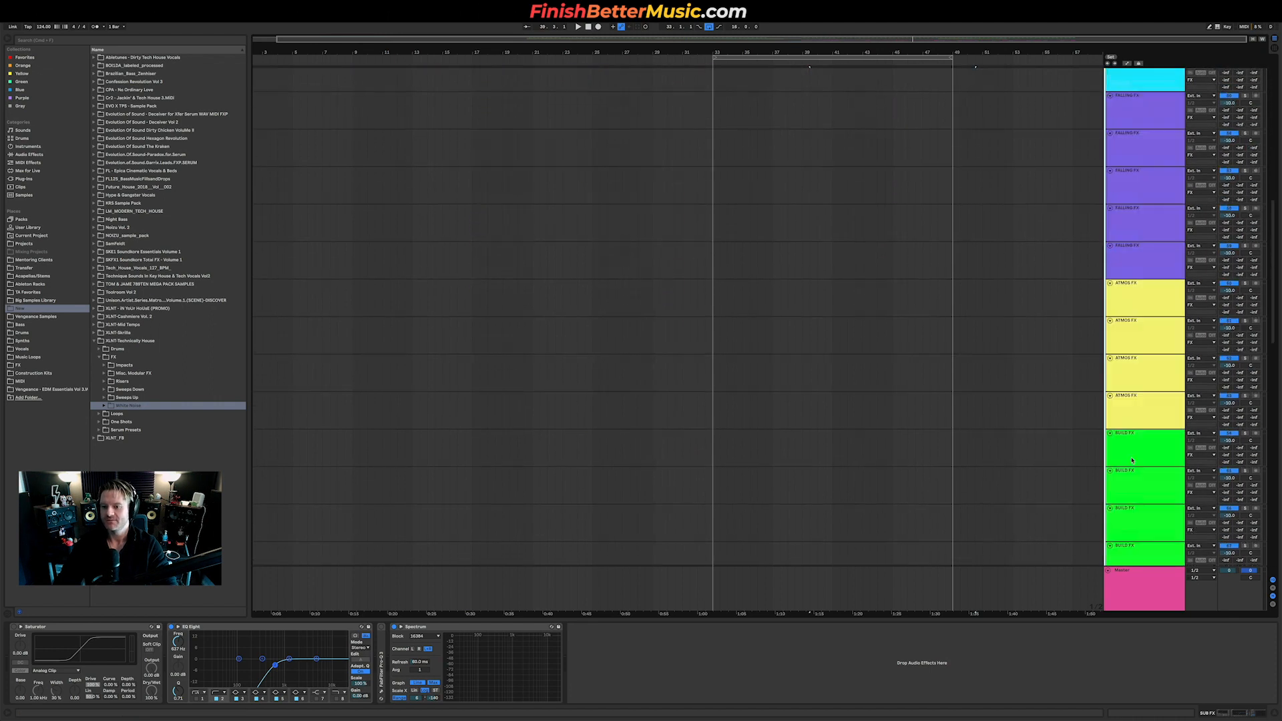
pyautogui.click(1133, 389)
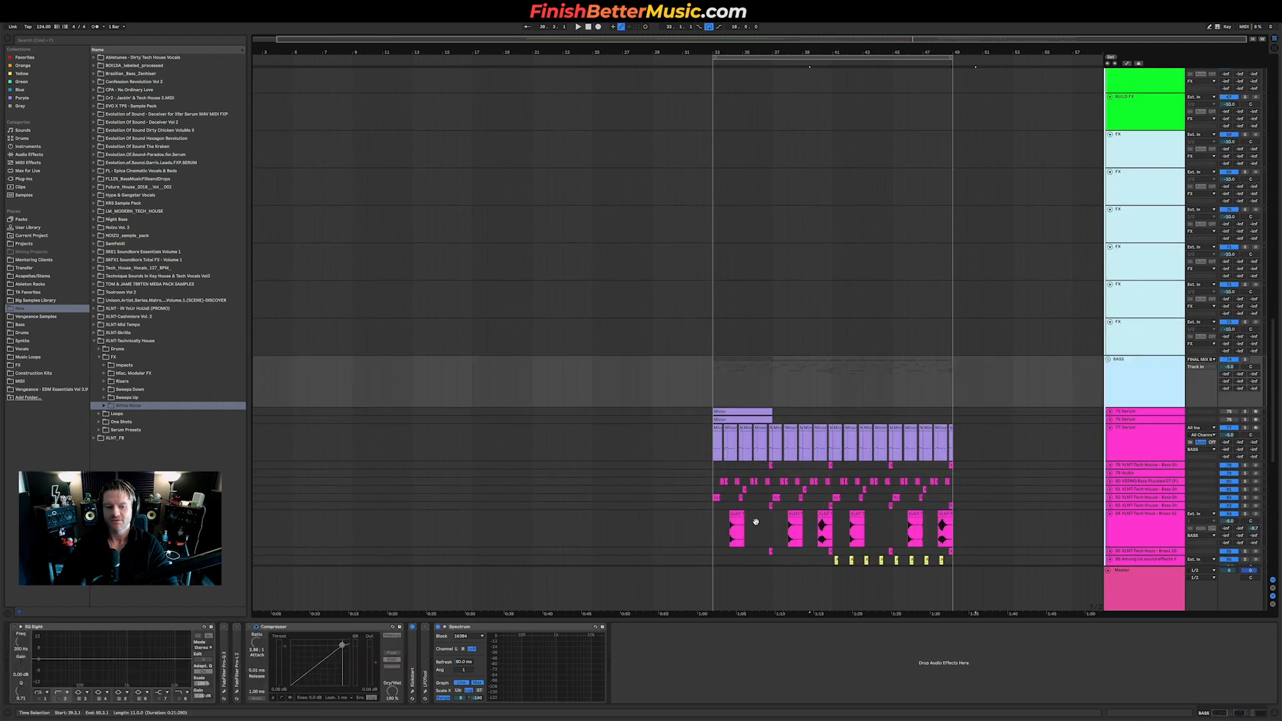
pyautogui.click(301, 630)
pyautogui.scroll(20, 937, 206)
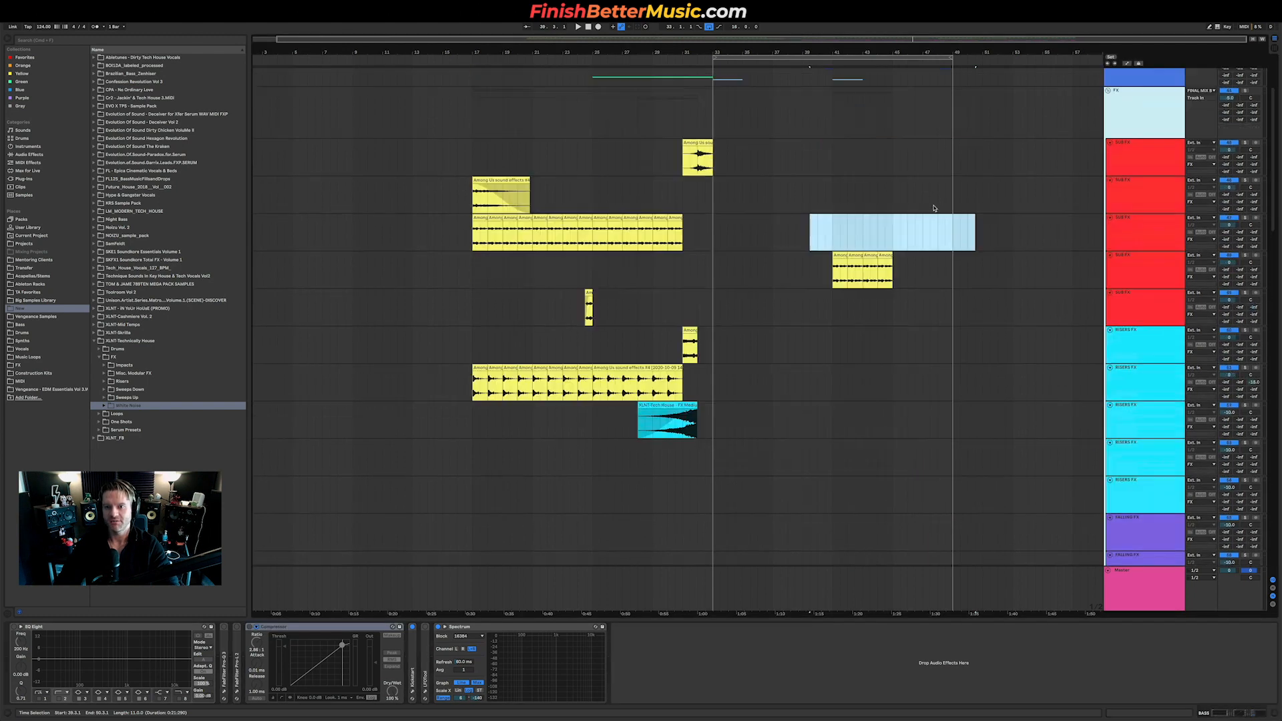
pyautogui.click(1149, 380)
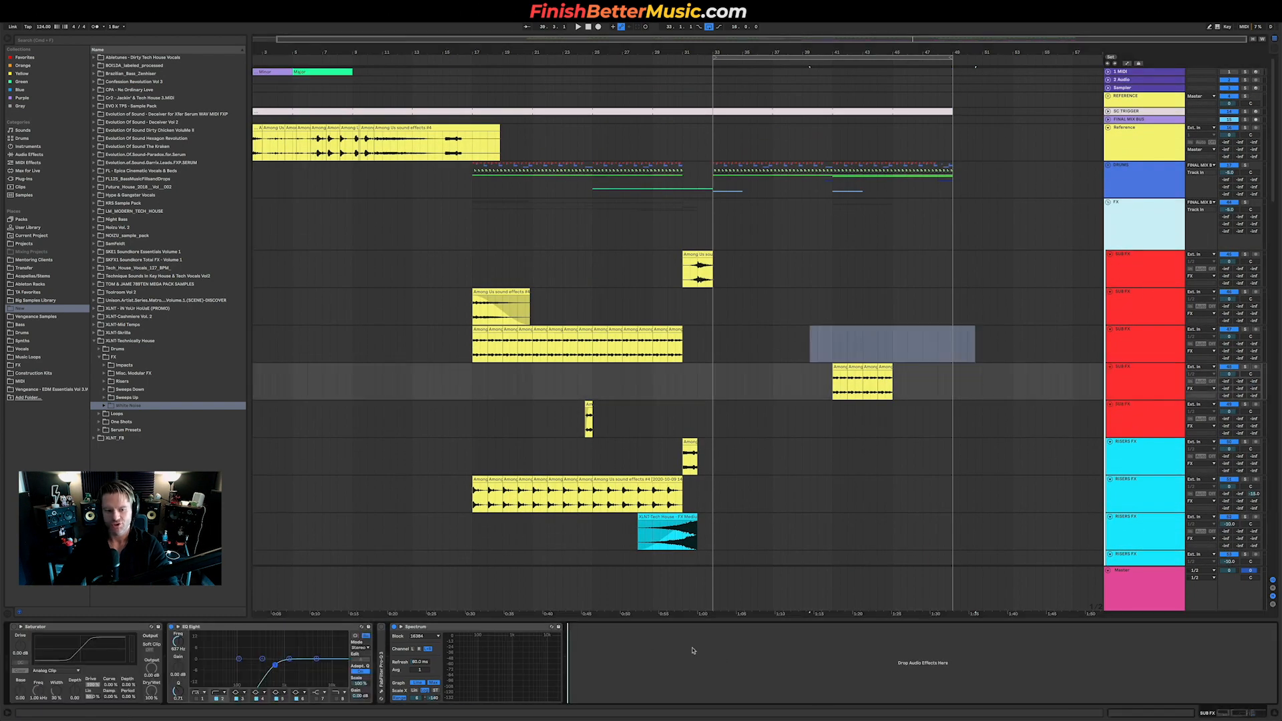
pyautogui.press('super+v')
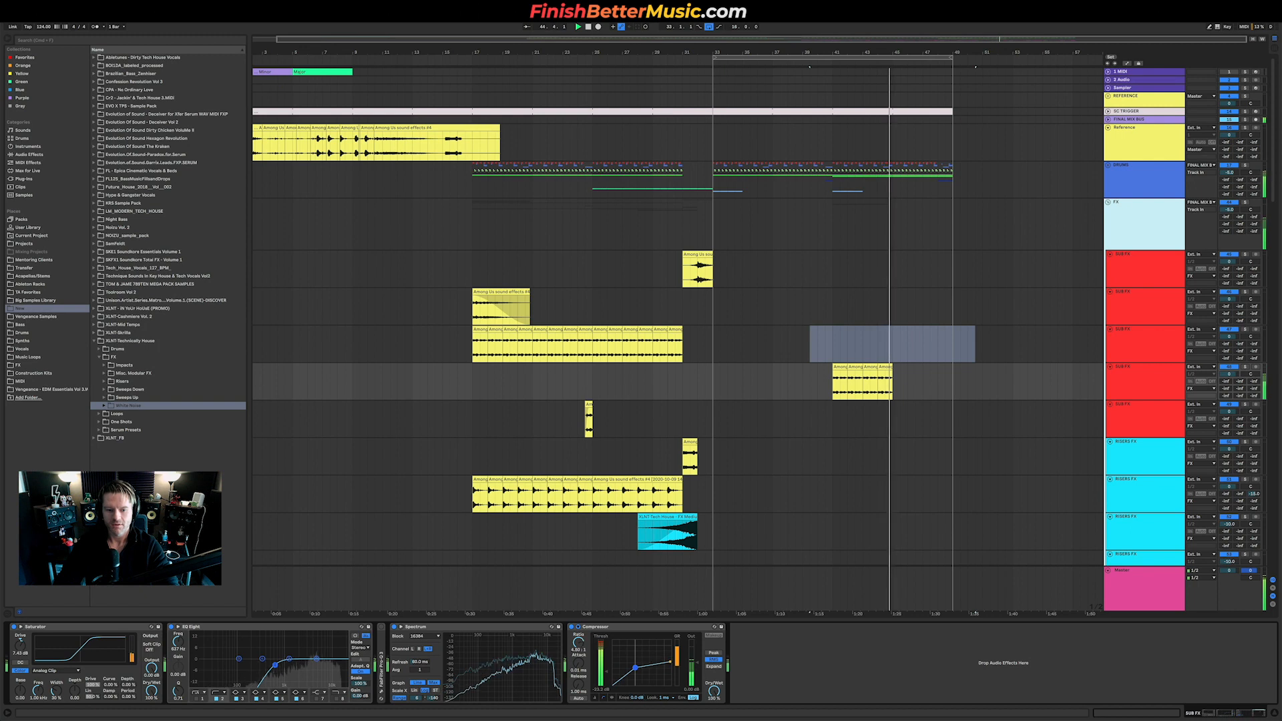
# Duplicate the Among Us clips in bars 41 to 44 on the fourth SUB FX track to fill bars 45 to 48.
pyautogui.click(814, 400)
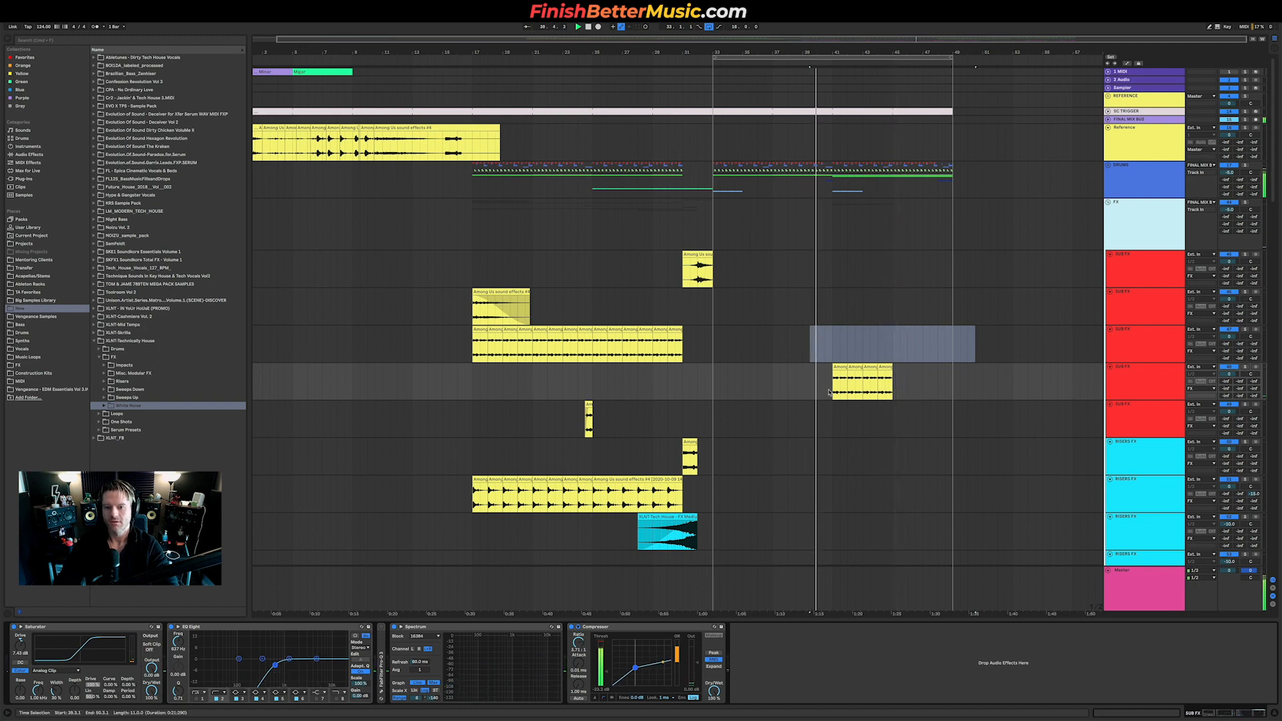
pyautogui.click(895, 386)
pyautogui.hotkey('ctrl', 'd')
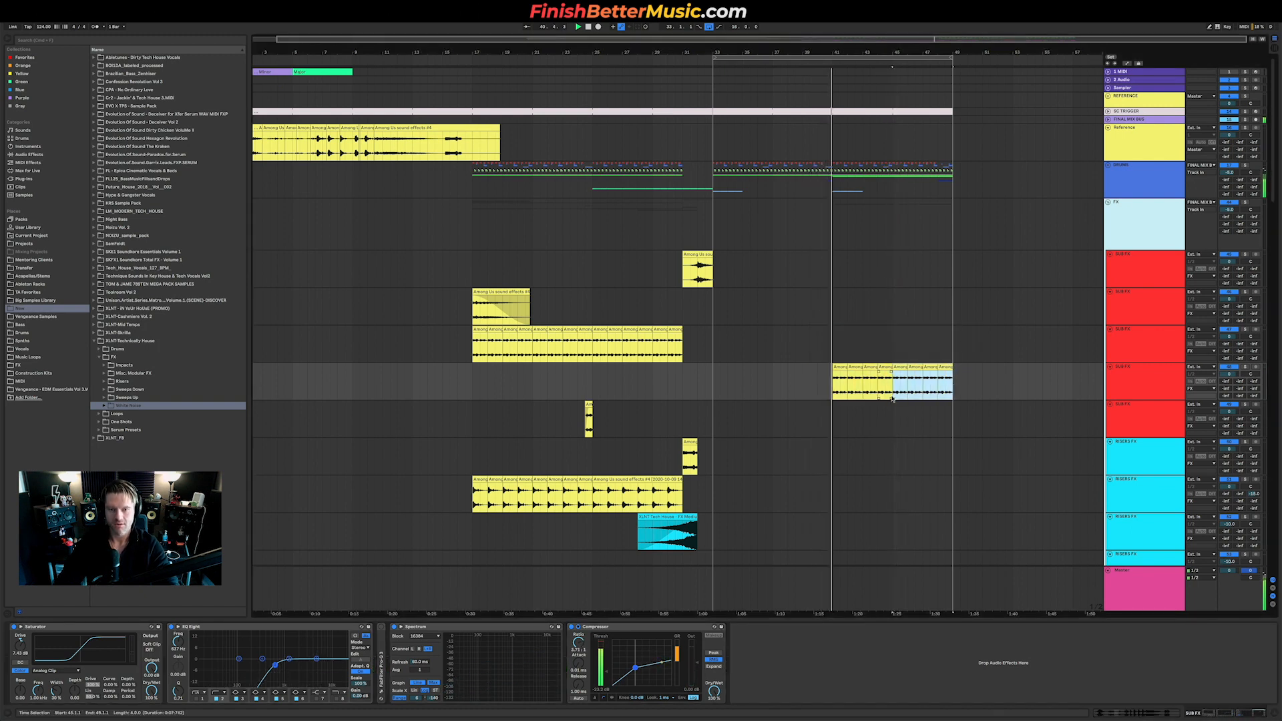
# Copy the Among Us clip in bars 31 and 32 on the first SUB FX track to bars 39 and 40.
pyautogui.scroll(3, 779, 387)
pyautogui.moveTo(591, 255); pyautogui.dragTo(878, 257)
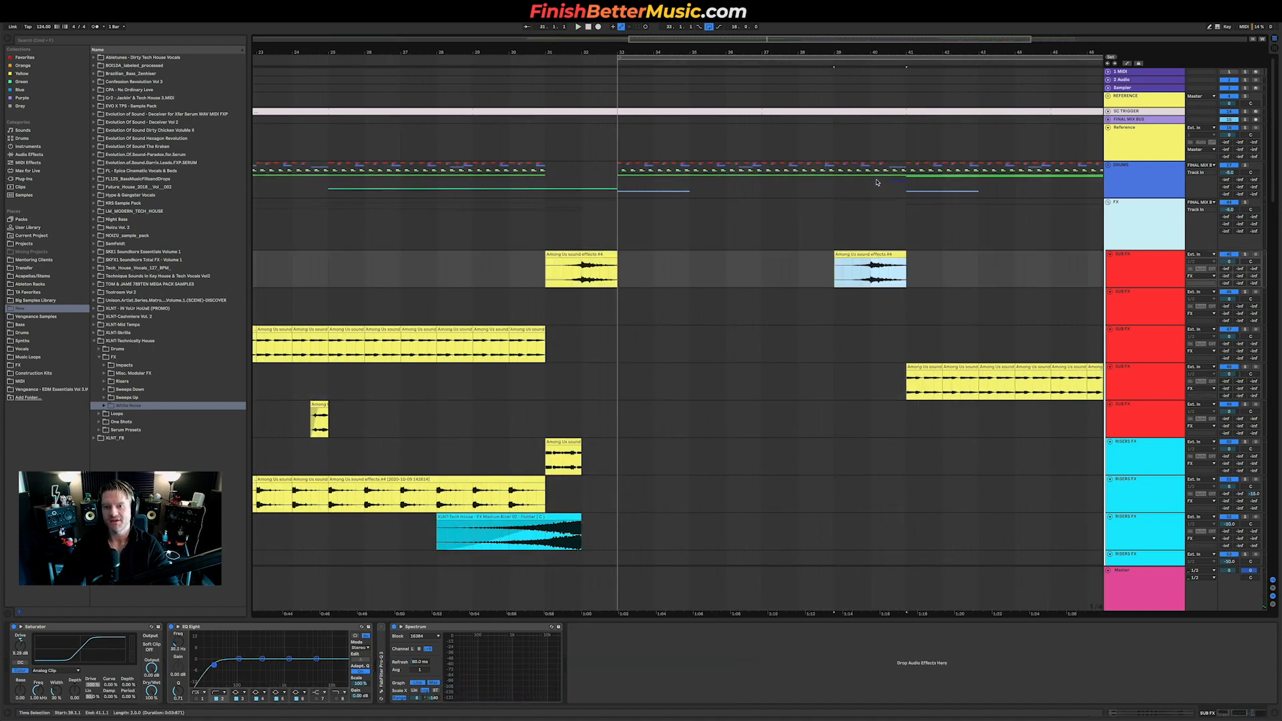
pyautogui.click(826, 234)
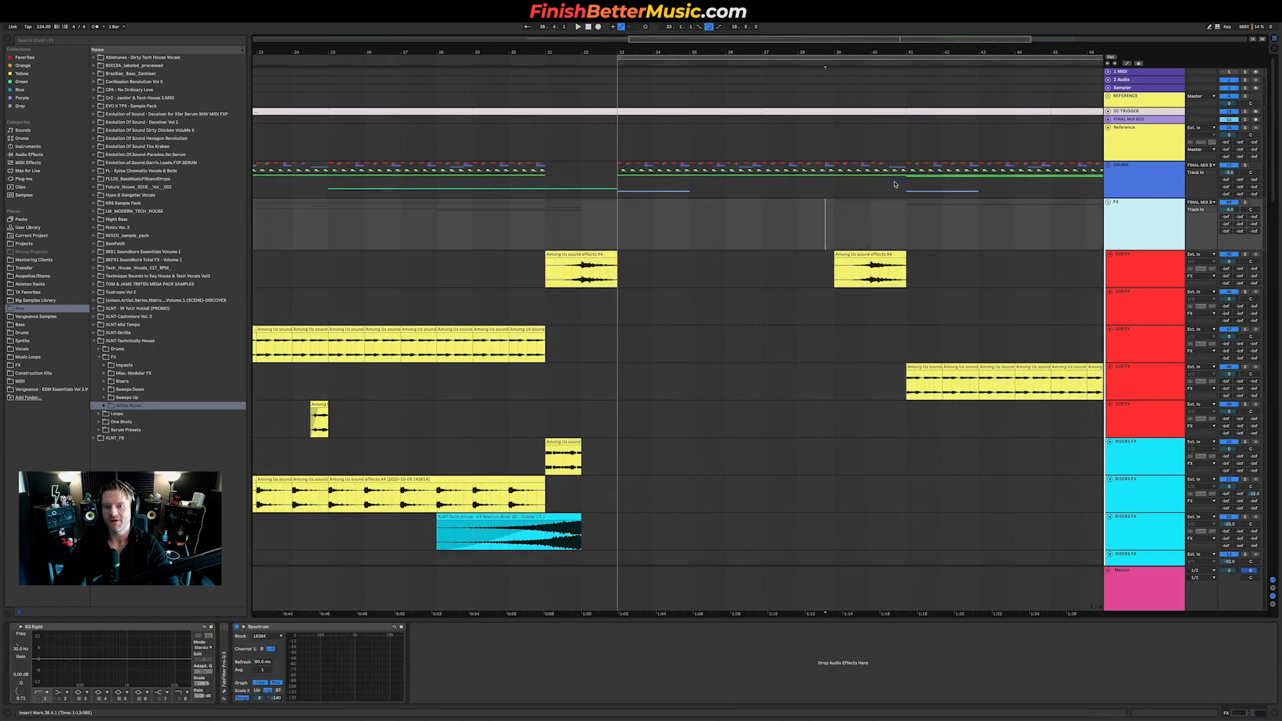
# Expand the DRUMS group, clear the kick, hats and first loop in bar 40, and play the transition into bar 41.
pyautogui.click(1108, 165)
pyautogui.scroll(-2, 893, 218)
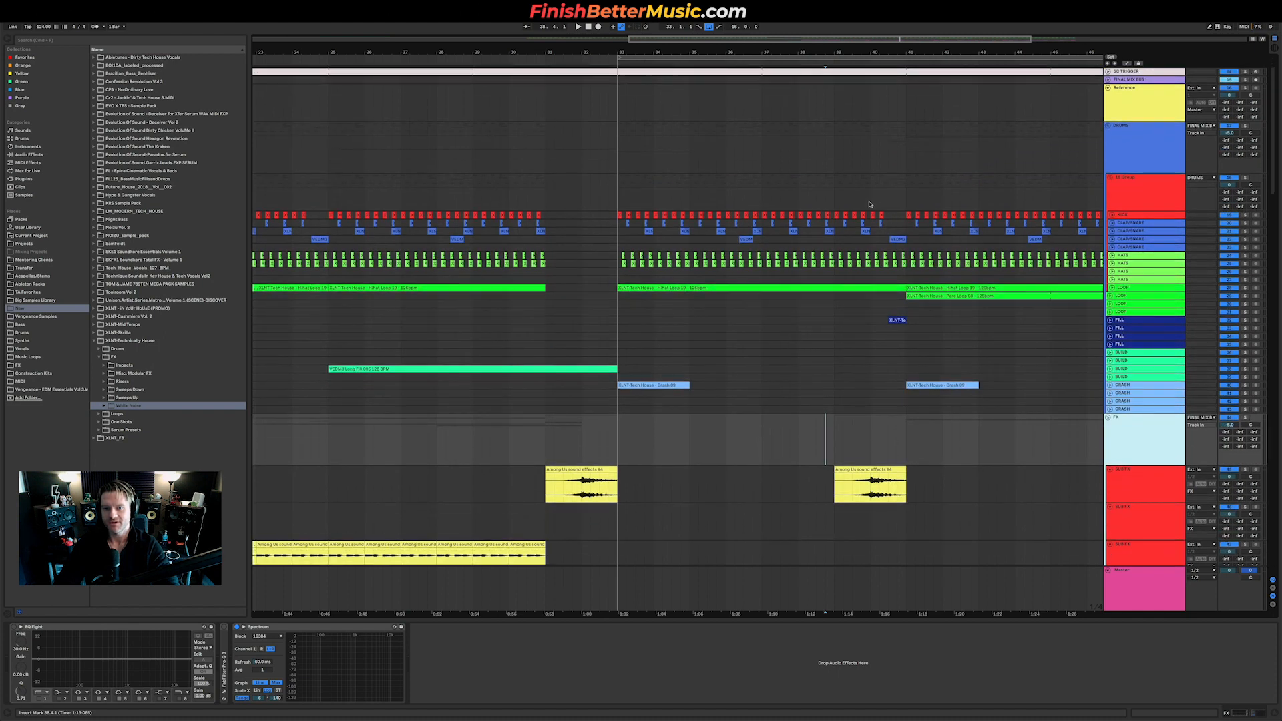
pyautogui.click(898, 232)
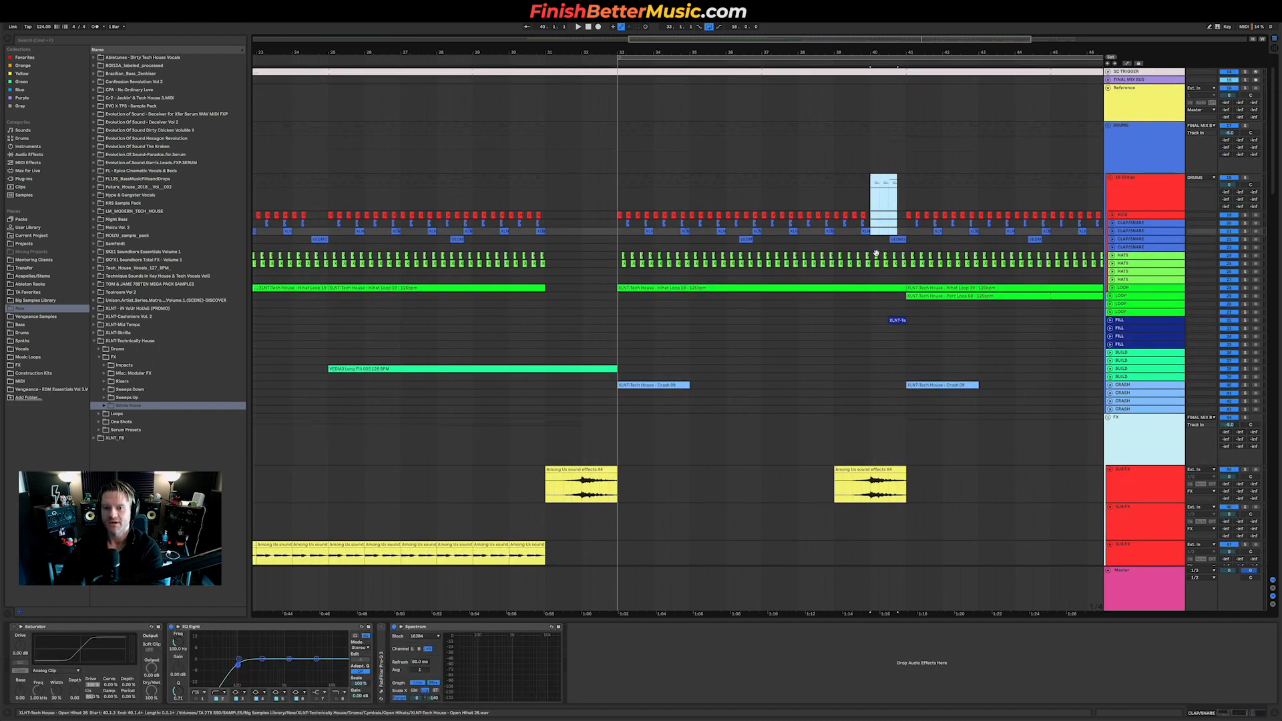
pyautogui.press('Delete')
pyautogui.click(861, 320)
pyautogui.press('space')
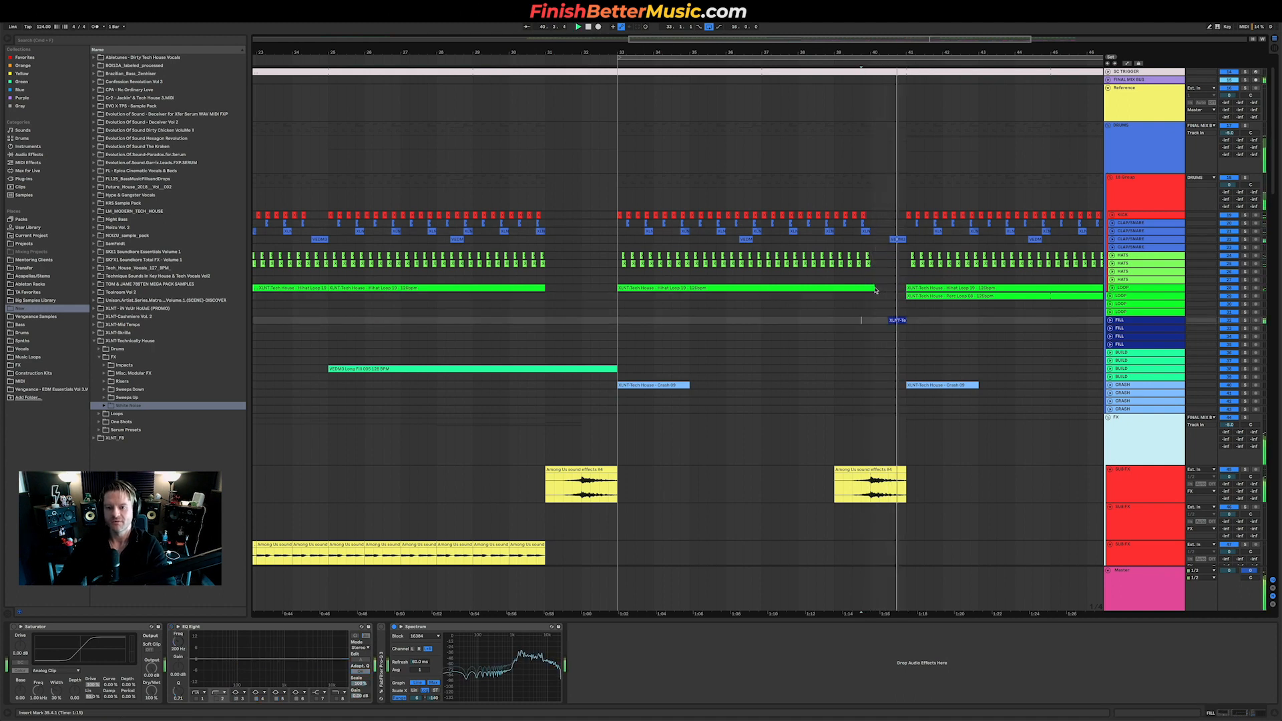
pyautogui.click(888, 289)
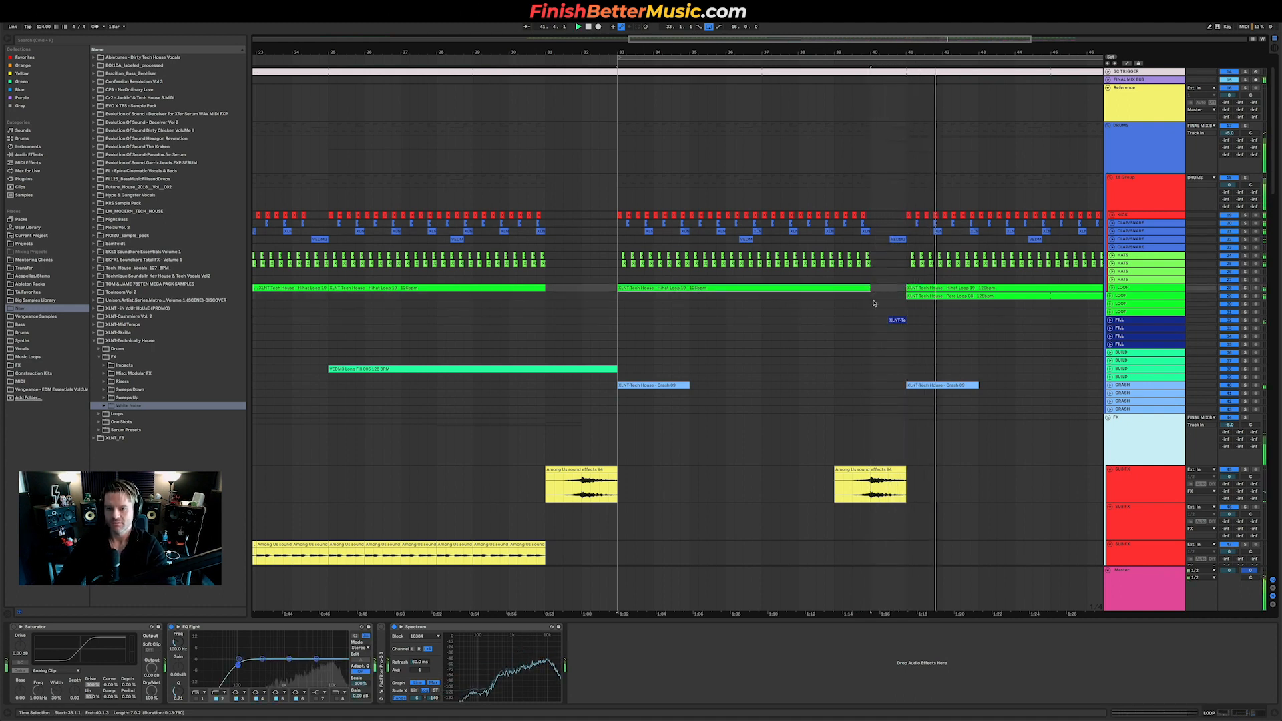
# Solo the fourth SUB FX track and play its Among Us clips from bar 41.
pyautogui.scroll(-5, 873, 306)
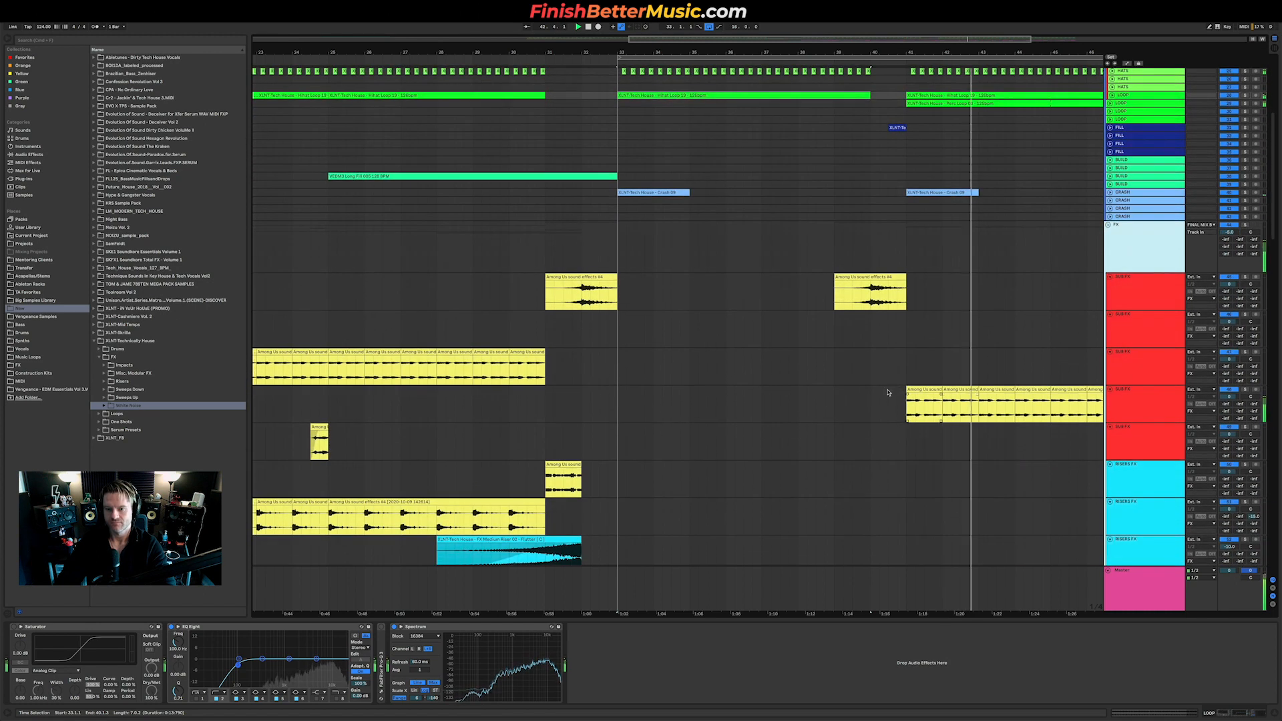
pyautogui.click(945, 419)
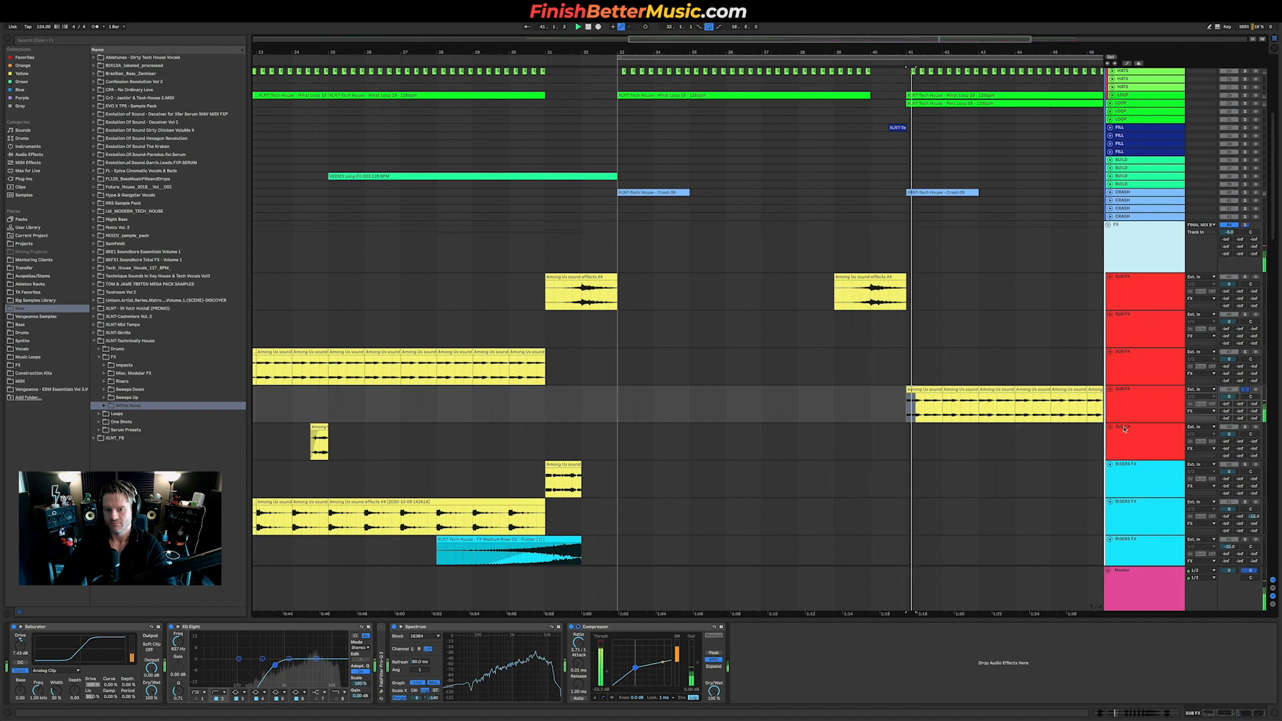
pyautogui.scroll(1, 966, 429)
pyautogui.scroll(5, 966, 430)
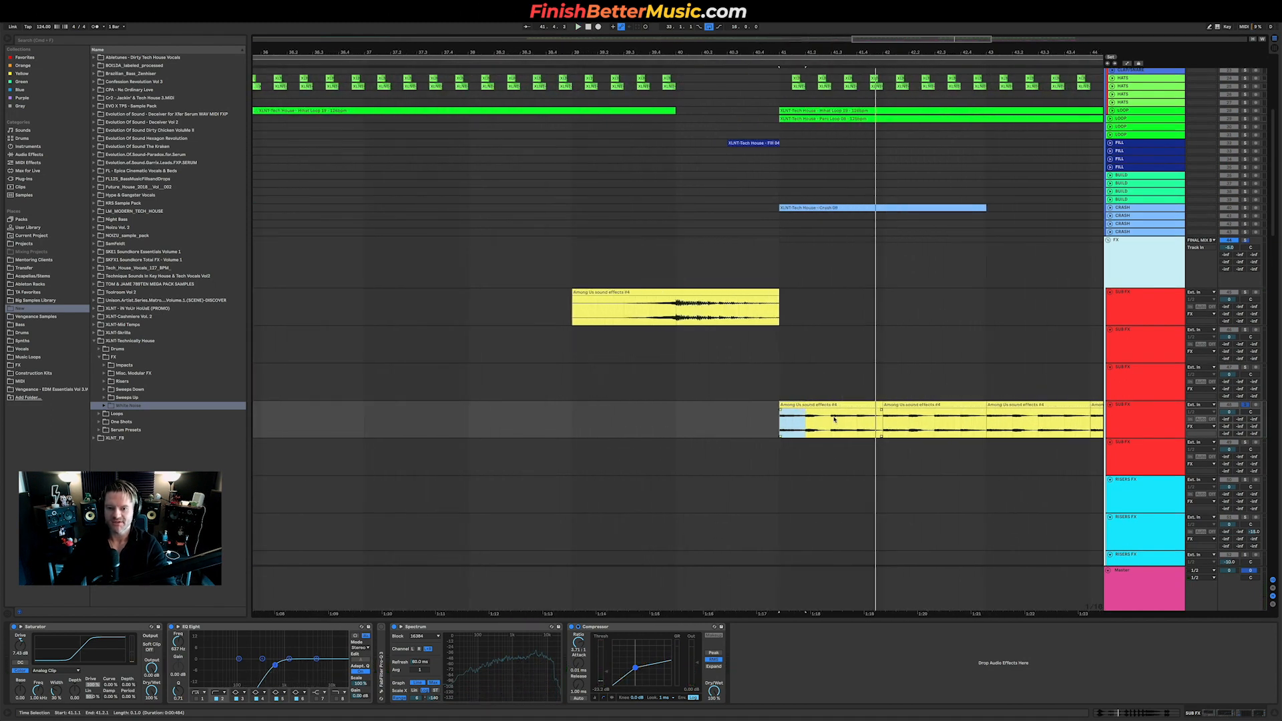
pyautogui.click(897, 406)
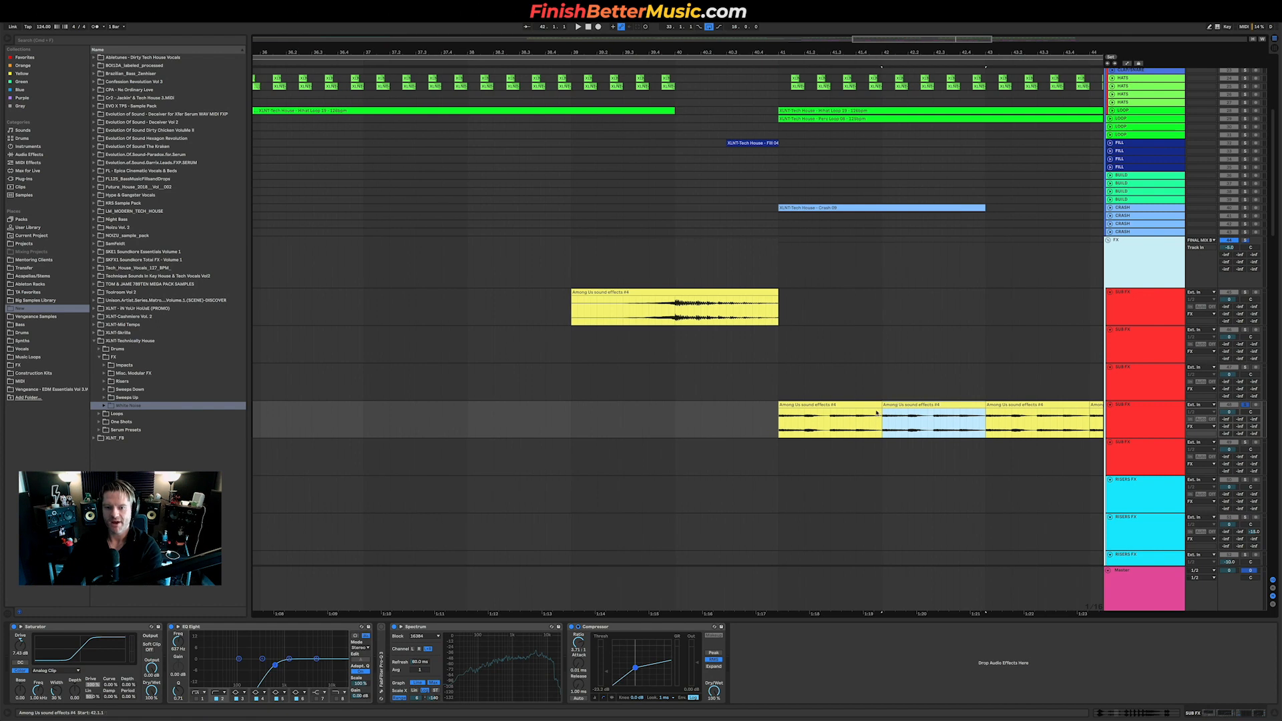
# Chop the fourth SUB FX track's clips in bars 41 and 42 into one-beat pieces on beats 1 and 3 of each bar.
pyautogui.click(829, 424)
pyautogui.moveTo(848, 405); pyautogui.dragTo(901, 406)
pyautogui.click(803, 425)
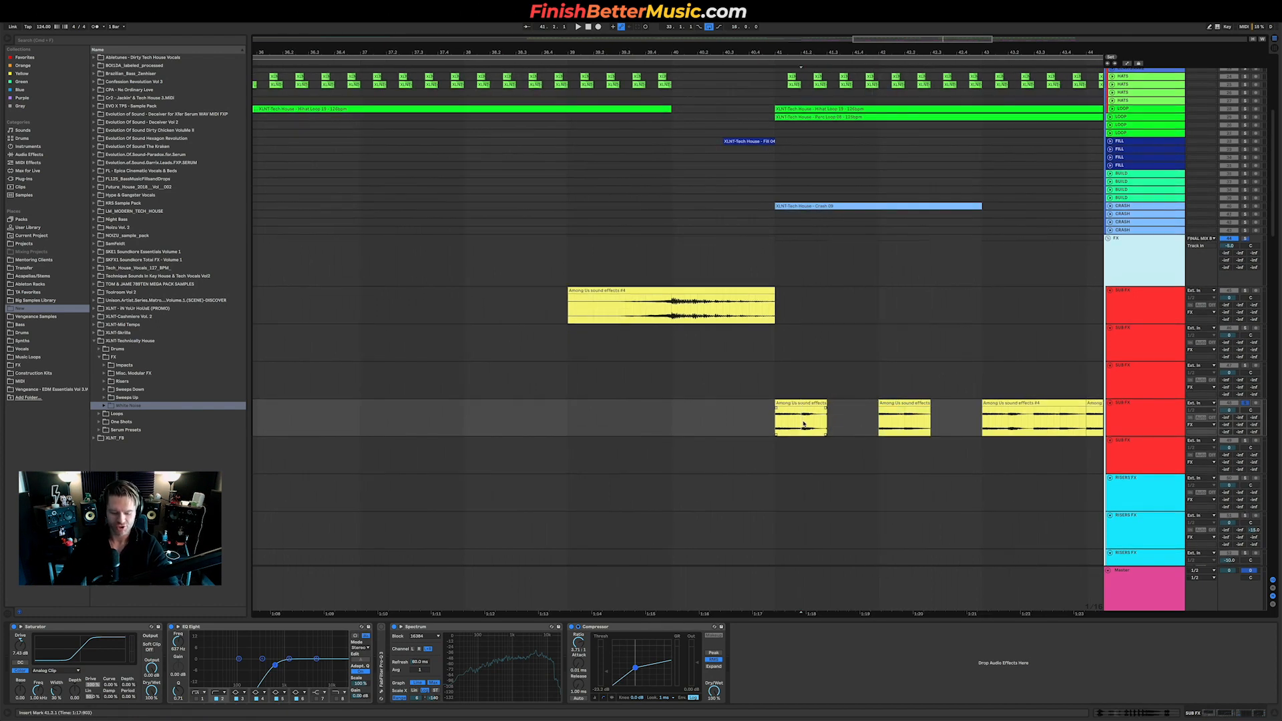
pyautogui.moveTo(836, 404); pyautogui.dragTo(836, 404)
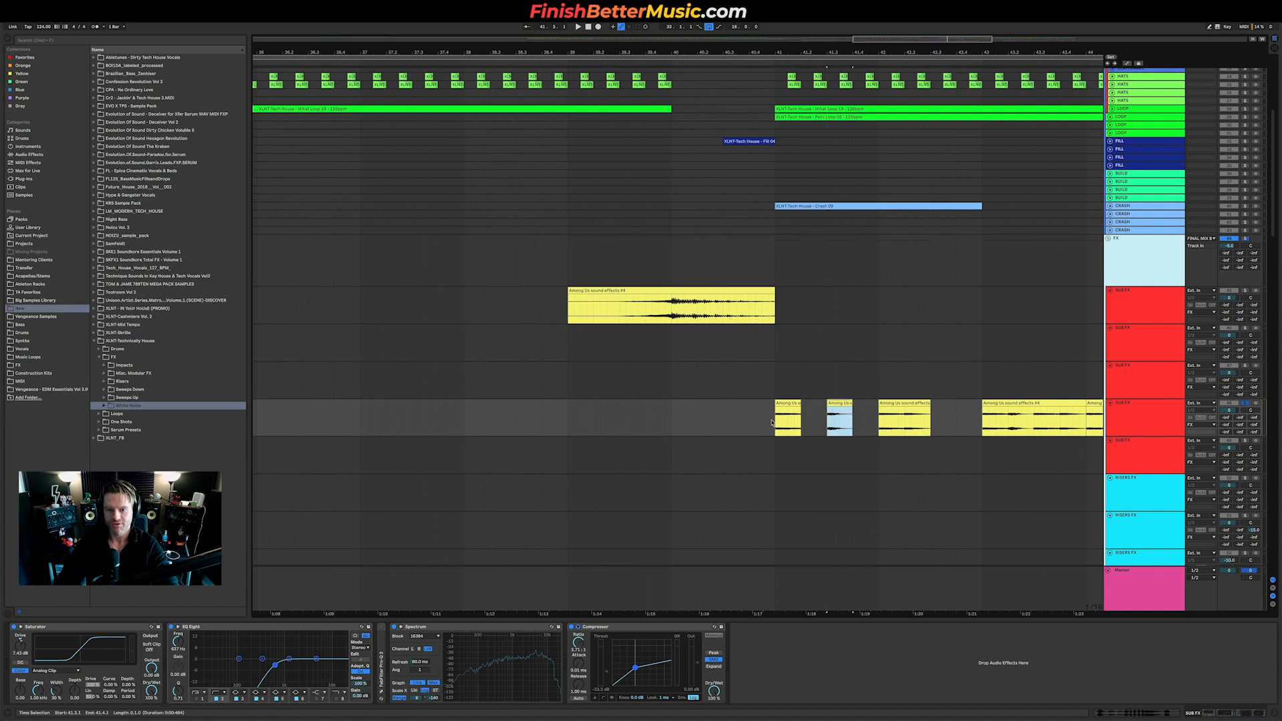
pyautogui.click(776, 425)
pyautogui.press('space')
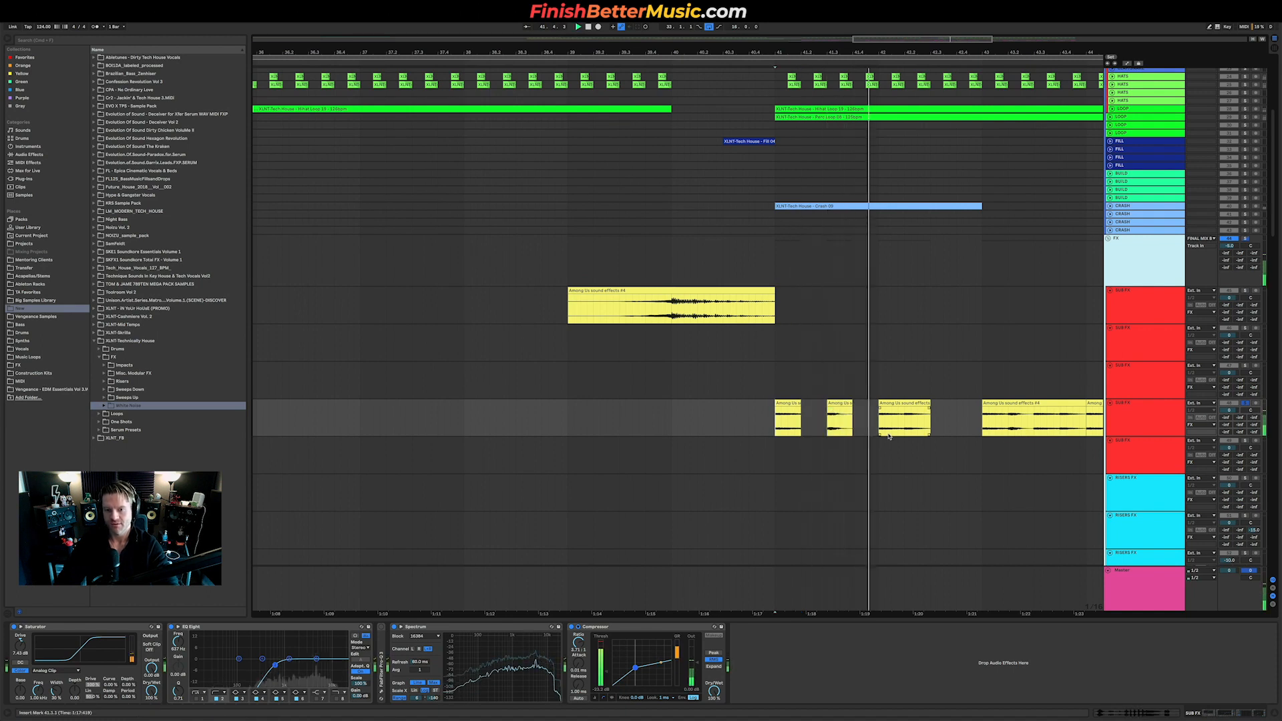
pyautogui.click(906, 426)
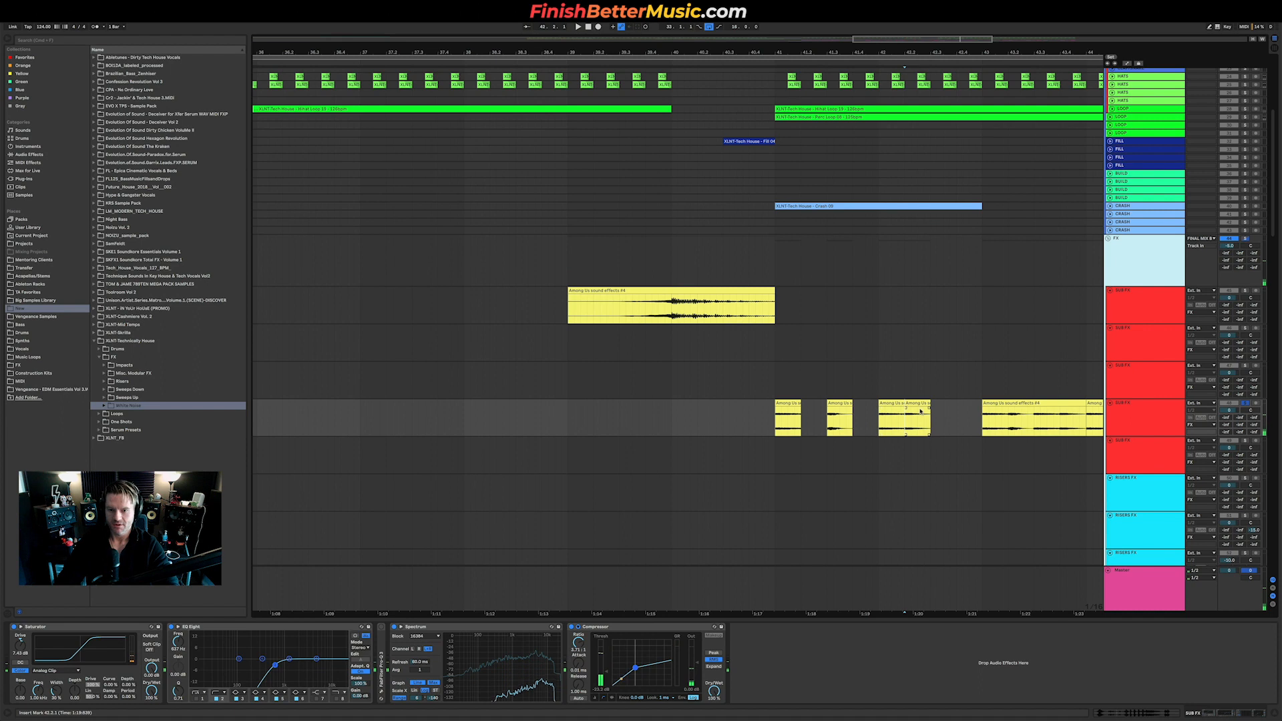
pyautogui.moveTo(922, 403); pyautogui.dragTo(947, 409)
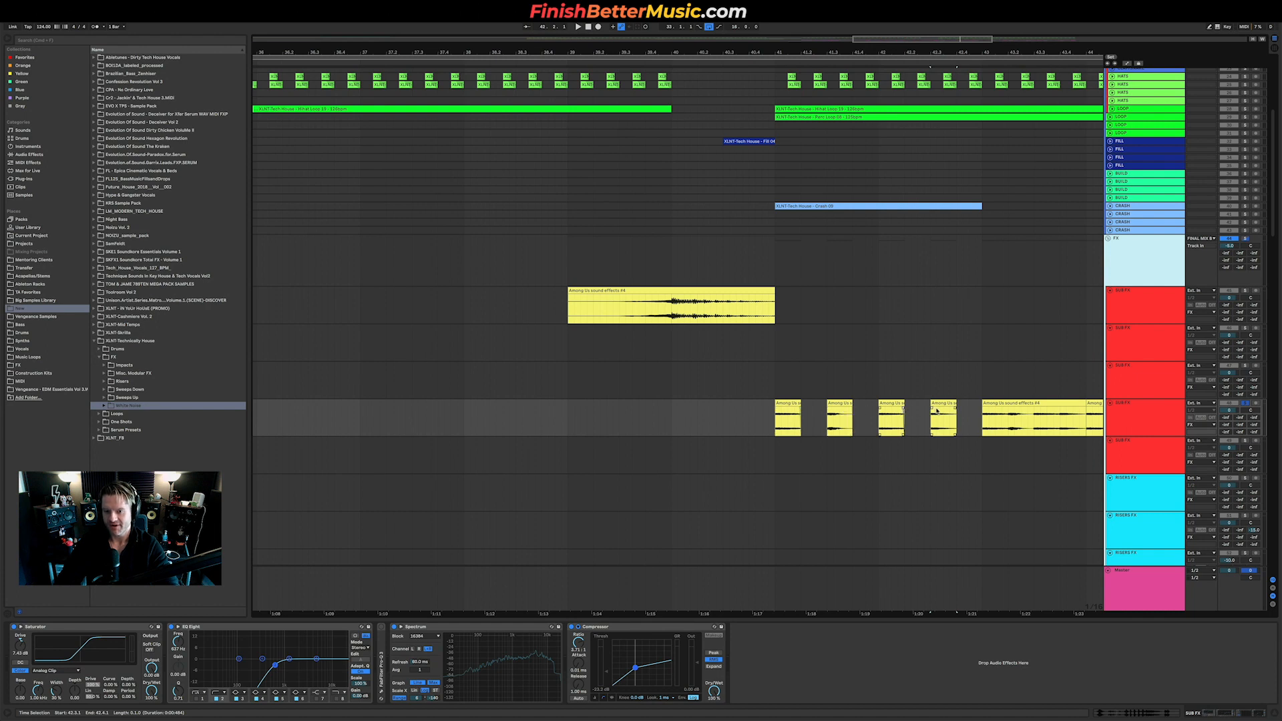
# Remove the unchopped clips from bar 43 onward and duplicate the two-bar chopped pattern until it fills bars 41 to 48.
pyautogui.scroll(-5, 955, 412)
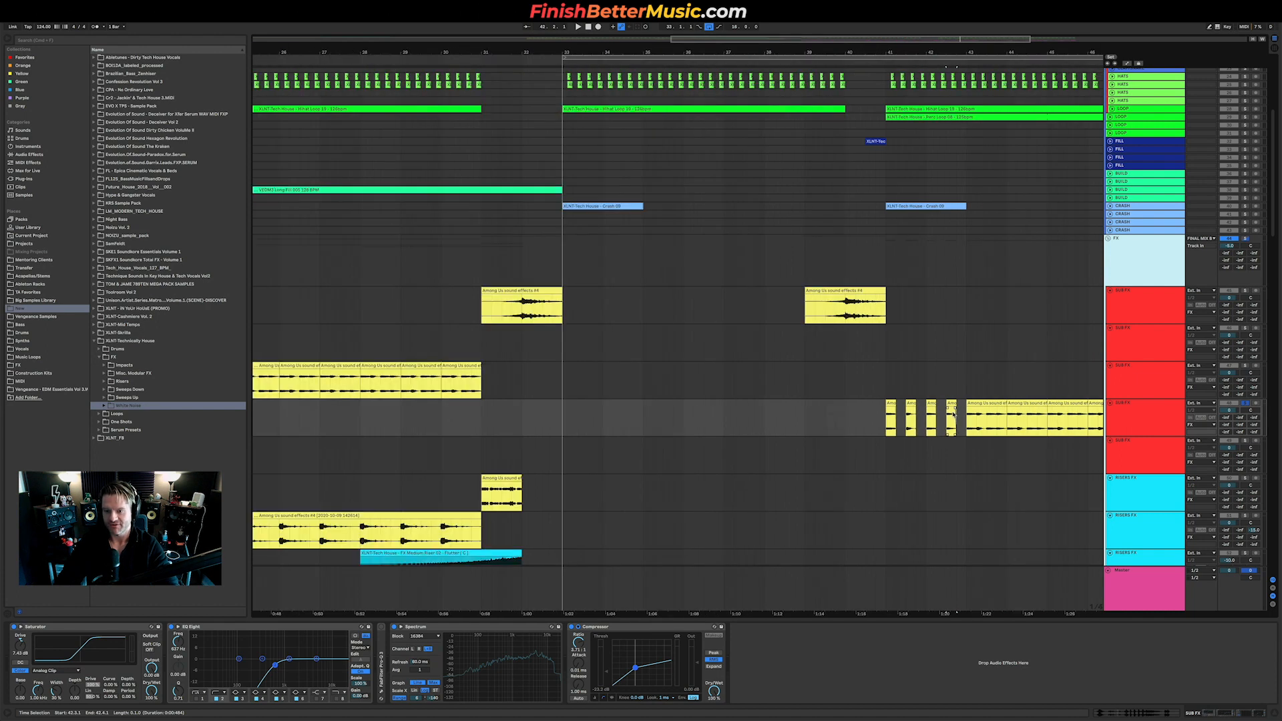
pyautogui.hscroll(7, 955, 413)
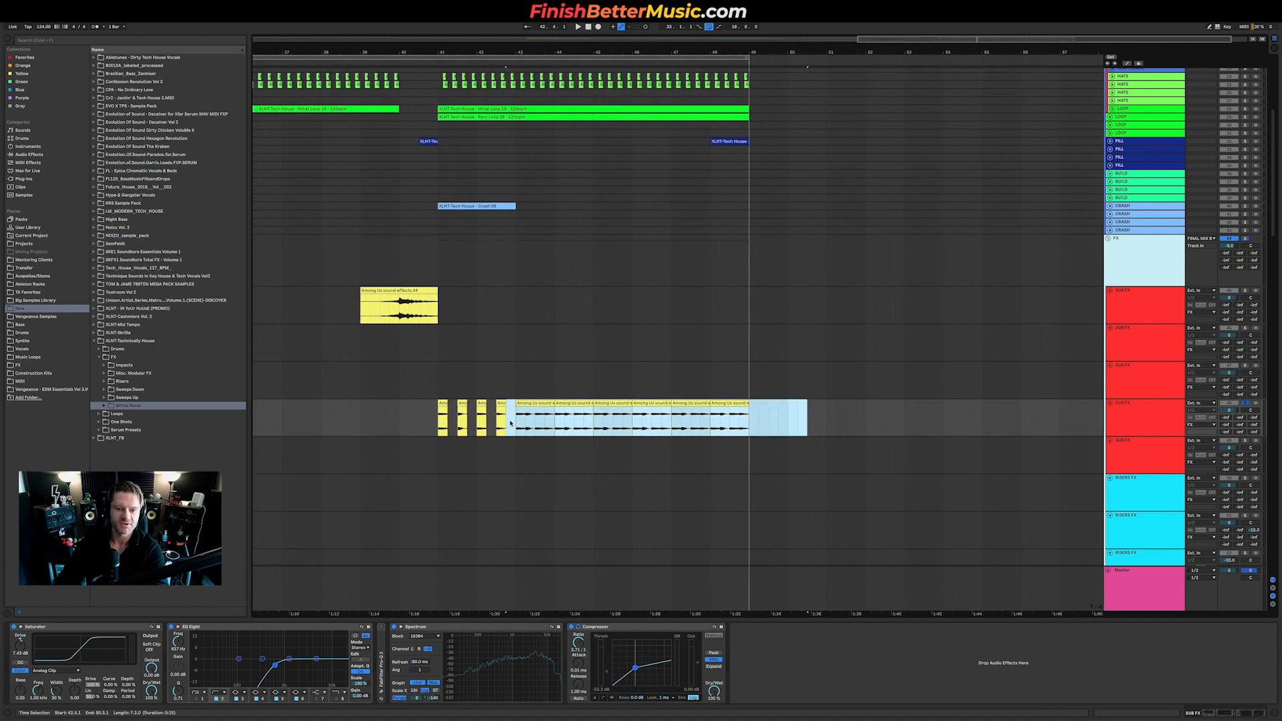
pyautogui.moveTo(515, 420); pyautogui.dragTo(438, 416)
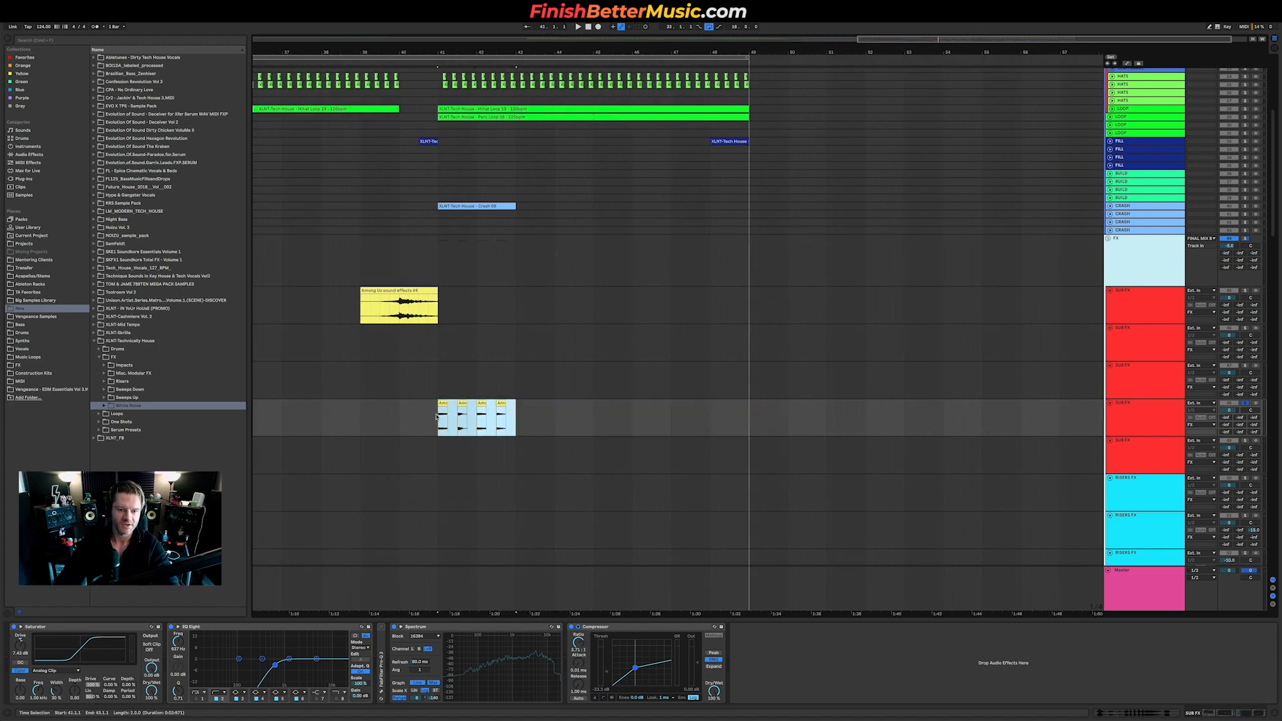
pyautogui.press('super+d')
pyautogui.press('super+d')
pyautogui.press('super+d')
pyautogui.moveTo(438, 418); pyautogui.dragTo(693, 415)
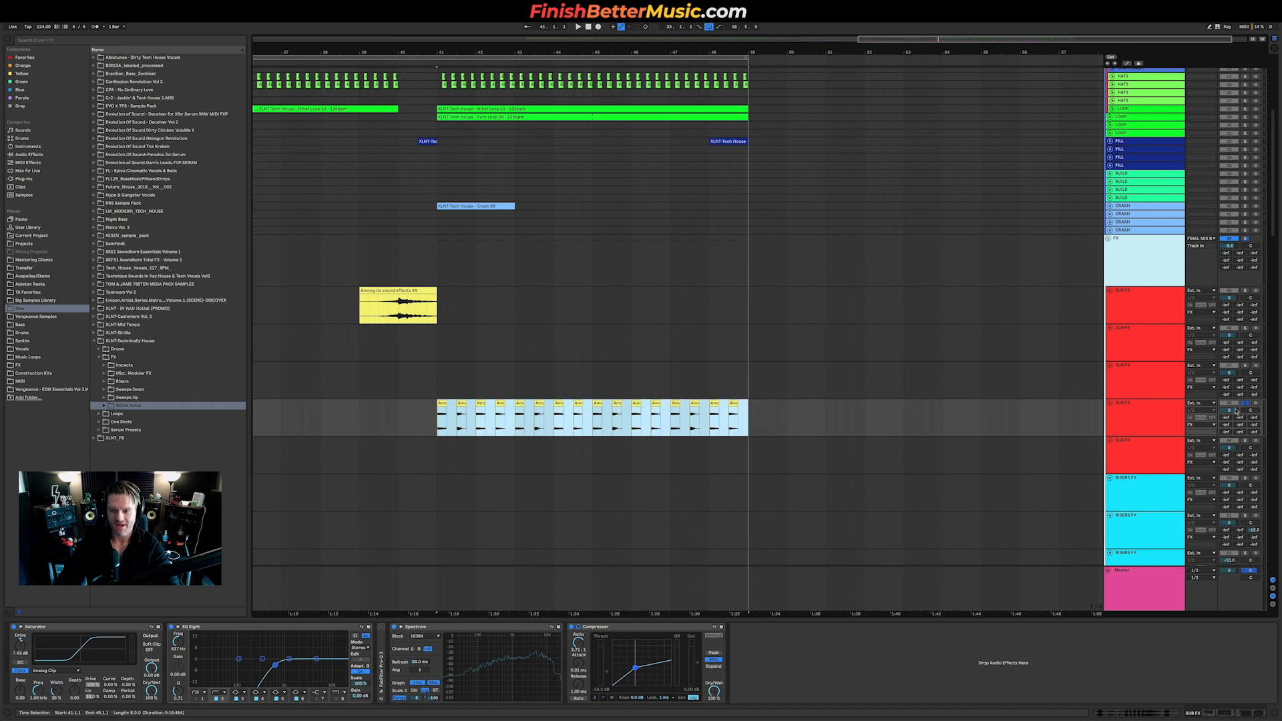
# Set the fourth SUB FX track's third send to -20 dB and play the chopped clips.
pyautogui.click(1256, 418)
pyautogui.press('space')
pyautogui.write('-20')
pyautogui.press('Return')
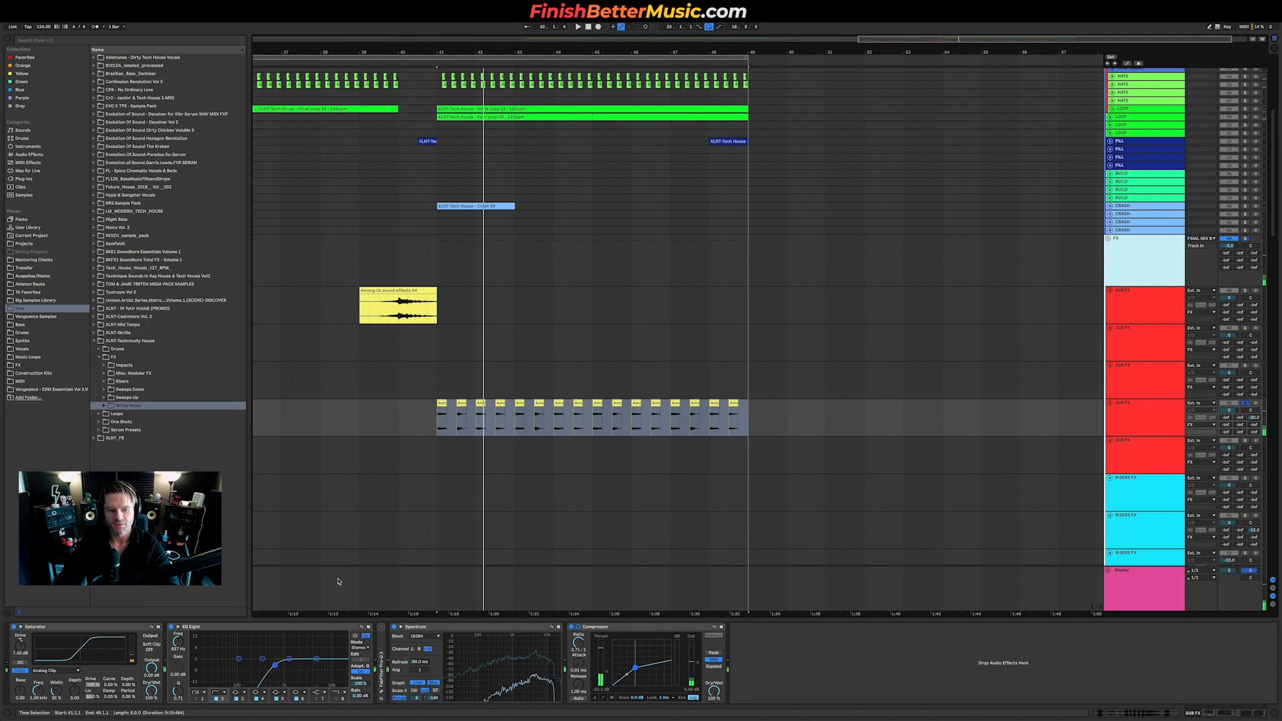
# Raise the low-cut frequency in the fourth SUB FX track's EQ Eight and play its chopped clips from bar 41.
pyautogui.press('space')
pyautogui.moveTo(275, 665); pyautogui.dragTo(289, 665)
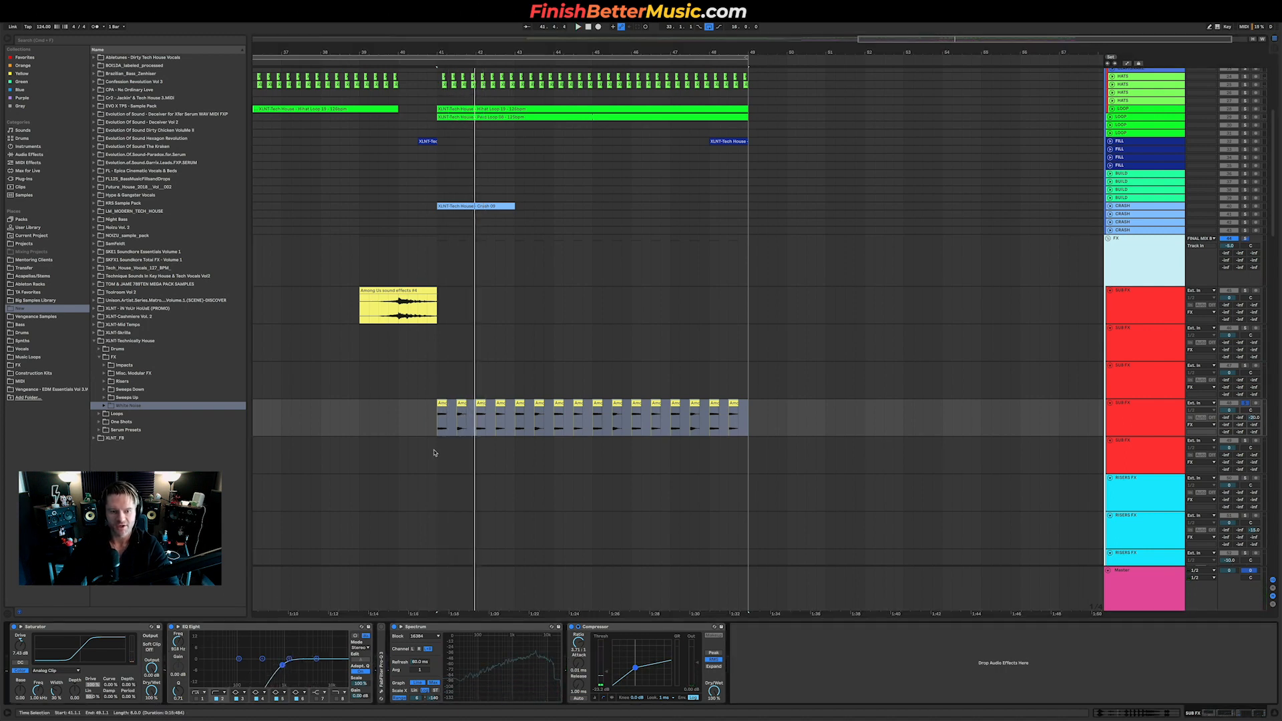
pyautogui.press('z')
pyautogui.click(497, 408)
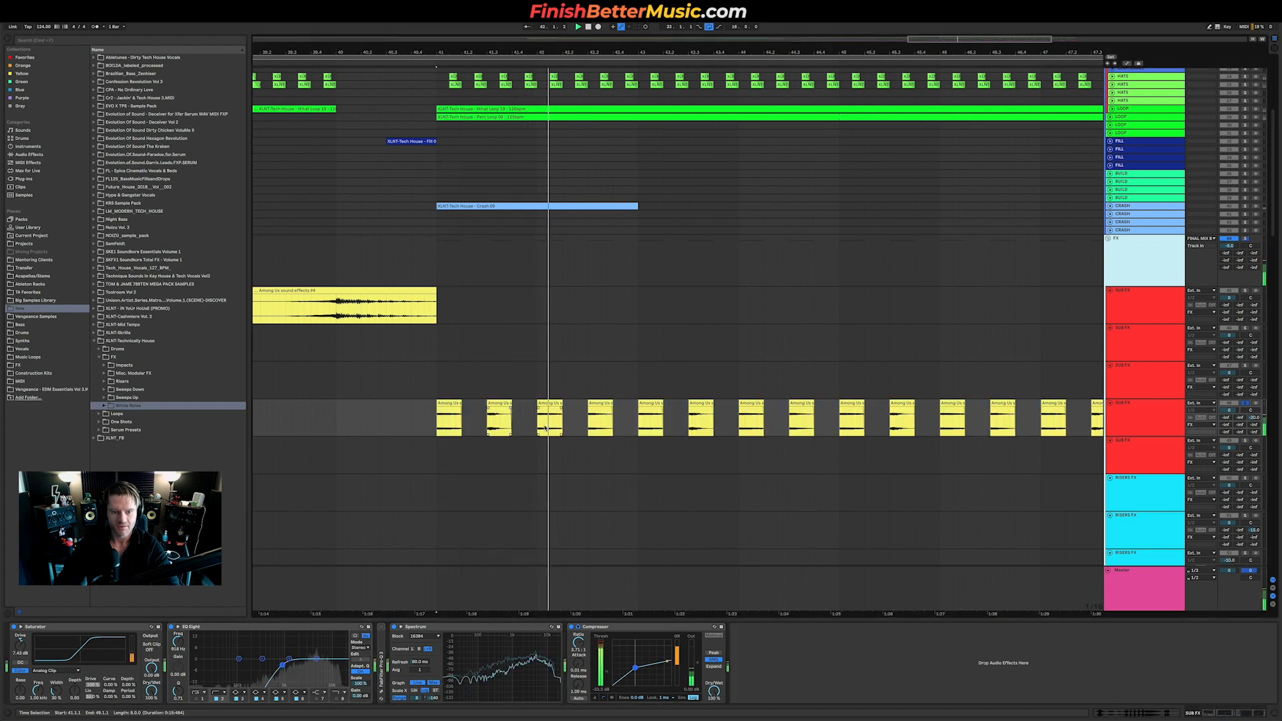
pyautogui.scroll(-5, 564, 437)
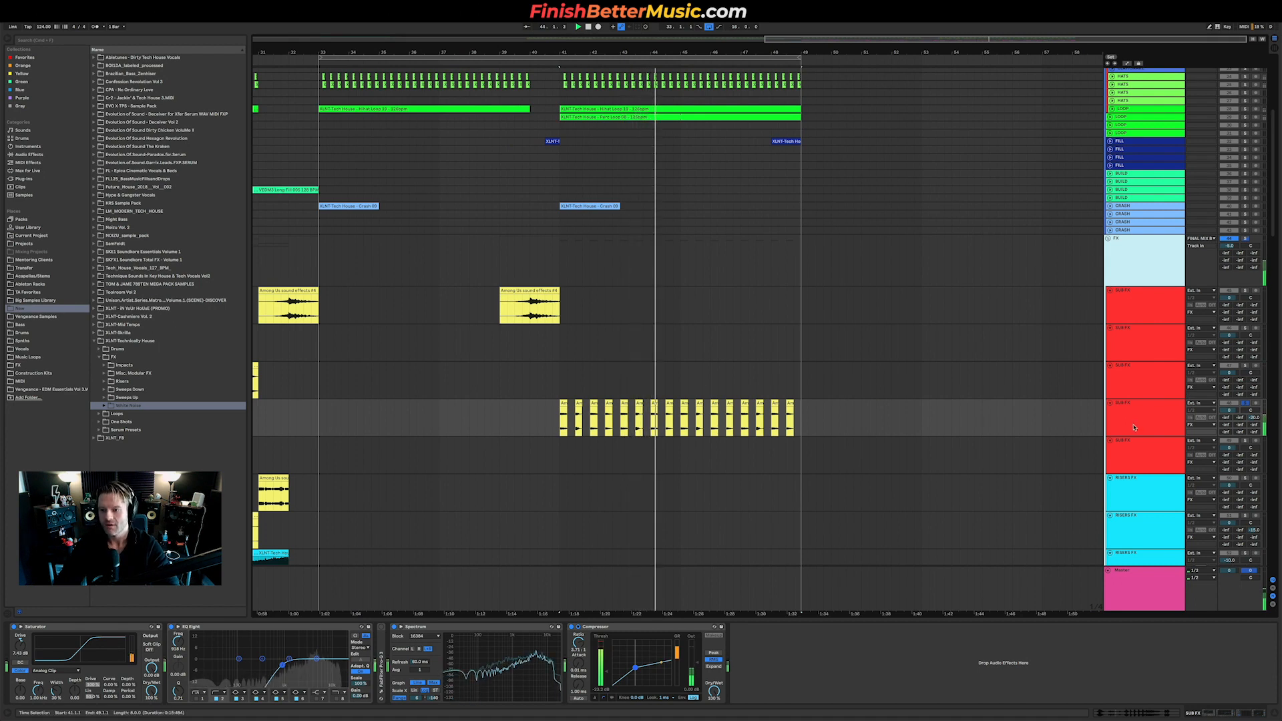
# Unsolo the fourth SUB FX track and raise the clip gain of its chopped clips to about 11 dB.
pyautogui.press('space')
pyautogui.click(1246, 403)
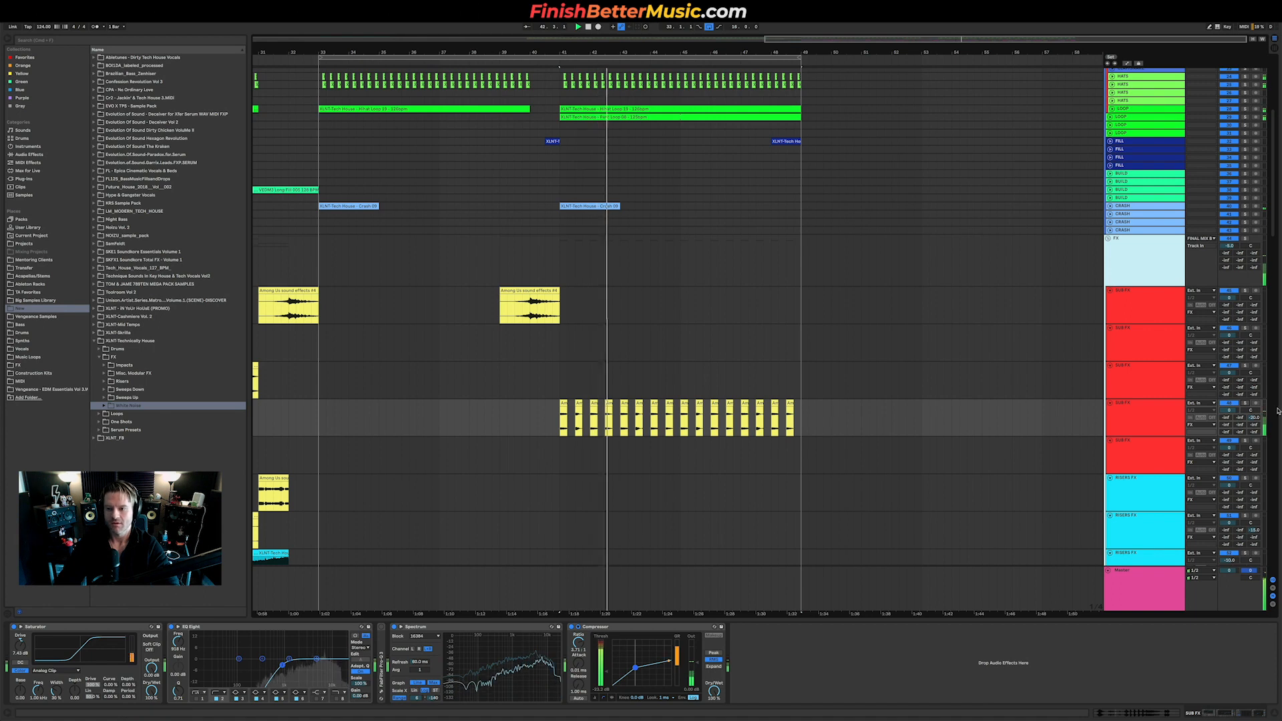
pyautogui.moveTo(837, 431); pyautogui.dragTo(537, 415)
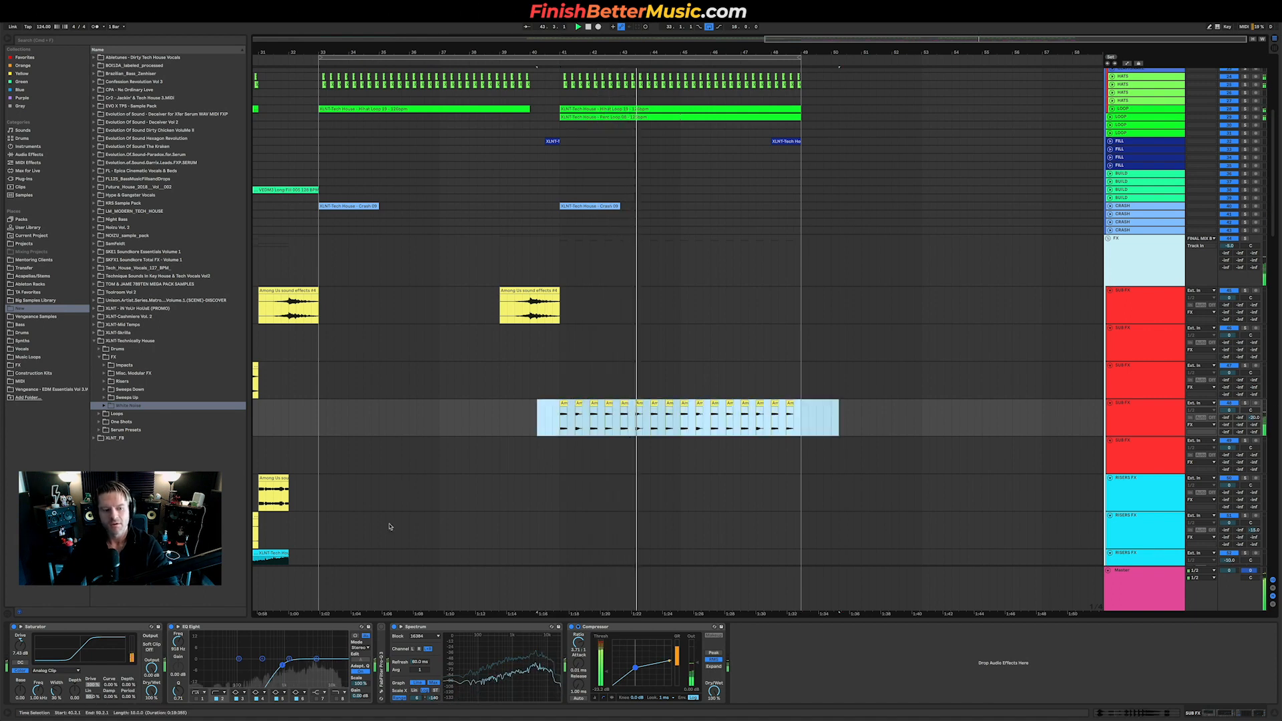
pyautogui.hotkey('shift', 'Tab')
pyautogui.moveTo(71, 587); pyautogui.dragTo(71, 560)
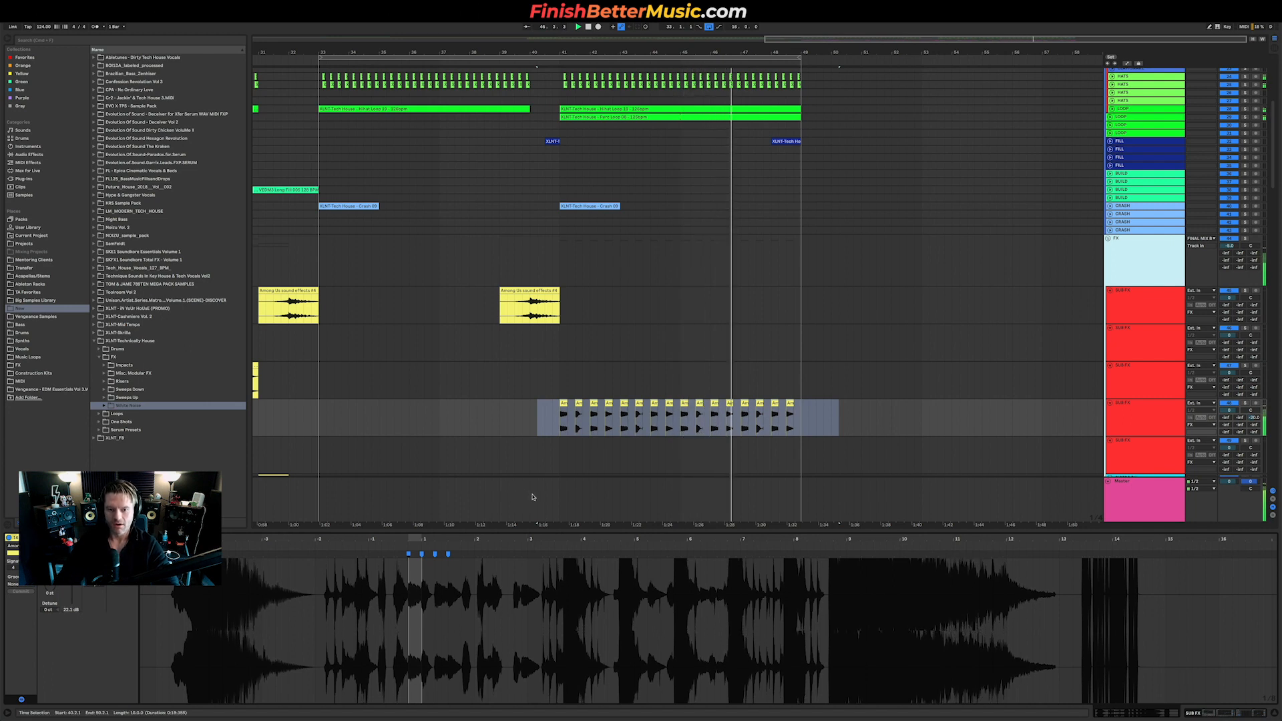
pyautogui.click(857, 421)
# Copy the short bar 24 clip on the fifth SUB FX track to the last two beats of bar 40.
pyautogui.scroll(-5, 561, 399)
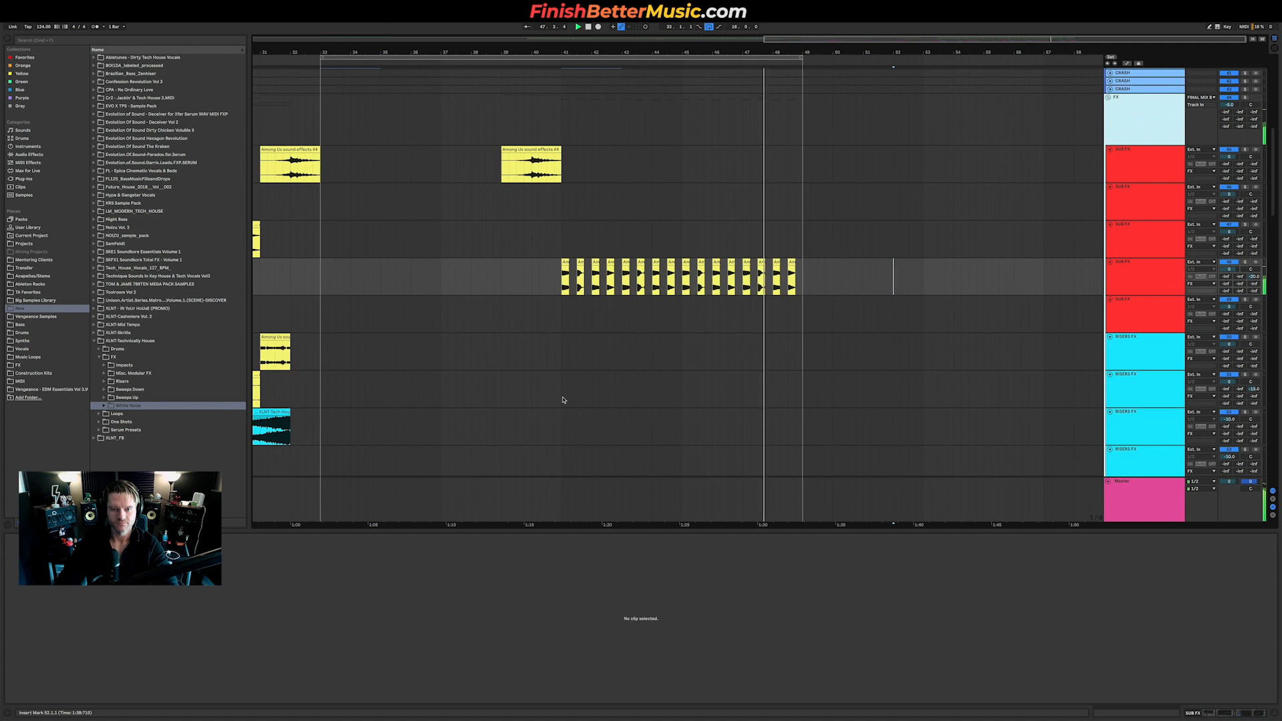
pyautogui.press('-')
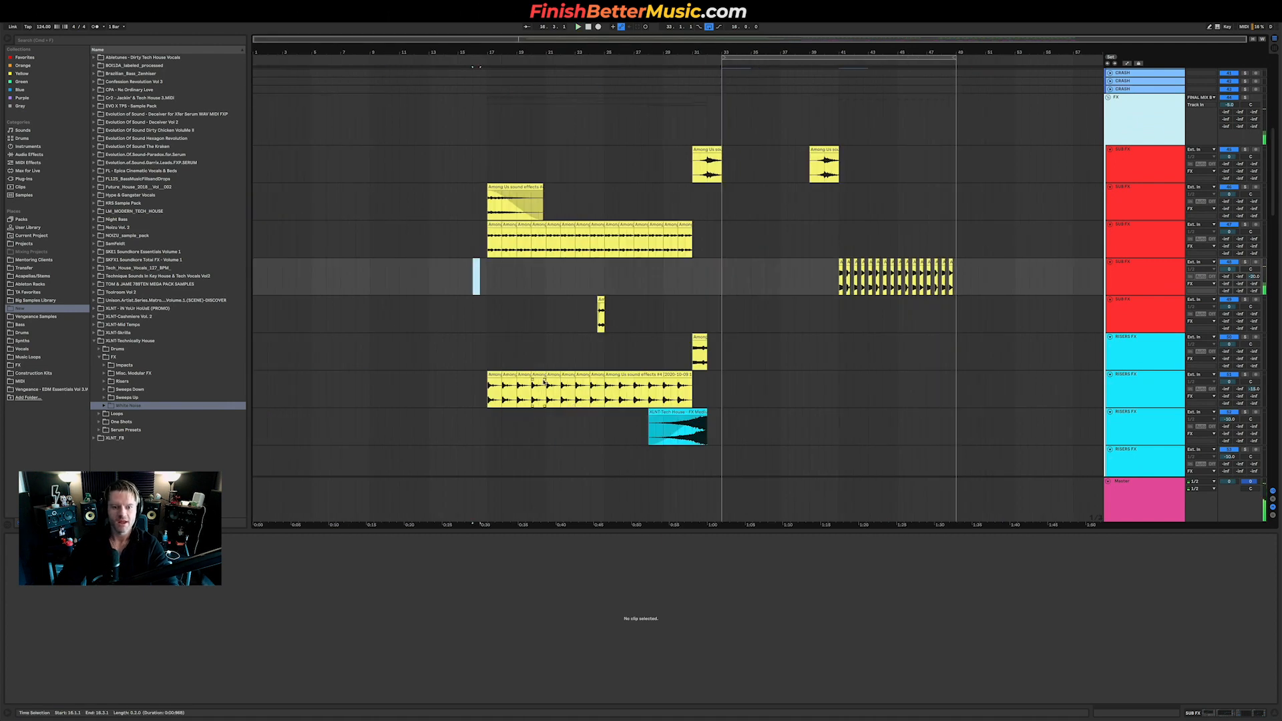
pyautogui.click(545, 382)
pyautogui.keyDown('ctrl'); pyautogui.scroll(6, 605, 327); pyautogui.keyUp('ctrl')
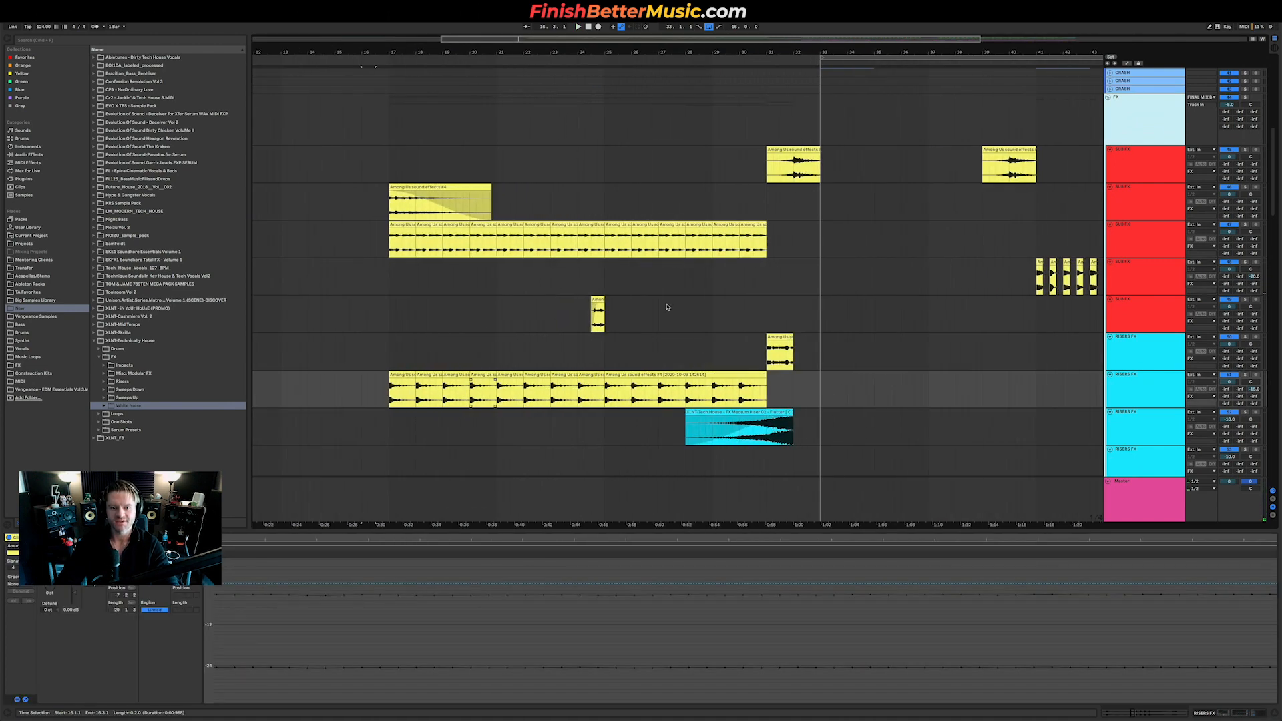
pyautogui.hscroll(3, 667, 304)
pyautogui.moveTo(462, 300); pyautogui.dragTo(893, 311)
pyautogui.hscroll(4, 738, 360)
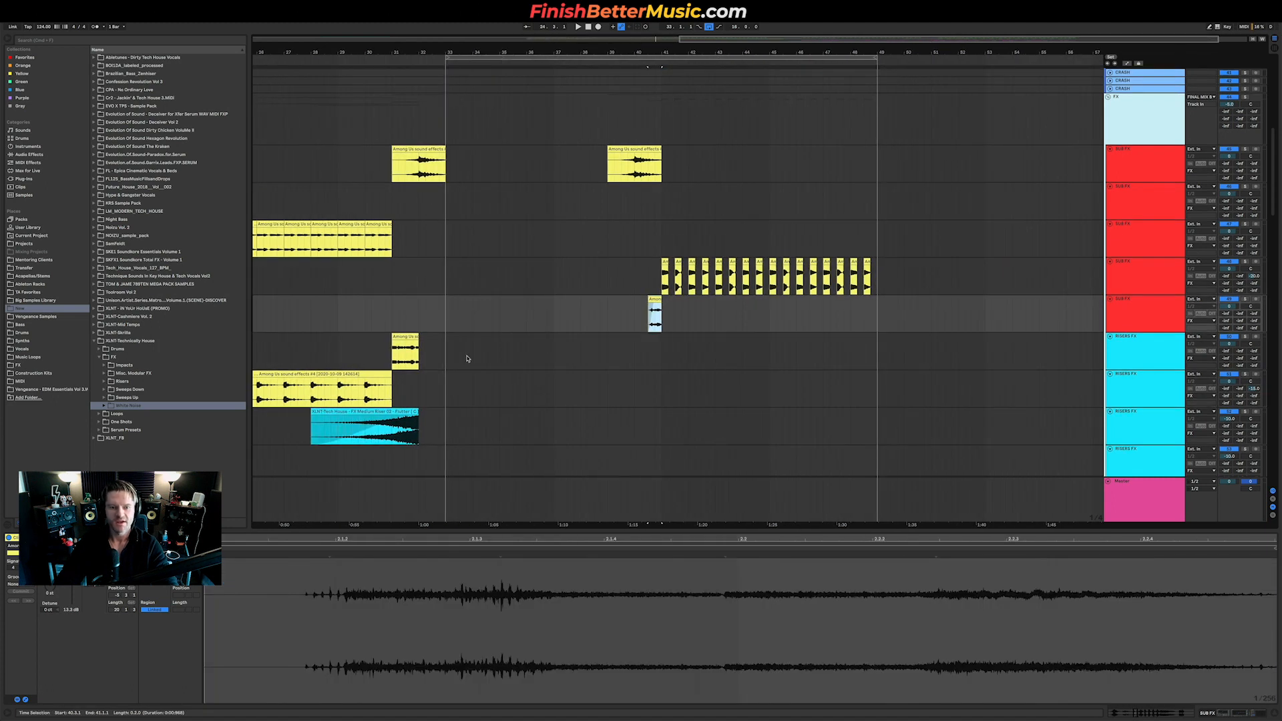
# Copy the first RISERS FX track's bar 31 clip to bar 41 and isolate that copy on a duplicate of the track.
pyautogui.moveTo(400, 336); pyautogui.dragTo(471, 344)
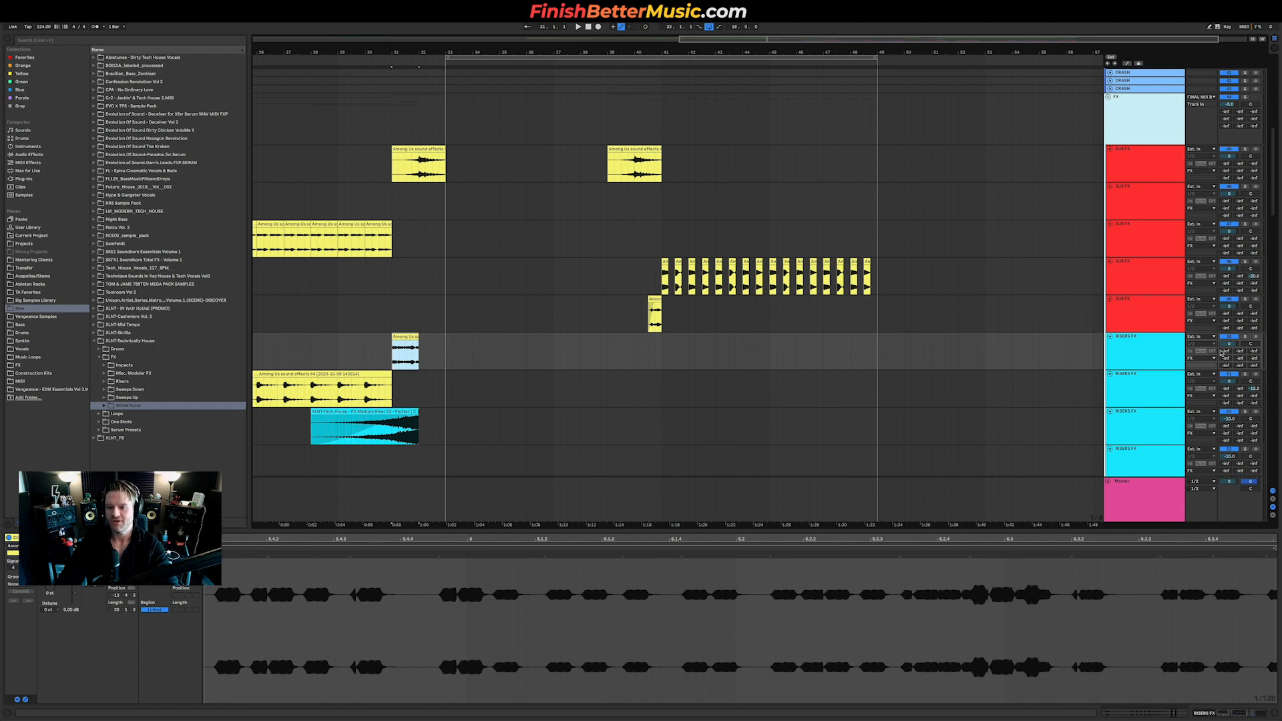
pyautogui.moveTo(404, 337); pyautogui.dragTo(681, 344)
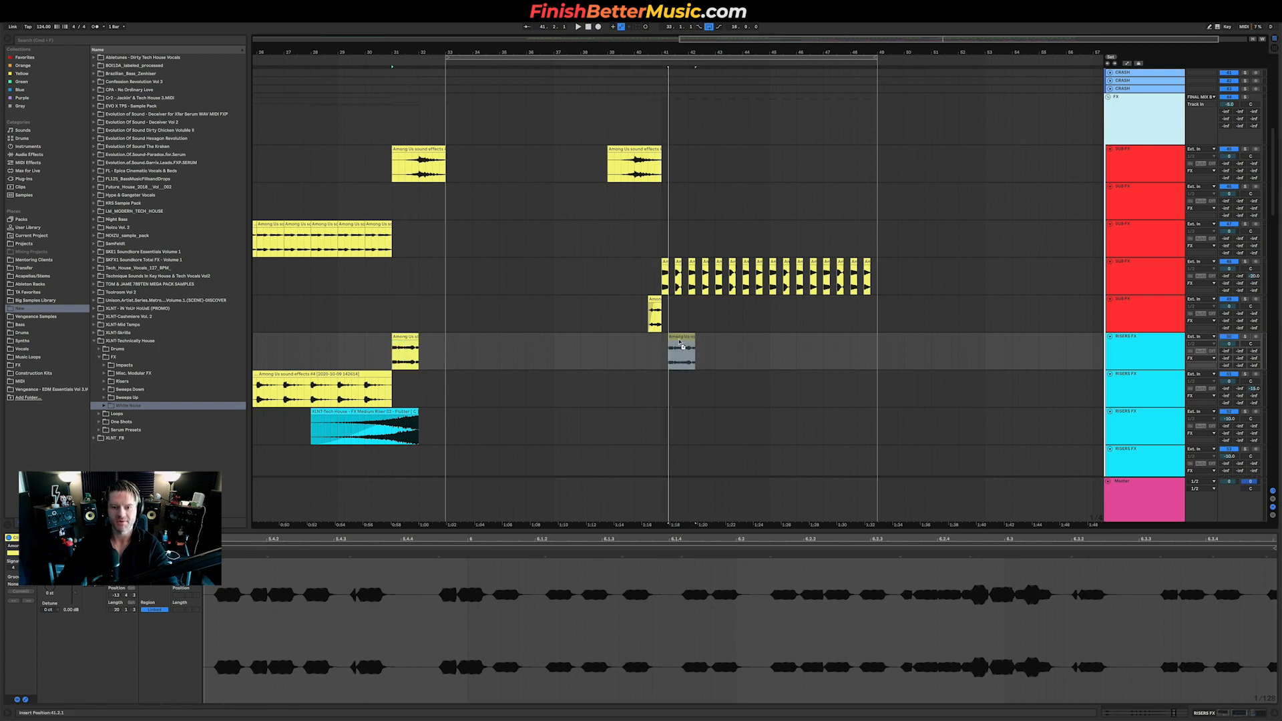
pyautogui.click(1161, 347)
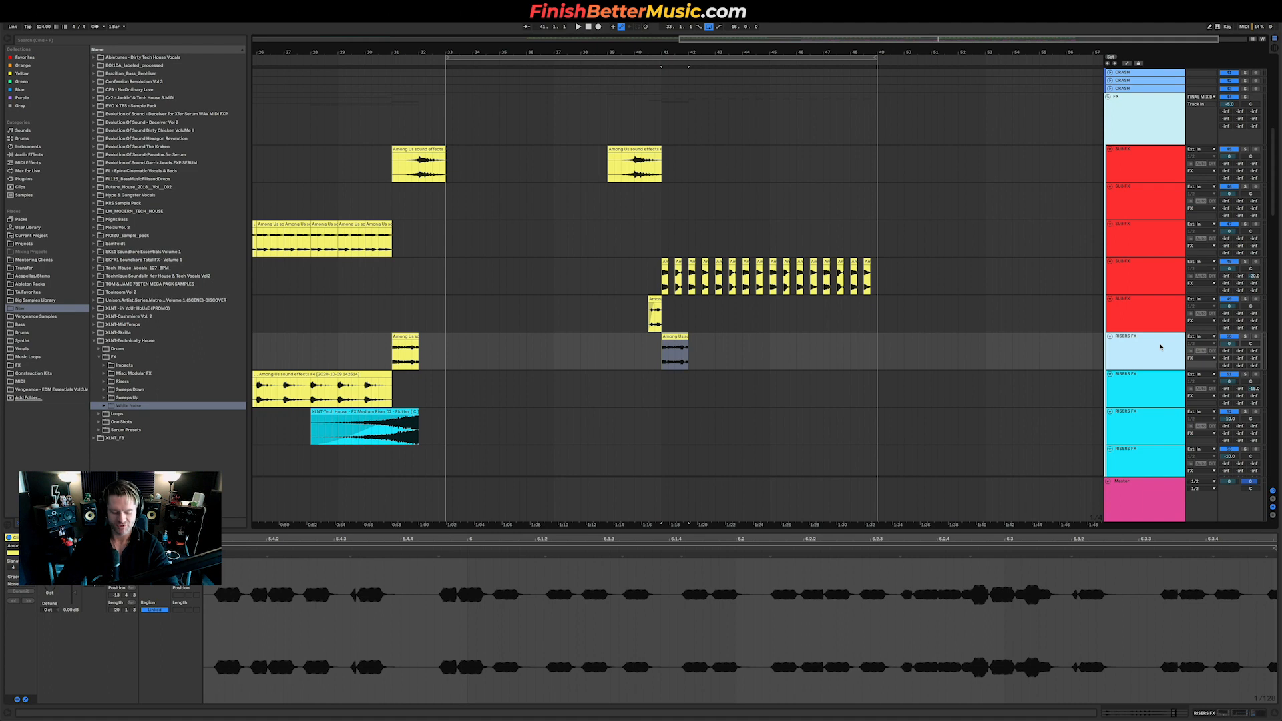
pyautogui.press('super+d')
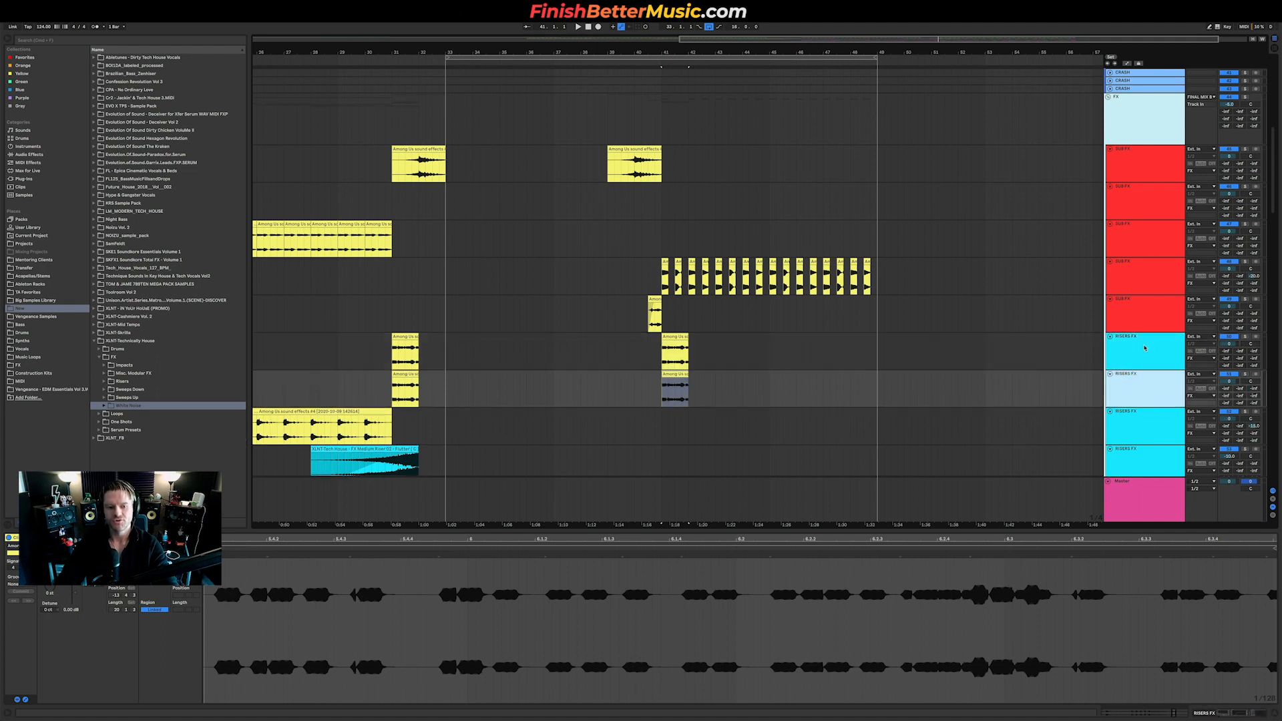
pyautogui.moveTo(514, 387); pyautogui.dragTo(394, 382)
pyautogui.press('Delete')
pyautogui.moveTo(634, 351); pyautogui.dragTo(788, 352)
pyautogui.press('Delete')
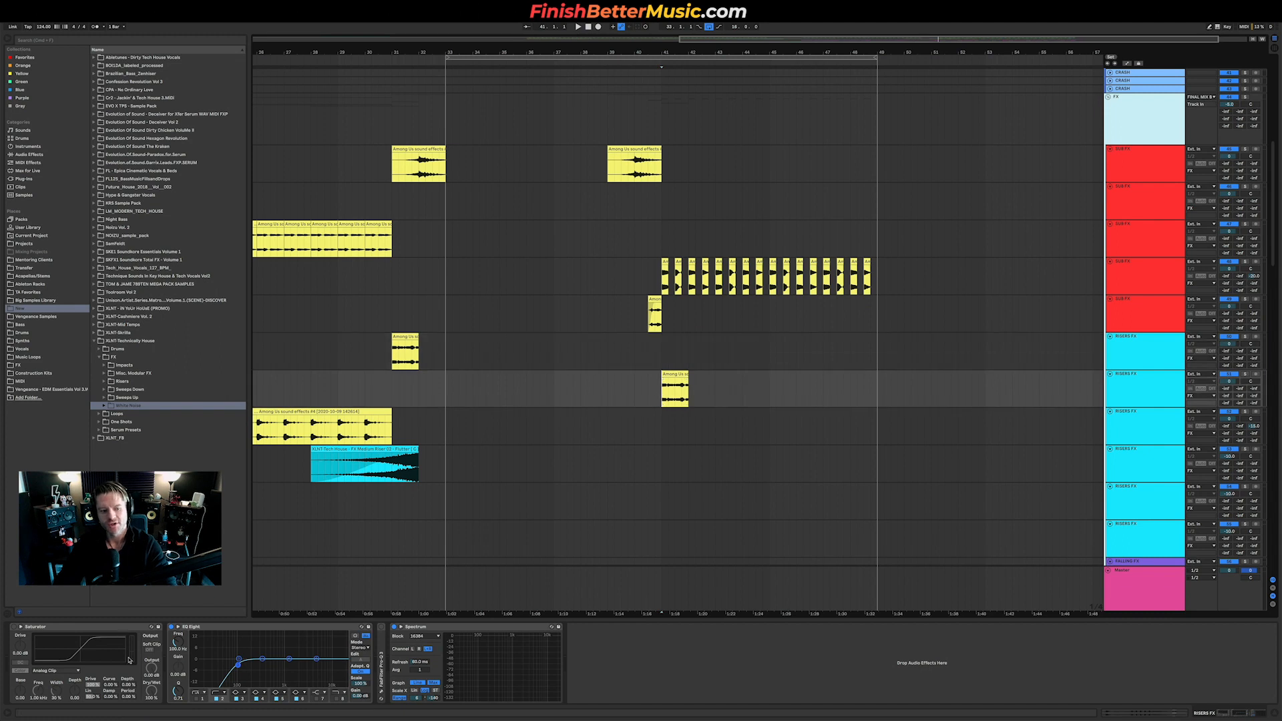
# Raise the EQ Eight low-cut frequency and enable the Saturator on the second RISERS FX track, and play its clip from bar 41.
pyautogui.moveTo(179, 642); pyautogui.dragTo(179, 631)
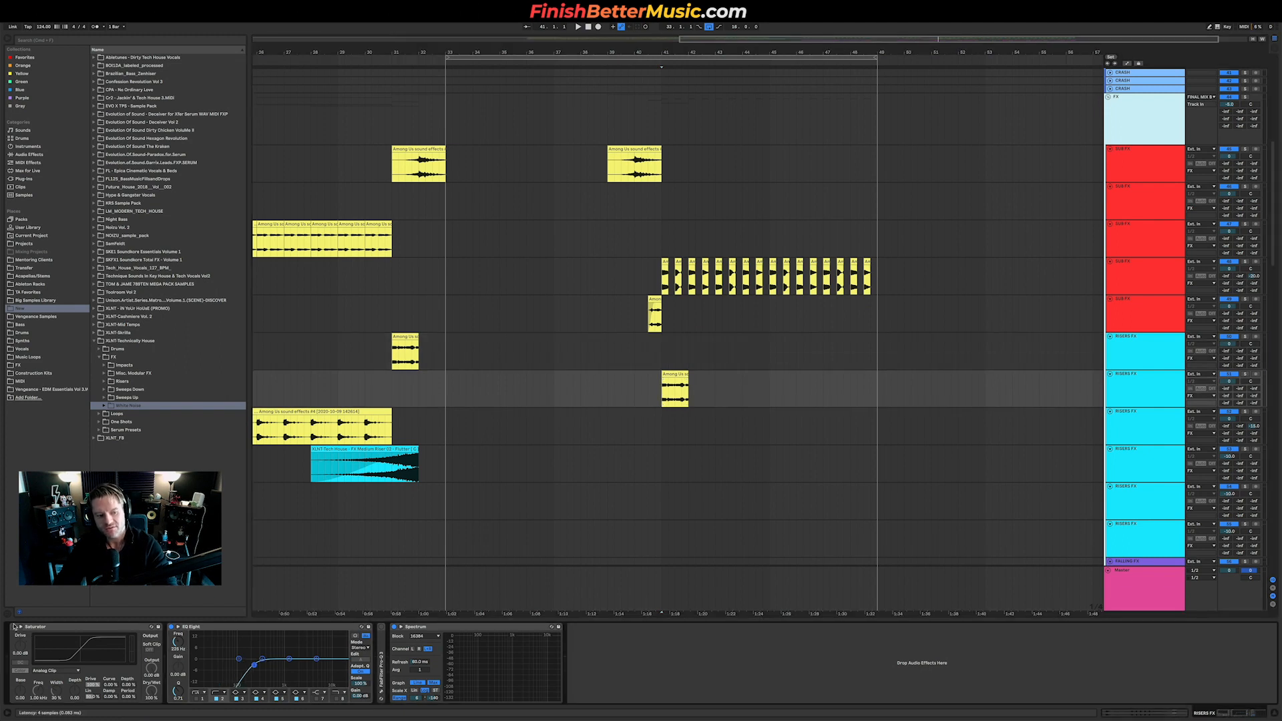
pyautogui.press('space')
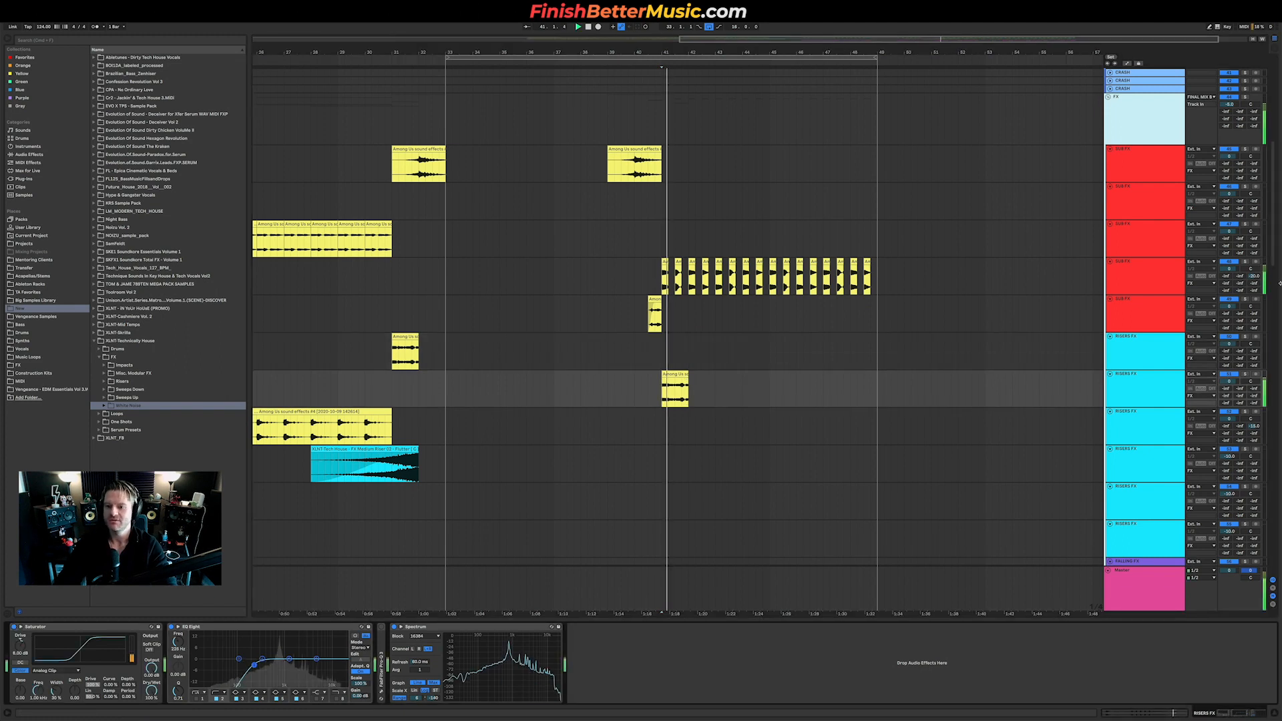
# Trim the second RISERS FX track's bar 41 clip down to its first short blip and play it.
pyautogui.scroll(10, 698, 386)
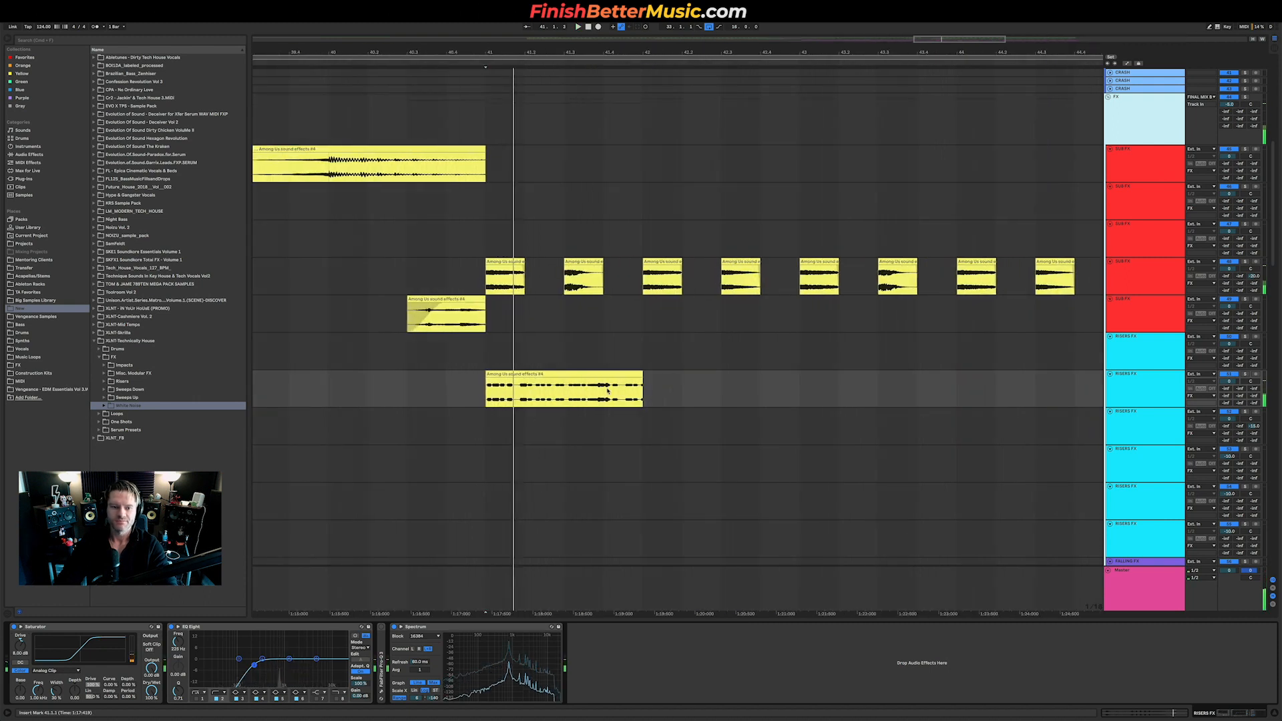
pyautogui.moveTo(797, 380); pyautogui.dragTo(372, 381)
pyautogui.press('space')
pyautogui.moveTo(380, 372); pyautogui.dragTo(387, 372)
pyautogui.press('space')
pyautogui.scroll(5, 387, 377)
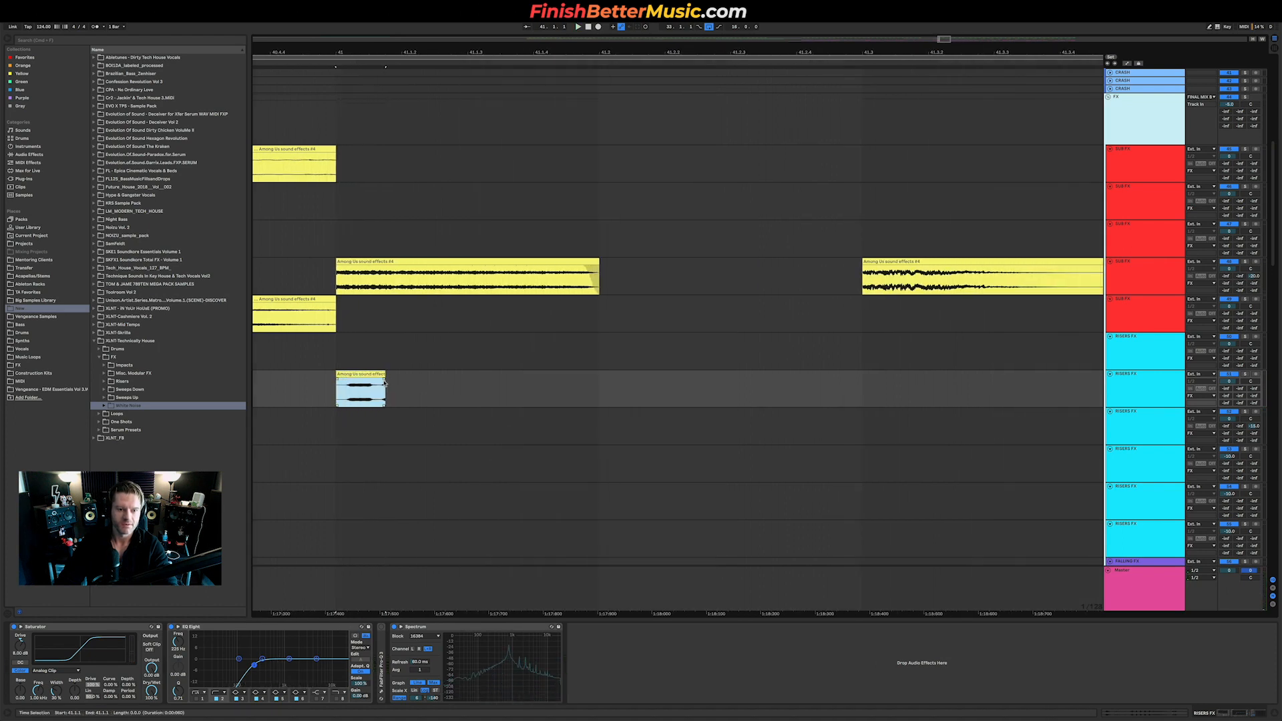
pyautogui.press('space')
# Copy the trimmed blip on the second RISERS FX track to beat 3 of bar 41 and play the pair.
pyautogui.scroll(-4, 378, 381)
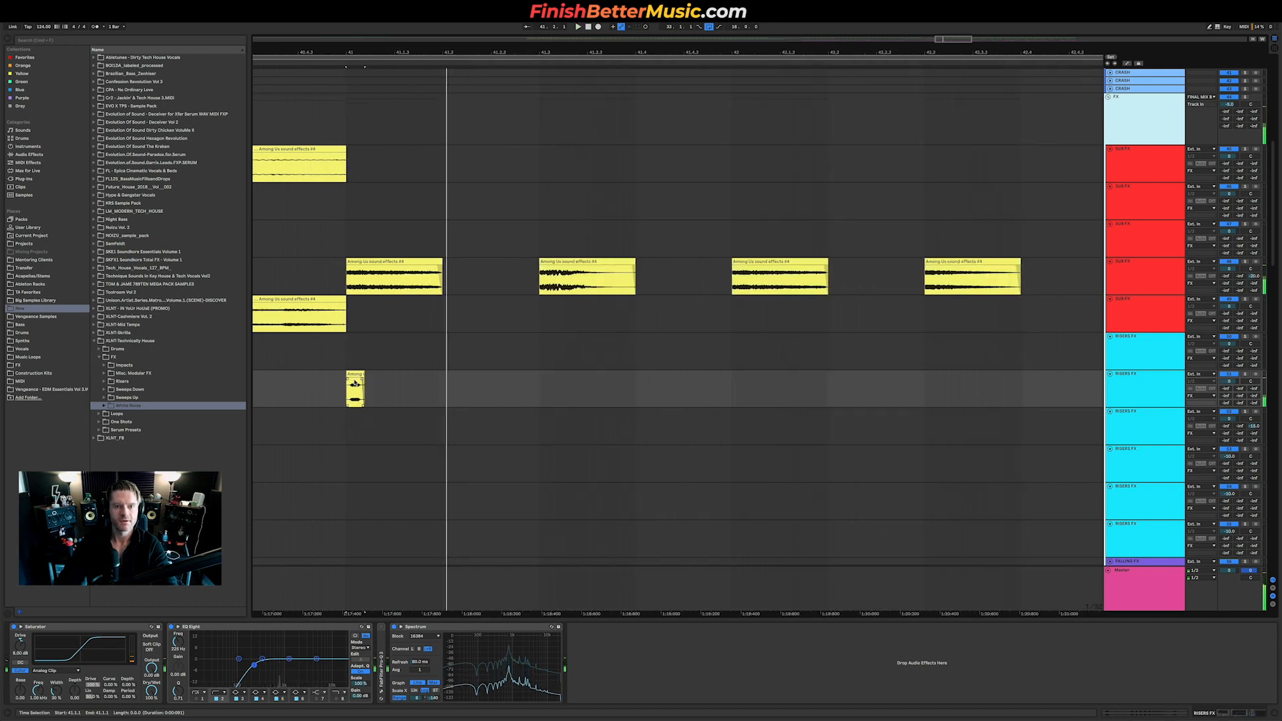
pyautogui.moveTo(465, 379); pyautogui.dragTo(540, 382)
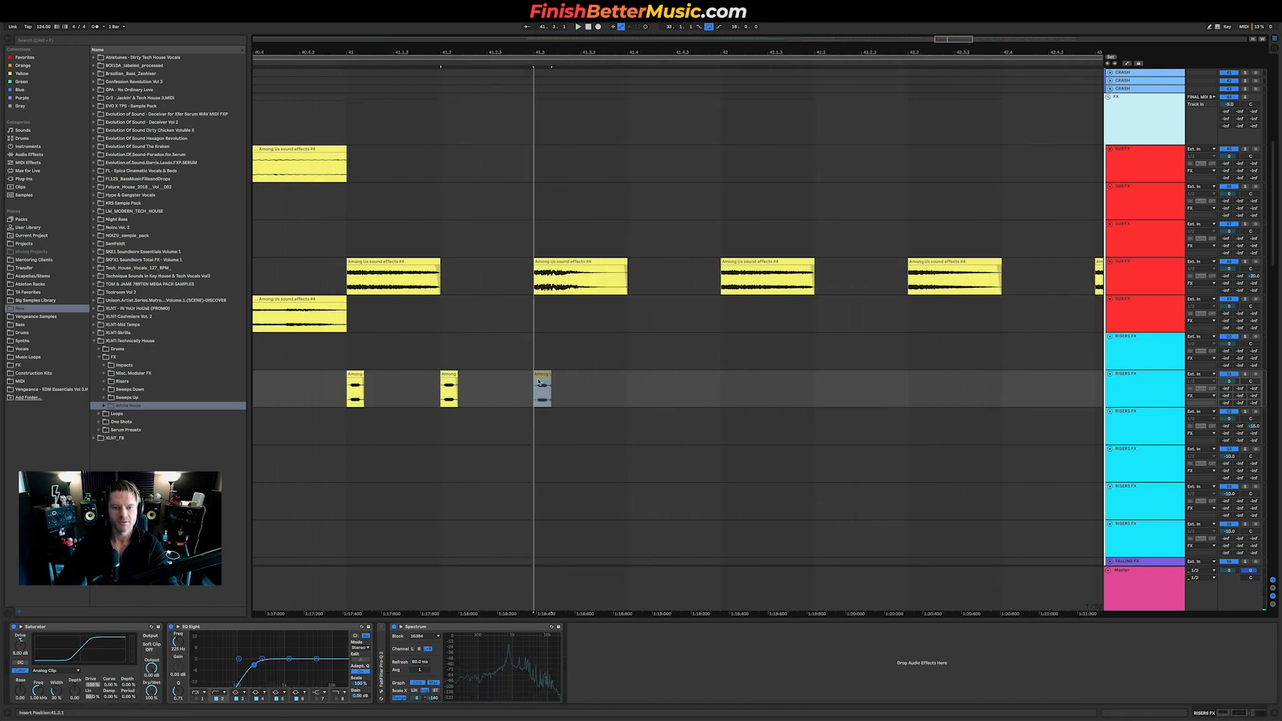
pyautogui.click(312, 391)
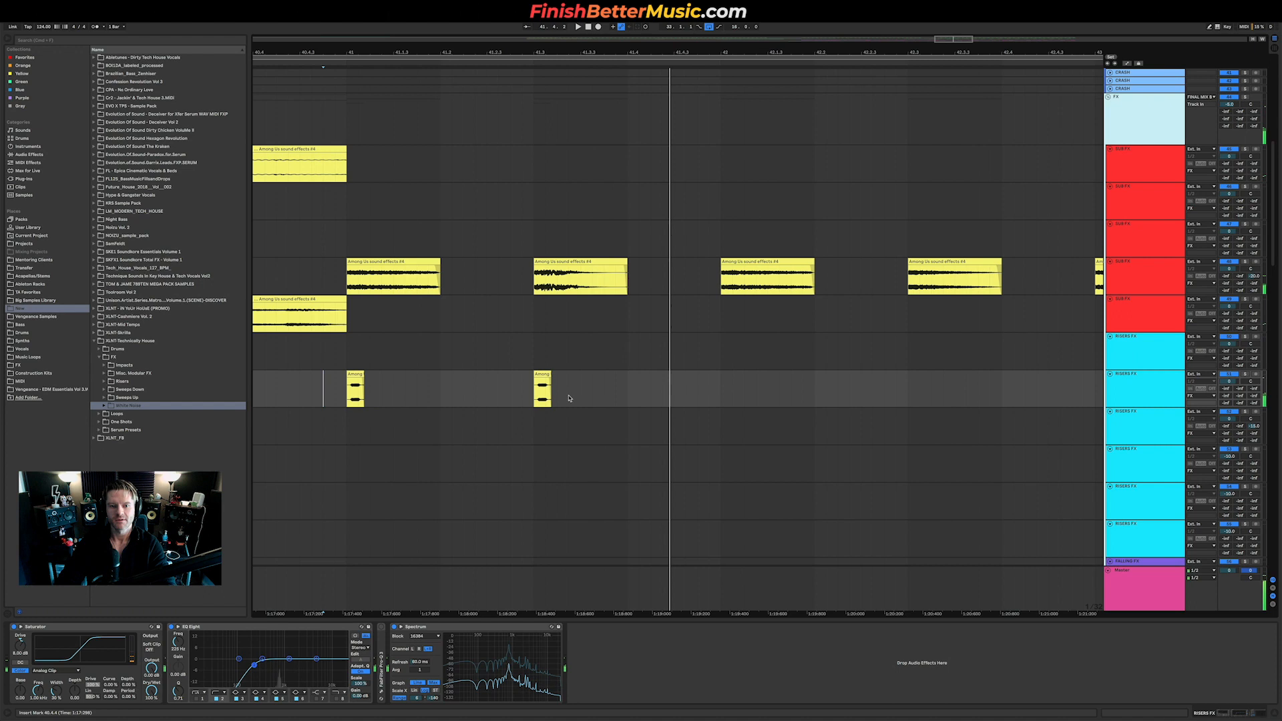
# Duplicate the two-beat blip pattern from bar 41 until it fills the second RISERS FX track through bar 48.
pyautogui.keyDown('shift'); pyautogui.click(347, 390); pyautogui.keyUp('shift')
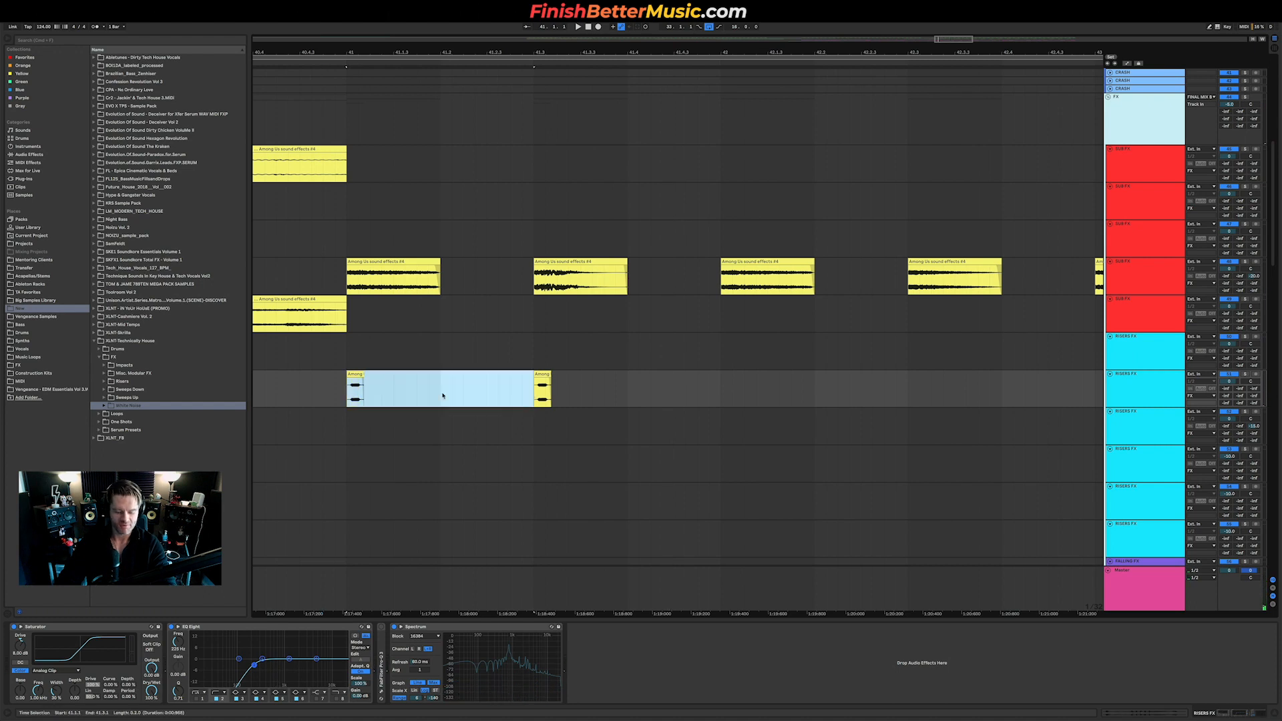
pyautogui.press('super+d')
pyautogui.press('super+d')
pyautogui.press('super+d')
pyautogui.press('super+d')
pyautogui.press('super+d')
pyautogui.press('super+d')
pyautogui.press('super+d')
pyautogui.press('super+d')
pyautogui.press('super+d')
pyautogui.scroll(-5, 602, 386)
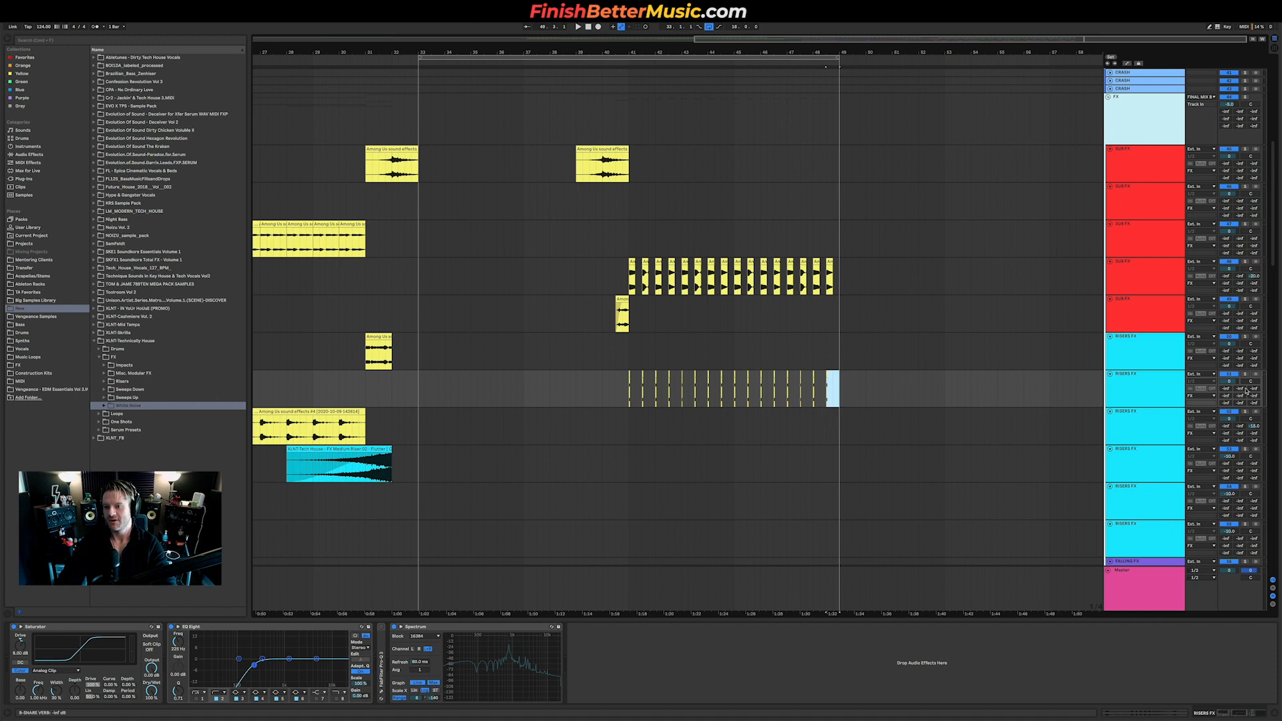
# Play the repeated blips in context and delete every fourth one on the second RISERS FX track through bar 48.
pyautogui.press('space')
pyautogui.click(596, 399)
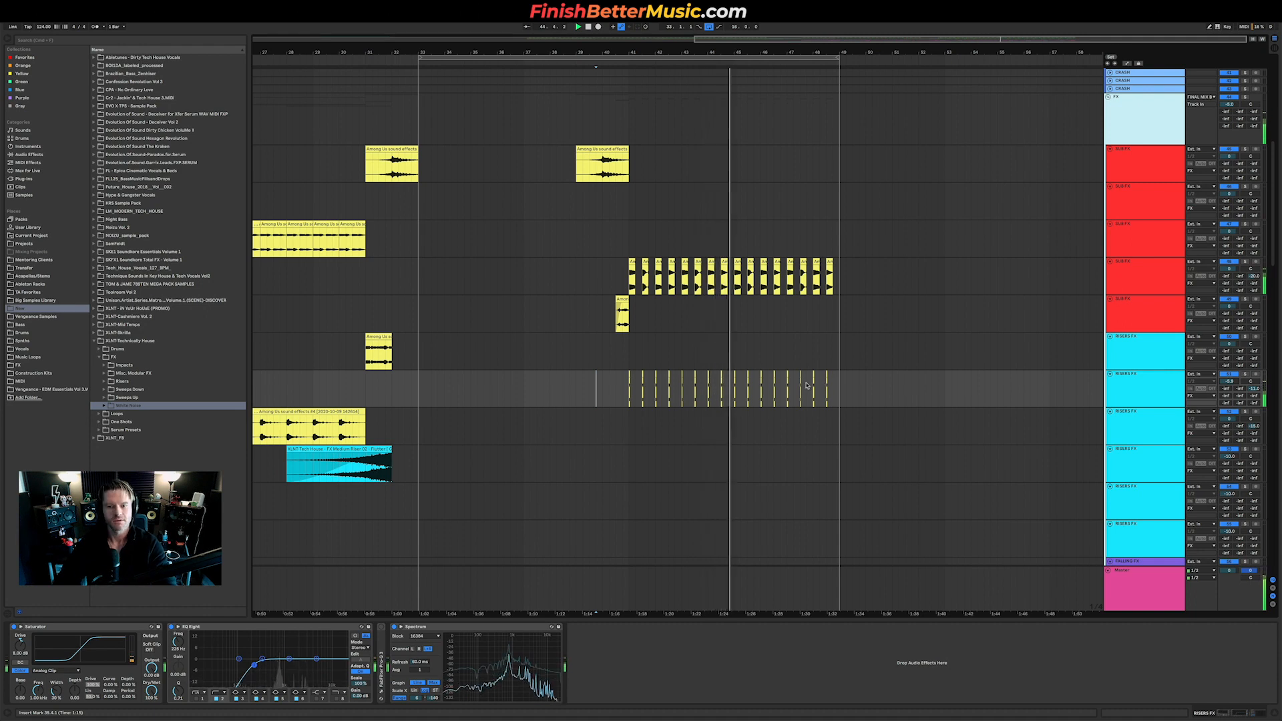
pyautogui.moveTo(661, 378); pyautogui.dragTo(728, 382)
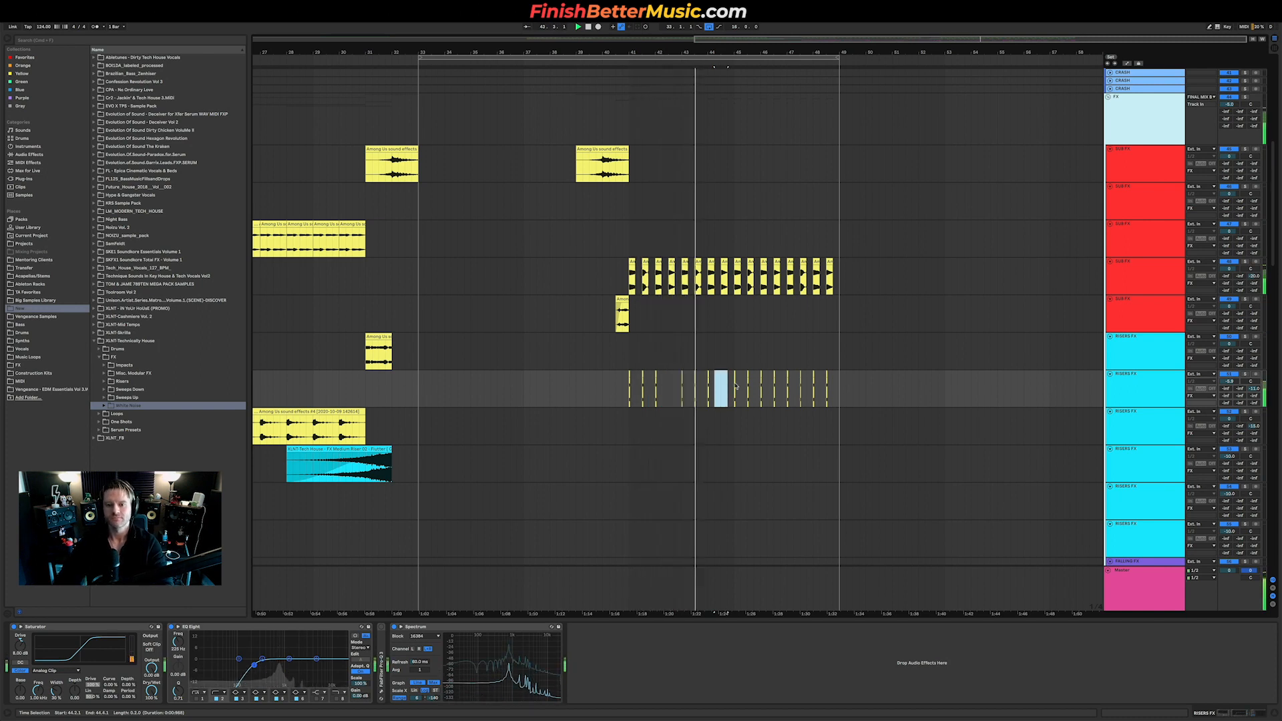
pyautogui.click(767, 380)
pyautogui.click(775, 380)
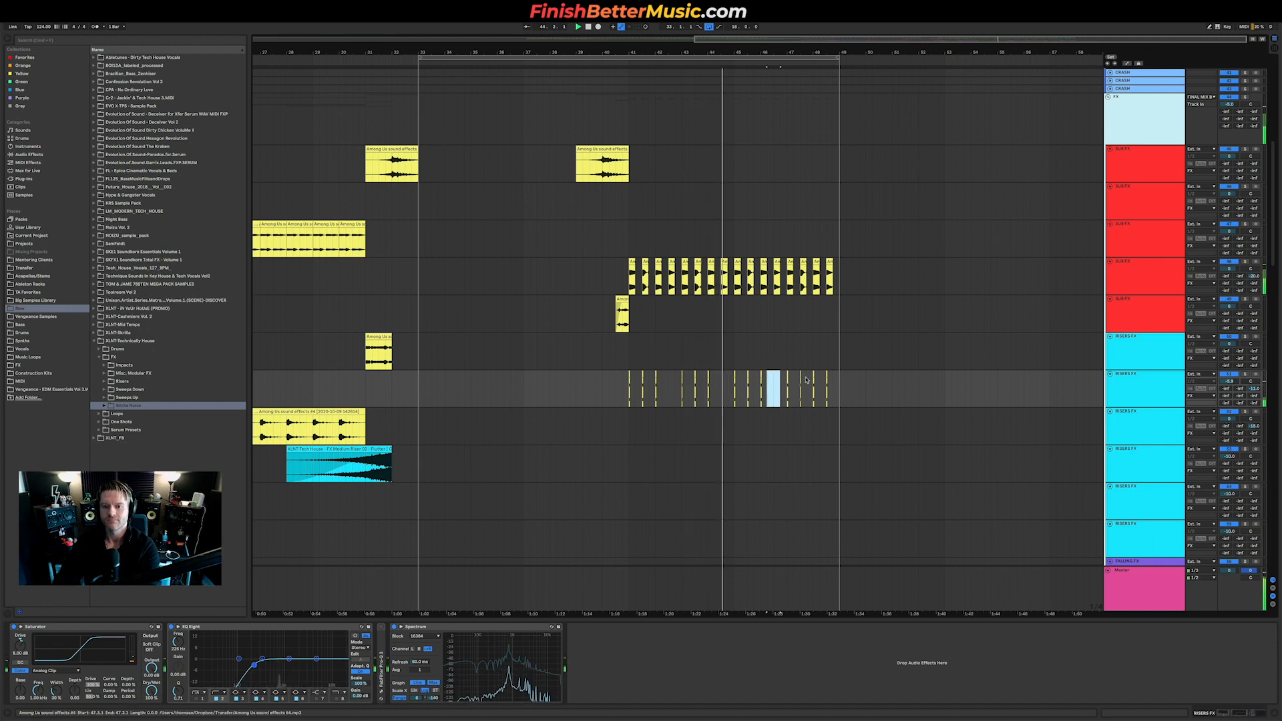
pyautogui.moveTo(779, 379); pyautogui.dragTo(855, 386)
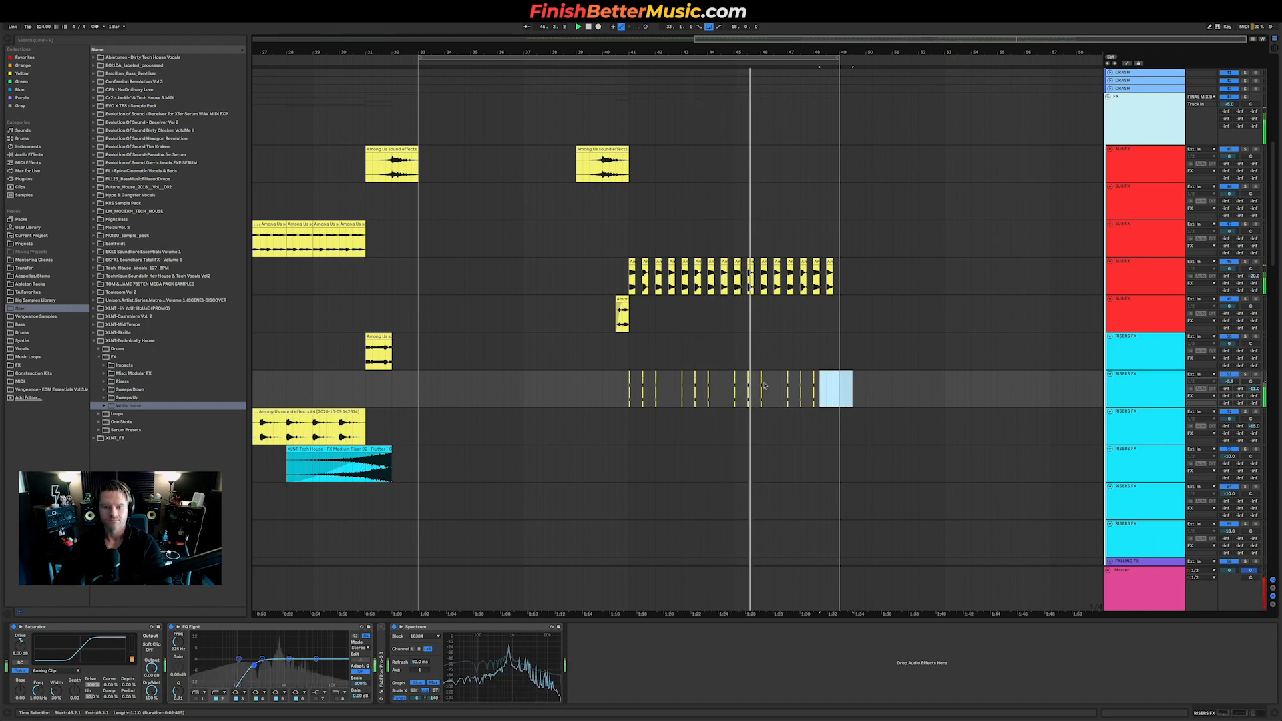
# Delete the kick, clap/snare, hat and loop clips in bar 48, keeping the fill clip.
pyautogui.scroll(-3, 699, 381)
pyautogui.hscroll(-2, 518, 394)
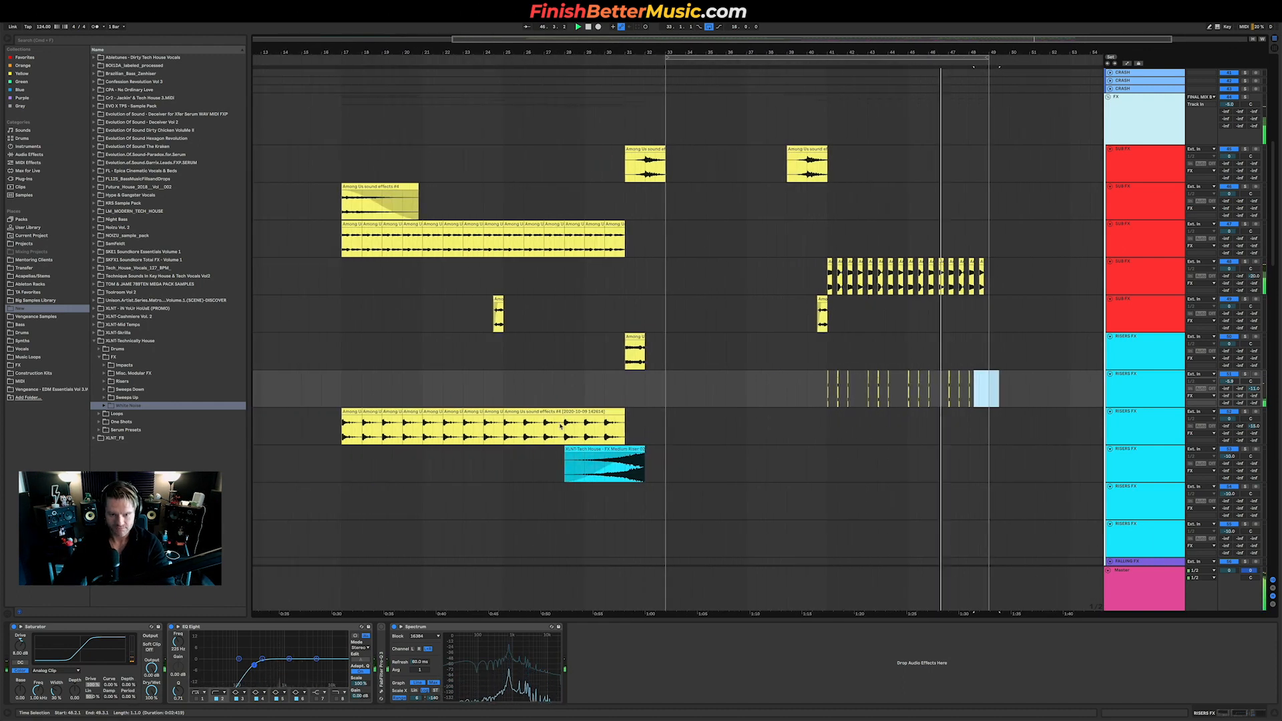
pyautogui.scroll(-5, 625, 423)
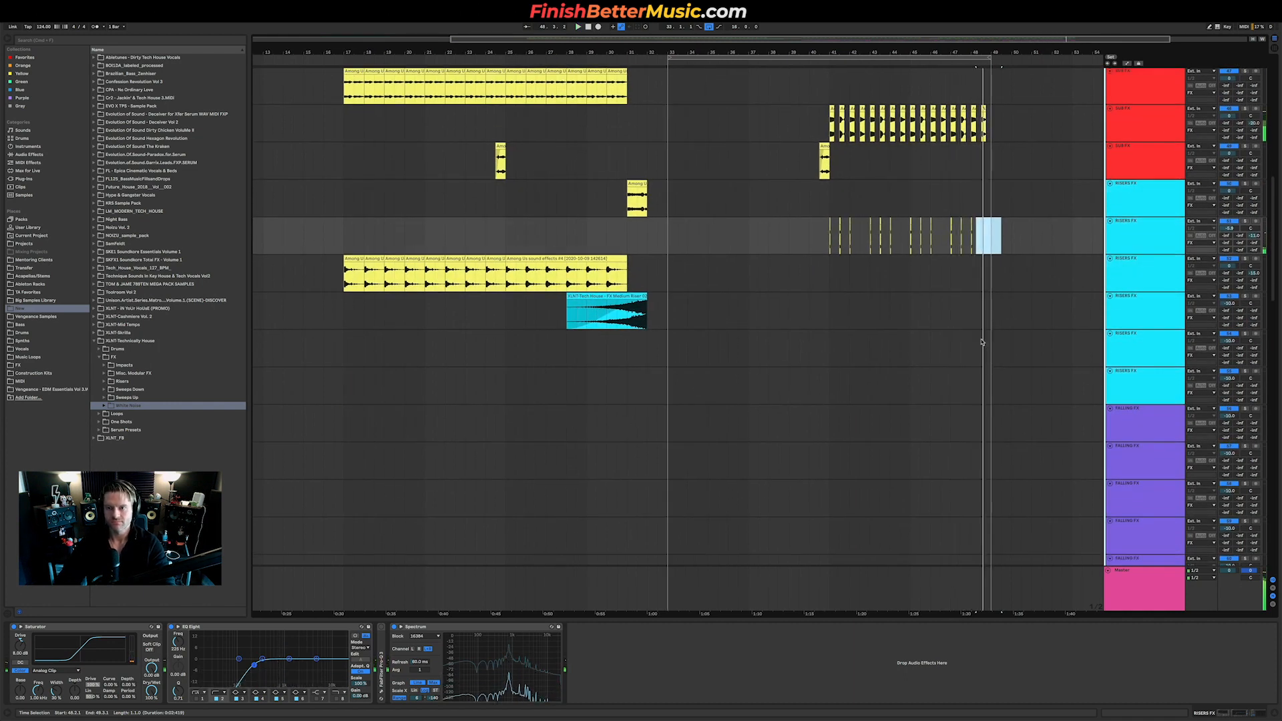
pyautogui.scroll(12, 982, 342)
pyautogui.scroll(5, 1001, 304)
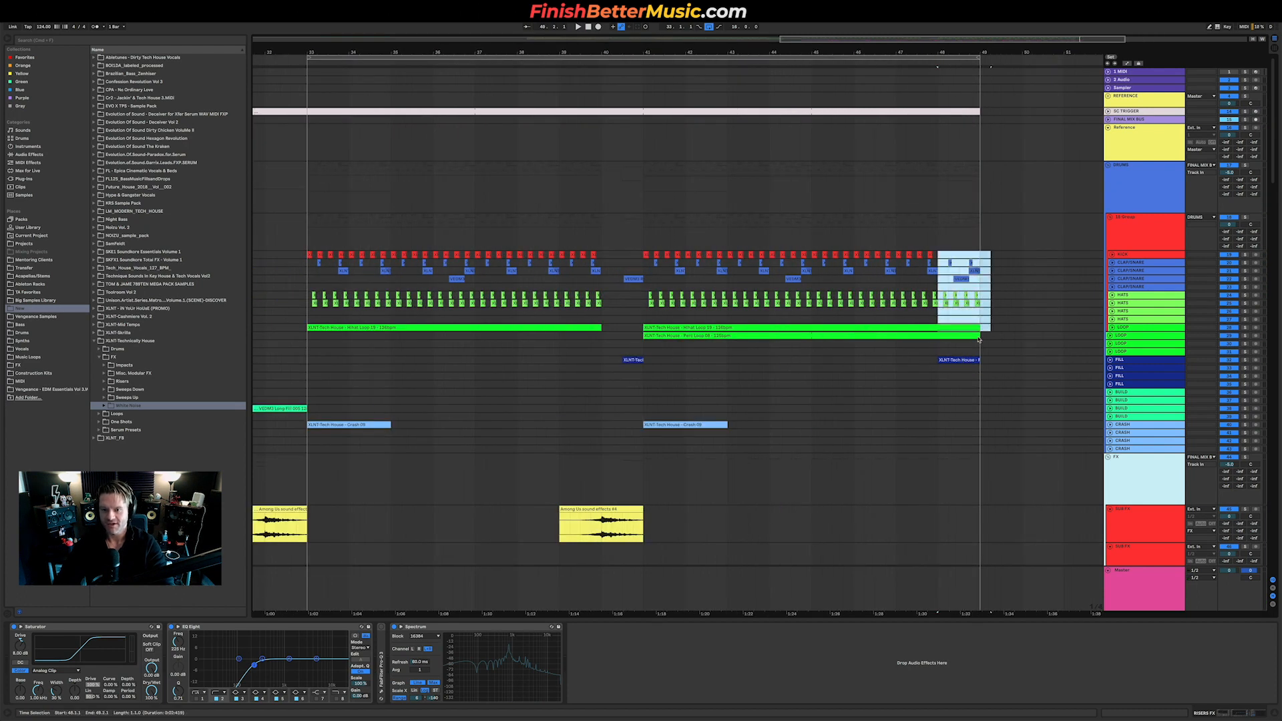
pyautogui.press('Delete')
# Audition the second SUB FX track's Among Us clip from bar 17.
pyautogui.scroll(-5, 896, 372)
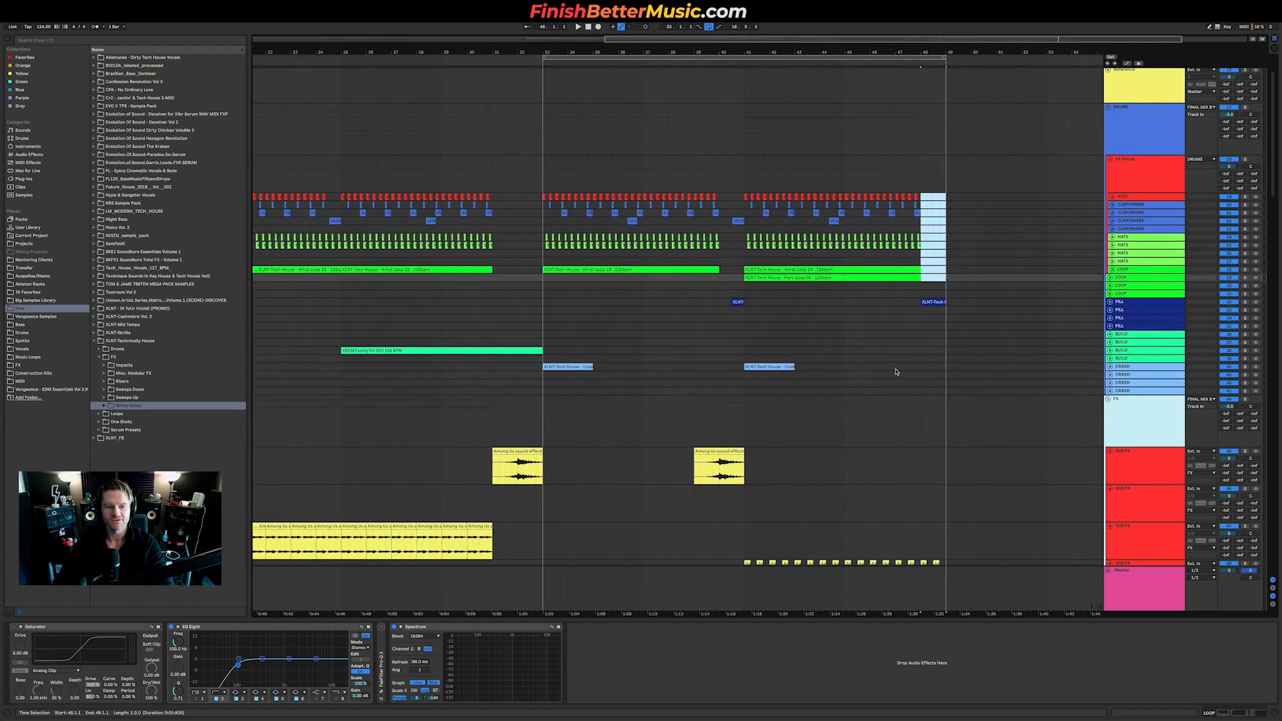
pyautogui.scroll(-5, 737, 418)
pyautogui.scroll(-1, 737, 418)
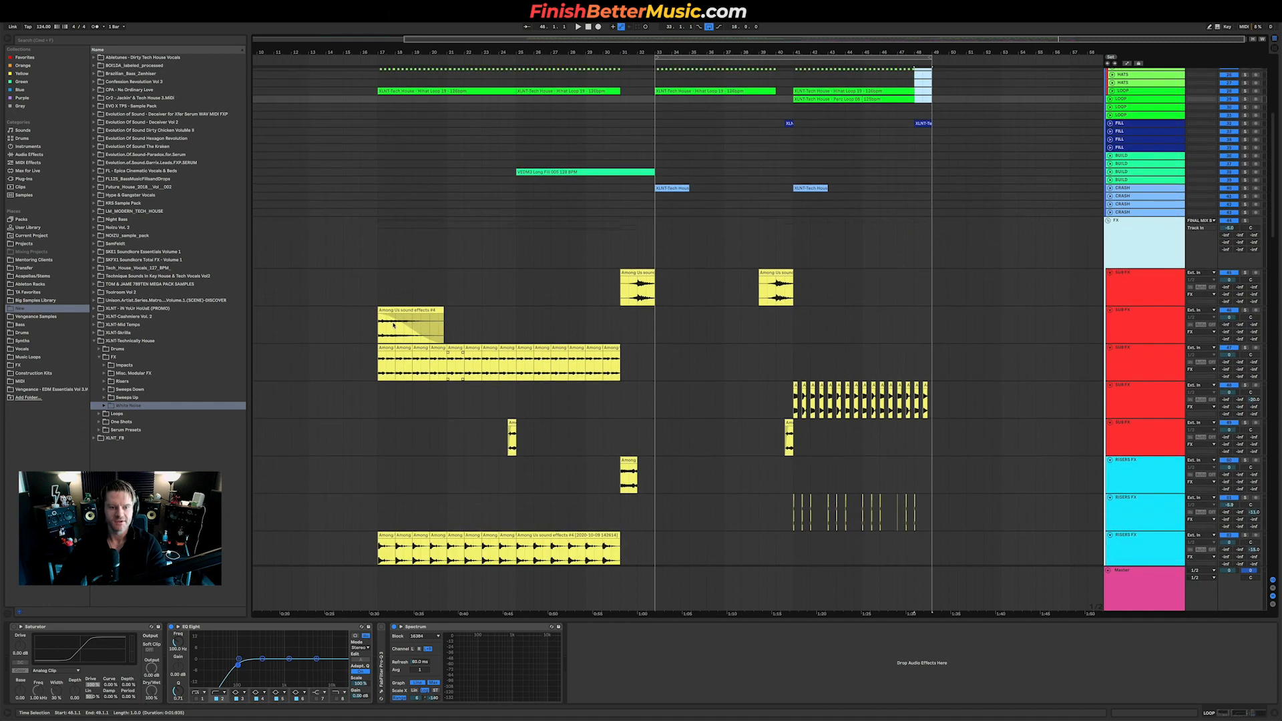
pyautogui.click(380, 324)
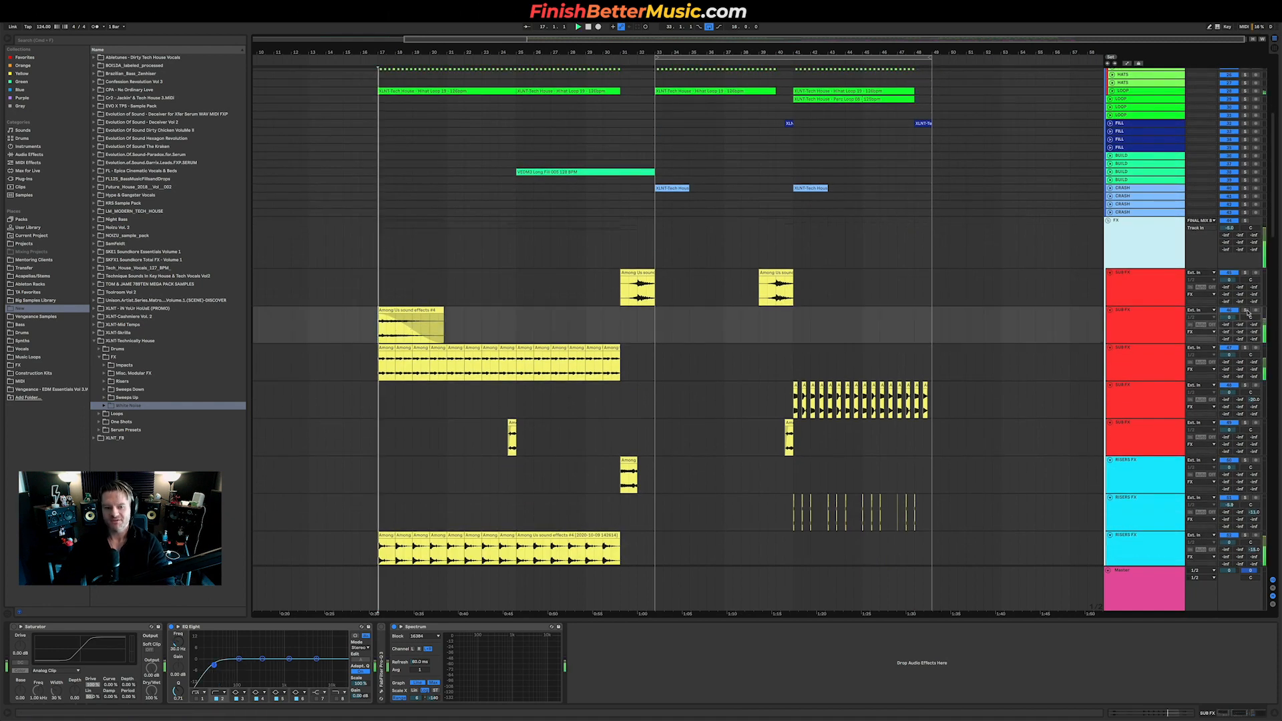
pyautogui.press('space')
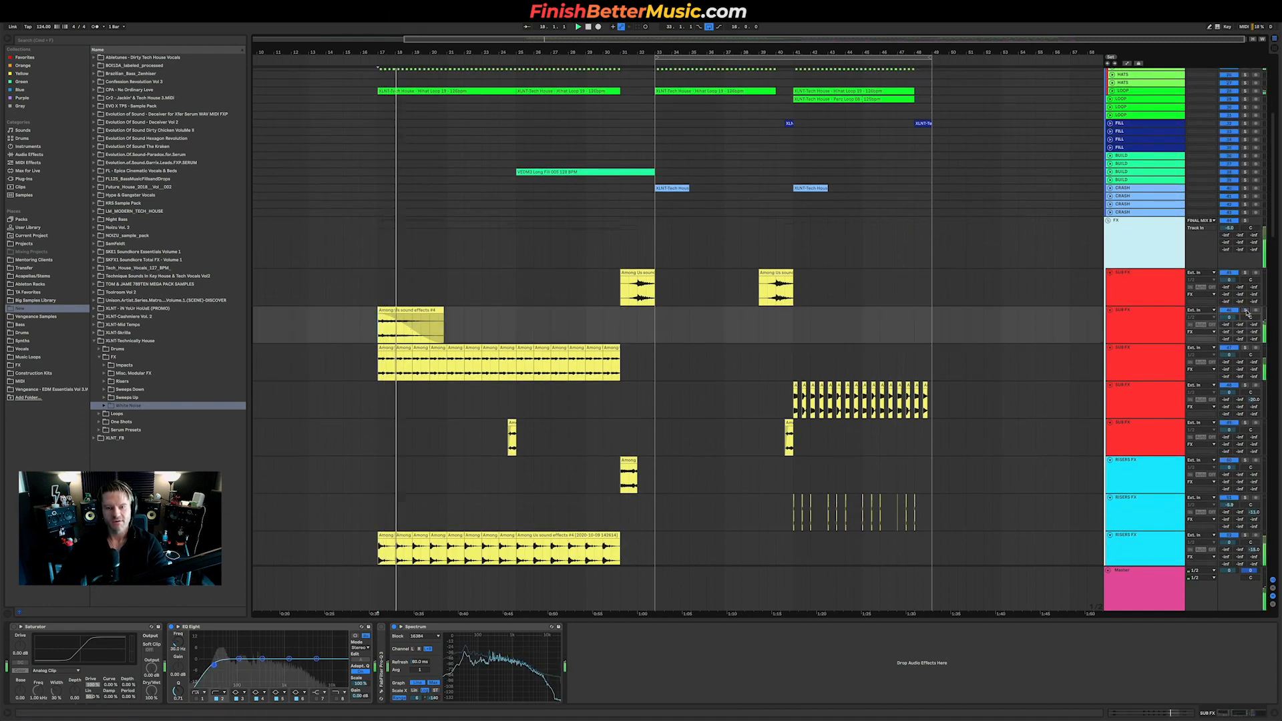
pyautogui.scroll(-5, 449, 527)
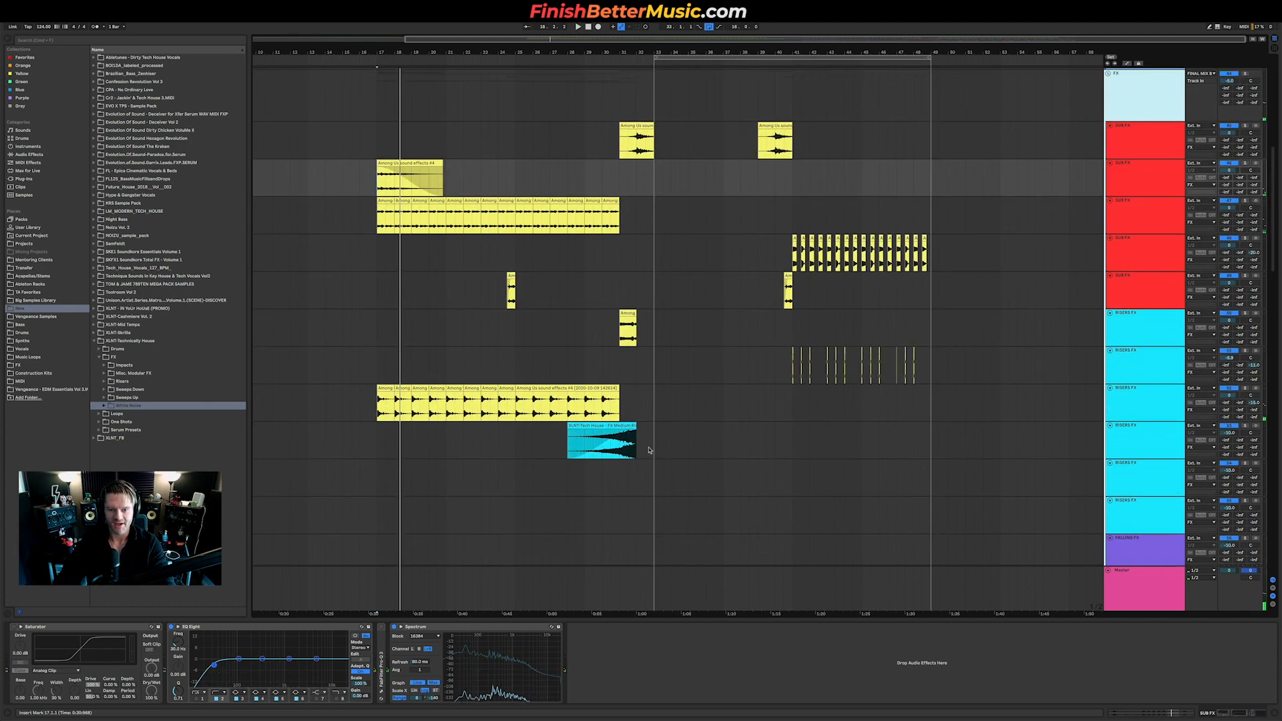
pyautogui.press('space')
# Place a copy of the first RISERS FX track's one-bar Among Us clip in bar 48.
pyautogui.click(610, 442)
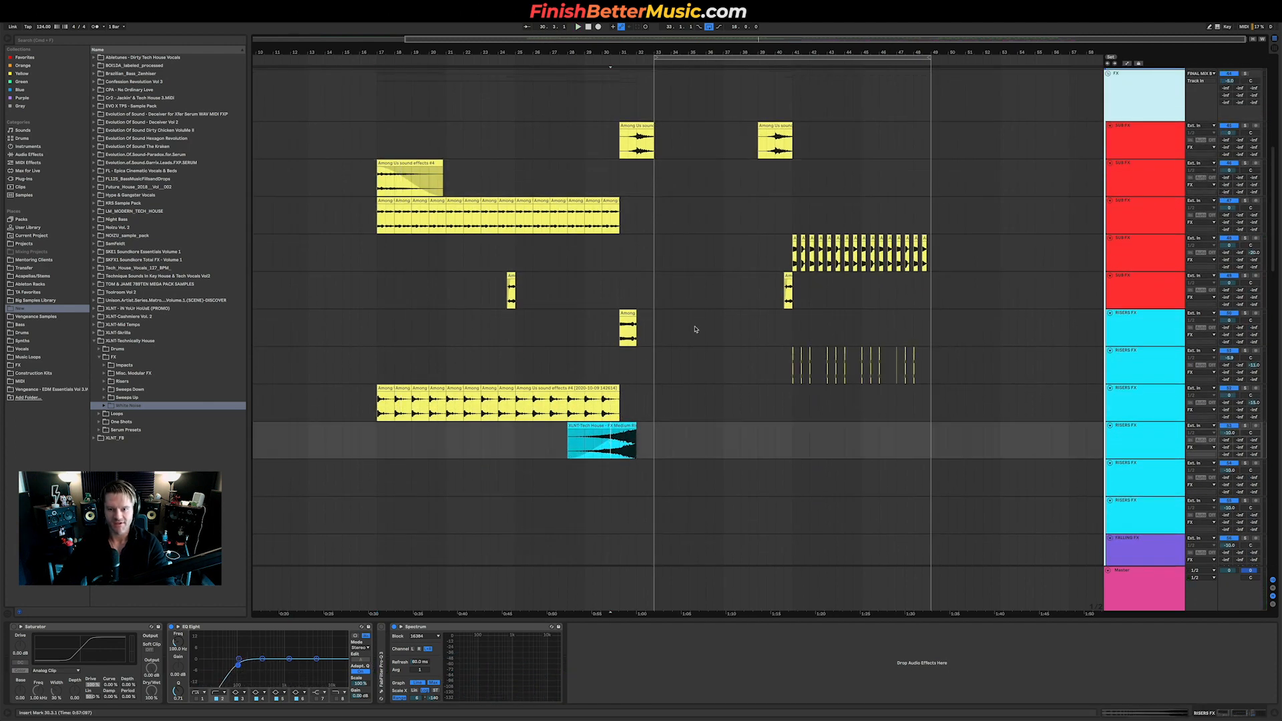
pyautogui.moveTo(763, 312); pyautogui.dragTo(925, 321)
pyautogui.scroll(5, 926, 374)
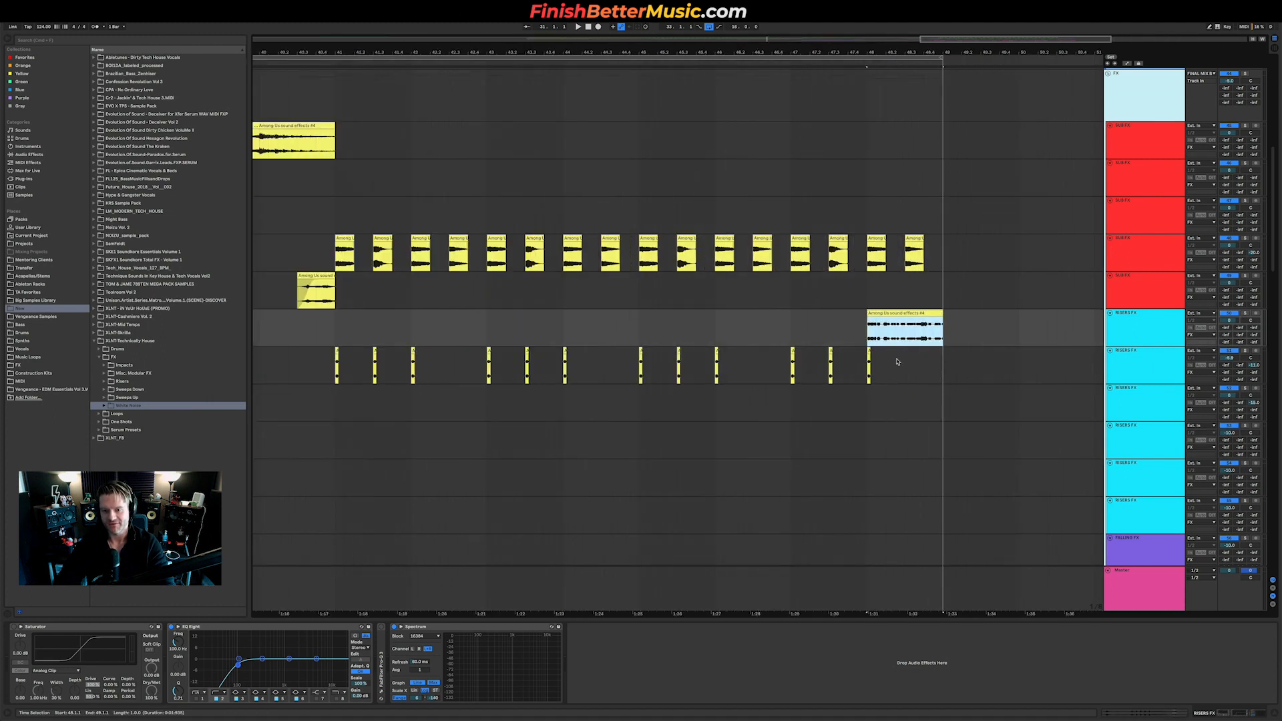
# Delete the blip on the second RISERS FX track and the last two chopped clips on the fourth SUB FX track in bar 48.
pyautogui.moveTo(873, 362); pyautogui.dragTo(885, 359)
pyautogui.click(667, 323)
pyautogui.press('space')
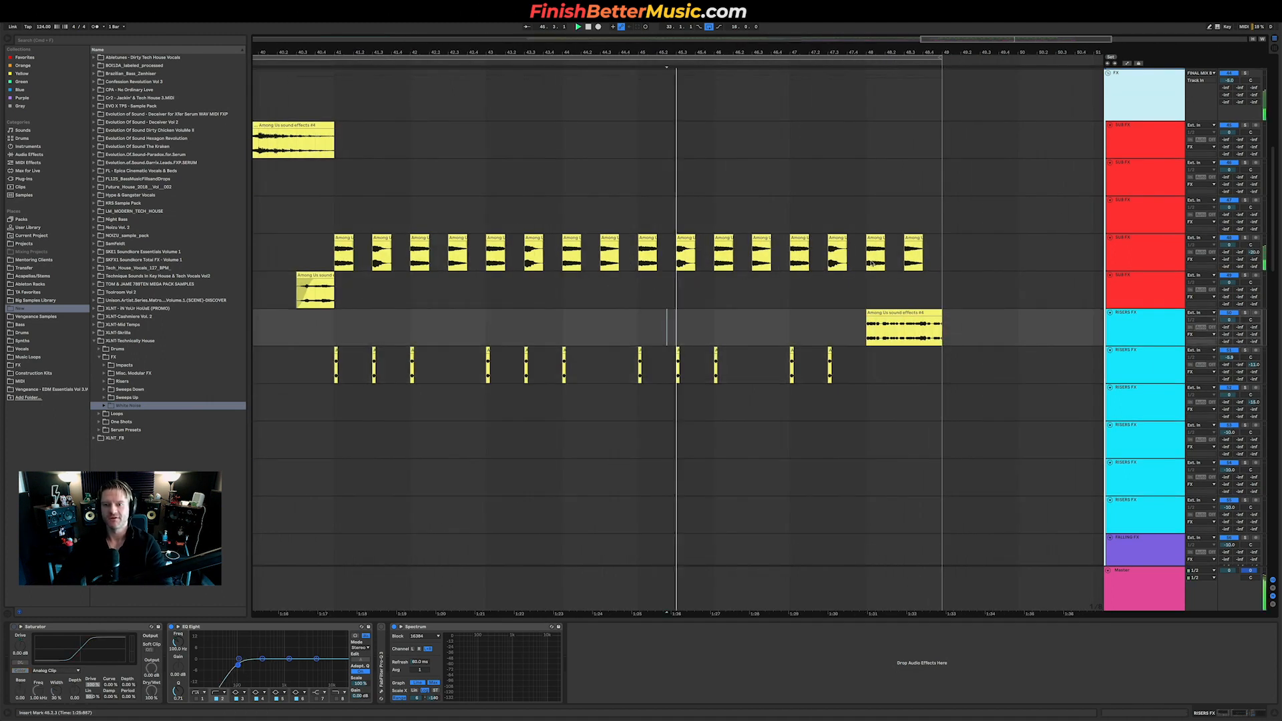
pyautogui.moveTo(856, 252); pyautogui.dragTo(928, 258)
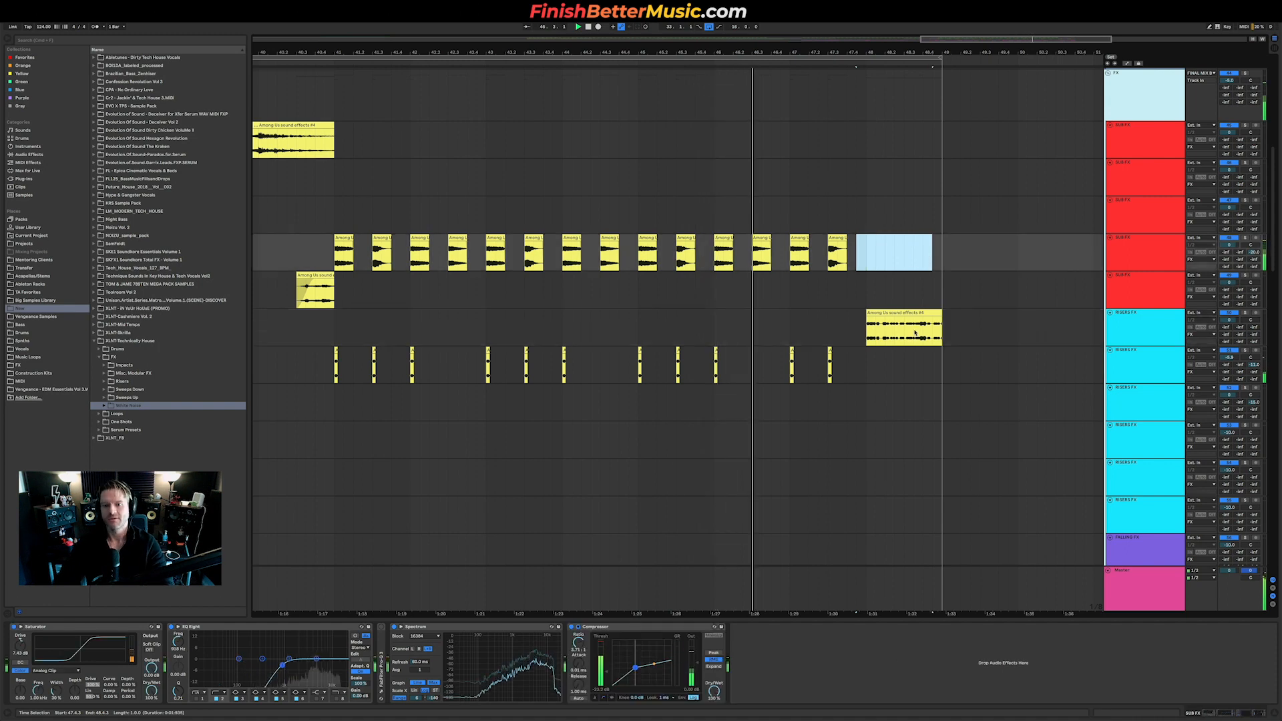
# Raise the first RISERS FX track's MAIN VERB send to about -15 dB.
pyautogui.press('-')
pyautogui.moveTo(1260, 323); pyautogui.dragTo(1260, 314)
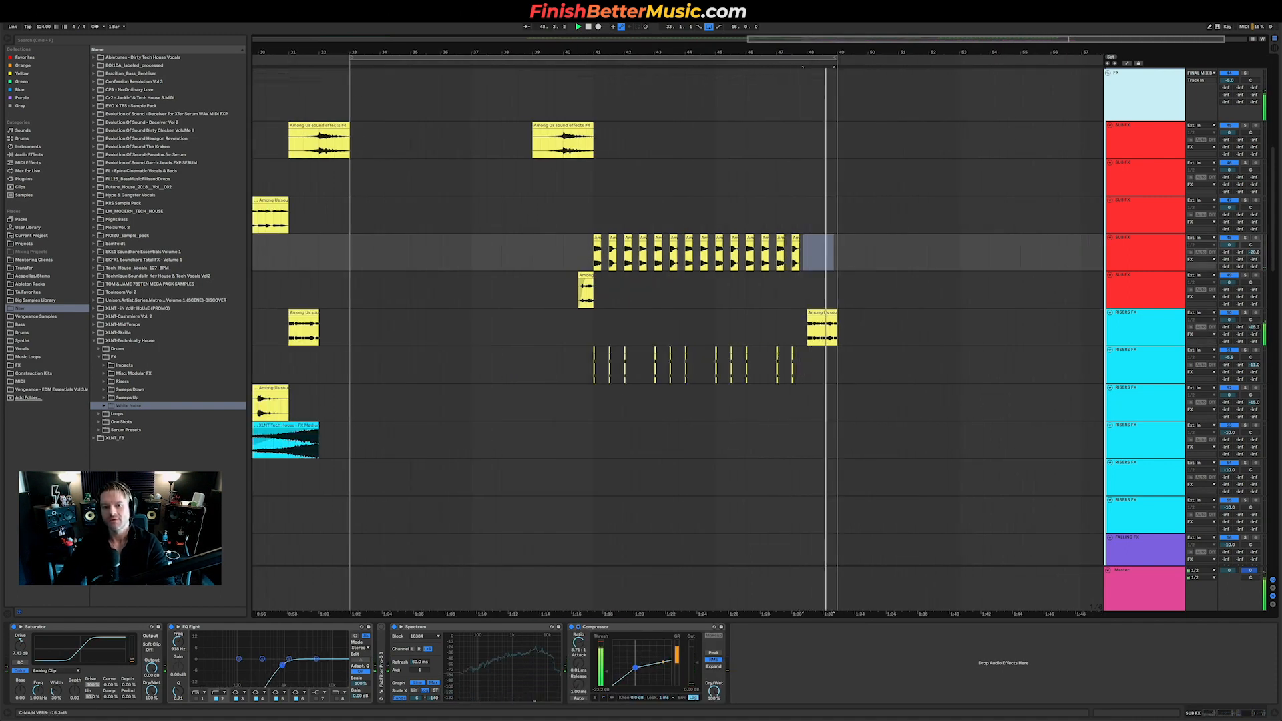
# Delete the Serum MIDI and plucked bass clips in bar 48, keeping the short bass hits at the bar's end.
pyautogui.scroll(-10, 857, 378)
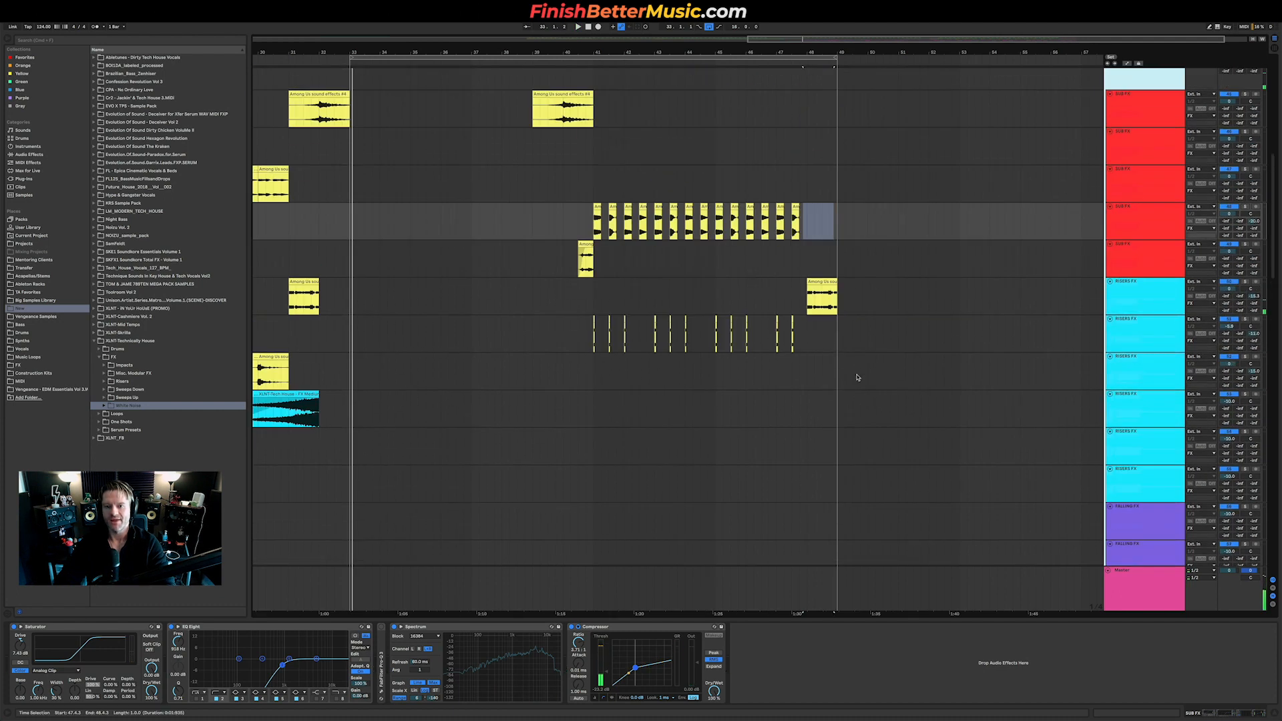
pyautogui.scroll(-3, 858, 378)
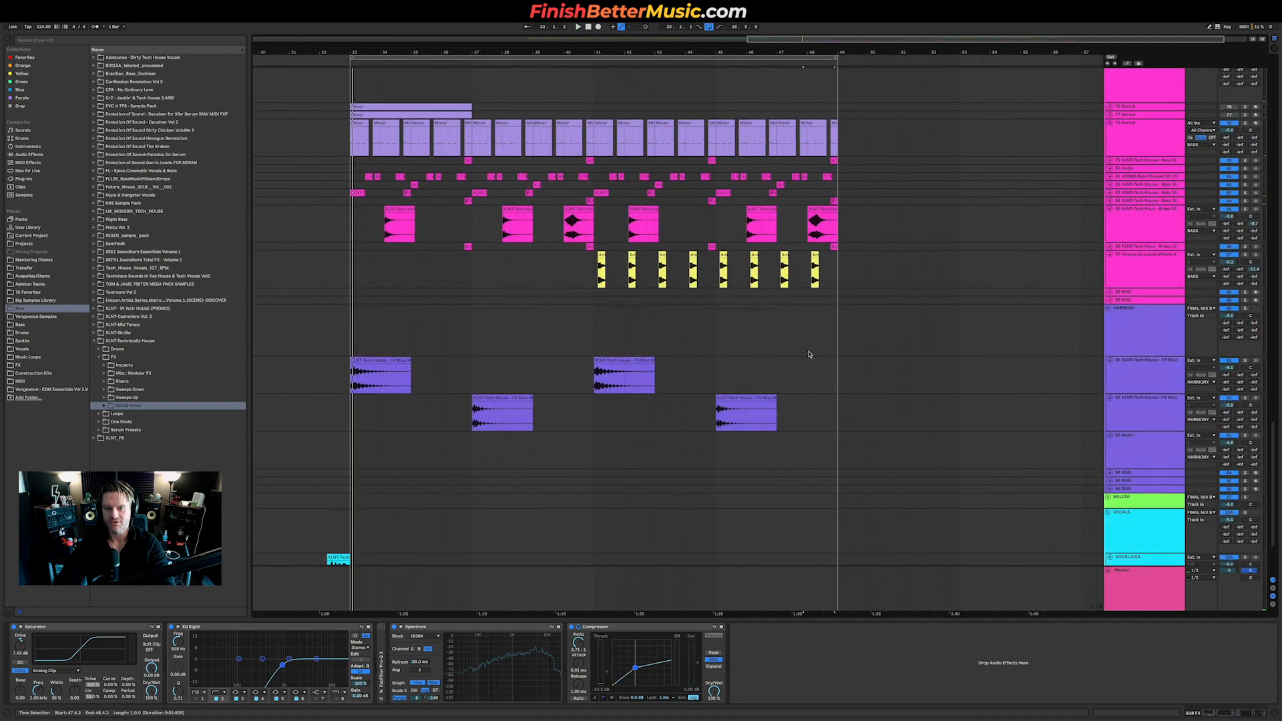
pyautogui.scroll(3, 806, 355)
pyautogui.moveTo(808, 143); pyautogui.dragTo(866, 147)
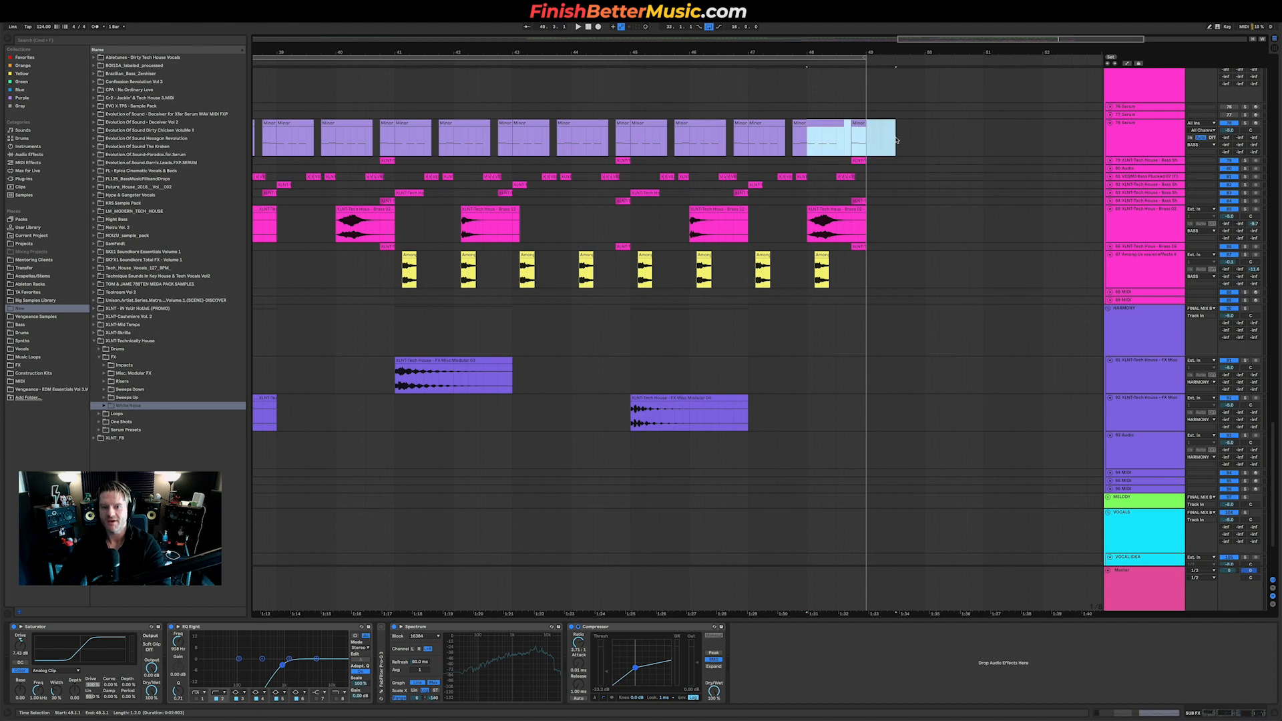
pyautogui.press('Delete')
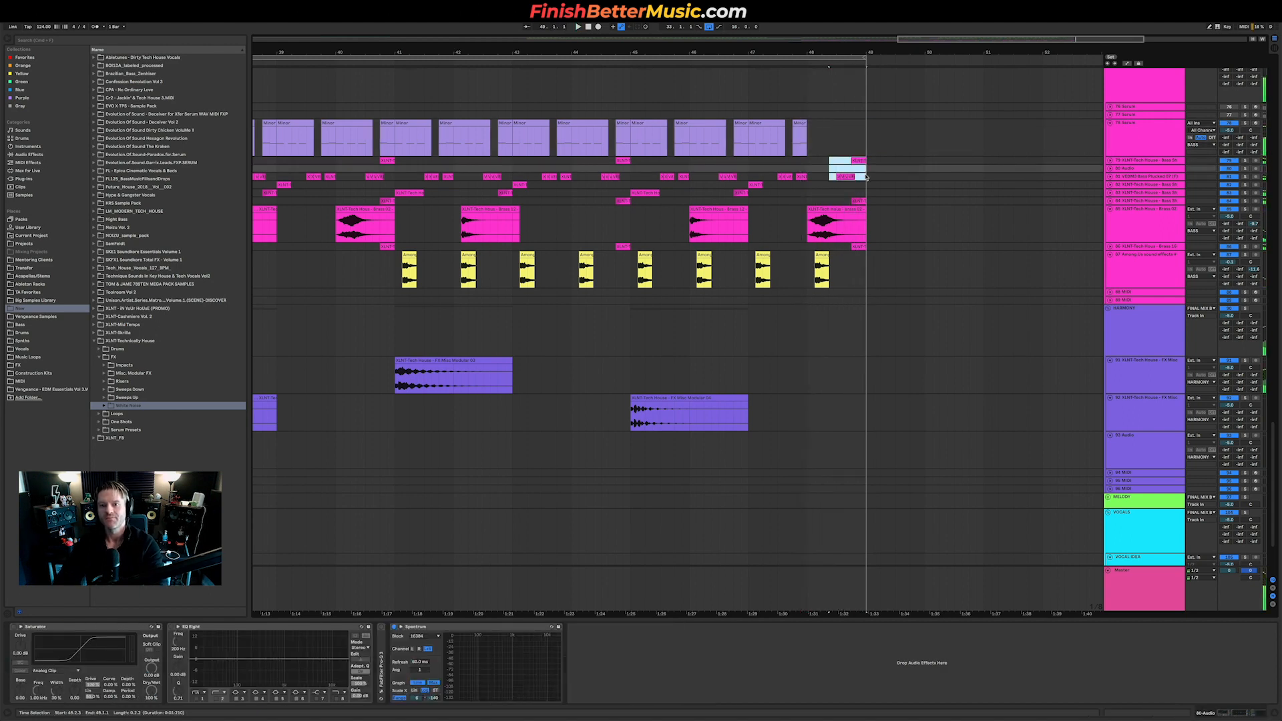
pyautogui.click(815, 176)
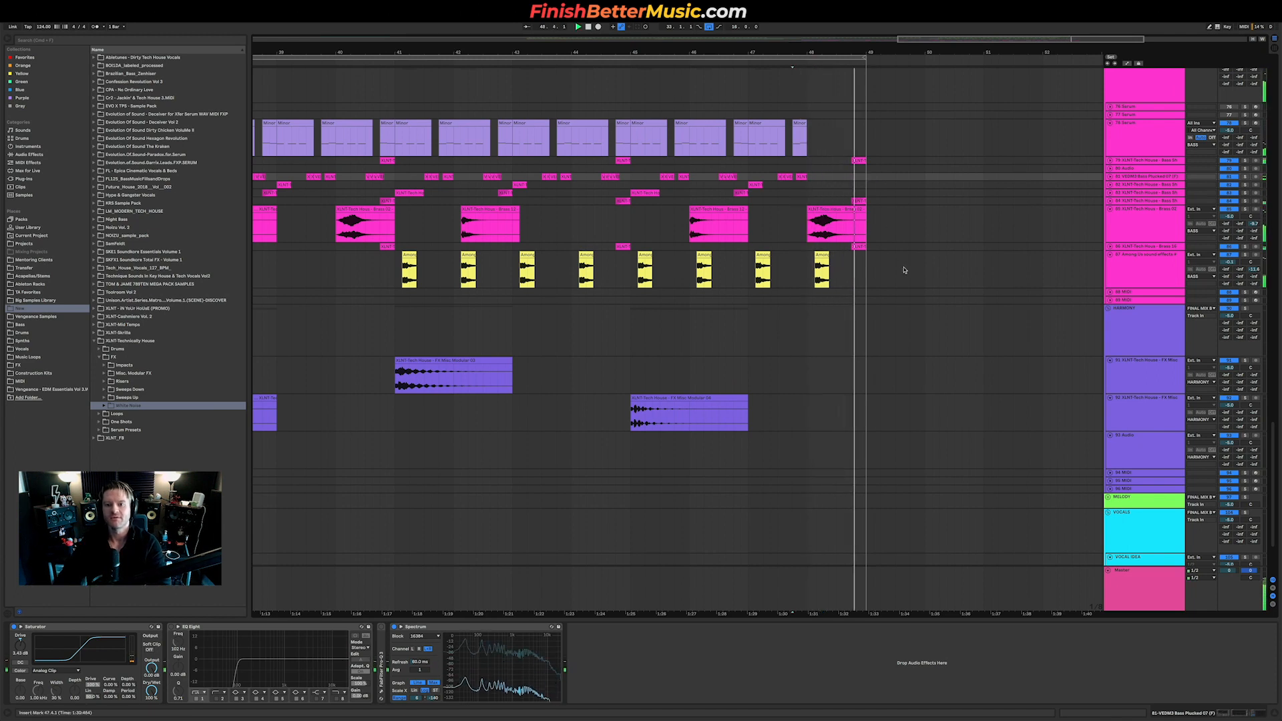
# Deactivate the bass group's Among Us clip in bar 48 and move the last Brass clip one beat earlier.
pyautogui.click(802, 270)
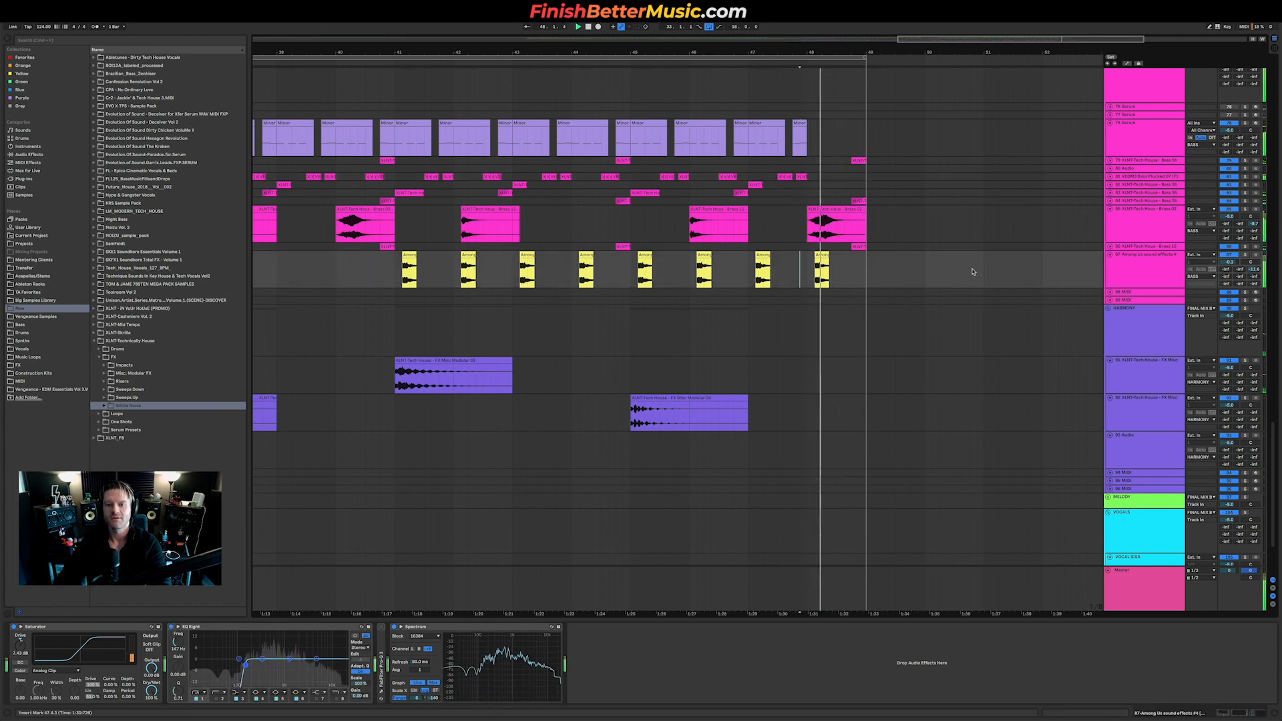
pyautogui.click(825, 254)
pyautogui.click(824, 256)
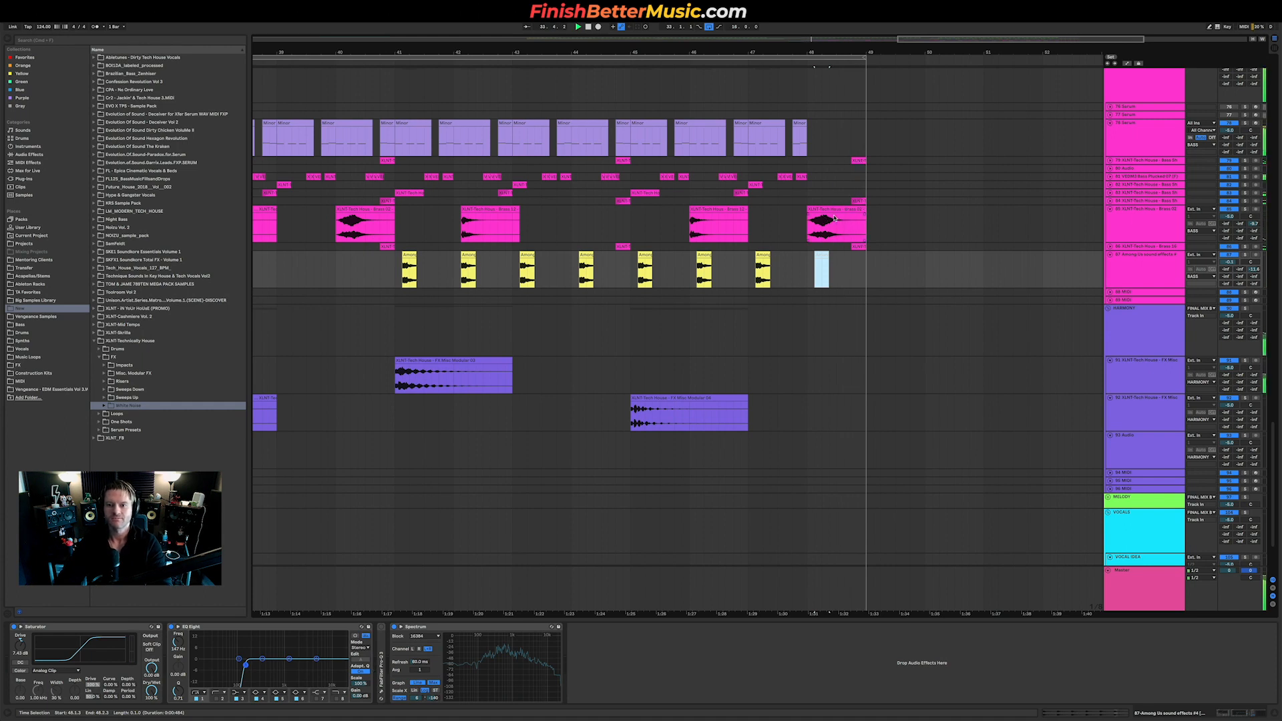
pyautogui.moveTo(827, 208); pyautogui.dragTo(812, 208)
pyautogui.click(786, 223)
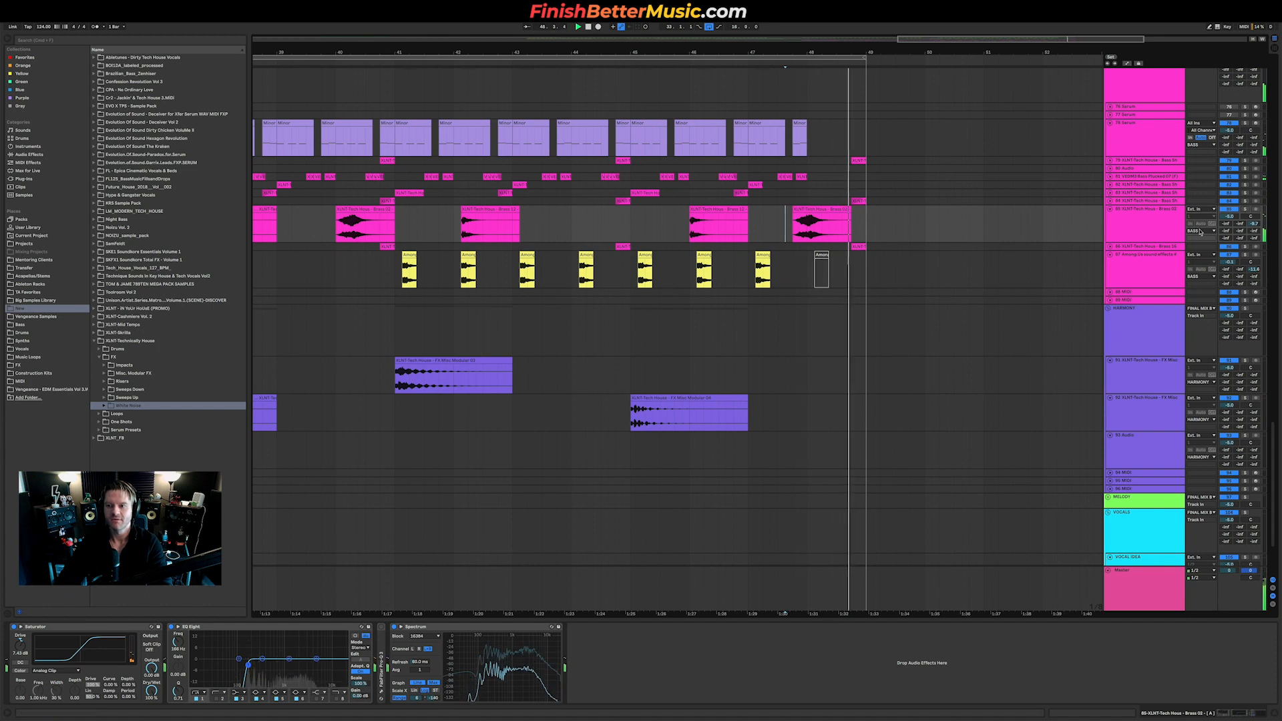
# Show the whole arrangement and fold the tracks in the bass and FX groups.
pyautogui.press('-')
pyautogui.press('-')
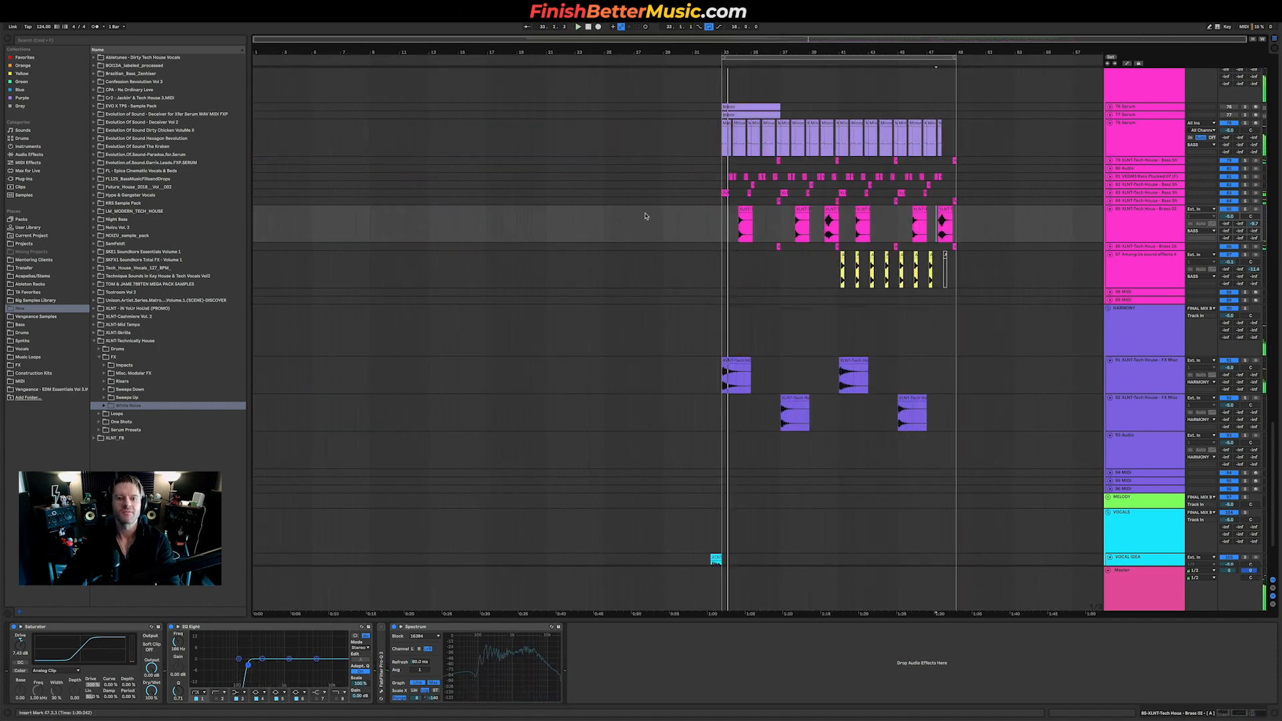
pyautogui.scroll(3, 977, 259)
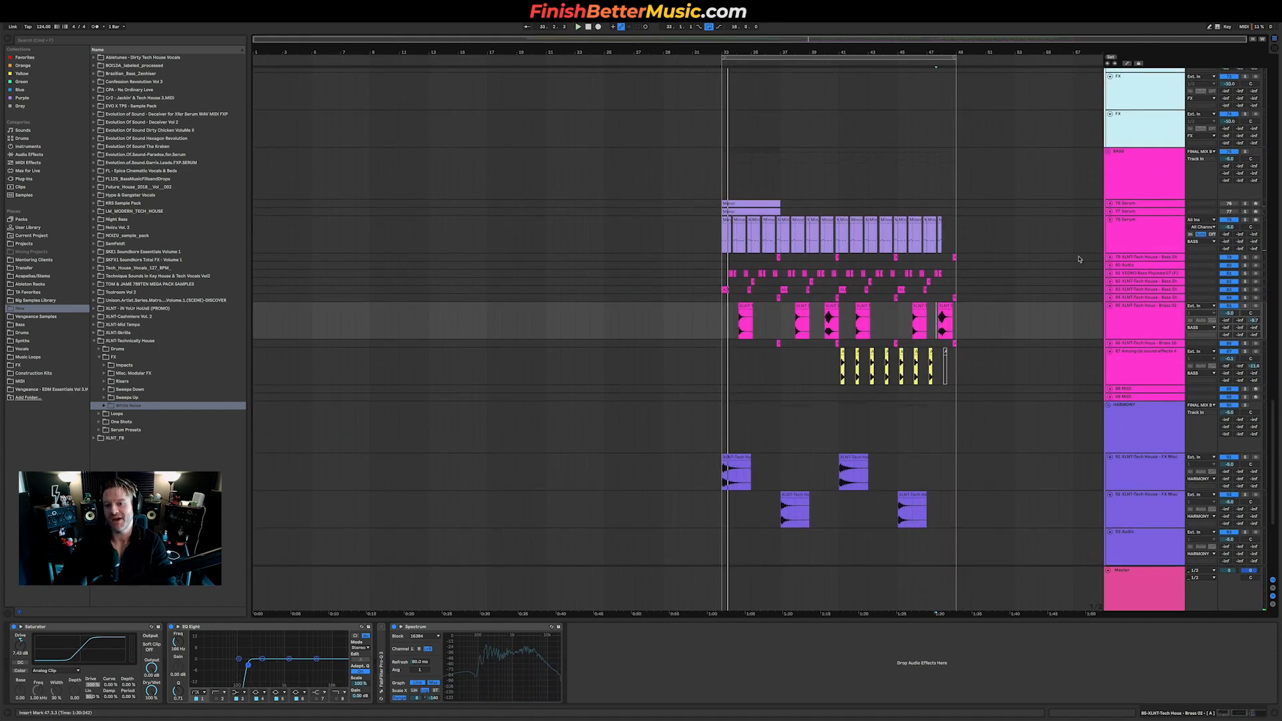
pyautogui.hotkey('alt', 'u')
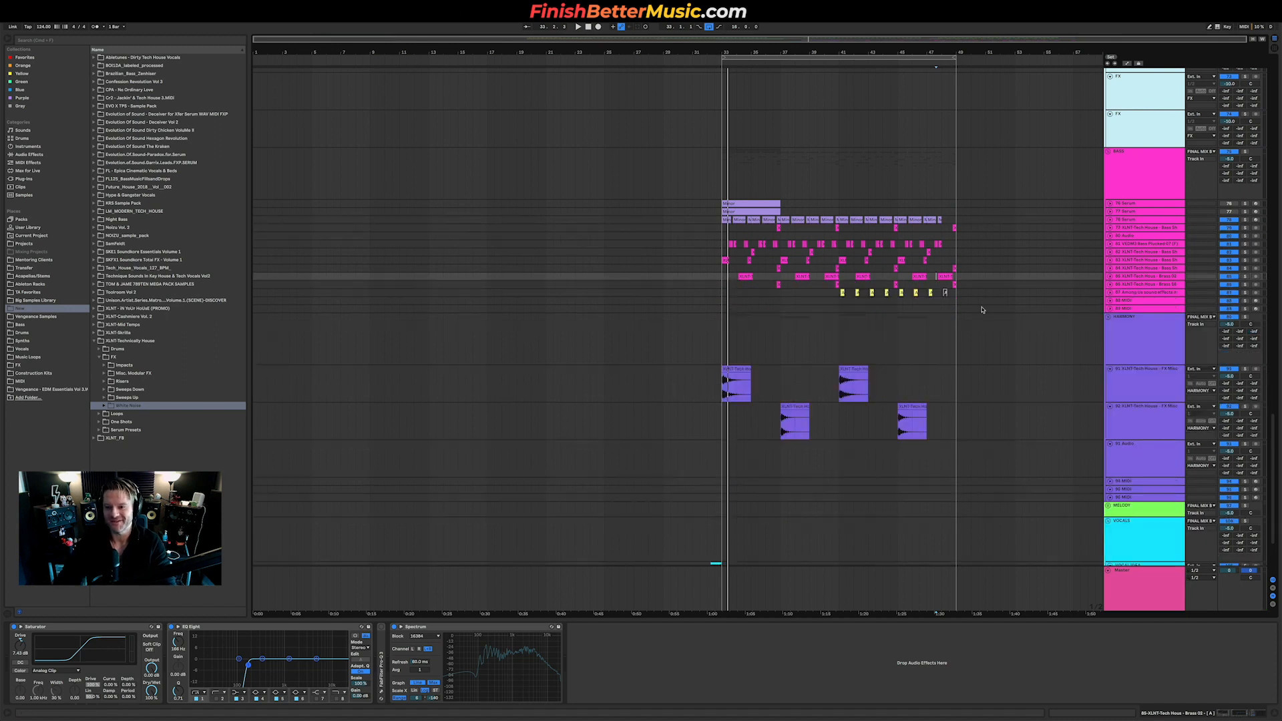
pyautogui.scroll(10, 1145, 330)
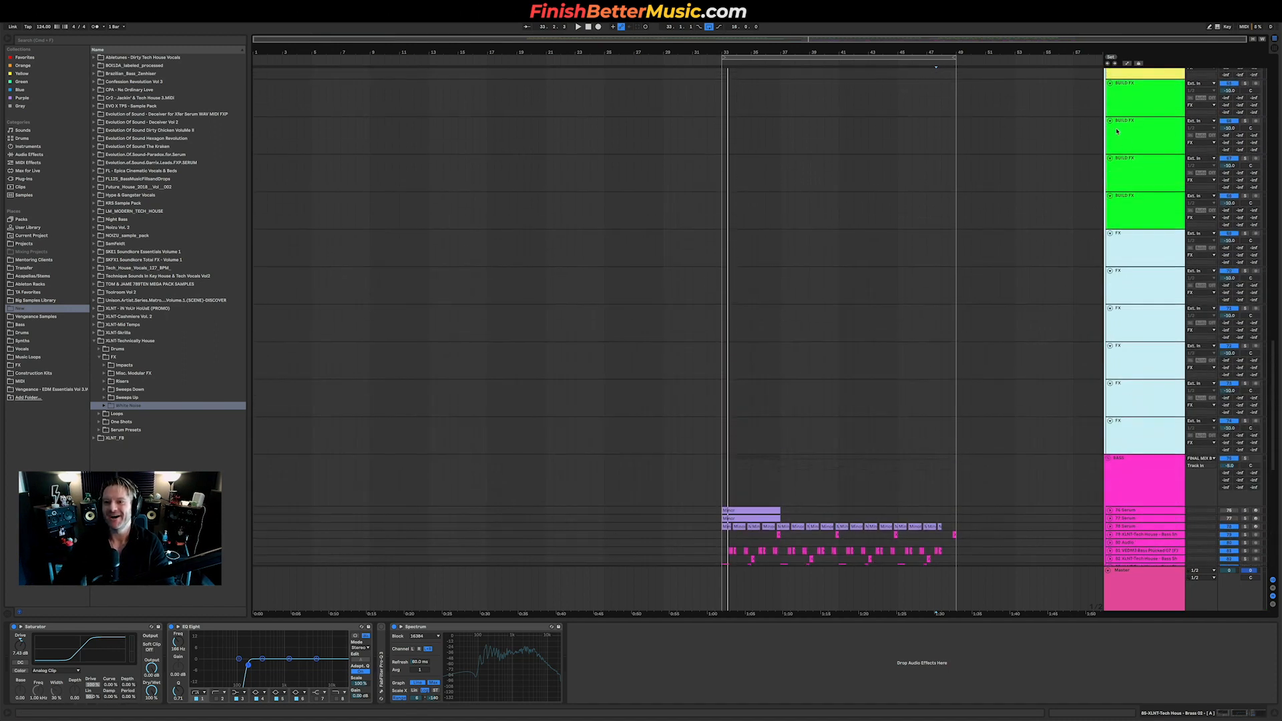
pyautogui.keyDown('alt'); pyautogui.click(1111, 124); pyautogui.keyUp('alt')
pyautogui.scroll(5, 742, 223)
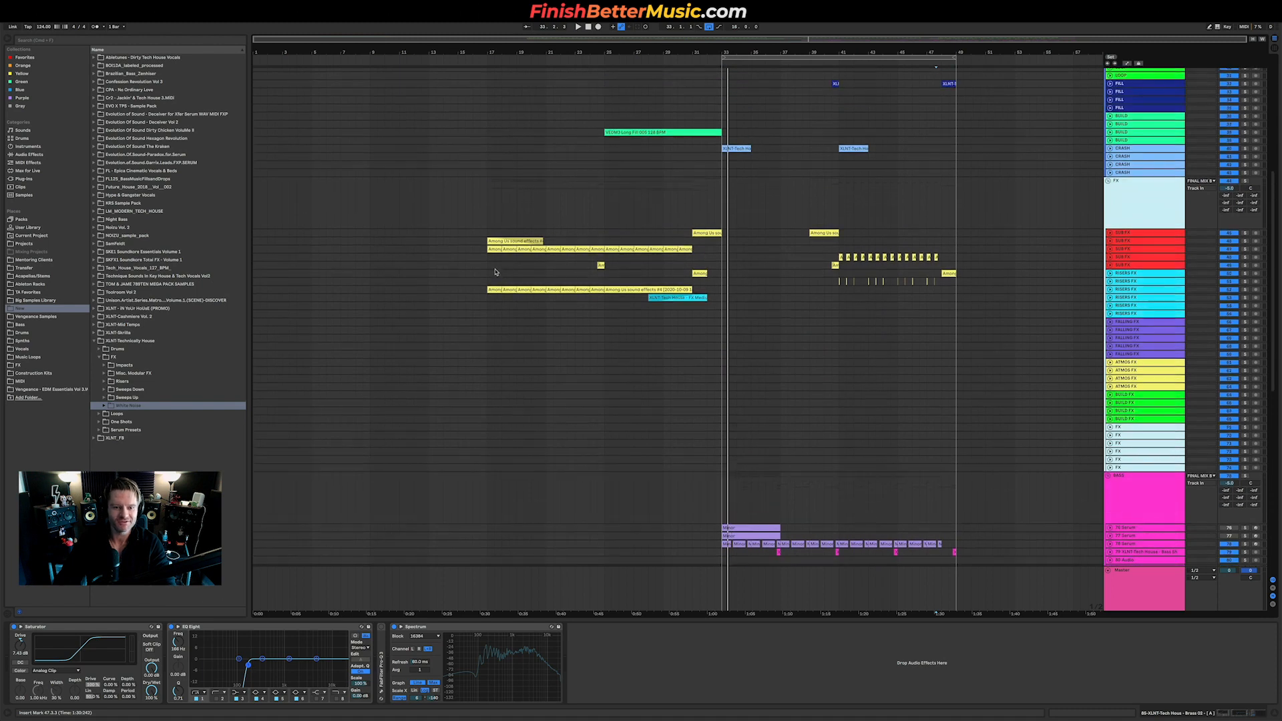
# Place the insert marker at bar 17 and unfold the FX group's tracks.
pyautogui.click(488, 269)
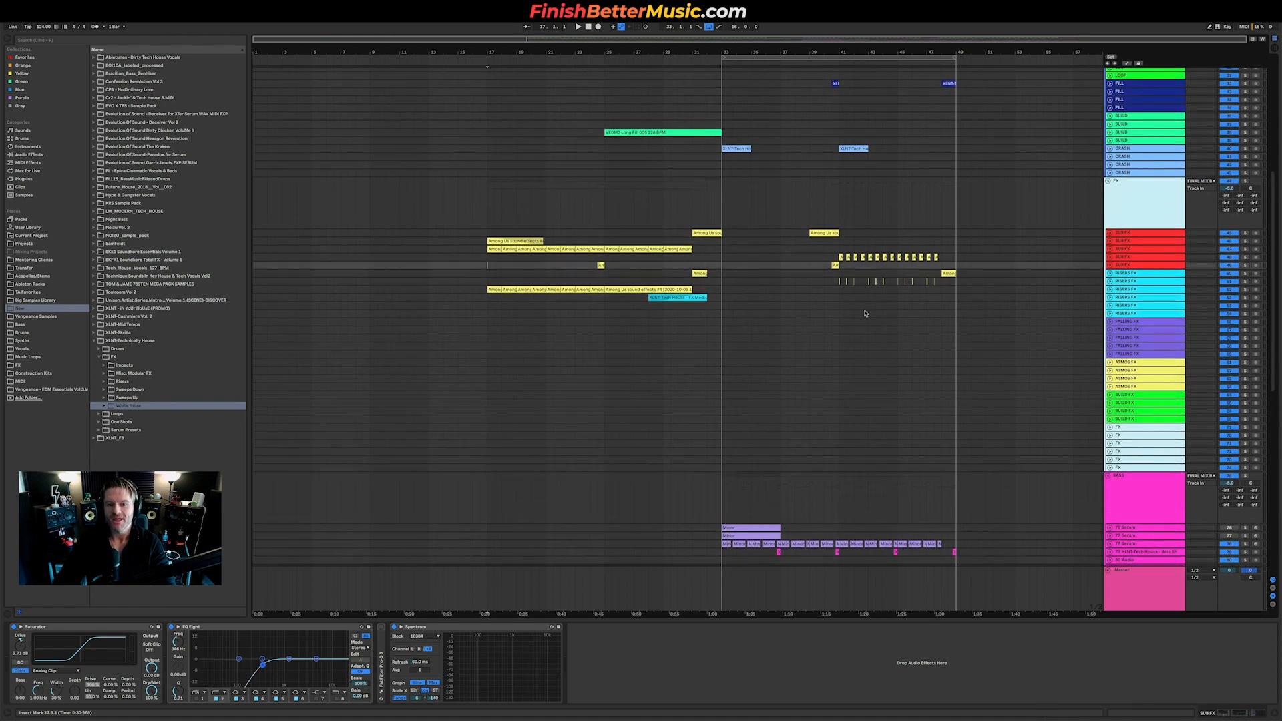
pyautogui.keyDown('alt'); pyautogui.click(1111, 242); pyautogui.keyUp('alt')
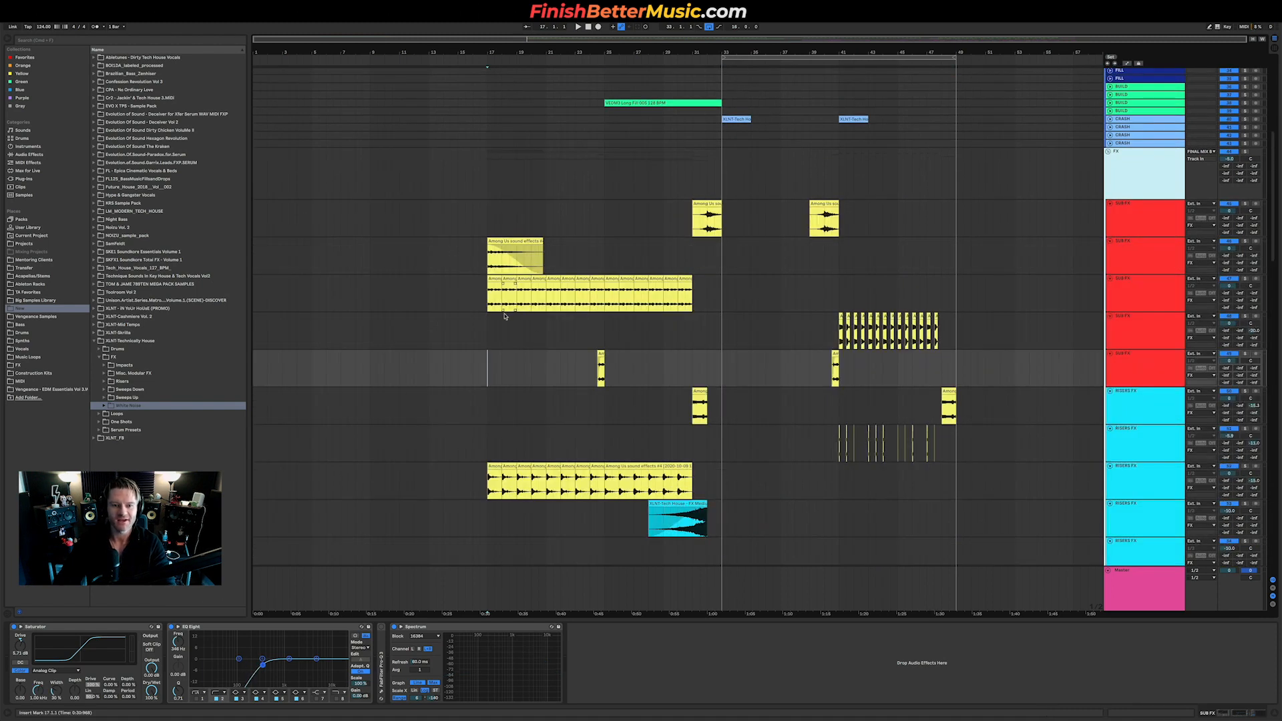